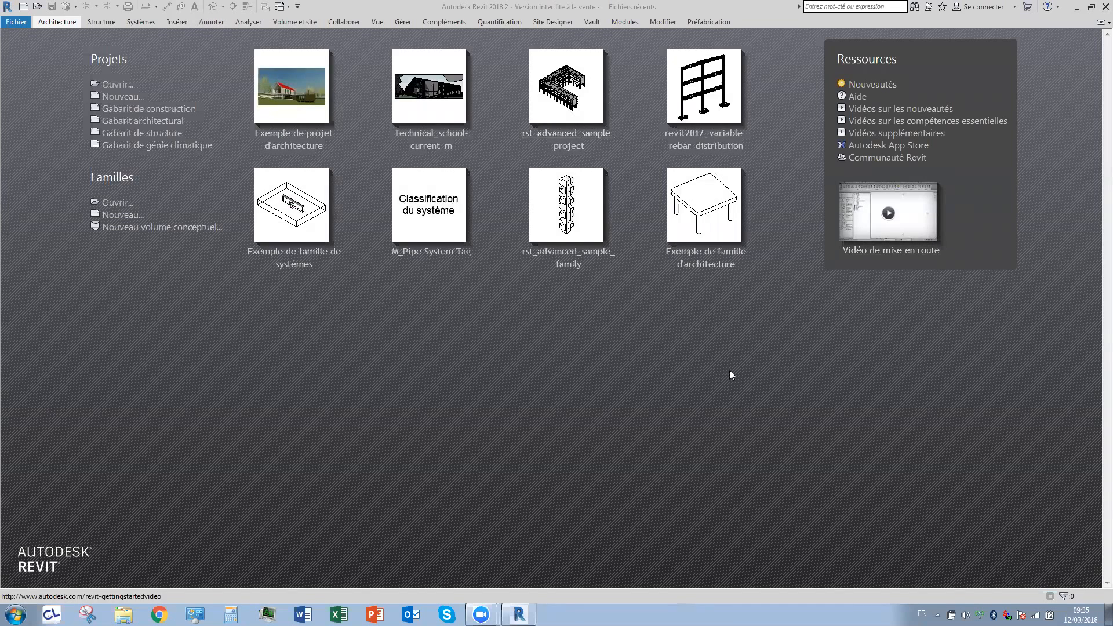
# Create a new project from the structural template (Gabarit de structure) and expand its Vue en plan and Vues 3D groups.
pyautogui.click(133, 137)
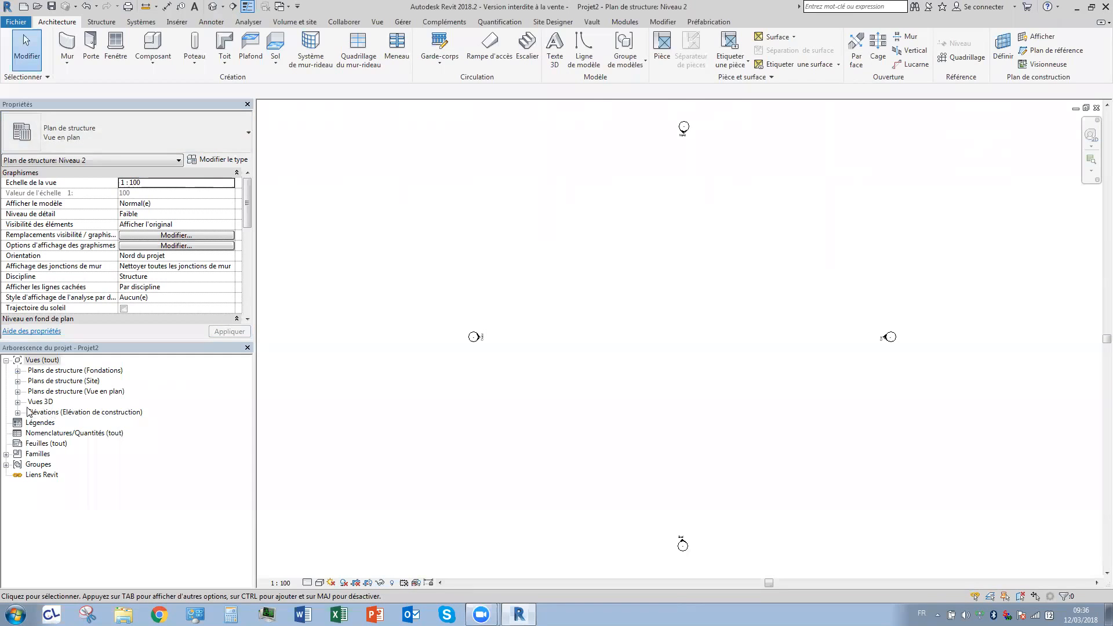
pyautogui.click(18, 391)
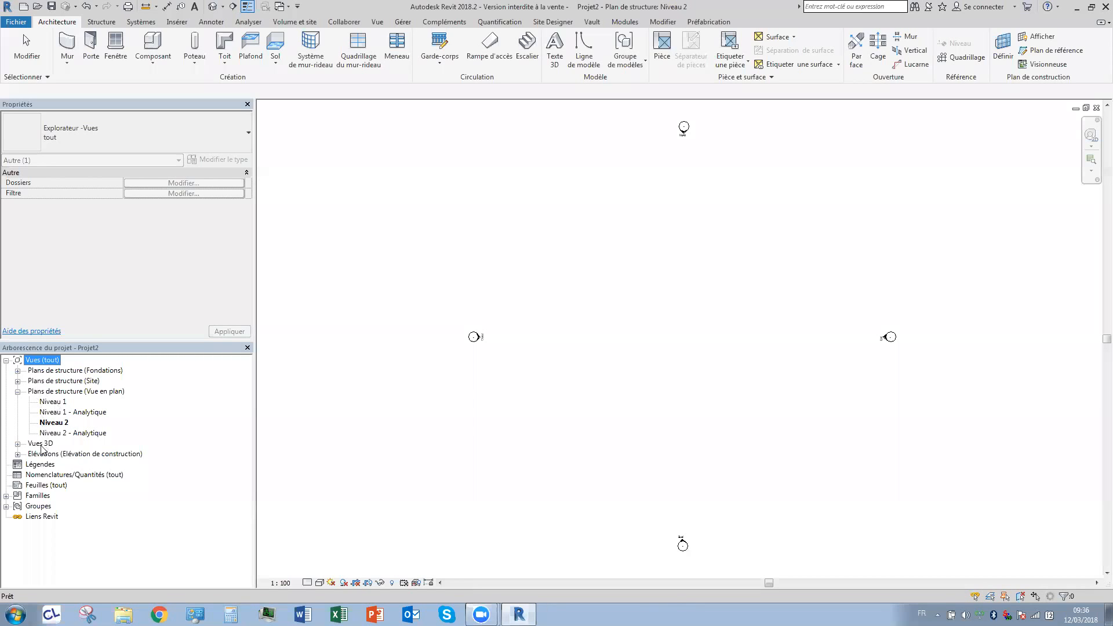
pyautogui.click(18, 444)
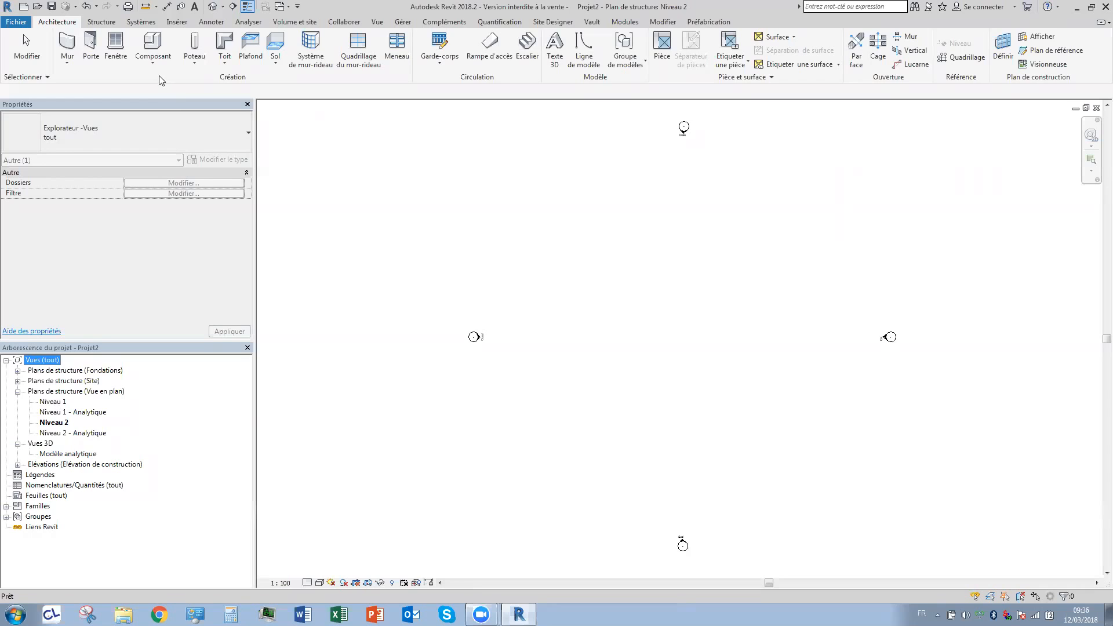
# Place one 300 x 450mm rectangular concrete structural column near the middle of the Niveau 2 plan.
pyautogui.click(195, 67)
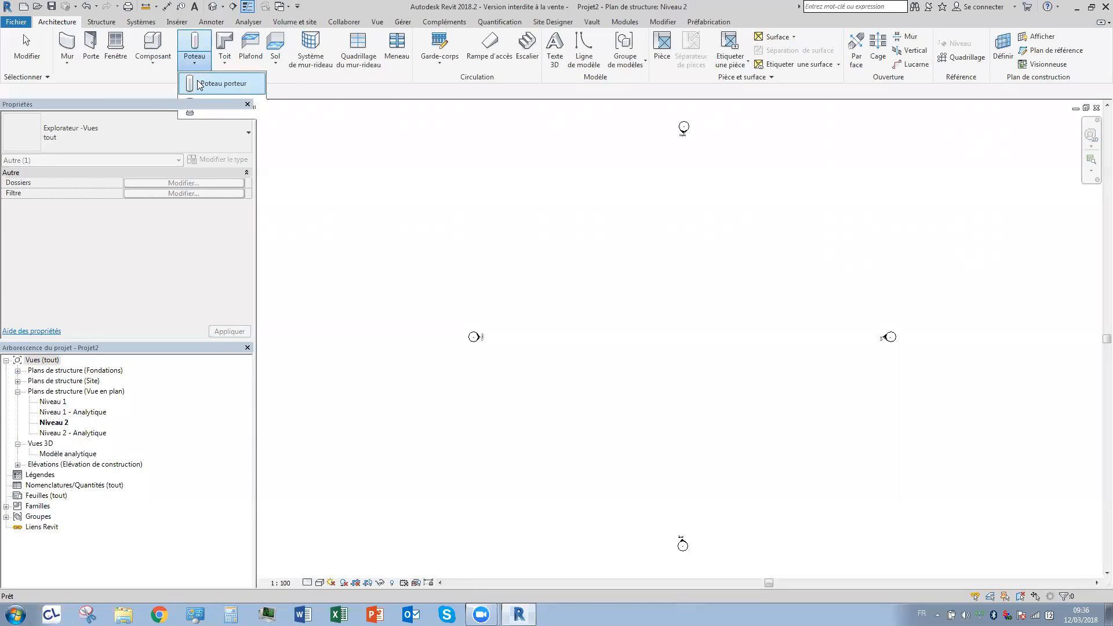
pyautogui.click(199, 83)
pyautogui.click(198, 137)
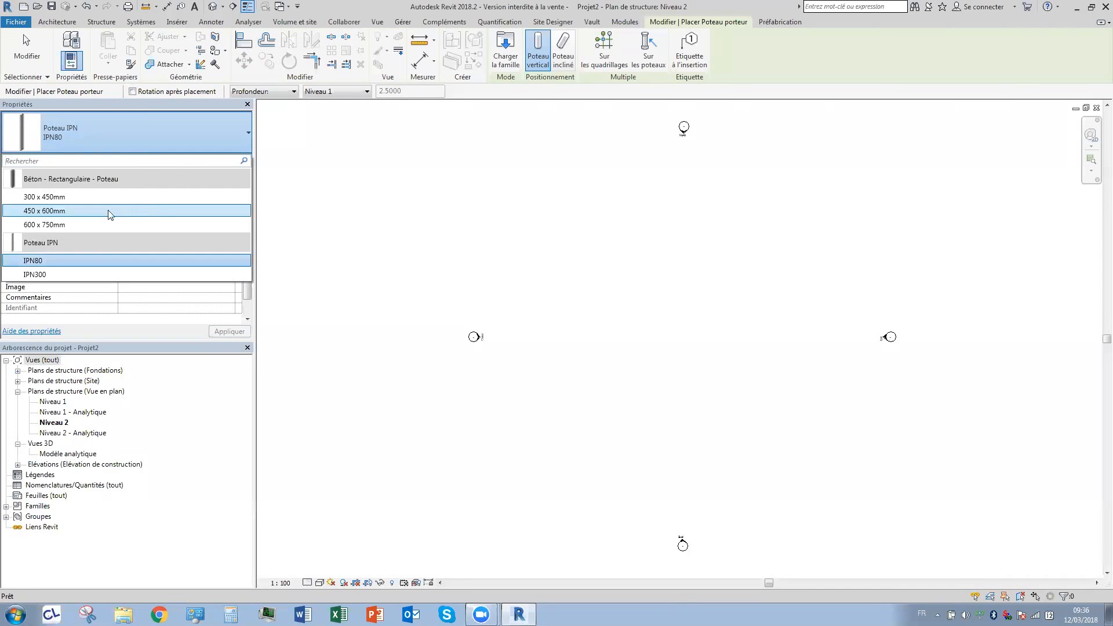
pyautogui.click(47, 198)
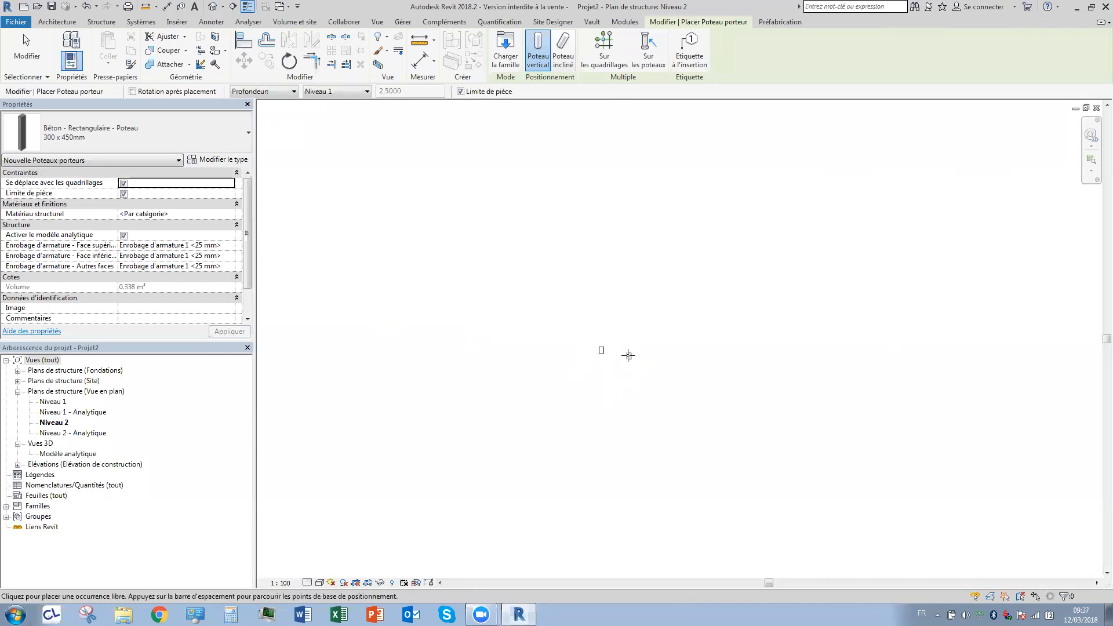
pyautogui.press('Escape')
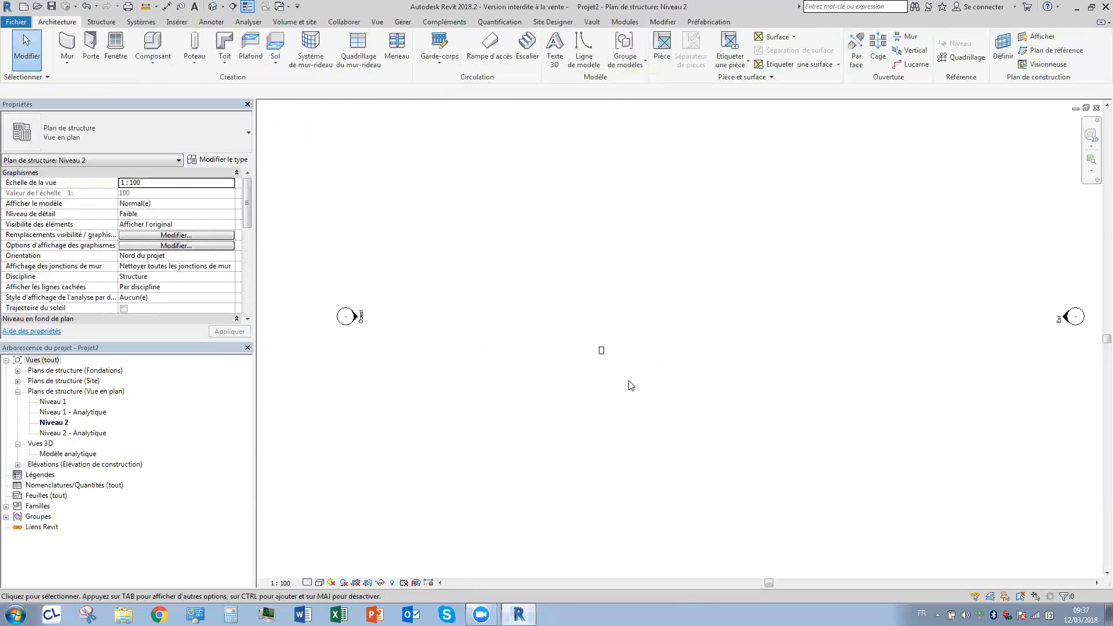
# Copy the column horizontally 5 m to its right.
pyautogui.click(602, 350)
pyautogui.click(266, 61)
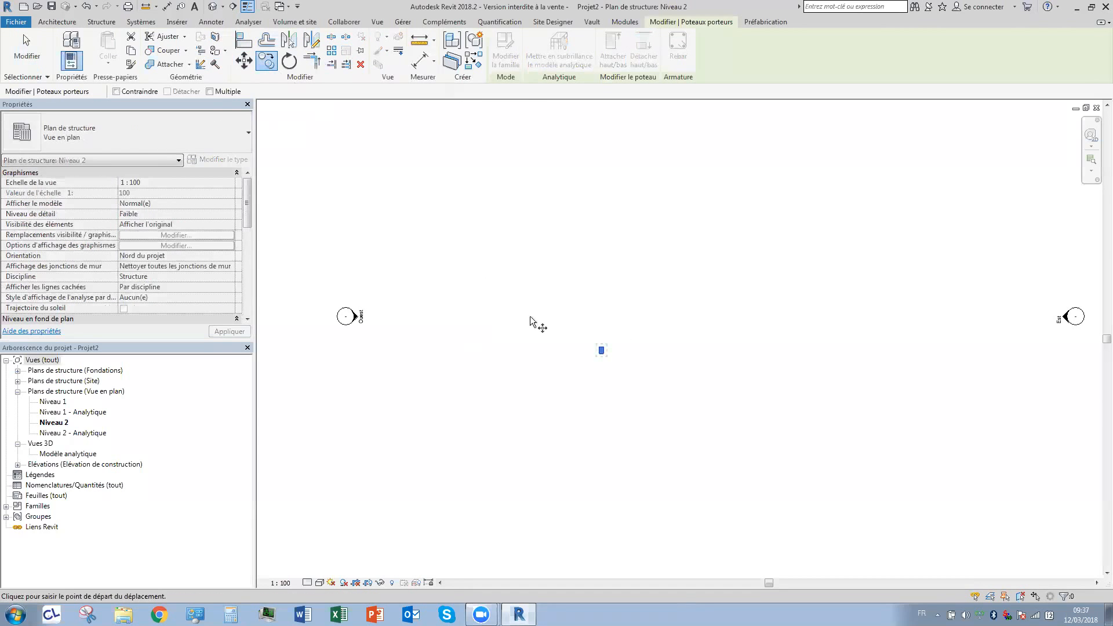
pyautogui.scroll(1, 624, 346)
pyautogui.scroll(1, 624, 346)
pyautogui.click(589, 331)
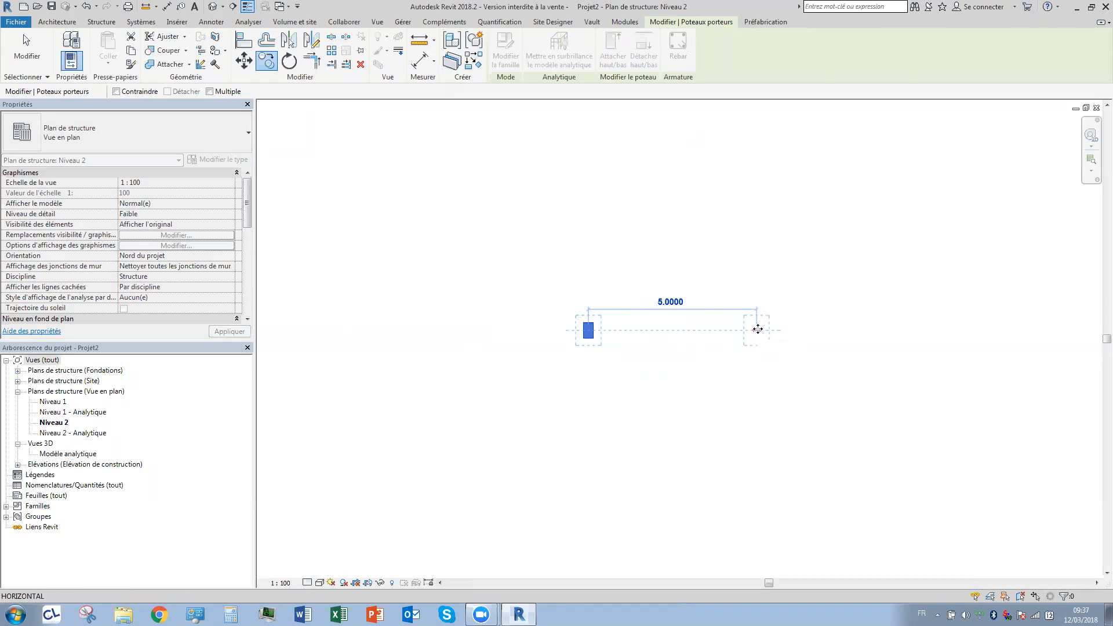
pyautogui.click(758, 331)
# Copy both columns together vertically upward by 6.3 m to form a rectangular four-column layout.
pyautogui.moveTo(818, 379); pyautogui.dragTo(531, 293)
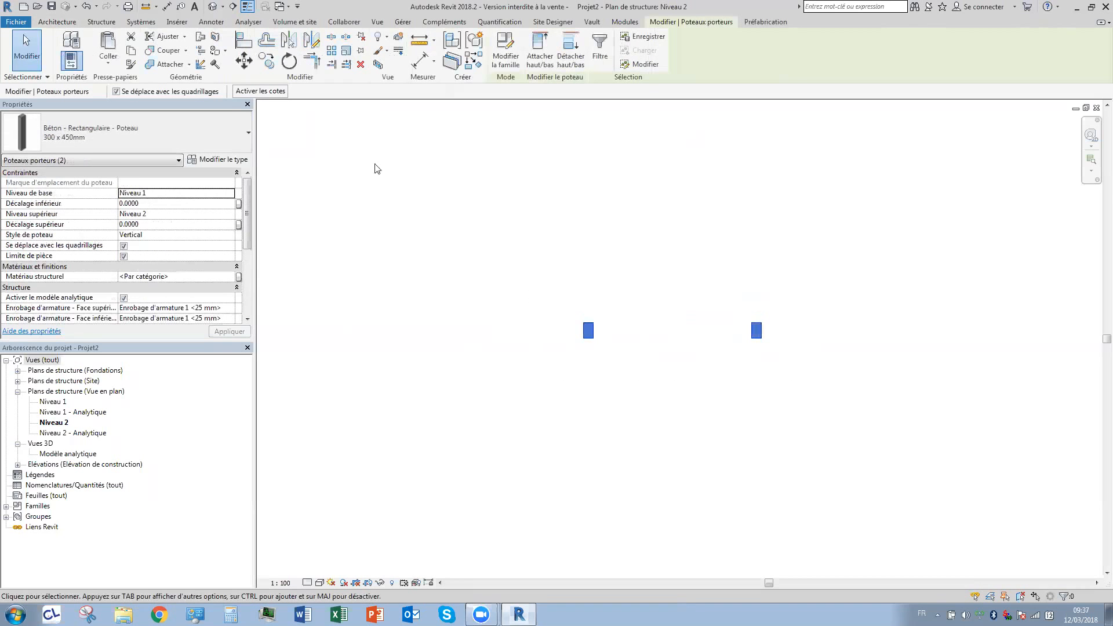
pyautogui.click(266, 61)
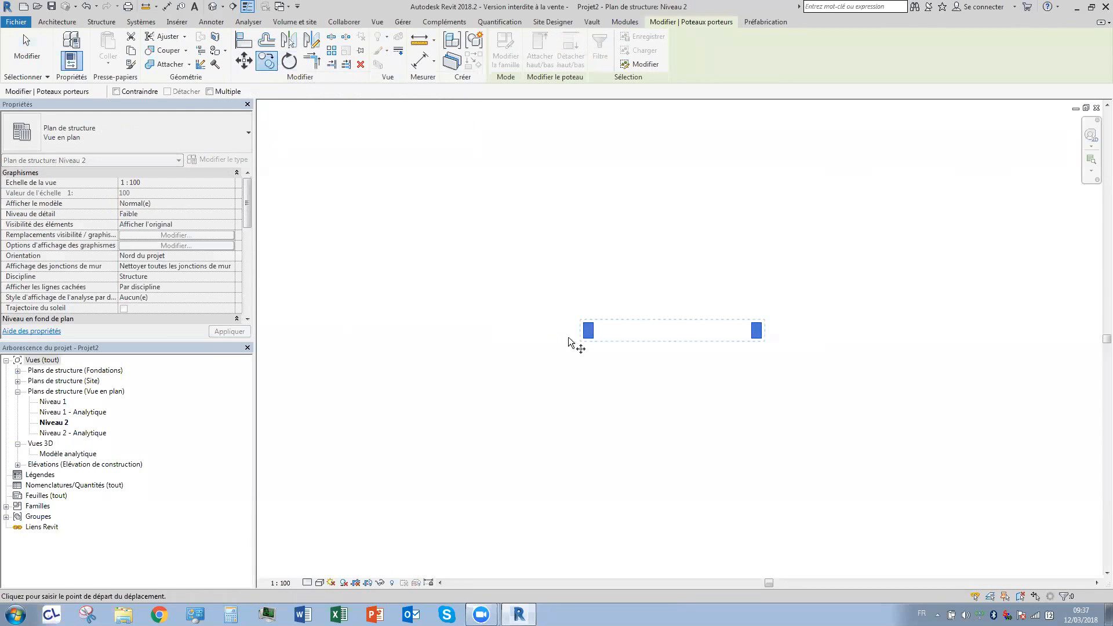
pyautogui.click(590, 329)
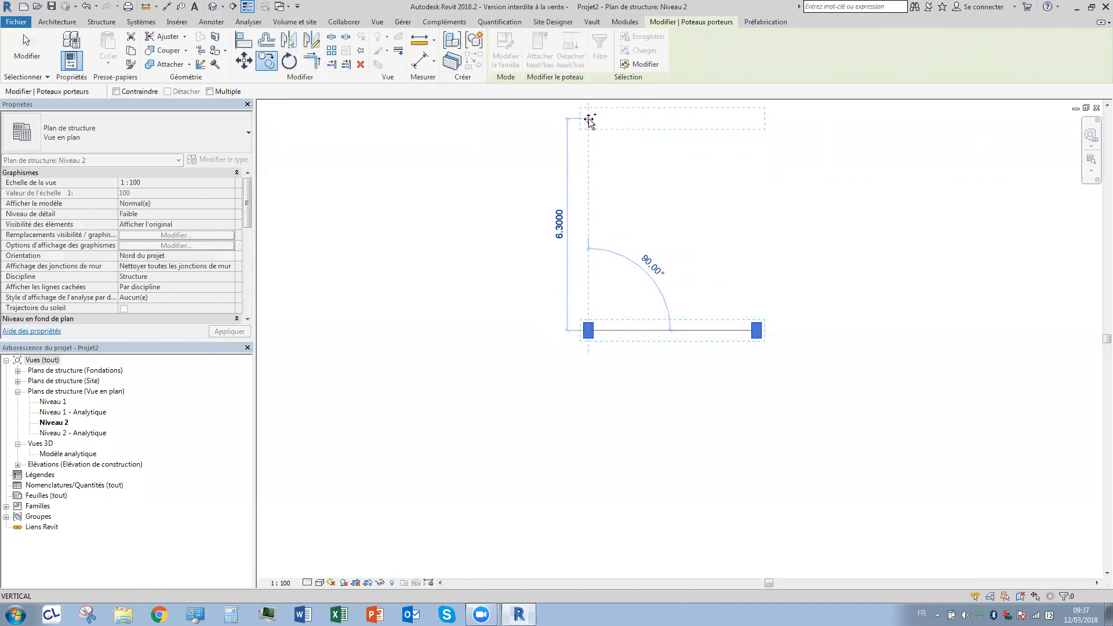
pyautogui.click(589, 120)
pyautogui.moveTo(559, 216); pyautogui.dragTo(523, 259, button='middle')
pyautogui.click(482, 238)
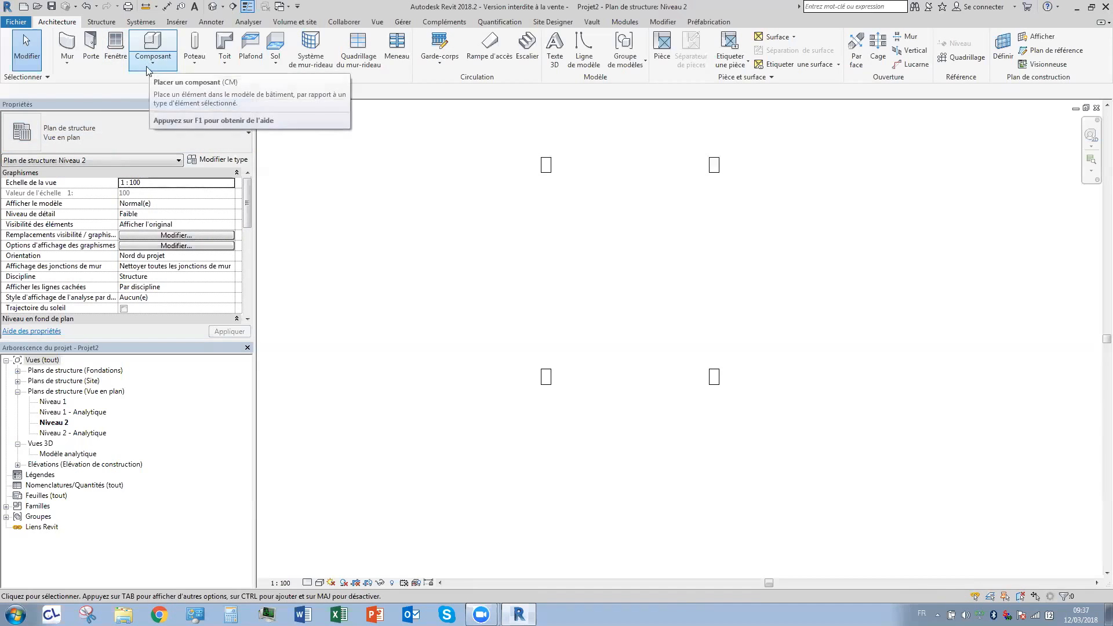
pyautogui.click(106, 24)
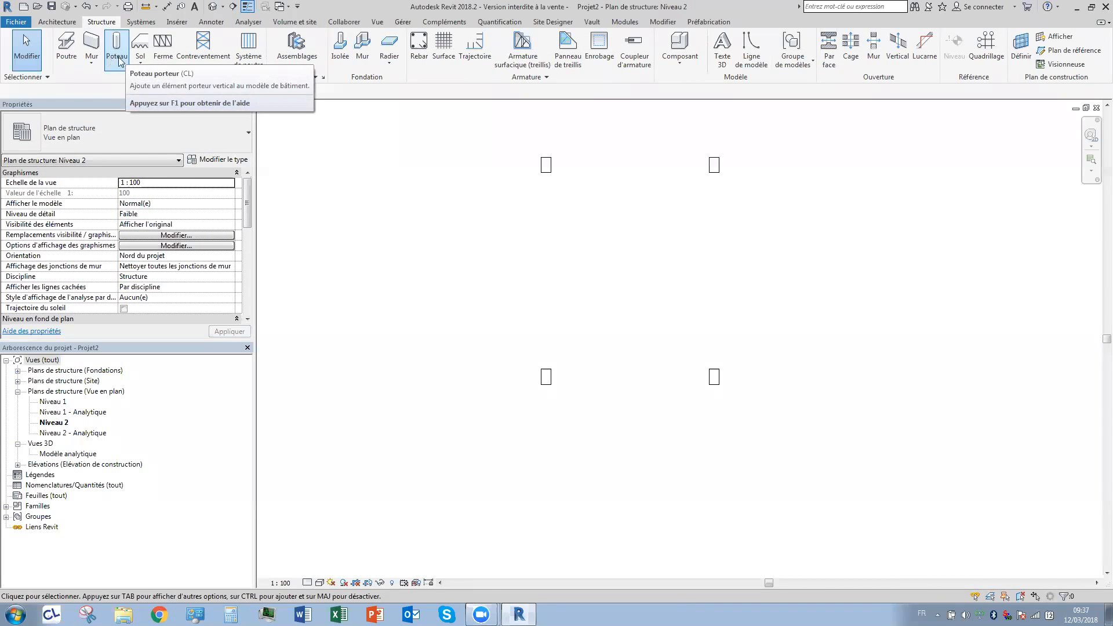
pyautogui.click(57, 23)
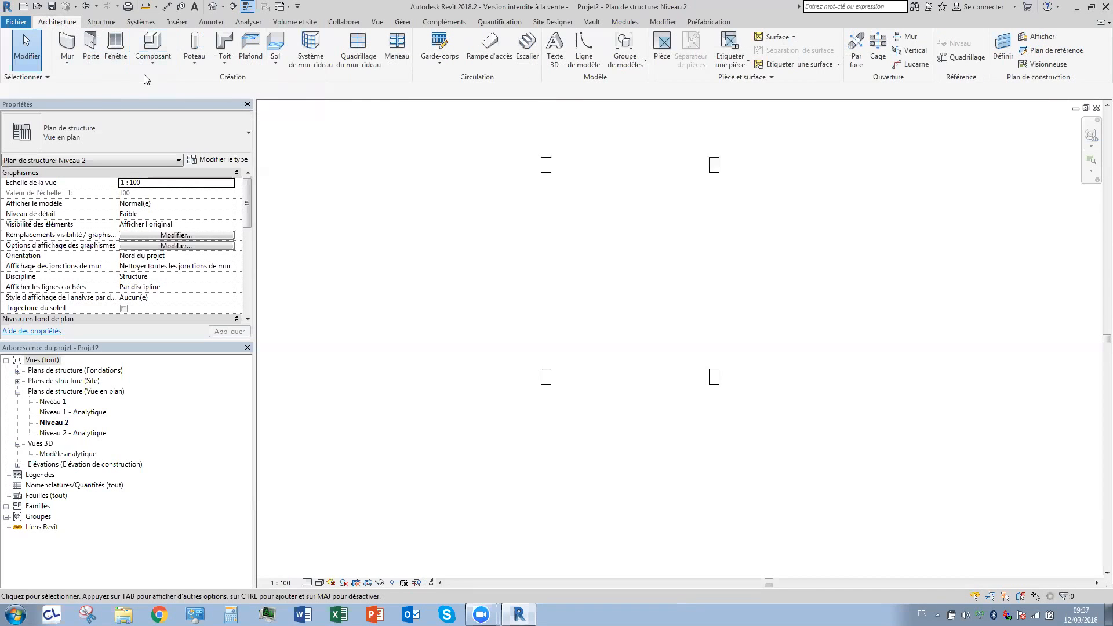
pyautogui.click(194, 58)
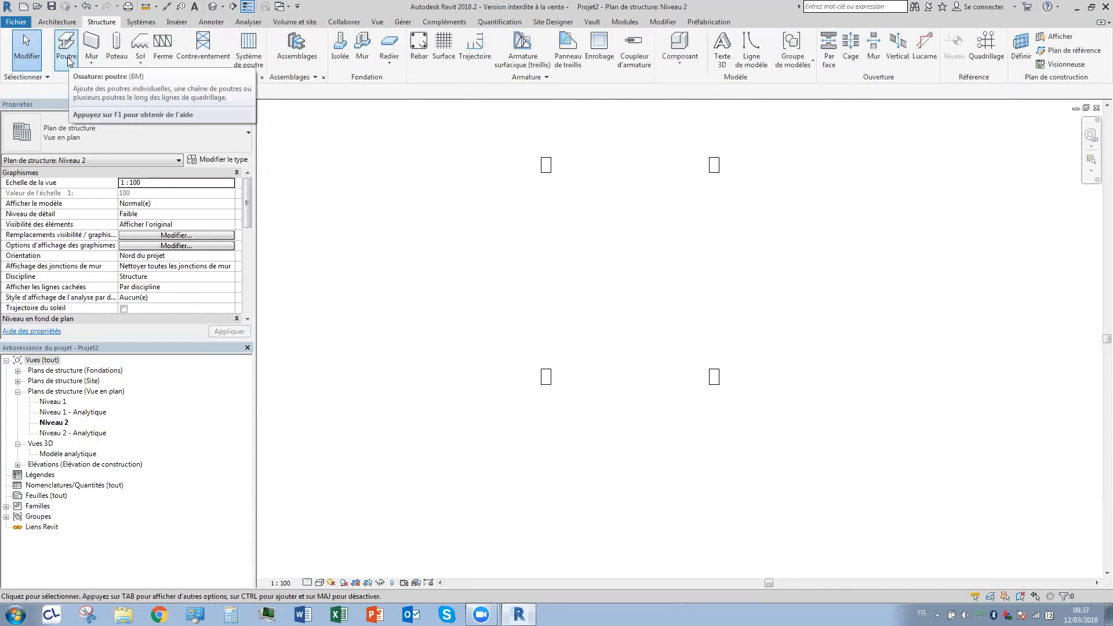
# Place a 300 x 600mm rectangular concrete beam between the centres of the two upper columns.
pyautogui.click(67, 53)
pyautogui.click(115, 136)
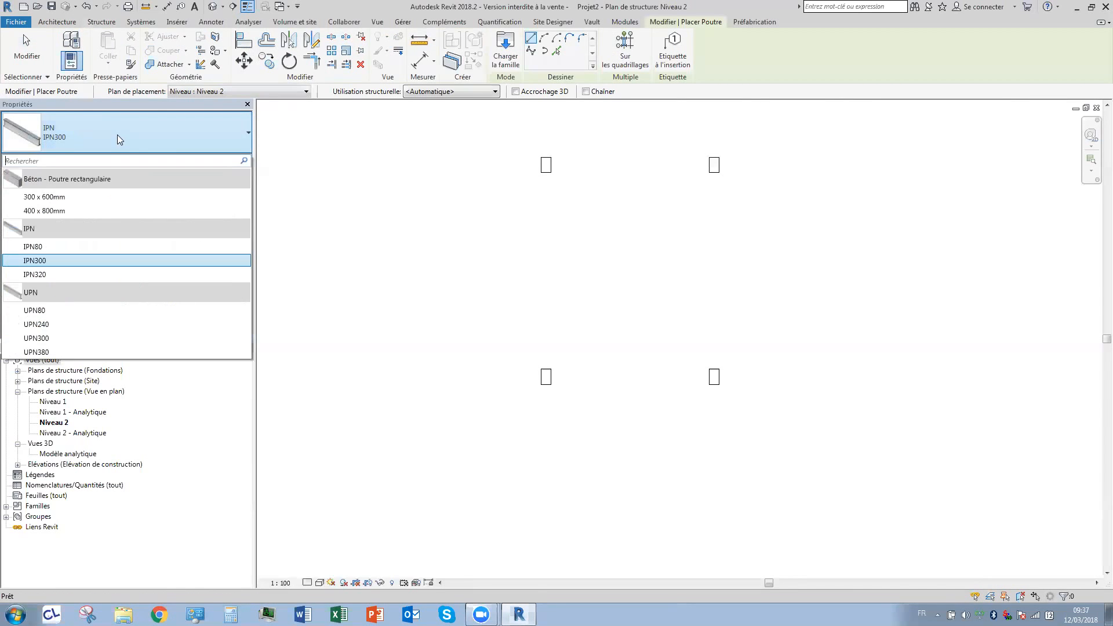
pyautogui.click(112, 197)
pyautogui.moveTo(564, 175); pyautogui.dragTo(524, 202, button='middle')
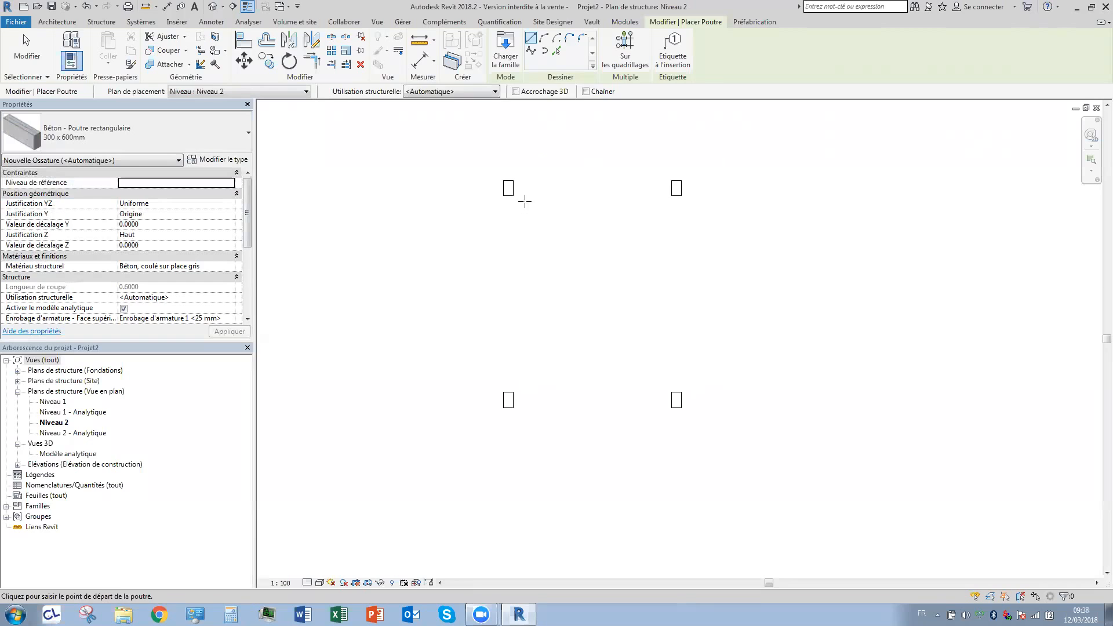
pyautogui.click(506, 190)
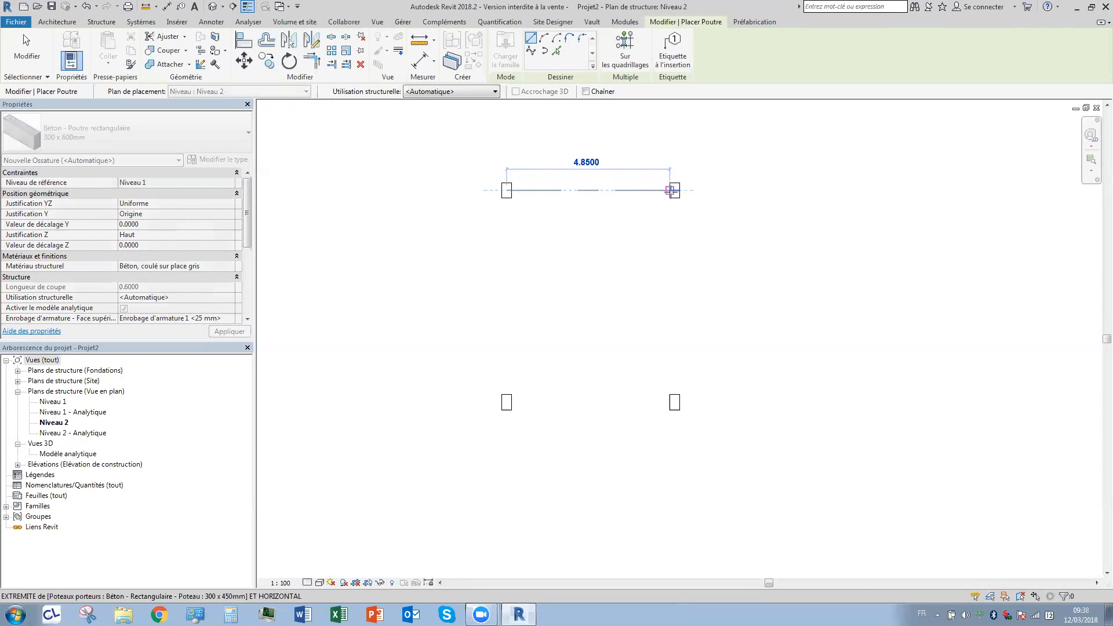
pyautogui.click(674, 191)
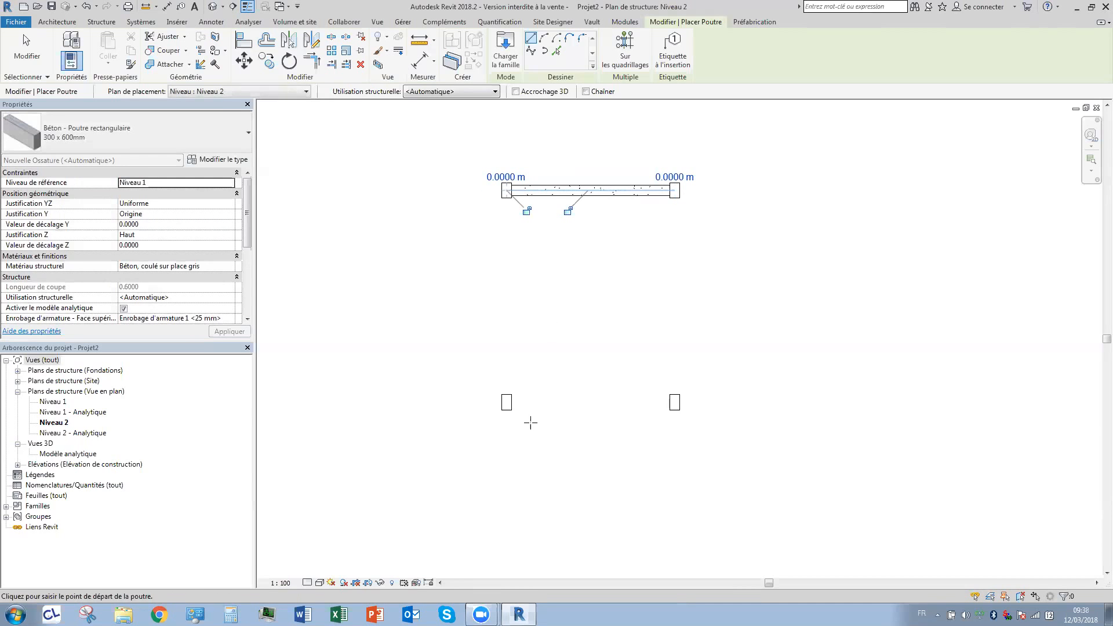
# Add matching 300 x 600mm concrete beams between the columns on the left, lower and right sides, closing the frame.
pyautogui.click(507, 402)
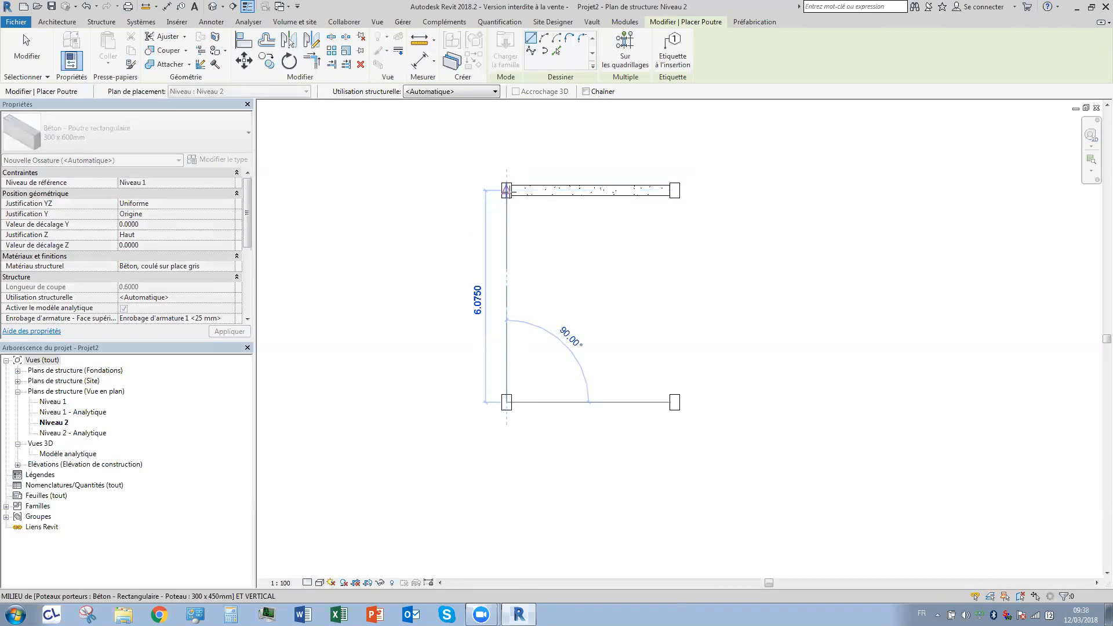
pyautogui.click(531, 434)
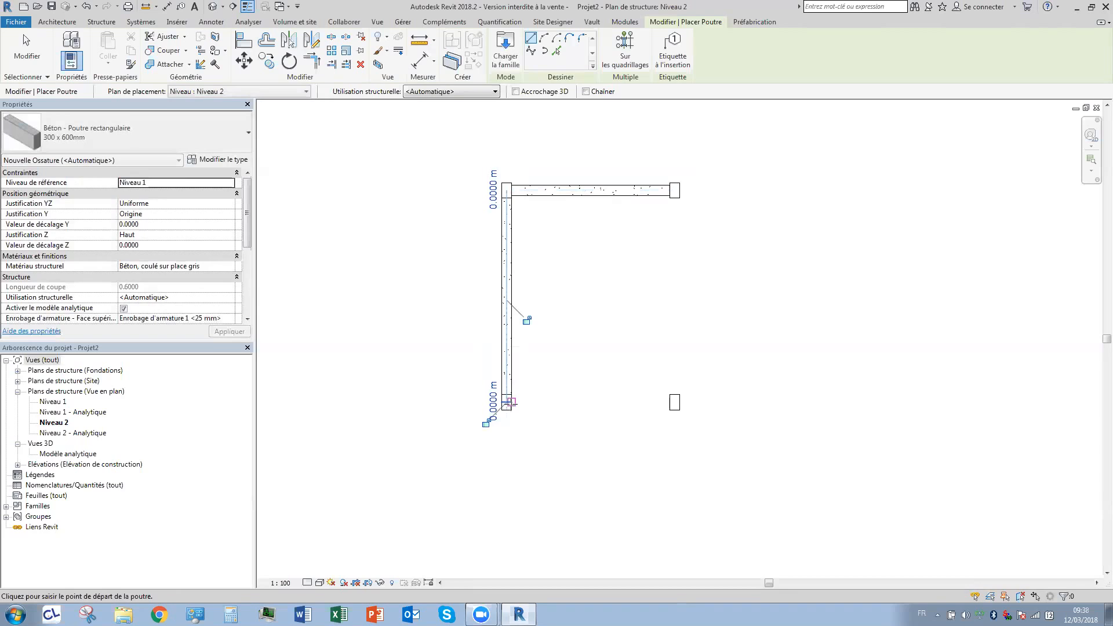
pyautogui.click(508, 401)
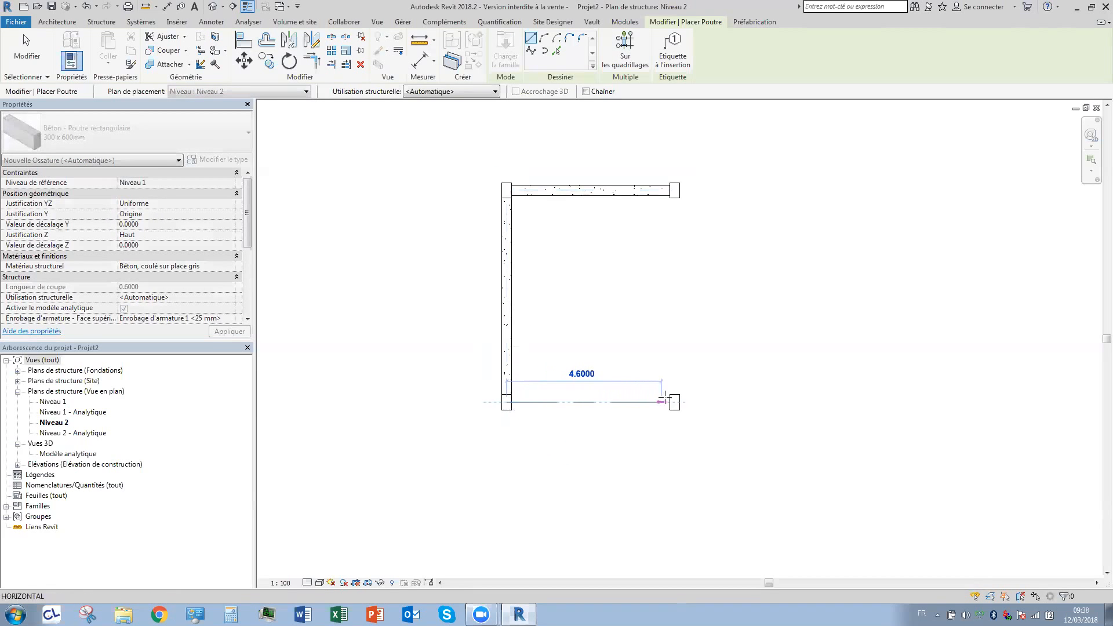
pyautogui.click(675, 401)
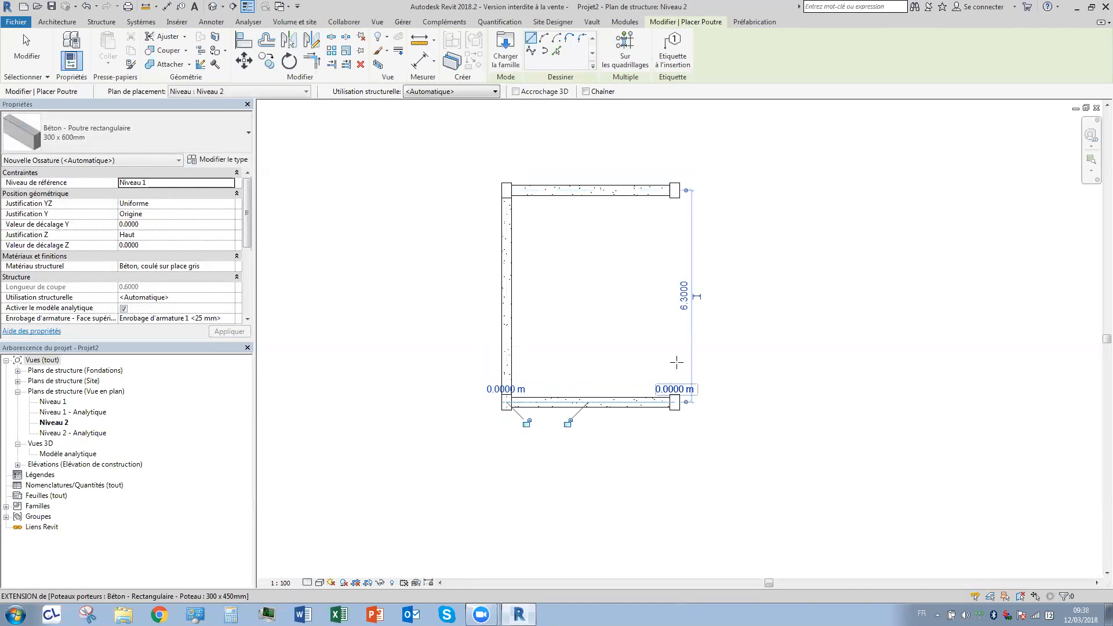
pyautogui.click(674, 190)
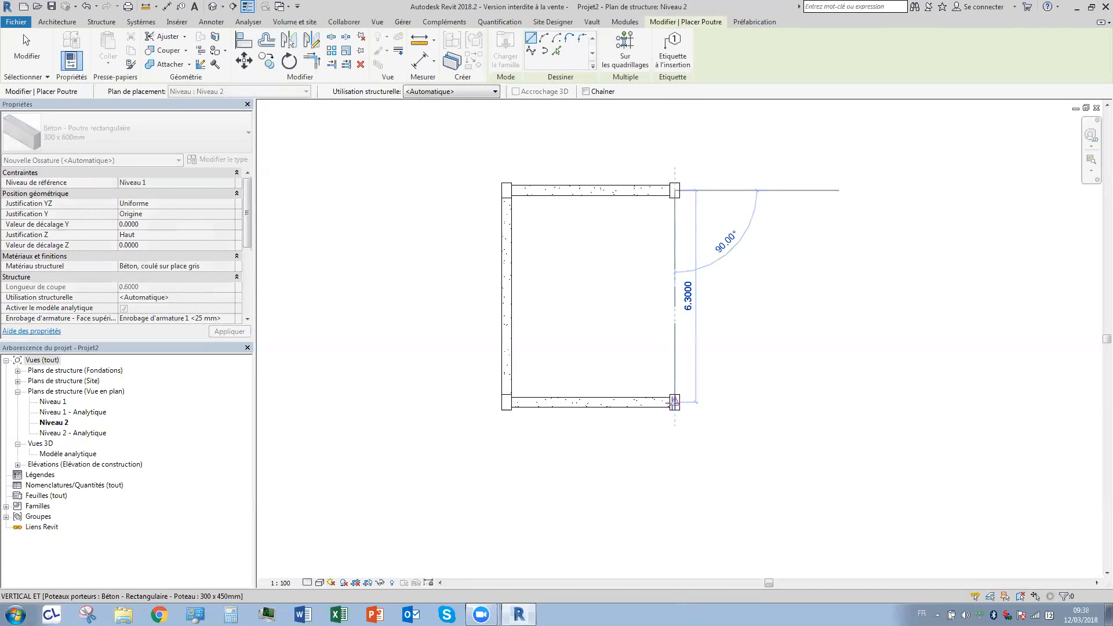
pyautogui.click(674, 400)
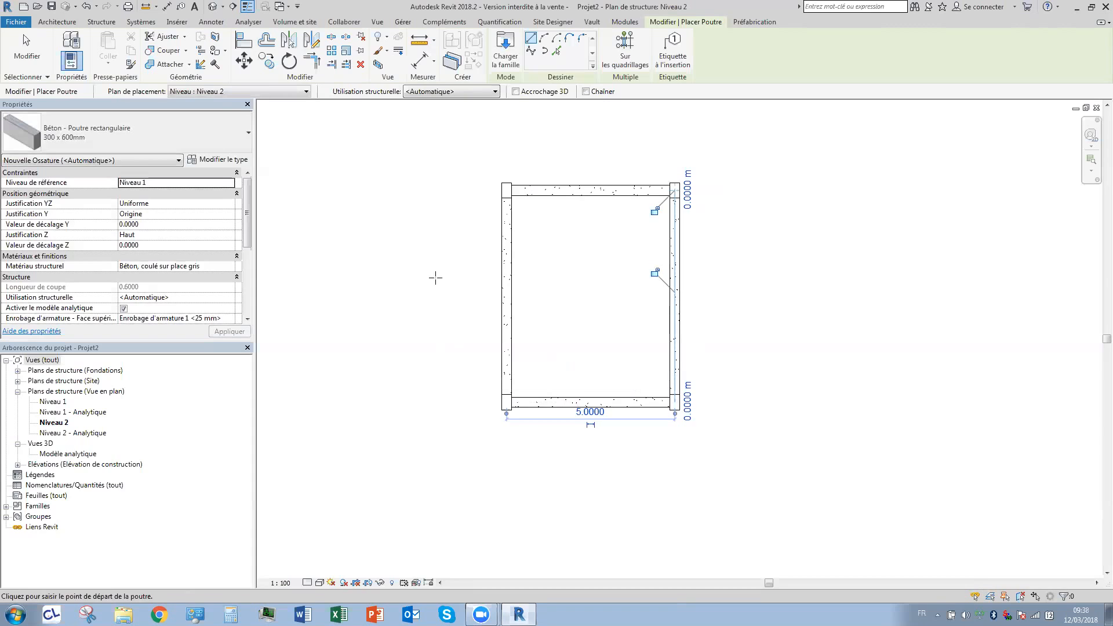
pyautogui.rightClick(377, 159)
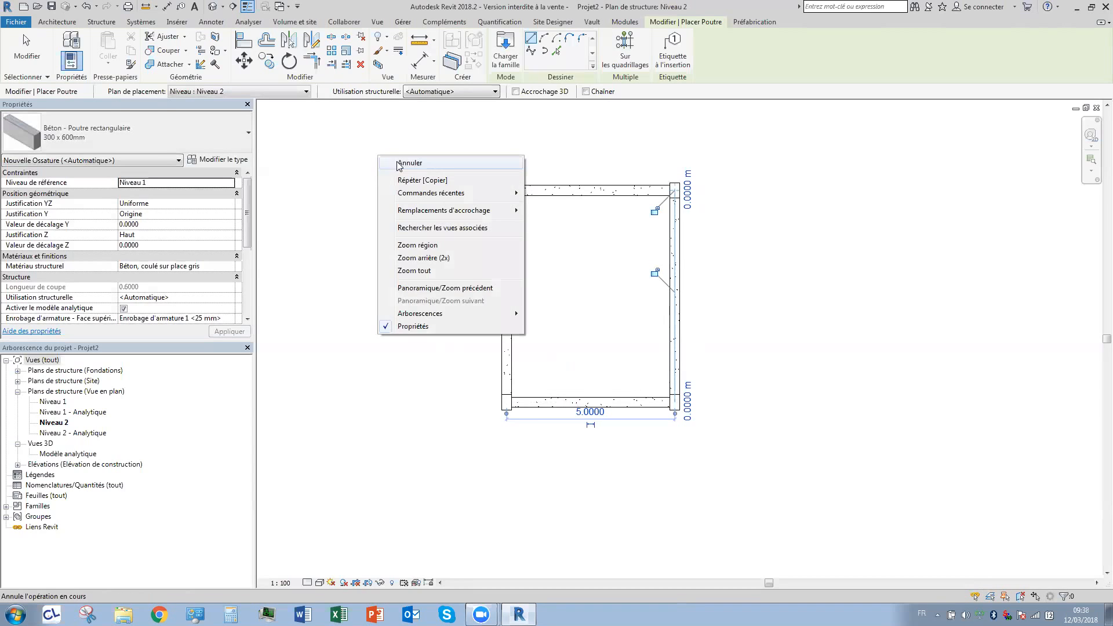
pyautogui.click(397, 160)
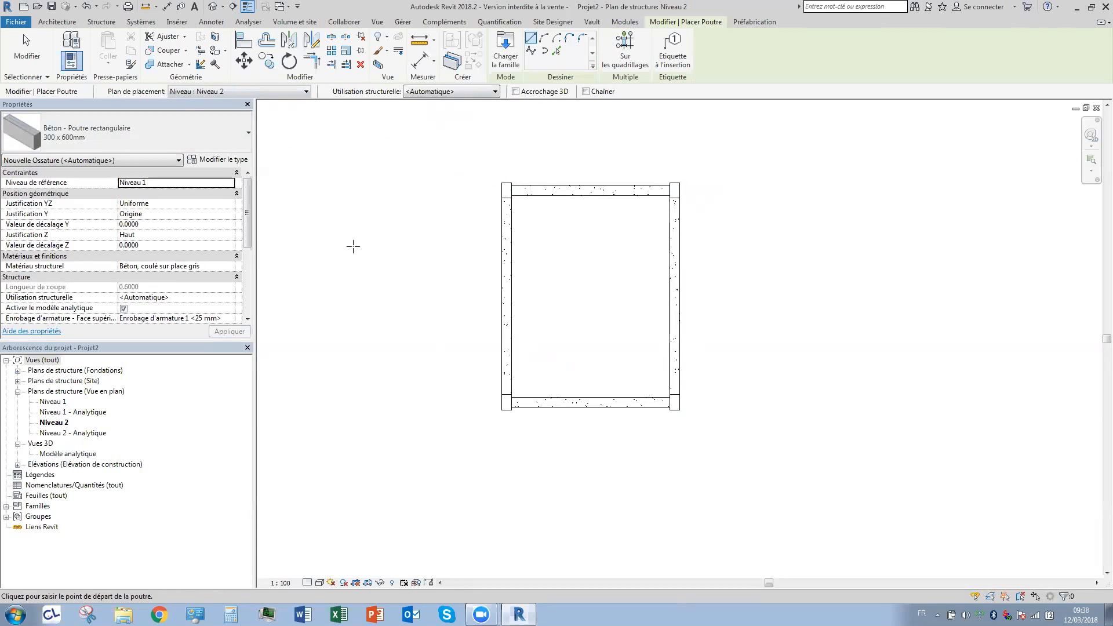
pyautogui.rightClick(333, 214)
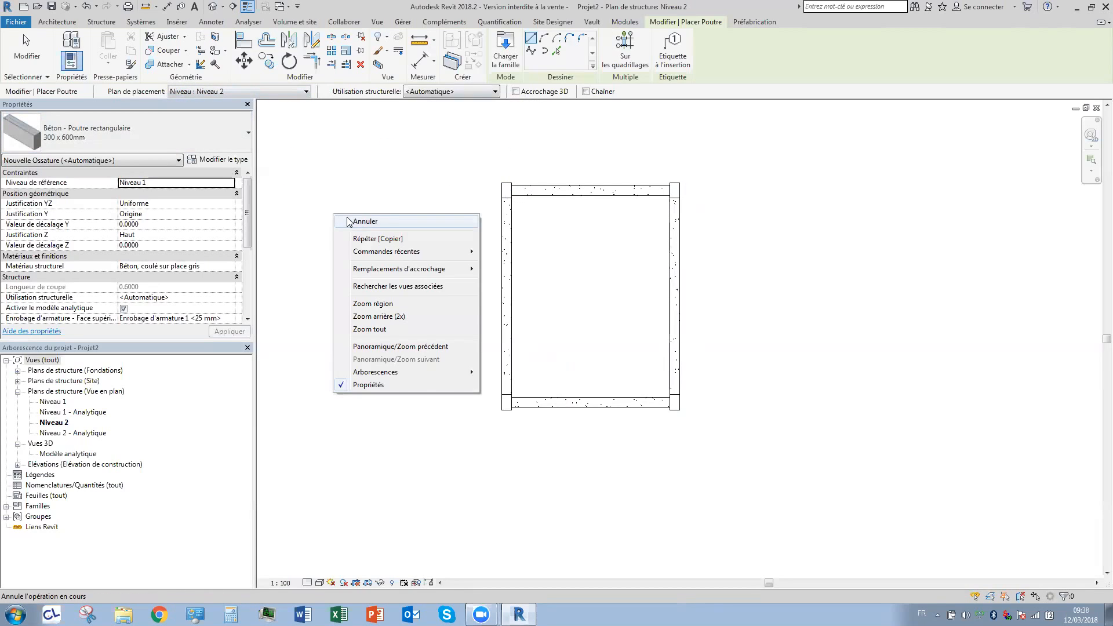
pyautogui.click(365, 220)
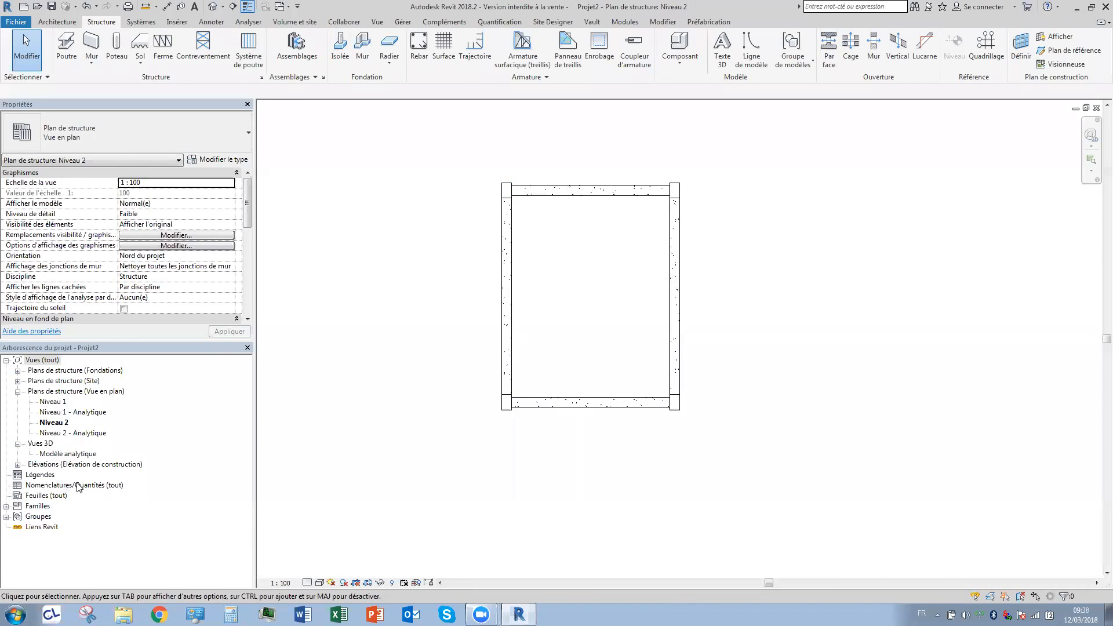
# Open the Nord elevation and examine how the columns and beams sit relative to Niveau 1 and Niveau 2.
pyautogui.doubleClick(56, 467)
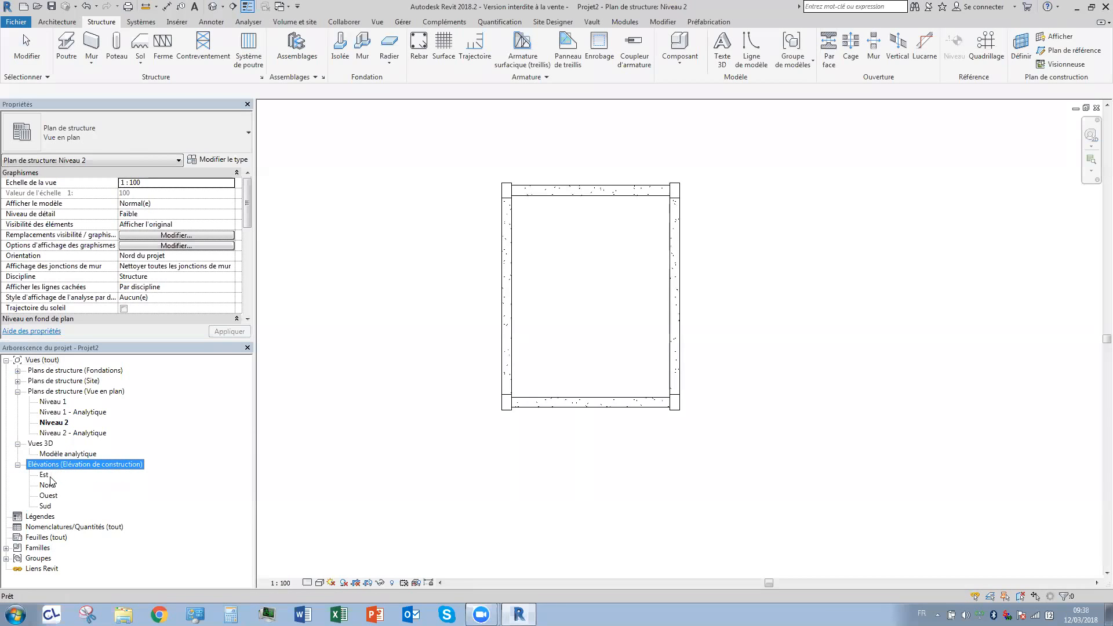
pyautogui.doubleClick(50, 487)
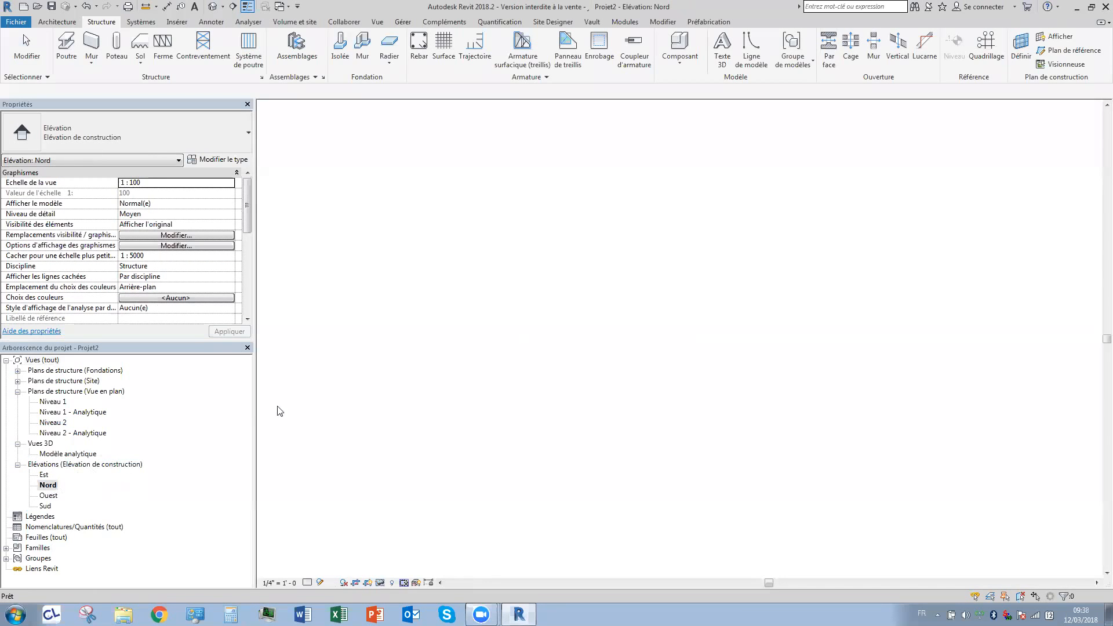
pyautogui.moveTo(882, 291); pyautogui.dragTo(821, 294, button='middle')
pyautogui.scroll(5, 820, 293)
pyautogui.moveTo(715, 290)
pyautogui.mouseDown(button='middle')
pyautogui.moveTo(633, 288)
pyautogui.moveTo(636, 270)
pyautogui.moveTo(592, 266)
pyautogui.mouseUp(button='middle')
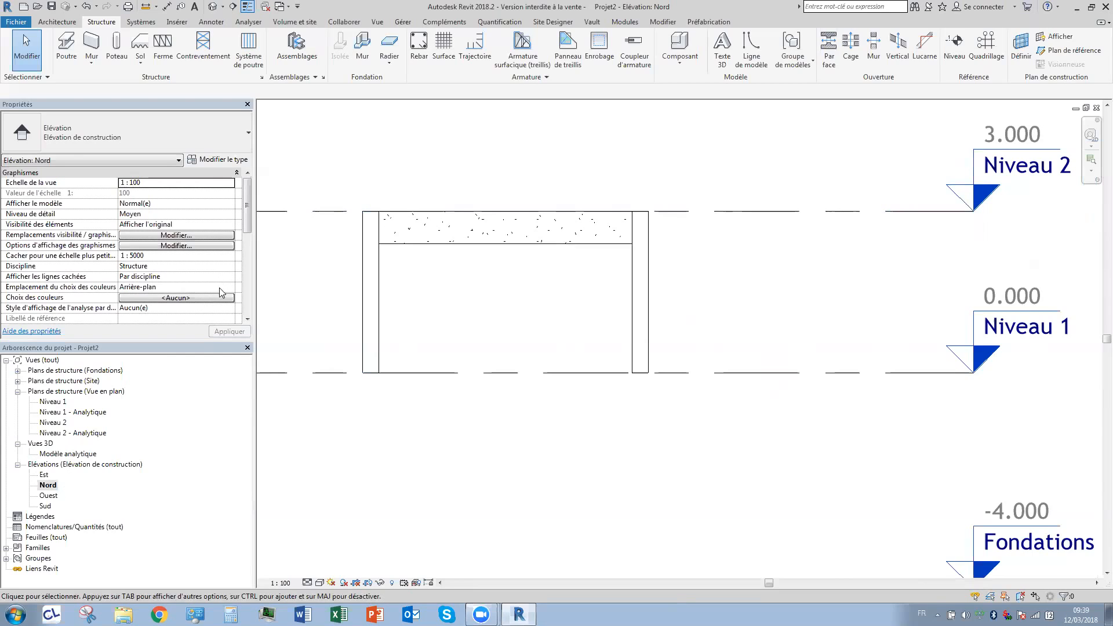
# Return to the Niveau 2 plan and outline a Générique 300 mm structural floor as a rectangle along the inner faces of the four beams.
pyautogui.hotkey('ctrl', 'Tab')
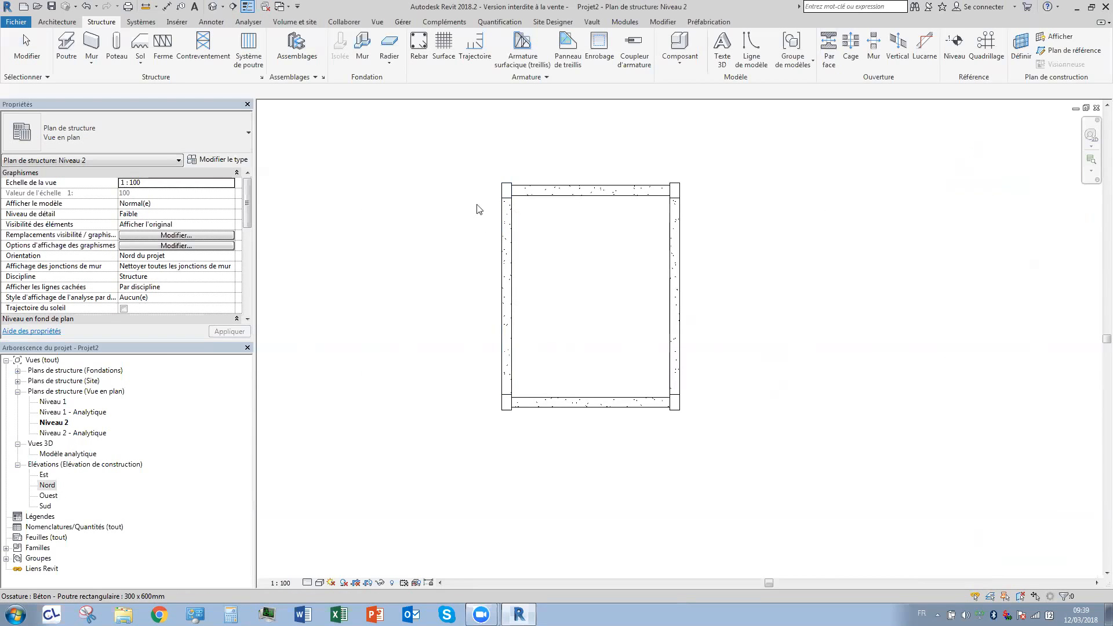
pyautogui.click(142, 60)
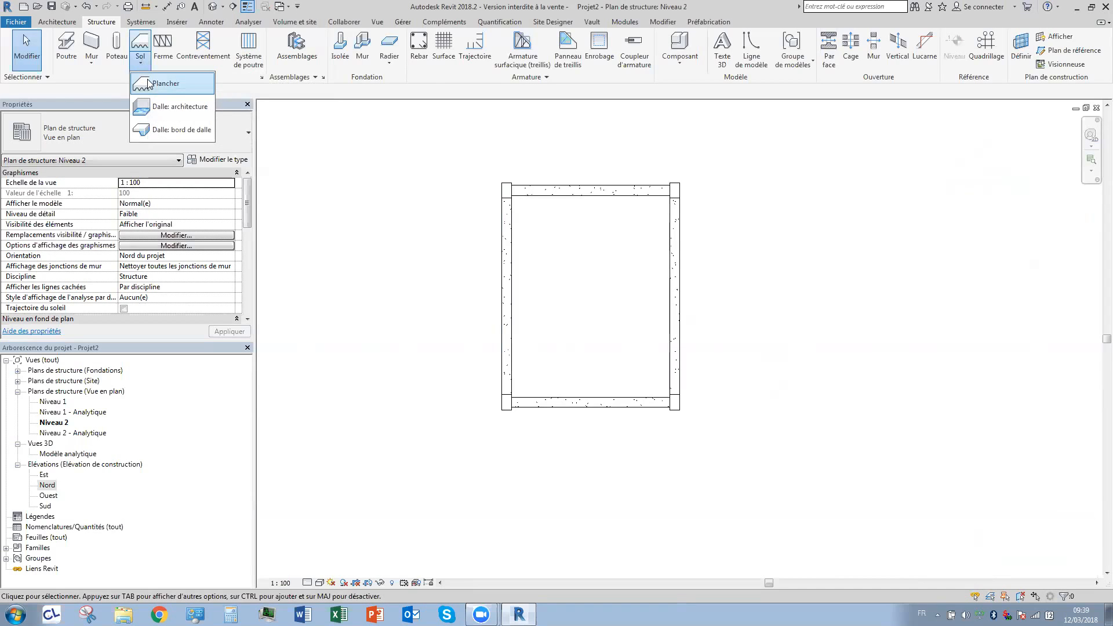
pyautogui.click(149, 84)
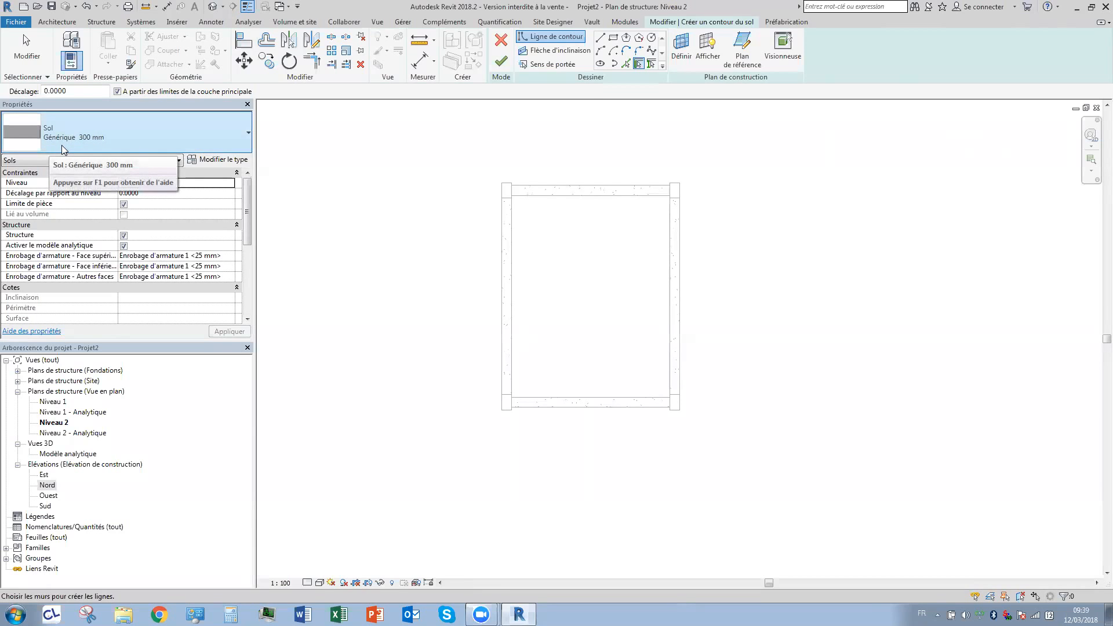
pyautogui.click(613, 40)
pyautogui.scroll(4, 518, 217)
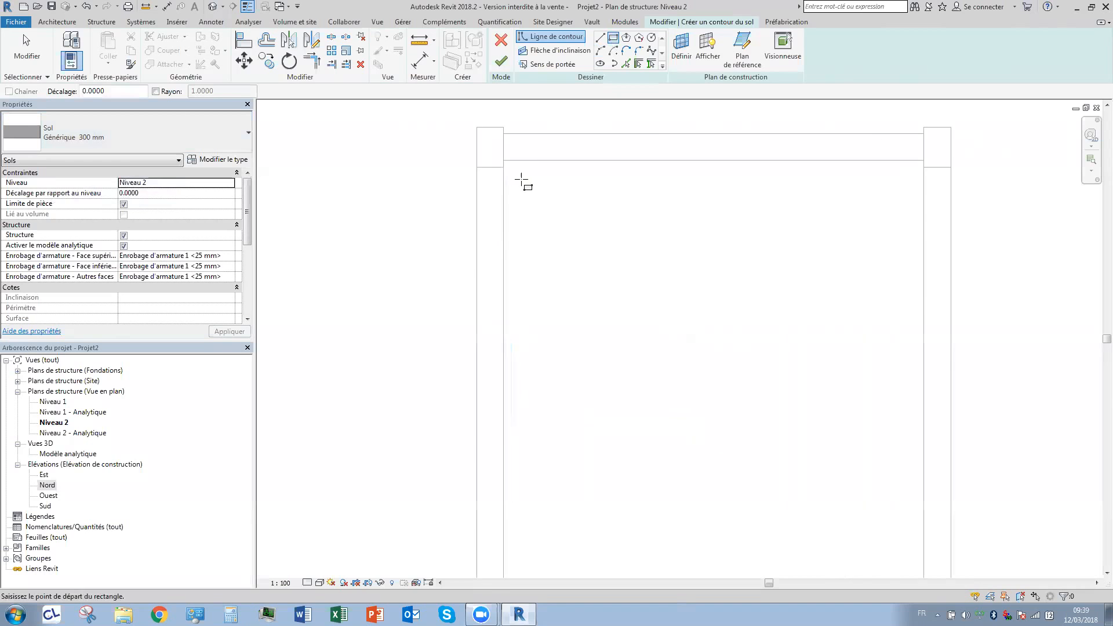
pyautogui.click(505, 161)
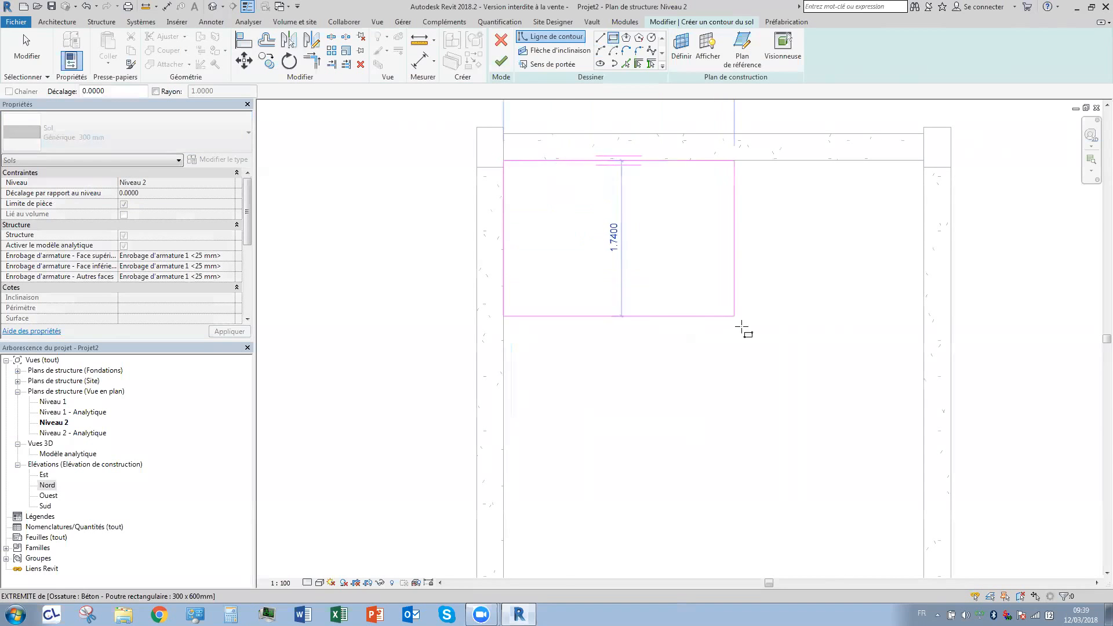
pyautogui.scroll(-4, 659, 242)
pyautogui.scroll(3, 754, 446)
pyautogui.click(777, 445)
pyautogui.scroll(-2, 651, 390)
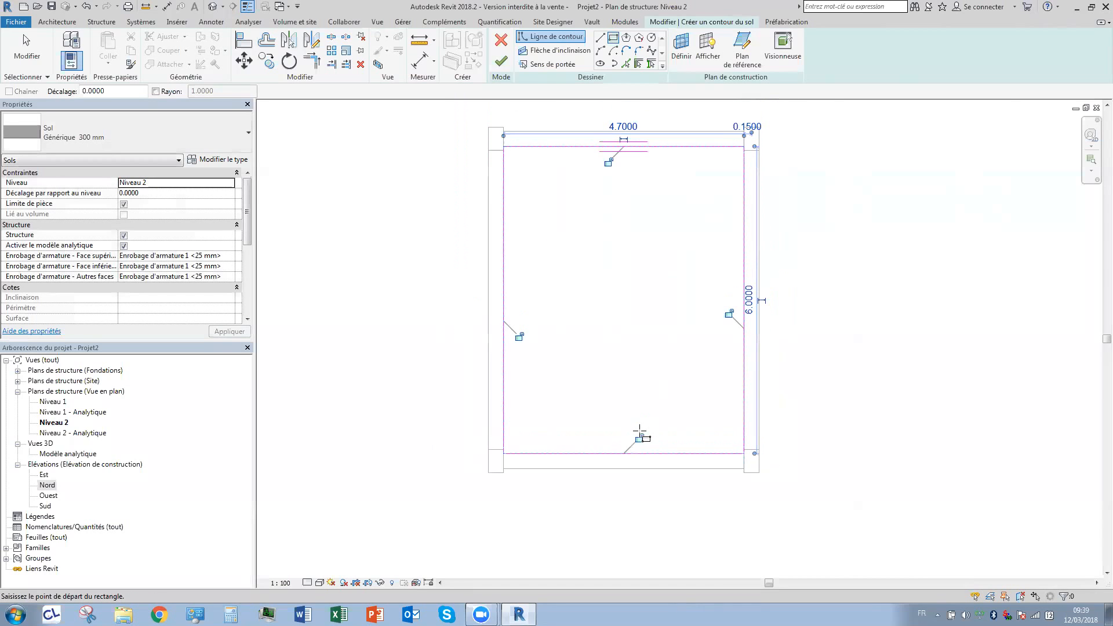
# Sketch a square opening about 0.8 x 0.8 m in the upper-left area of the floor and finish the floor.
pyautogui.click(542, 253)
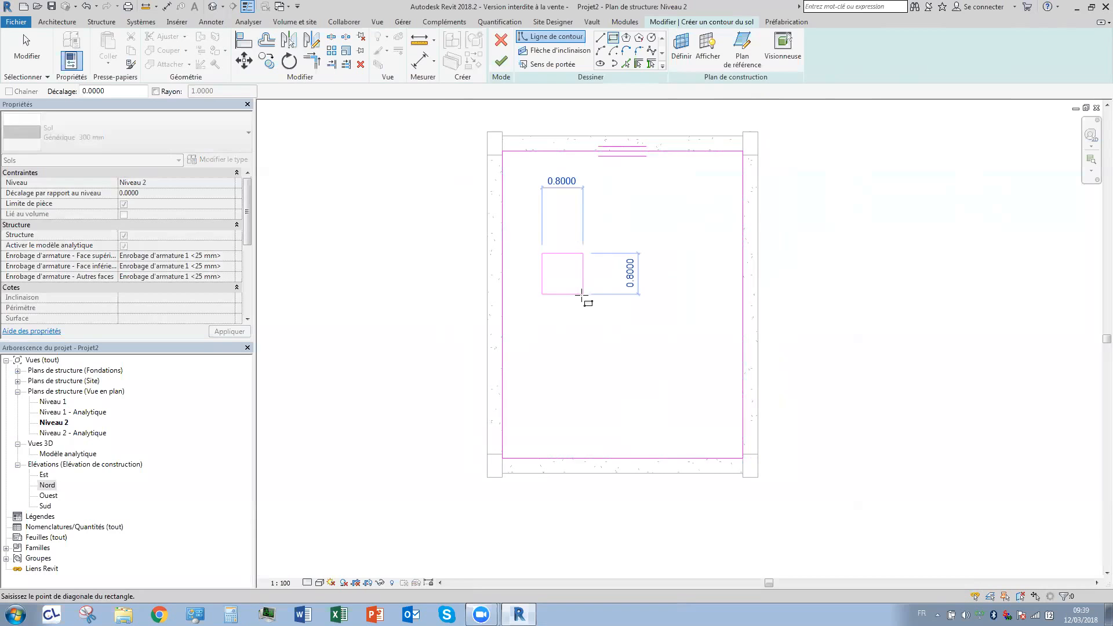
pyautogui.click(582, 295)
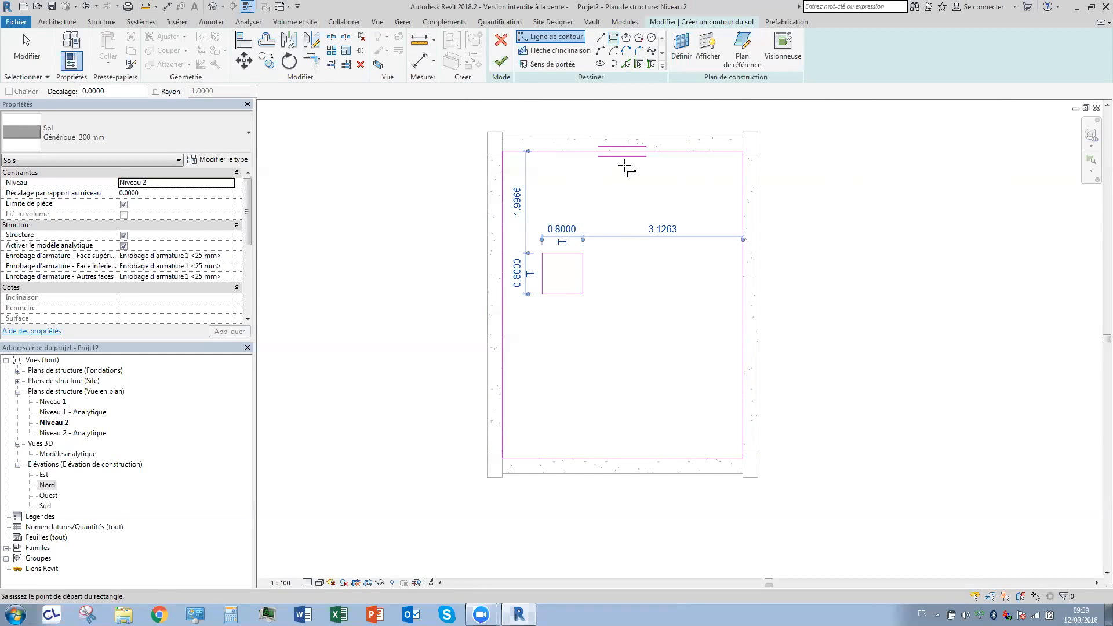
pyautogui.click(500, 62)
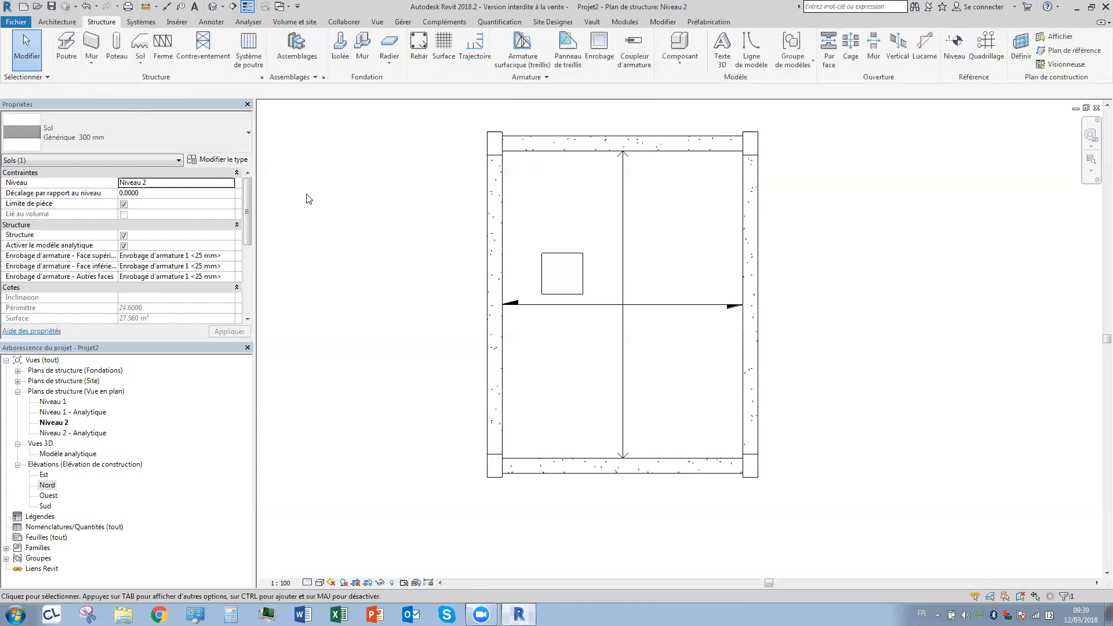
pyautogui.click(307, 199)
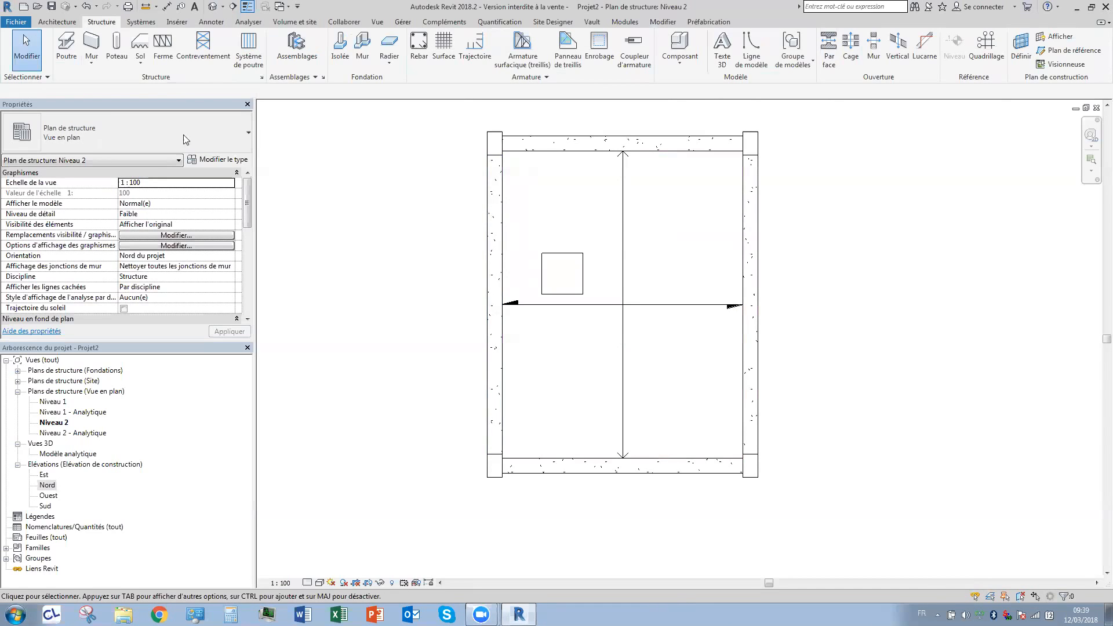
# Draw 200 mm structural walls down to Niveau 1, about 4 m rightward from the upper-right column and 6.1 m downward, chained together.
pyautogui.click(91, 58)
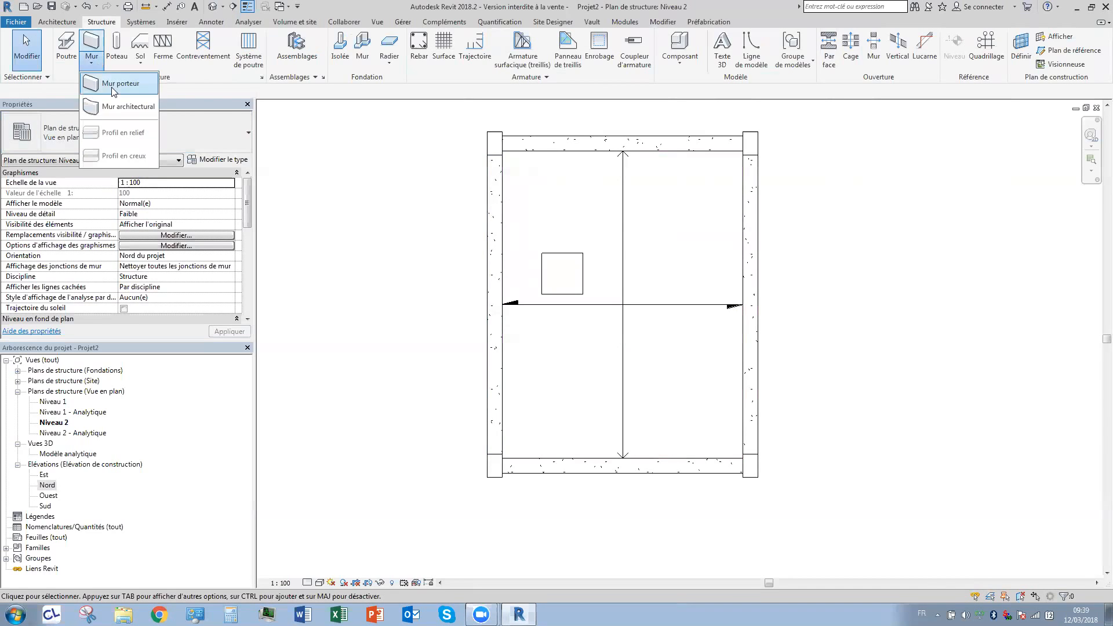
pyautogui.click(113, 90)
pyautogui.moveTo(703, 325); pyautogui.dragTo(571, 342, button='middle')
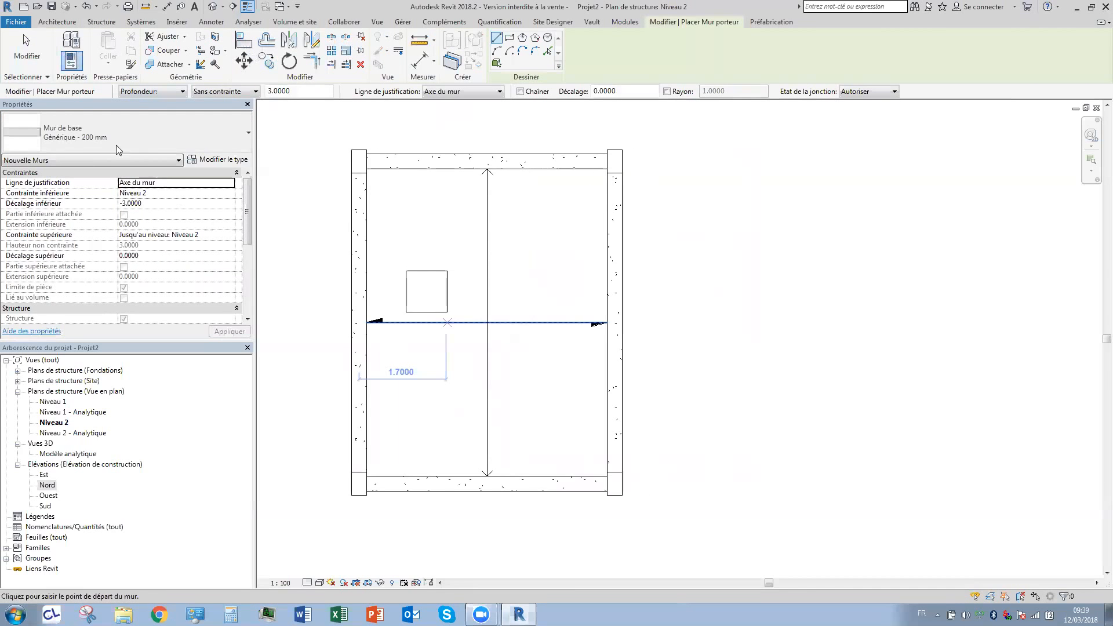
pyautogui.click(225, 91)
pyautogui.click(216, 110)
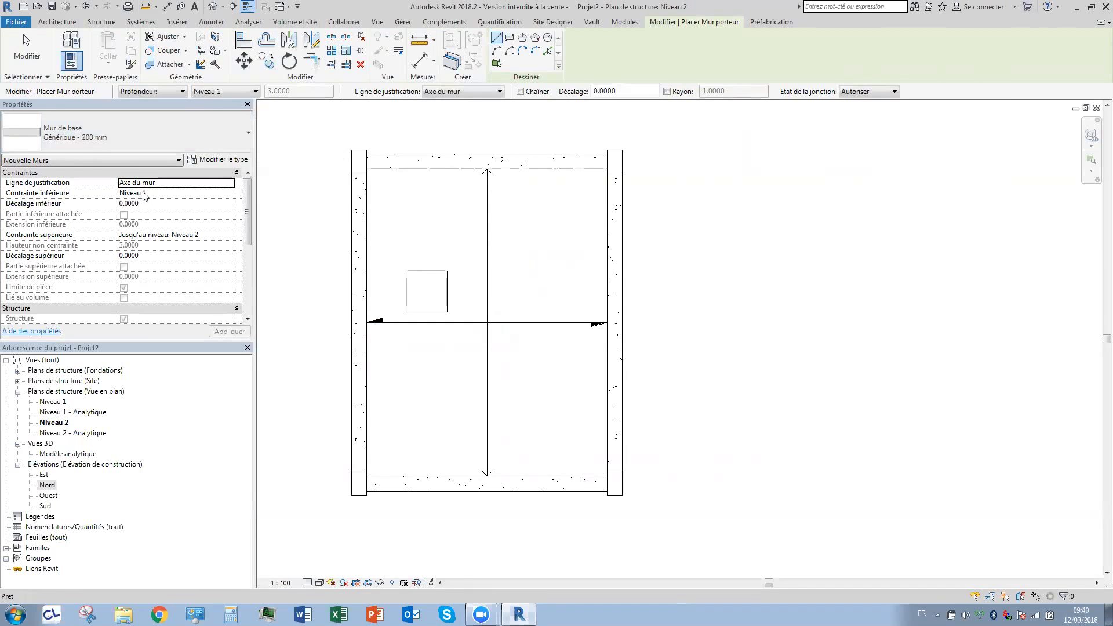
pyautogui.click(623, 160)
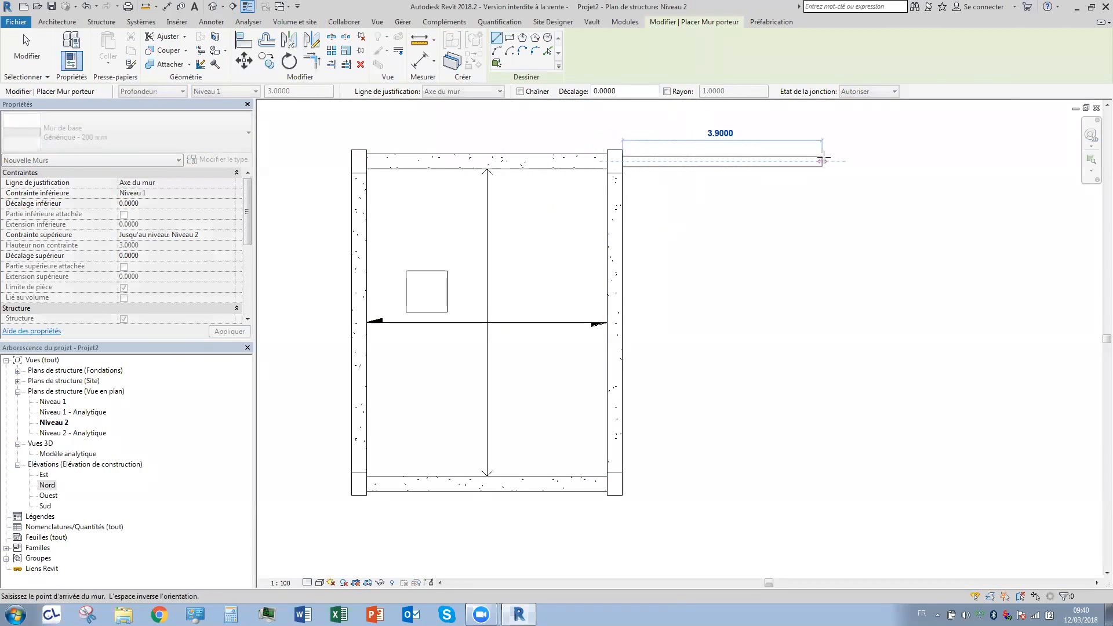
pyautogui.click(826, 161)
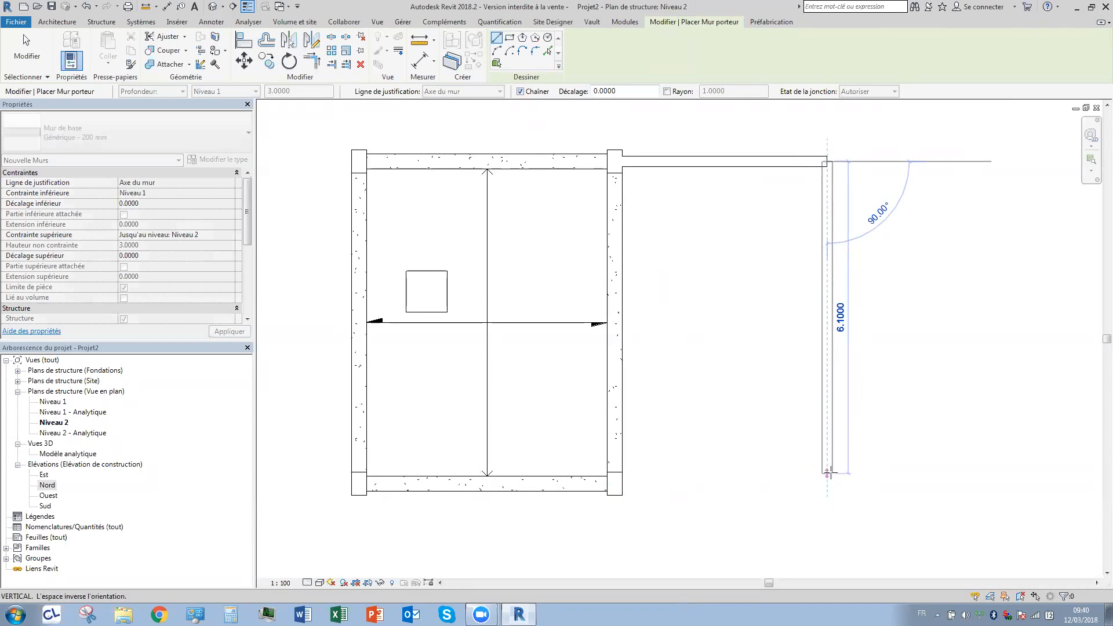
pyautogui.click(827, 474)
pyautogui.press('Escape')
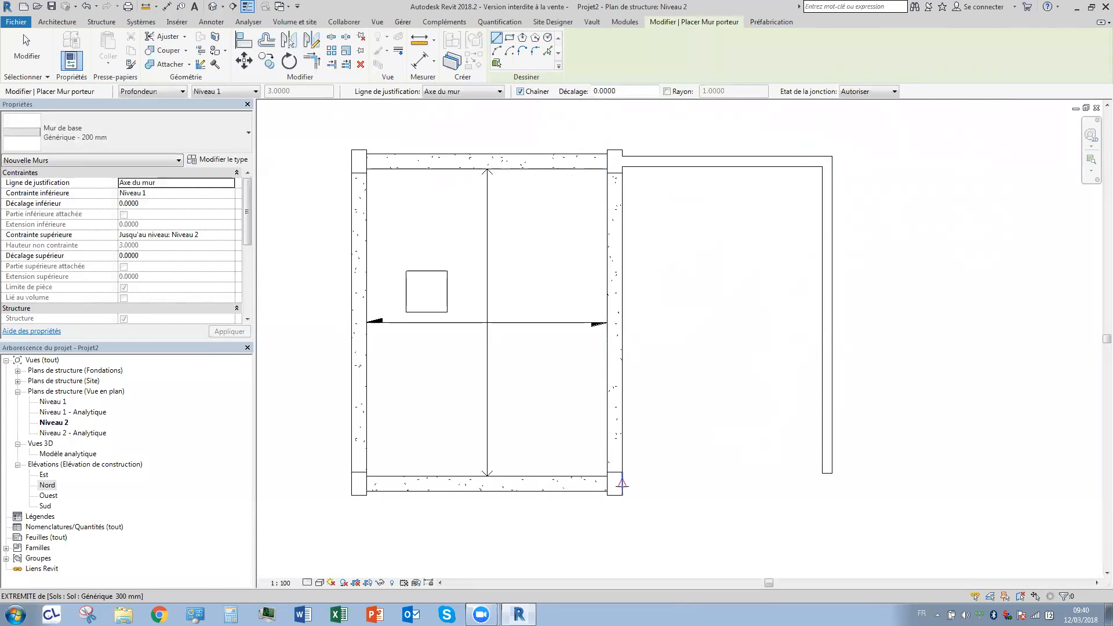
# Add a horizontal 200 mm structural wall about 4 m long from the lower-right column to align with the vertical wall's axis.
pyautogui.click(622, 482)
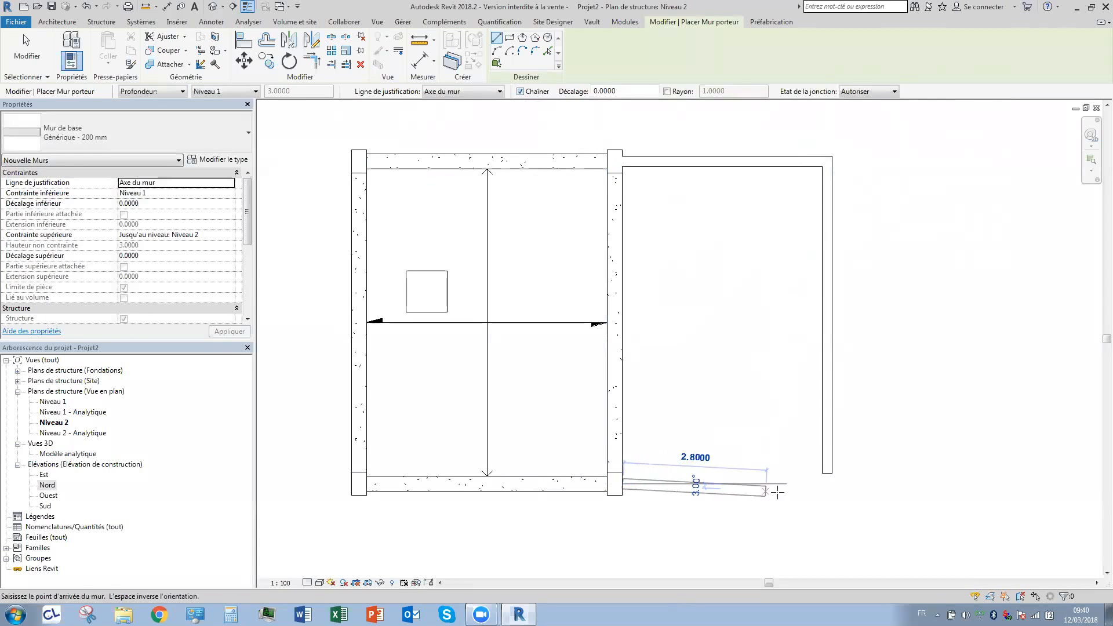
pyautogui.click(828, 483)
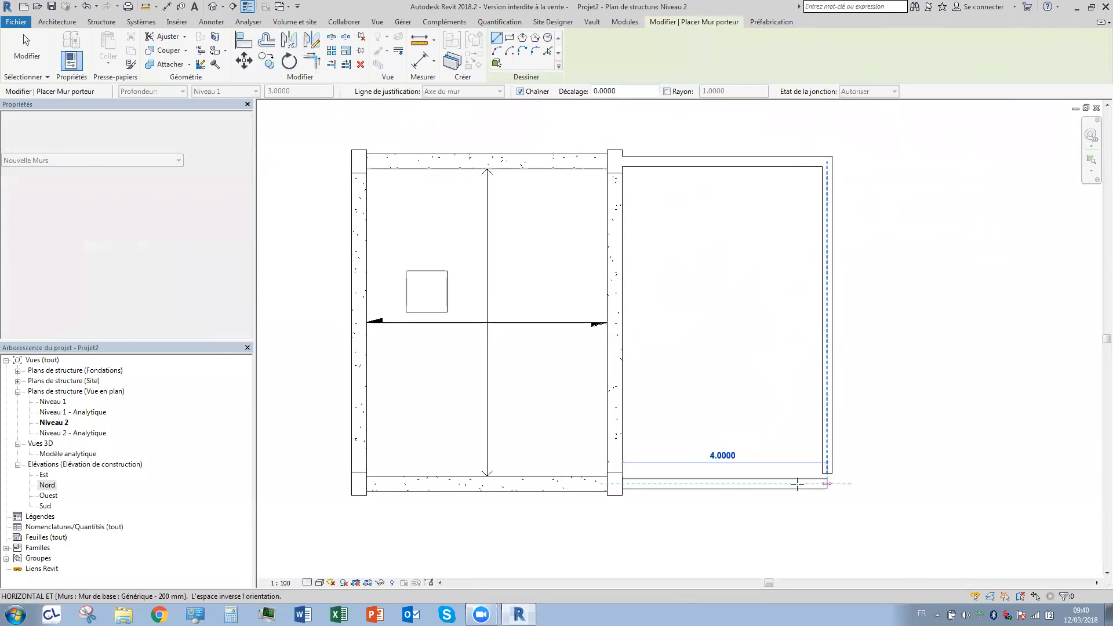
pyautogui.press('Escape')
pyautogui.press('Escape')
# Extend the vertical wall's lower end to the end of the lower horizontal wall, closing the corner.
pyautogui.scroll(3, 830, 469)
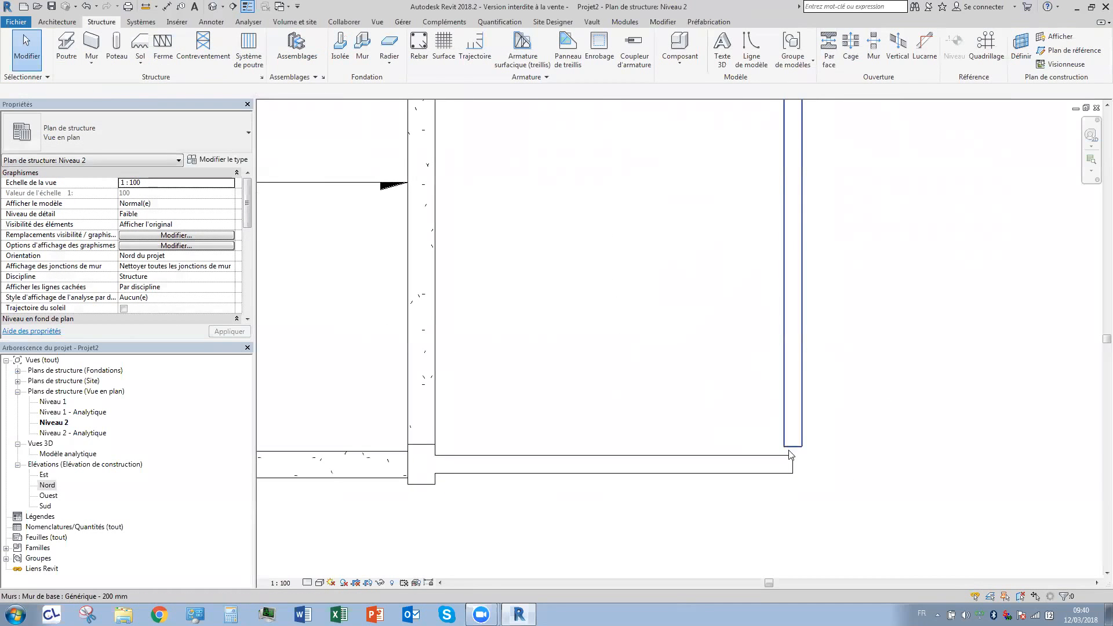
pyautogui.click(790, 454)
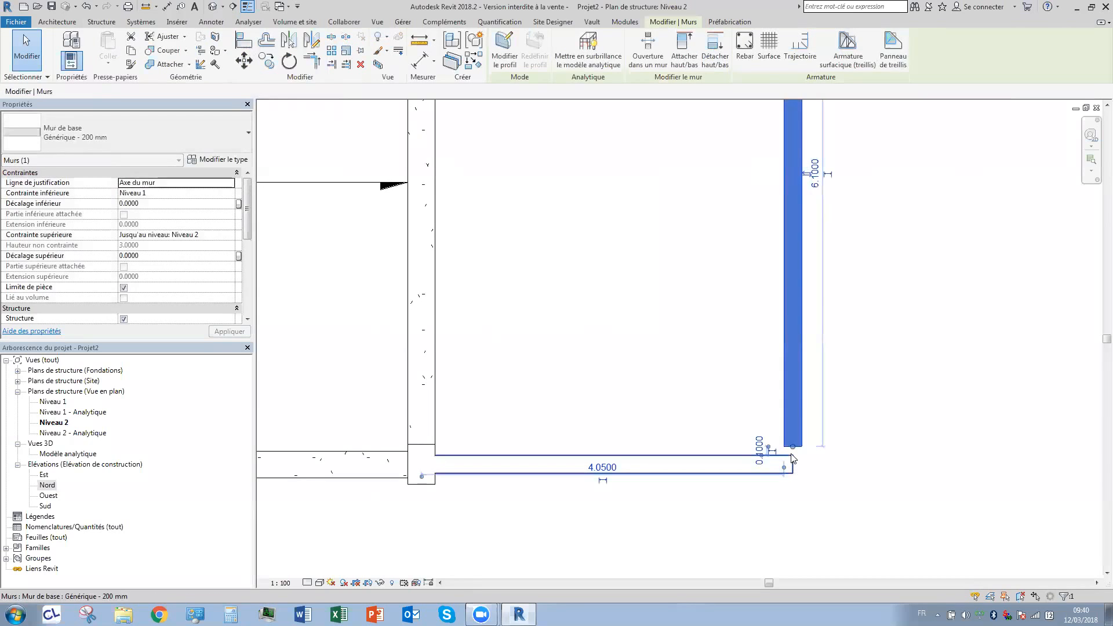
pyautogui.moveTo(792, 455); pyautogui.dragTo(738, 418)
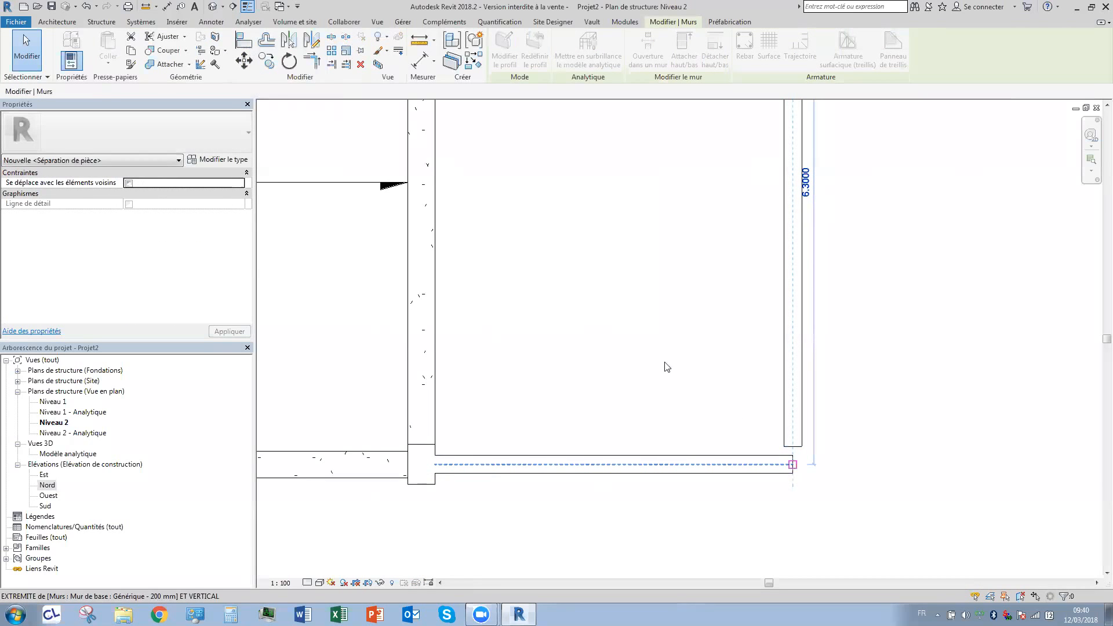
pyautogui.click(862, 510)
pyautogui.scroll(-3, 970, 497)
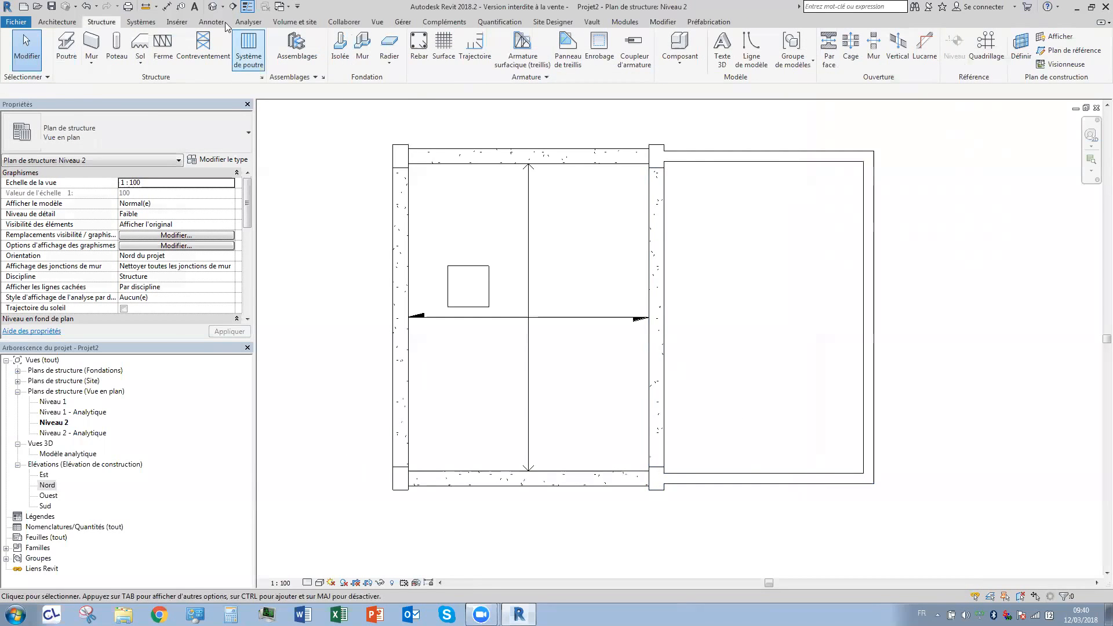
# Open the default 3D view of the structure and set its detail level to Elevé.
pyautogui.click(213, 7)
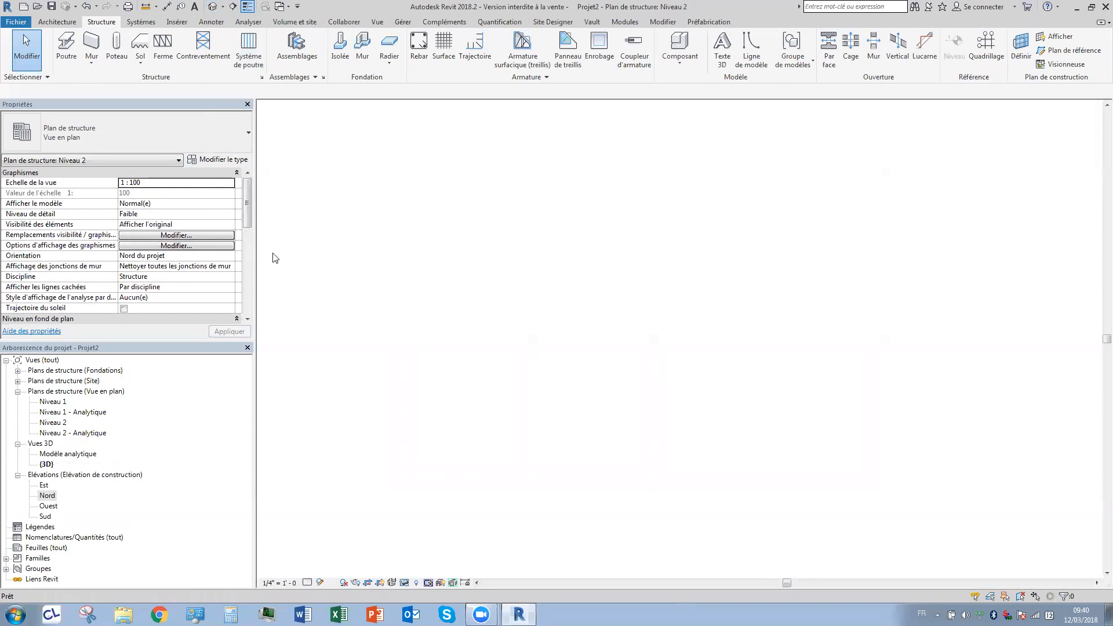
pyautogui.click(440, 583)
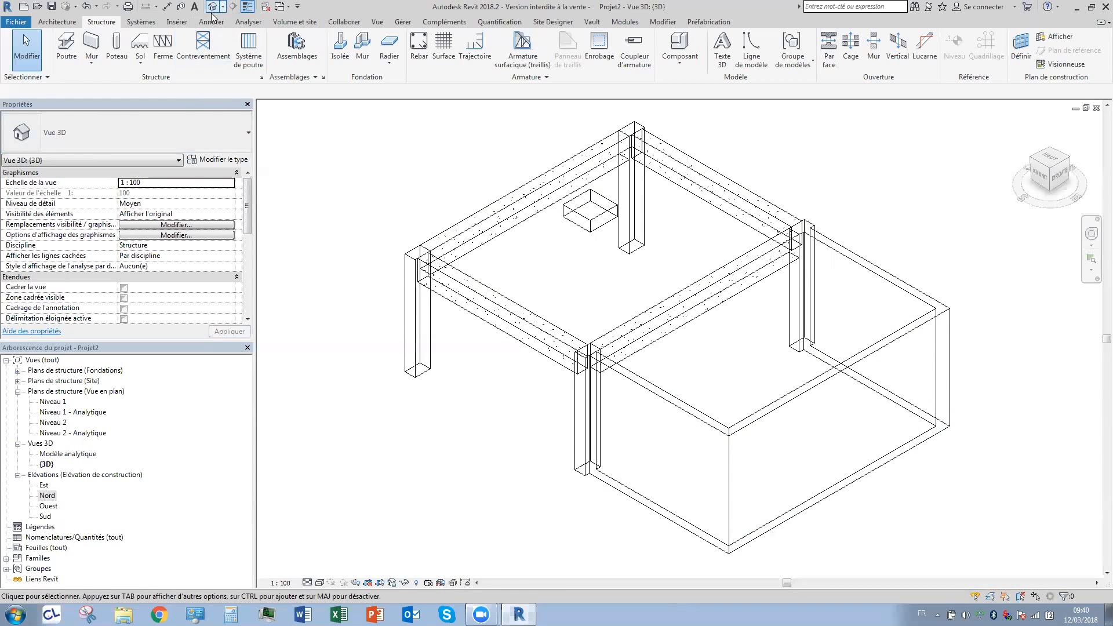
pyautogui.click(308, 582)
pyautogui.click(319, 570)
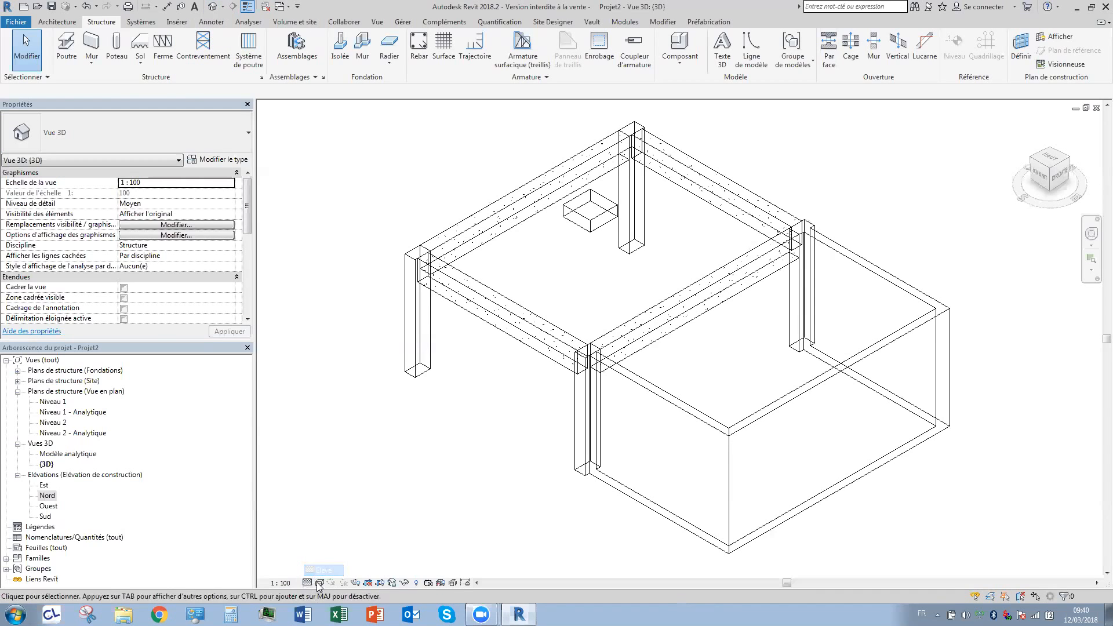
# Display the 3D view in the Ligne cachée visual style, and switch it to Ombré.
pyautogui.click(320, 582)
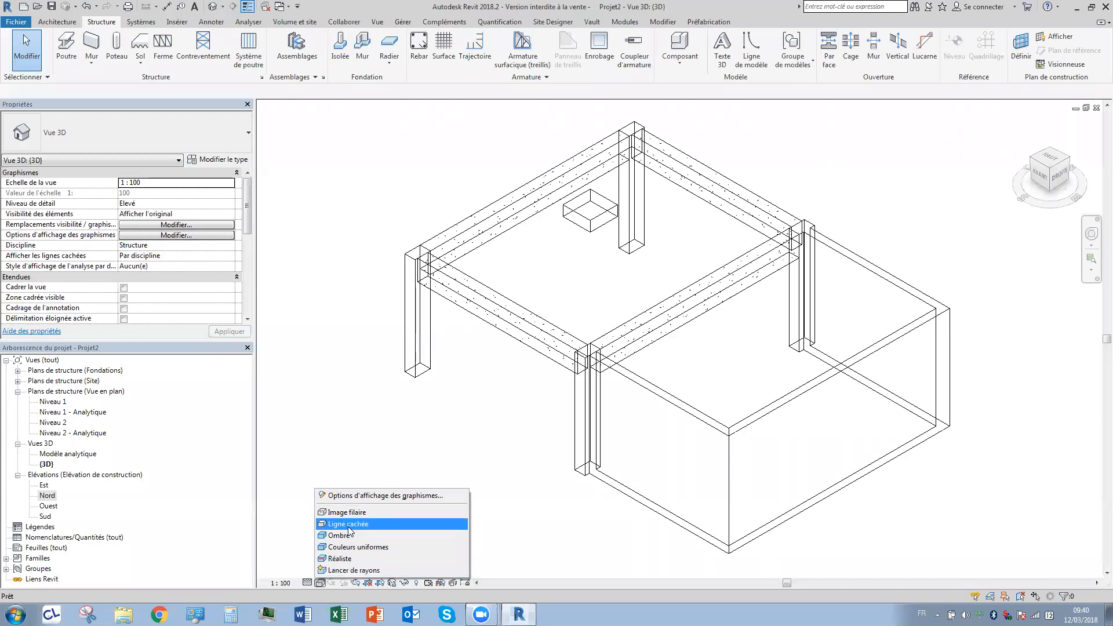
pyautogui.click(349, 526)
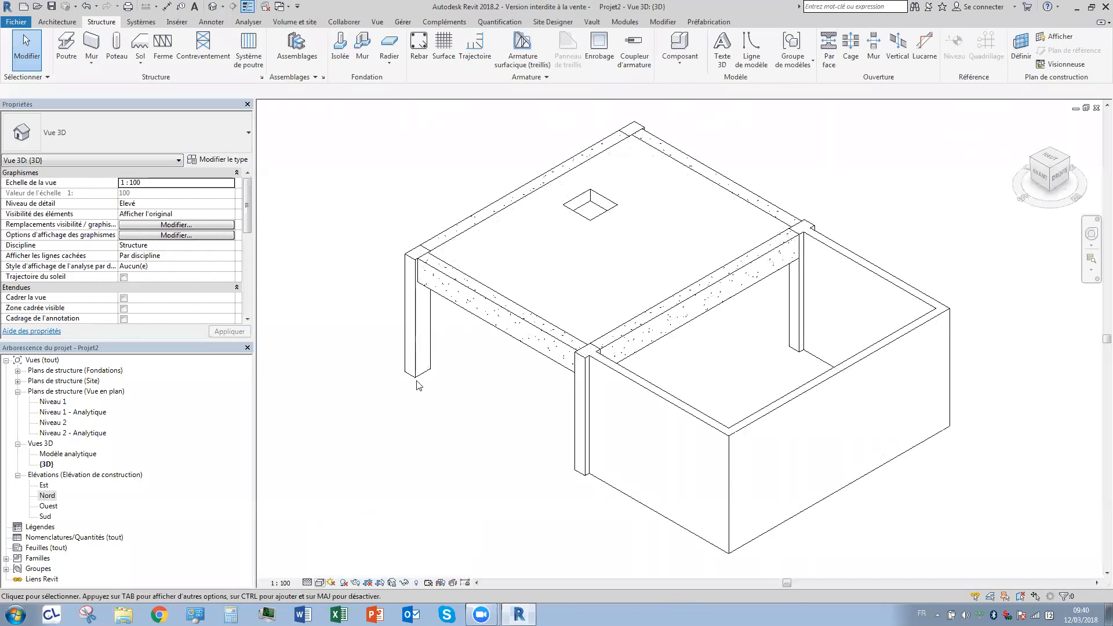
pyautogui.click(320, 582)
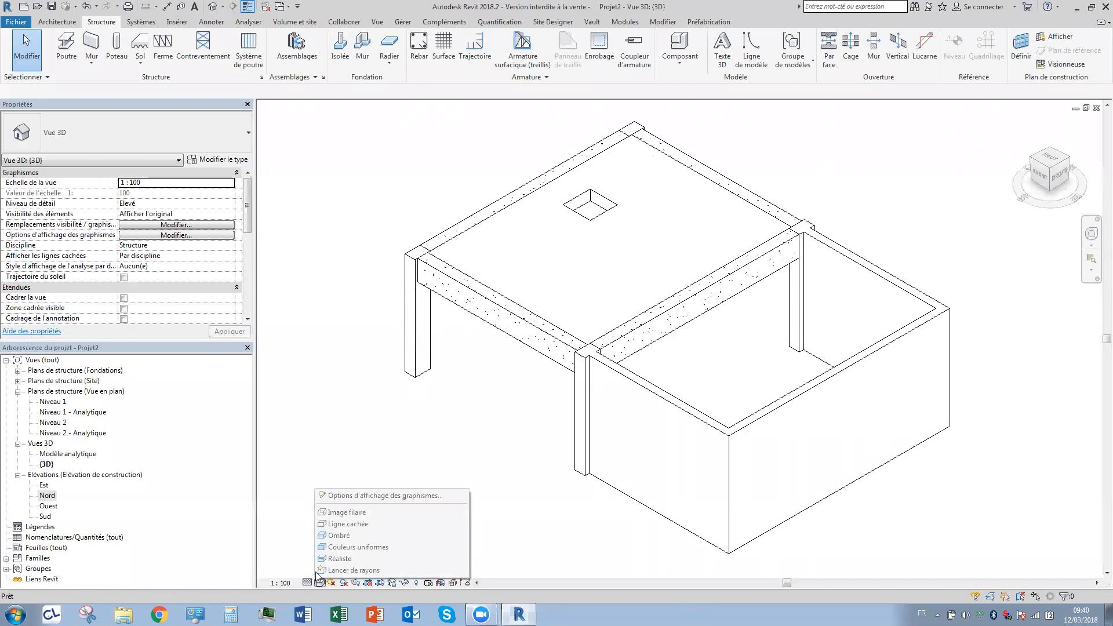
pyautogui.click(335, 536)
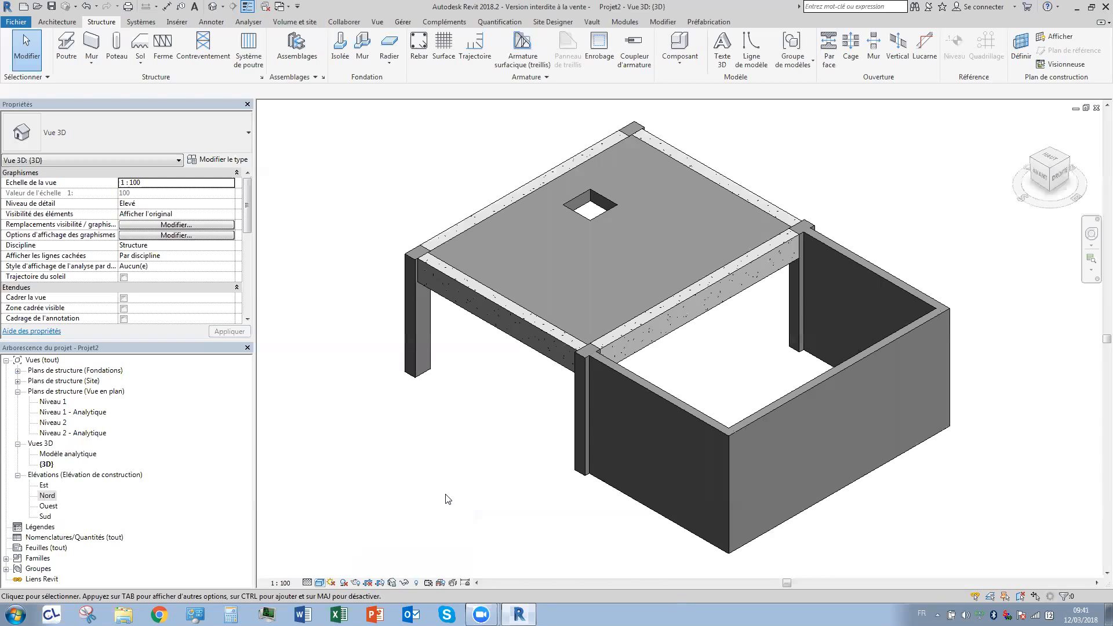
# Edit the outer long wall's profile in the Droite view, adding a rectangular opening about 0.94 x 0.6 m, and return to the isometric view.
pyautogui.click(808, 395)
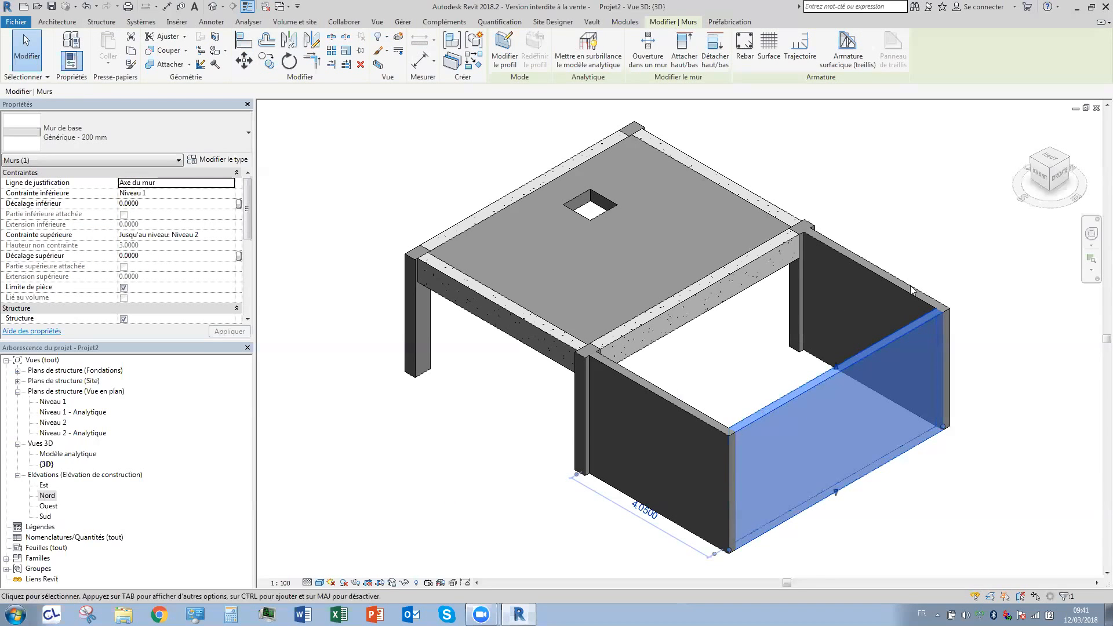
pyautogui.click(1047, 182)
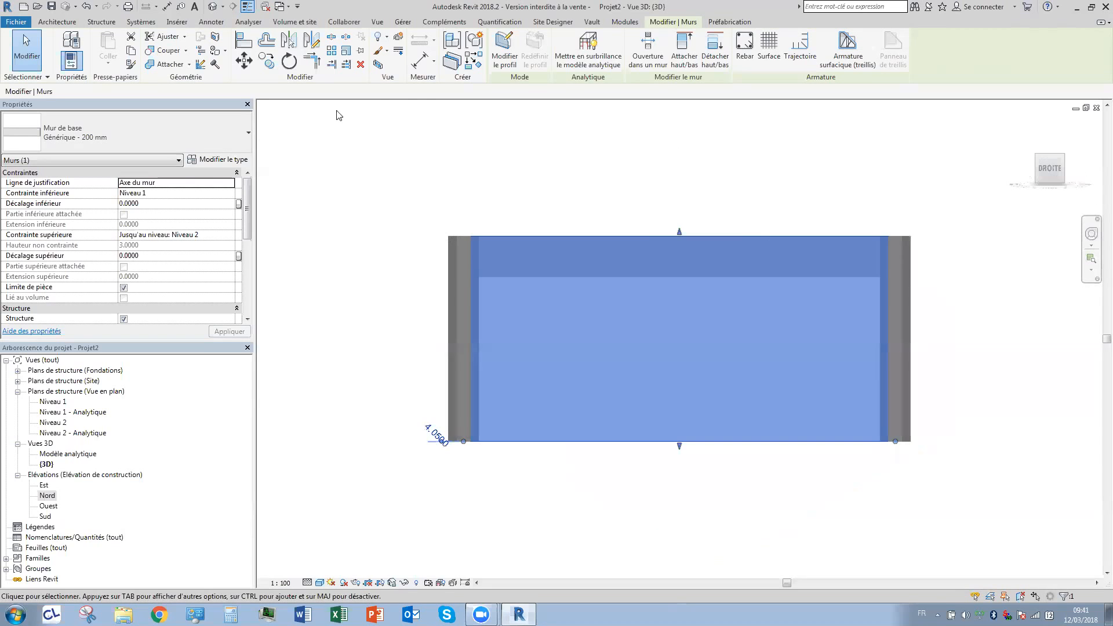
pyautogui.click(504, 51)
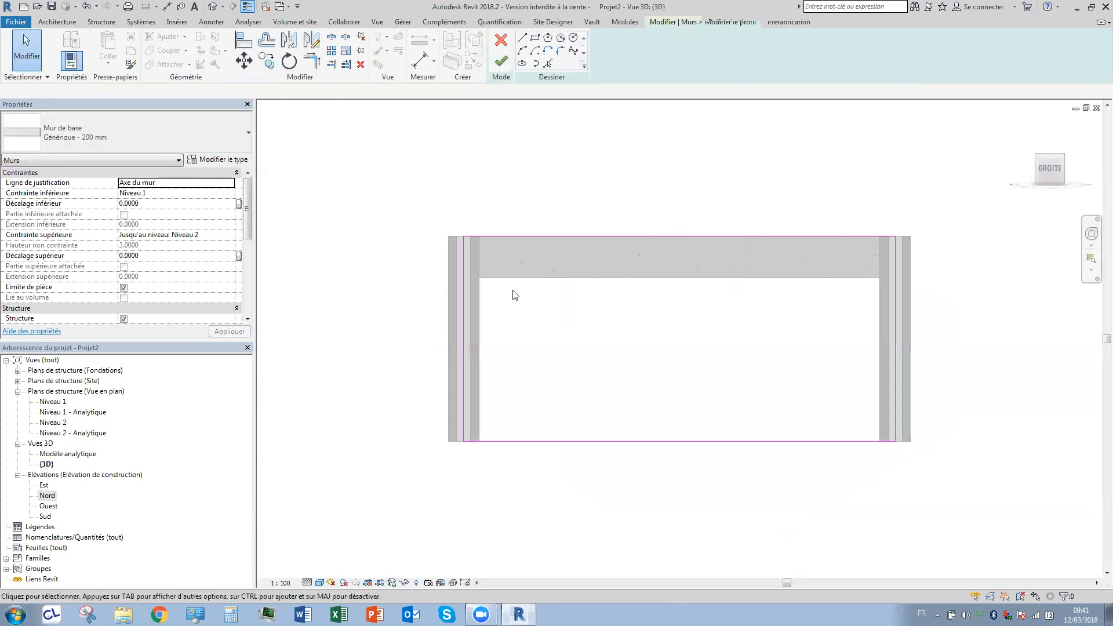
pyautogui.click(535, 38)
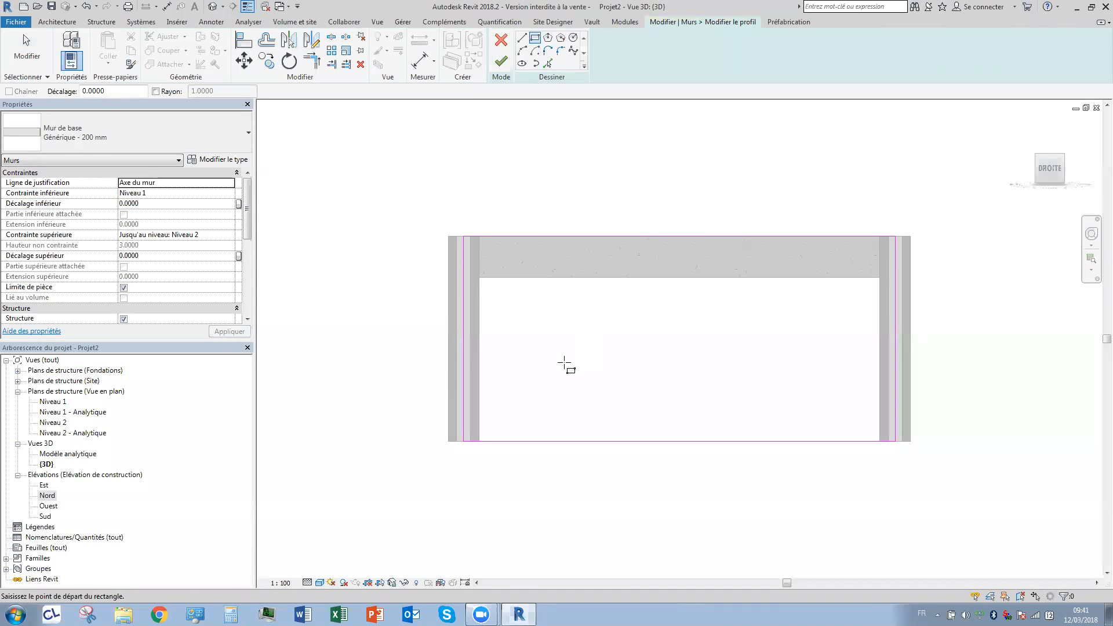
pyautogui.click(564, 363)
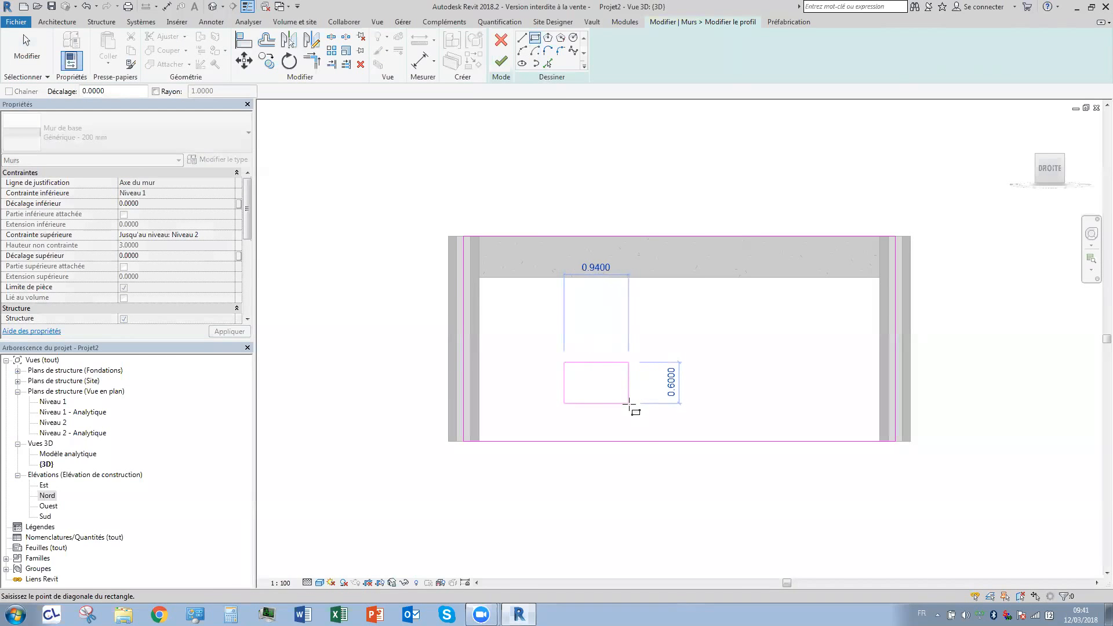
pyautogui.click(629, 403)
pyautogui.click(501, 63)
pyautogui.click(1023, 126)
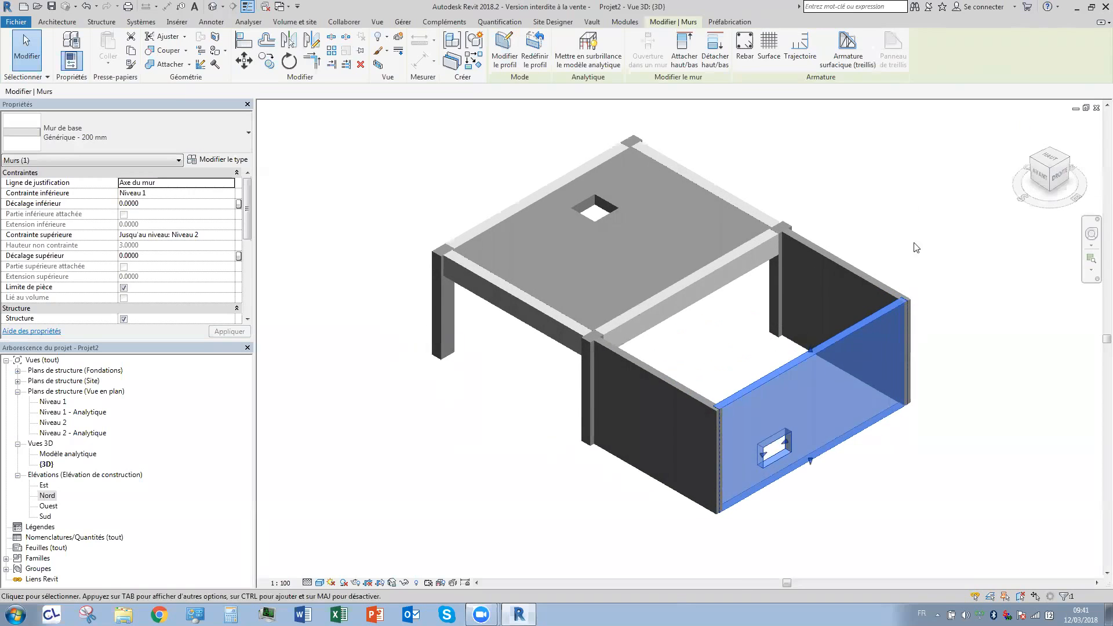
# Deselect the wall and display the 3D view of the structure in the Image filaire visual style.
pyautogui.click(916, 247)
pyautogui.scroll(5, 788, 448)
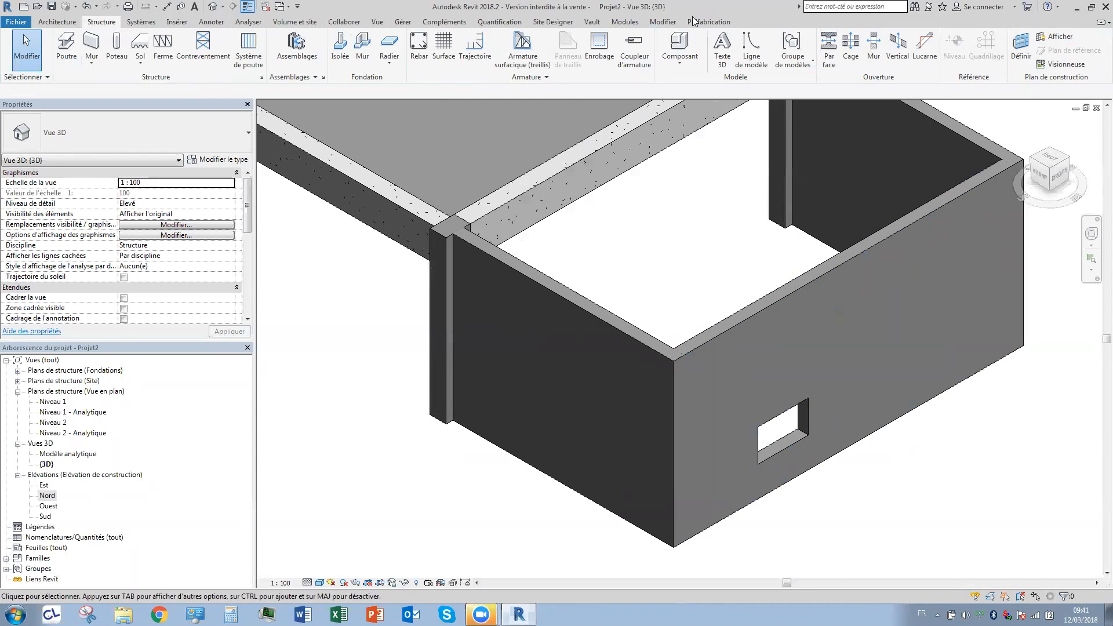
pyautogui.scroll(-3, 694, 22)
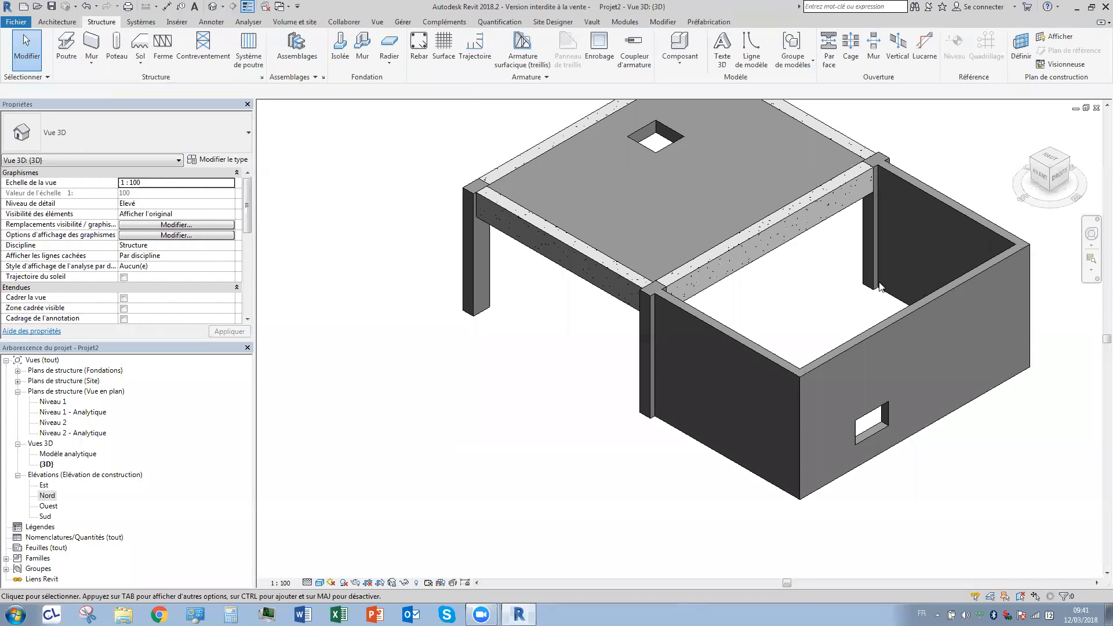
pyautogui.moveTo(497, 367); pyautogui.dragTo(445, 403, button='middle')
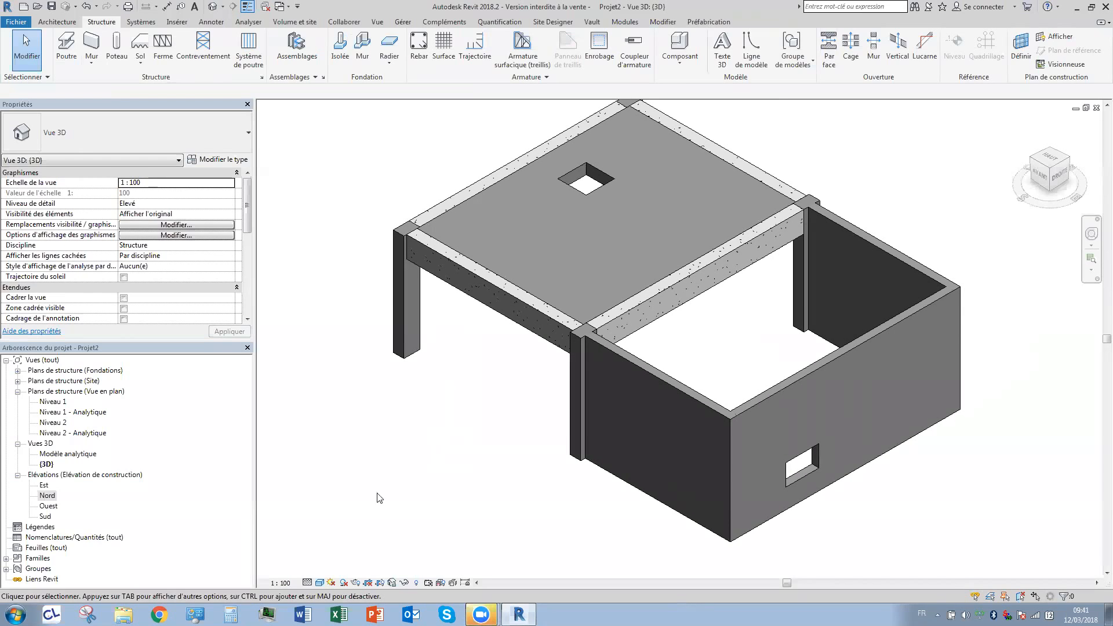
pyautogui.click(319, 582)
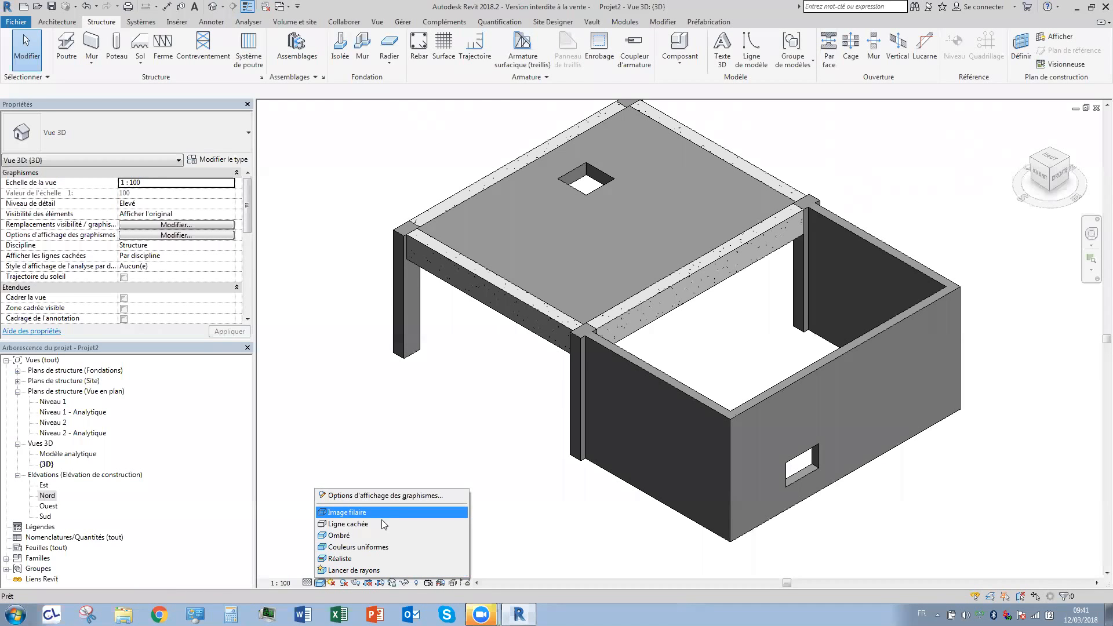
pyautogui.click(374, 512)
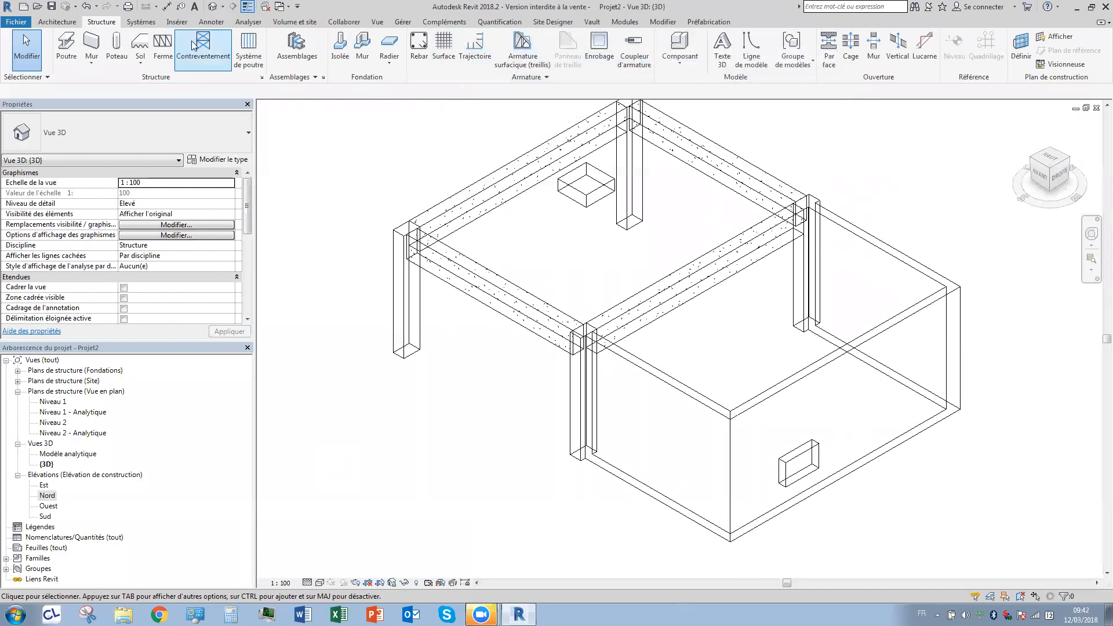
pyautogui.click(239, 24)
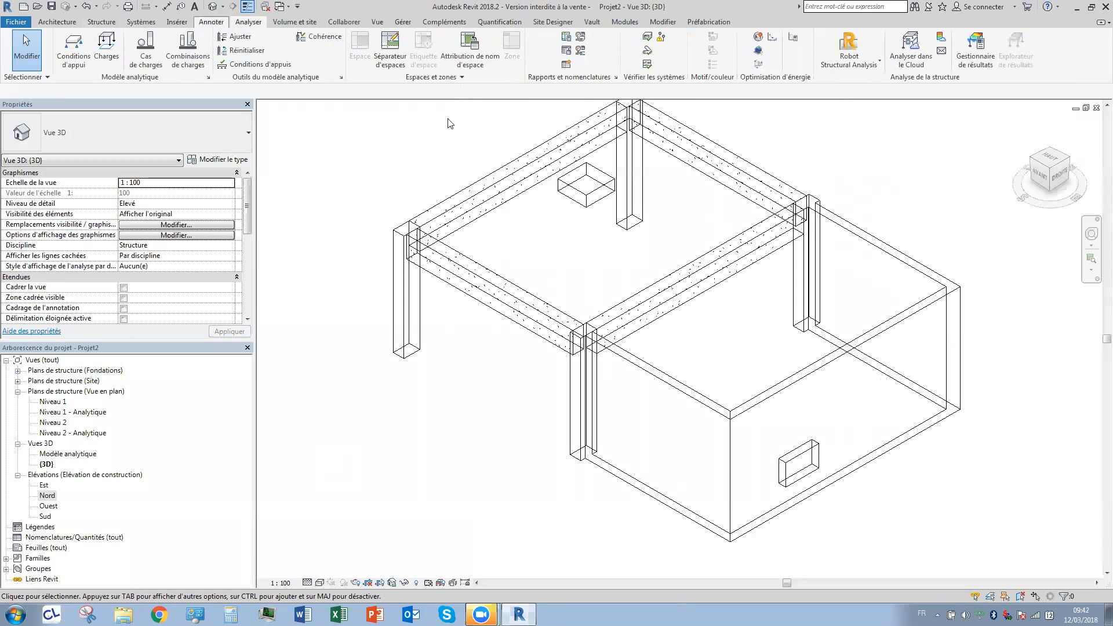
pyautogui.click(837, 65)
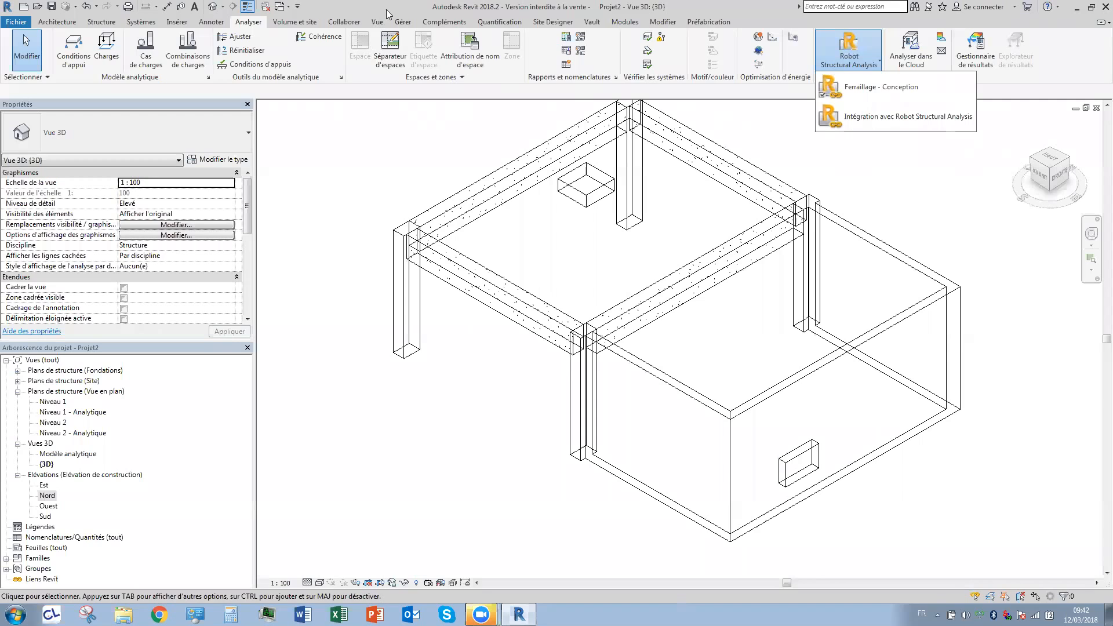
pyautogui.click(624, 22)
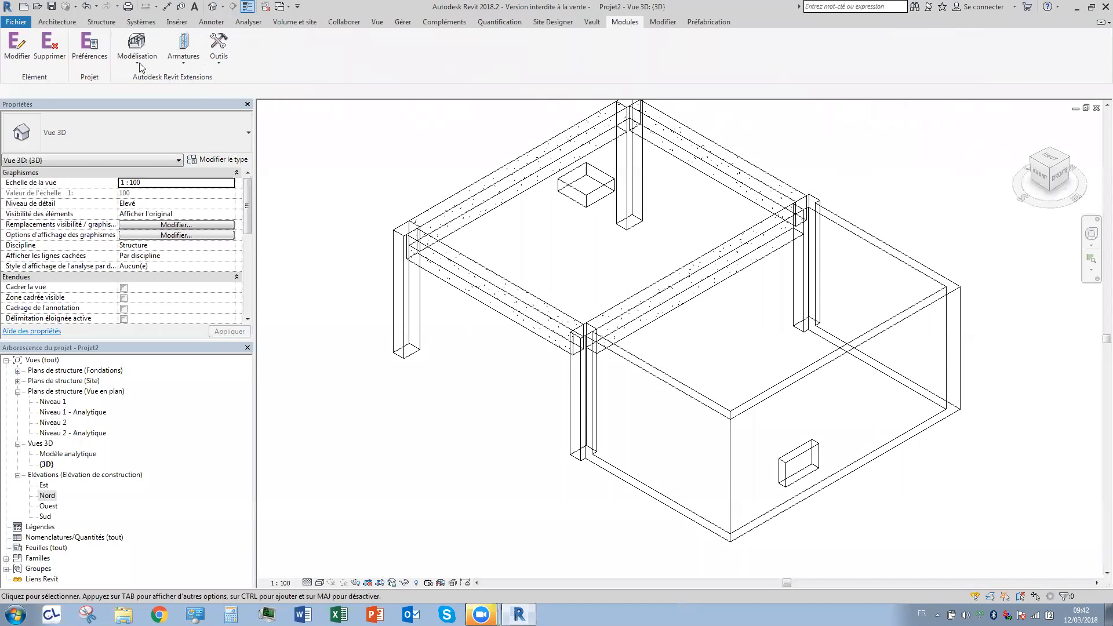
pyautogui.click(182, 61)
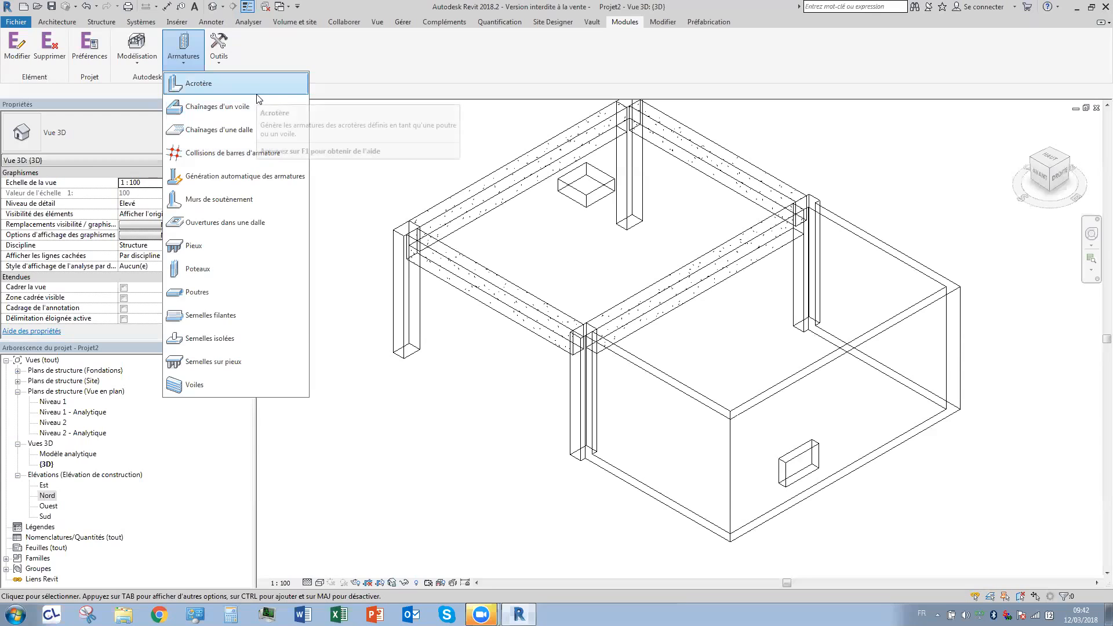
pyautogui.click(348, 67)
pyautogui.click(101, 23)
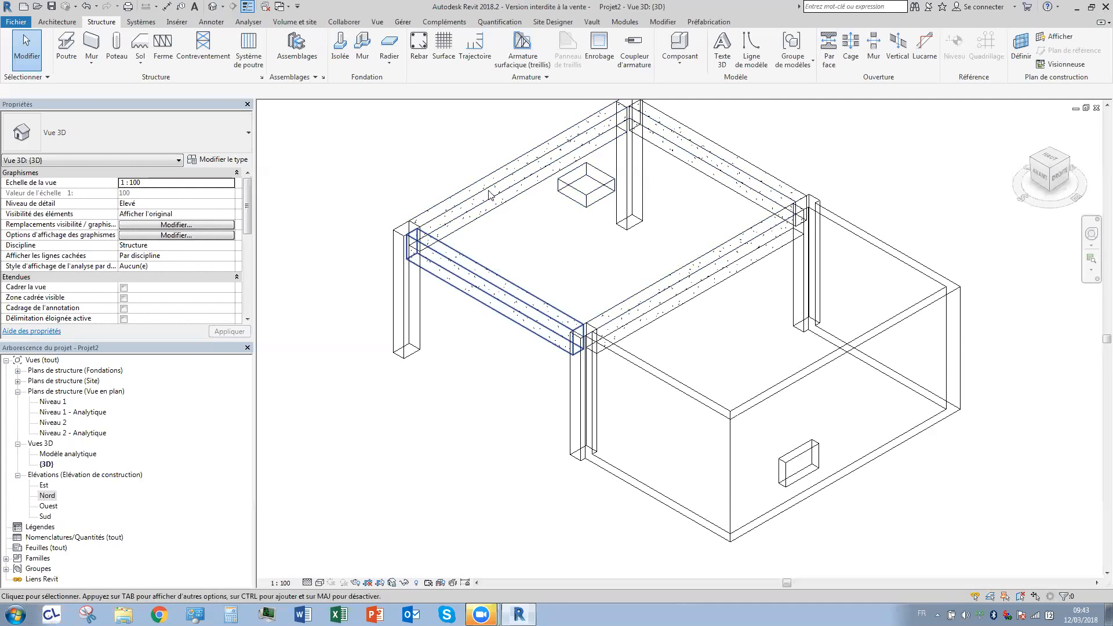
pyautogui.click(455, 253)
pyautogui.click(441, 318)
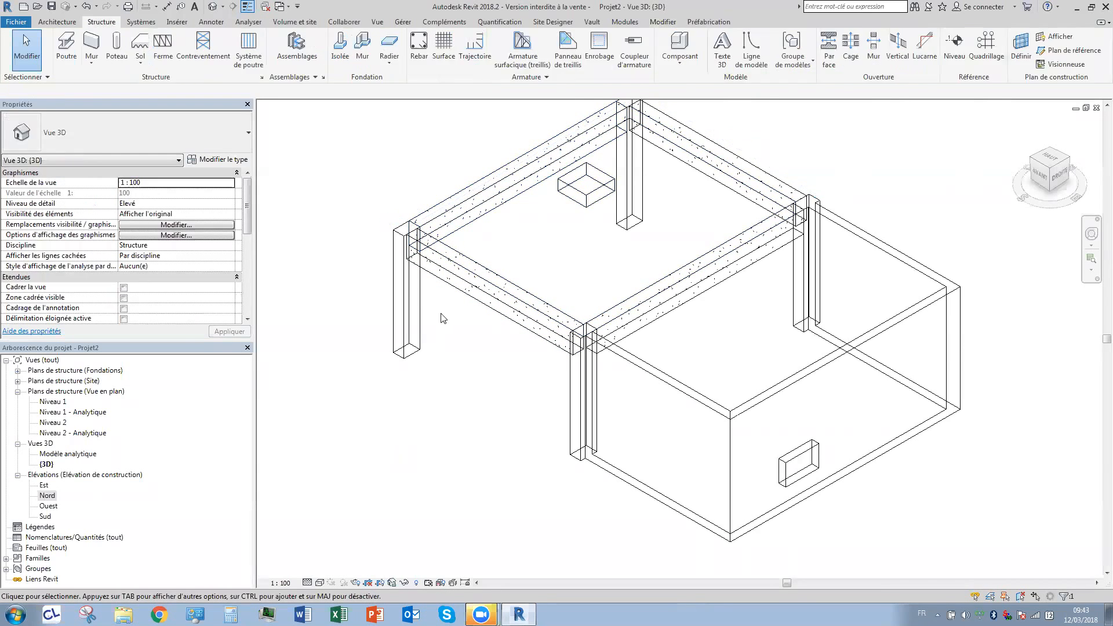
pyautogui.click(461, 281)
pyautogui.moveTo(446, 370); pyautogui.dragTo(392, 330)
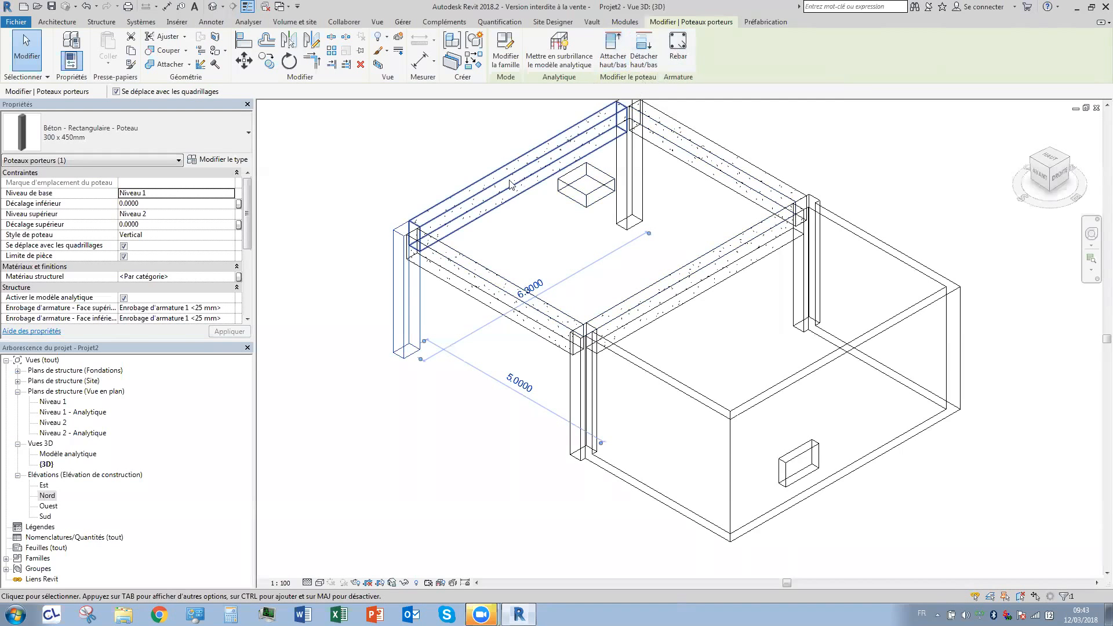
pyautogui.click(378, 194)
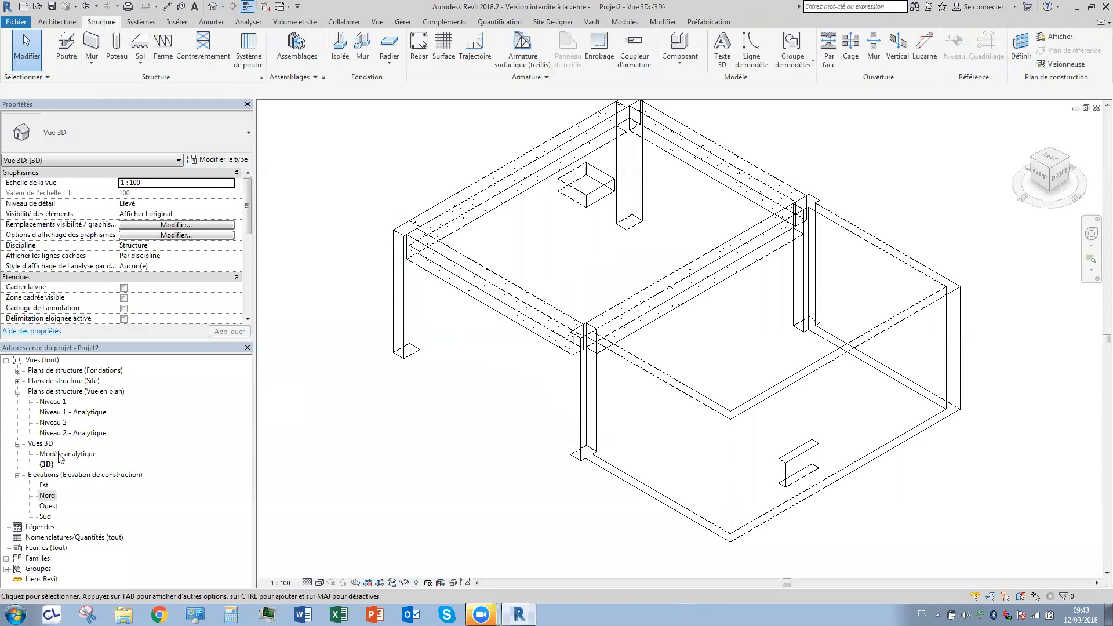
# Open the Niveau 2 structural plan and start Rebar placement for the upper horizontal beam, accepting the rebar shape definition notice.
pyautogui.doubleClick(52, 422)
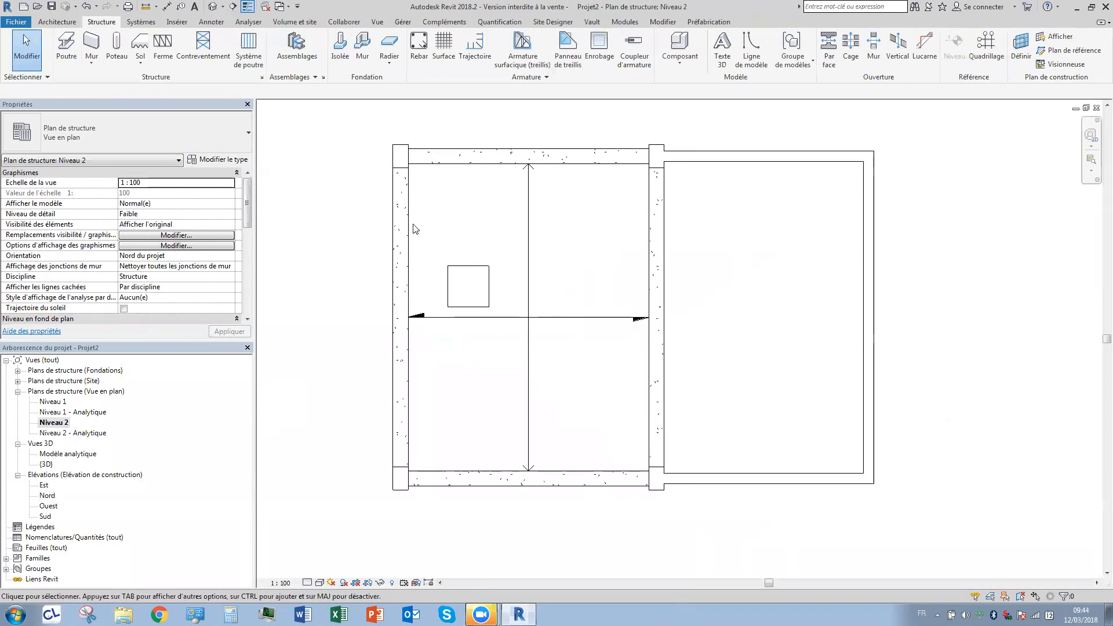
pyautogui.click(484, 161)
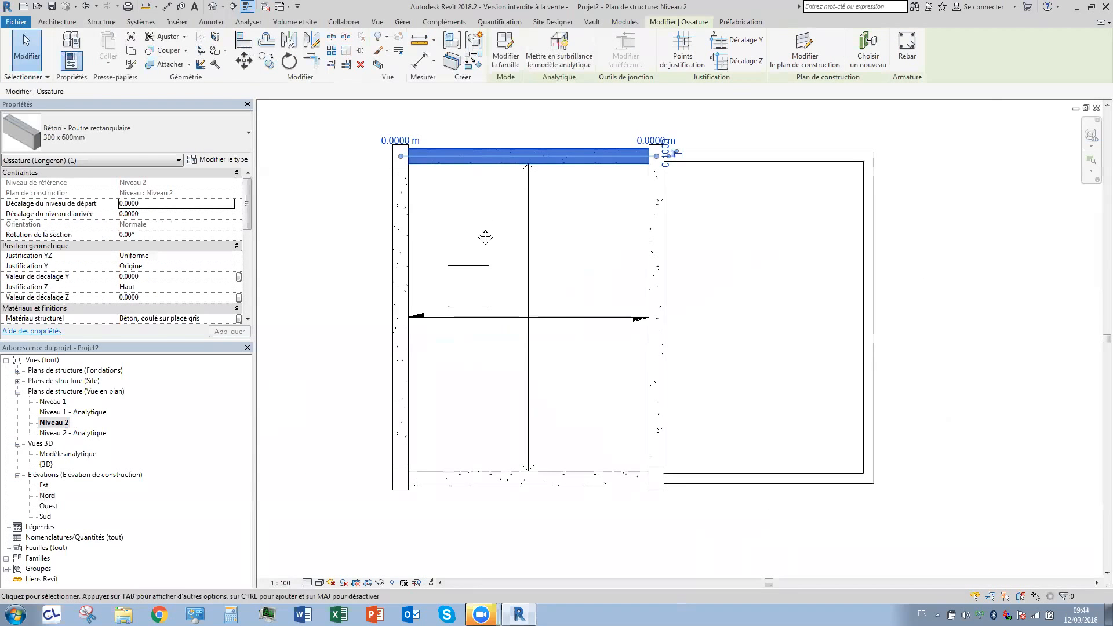
pyautogui.scroll(2, 485, 236)
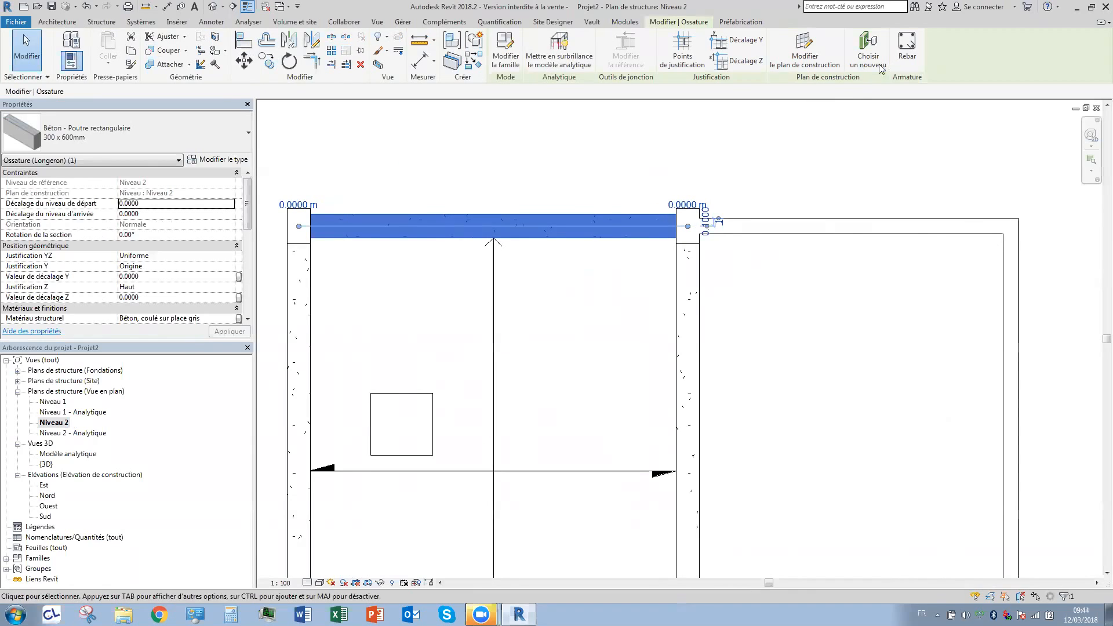
pyautogui.click(908, 56)
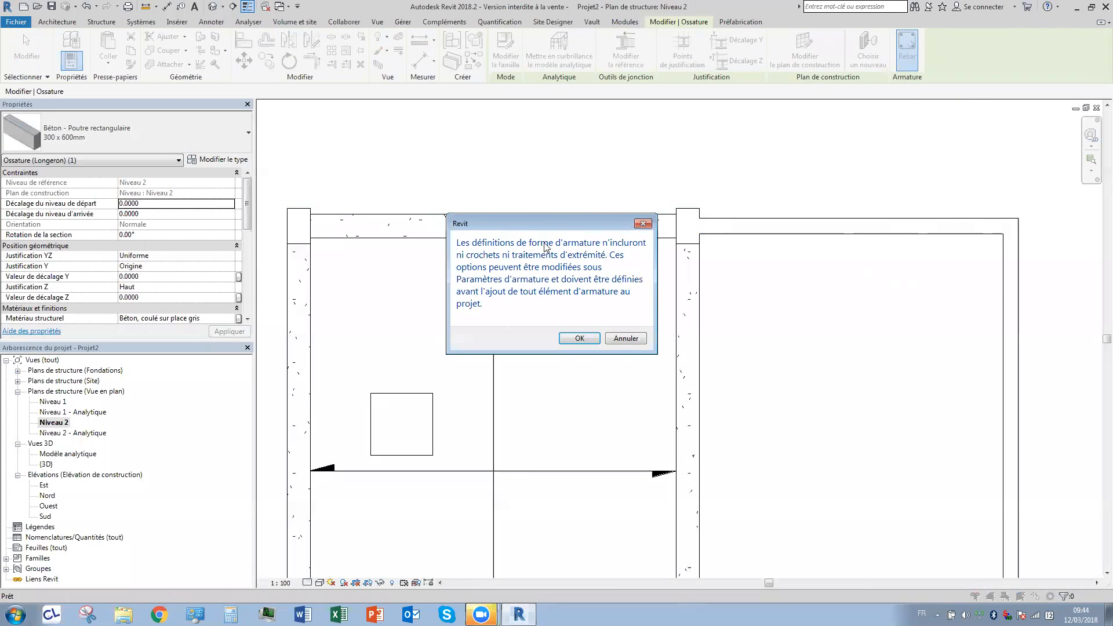
pyautogui.moveTo(528, 223); pyautogui.dragTo(516, 120)
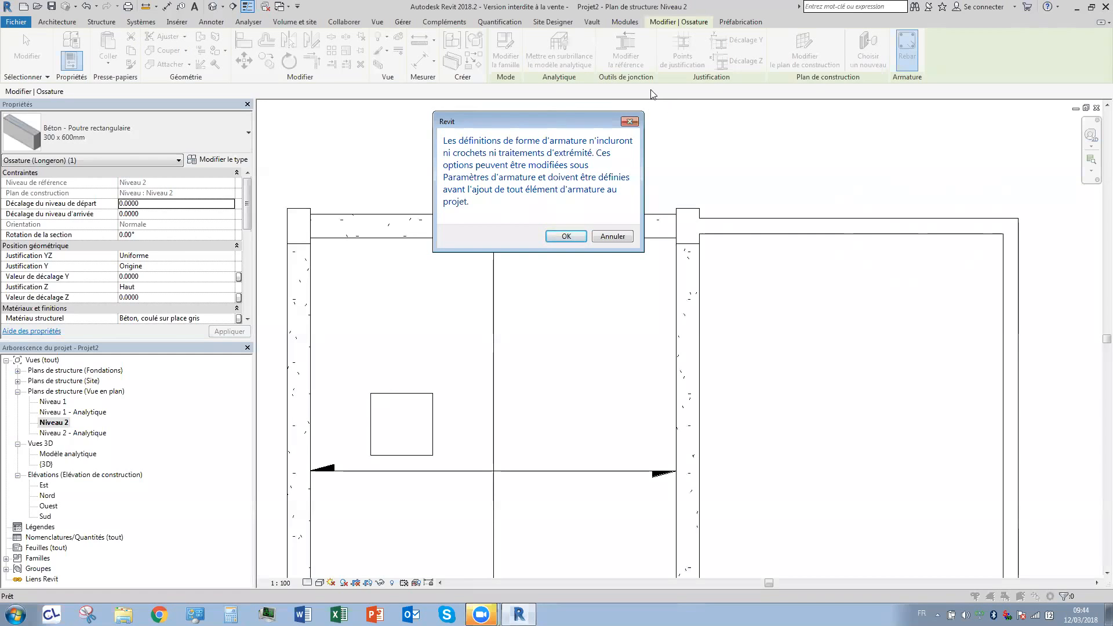
pyautogui.click(563, 236)
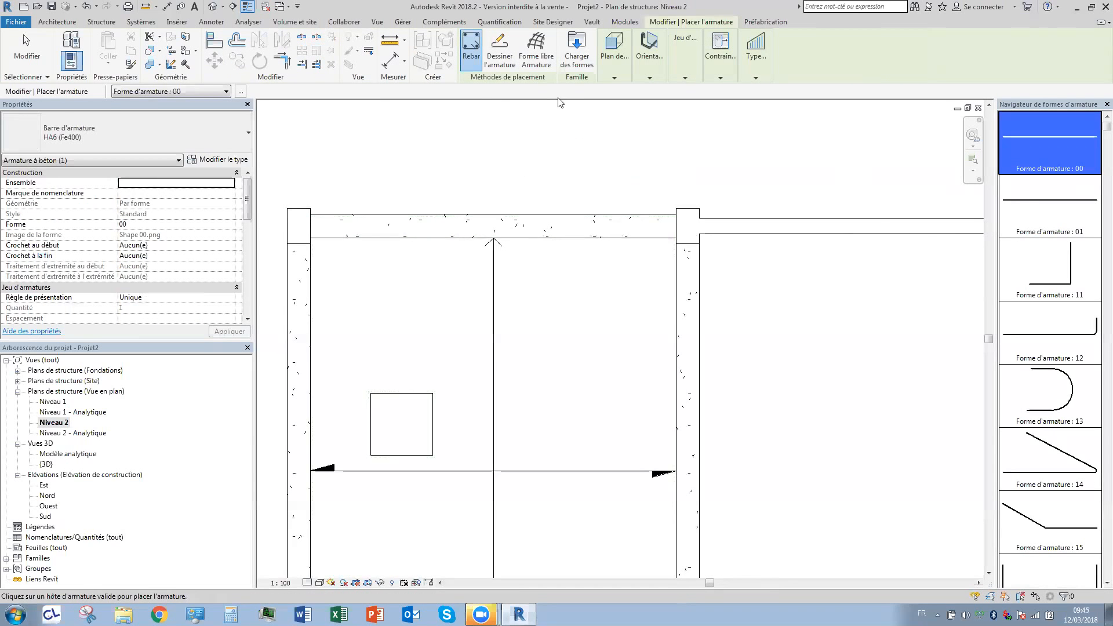
# Look through the rebar placement options and the full list of available bar types, keeping HA6 (Fe400).
pyautogui.click(612, 58)
pyautogui.click(753, 75)
pyautogui.click(182, 136)
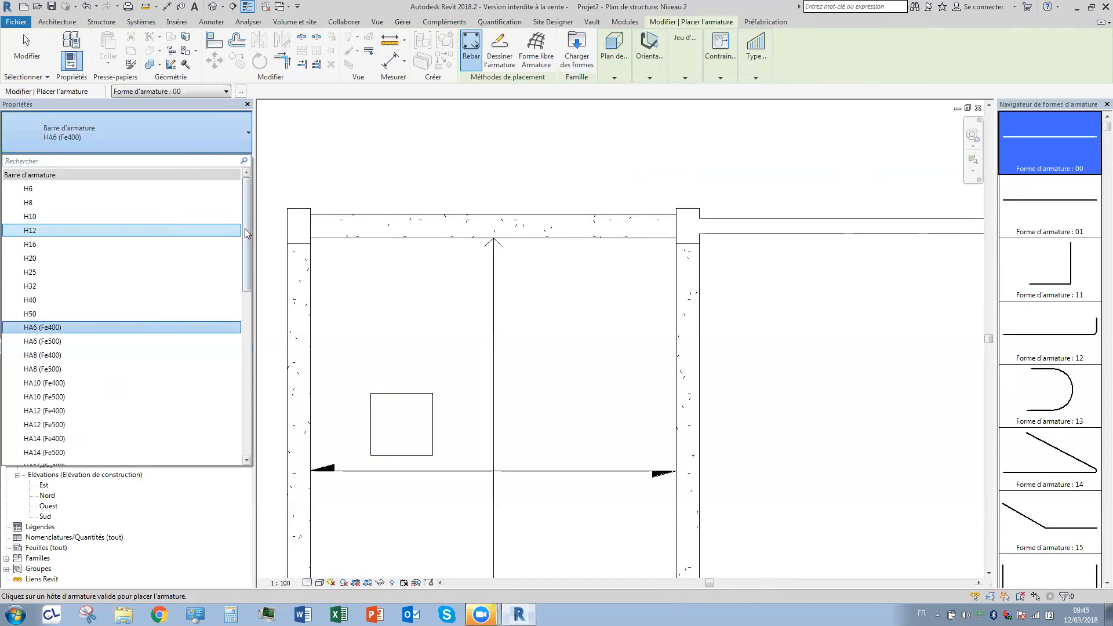
pyautogui.scroll(-6, 231, 293)
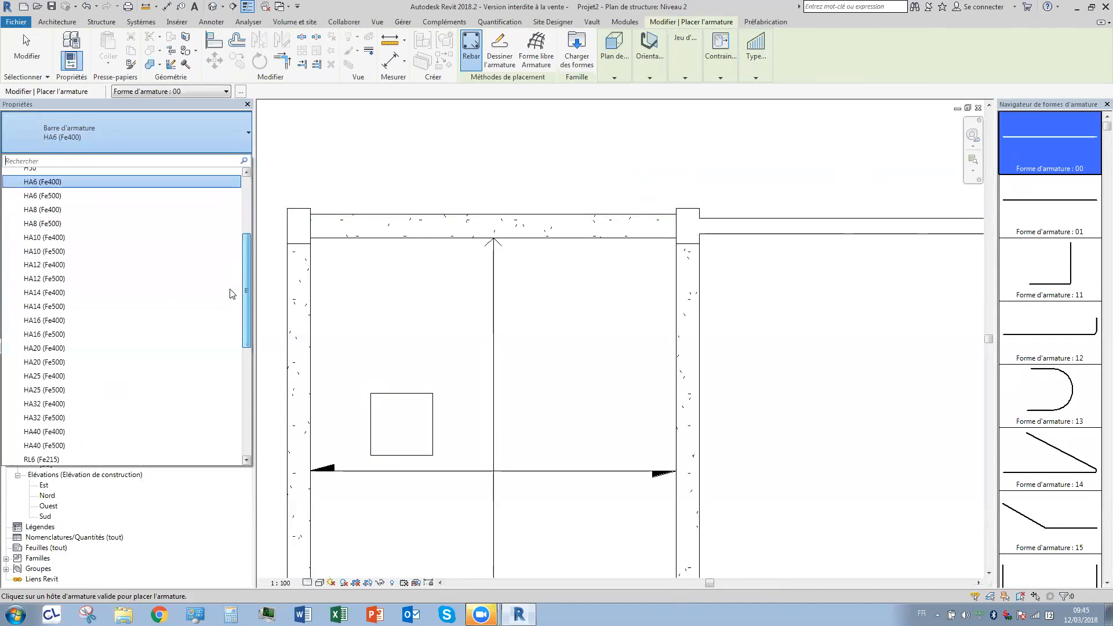
pyautogui.scroll(6, 229, 290)
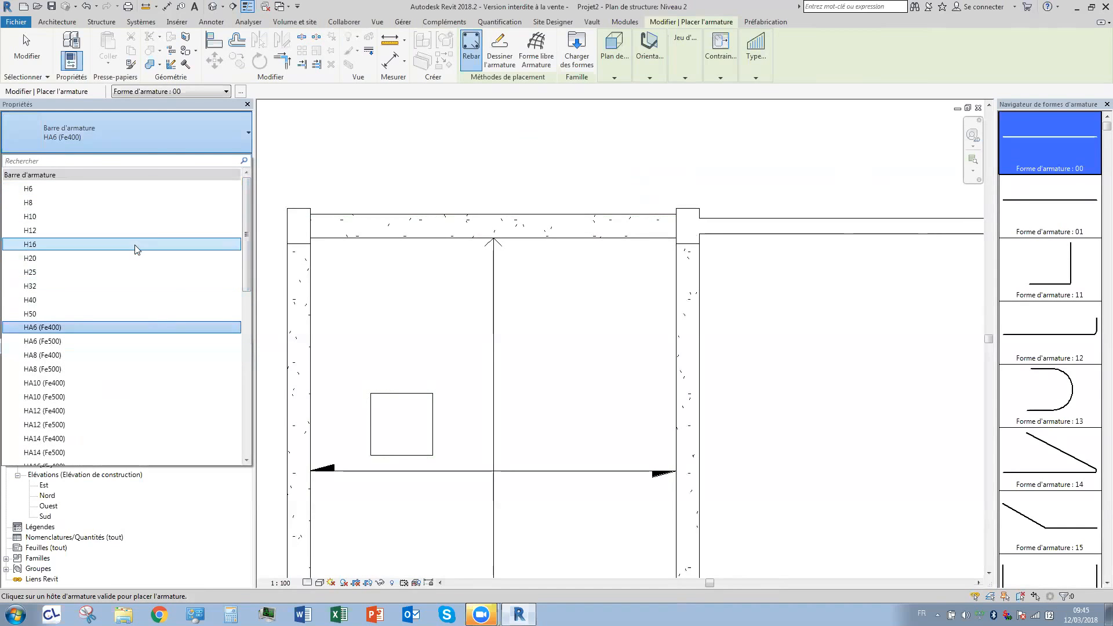
pyautogui.moveTo(248, 237); pyautogui.dragTo(243, 311)
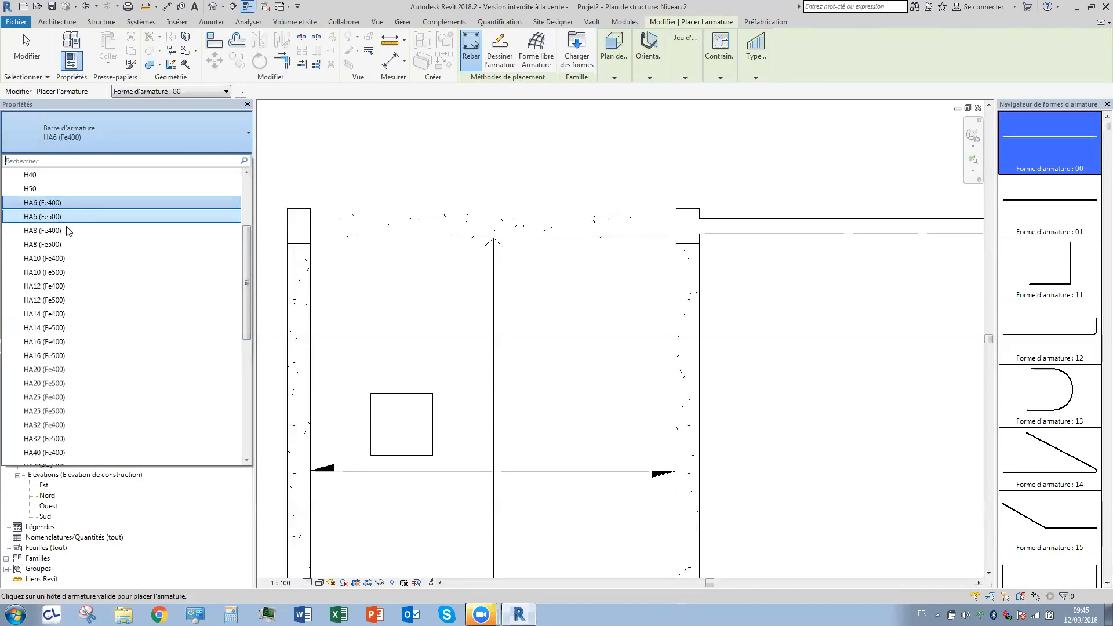
pyautogui.moveTo(249, 270); pyautogui.dragTo(253, 400)
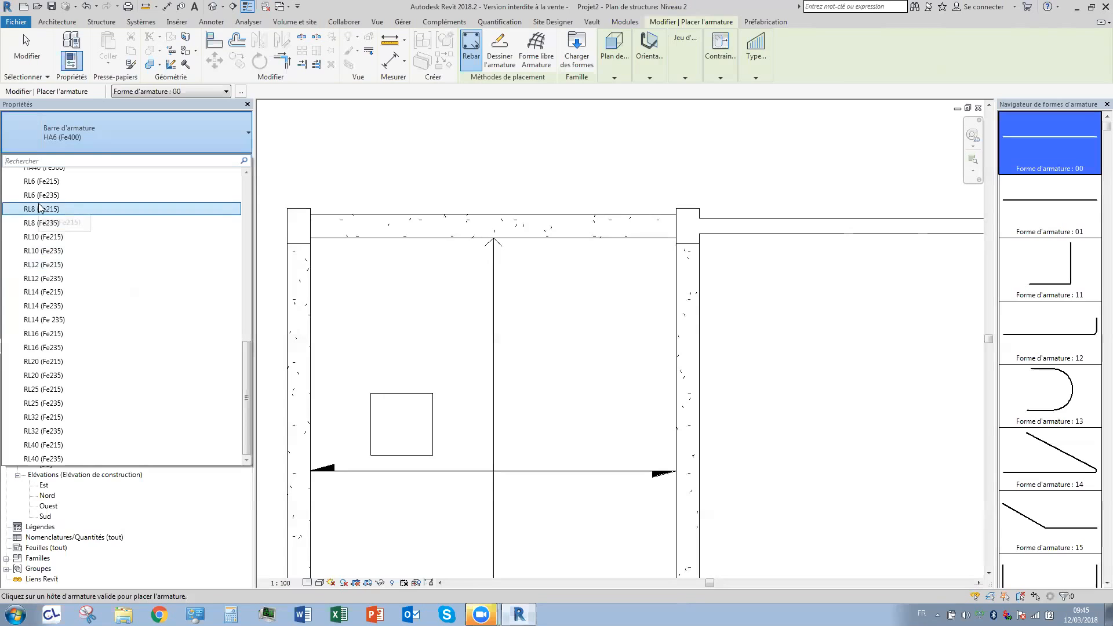
pyautogui.moveTo(250, 401); pyautogui.dragTo(245, 214)
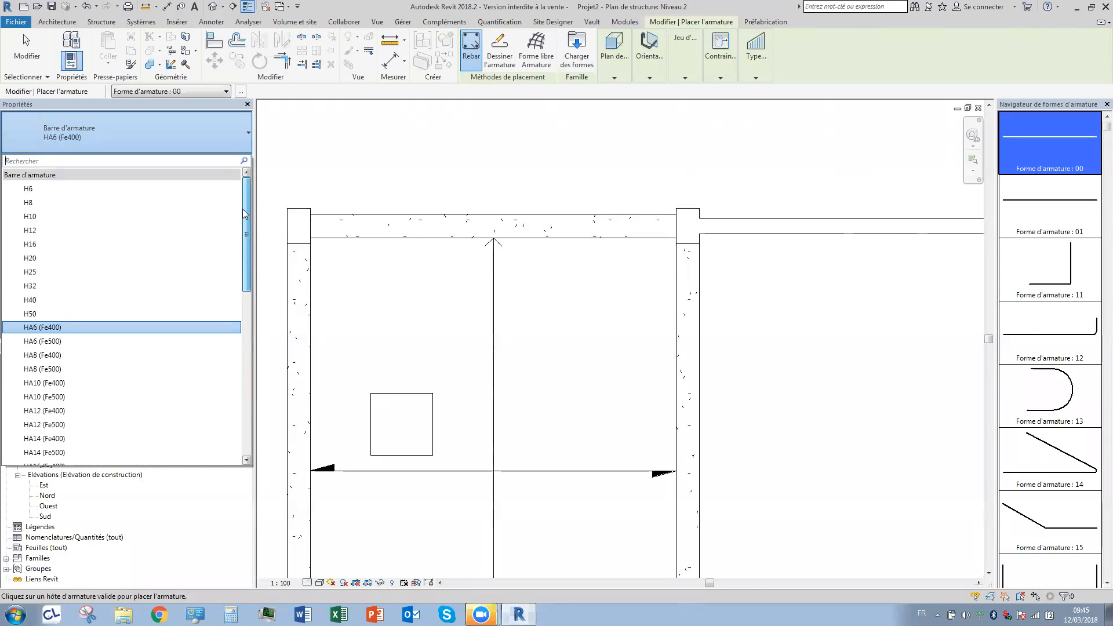
pyautogui.click(216, 129)
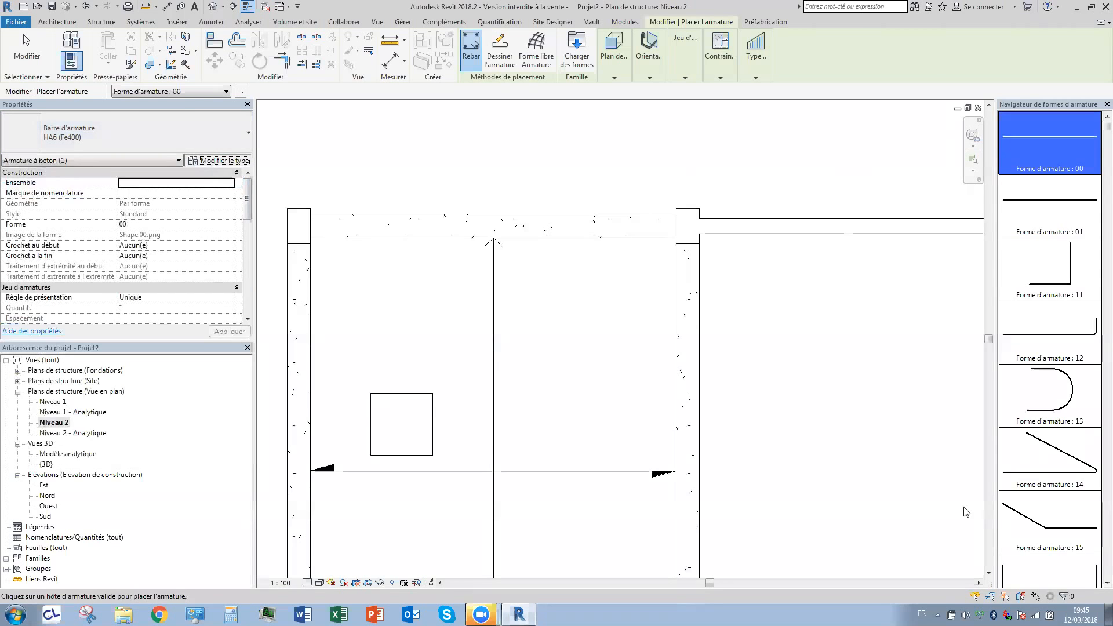
# Examine the type properties of the HA6 (Fe400) bar, including its diameters and identification data, and leave them without changes.
pyautogui.click(219, 160)
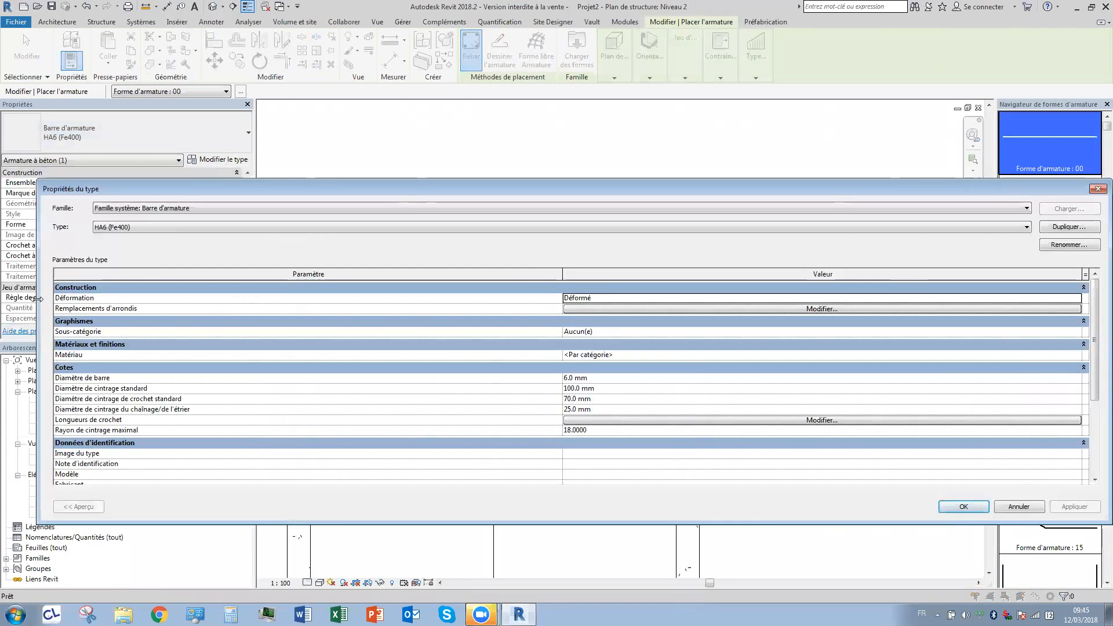
pyautogui.moveTo(37, 299); pyautogui.dragTo(508, 299)
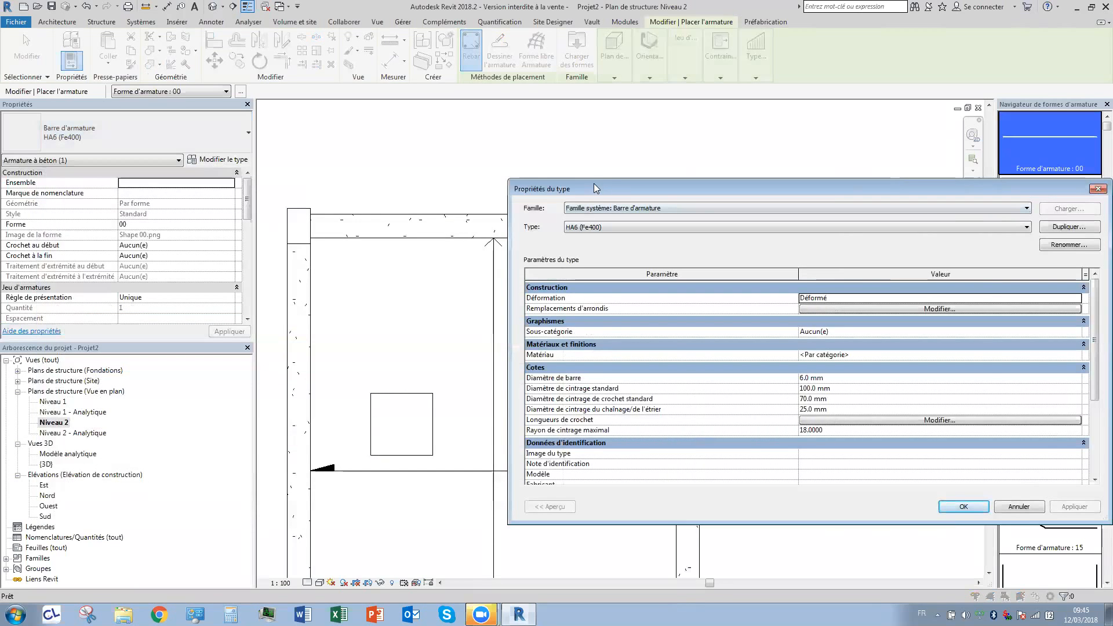
pyautogui.moveTo(594, 183); pyautogui.dragTo(336, 112)
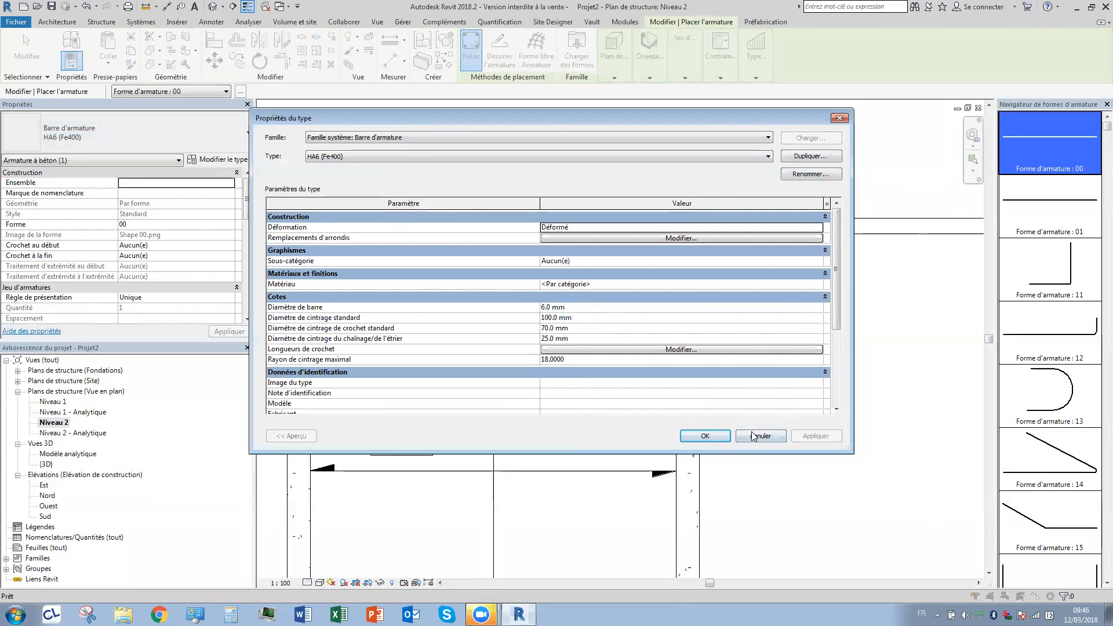
pyautogui.scroll(-3, 841, 279)
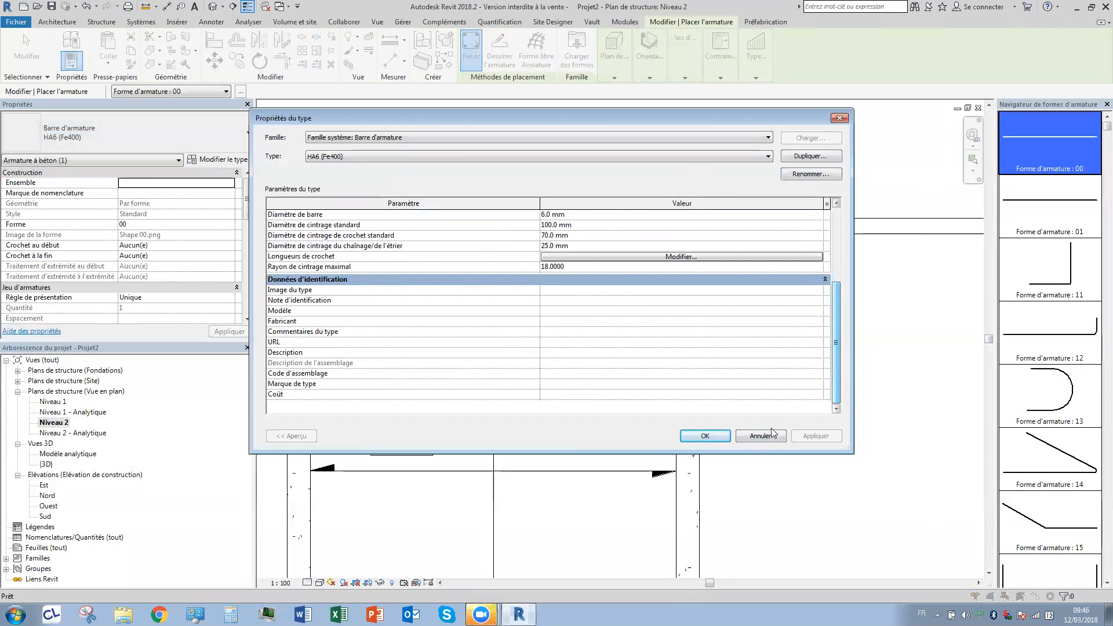
pyautogui.click(750, 438)
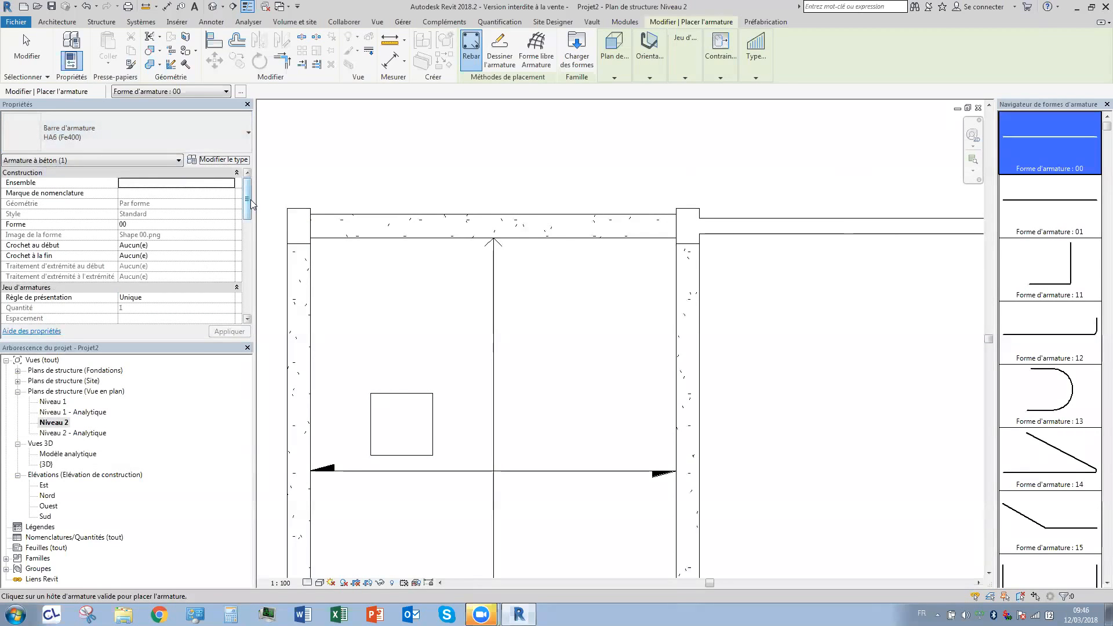
# Look through the instance properties of the new rebar and the full list of rebar shapes, keeping Forme d'armature : 00.
pyautogui.moveTo(251, 200); pyautogui.dragTo(248, 206)
pyautogui.scroll(-3, 248, 209)
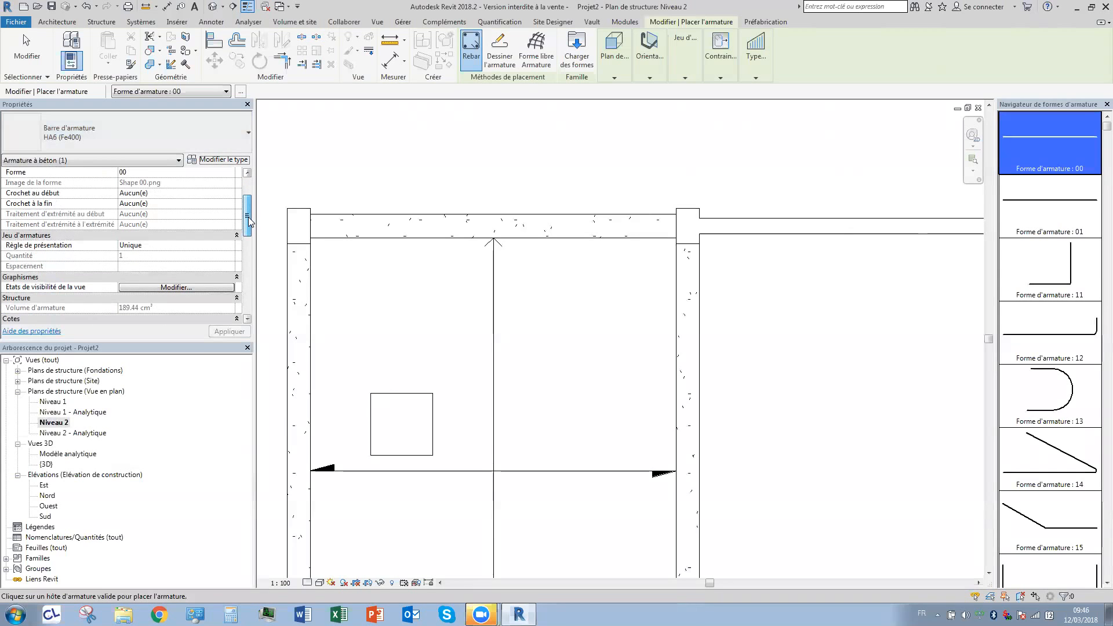
pyautogui.scroll(4, 250, 196)
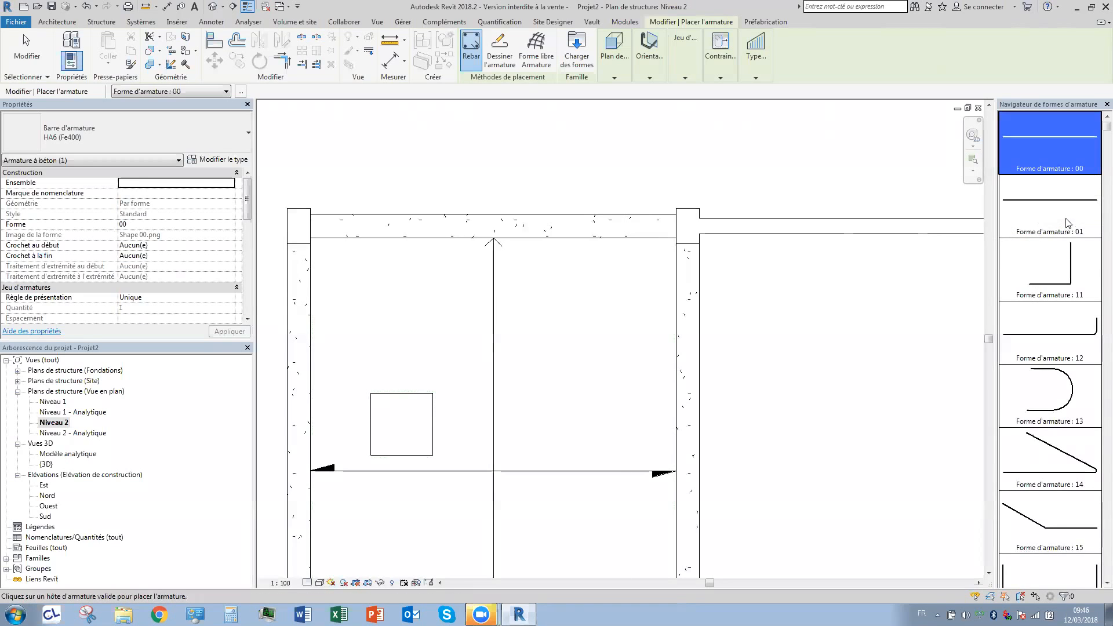
pyautogui.scroll(-3, 1096, 154)
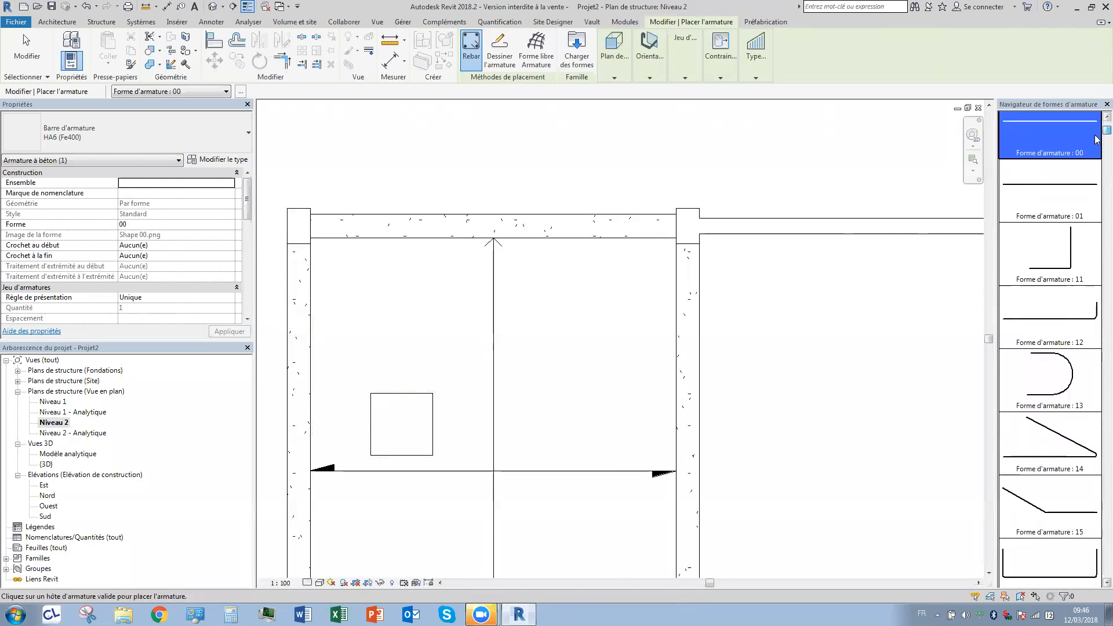
pyautogui.scroll(-15, 1095, 168)
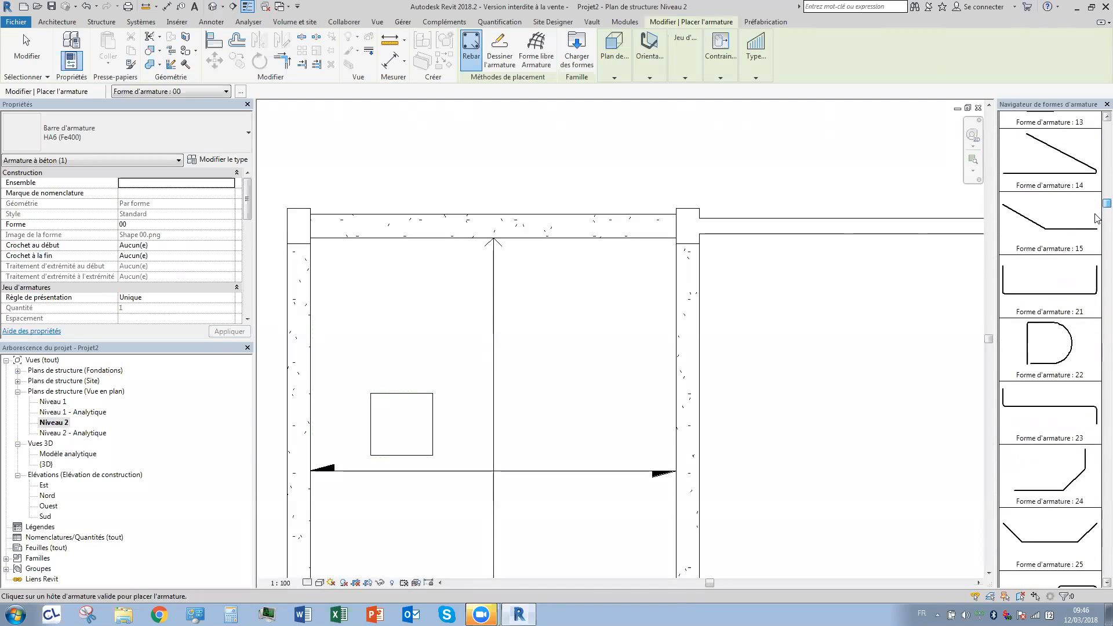
pyautogui.scroll(-10, 1092, 279)
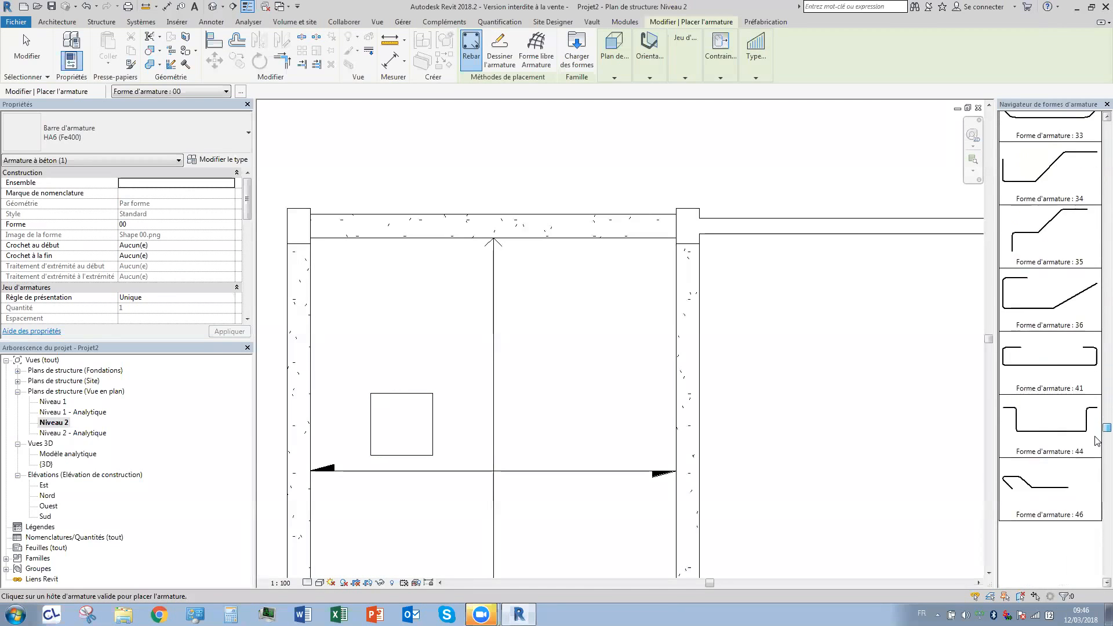
pyautogui.scroll(-10, 1097, 475)
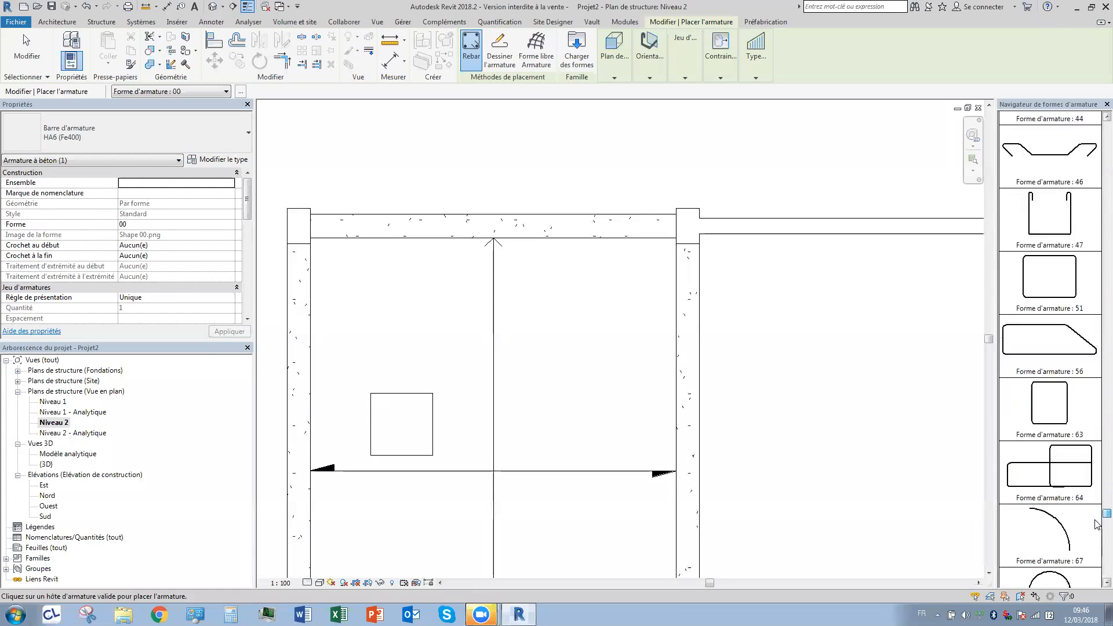
pyautogui.scroll(-5, 1097, 545)
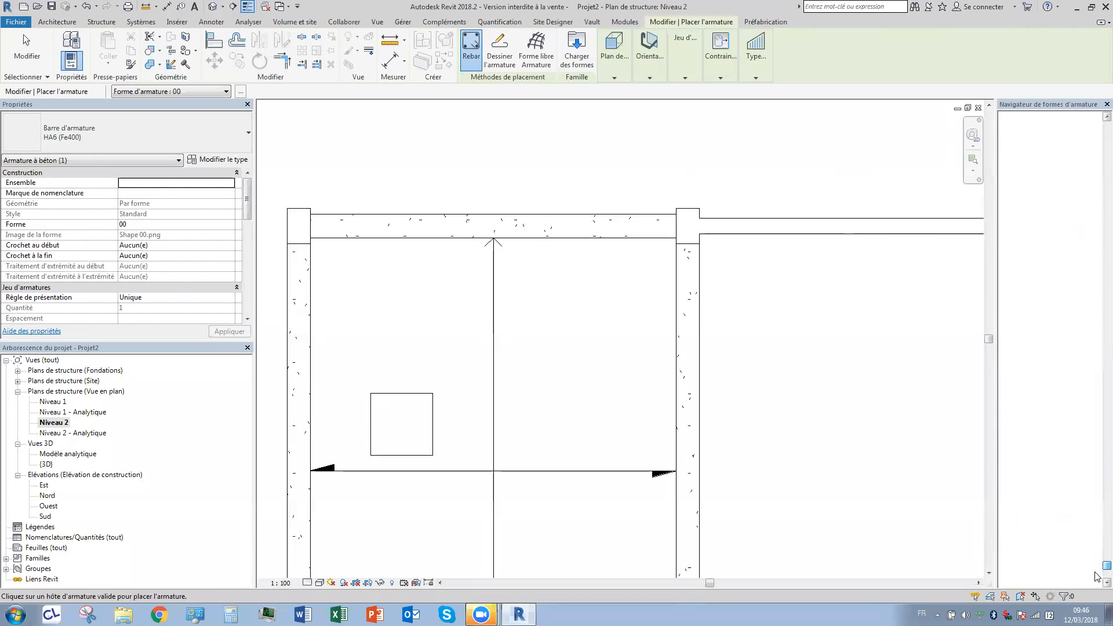
pyautogui.scroll(10, 1097, 405)
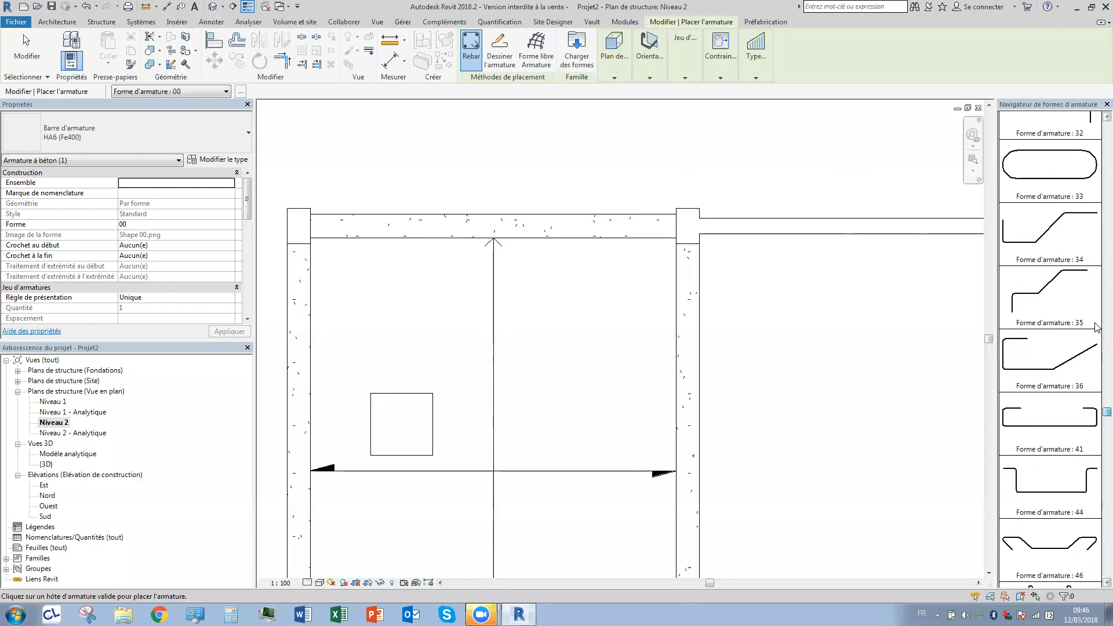
pyautogui.scroll(5, 1096, 203)
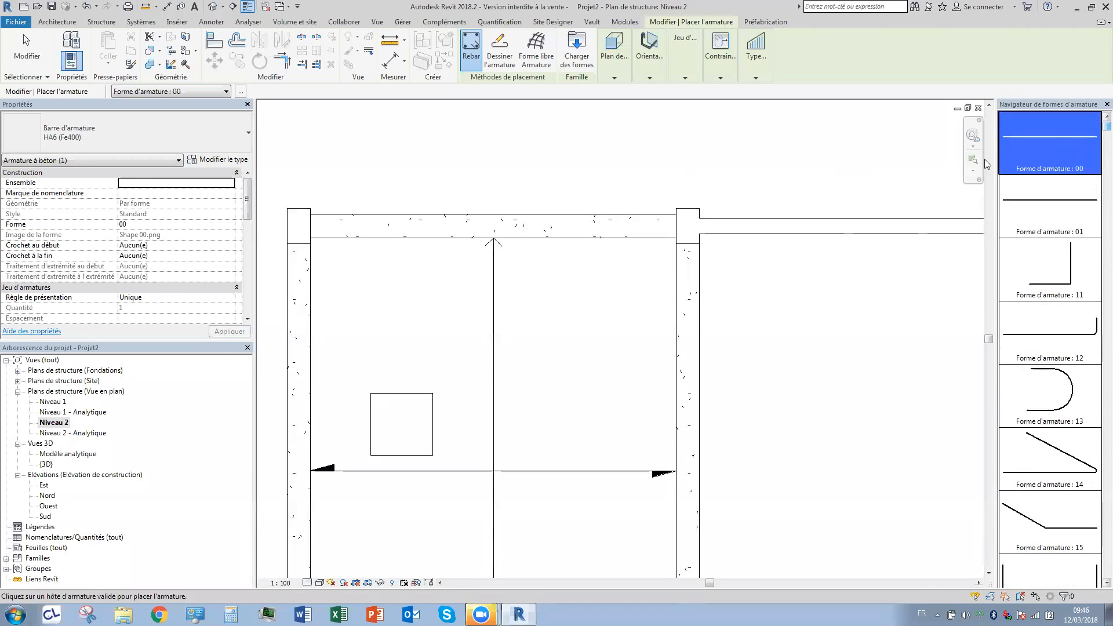
# Examine the placement plane, constraint and placement orientation options for the rebar, keeping the orientation Parallèle au plan de construction.
pyautogui.click(685, 78)
pyautogui.click(1096, 150)
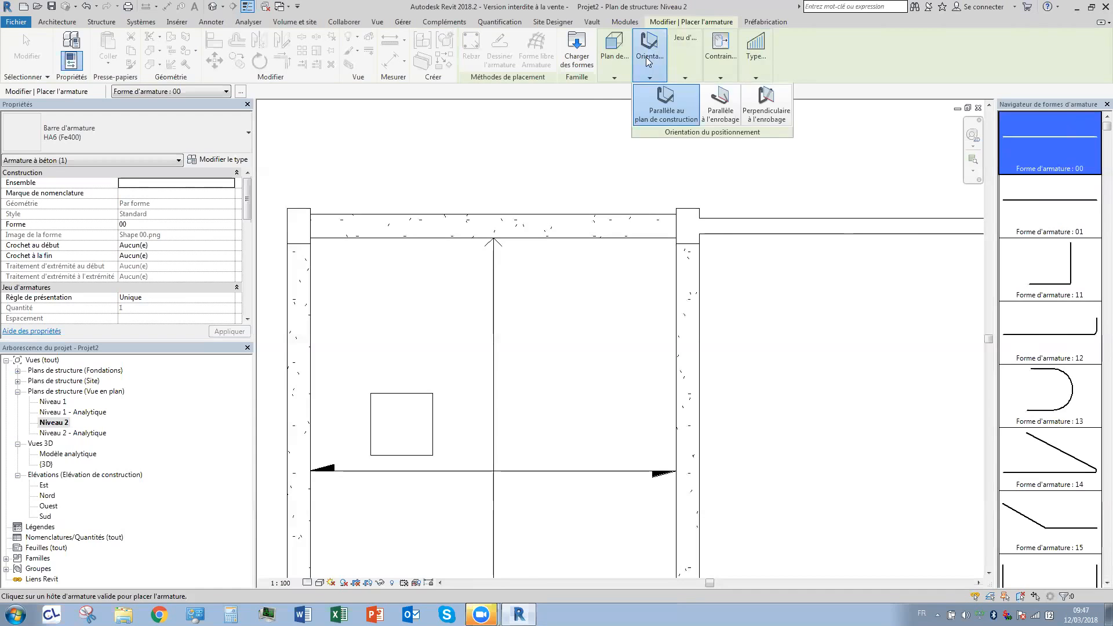
pyautogui.moveTo(624, 62)
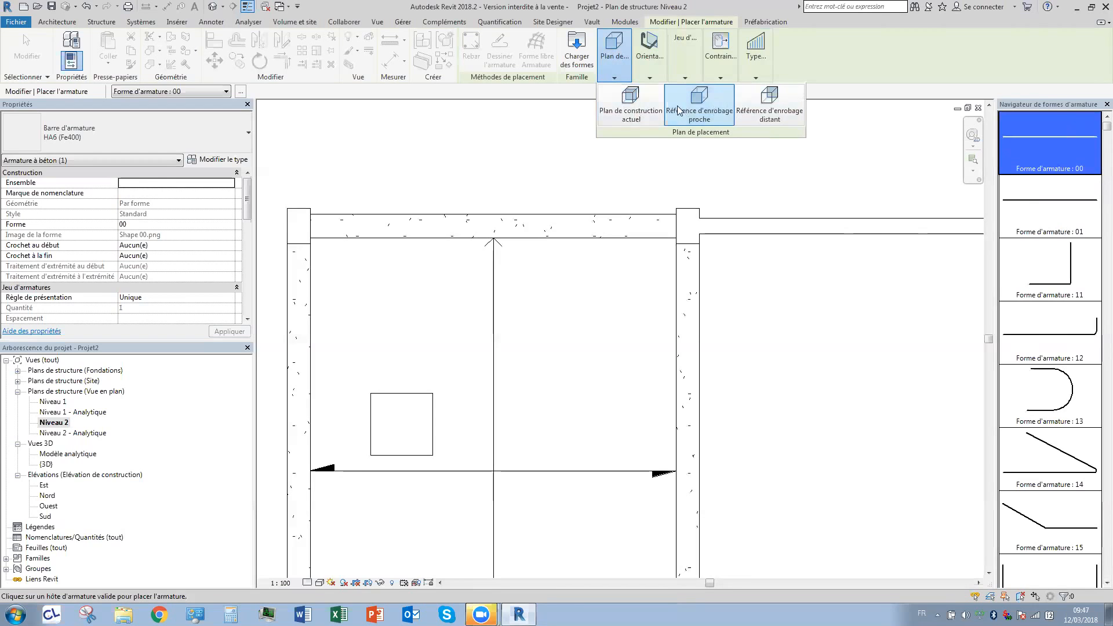
pyautogui.click(748, 98)
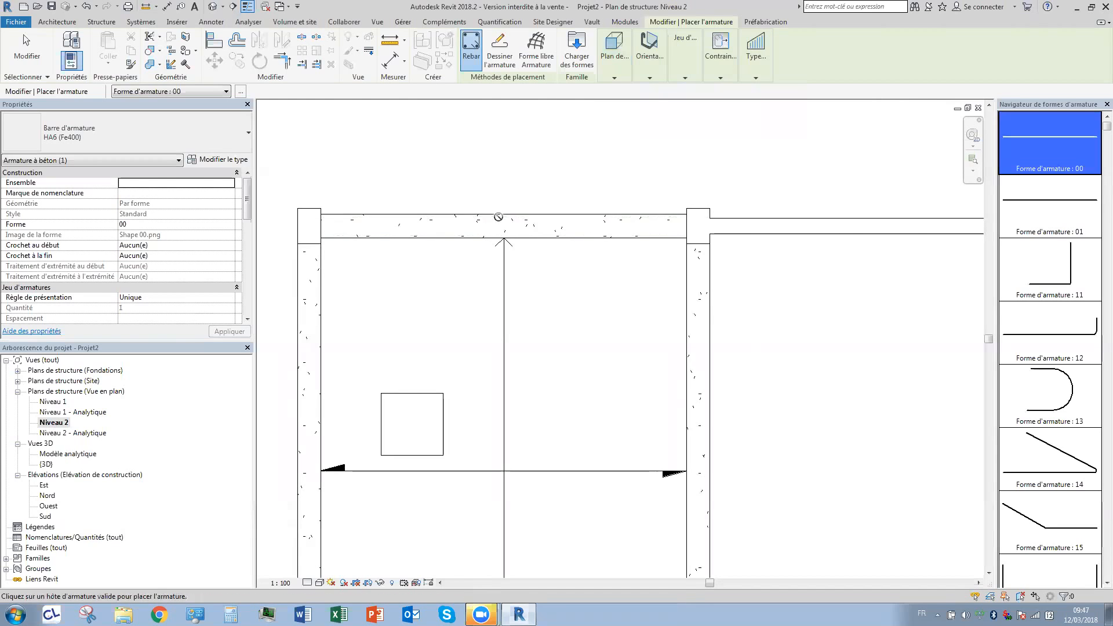
pyautogui.click(619, 61)
pyautogui.click(620, 68)
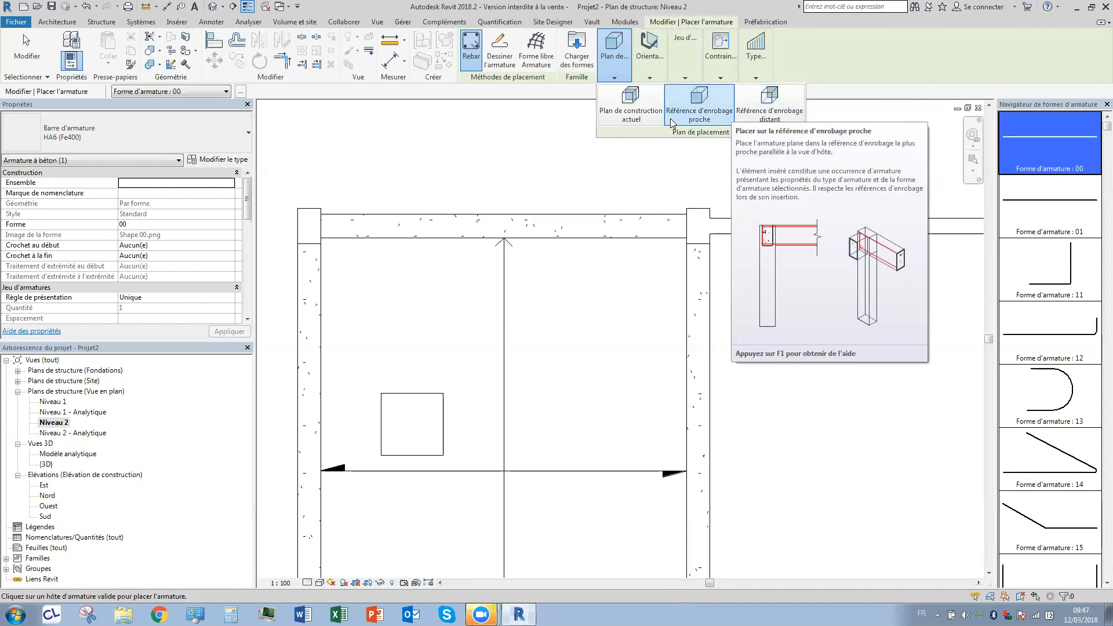
pyautogui.click(755, 66)
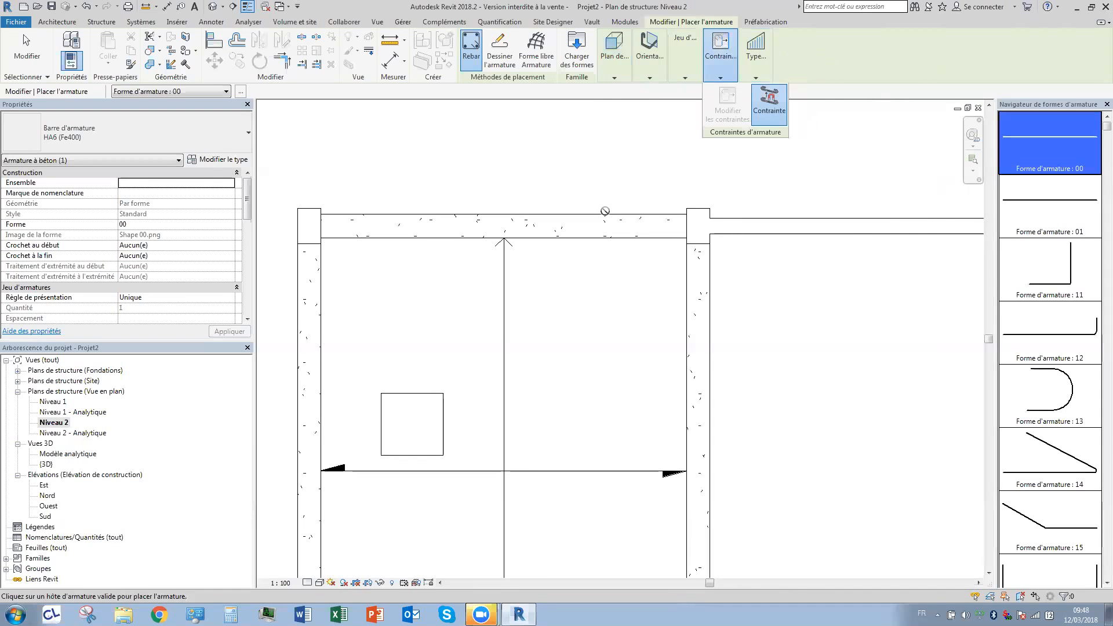
pyautogui.click(645, 69)
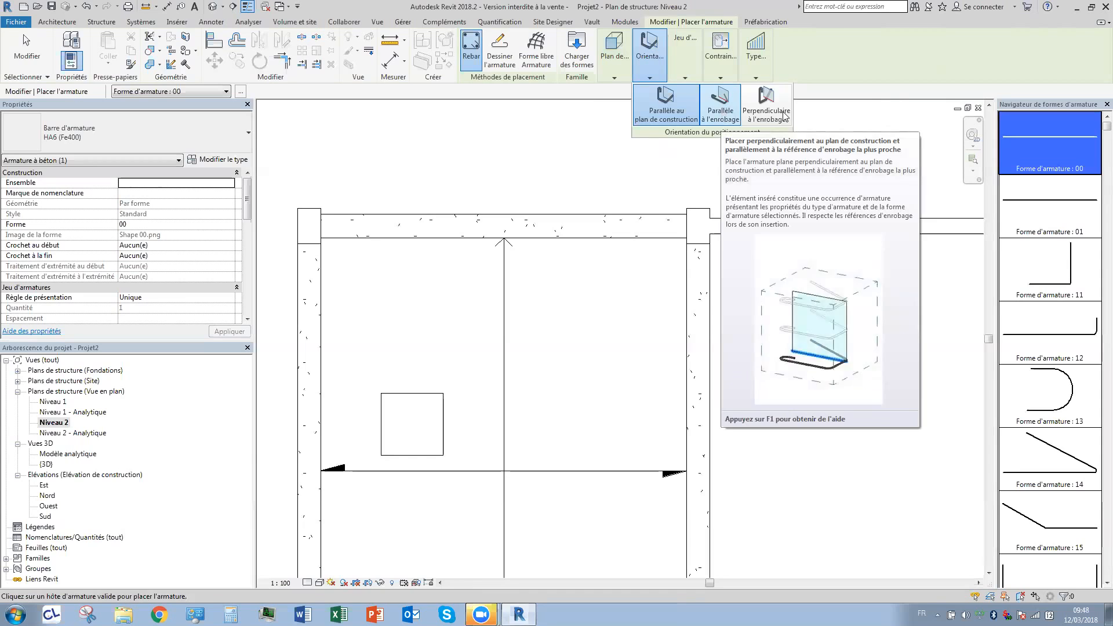
pyautogui.click(783, 49)
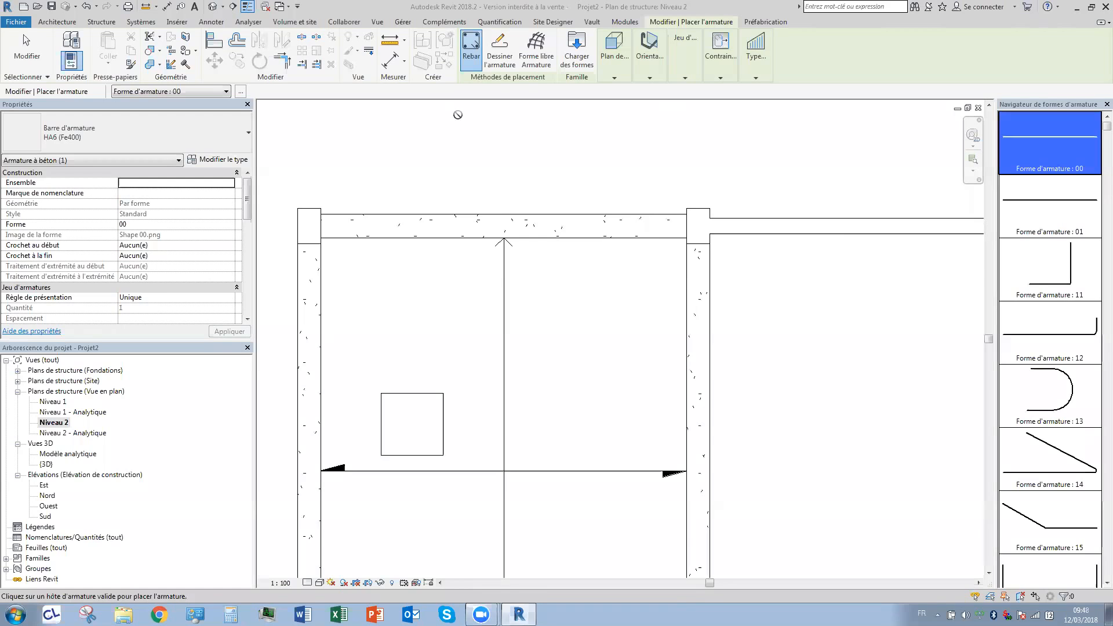
pyautogui.click(650, 69)
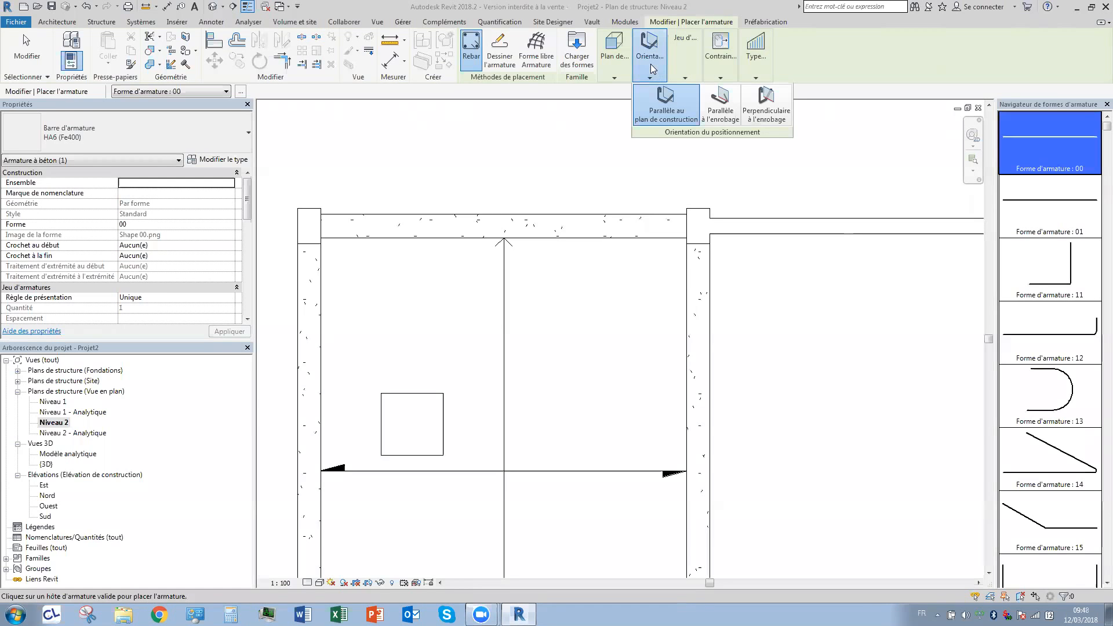
pyautogui.click(665, 116)
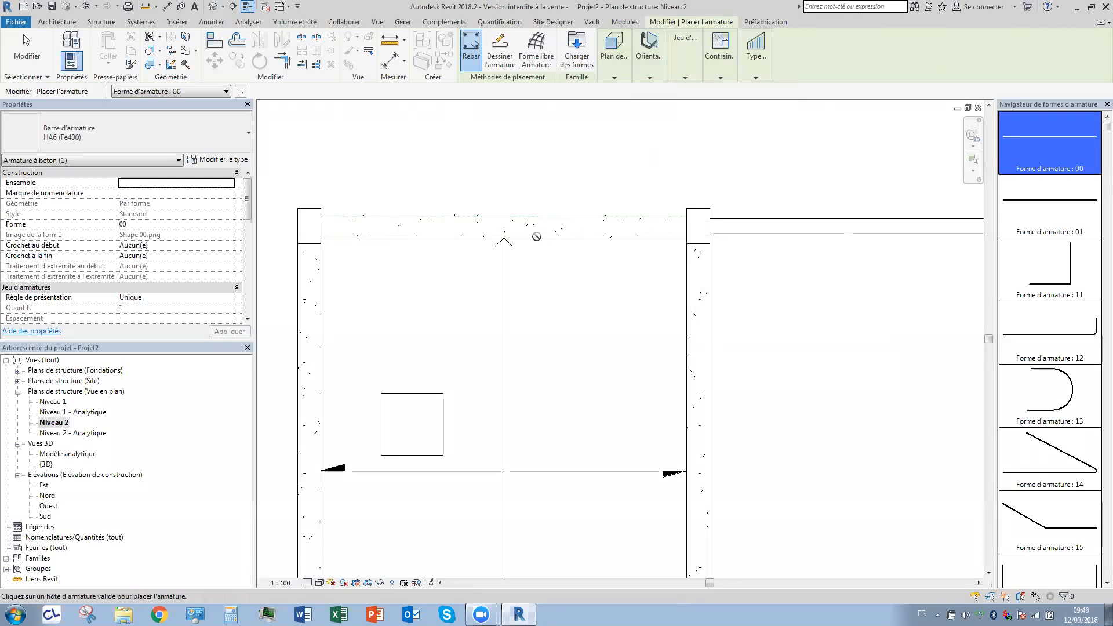
# Set the placement orientation to Perpendiculaire à l'enrobage and preview the straight bar's cross-section inside the upper beam near the right column.
pyautogui.scroll(3, 624, 228)
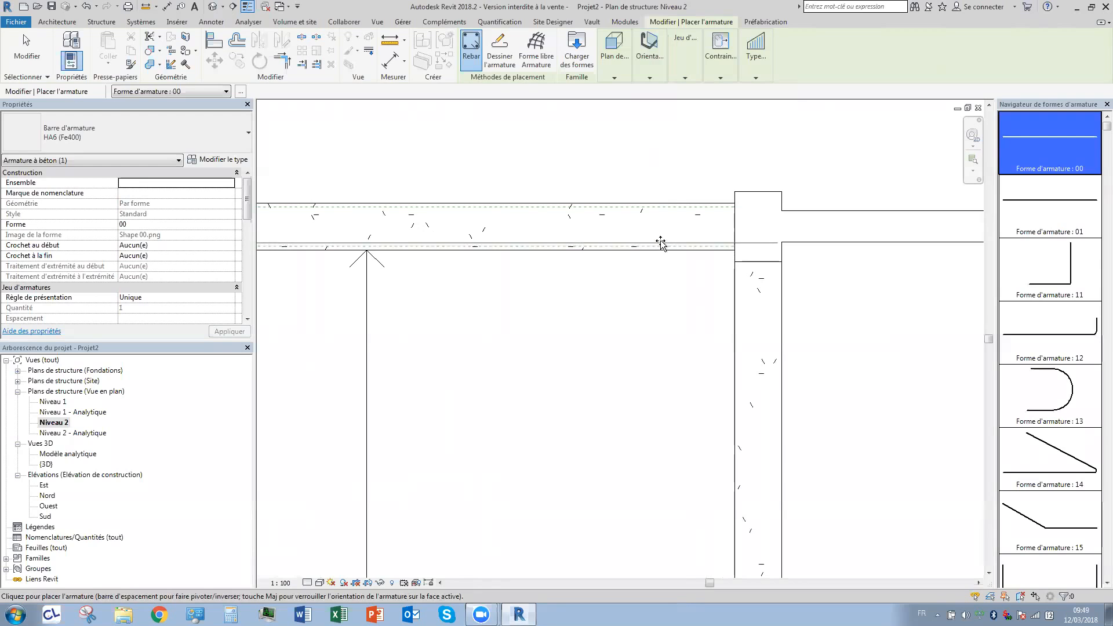
pyautogui.click(656, 78)
pyautogui.click(756, 116)
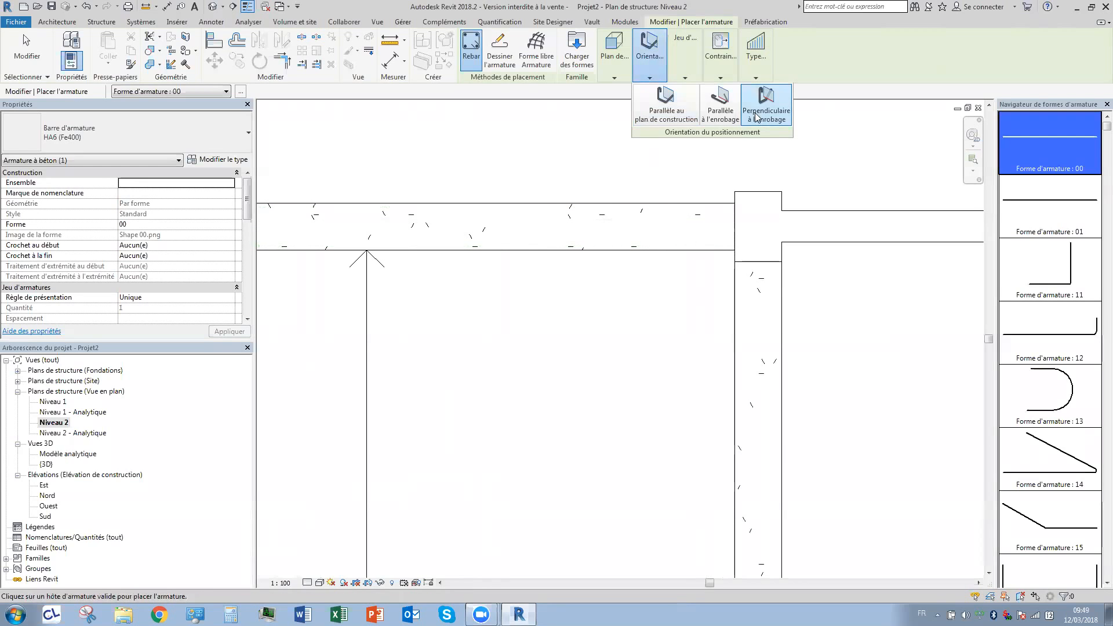
pyautogui.scroll(3, 684, 221)
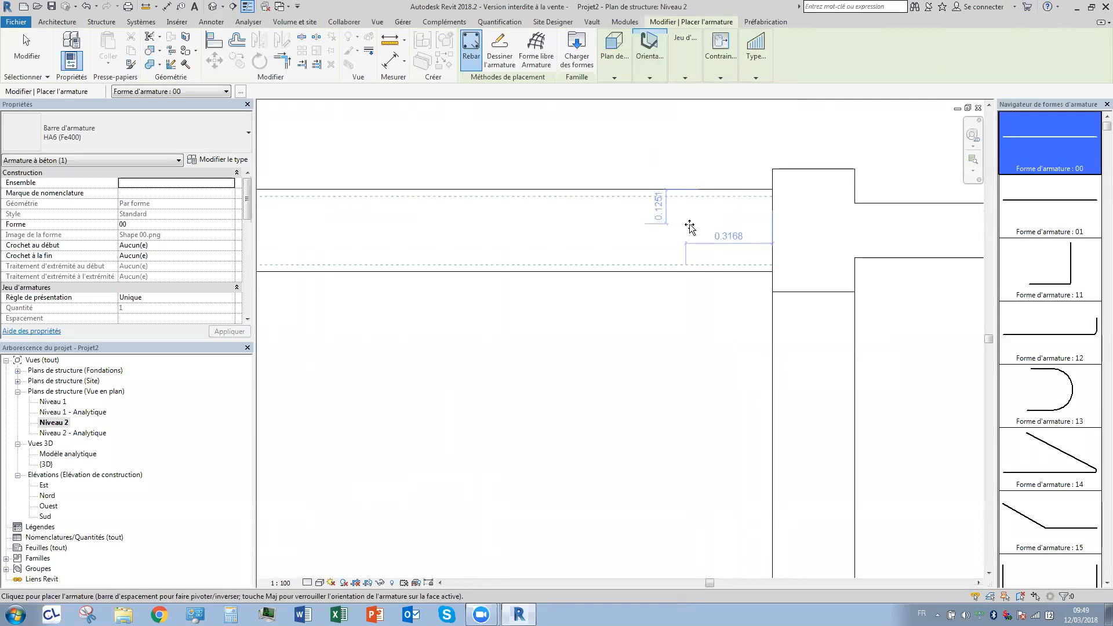
pyautogui.scroll(2, 700, 198)
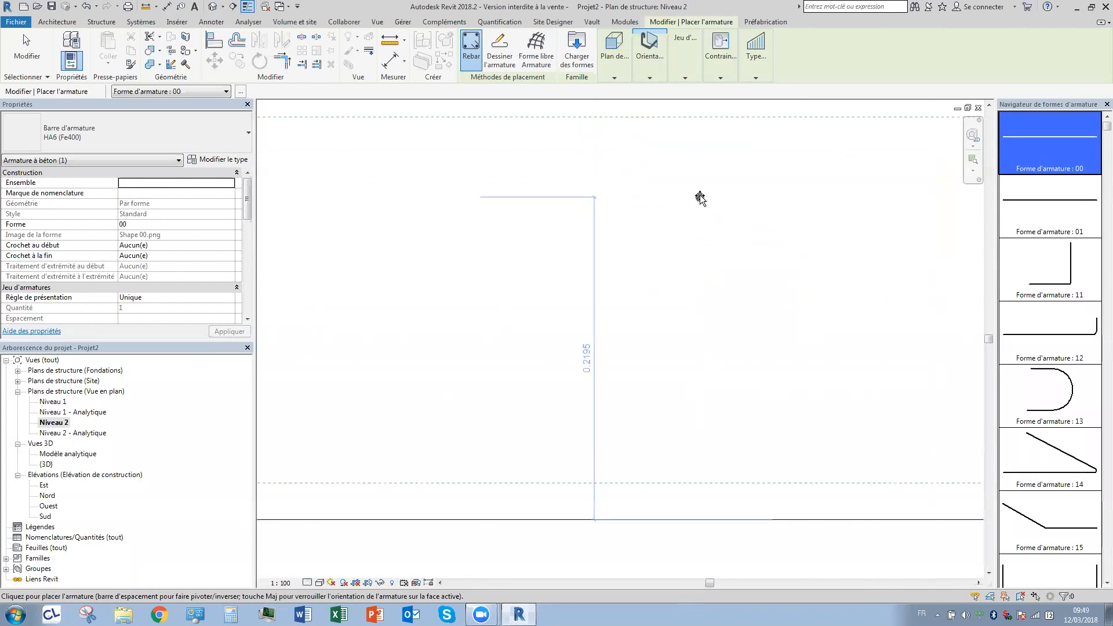
pyautogui.scroll(-2, 635, 194)
pyautogui.moveTo(639, 202); pyautogui.dragTo(632, 213, button='middle')
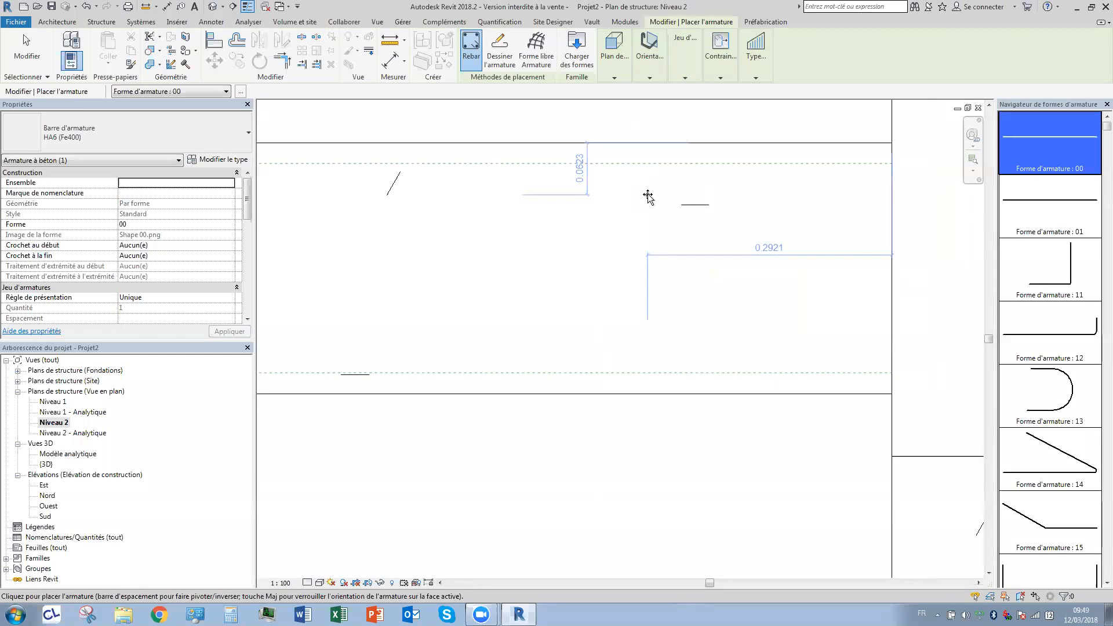
pyautogui.scroll(3, 635, 174)
pyautogui.scroll(-1, 635, 171)
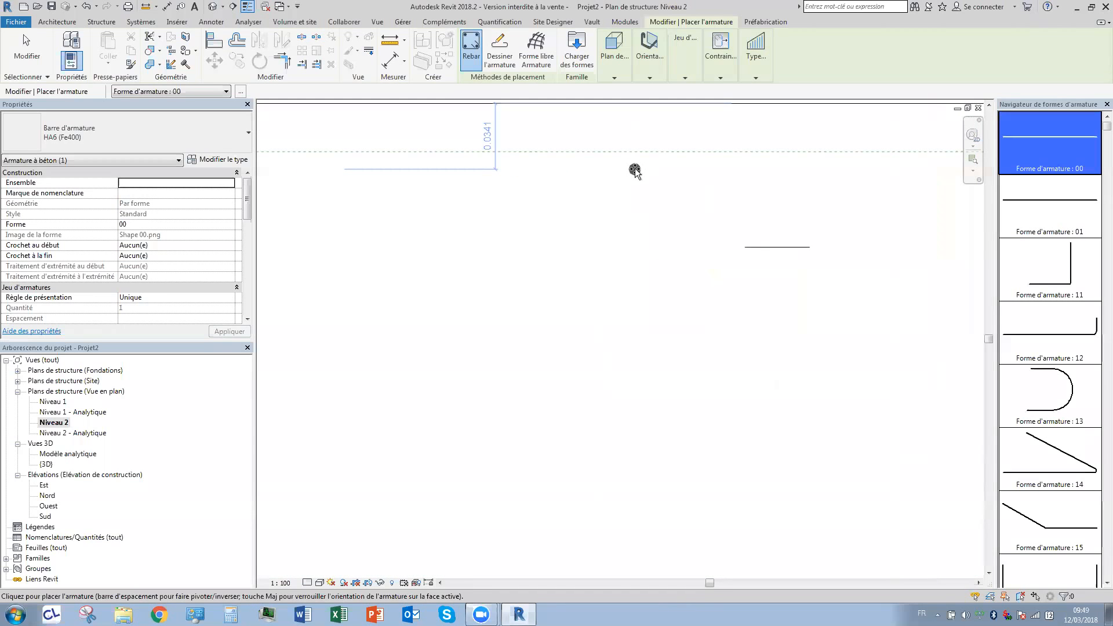
pyautogui.click(649, 55)
pyautogui.moveTo(659, 251); pyautogui.dragTo(520, 256, button='middle')
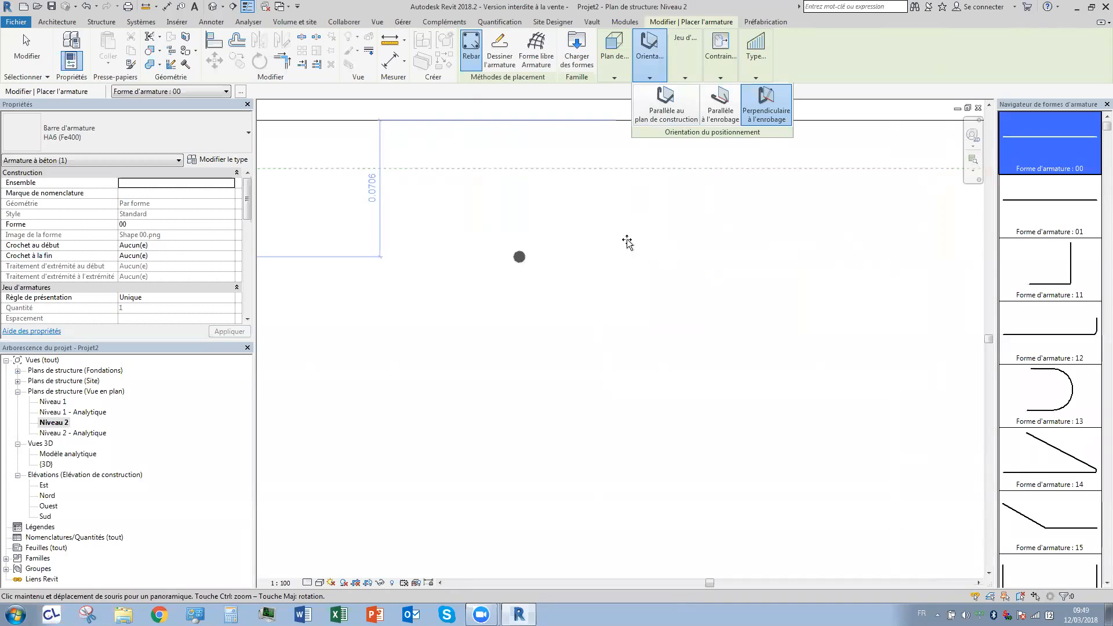
pyautogui.moveTo(628, 242); pyautogui.dragTo(951, 194, button='middle')
pyautogui.scroll(-2, 951, 193)
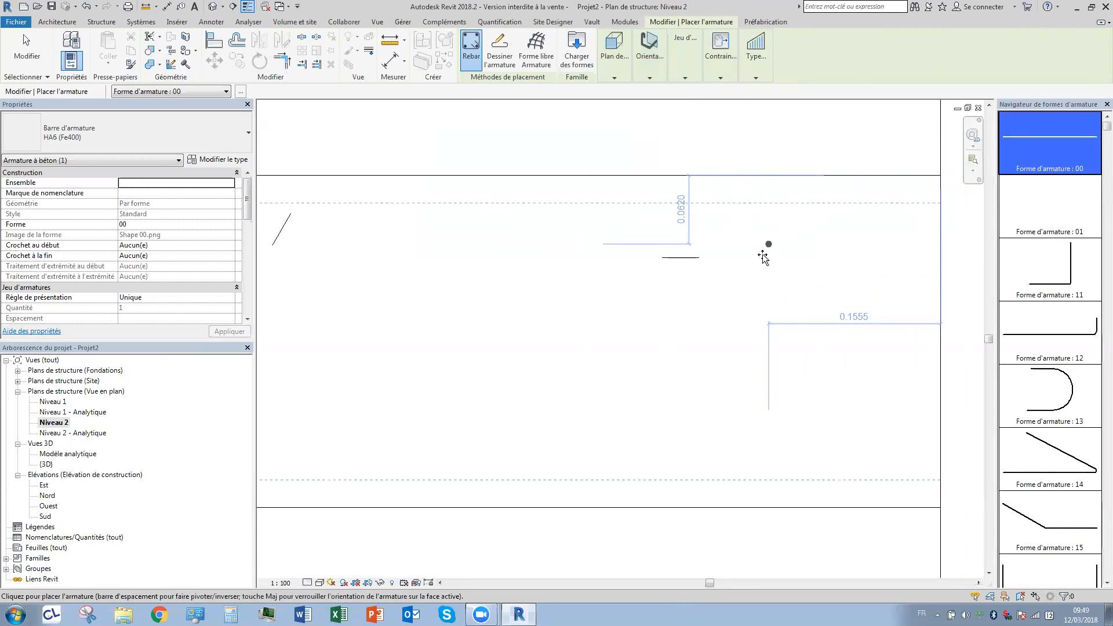
# Set the placement orientation back to Parallèle au plan de construction and preview the straight bar running along the upper beam.
pyautogui.click(650, 75)
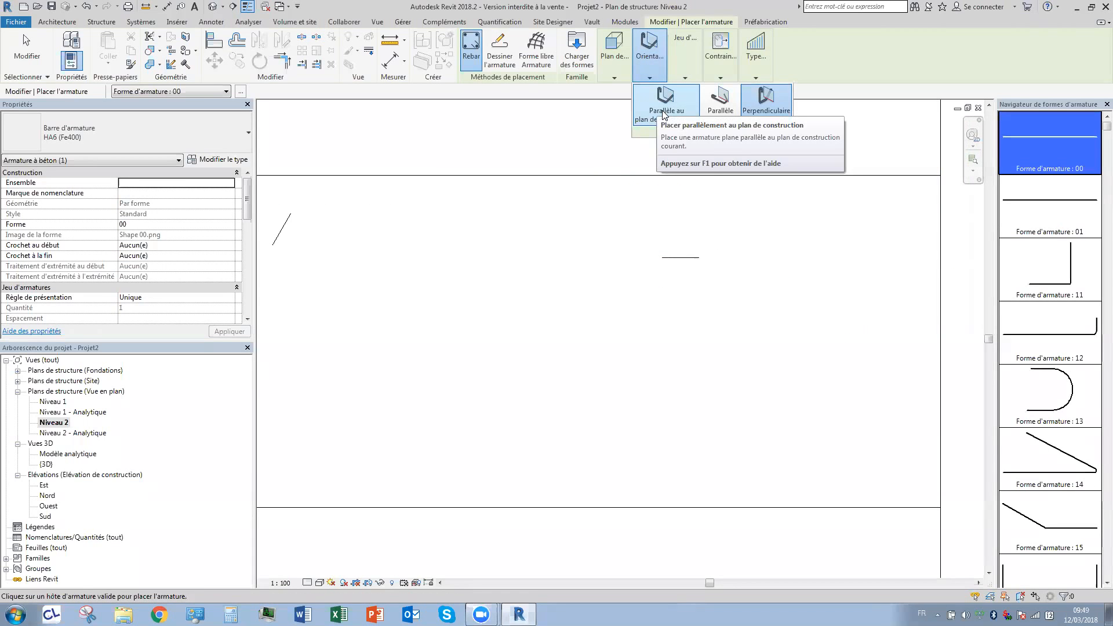
pyautogui.click(838, 42)
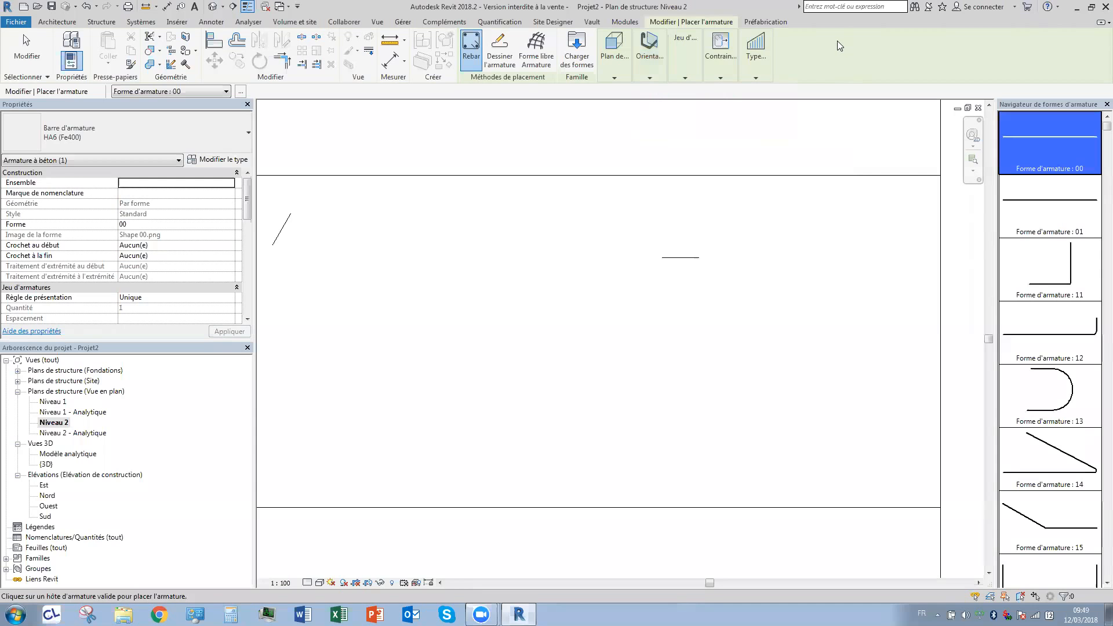
pyautogui.click(650, 74)
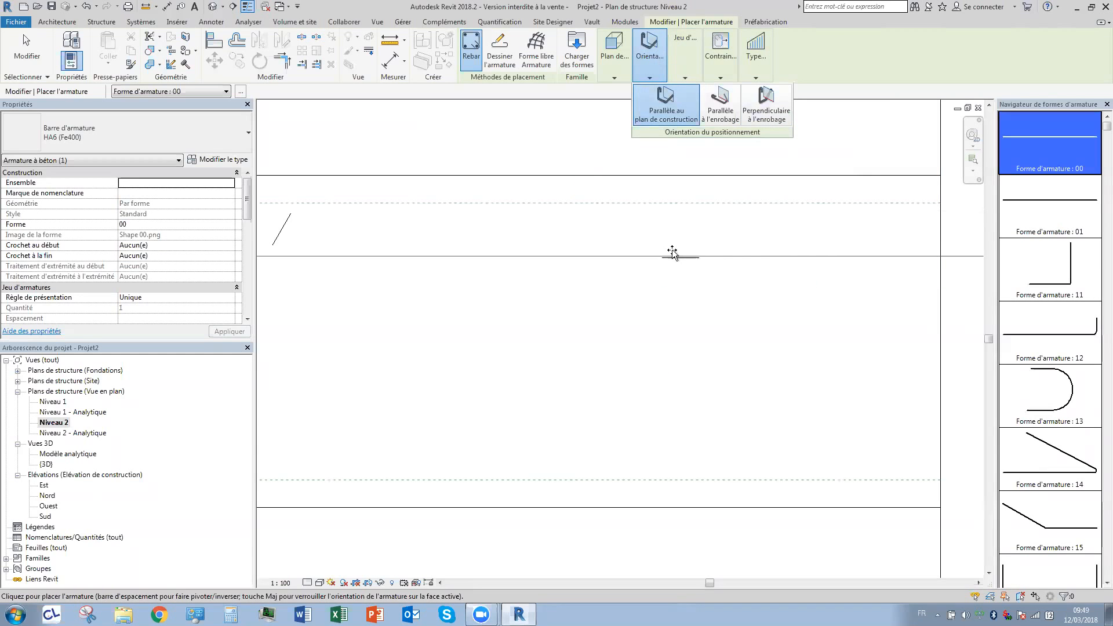
pyautogui.scroll(-1, 673, 252)
pyautogui.scroll(-3, 672, 252)
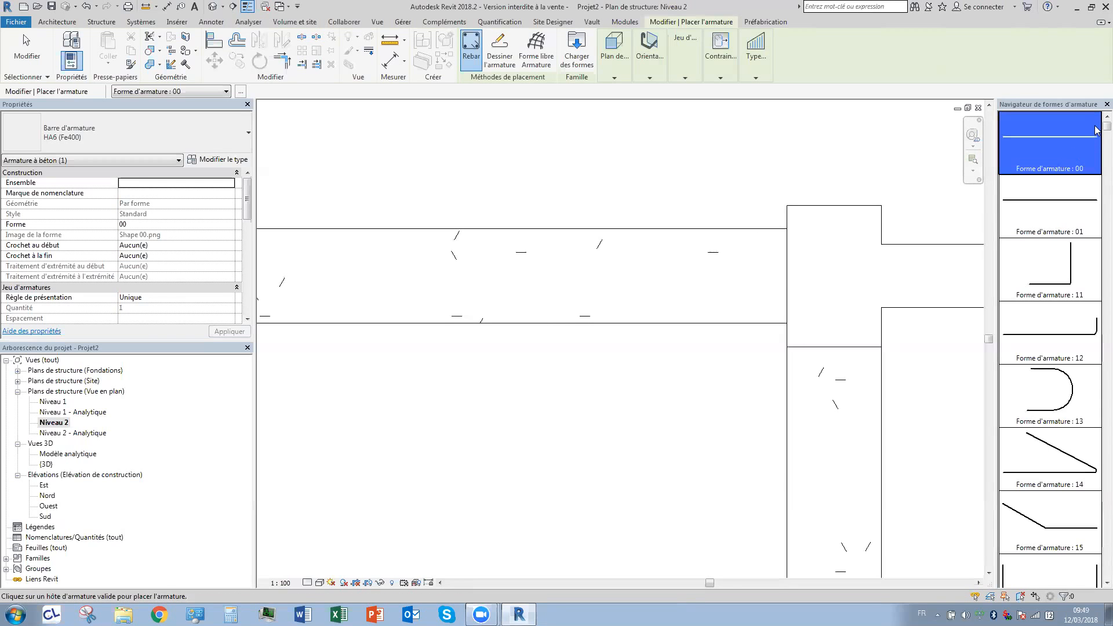
# Choose the closed rectangular stirrup Forme d'armature : 51 and preview it along the upper beam near the right column.
pyautogui.scroll(-6, 1095, 242)
pyautogui.scroll(-3, 1096, 244)
pyautogui.scroll(-6, 1096, 261)
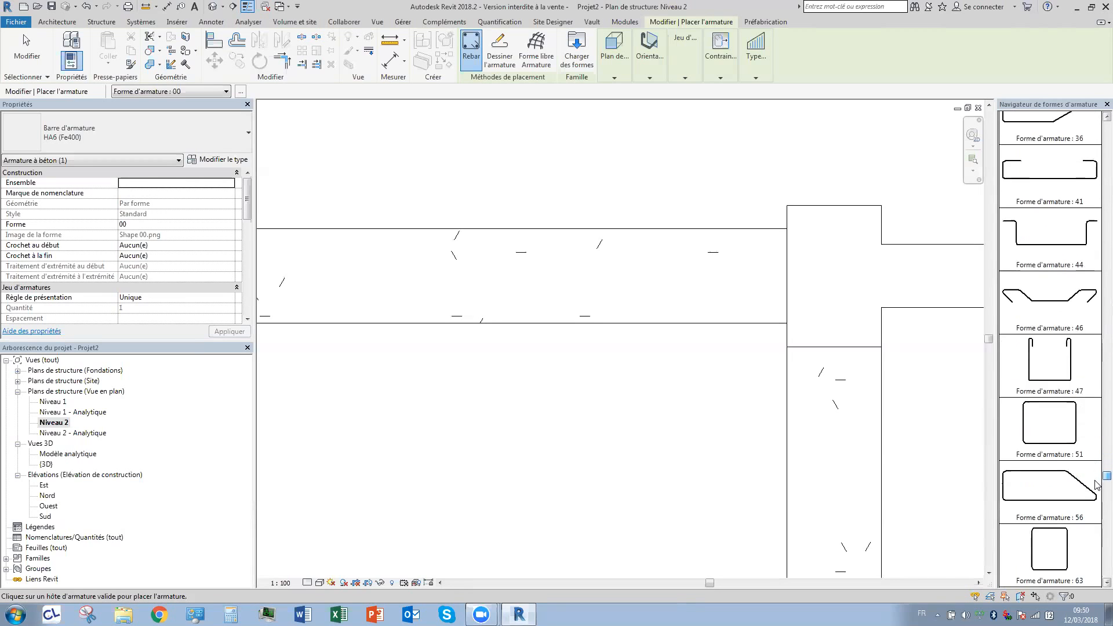
pyautogui.scroll(-4, 1096, 451)
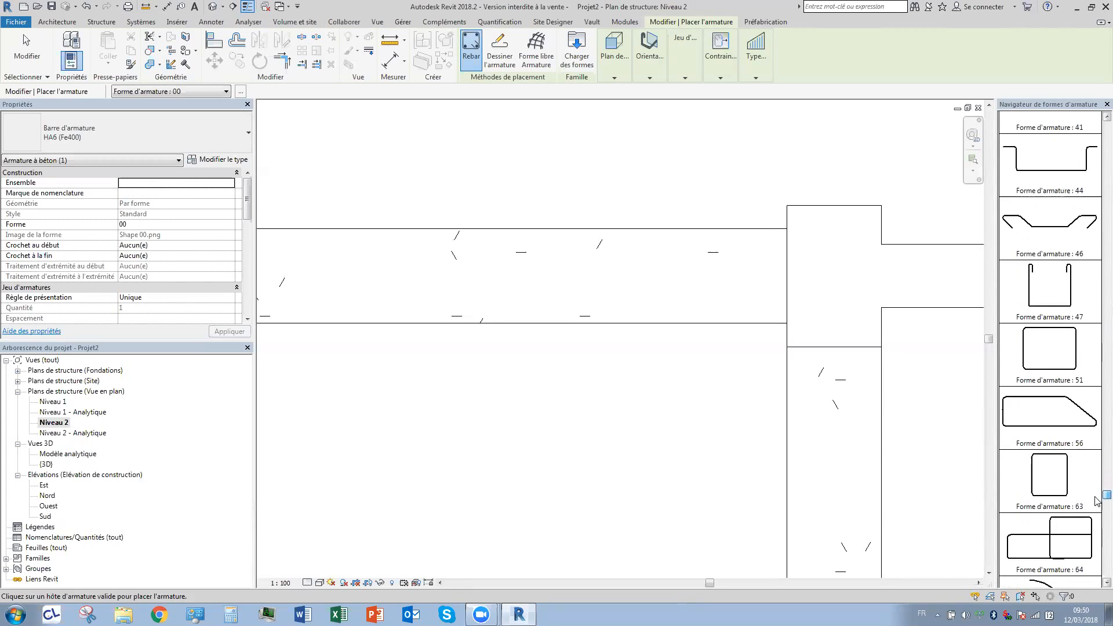
pyautogui.click(1047, 350)
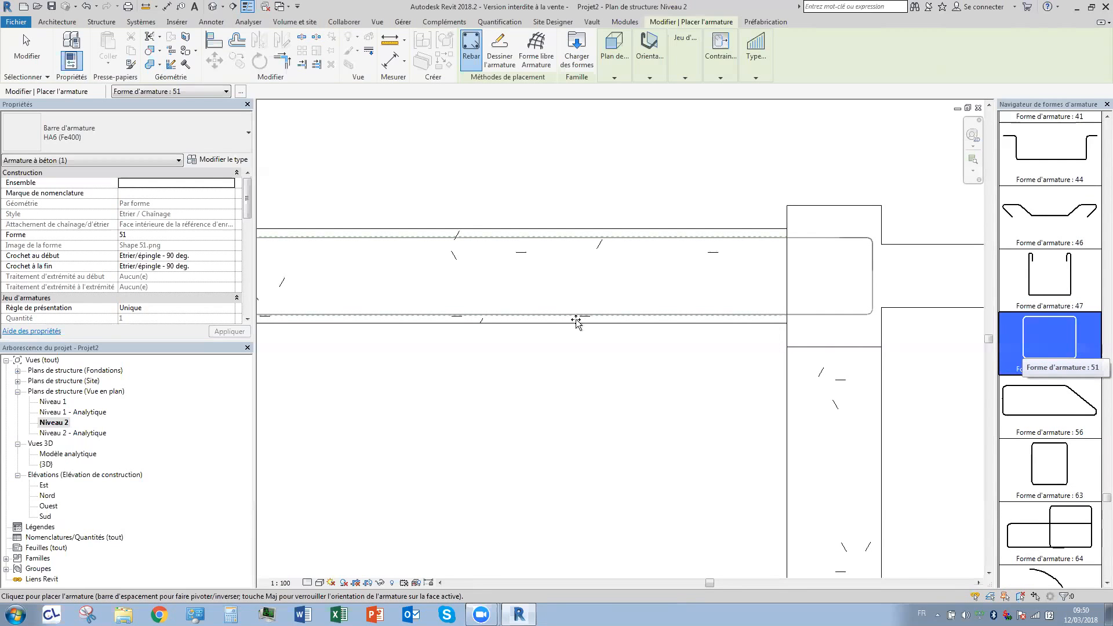
pyautogui.scroll(-4, 614, 273)
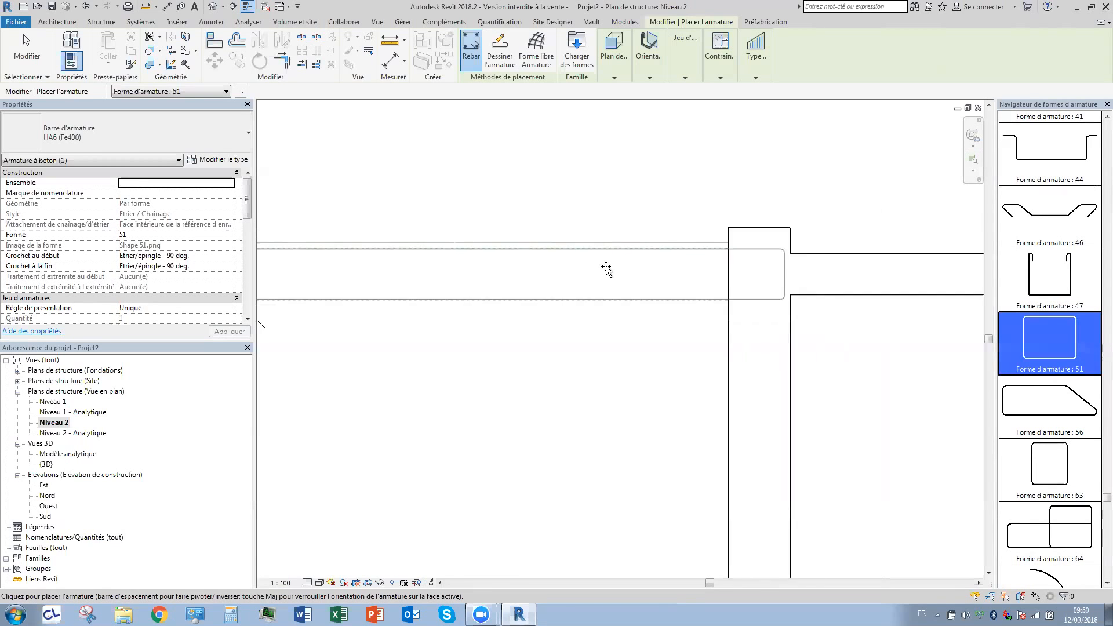
pyautogui.scroll(3, 808, 273)
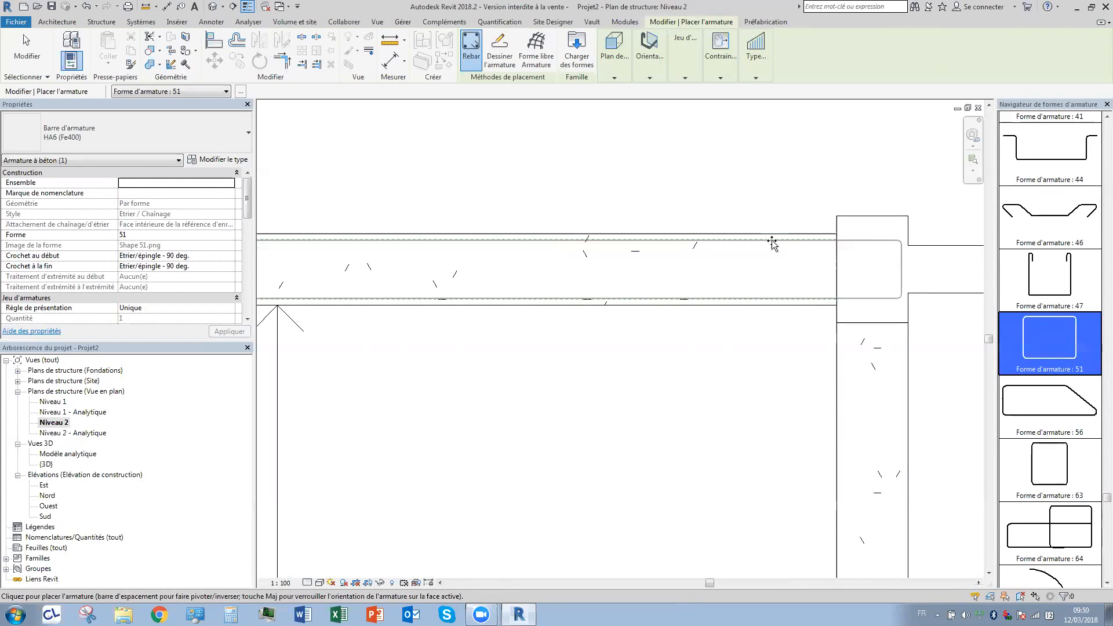
# Set the placement orientation to Perpendiculaire à l'enrobage and preview the shape 51 stirrup across the upper beam near the right column.
pyautogui.click(648, 68)
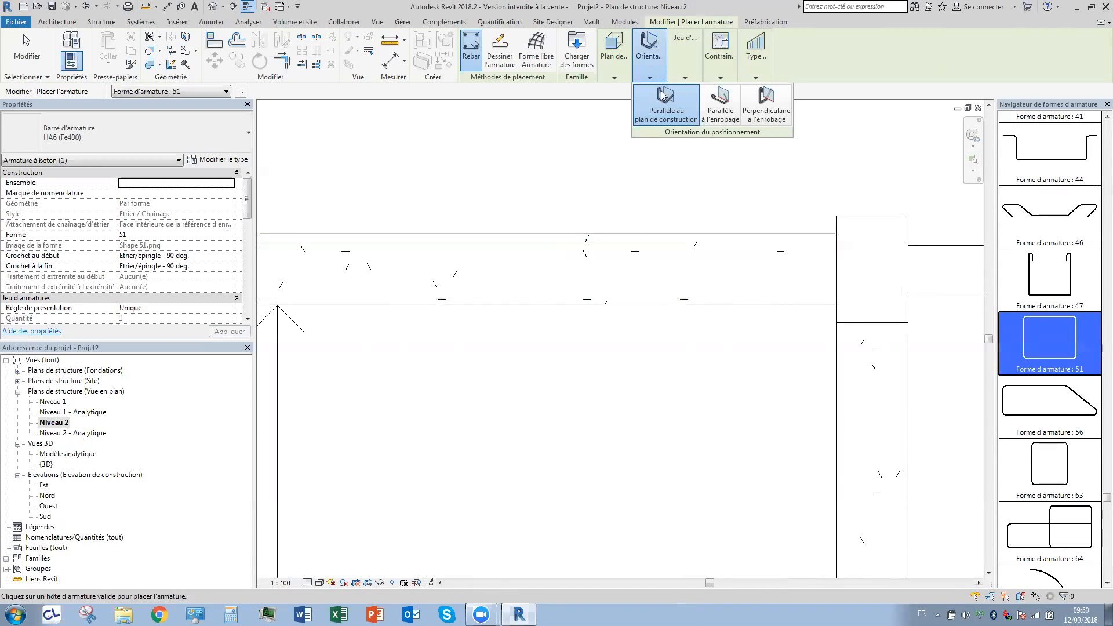
pyautogui.click(764, 107)
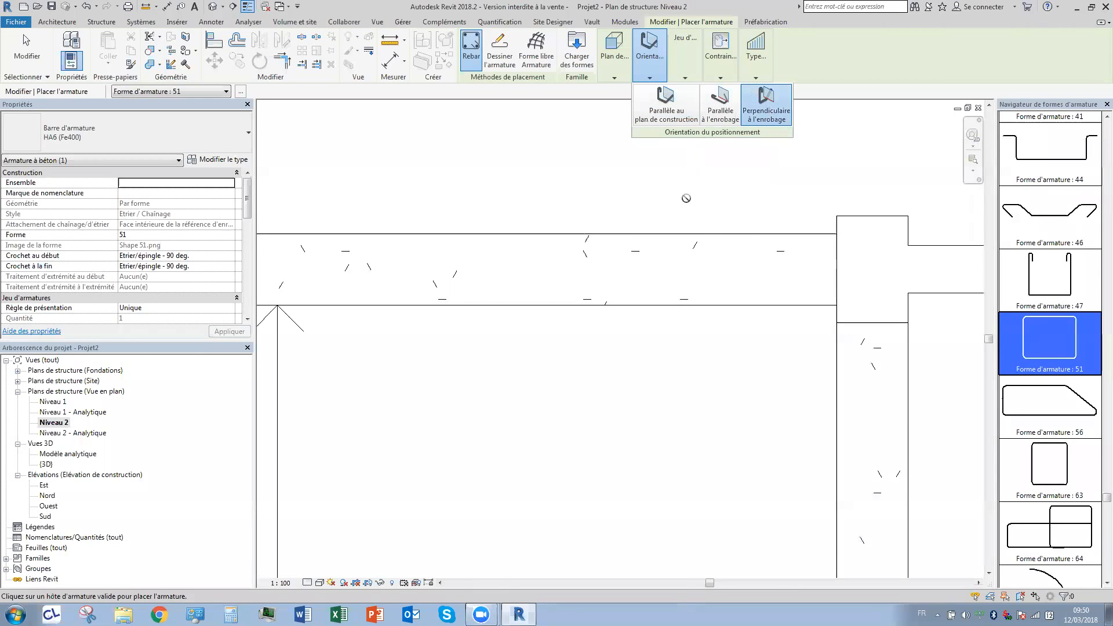
pyautogui.scroll(2, 808, 249)
pyautogui.scroll(3, 808, 249)
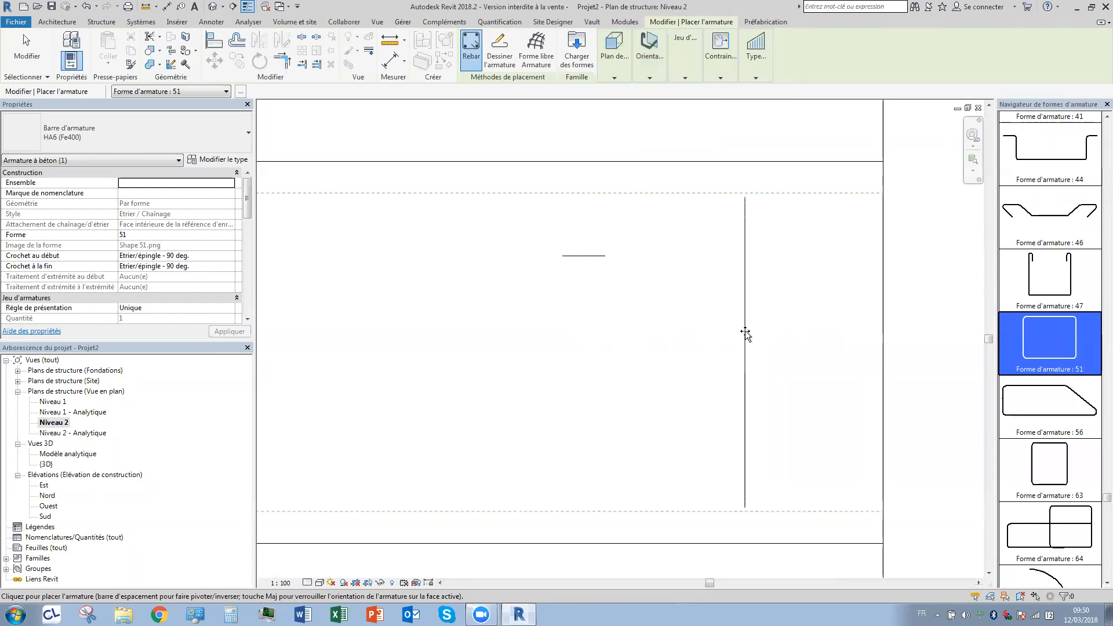
# Set the plan view's detail level to Elevé and accept the notice about rebar shape definitions.
pyautogui.click(308, 583)
pyautogui.click(320, 570)
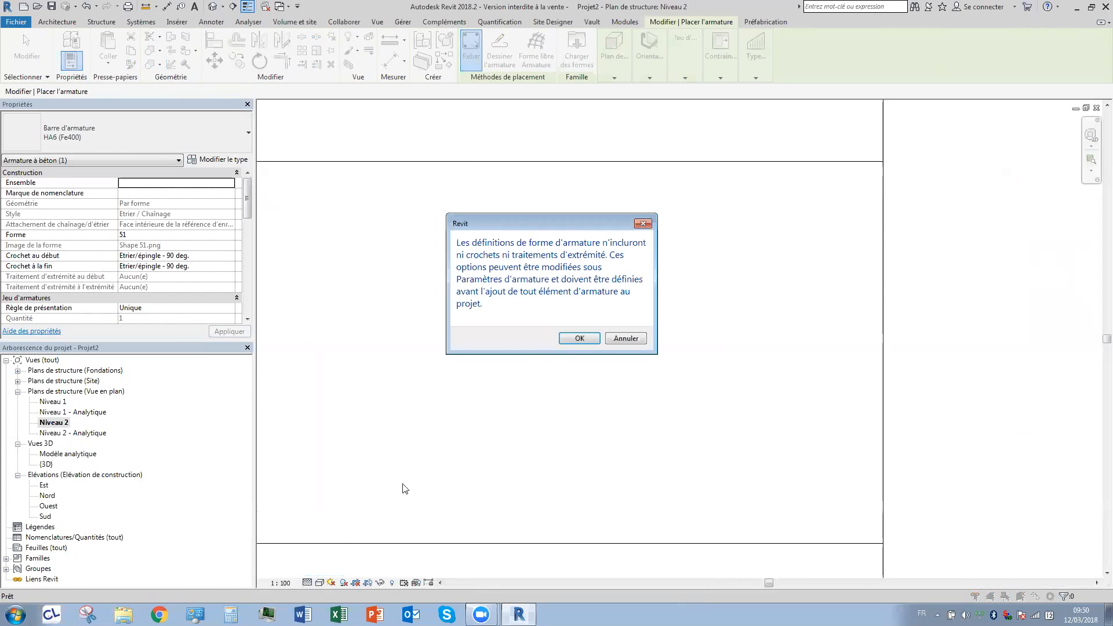
pyautogui.click(569, 339)
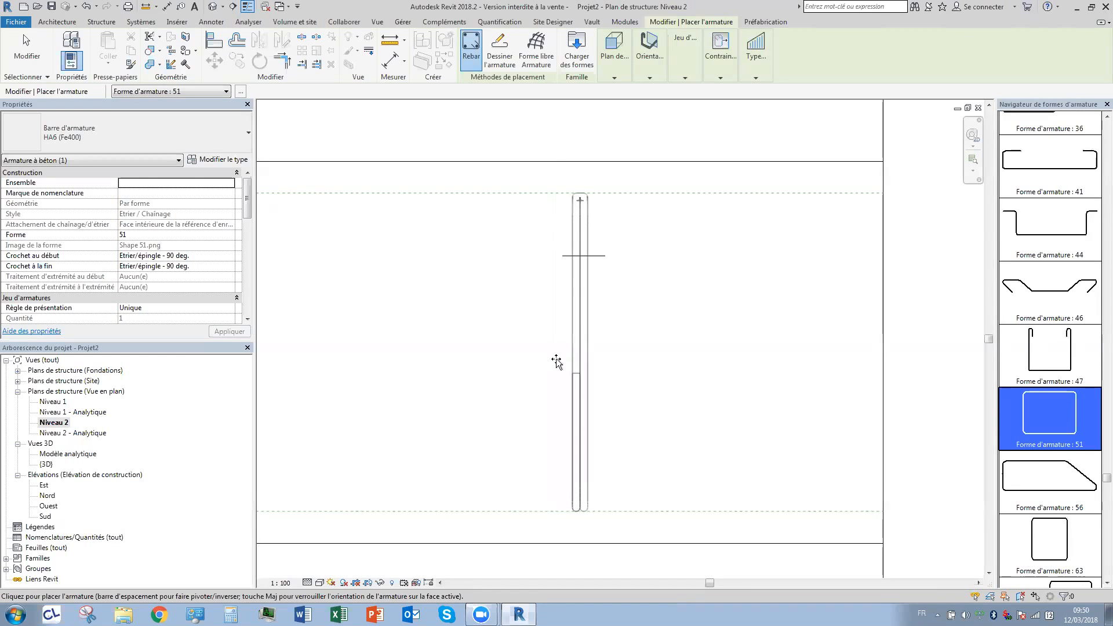
# Set the Niveau 2 plan view's detail level to Moyen, accepting the notice about rebar shape definitions.
pyautogui.click(307, 582)
pyautogui.click(316, 558)
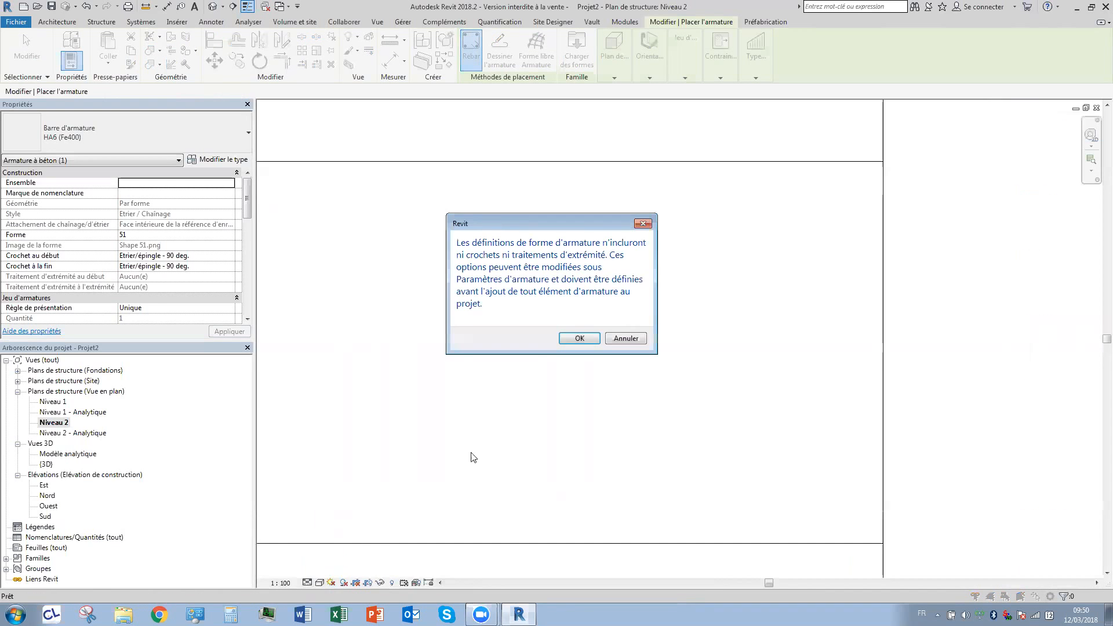
pyautogui.click(581, 338)
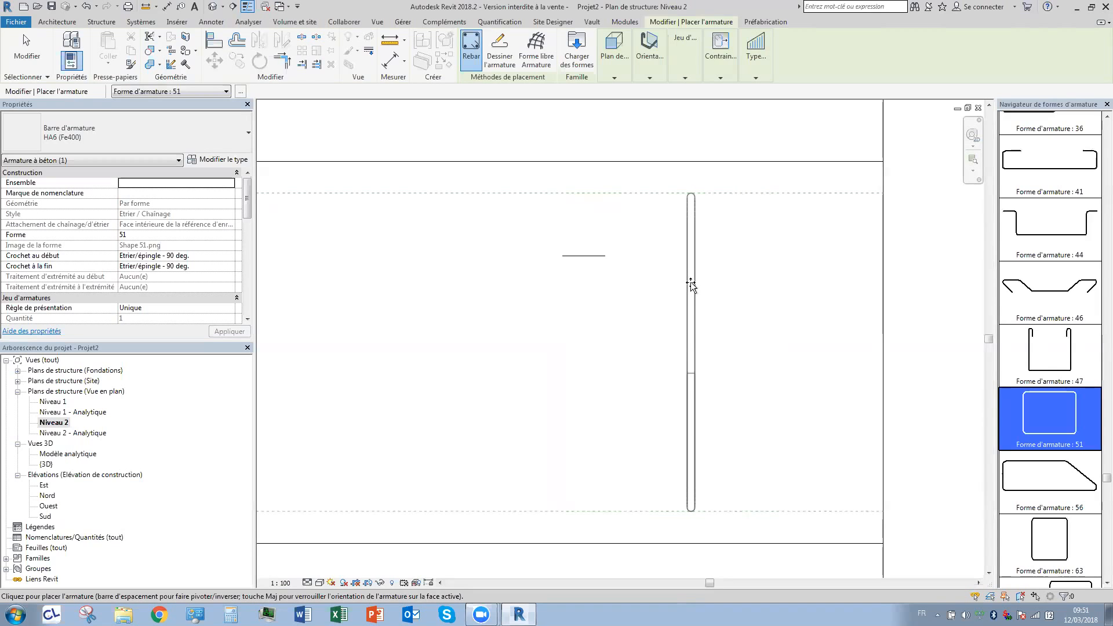
# Set the stirrup set's layout to Espacement maximum with a spacing of 200 mm.
pyautogui.moveTo(722, 64)
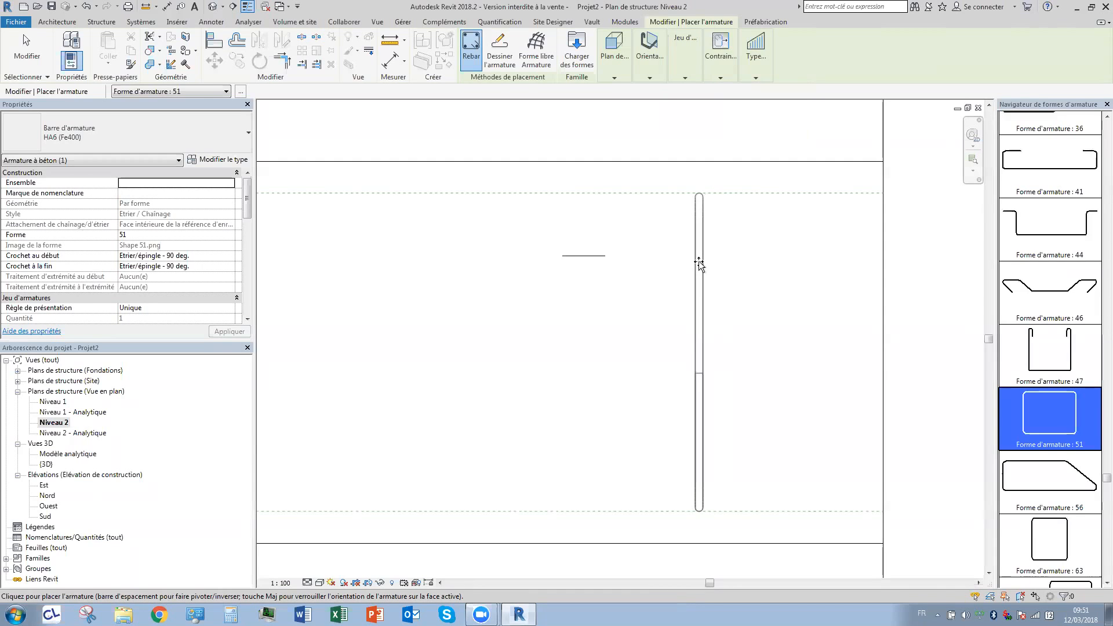
pyautogui.moveTo(695, 84)
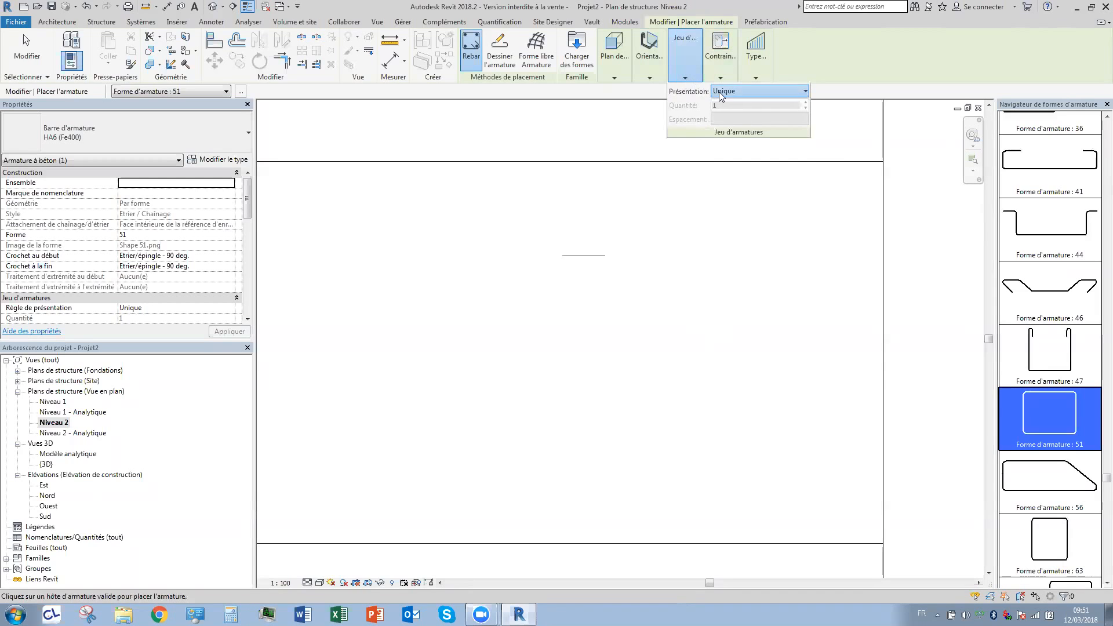
pyautogui.click(721, 94)
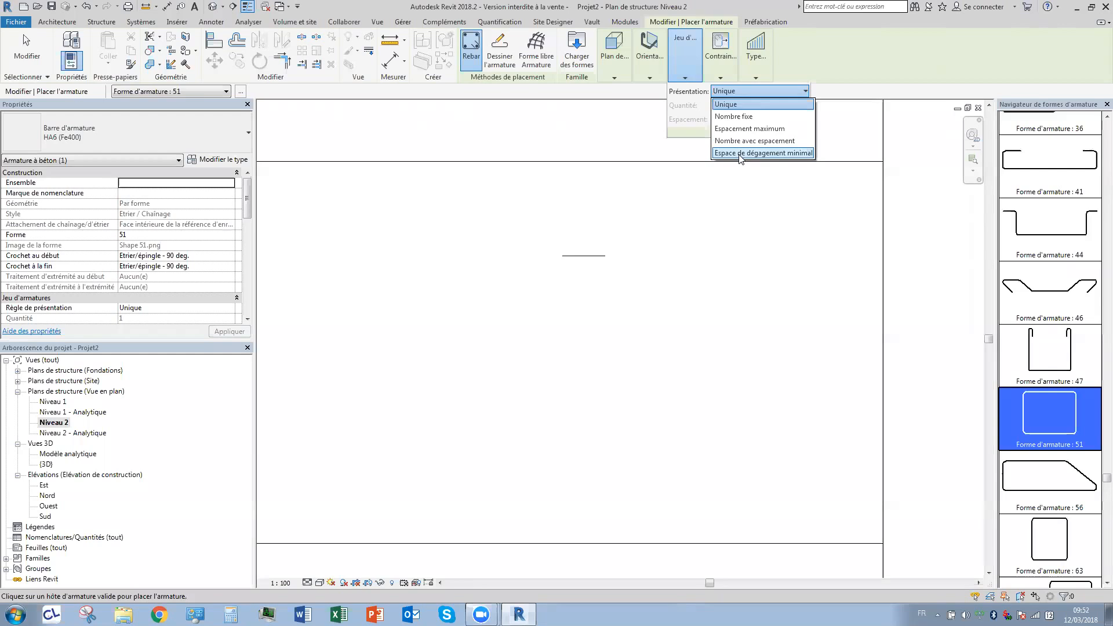
pyautogui.click(748, 129)
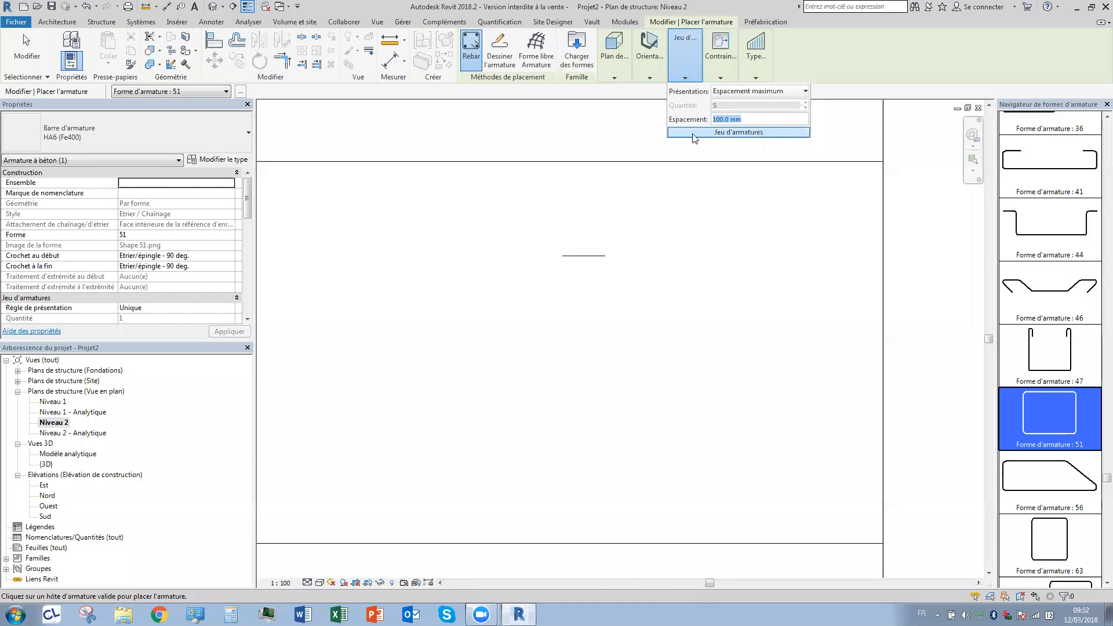
pyautogui.write('2')
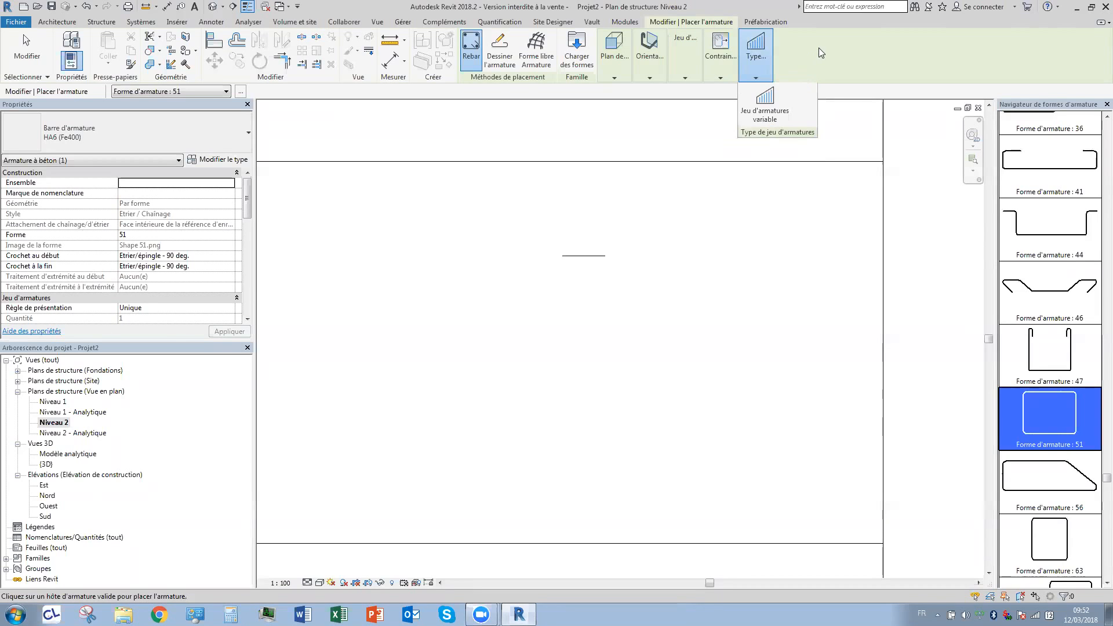
pyautogui.moveTo(709, 70)
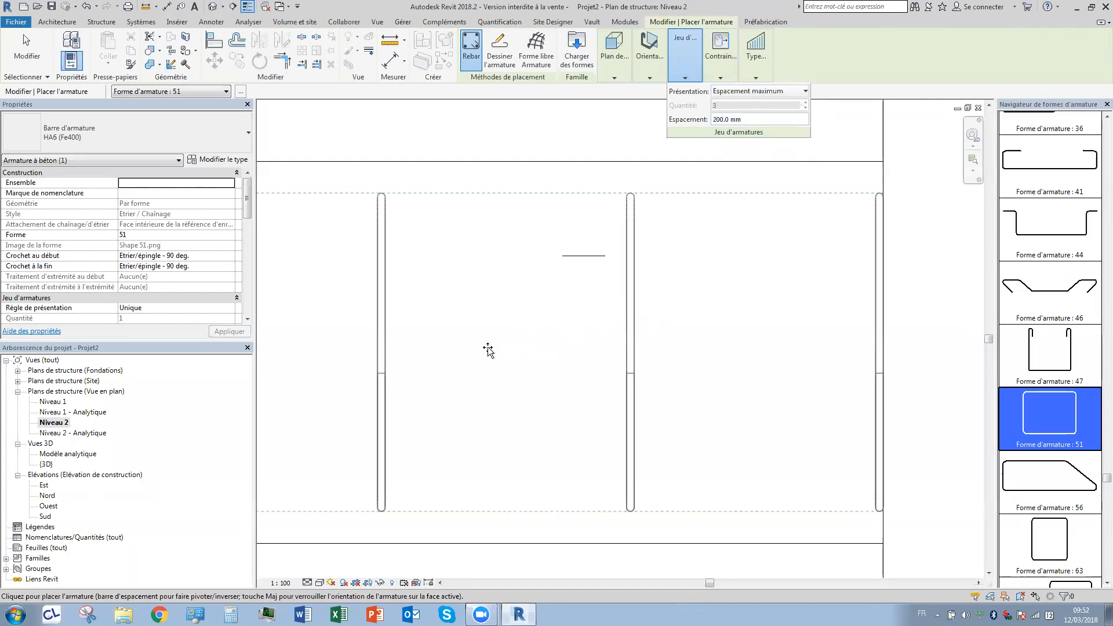
# Place the stirrup set along the upper Niveau 2 beam between the two columns and end the rebar placement.
pyautogui.click(662, 346)
pyautogui.scroll(-8, 609, 348)
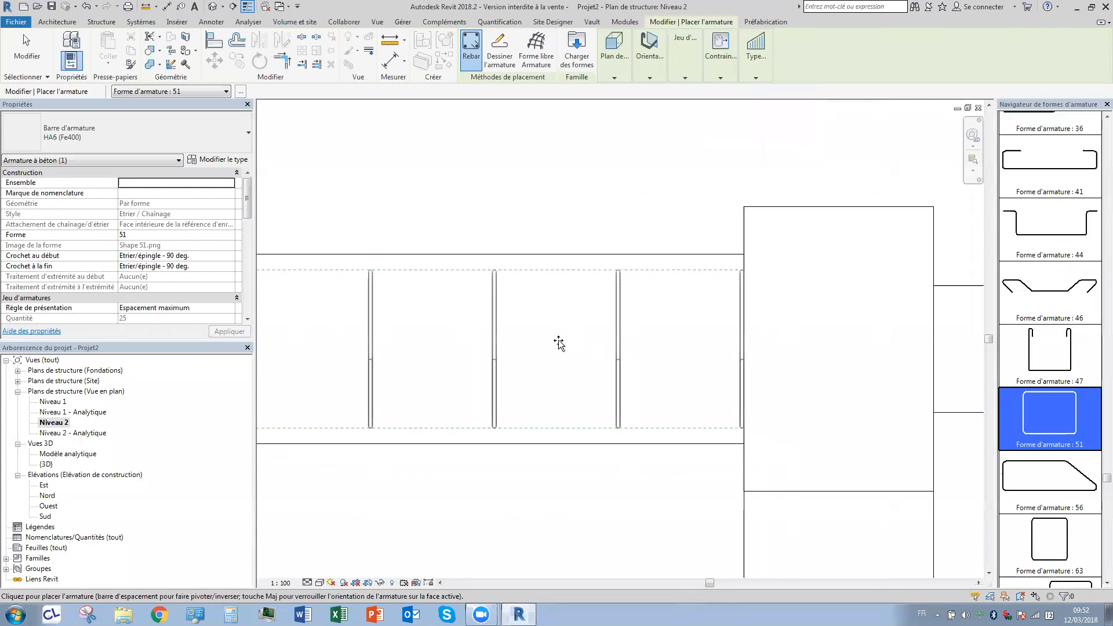
pyautogui.moveTo(859, 353); pyautogui.dragTo(1007, 353, button='middle')
pyautogui.scroll(-5, 634, 350)
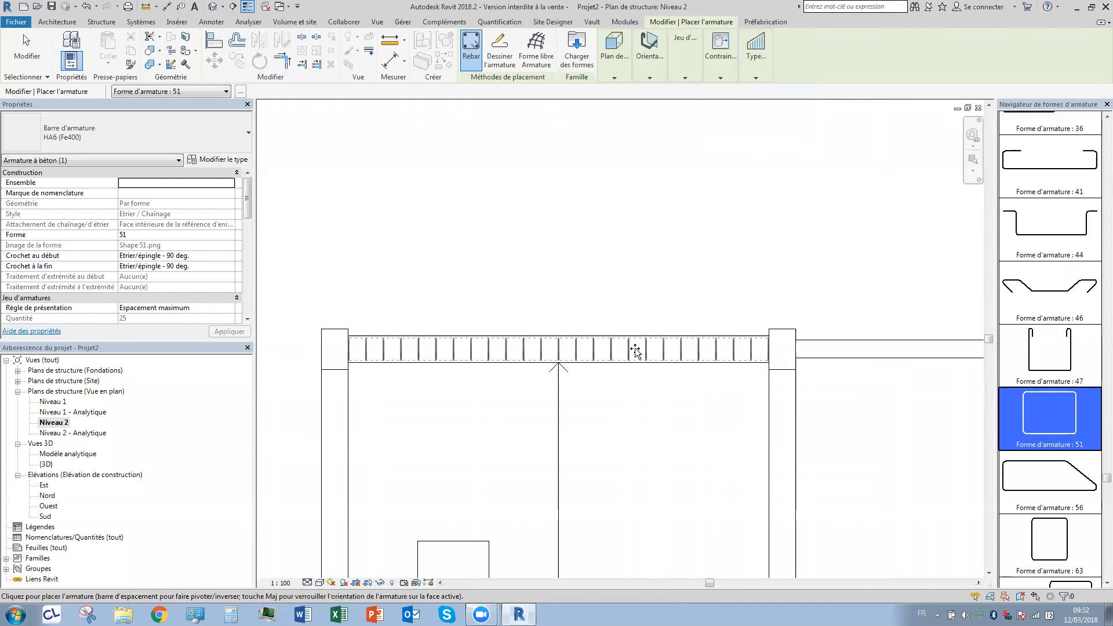
pyautogui.scroll(3, 658, 350)
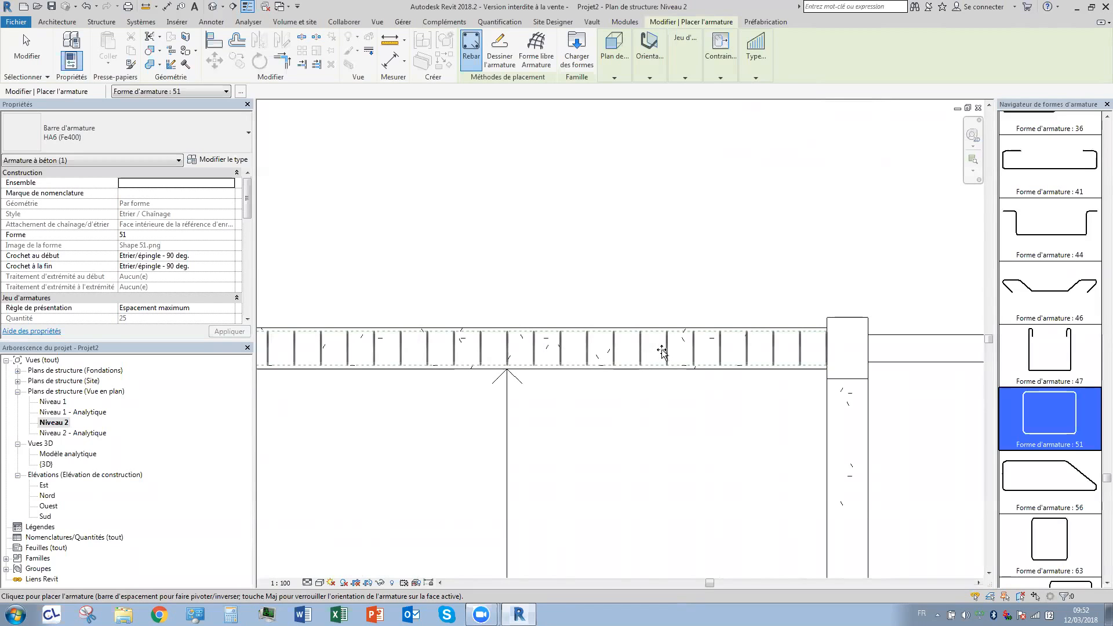
pyautogui.scroll(-1, 662, 350)
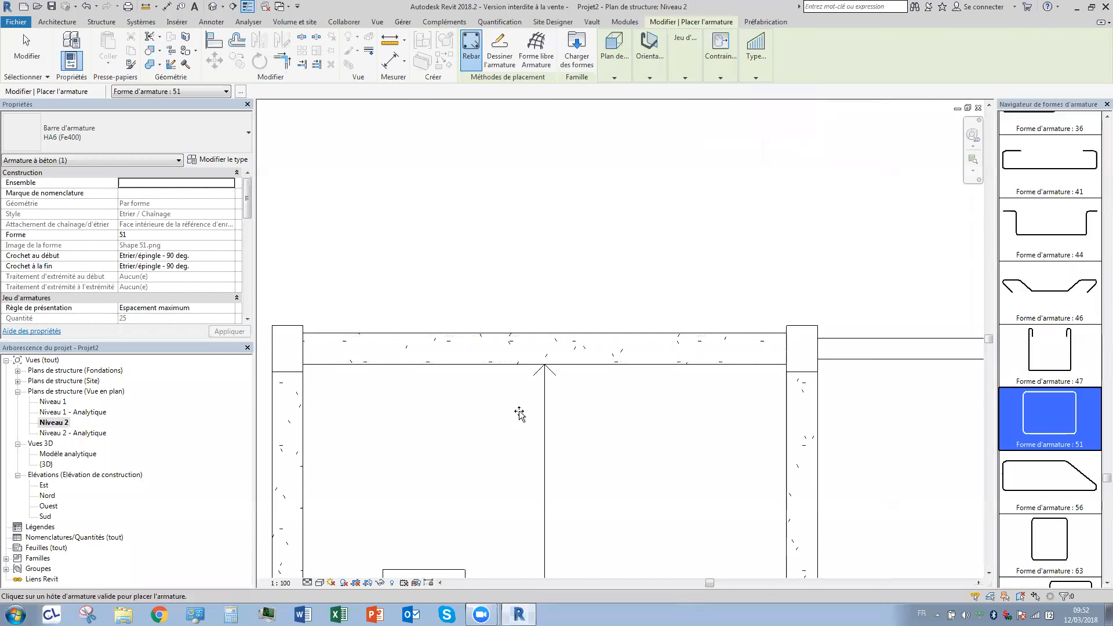
pyautogui.scroll(-2, 444, 433)
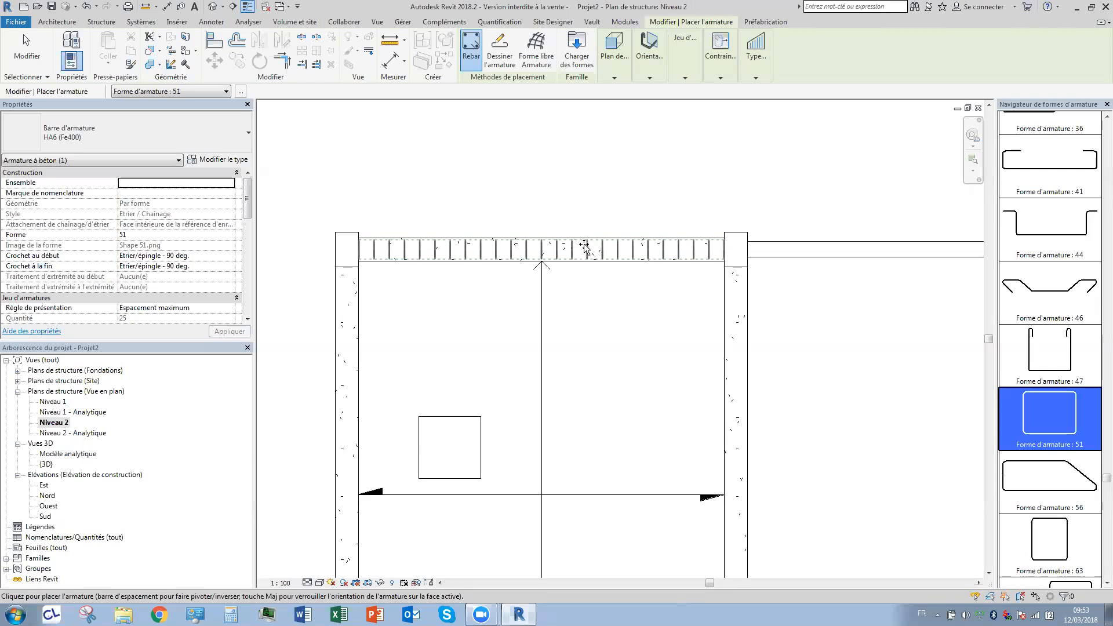
pyautogui.scroll(2, 671, 249)
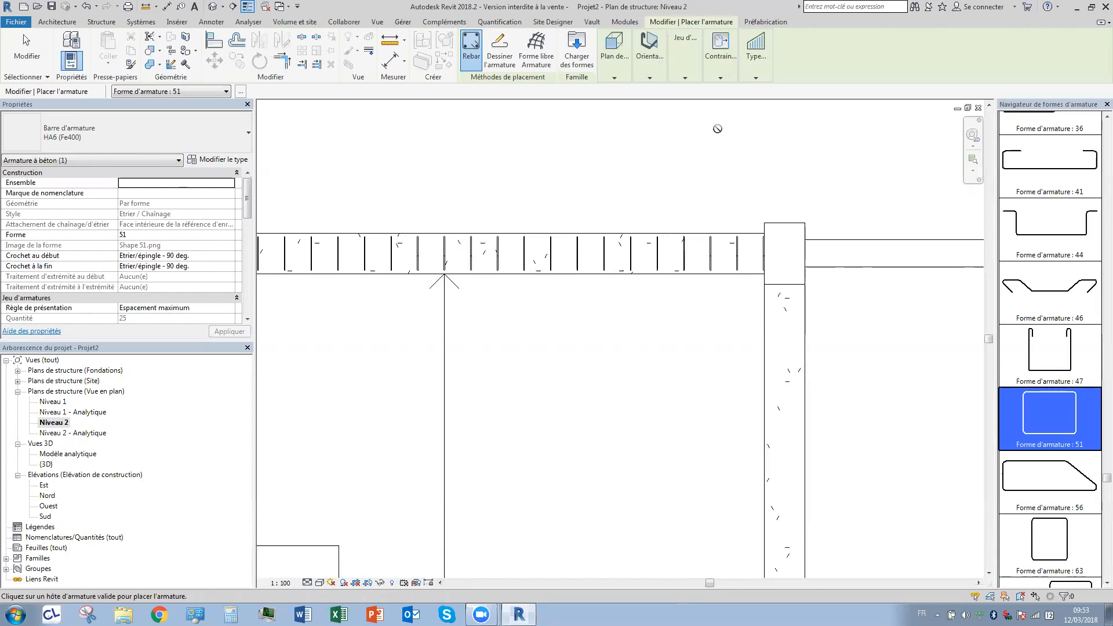
pyautogui.click(22, 46)
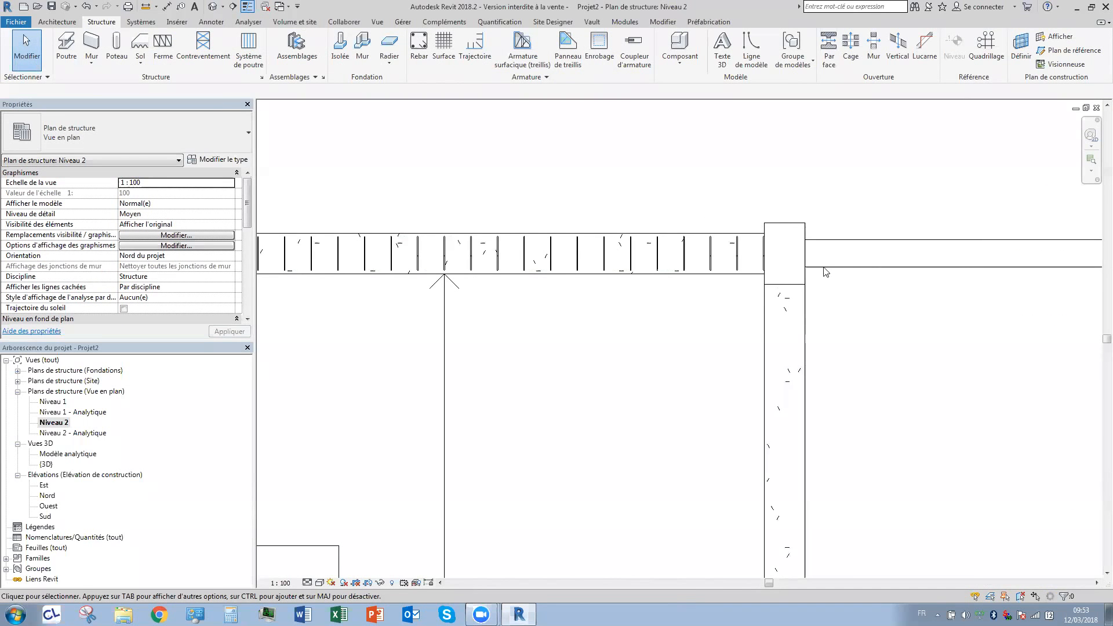
pyautogui.scroll(8, 824, 266)
pyautogui.scroll(-10, 778, 241)
pyautogui.scroll(-8, 775, 260)
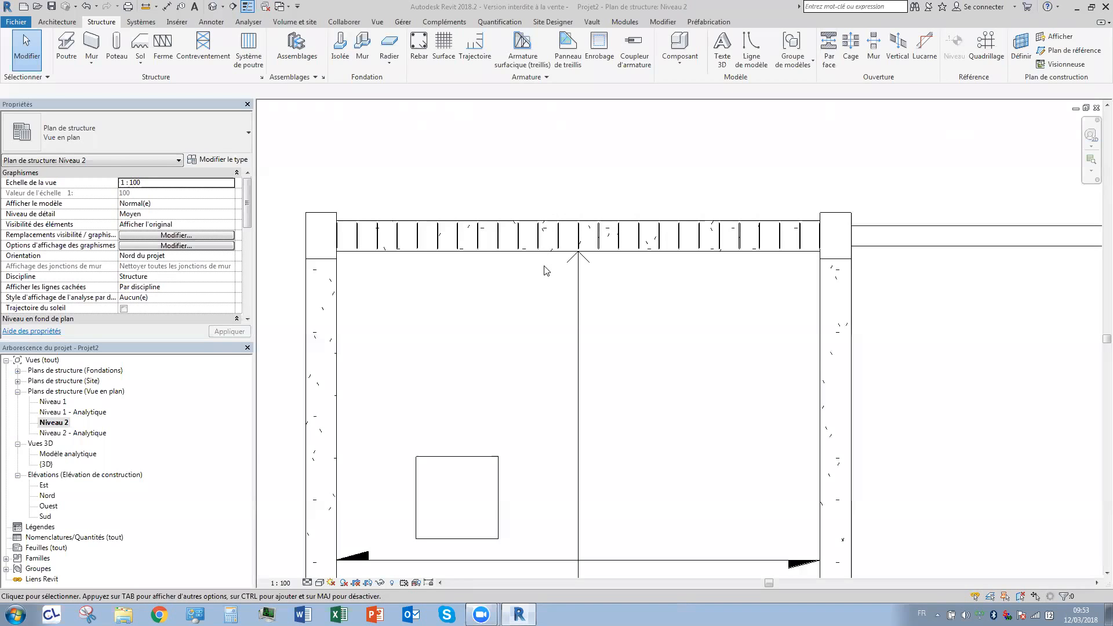
# Open the 3D view, show the stirrups of the reinforced beam up close and choose the Elevé detail level.
pyautogui.click(212, 6)
pyautogui.click(307, 233)
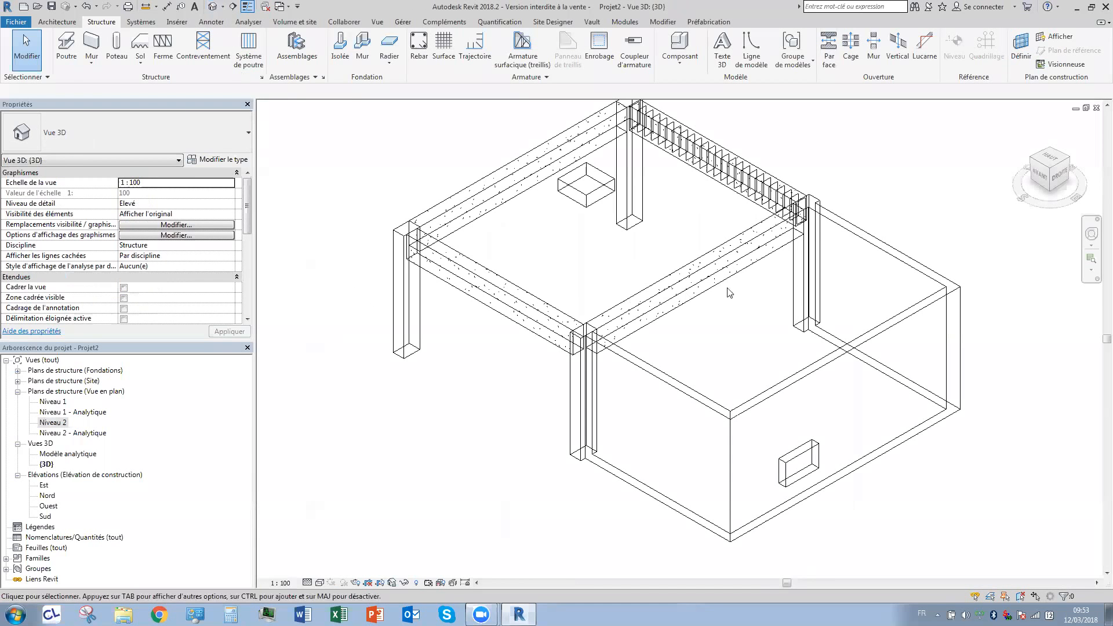
pyautogui.keyDown('shift'); pyautogui.moveTo(832, 276); pyautogui.dragTo(754, 291, button='middle'); pyautogui.keyUp('shift')
pyautogui.keyDown('shift'); pyautogui.moveTo(683, 309); pyautogui.dragTo(781, 301, button='middle'); pyautogui.keyUp('shift')
pyautogui.scroll(5, 910, 264)
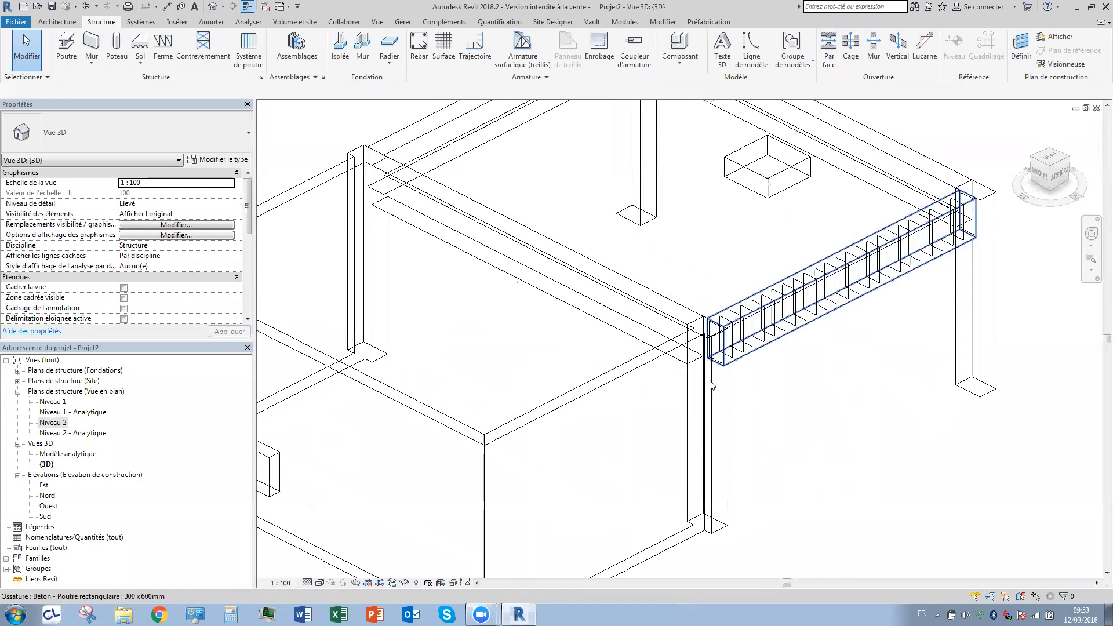
pyautogui.click(307, 582)
pyautogui.click(319, 571)
pyautogui.scroll(5, 725, 402)
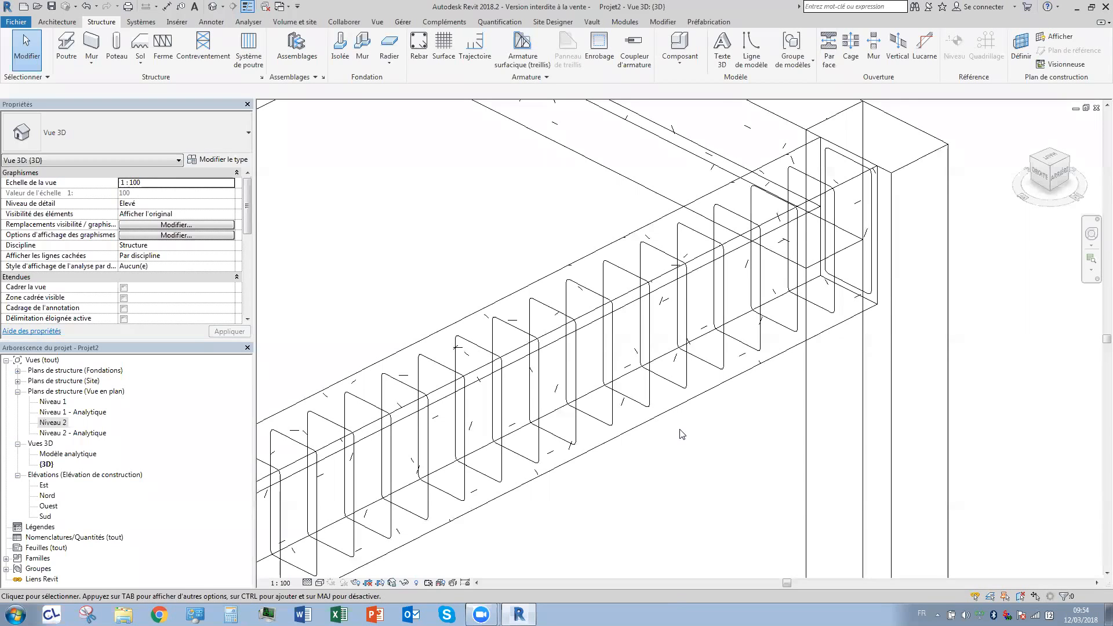
# Try the Ligne cachée and Ombré visual styles on the reinforced beam in the 3D view.
pyautogui.click(319, 583)
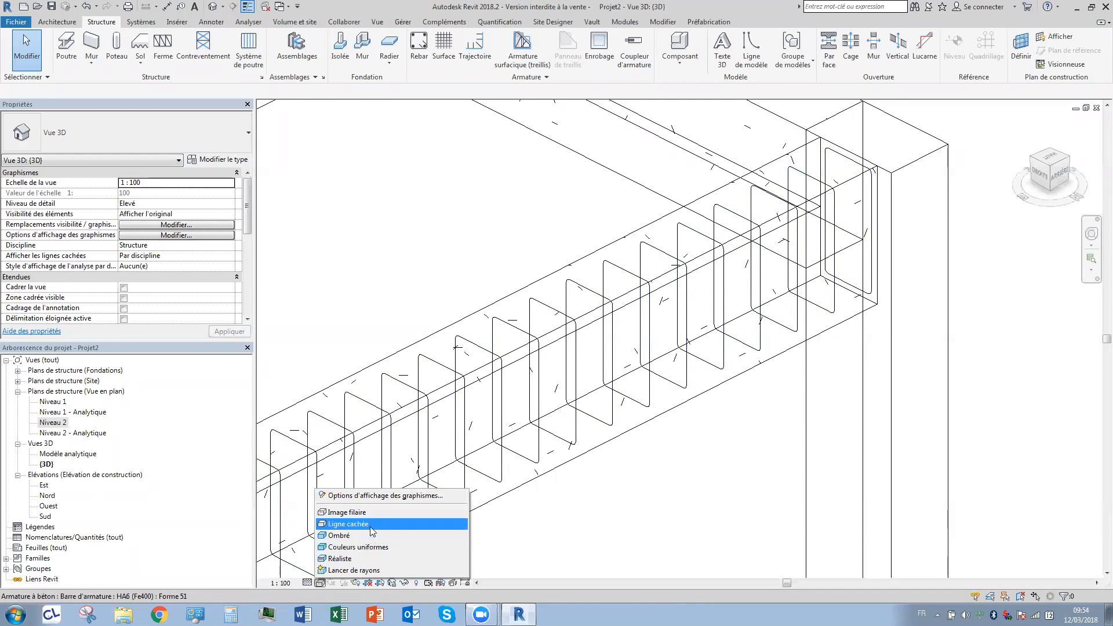
pyautogui.click(372, 528)
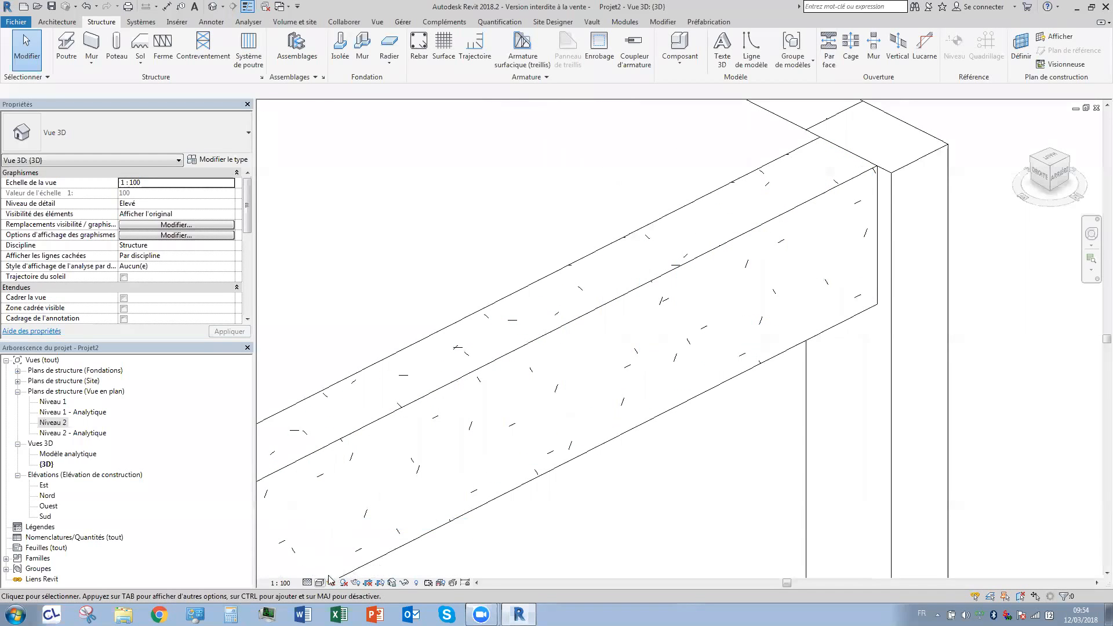
pyautogui.click(319, 582)
pyautogui.click(347, 535)
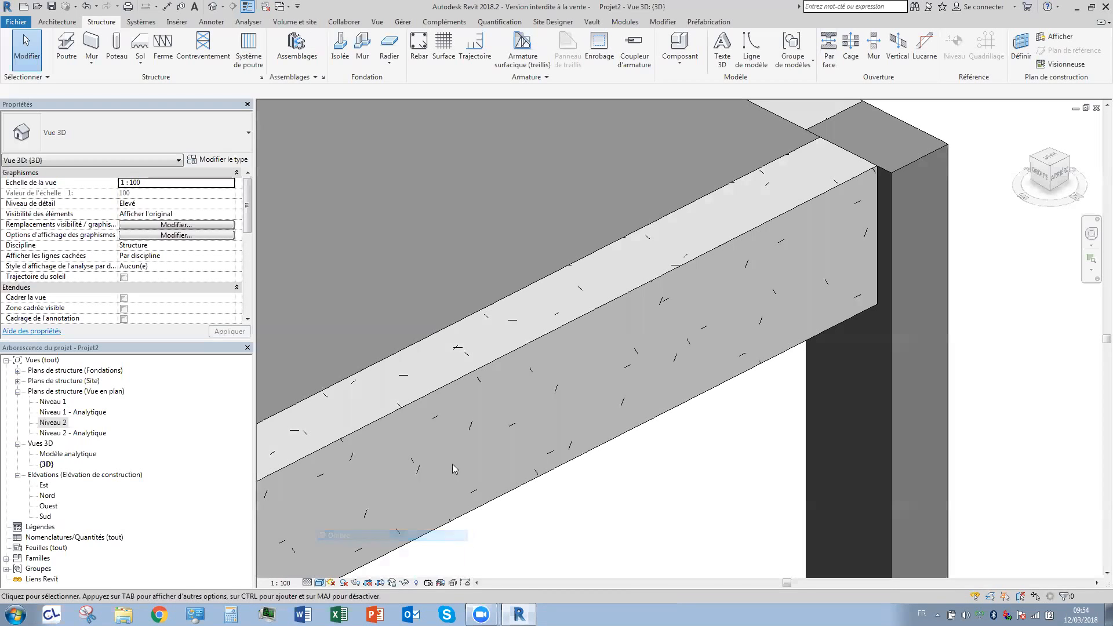
pyautogui.moveTo(679, 432); pyautogui.dragTo(780, 315, button='middle')
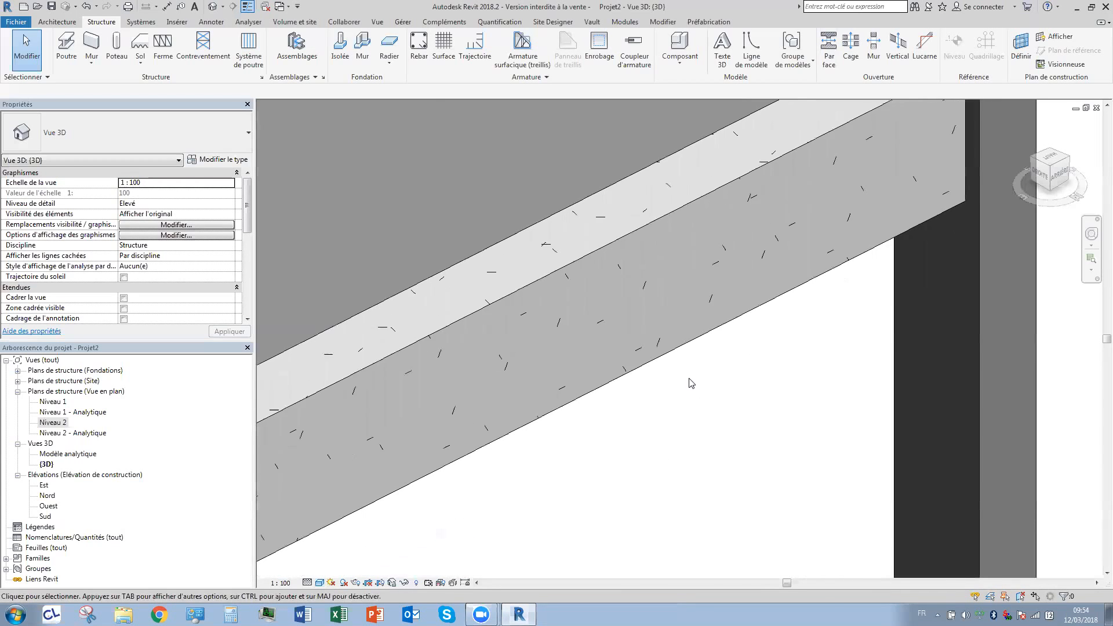
pyautogui.scroll(-4, 691, 383)
# Compare the Ligne cachée and Image filaire visual styles in the 3D view and leave it on Ligne cachée.
pyautogui.click(319, 583)
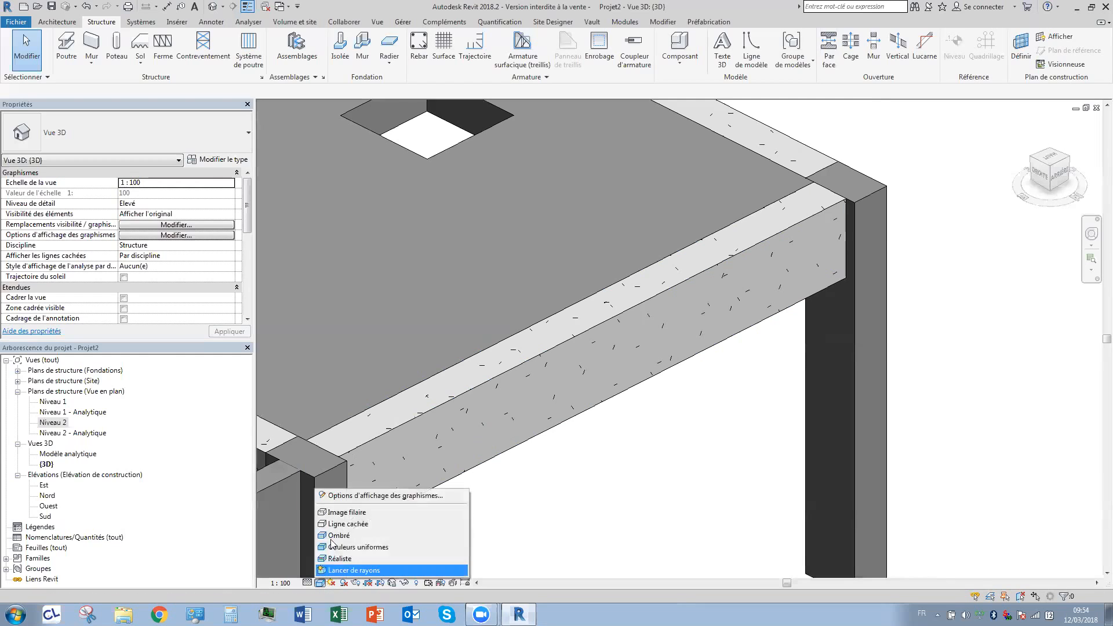
pyautogui.click(342, 524)
pyautogui.click(319, 583)
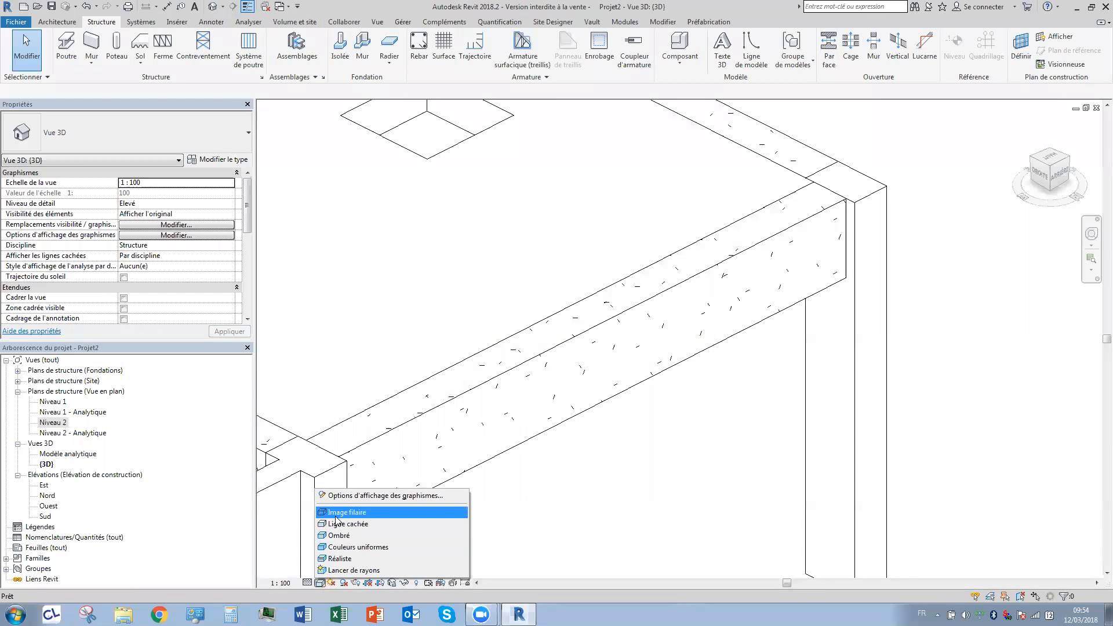
pyautogui.click(336, 513)
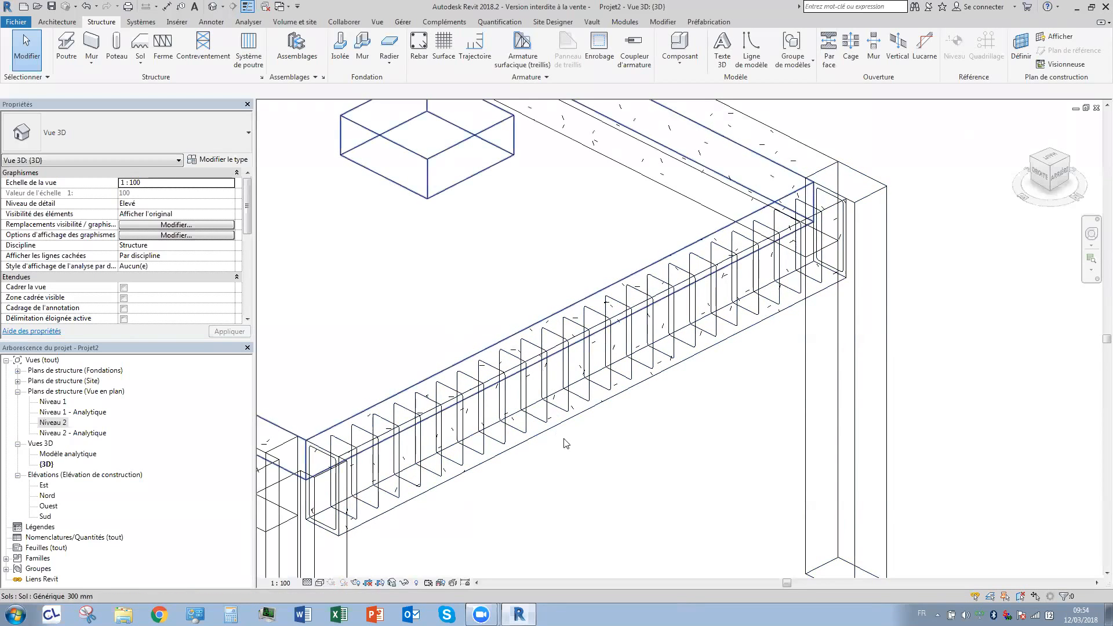
pyautogui.click(319, 582)
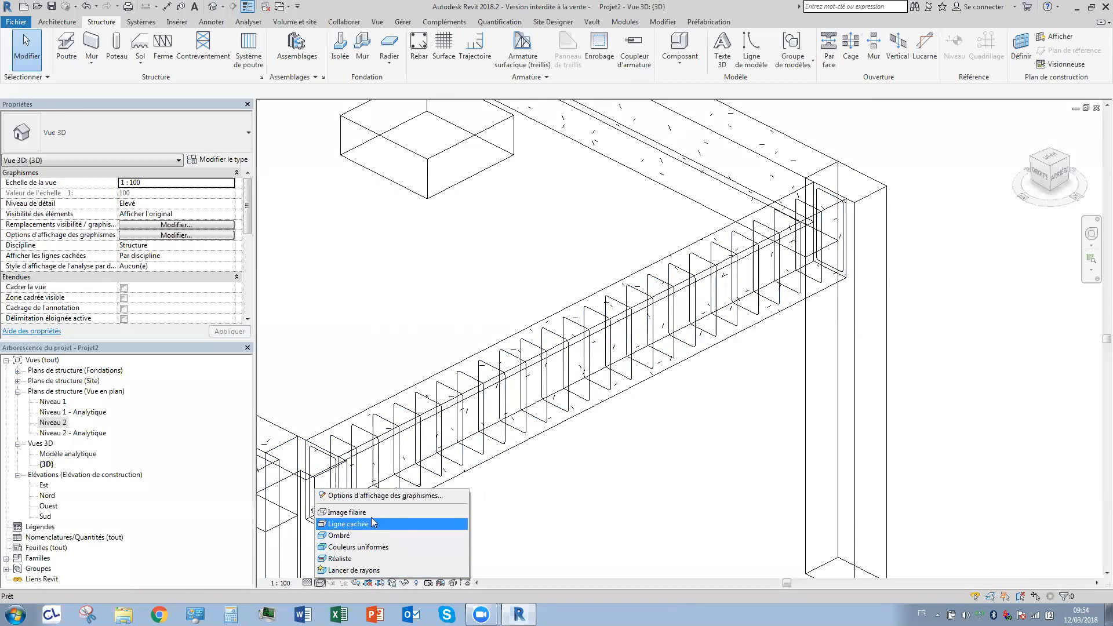
pyautogui.click(354, 523)
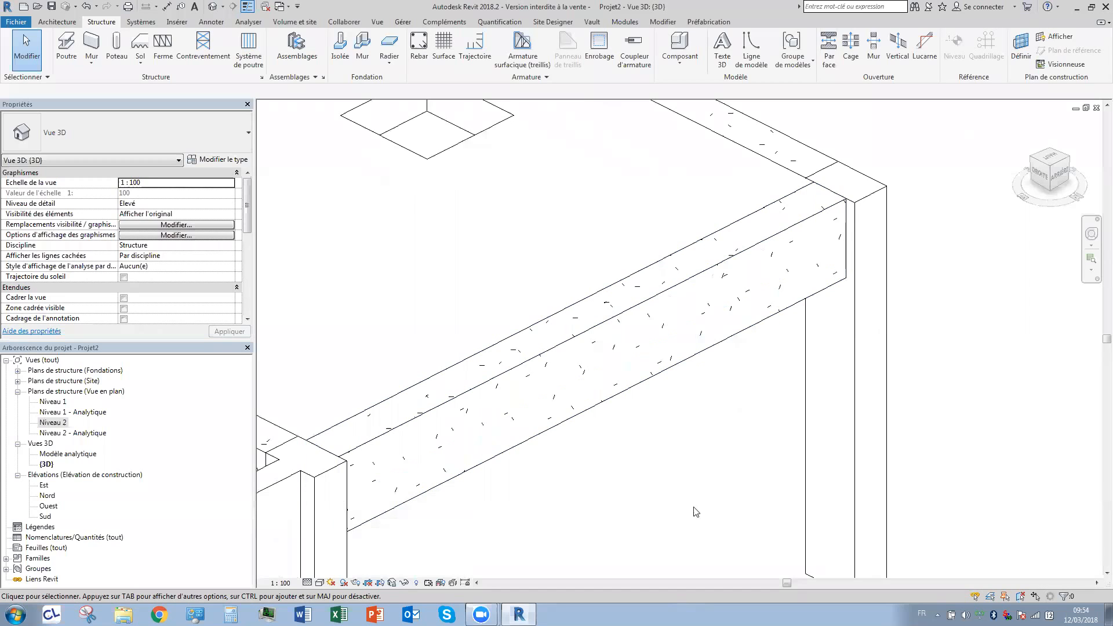
# Select the reinforced beam area and filter the selection to keep only the Armature à béton category.
pyautogui.moveTo(476, 218)
pyautogui.mouseDown()
pyautogui.moveTo(454, 203)
pyautogui.moveTo(464, 200)
pyautogui.mouseUp()
pyautogui.click(501, 50)
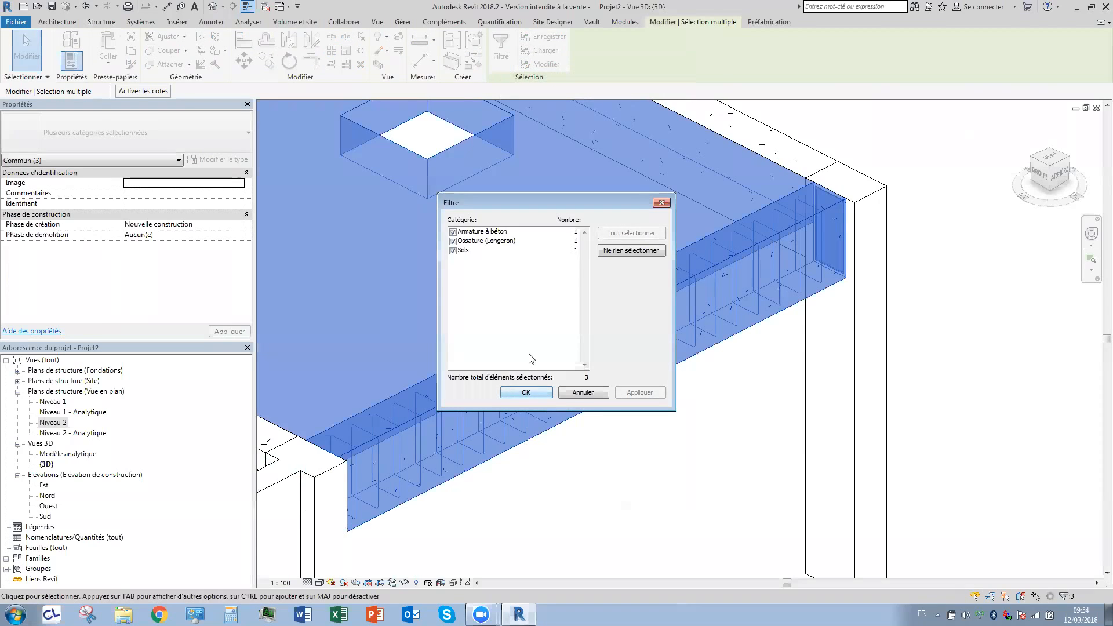
pyautogui.click(619, 252)
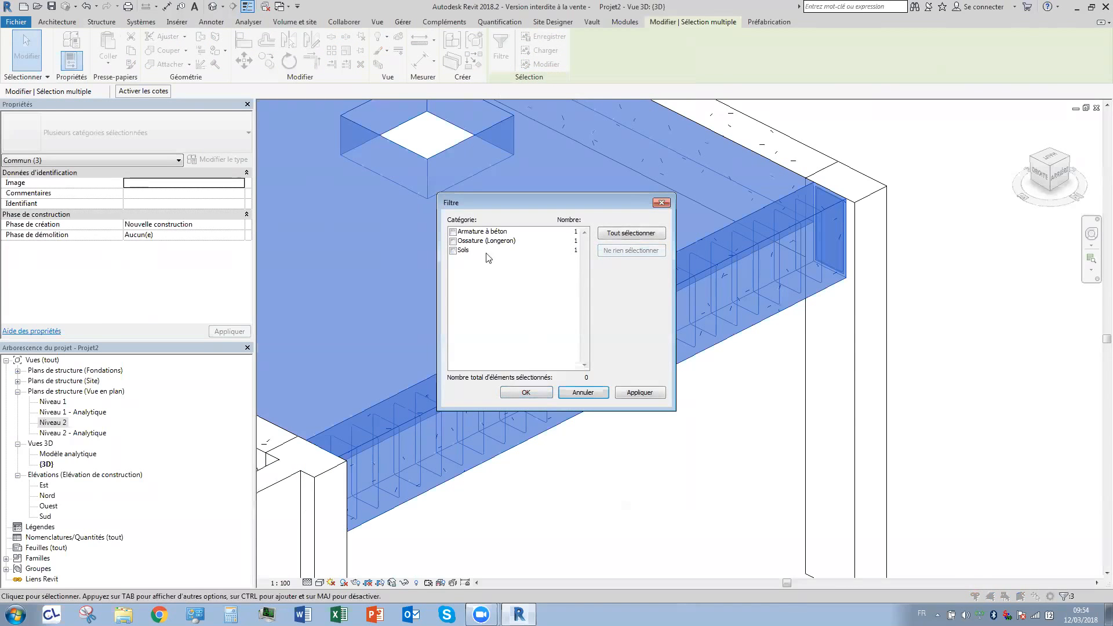
pyautogui.click(453, 232)
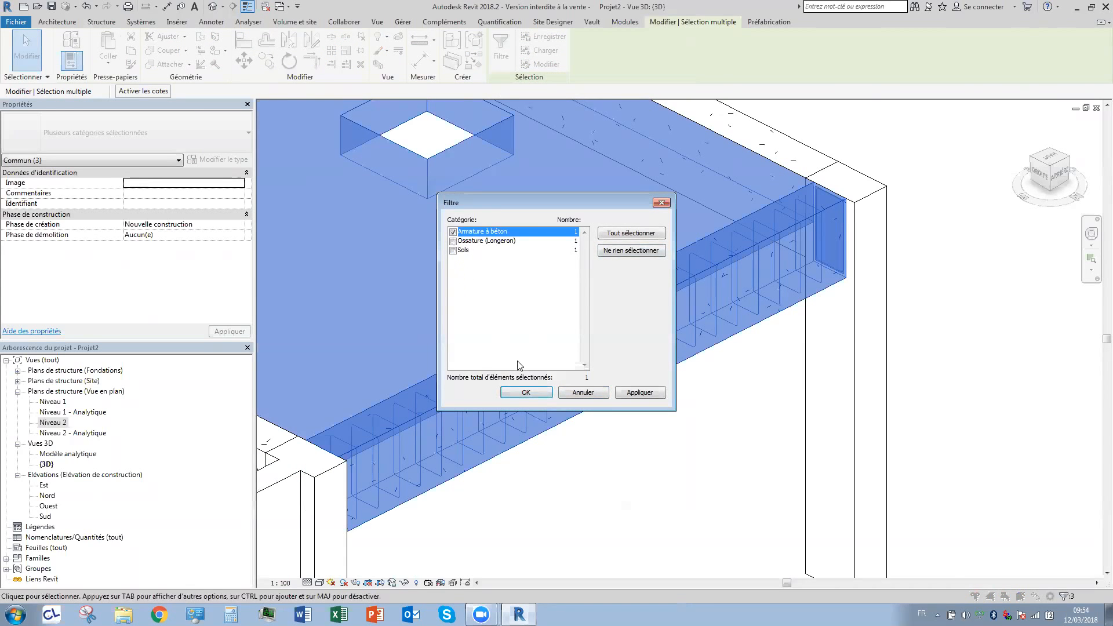
pyautogui.click(537, 395)
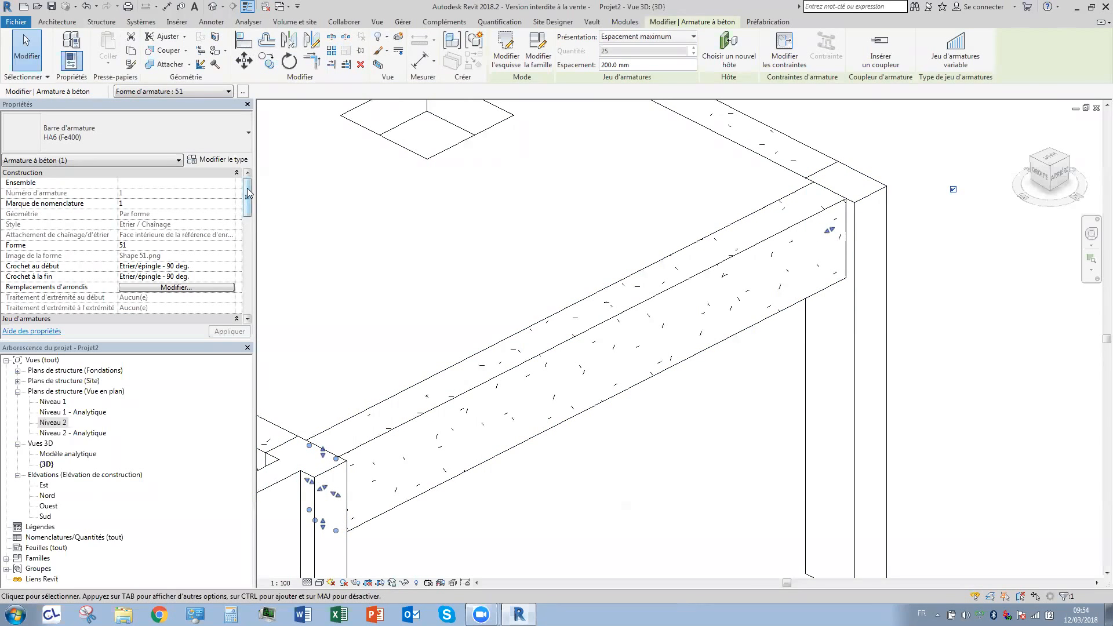
# Set the stirrup set's view visibility states to display unobscured and as solid in the {3D} view.
pyautogui.moveTo(247, 192); pyautogui.dragTo(247, 222)
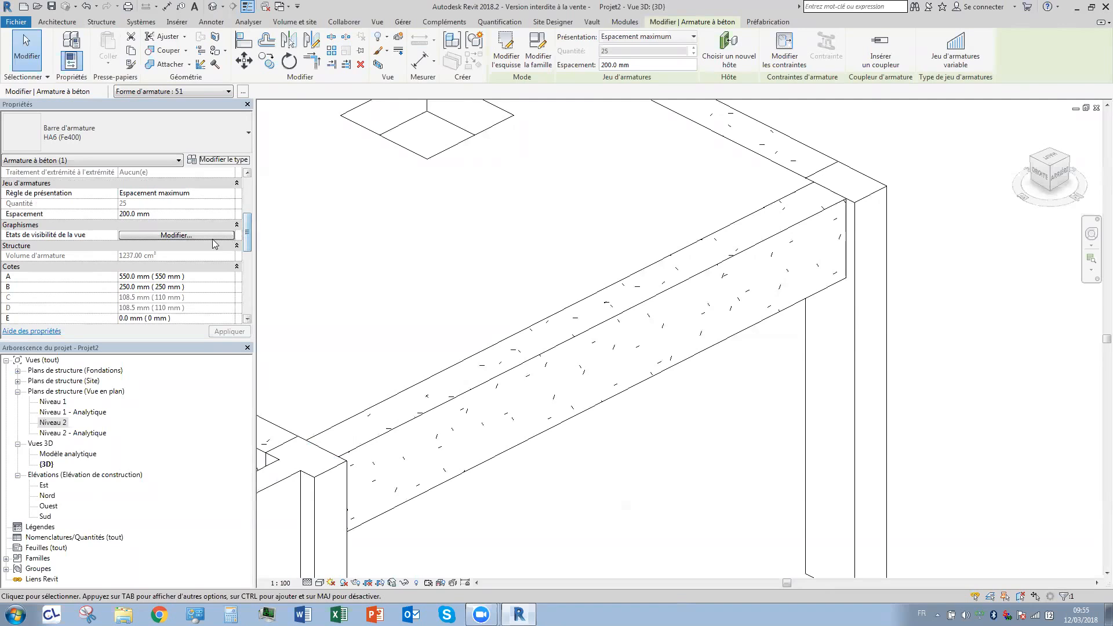
pyautogui.click(171, 236)
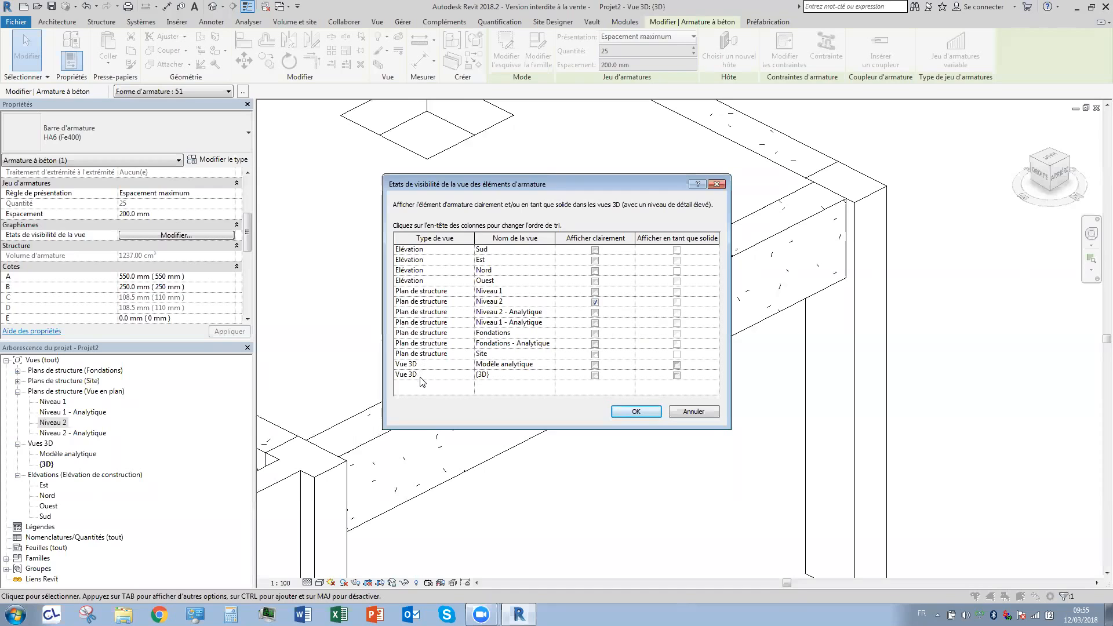
pyautogui.click(595, 376)
pyautogui.click(676, 375)
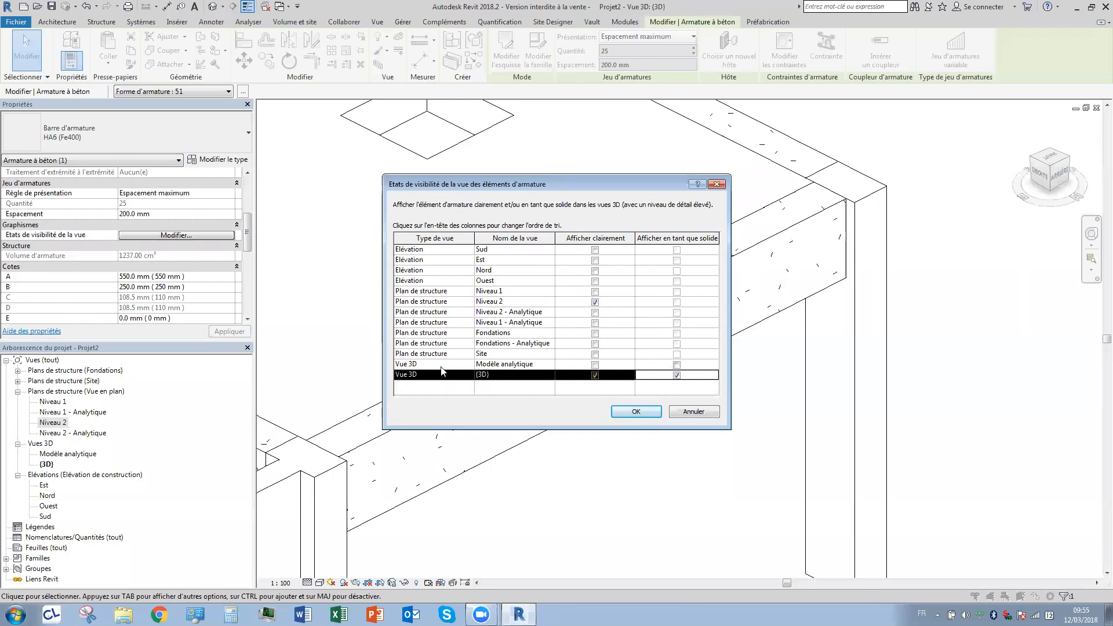
pyautogui.click(678, 261)
pyautogui.click(675, 291)
pyautogui.click(676, 312)
pyautogui.click(678, 261)
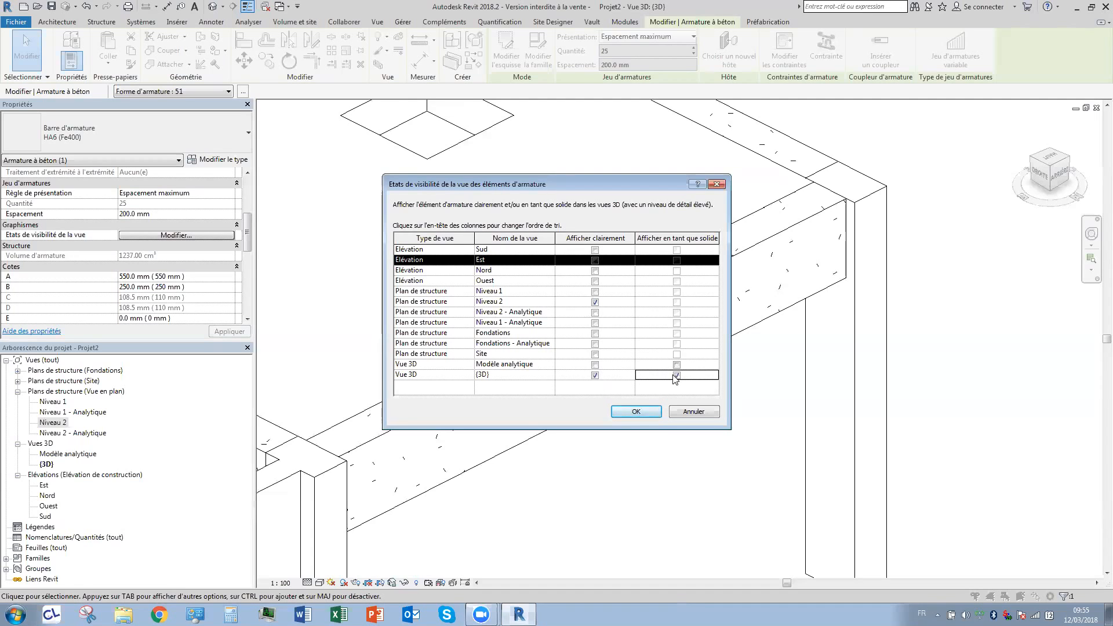
pyautogui.click(634, 411)
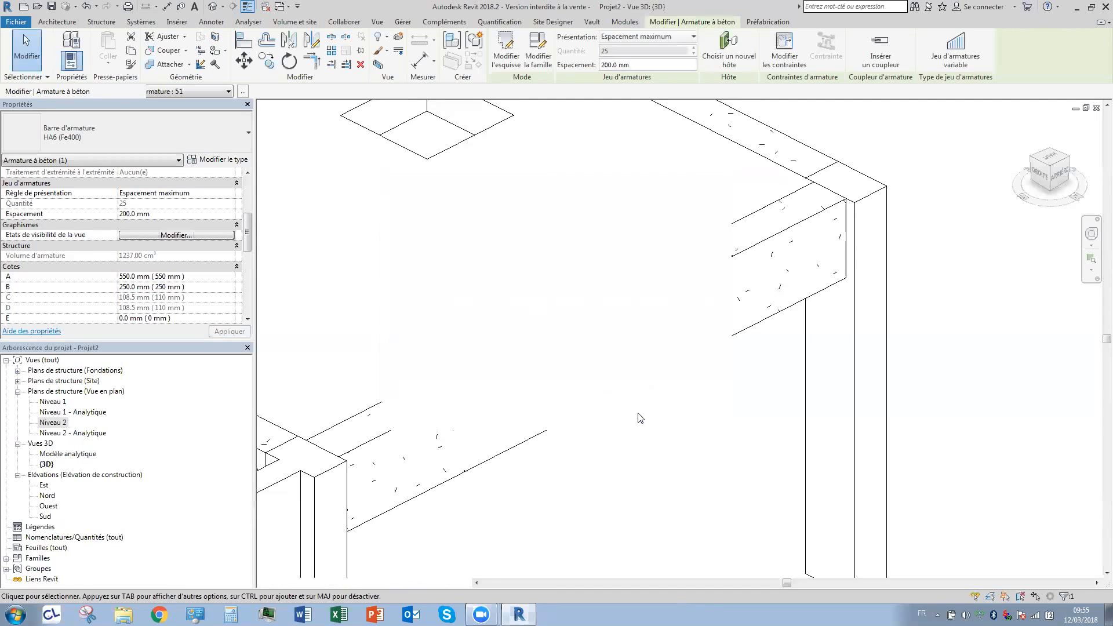
pyautogui.click(686, 491)
# Apply the Ombré visual style to the 3D view and show the beam's stirrups up close.
pyautogui.scroll(3, 790, 402)
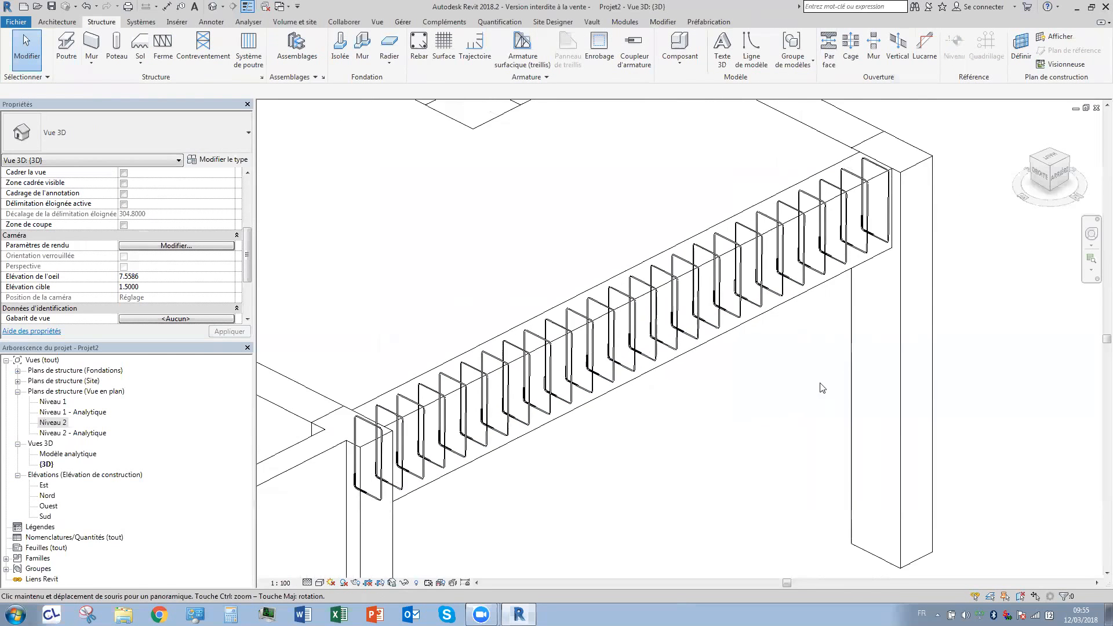
pyautogui.scroll(4, 512, 436)
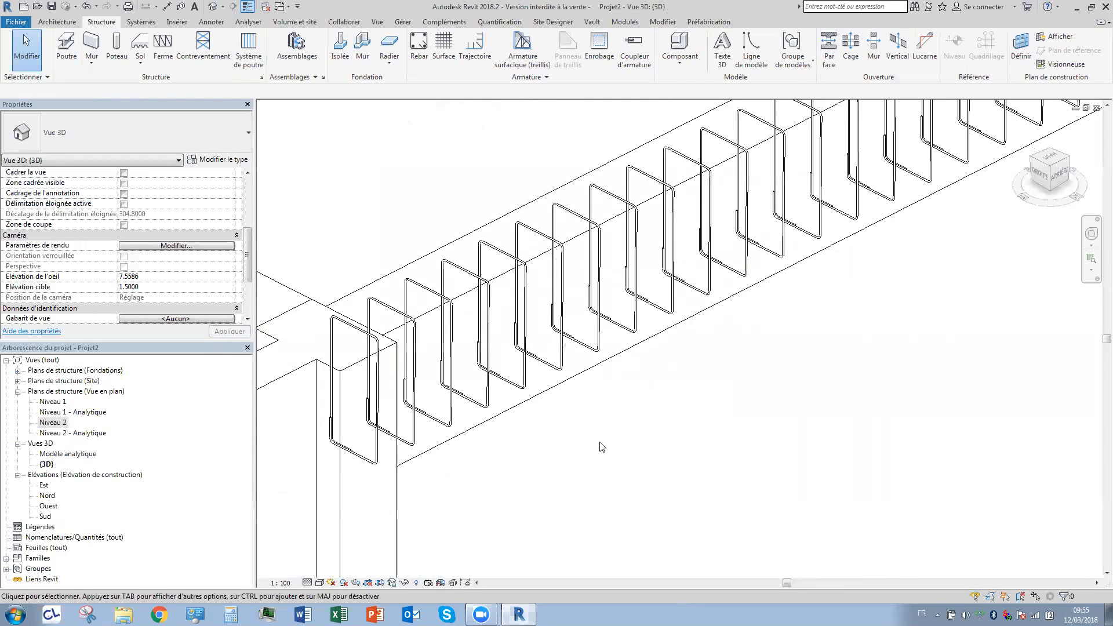
pyautogui.scroll(-3, 782, 387)
pyautogui.click(320, 582)
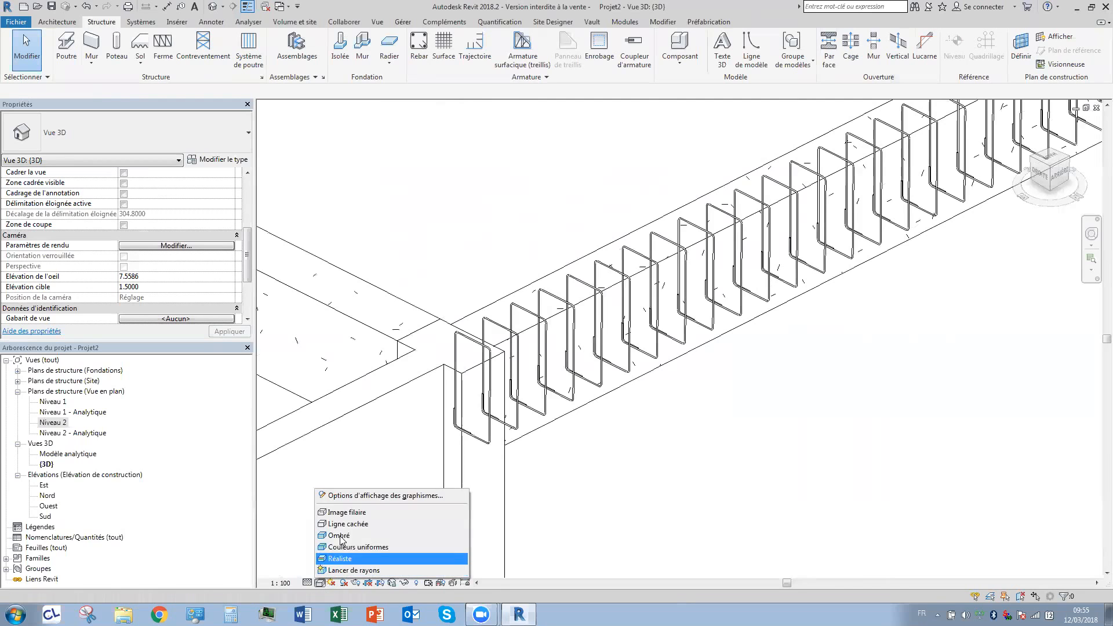
pyautogui.click(340, 536)
pyautogui.moveTo(674, 413)
pyautogui.mouseDown(button='middle')
pyautogui.moveTo(524, 476)
pyautogui.moveTo(561, 455)
pyautogui.mouseUp(button='middle')
pyautogui.scroll(-4, 966, 149)
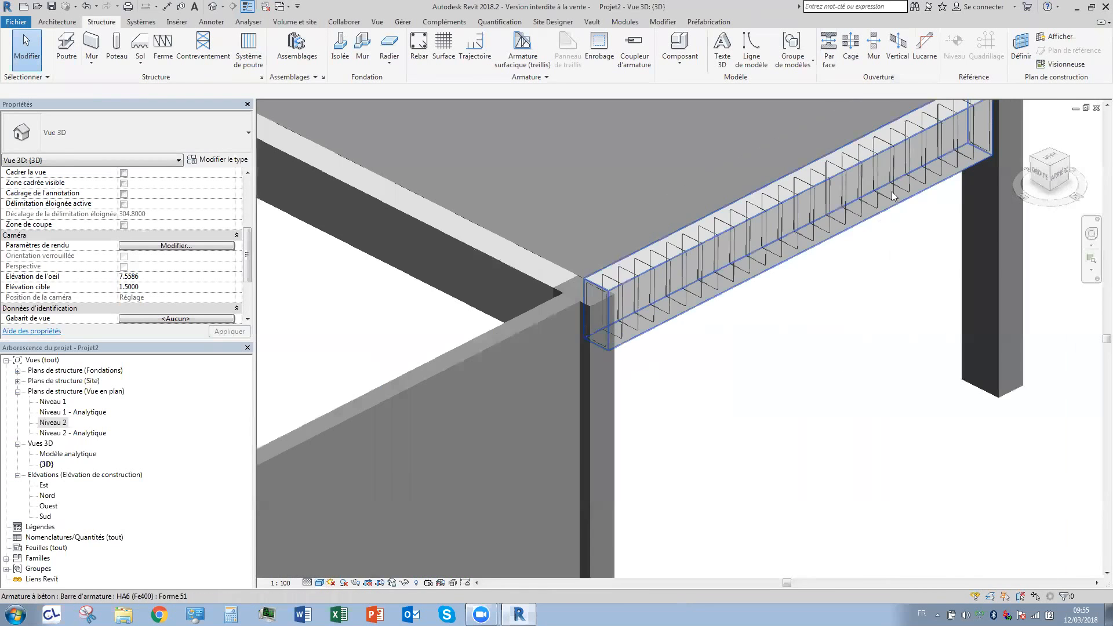
pyautogui.scroll(4, 869, 247)
pyautogui.scroll(4, 842, 309)
pyautogui.moveTo(842, 310); pyautogui.dragTo(878, 342, button='middle')
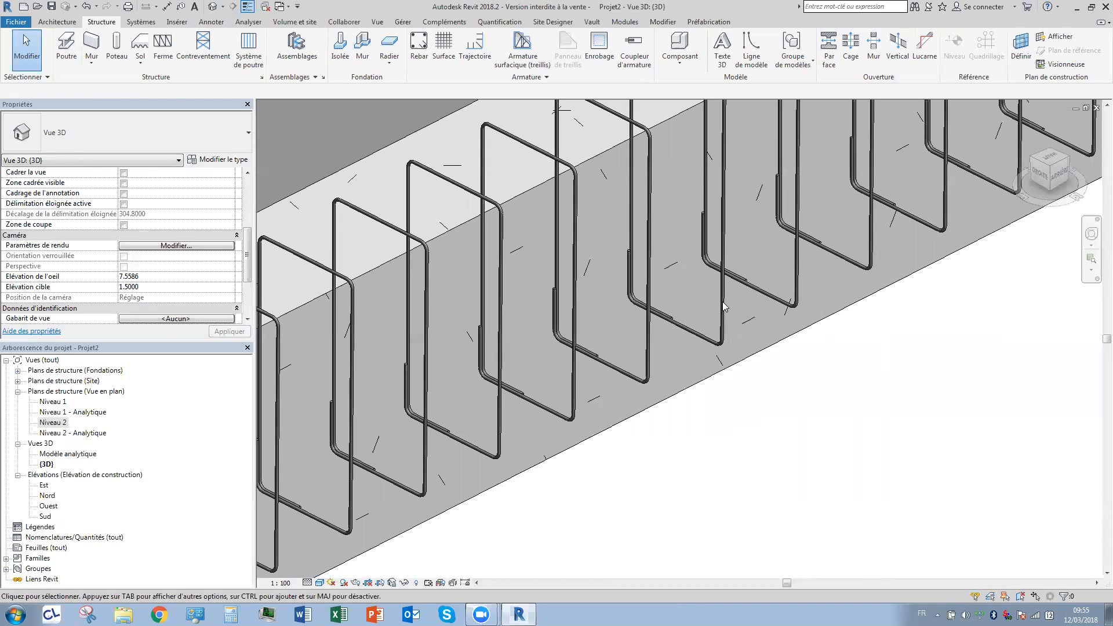
# Set both the start and end hooks of the stirrup set to Etrier/épingle - 135 deg.
pyautogui.click(633, 336)
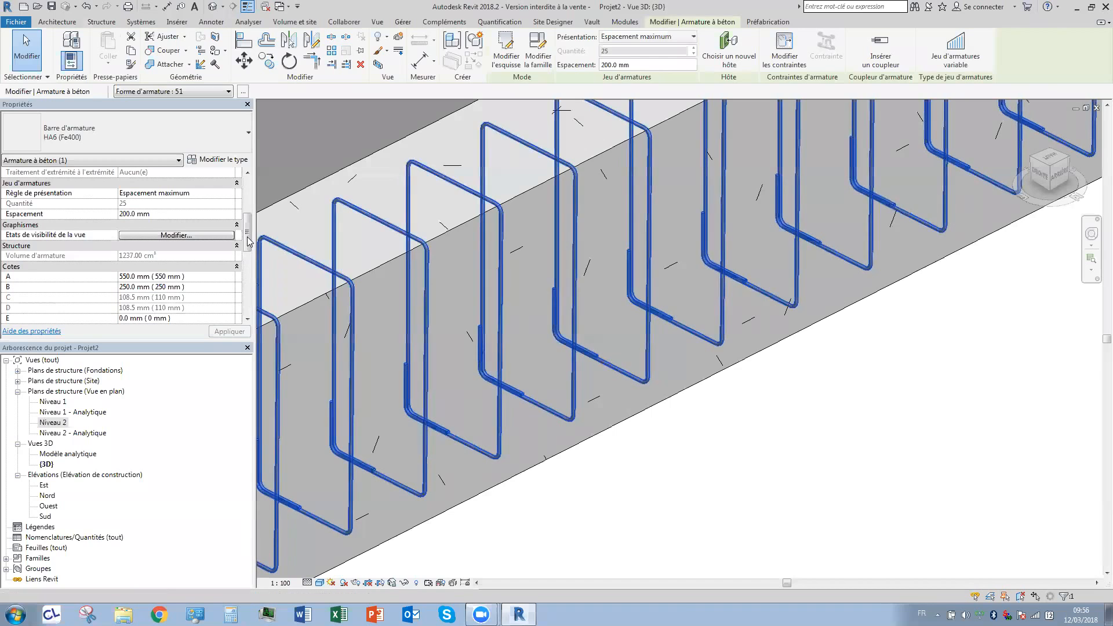
pyautogui.moveTo(248, 238); pyautogui.dragTo(253, 204)
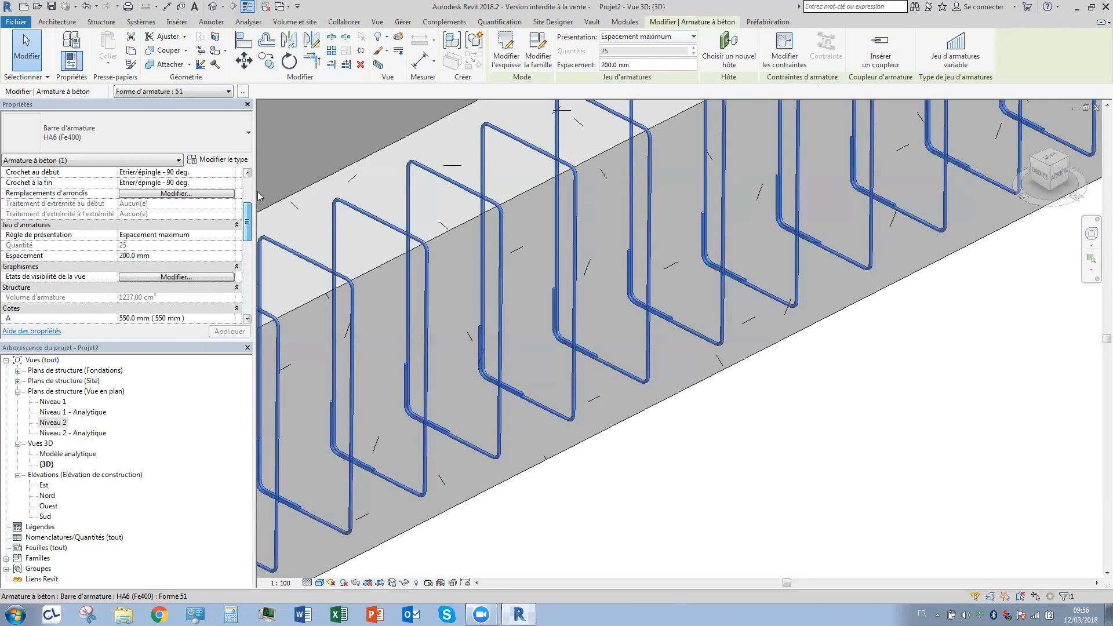
pyautogui.scroll(3, 38, 259)
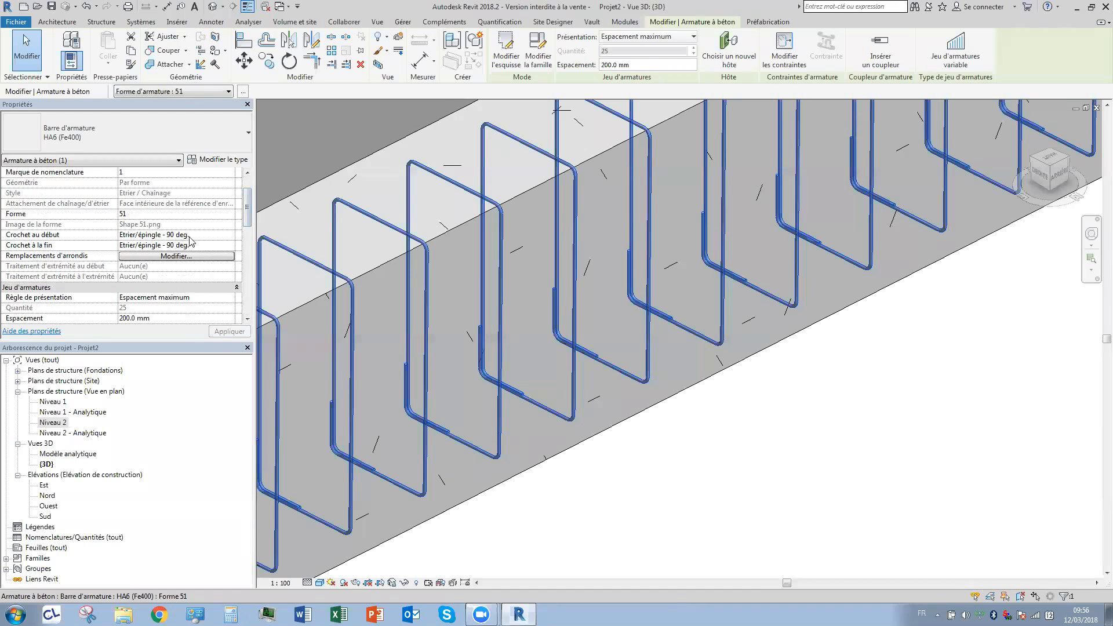
pyautogui.click(231, 235)
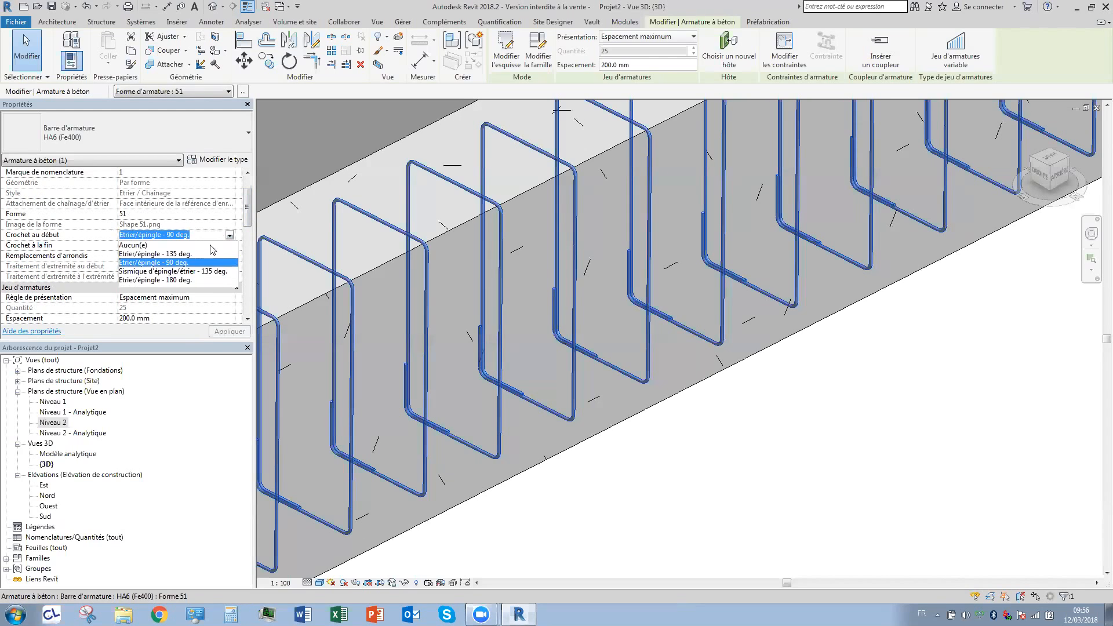
pyautogui.click(186, 260)
pyautogui.click(223, 246)
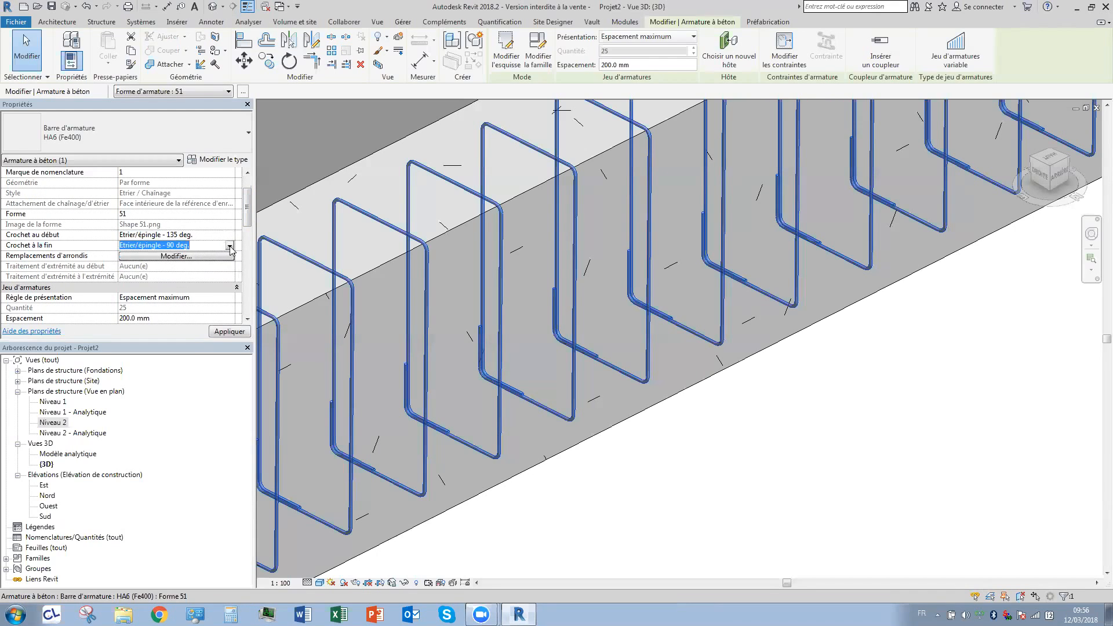
pyautogui.click(230, 245)
pyautogui.click(194, 274)
pyautogui.click(221, 330)
pyautogui.click(223, 333)
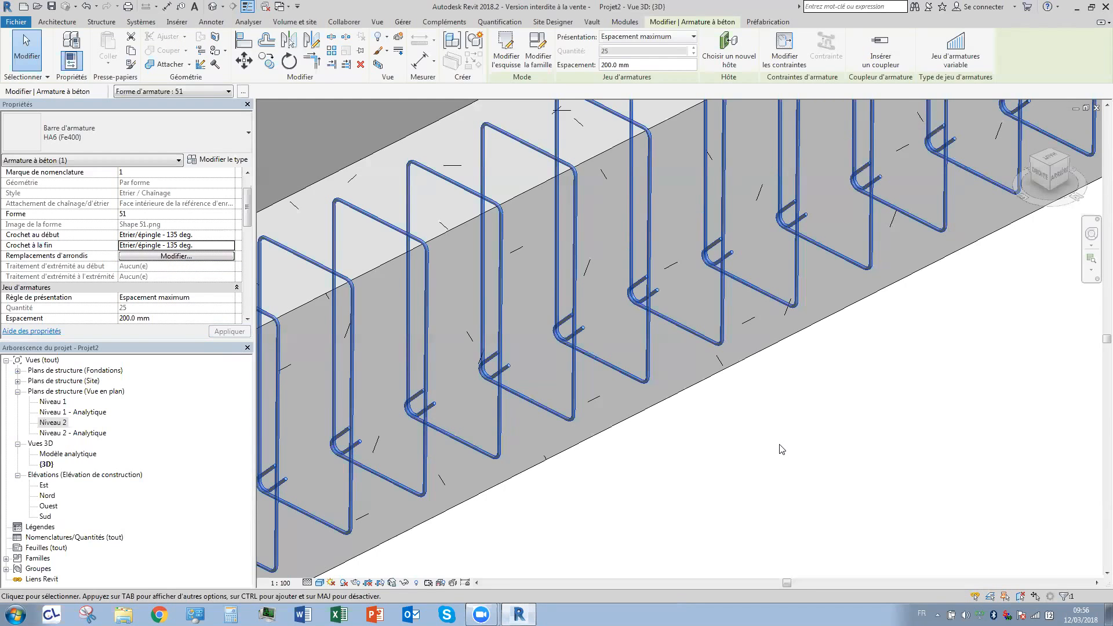
pyautogui.click(915, 277)
# Try maximum spacings of 300 mm and 150 mm on the beam's stirrup set.
pyautogui.moveTo(800, 337); pyautogui.dragTo(714, 309, button='middle')
pyautogui.scroll(-4, 718, 315)
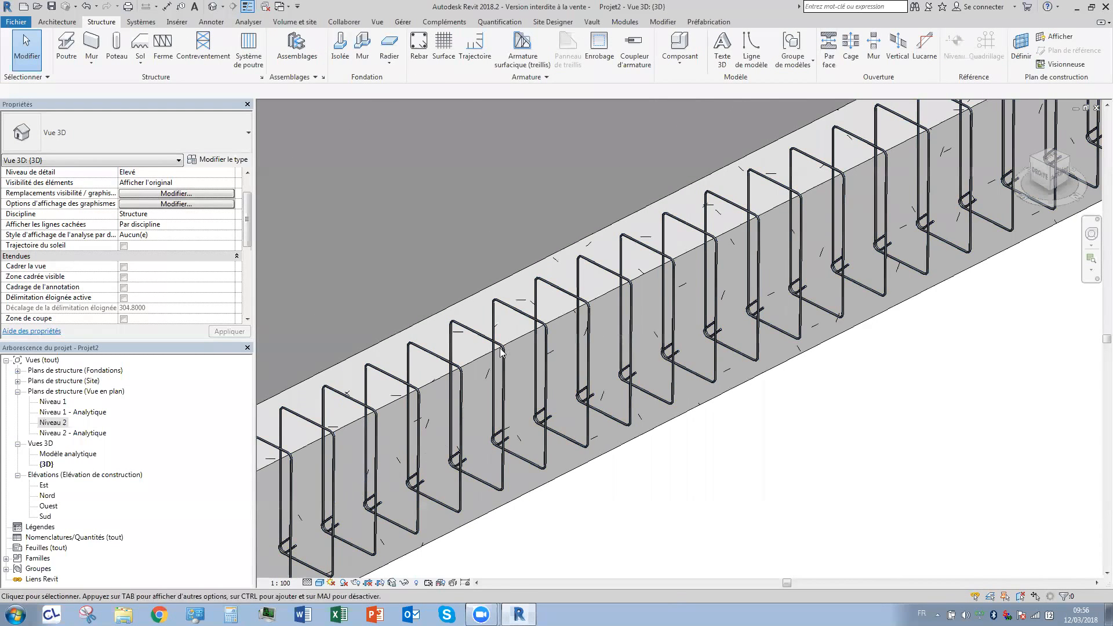
pyautogui.scroll(3, 488, 350)
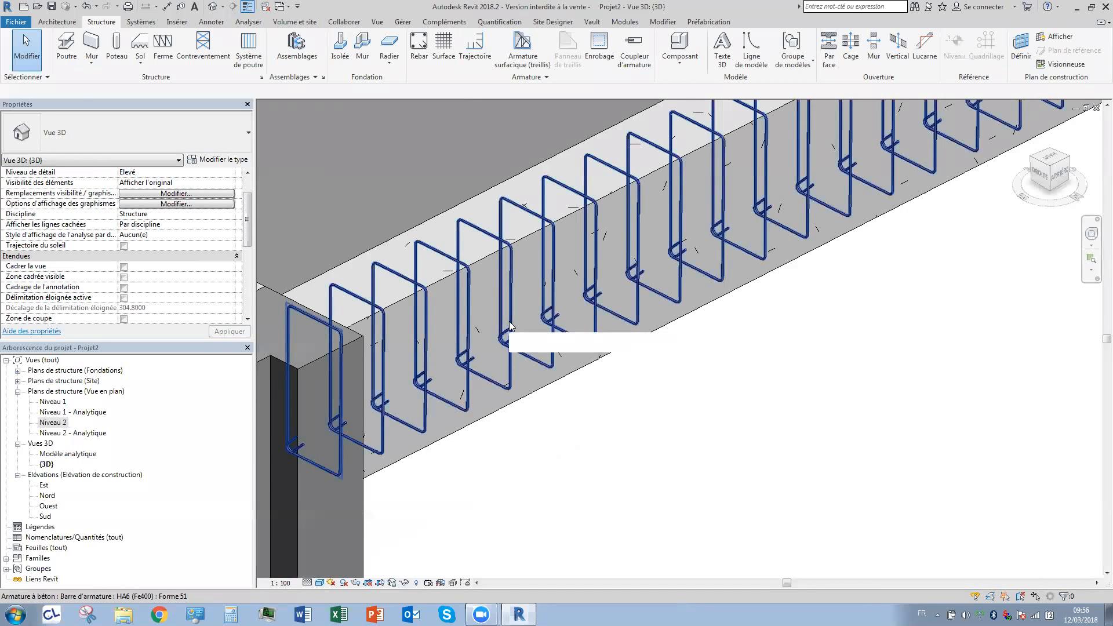
pyautogui.click(510, 318)
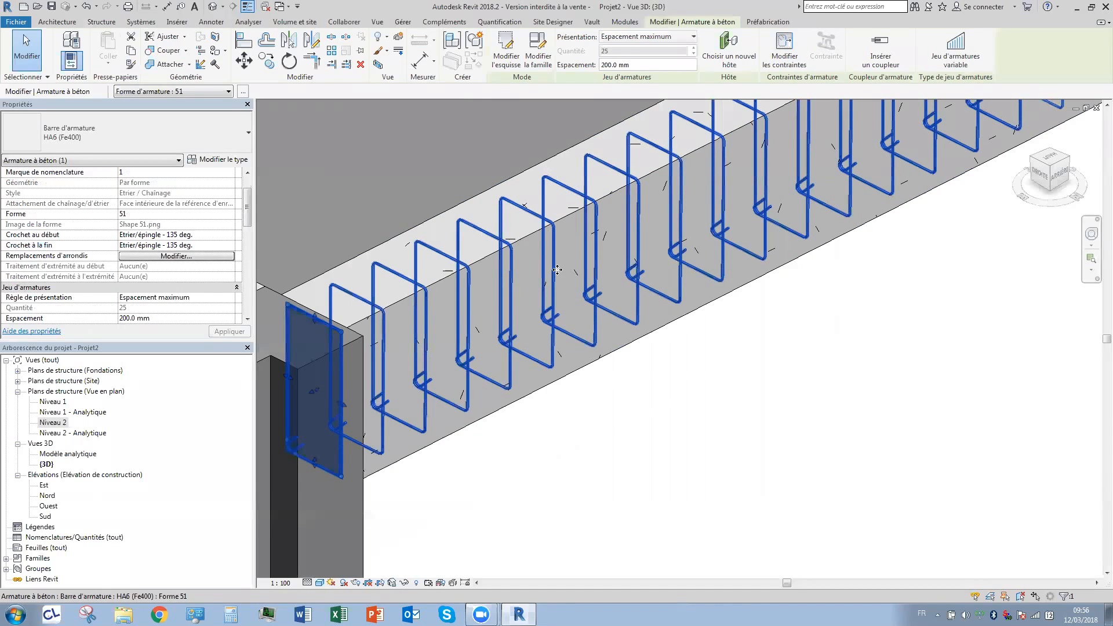
pyautogui.click(642, 65)
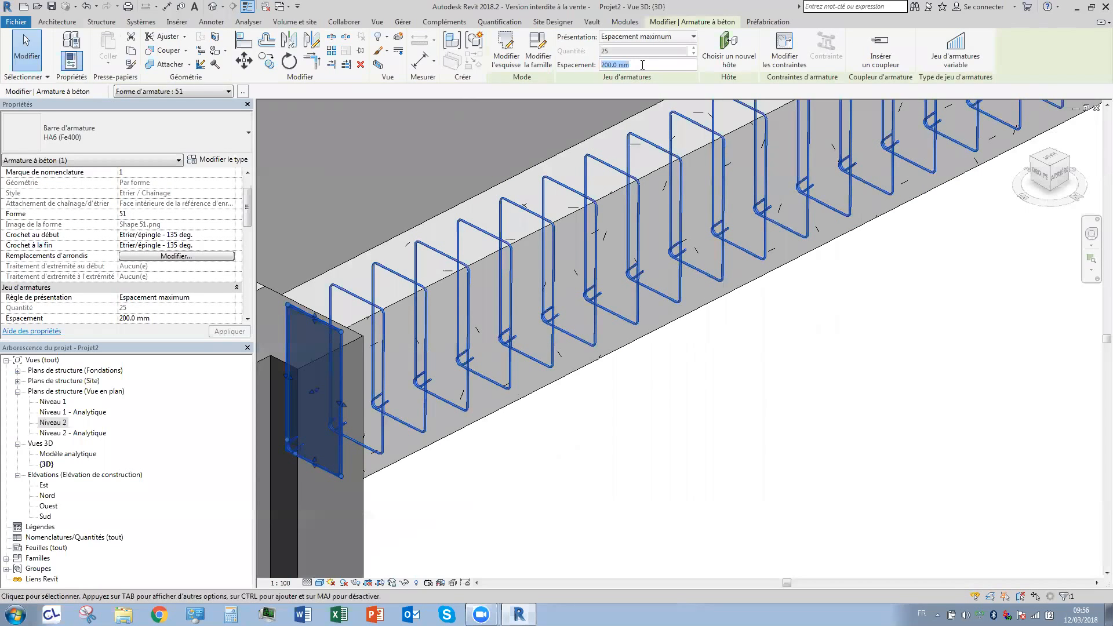
pyautogui.write('300')
pyautogui.press('Return')
pyautogui.write('150')
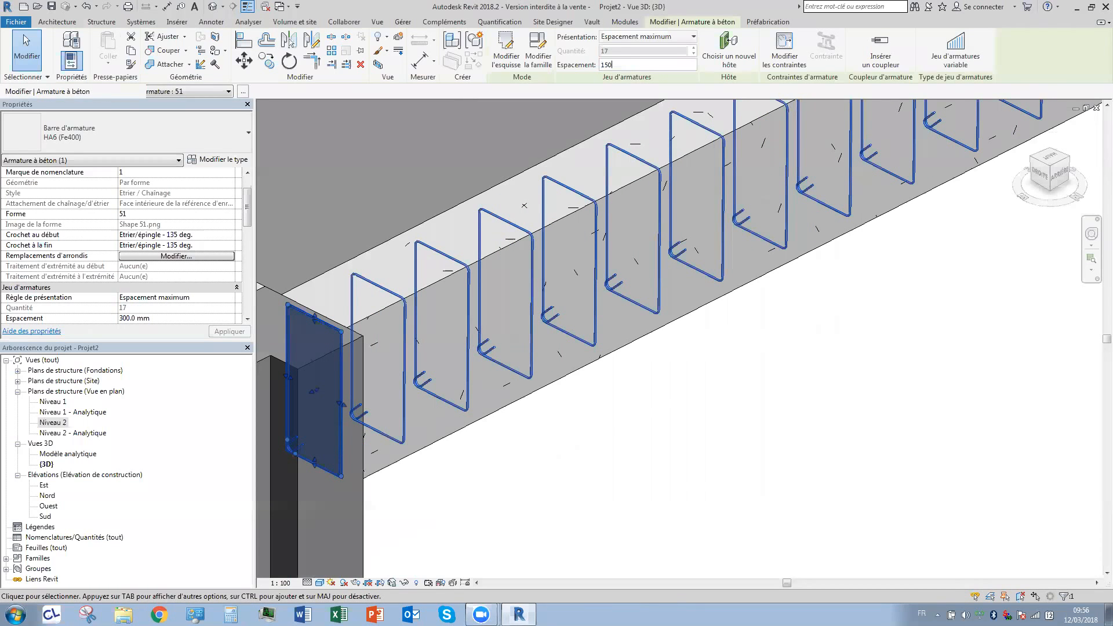
pyautogui.press('Return')
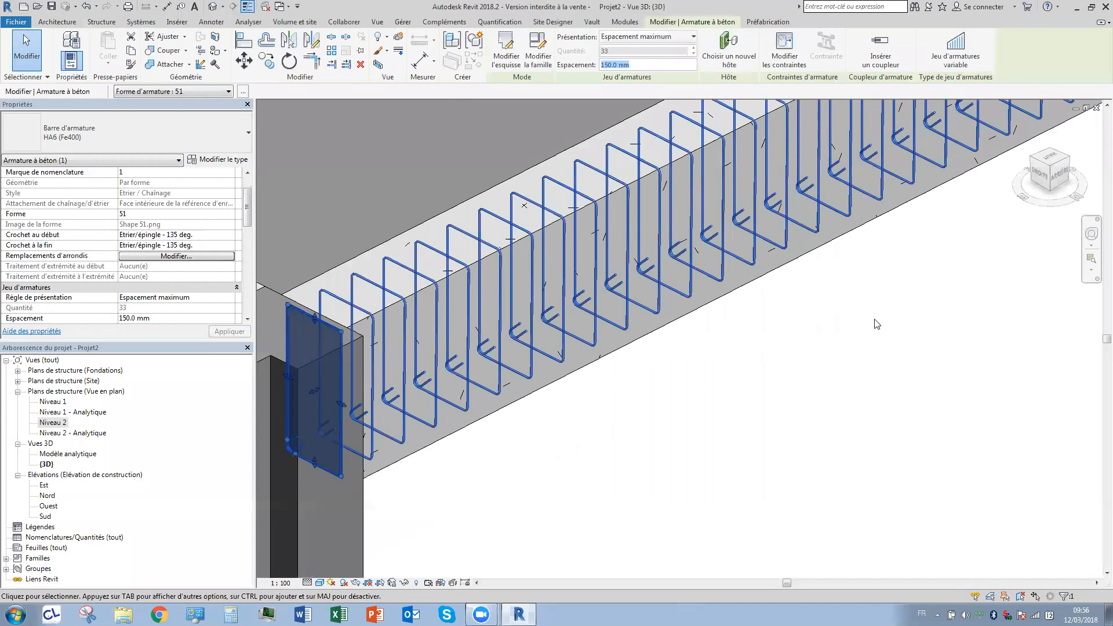
# Set the maximum spacing of the stirrups to 100 mm along the whole beam.
pyautogui.scroll(-3, 745, 423)
pyautogui.moveTo(628, 400); pyautogui.dragTo(424, 452, button='middle')
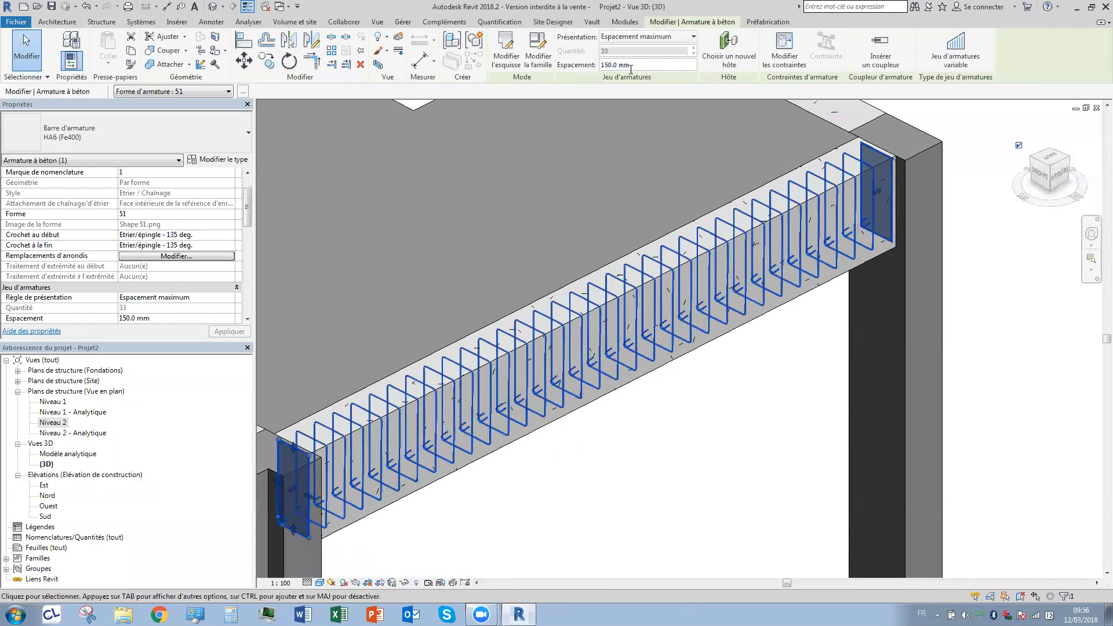
pyautogui.write('100')
pyautogui.press('Return')
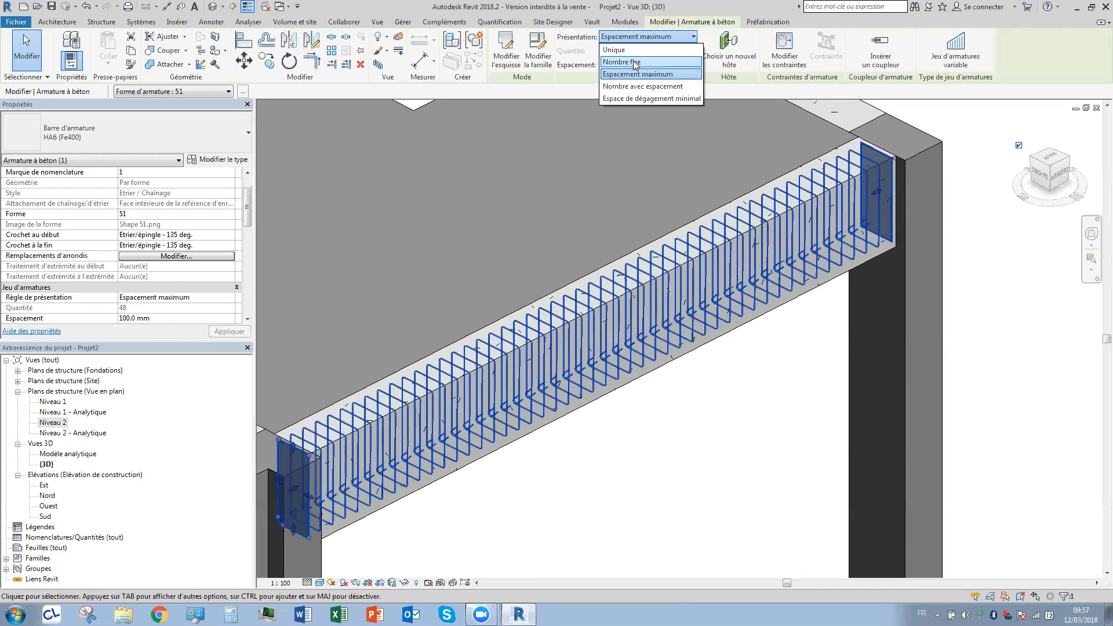
# Change the stirrup layout rule to Nombre fixe, try a quantity of 35 and set it to 45.
pyautogui.click(634, 62)
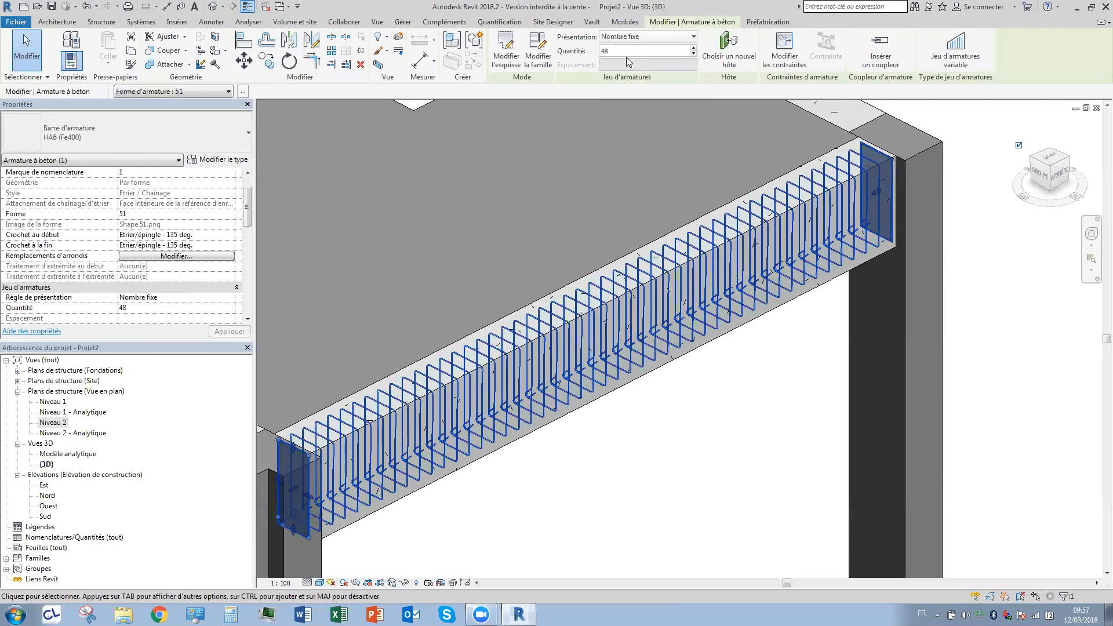
pyautogui.doubleClick(619, 51)
pyautogui.write('35')
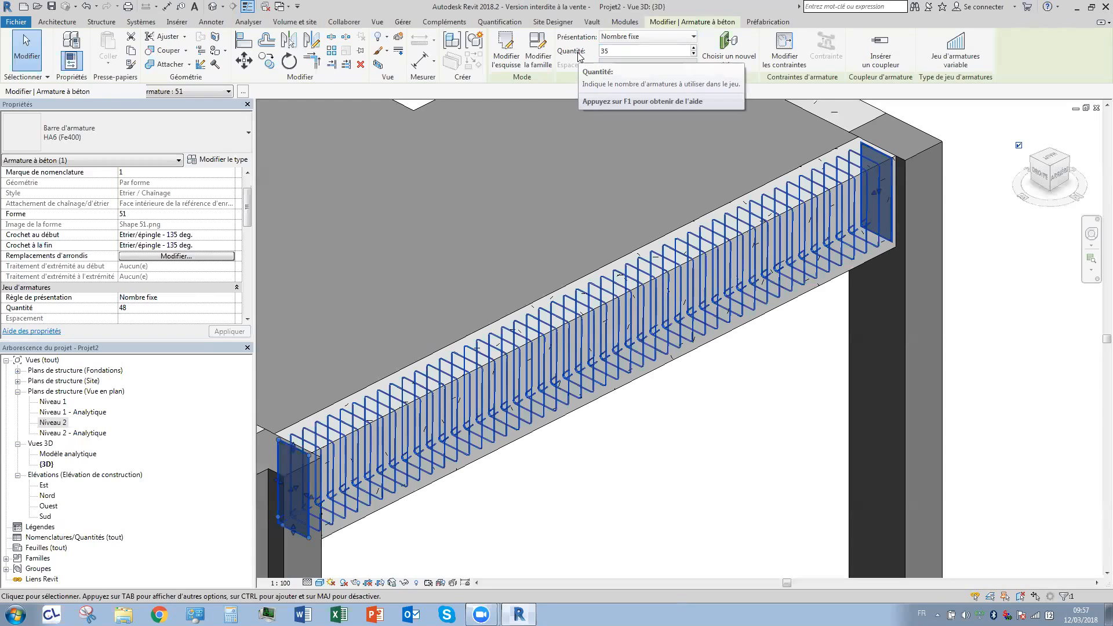
pyautogui.press('Return')
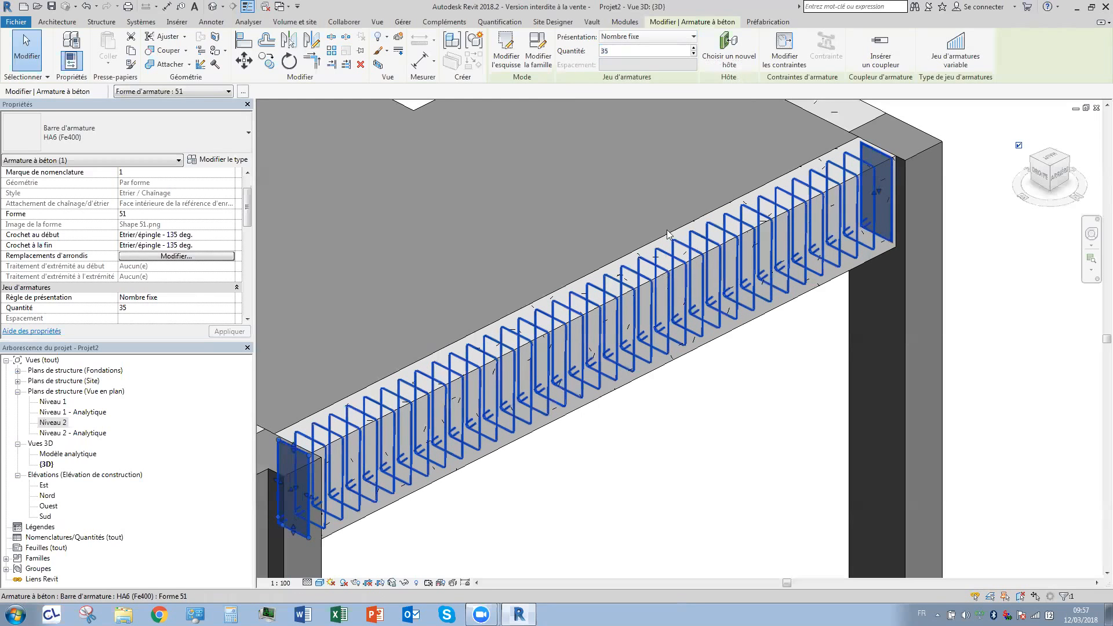
pyautogui.click(647, 51)
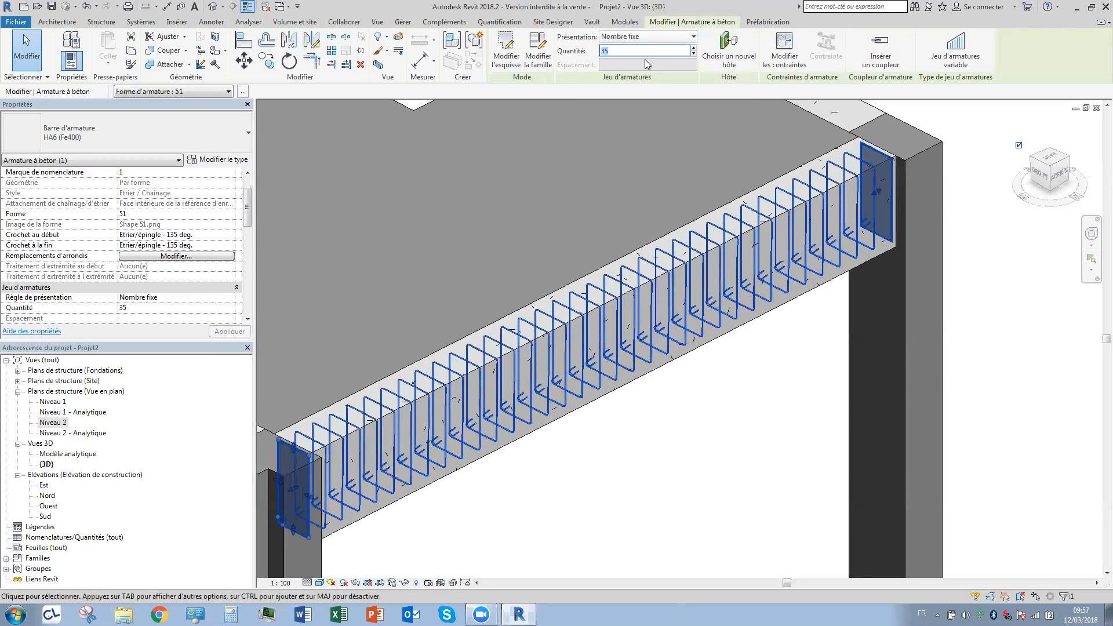
pyautogui.write('45')
pyautogui.press('Return')
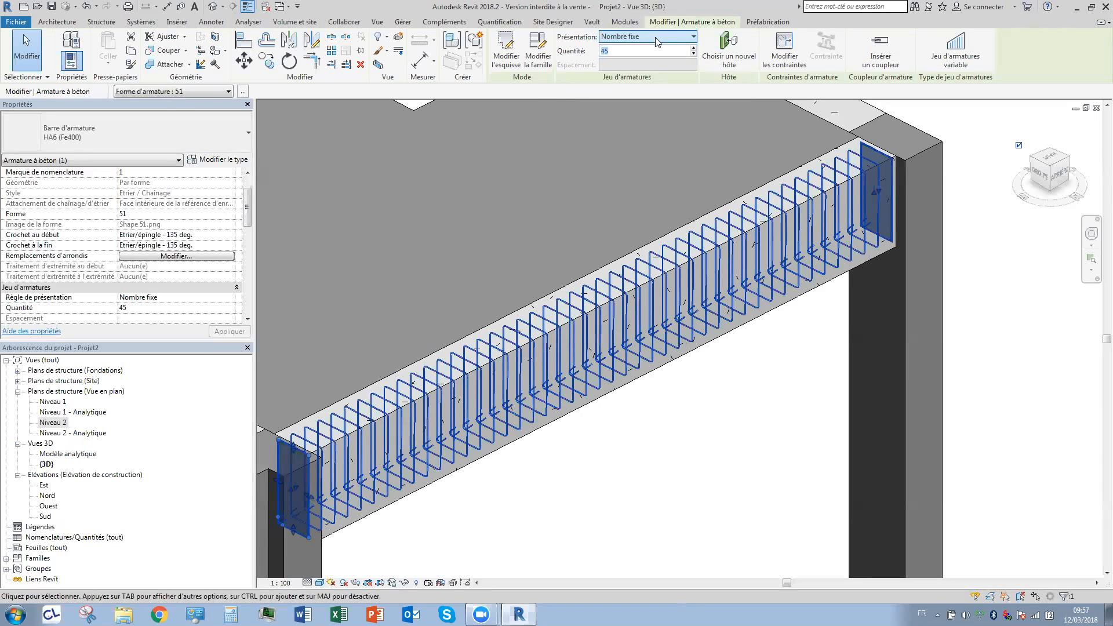
# Change the stirrup layout rule to Nombre avec espacement with a quantity of 10 and a spacing of 150 mm.
pyautogui.click(656, 40)
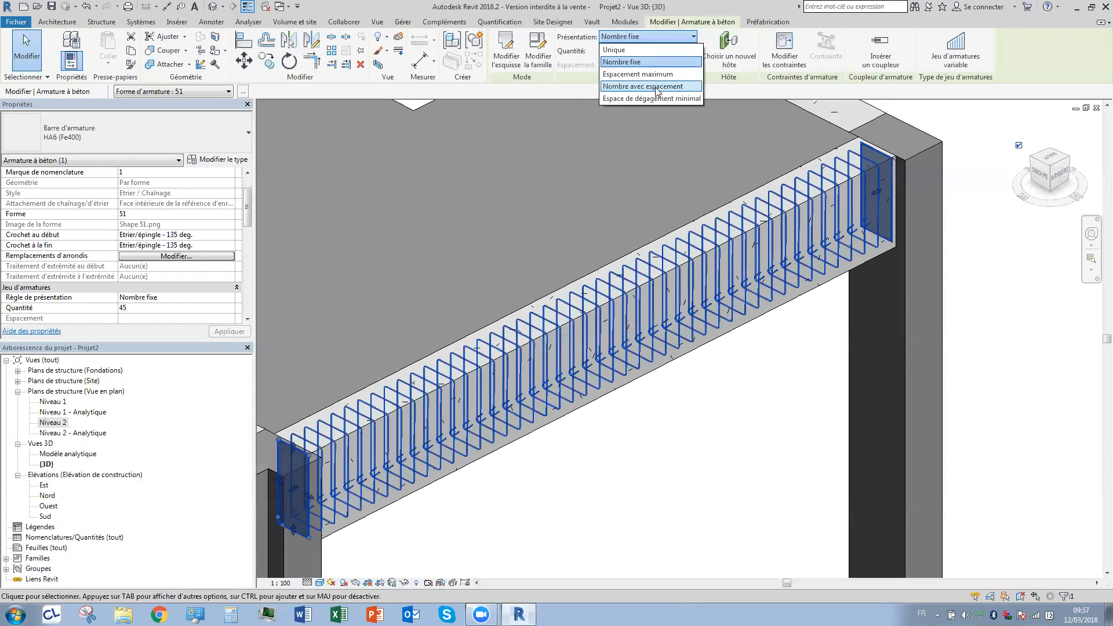
pyautogui.click(657, 87)
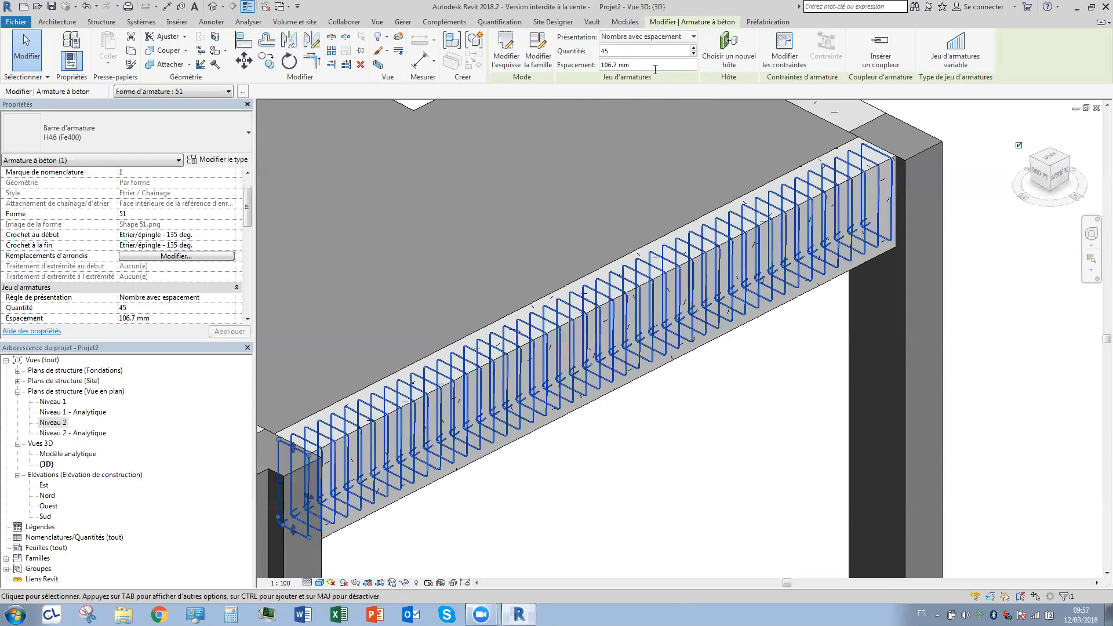
pyautogui.click(640, 51)
pyautogui.write('10')
pyautogui.click(631, 66)
pyautogui.write('150')
pyautogui.press('Return')
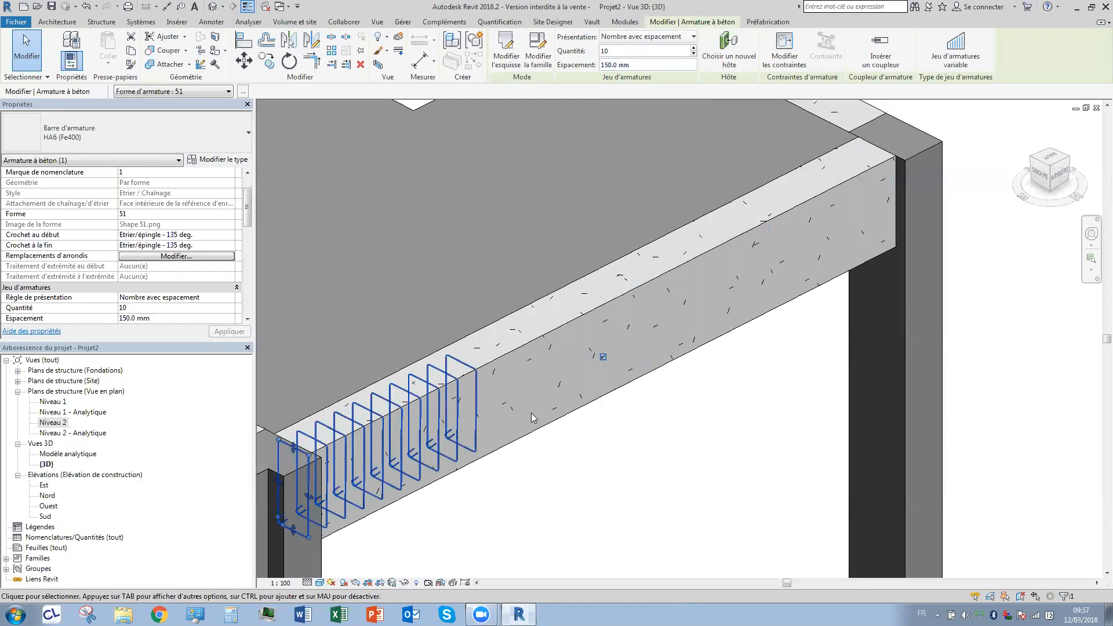
pyautogui.moveTo(527, 427); pyautogui.dragTo(529, 425, button='middle')
pyautogui.moveTo(347, 465); pyautogui.dragTo(367, 448, button='middle')
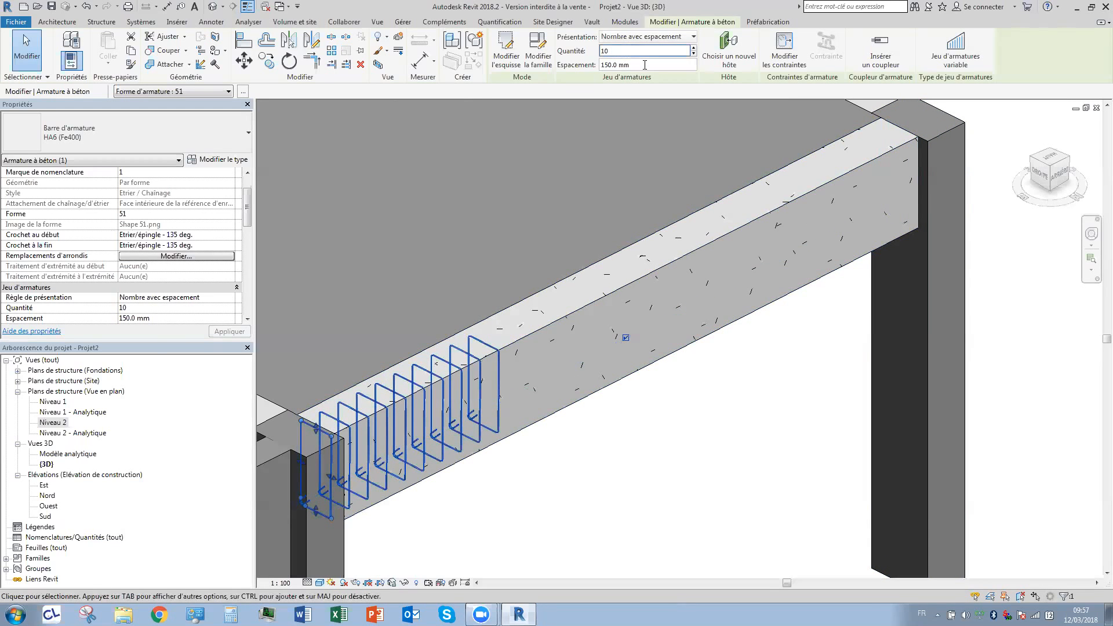
# Set the stirrup quantity to 20 and deselect the set.
pyautogui.moveTo(614, 52); pyautogui.dragTo(588, 58)
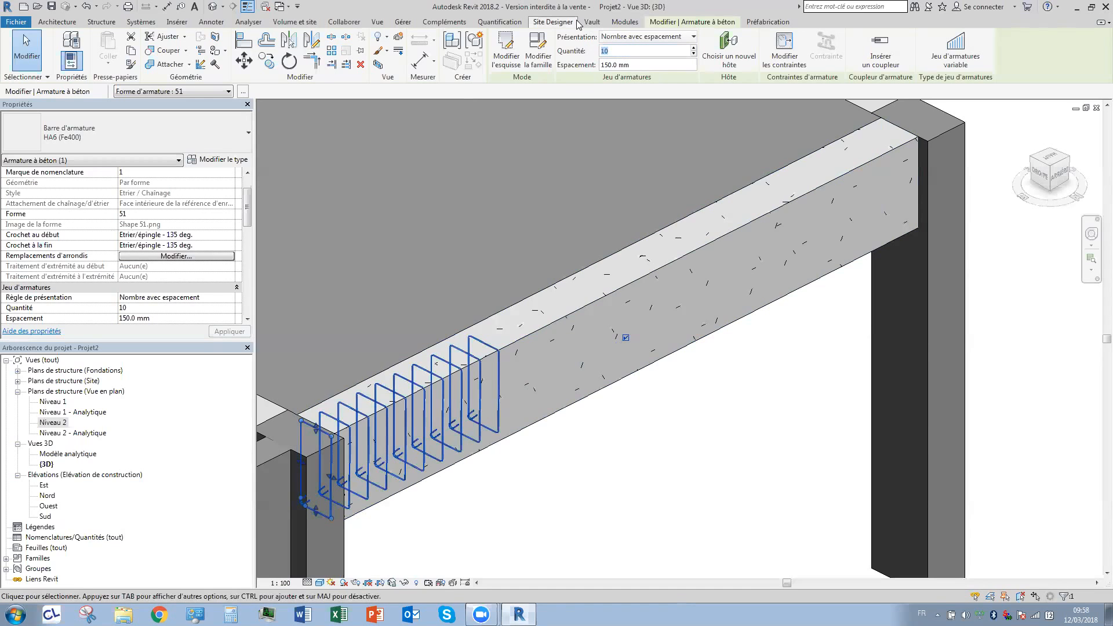
pyautogui.write('20')
pyautogui.press('Return')
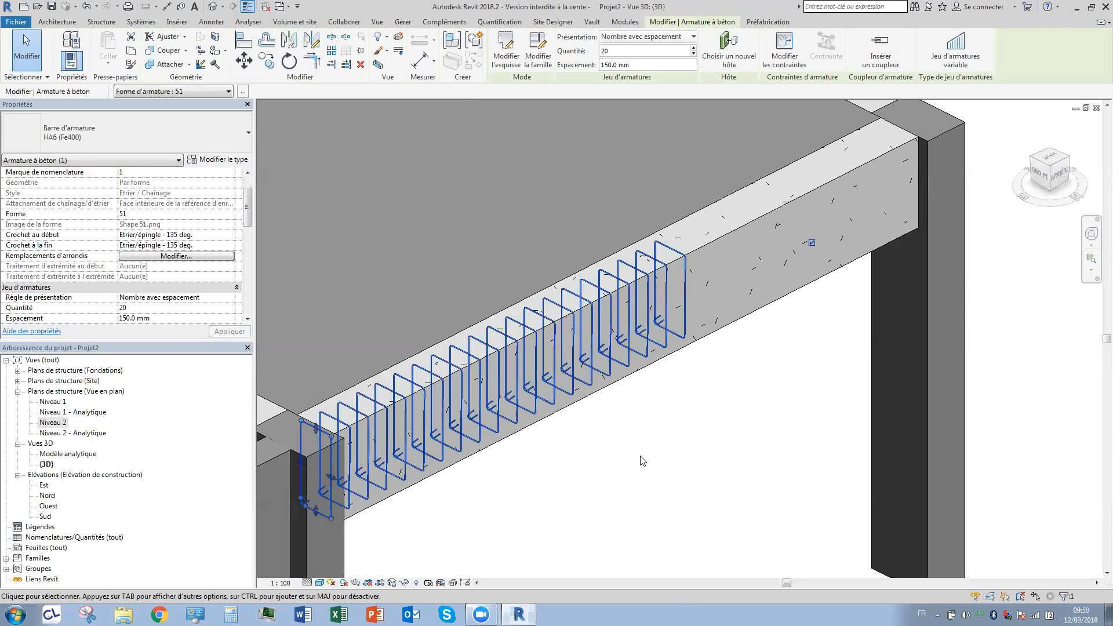
pyautogui.click(644, 472)
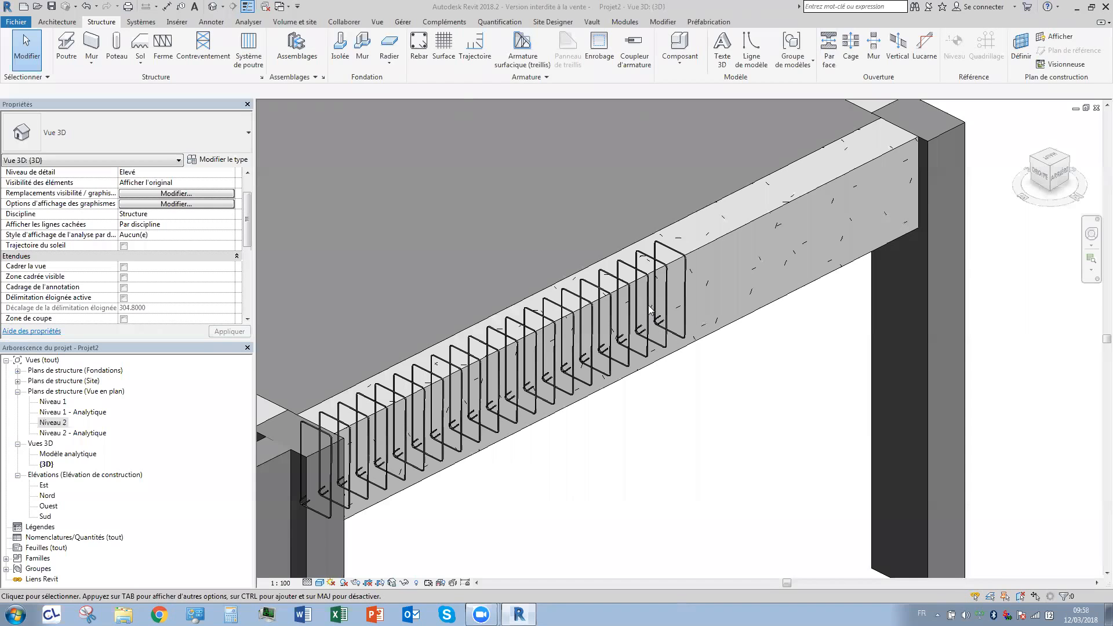
# Change the beam's stirrup layout rule to Espacement maximum and set the spacing to 200 mm.
pyautogui.click(608, 321)
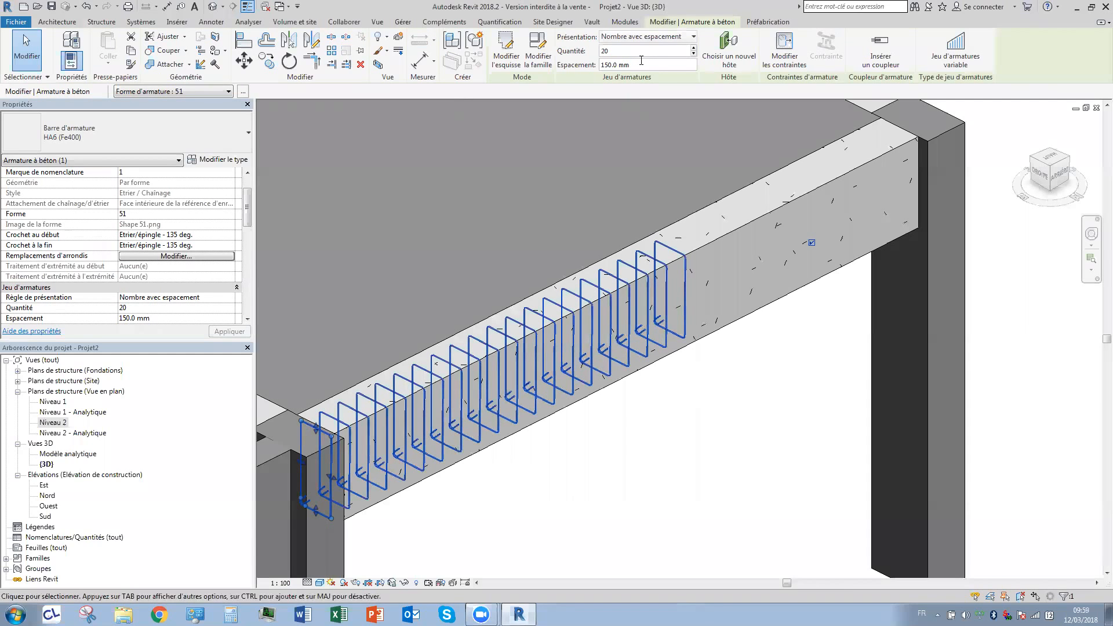
pyautogui.moveTo(638, 63); pyautogui.dragTo(590, 68)
pyautogui.click(638, 36)
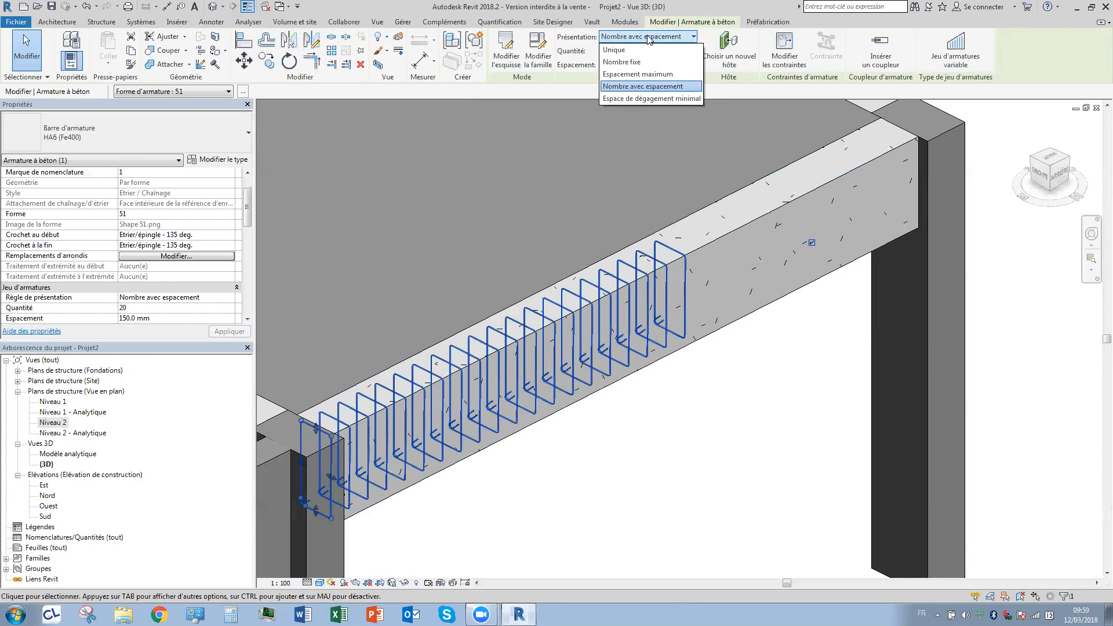
pyautogui.click(636, 74)
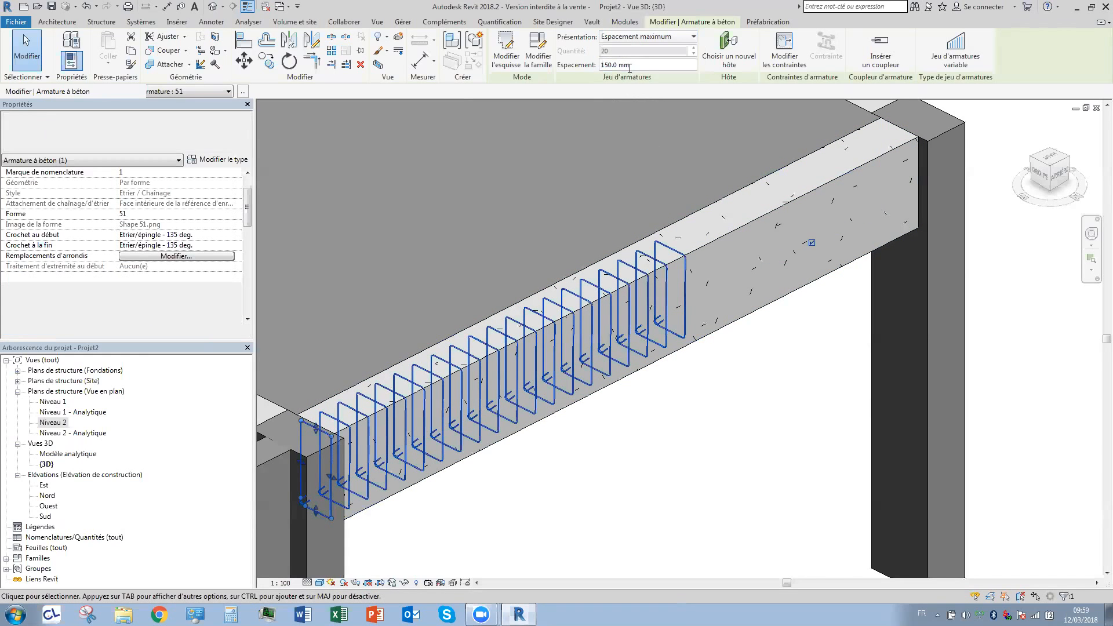
pyautogui.click(639, 65)
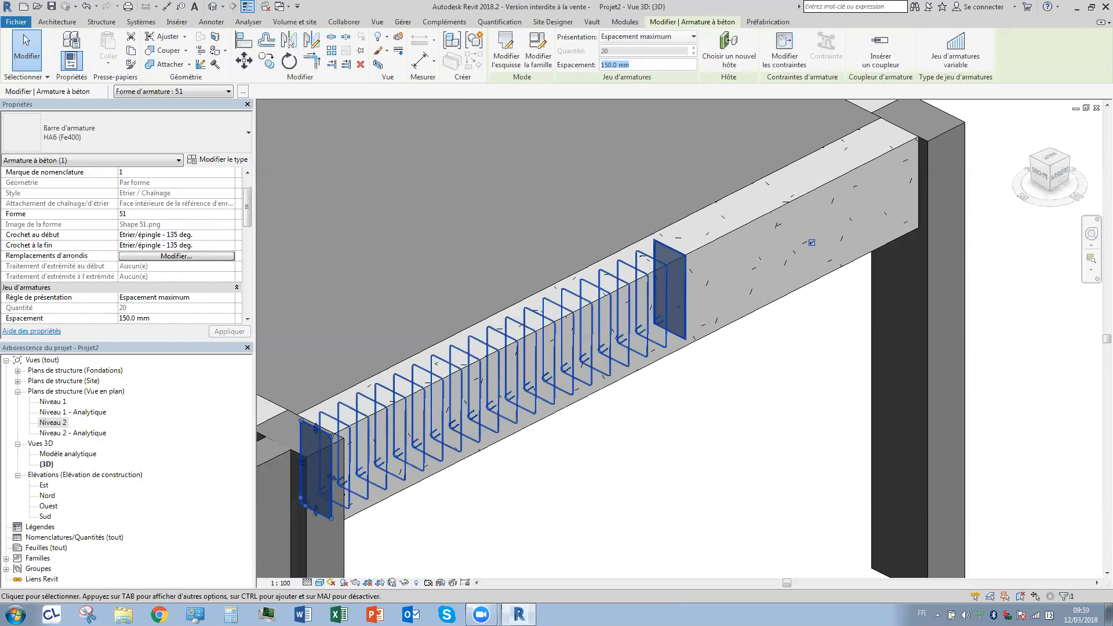
pyautogui.write('200')
pyautogui.press('Return')
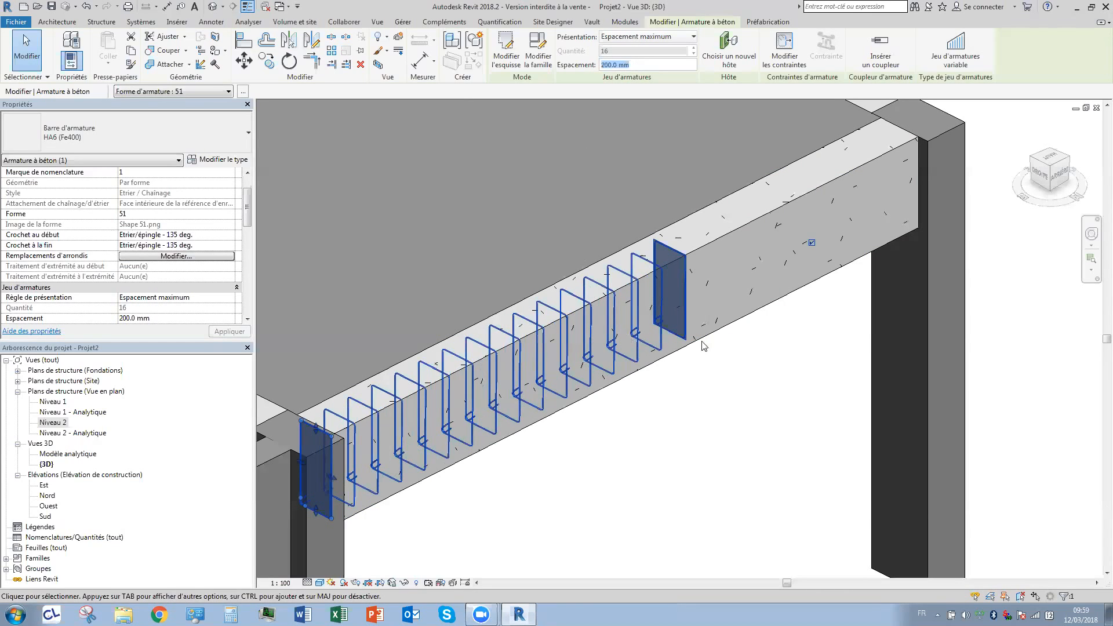
pyautogui.moveTo(686, 280); pyautogui.dragTo(733, 367)
pyautogui.press('Escape')
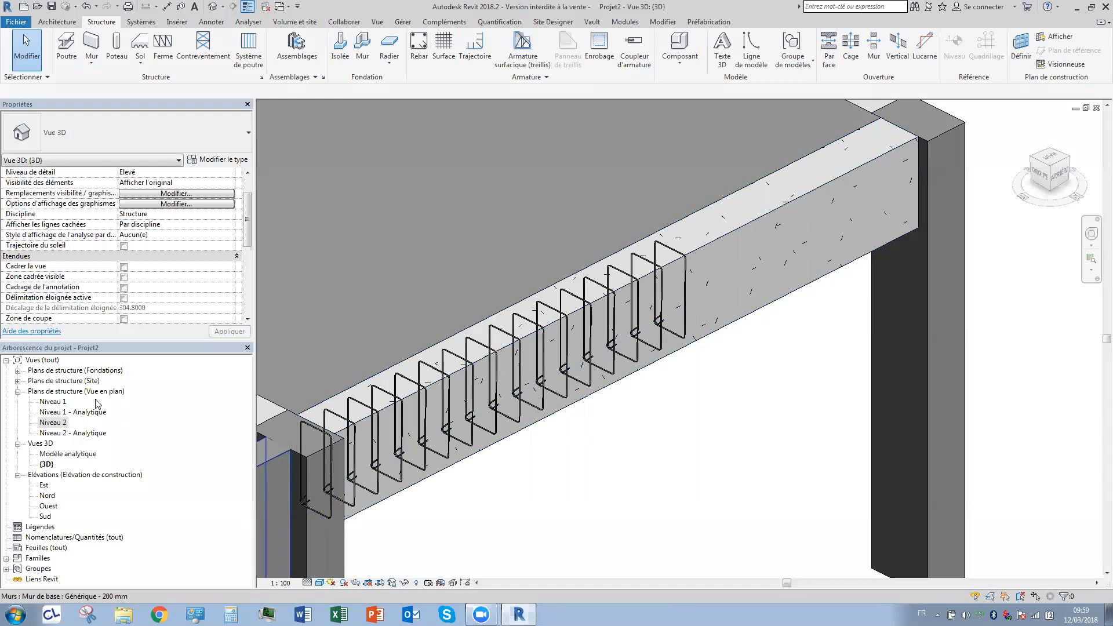
# Create a vertical section in the Niveau 2 plan, cutting through the stirrups of the upper beam and past the lower beam.
pyautogui.doubleClick(55, 423)
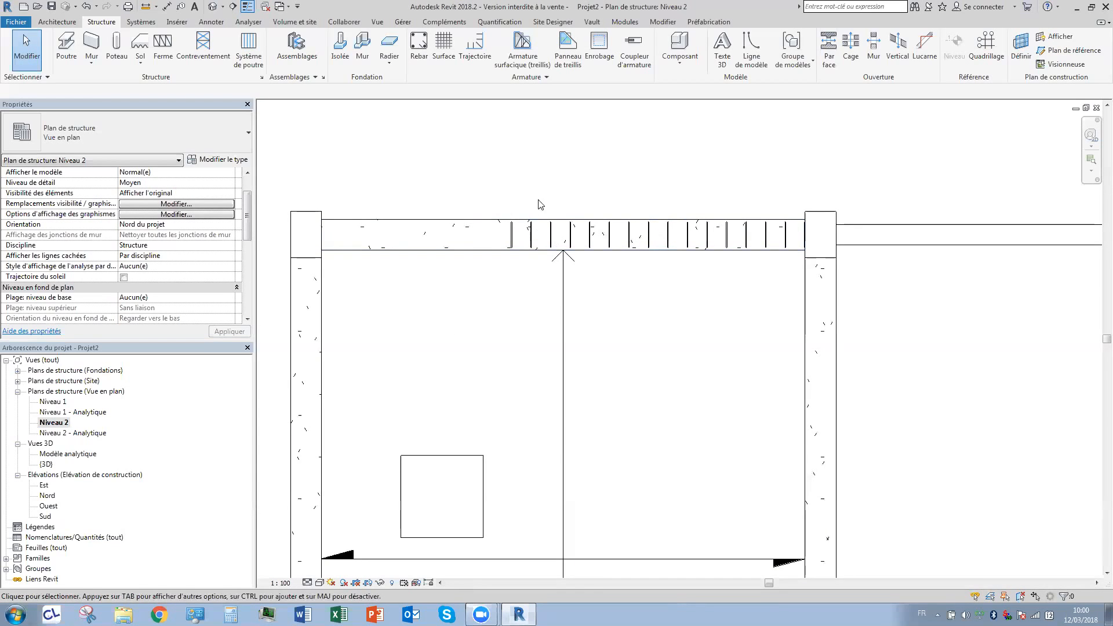
pyautogui.click(377, 22)
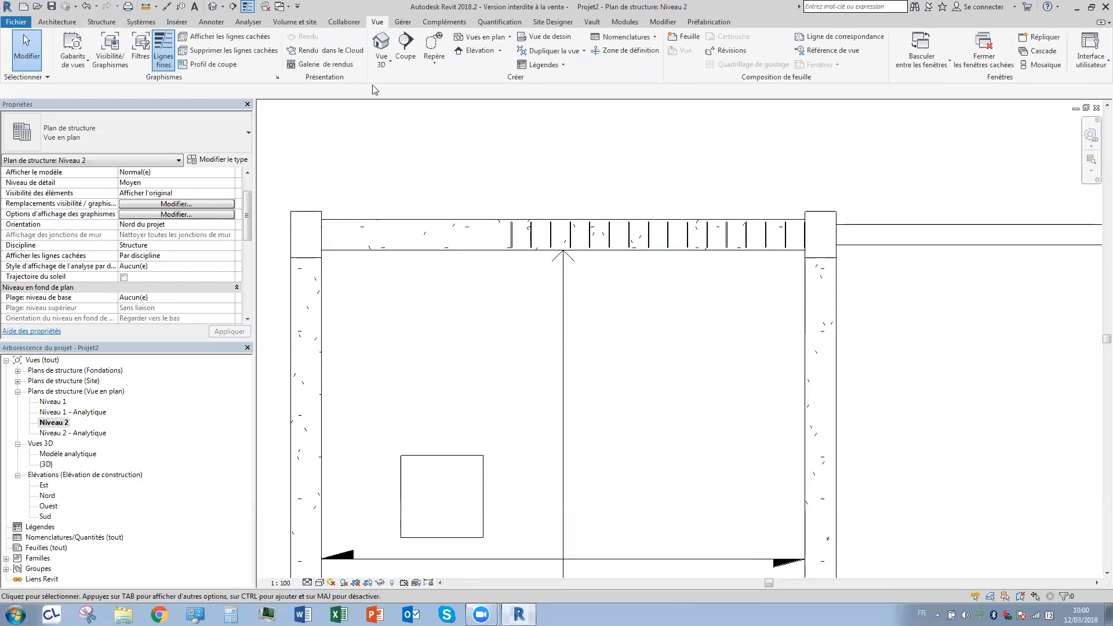
pyautogui.click(406, 46)
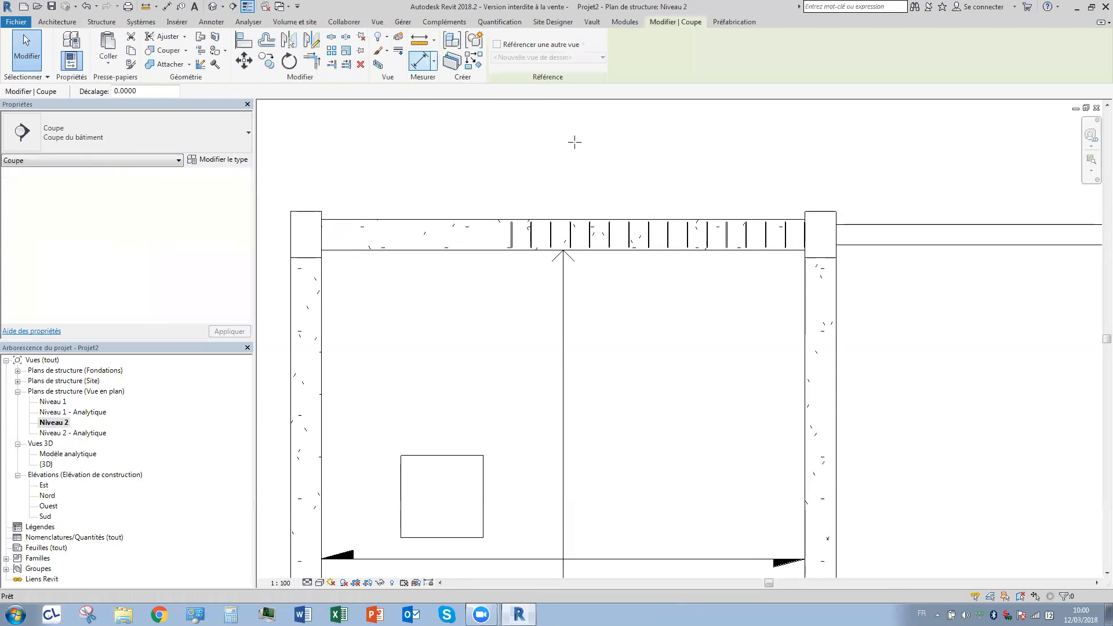
pyautogui.click(628, 170)
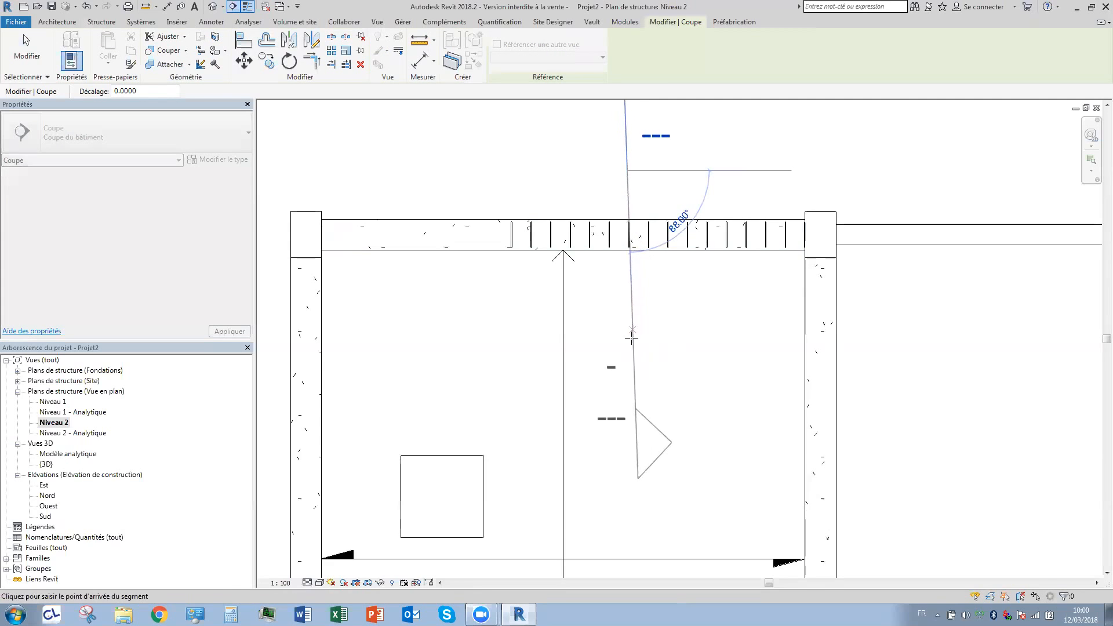
pyautogui.scroll(-2, 626, 162)
pyautogui.moveTo(623, 265); pyautogui.dragTo(623, 242, button='middle')
pyautogui.scroll(-2, 633, 402)
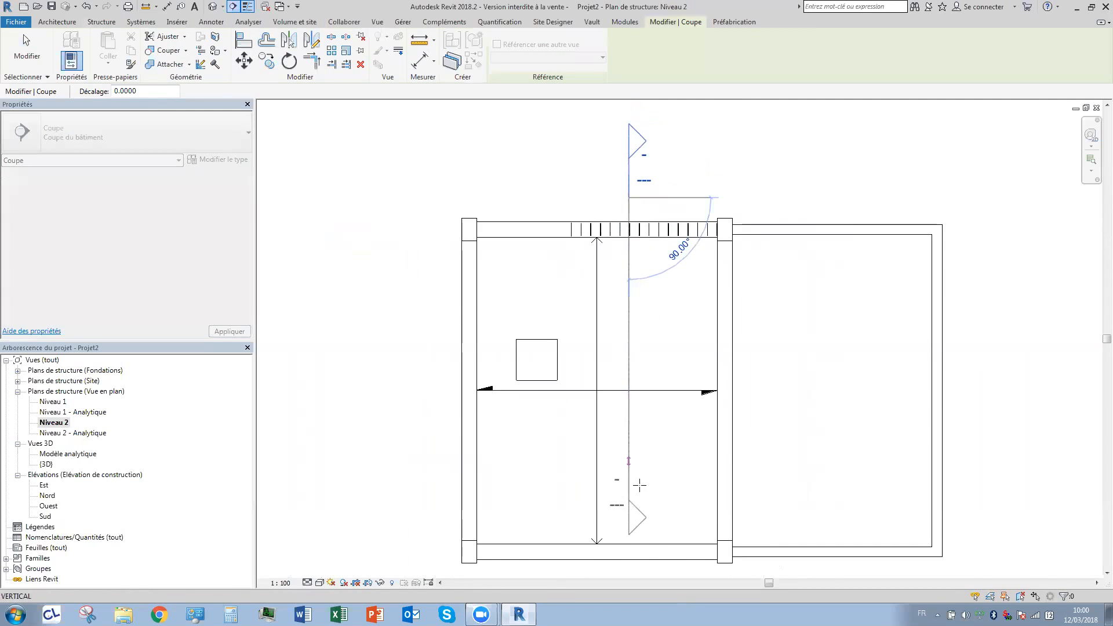
pyautogui.scroll(-1, 644, 528)
pyautogui.scroll(-2, 643, 513)
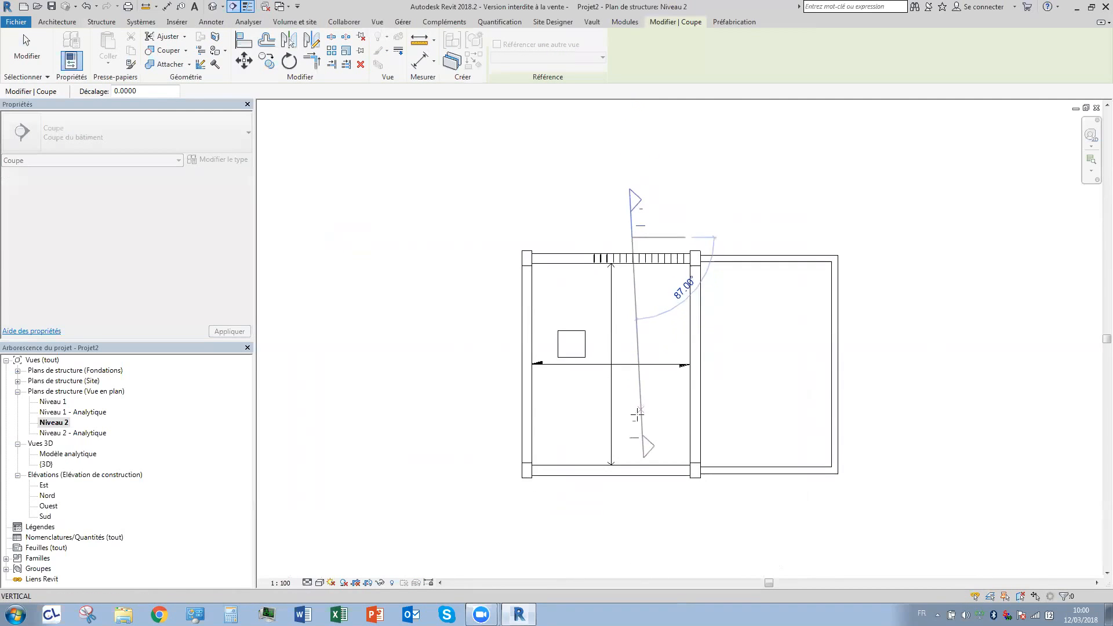
pyautogui.click(631, 500)
pyautogui.press('Escape')
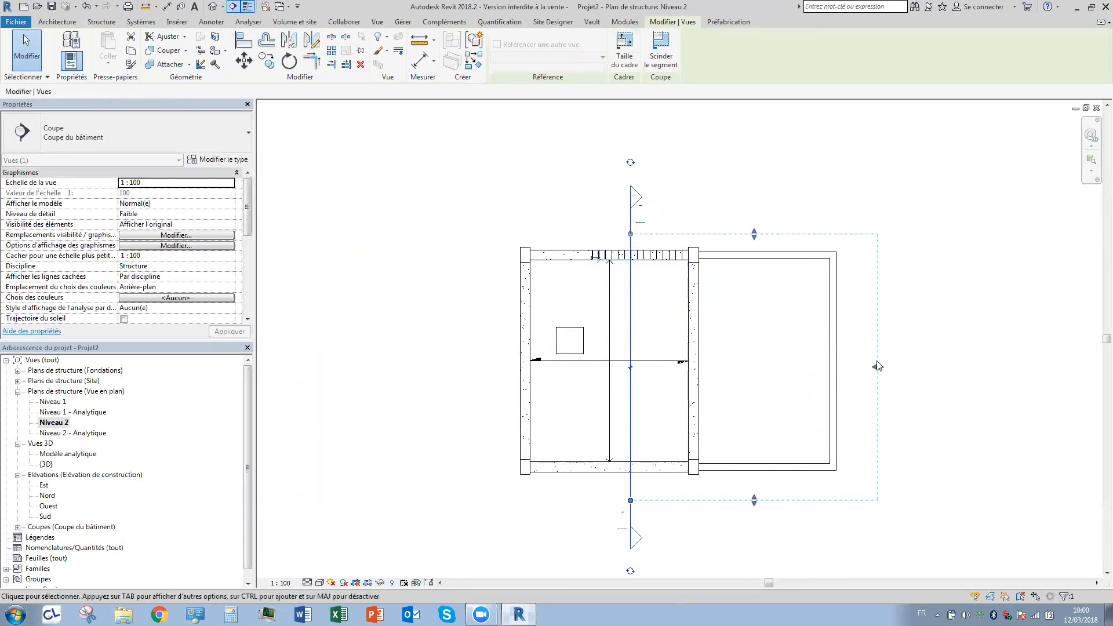
# Shorten the section's view depth to just beyond the cut line and open the Coupe 1 view.
pyautogui.moveTo(877, 367); pyautogui.dragTo(644, 332)
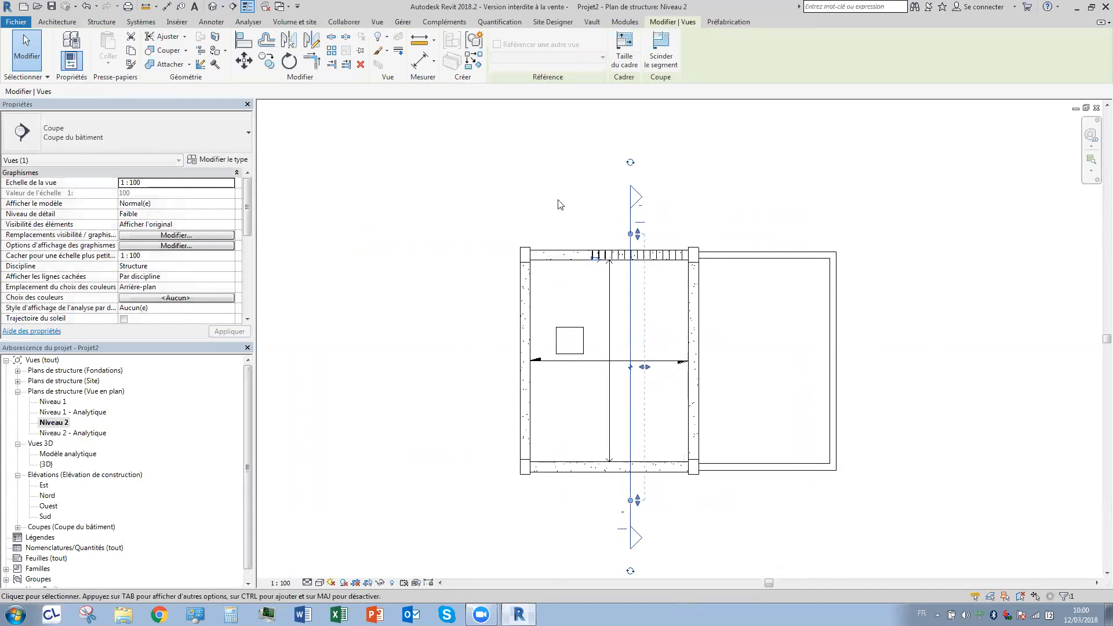
pyautogui.press('Escape')
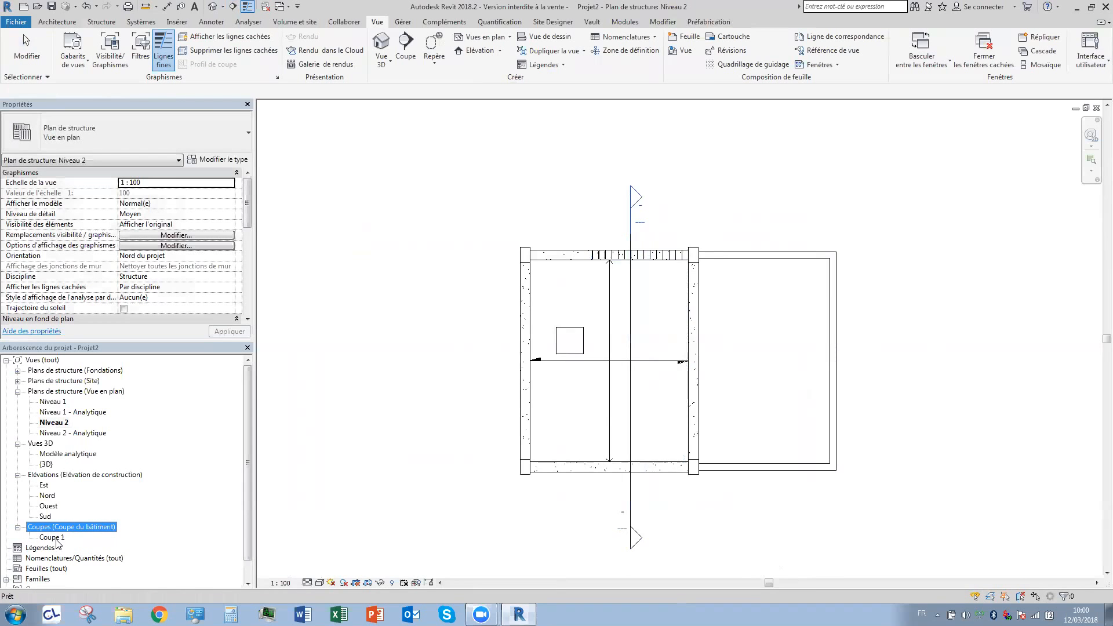
pyautogui.doubleClick(57, 538)
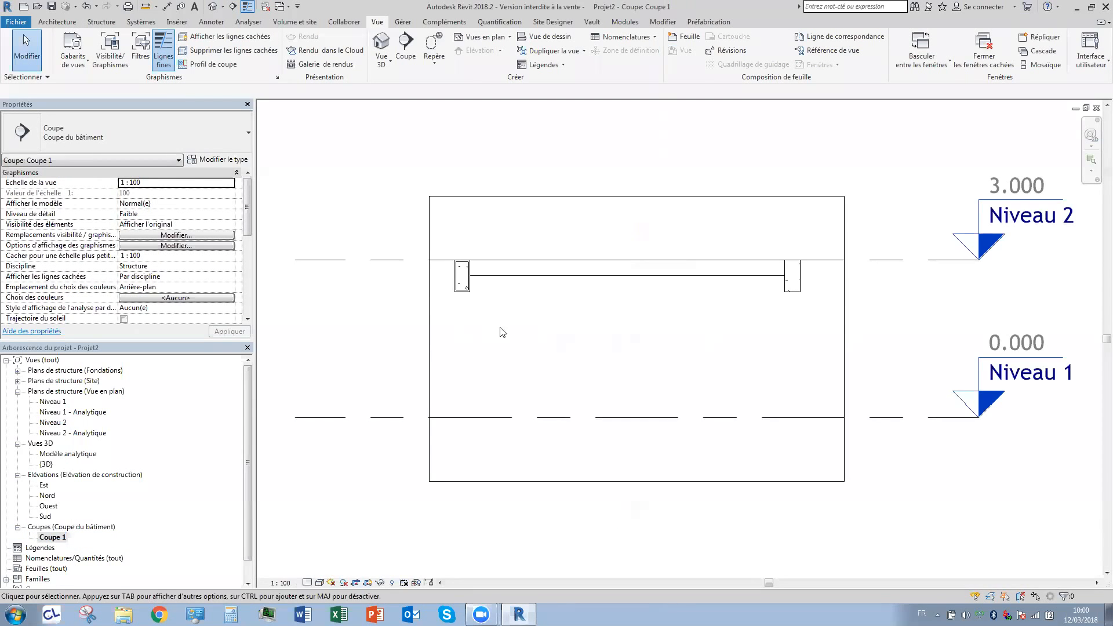
# Set the detail level of Coupe 1 to Elevé and examine the stirrup and its hooks in the beam's cross-section.
pyautogui.scroll(6, 462, 267)
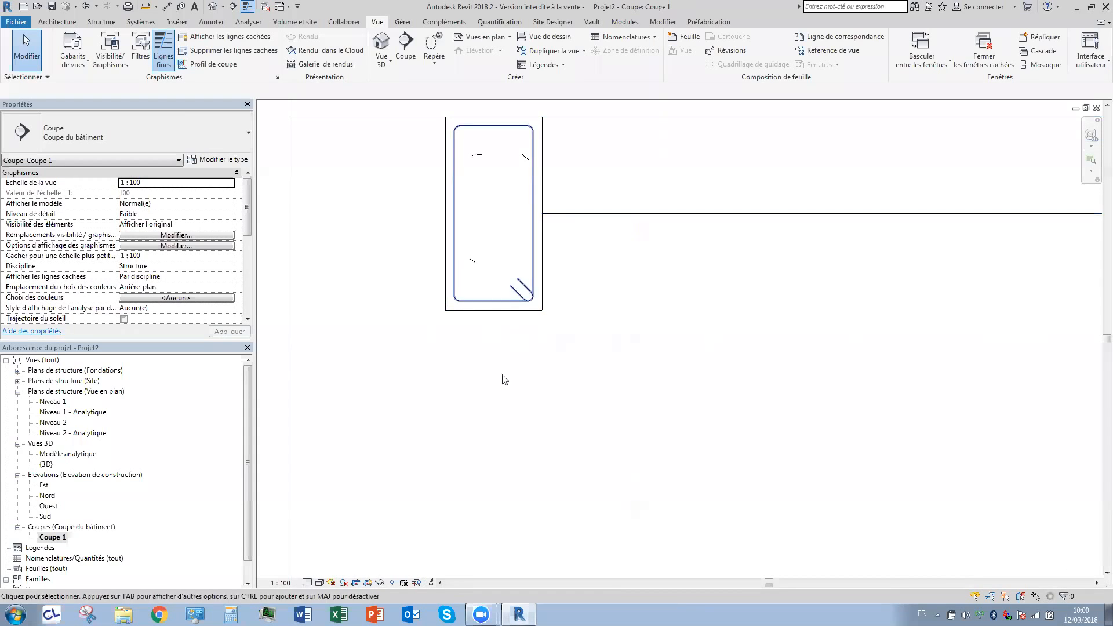
pyautogui.click(308, 583)
pyautogui.click(320, 570)
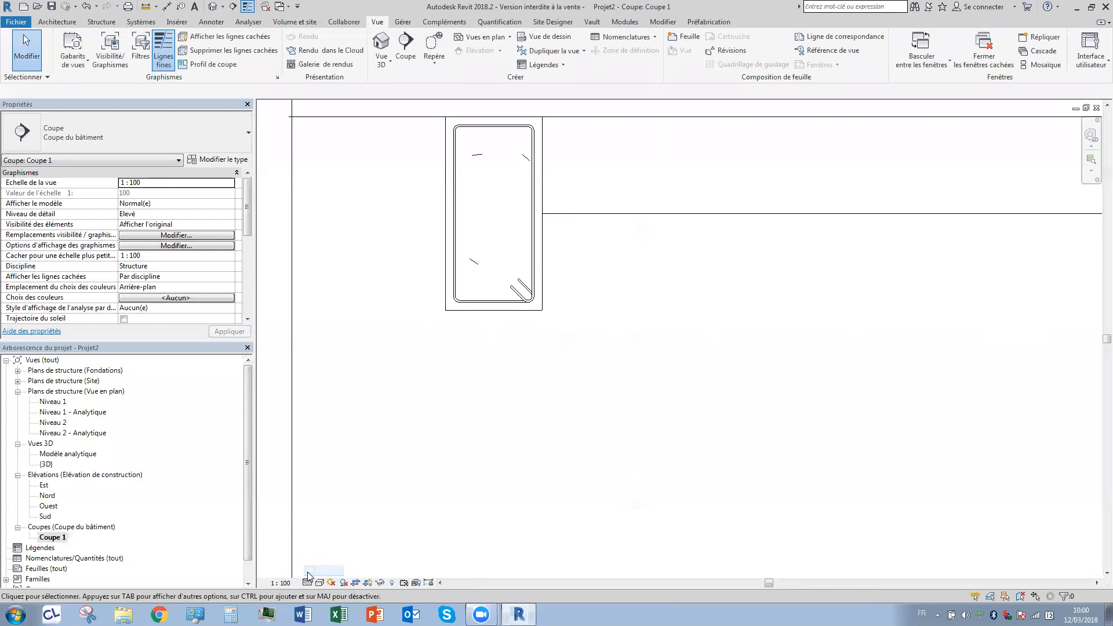
pyautogui.scroll(2, 550, 383)
pyautogui.scroll(1, 502, 335)
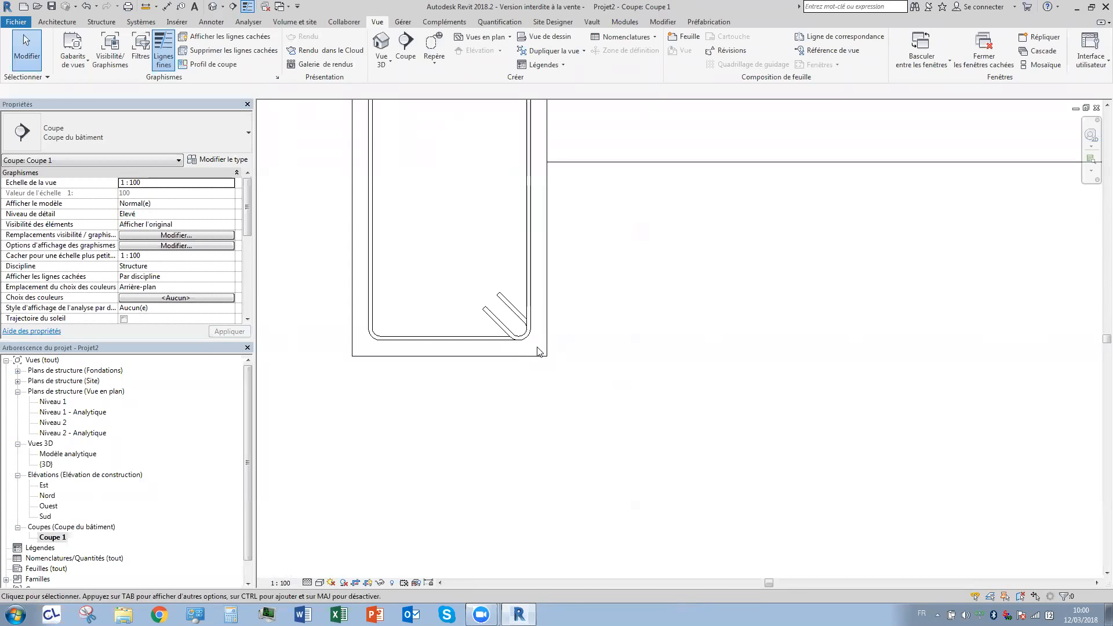
pyautogui.click(530, 232)
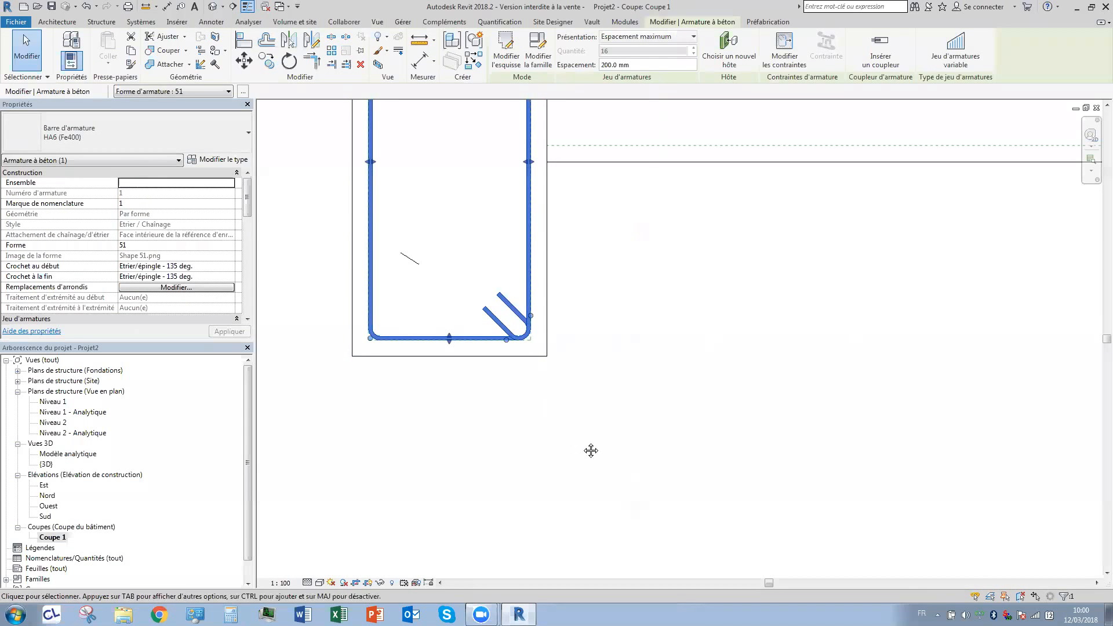
pyautogui.scroll(-1, 590, 450)
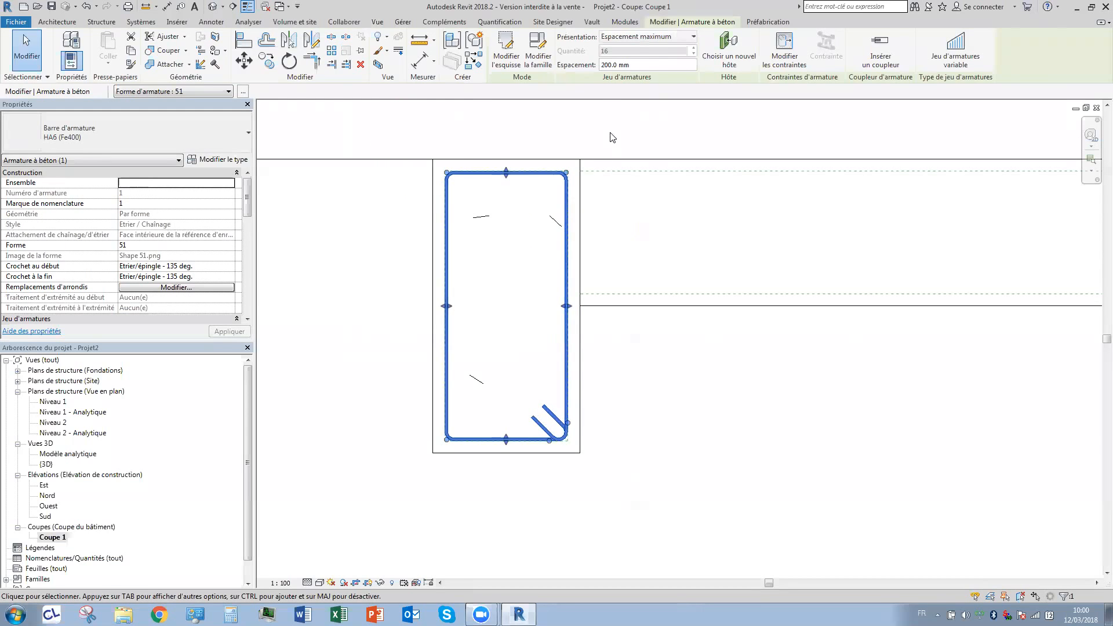
pyautogui.click(609, 168)
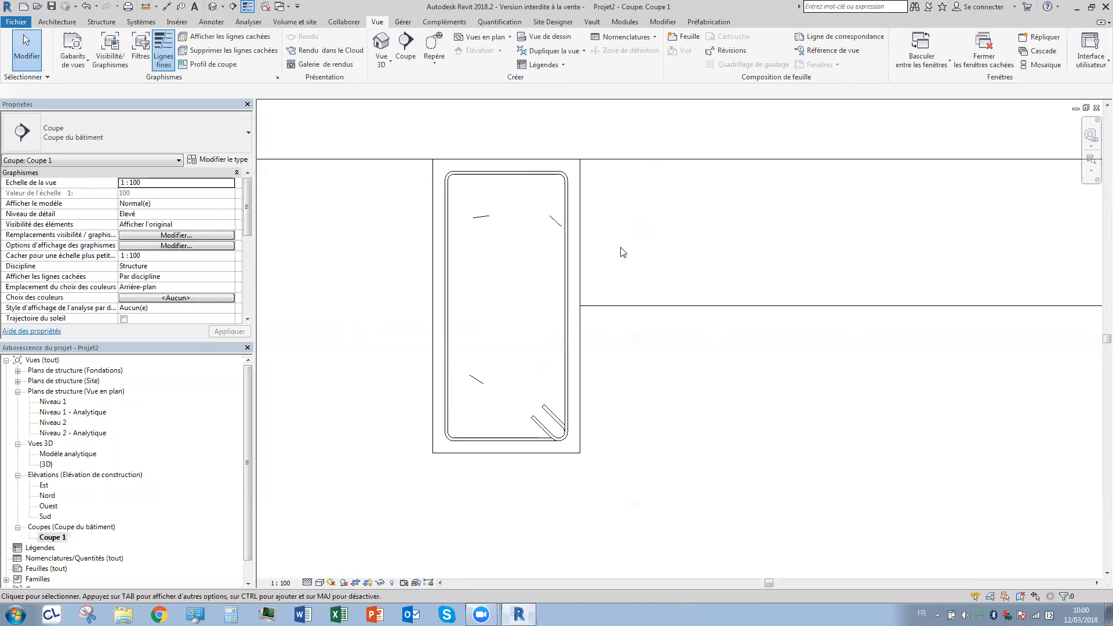
pyautogui.scroll(-1, 647, 304)
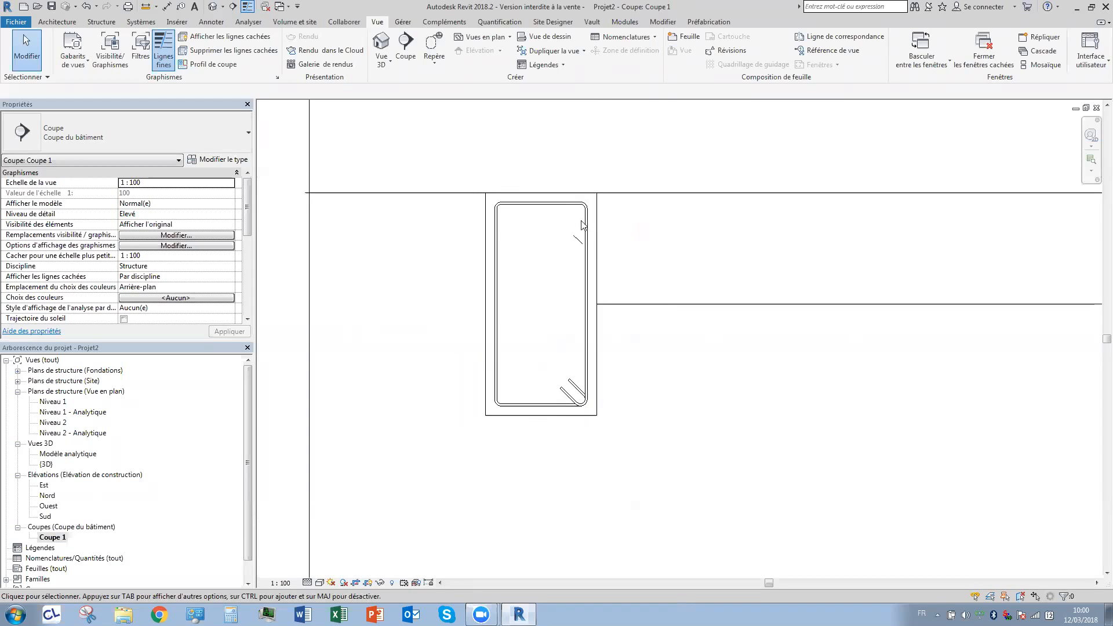
pyautogui.scroll(1, 582, 223)
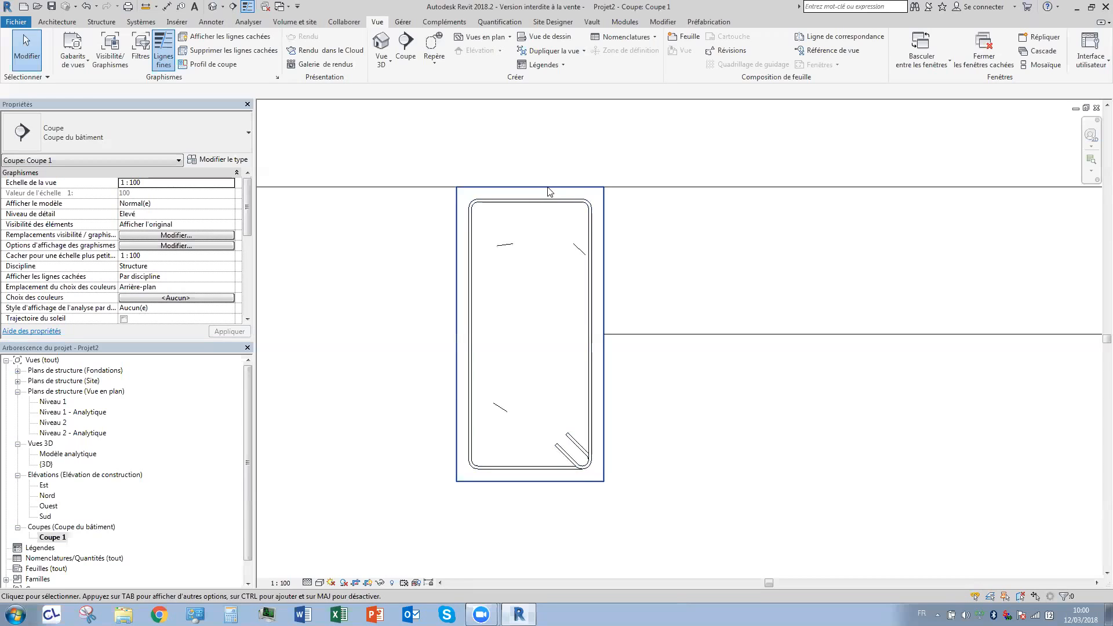
# Start placing rebar in the sectioned beam with straight shape 00 and the placement plane set to Plan de construction actuel.
pyautogui.click(596, 199)
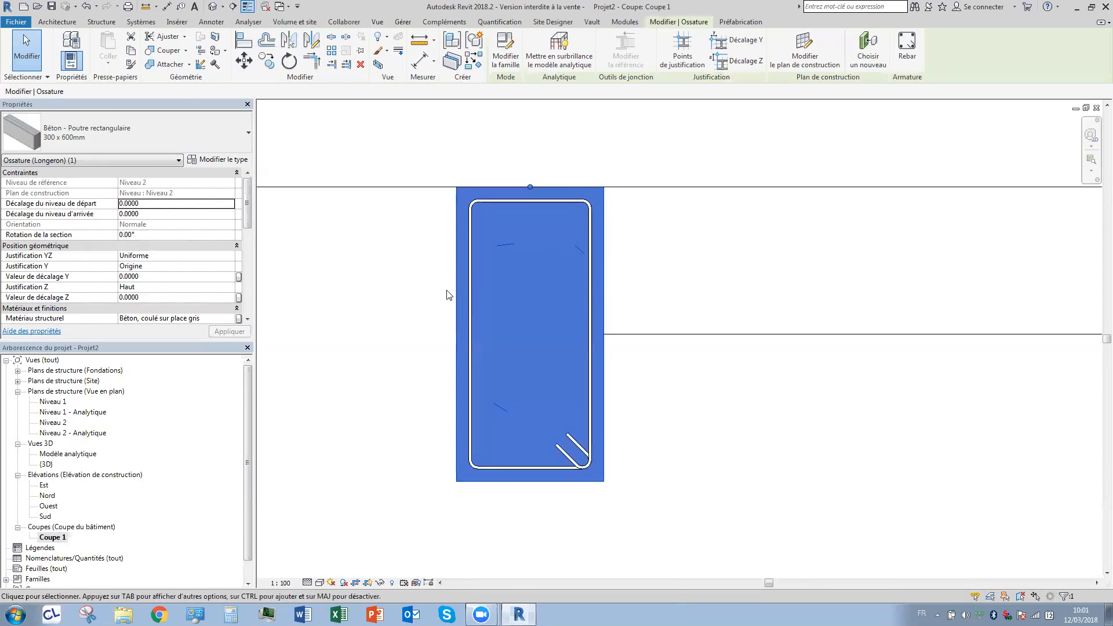
pyautogui.click(906, 55)
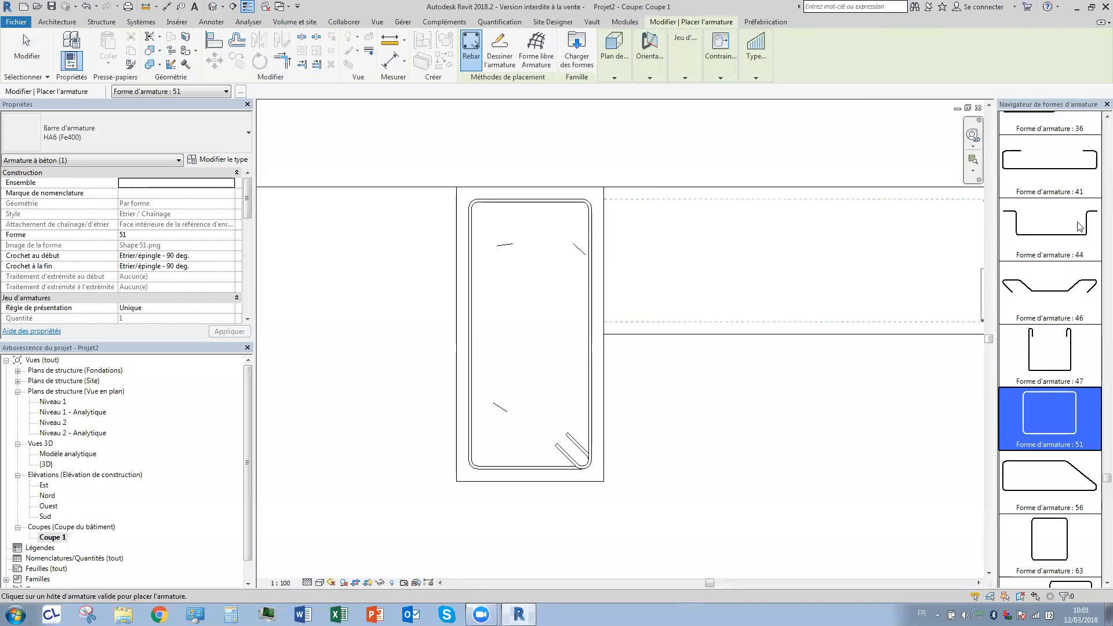
pyautogui.scroll(2, 1097, 190)
pyautogui.scroll(9, 1097, 190)
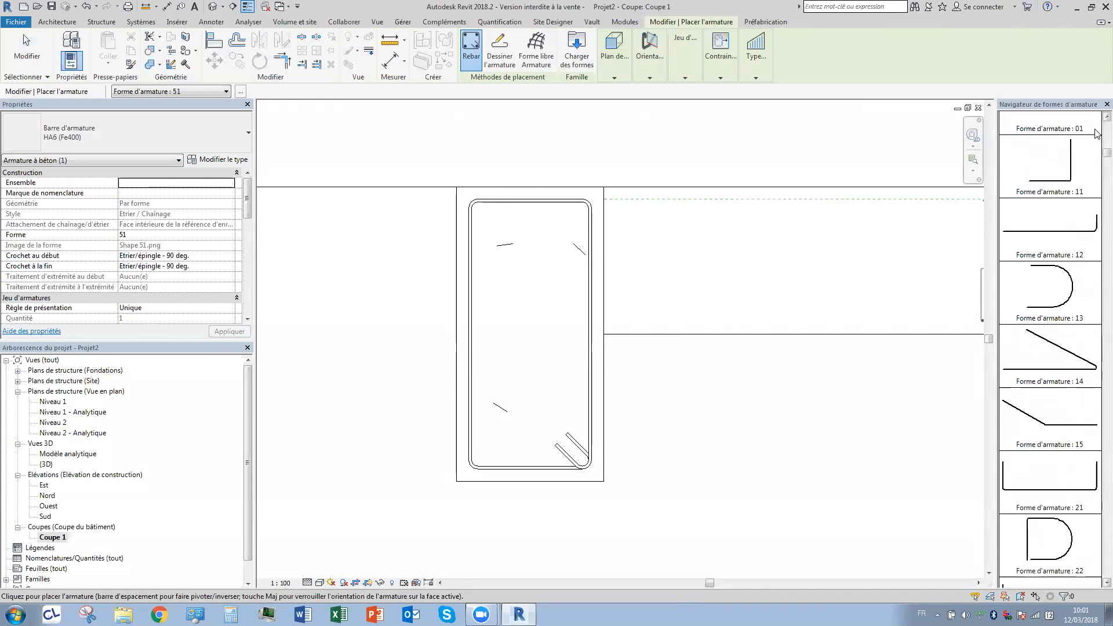
pyautogui.scroll(1, 1071, 146)
pyautogui.click(1068, 143)
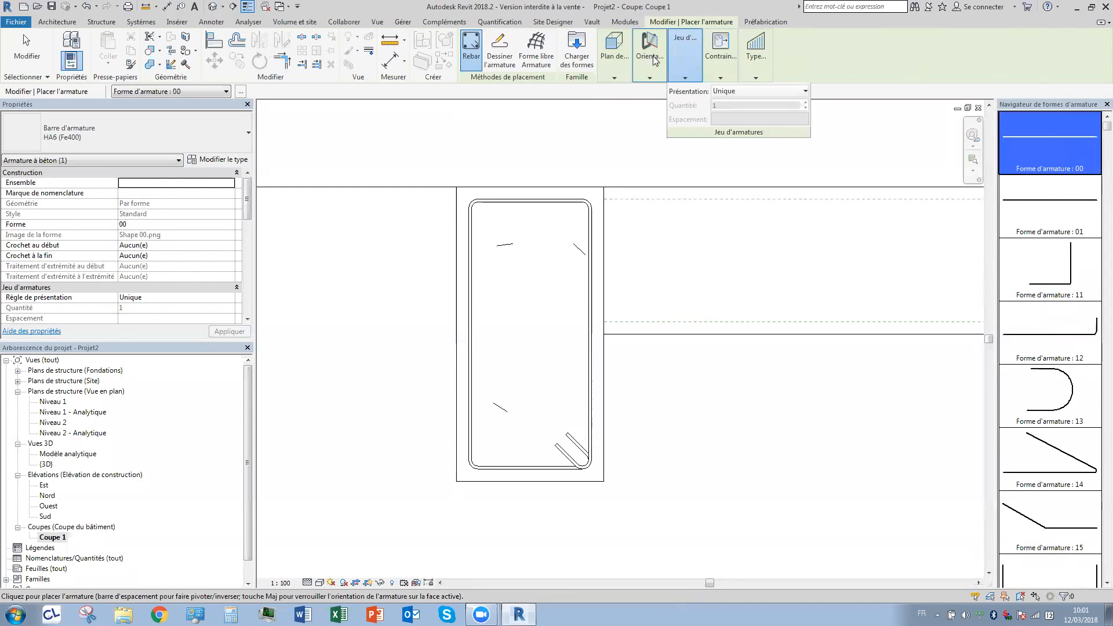
pyautogui.moveTo(604, 60)
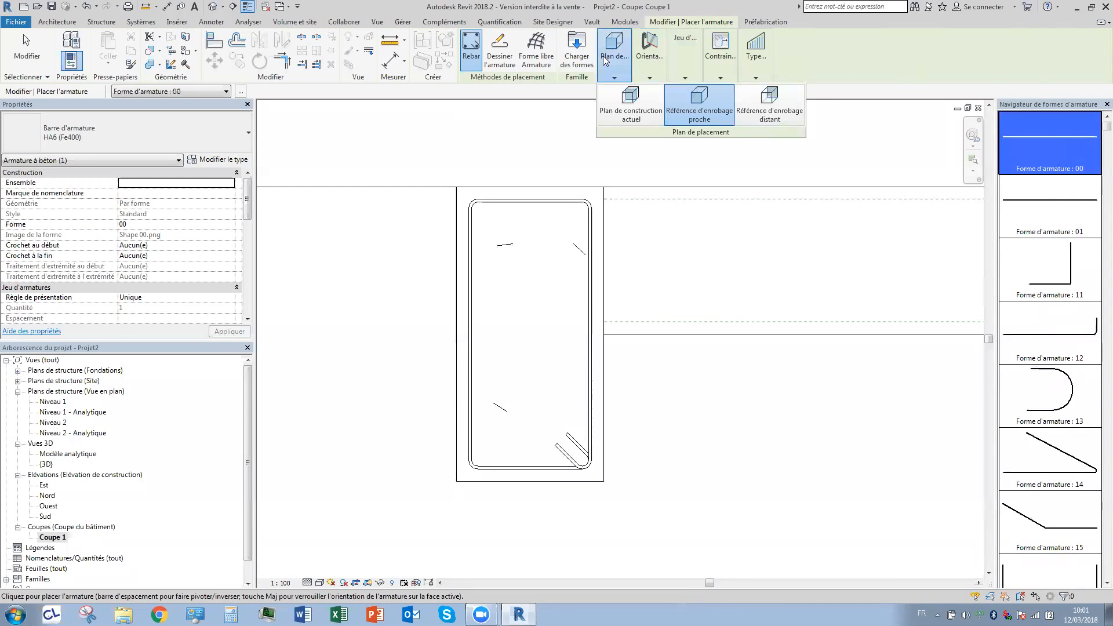
pyautogui.click(613, 116)
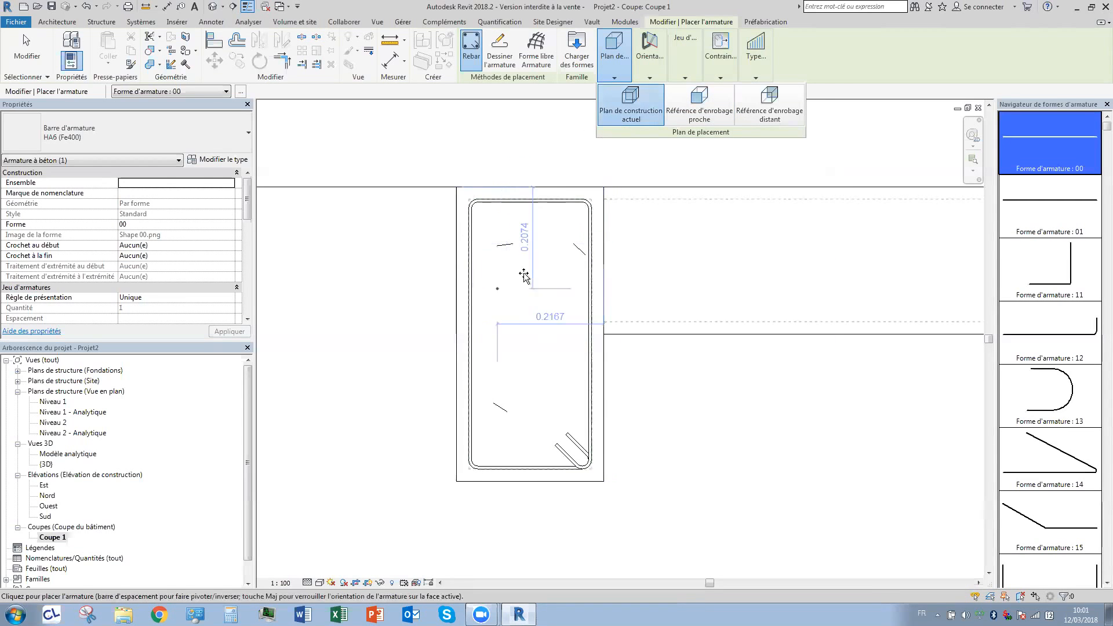
# Try the straight bar parallel to the work plane, rotating its preview, and return the orientation to Perpendiculaire à l'enrobage.
pyautogui.click(648, 78)
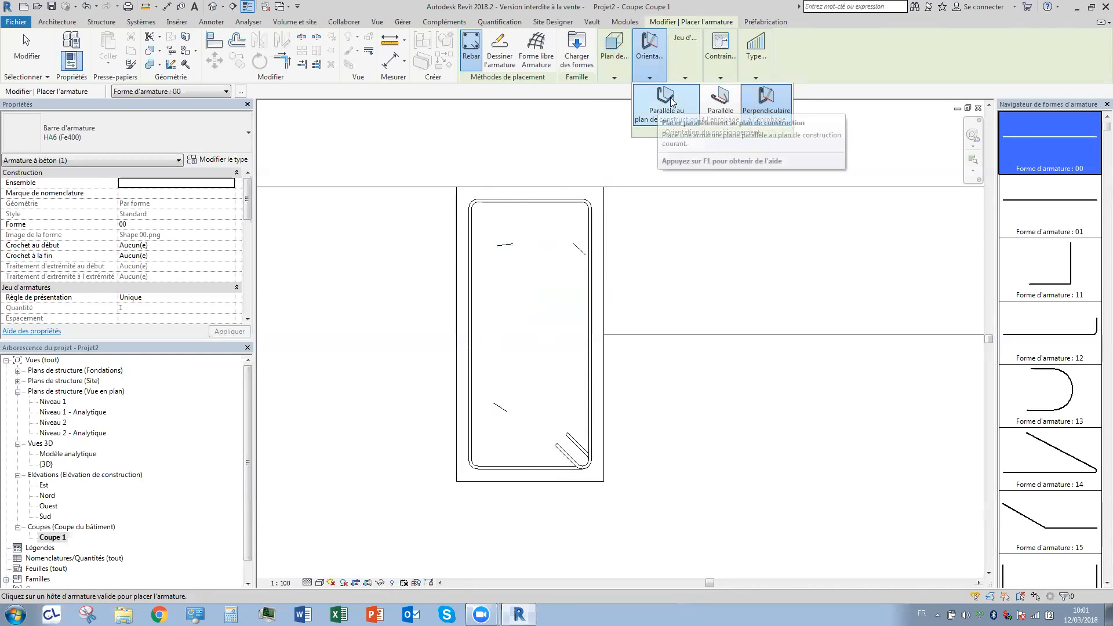
pyautogui.click(658, 114)
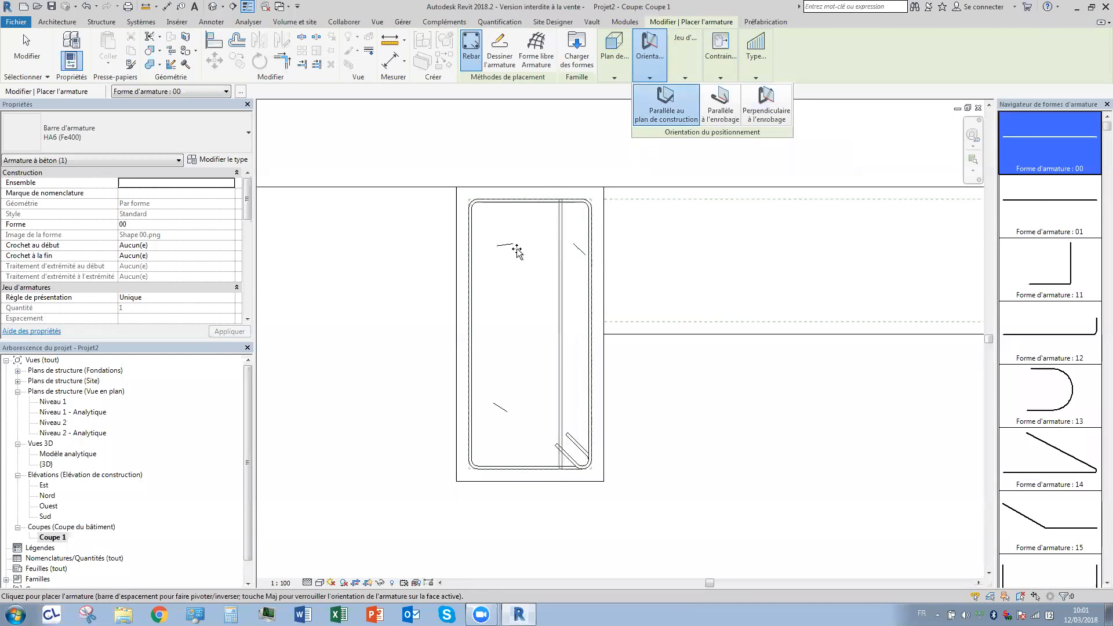
pyautogui.press('space')
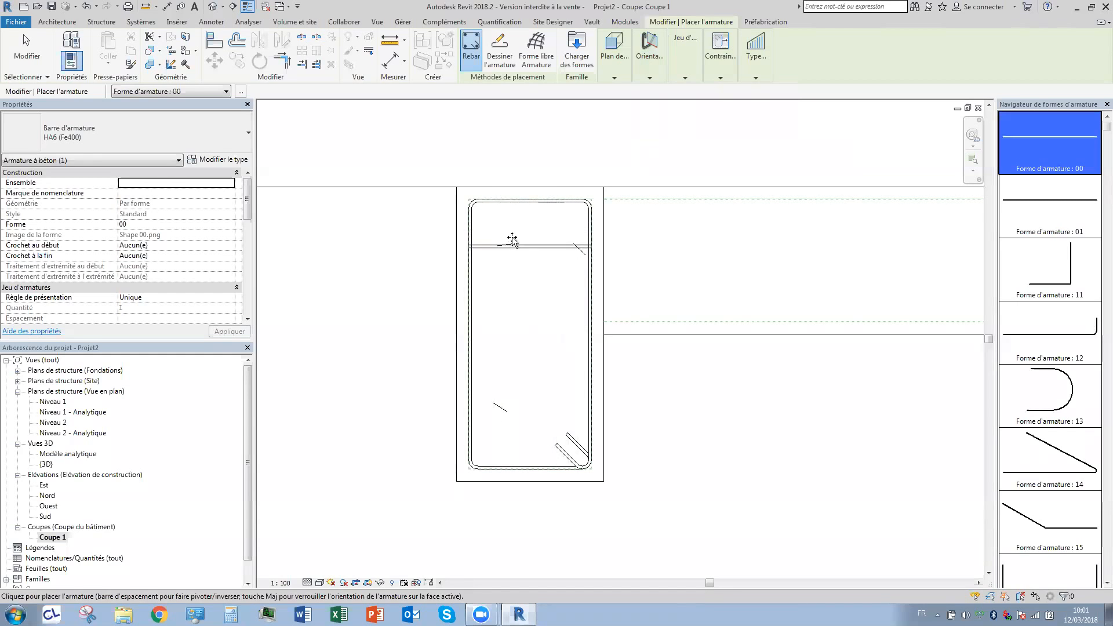
pyautogui.press('space')
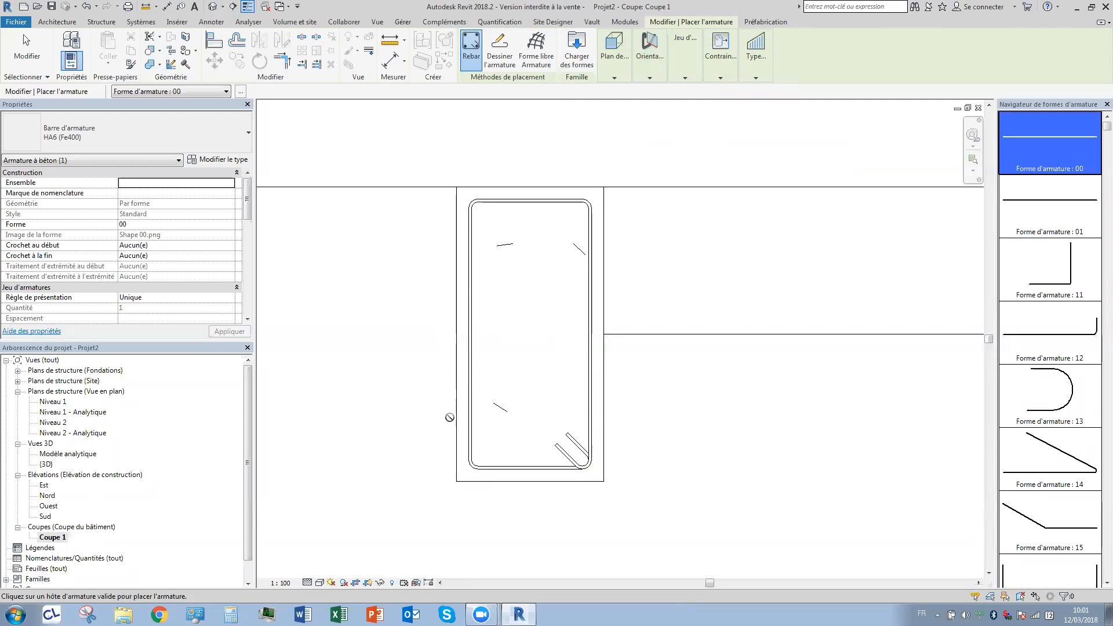
pyautogui.click(653, 74)
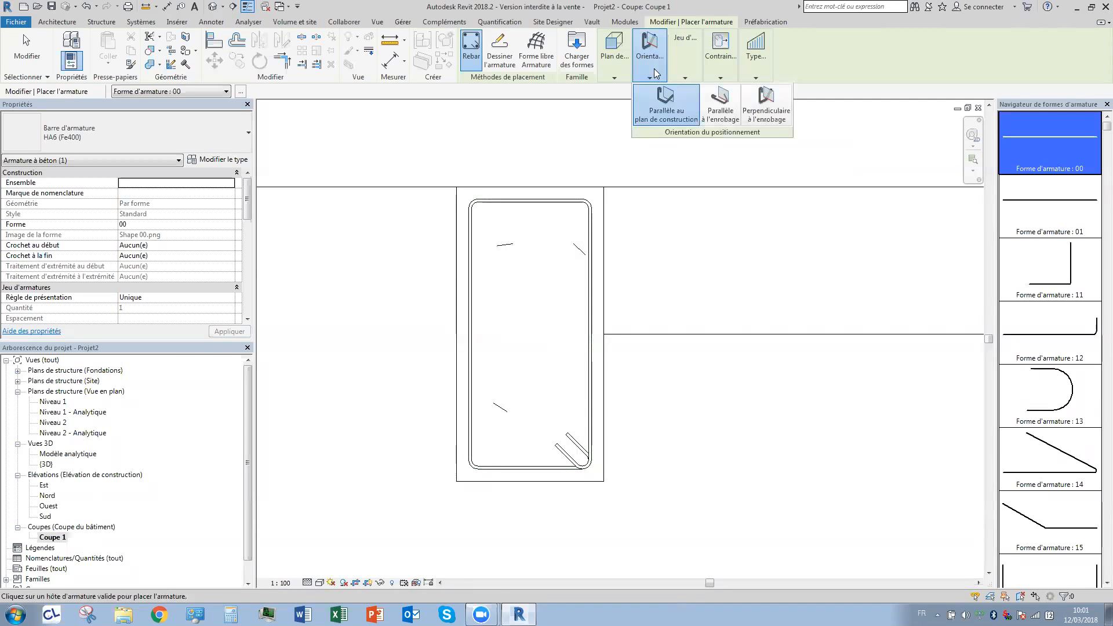
pyautogui.click(766, 113)
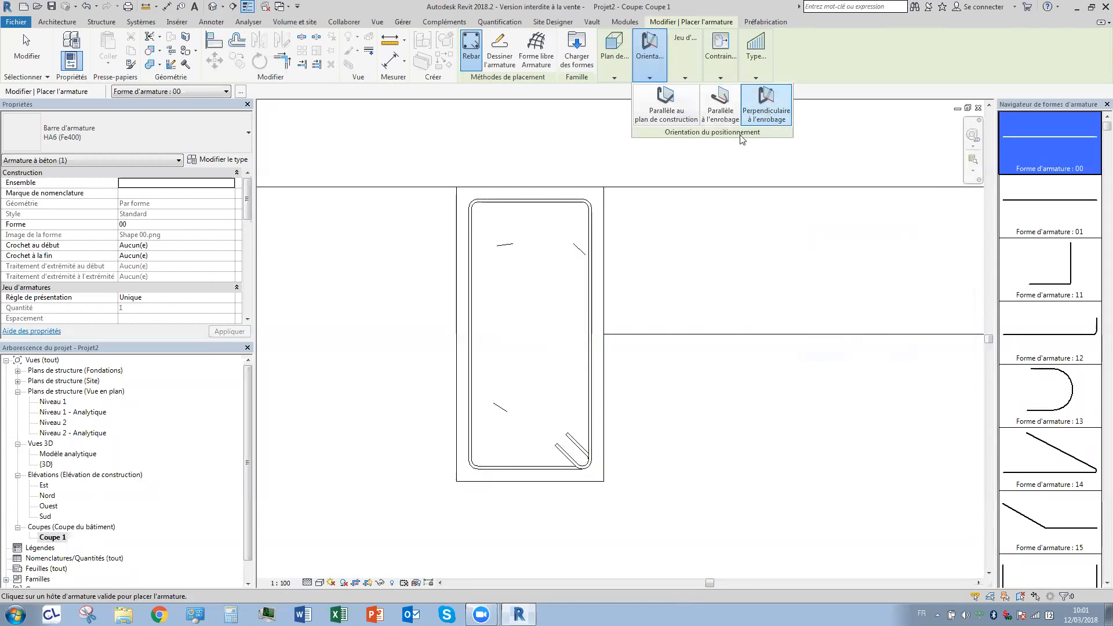
# Set the bar type to HA12 (Fe400) and place one longitudinal bar inside the stirrup near its upper-left corner.
pyautogui.scroll(3, 469, 214)
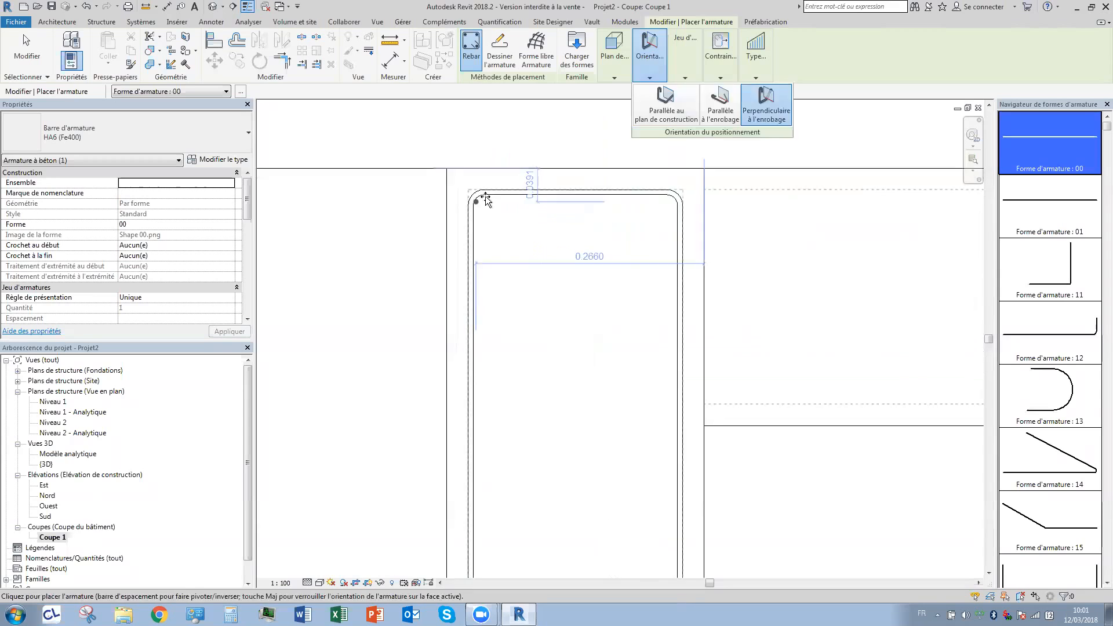
pyautogui.moveTo(724, 62)
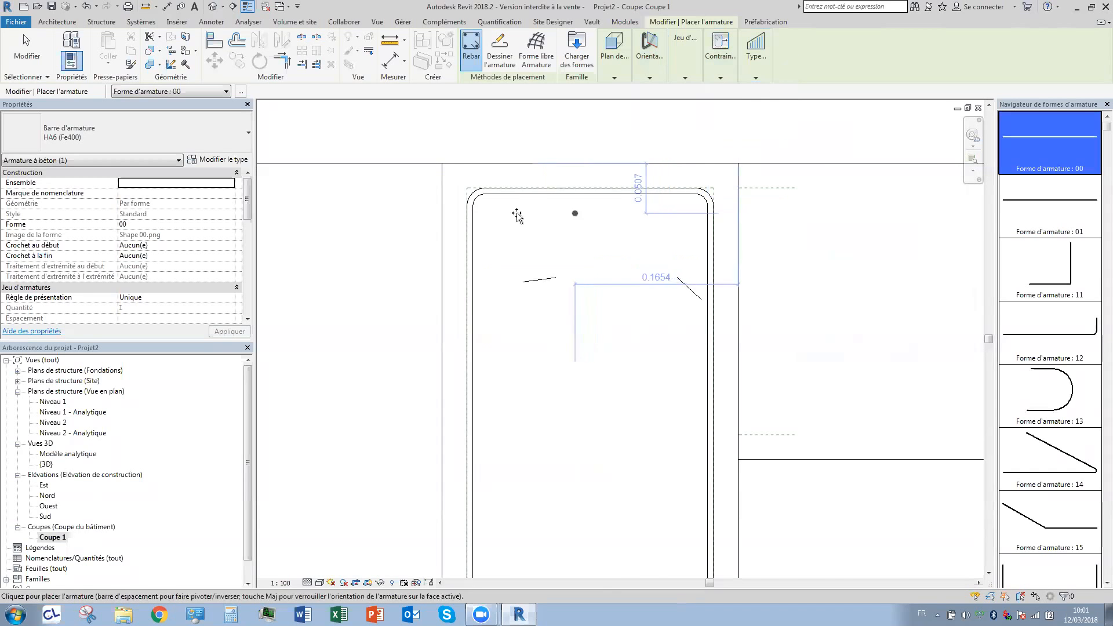
pyautogui.scroll(3, 472, 199)
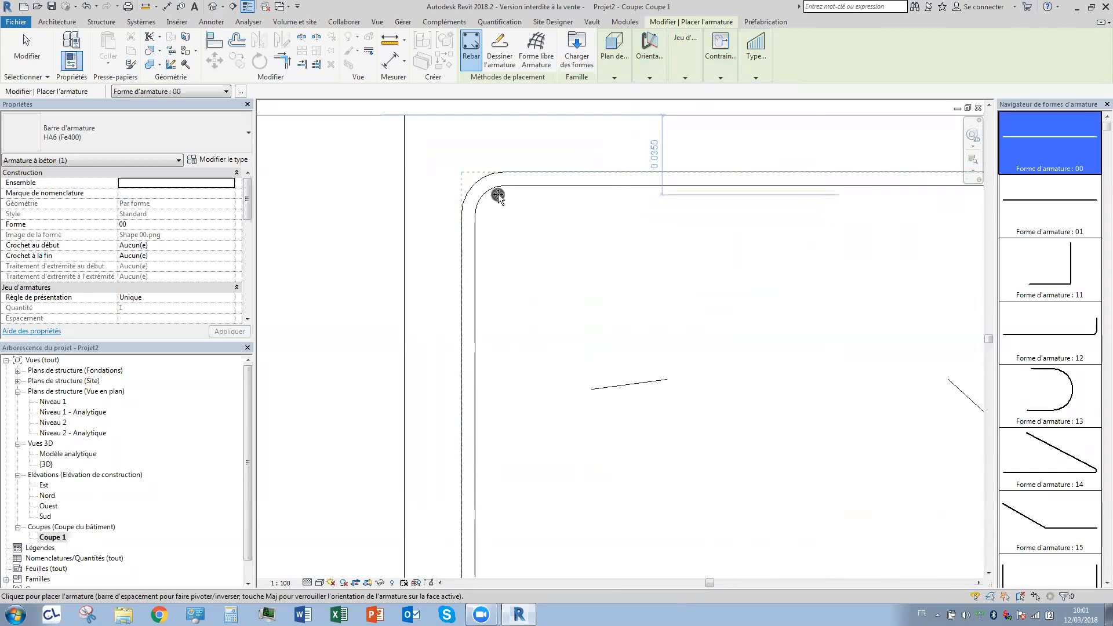
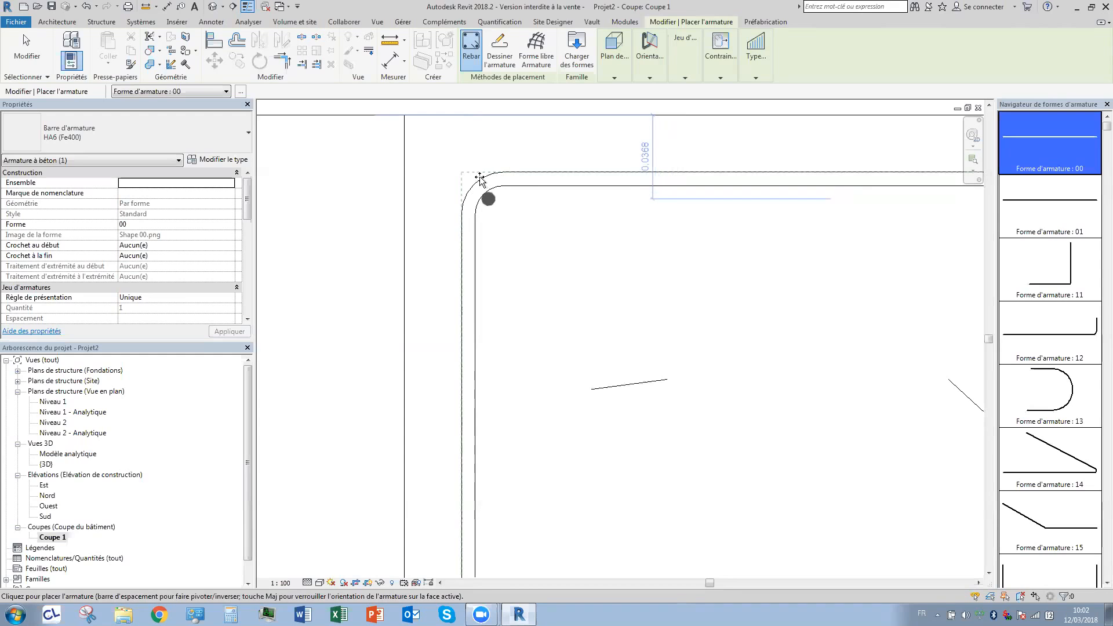
pyautogui.click(122, 135)
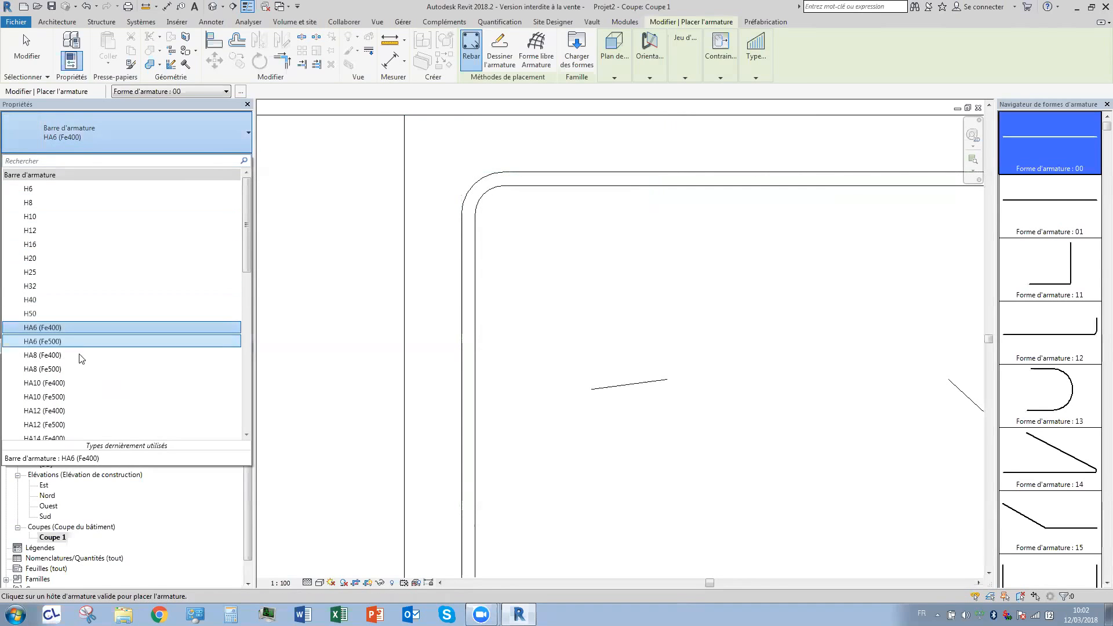
pyautogui.click(86, 411)
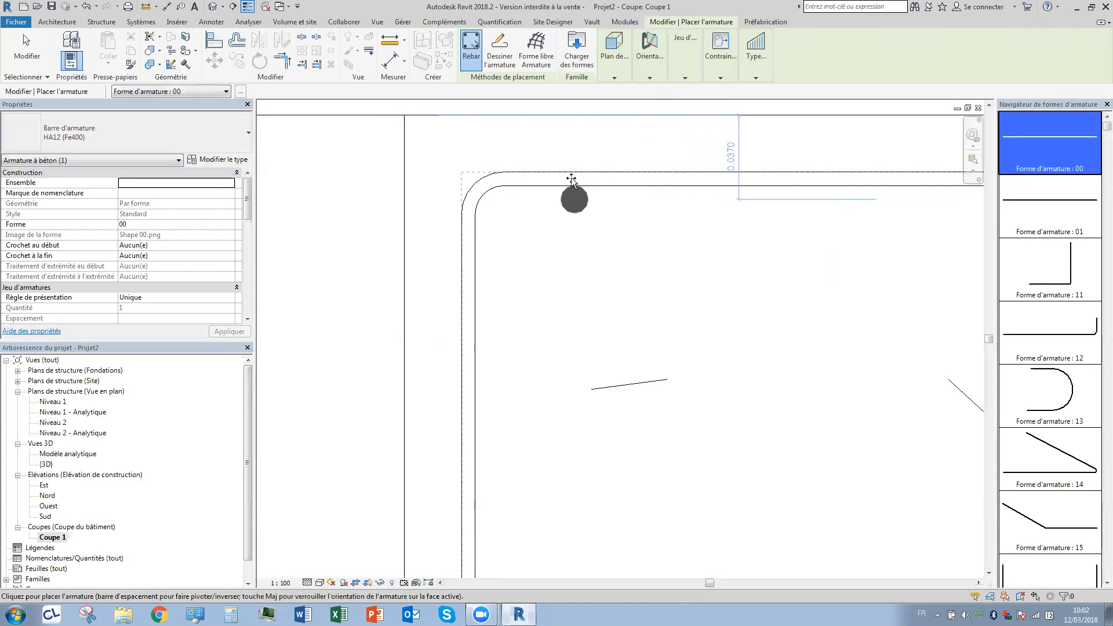
pyautogui.click(534, 176)
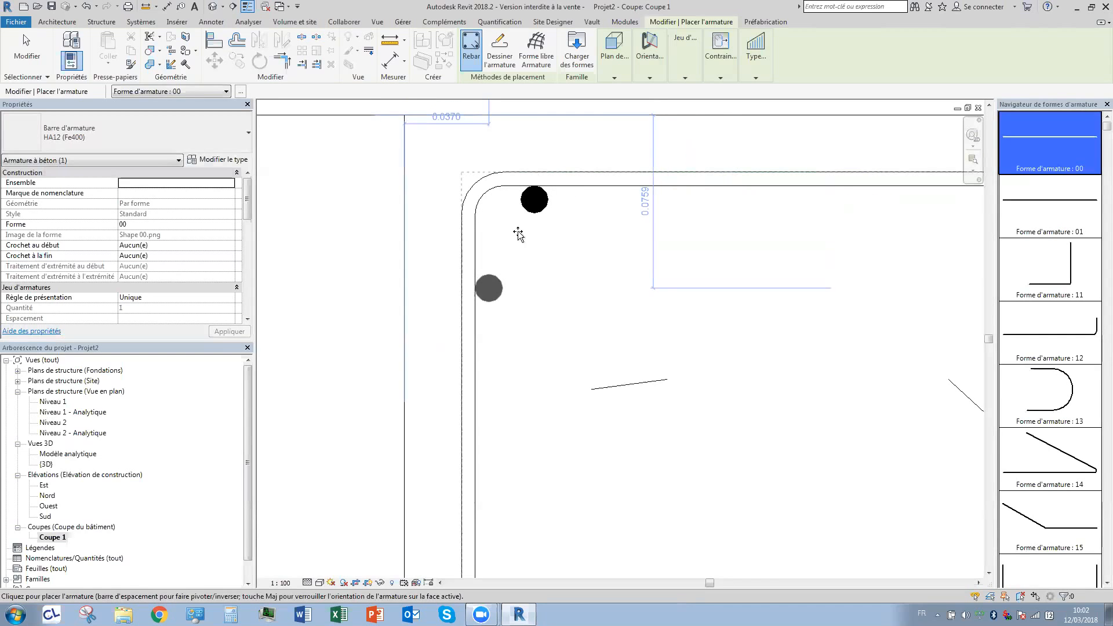
pyautogui.click(756, 52)
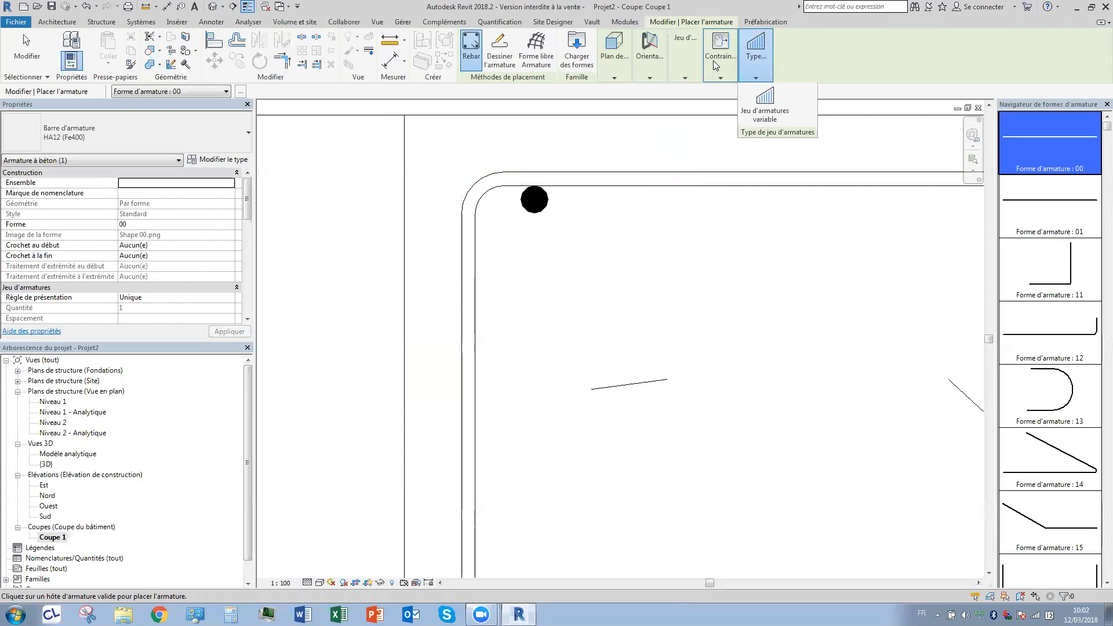
pyautogui.click(716, 64)
pyautogui.click(716, 65)
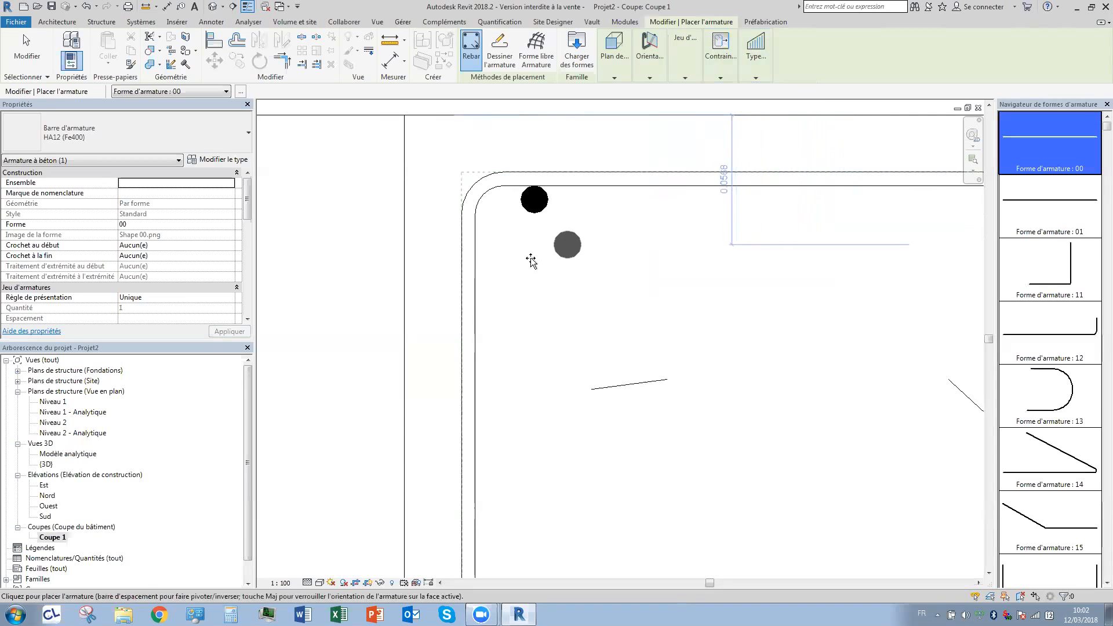
pyautogui.scroll(-3, 531, 241)
pyautogui.scroll(-1, 449, 177)
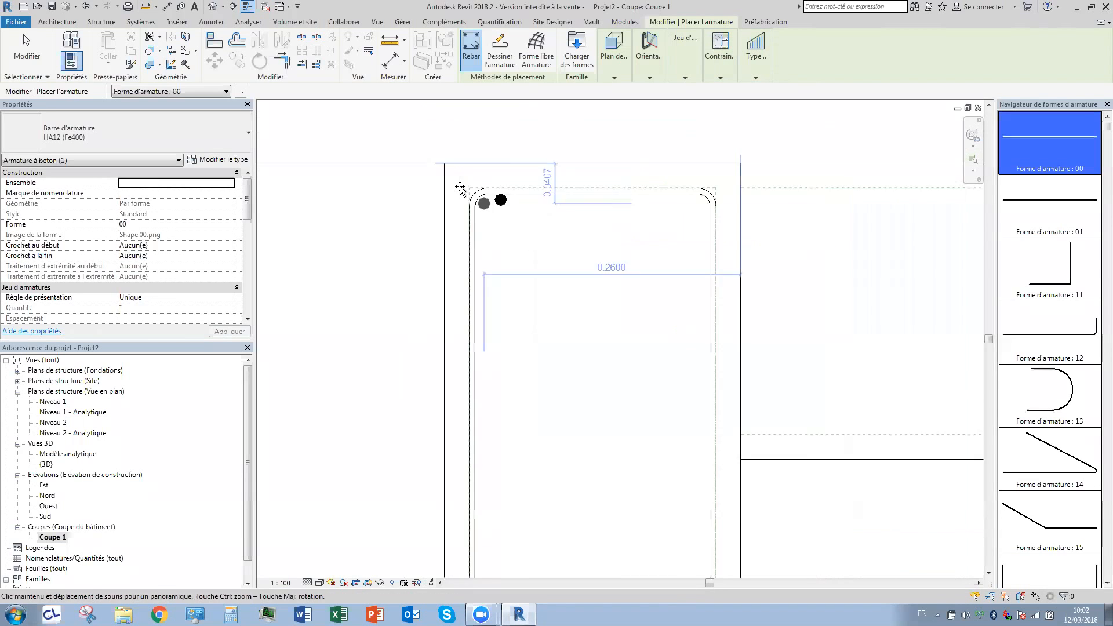
pyautogui.moveTo(497, 207); pyautogui.dragTo(460, 189, button='middle')
pyautogui.press('Escape')
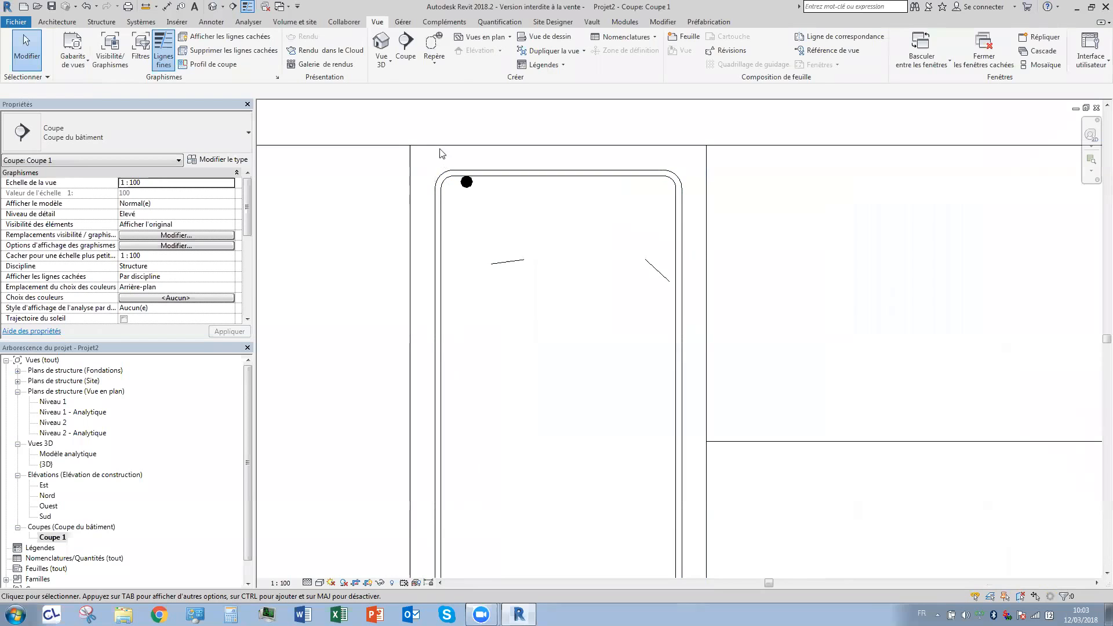
pyautogui.click(489, 217)
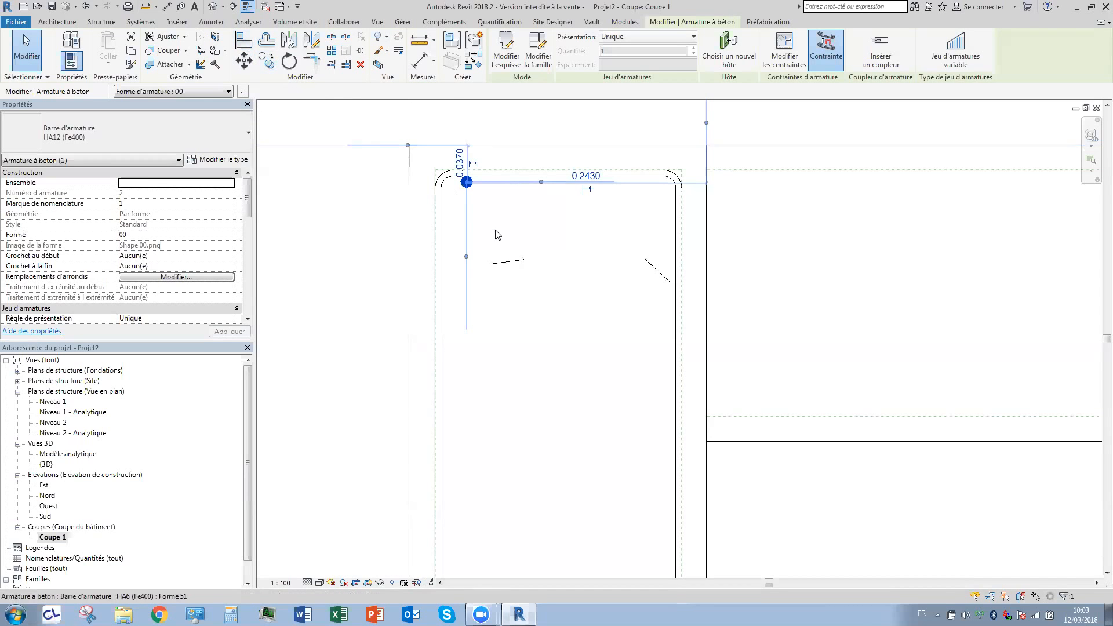
pyautogui.scroll(3, 462, 176)
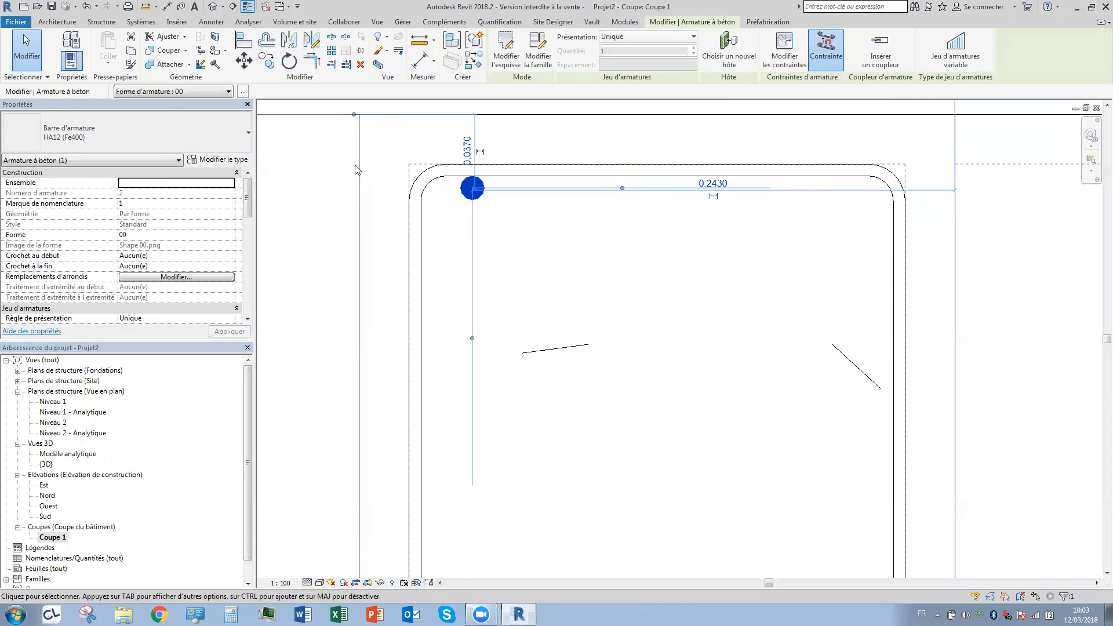
pyautogui.click(267, 66)
pyautogui.press('Escape')
pyautogui.press('Escape')
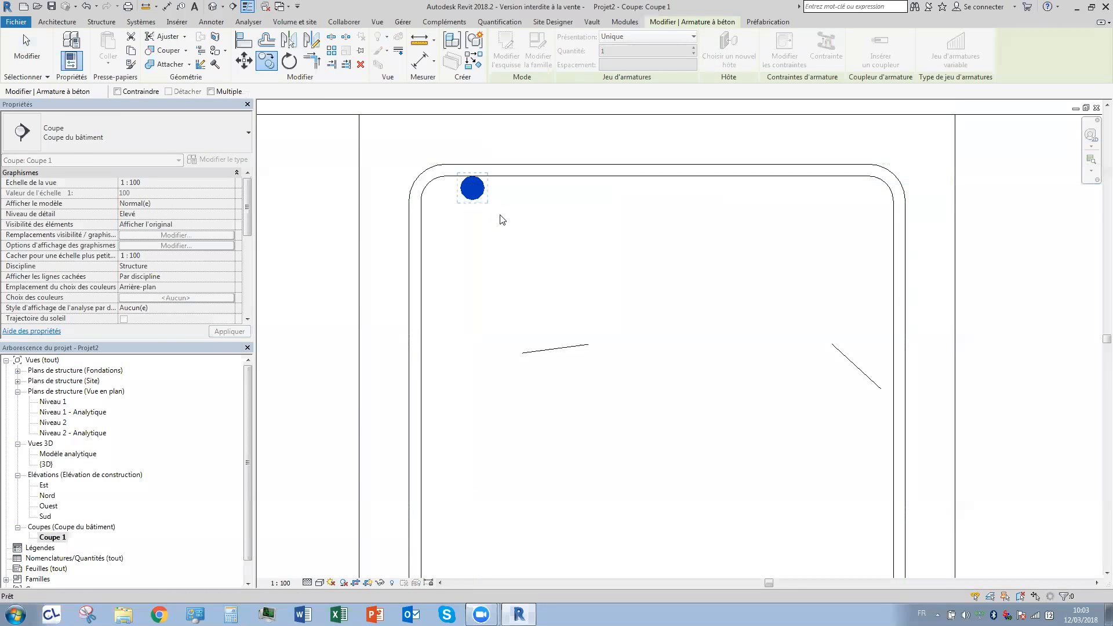
# Mirror a copy of the upper-left HA12 bar across the beam's vertical centre axis.
pyautogui.click(462, 193)
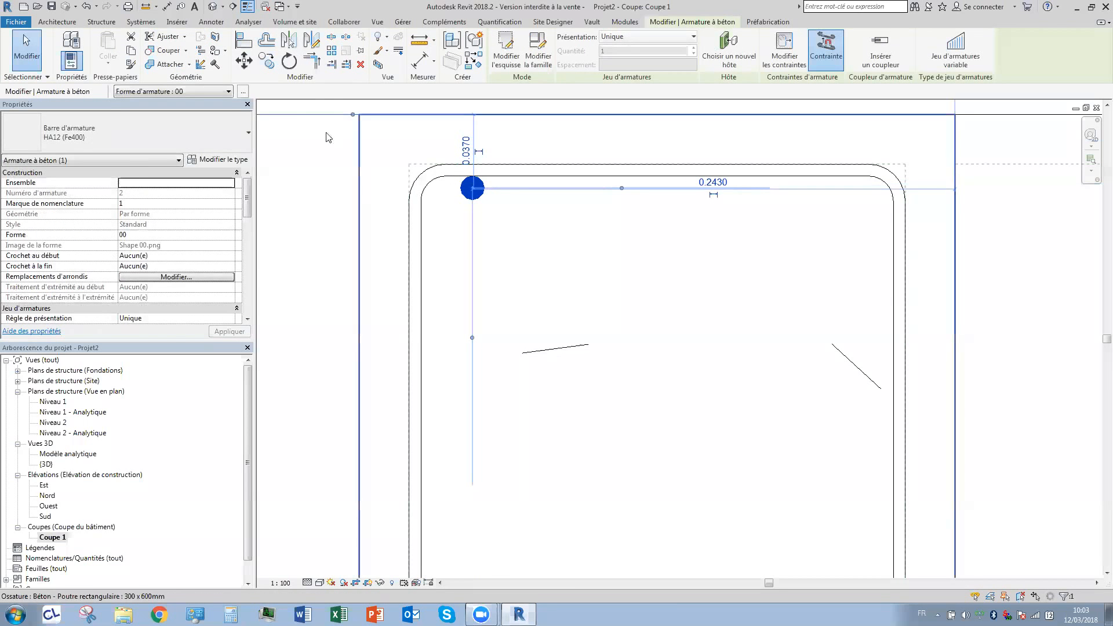
pyautogui.click(311, 41)
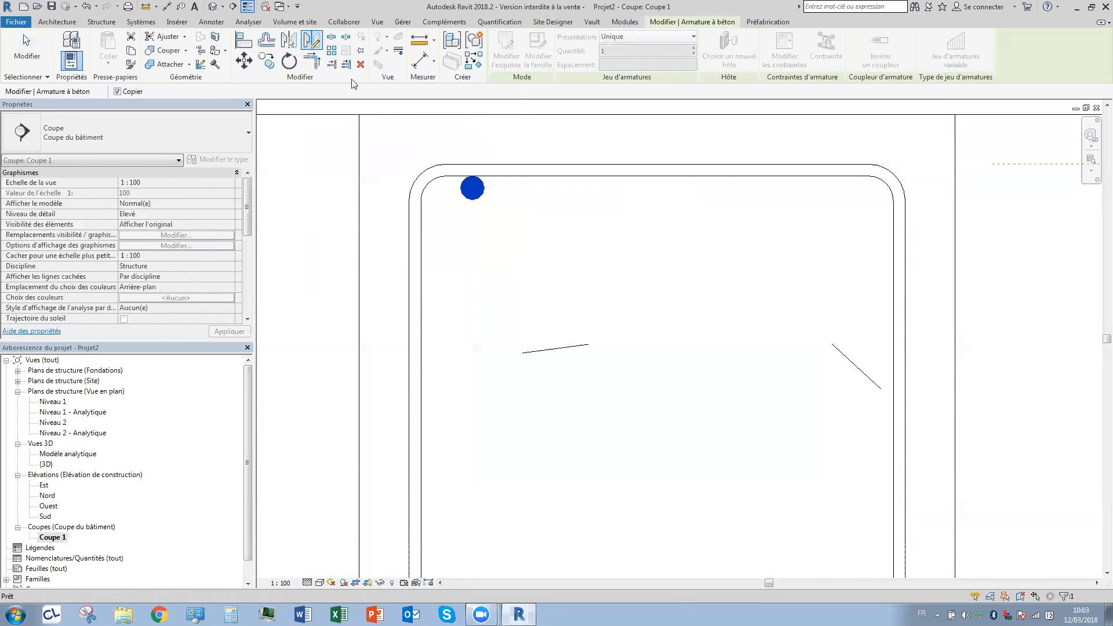
pyautogui.scroll(-2, 652, 212)
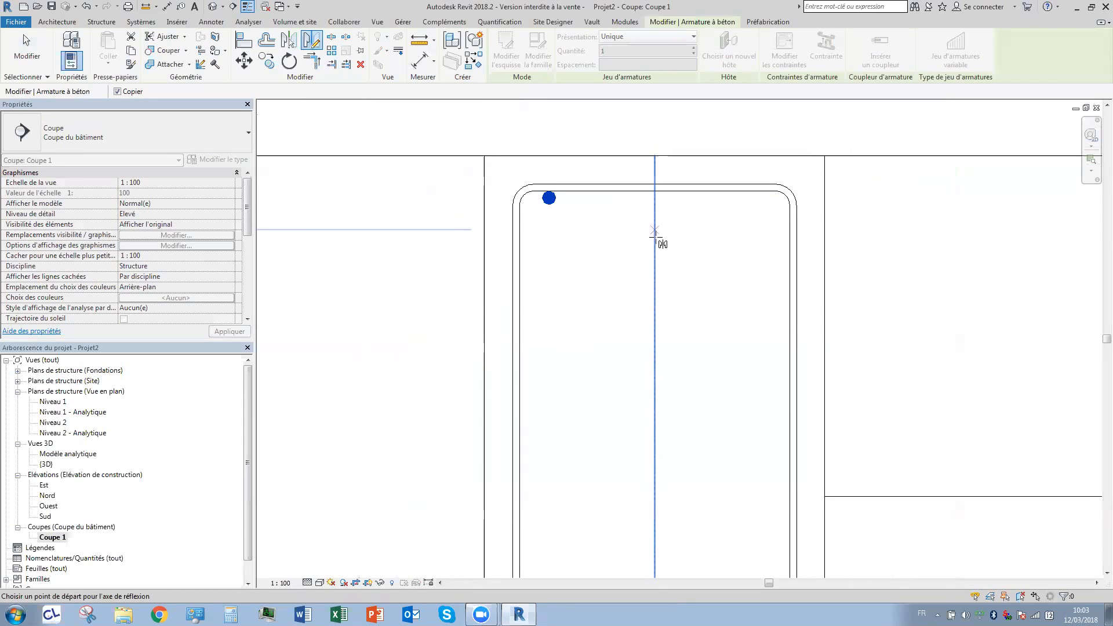
pyautogui.click(655, 238)
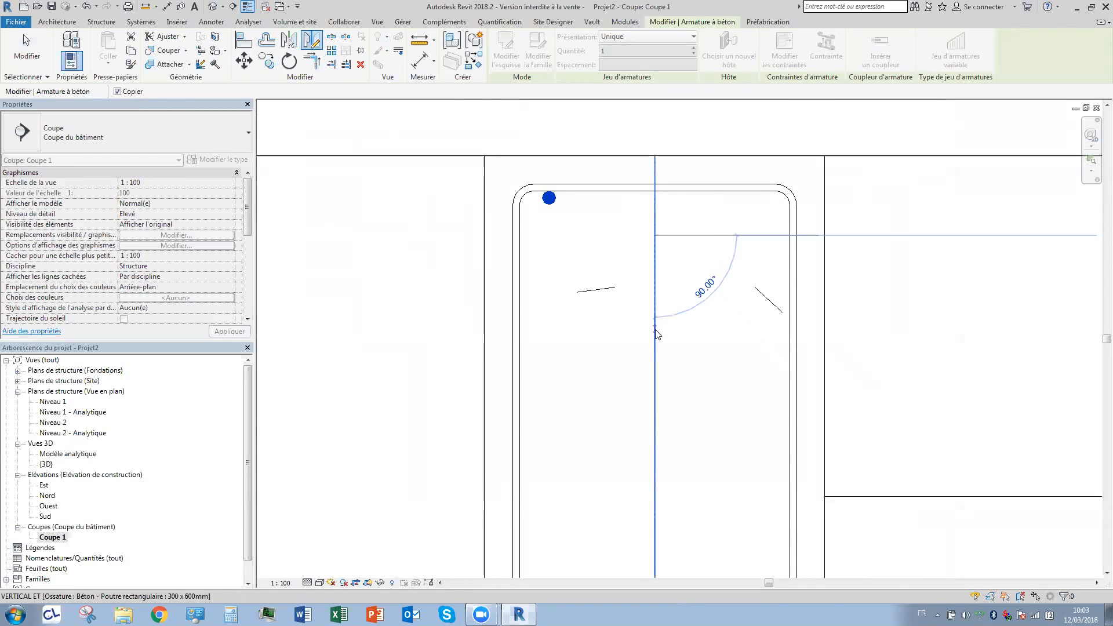
pyautogui.click(654, 325)
# Mirror copies of both upper HA12 bars across the beam's horizontal mid-height axis to form the lower bars.
pyautogui.moveTo(422, 169); pyautogui.dragTo(779, 246)
pyautogui.scroll(-2, 587, 290)
pyautogui.moveTo(510, 202); pyautogui.dragTo(455, 122, button='middle')
pyautogui.click(311, 43)
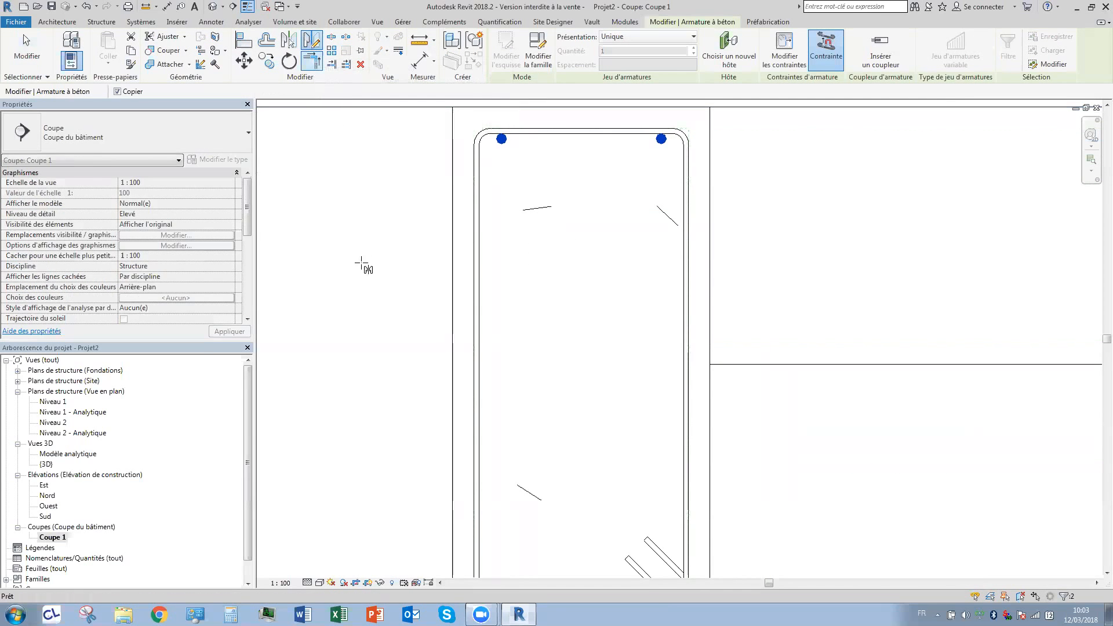
pyautogui.scroll(-2, 377, 217)
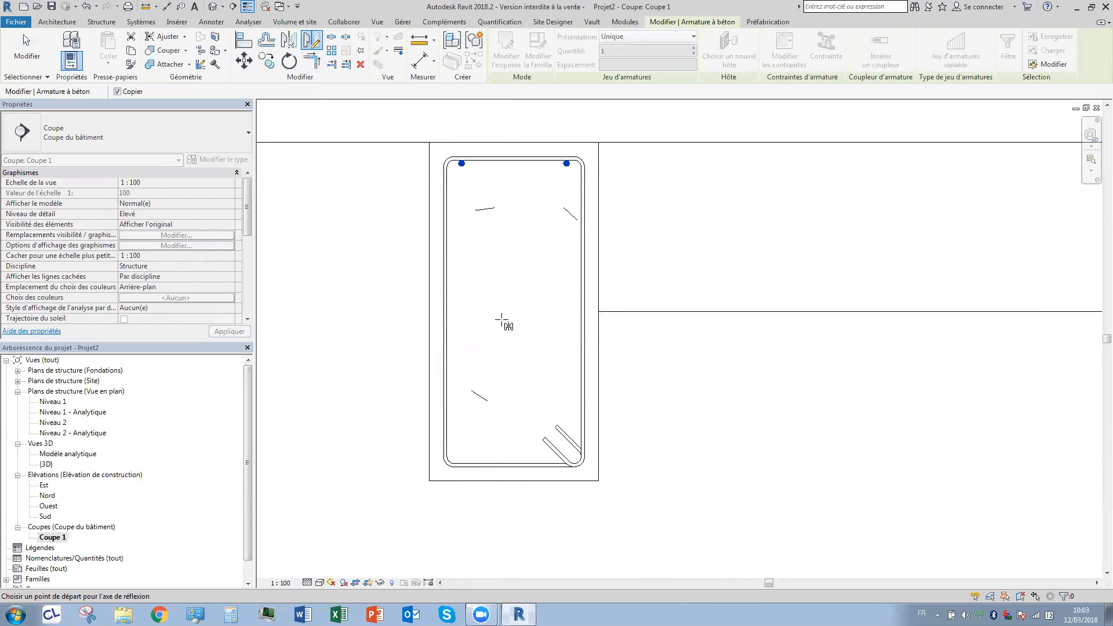
pyautogui.click(503, 314)
pyautogui.click(616, 311)
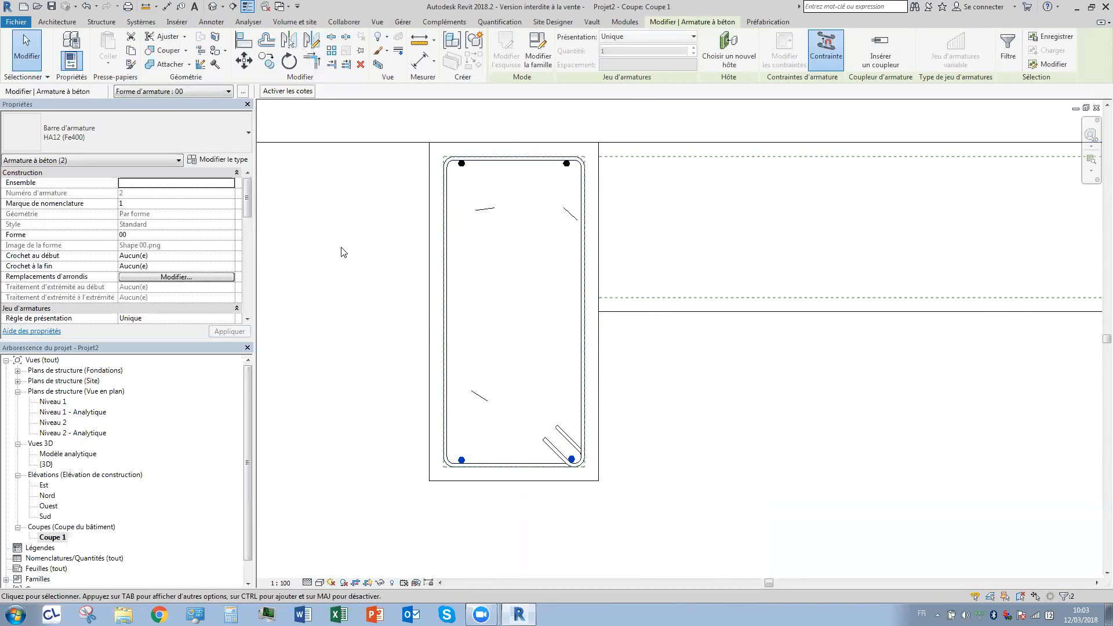
pyautogui.press('Escape')
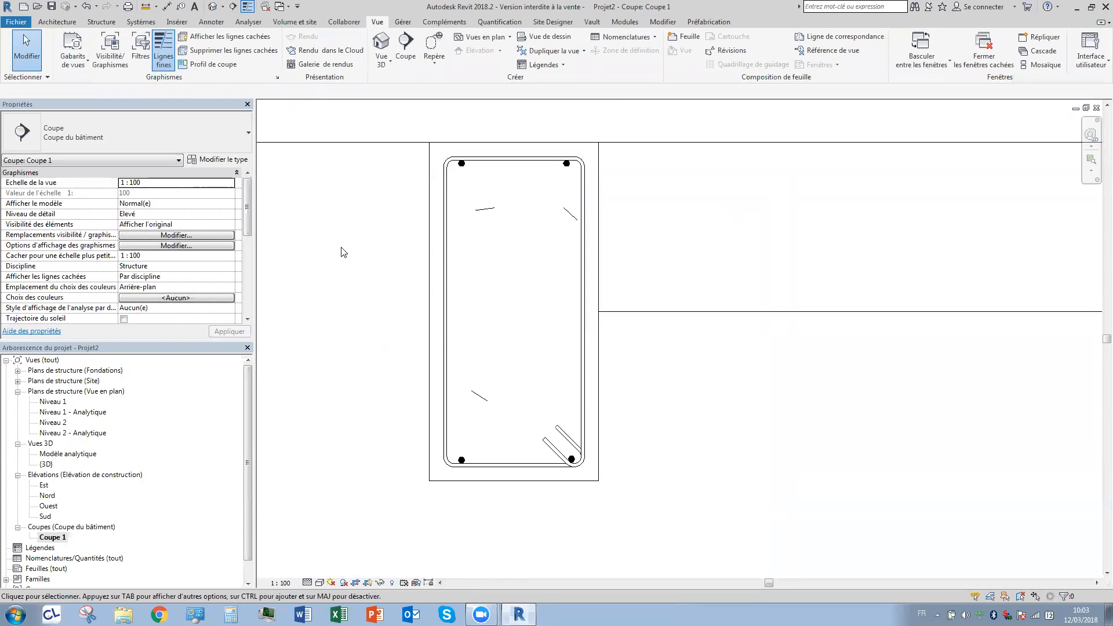
pyautogui.scroll(3, 476, 479)
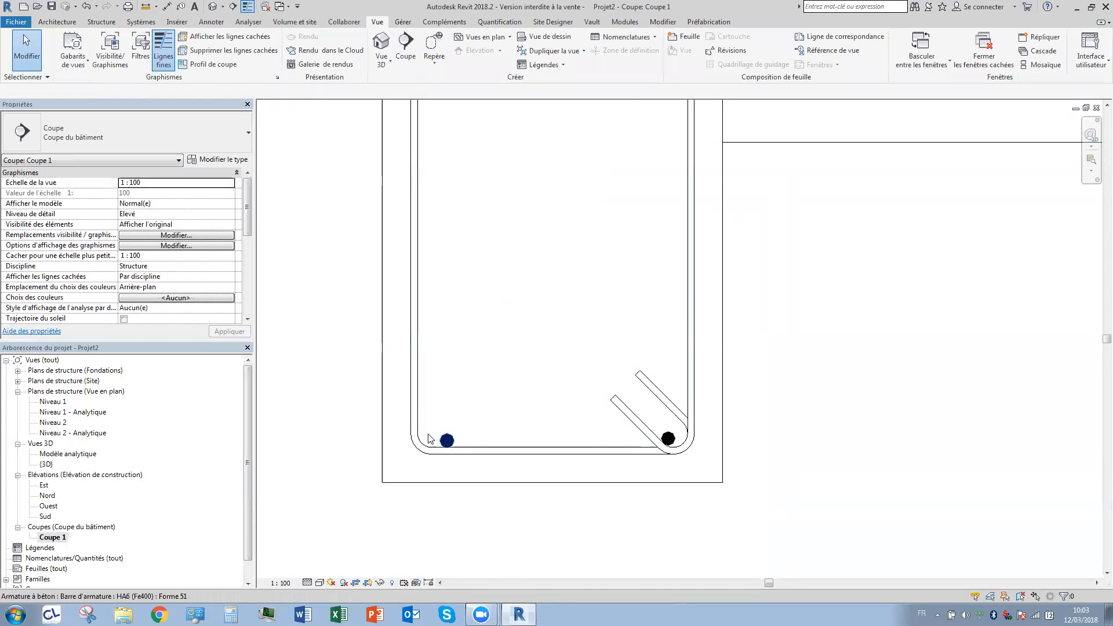
# Change the two lower longitudinal bars in the stirrup to type HA16 (Fe400).
pyautogui.click(655, 469)
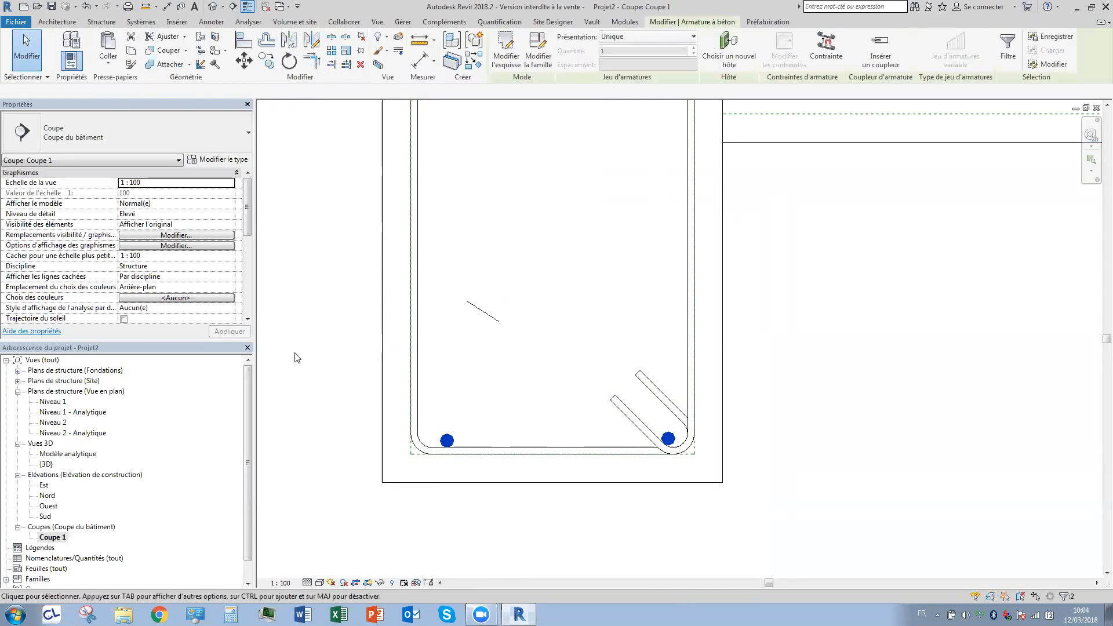
pyautogui.click(112, 141)
pyautogui.scroll(-3, 114, 357)
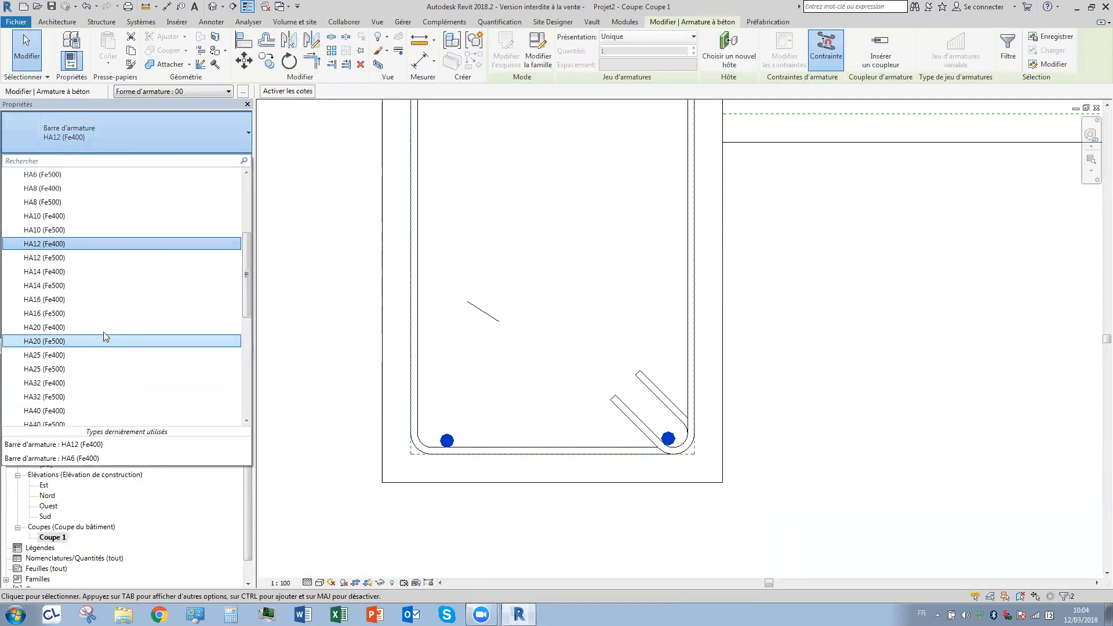
pyautogui.click(102, 299)
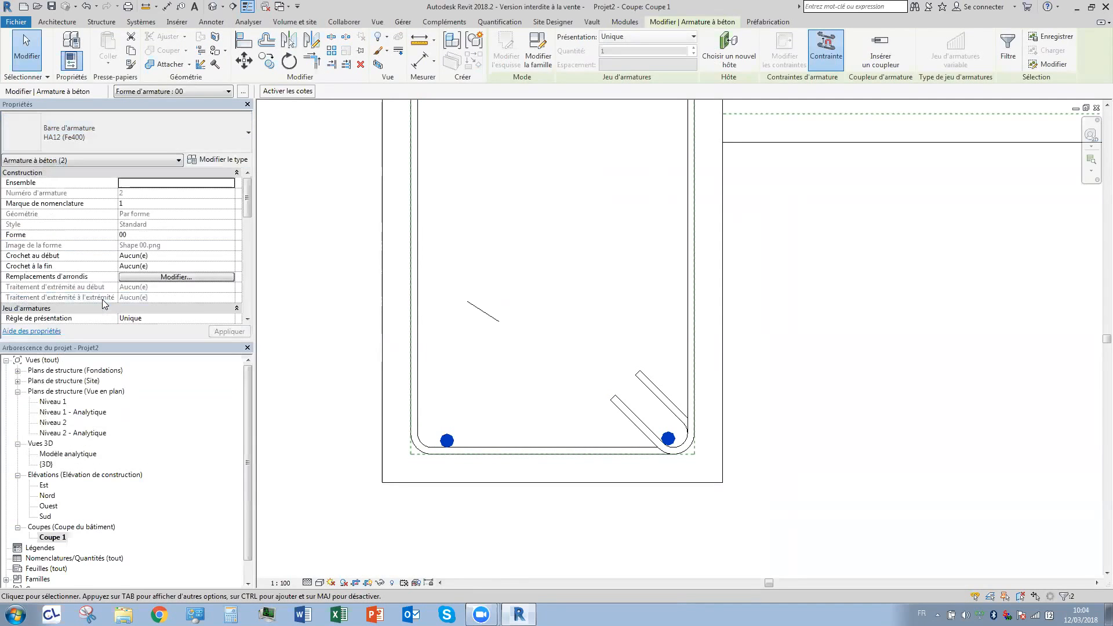
pyautogui.click(304, 346)
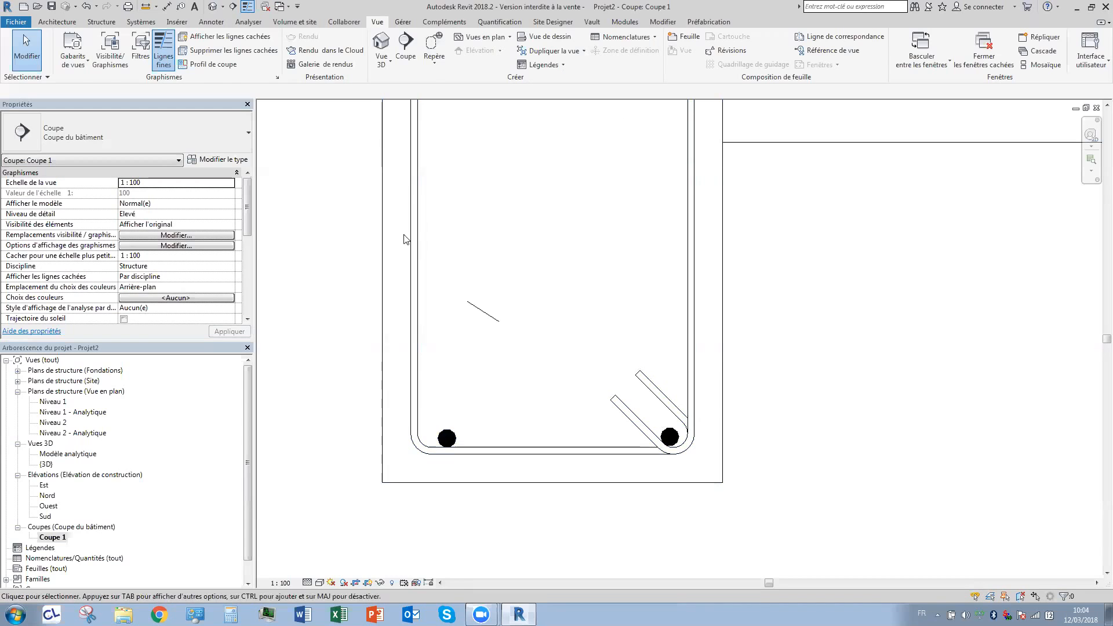
# Place two HA12 (Fe400) straight bars, shape 00, in the beam, one directly above each lower HA16 bar.
pyautogui.click(381, 236)
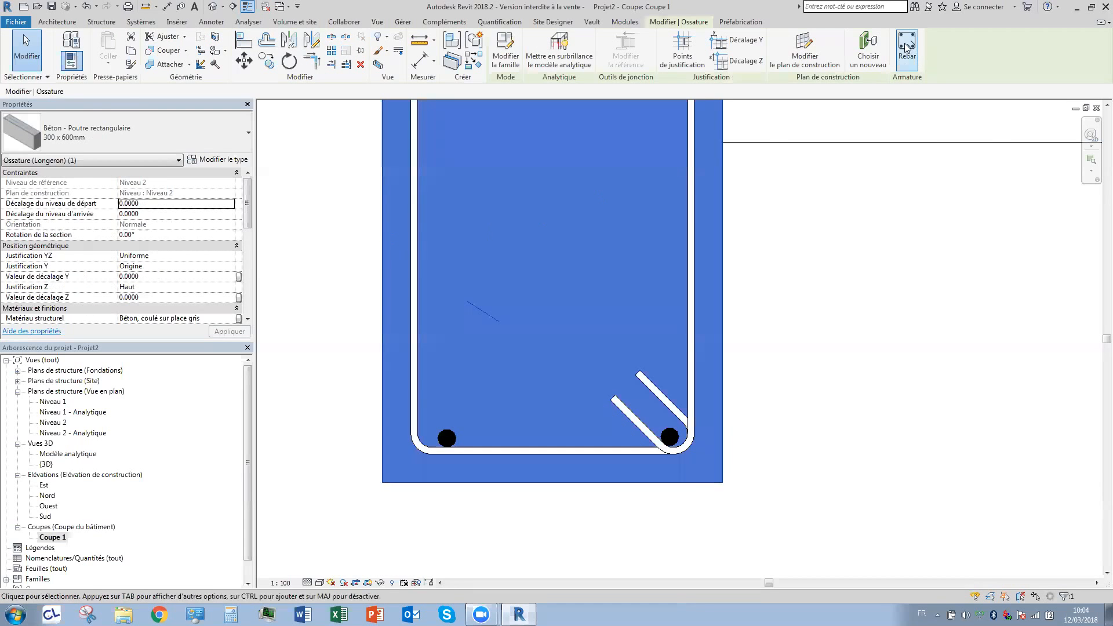
pyautogui.click(904, 43)
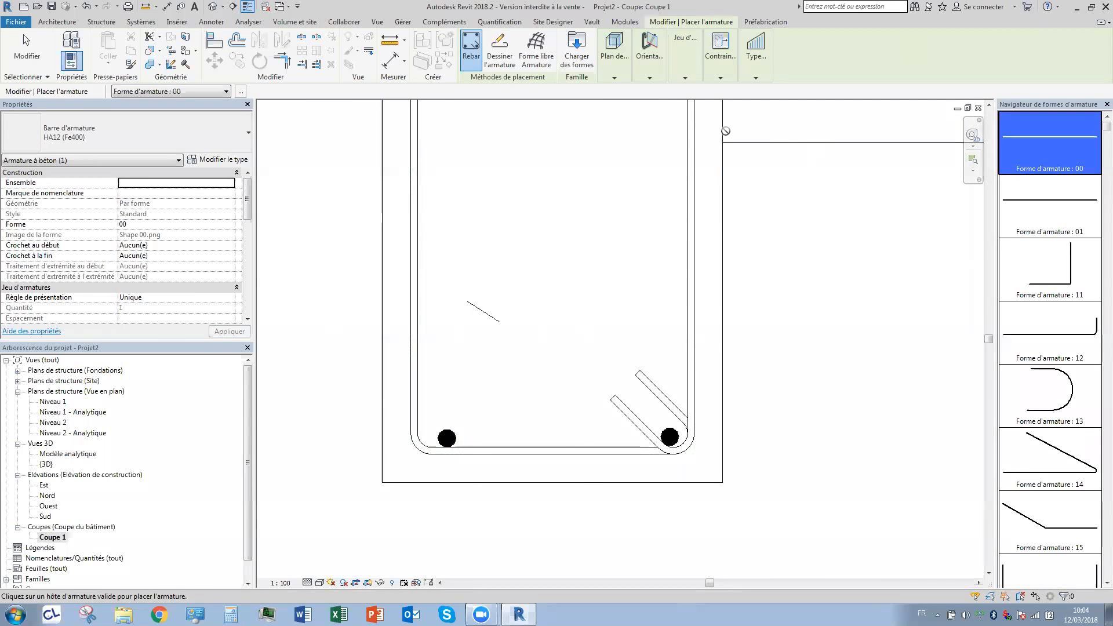
pyautogui.click(208, 139)
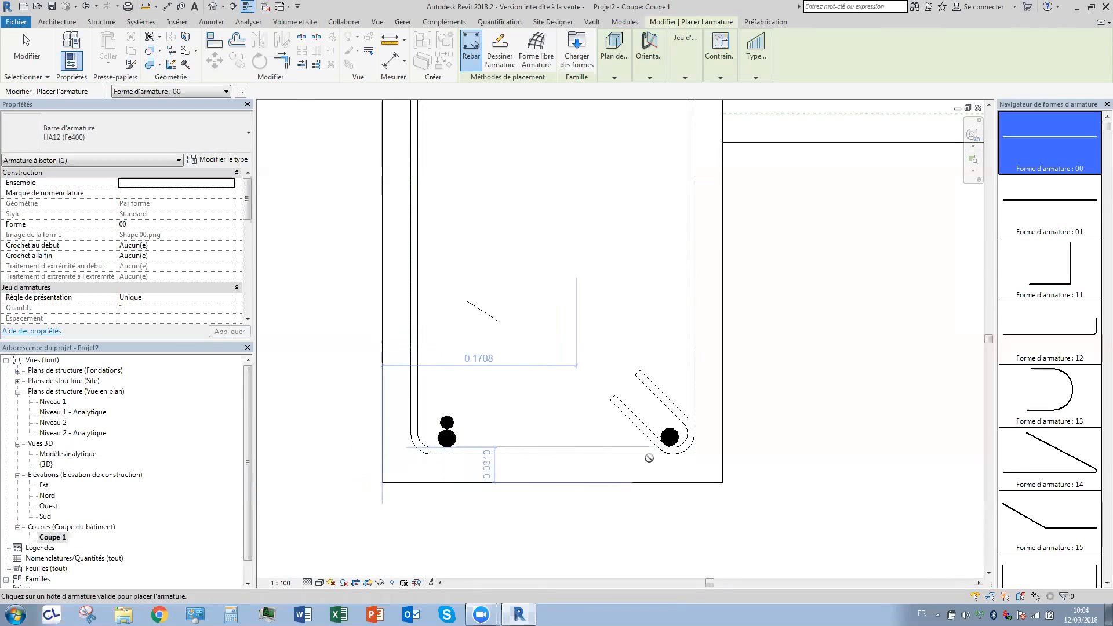
pyautogui.scroll(2, 638, 468)
pyautogui.click(681, 394)
pyautogui.scroll(-2, 450, 422)
pyautogui.press('Escape')
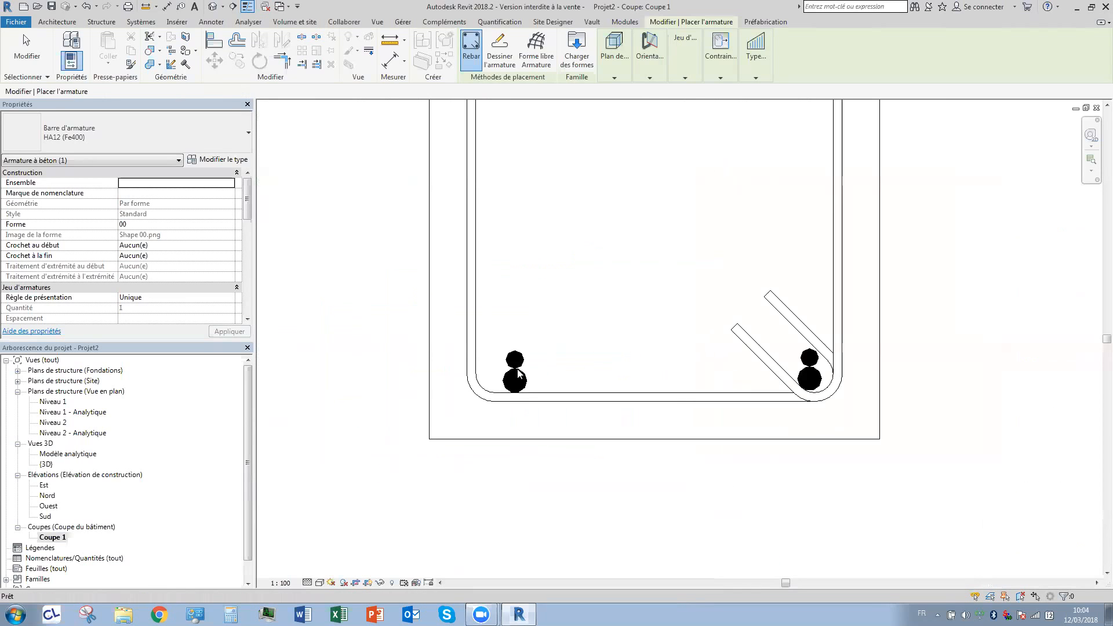
pyautogui.press('Escape')
# Try moving the lower-left HA16 bar about 0.03 m inward along the stirrup's bottom leg, and undo the move.
pyautogui.scroll(1, 519, 374)
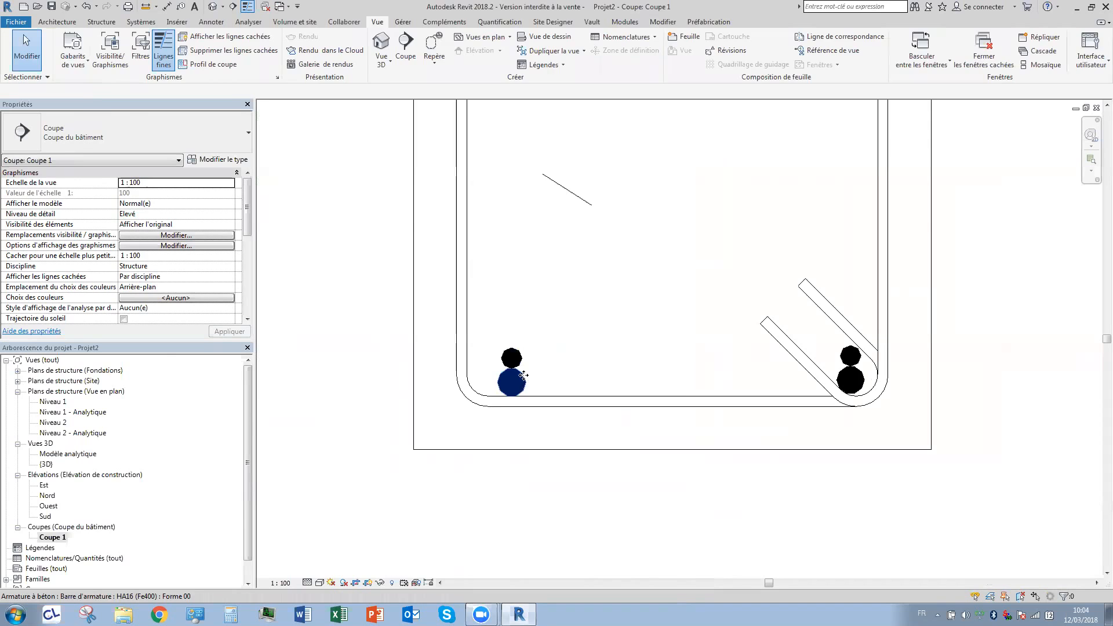
pyautogui.click(523, 375)
pyautogui.click(242, 63)
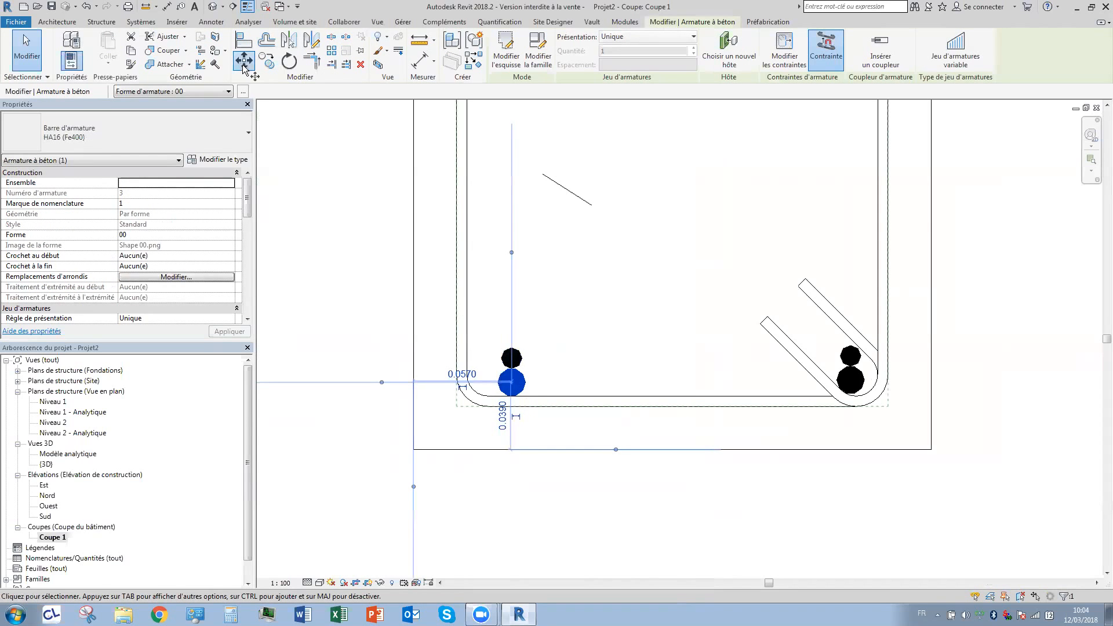
pyautogui.click(512, 382)
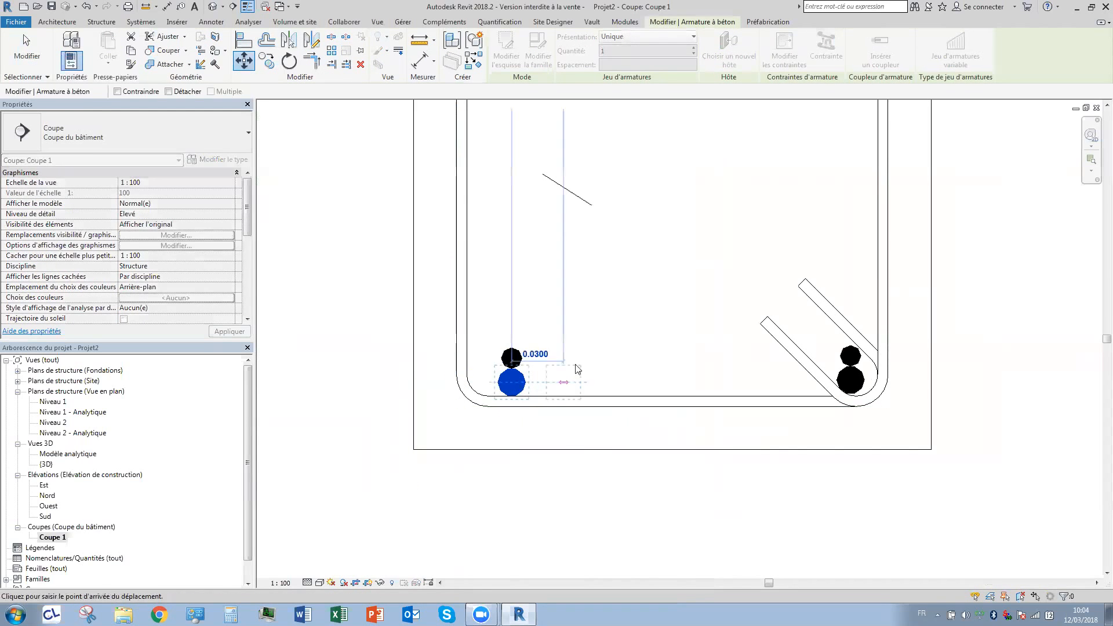
pyautogui.click(567, 383)
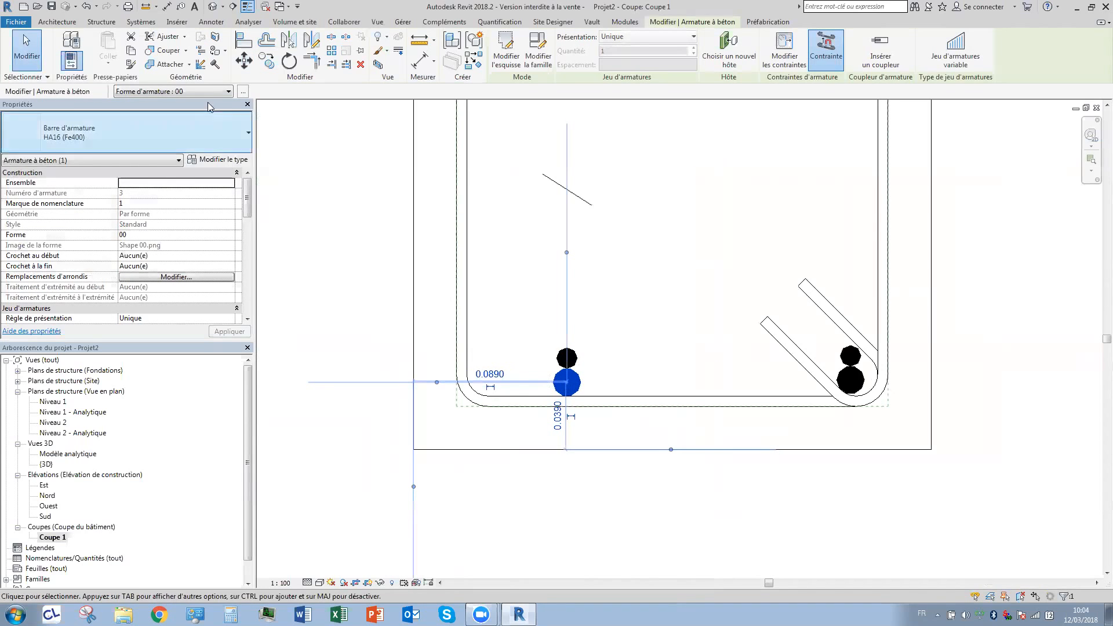
pyautogui.click(87, 7)
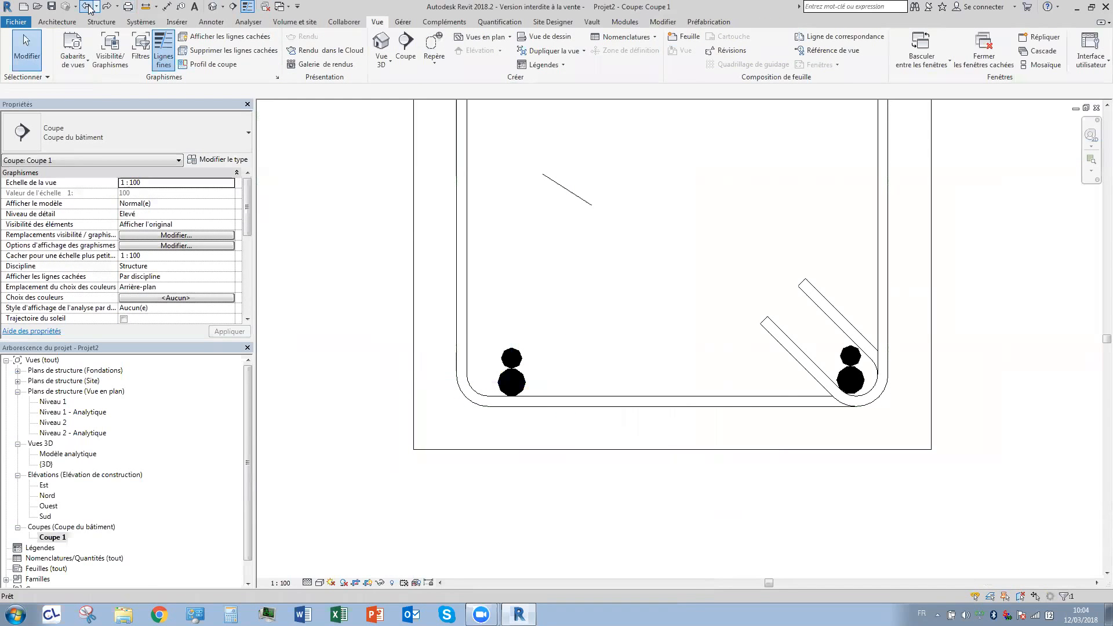
# Undo the placement of the second-layer HA12 bar near the stirrup hooks and delete the lower-right HA16 bar.
pyautogui.click(88, 7)
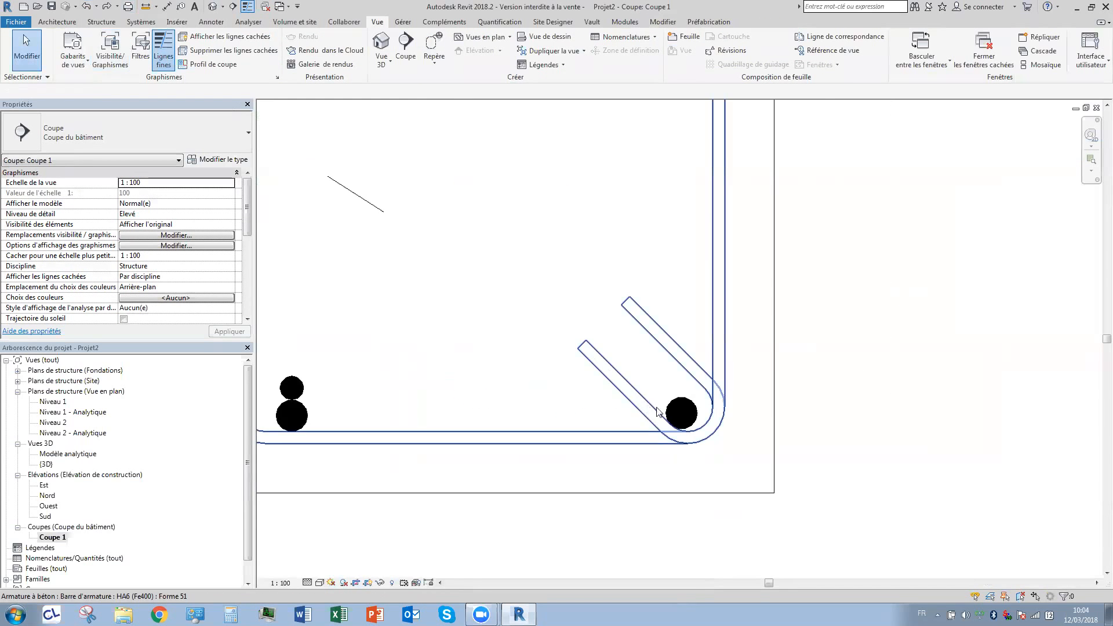
pyautogui.moveTo(882, 419); pyautogui.dragTo(909, 412, button='middle')
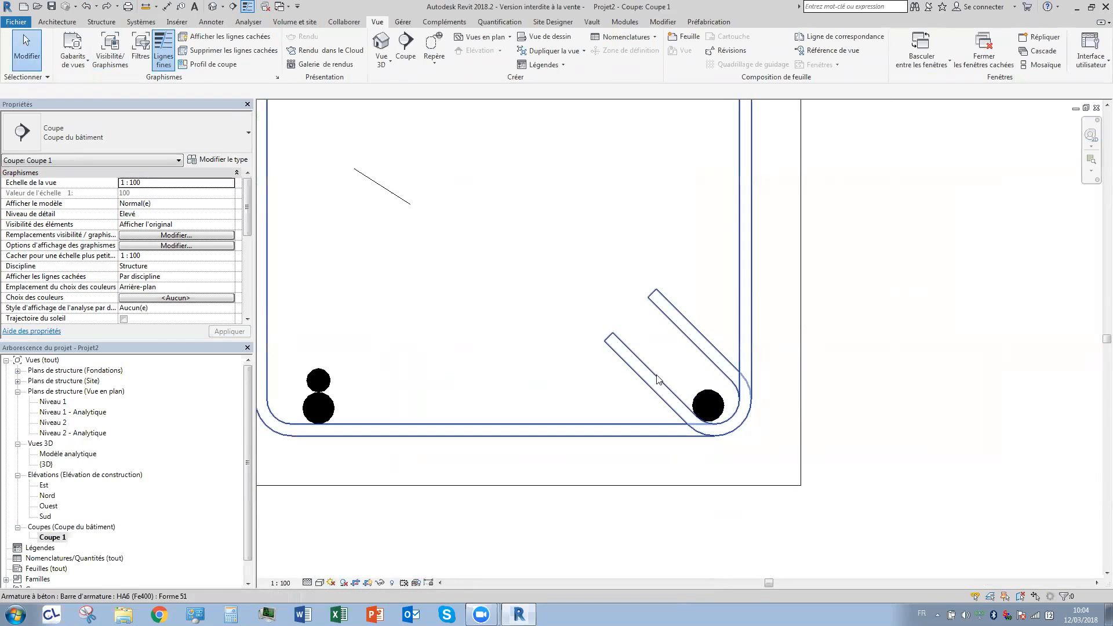
pyautogui.click(702, 397)
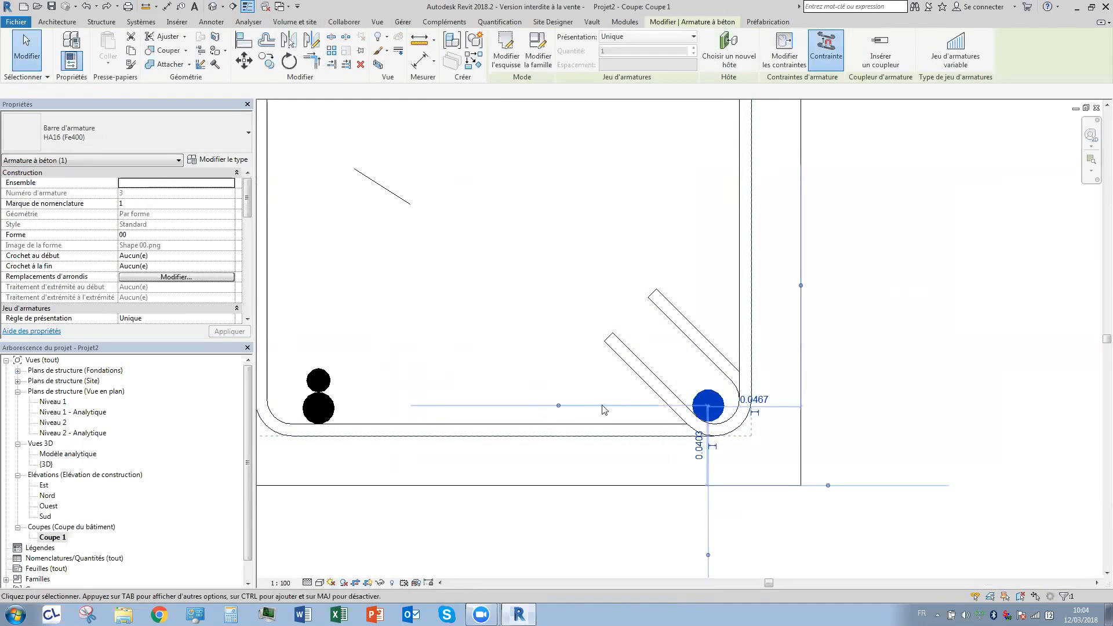
pyautogui.press('Delete')
# Mirror copies of the lower-left HA12 and HA16 bars across the beam's vertical centre axis.
pyautogui.moveTo(451, 333); pyautogui.dragTo(334, 397)
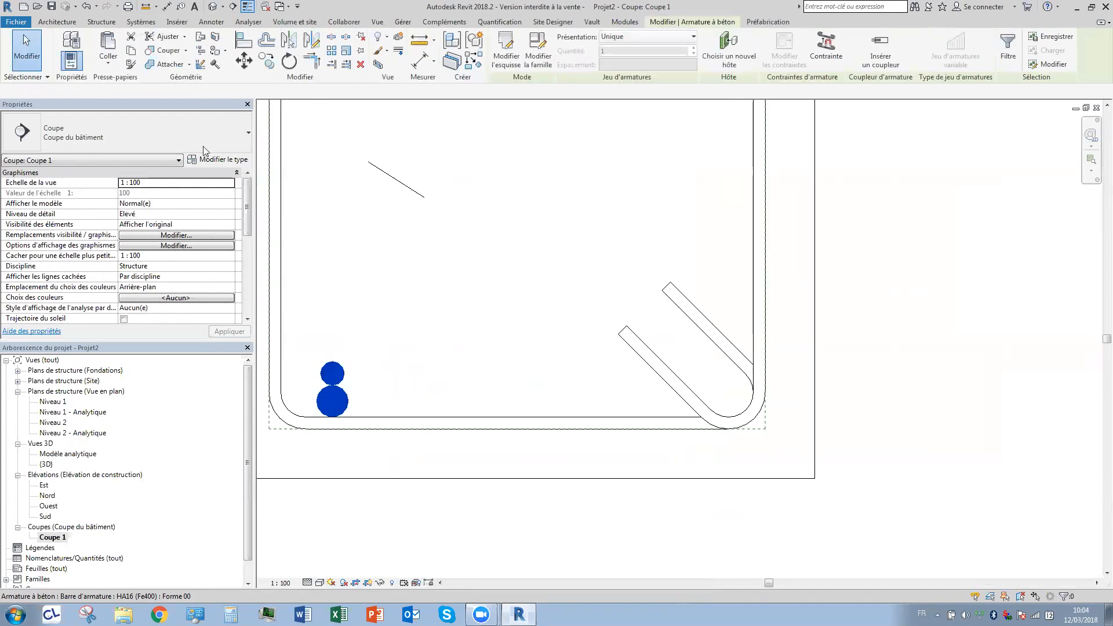
pyautogui.click(312, 41)
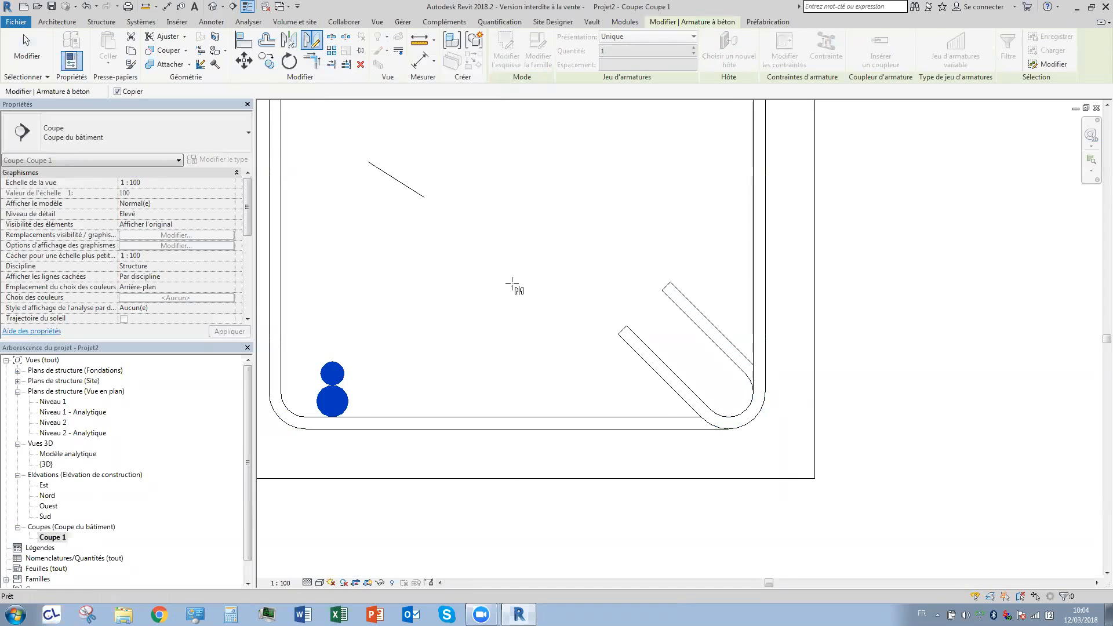
pyautogui.scroll(-2, 517, 285)
pyautogui.click(516, 281)
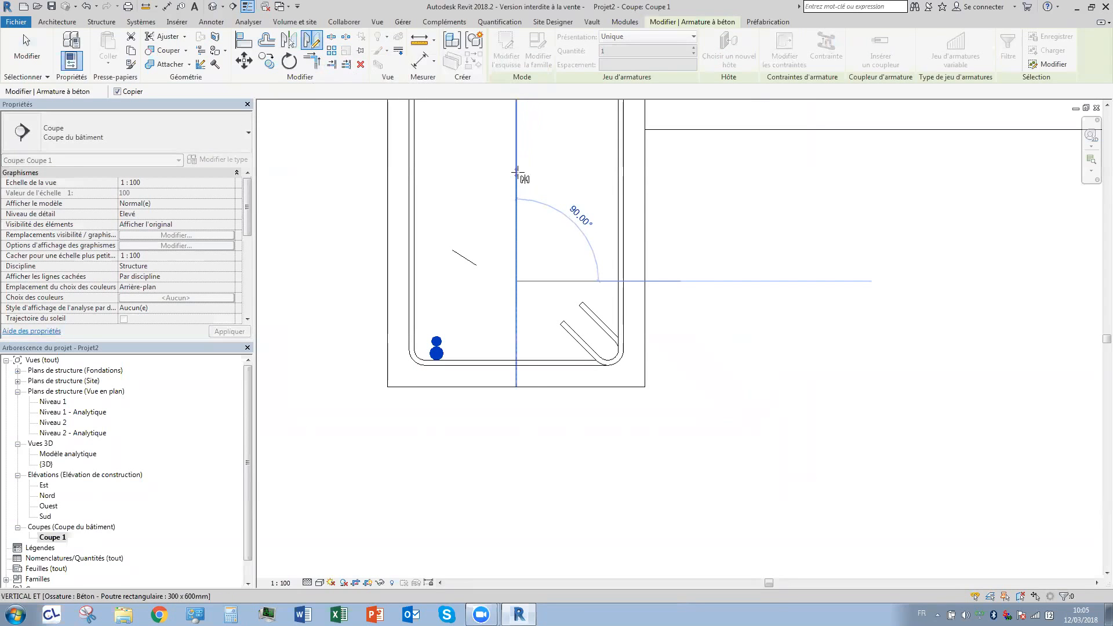
pyautogui.click(516, 179)
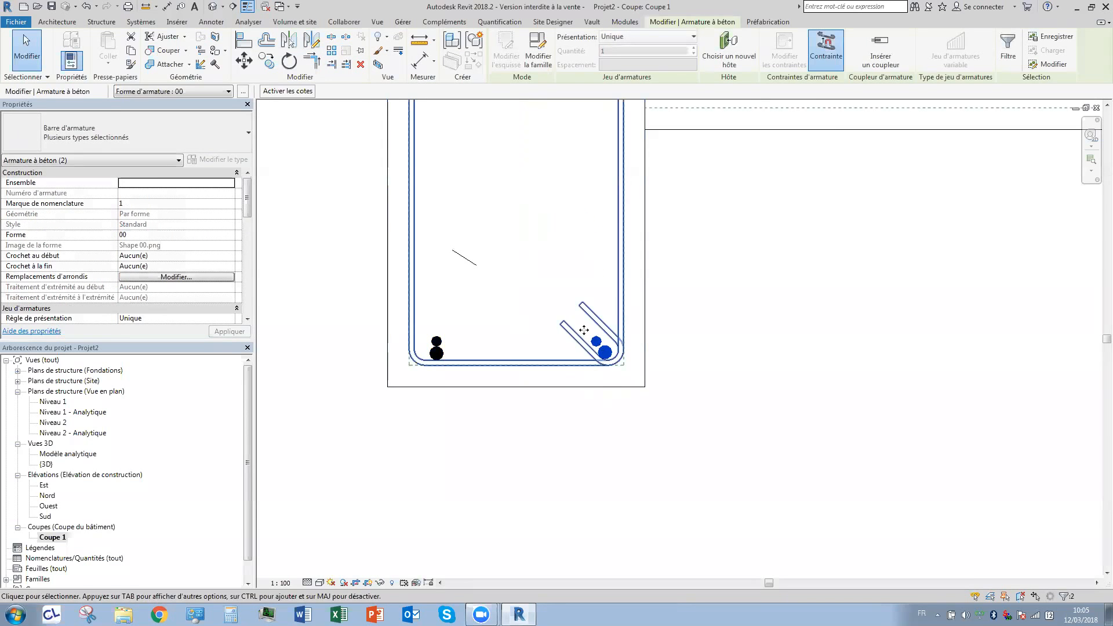
# Examine the position of the mirrored HA12 and HA16 bars between the hooks at the stirrup's lower-right corner.
pyautogui.scroll(3, 605, 351)
pyautogui.scroll(2, 605, 351)
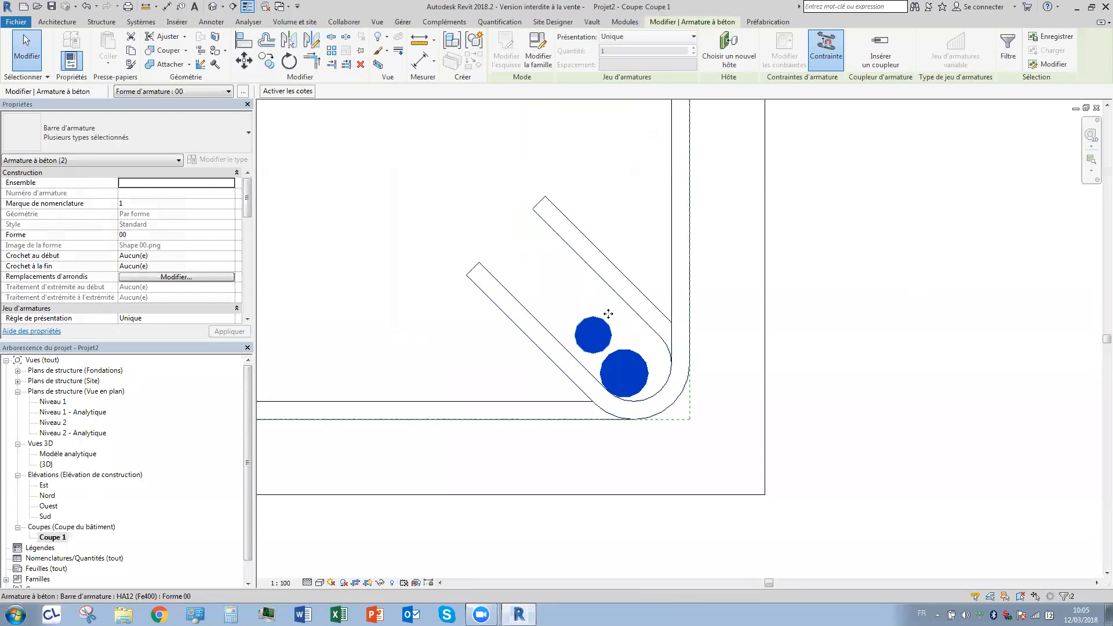
pyautogui.click(823, 316)
pyautogui.scroll(-4, 699, 316)
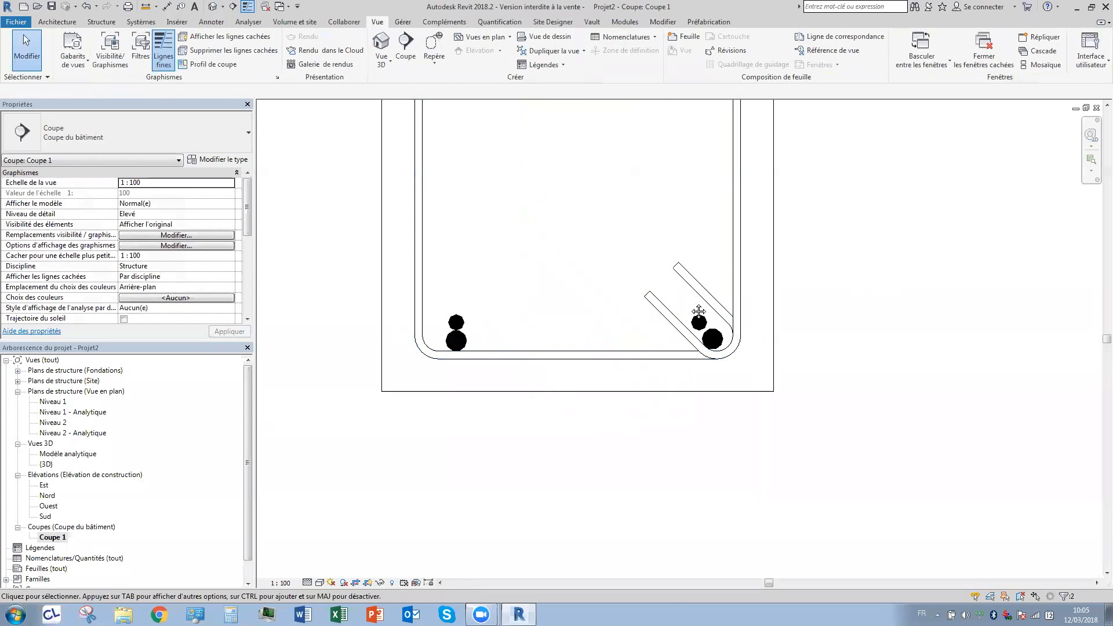
pyautogui.scroll(2, 719, 362)
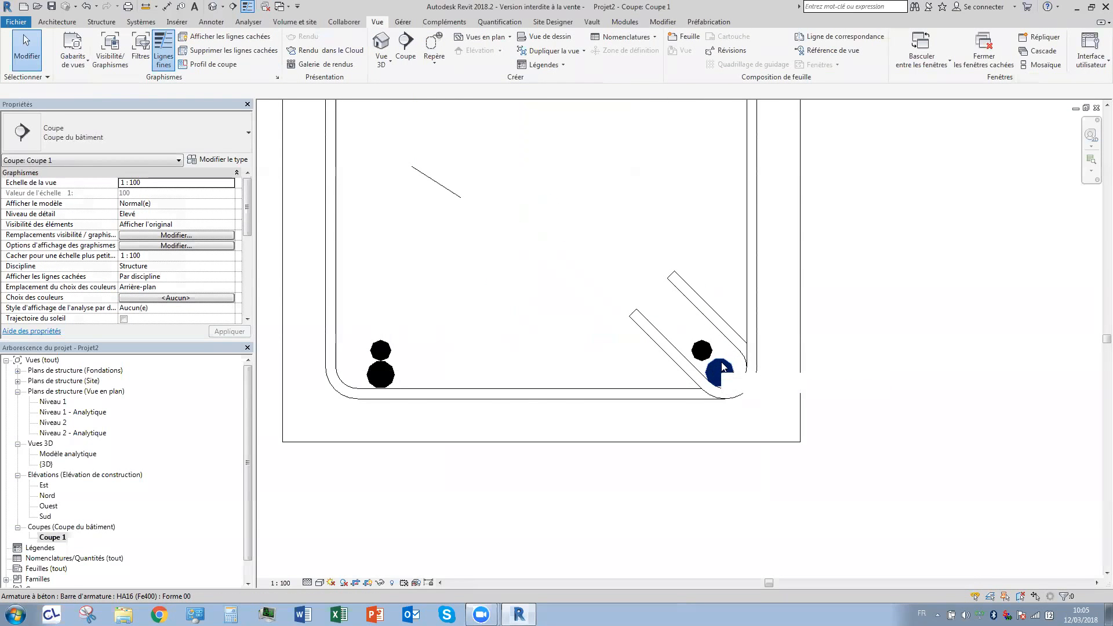
pyautogui.click(715, 371)
pyautogui.click(702, 350)
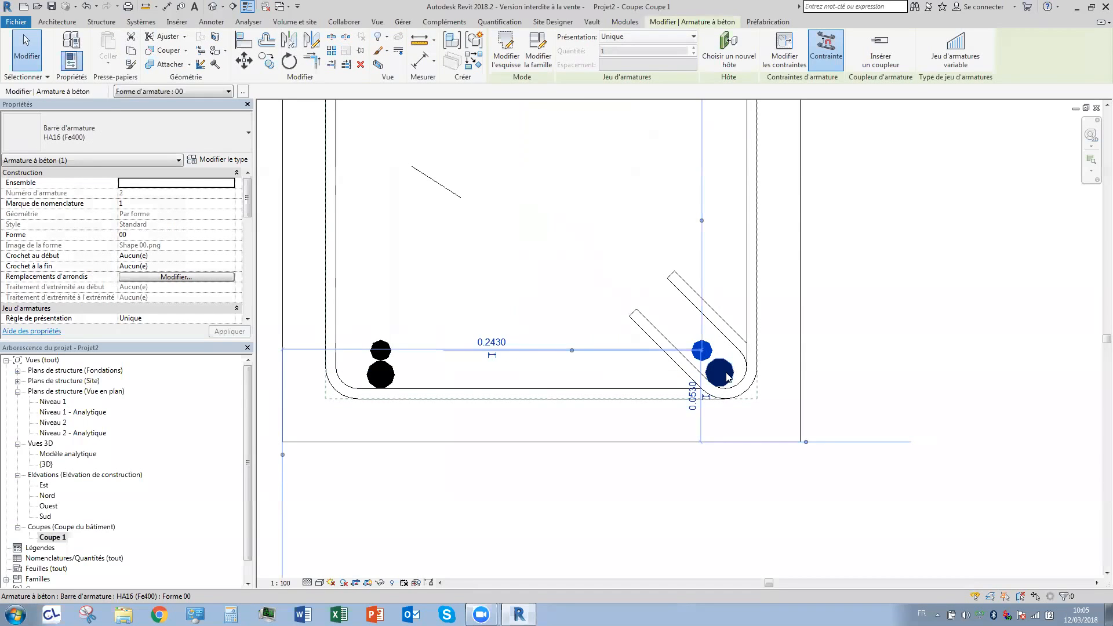
pyautogui.click(726, 376)
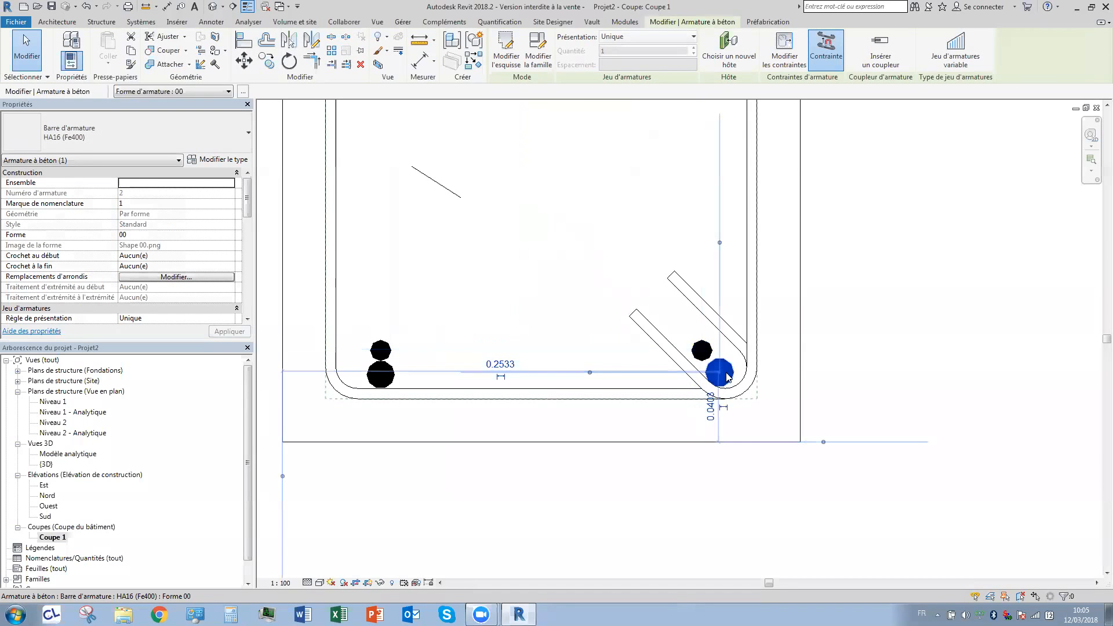
pyautogui.click(981, 285)
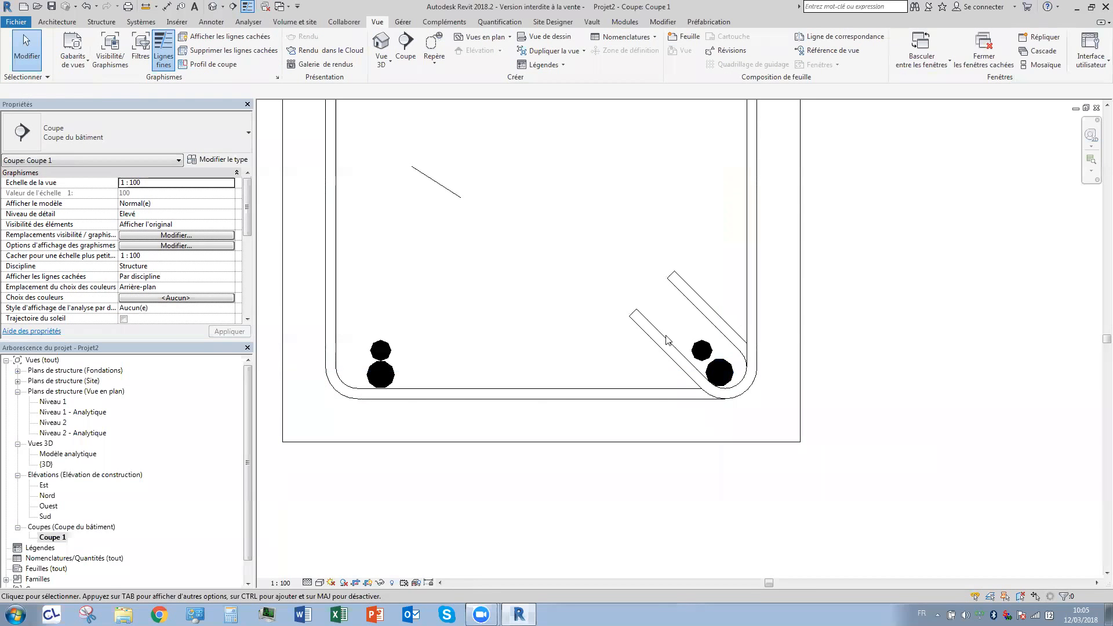
pyautogui.scroll(-5, 372, 359)
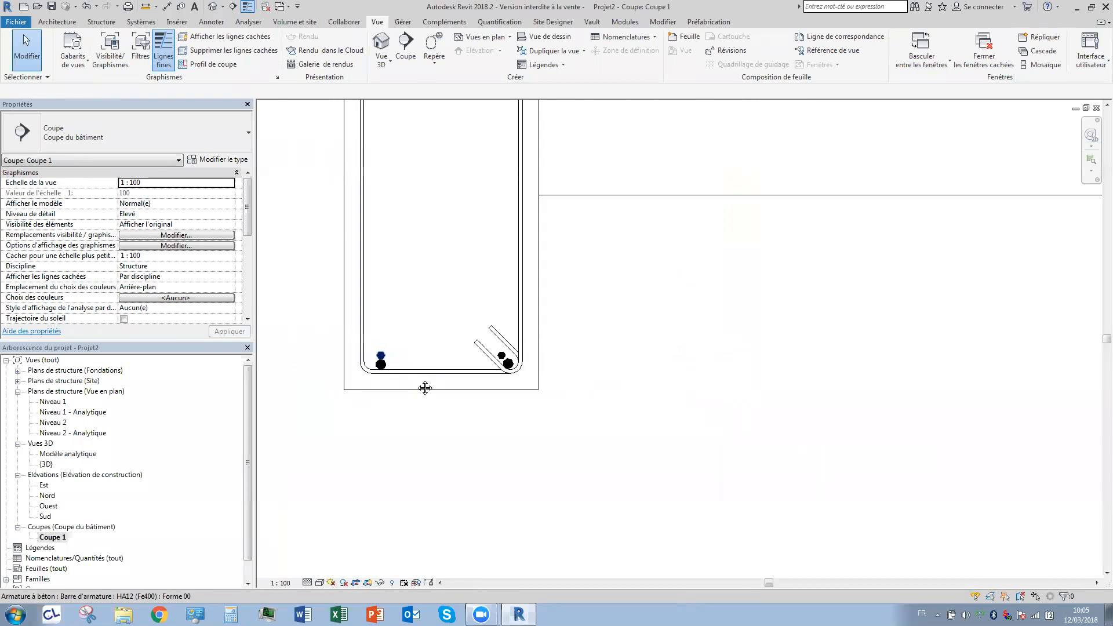
# Open the 3D view and select the reinforced beam together with its bars and adjacent elements using a crossing selection.
pyautogui.click(212, 7)
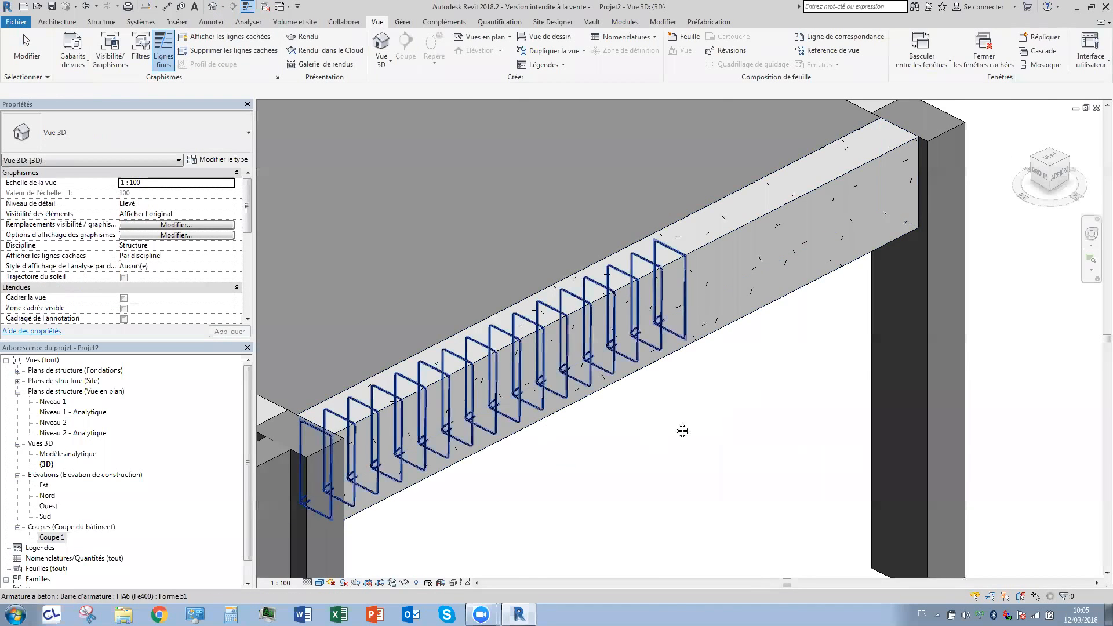
pyautogui.scroll(-5, 691, 434)
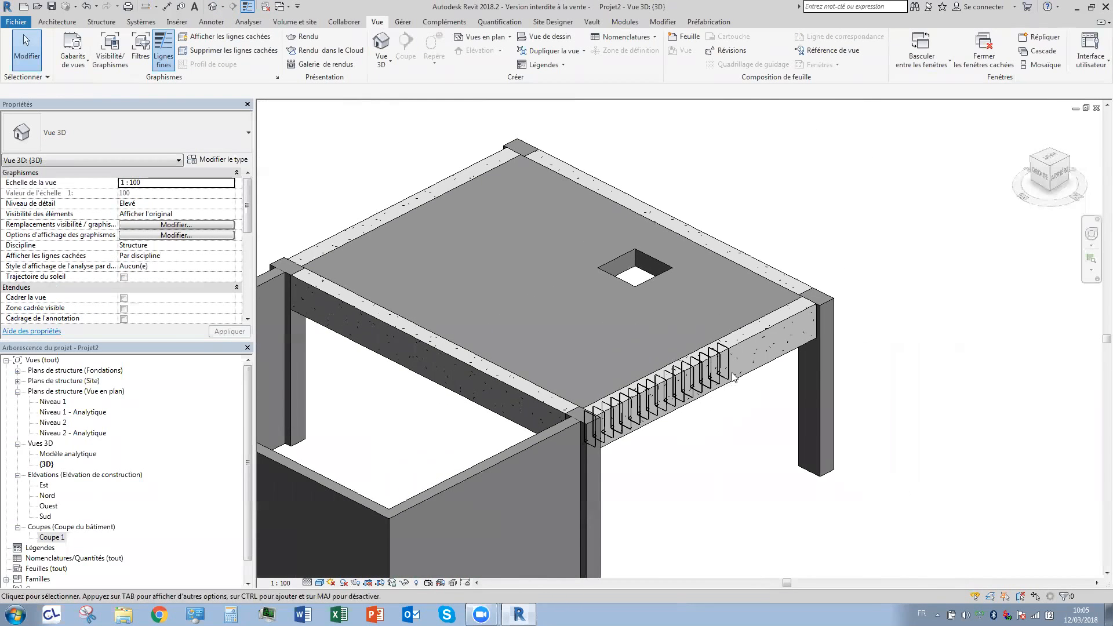
pyautogui.scroll(3, 744, 346)
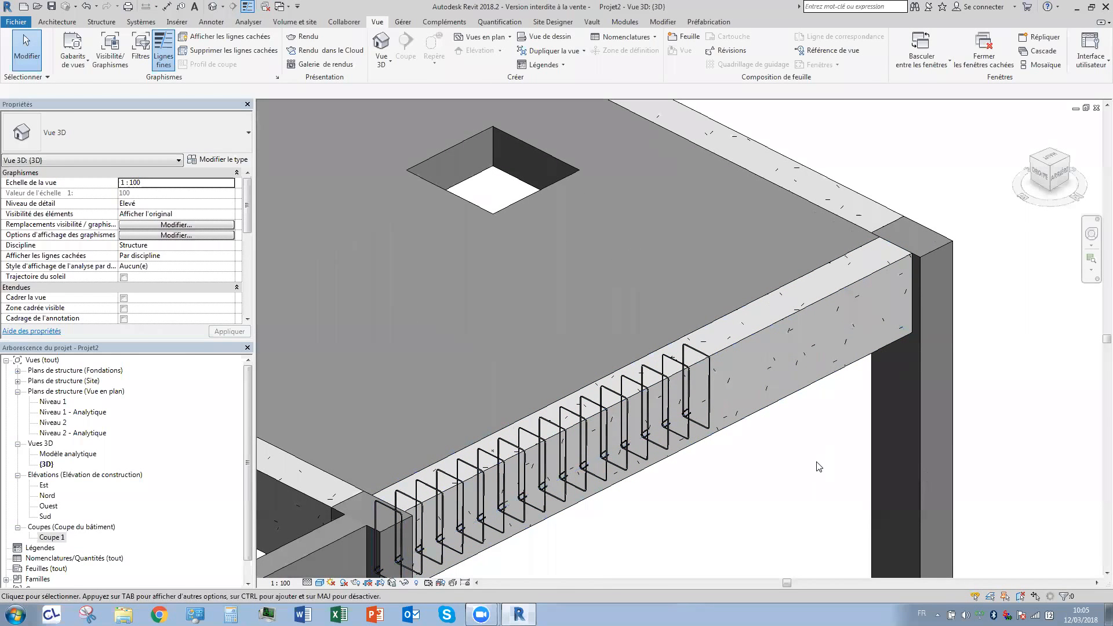
pyautogui.moveTo(762, 291); pyautogui.dragTo(492, 66)
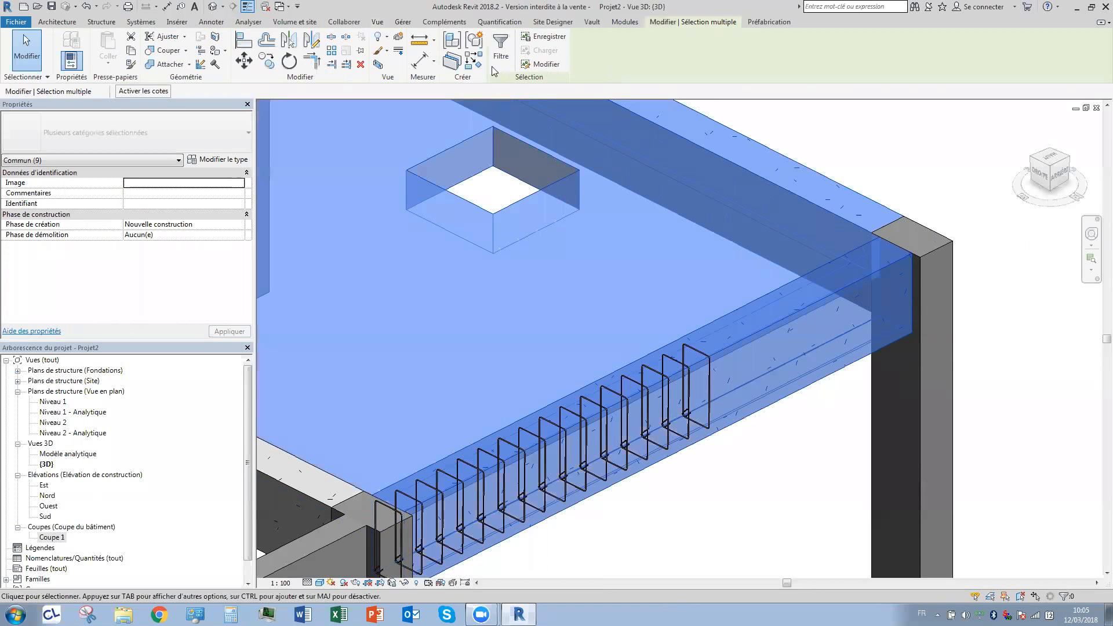
pyautogui.click(501, 56)
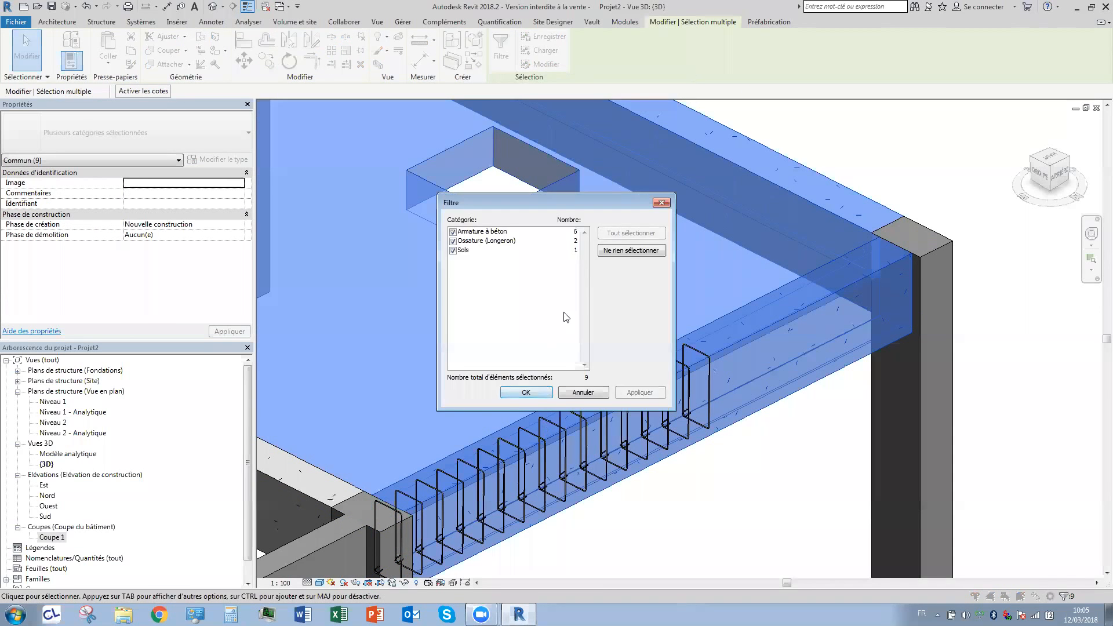
pyautogui.click(631, 250)
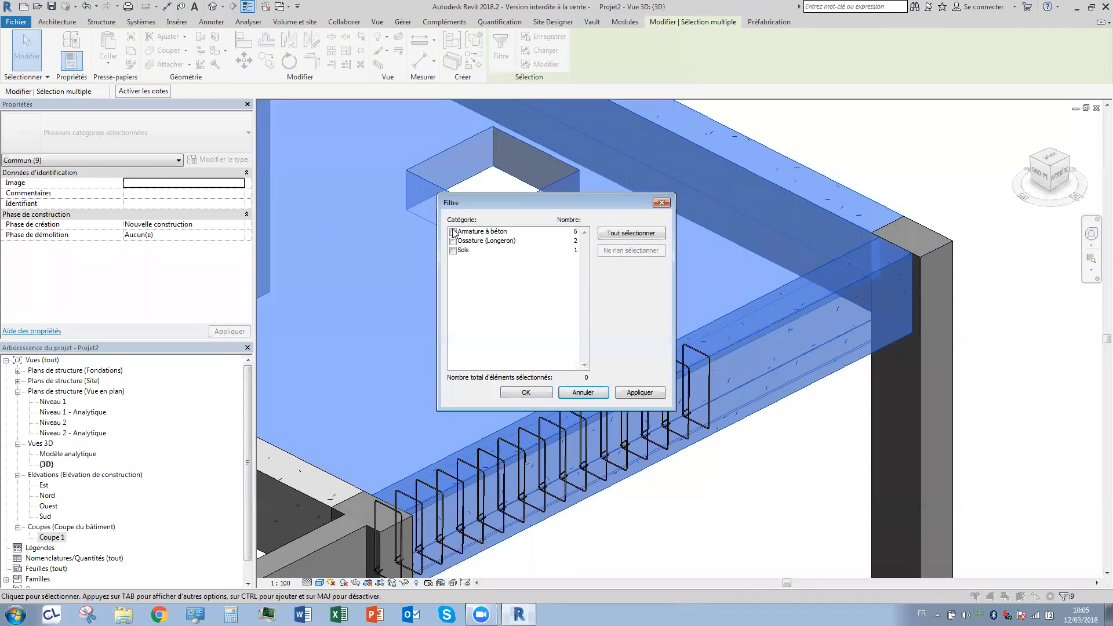
pyautogui.click(581, 393)
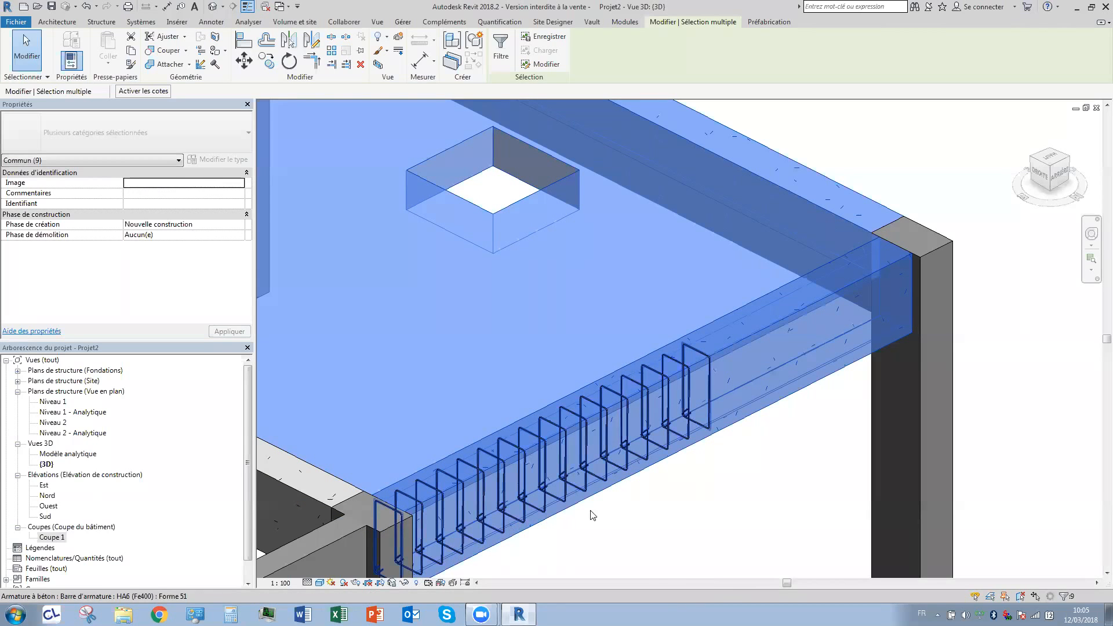
# Filter the 3D selection down to the Armature à béton category only.
pyautogui.click(500, 56)
pyautogui.click(632, 250)
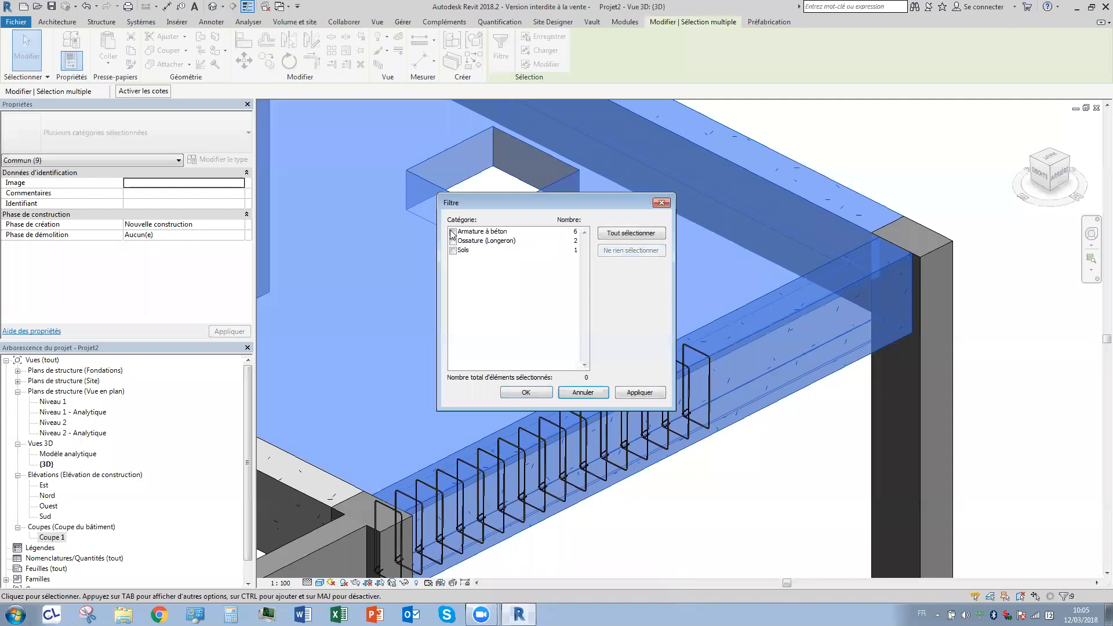
pyautogui.click(453, 232)
pyautogui.click(526, 392)
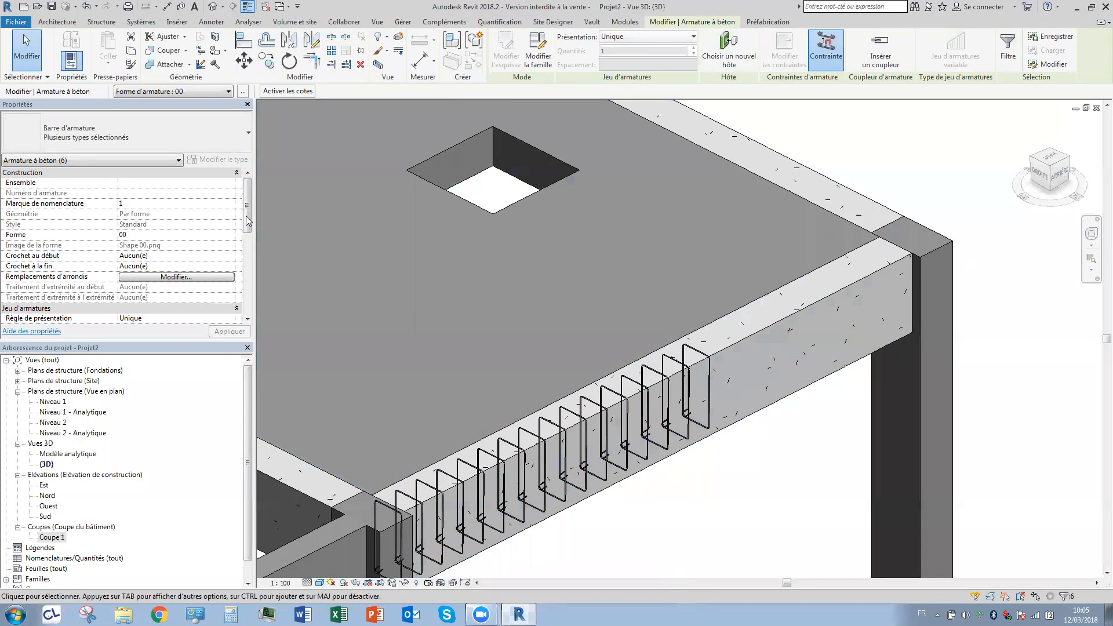
# Set the selected longitudinal bars to display unobscured and as solids in the {3D} view, and inspect them along the beam.
pyautogui.scroll(-3, 246, 239)
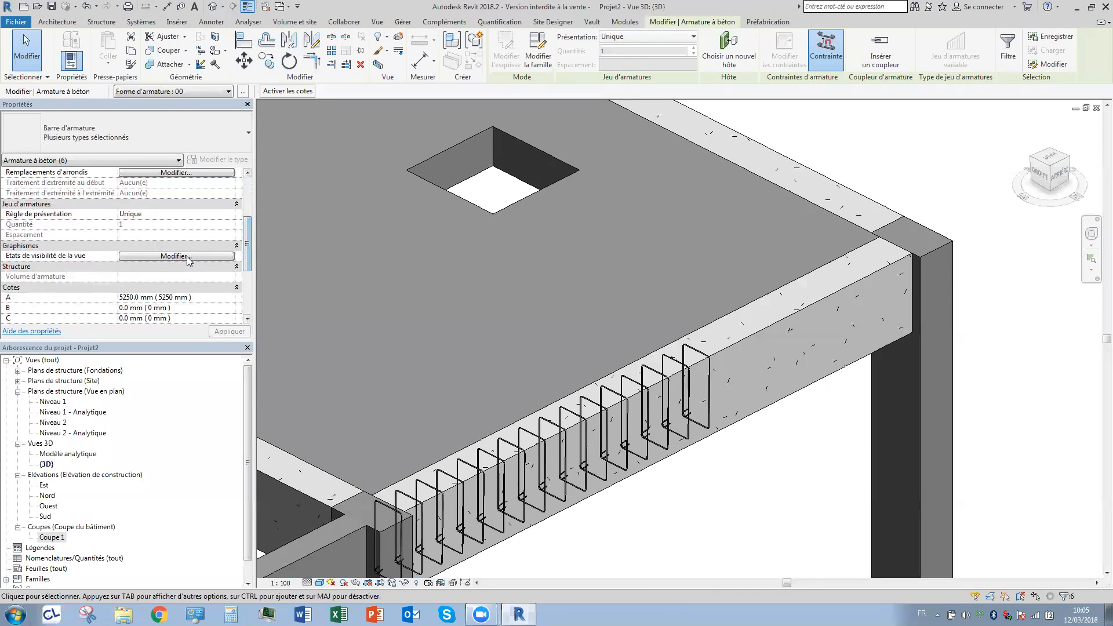
pyautogui.moveTo(715, 288); pyautogui.dragTo(715, 366)
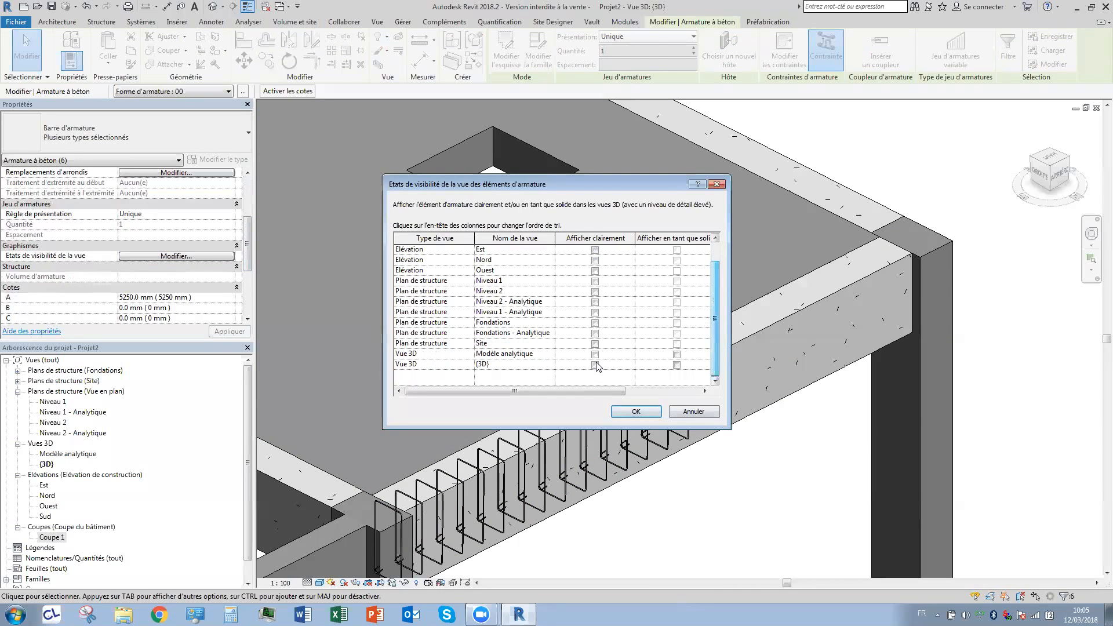
pyautogui.click(674, 365)
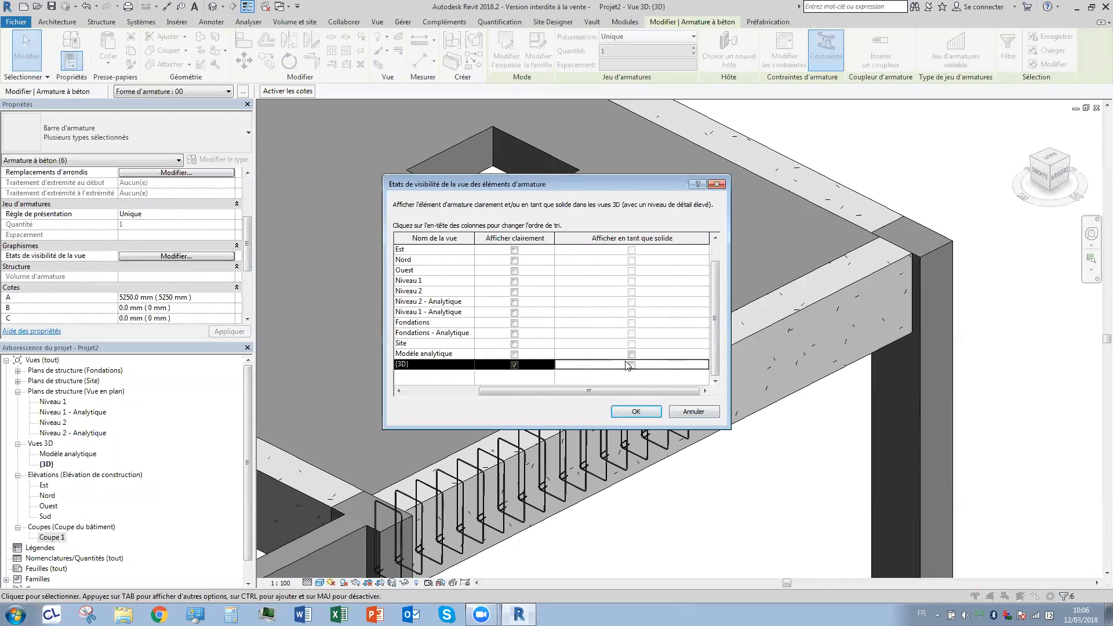
pyautogui.click(636, 411)
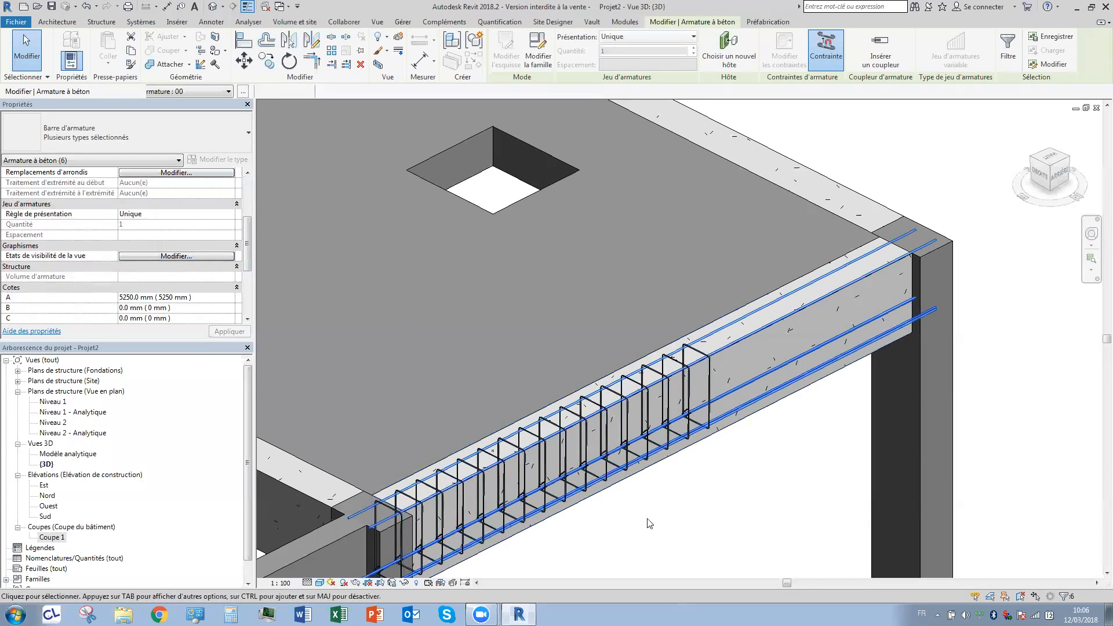
pyautogui.click(649, 523)
pyautogui.scroll(5, 614, 404)
pyautogui.scroll(-3, 502, 440)
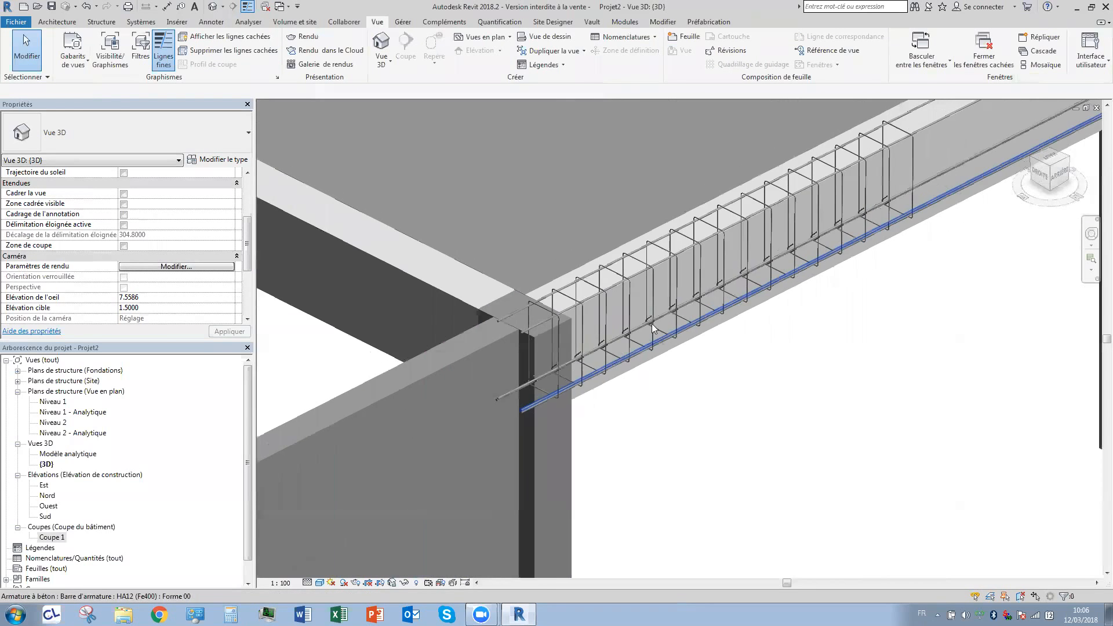
pyautogui.scroll(-2, 336, 456)
pyautogui.scroll(3, 785, 179)
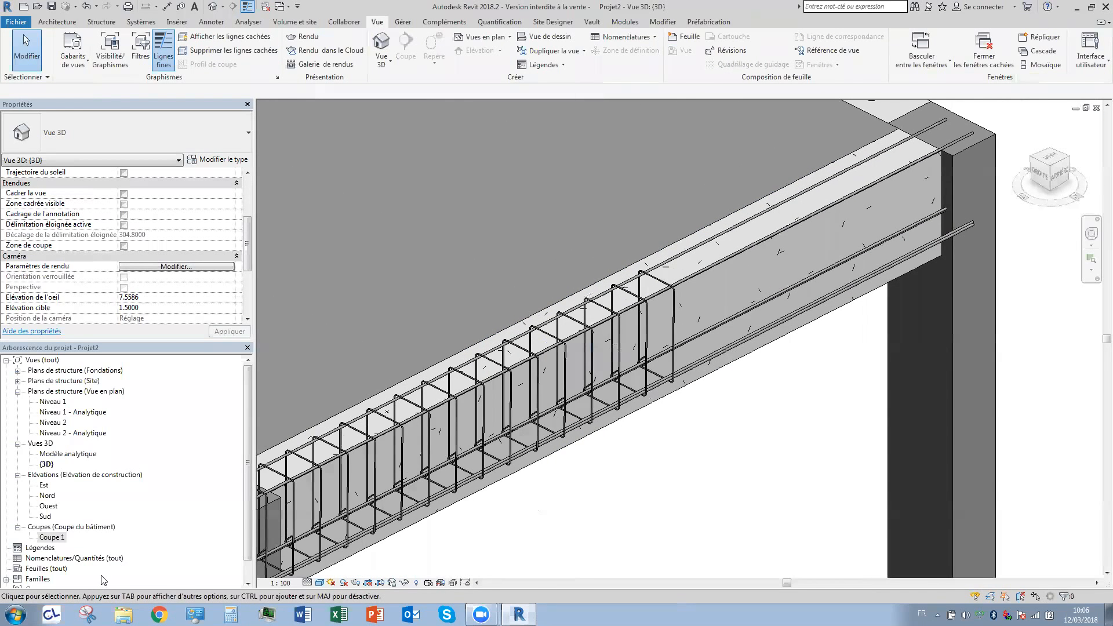
# Open the Niveau 2 structural plan and select only the Armature à béton elements of the beam with a crossing selection and filter.
pyautogui.doubleClick(52, 537)
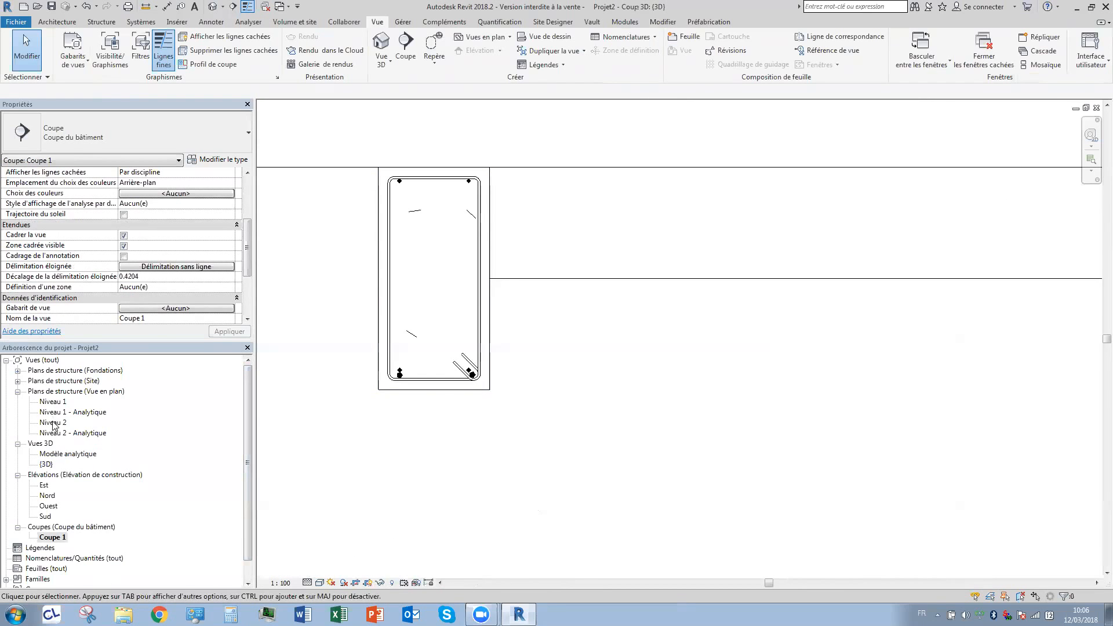
pyautogui.doubleClick(53, 422)
pyautogui.scroll(5, 574, 278)
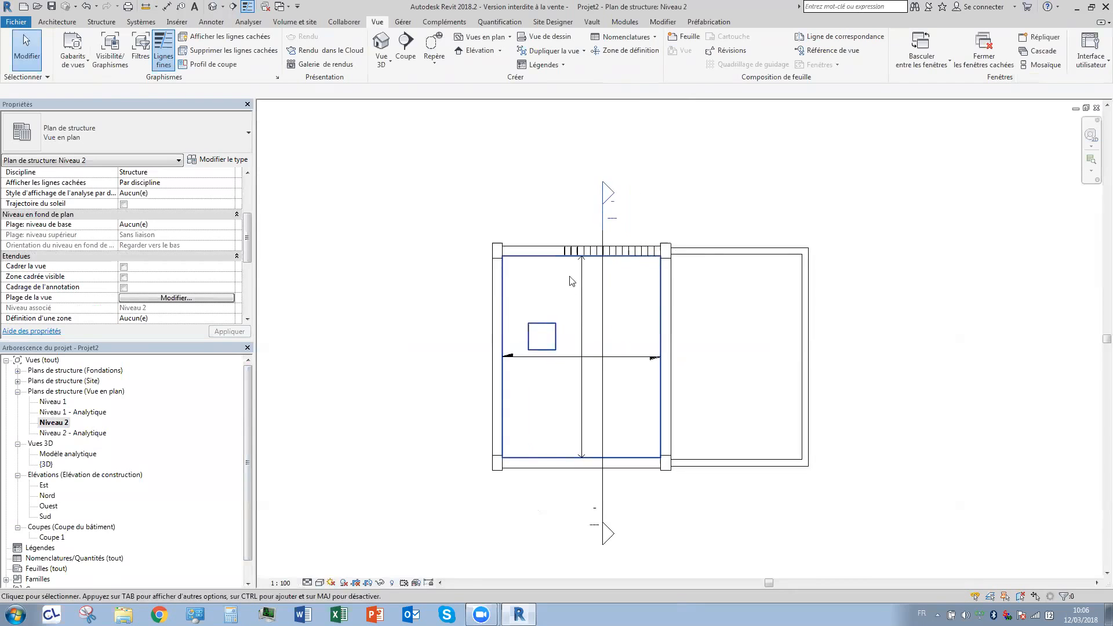
pyautogui.scroll(2, 724, 278)
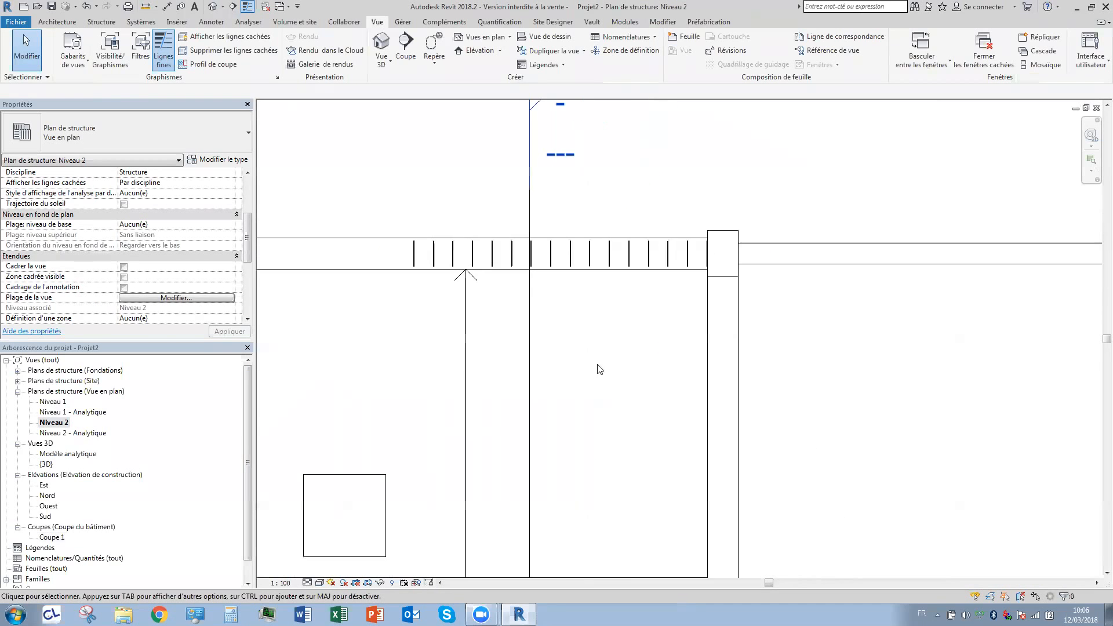
pyautogui.moveTo(409, 300); pyautogui.dragTo(737, 299, button='middle')
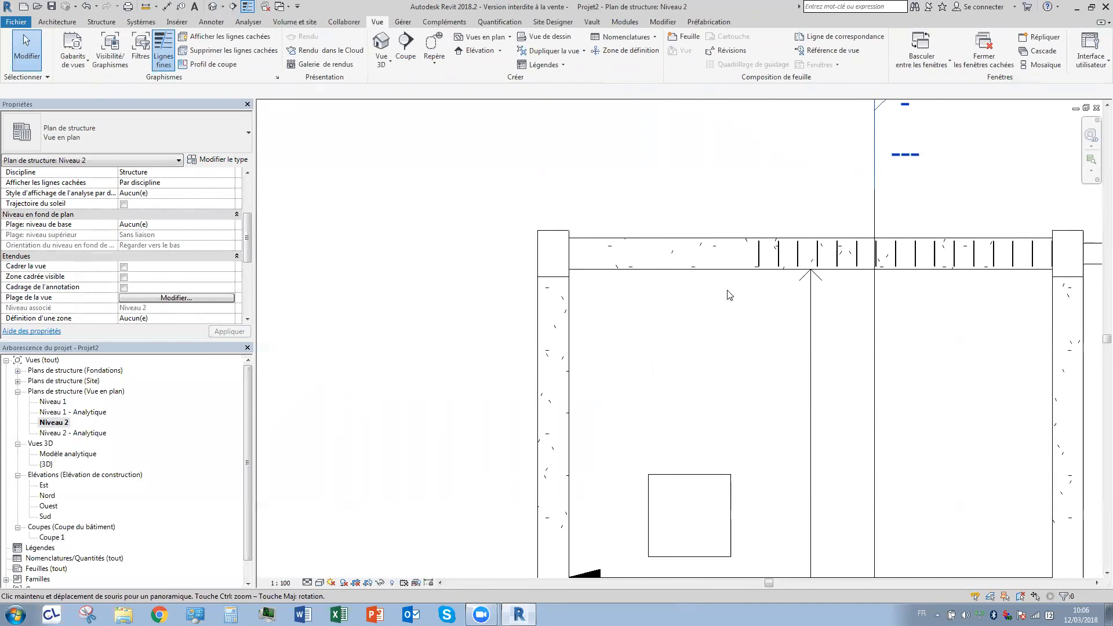
pyautogui.scroll(3, 728, 291)
pyautogui.moveTo(677, 169); pyautogui.dragTo(578, 289)
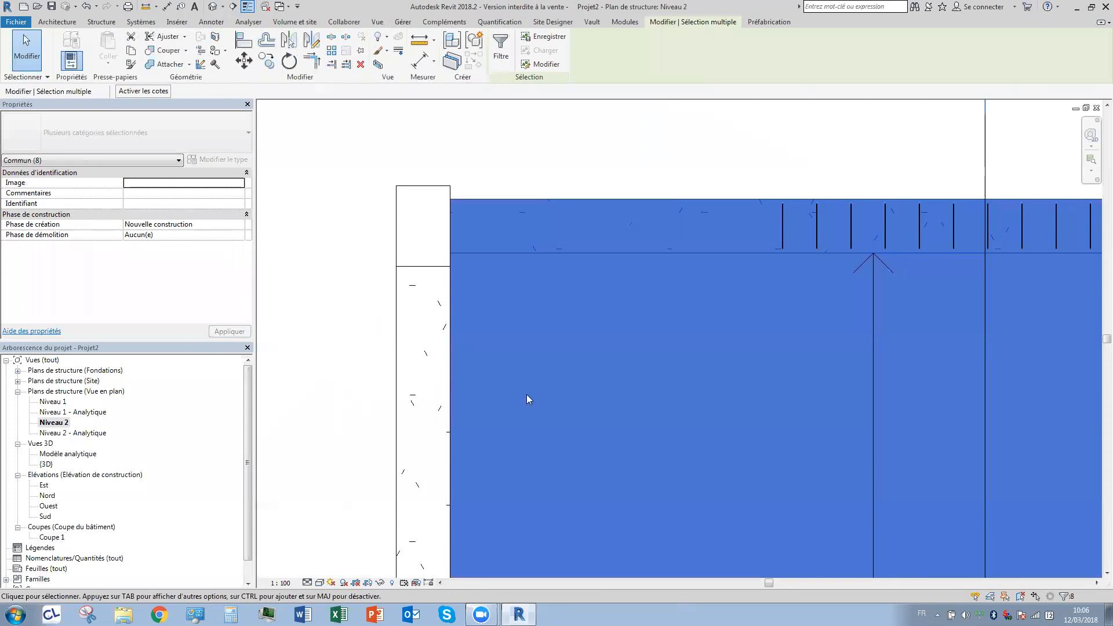
pyautogui.click(631, 253)
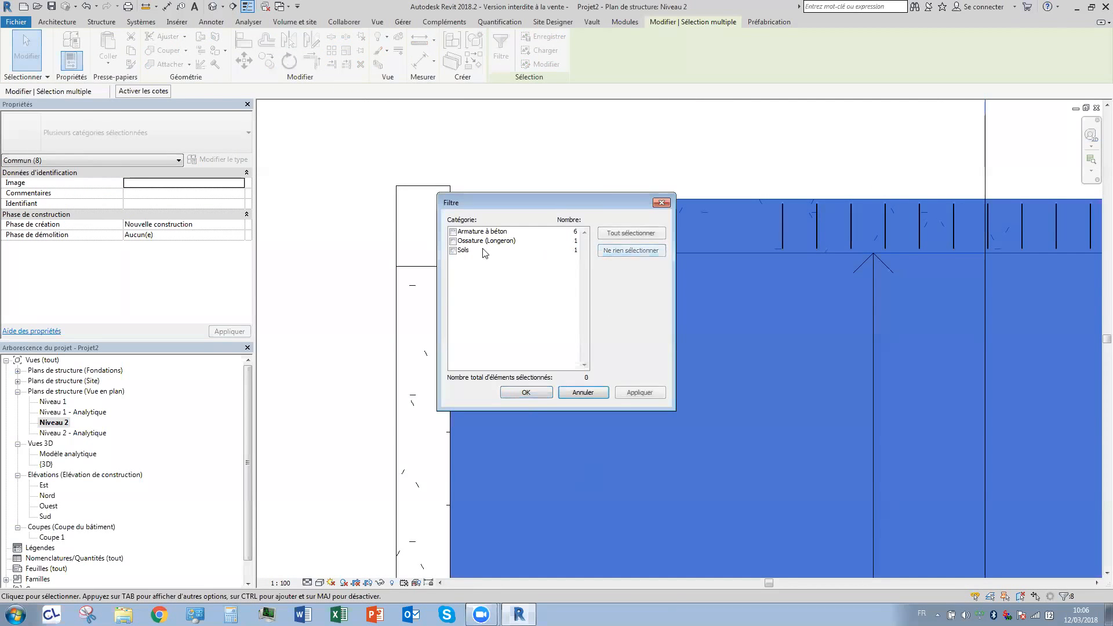
pyautogui.click(453, 232)
pyautogui.click(526, 392)
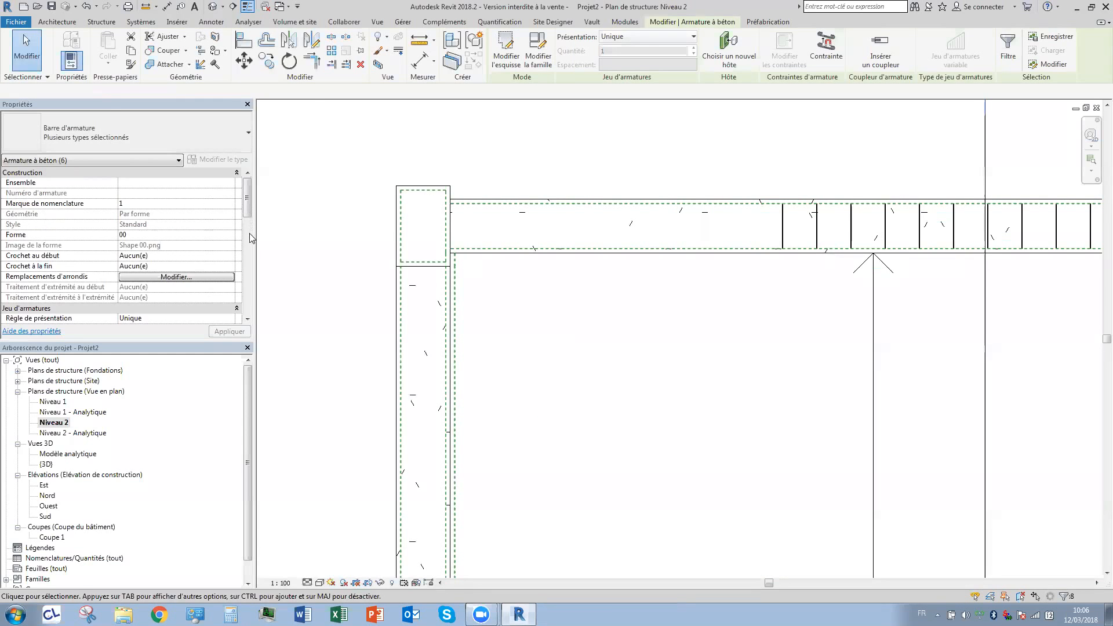
# Make the selected bars display unobscured in all remaining elevation, plan and 3D views, and as solids in Modèle analytique.
pyautogui.scroll(-2, 198, 249)
pyautogui.click(197, 246)
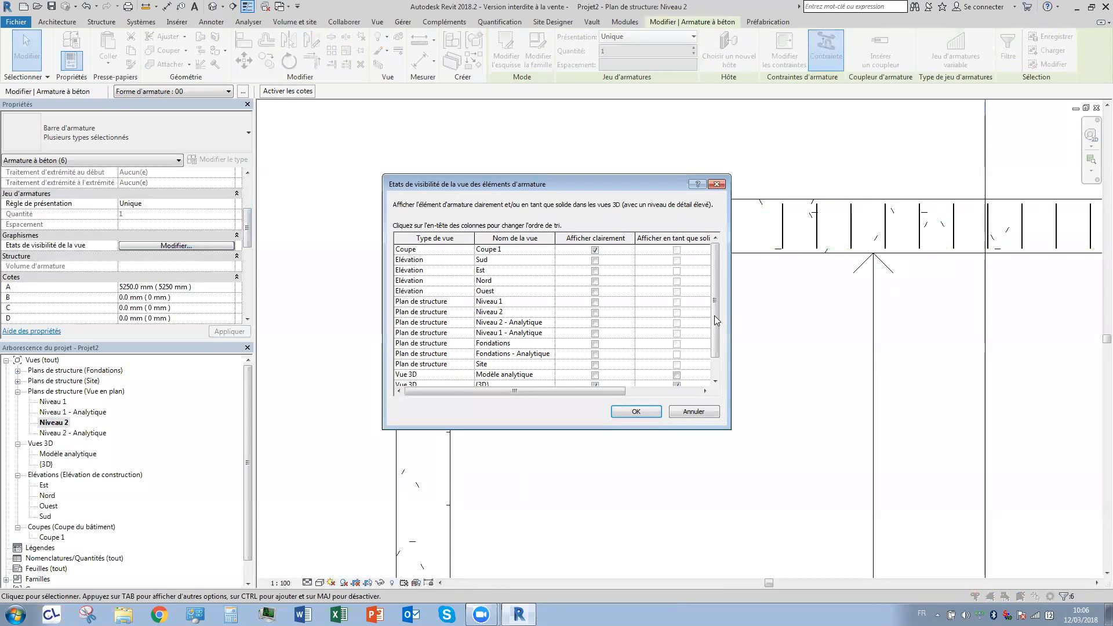
pyautogui.moveTo(715, 316); pyautogui.dragTo(714, 319)
pyautogui.click(602, 241)
pyautogui.click(603, 241)
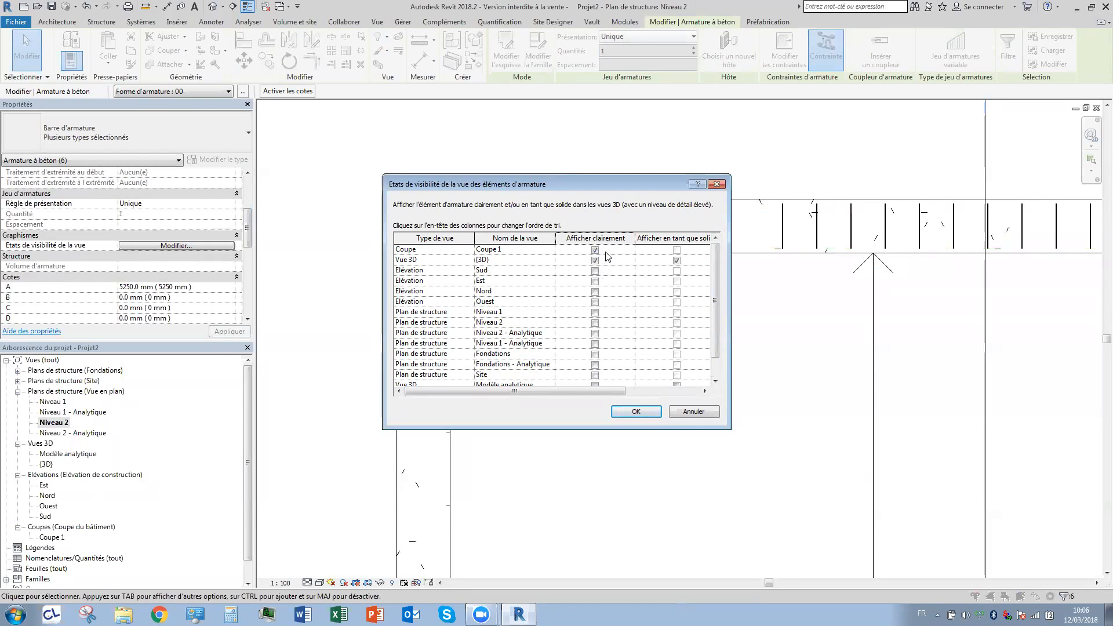
pyautogui.scroll(-1, 613, 353)
pyautogui.keyDown('shift'); pyautogui.click(596, 365); pyautogui.keyUp('shift')
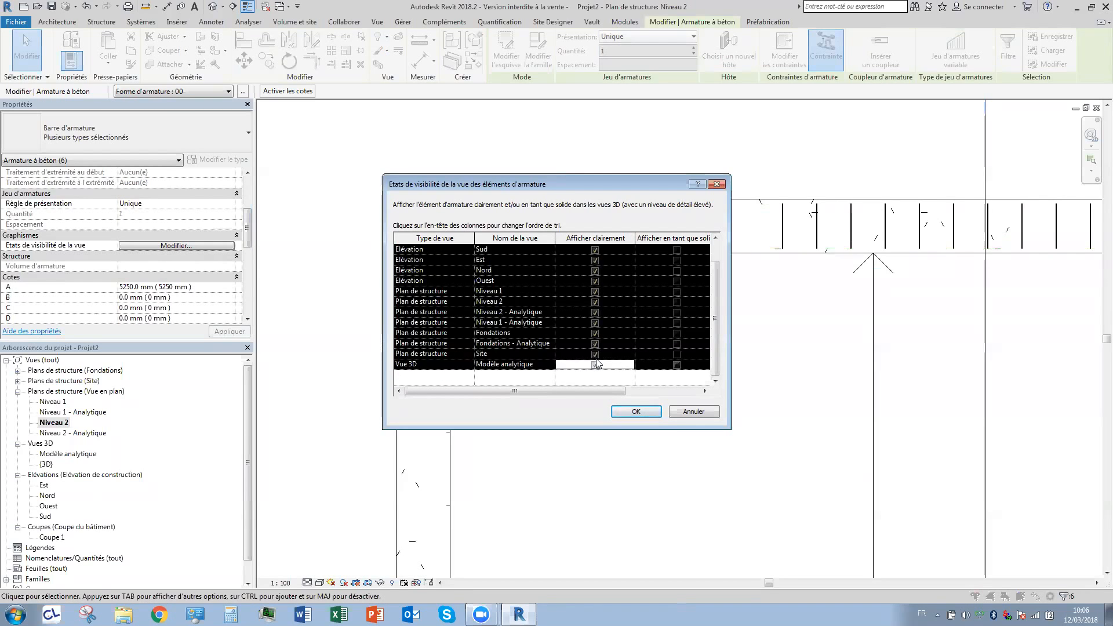
pyautogui.click(683, 368)
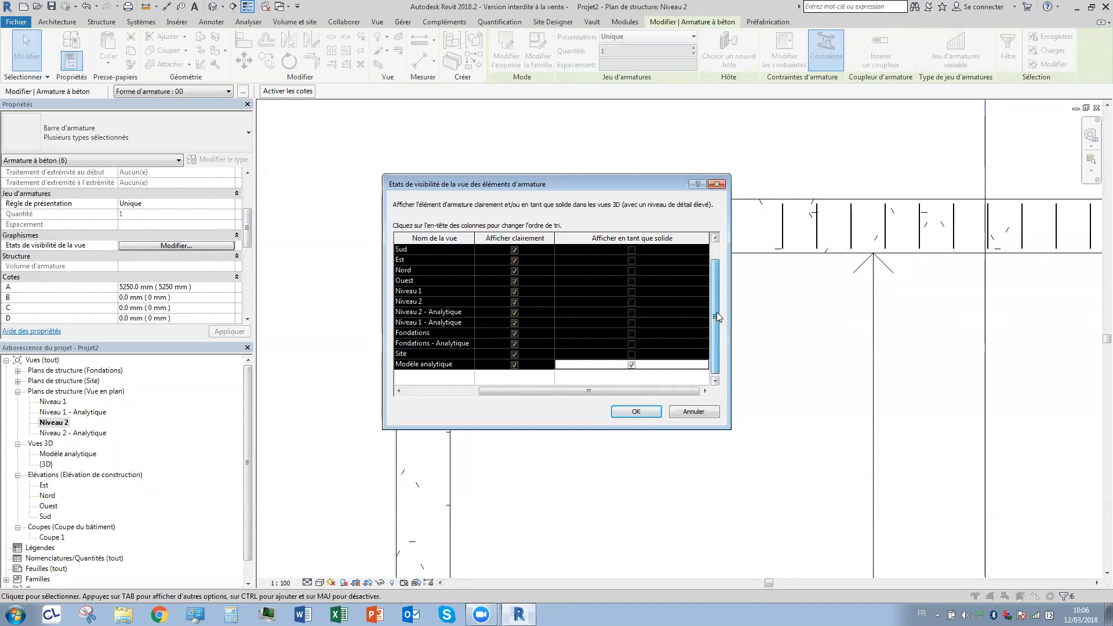
pyautogui.scroll(1, 717, 312)
pyautogui.click(627, 413)
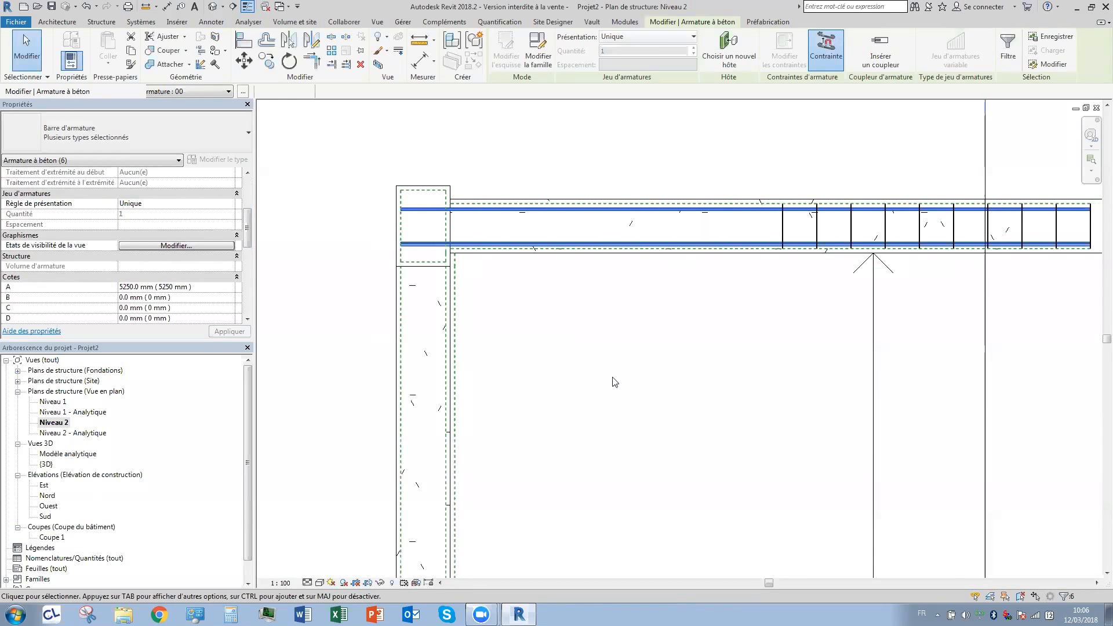
pyautogui.click(615, 382)
# Try shortening the HA16 bar along the beam's outer side to about 4936 mm by pulling its end out of the column.
pyautogui.moveTo(668, 318); pyautogui.dragTo(646, 340, button='middle')
pyautogui.scroll(4, 510, 241)
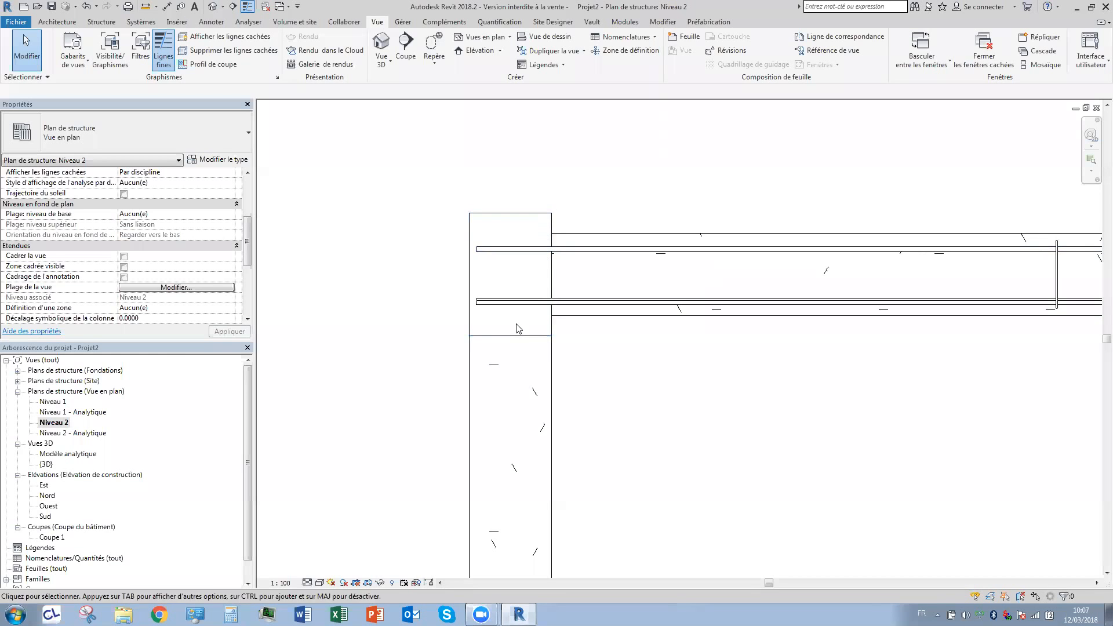
pyautogui.scroll(2, 617, 261)
pyautogui.moveTo(531, 279); pyautogui.dragTo(519, 282, button='middle')
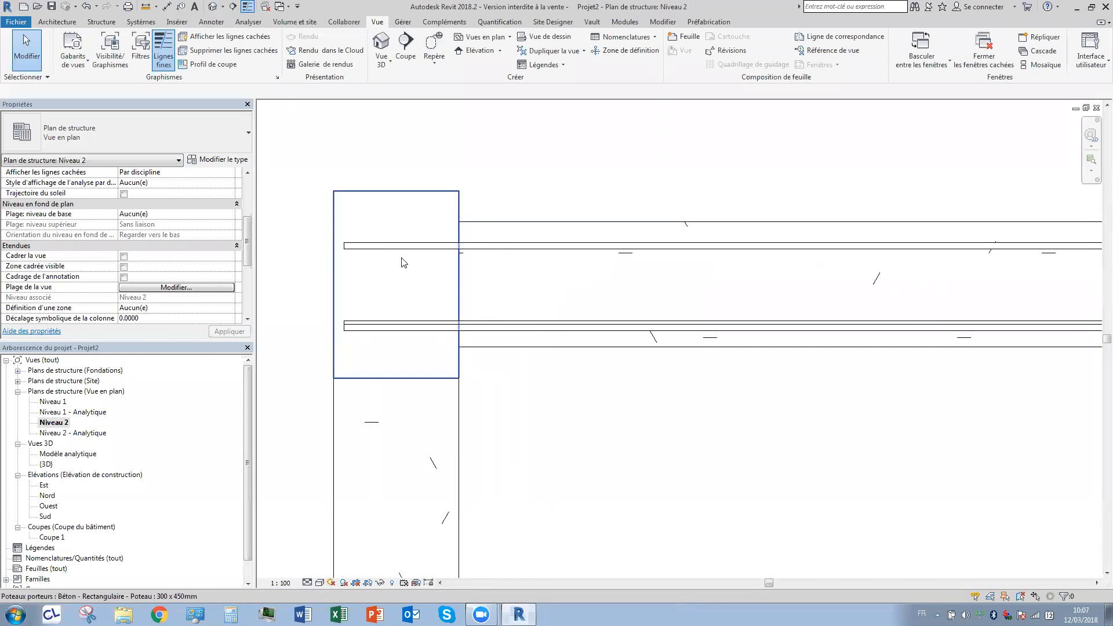
pyautogui.click(410, 244)
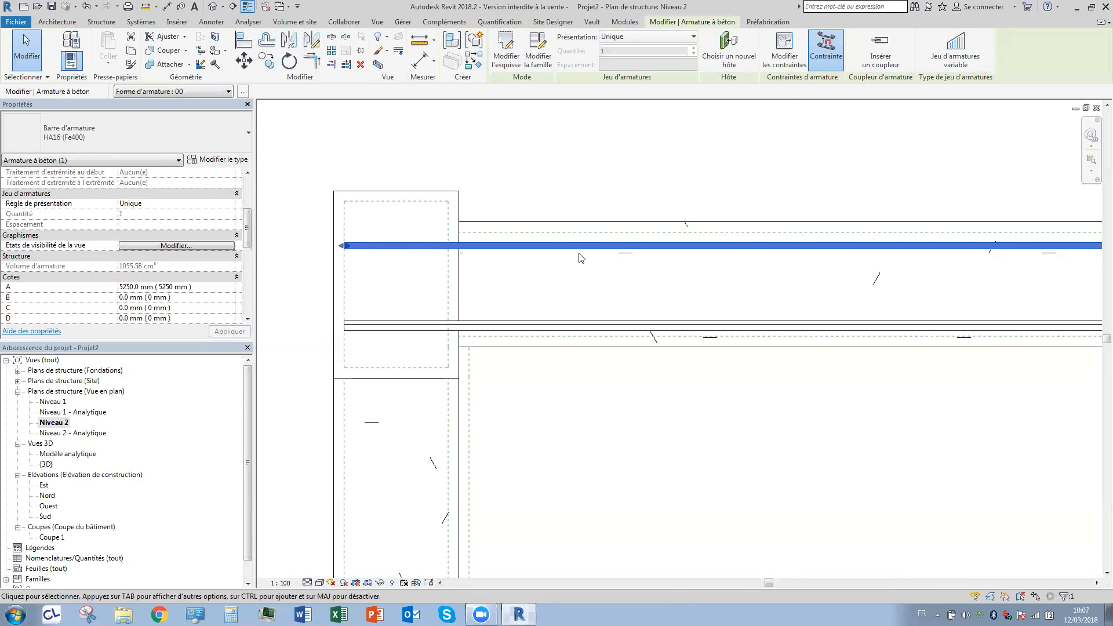
pyautogui.click(797, 68)
pyautogui.moveTo(343, 251); pyautogui.dragTo(474, 250)
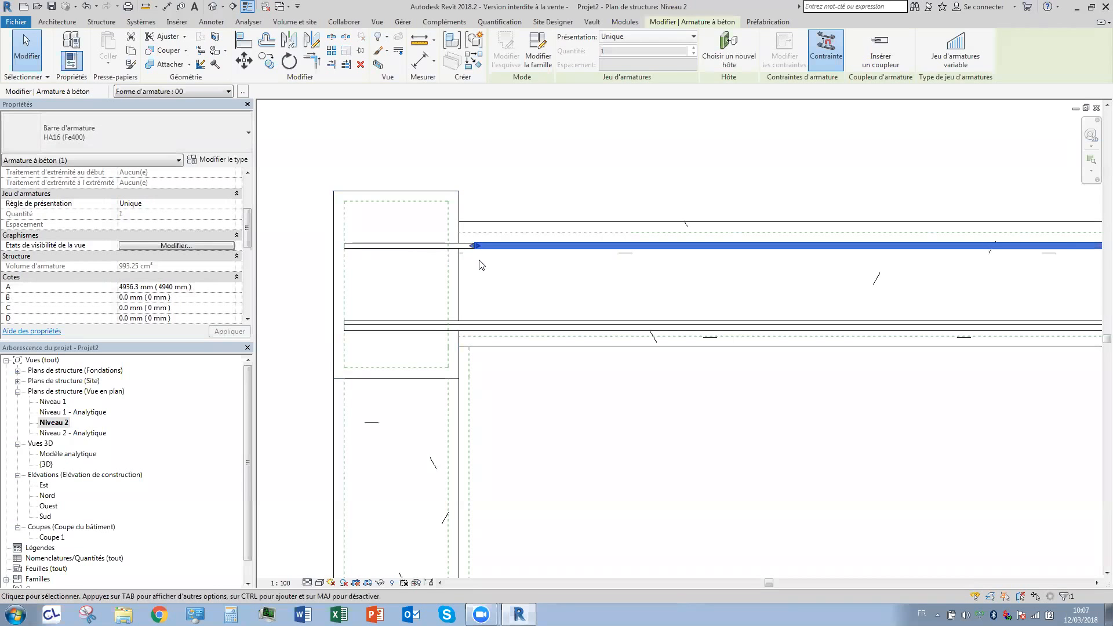
# Try shortening the outer-side HA12 bar to about 4951 mm by moving its end out of the same column.
pyautogui.click(408, 252)
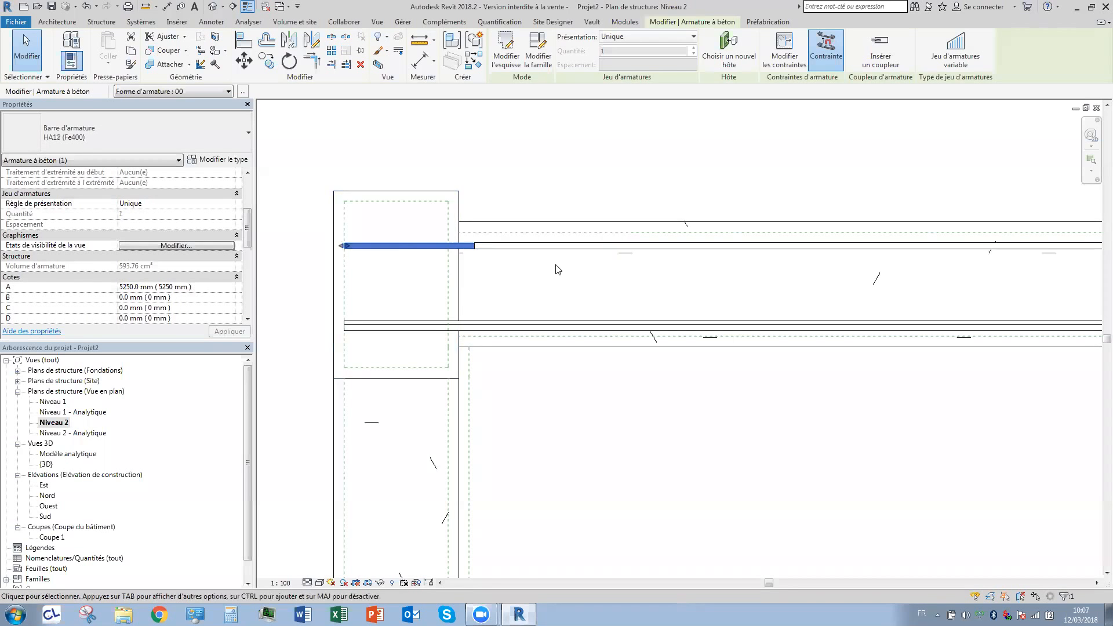
pyautogui.scroll(-4, 554, 267)
pyautogui.scroll(-3, 588, 275)
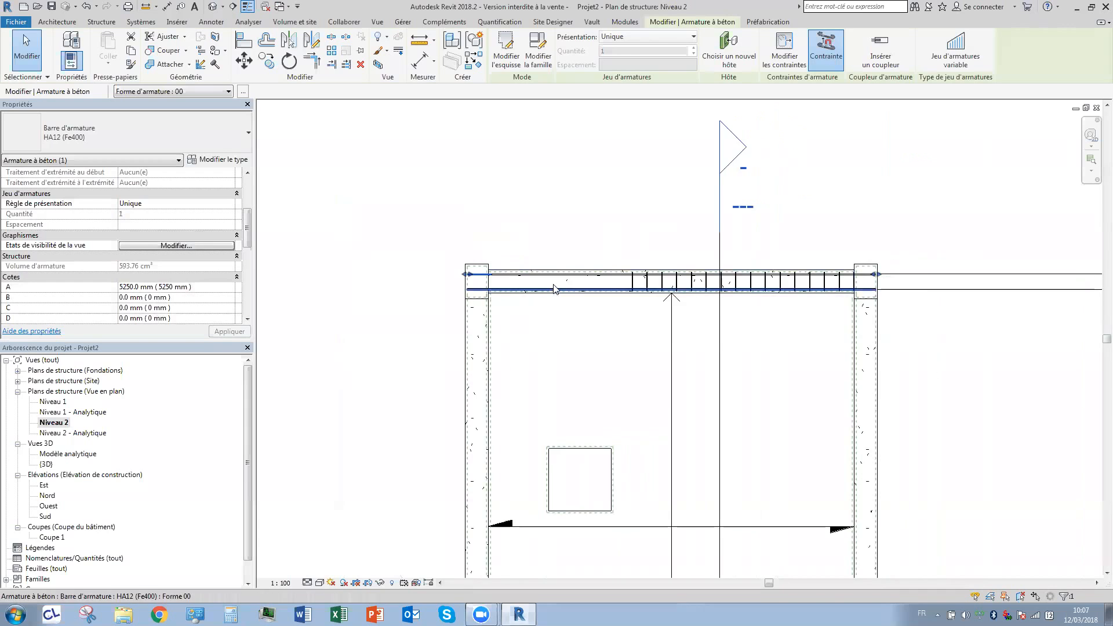
pyautogui.moveTo(441, 270); pyautogui.dragTo(473, 277)
pyautogui.press('Escape')
pyautogui.scroll(5, 476, 272)
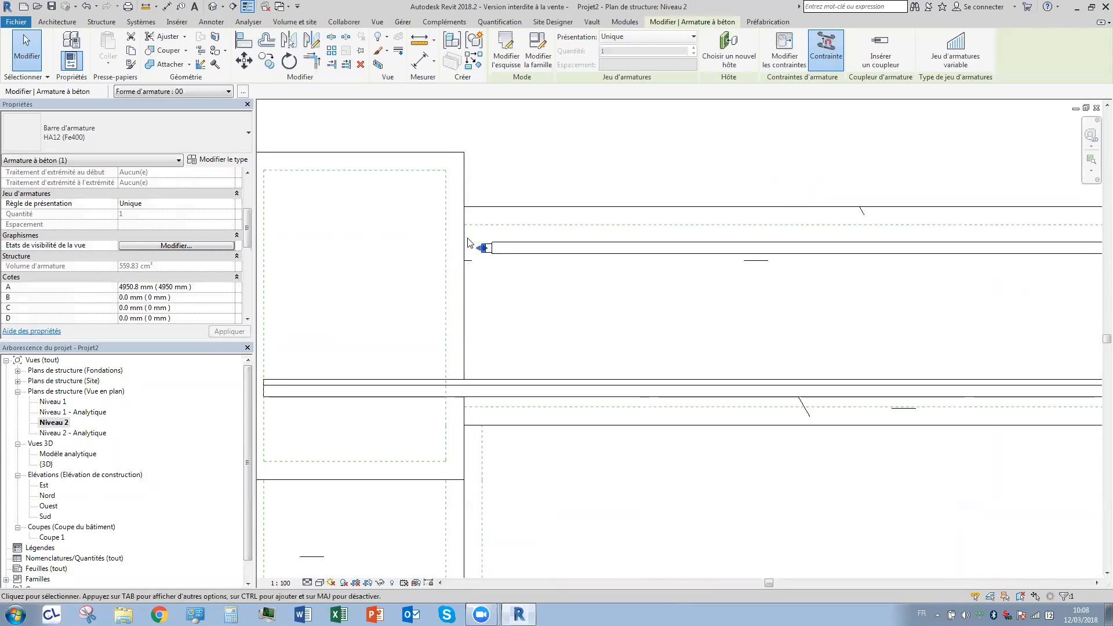
pyautogui.scroll(-2, 480, 268)
pyautogui.moveTo(369, 216); pyautogui.dragTo(457, 225, button='middle')
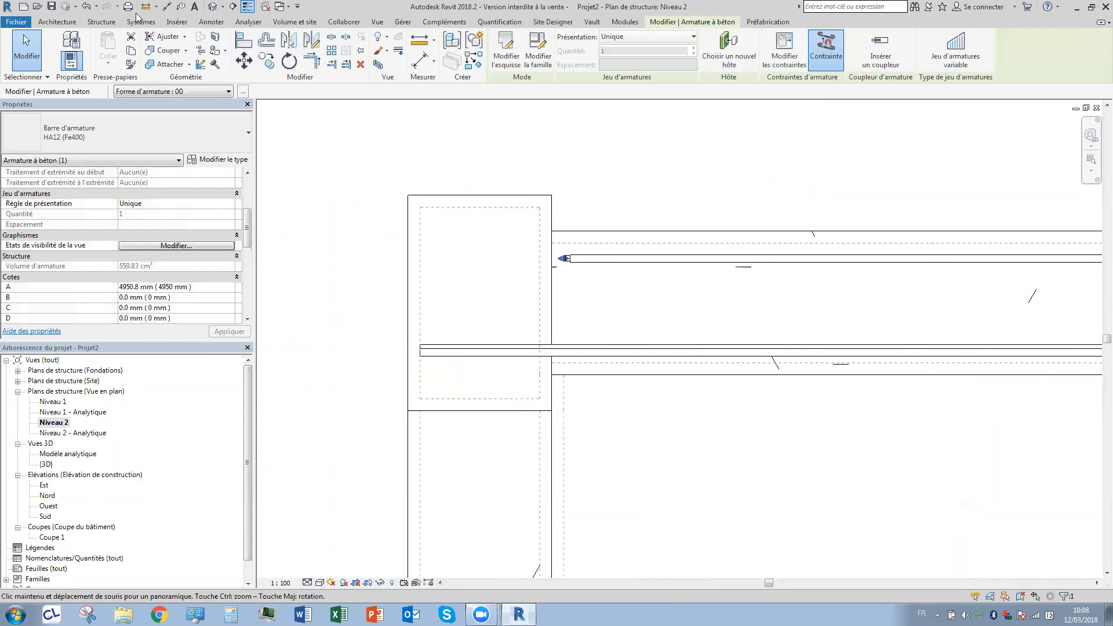
# Undo the shortening of the HA12 and HA16 bars.
pyautogui.click(85, 8)
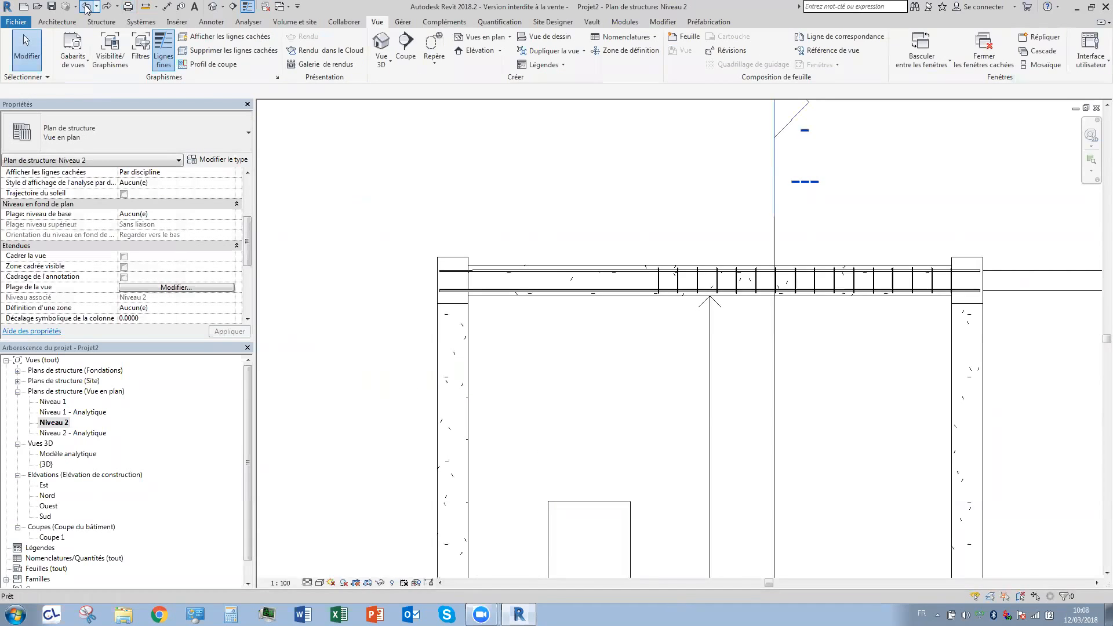
pyautogui.scroll(5, 456, 267)
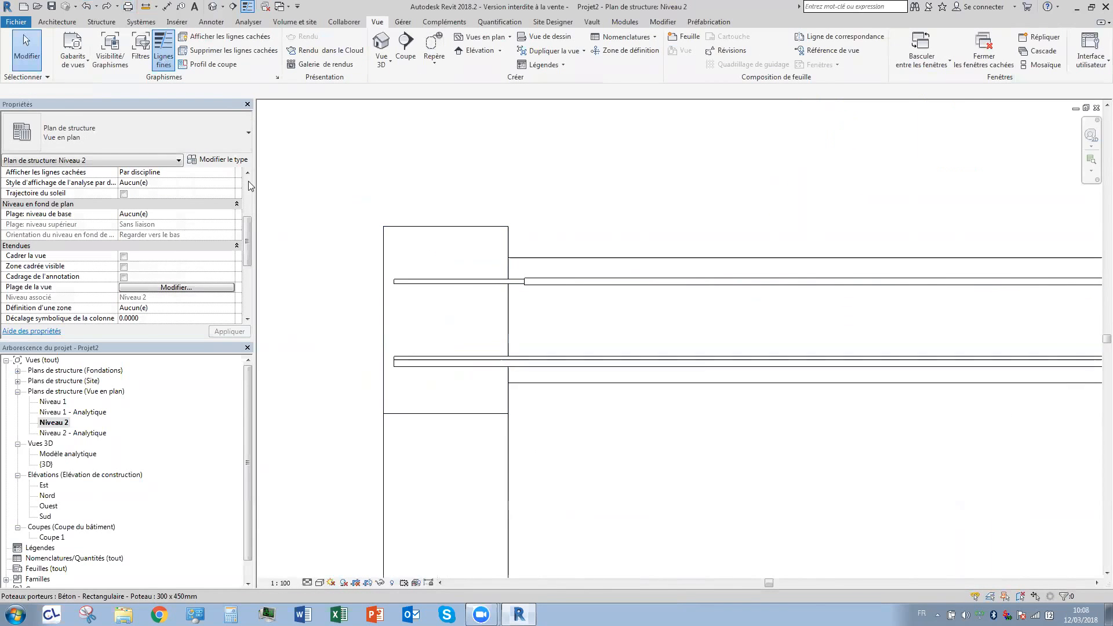
pyautogui.click(86, 8)
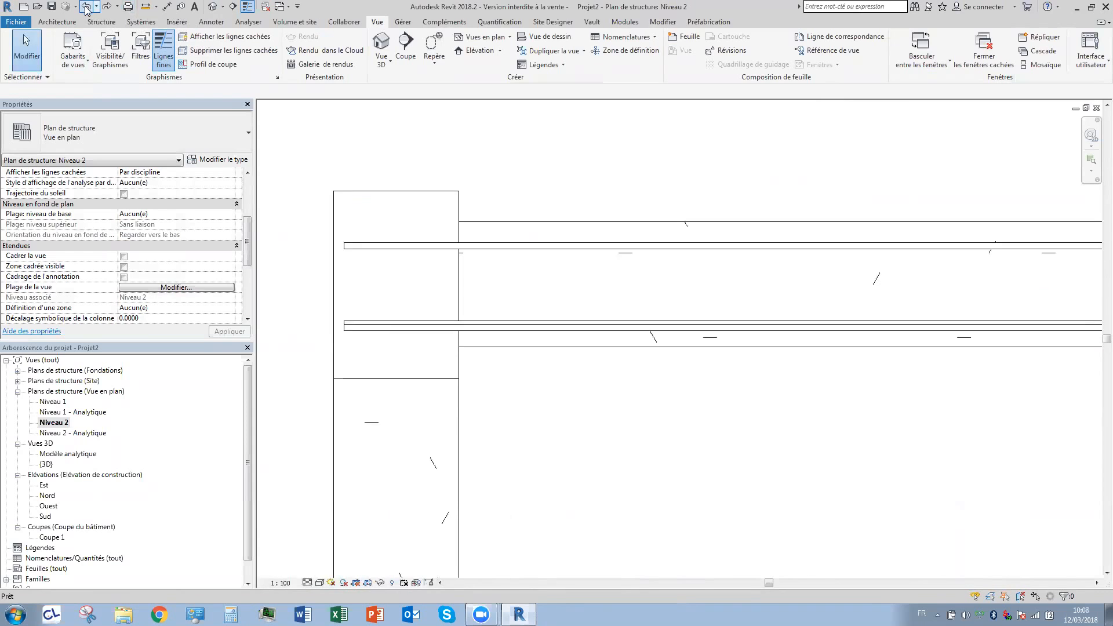
# Open the constraint editing of the HA16 bar along the beam's outer side and select its end inside the column.
pyautogui.click(400, 245)
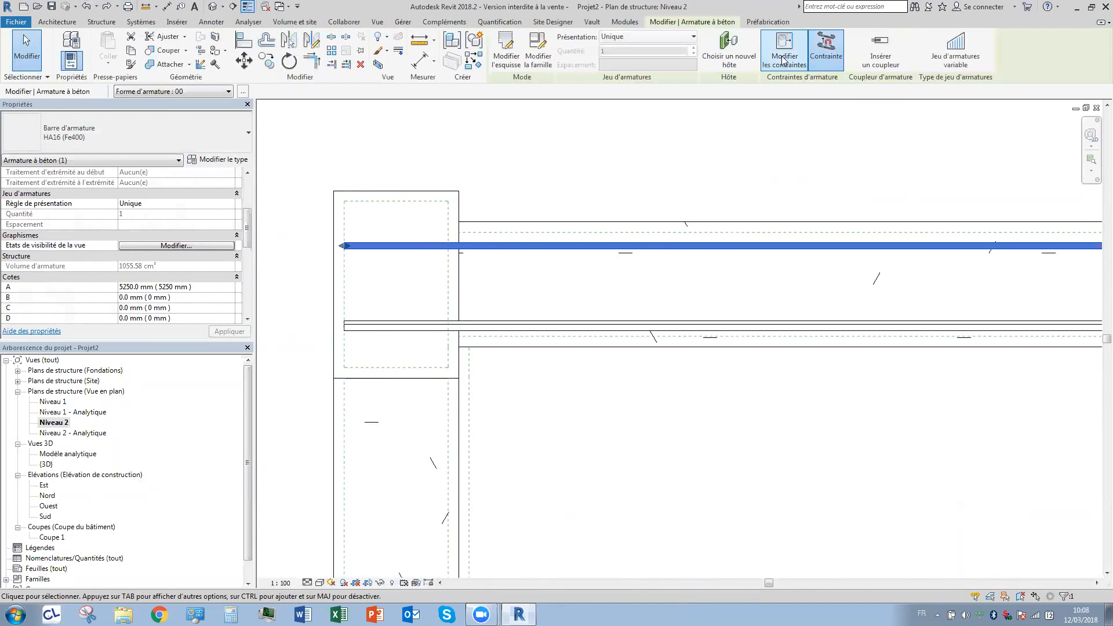
pyautogui.click(784, 51)
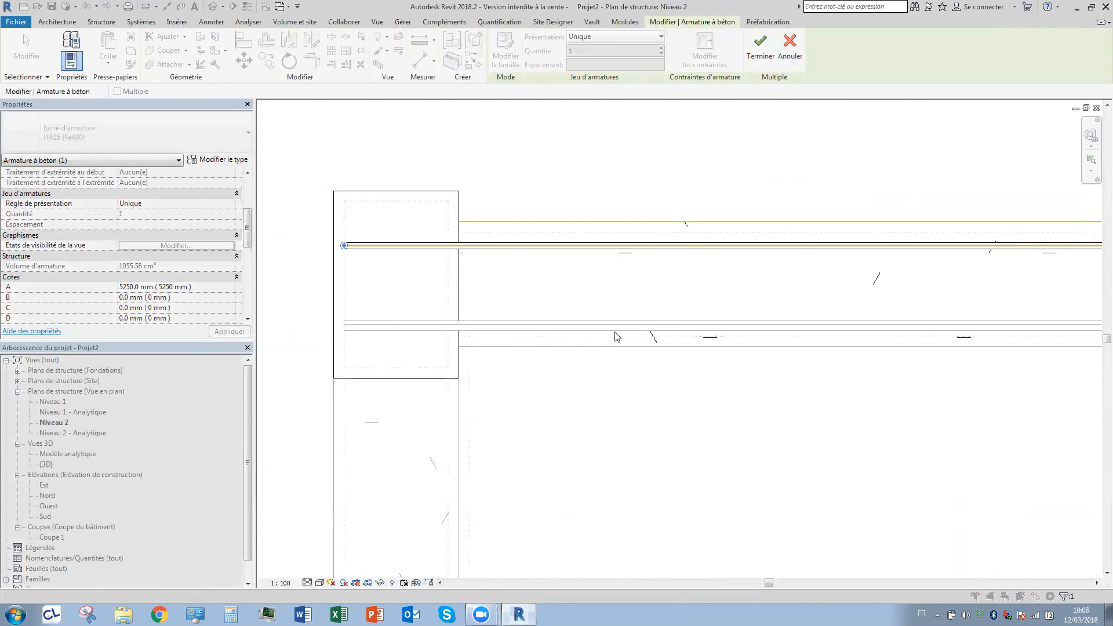
pyautogui.scroll(-1, 346, 311)
pyautogui.scroll(-3, 699, 273)
pyautogui.moveTo(688, 273); pyautogui.dragTo(657, 269, button='middle')
pyautogui.scroll(3, 414, 248)
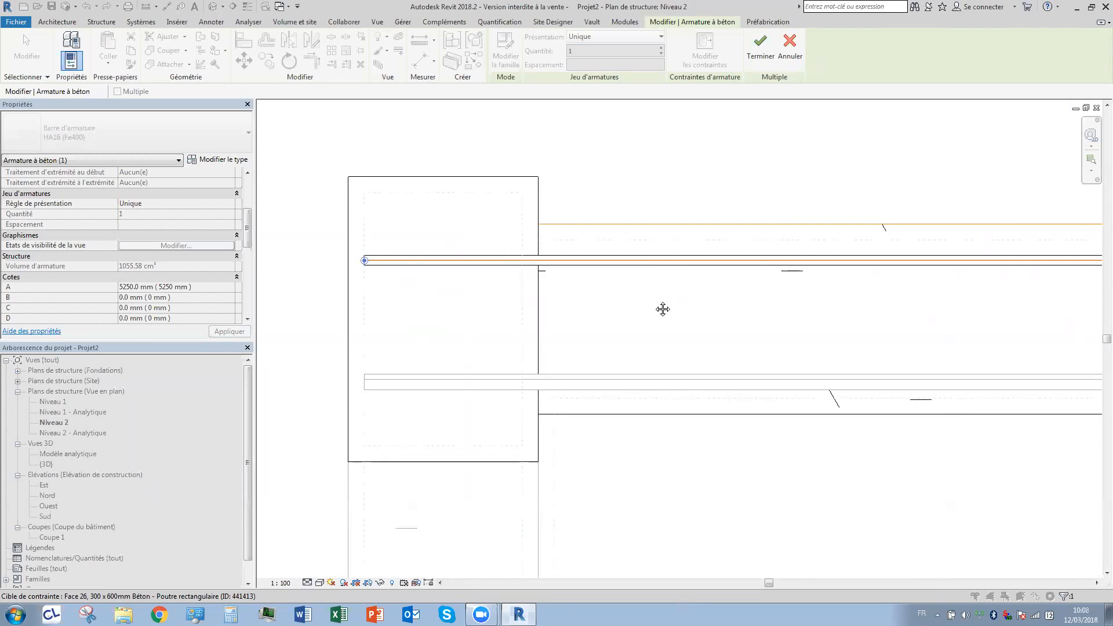
pyautogui.moveTo(662, 309); pyautogui.dragTo(425, 303, button='middle')
pyautogui.scroll(-1, 809, 276)
pyautogui.scroll(-2, 873, 272)
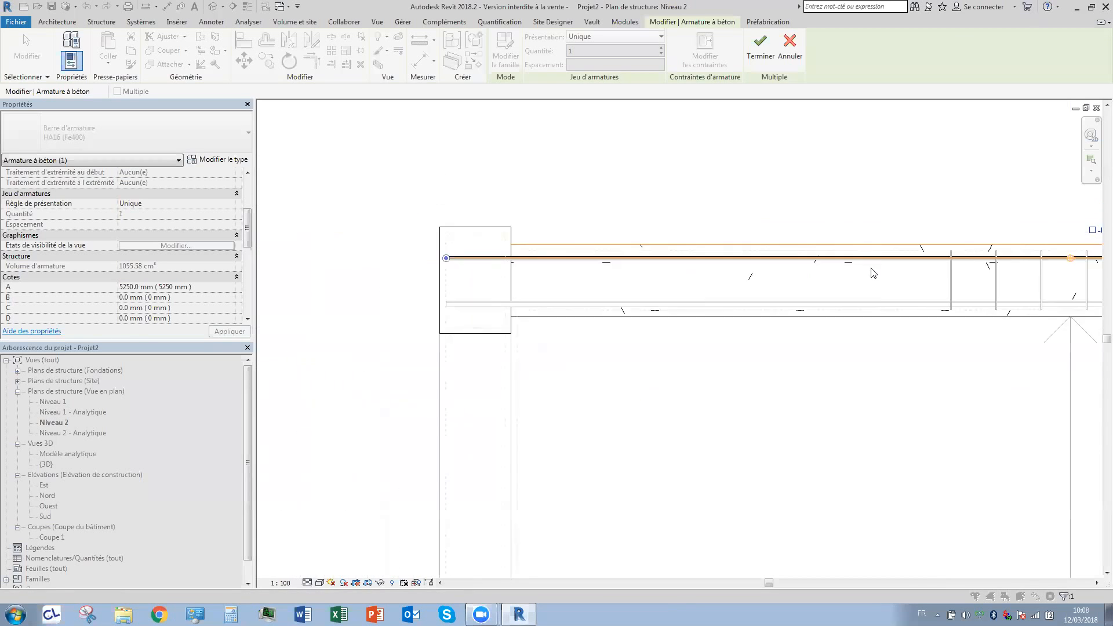
pyautogui.scroll(-1, 873, 272)
pyautogui.scroll(2, 706, 272)
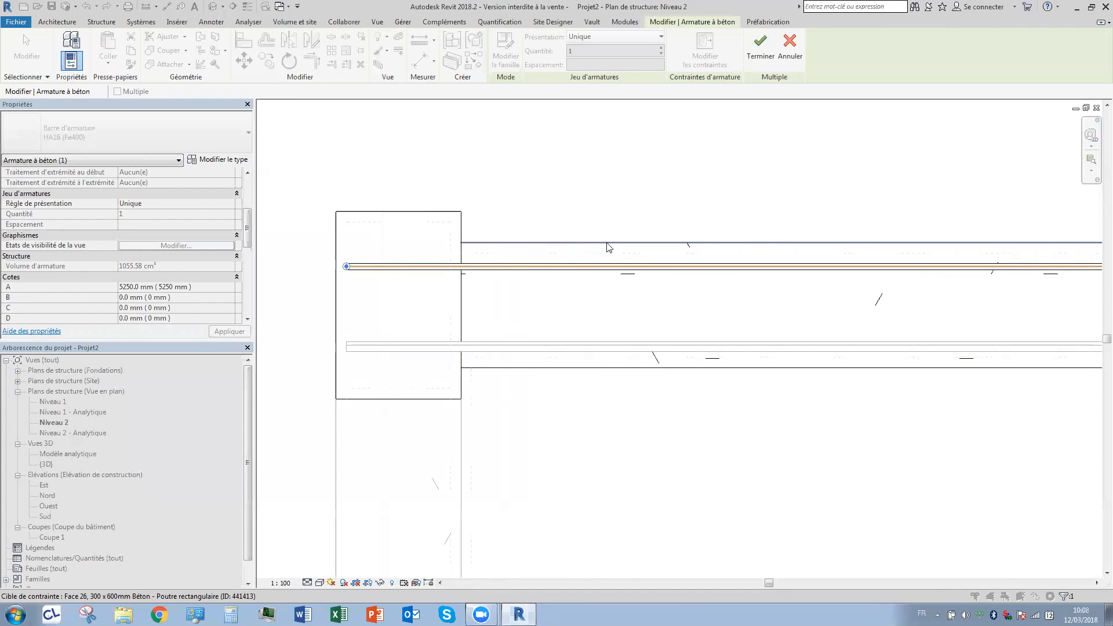
pyautogui.click(346, 267)
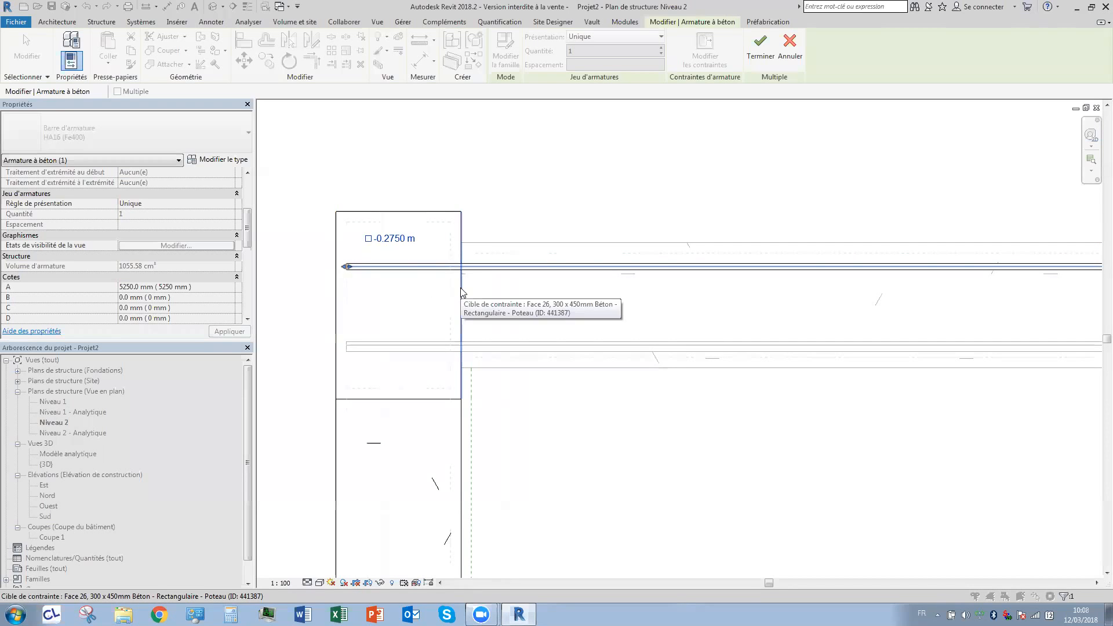
# Try constraining the bar end to the cover of the column's inner face with an offset of 0 m.
pyautogui.click(370, 238)
pyautogui.click(387, 241)
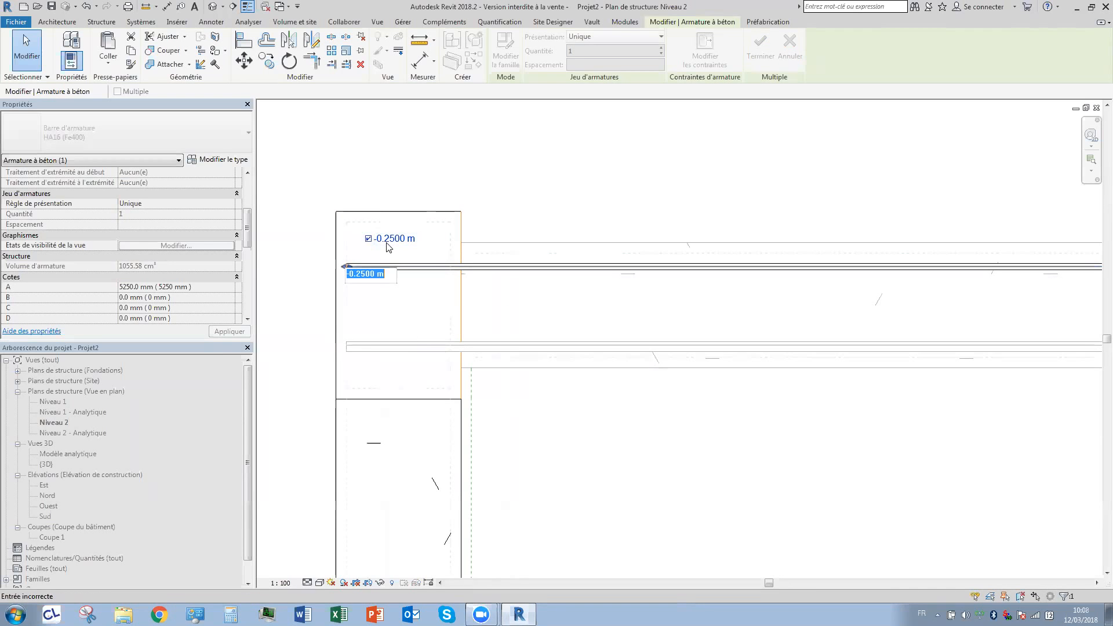
pyautogui.write('0')
pyautogui.press('Return')
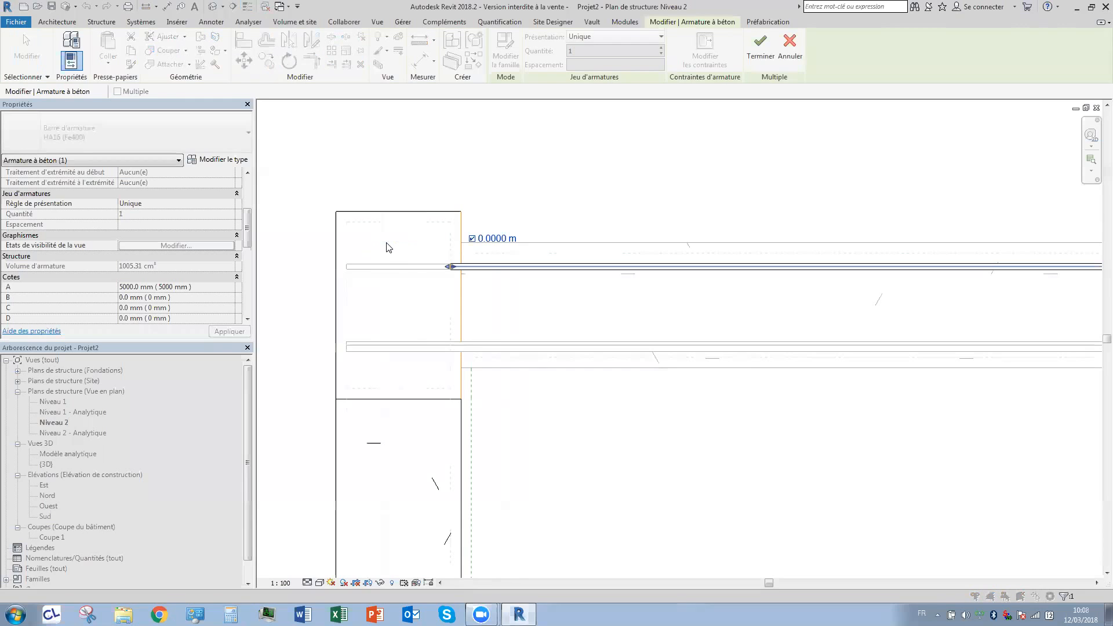
# Try offsets of -0.025 m and 0.025 m between the bar end and the column face's cover.
pyautogui.scroll(3, 484, 265)
pyautogui.click(463, 240)
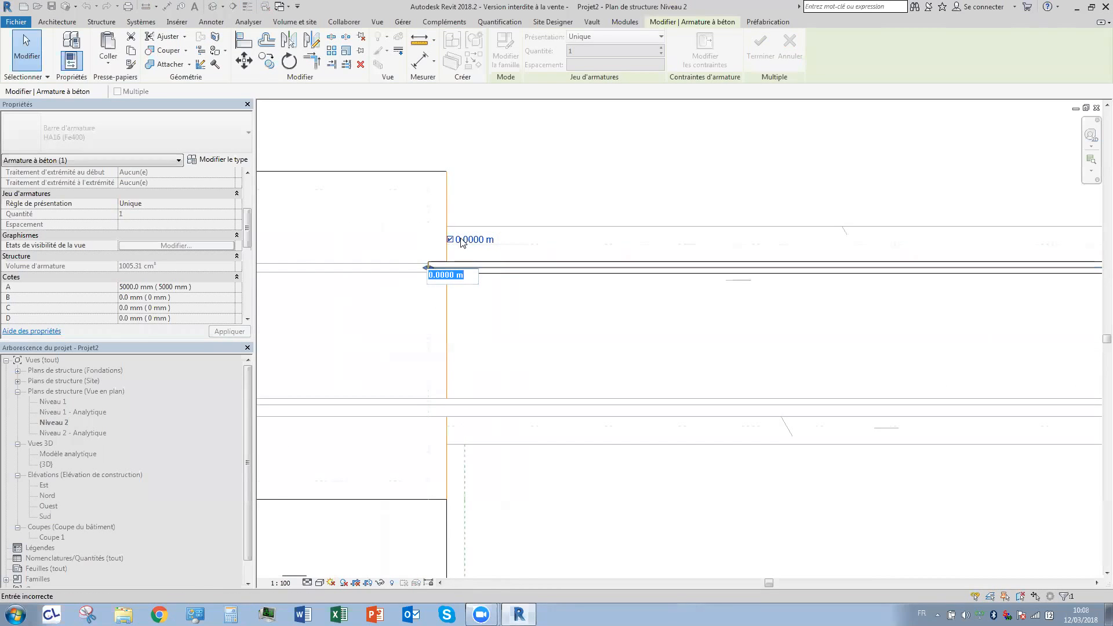
pyautogui.write('-0.025')
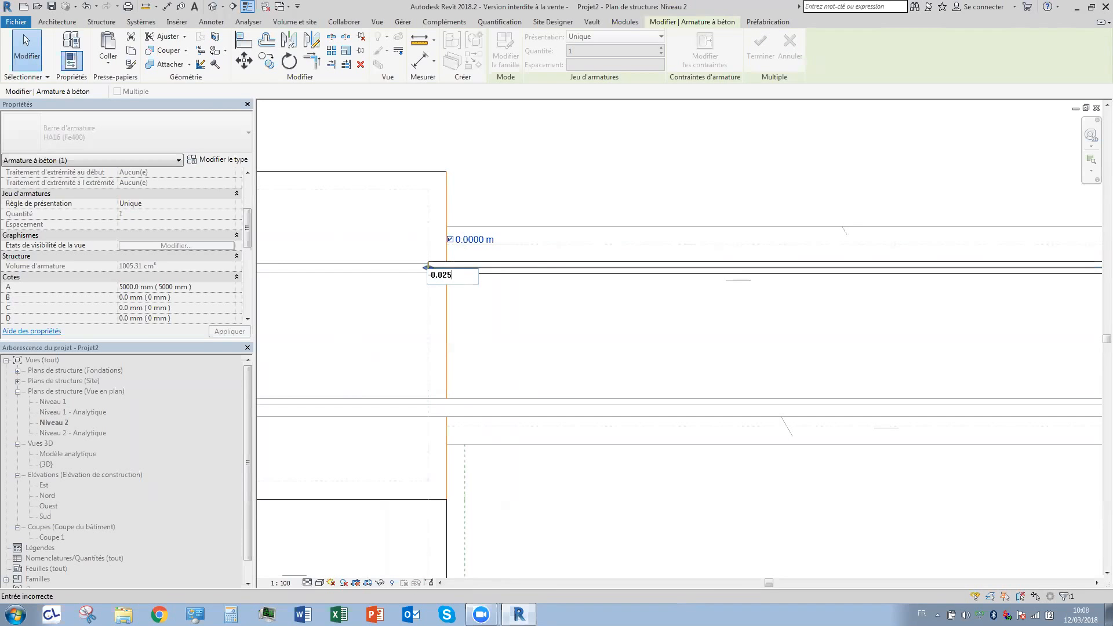
pyautogui.press('Return')
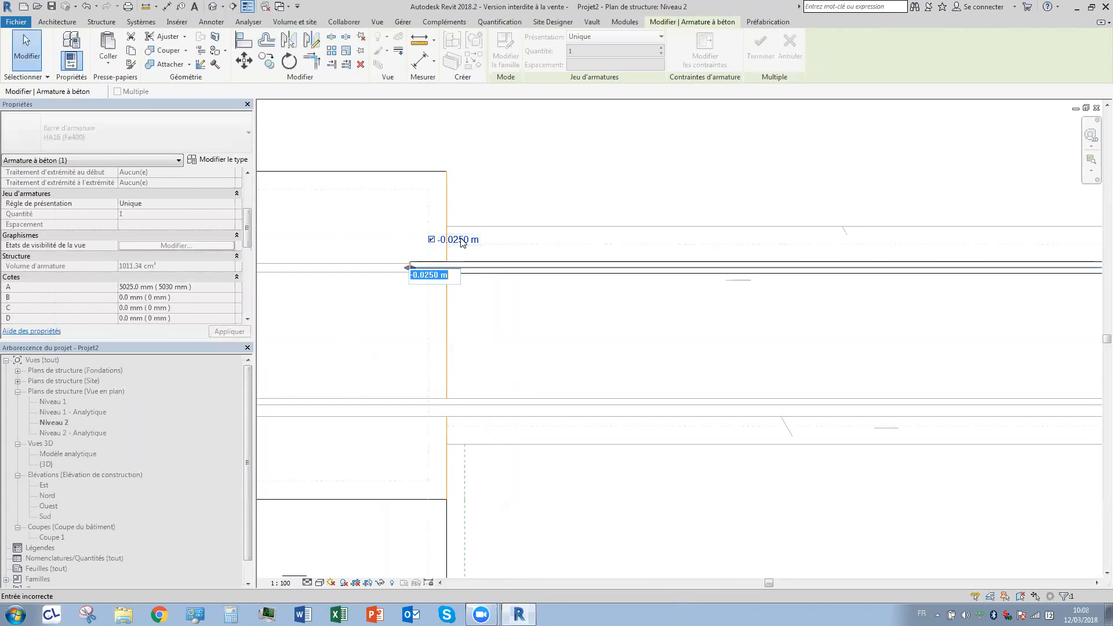
pyautogui.write('0.025')
pyautogui.press('Return')
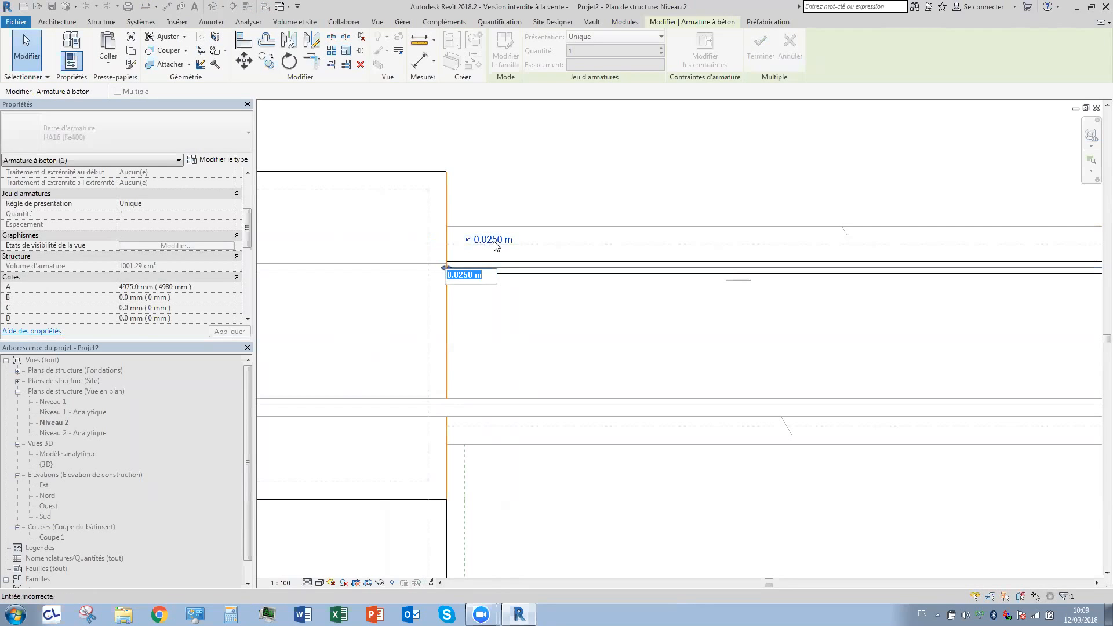
pyautogui.write('0.025')
pyautogui.press('Return')
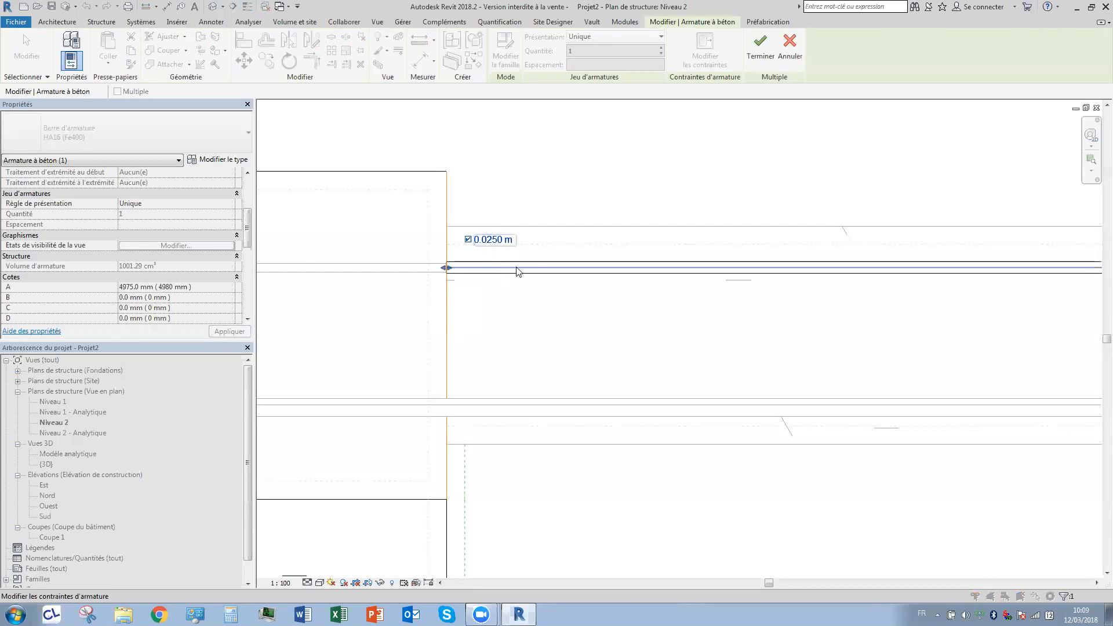
# Turn off the cover constraint at the bar end, set its offset from the column face to 0.025 m, and finish the constraint edit.
pyautogui.scroll(-2, 497, 233)
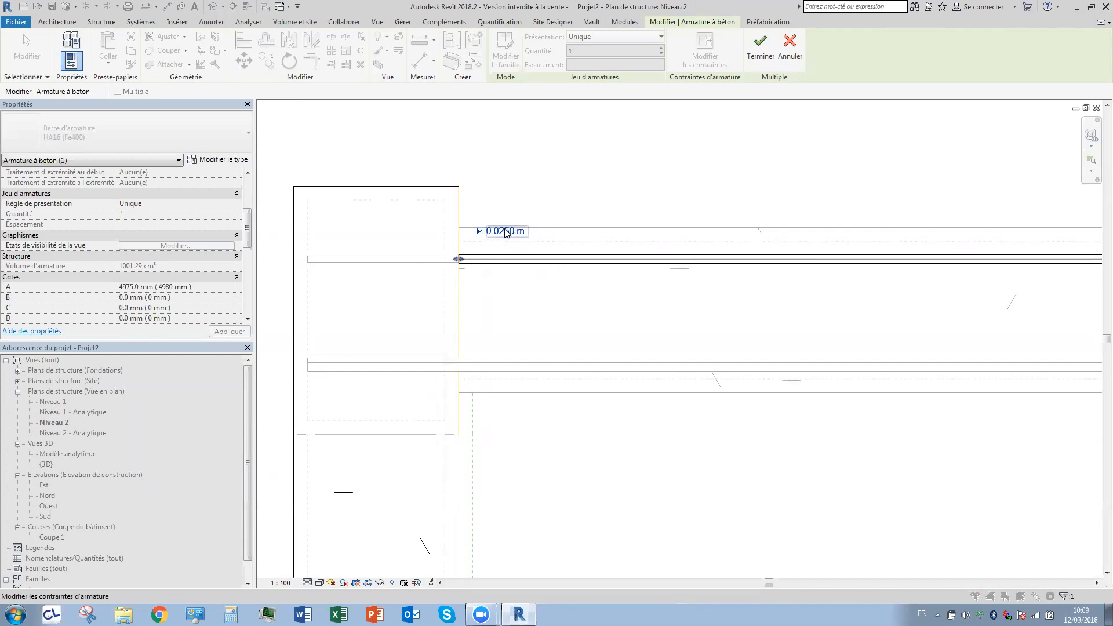
pyautogui.click(480, 232)
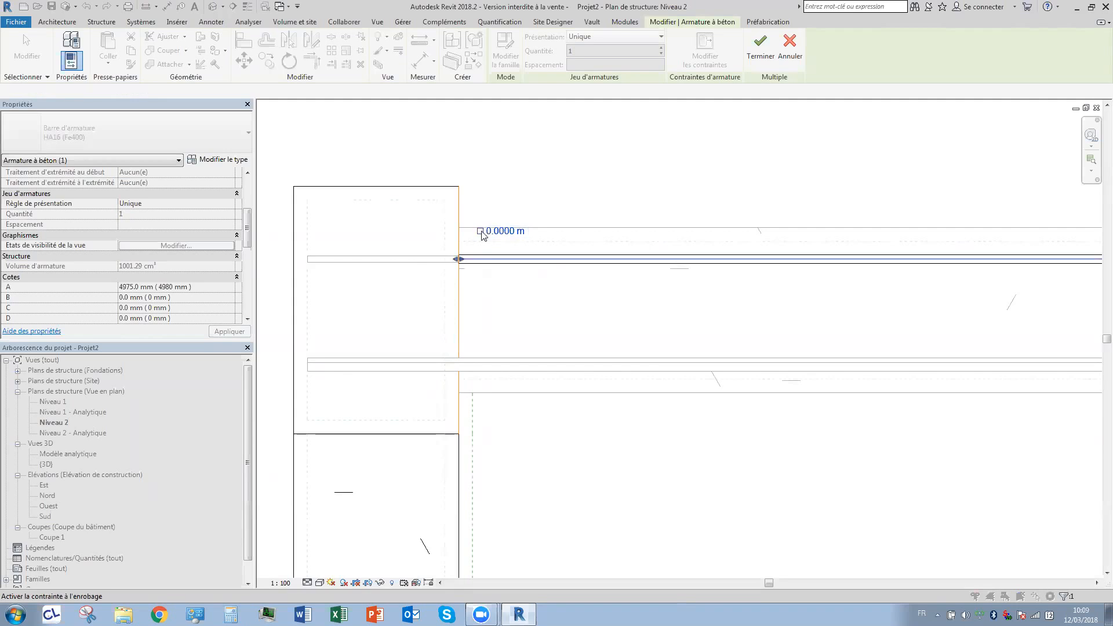
pyautogui.click(506, 233)
pyautogui.write('0.025')
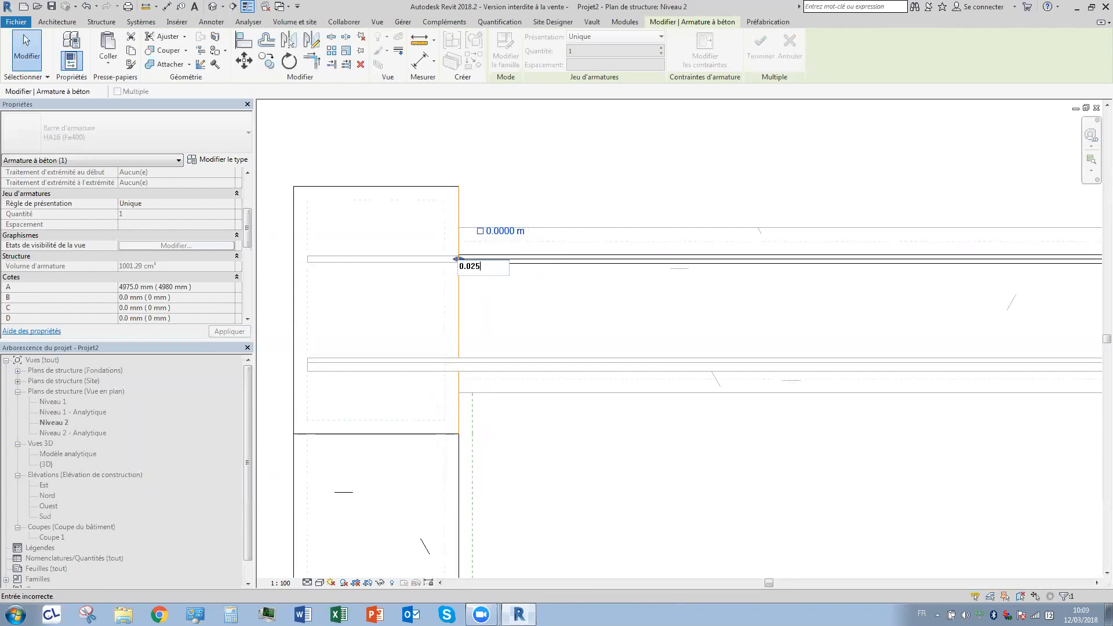
pyautogui.press('Return')
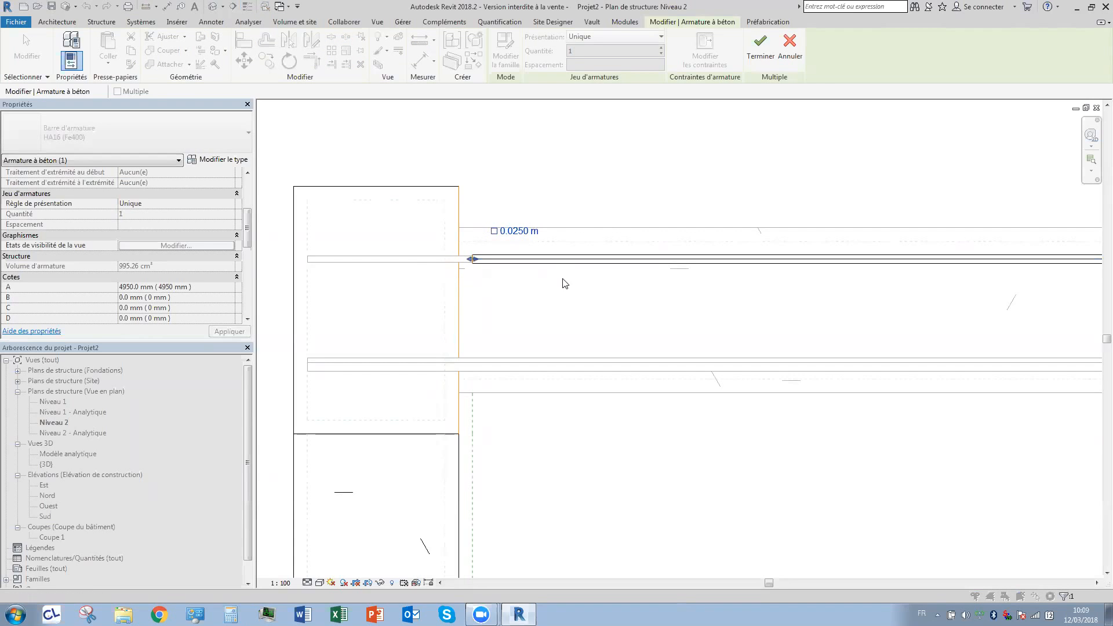
pyautogui.click(760, 47)
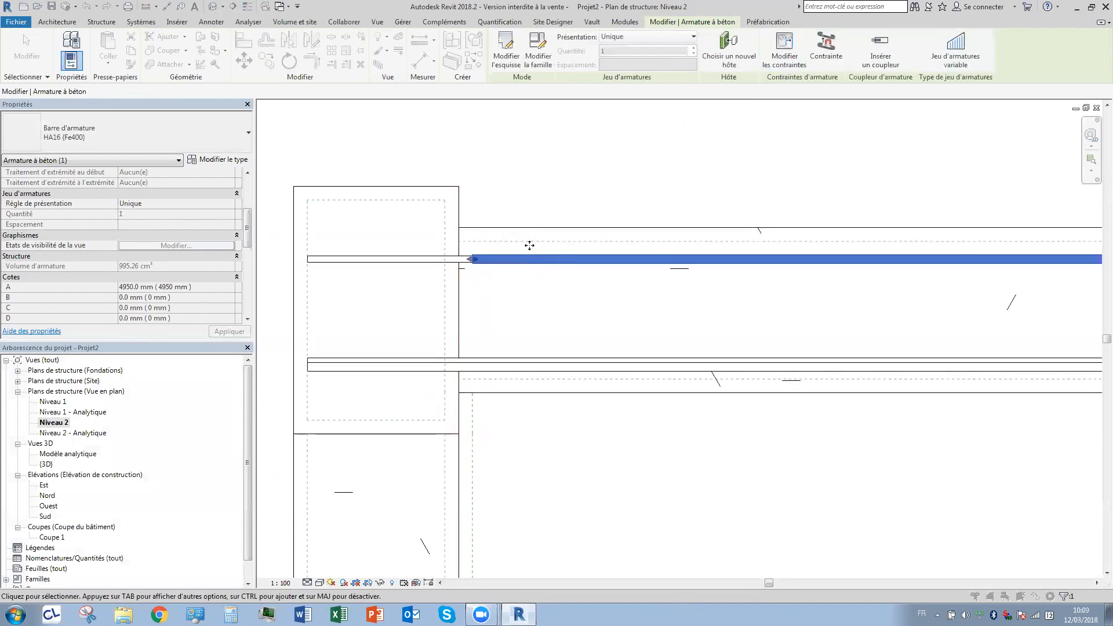
pyautogui.click(528, 221)
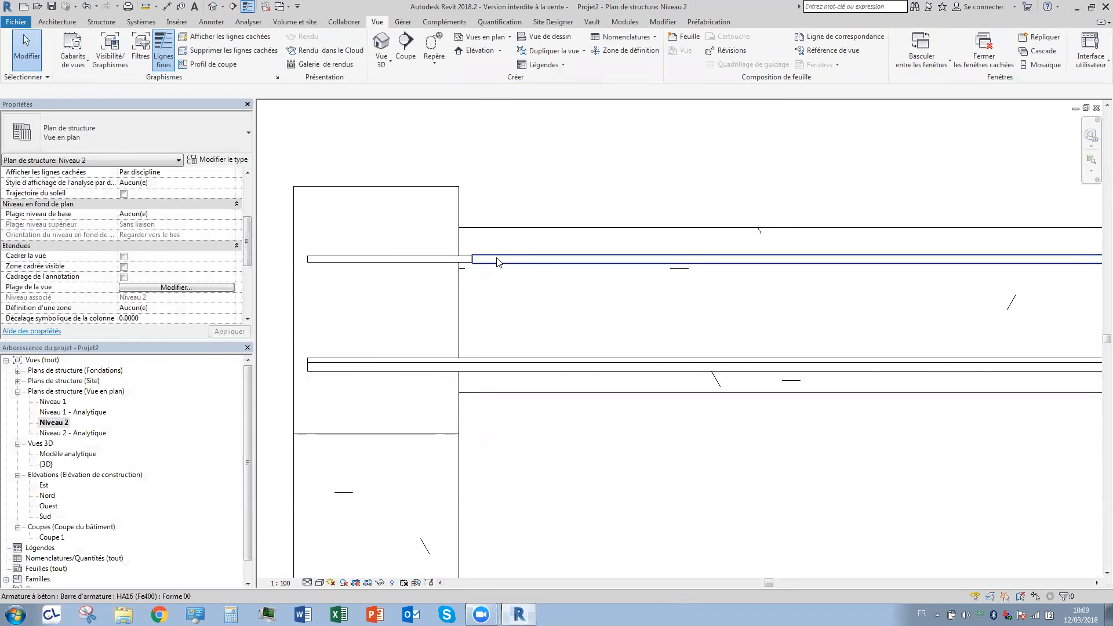
# Open the section view Coupe 1 at the reinforced beam's cross-section.
pyautogui.click(485, 256)
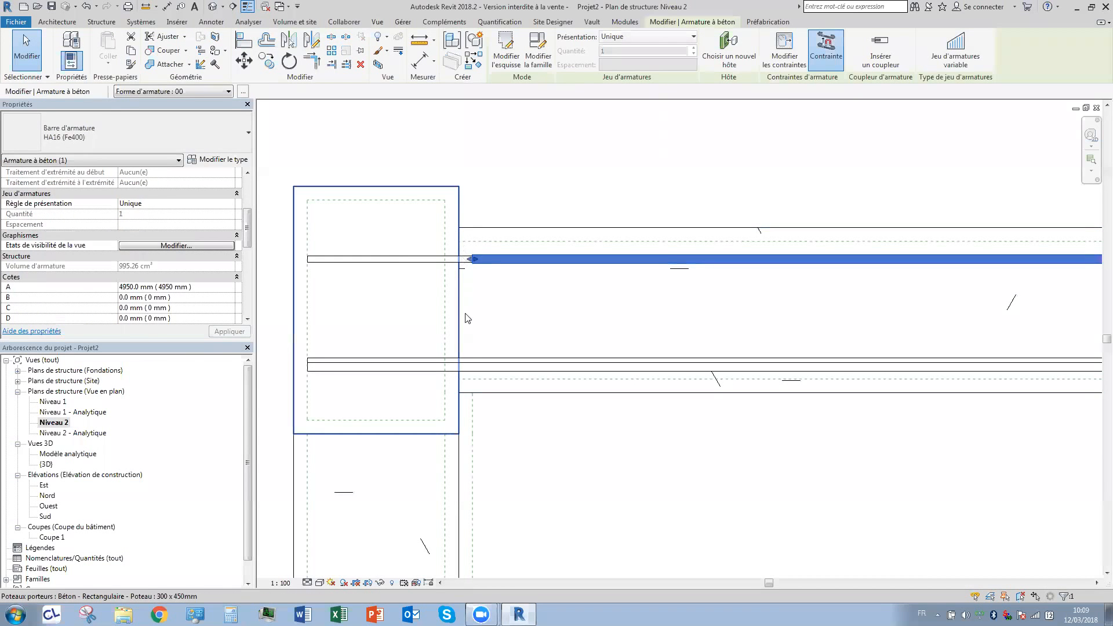
pyautogui.scroll(-3, 624, 289)
pyautogui.moveTo(624, 289); pyautogui.dragTo(116, 265, button='middle')
pyautogui.doubleClick(54, 538)
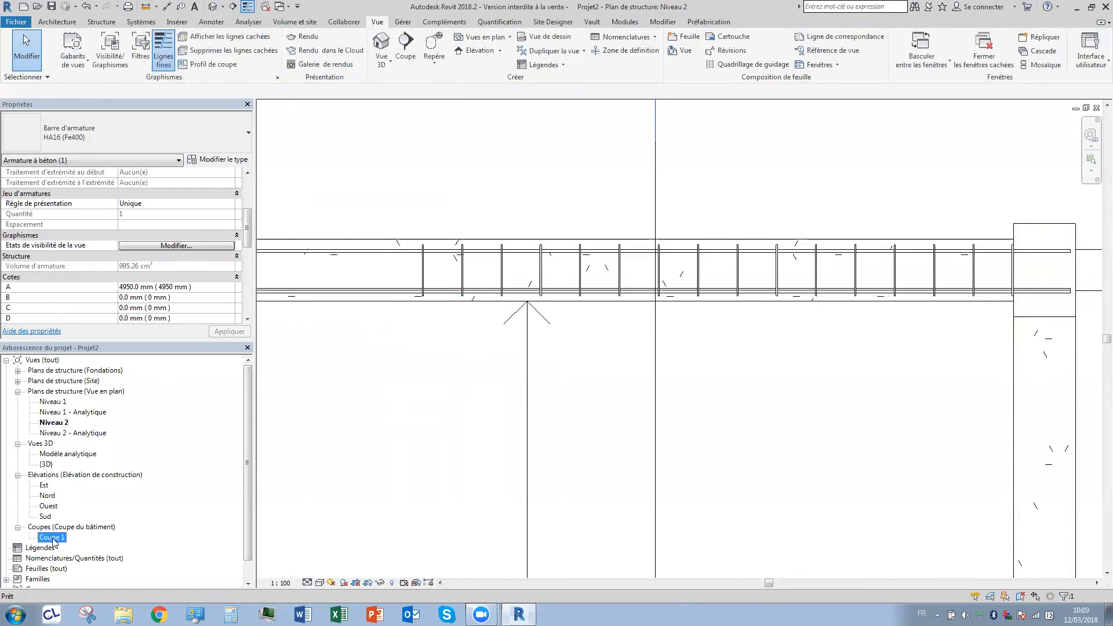
pyautogui.moveTo(487, 336); pyautogui.dragTo(553, 352, button='middle')
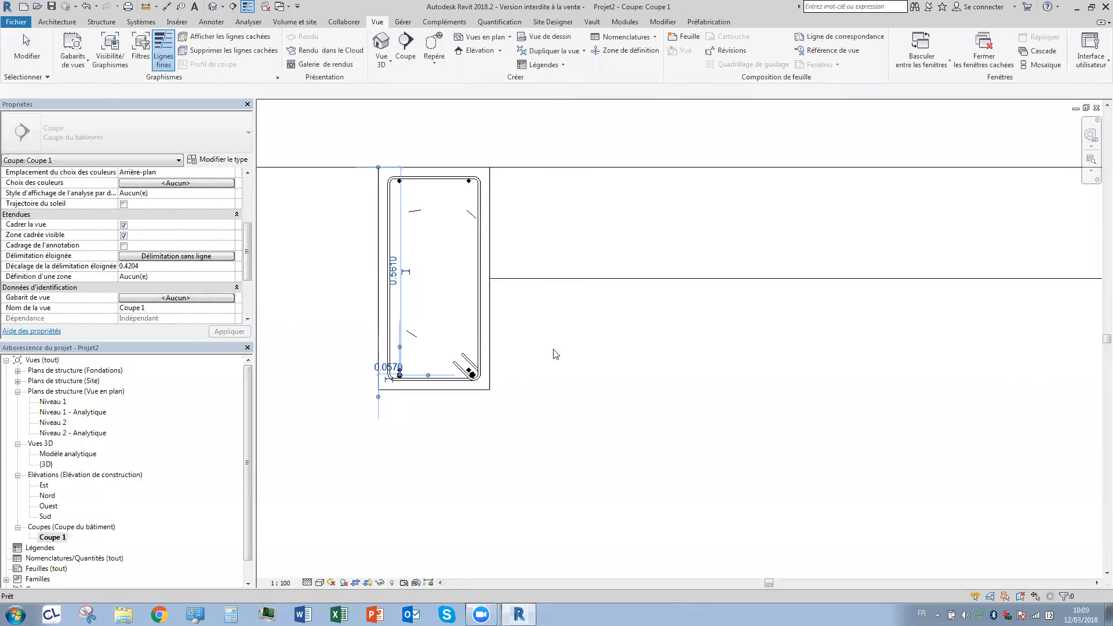
pyautogui.click(575, 338)
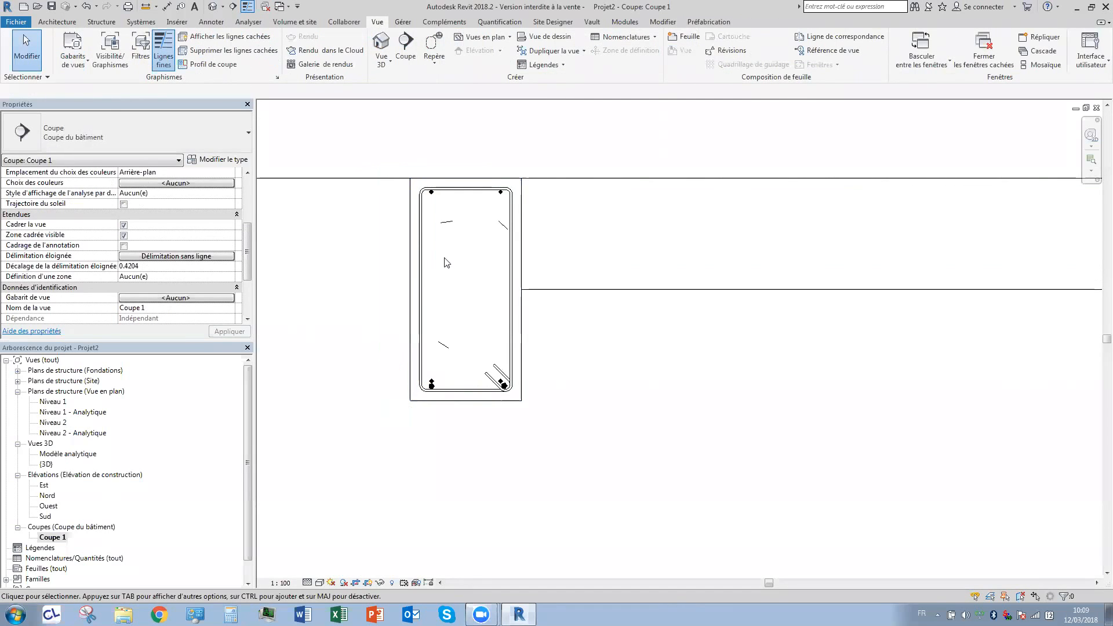
# Try narrowing the HA6 stirrup to about 207 mm by moving its outer side inward, and undo it.
pyautogui.click(419, 237)
pyautogui.moveTo(423, 292); pyautogui.dragTo(440, 293)
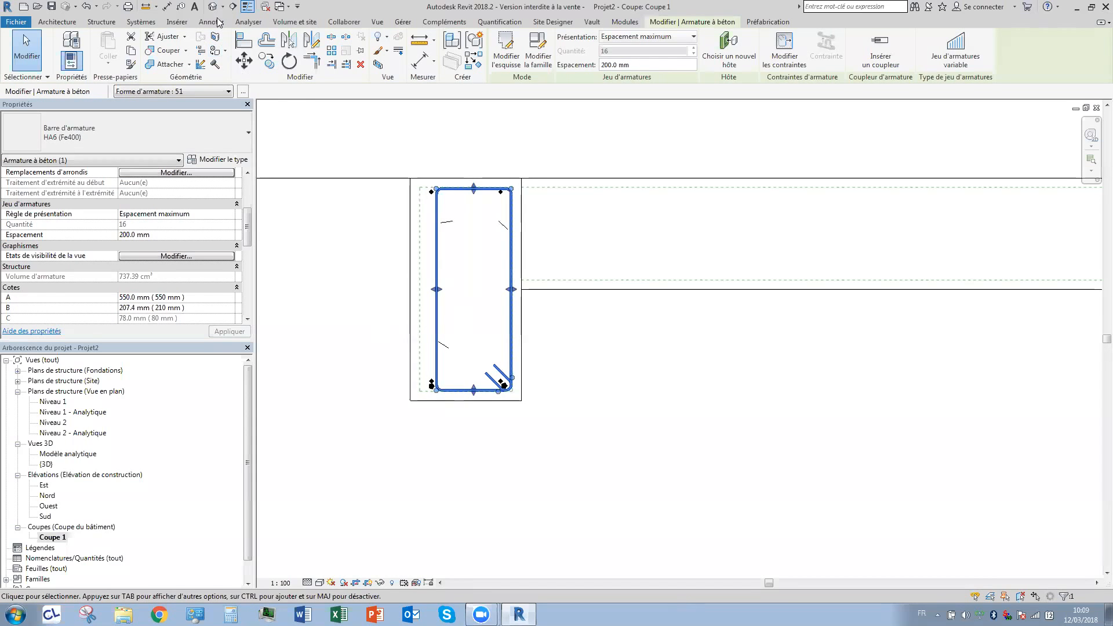
pyautogui.click(88, 9)
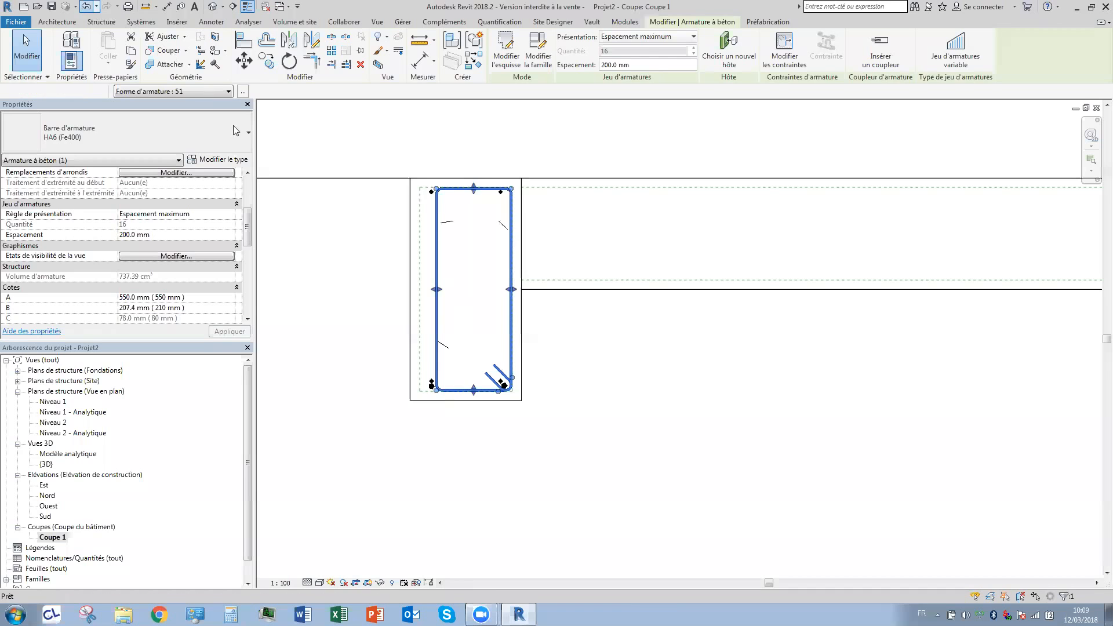
# Examine the HA6 stirrup and longitudinal bars in Coupe 1, along with the surrounding beams and levels.
pyautogui.click(424, 244)
pyautogui.scroll(3, 476, 194)
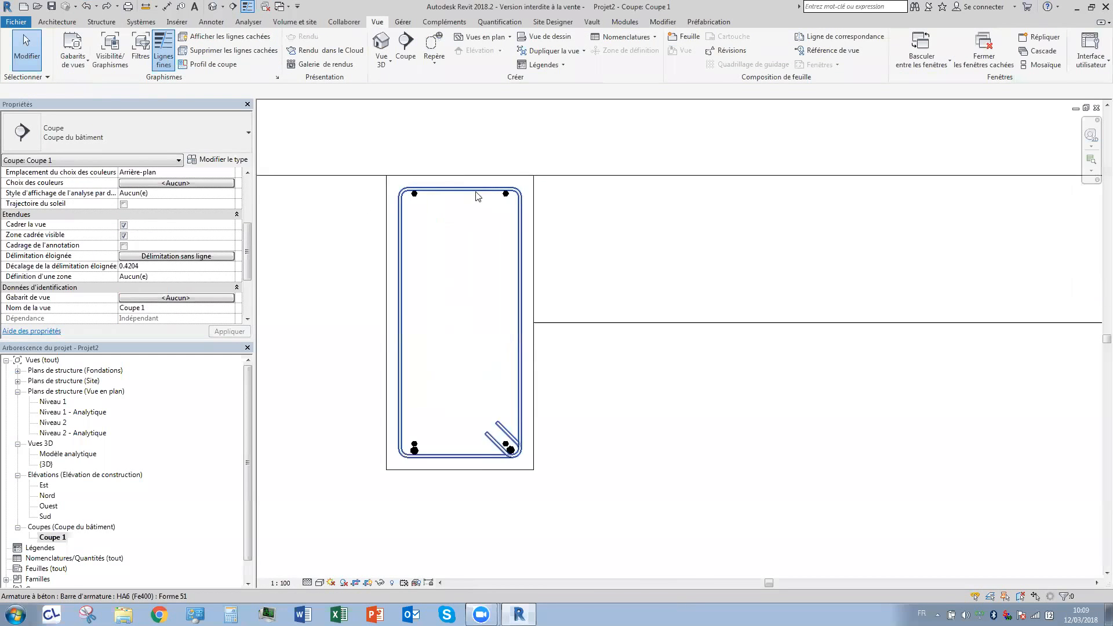
pyautogui.click(475, 196)
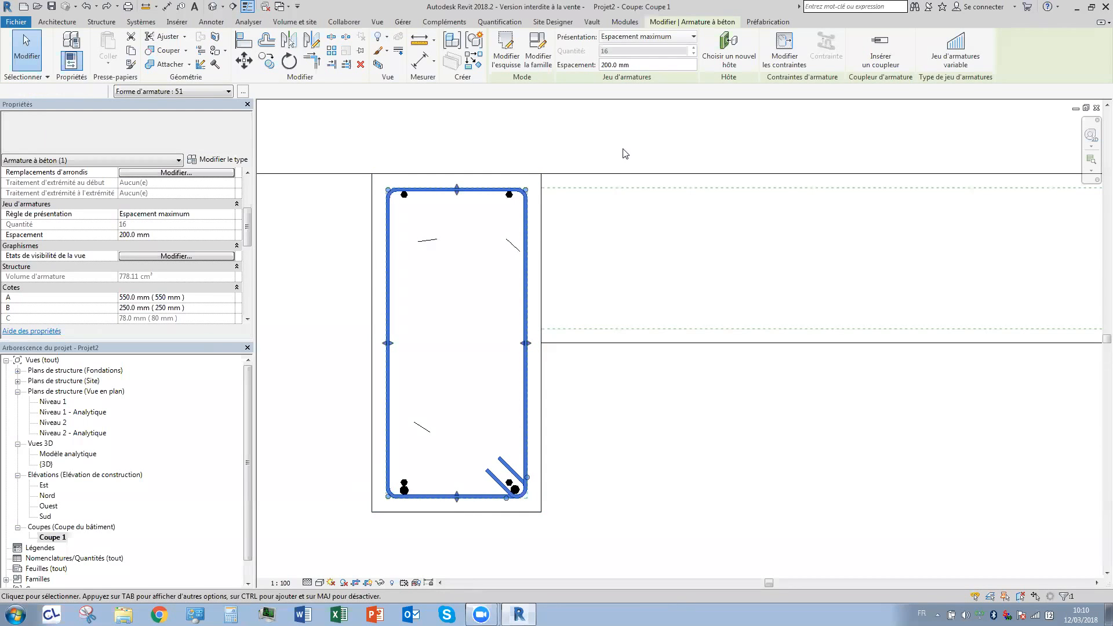
pyautogui.press('Escape')
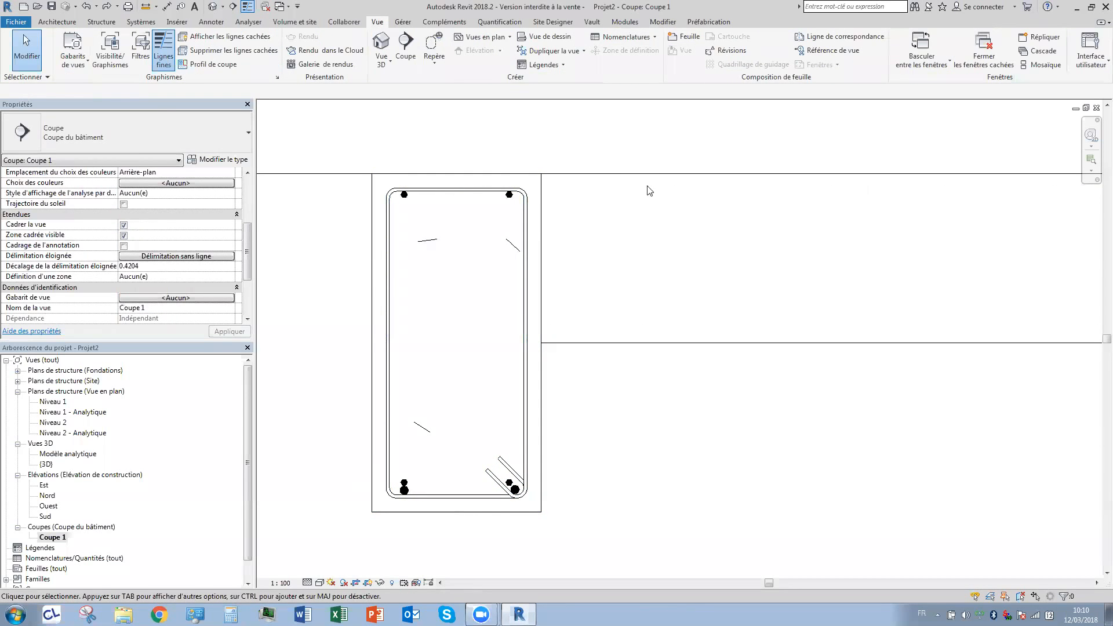
pyautogui.scroll(-5, 705, 244)
pyautogui.scroll(3, 549, 288)
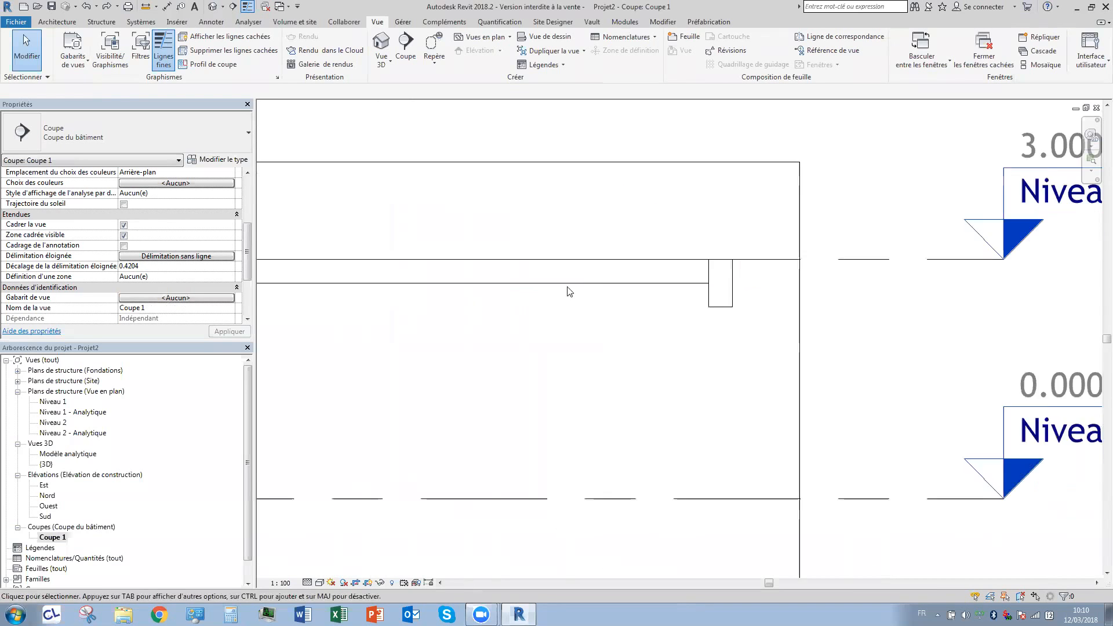
pyautogui.scroll(-1, 567, 286)
pyautogui.moveTo(567, 286); pyautogui.dragTo(604, 276, button='middle')
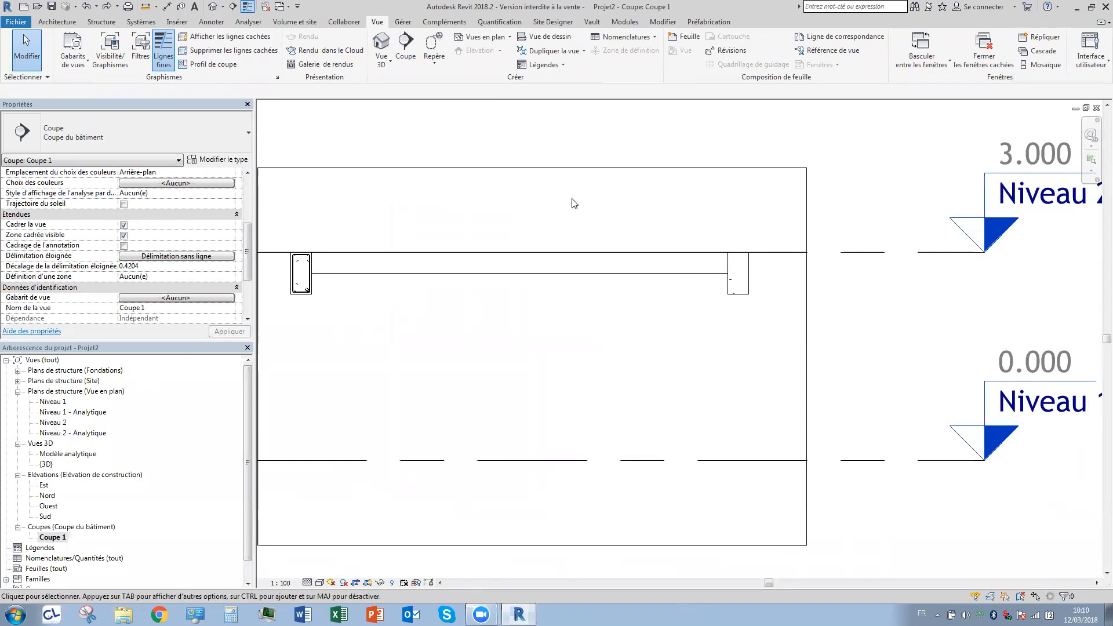
pyautogui.scroll(-5, 636, 250)
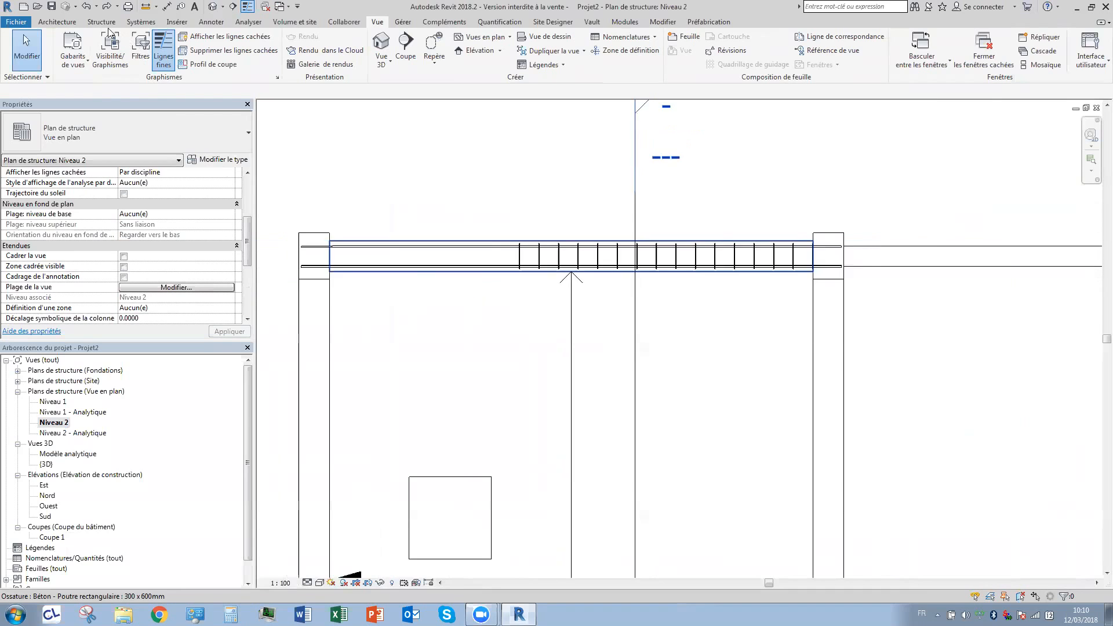
# In the Niveau 2 plan, create a Générique 300 mm floor with a rectangular outline of about 4.1 by 3.8 m, east of the structure.
pyautogui.click(102, 22)
pyautogui.click(140, 62)
pyautogui.click(165, 83)
pyautogui.moveTo(801, 287)
pyautogui.mouseDown(button='middle')
pyautogui.moveTo(648, 298)
pyautogui.moveTo(503, 269)
pyautogui.mouseUp(button='middle')
pyautogui.click(614, 37)
pyautogui.click(609, 248)
pyautogui.click(712, 345)
pyautogui.click(502, 62)
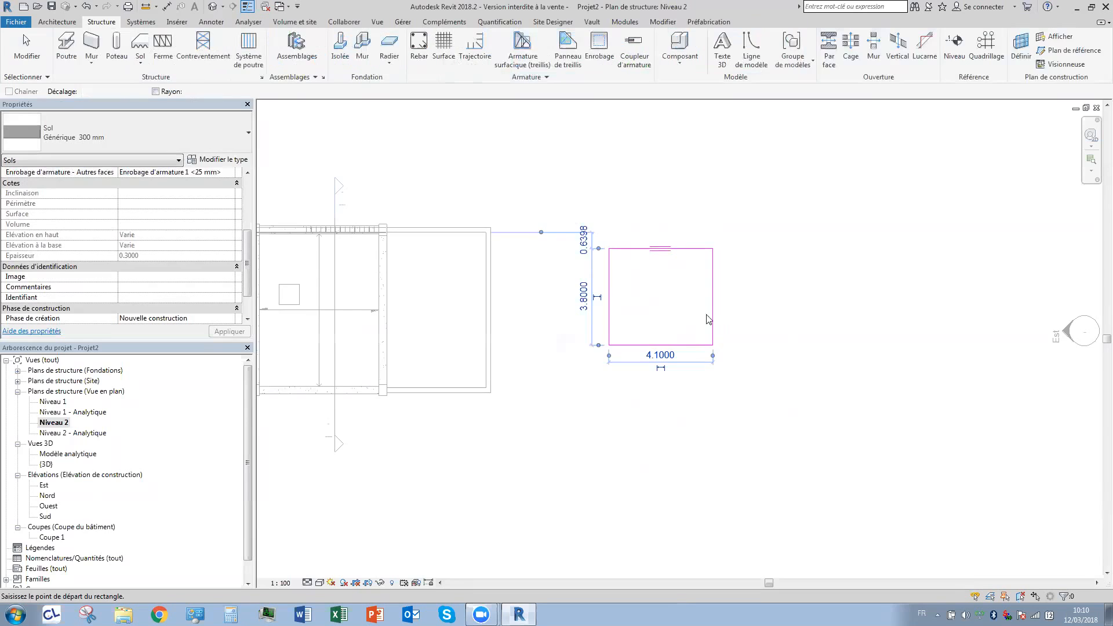
pyautogui.click(684, 203)
# Start adding rebar to the separate 300 mm floor slab and choose the U-shaped bar Forme d'armature : 21.
pyautogui.scroll(2, 684, 202)
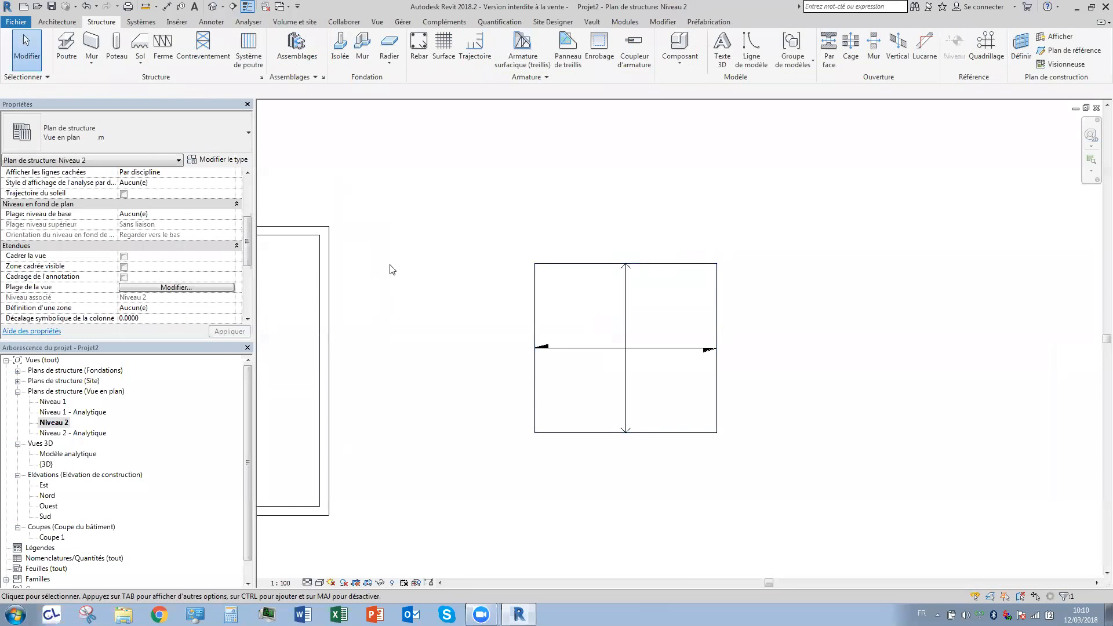
pyautogui.click(702, 243)
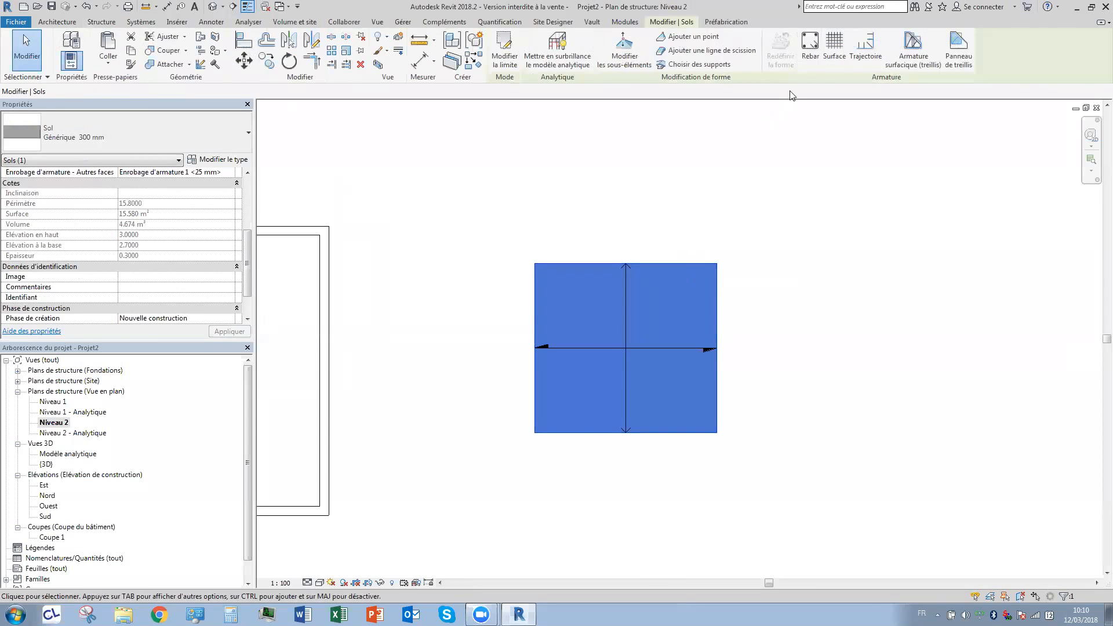
pyautogui.click(807, 51)
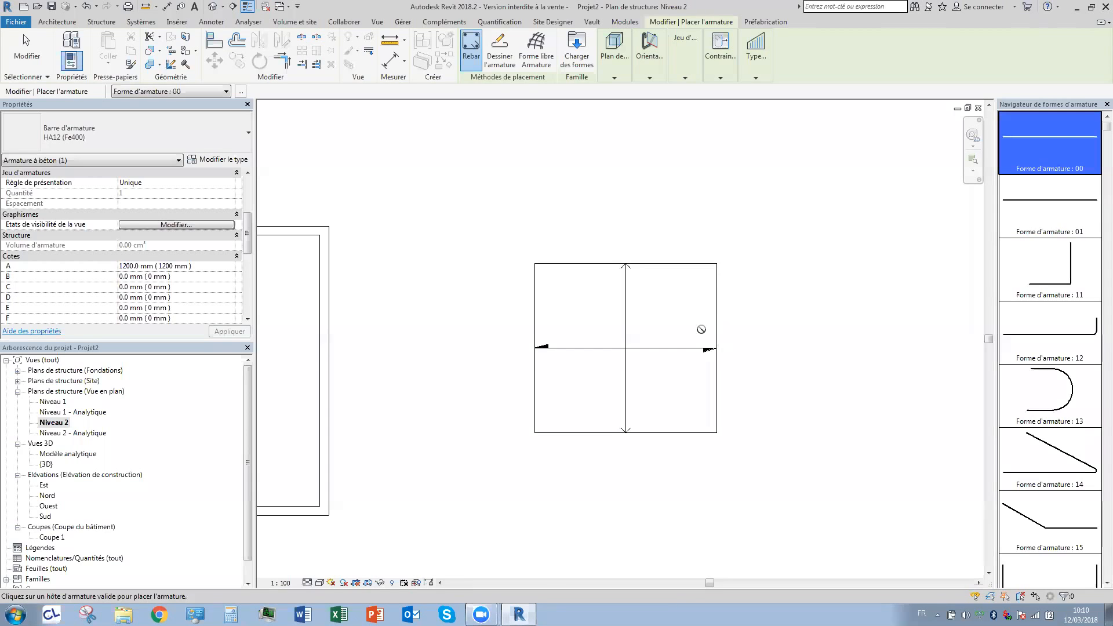
pyautogui.moveTo(1107, 124); pyautogui.dragTo(1097, 471)
pyautogui.scroll(-5, 1096, 464)
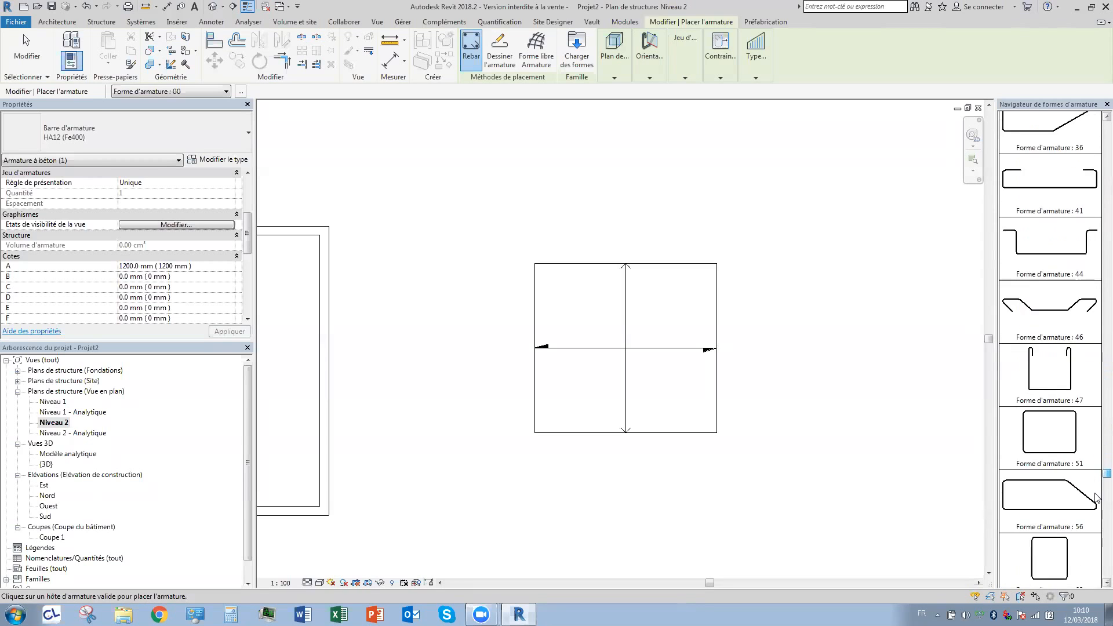
pyautogui.scroll(1, 1096, 423)
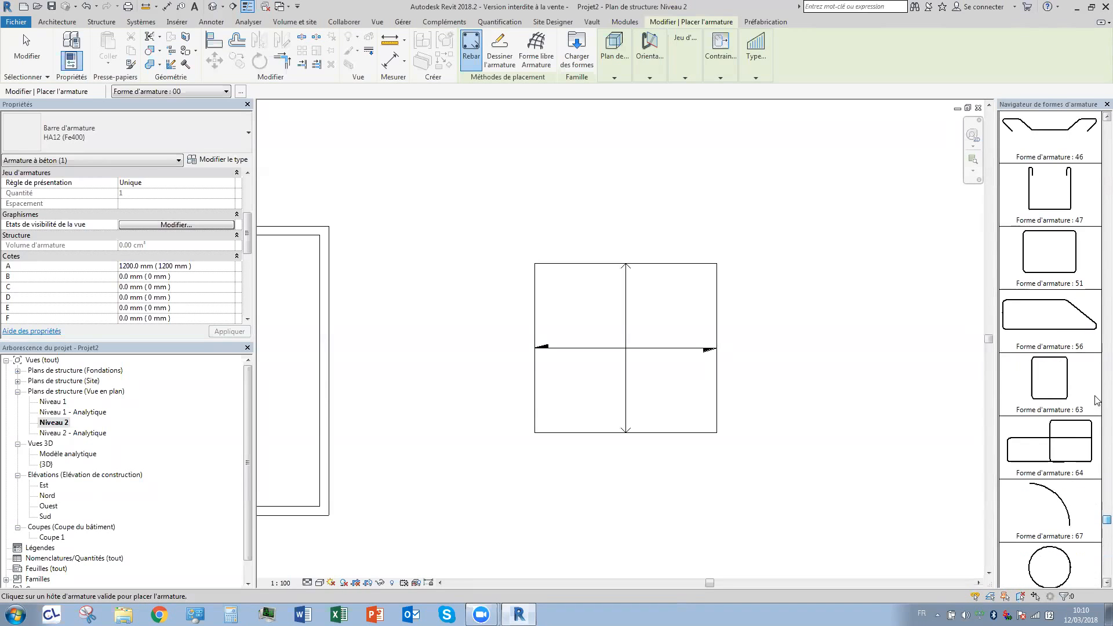
pyautogui.scroll(8, 1096, 353)
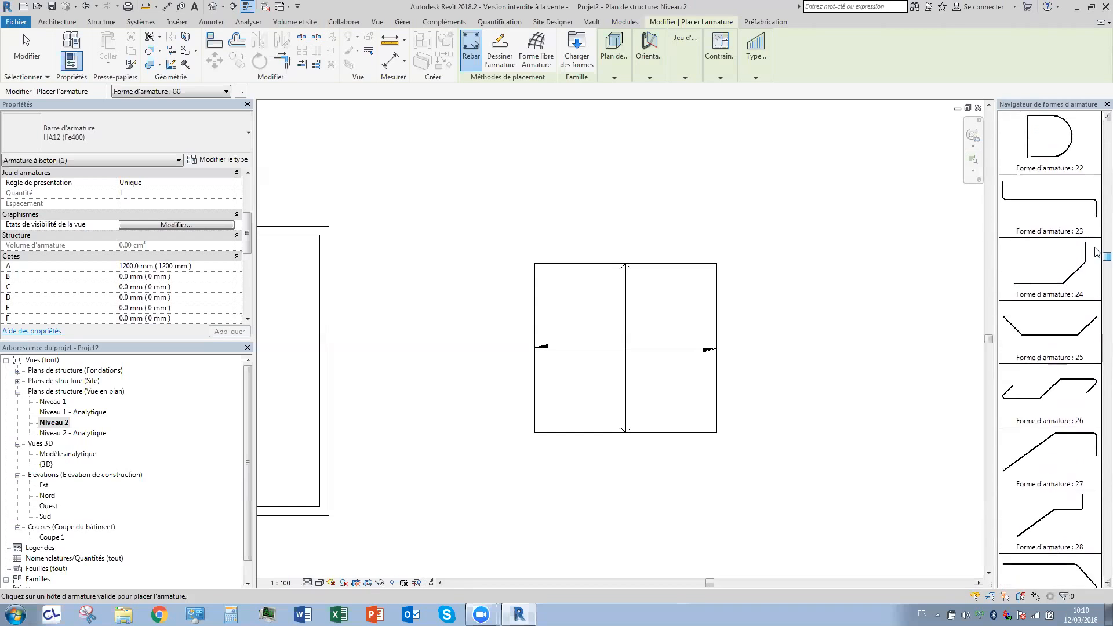
pyautogui.scroll(1, 1096, 219)
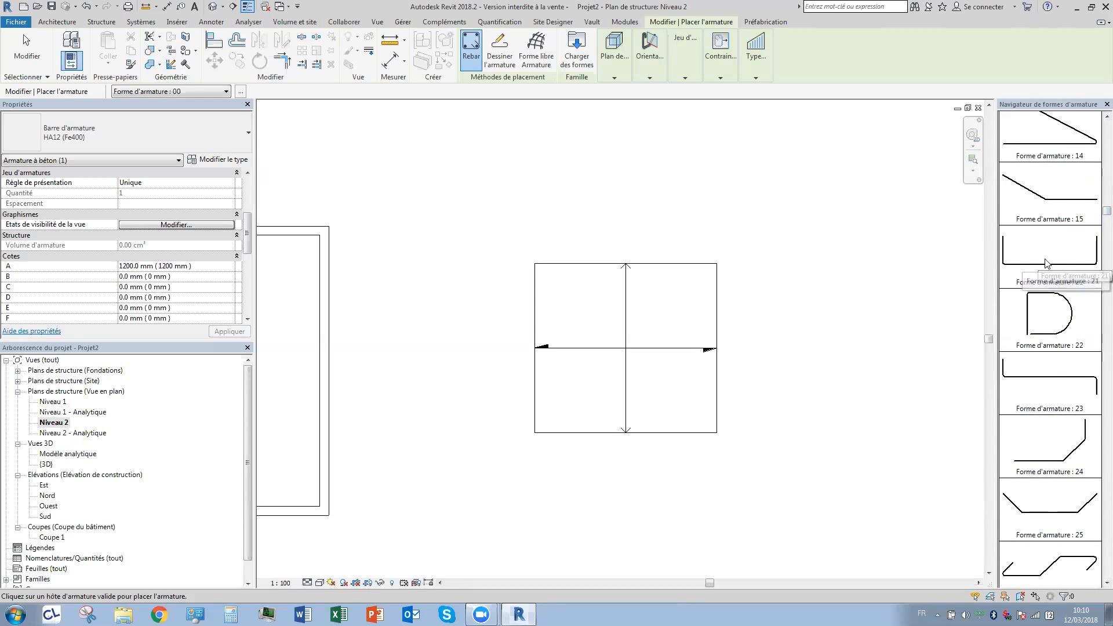
pyautogui.click(1061, 266)
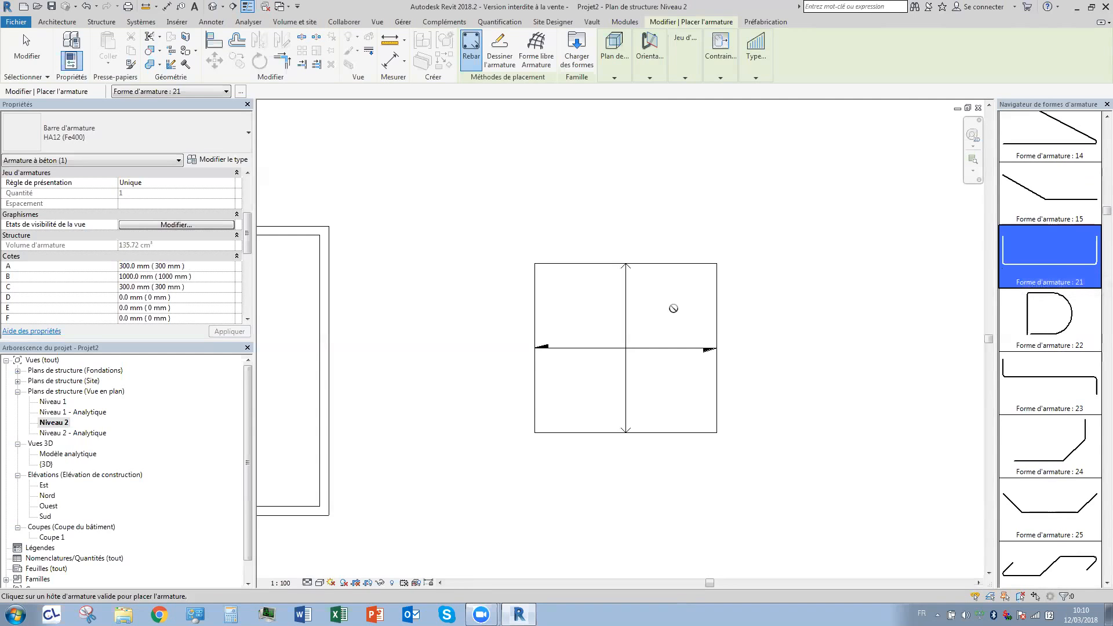
# Set the rebar placement plane to Référence d'enrobage proche and the layout to Espacement maximum at 150 mm.
pyautogui.moveTo(661, 256); pyautogui.dragTo(654, 228, button='middle')
pyautogui.click(614, 63)
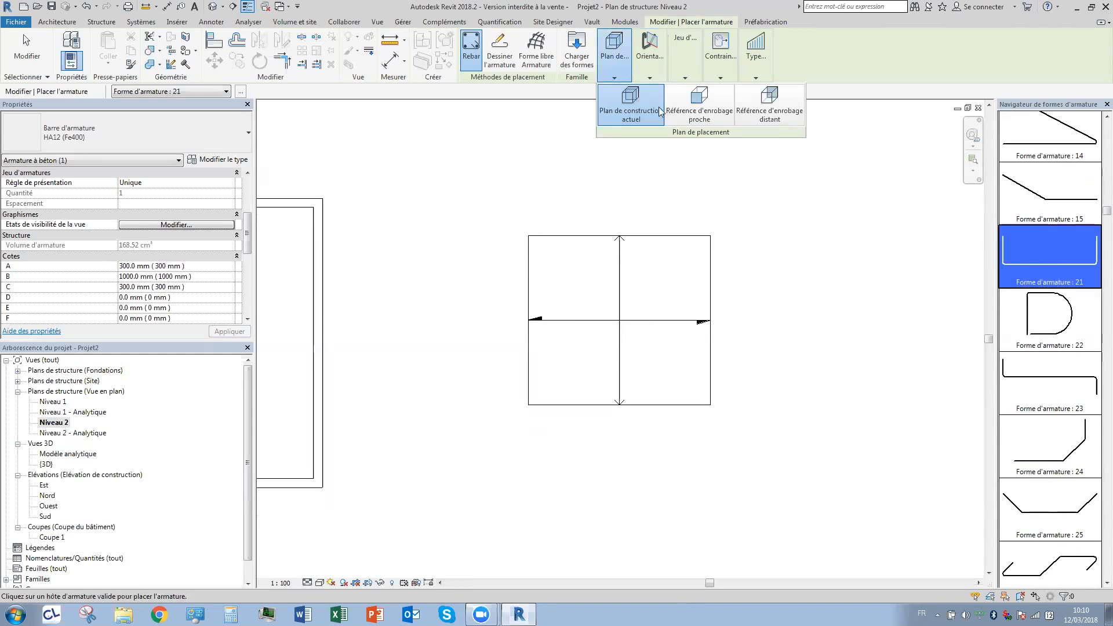
pyautogui.click(690, 115)
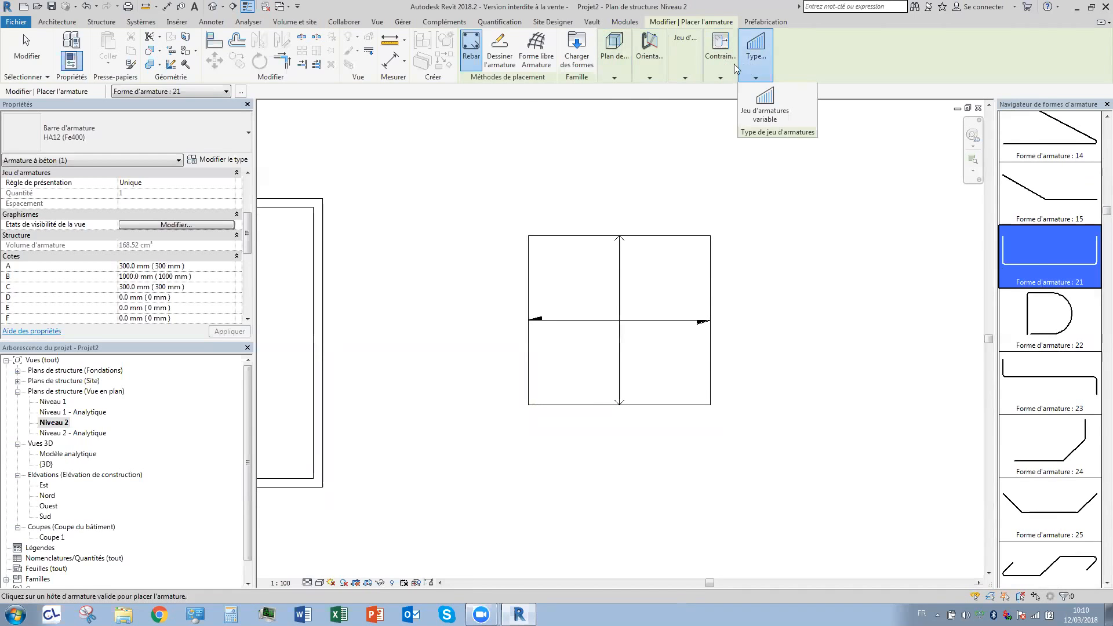
pyautogui.moveTo(676, 69)
pyautogui.click(730, 92)
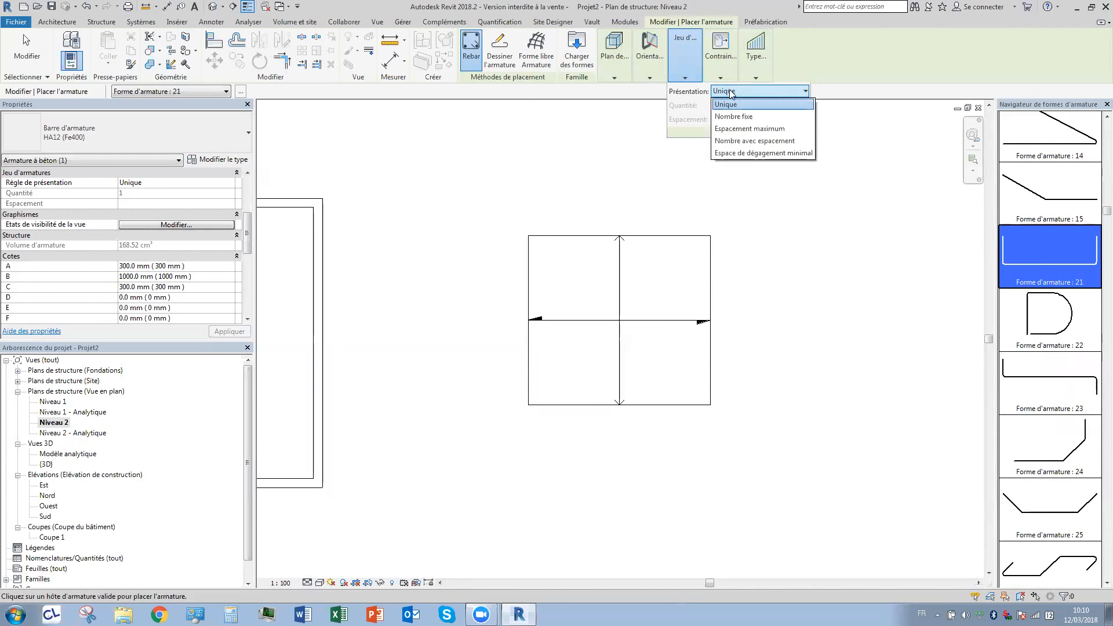
pyautogui.click(739, 128)
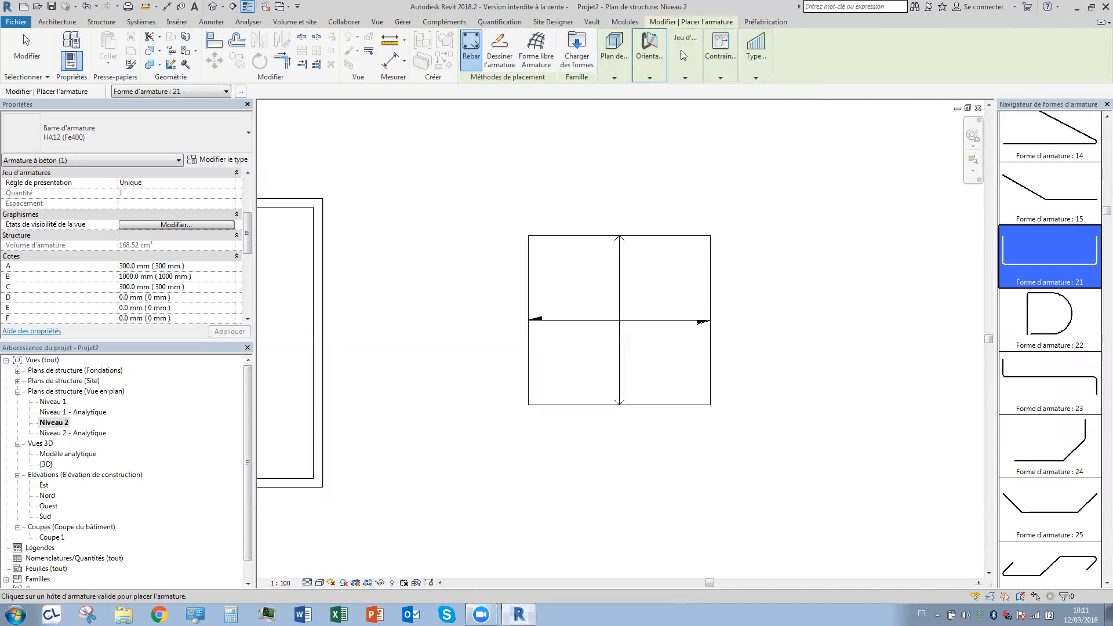
pyautogui.moveTo(685, 55)
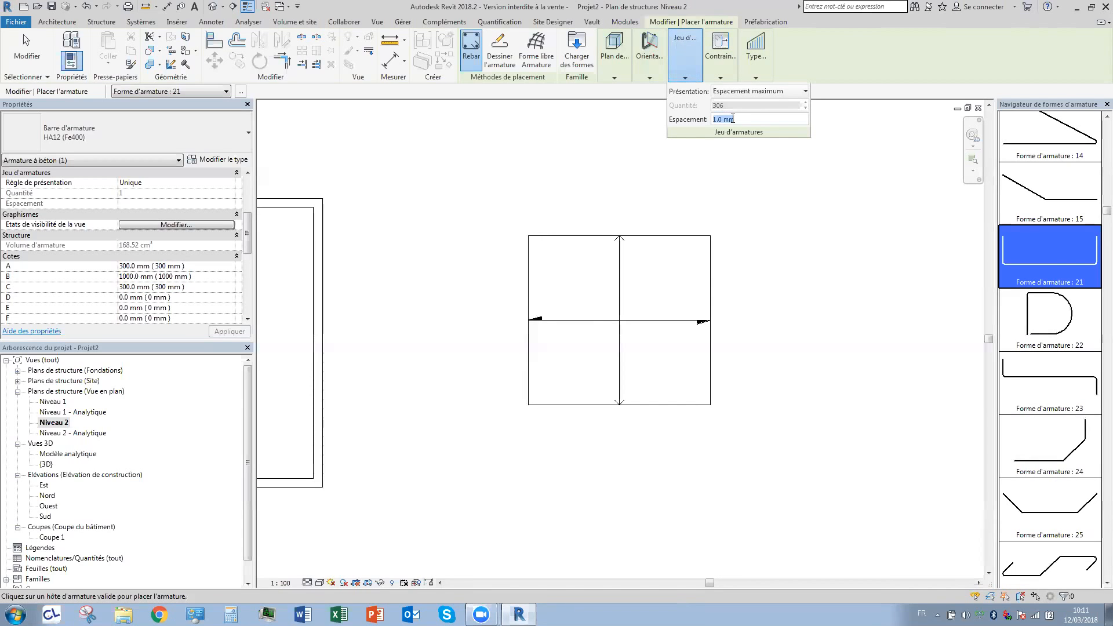
pyautogui.write('150')
pyautogui.press('Return')
# Rotate the shape 21 bar set to run east-west, place it across the floor slab, and end rebar placement.
pyautogui.press('space')
pyautogui.press('space')
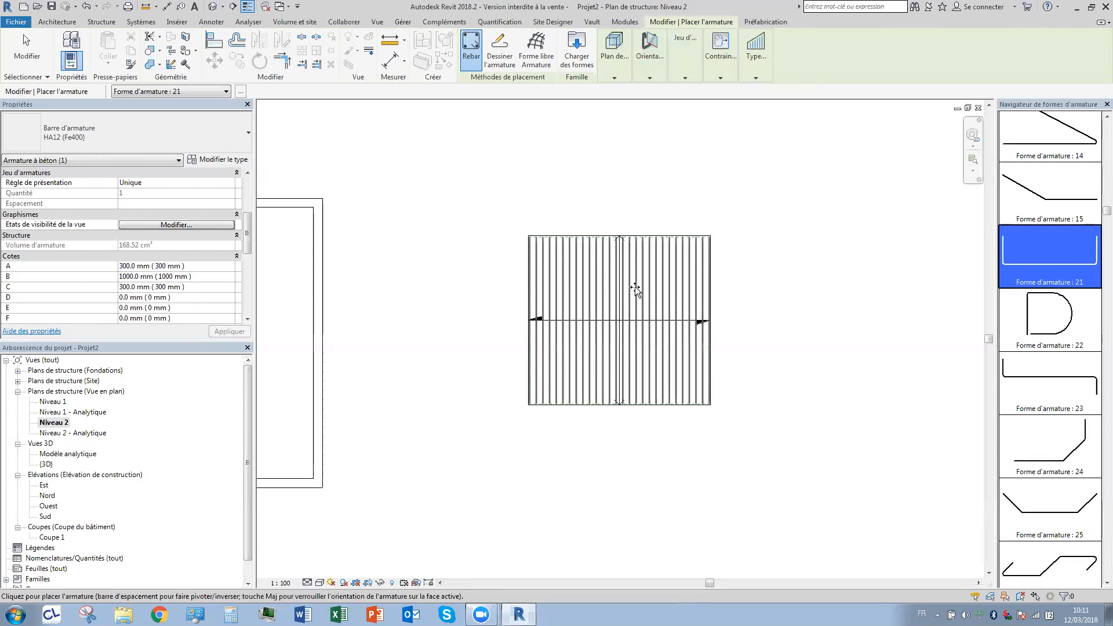
pyautogui.press('space')
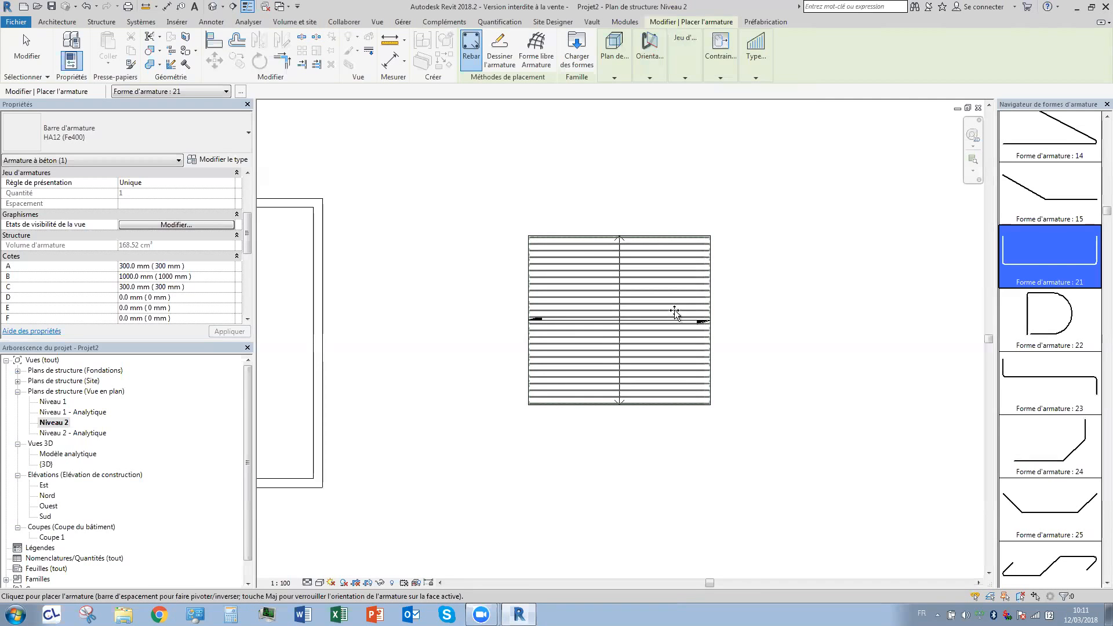
pyautogui.click(673, 304)
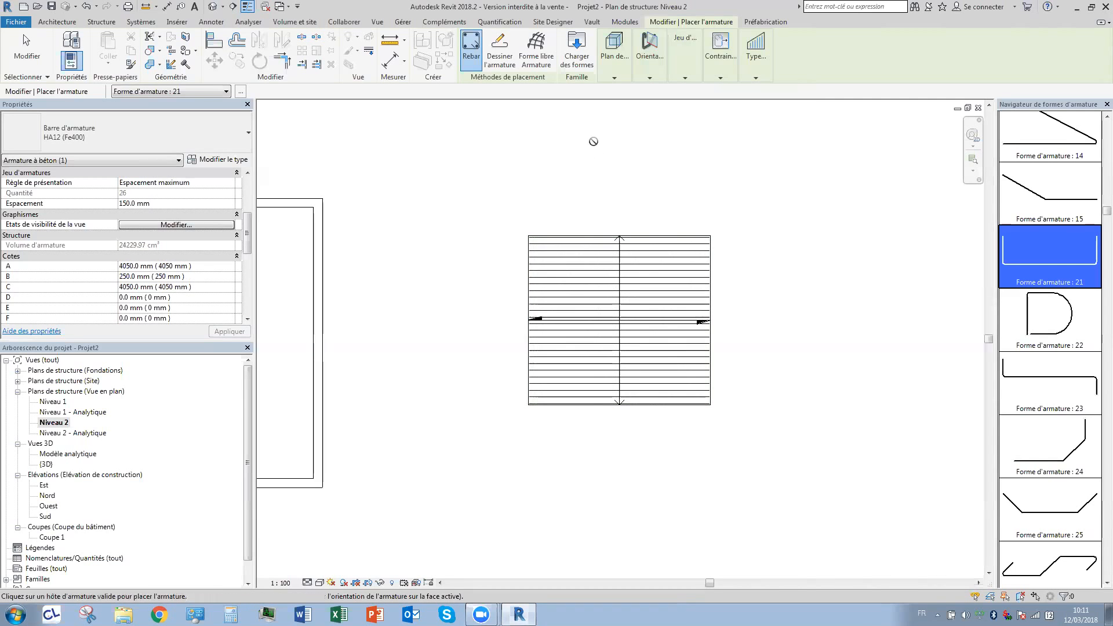
pyautogui.press('Escape')
pyautogui.press('Escape')
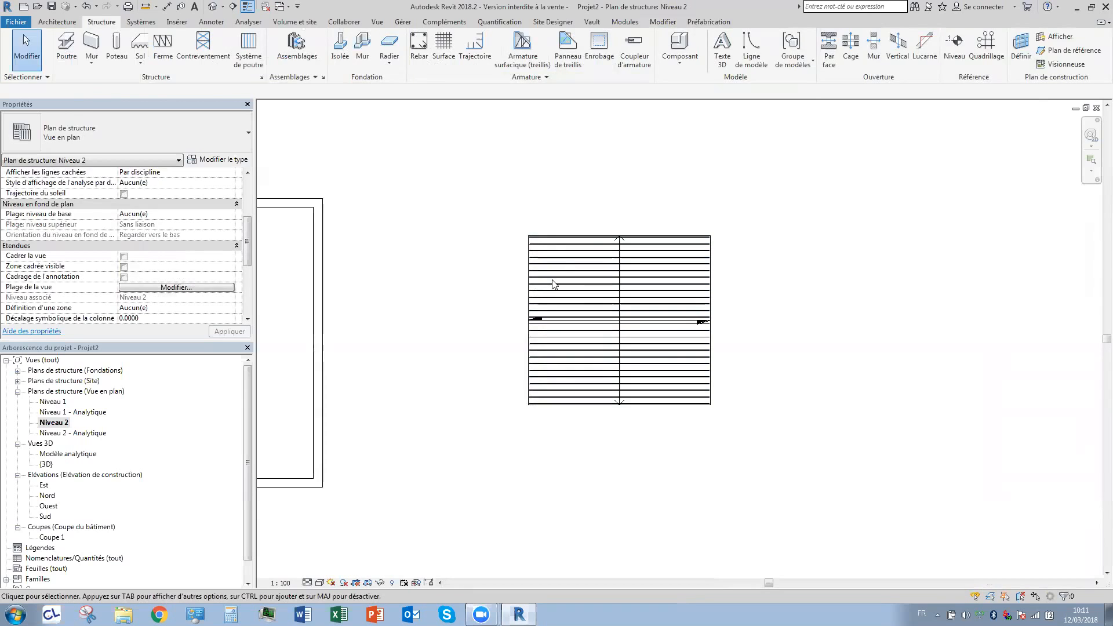
# Set the slab's rebar set to display unobscured in all views and as solid in the Modèle analytique and {3D} views.
pyautogui.click(553, 284)
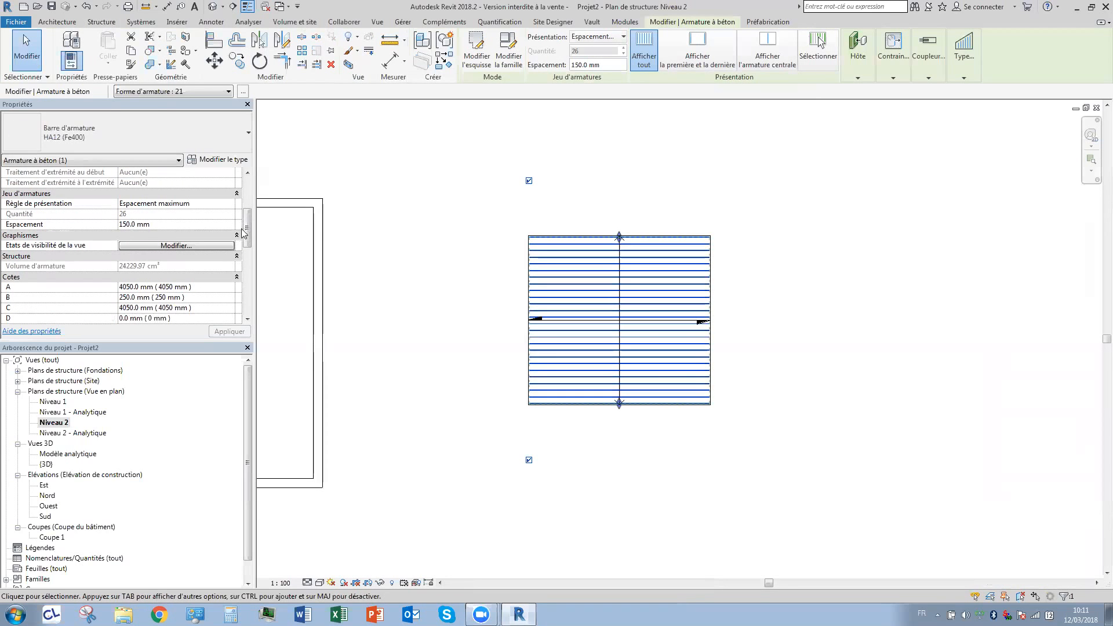
pyautogui.click(179, 248)
pyautogui.click(607, 238)
pyautogui.click(605, 239)
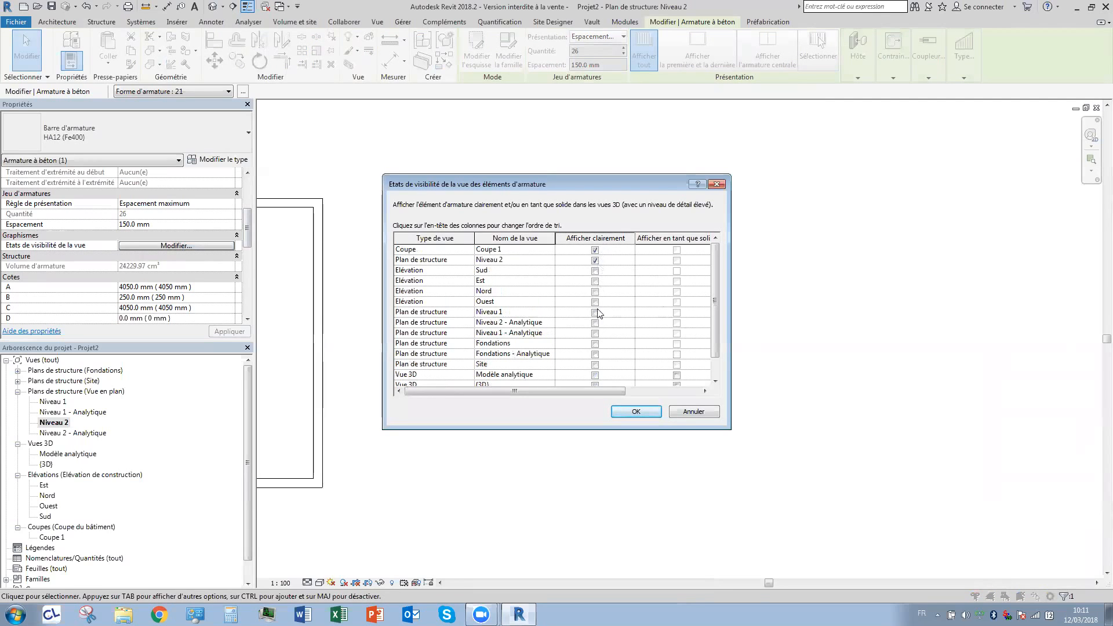
pyautogui.click(606, 250)
pyautogui.scroll(-2, 598, 347)
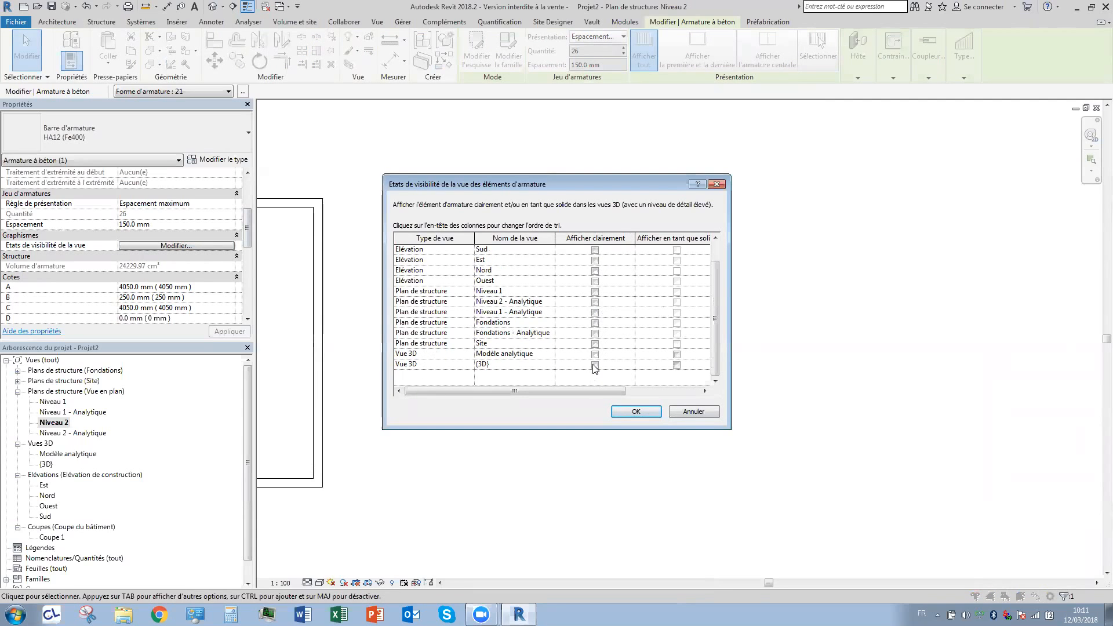
pyautogui.keyDown('shift'); pyautogui.click(596, 366); pyautogui.keyUp('shift')
pyautogui.click(676, 365)
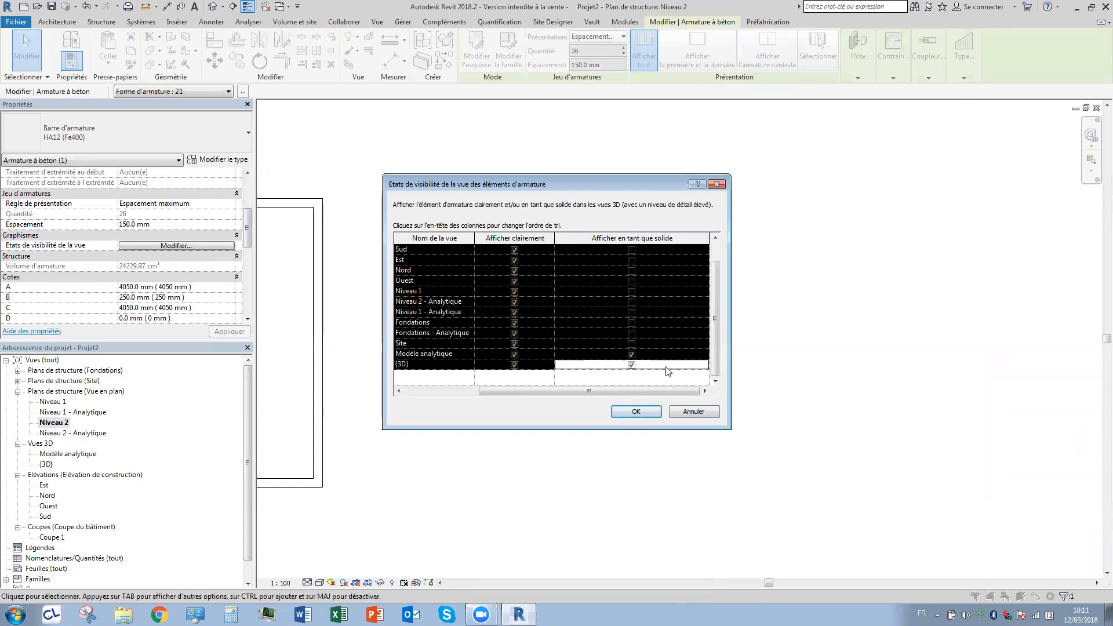
# Apply the rebar's view visibility states and inspect the slab's reinforcement in the 3D view.
pyautogui.click(629, 408)
pyautogui.click(427, 261)
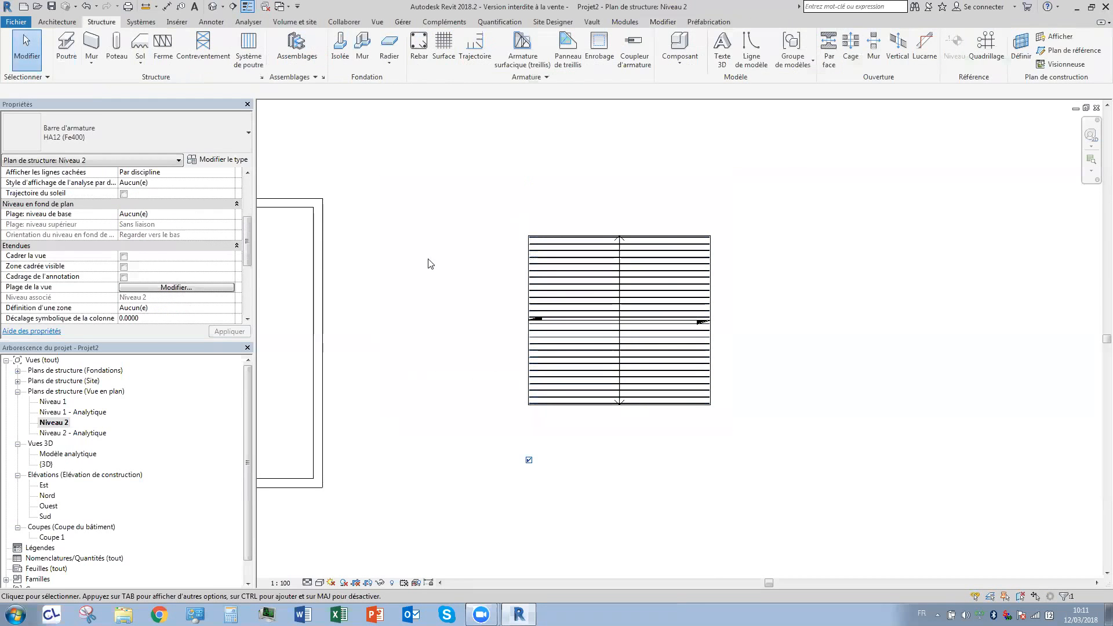
pyautogui.click(214, 7)
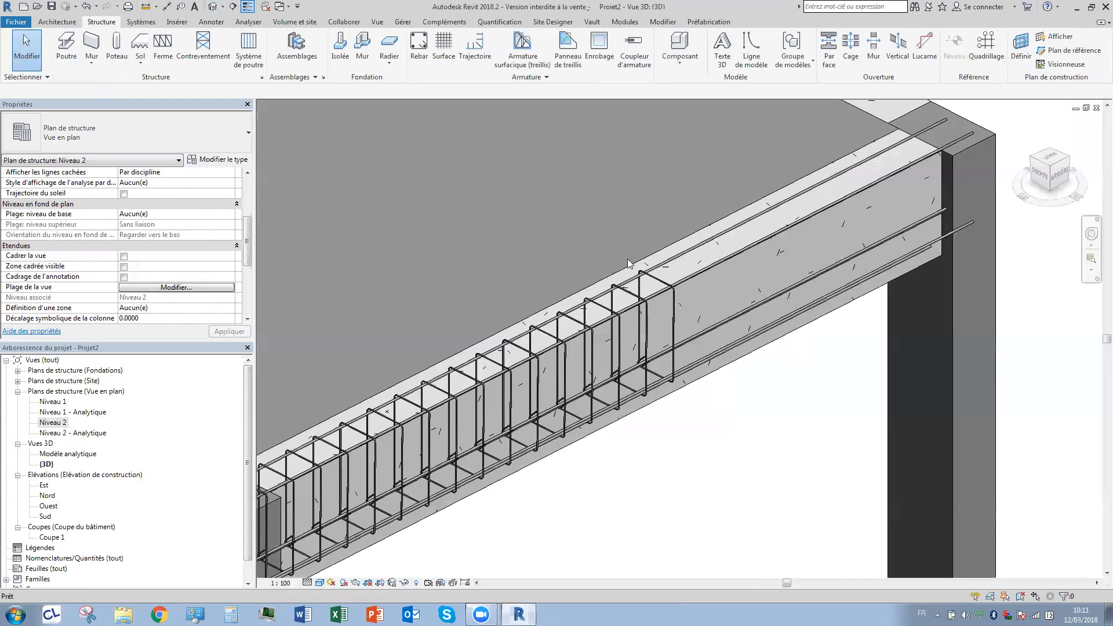
pyautogui.scroll(-5, 558, 254)
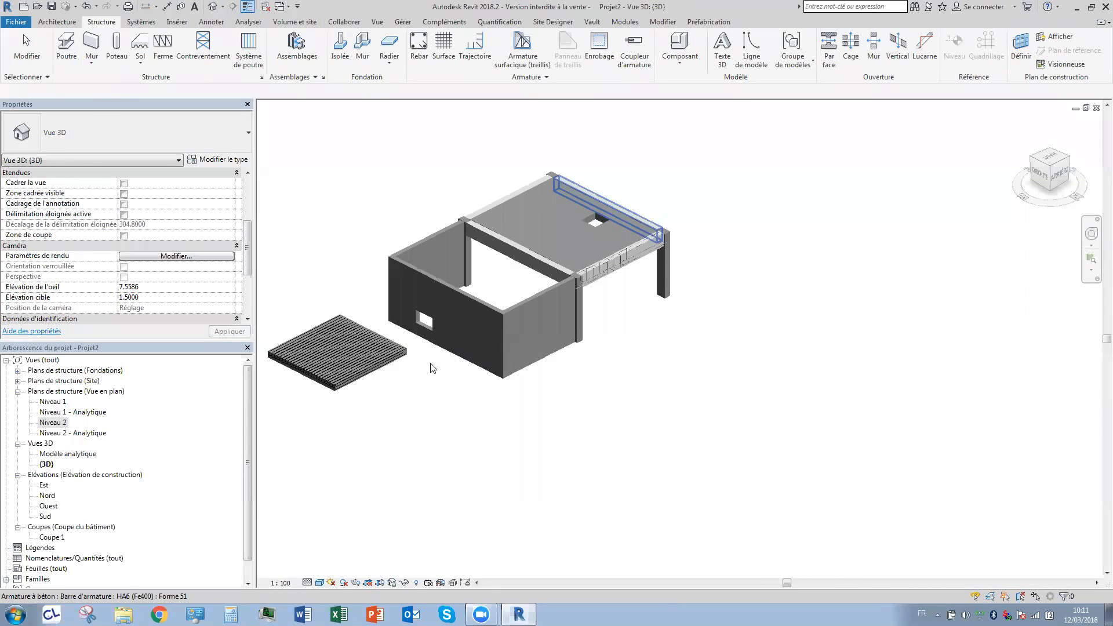
pyautogui.scroll(3, 598, 306)
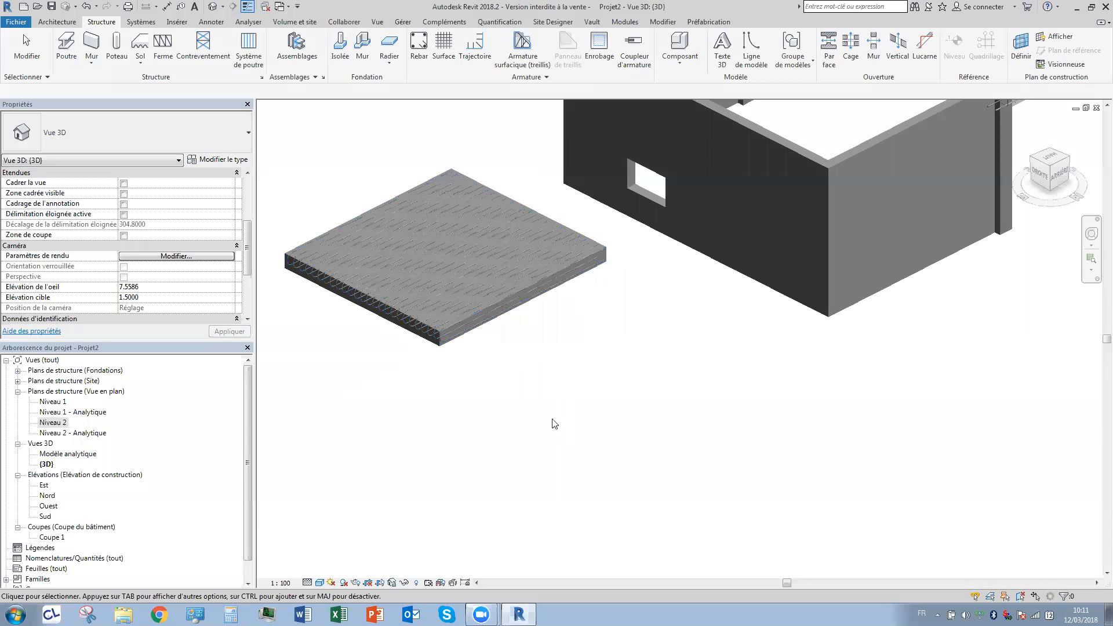
pyautogui.scroll(2, 438, 371)
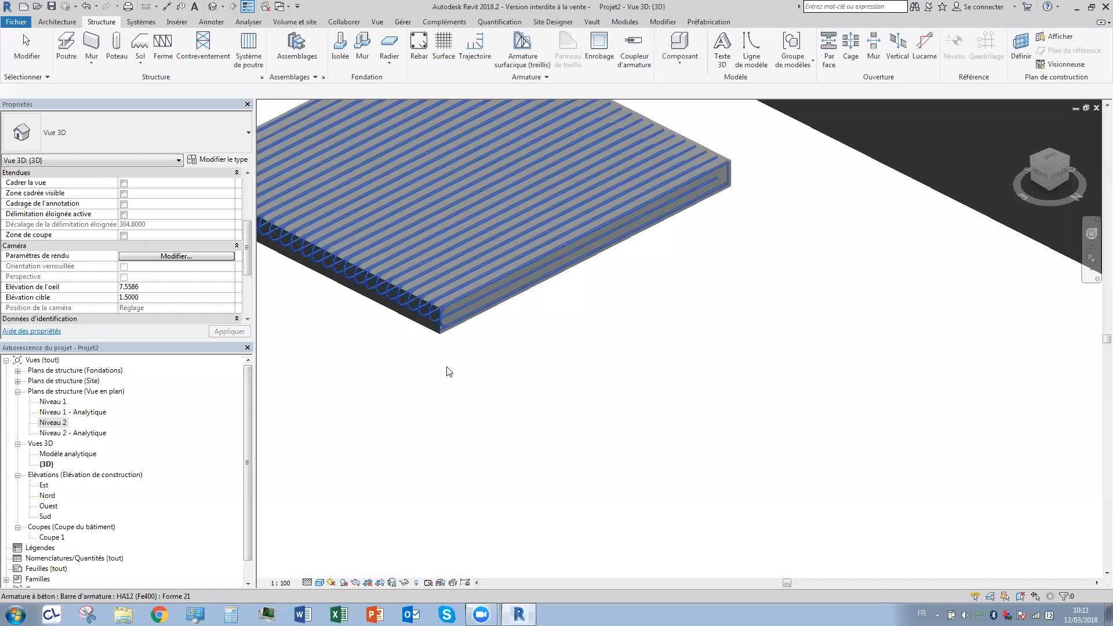
pyautogui.moveTo(512, 353)
pyautogui.keyDown('shift'); pyautogui.mouseDown(button='middle')
pyautogui.moveTo(492, 355)
pyautogui.moveTo(519, 334)
pyautogui.mouseUp(button='middle'); pyautogui.keyUp('shift')
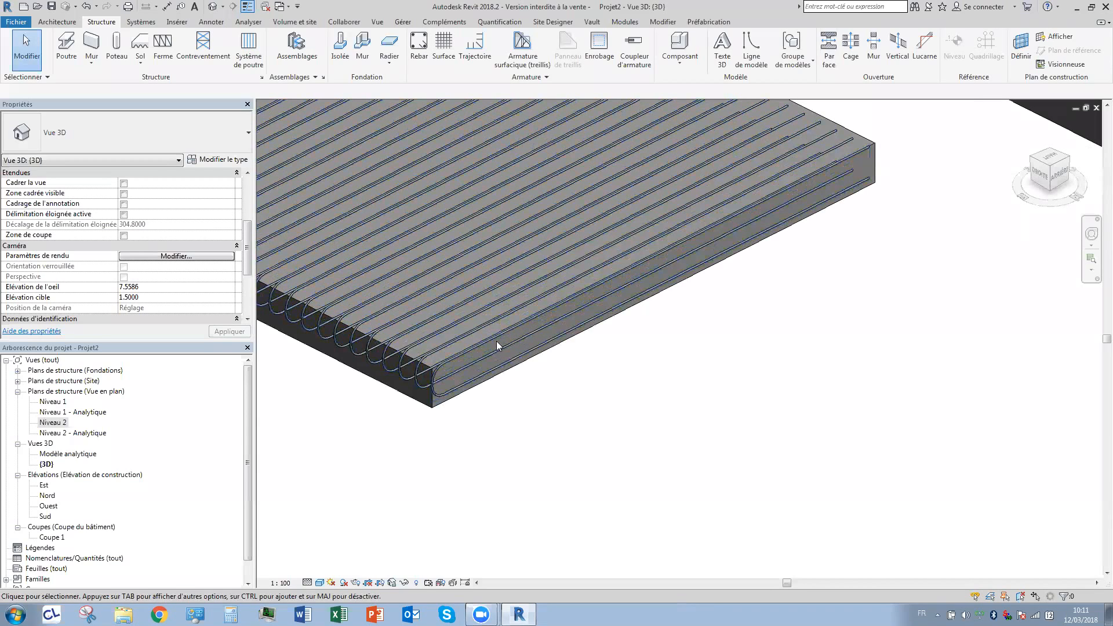
# In the Niveau 2 plan, move the separate slab and its reinforcement below the building, in line with the existing section line.
pyautogui.doubleClick(58, 423)
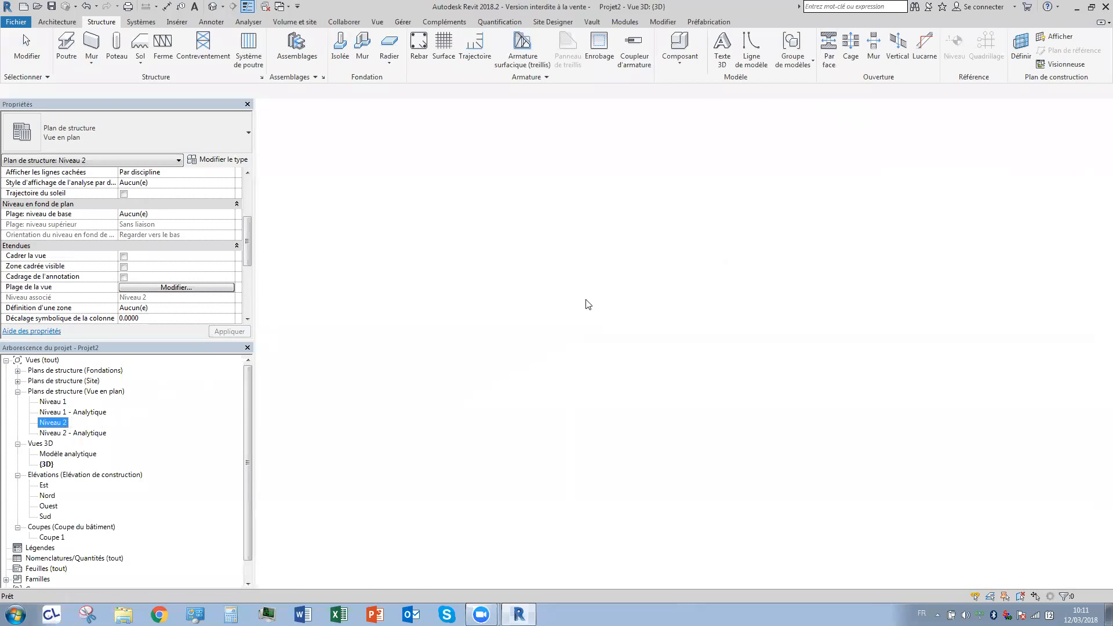
pyautogui.moveTo(494, 340); pyautogui.dragTo(544, 337, button='middle')
pyautogui.scroll(-3, 567, 328)
pyautogui.moveTo(618, 306); pyautogui.dragTo(687, 261, button='middle')
pyautogui.scroll(3, 730, 312)
pyautogui.moveTo(568, 434); pyautogui.dragTo(803, 168)
pyautogui.press('m')
pyautogui.press('v')
pyautogui.click(632, 276)
pyautogui.scroll(-3, 463, 412)
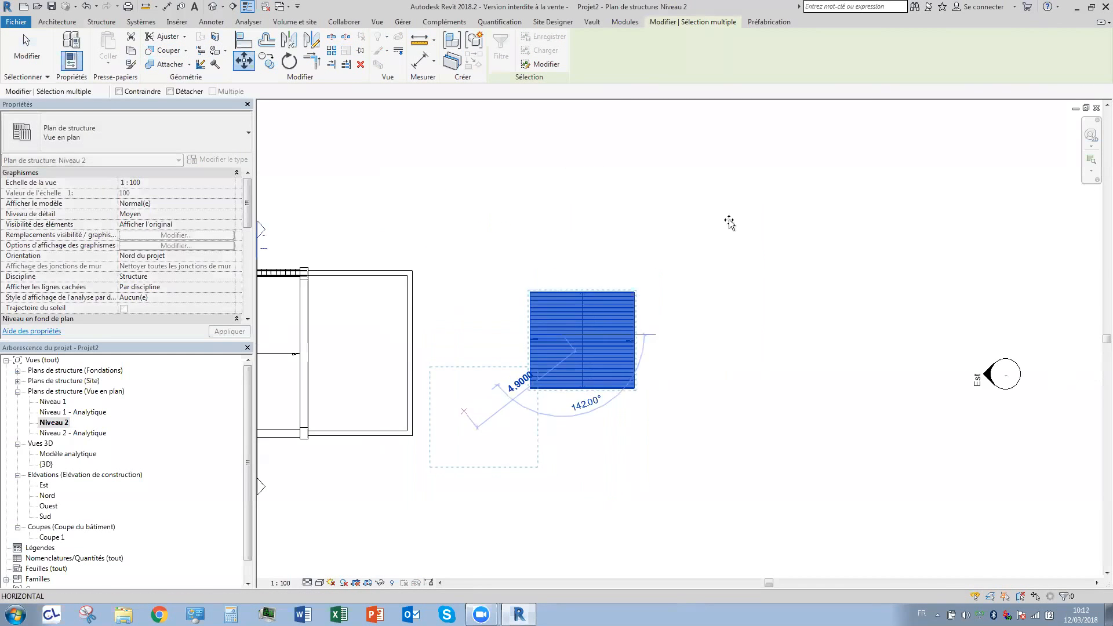
pyautogui.moveTo(464, 411); pyautogui.dragTo(740, 218, button='middle')
pyautogui.click(529, 313)
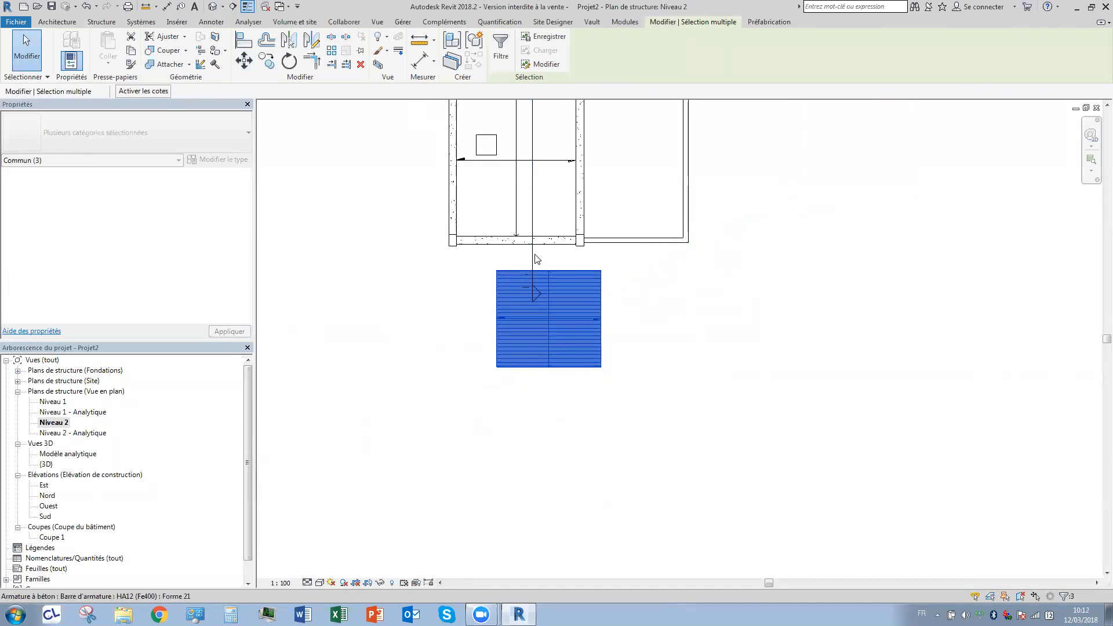
# Extend the lower end of the vertical section line past the slab's bottom edge.
pyautogui.click(533, 263)
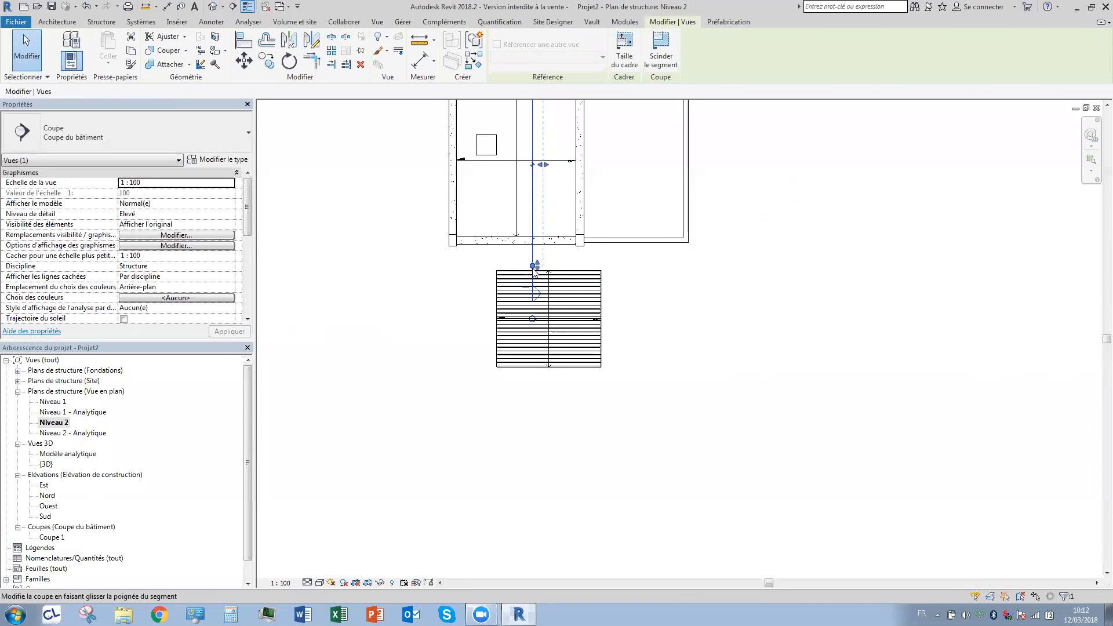
pyautogui.moveTo(532, 267); pyautogui.dragTo(518, 387)
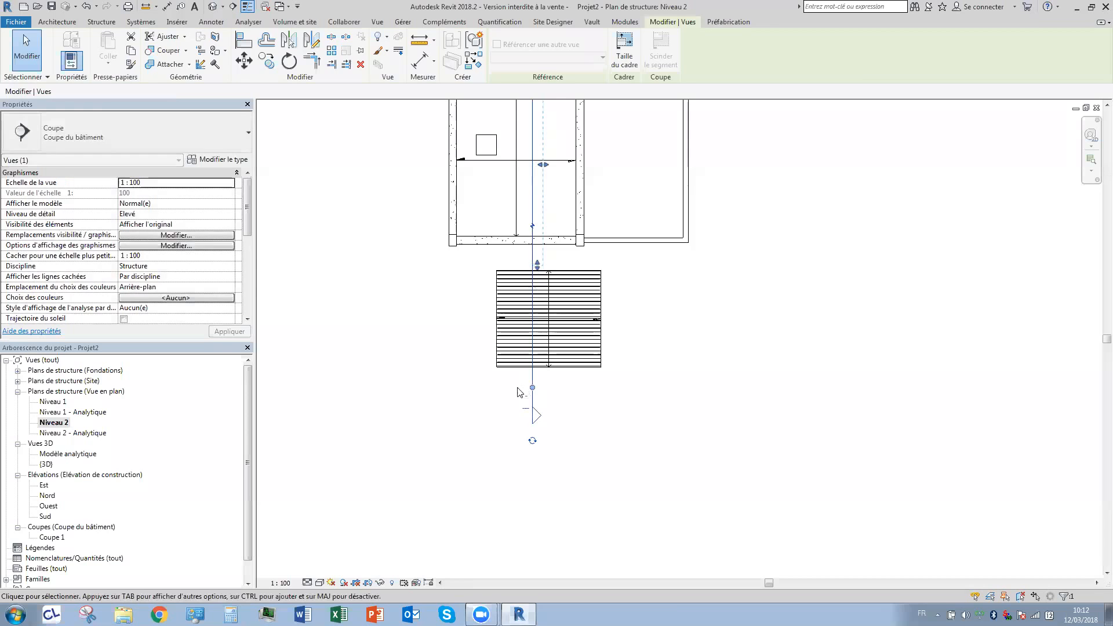
pyautogui.click(325, 361)
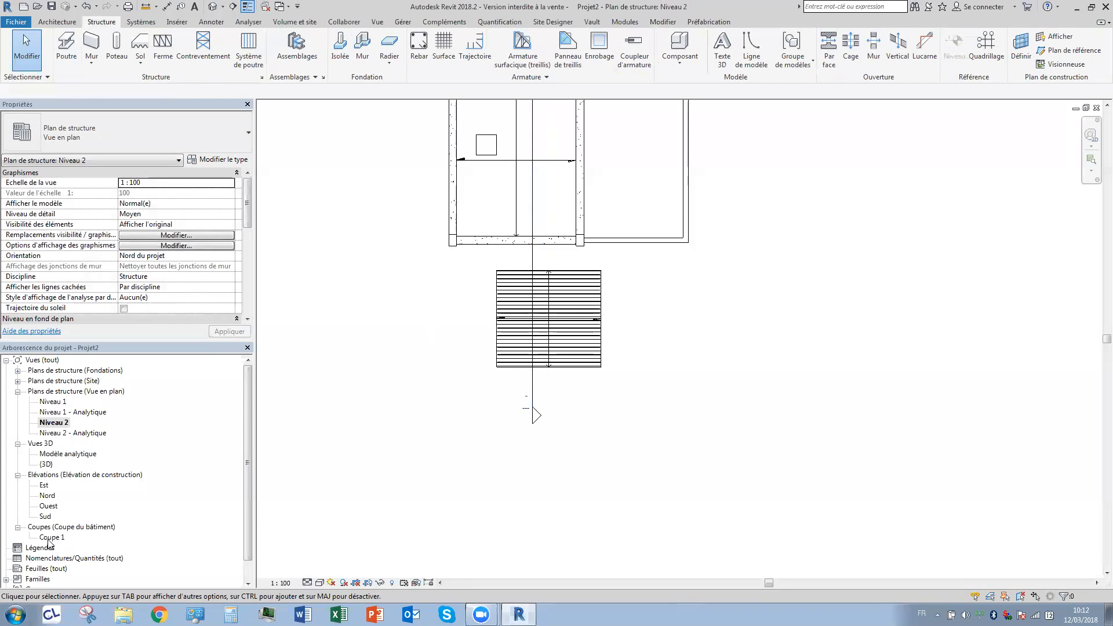
# Open Coupe 1 and extend its crop region beyond the level markers so the moved slab is included.
pyautogui.doubleClick(48, 538)
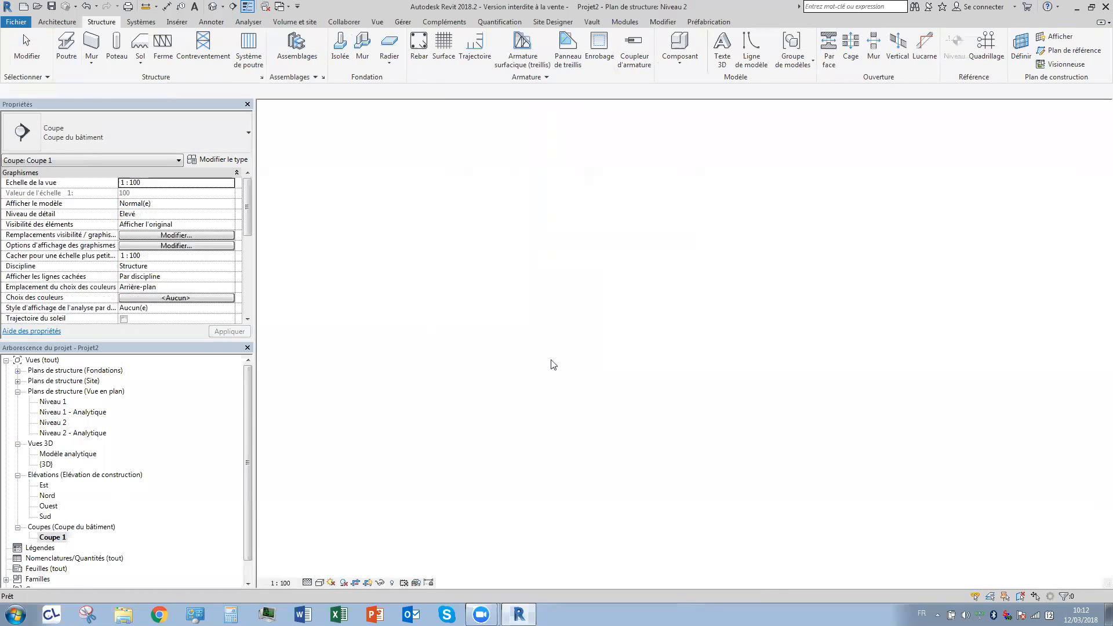
pyautogui.scroll(-2, 723, 333)
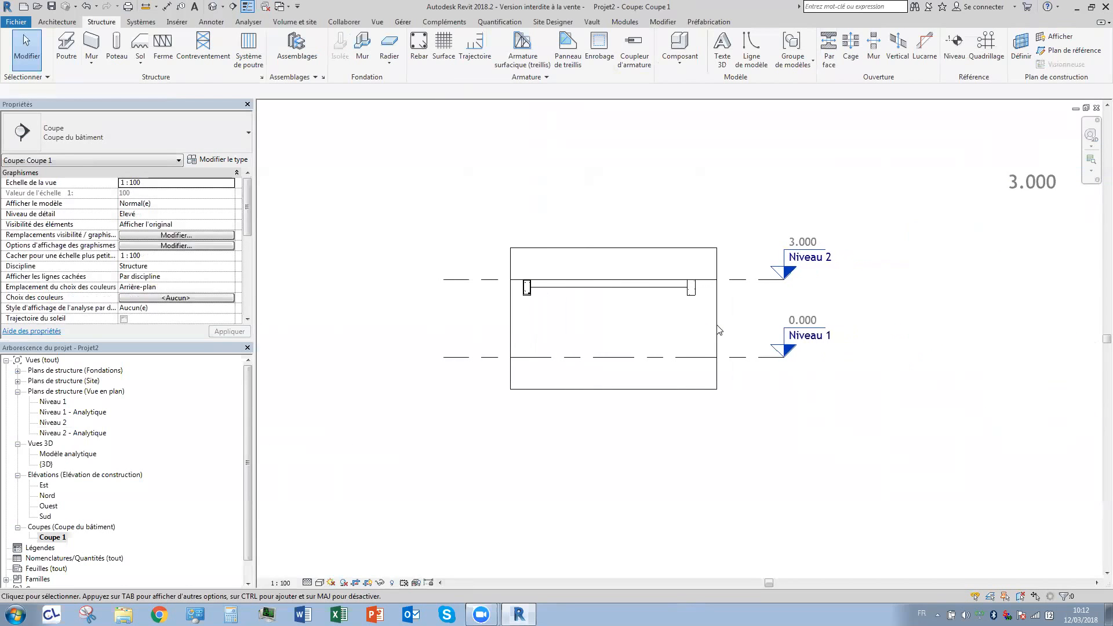
pyautogui.click(717, 318)
pyautogui.moveTo(916, 319); pyautogui.dragTo(920, 320)
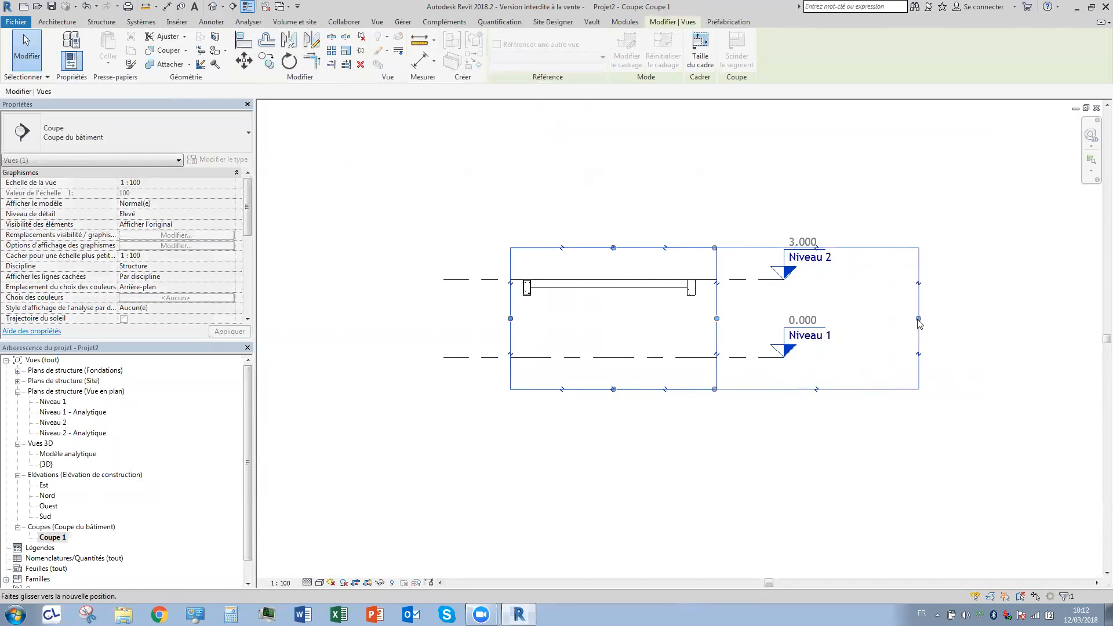
pyautogui.scroll(3, 919, 327)
pyautogui.scroll(1, 668, 276)
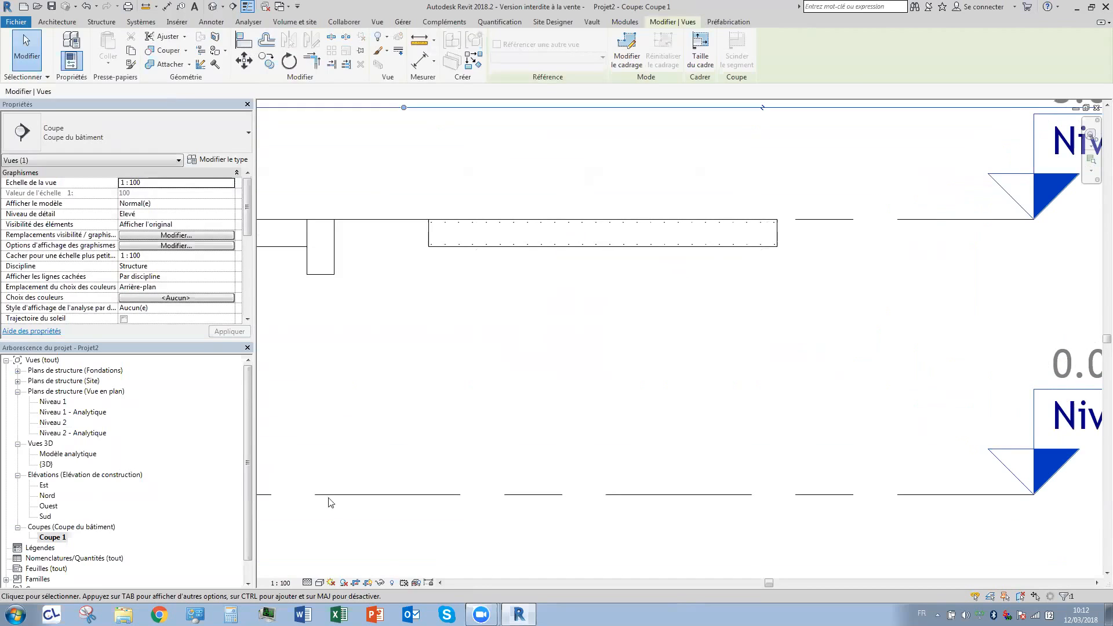
# Set the Coupe 1 detail level to Elevé and inspect the slab's rebar in section.
pyautogui.click(328, 499)
pyautogui.click(307, 583)
pyautogui.click(318, 573)
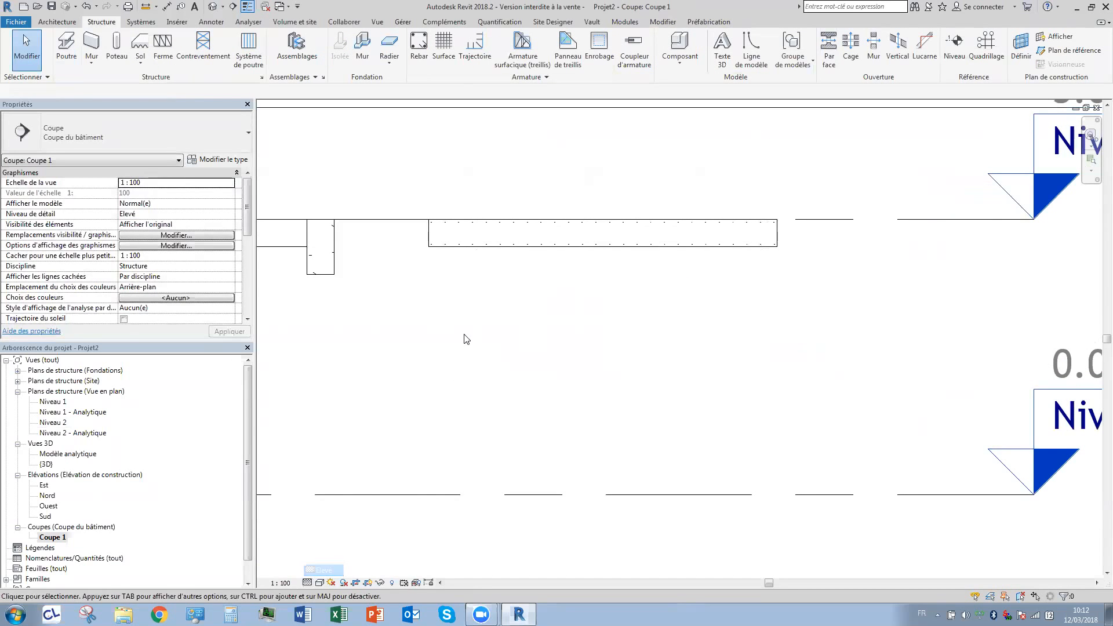
pyautogui.scroll(2, 426, 225)
pyautogui.scroll(2, 429, 223)
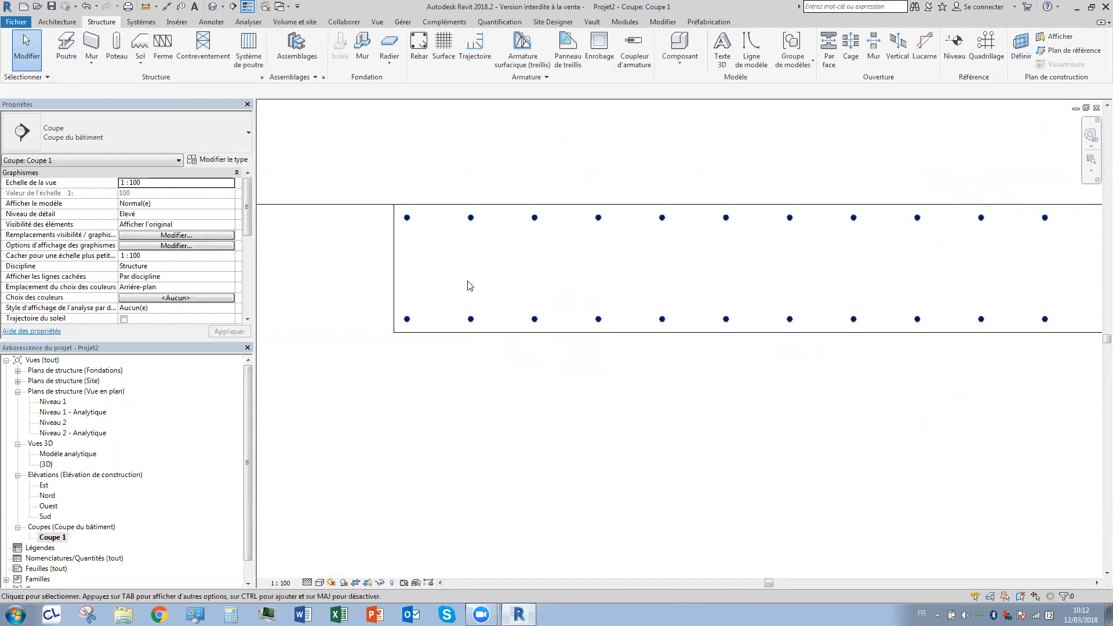
pyautogui.scroll(-3, 298, 394)
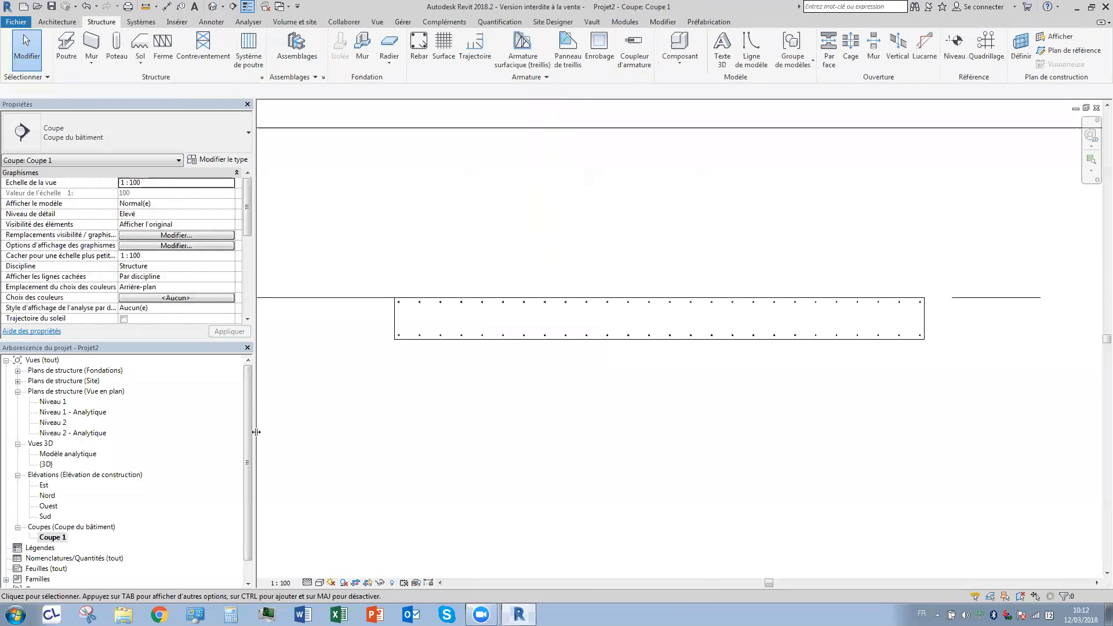
# Draw a horizontal section across the full width of the separate slab in the Niveau 2 plan.
pyautogui.doubleClick(52, 423)
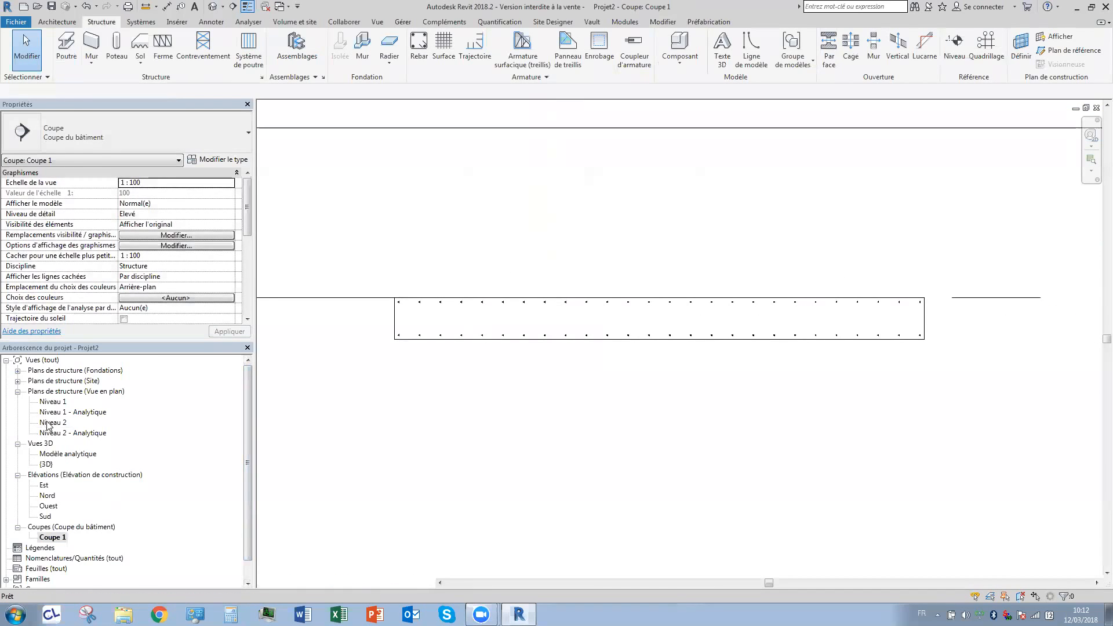
pyautogui.click(378, 21)
pyautogui.click(406, 49)
pyautogui.scroll(2, 536, 314)
pyautogui.scroll(2, 513, 338)
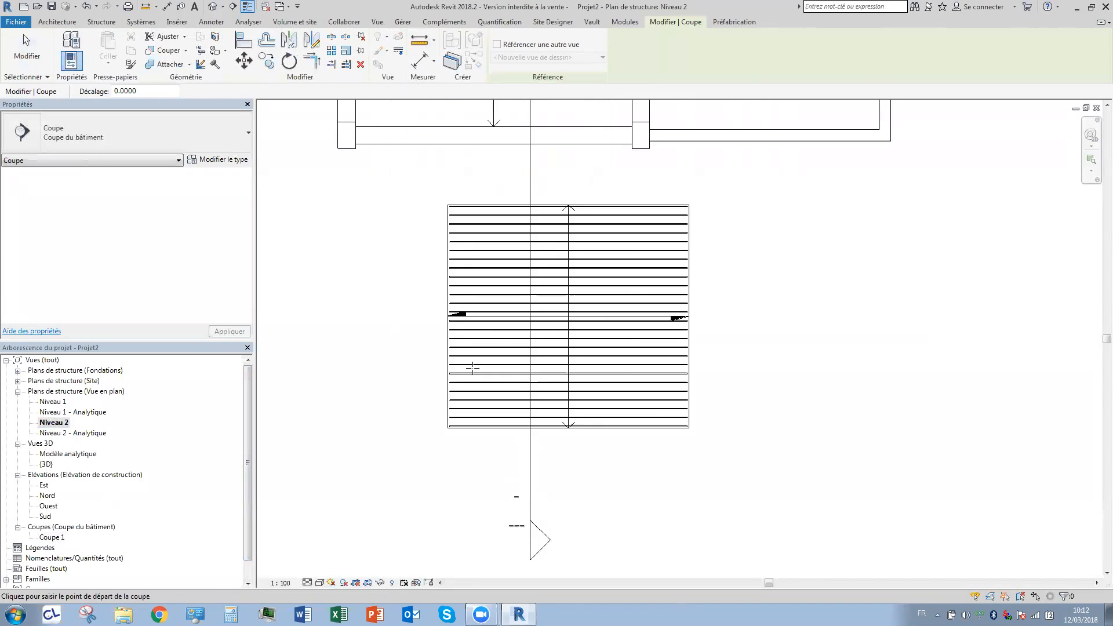
pyautogui.click(437, 359)
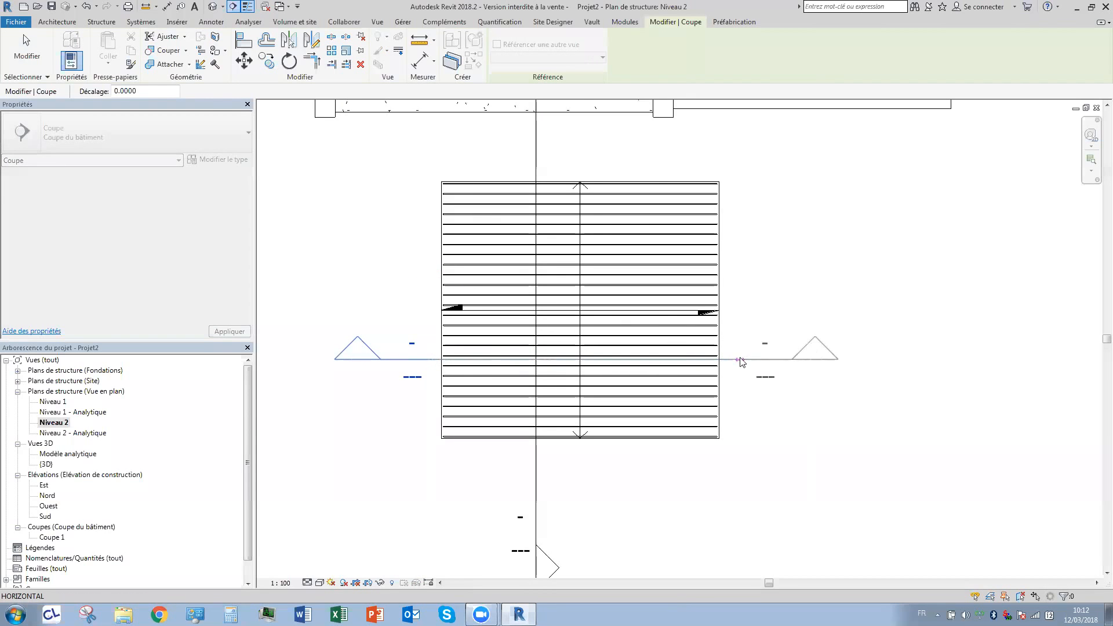
pyautogui.click(739, 360)
# Go to the new section's view and set its detail level to Elevé.
pyautogui.rightClick(334, 114)
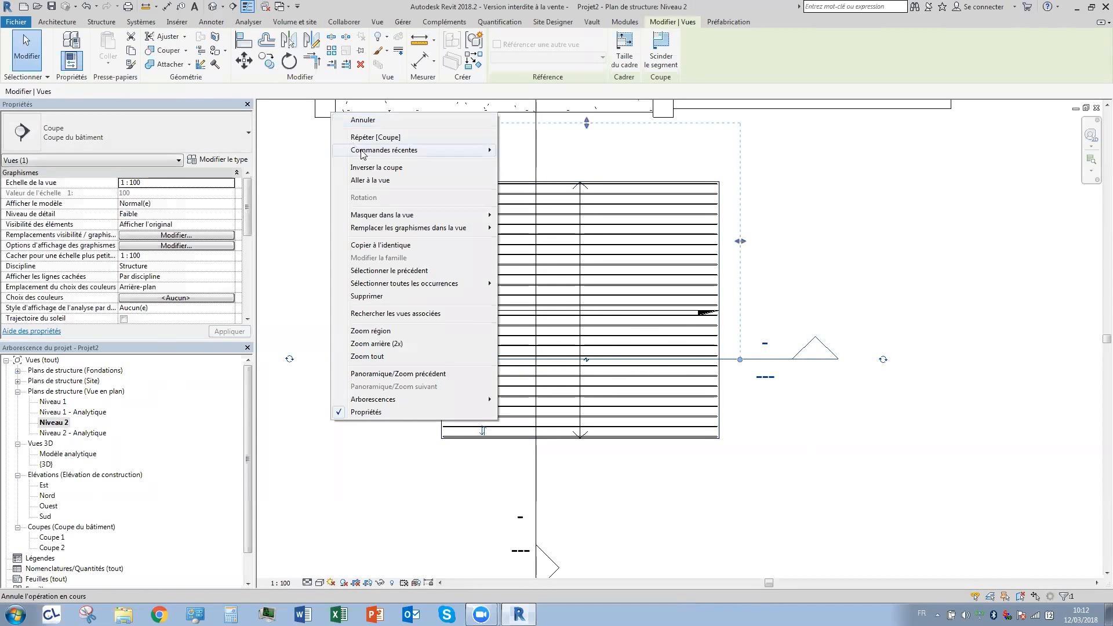
pyautogui.click(387, 183)
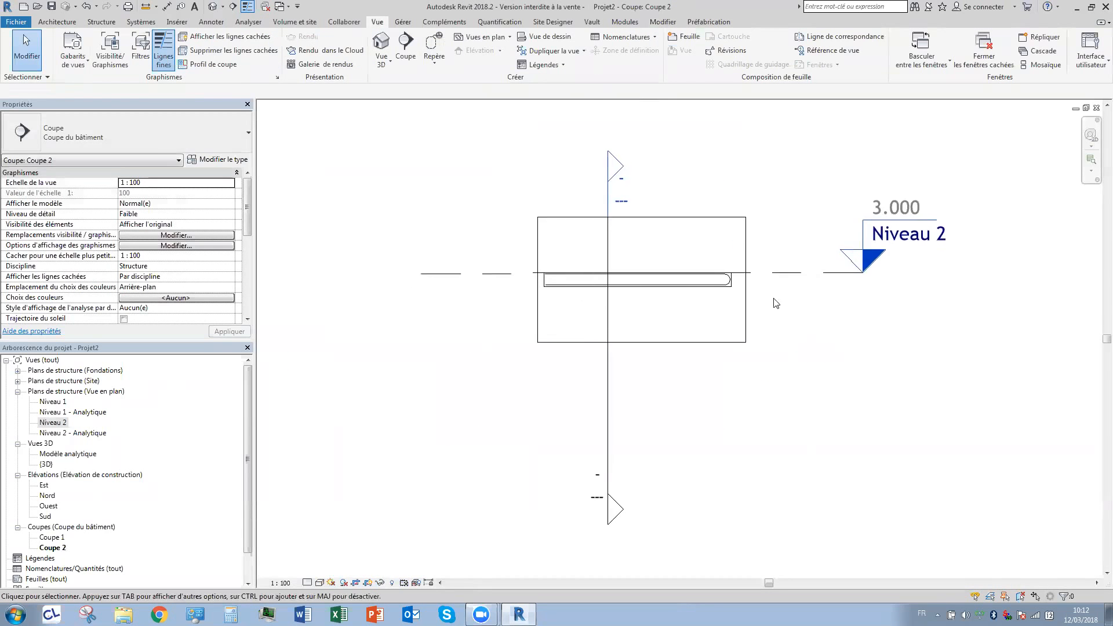
pyautogui.scroll(3, 630, 294)
pyautogui.click(312, 580)
pyautogui.click(318, 568)
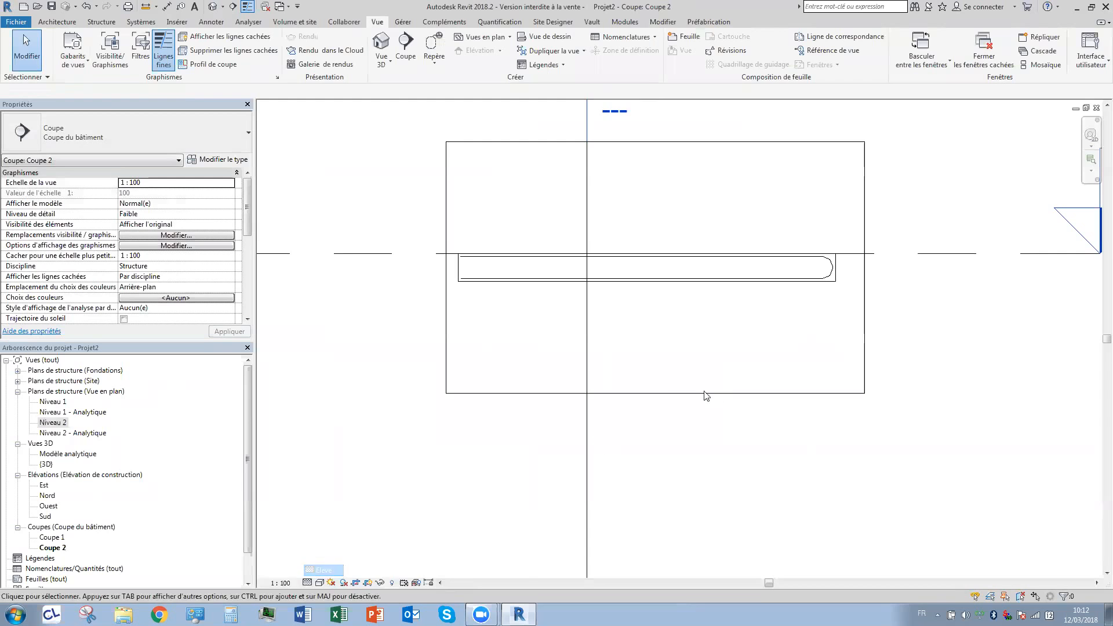
pyautogui.scroll(2, 756, 275)
# Start editing the constraints of the slab's U-shaped rebar set and select the upper leg's free-end handle.
pyautogui.click(758, 274)
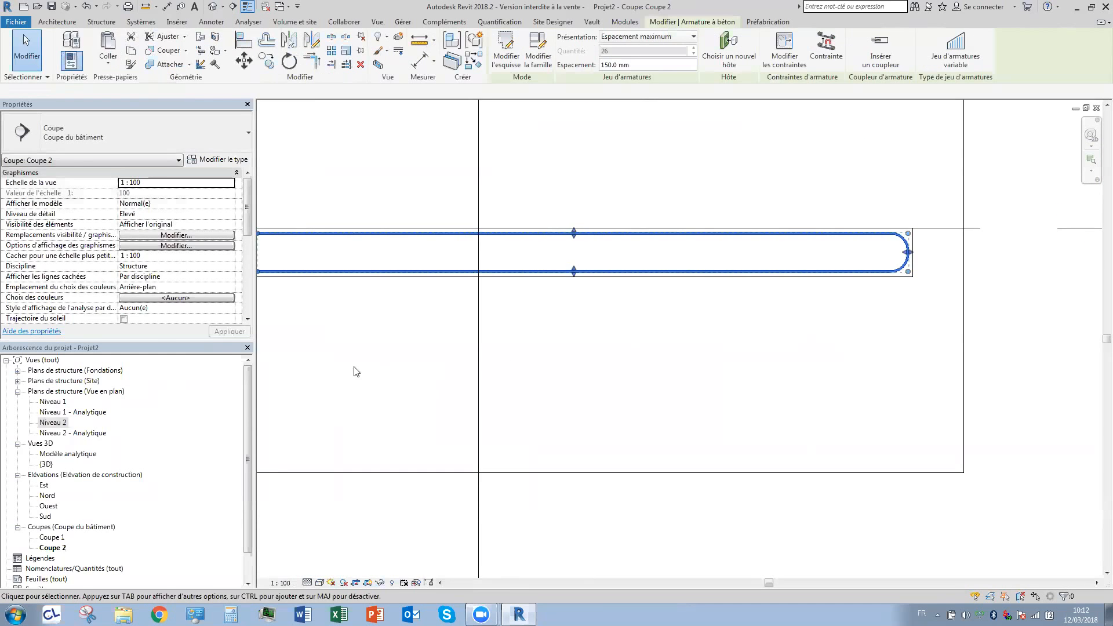
pyautogui.moveTo(538, 383); pyautogui.dragTo(589, 384, button='middle')
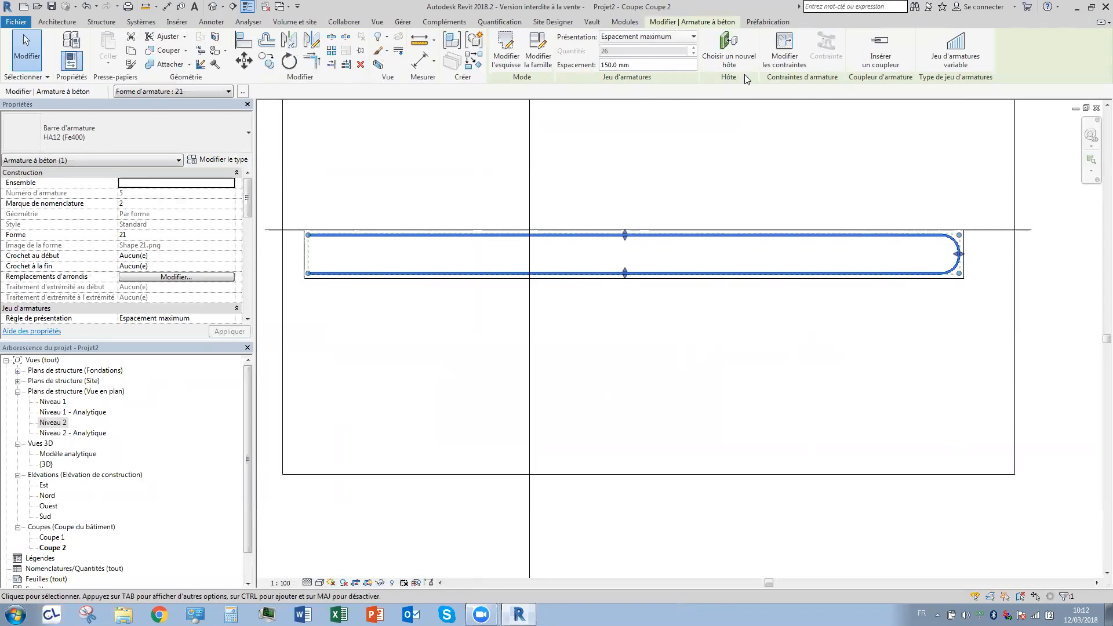
pyautogui.click(785, 58)
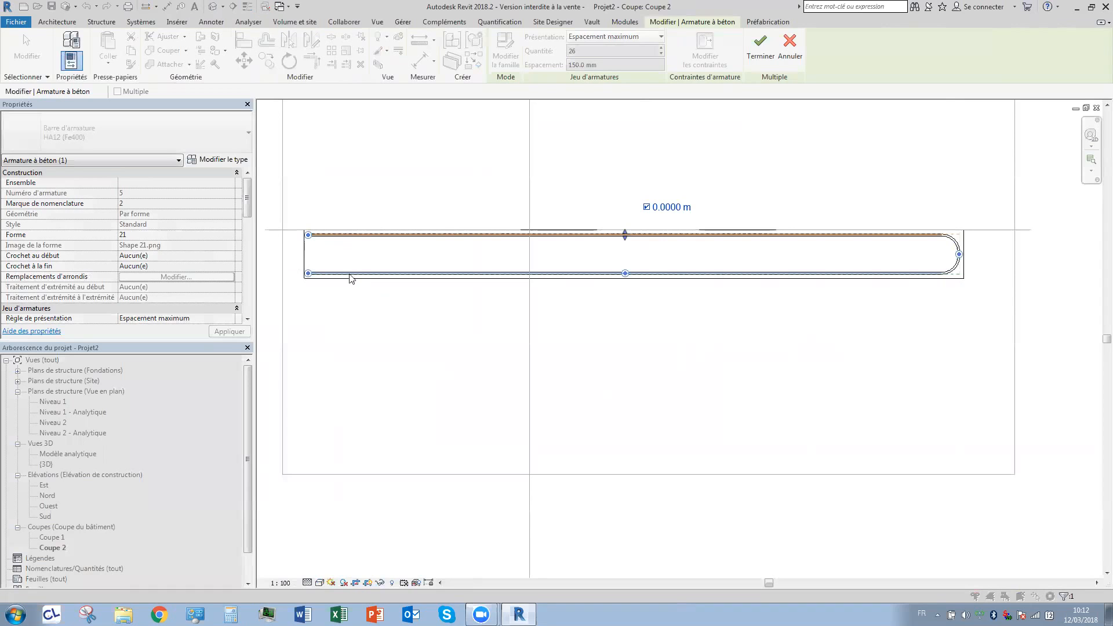
pyautogui.click(309, 236)
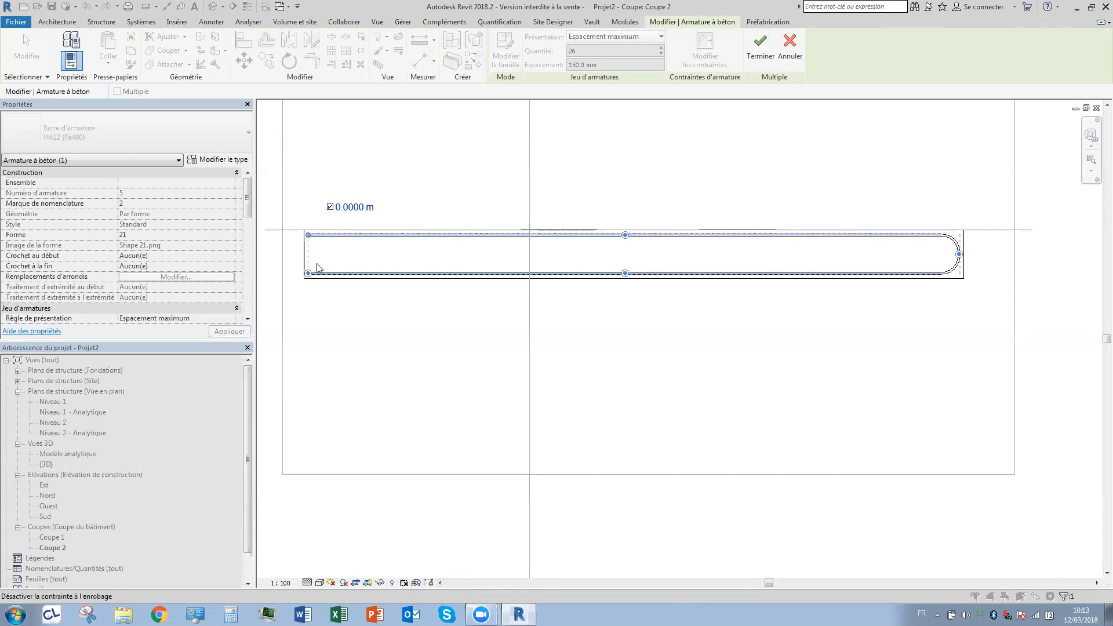
# Examine the constraint references at the free ends and the curved end of the U-shaped bar.
pyautogui.scroll(4, 308, 259)
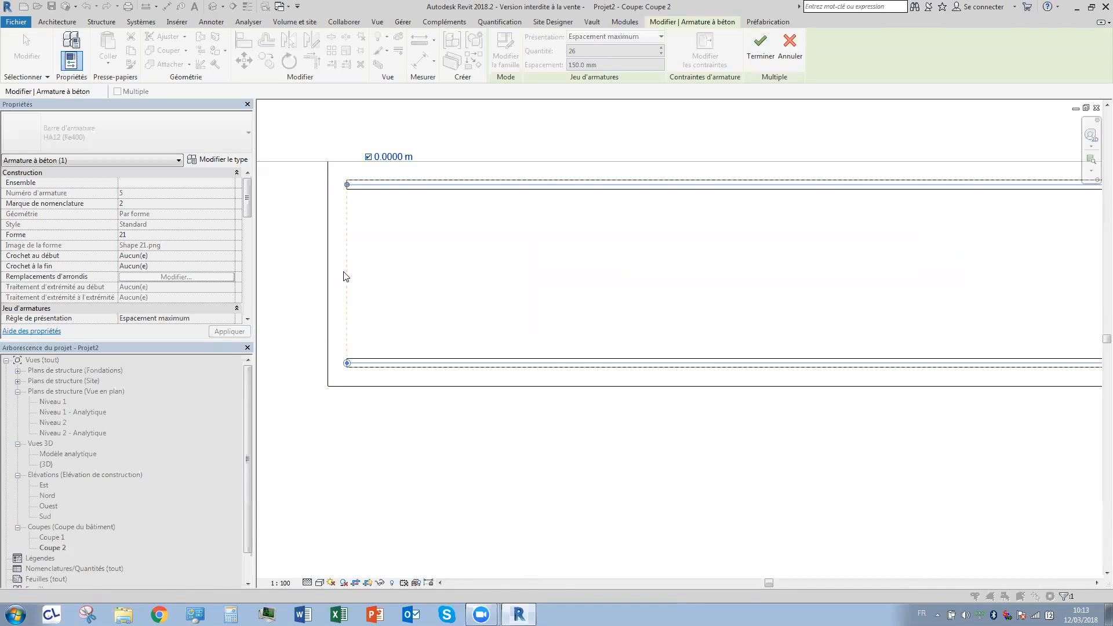
pyautogui.scroll(-4, 677, 255)
pyautogui.moveTo(665, 270); pyautogui.dragTo(278, 292, button='middle')
pyautogui.scroll(-1, 290, 291)
pyautogui.scroll(-1, 884, 301)
pyautogui.scroll(1, 292, 268)
pyautogui.scroll(2, 293, 268)
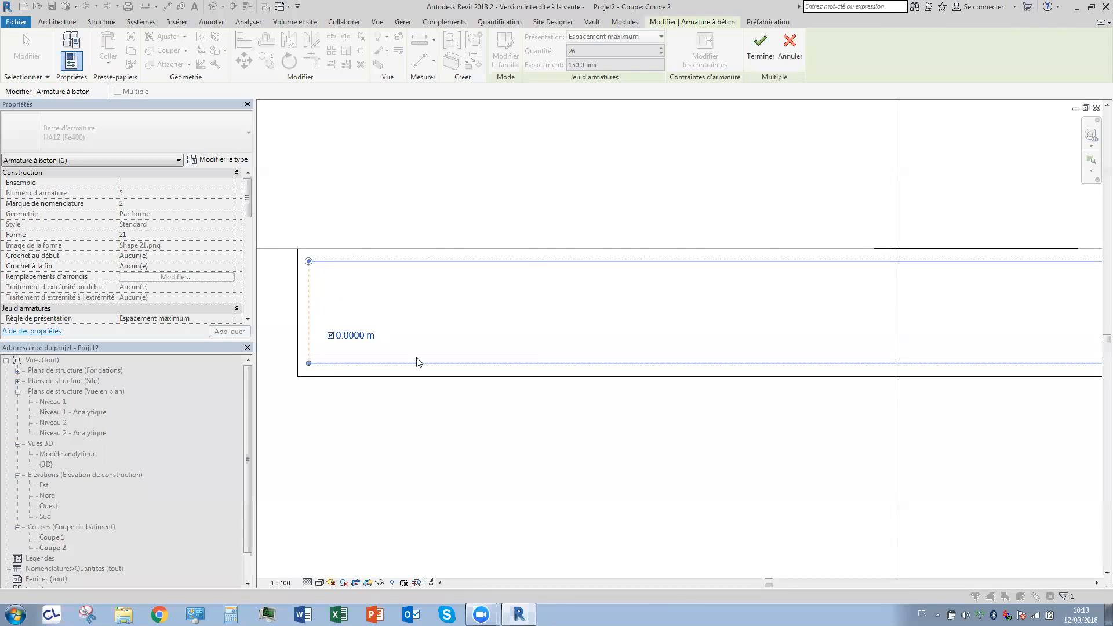
pyautogui.scroll(-3, 683, 338)
pyautogui.moveTo(684, 350); pyautogui.dragTo(361, 353, button='middle')
pyautogui.scroll(3, 868, 344)
pyautogui.scroll(2, 866, 380)
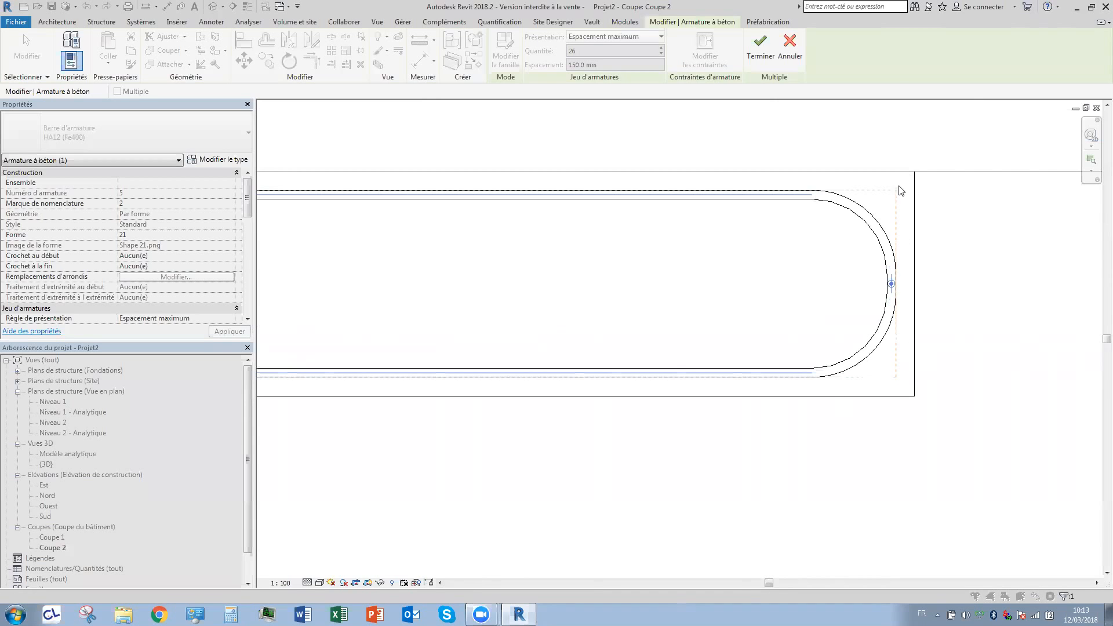
# Set the lower leg's free-end constraint offset to -1 m for the slab's U-shaped rebar.
pyautogui.scroll(-3, 606, 331)
pyautogui.scroll(-2, 977, 318)
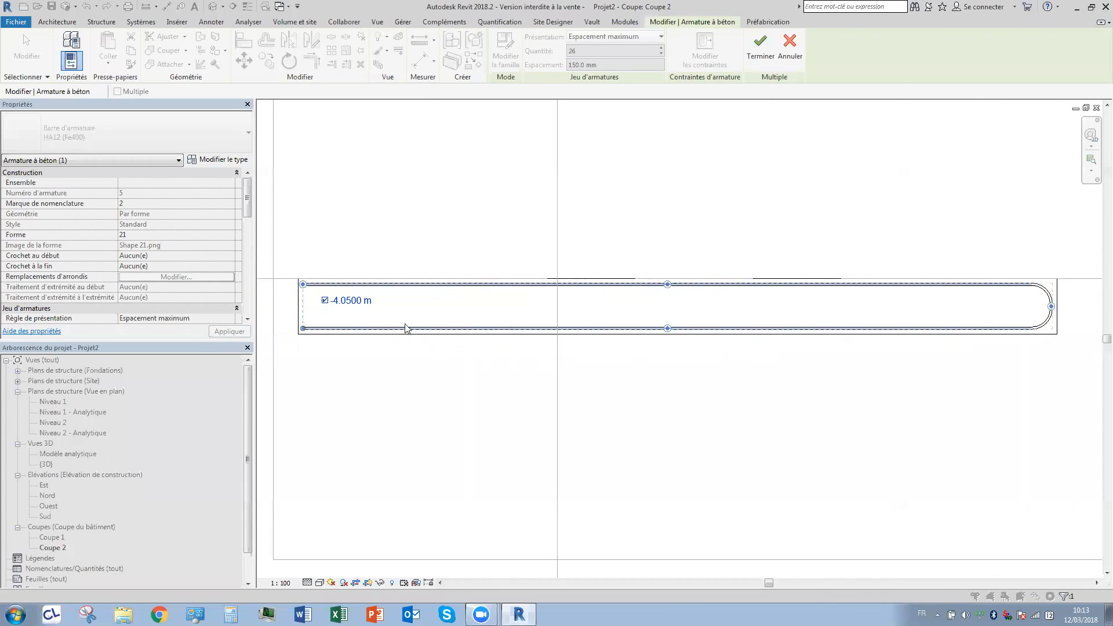
pyautogui.click(341, 306)
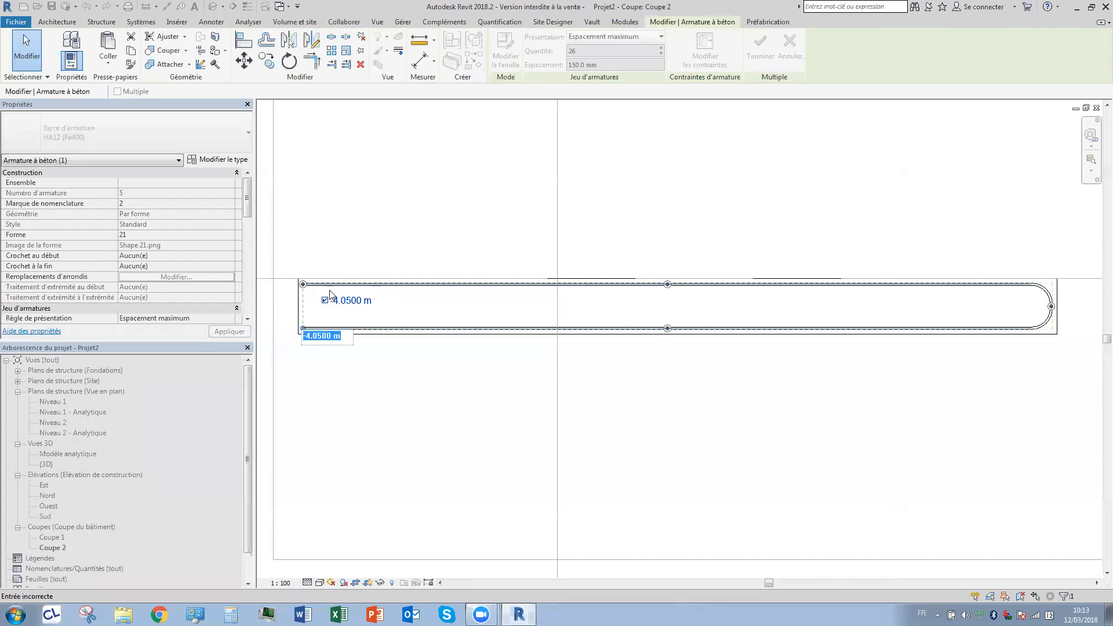
pyautogui.write('-')
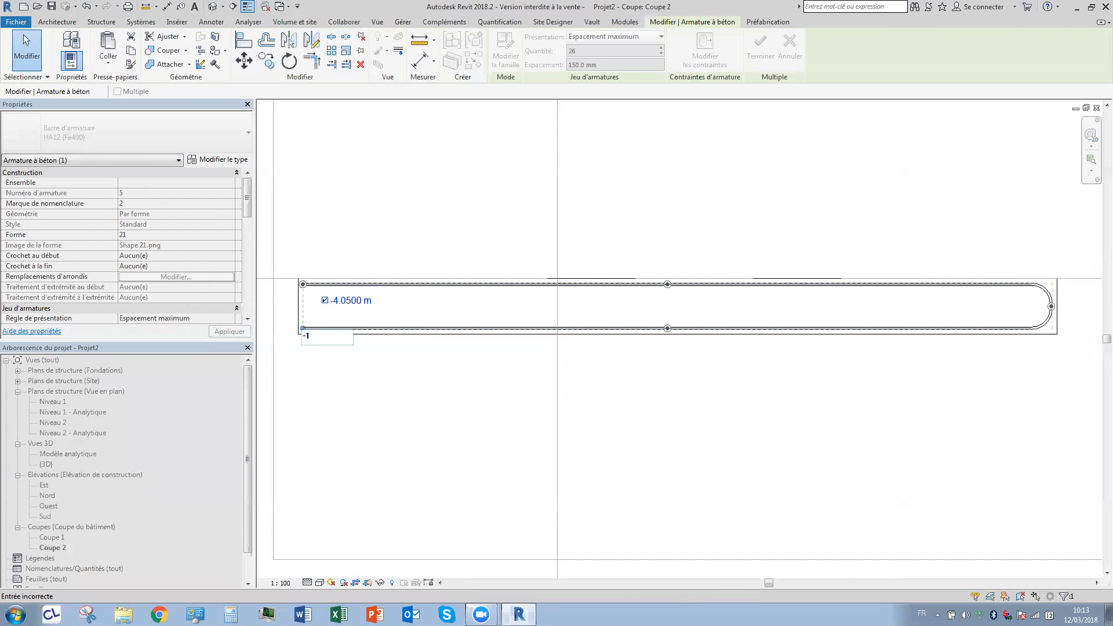
pyautogui.write('1')
pyautogui.press('Return')
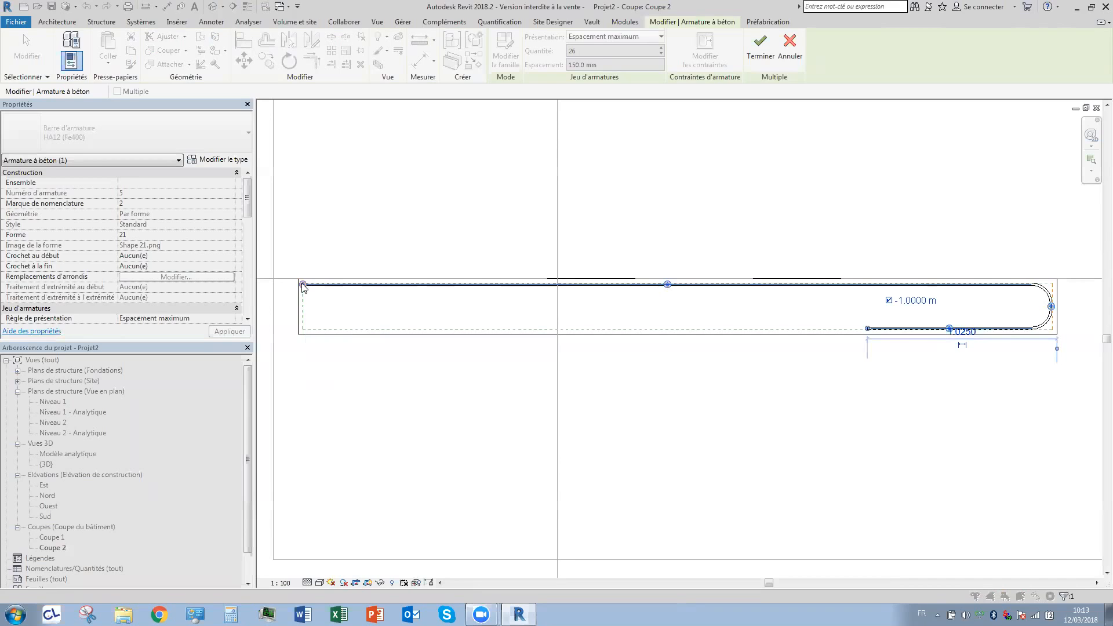
# Constrain the upper leg's free end to the slab face at the curved end with a -1 m offset, and finish the constraint editing.
pyautogui.moveTo(305, 287); pyautogui.dragTo(304, 323)
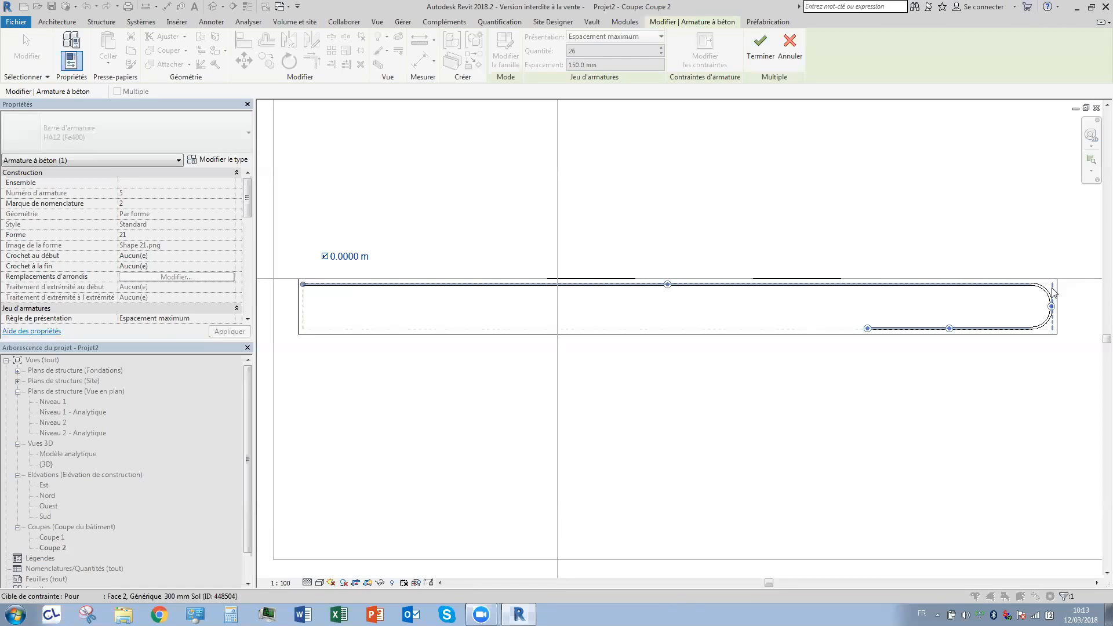
pyautogui.click(557, 288)
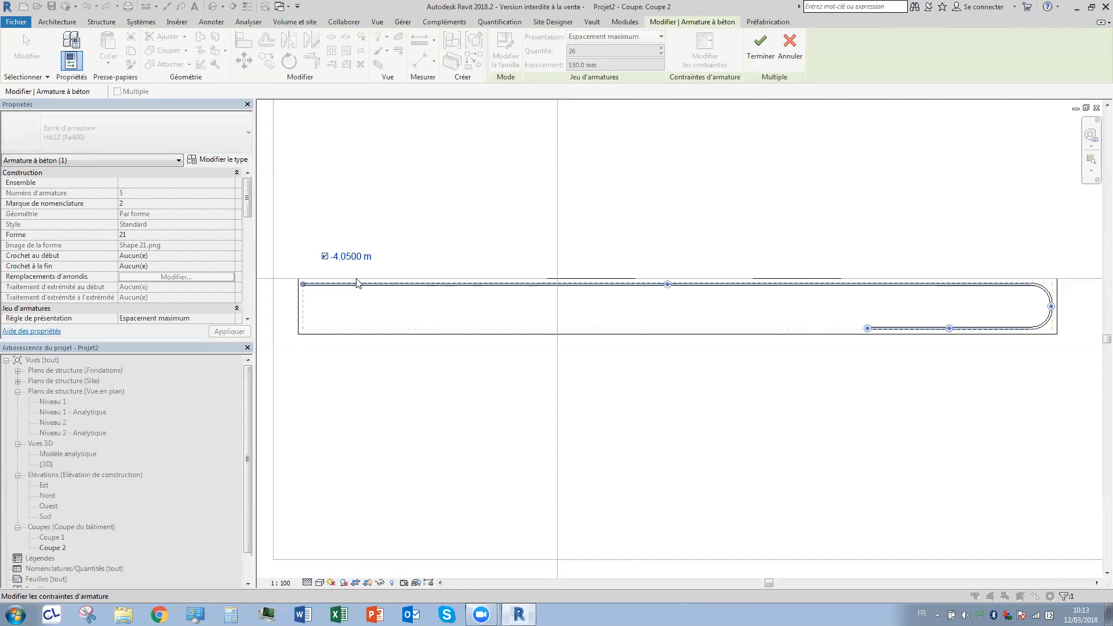
pyautogui.click(346, 258)
pyautogui.write('-1')
pyautogui.press('Return')
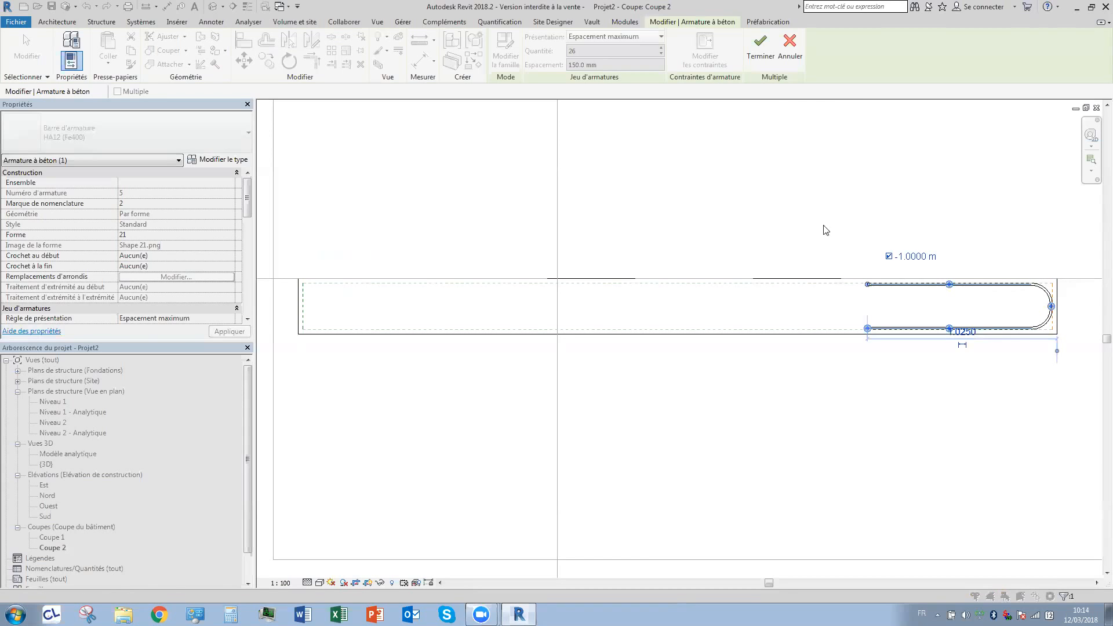
pyautogui.click(760, 48)
pyautogui.click(687, 204)
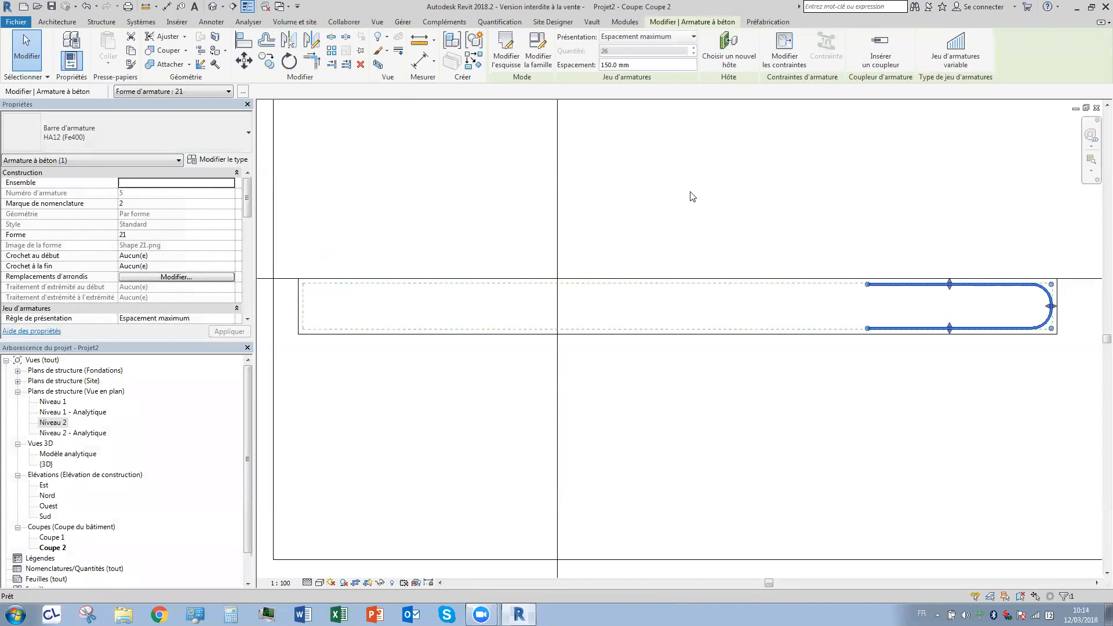
# Open the 3D view and examine the U-shaped bars along the separate slab's edge.
pyautogui.click(214, 7)
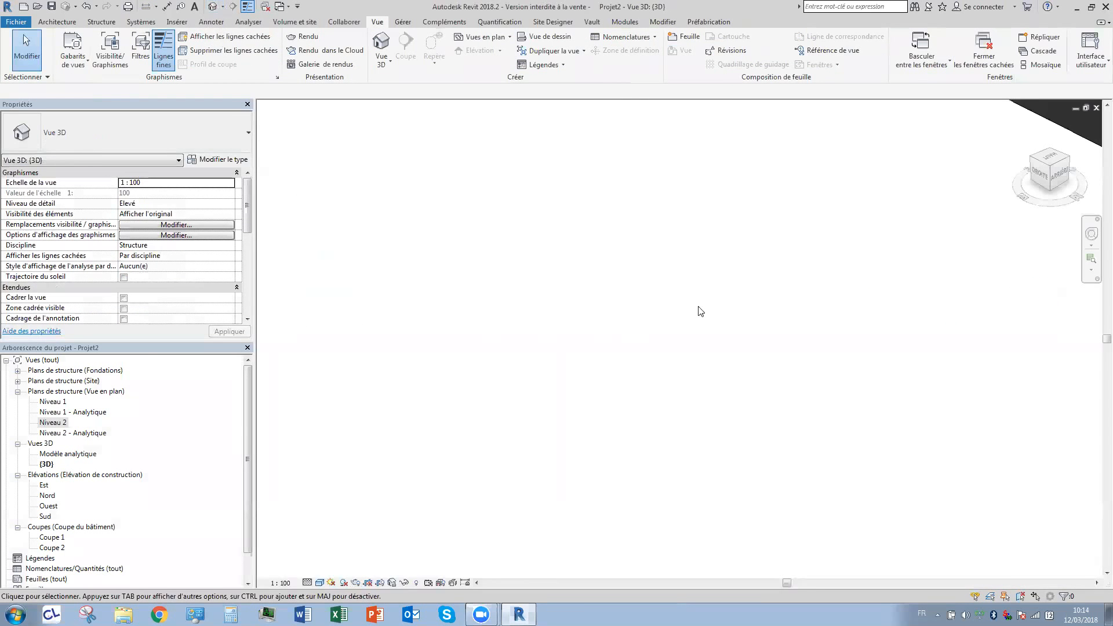
pyautogui.scroll(5, 694, 227)
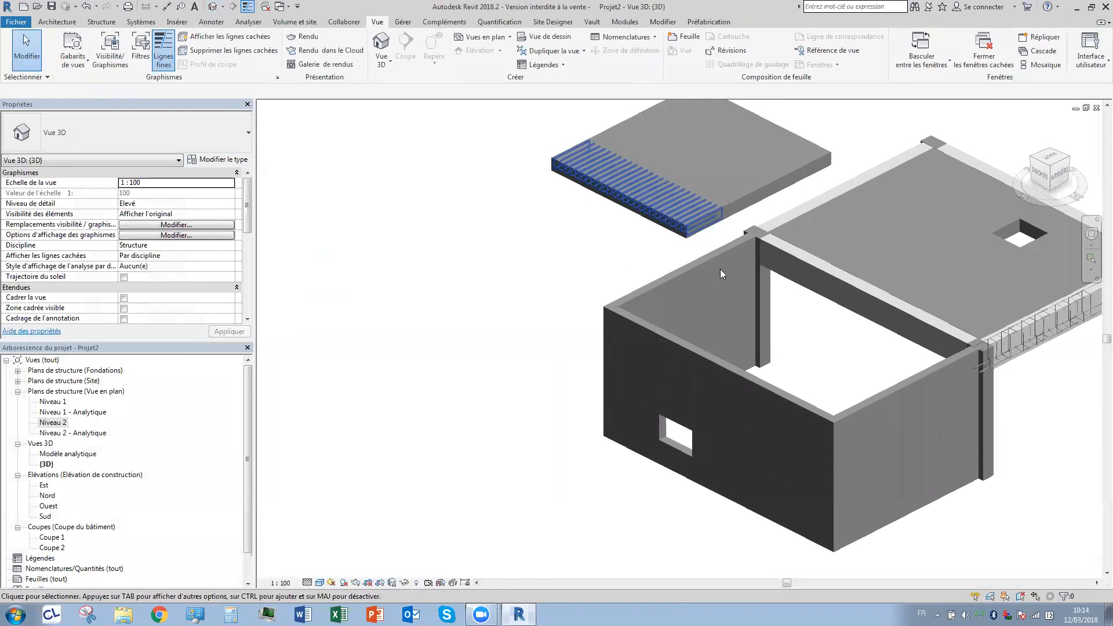
pyautogui.scroll(3, 752, 322)
pyautogui.scroll(3, 769, 211)
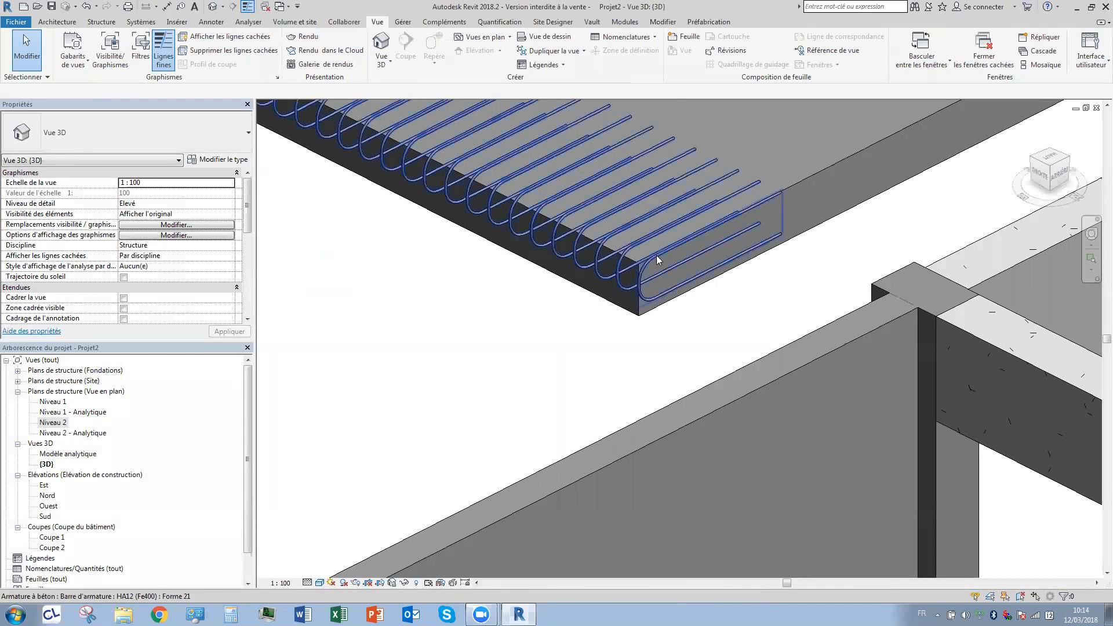
pyautogui.click(744, 231)
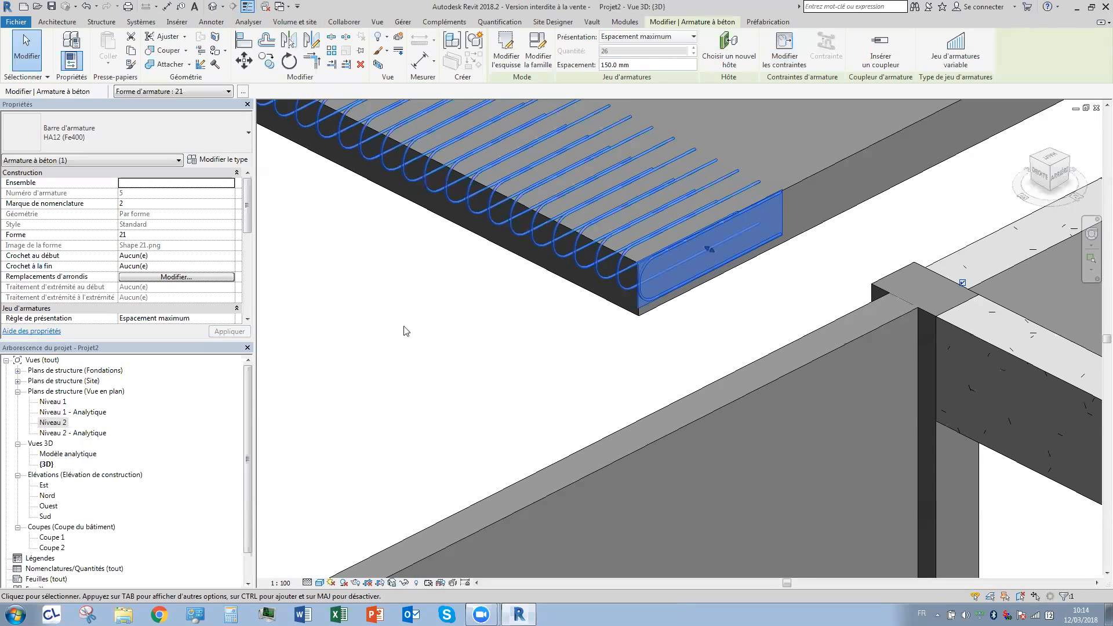
pyautogui.scroll(-6, 460, 322)
pyautogui.press('Escape')
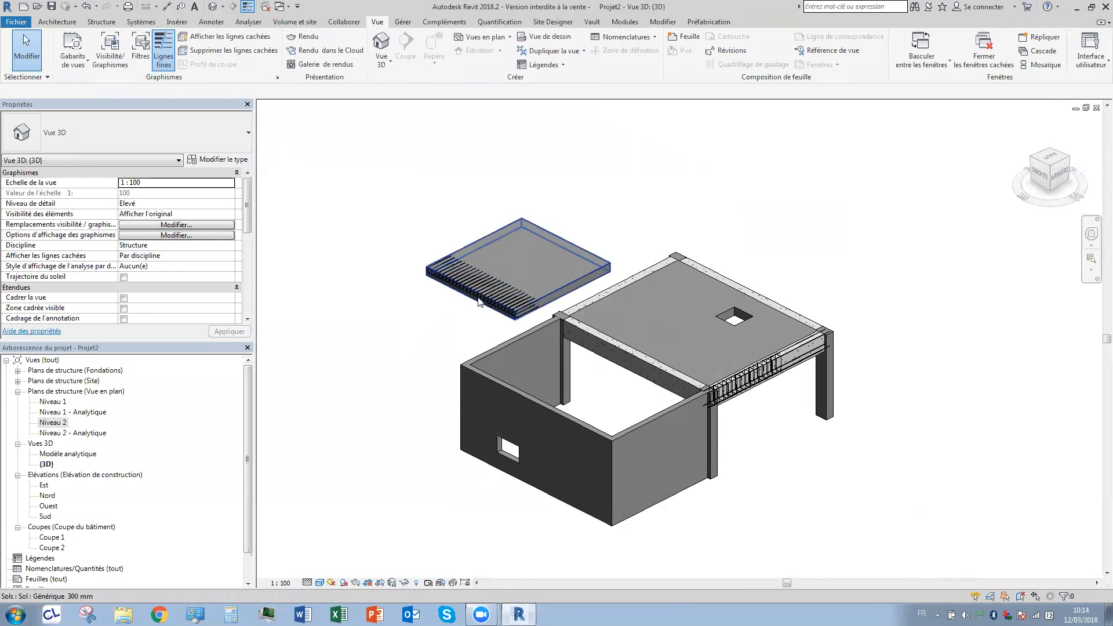
pyautogui.scroll(4, 492, 306)
pyautogui.scroll(4, 552, 304)
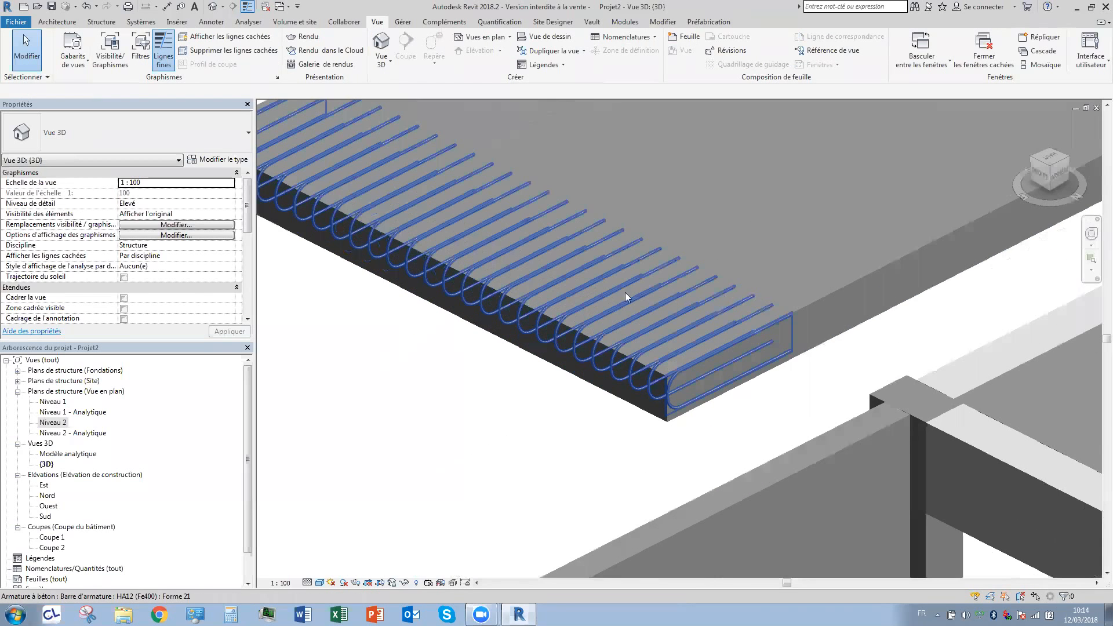
pyautogui.click(848, 284)
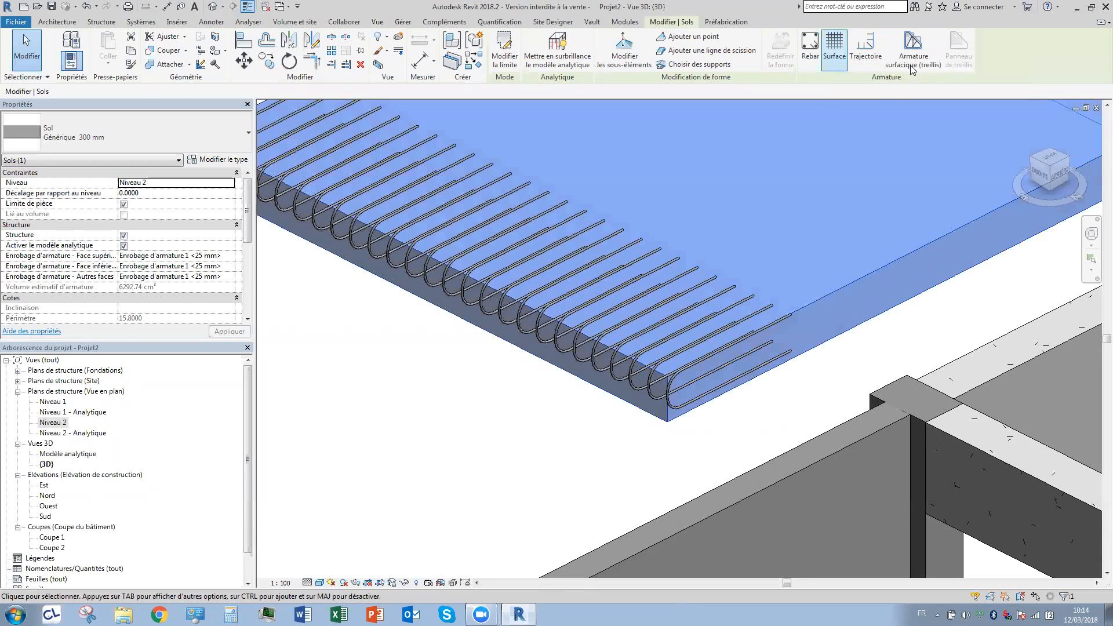
pyautogui.scroll(-5, 423, 345)
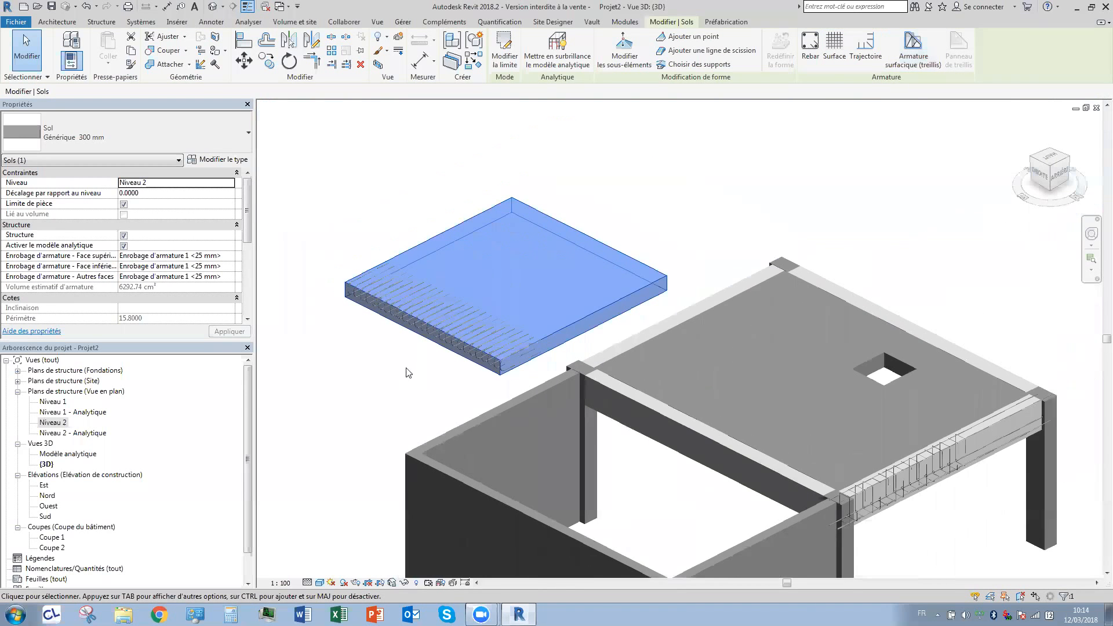
pyautogui.click(406, 373)
# Return to the Niveau 2 plan and start a surface reinforcement on the floor slab with the square opening.
pyautogui.doubleClick(55, 422)
pyautogui.scroll(-3, 556, 527)
pyautogui.moveTo(567, 539); pyautogui.dragTo(577, 597, button='middle')
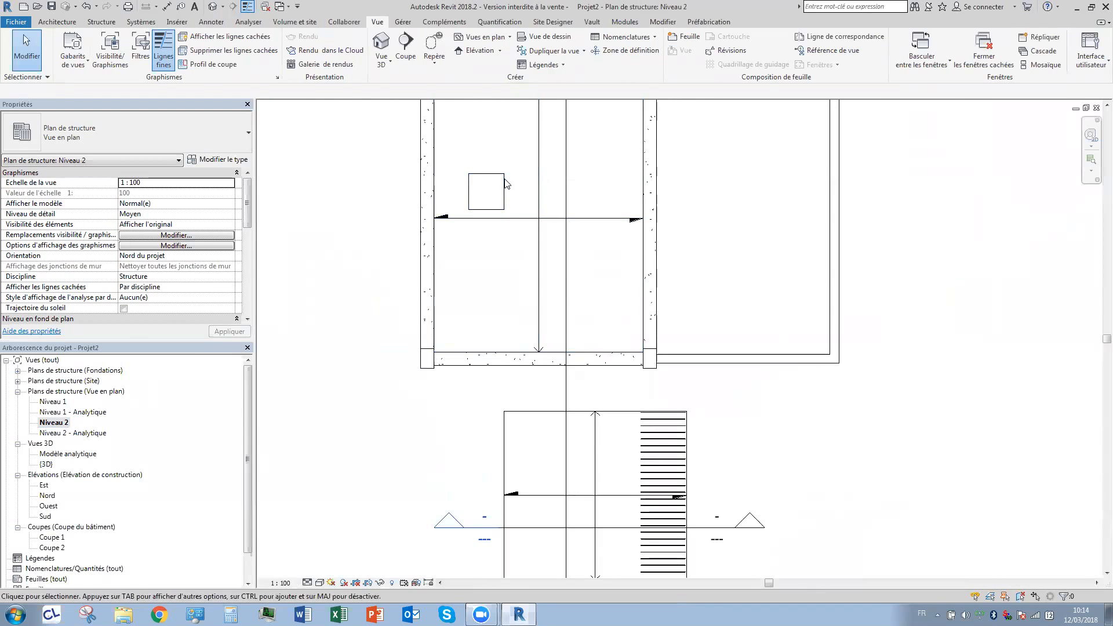
pyautogui.moveTo(515, 297); pyautogui.dragTo(494, 368, button='middle')
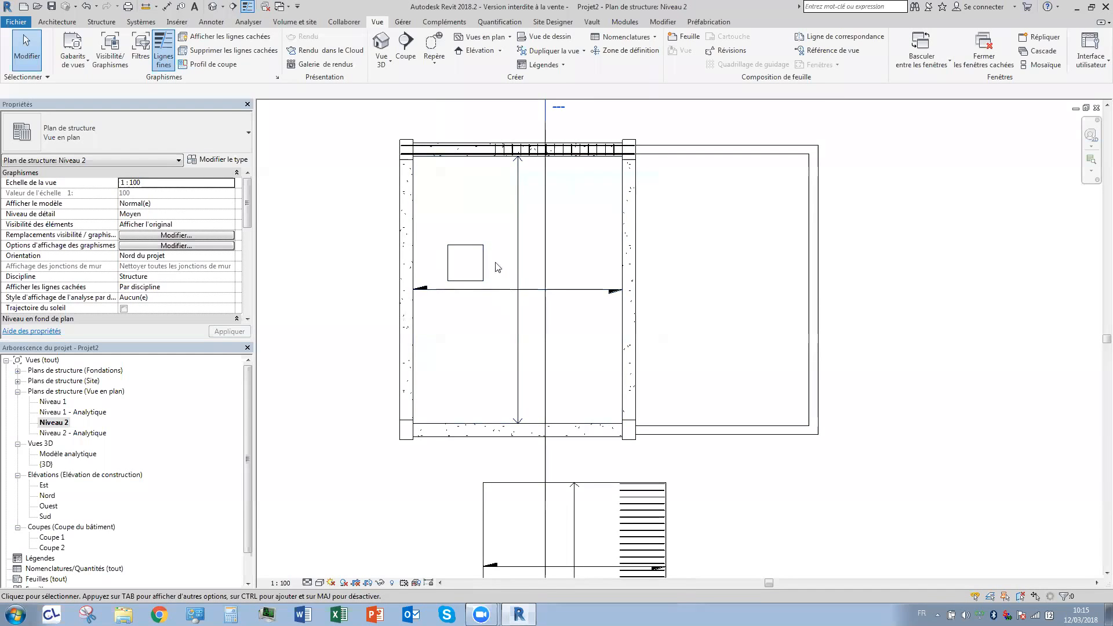
pyautogui.click(483, 246)
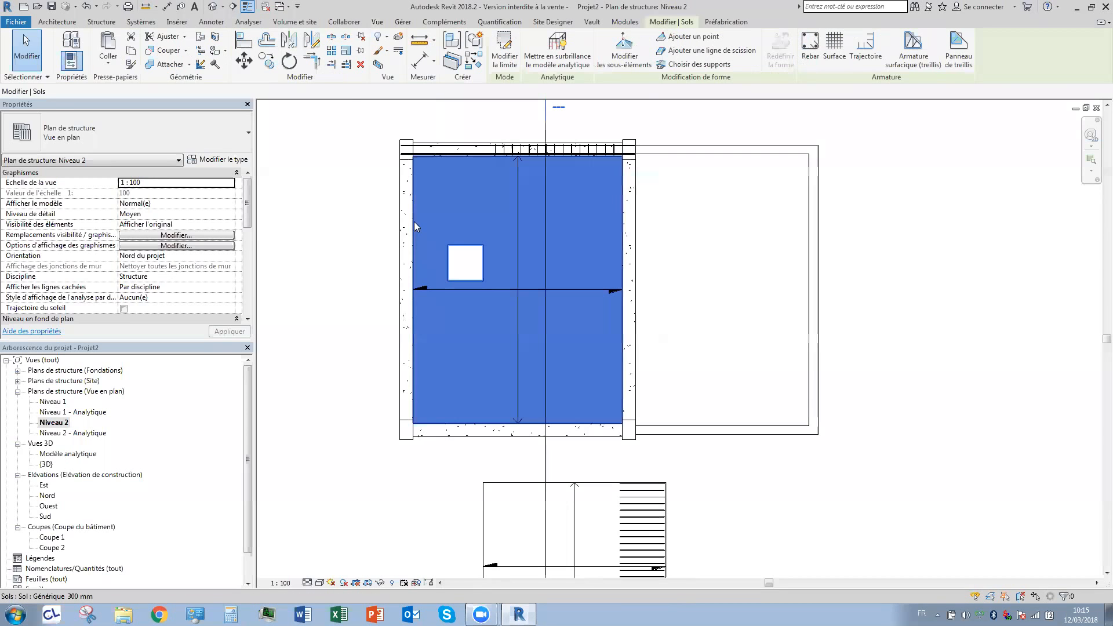
pyautogui.press('Escape')
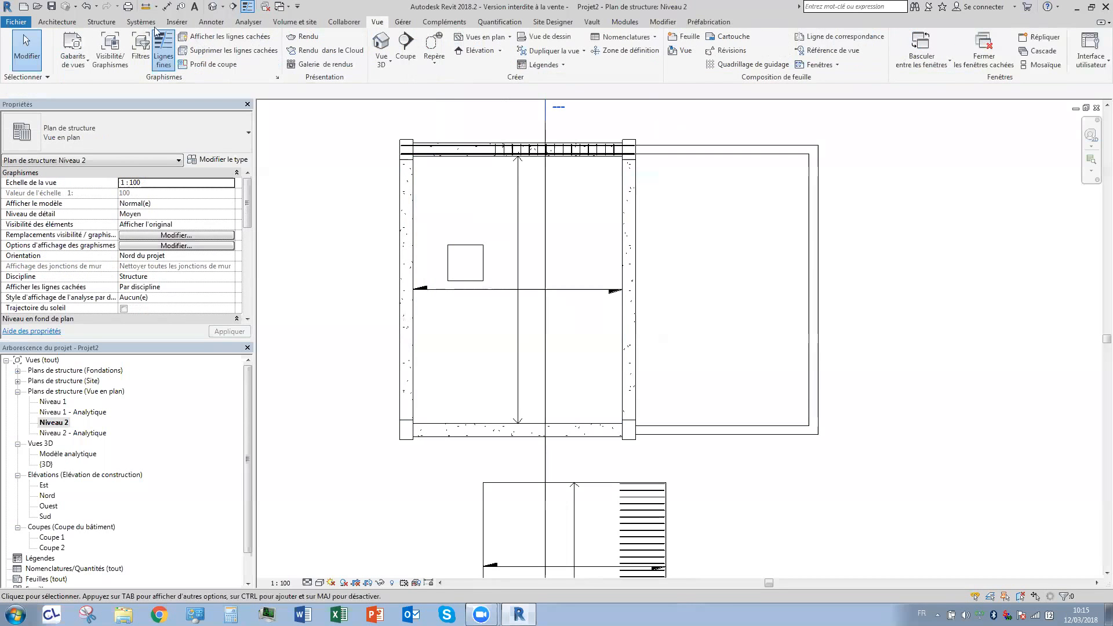
pyautogui.click(103, 23)
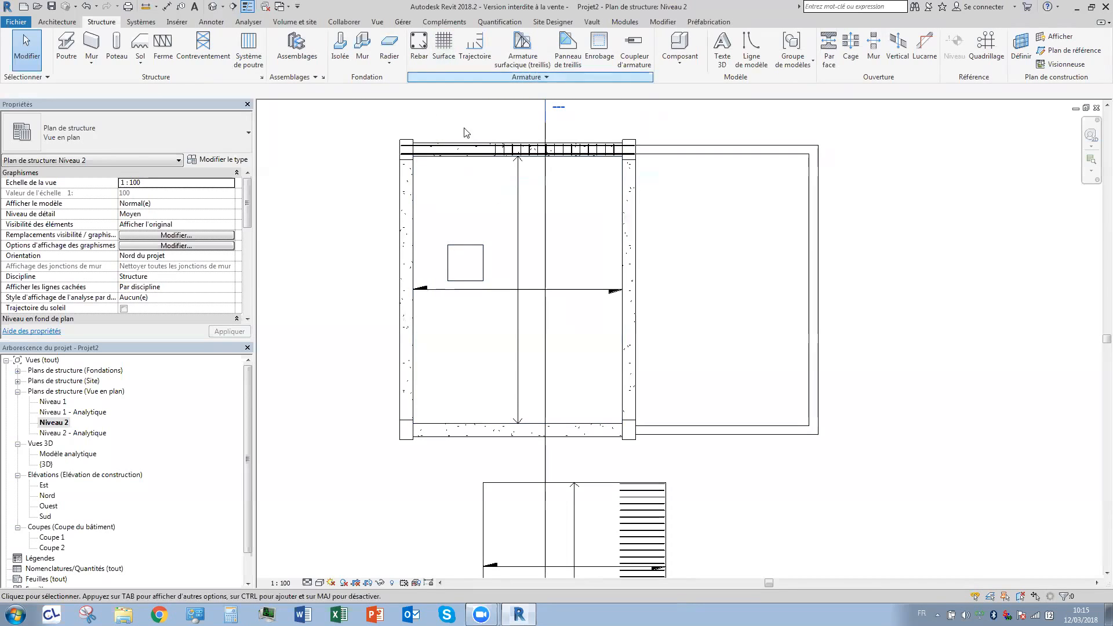
pyautogui.click(477, 246)
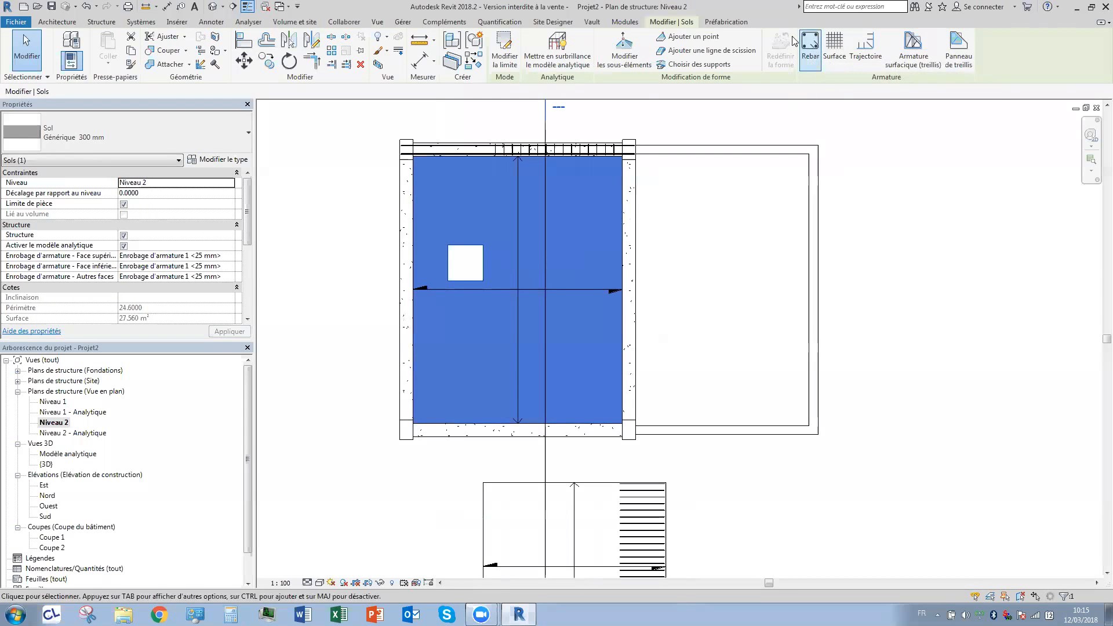
pyautogui.click(835, 51)
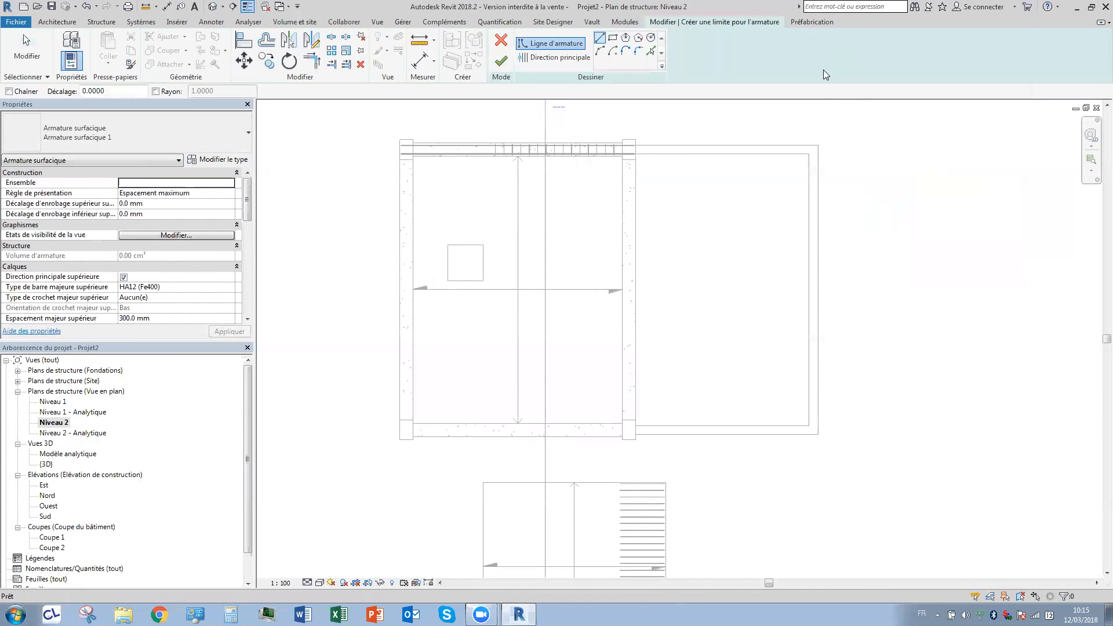
# Sketch a rectangular reinforcement boundary, 4.7 by 6 m, between opposite inner corners of the slab with the opening.
pyautogui.click(613, 38)
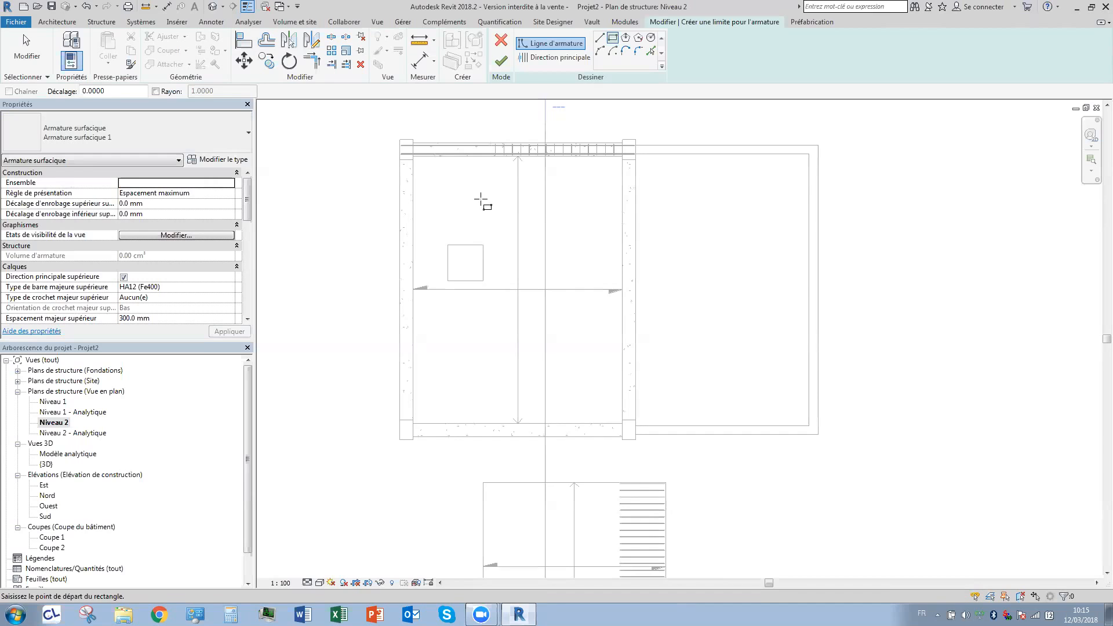
pyautogui.scroll(2, 473, 186)
pyautogui.scroll(3, 359, 142)
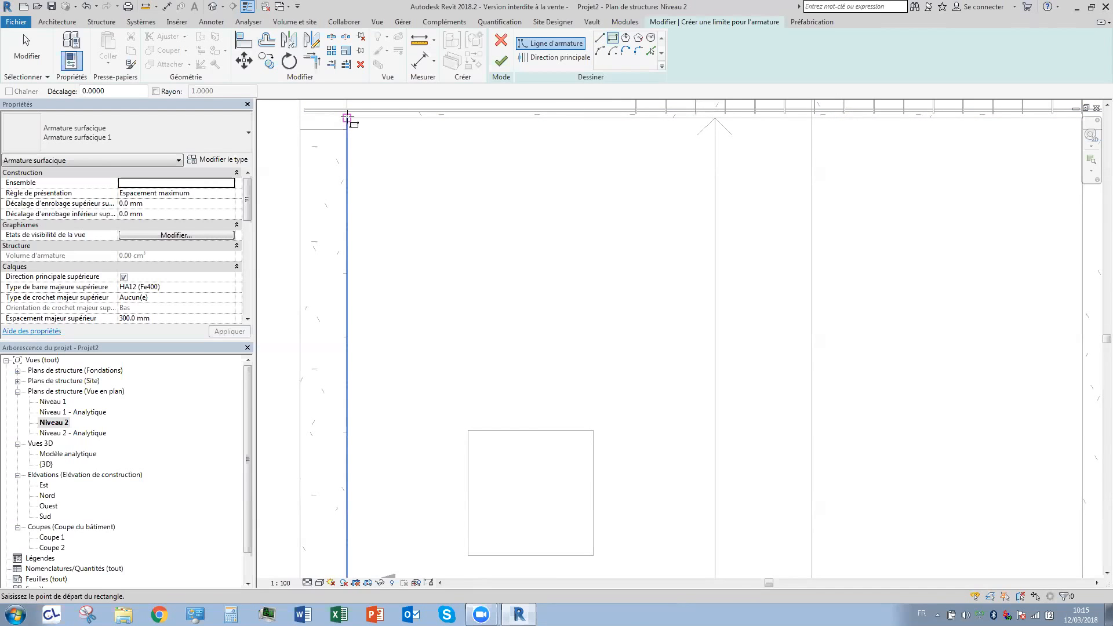
pyautogui.click(347, 118)
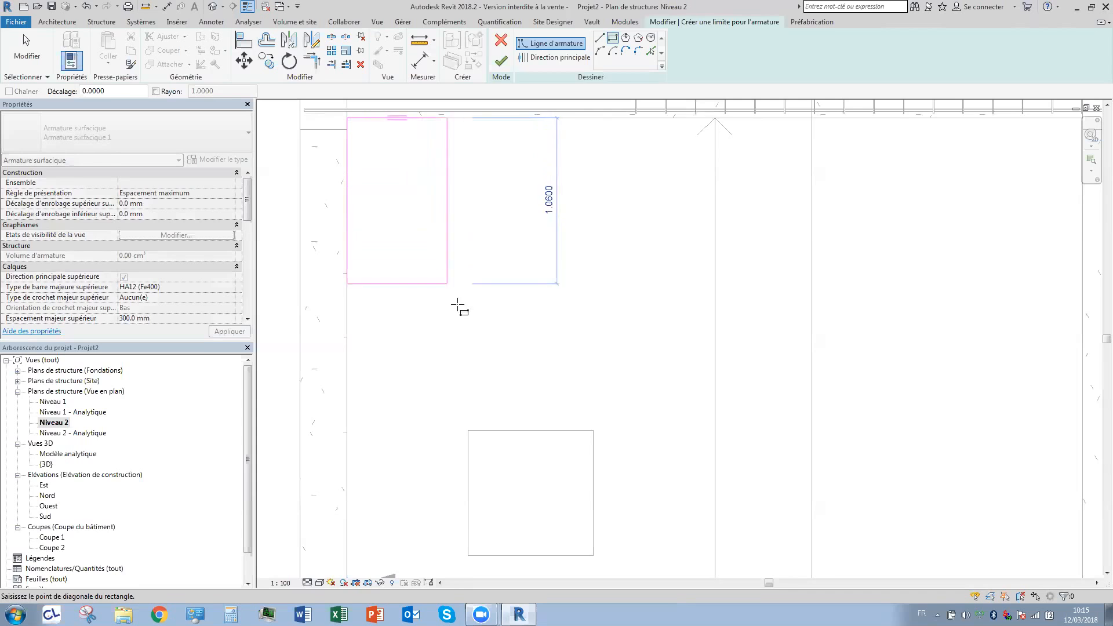
pyautogui.scroll(-5, 614, 352)
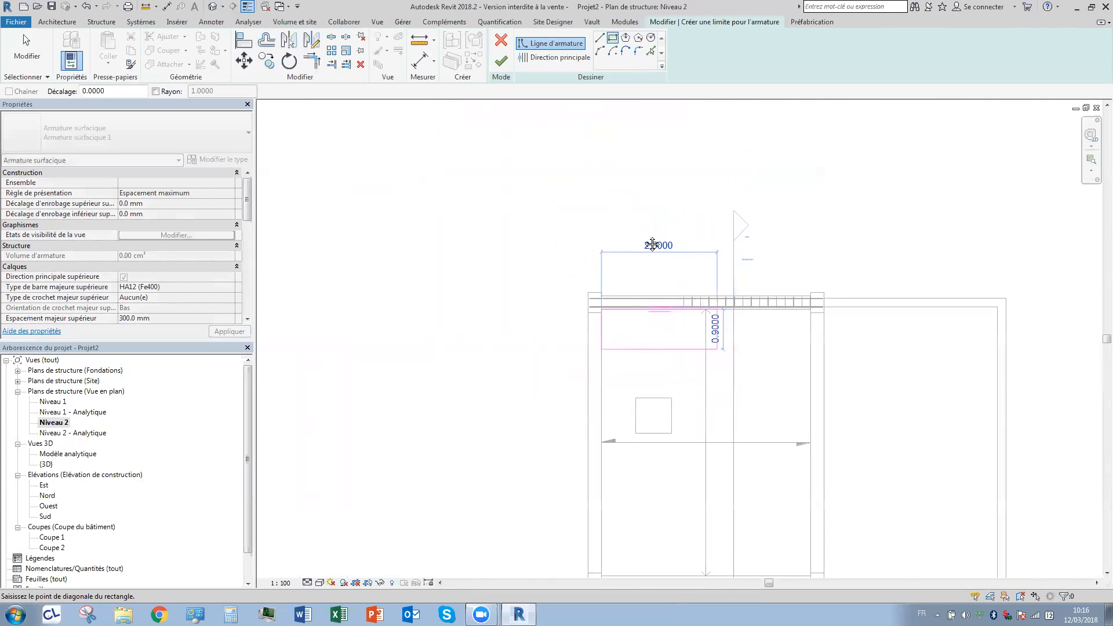
pyautogui.scroll(3, 717, 429)
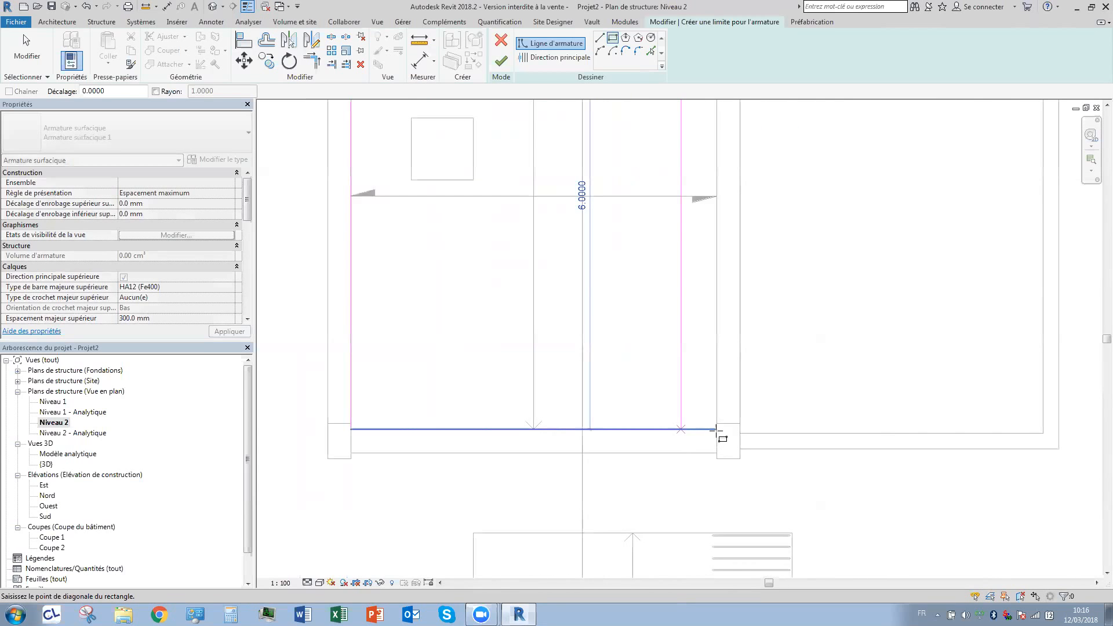
pyautogui.click(717, 429)
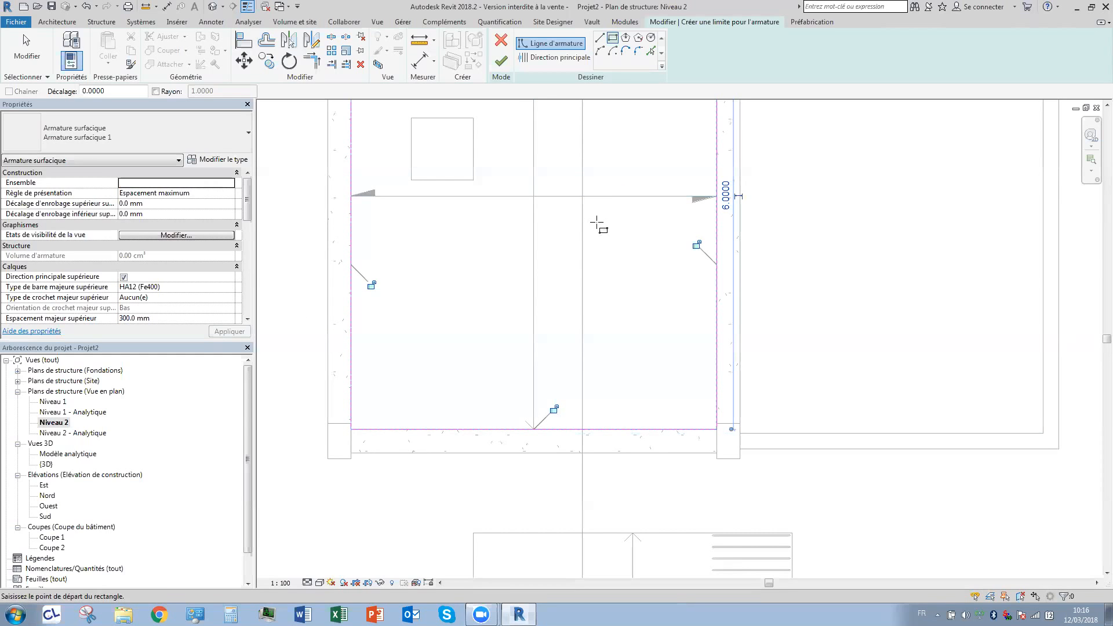
# Set the surface reinforcement's principal direction along the boundary's long left edge.
pyautogui.moveTo(639, 370); pyautogui.dragTo(630, 419, button='middle')
pyautogui.scroll(-1, 619, 317)
pyautogui.moveTo(620, 320)
pyautogui.mouseDown(button='middle')
pyautogui.moveTo(630, 421)
pyautogui.moveTo(632, 332)
pyautogui.mouseUp(button='middle')
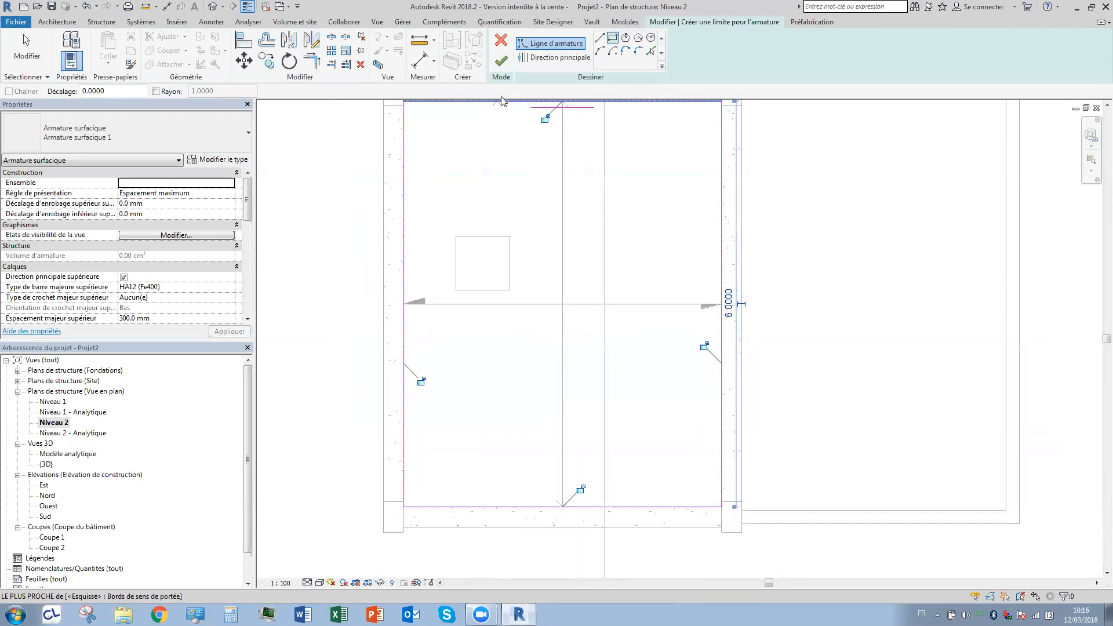
pyautogui.moveTo(578, 336); pyautogui.dragTo(578, 340, button='middle')
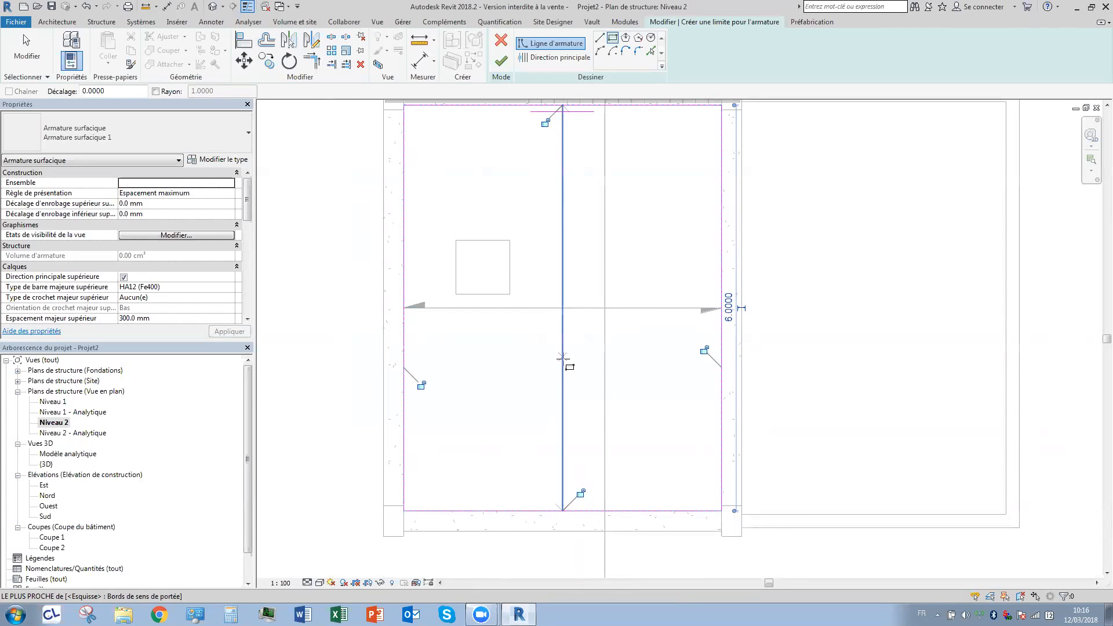
pyautogui.moveTo(537, 269); pyautogui.dragTo(513, 193, button='middle')
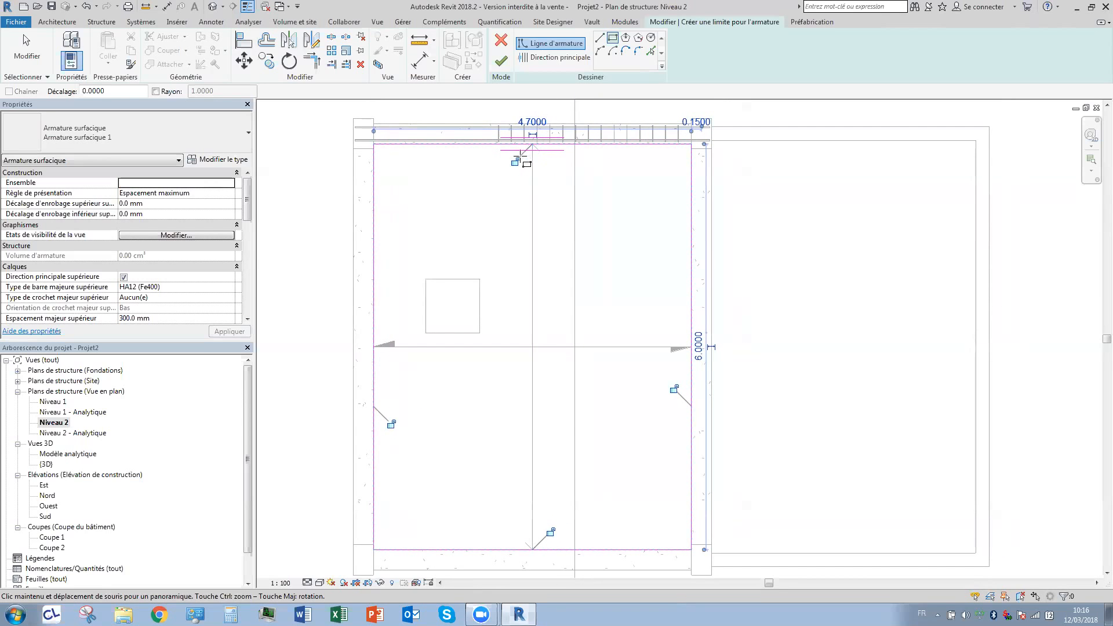
pyautogui.click(546, 58)
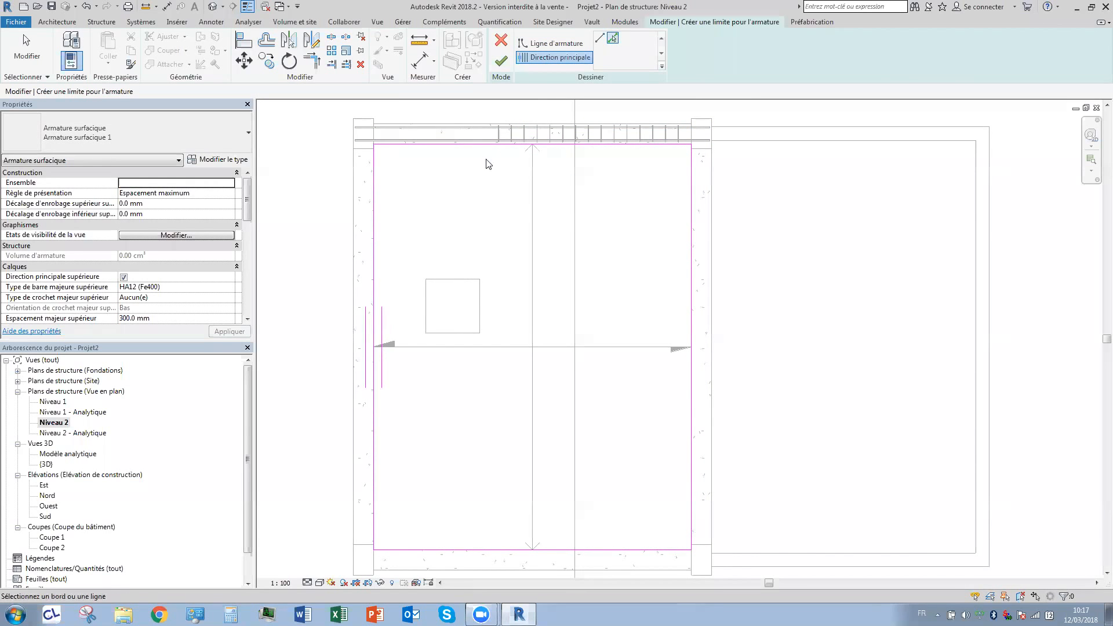
pyautogui.press('Tab')
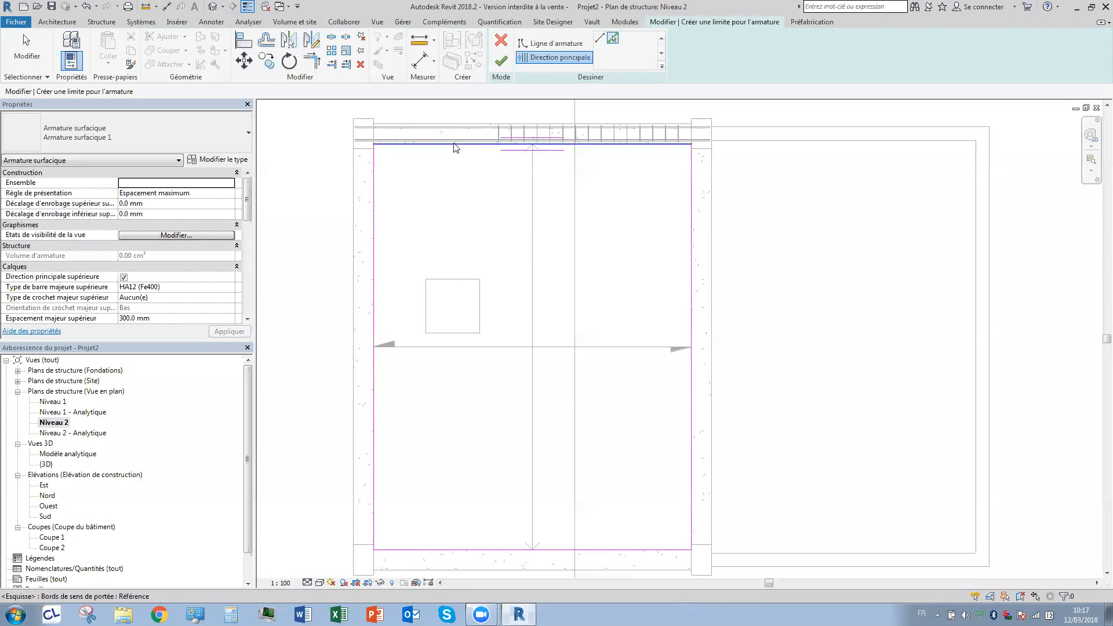
pyautogui.click(374, 282)
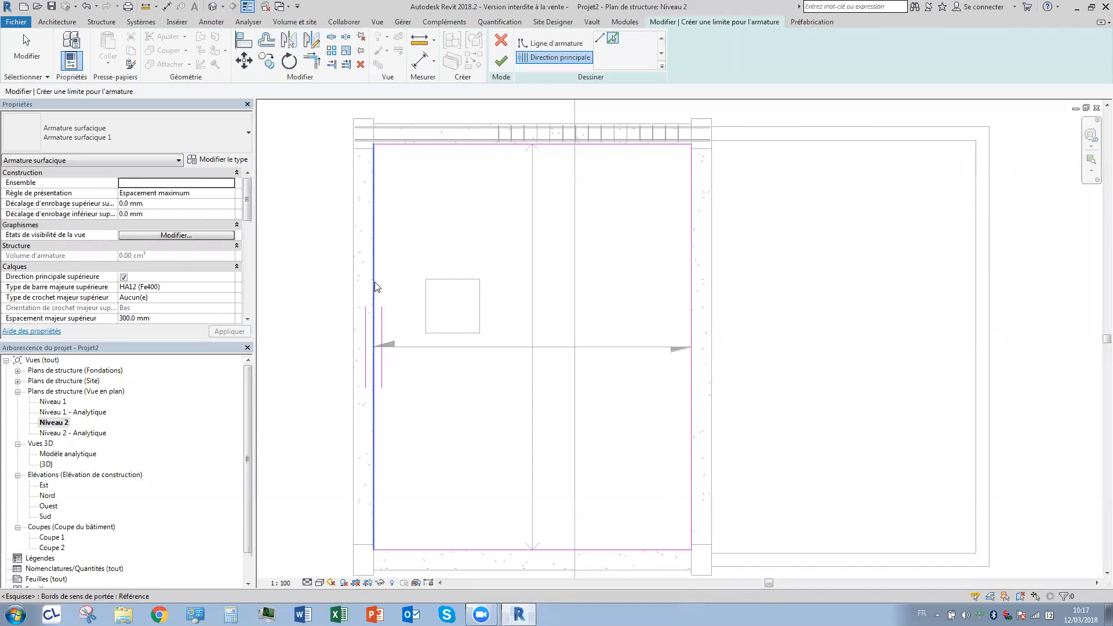
# Set the surface reinforcement's principal direction along the boundary's short upper edge and review its layer properties.
pyautogui.click(466, 145)
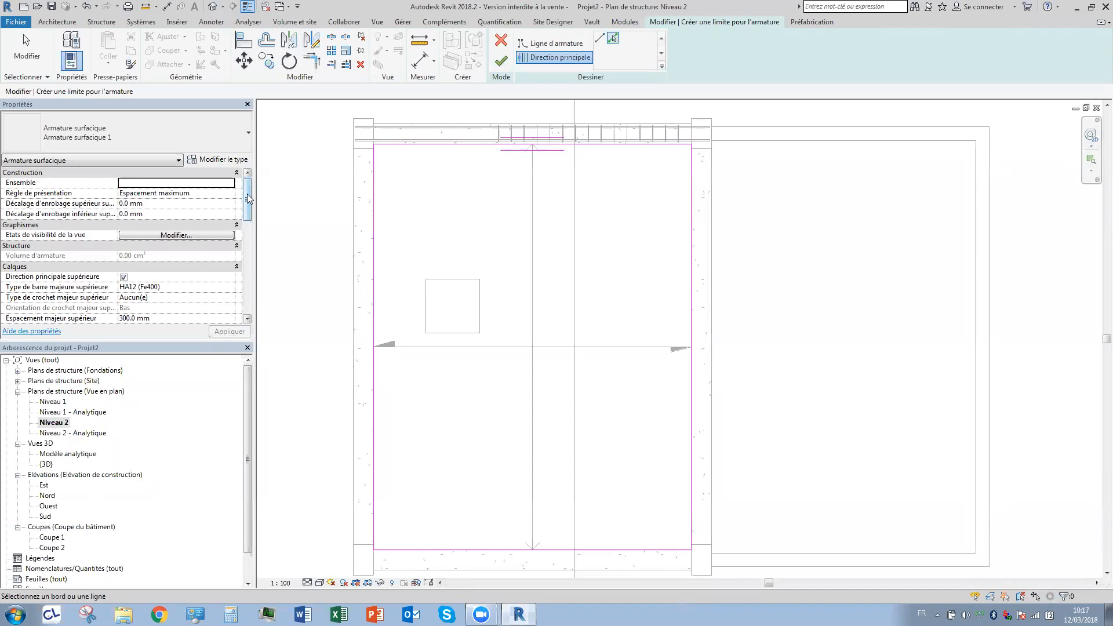
pyautogui.moveTo(247, 198); pyautogui.dragTo(247, 226)
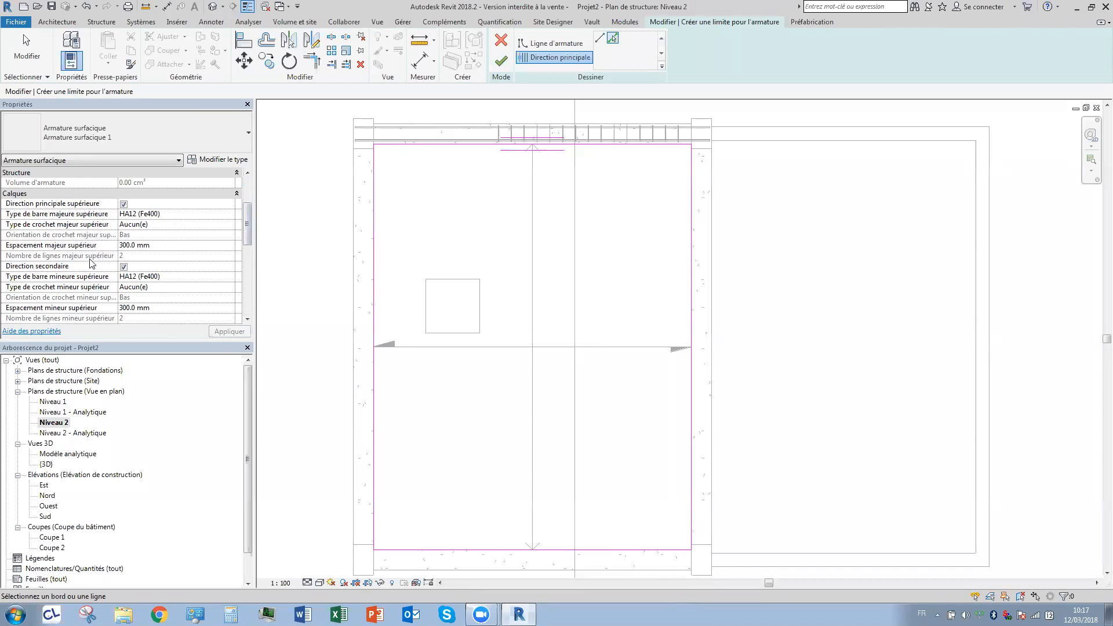
pyautogui.moveTo(245, 227); pyautogui.dragTo(246, 256)
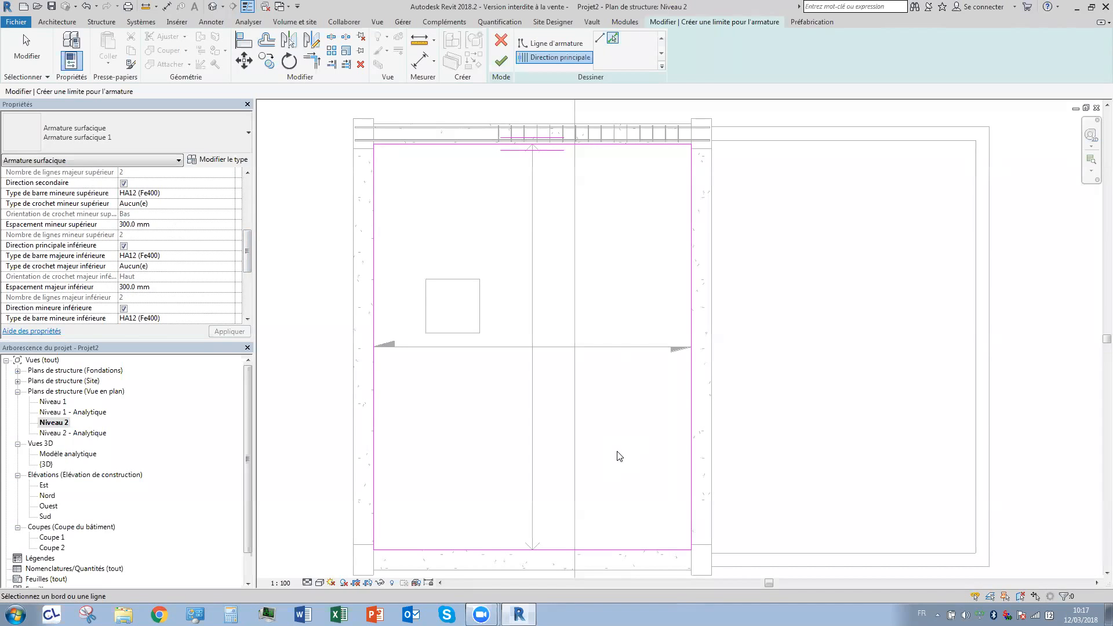
pyautogui.moveTo(244, 258); pyautogui.dragTo(244, 227)
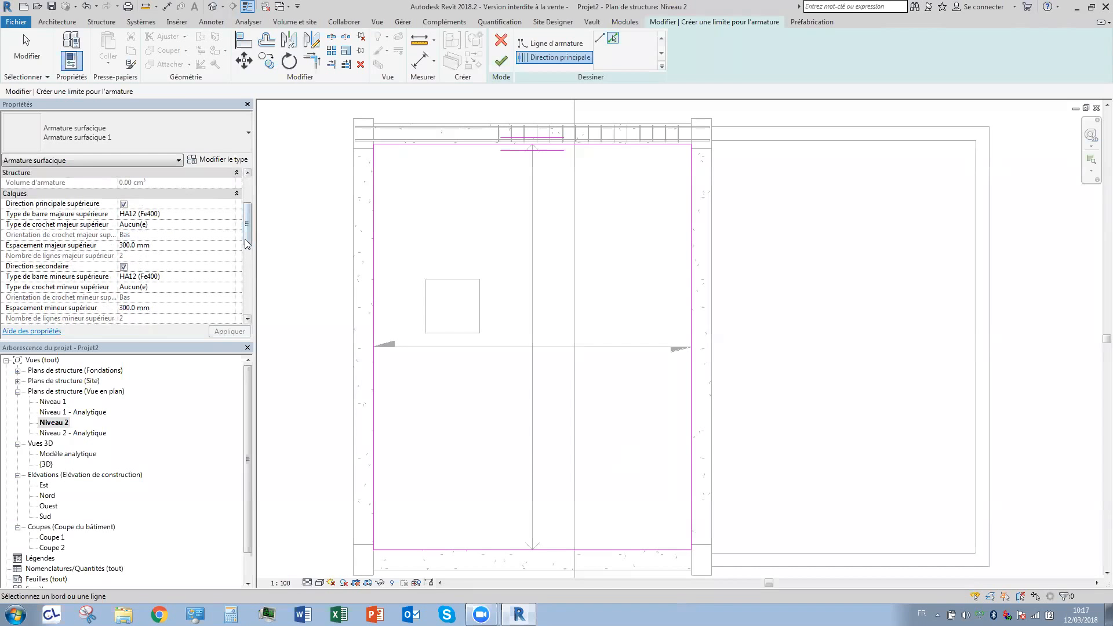
# Turn off the lower principal and lower minor directions of the surface reinforcement.
pyautogui.scroll(-3, 245, 249)
pyautogui.click(123, 225)
pyautogui.click(124, 288)
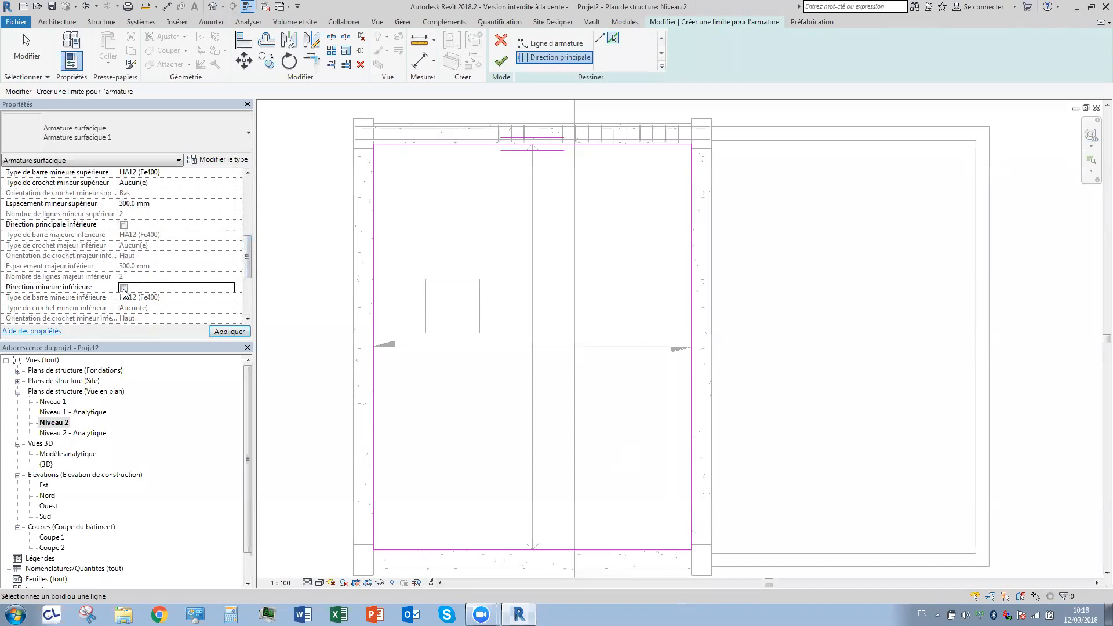
pyautogui.moveTo(247, 254); pyautogui.dragTo(247, 231)
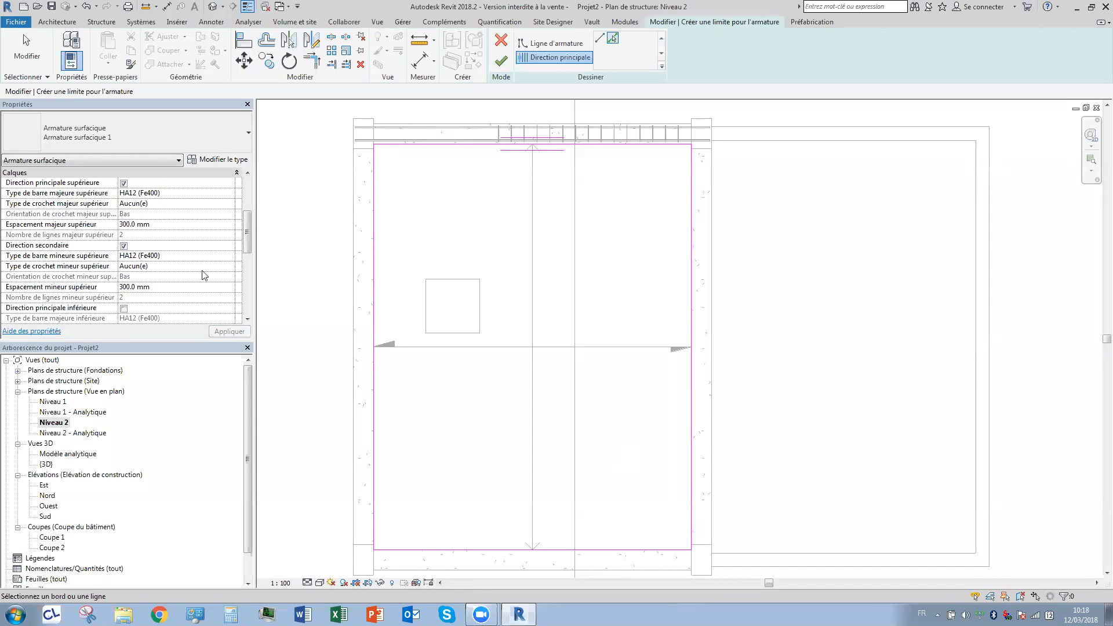
# Turn the lower minor and lower principal reinforcement directions back on.
pyautogui.moveTo(248, 247); pyautogui.dragTo(249, 284)
pyautogui.click(123, 224)
pyautogui.scroll(3, 134, 267)
pyautogui.click(123, 266)
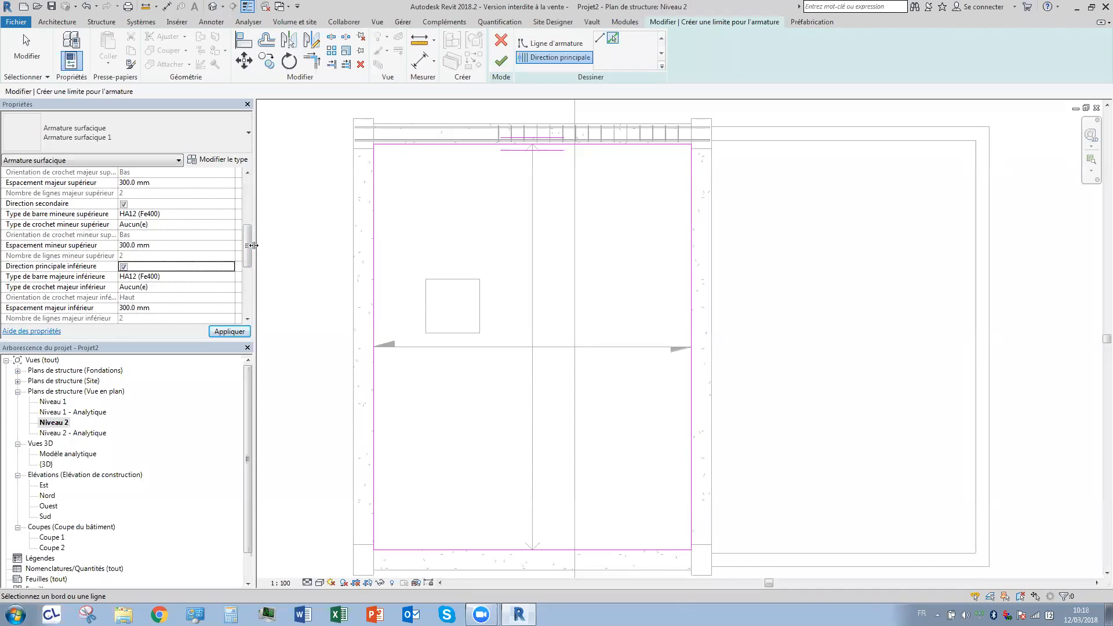
# Examine the available bar types, hook type and spacing setting for the upper major reinforcement layer.
pyautogui.moveTo(249, 247); pyautogui.dragTo(249, 224)
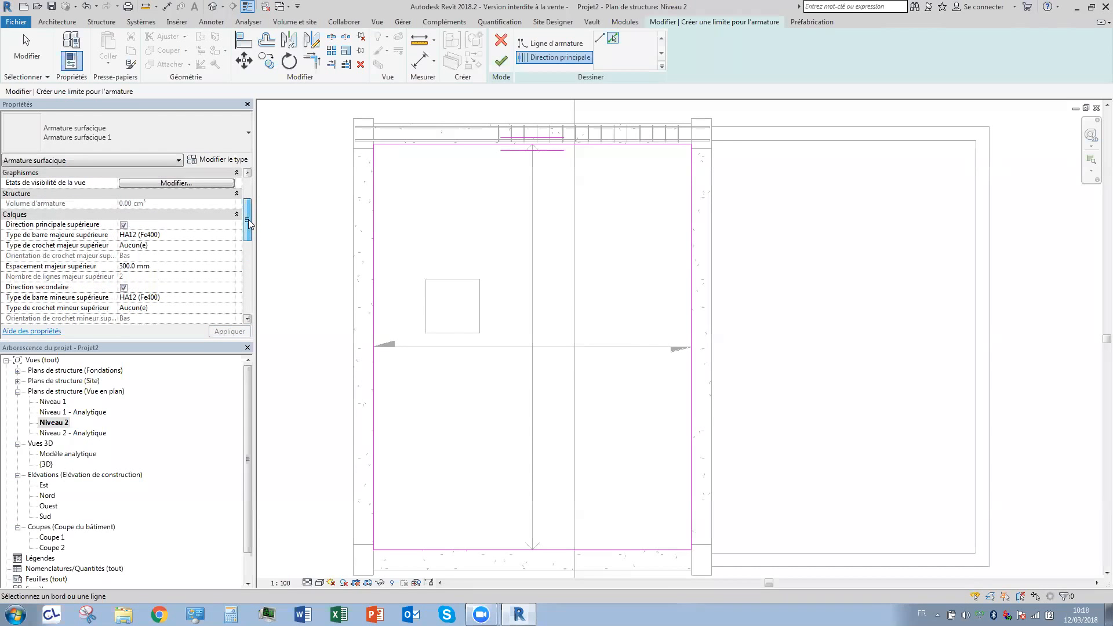
pyautogui.moveTo(249, 220); pyautogui.dragTo(249, 222)
pyautogui.click(140, 226)
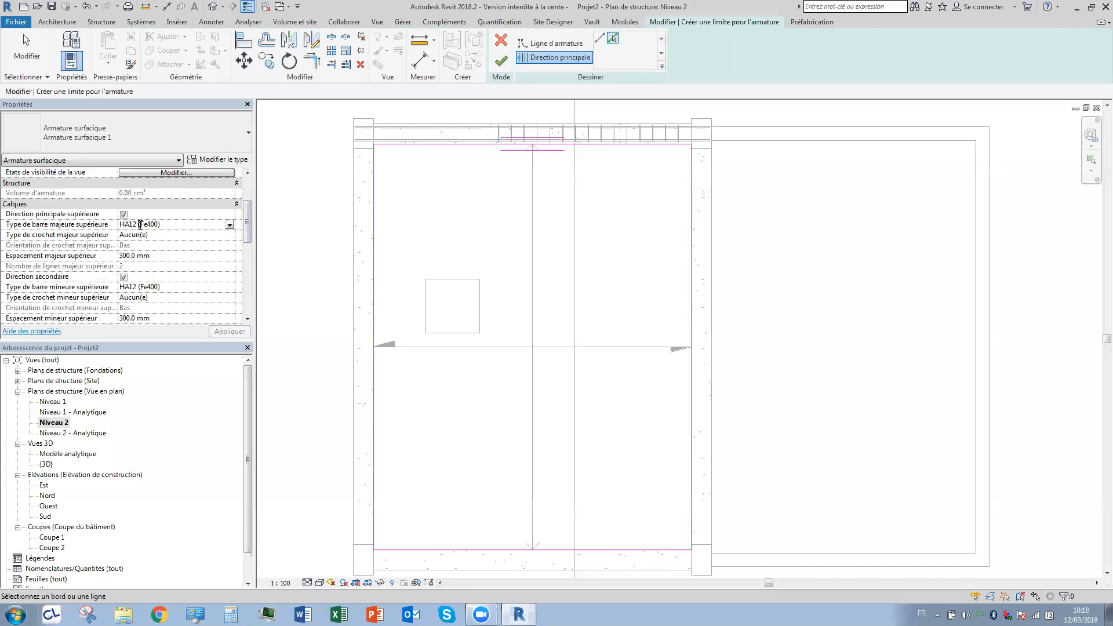
pyautogui.click(230, 225)
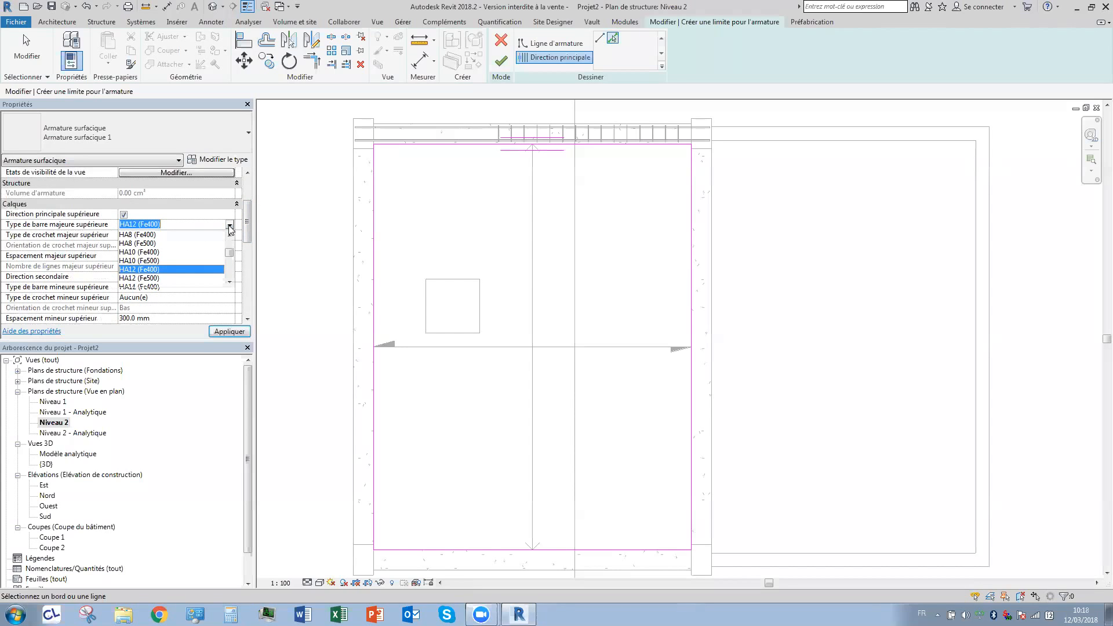
pyautogui.click(230, 226)
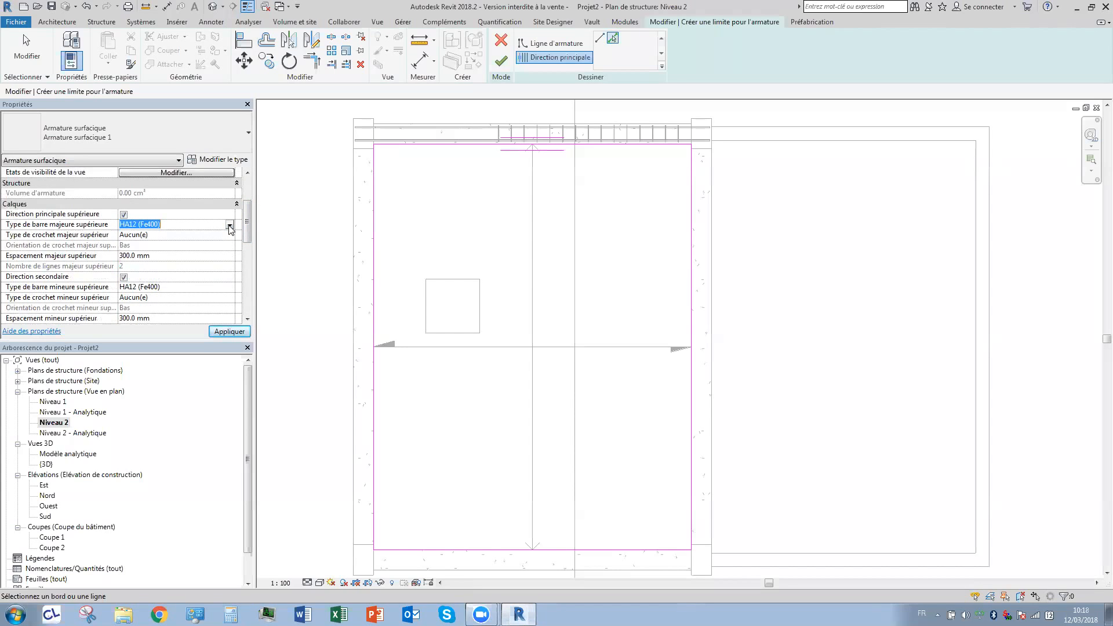
pyautogui.click(172, 238)
pyautogui.click(164, 256)
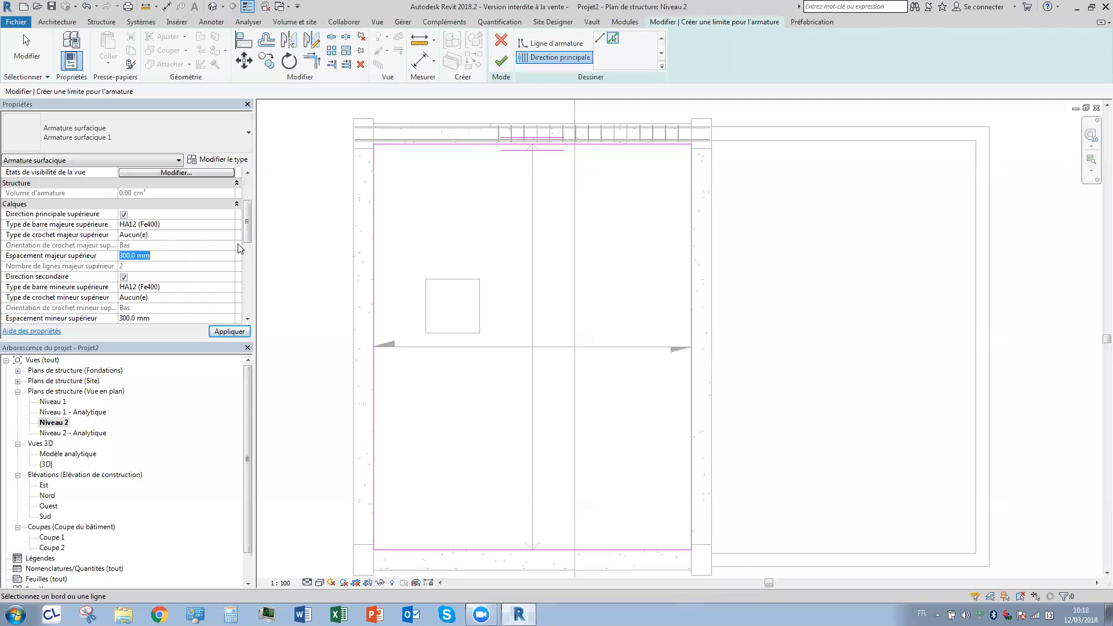
# Examine the layout rule options available for the surface reinforcement.
pyautogui.moveTo(247, 229); pyautogui.dragTo(249, 204)
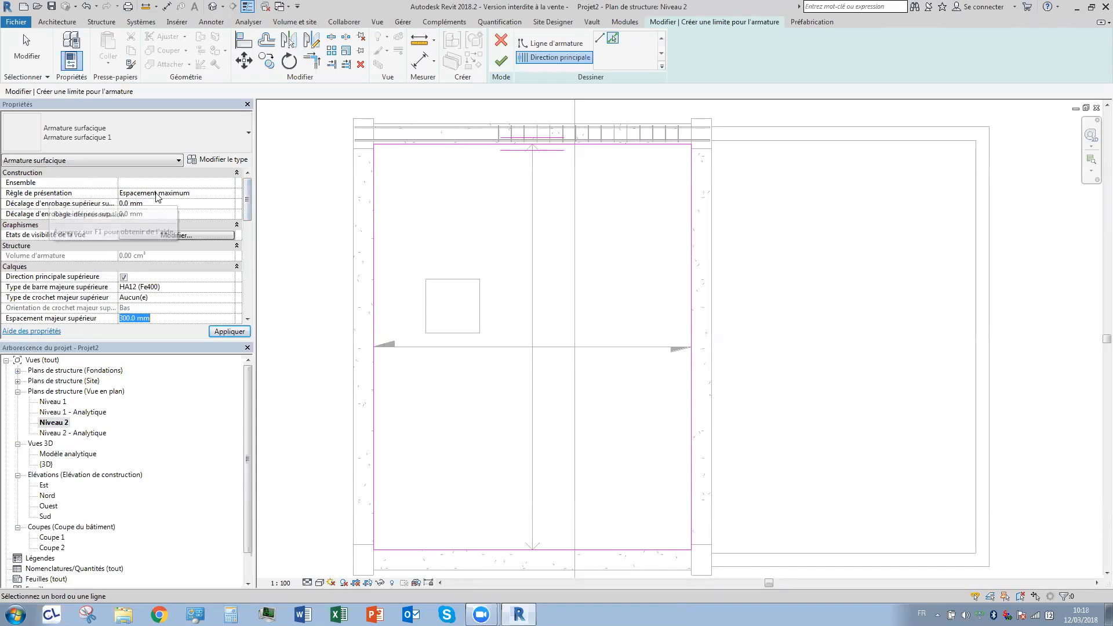
pyautogui.click(180, 194)
pyautogui.click(229, 193)
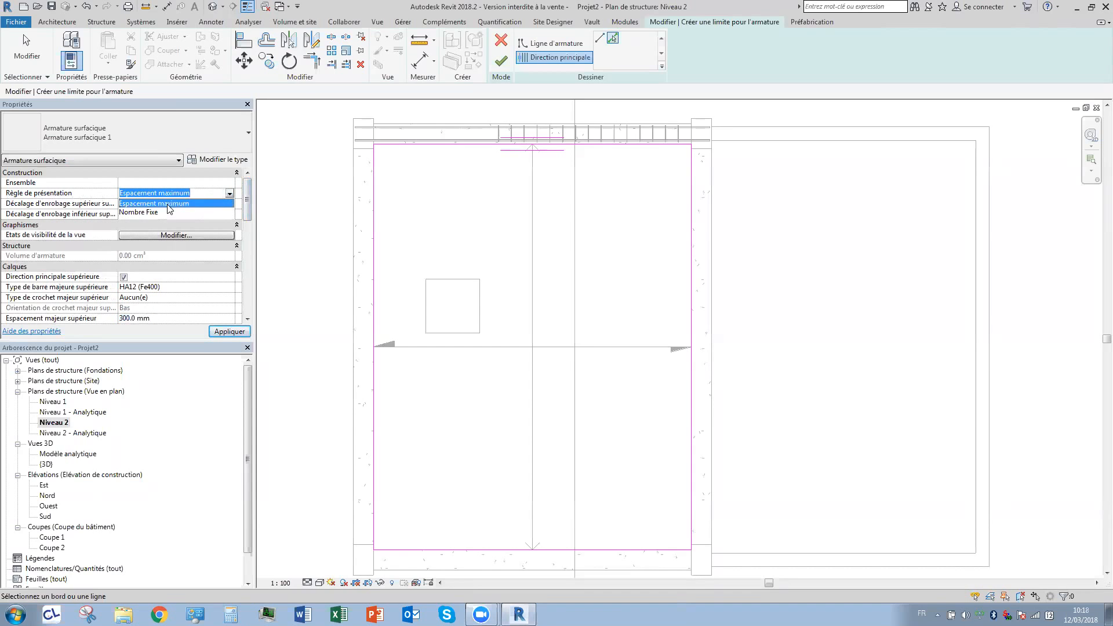
pyautogui.click(248, 195)
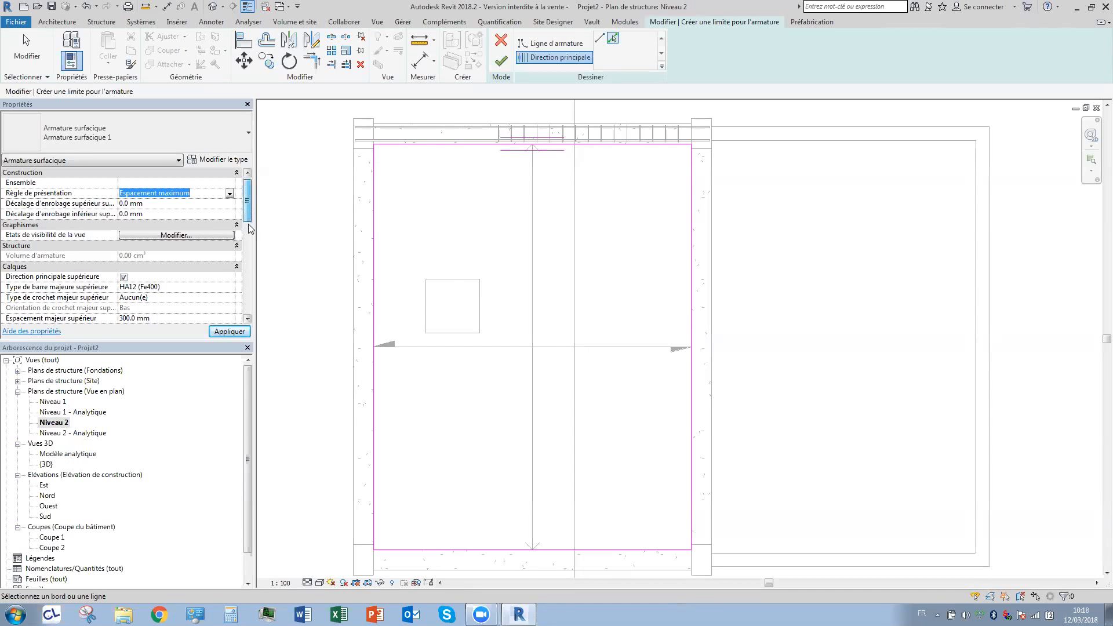
pyautogui.scroll(-3, 170, 237)
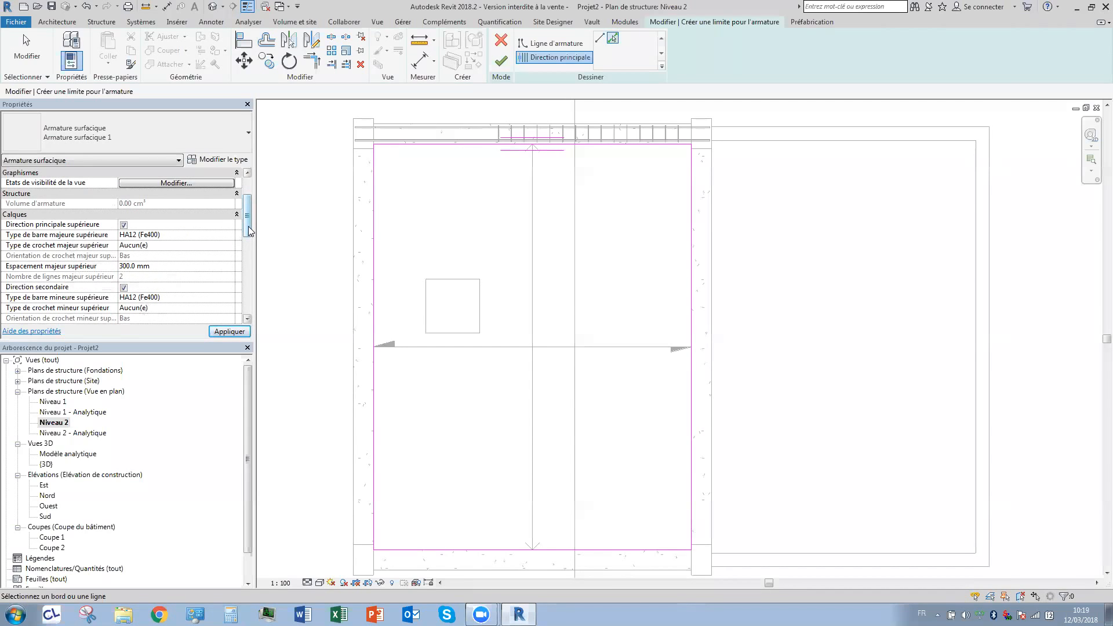
pyautogui.scroll(3, 248, 228)
pyautogui.click(174, 193)
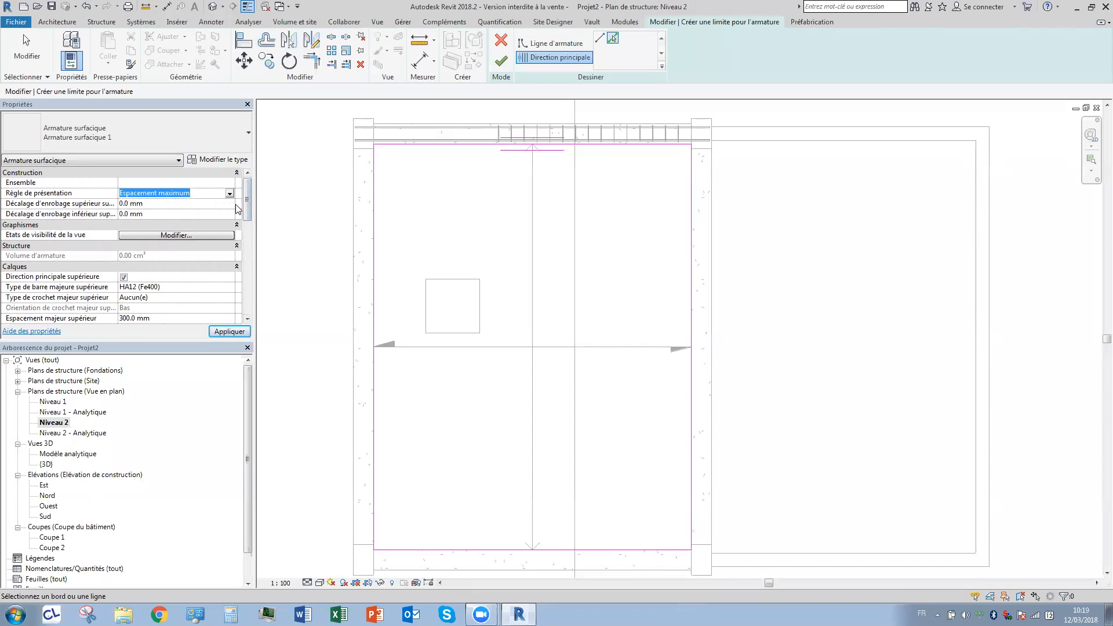
# Set the upper major bar type of the surface reinforcement to HA10 (Fe400).
pyautogui.moveTo(247, 207); pyautogui.dragTo(246, 232)
pyautogui.click(174, 214)
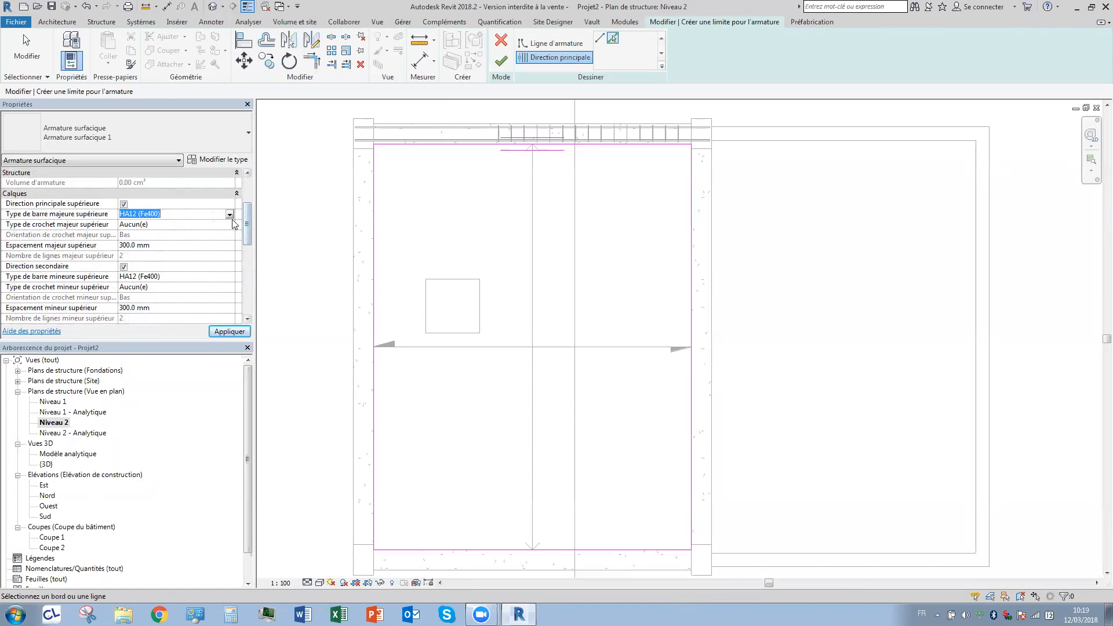
pyautogui.click(229, 215)
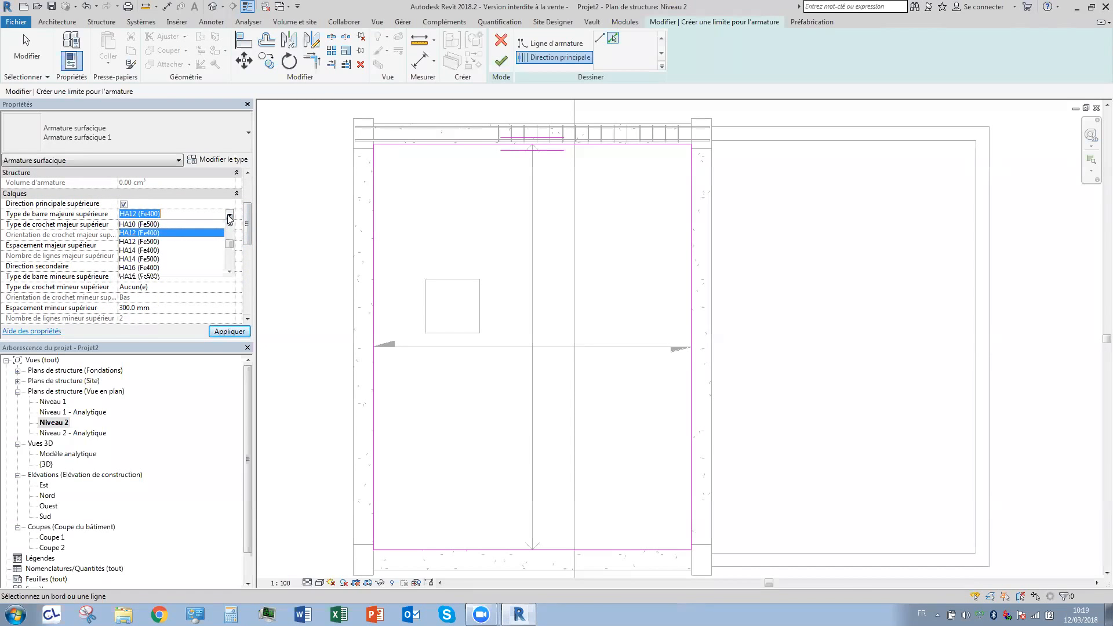
pyautogui.click(229, 216)
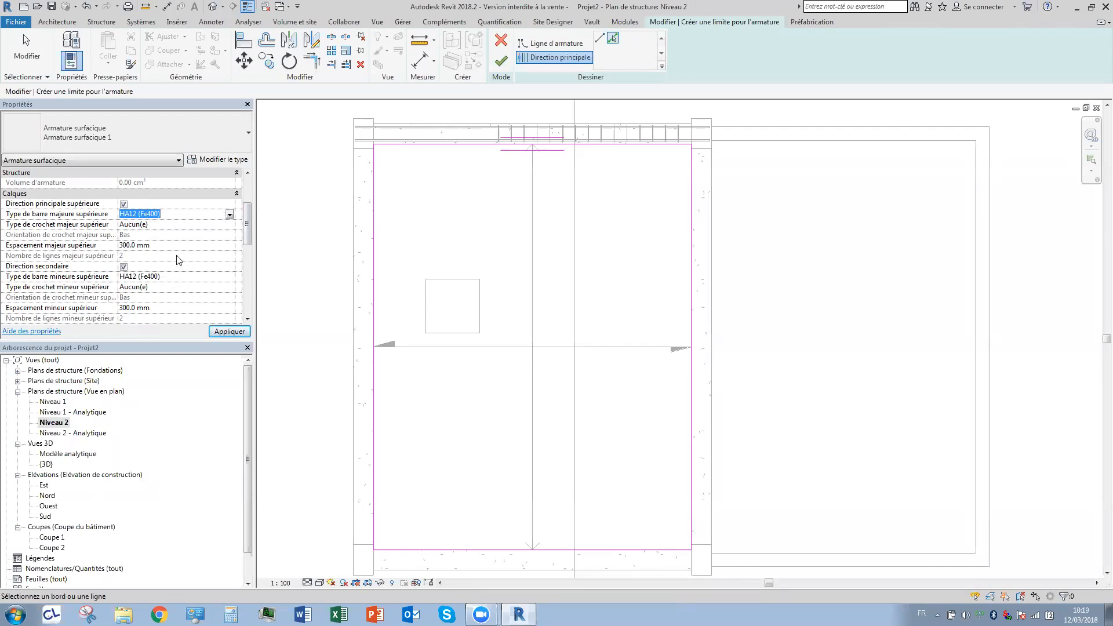
pyautogui.click(230, 215)
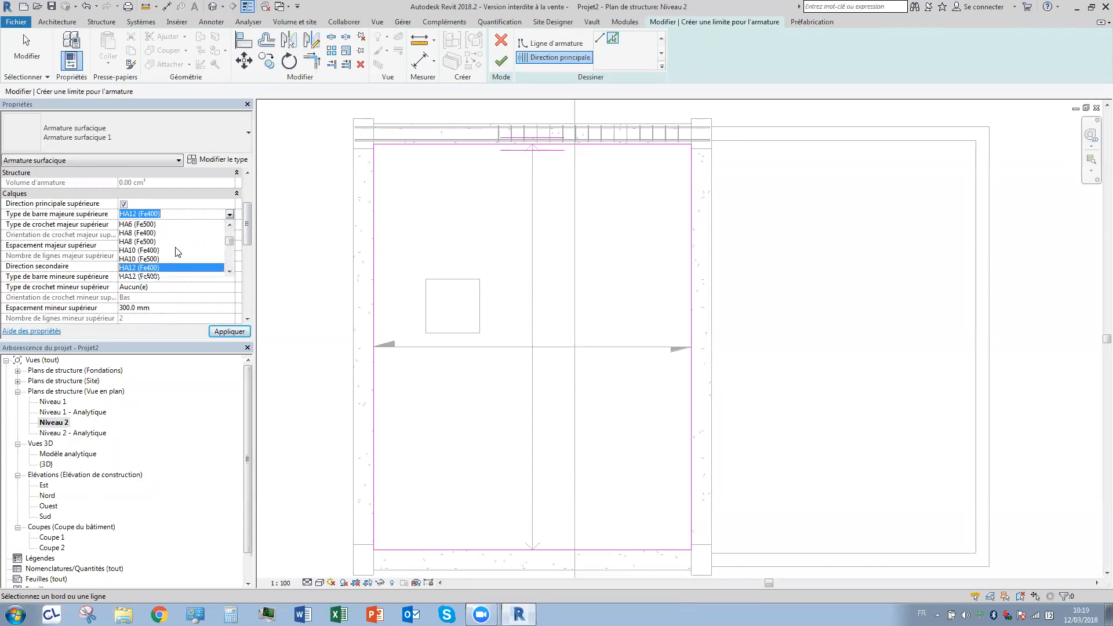
pyautogui.click(162, 234)
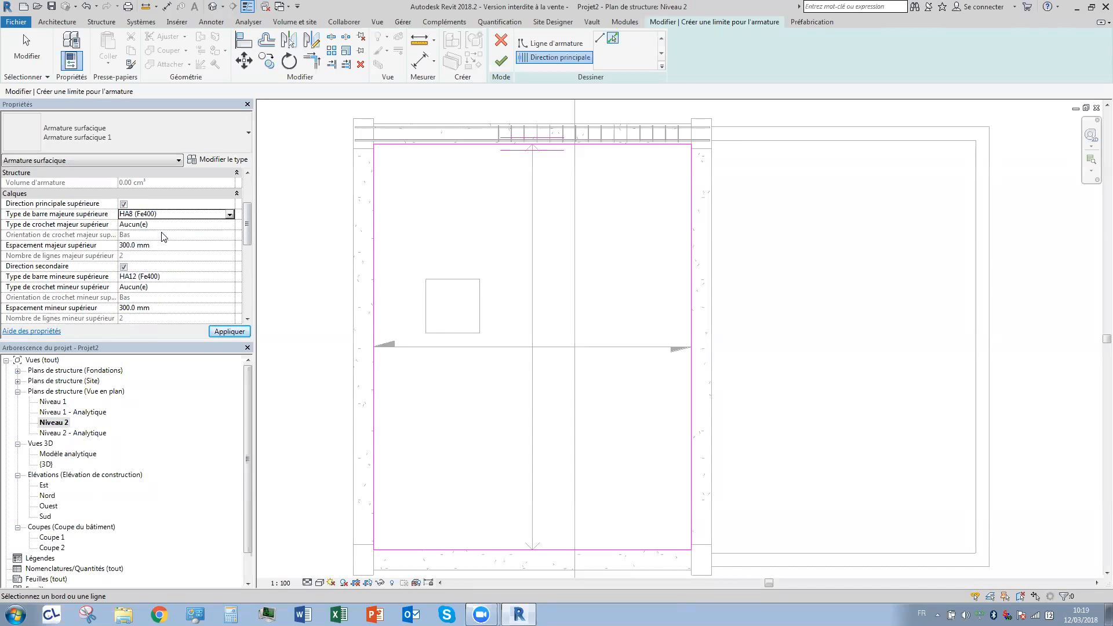
pyautogui.click(230, 215)
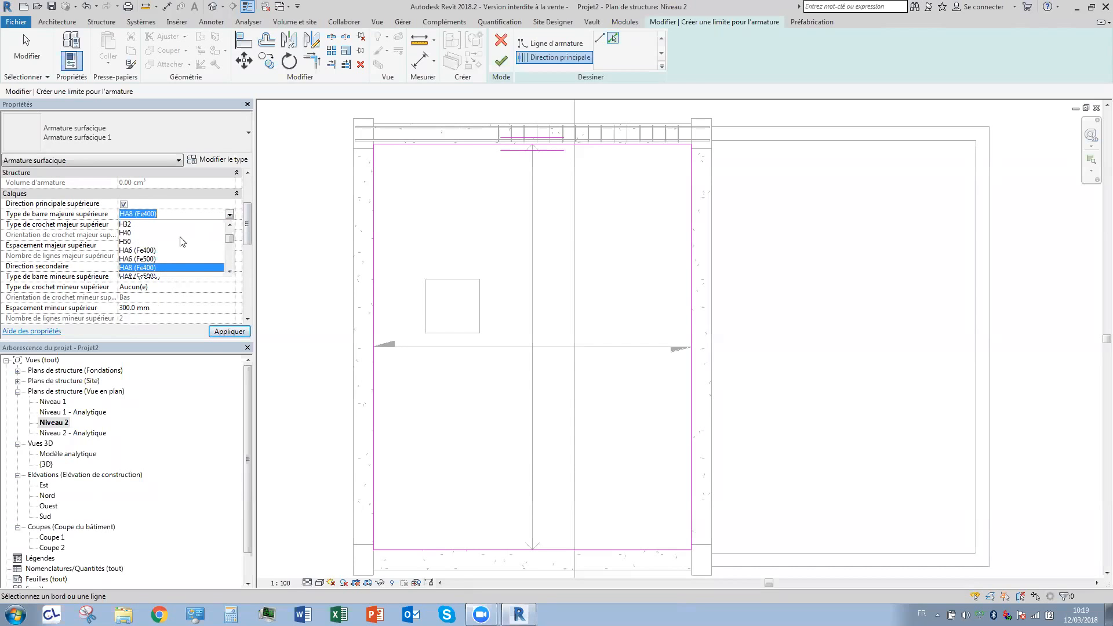
pyautogui.scroll(-1, 145, 255)
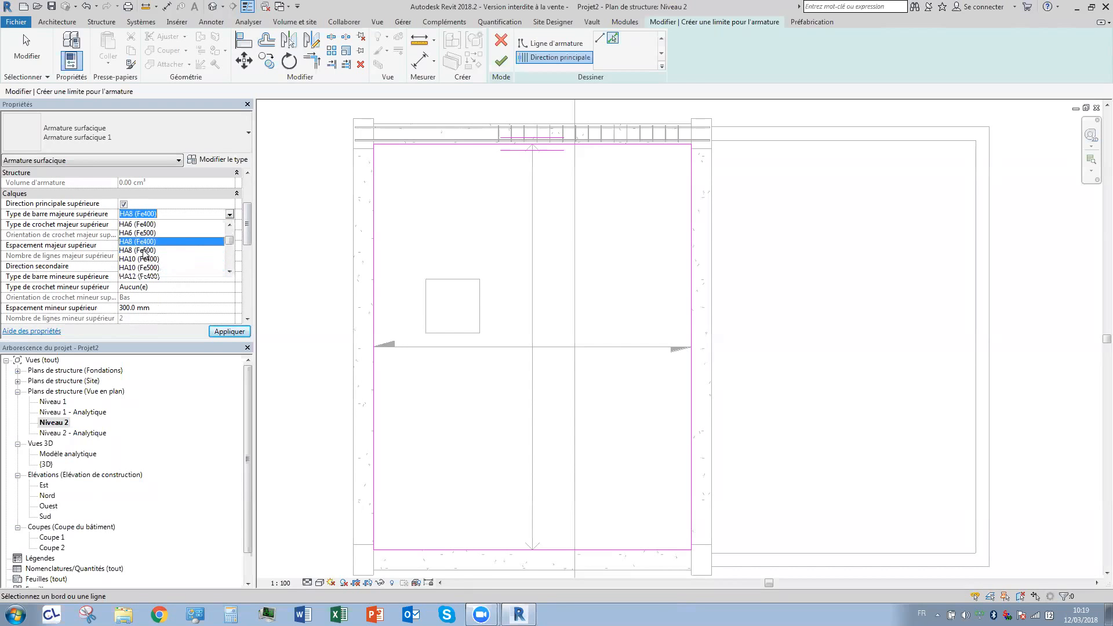
pyautogui.click(144, 259)
# Set the upper minor bar type of the surface reinforcement to HA8 (Fe400).
pyautogui.click(215, 276)
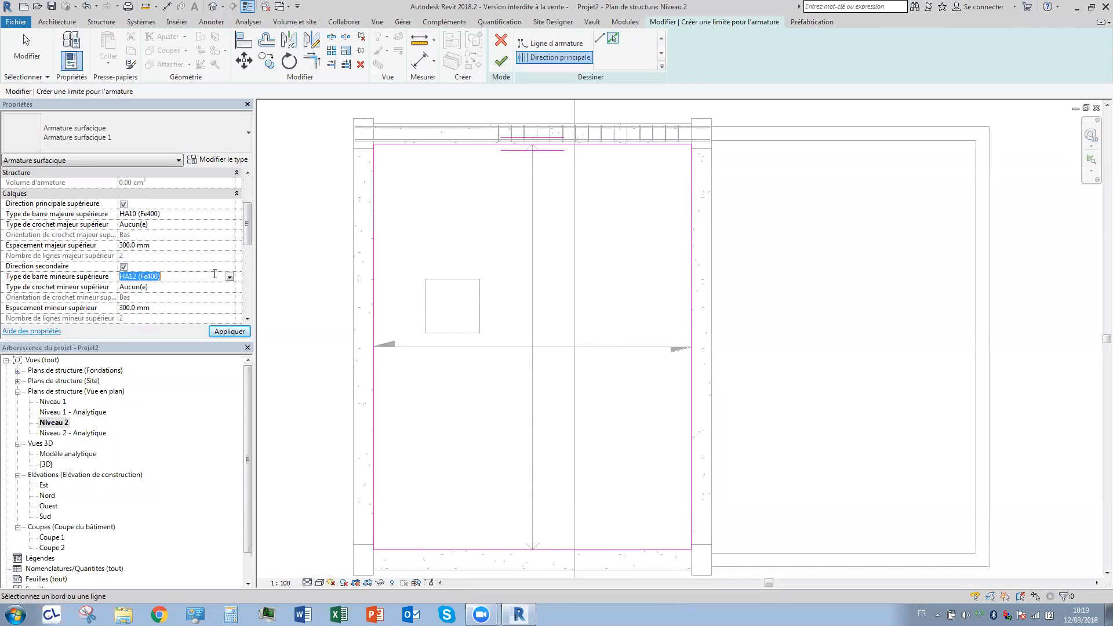
pyautogui.click(230, 276)
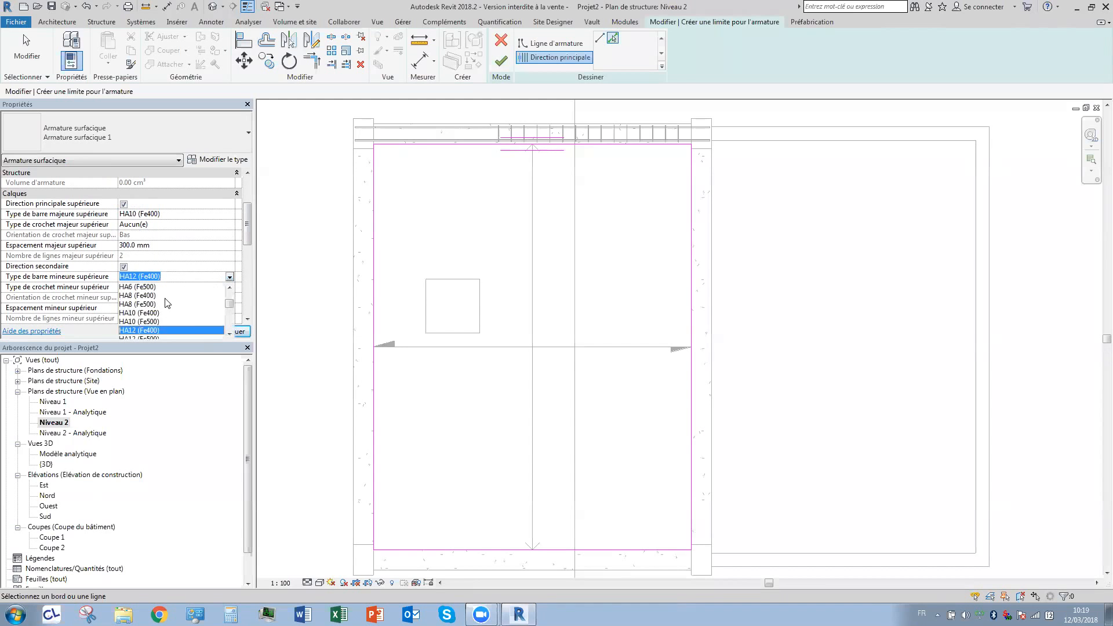
pyautogui.click(152, 295)
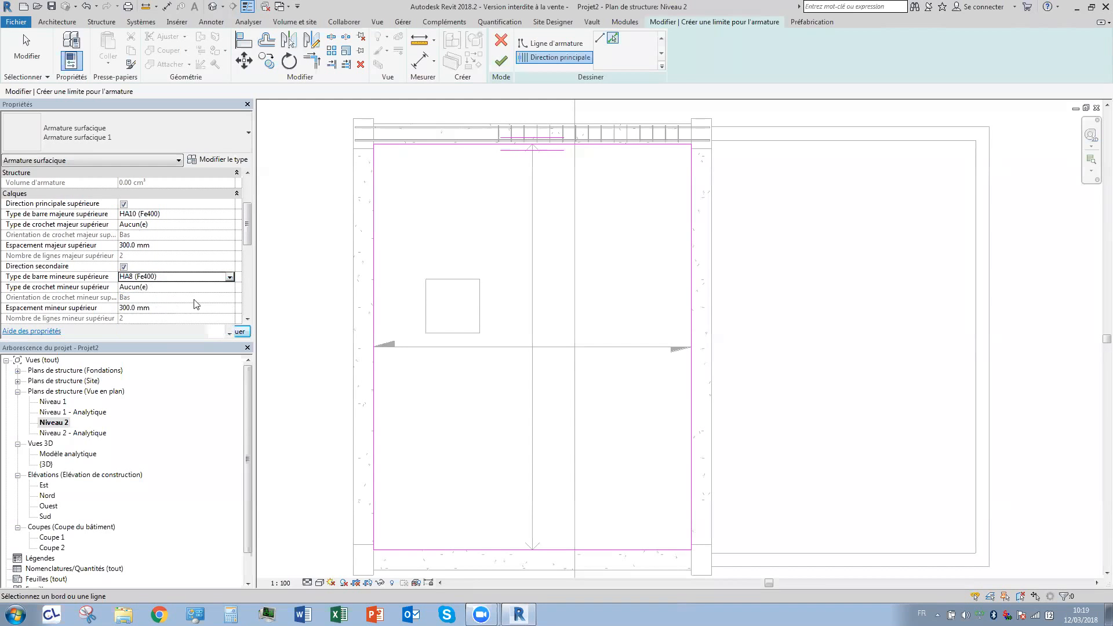
# Set the lower major bar type of the surface reinforcement to HA14 (Fe400).
pyautogui.moveTo(248, 232); pyautogui.dragTo(244, 266)
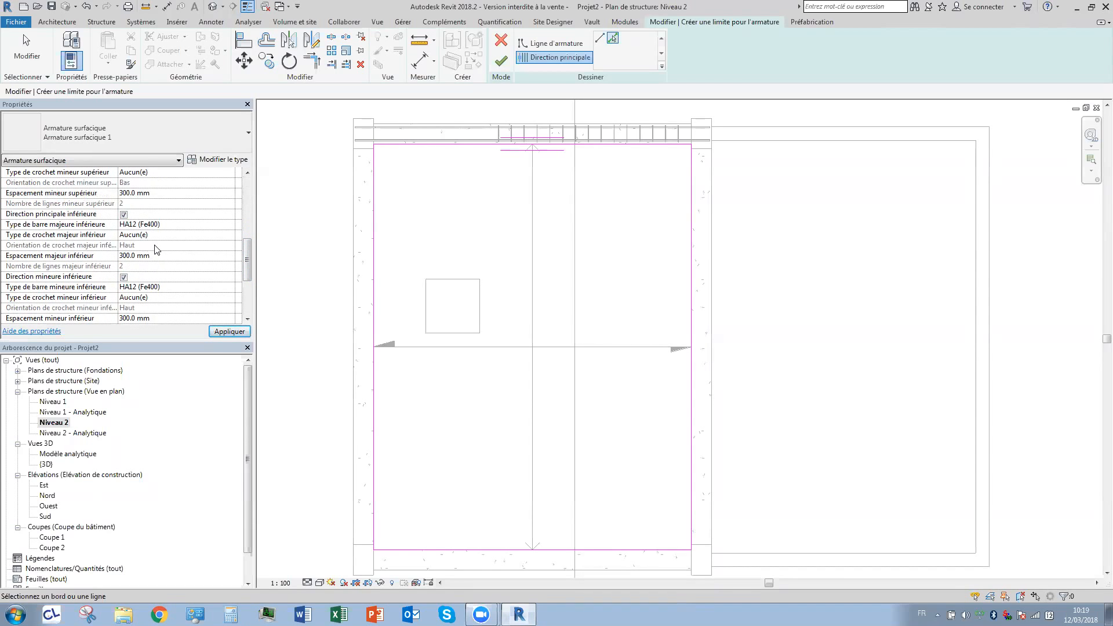
pyautogui.click(187, 226)
pyautogui.click(230, 225)
pyautogui.scroll(-2, 172, 257)
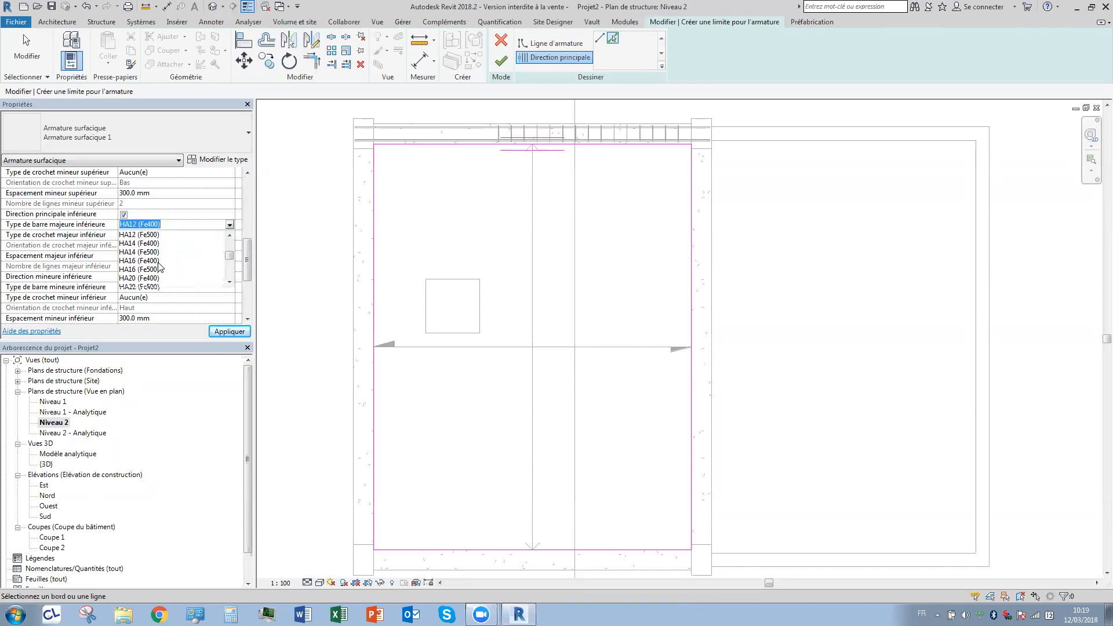
pyautogui.click(162, 244)
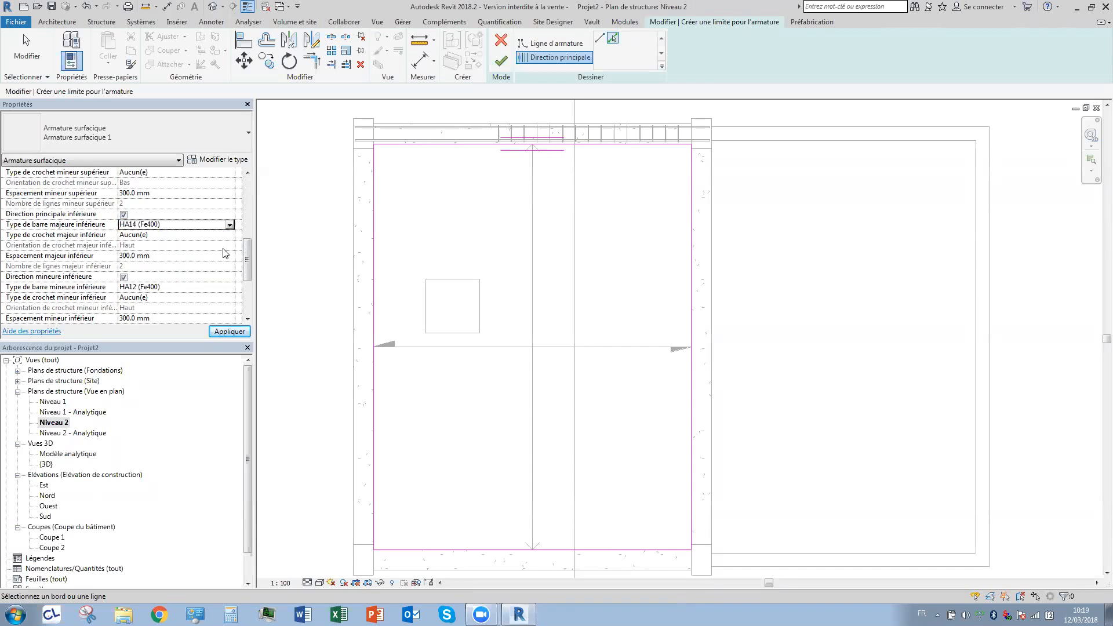
# Choose HA12 (Fe400) as the lower minor bar type of the surface reinforcement.
pyautogui.moveTo(246, 258); pyautogui.dragTo(246, 269)
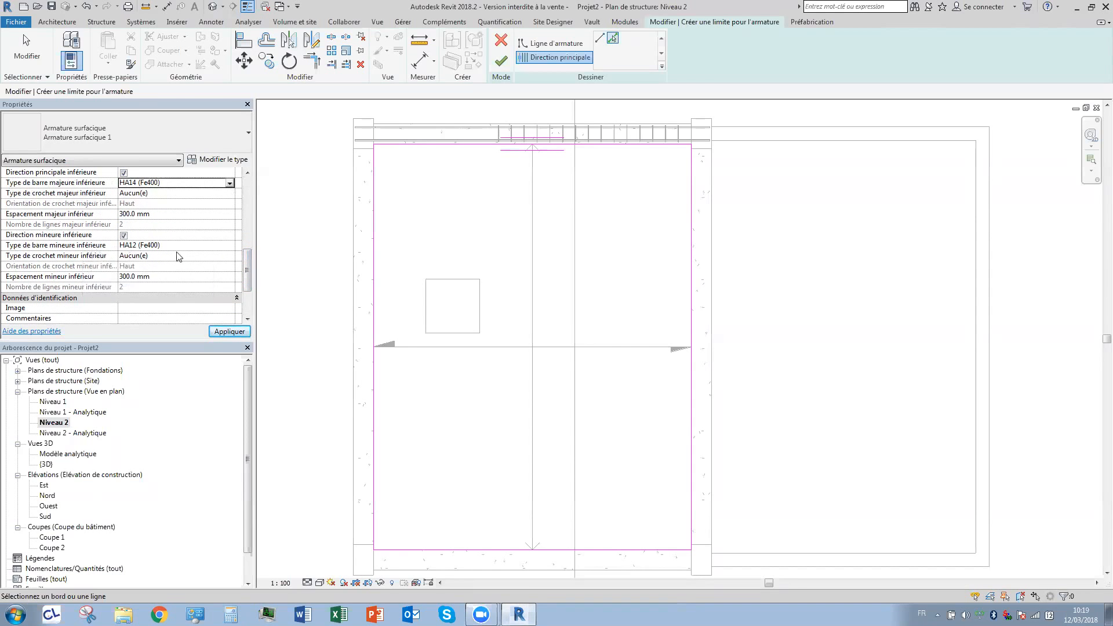
pyautogui.click(226, 248)
pyautogui.click(230, 248)
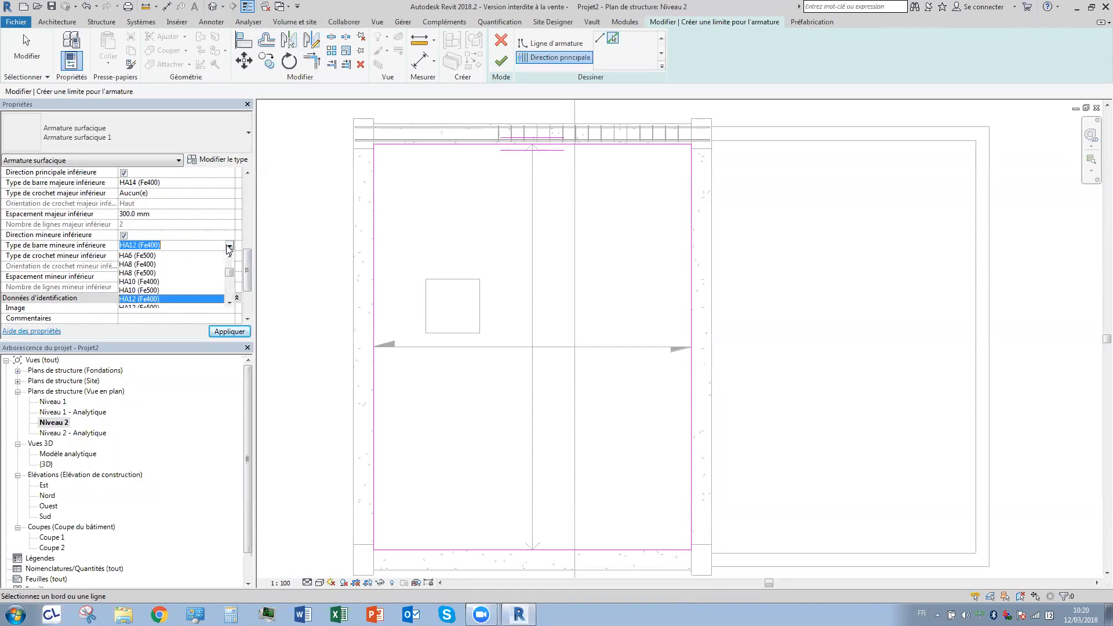
pyautogui.click(145, 299)
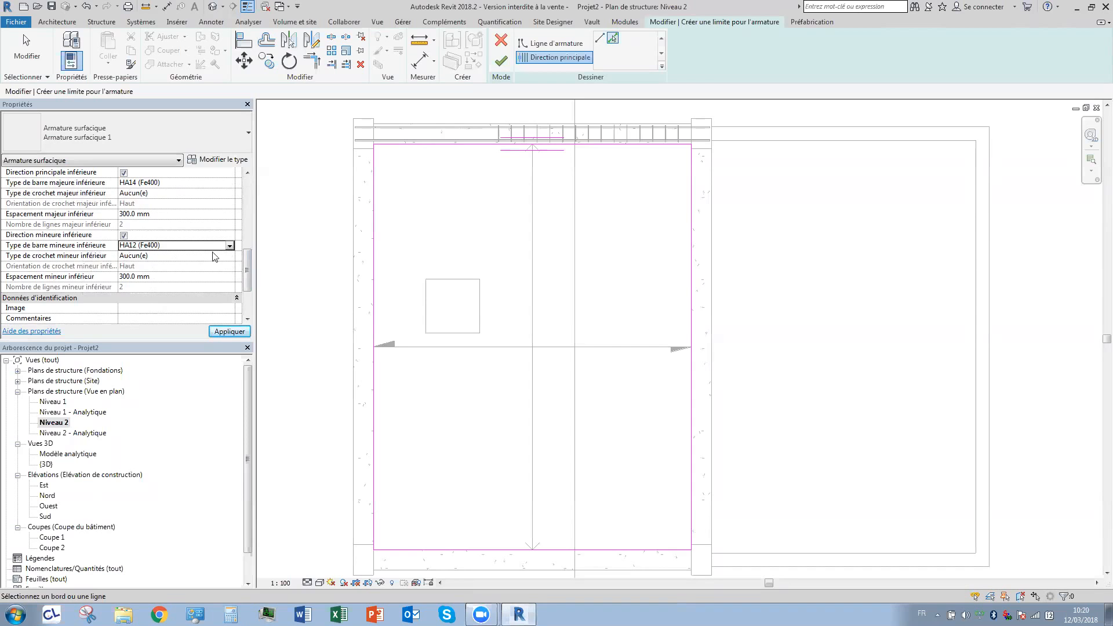
# Set the upper major bar spacing to 150 mm and apply the surface reinforcement's property changes.
pyautogui.moveTo(247, 258); pyautogui.dragTo(247, 223)
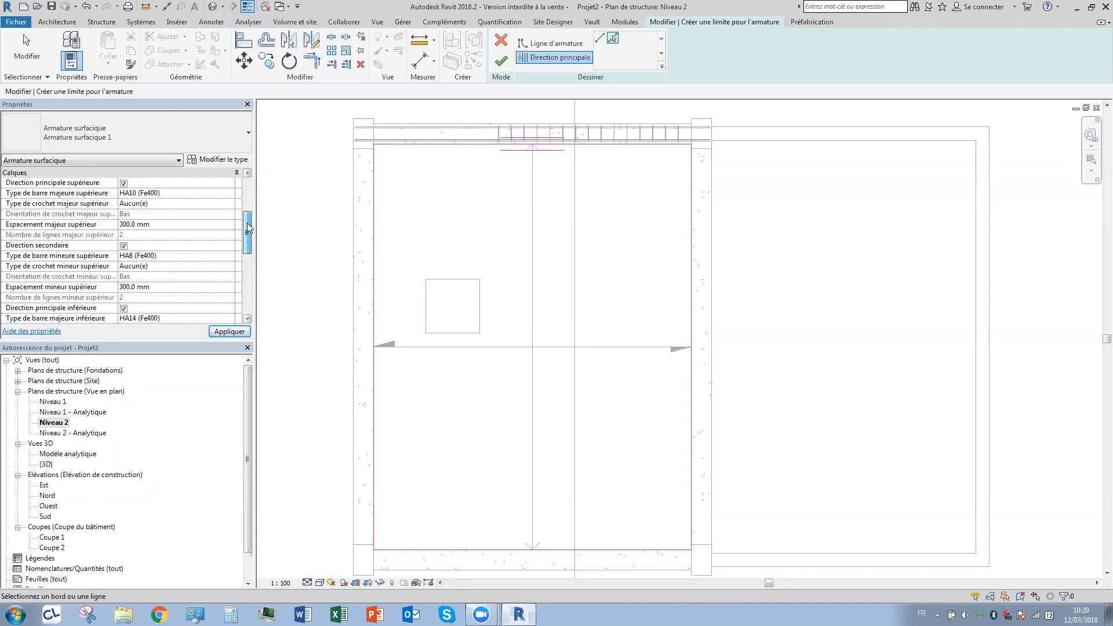
pyautogui.click(161, 224)
pyautogui.write('150')
pyautogui.click(235, 332)
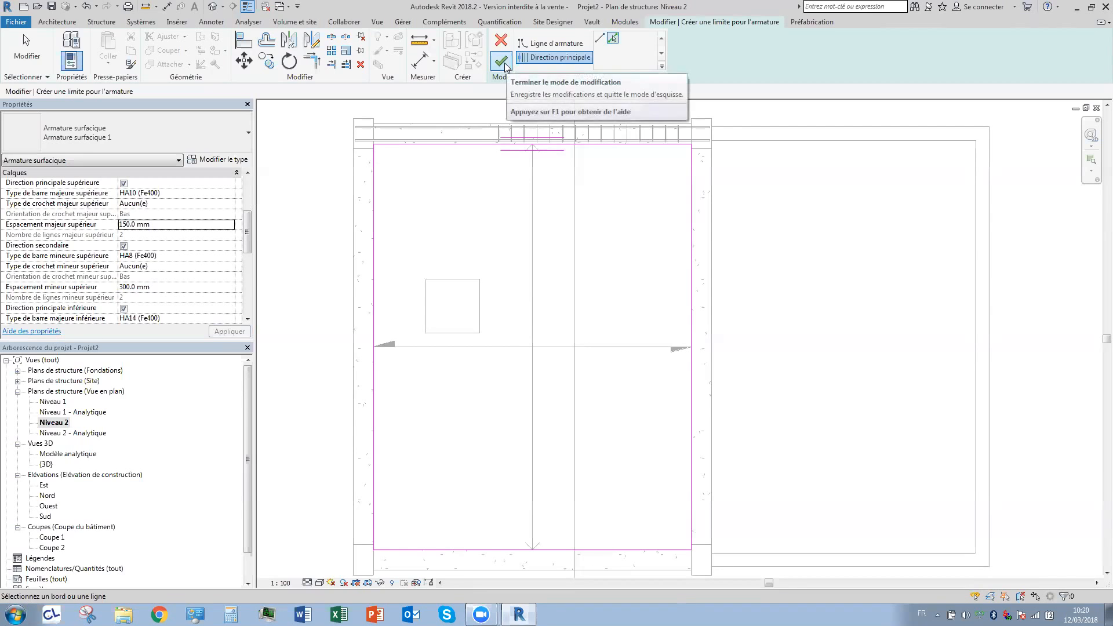
# Finish the surface reinforcement boundary and filter the slab selection down to only the Armature à béton category.
pyautogui.click(502, 61)
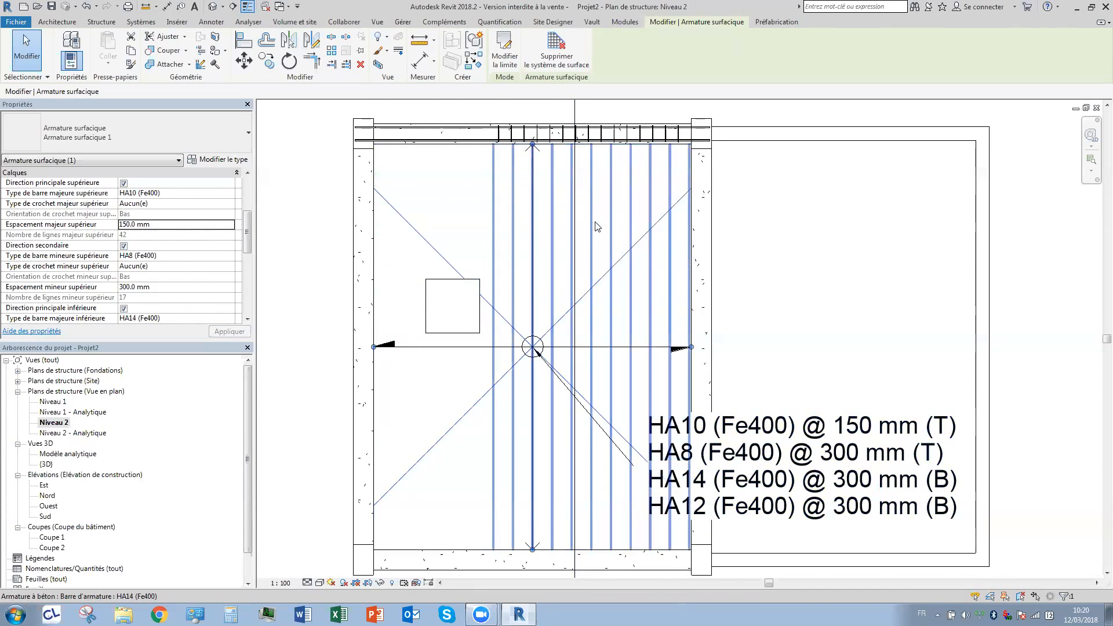
pyautogui.click(739, 311)
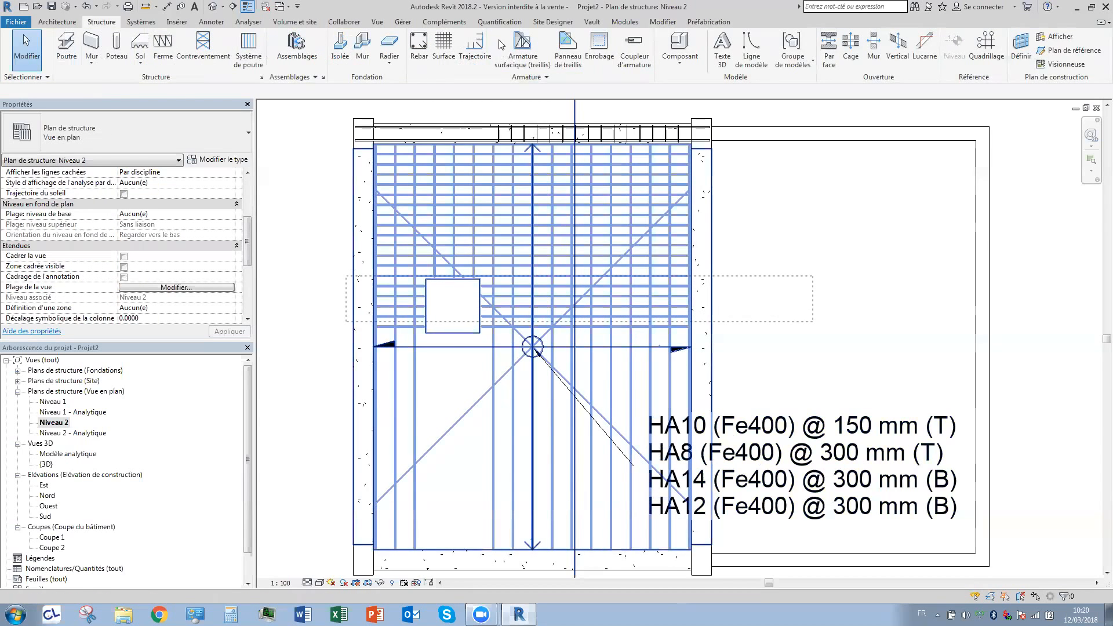
pyautogui.click(499, 40)
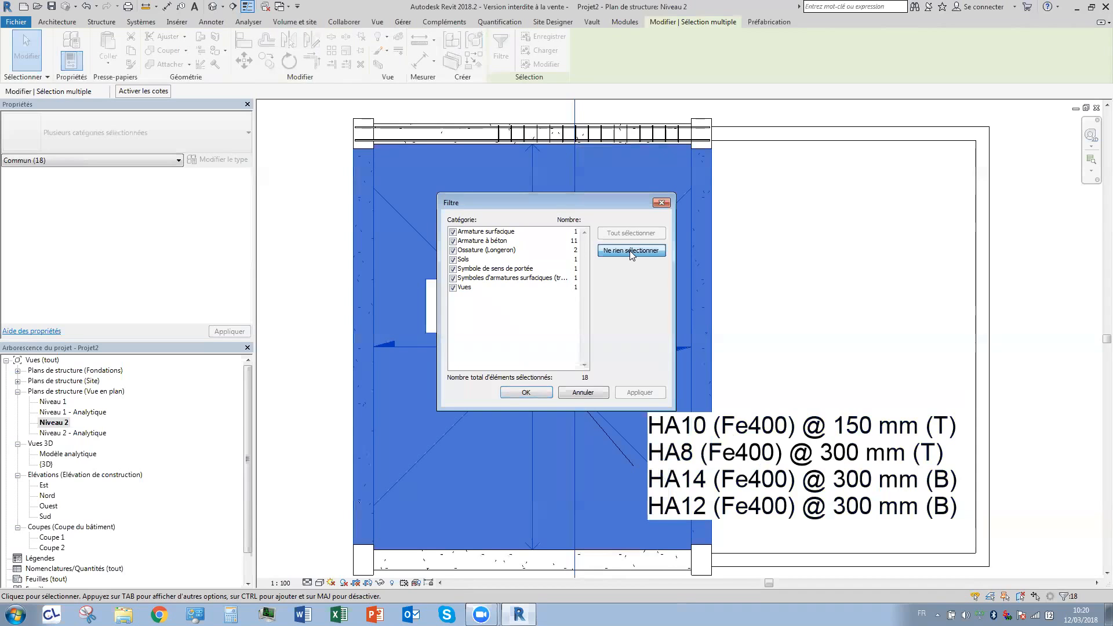
pyautogui.click(631, 250)
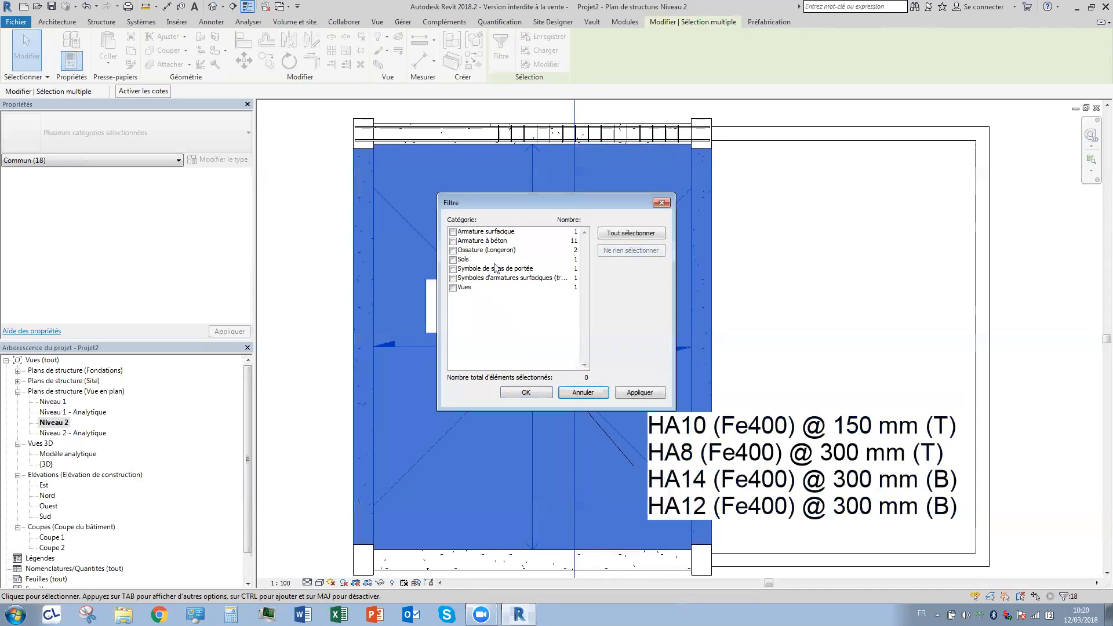
pyautogui.click(452, 240)
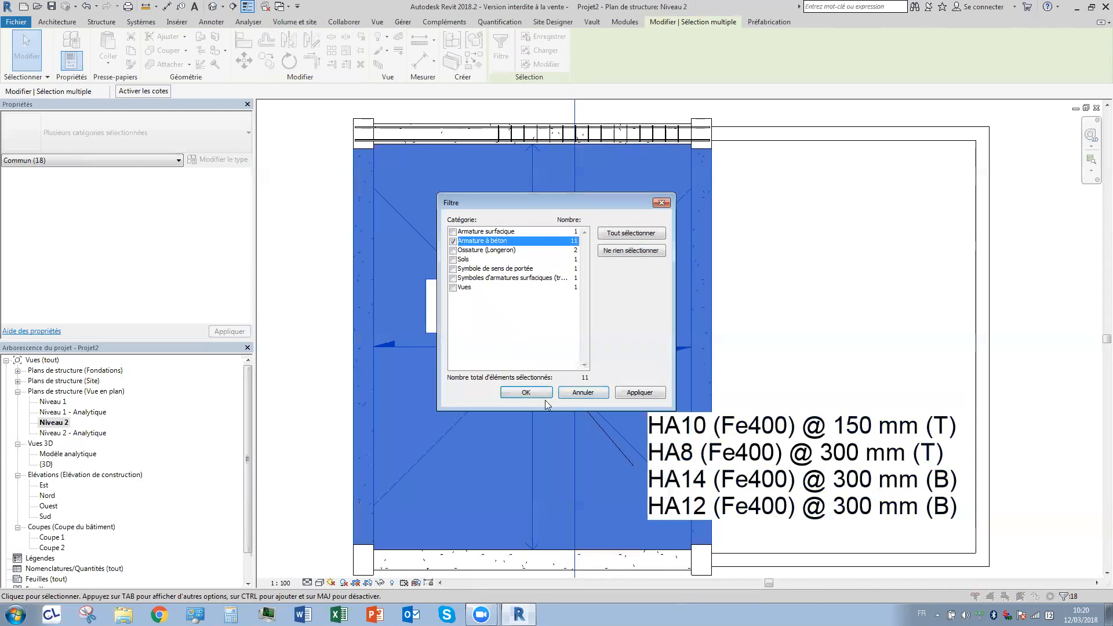
pyautogui.click(525, 392)
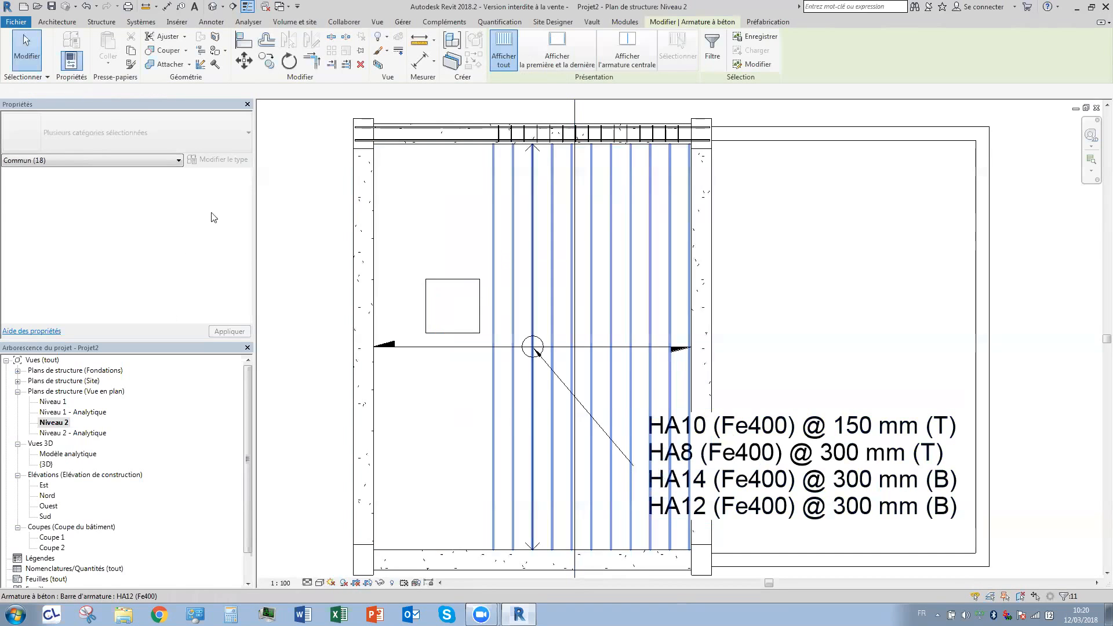
# Set the selected rebar's view visibility to Afficher clairement in all views and Afficher en tant que solide in the 3D views.
pyautogui.scroll(-3, 251, 200)
pyautogui.click(181, 218)
pyautogui.click(181, 218)
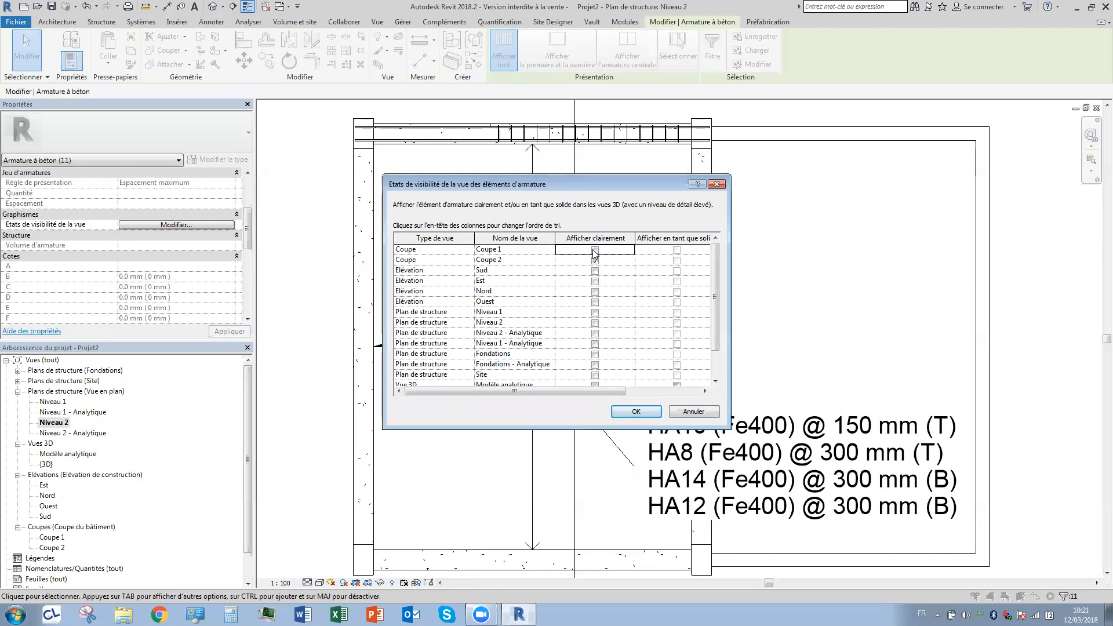
pyautogui.scroll(-1, 714, 302)
pyautogui.keyDown('shift'); pyautogui.click(597, 365); pyautogui.keyUp('shift')
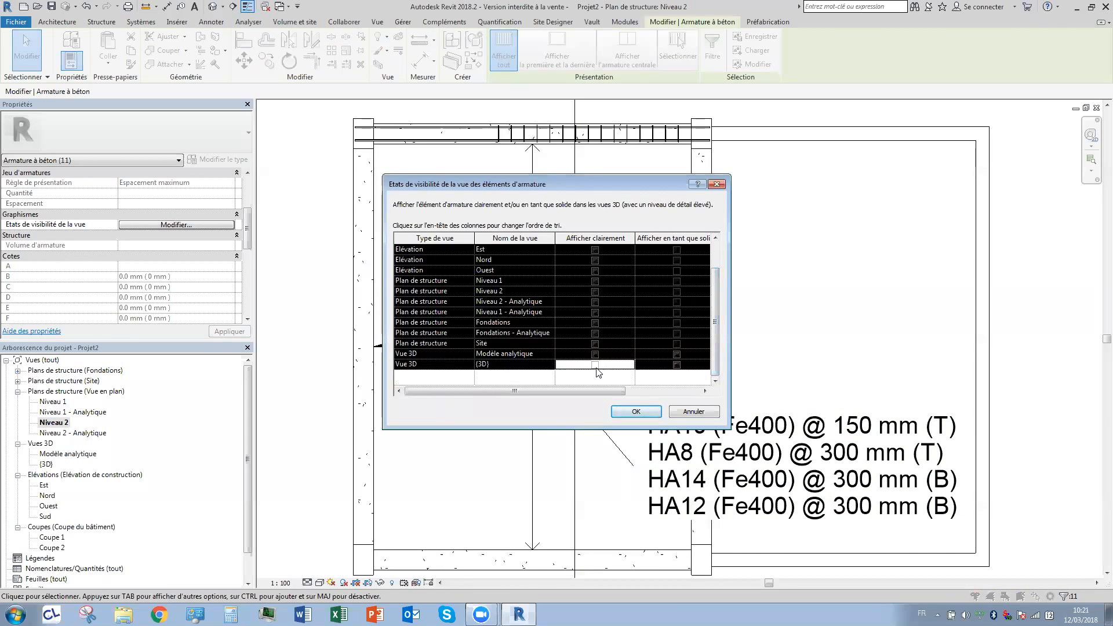
pyautogui.click(676, 364)
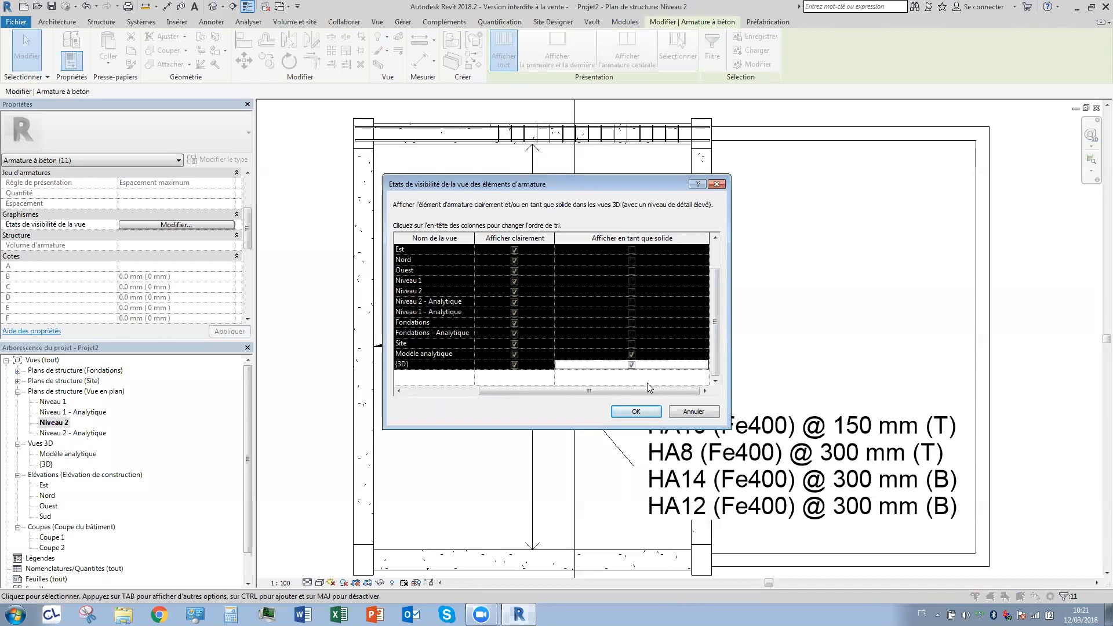
pyautogui.click(634, 411)
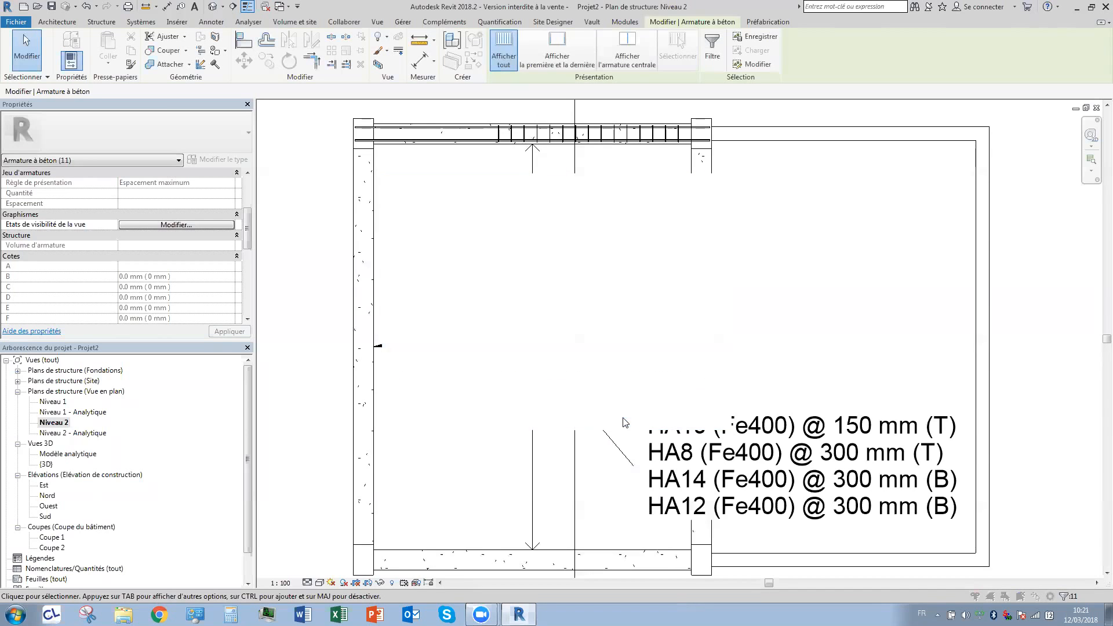
pyautogui.click(328, 244)
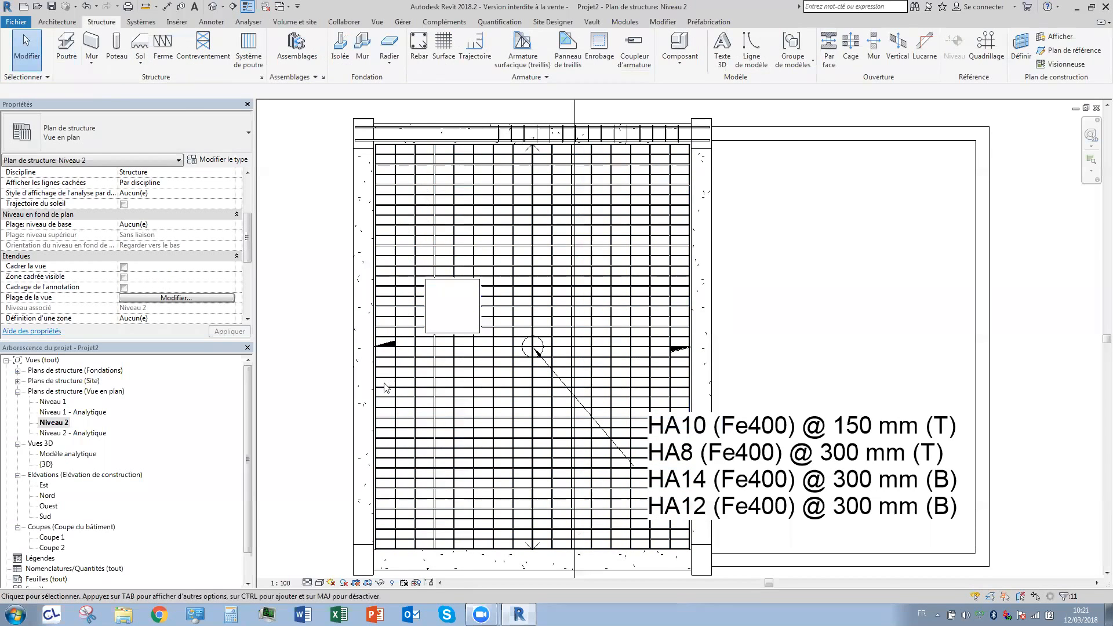
# Examine how the bars stop around the slab opening and review the properties of the vertical bar set above it.
pyautogui.scroll(3, 423, 191)
pyautogui.scroll(5, 569, 467)
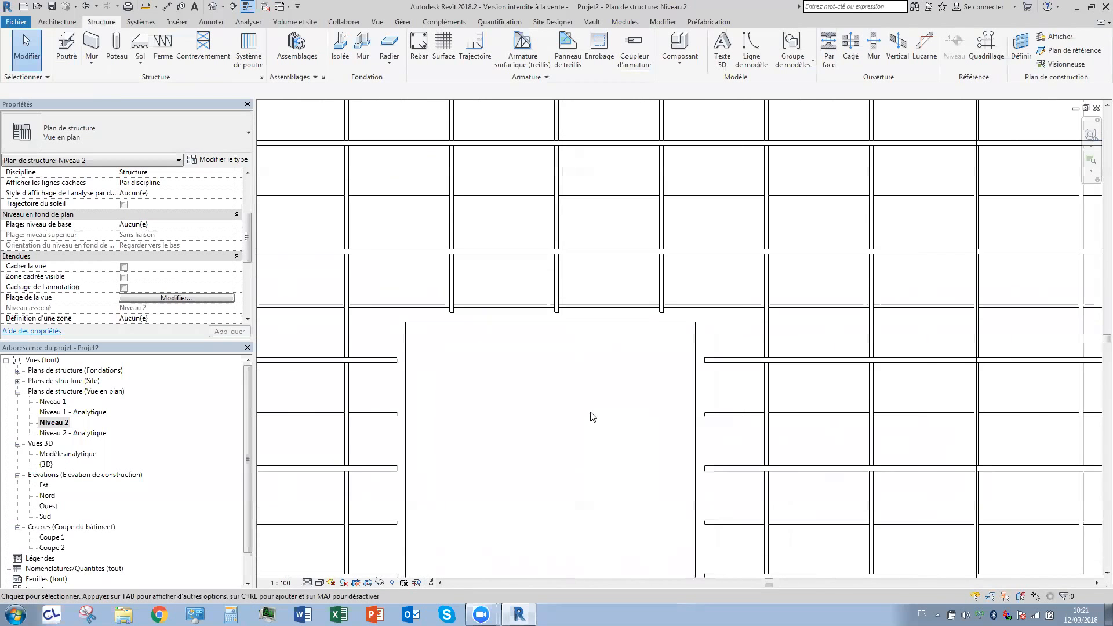
pyautogui.scroll(-1, 583, 406)
pyautogui.moveTo(547, 470); pyautogui.dragTo(505, 392, button='middle')
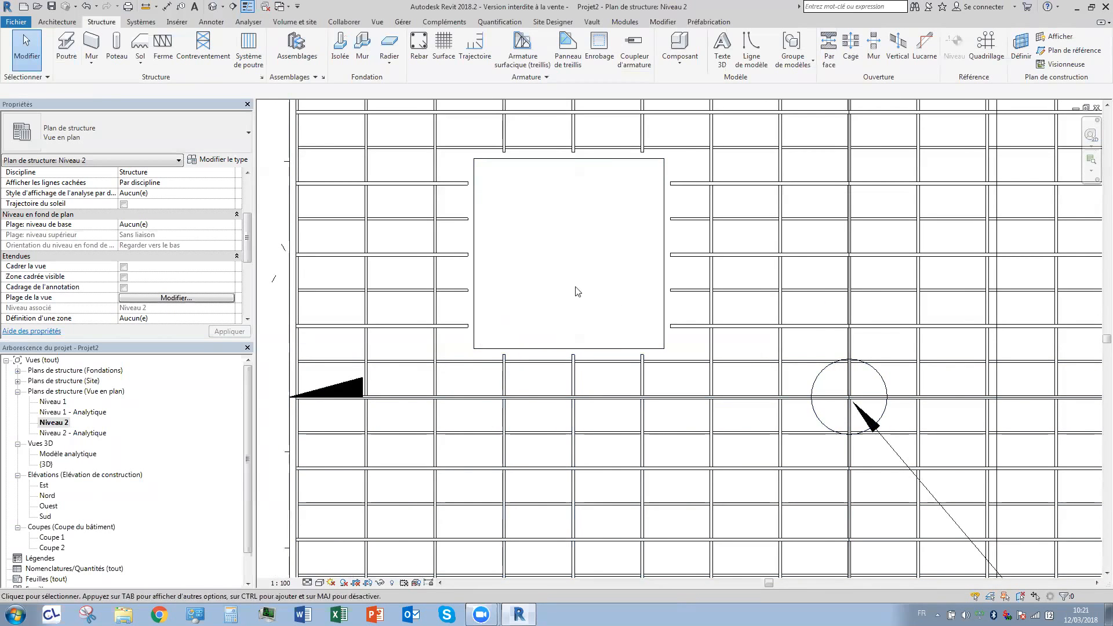
pyautogui.scroll(-3, 509, 484)
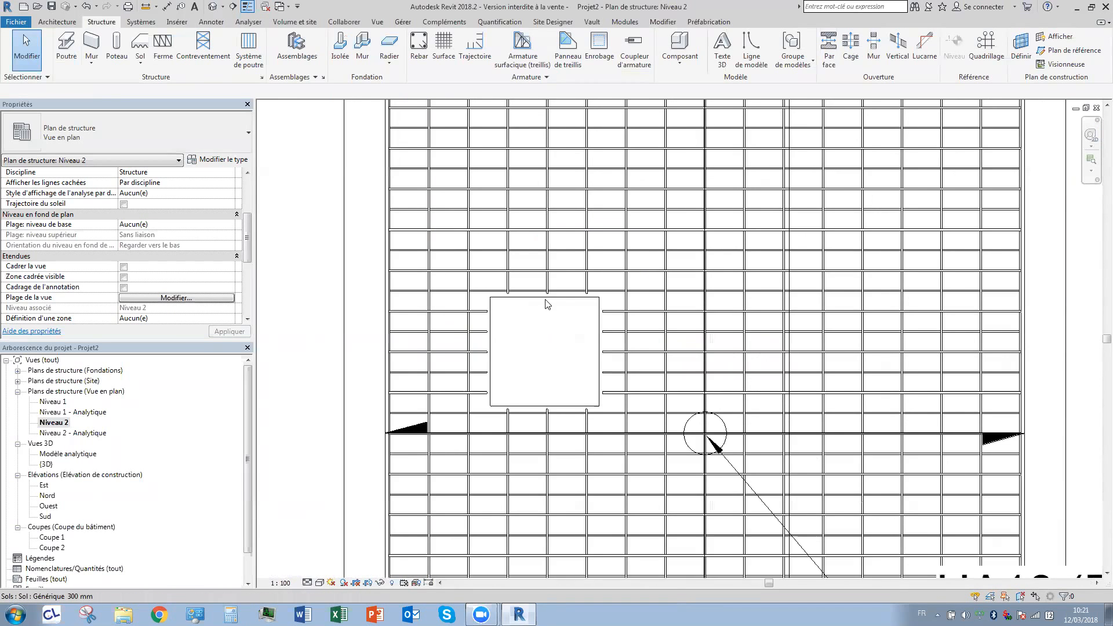
pyautogui.click(542, 277)
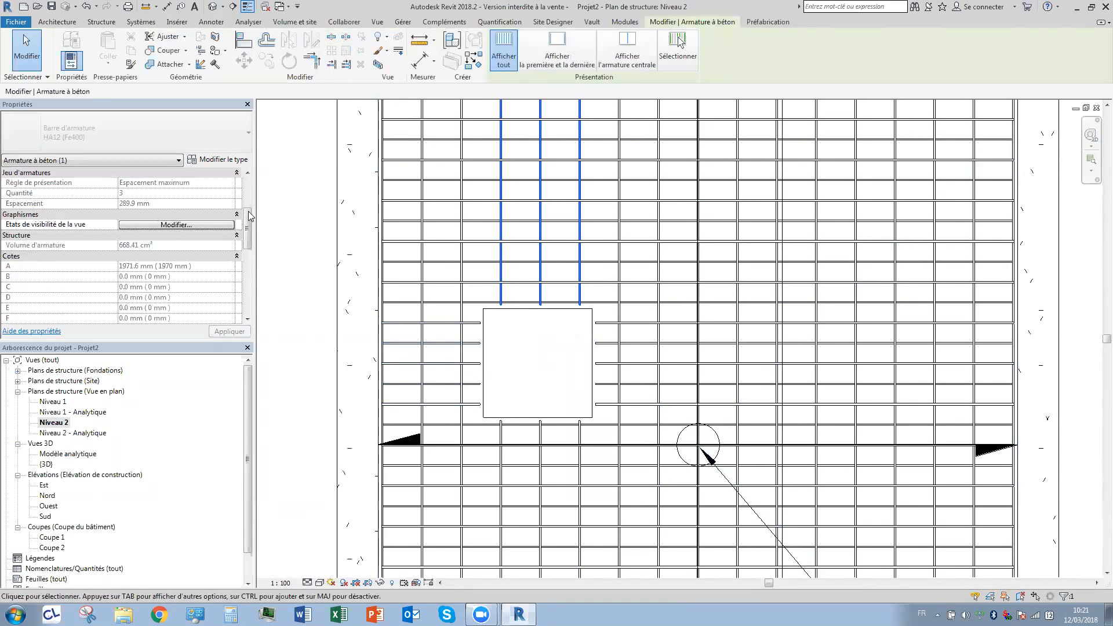
pyautogui.moveTo(249, 223); pyautogui.dragTo(249, 192)
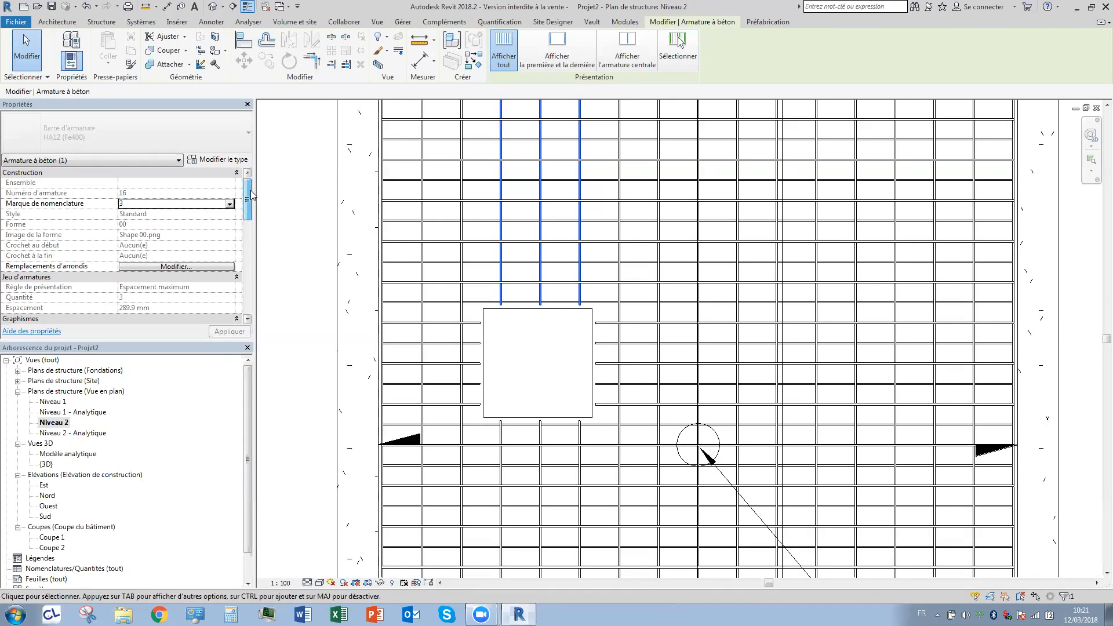
pyautogui.click(534, 360)
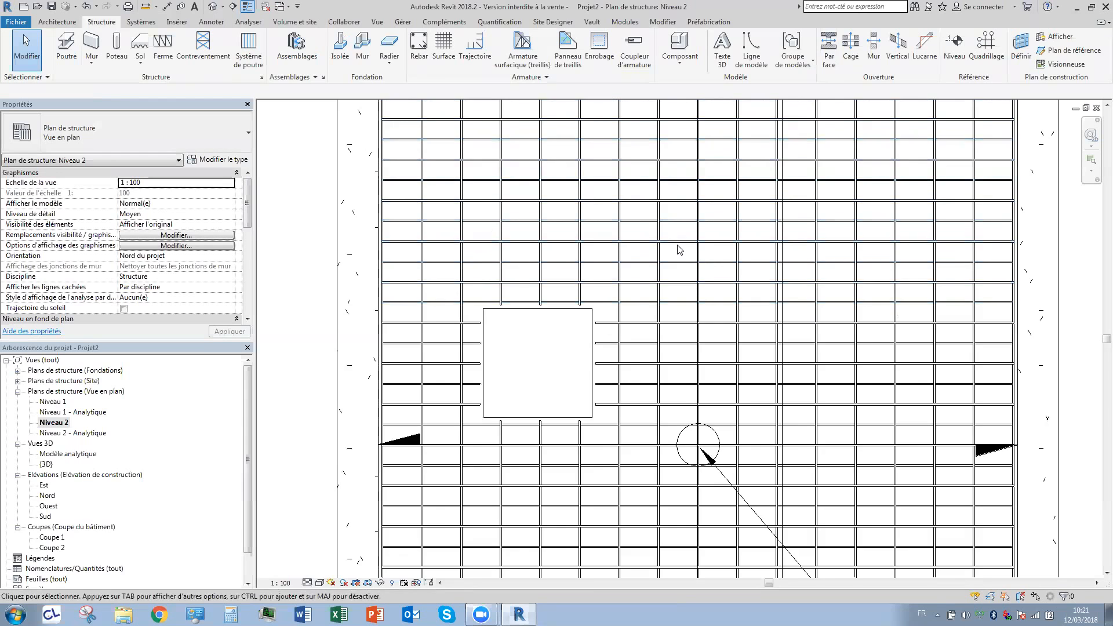
# Review the properties of the full-height HA12 bar set and the horizontal HA10 bar set above the opening, including quantity, spacing and lengths.
pyautogui.scroll(-4, 658, 325)
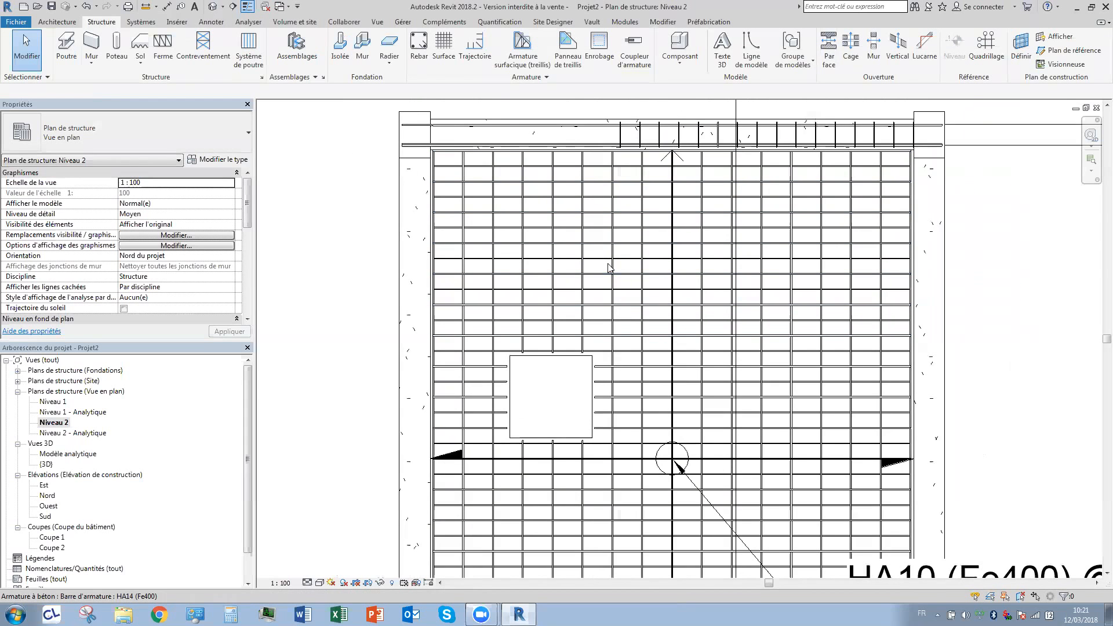
pyautogui.click(911, 150)
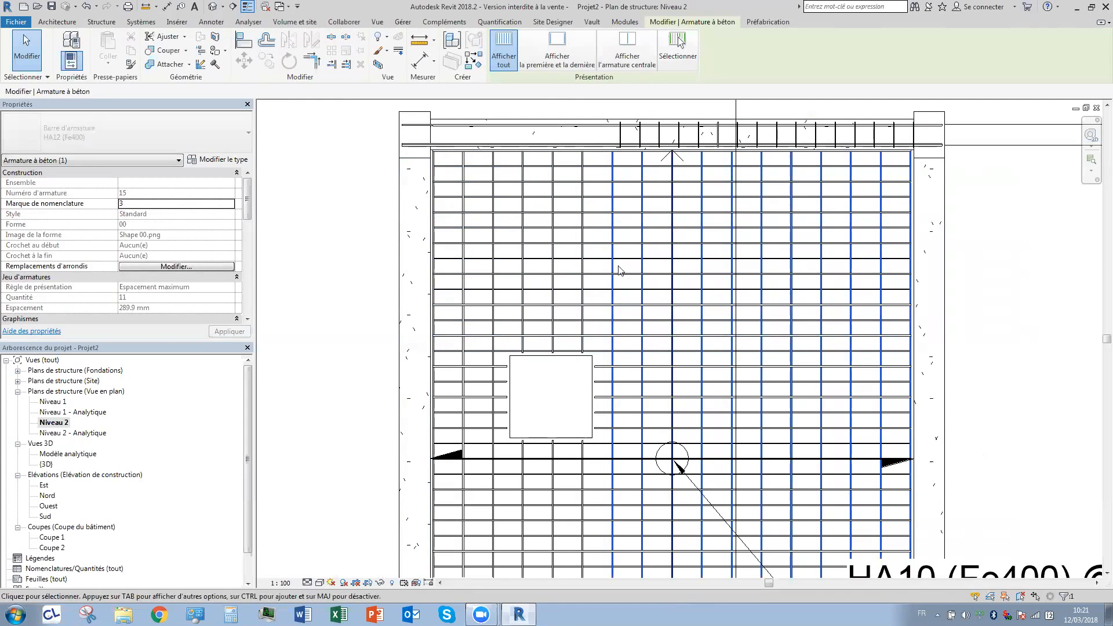
pyautogui.press('Escape')
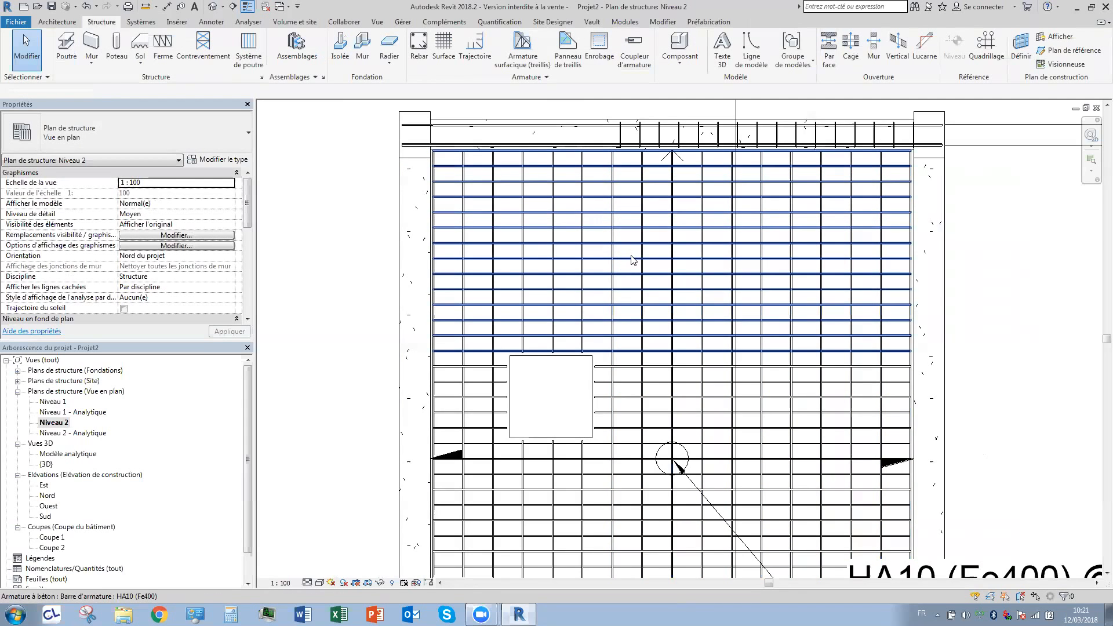
pyautogui.click(632, 260)
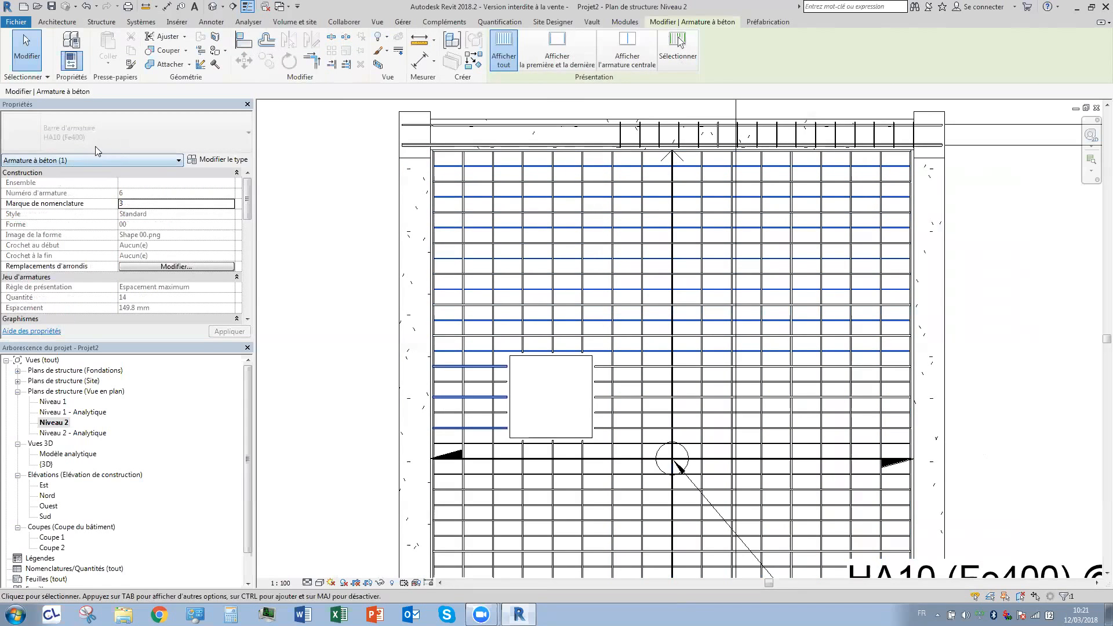
pyautogui.moveTo(248, 203); pyautogui.dragTo(371, 292)
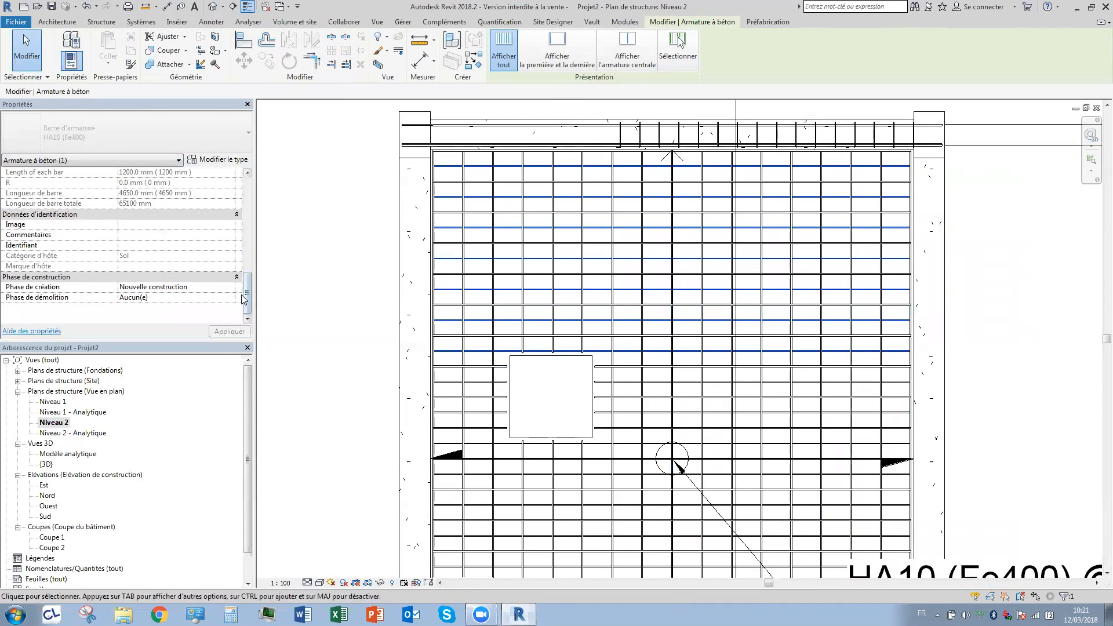
pyautogui.moveTo(247, 294); pyautogui.dragTo(265, 214)
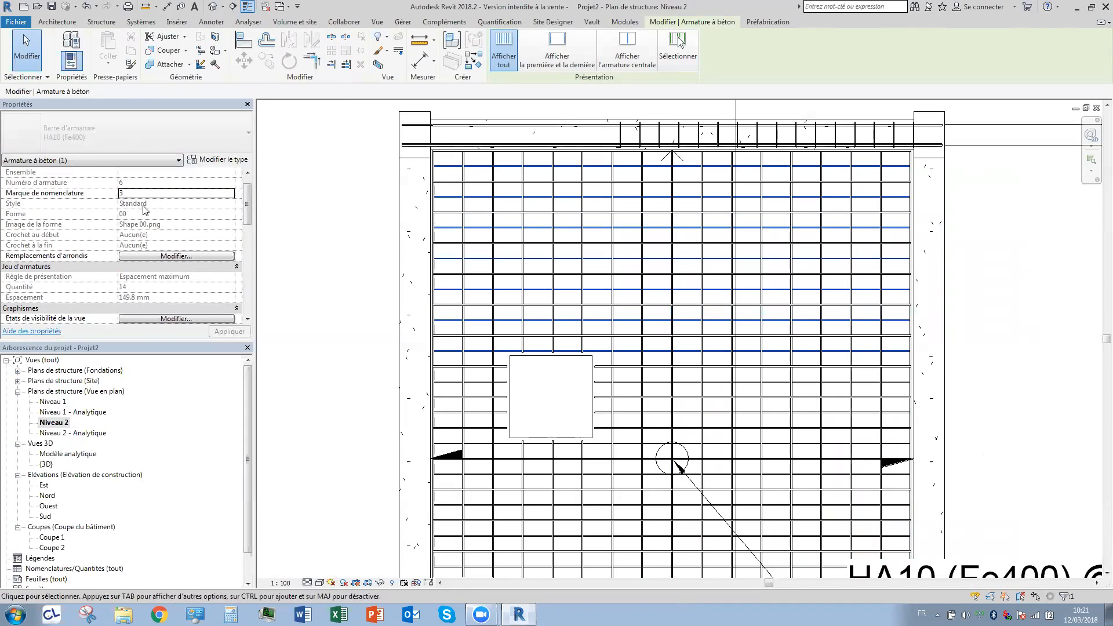
pyautogui.moveTo(249, 201); pyautogui.dragTo(251, 221)
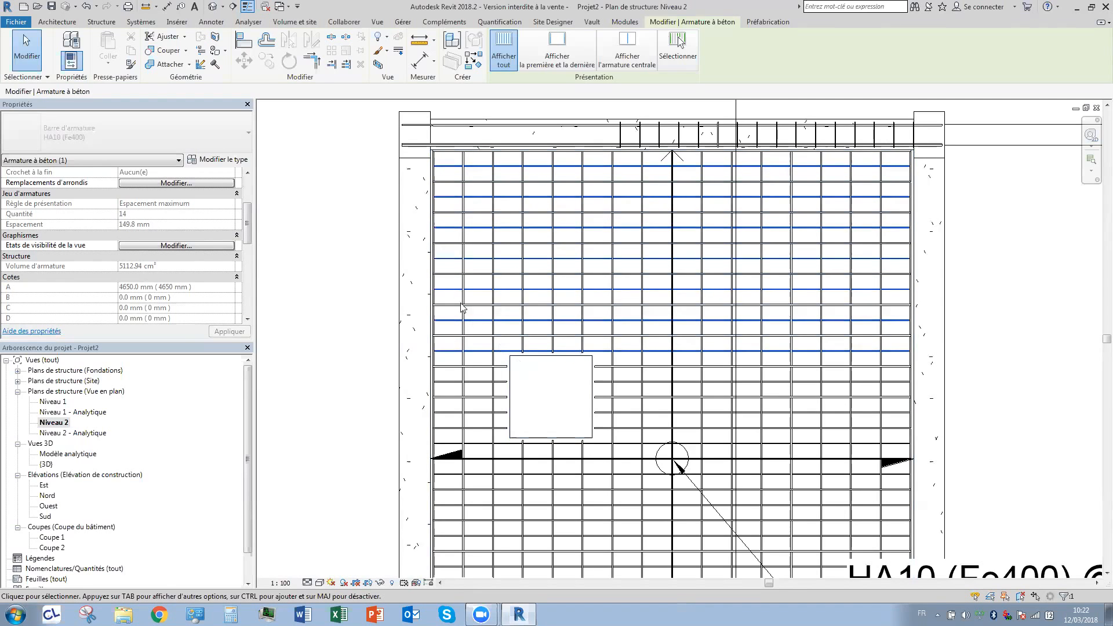
pyautogui.click(439, 269)
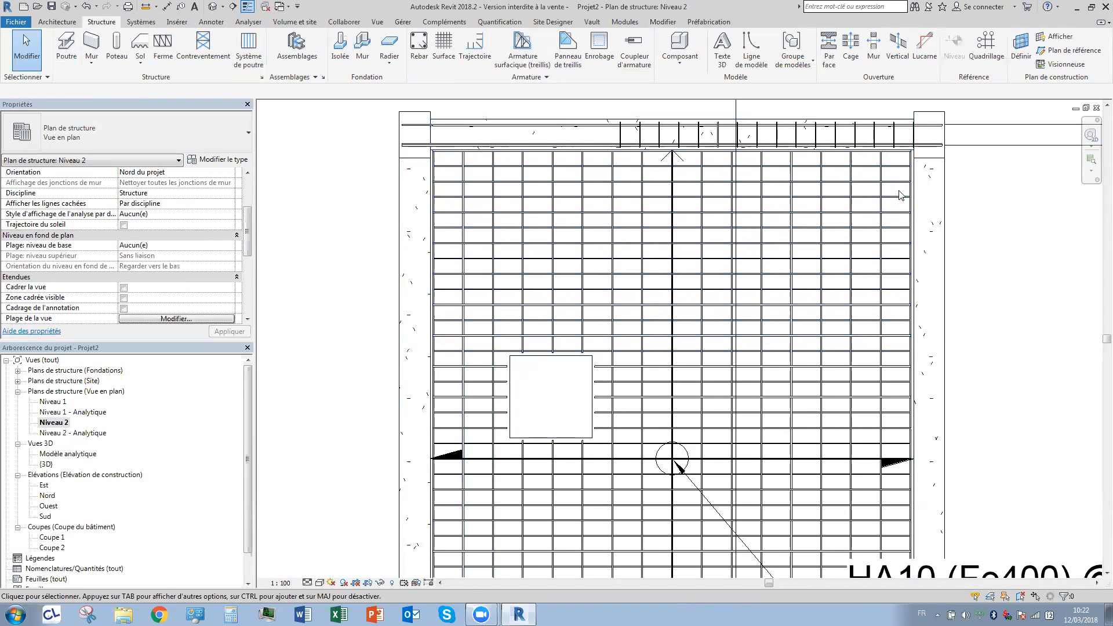
# Remove the surface system from the slab's Armature surfacique 1, leaving its rebar sets in place as independent bars.
pyautogui.press('Tab')
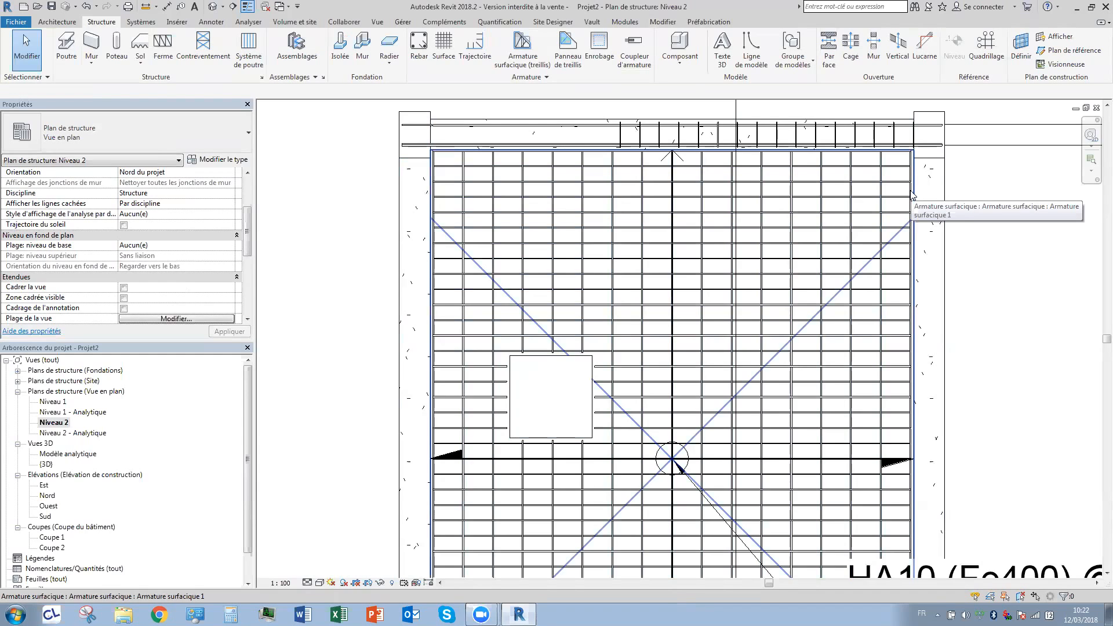
pyautogui.press('Tab')
pyautogui.press('Tab')
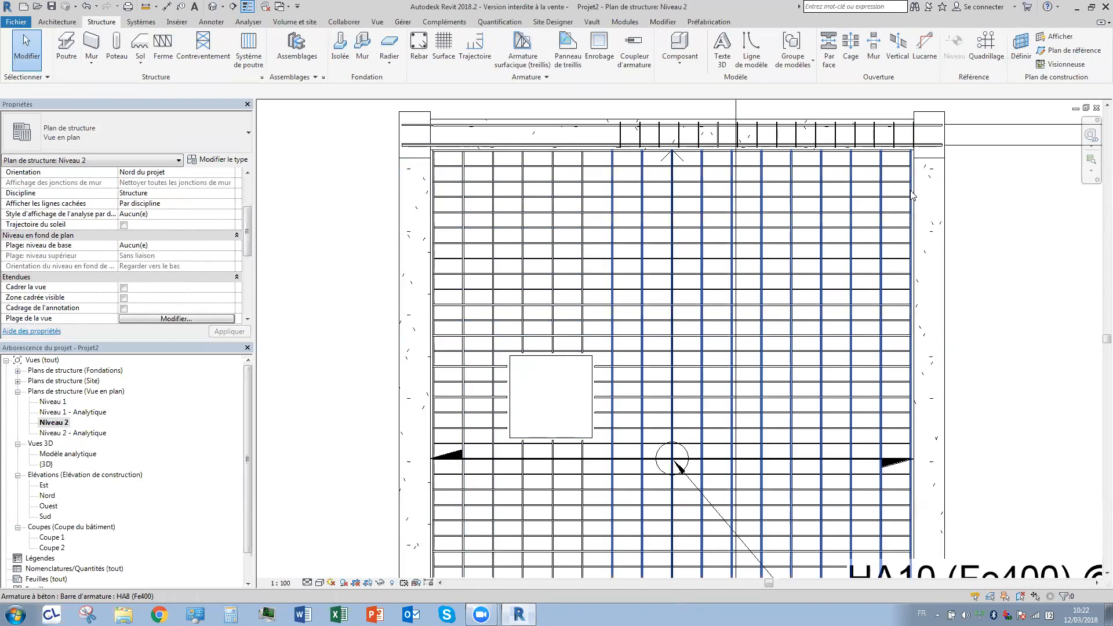
pyautogui.click(911, 195)
pyautogui.click(911, 195)
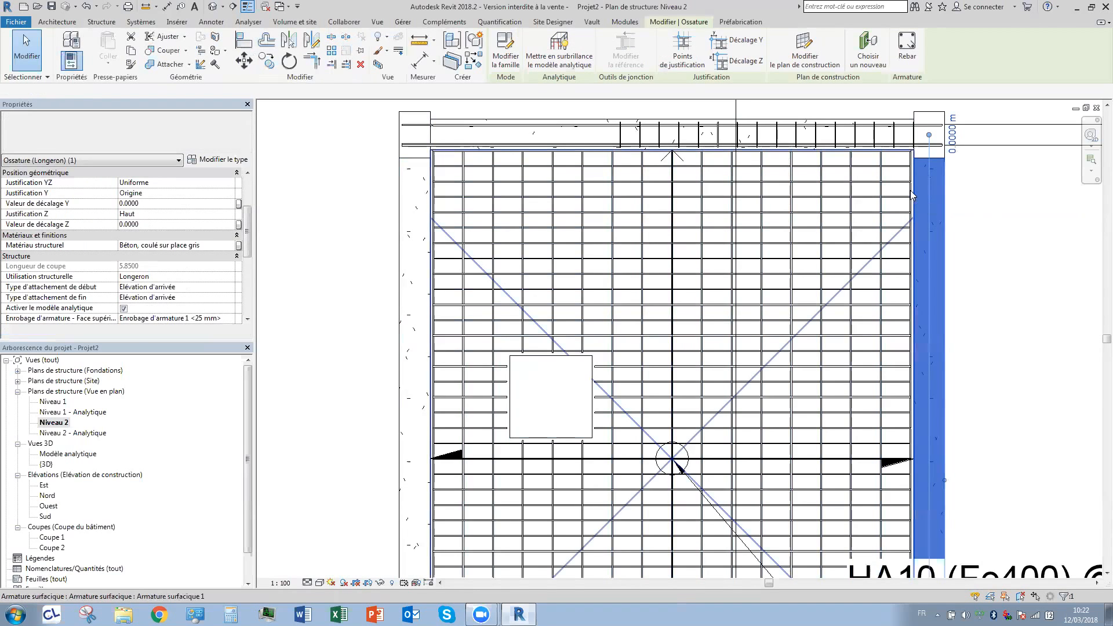
pyautogui.click(911, 190)
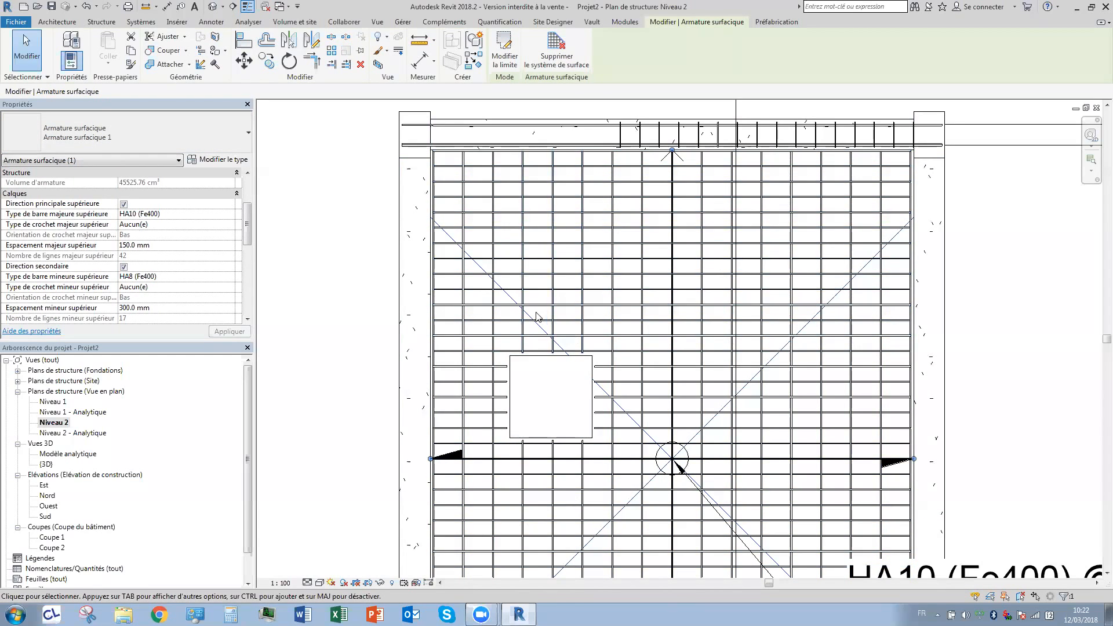
pyautogui.click(503, 54)
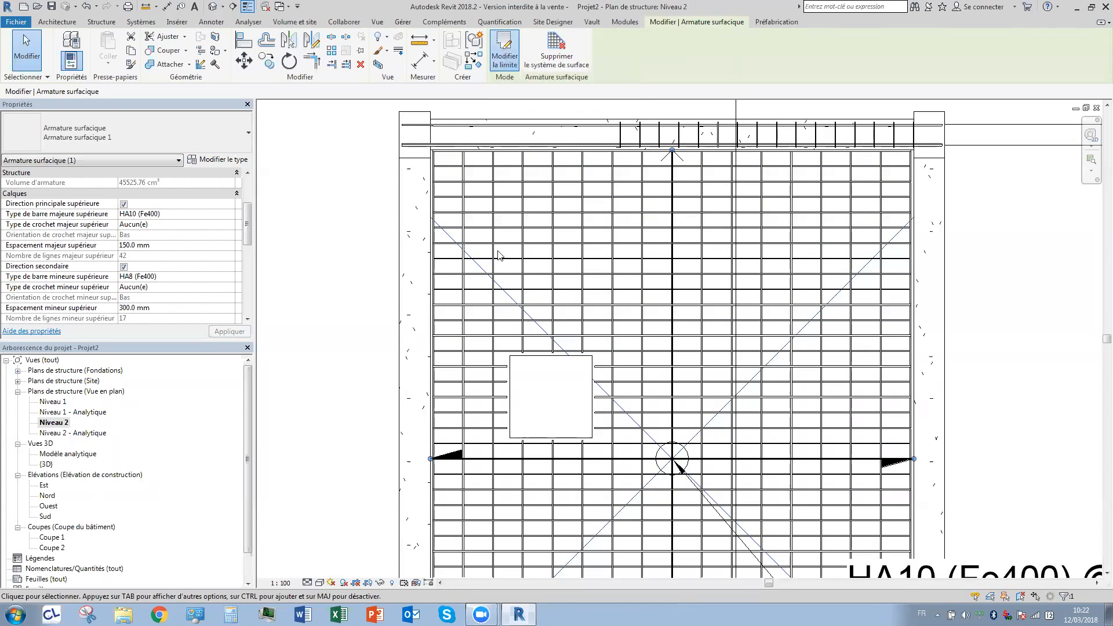
pyautogui.click(501, 42)
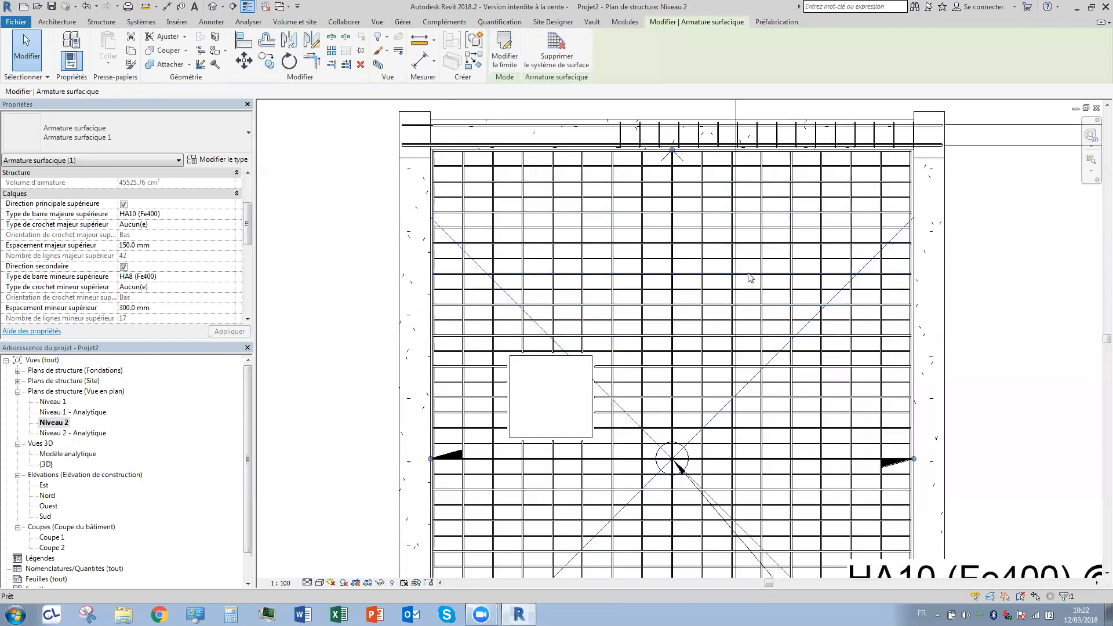
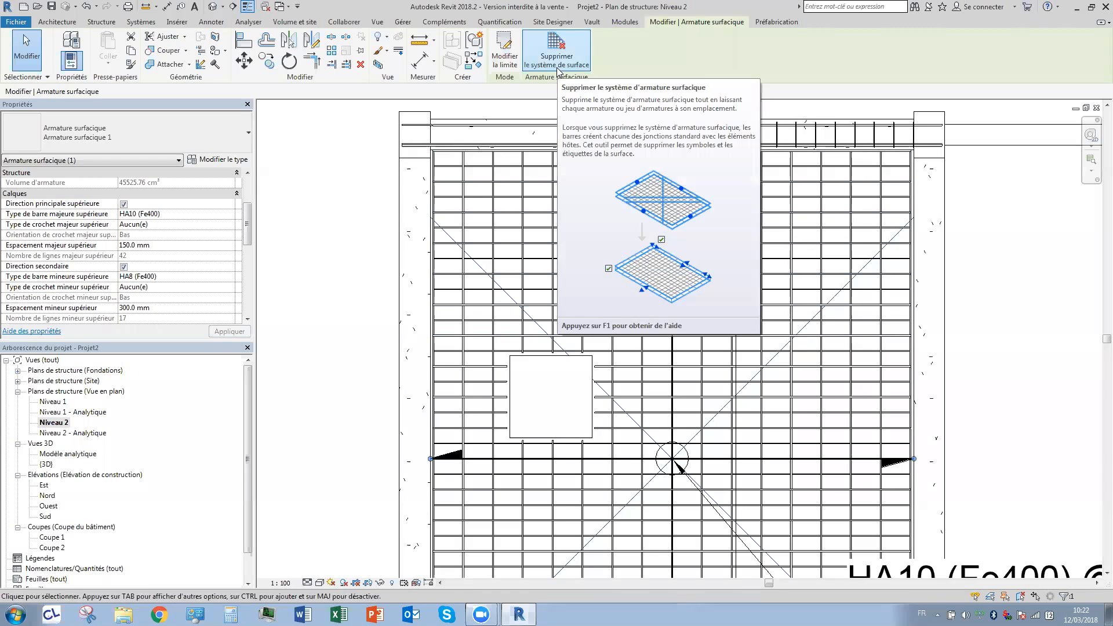
pyautogui.moveTo(245, 226)
pyautogui.mouseDown()
pyautogui.moveTo(246, 246)
pyautogui.moveTo(245, 215)
pyautogui.mouseUp()
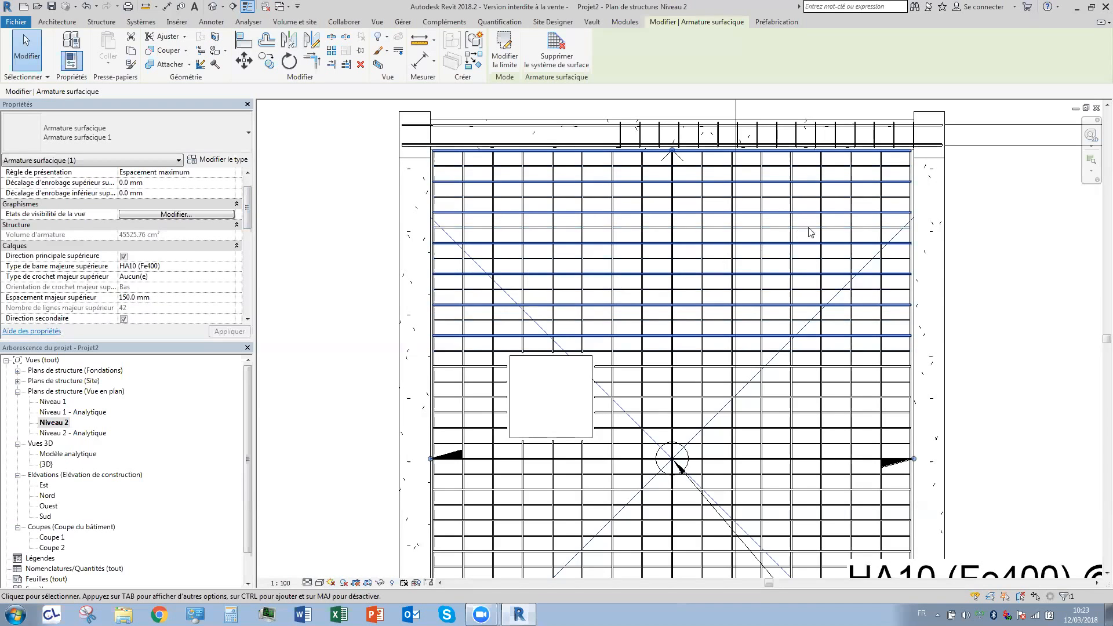
pyautogui.click(557, 59)
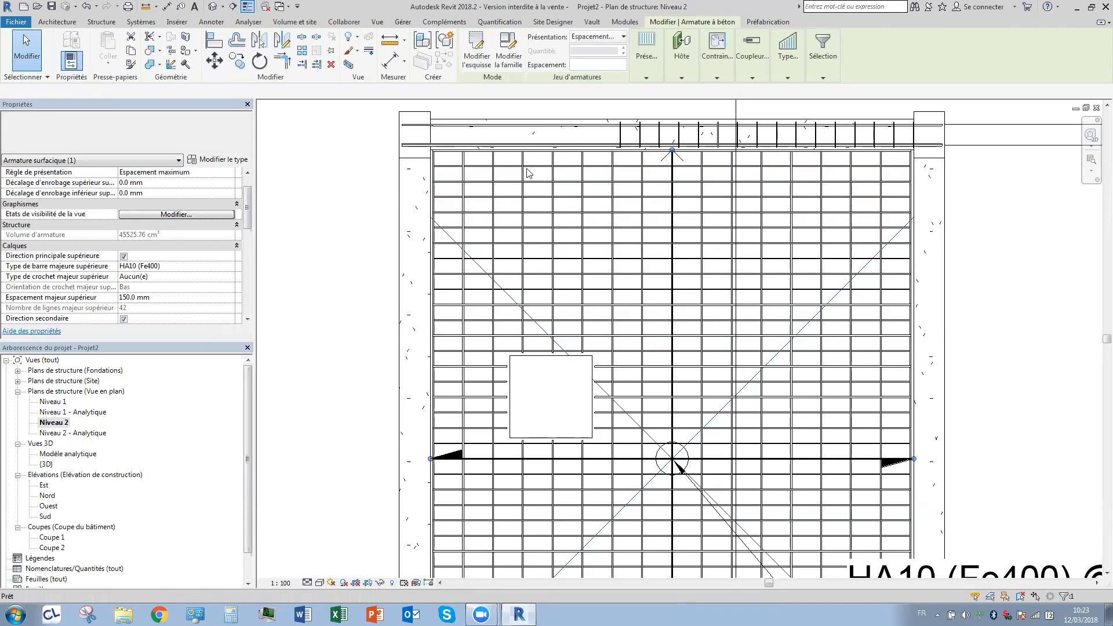
pyautogui.click(510, 310)
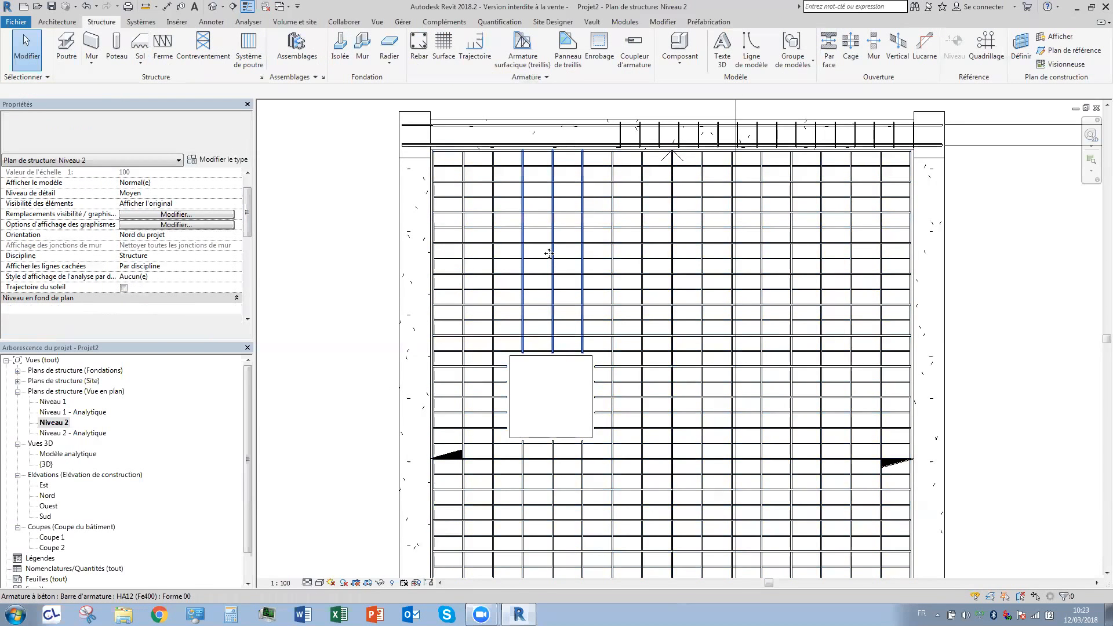
# Review the properties of the vertical HA12 bar set above the opening and the full-width horizontal HA14 bar set.
pyautogui.click(551, 259)
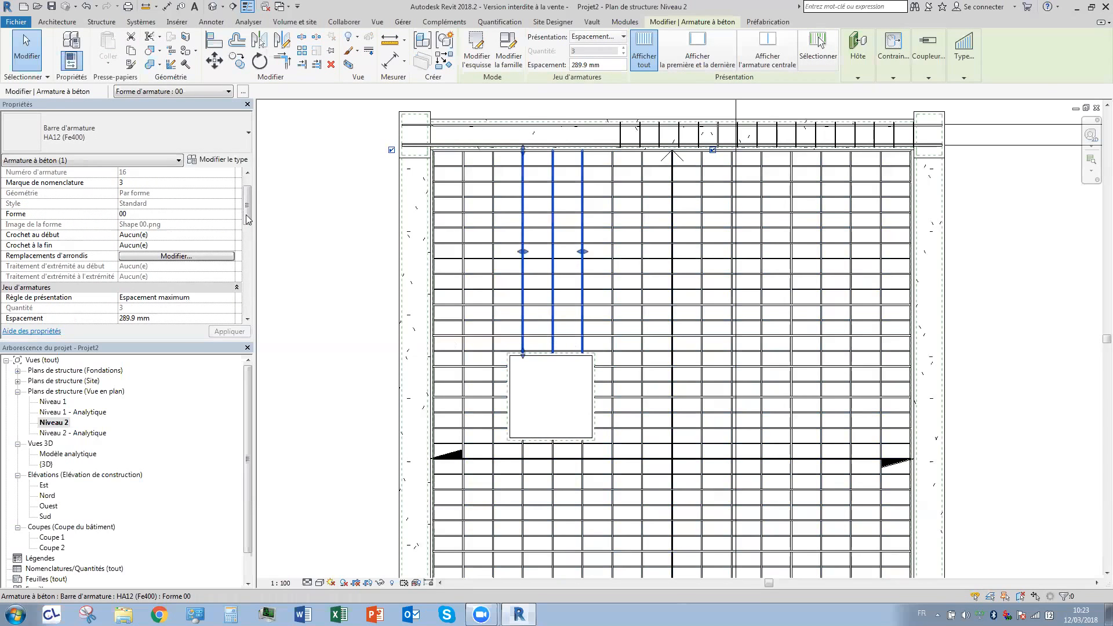
pyautogui.scroll(-2, 249, 220)
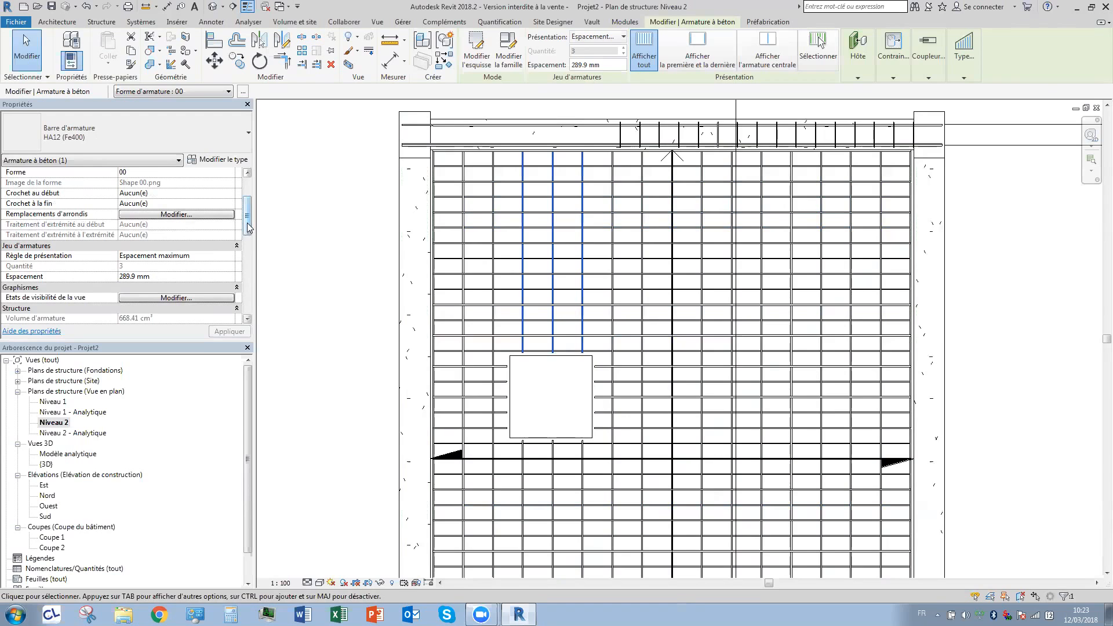
pyautogui.click(500, 244)
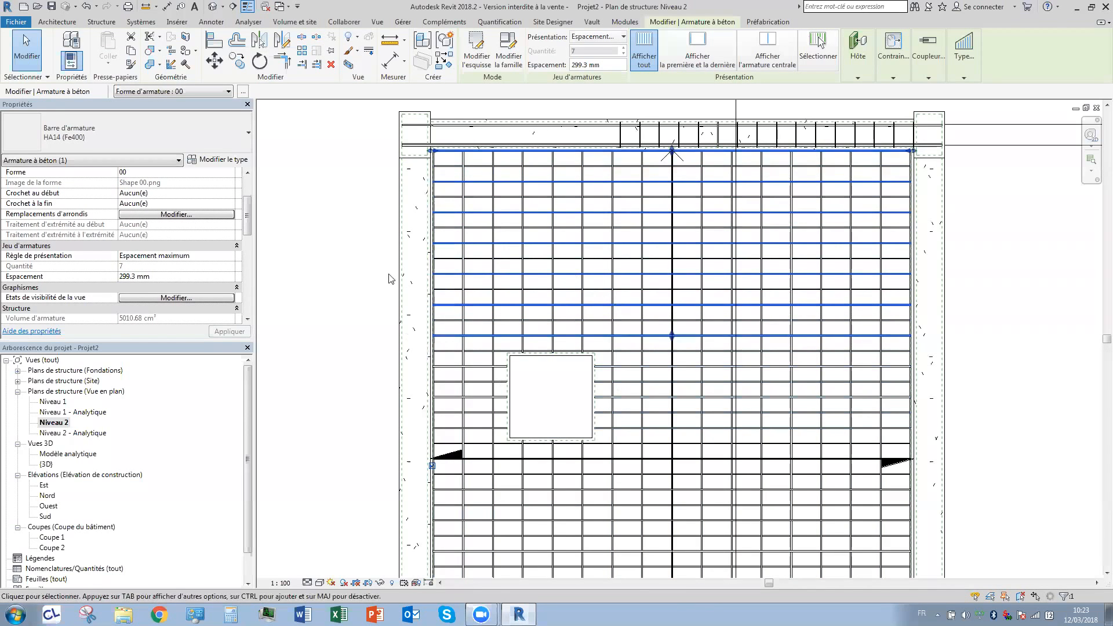
pyautogui.click(392, 278)
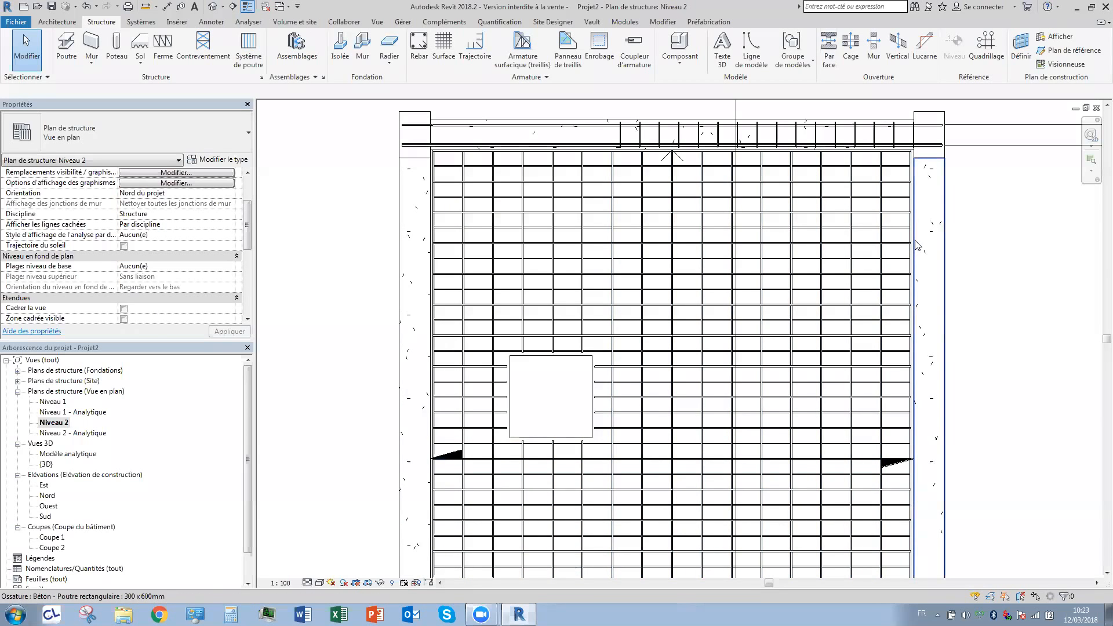
pyautogui.press('Tab')
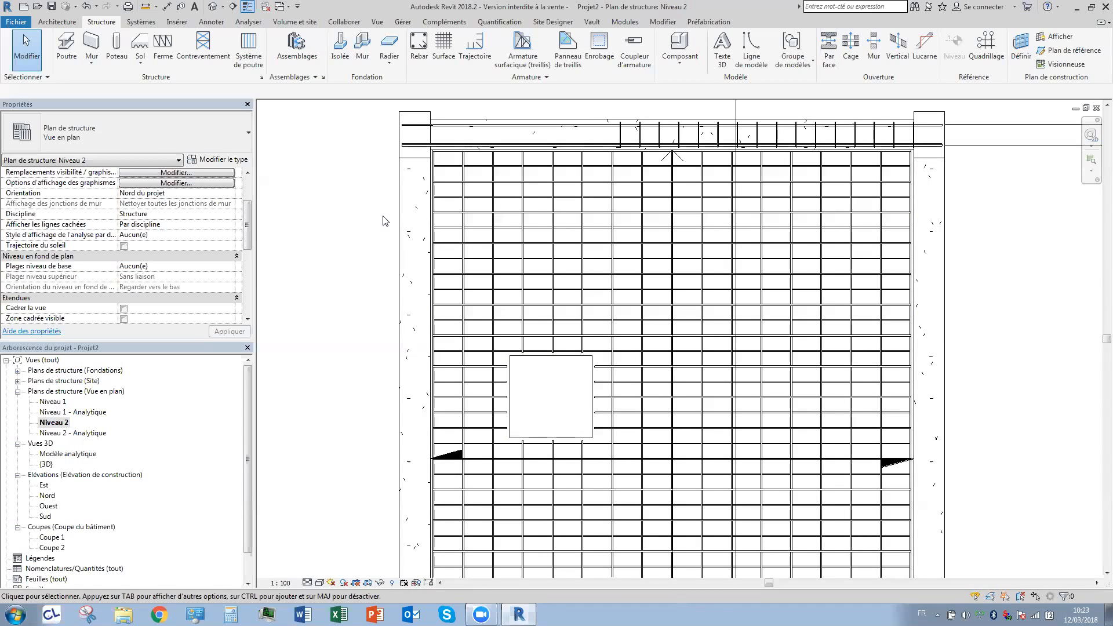
pyautogui.click(553, 290)
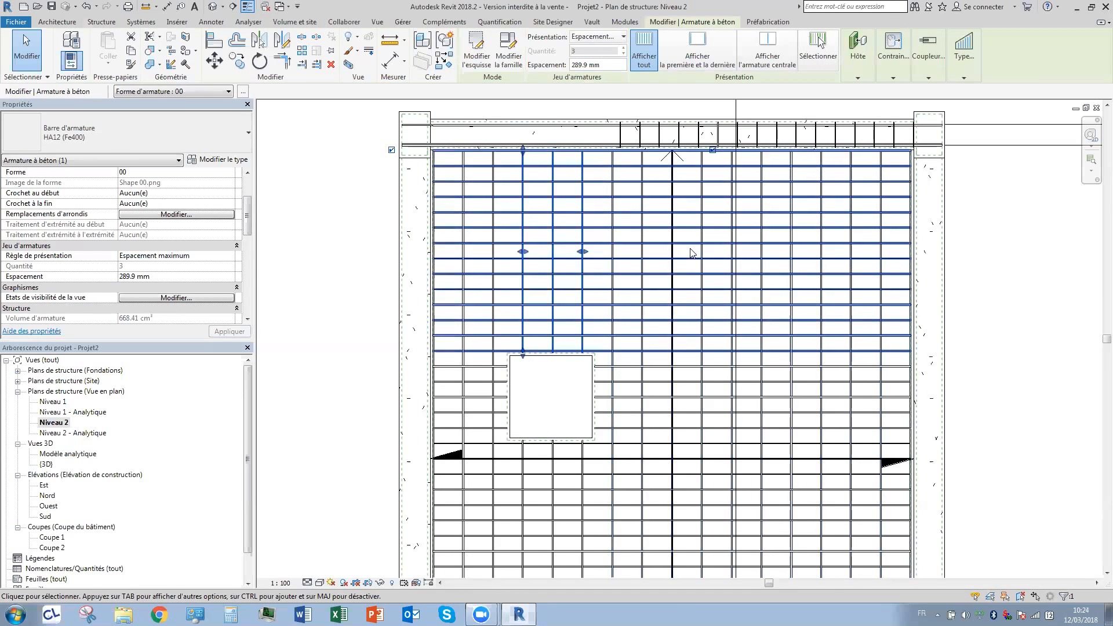
pyautogui.press('Escape')
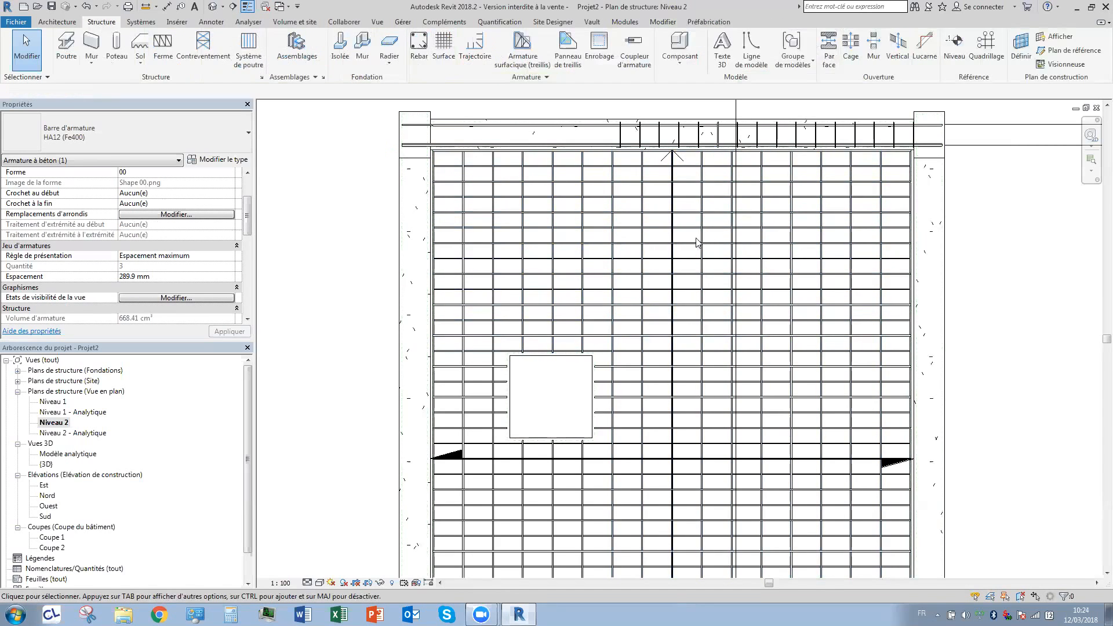
# Select the two overlapping full-height vertical bar sets beside the opening and show only their first and last bars.
pyautogui.click(770, 386)
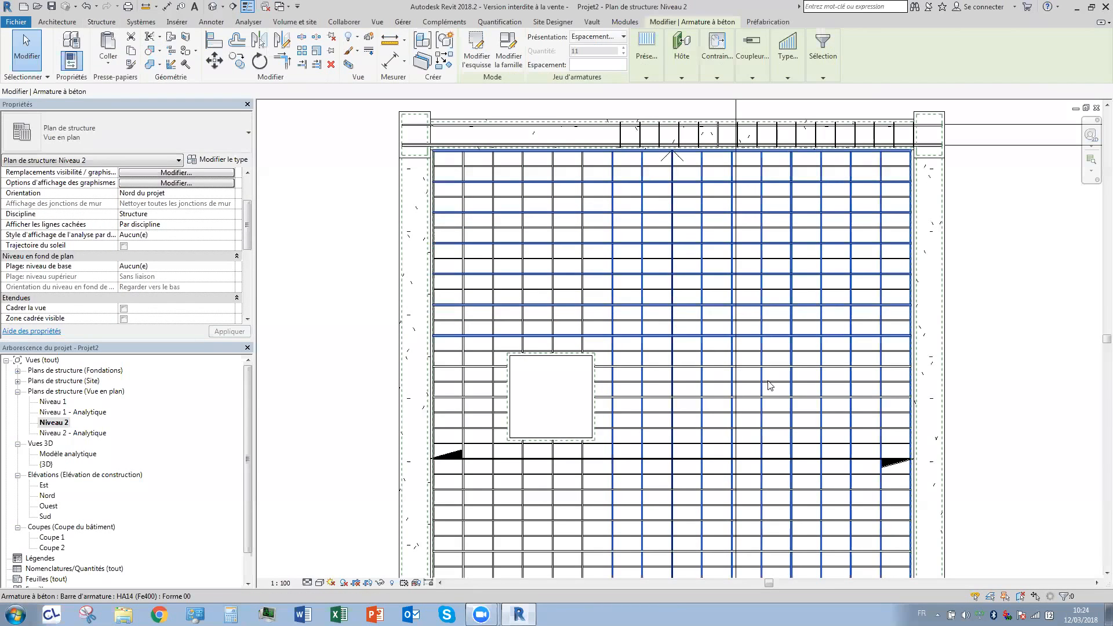
pyautogui.click(674, 291)
pyautogui.click(641, 71)
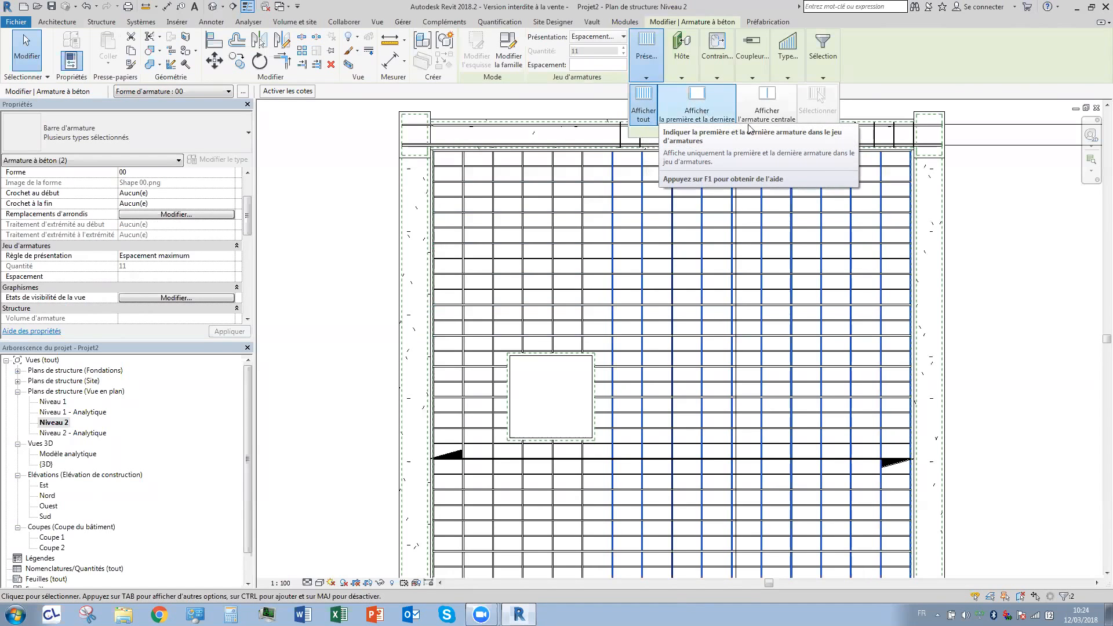
pyautogui.click(698, 118)
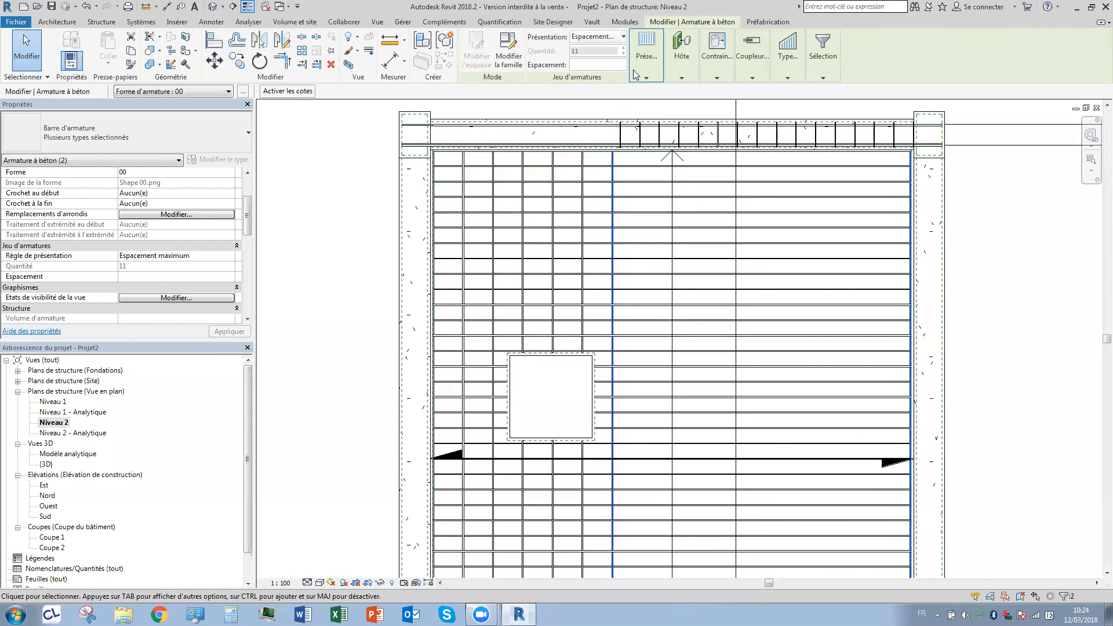
# Show only the central bar of the two selected vertical sets, then restore the display of all their bars.
pyautogui.click(646, 58)
pyautogui.click(776, 116)
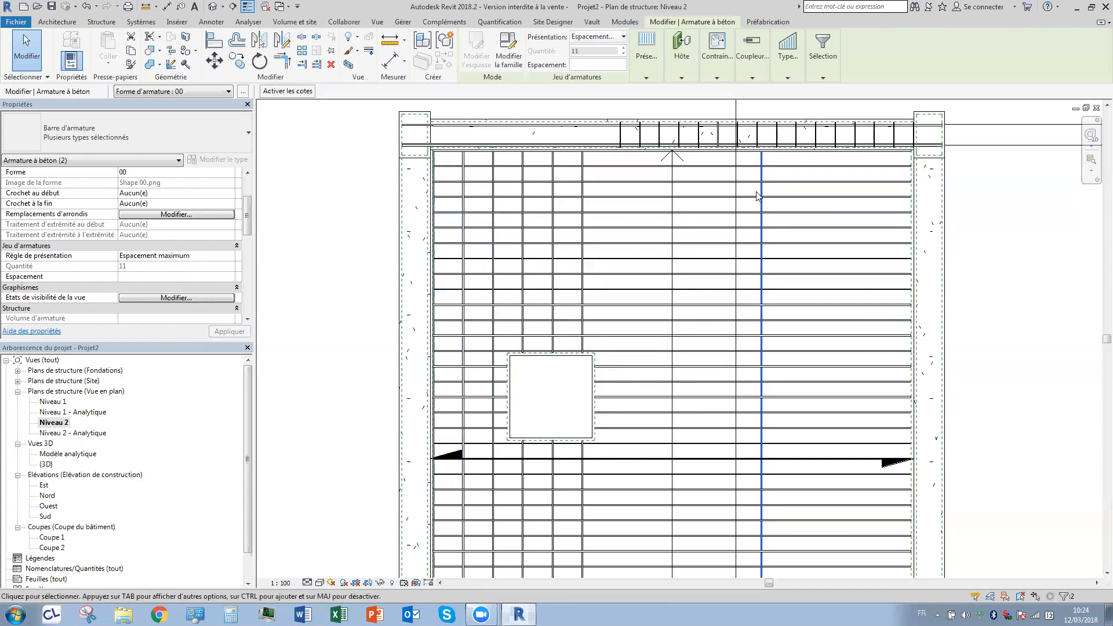
pyautogui.click(648, 74)
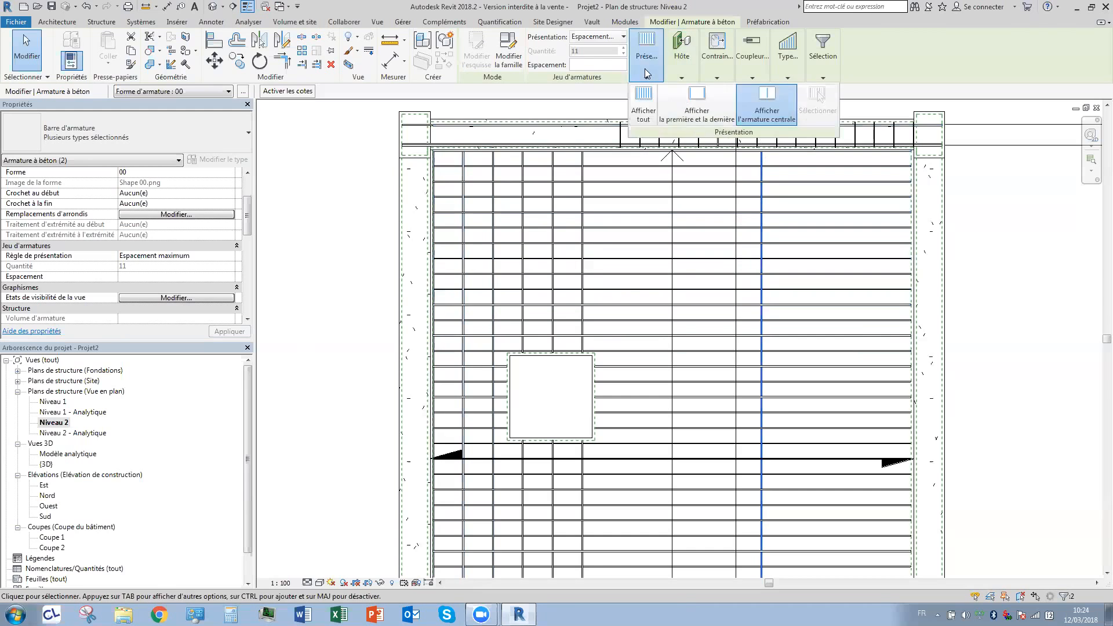
pyautogui.click(644, 103)
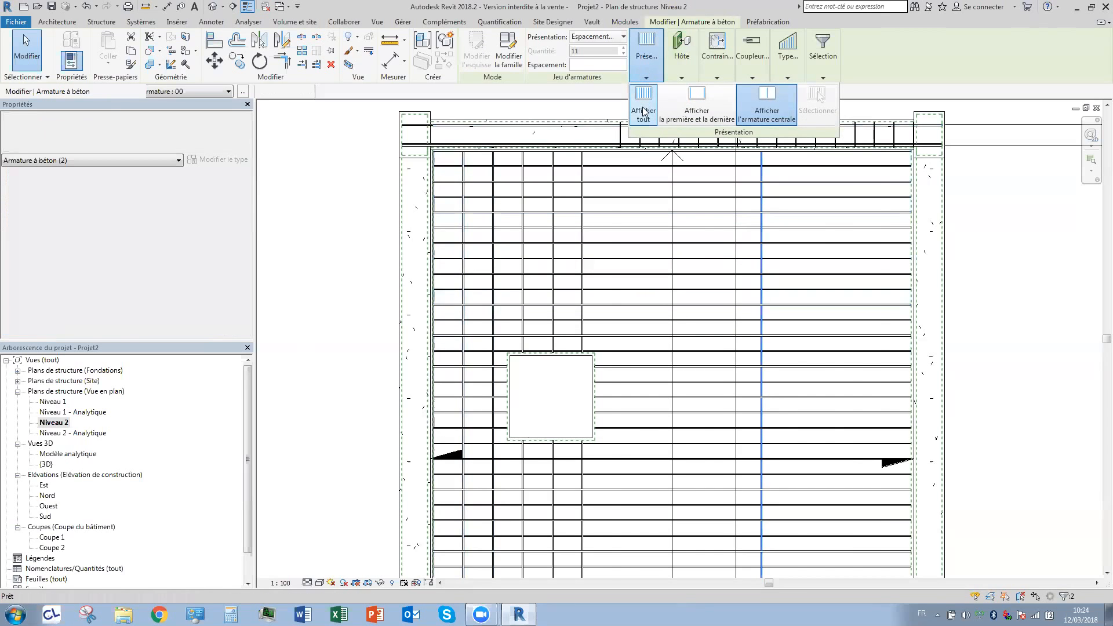
pyautogui.click(396, 413)
# Examine the slab's reinforcement and the bars around its opening in the 3D view, from above and at an angle.
pyautogui.moveTo(392, 396); pyautogui.dragTo(388, 348, button='middle')
pyautogui.scroll(-3, 379, 350)
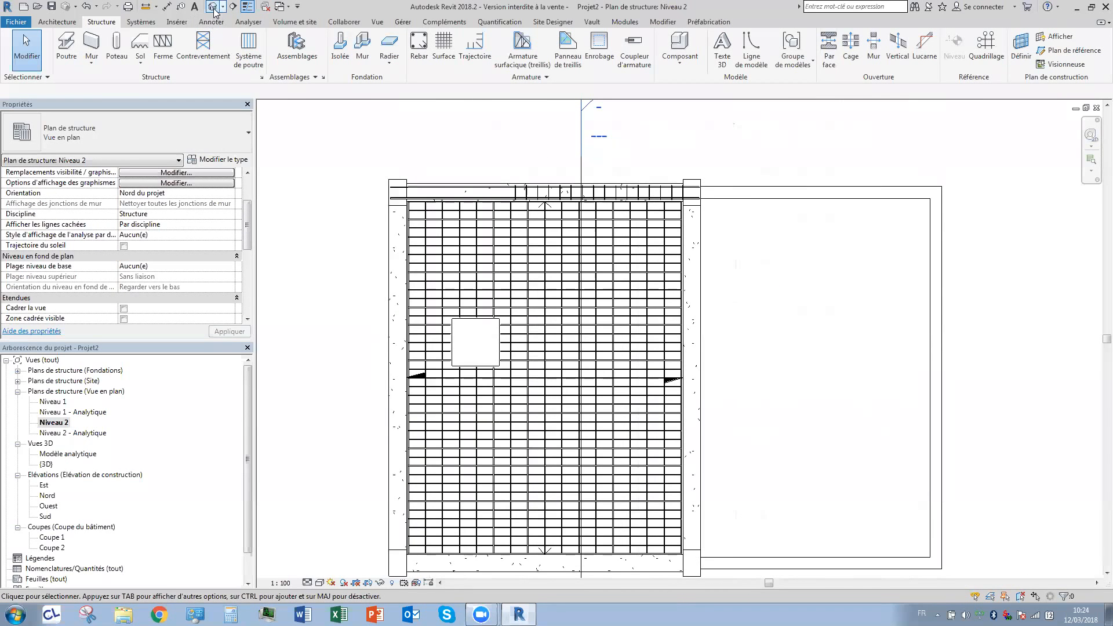
pyautogui.click(213, 8)
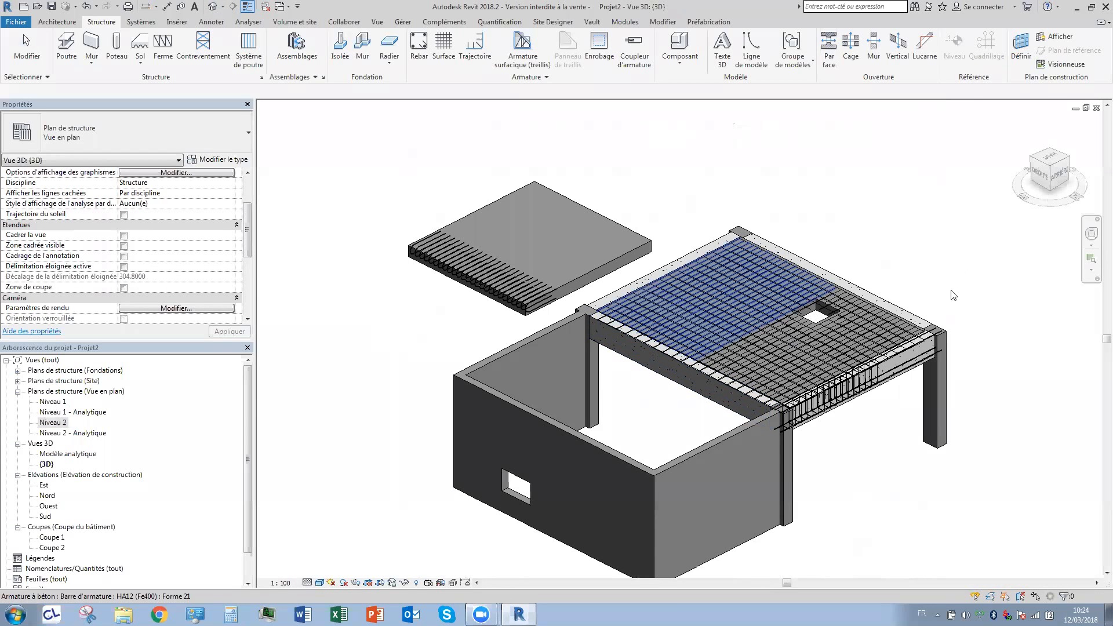
pyautogui.click(1052, 161)
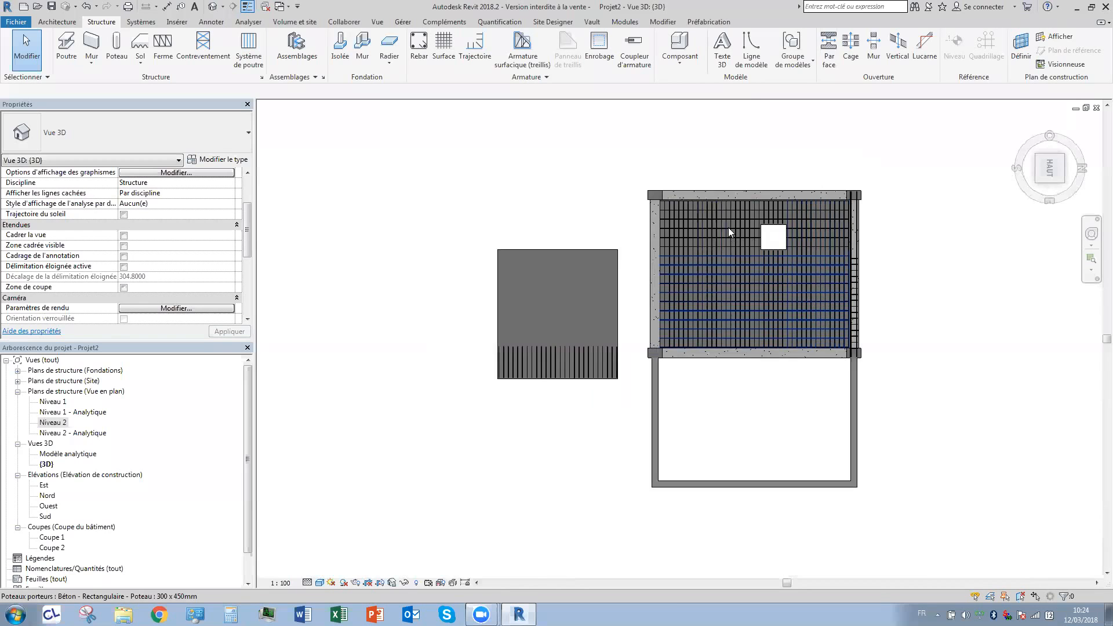
pyautogui.scroll(6, 724, 253)
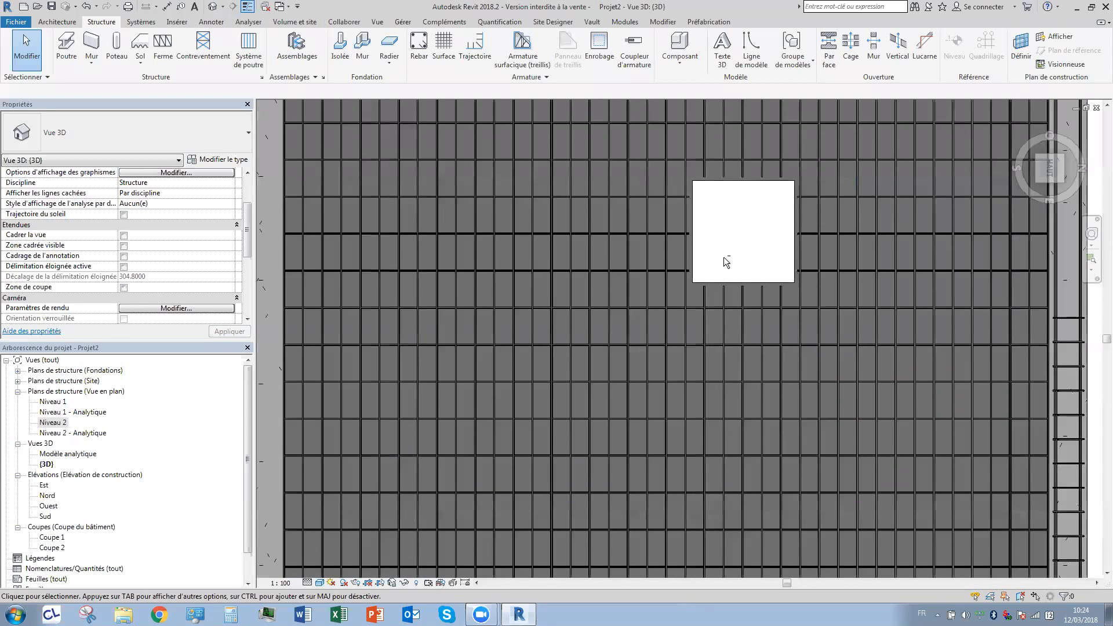
pyautogui.keyDown('shift'); pyautogui.moveTo(743, 224); pyautogui.dragTo(743, 99, button='middle'); pyautogui.keyUp('shift')
pyautogui.keyDown('shift'); pyautogui.moveTo(715, 219); pyautogui.dragTo(722, 270, button='middle'); pyautogui.keyUp('shift')
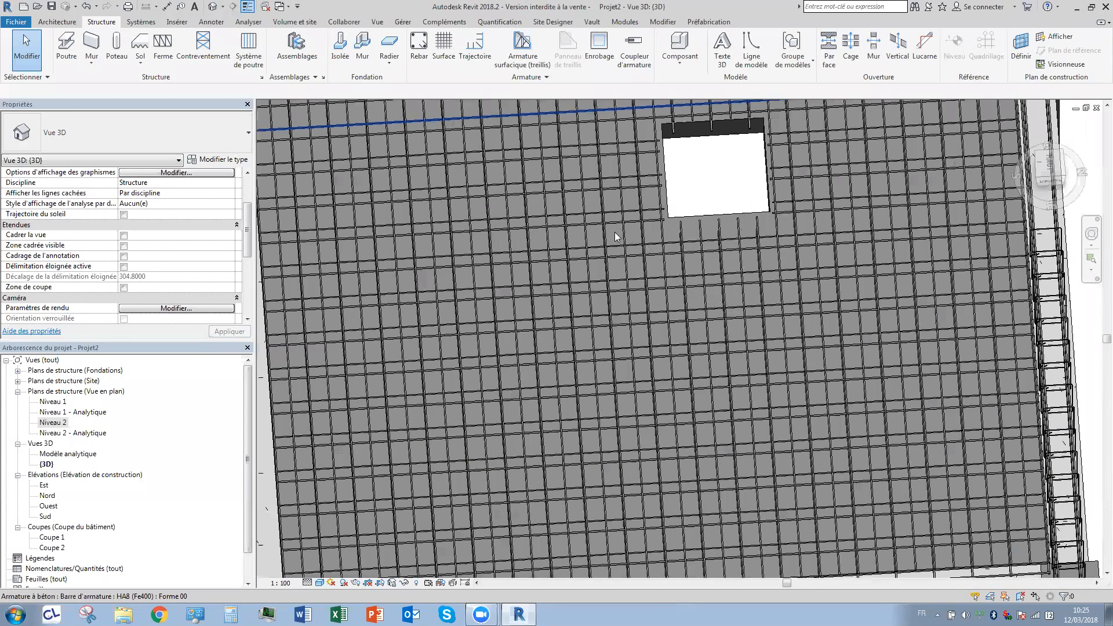
pyautogui.keyDown('shift'); pyautogui.moveTo(615, 232); pyautogui.dragTo(630, 254, button='middle'); pyautogui.keyUp('shift')
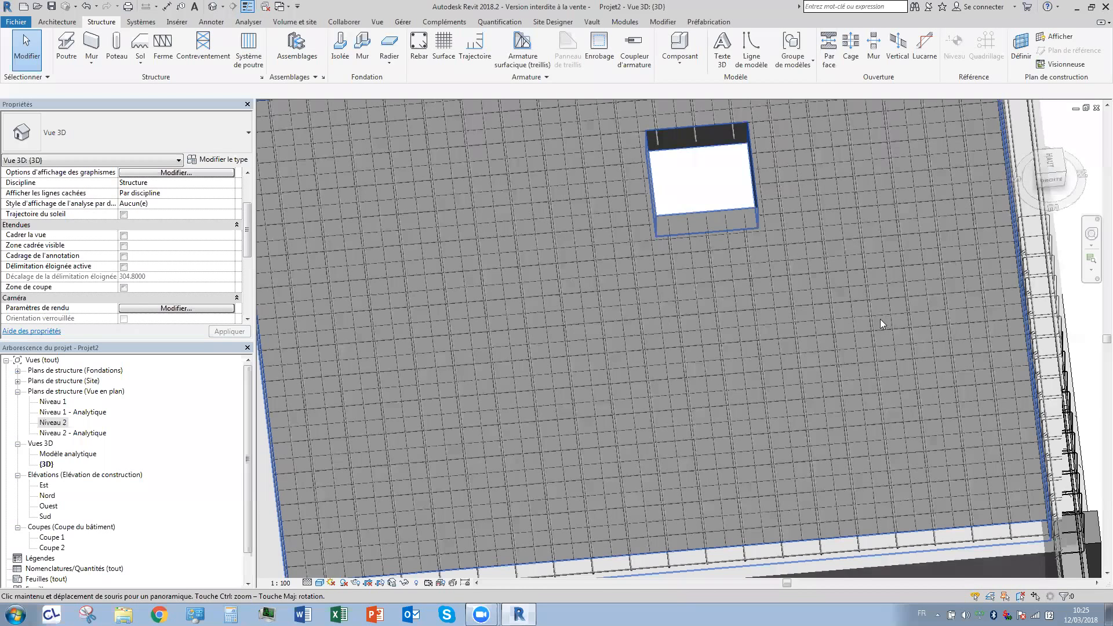
pyautogui.keyDown('shift'); pyautogui.moveTo(880, 320); pyautogui.dragTo(787, 229, button='middle'); pyautogui.keyUp('shift')
pyautogui.click(1049, 158)
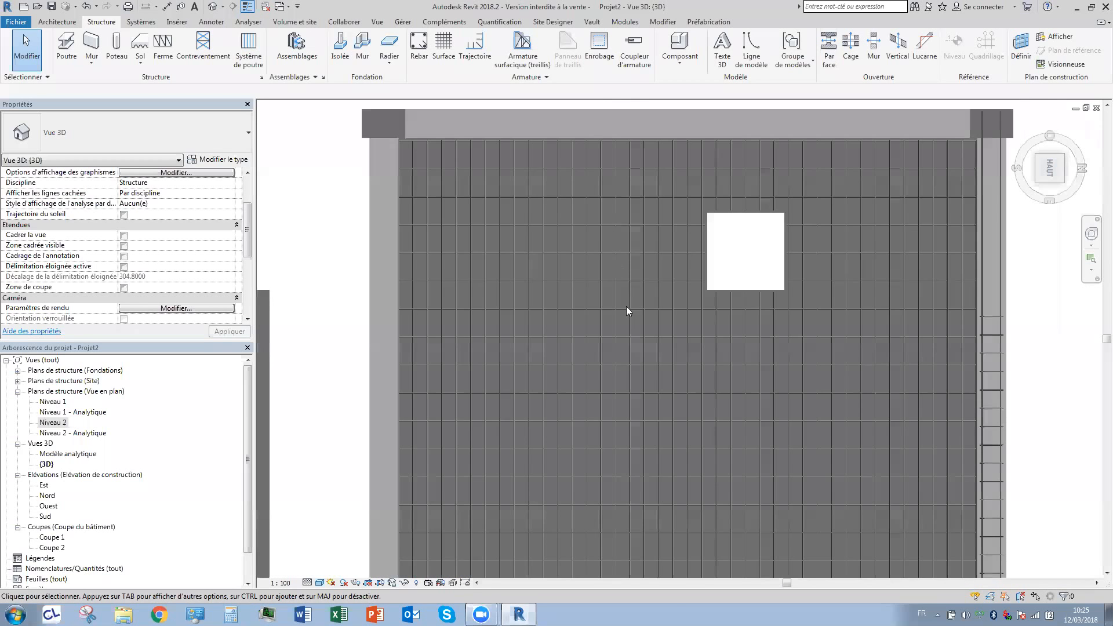
pyautogui.scroll(4, 671, 261)
pyautogui.scroll(-8, 715, 276)
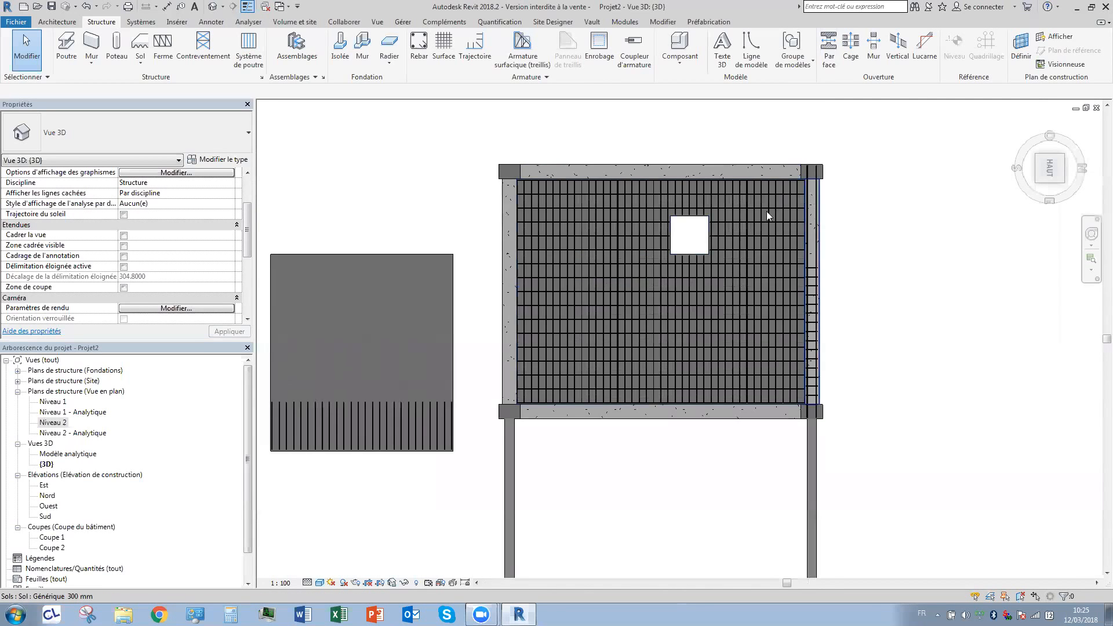
pyautogui.scroll(5, 767, 211)
pyautogui.scroll(2, 535, 236)
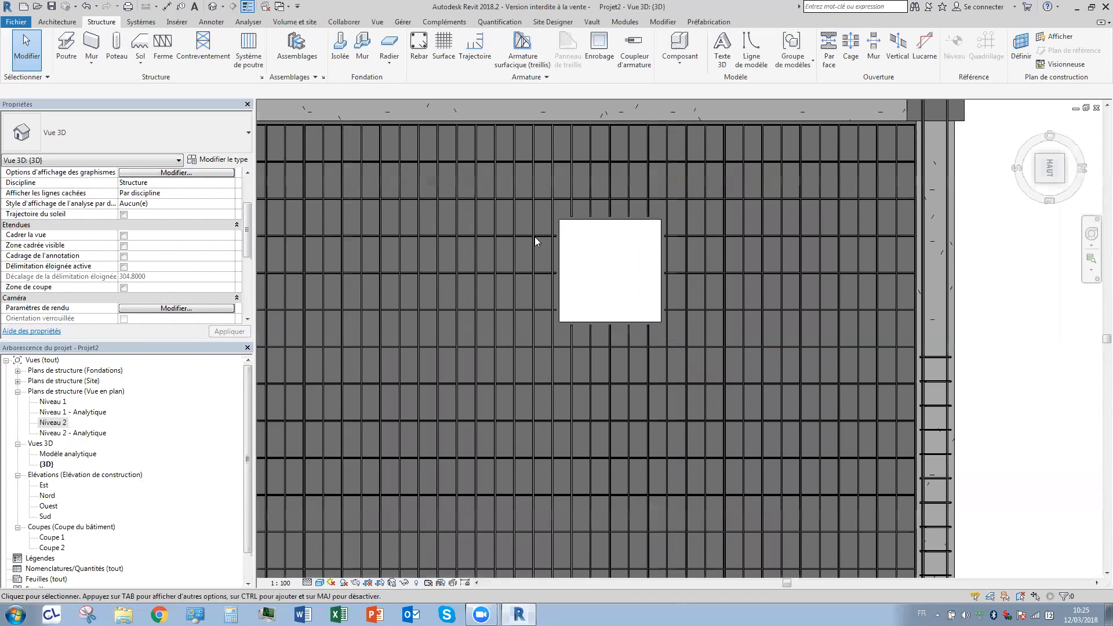
pyautogui.scroll(-5, 533, 237)
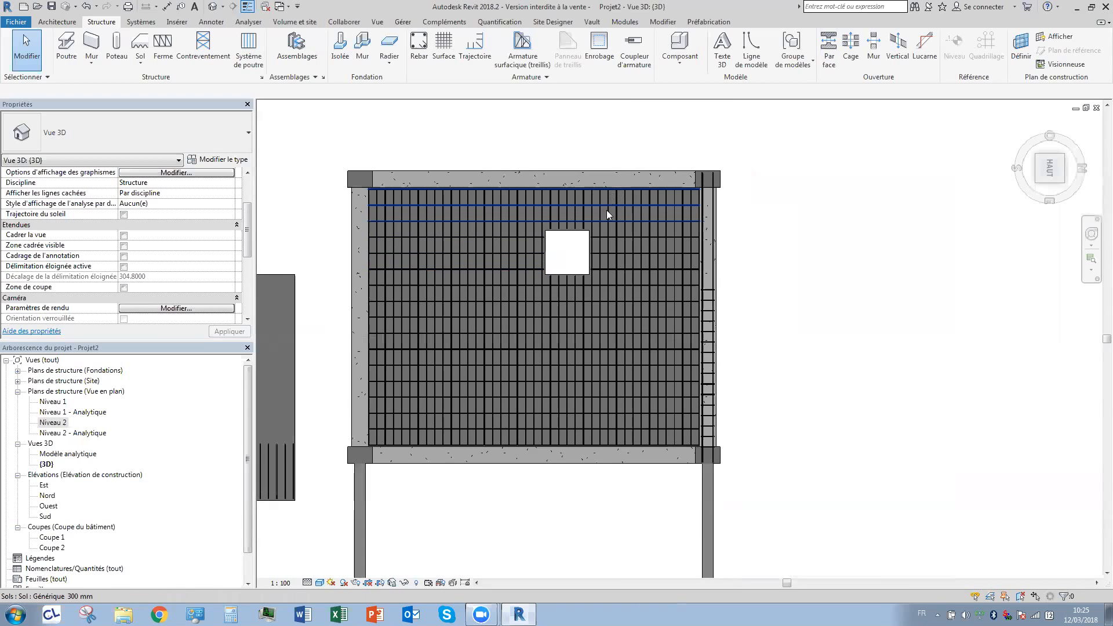
pyautogui.moveTo(617, 256); pyautogui.dragTo(645, 229, button='middle')
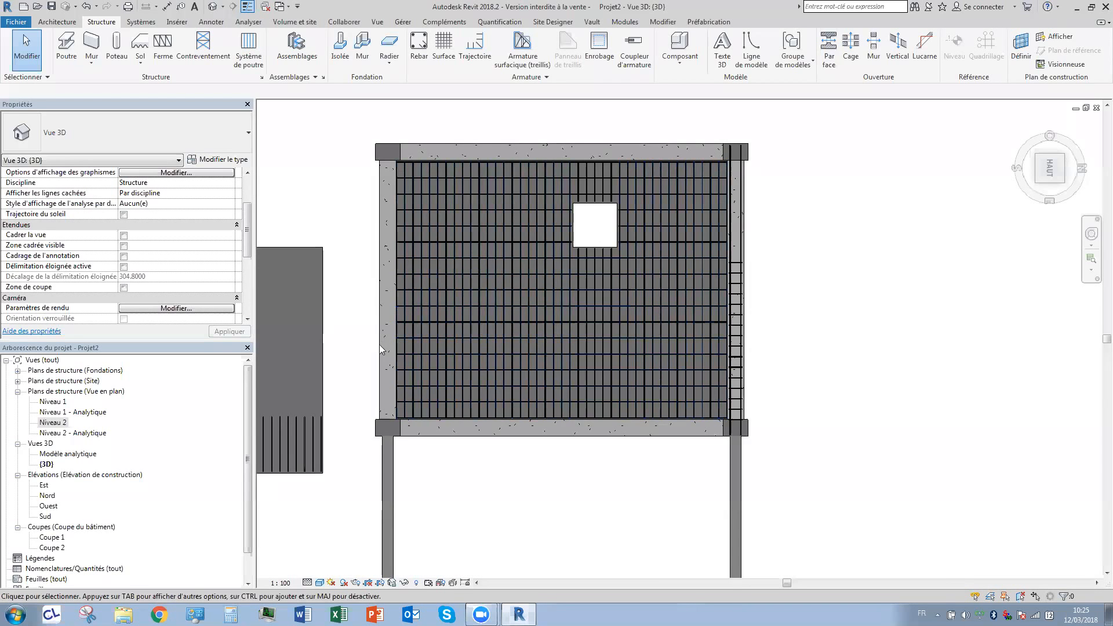
# Return to the Niveau 2 plan to locate the elevation markers and open the Est elevation at the wall with the opening.
pyautogui.hotkey('ctrl', 'Tab')
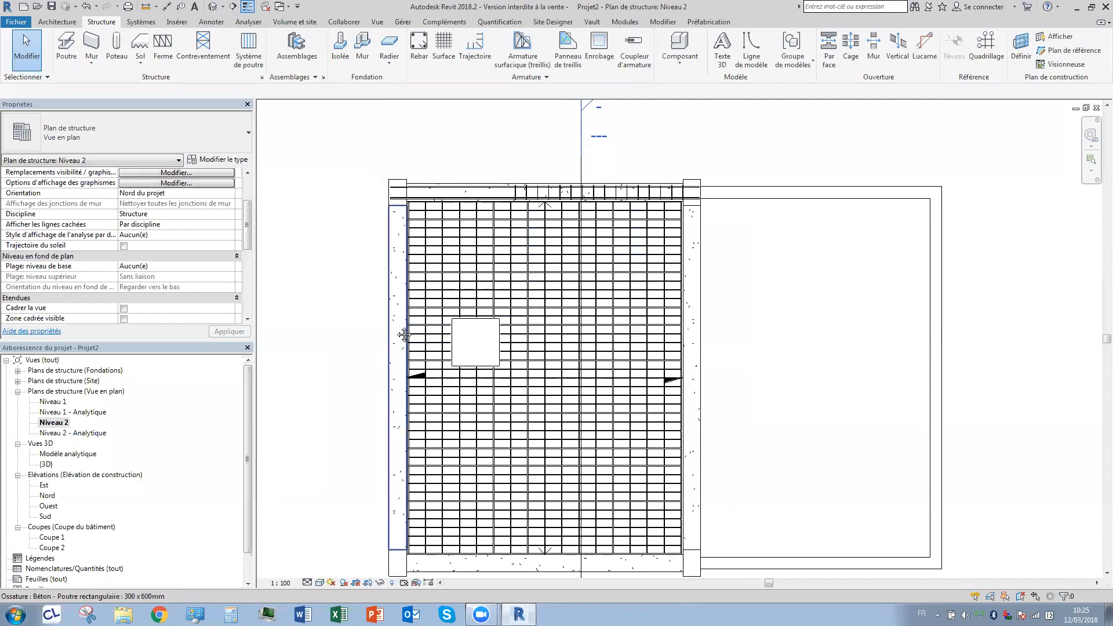
pyautogui.moveTo(388, 300); pyautogui.dragTo(381, 227, button='middle')
pyautogui.scroll(-5, 381, 227)
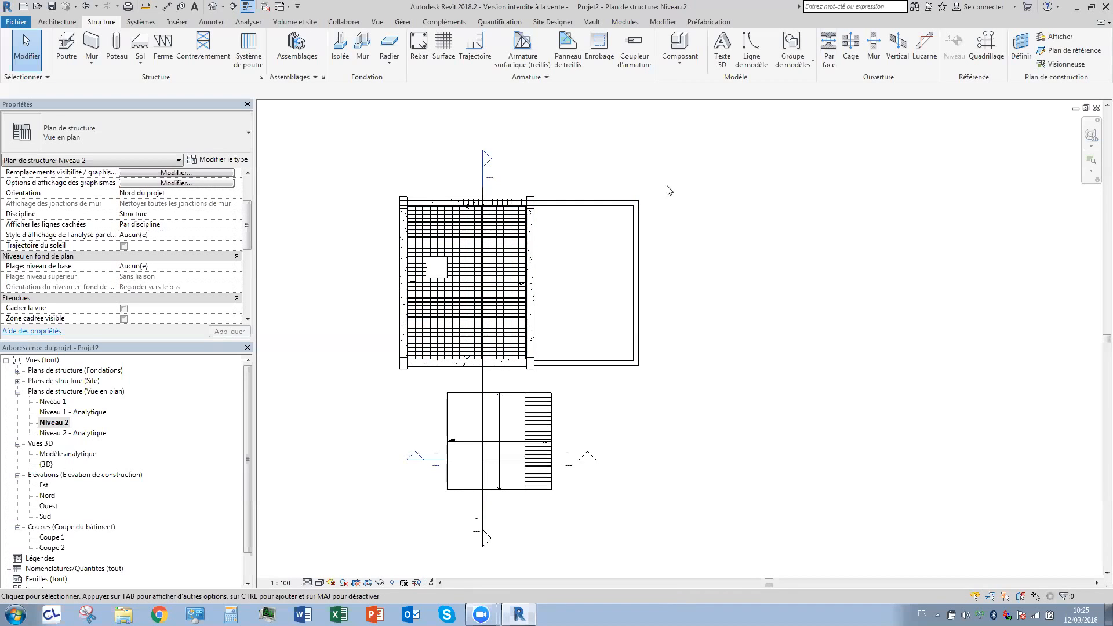
pyautogui.scroll(-5, 666, 291)
pyautogui.moveTo(633, 289); pyautogui.dragTo(618, 338, button='middle')
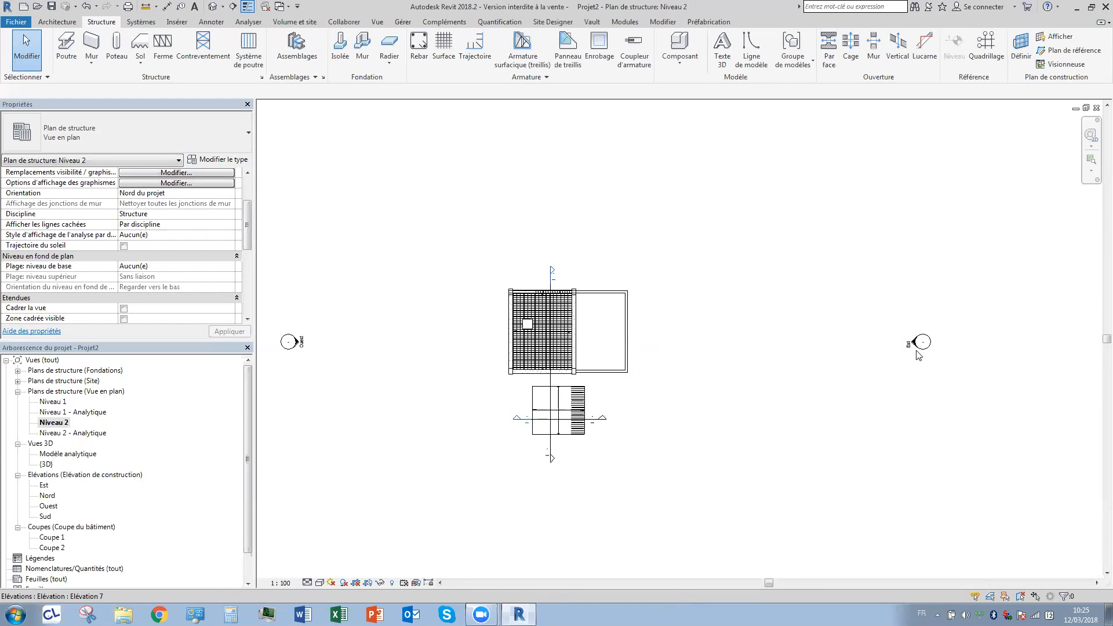
pyautogui.doubleClick(43, 486)
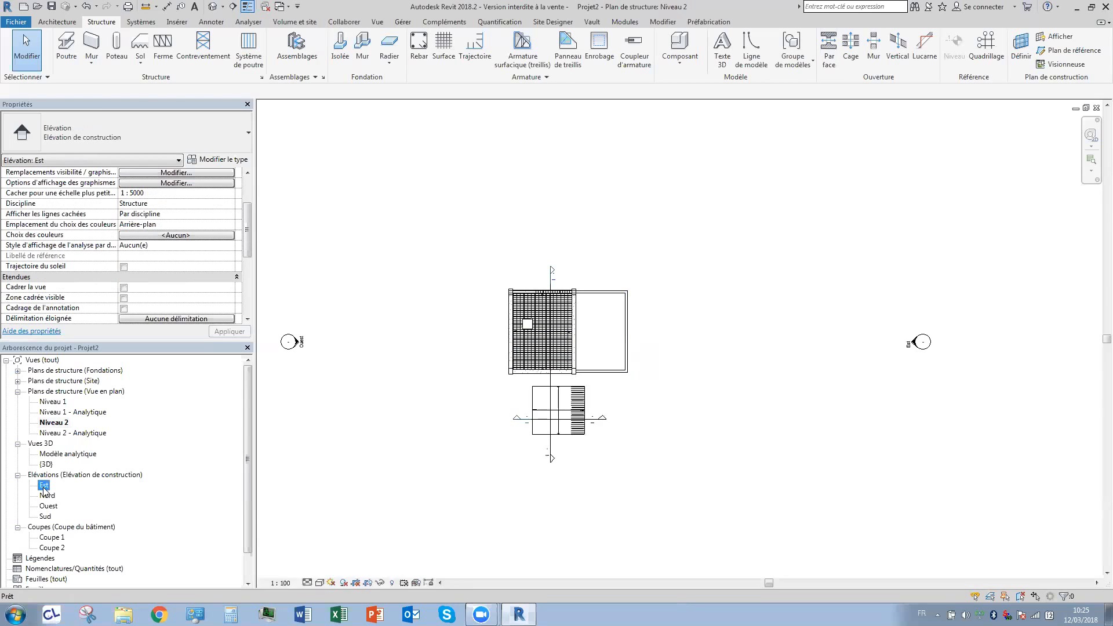
pyautogui.scroll(4, 701, 410)
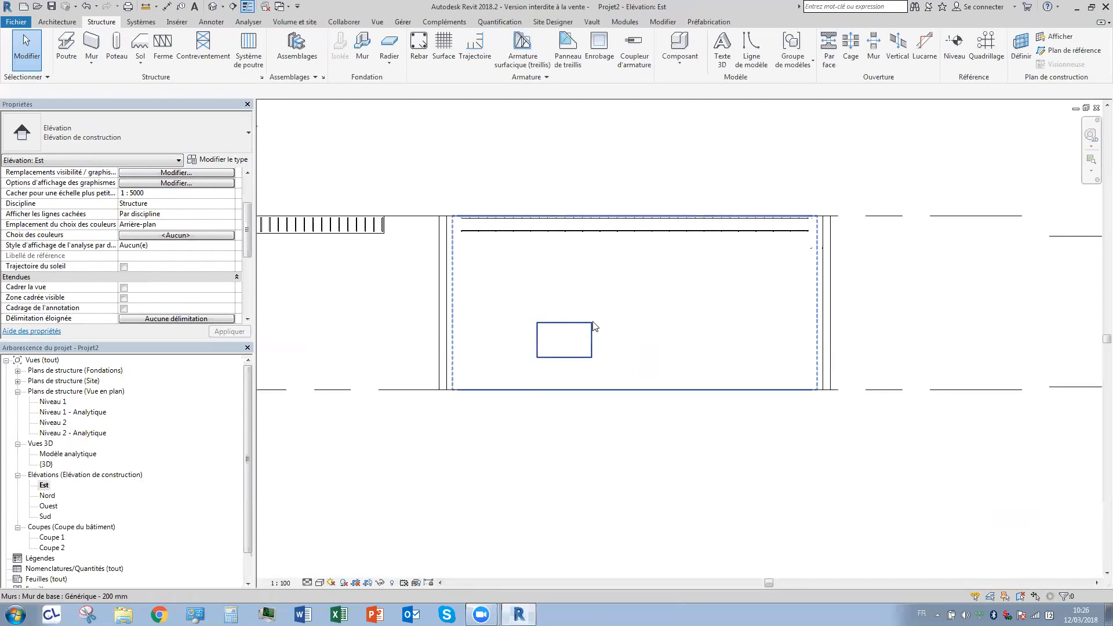
# Start a welded fabric area on the wall with the opening and sketch its rectangular boundary over the wall, 6.5 m by 3 m.
pyautogui.click(579, 385)
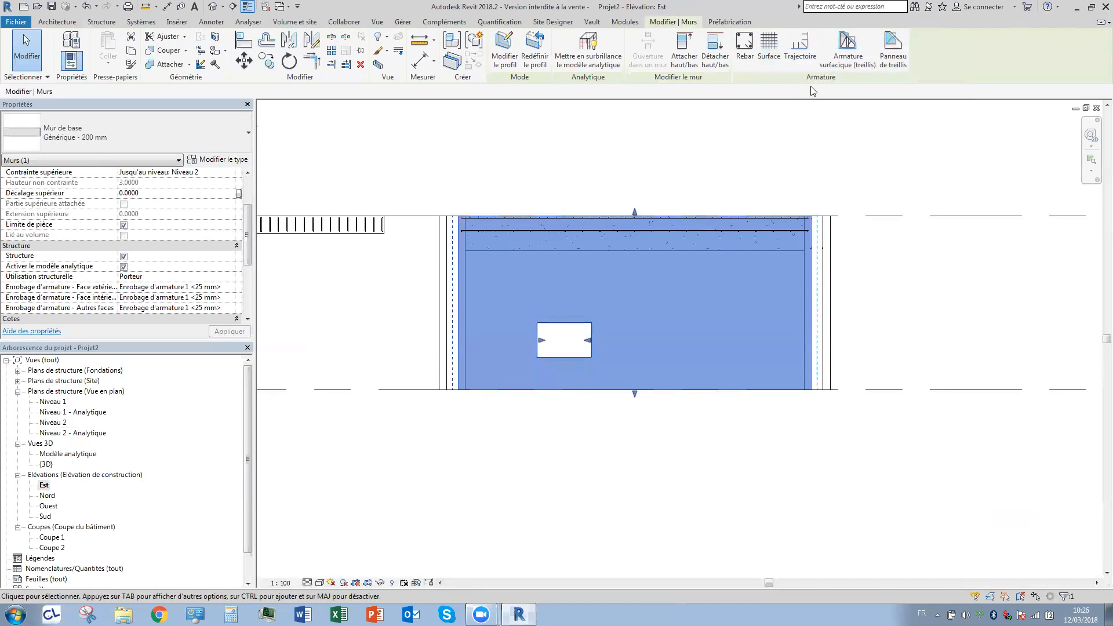
pyautogui.click(830, 62)
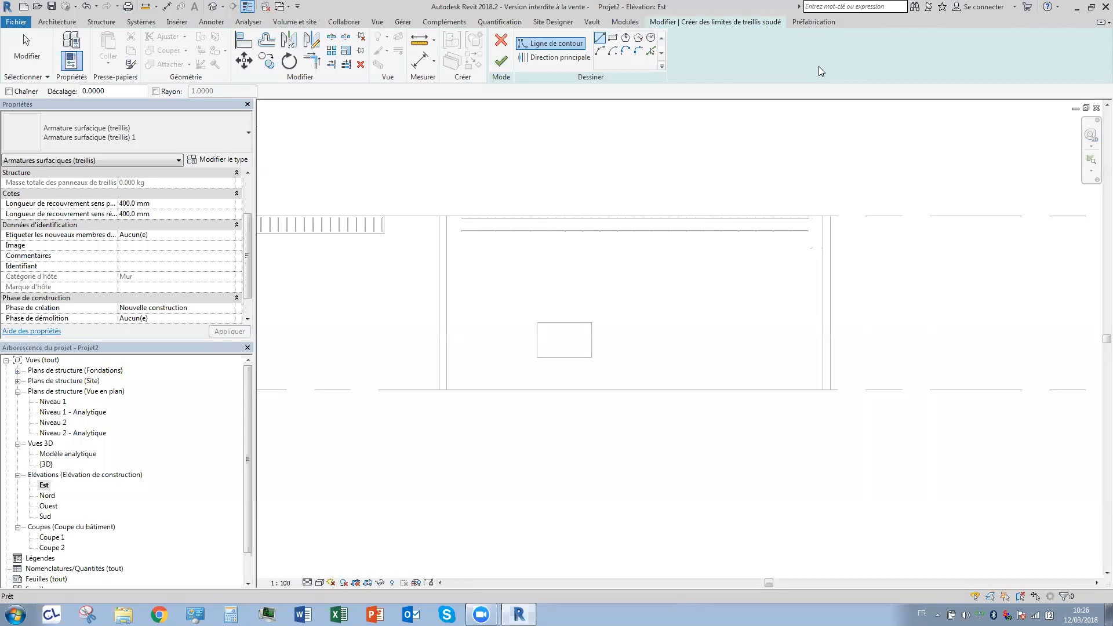
pyautogui.click(613, 40)
pyautogui.scroll(4, 458, 238)
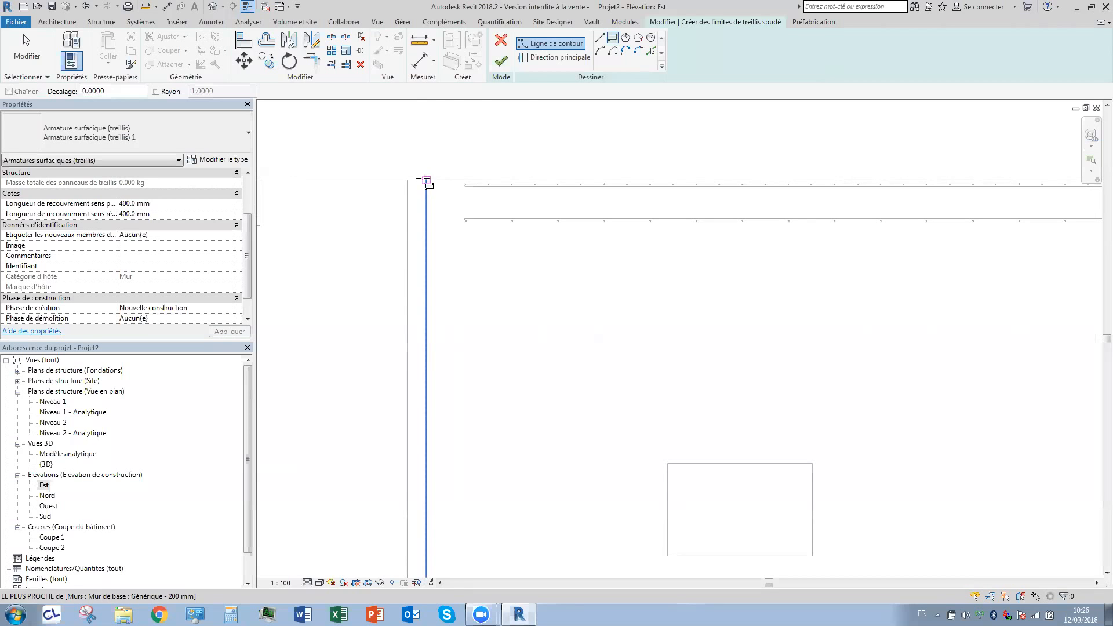
pyautogui.click(426, 181)
pyautogui.scroll(-4, 690, 303)
pyautogui.scroll(-1, 955, 400)
pyautogui.moveTo(720, 341); pyautogui.dragTo(451, 259, button='middle')
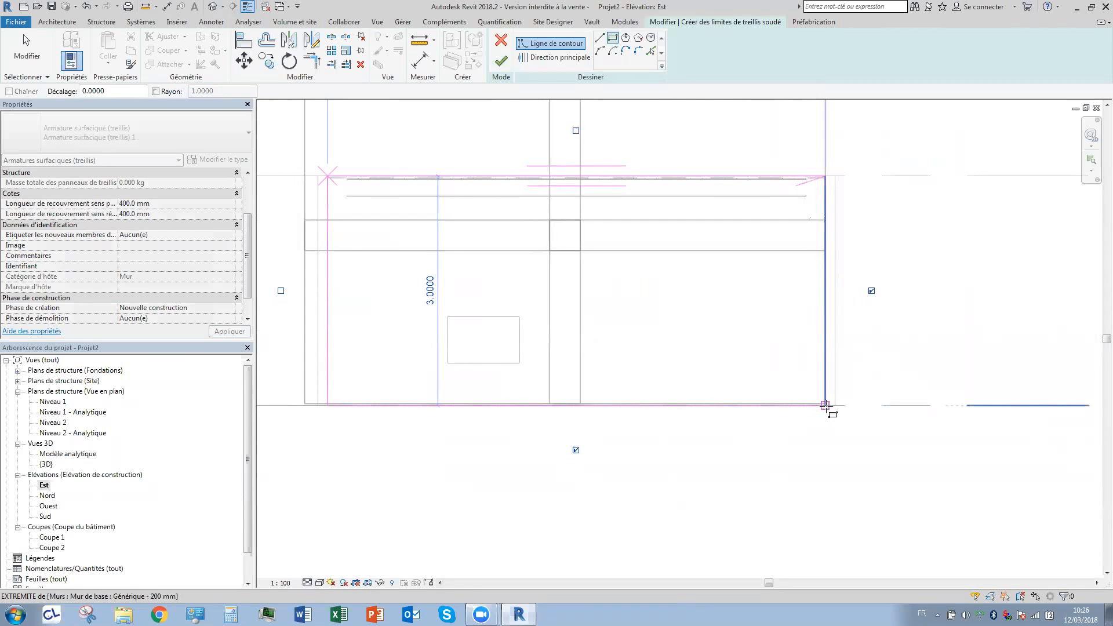
pyautogui.rightClick(821, 405)
pyautogui.press('Escape')
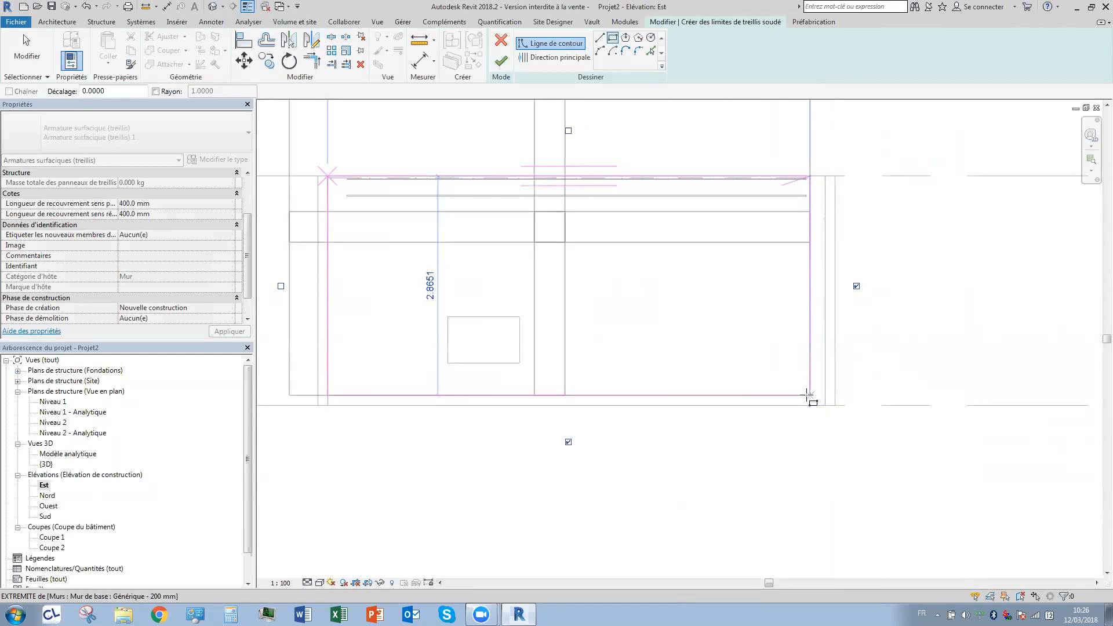
pyautogui.scroll(-2, 817, 406)
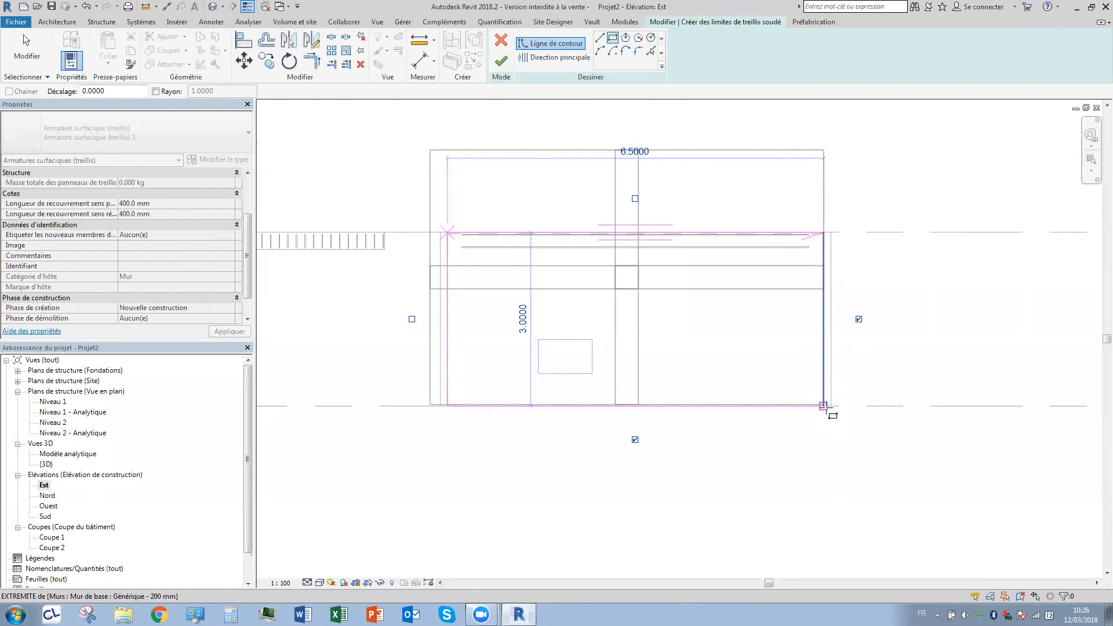
pyautogui.click(823, 405)
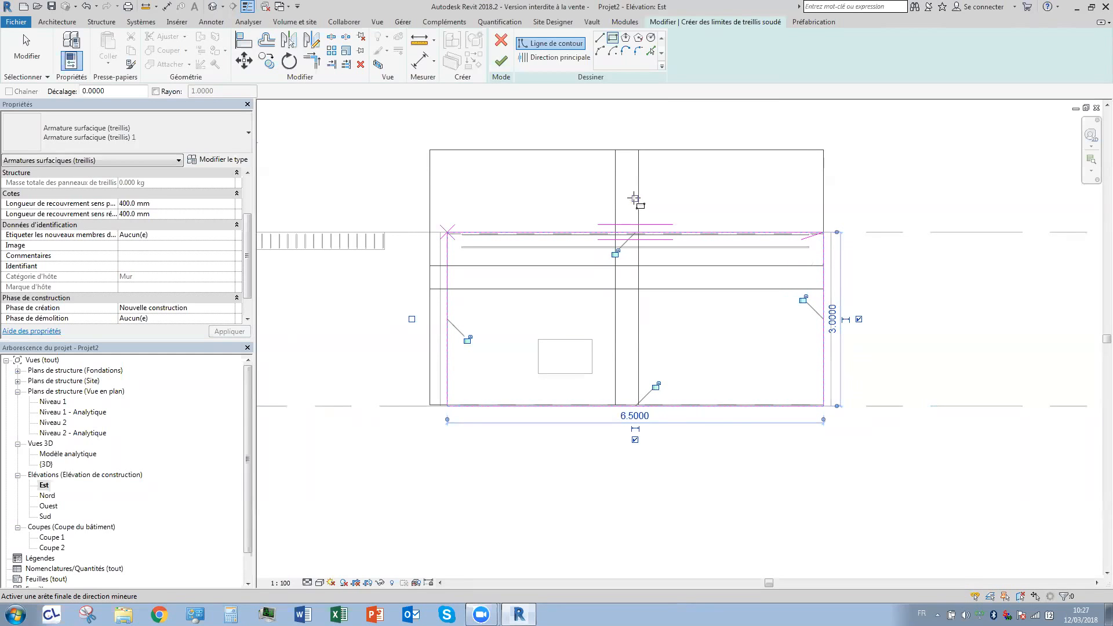
pyautogui.press('Escape')
pyautogui.press('Escape')
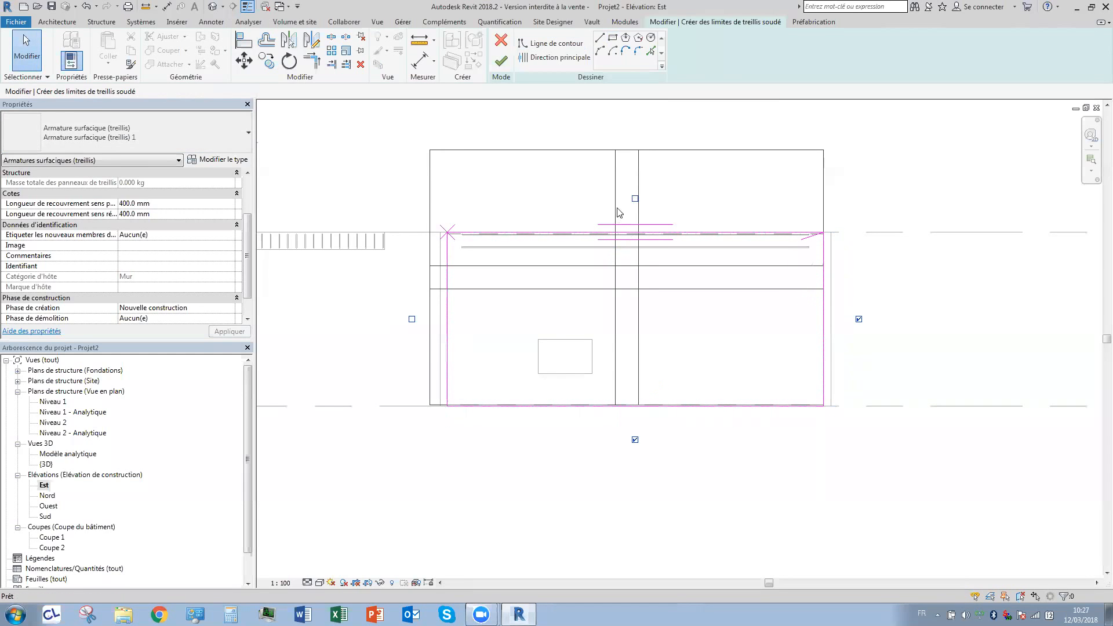
# Align the fabric sheet layout with the upper and left boundary edges as well.
pyautogui.click(636, 198)
pyautogui.click(411, 319)
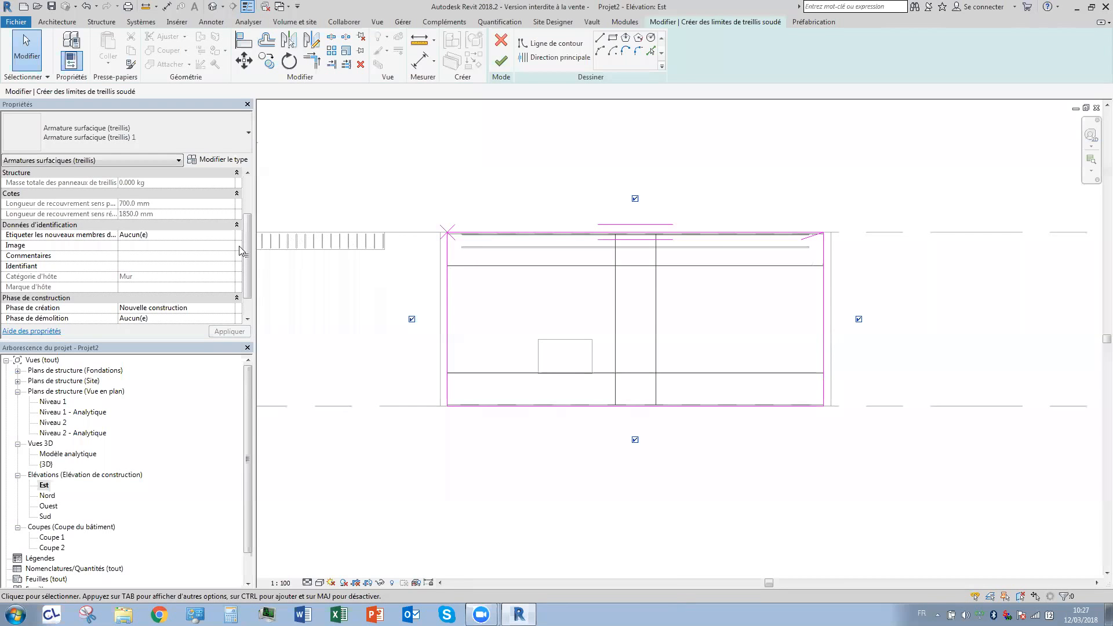
# Examine the fabric sheet types available for the wall's mesh, from the PAF types through the ST series.
pyautogui.scroll(3, 247, 222)
pyautogui.scroll(1, 247, 222)
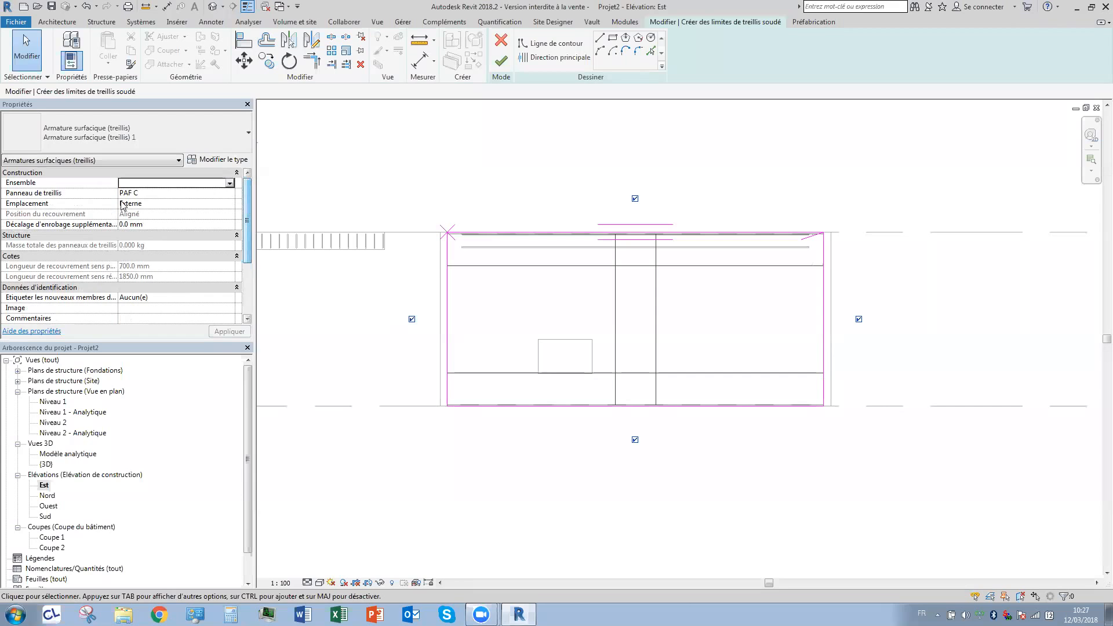
pyautogui.click(171, 193)
pyautogui.click(230, 194)
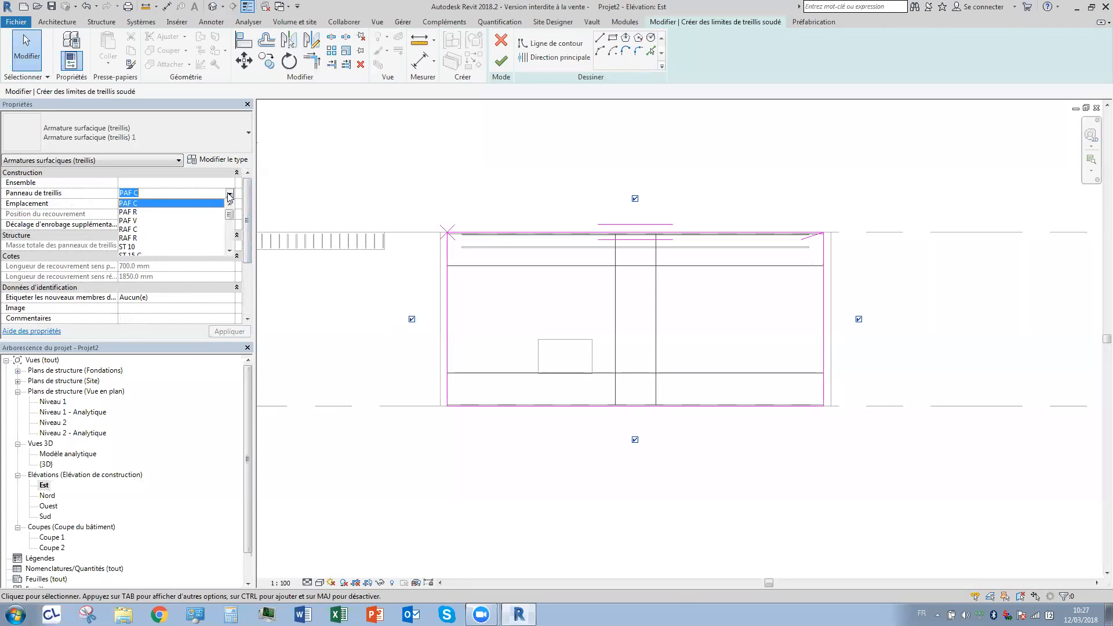
pyautogui.moveTo(231, 218); pyautogui.dragTo(232, 232)
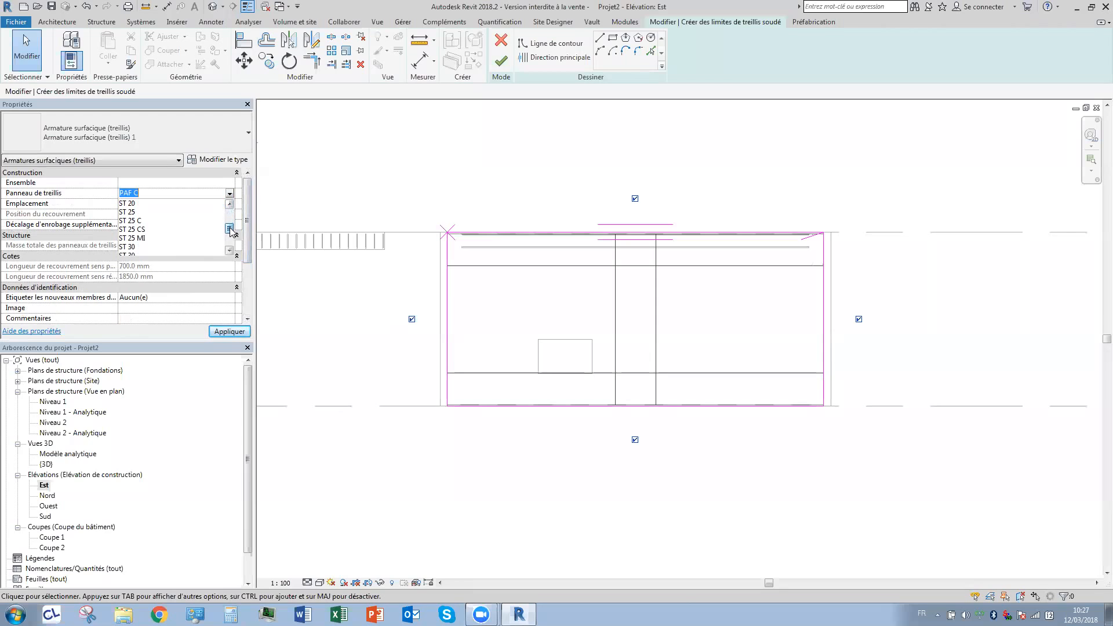
pyautogui.moveTo(231, 230); pyautogui.dragTo(229, 212)
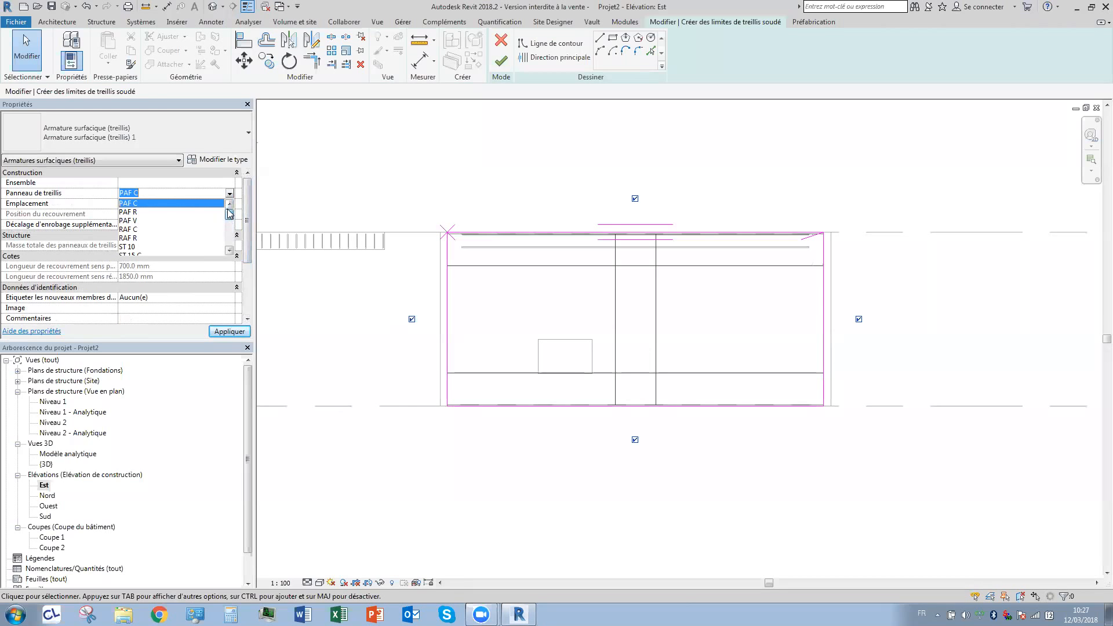
pyautogui.moveTo(229, 214); pyautogui.dragTo(230, 223)
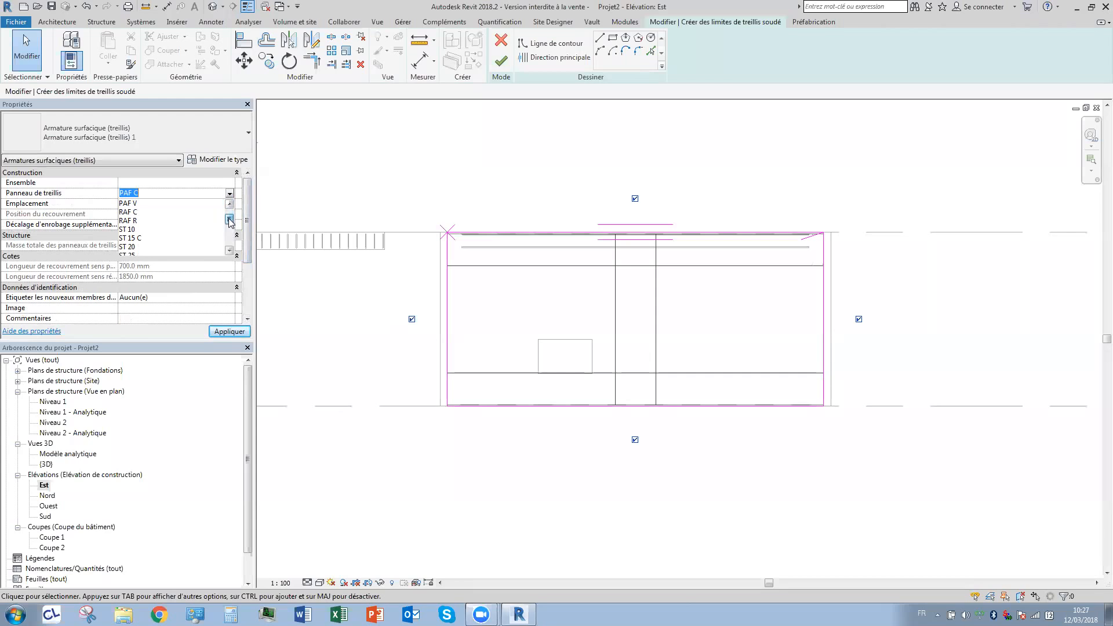
pyautogui.scroll(-1, 230, 222)
pyautogui.moveTo(230, 222); pyautogui.dragTo(233, 245)
pyautogui.scroll(4, 233, 248)
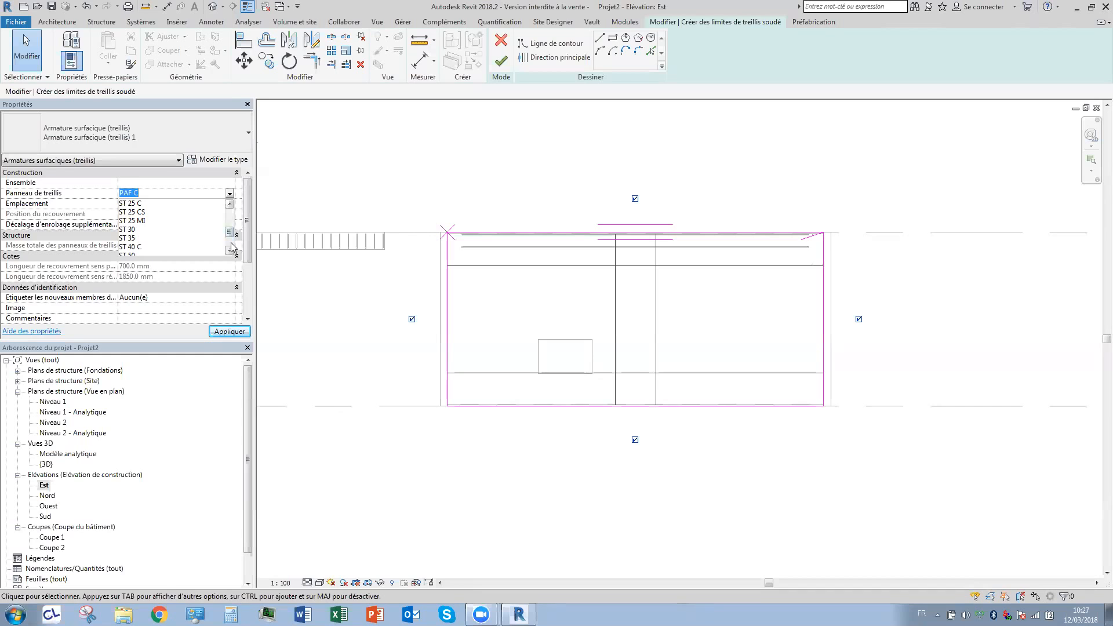
# Examine the fabric area's type properties, including its family and type choices, without changing anything.
pyautogui.click(228, 151)
pyautogui.click(222, 157)
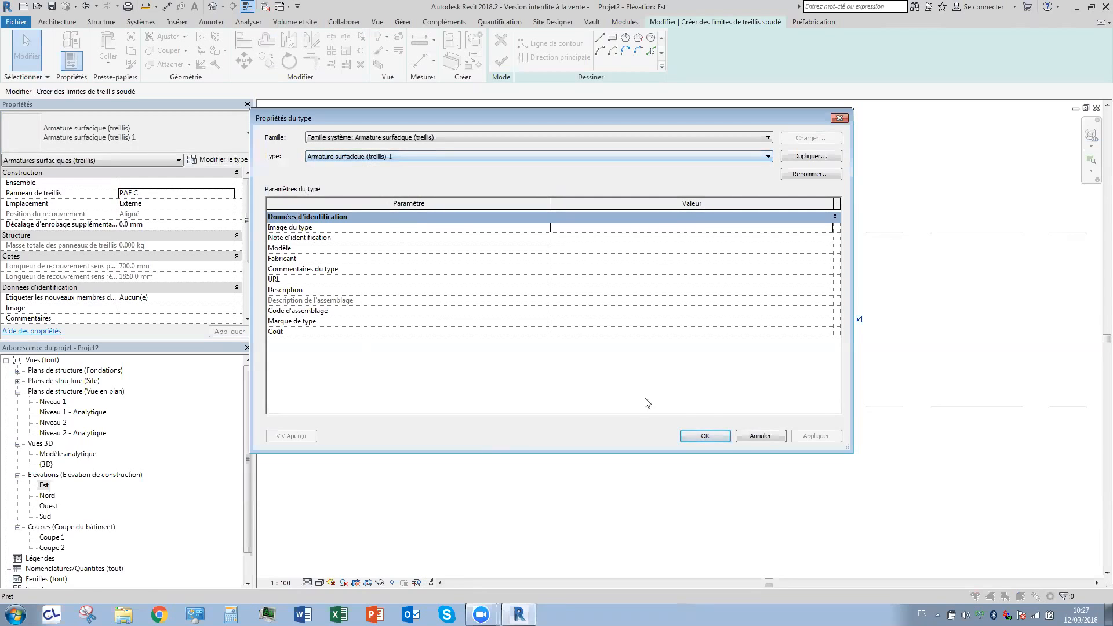
pyautogui.click(773, 439)
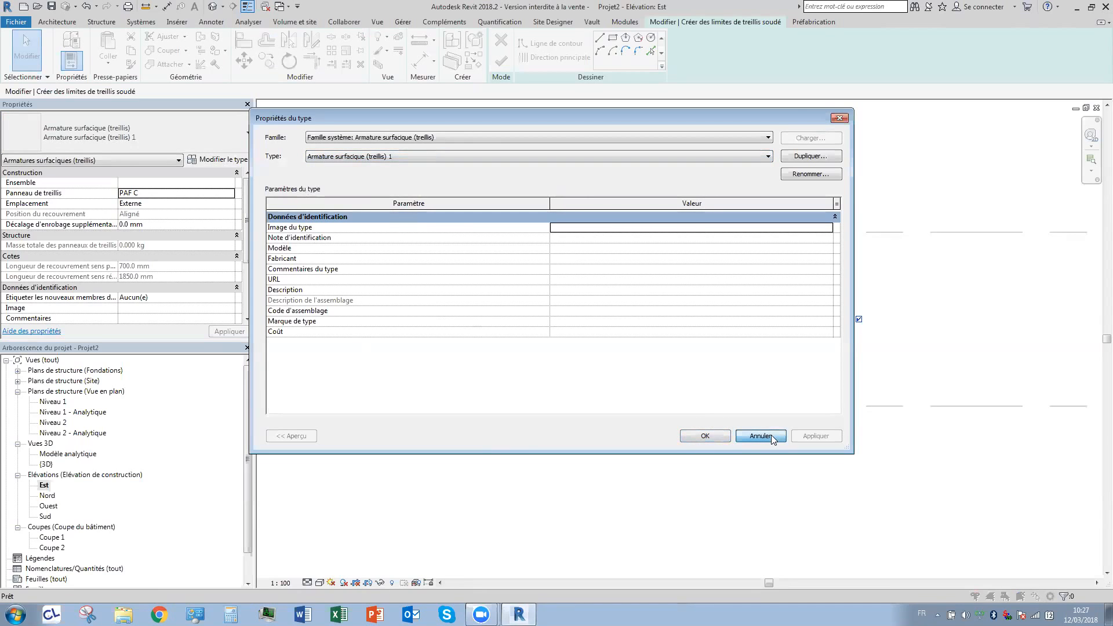
pyautogui.click(469, 158)
pyautogui.click(469, 157)
pyautogui.click(480, 140)
pyautogui.click(482, 141)
pyautogui.click(749, 437)
# Browse the fabric sheet types again, comparing the PAF, RAF and ST panels.
pyautogui.click(174, 204)
pyautogui.moveTo(249, 234)
pyautogui.mouseDown()
pyautogui.moveTo(249, 291)
pyautogui.moveTo(249, 234)
pyautogui.mouseUp()
pyautogui.click(171, 193)
pyautogui.click(230, 193)
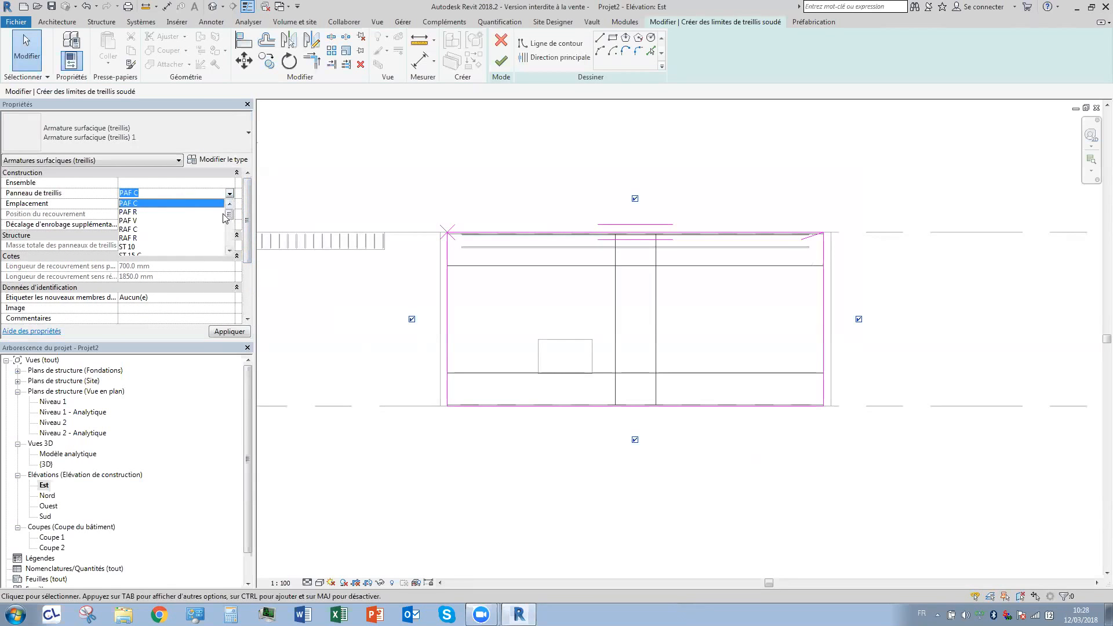
pyautogui.scroll(-4, 226, 219)
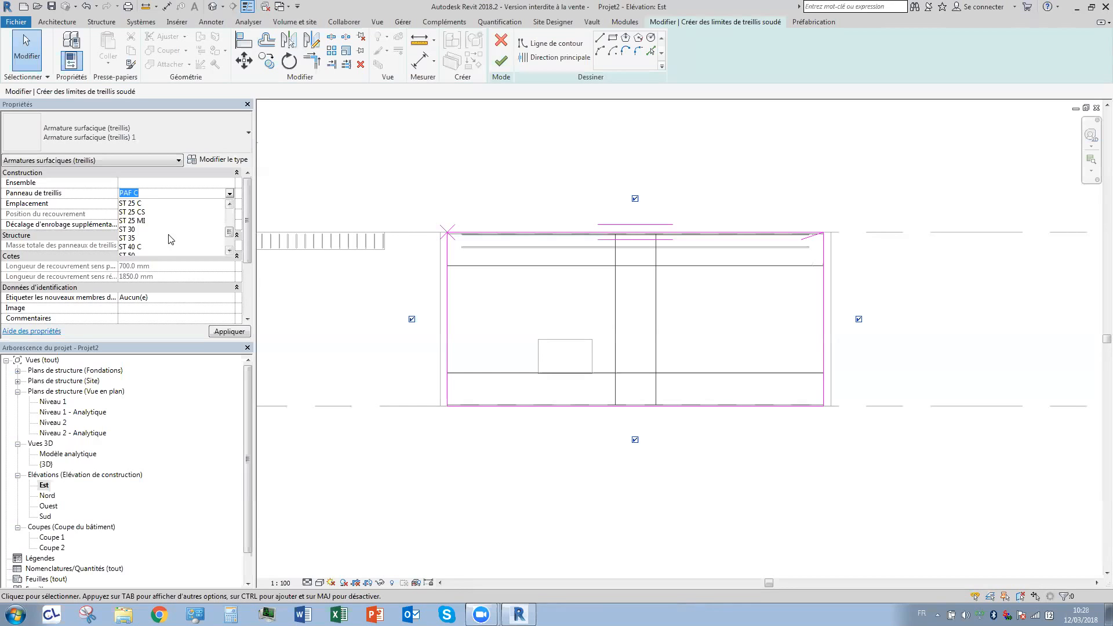
pyautogui.moveTo(230, 233); pyautogui.dragTo(230, 210)
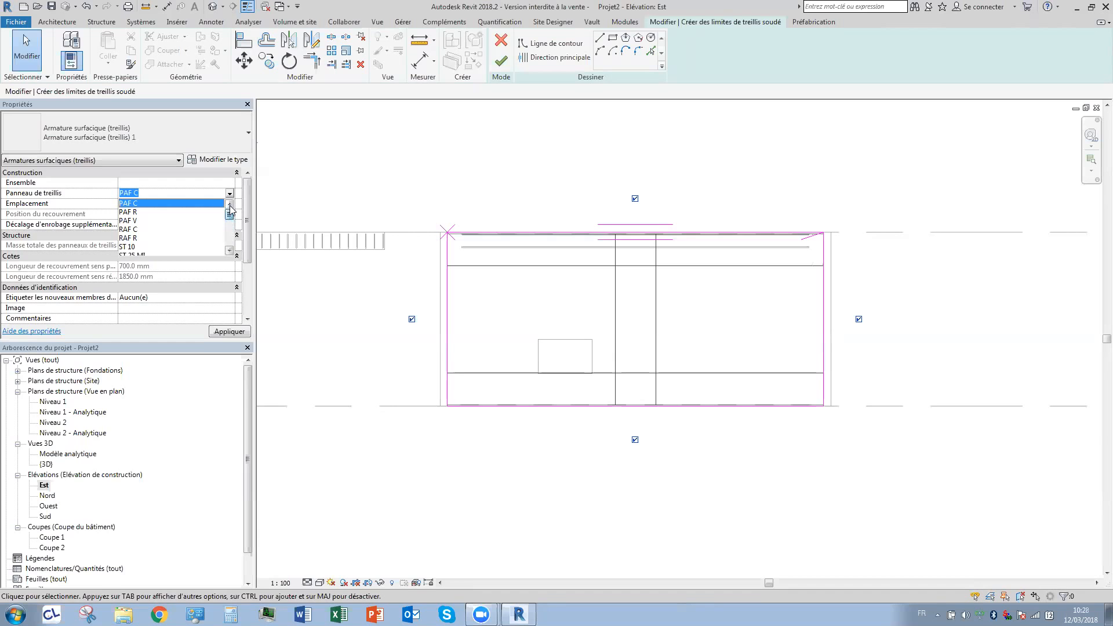
pyautogui.moveTo(230, 210); pyautogui.dragTo(230, 229)
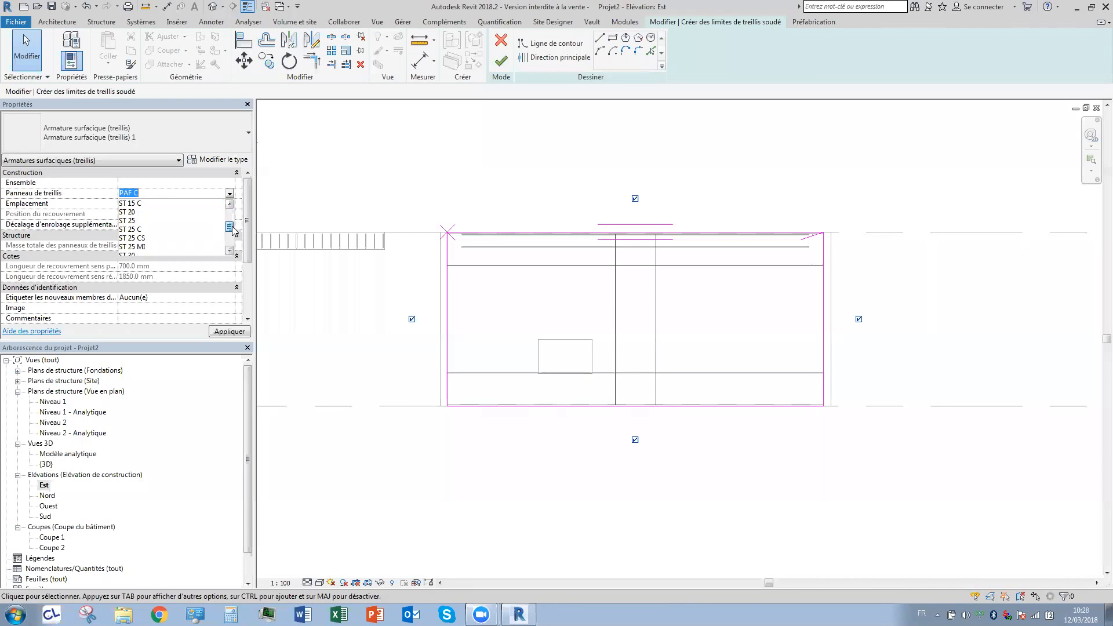
# Check the fabric area's type parameters once more and leave them as they are.
pyautogui.click(217, 158)
pyautogui.click(218, 160)
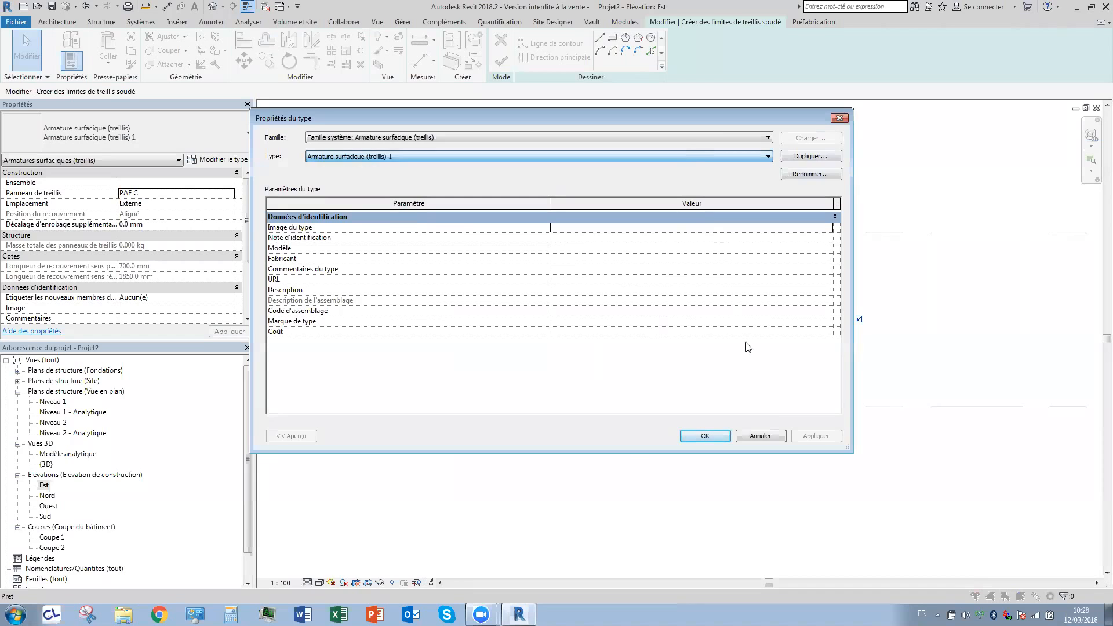
pyautogui.click(760, 435)
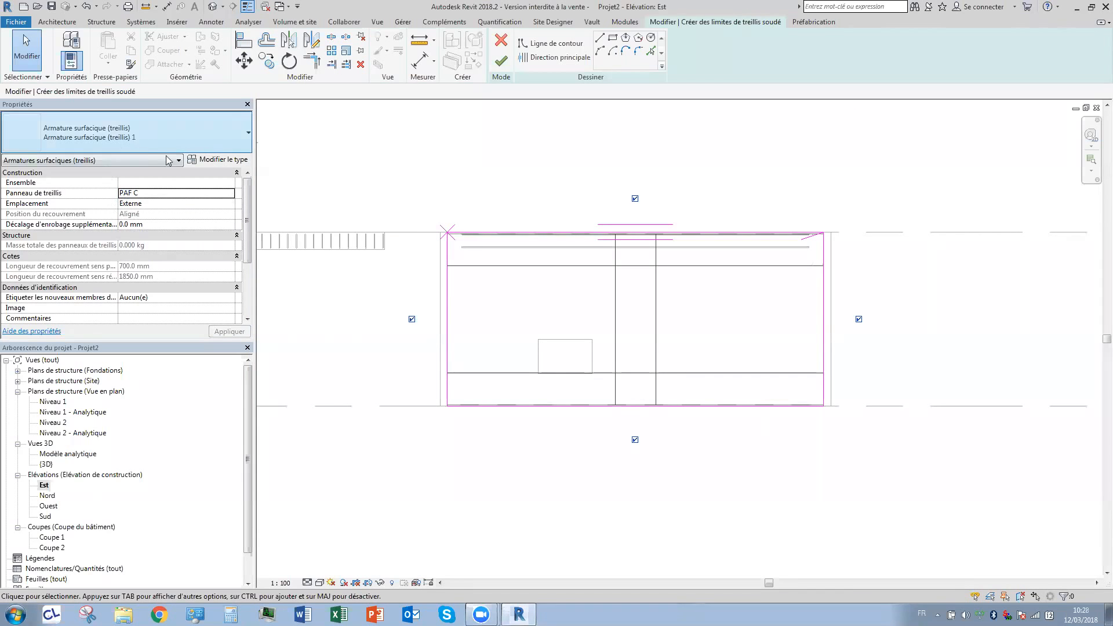
# Review the ST sheet types, keep PAF C as the wall's fabric panel, and finish the fabric area sketch.
pyautogui.click(178, 195)
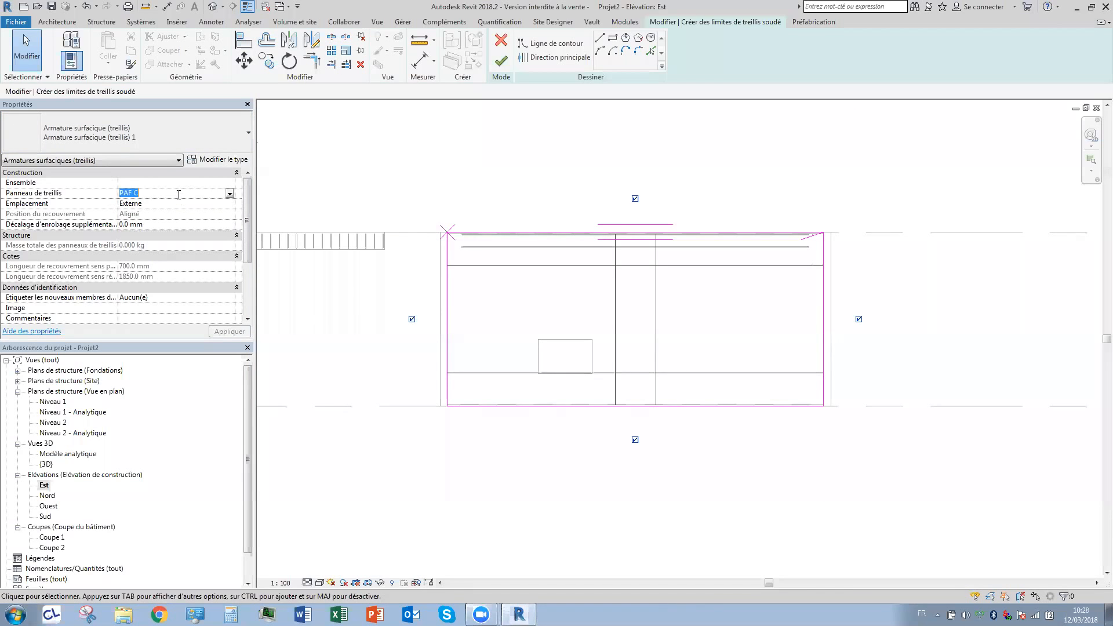
pyautogui.click(230, 194)
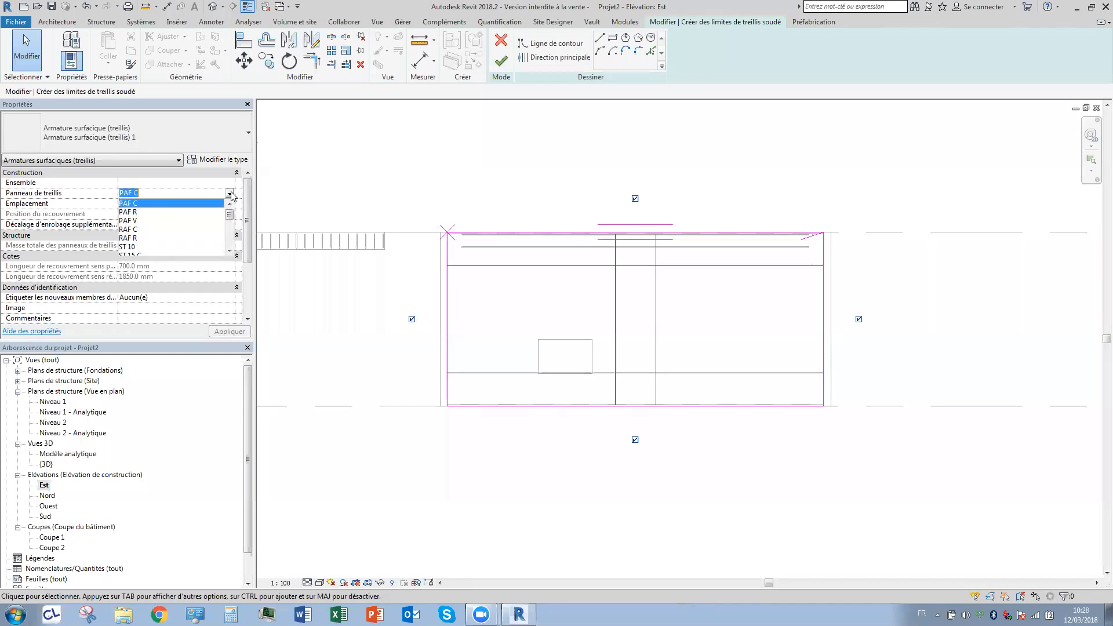
pyautogui.click(230, 194)
pyautogui.click(230, 195)
pyautogui.moveTo(230, 215); pyautogui.dragTo(230, 239)
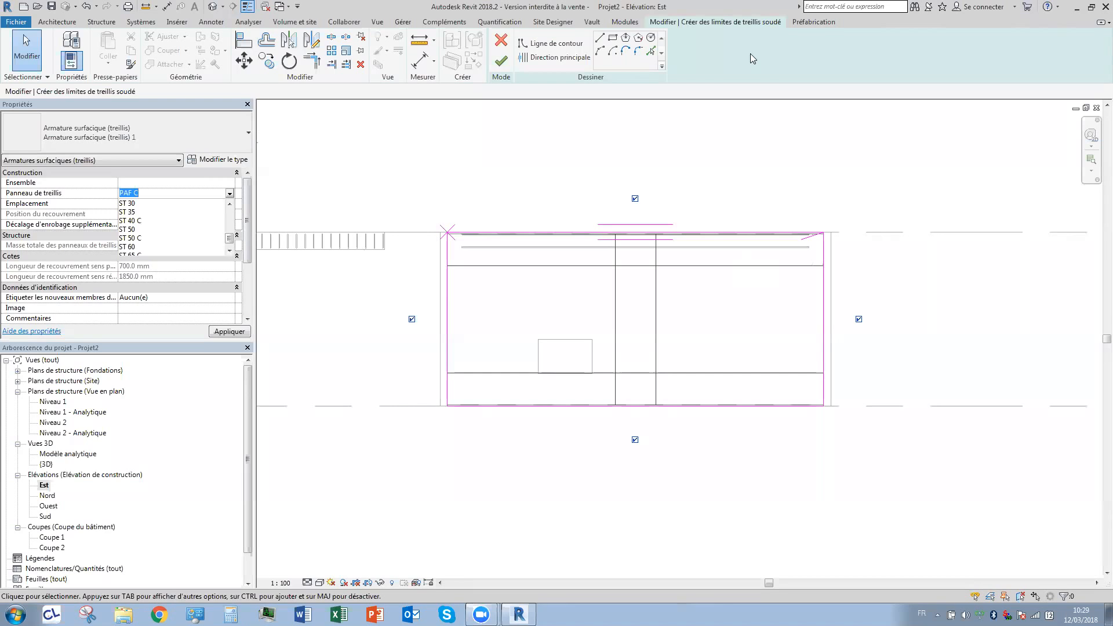
pyautogui.click(686, 153)
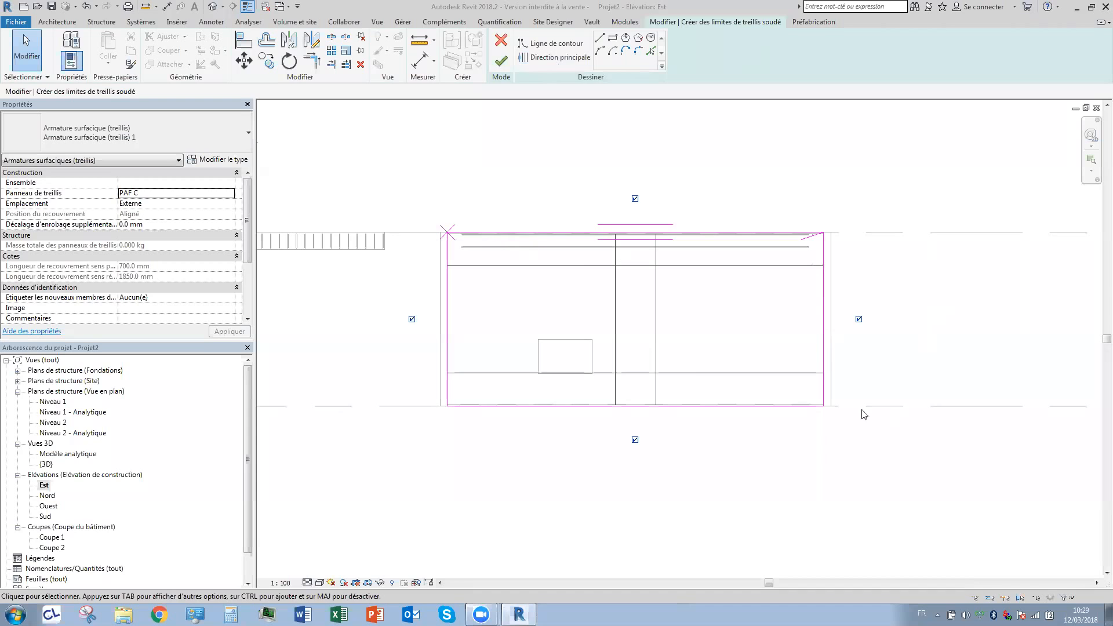
pyautogui.click(501, 61)
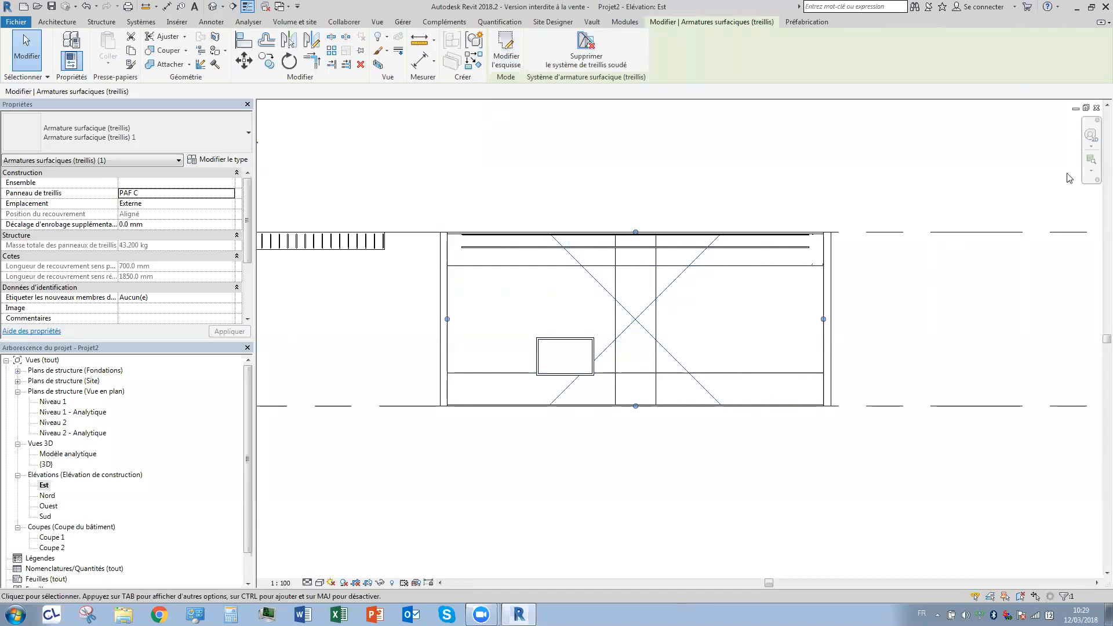
# In the Niveau 2 plan, window-select the meshed wall and filter the selection to its Armature surfacique (treillis) sheets only.
pyautogui.doubleClick(54, 422)
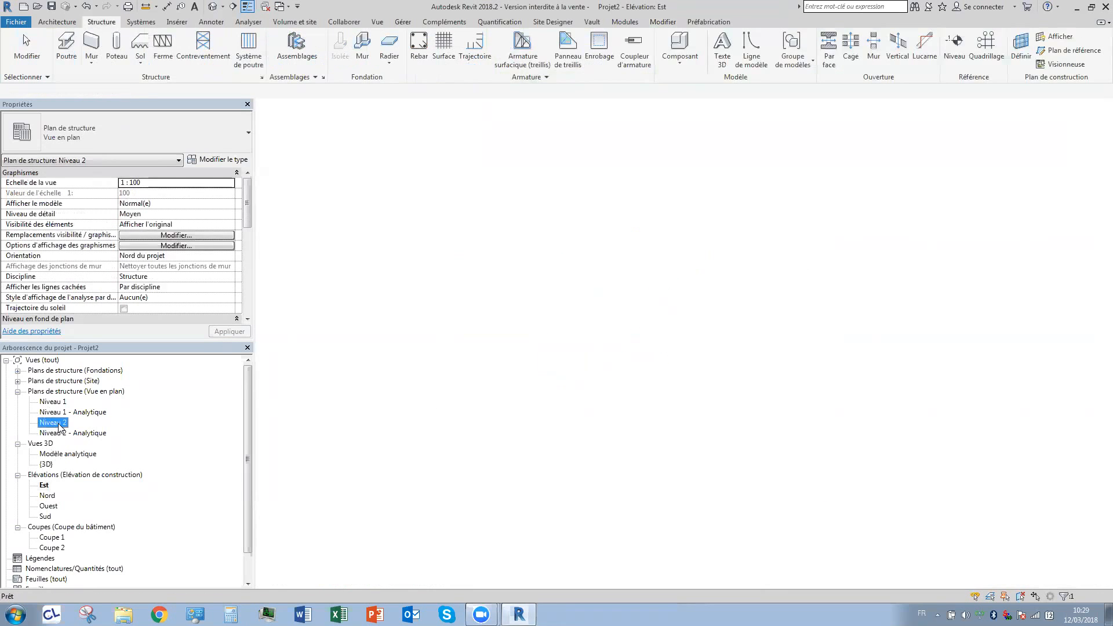
pyautogui.scroll(4, 631, 309)
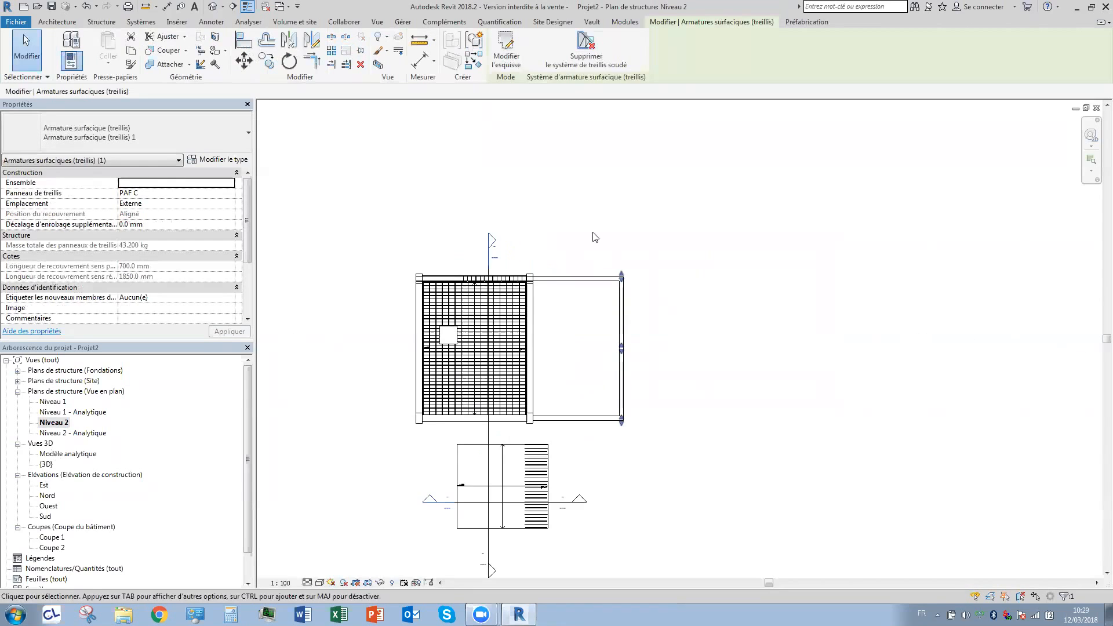
pyautogui.click(679, 466)
pyautogui.moveTo(680, 469); pyautogui.dragTo(645, 454)
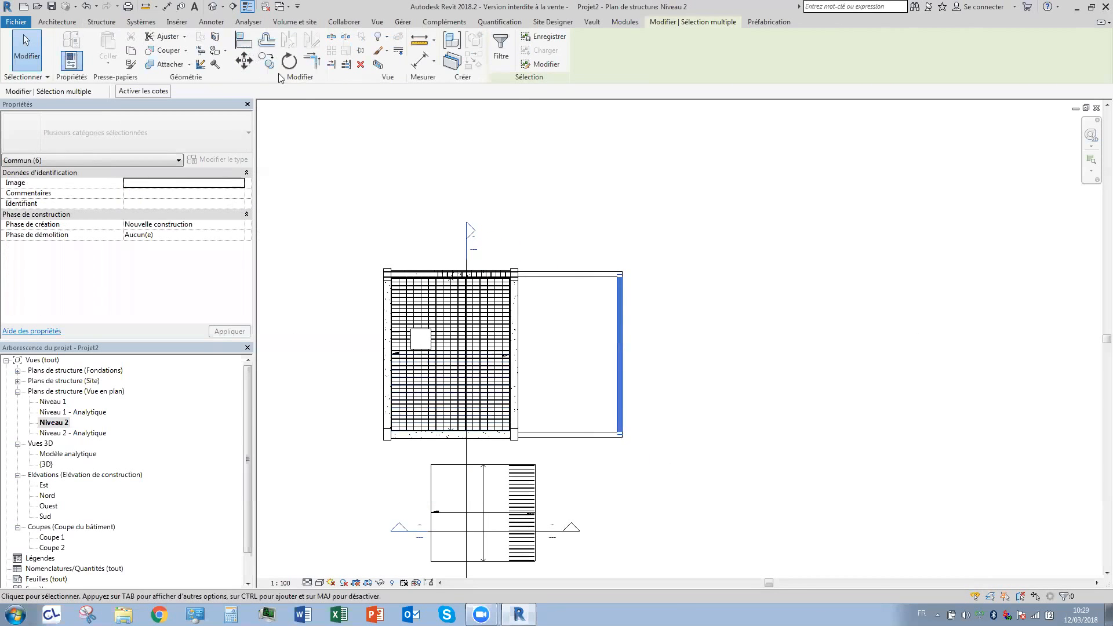
pyautogui.click(607, 254)
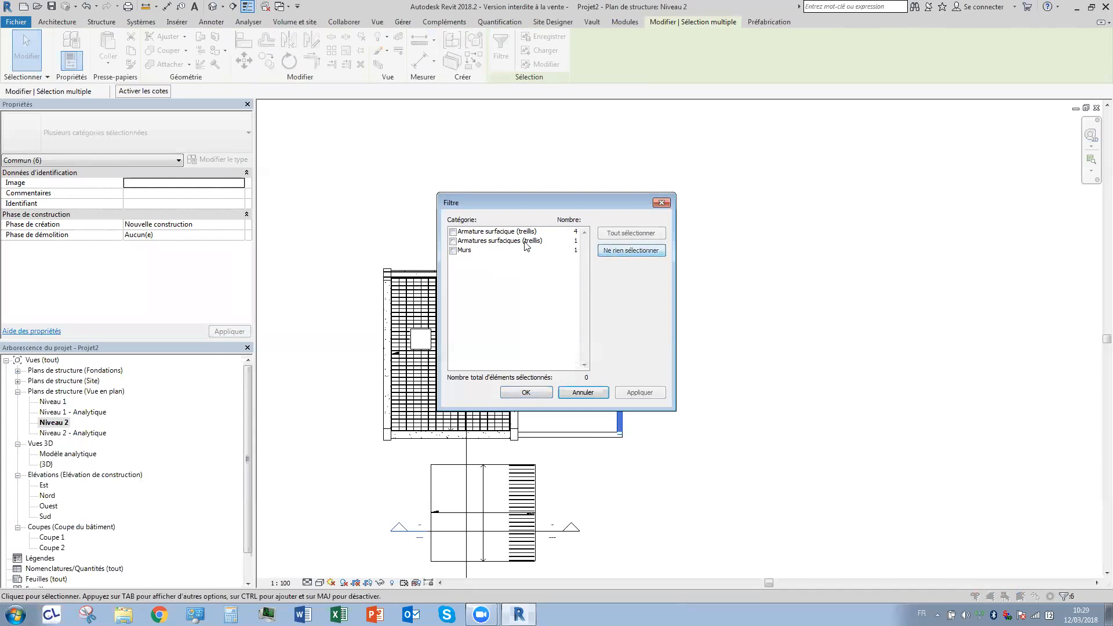
pyautogui.click(454, 232)
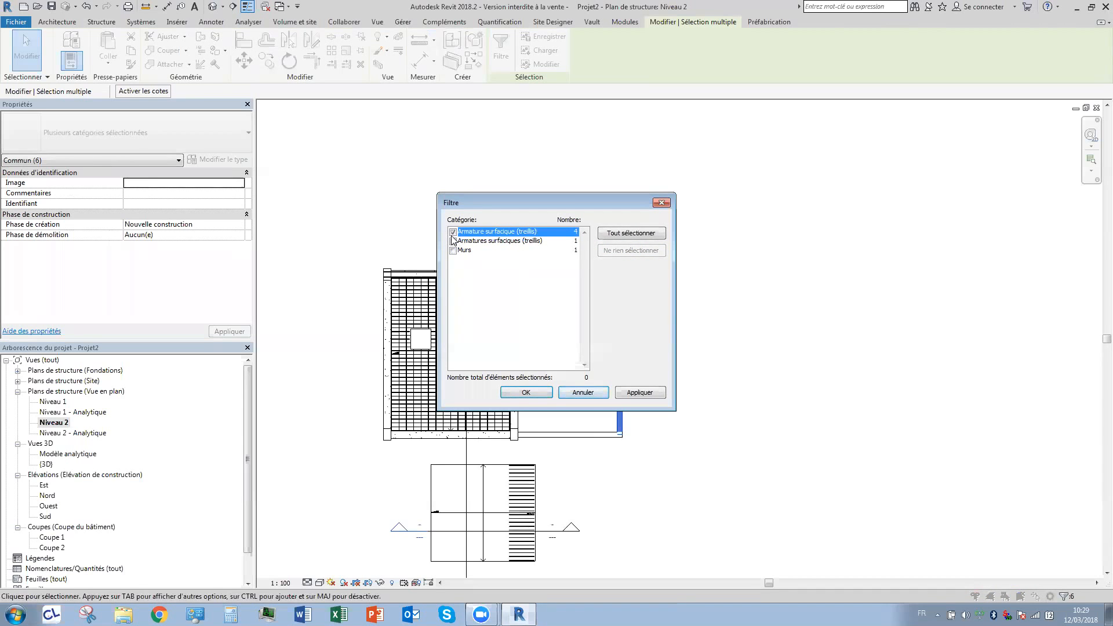
pyautogui.click(525, 393)
# Review the selected PAF C fabric sheets' instance properties and the categories in their selection filter.
pyautogui.moveTo(248, 204)
pyautogui.mouseDown()
pyautogui.moveTo(244, 282)
pyautogui.moveTo(248, 200)
pyautogui.mouseUp()
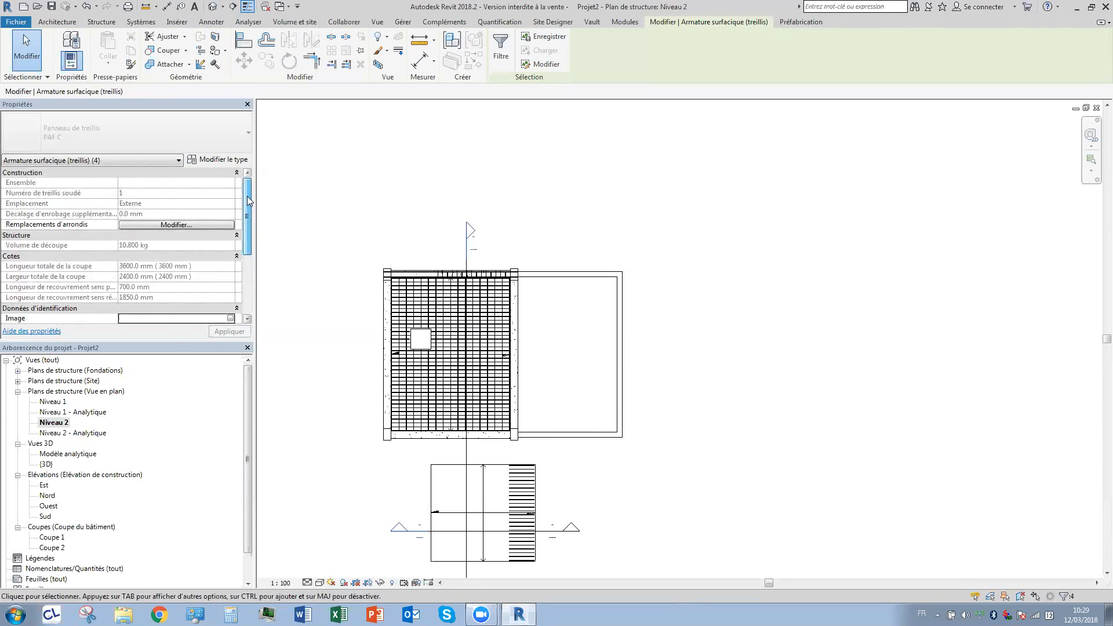
pyautogui.click(501, 52)
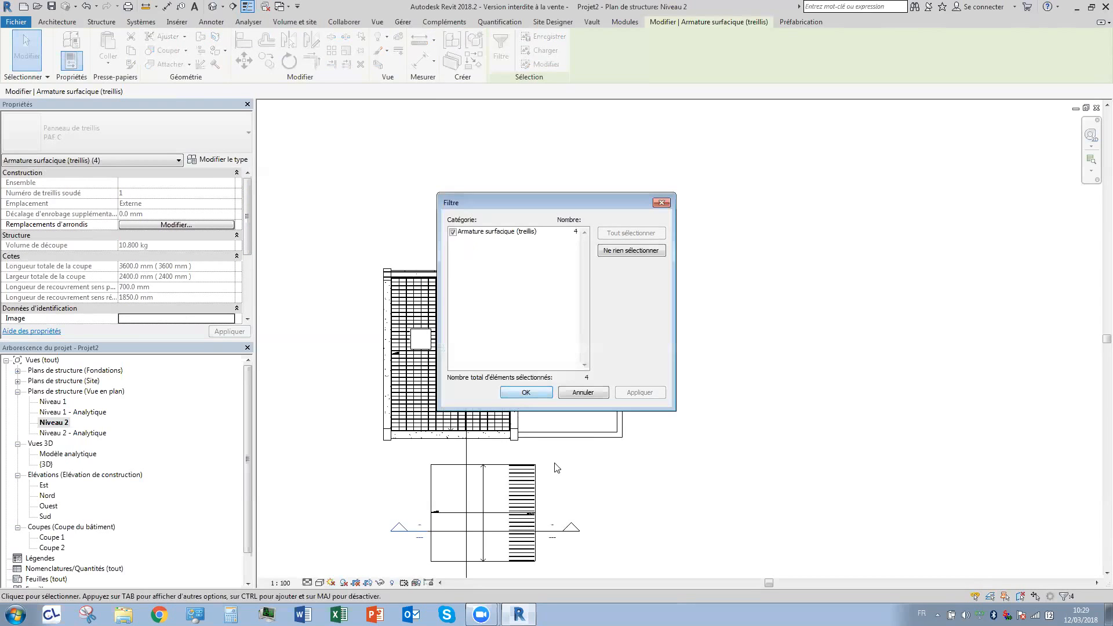
pyautogui.click(578, 392)
# Window-select the meshed wall again, filter the selection to Armatures surfaciques (treillis) only, and review the fabric area's properties.
pyautogui.moveTo(598, 233); pyautogui.dragTo(656, 454)
pyautogui.click(501, 53)
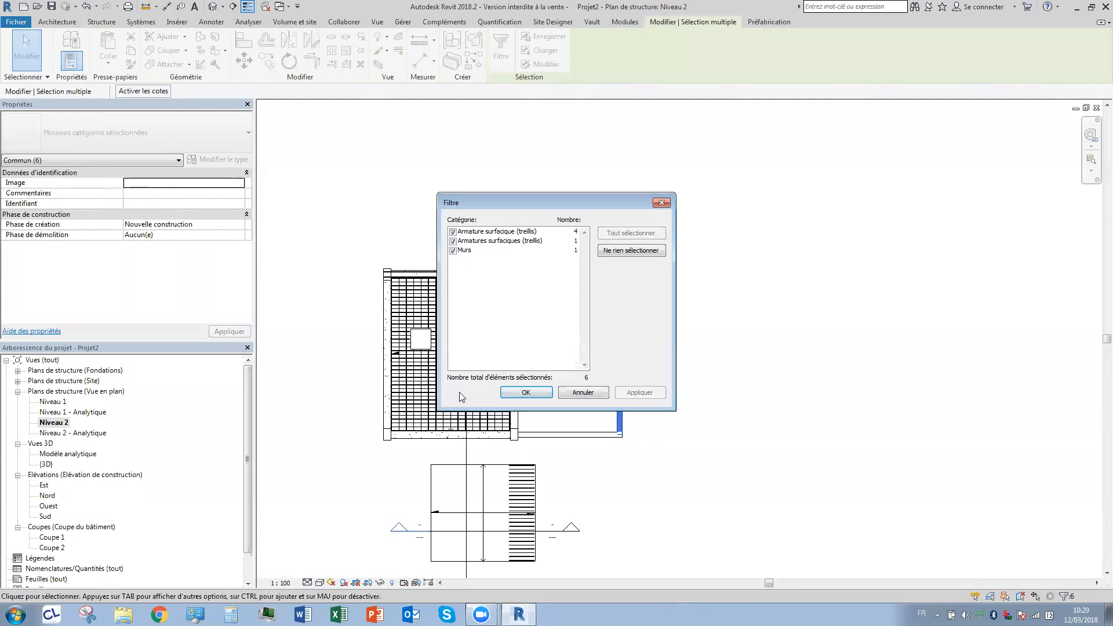
pyautogui.click(613, 250)
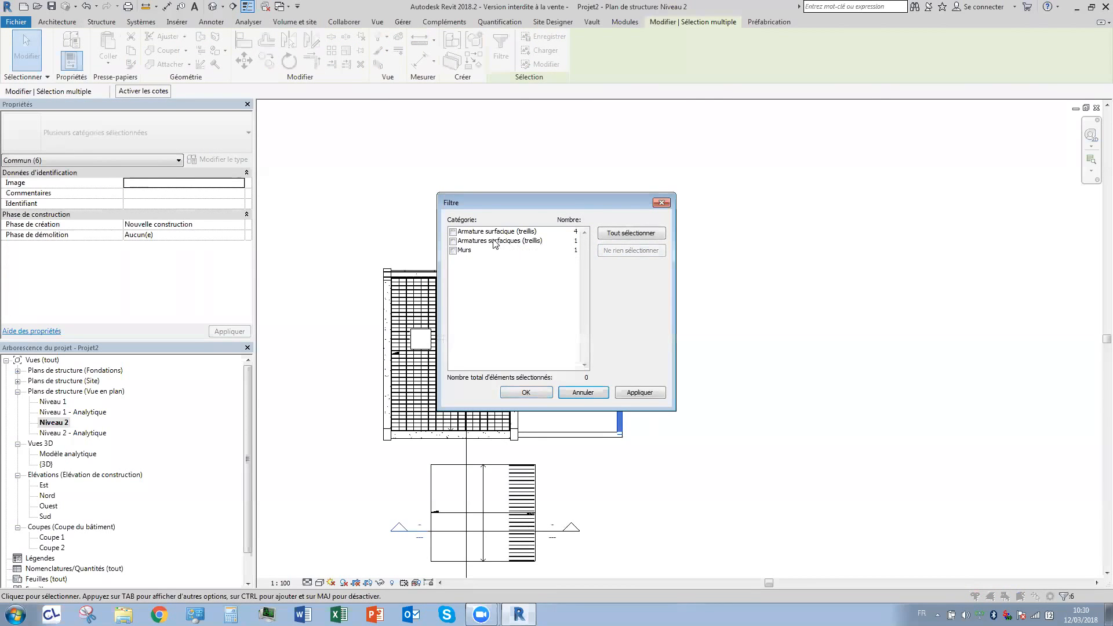
pyautogui.click(454, 242)
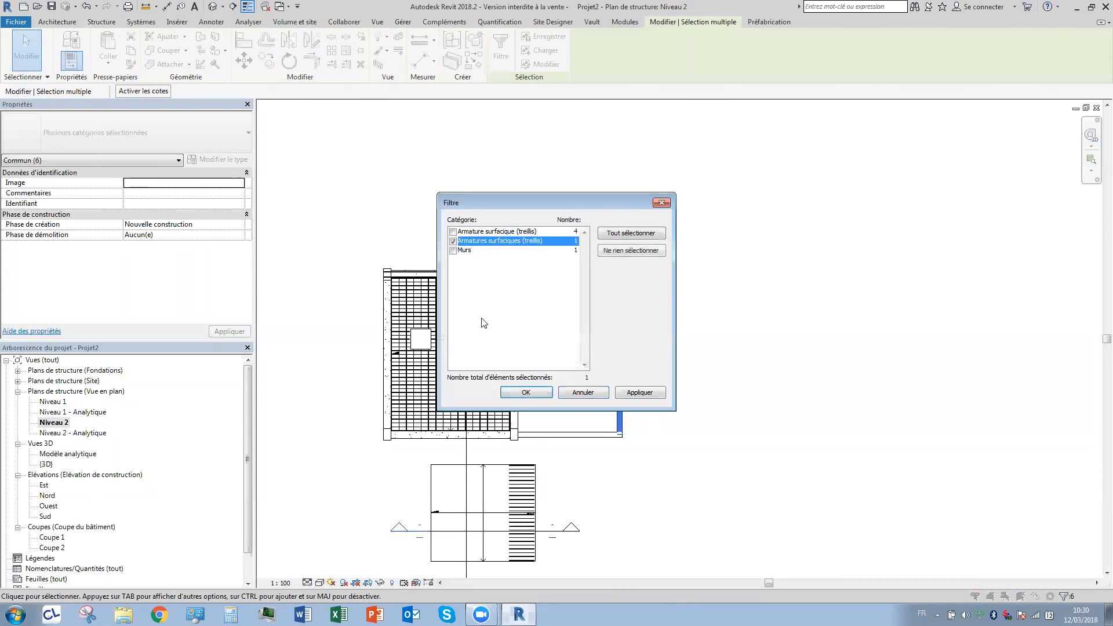
pyautogui.click(526, 392)
pyautogui.moveTo(250, 236); pyautogui.dragTo(264, 269)
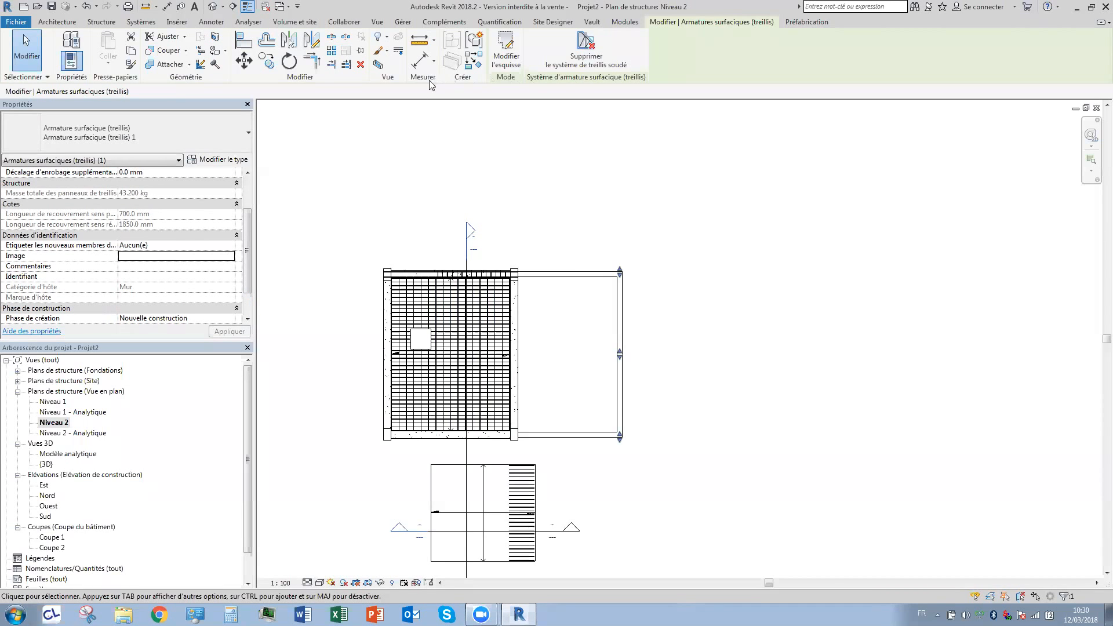
# Reselect the meshed wall, keep only the Armature surfacique (treillis) sheets through the filter, and review their dimensions and overlap properties.
pyautogui.click(633, 230)
pyautogui.moveTo(613, 230); pyautogui.dragTo(679, 464)
pyautogui.click(501, 48)
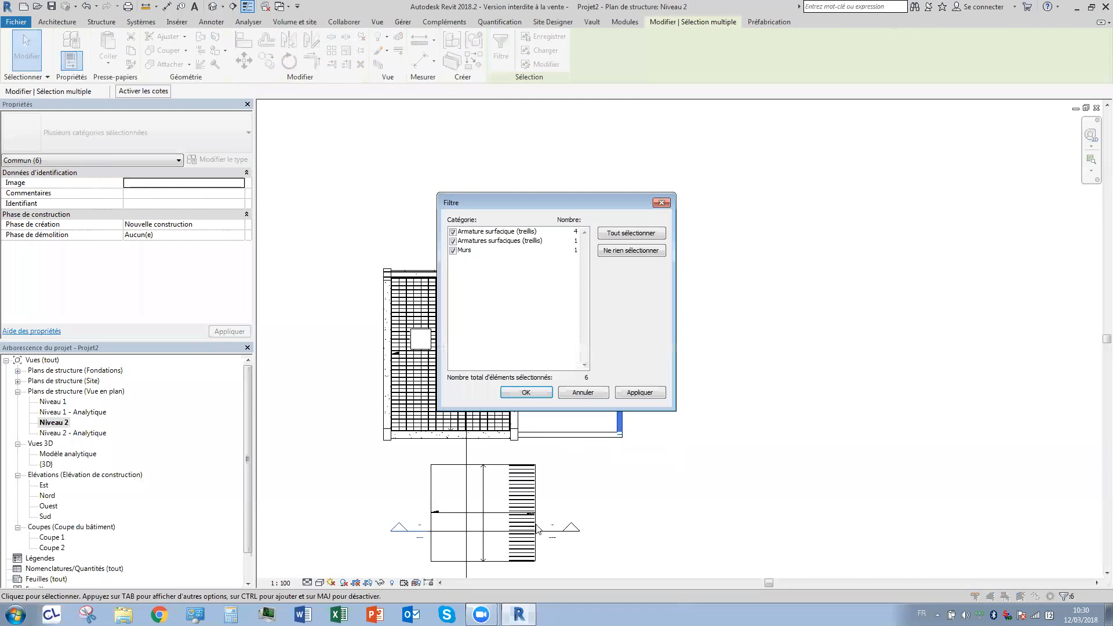
pyautogui.click(623, 250)
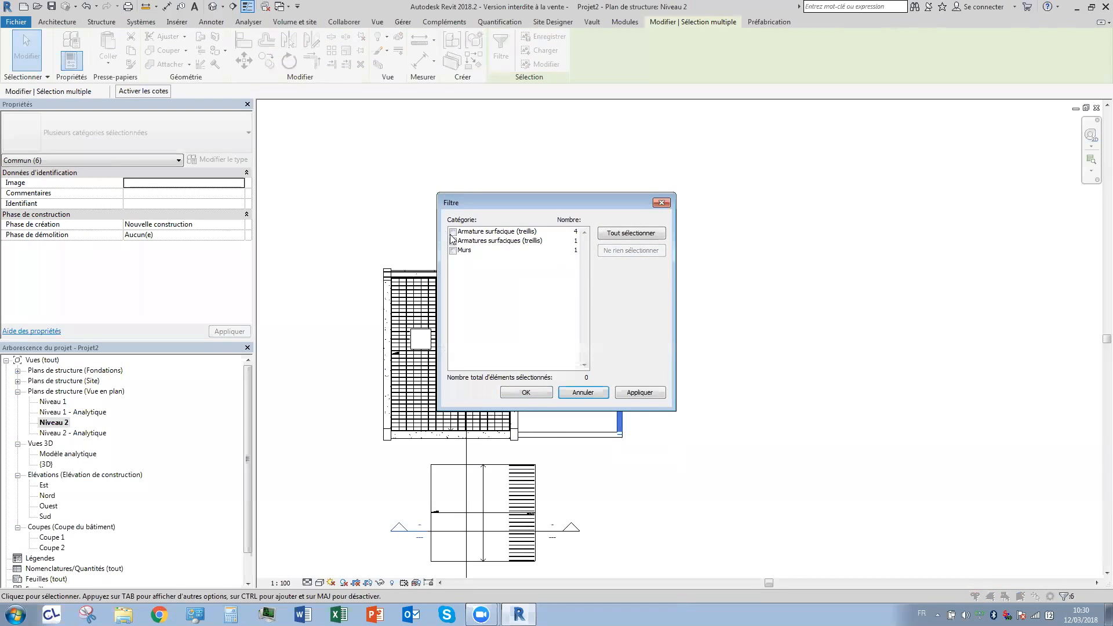
pyautogui.click(454, 233)
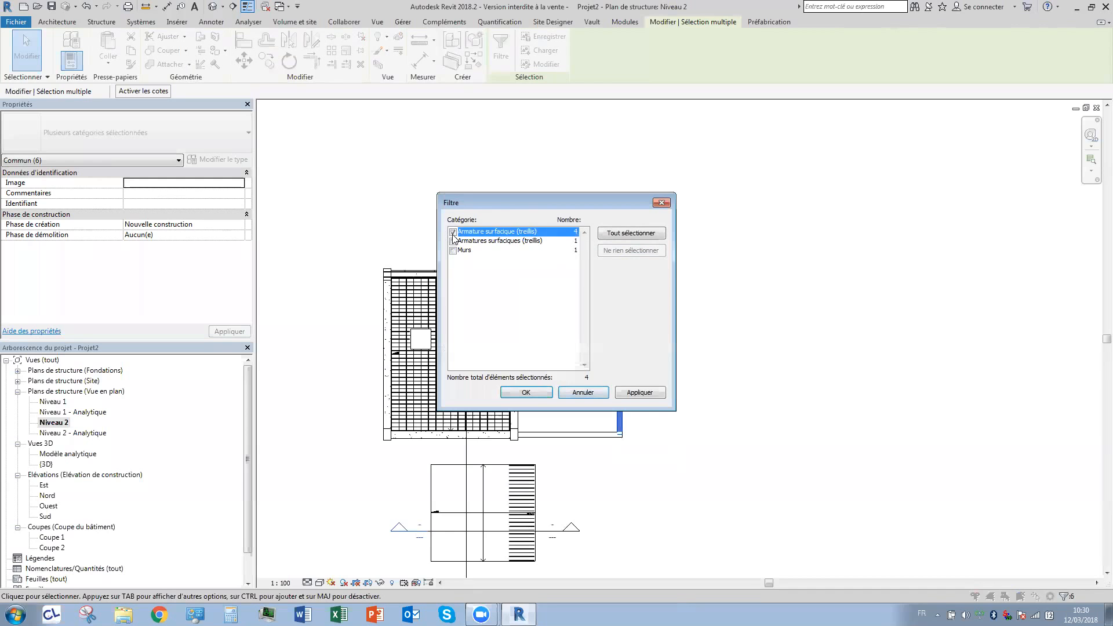
pyautogui.click(528, 392)
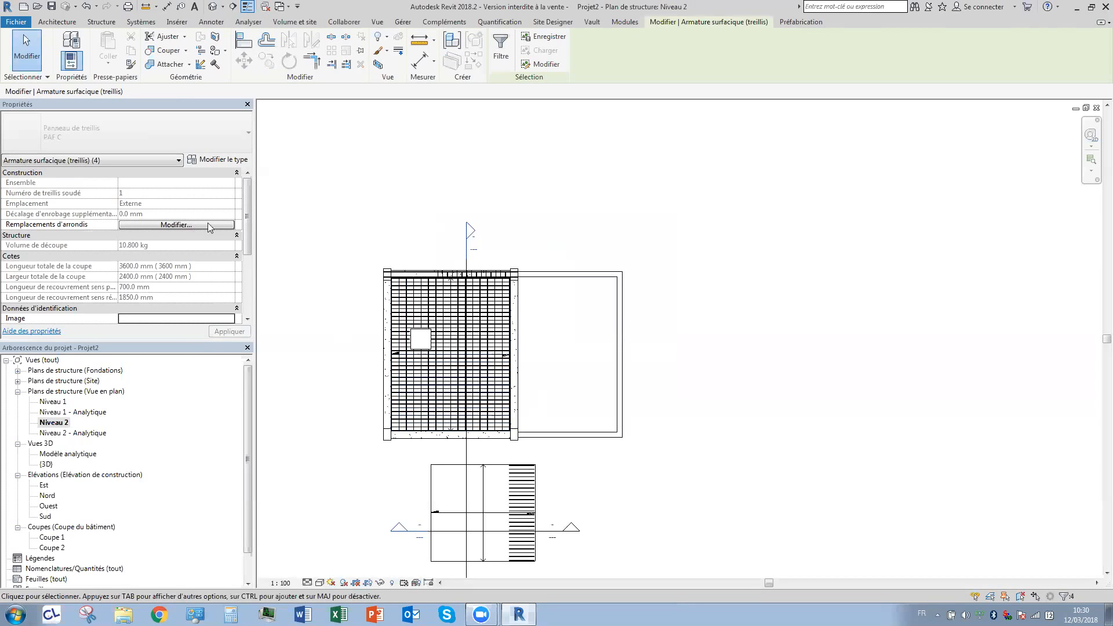
pyautogui.moveTo(250, 239); pyautogui.dragTo(247, 189)
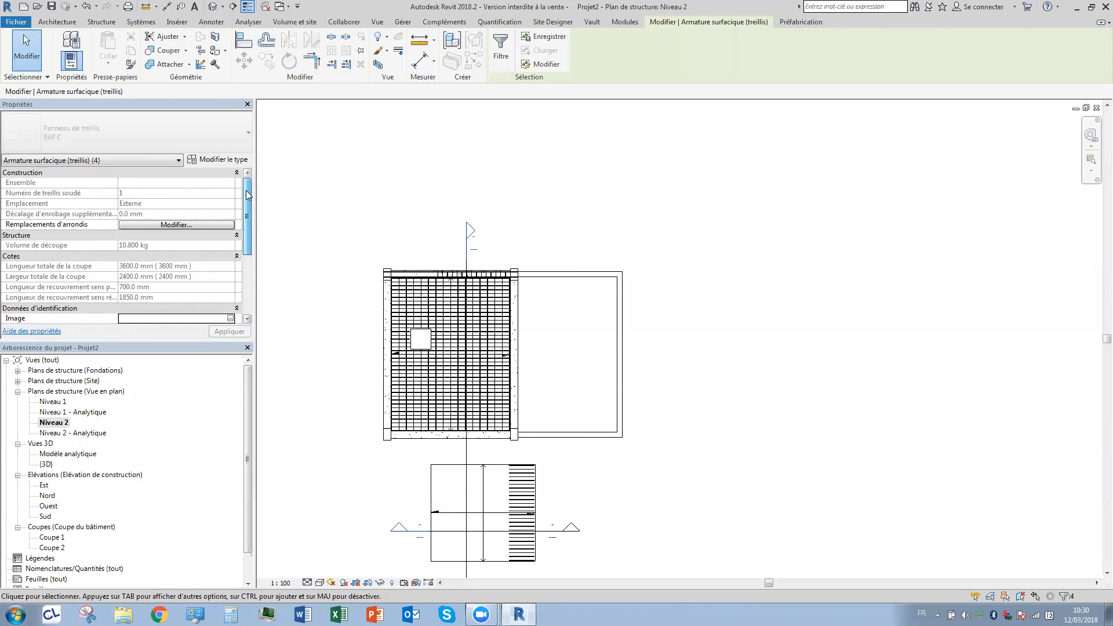
pyautogui.scroll(-1, 247, 197)
pyautogui.scroll(1, 247, 204)
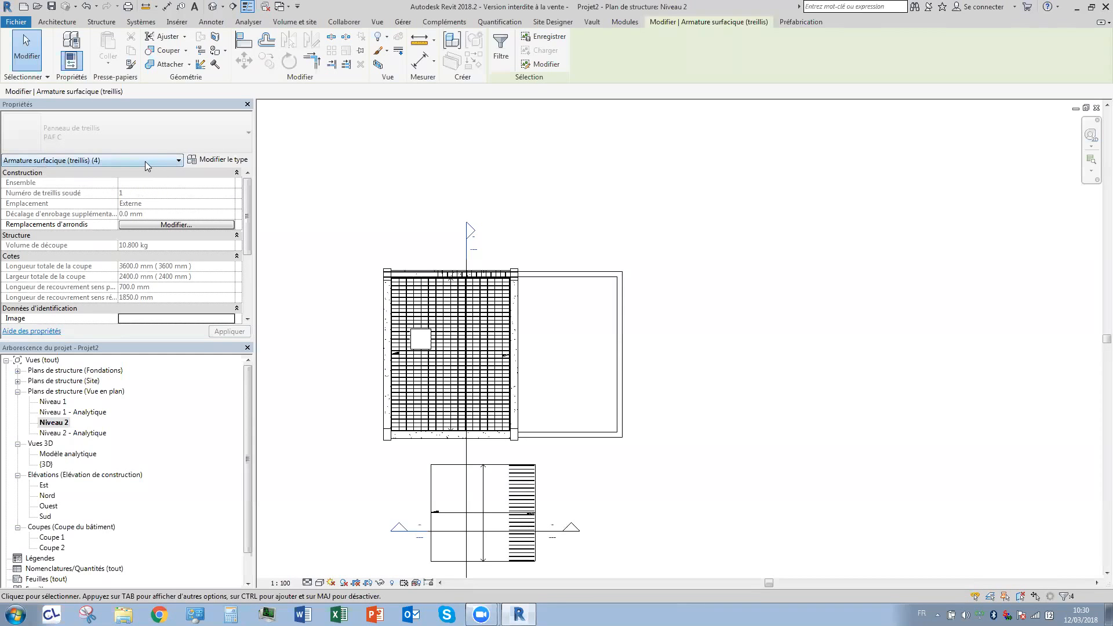
# Examine the PAF C sheet's type parameters, including overlaps, wire types, material and mass, without editing them.
pyautogui.click(217, 160)
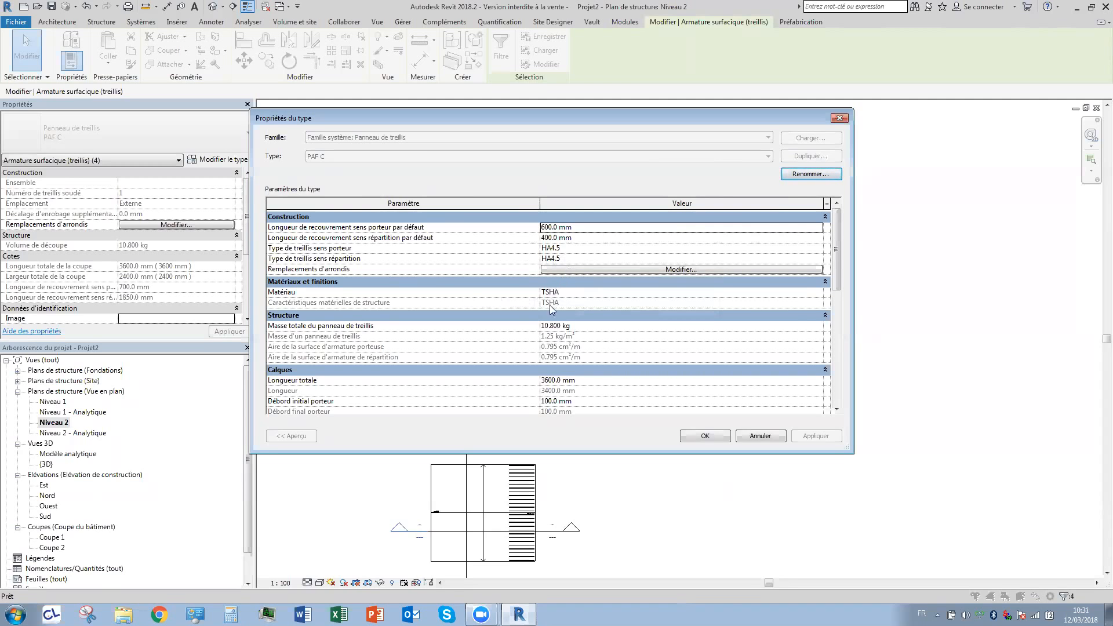
pyautogui.moveTo(836, 254); pyautogui.dragTo(841, 214)
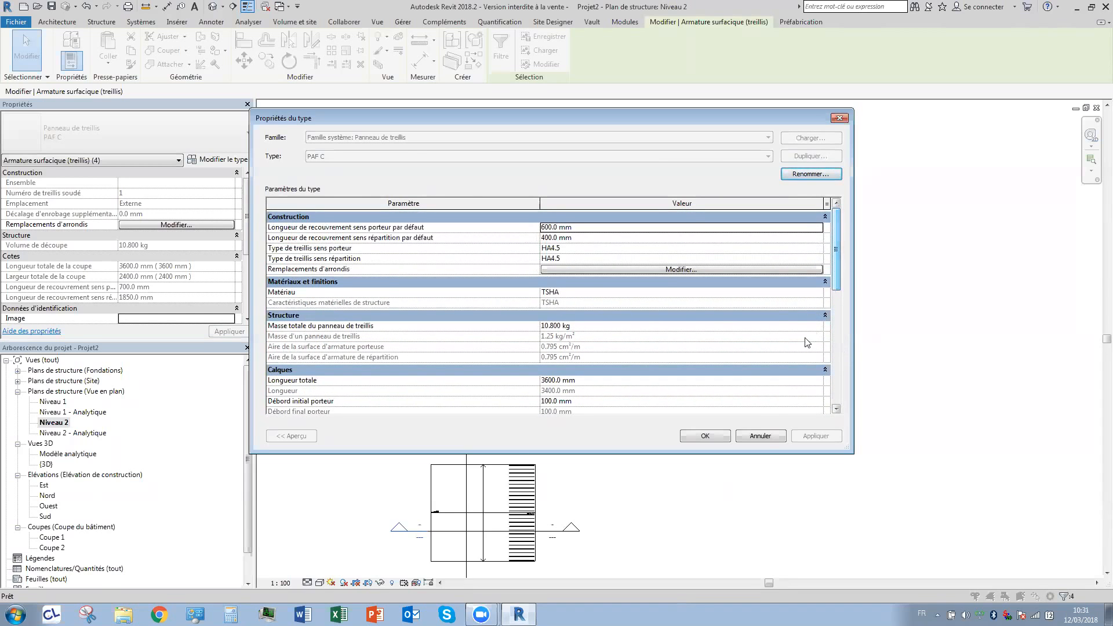
pyautogui.click(763, 439)
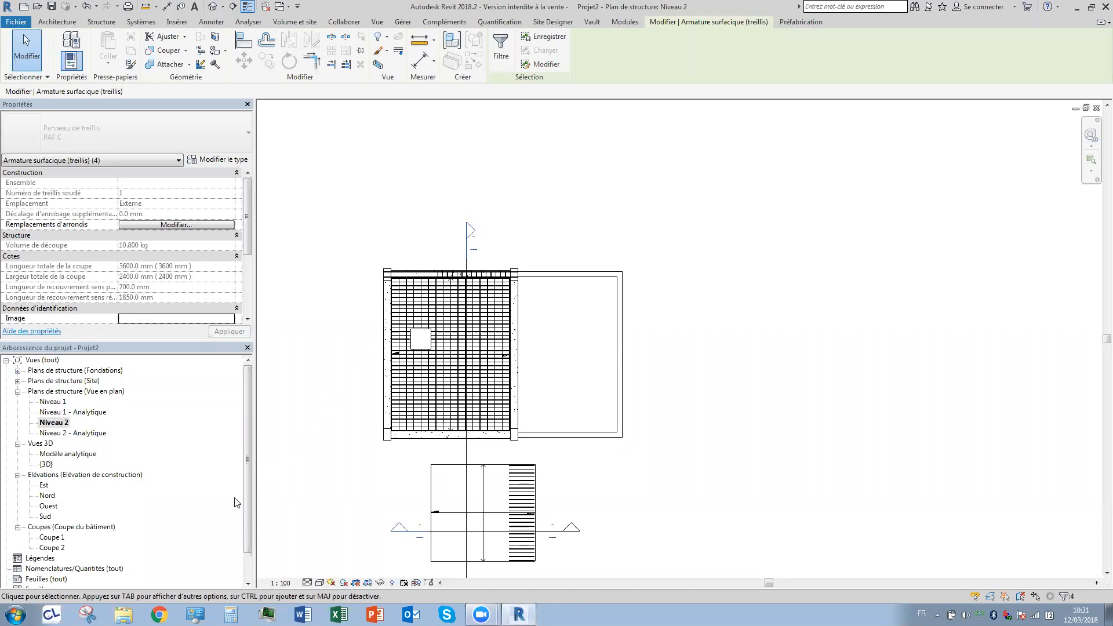
pyautogui.moveTo(249, 501)
pyautogui.mouseDown()
pyautogui.moveTo(249, 513)
pyautogui.moveTo(249, 500)
pyautogui.mouseUp()
pyautogui.click(640, 253)
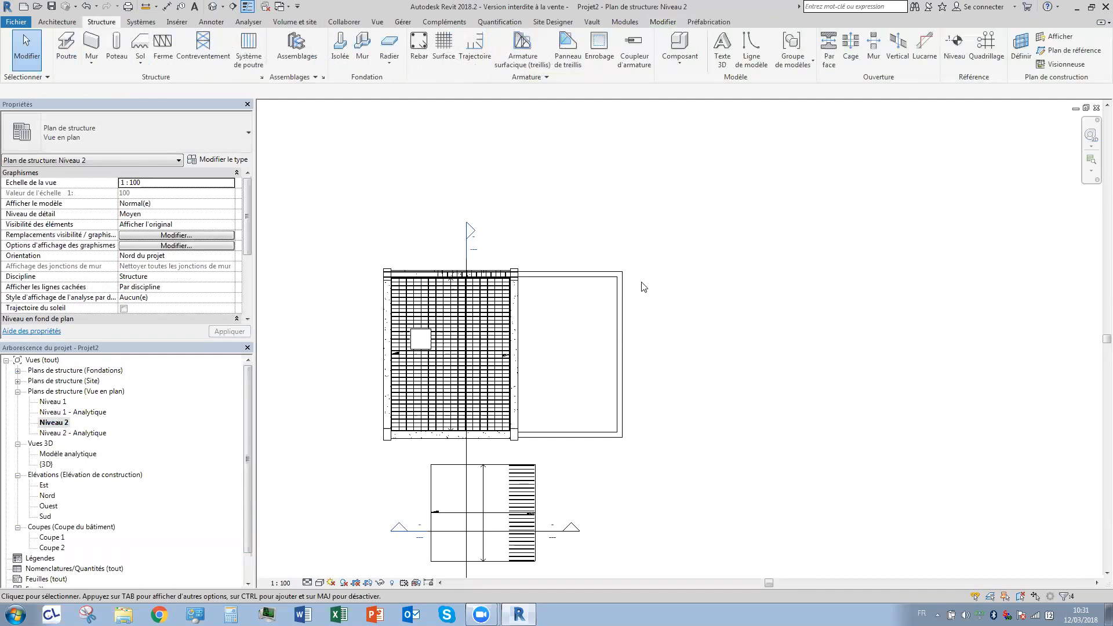
pyautogui.click(604, 284)
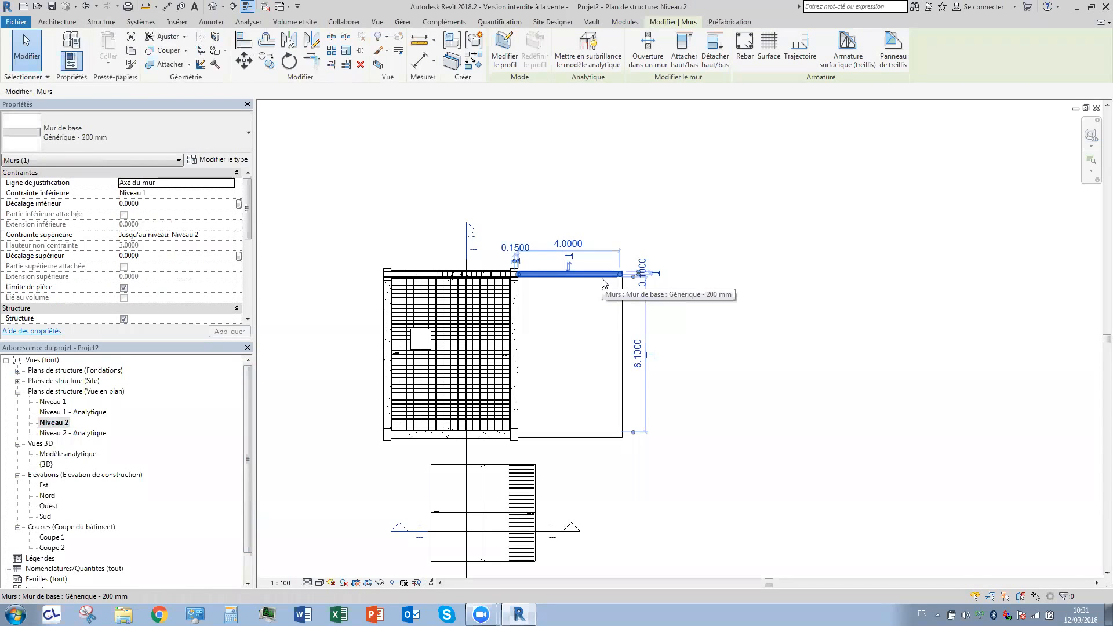
pyautogui.click(522, 378)
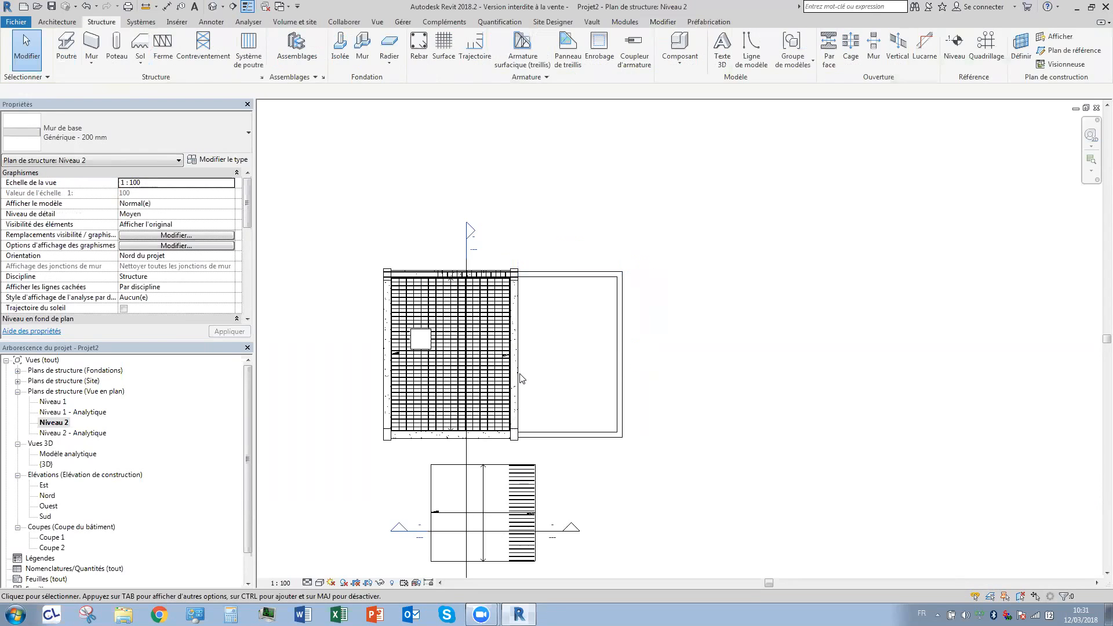
# In the 3D view, select the 300 x 600mm concrete beam along the slab's edge and open its Poutres reinforcement settings.
pyautogui.click(213, 9)
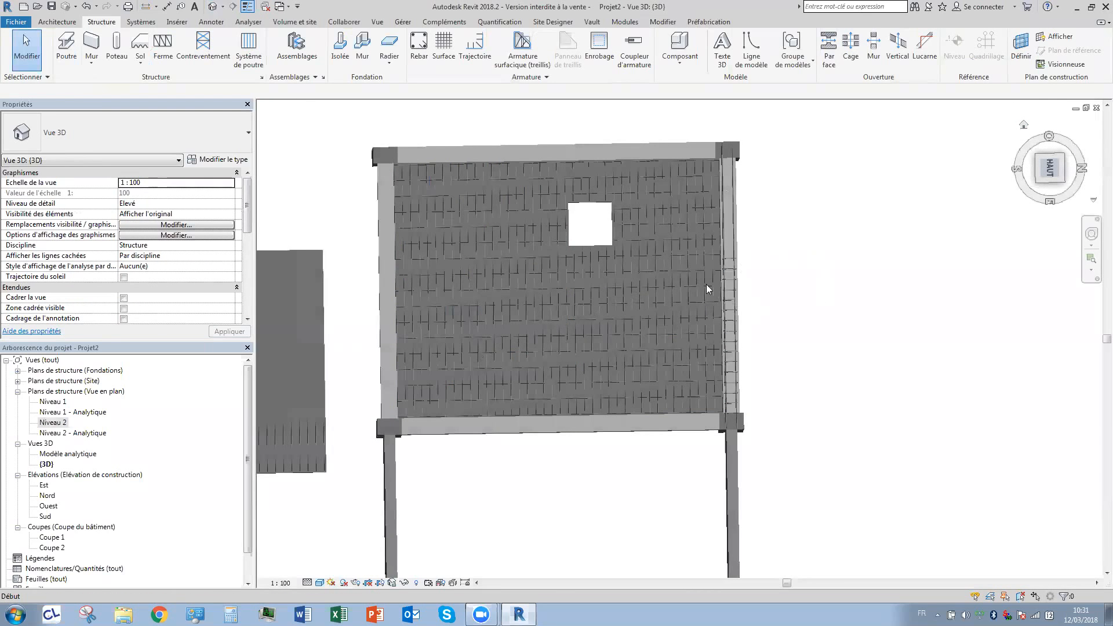
pyautogui.scroll(-3, 713, 295)
pyautogui.keyDown('shift'); pyautogui.moveTo(713, 295); pyautogui.dragTo(357, 100, button='middle'); pyautogui.keyUp('shift')
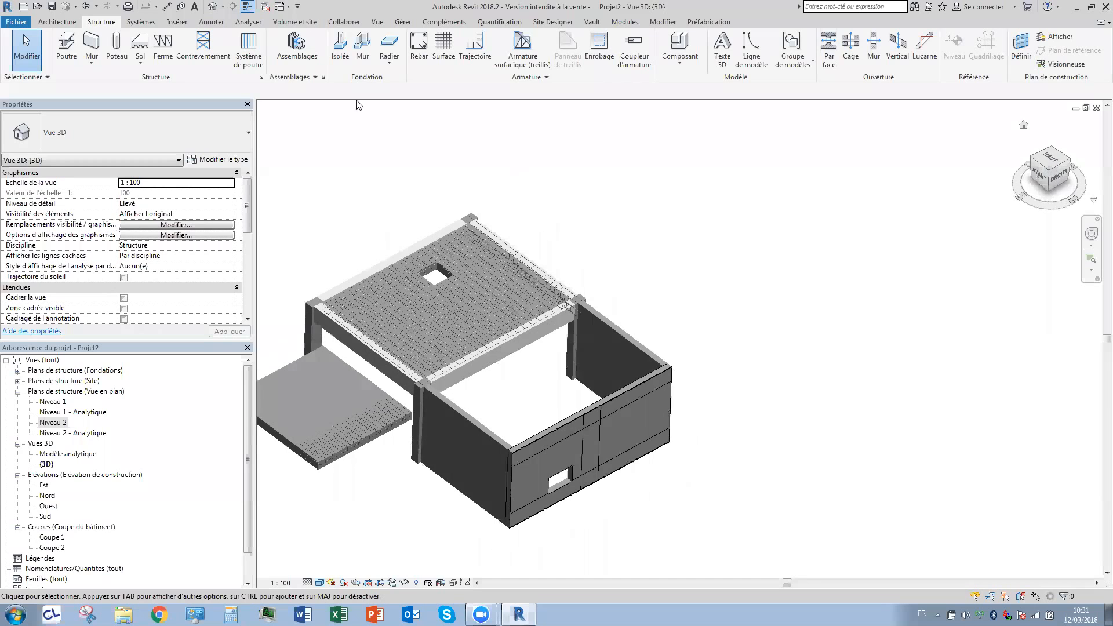
pyautogui.click(624, 22)
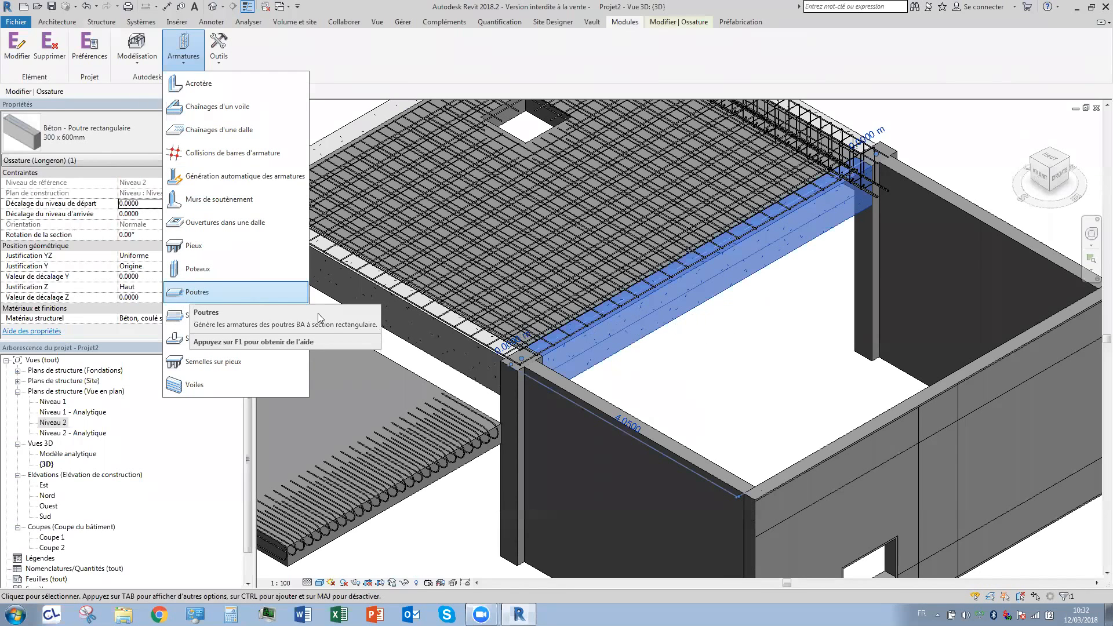
pyautogui.click(219, 292)
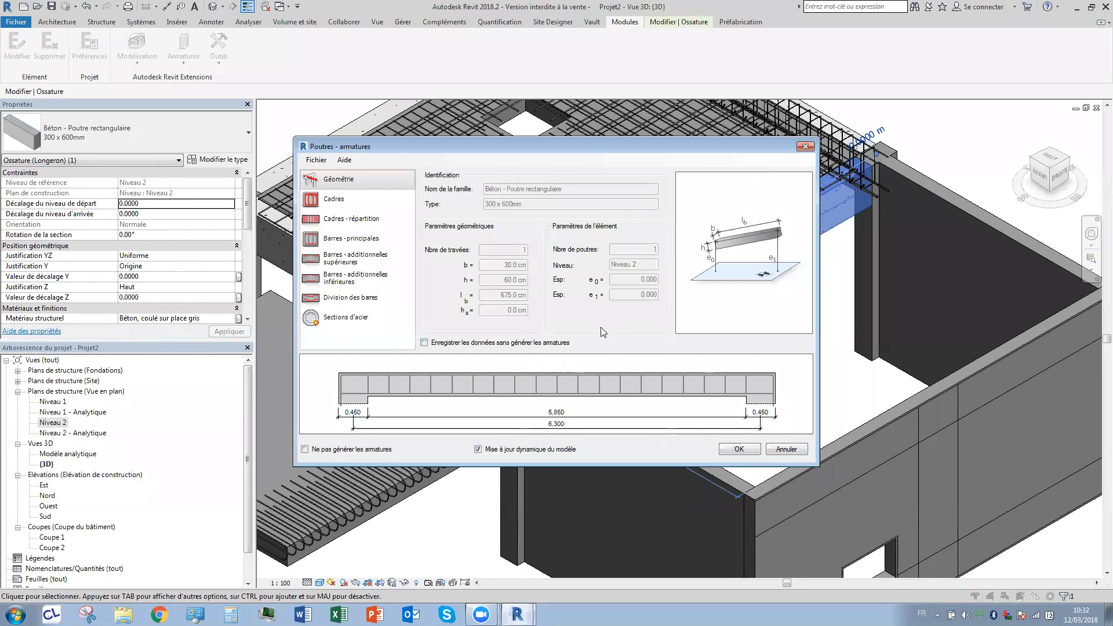
# Set the beam's stirrups to HA10 (Fe400) bars with the simple closed rectangular frame type.
pyautogui.click(352, 200)
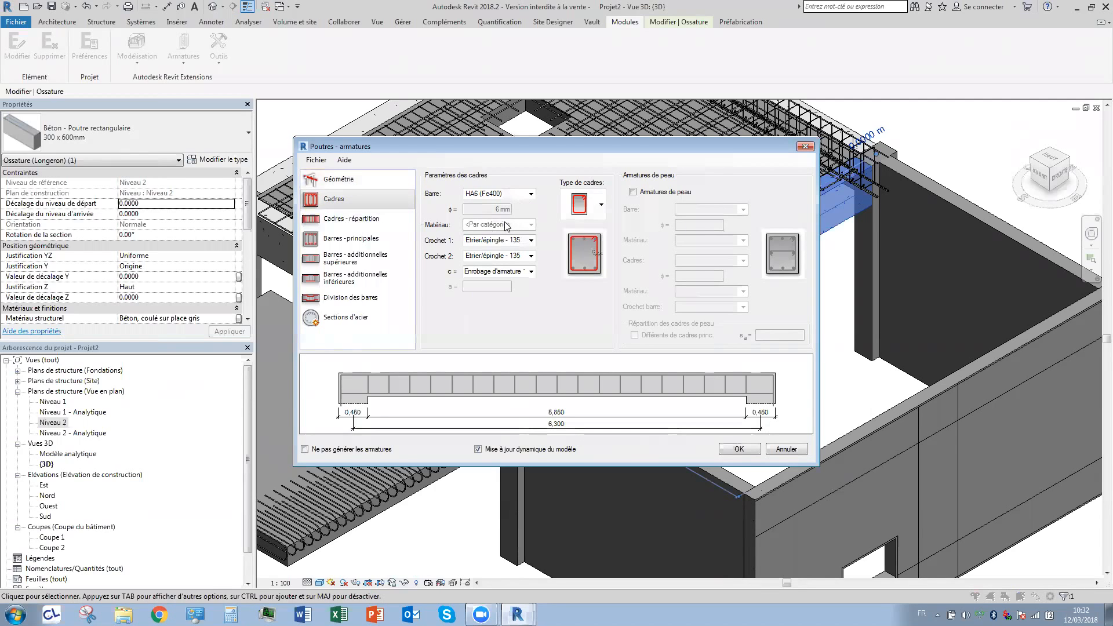
pyautogui.click(498, 194)
pyautogui.click(492, 224)
pyautogui.click(587, 204)
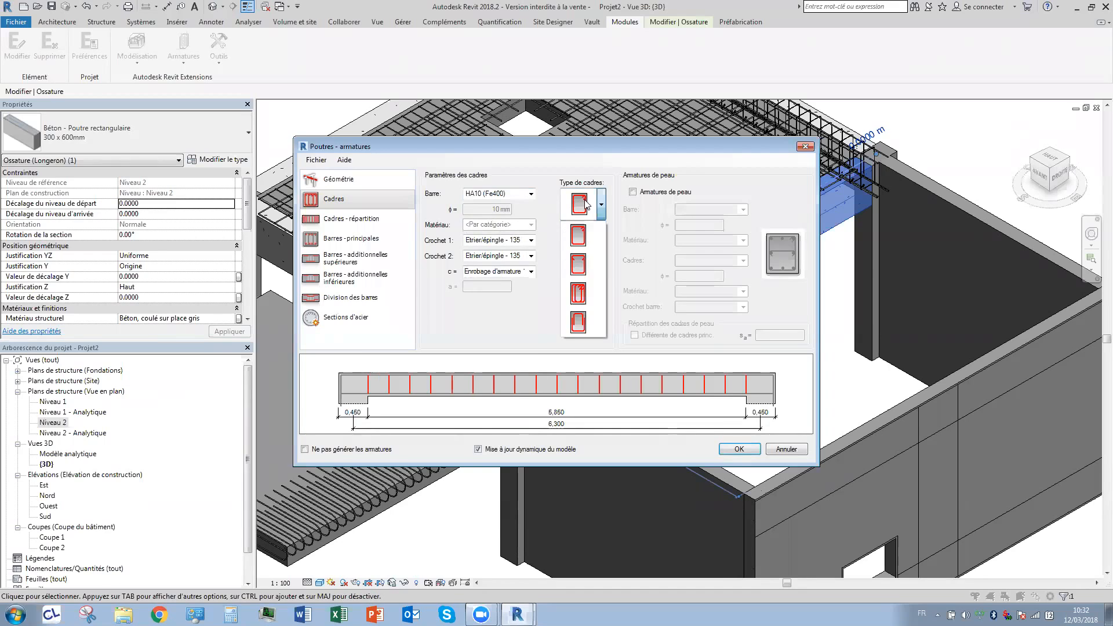
pyautogui.click(584, 238)
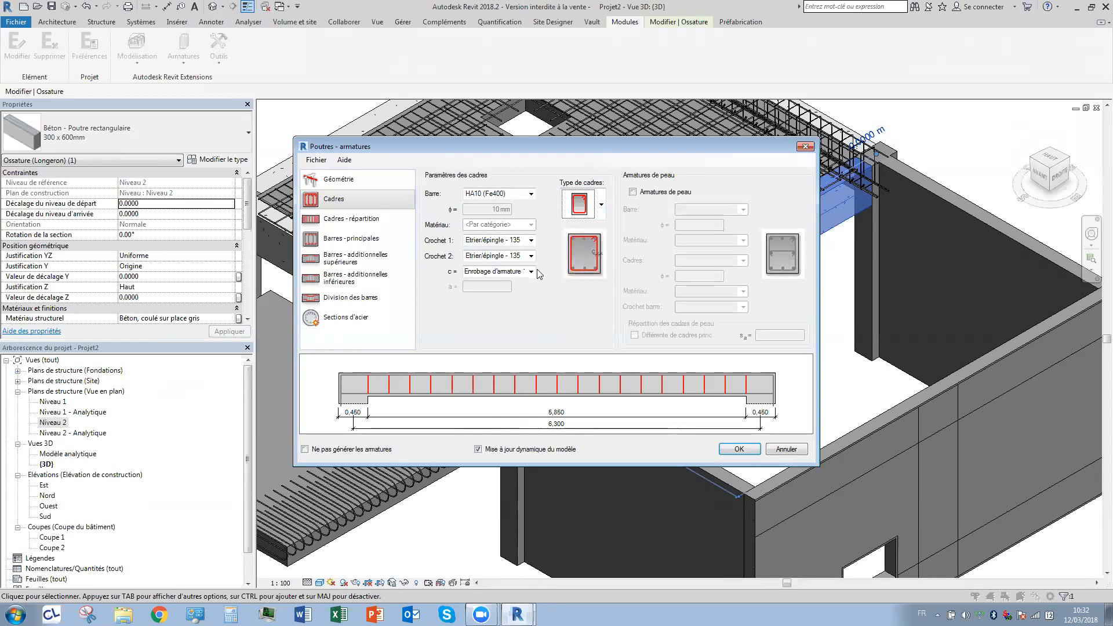
# Set the main stirrup distribution to the three-zone type with separate spacings s1, s2 and s3.
pyautogui.click(383, 221)
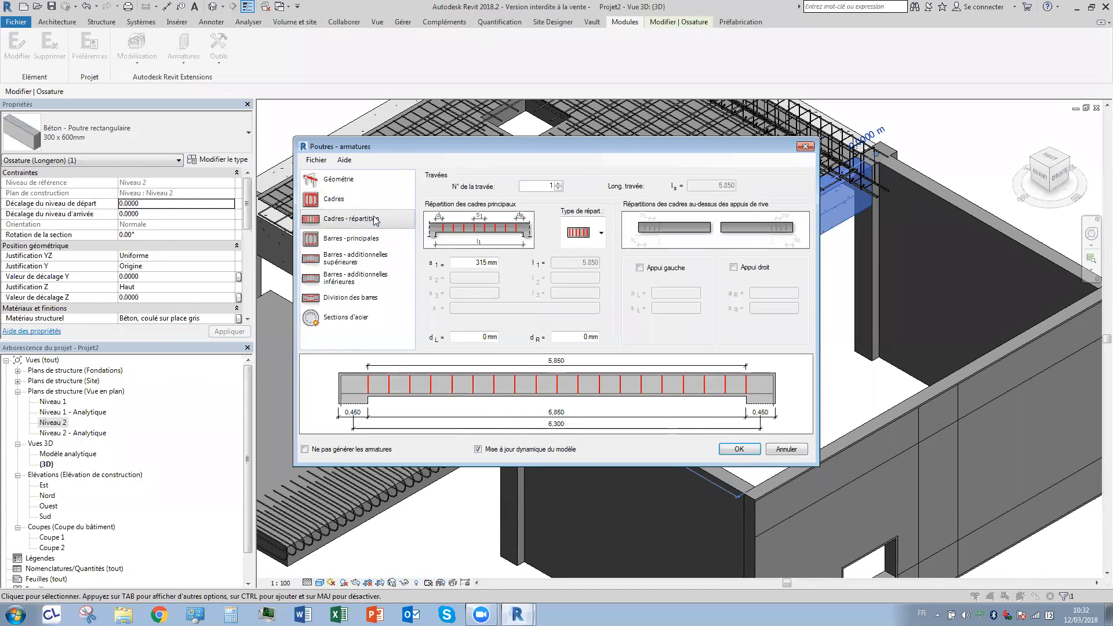
pyautogui.click(586, 236)
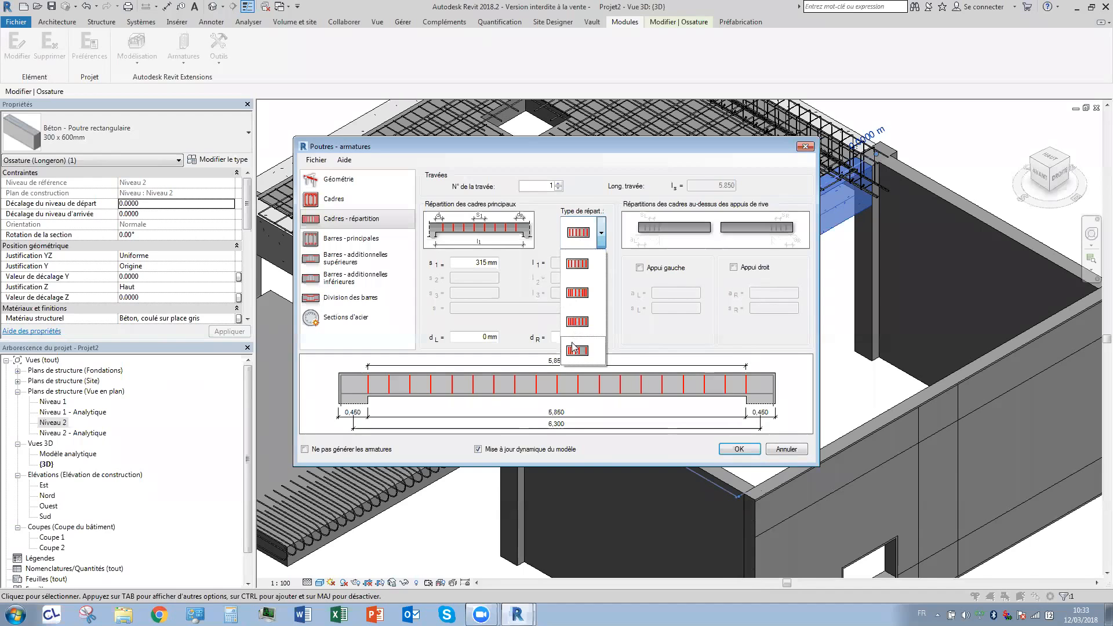
pyautogui.click(592, 195)
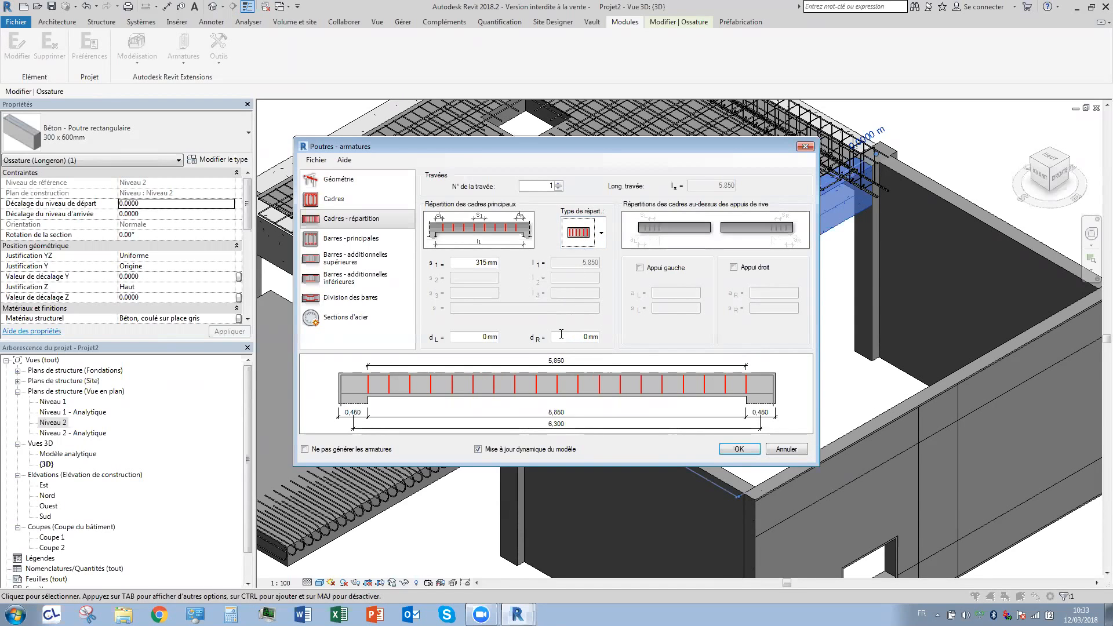
pyautogui.click(589, 226)
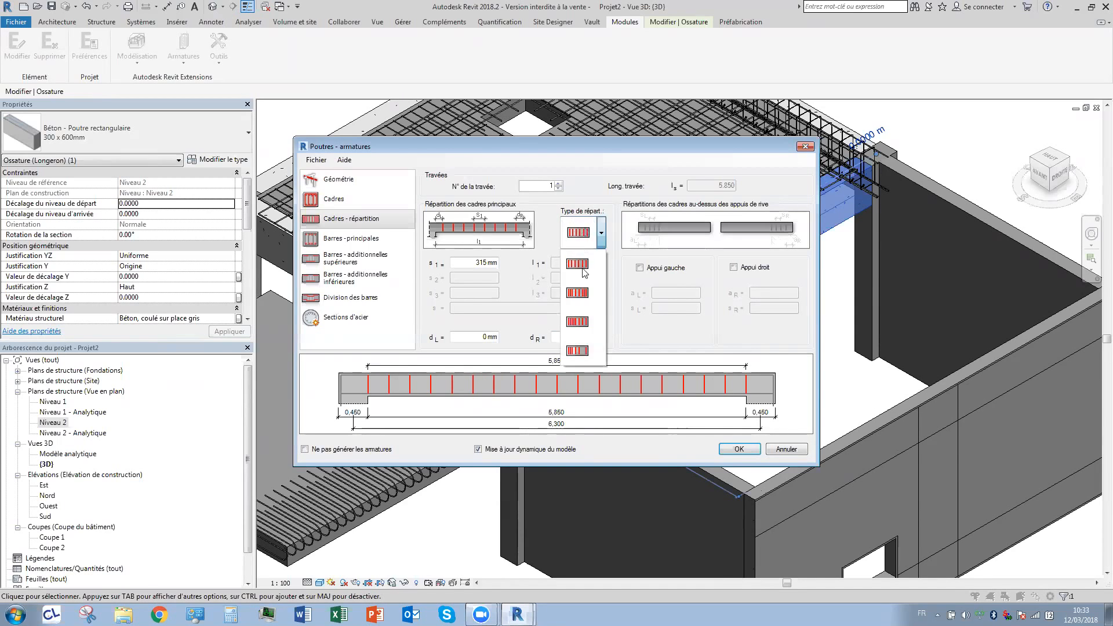
pyautogui.click(578, 302)
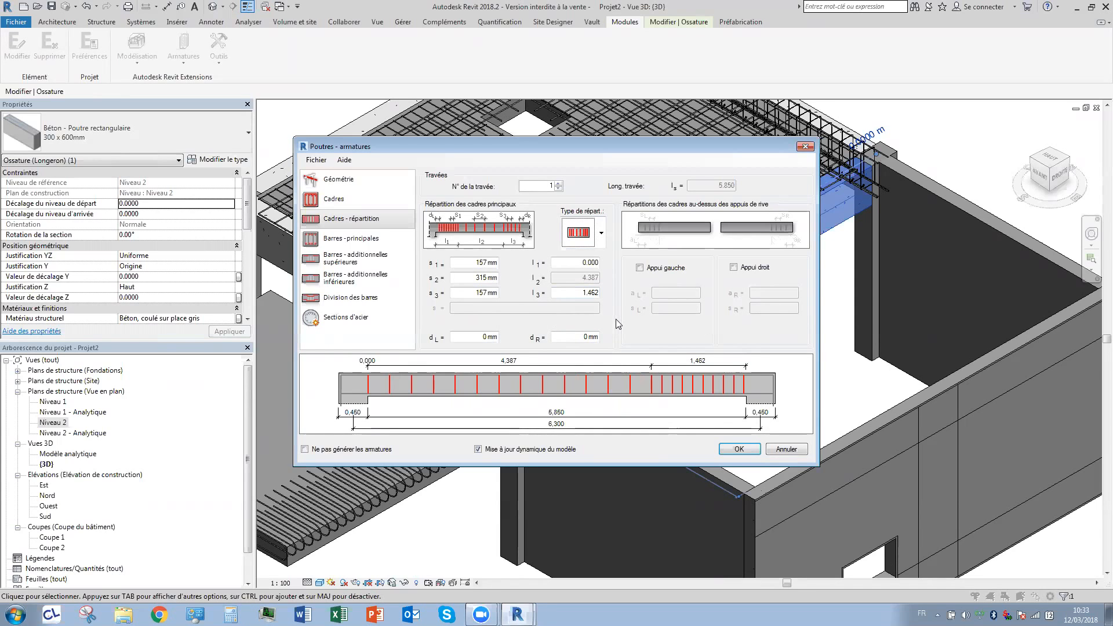
# Set the beam's main bars to HA16 (Fe400) for the lower bars and HA12 (Fe400) for the upper bars.
pyautogui.click(343, 242)
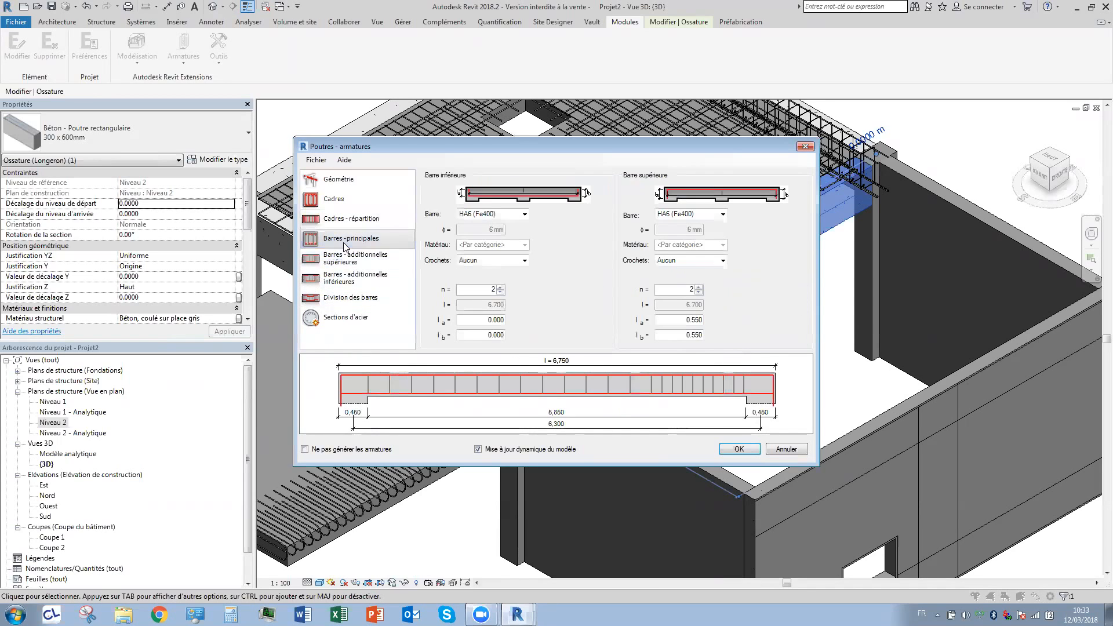
pyautogui.click(524, 215)
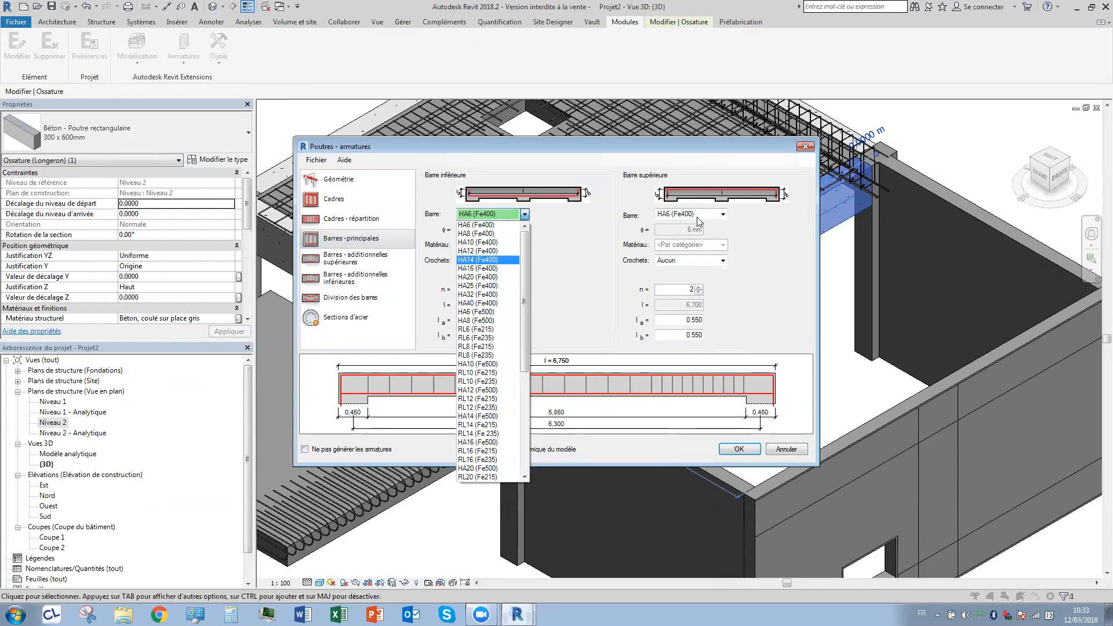
pyautogui.click(487, 269)
pyautogui.click(723, 214)
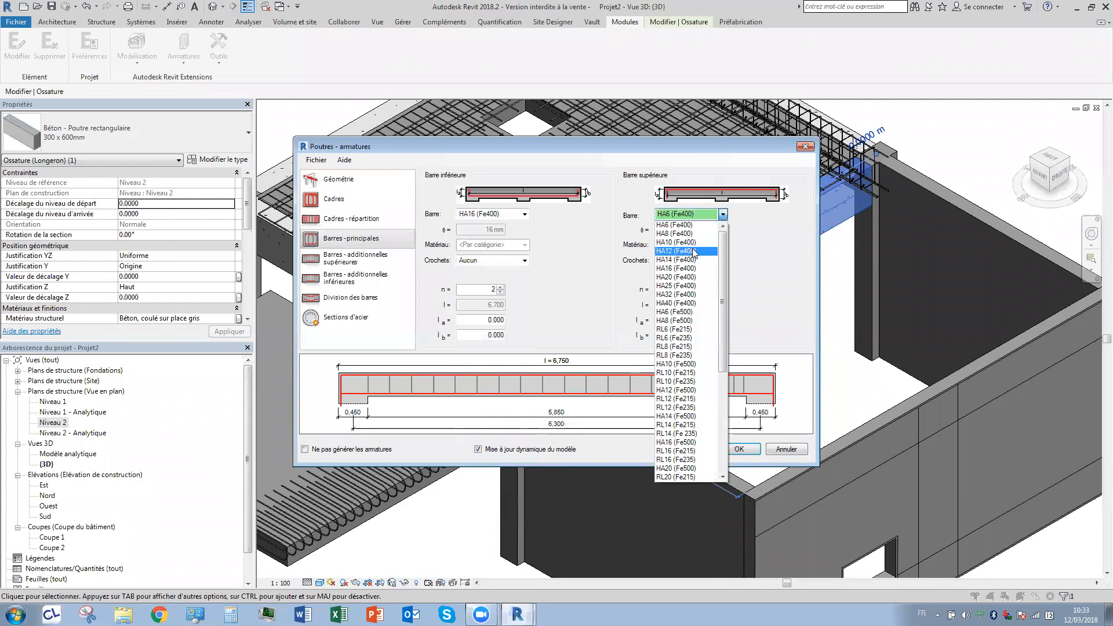
pyautogui.click(693, 250)
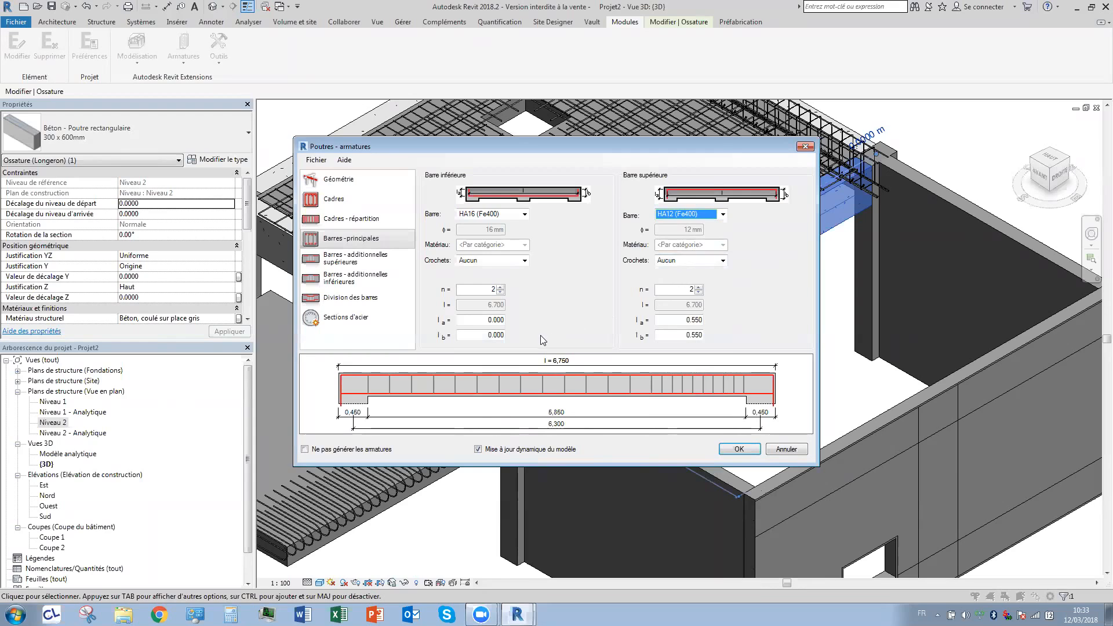
pyautogui.click(525, 261)
pyautogui.click(525, 262)
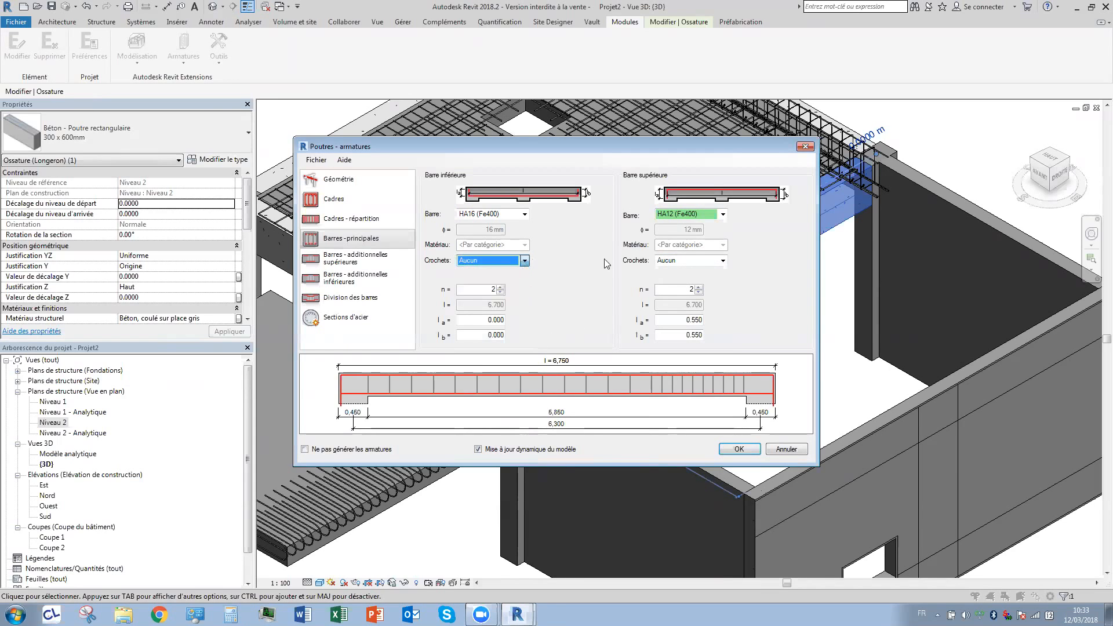
# Check the additional bar, bar division and steel section settings, and generate the beam's reinforcement.
pyautogui.click(339, 263)
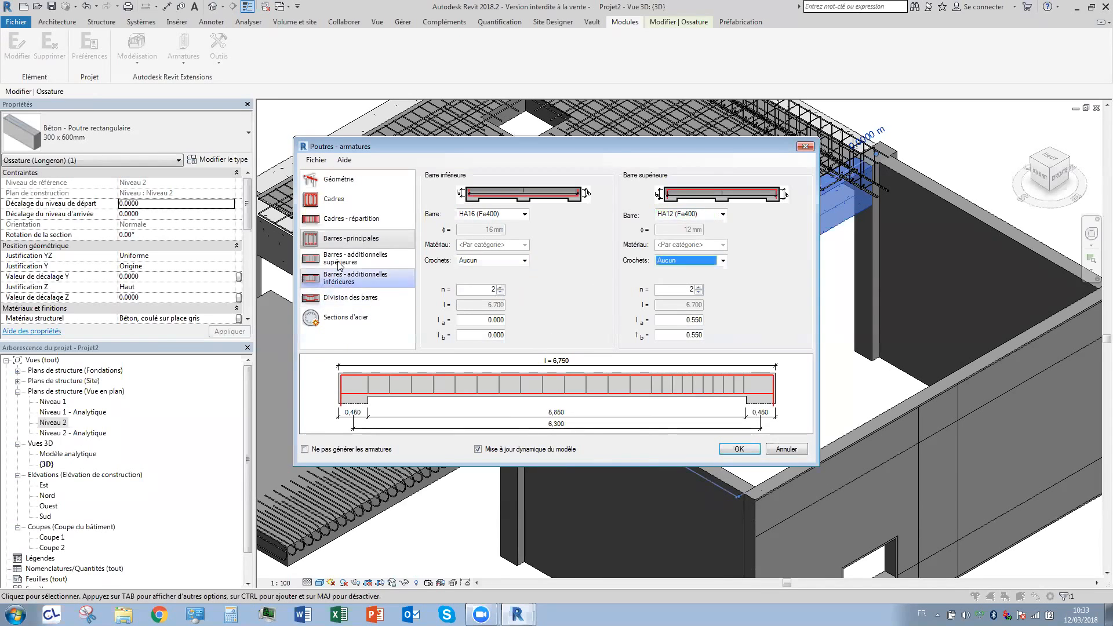
pyautogui.click(361, 281)
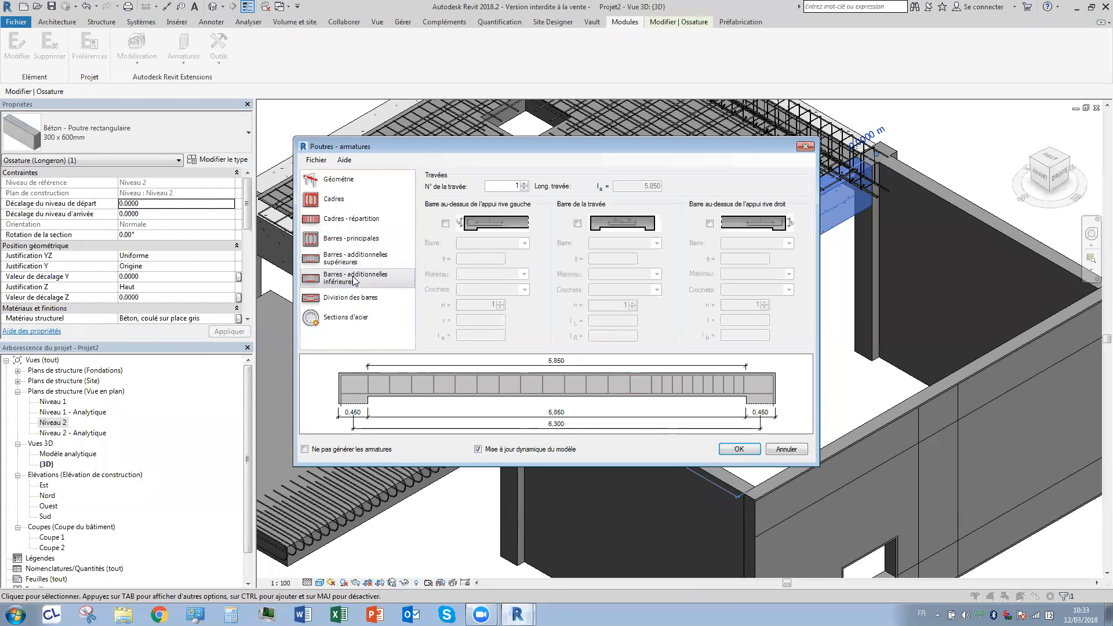
pyautogui.click(357, 299)
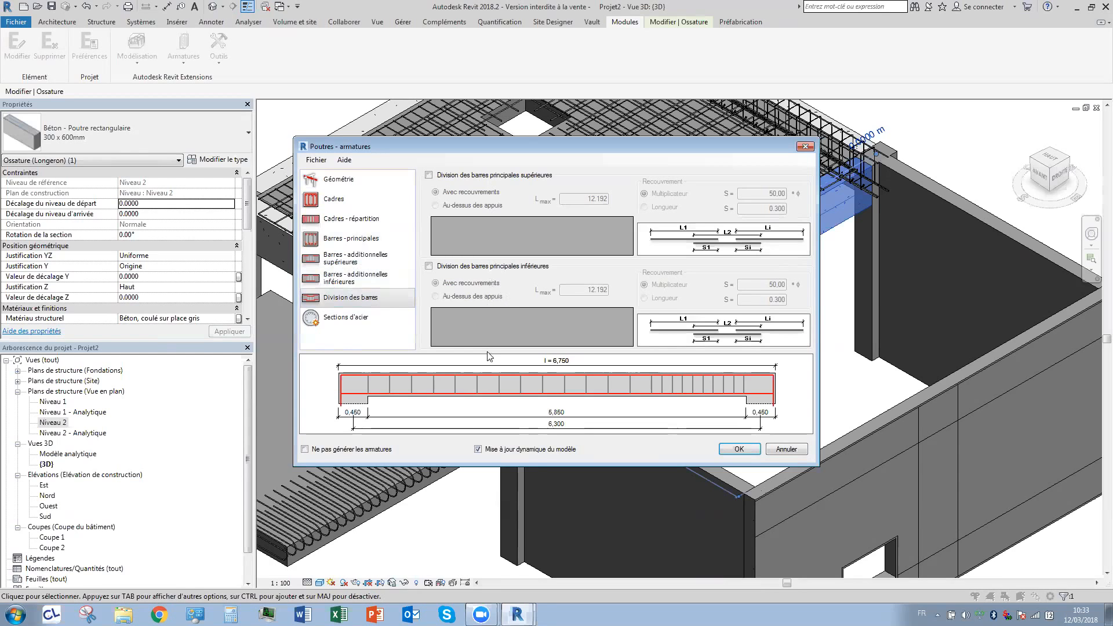
pyautogui.click(342, 326)
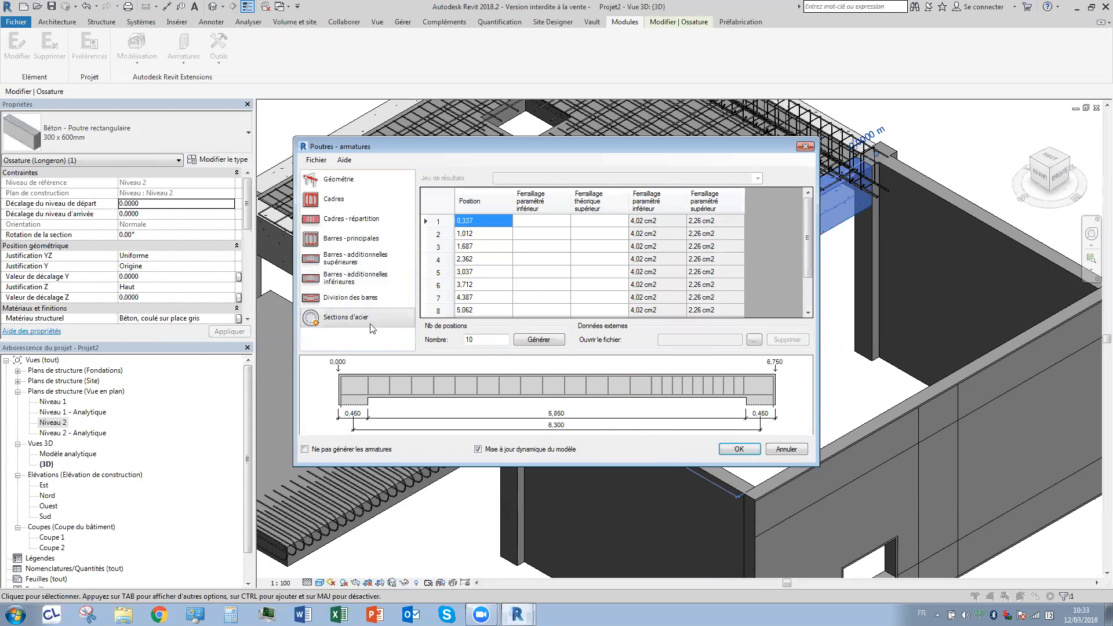
pyautogui.click(738, 451)
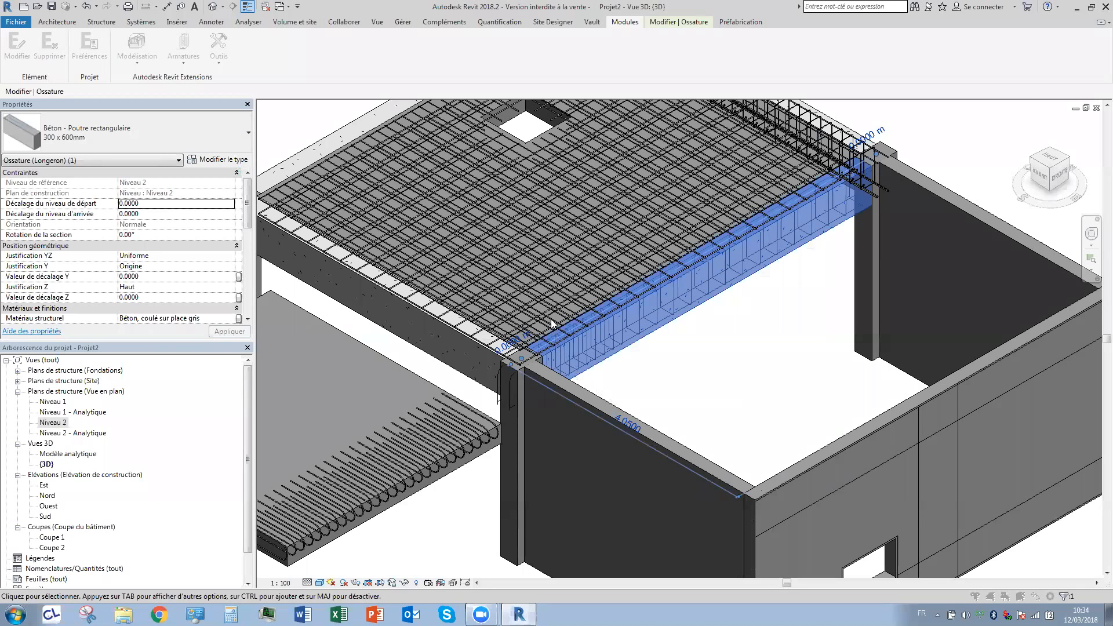
# Filter a selection over the beam to Armature à béton only and display those bars unobscured and as solids in the {3D} view.
pyautogui.scroll(5, 537, 301)
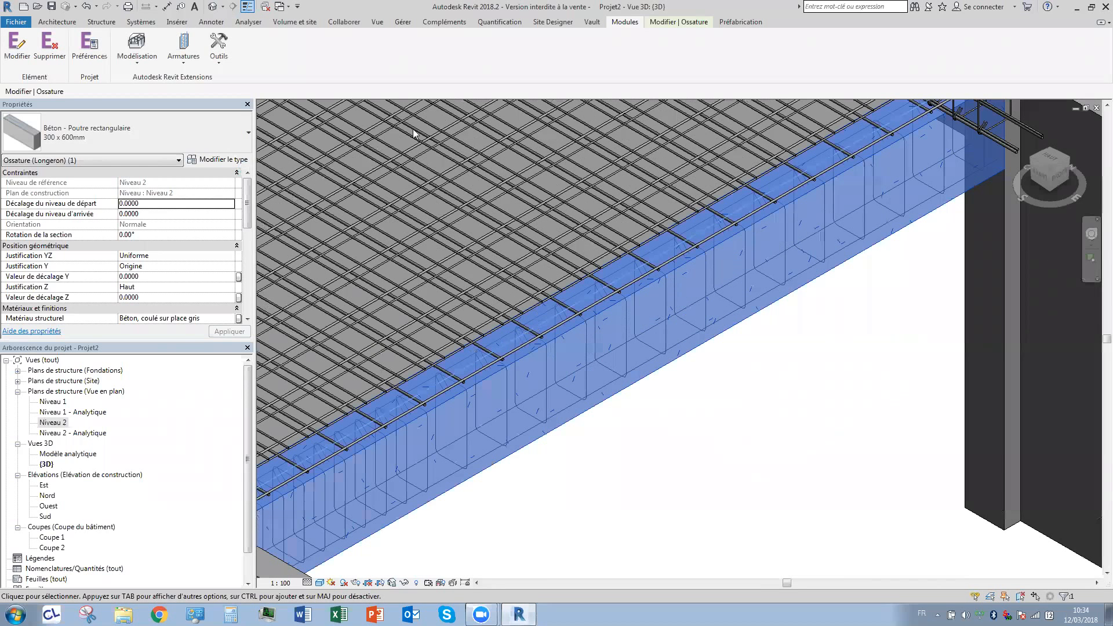
pyautogui.press('Escape')
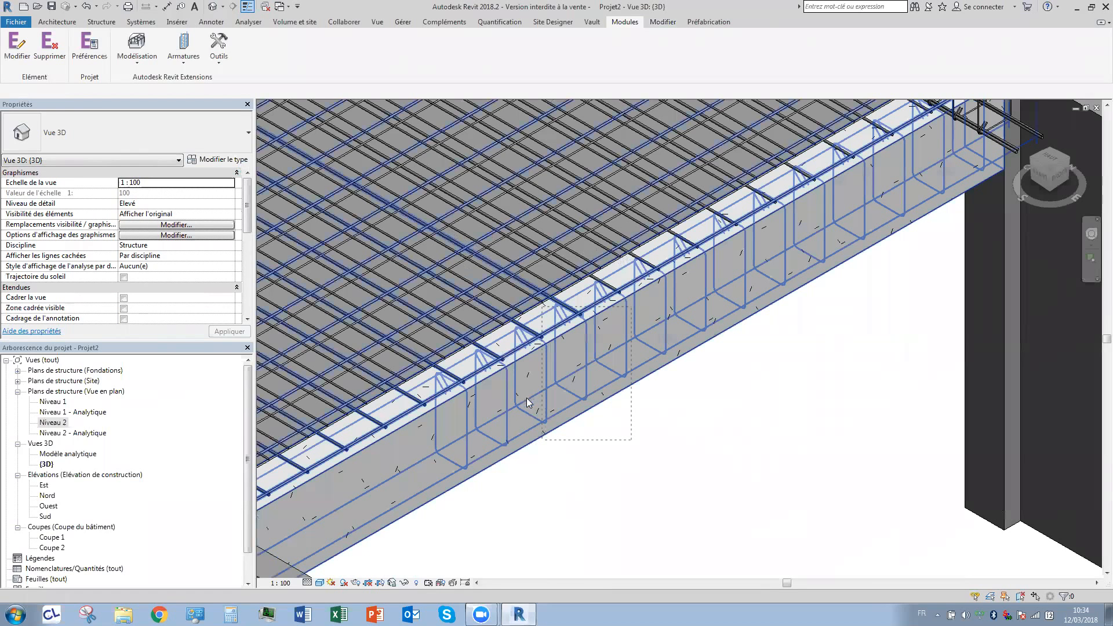
pyautogui.click(536, 347)
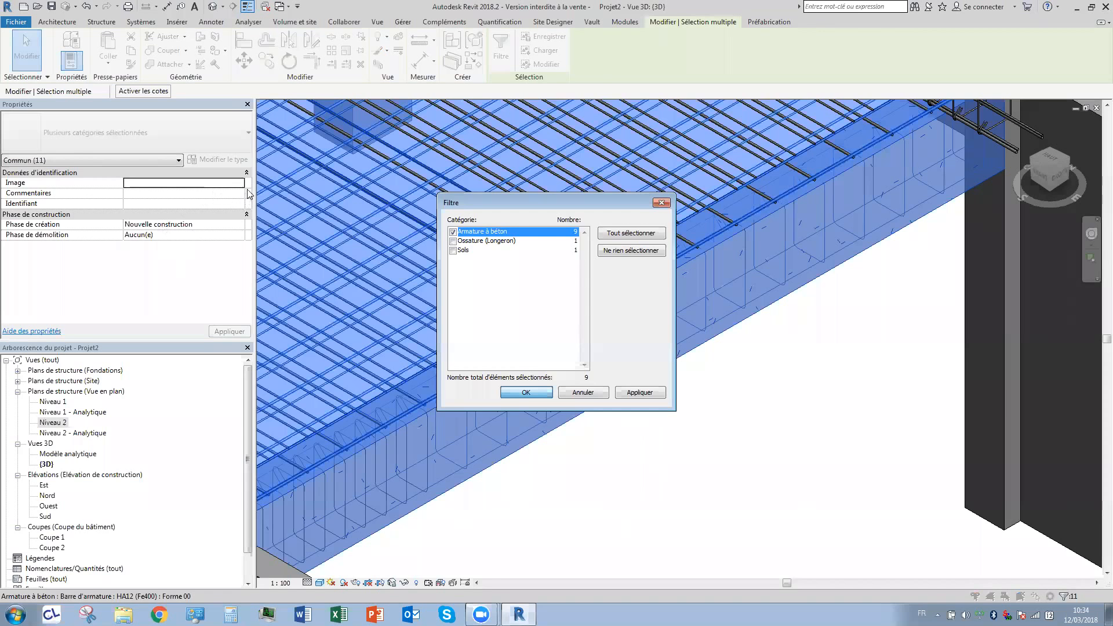
pyautogui.press('Return')
pyautogui.scroll(-3, 174, 249)
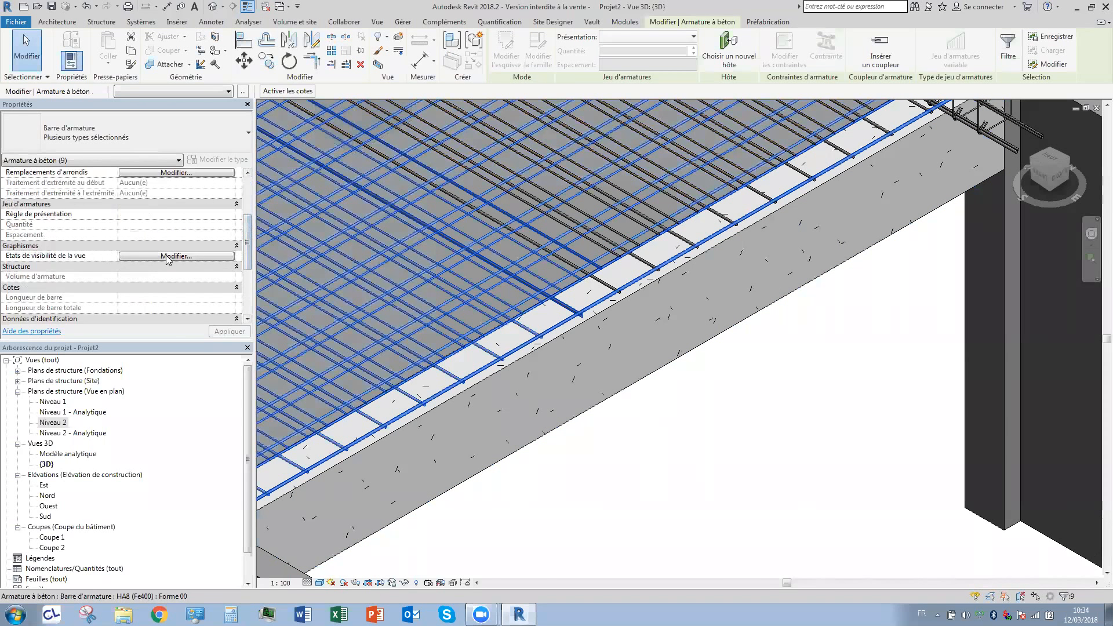
pyautogui.click(167, 256)
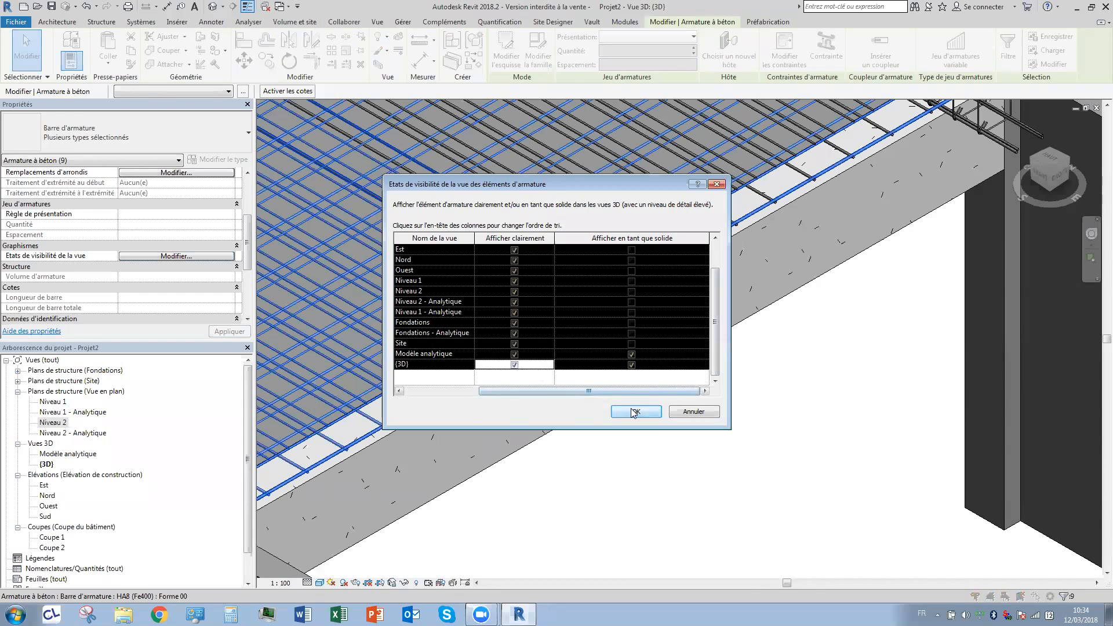
pyautogui.click(634, 412)
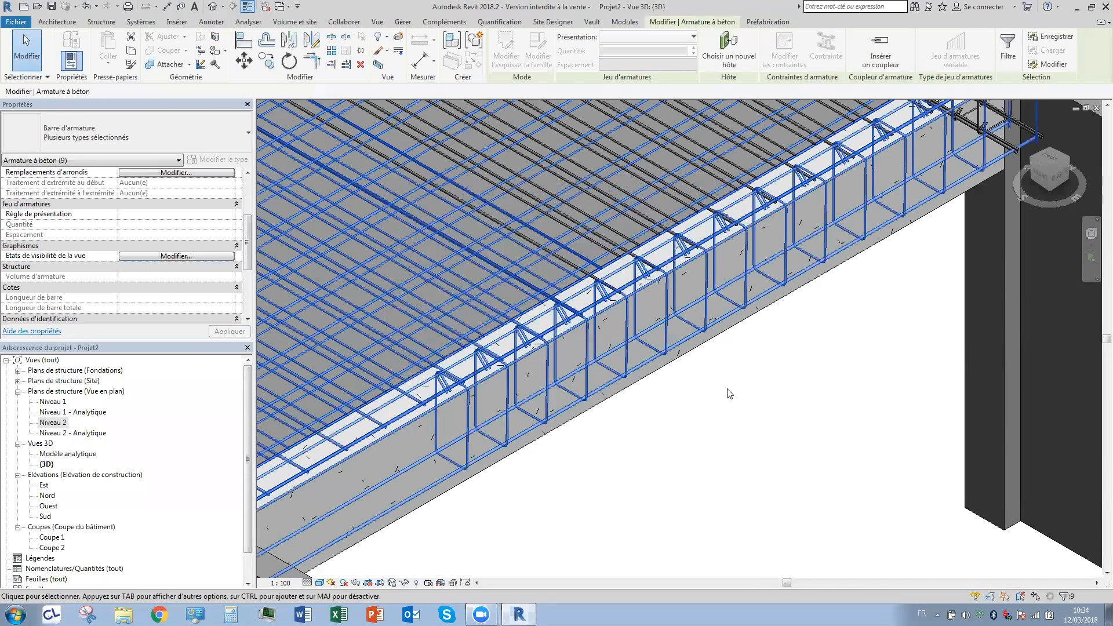
pyautogui.click(860, 329)
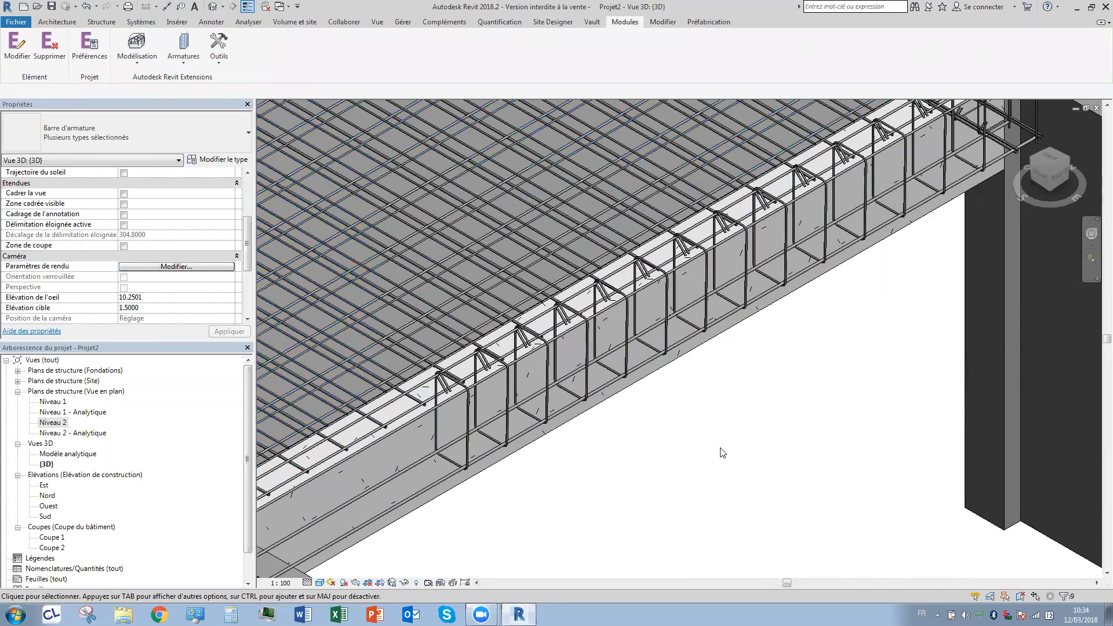
pyautogui.scroll(-2, 720, 448)
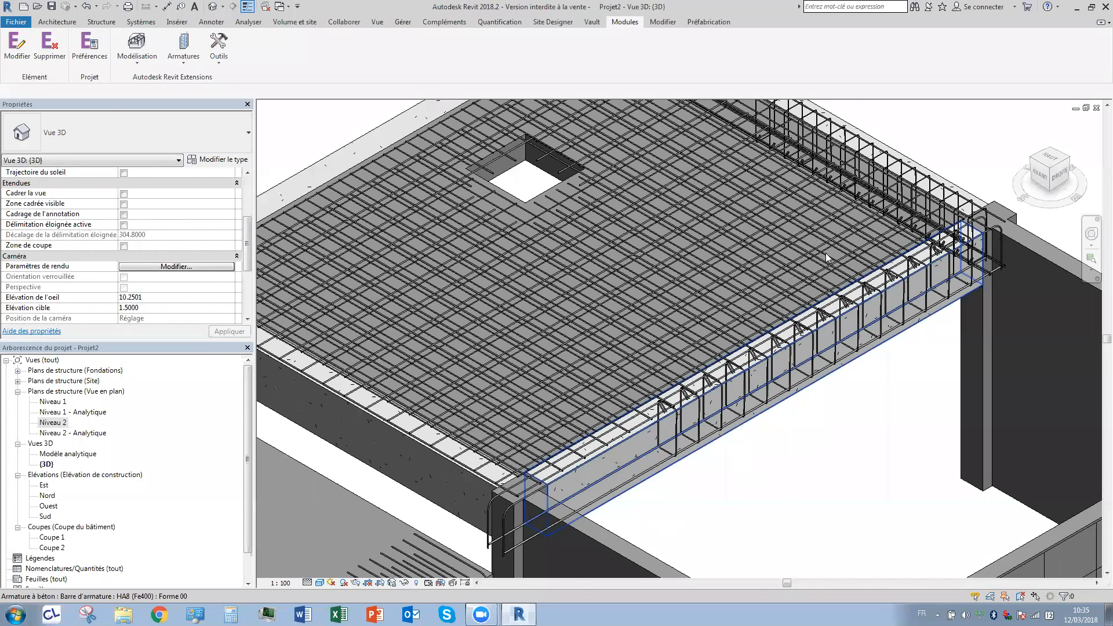
pyautogui.scroll(3, 581, 322)
pyautogui.click(586, 320)
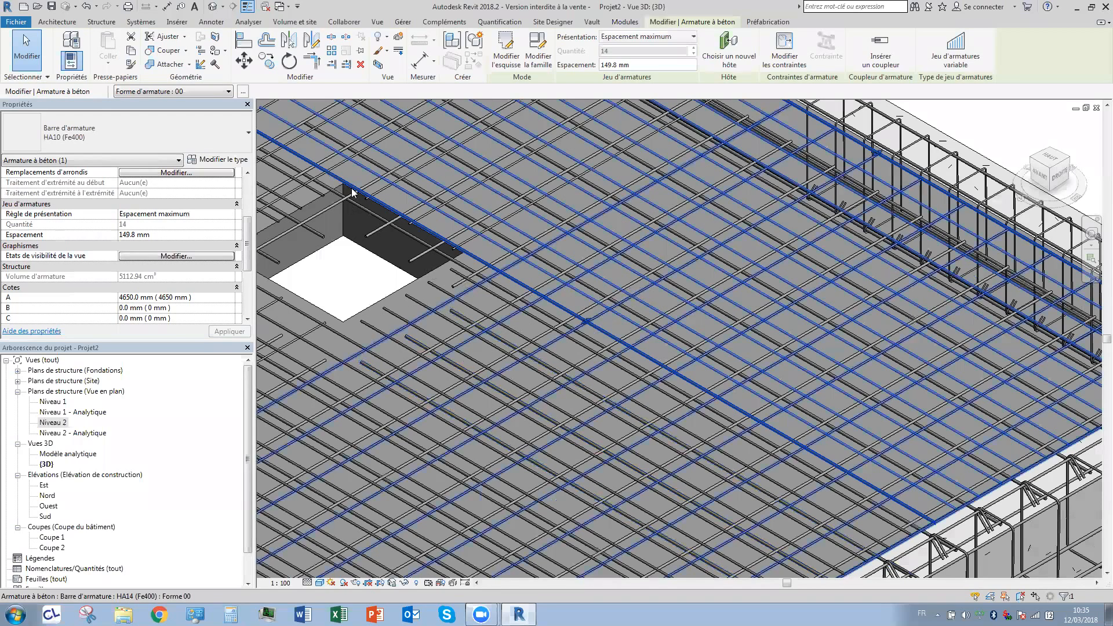
pyautogui.press('Escape')
pyautogui.scroll(-3, 371, 190)
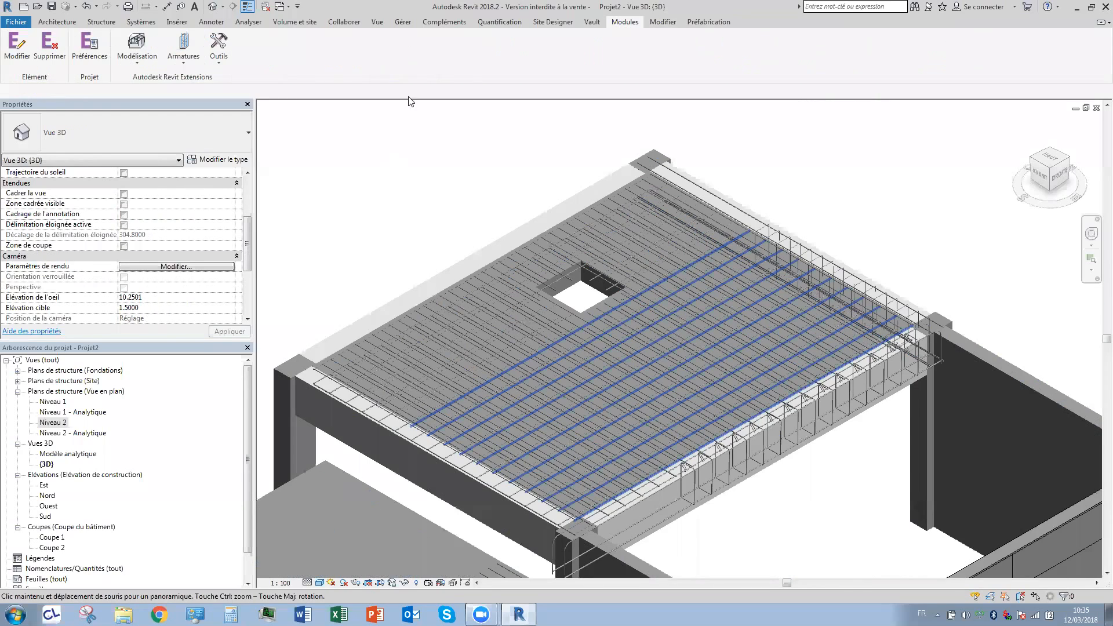
# In the 3D view's visibility/graphics overrides, create a new rule-based filter named HA8.
pyautogui.click(378, 22)
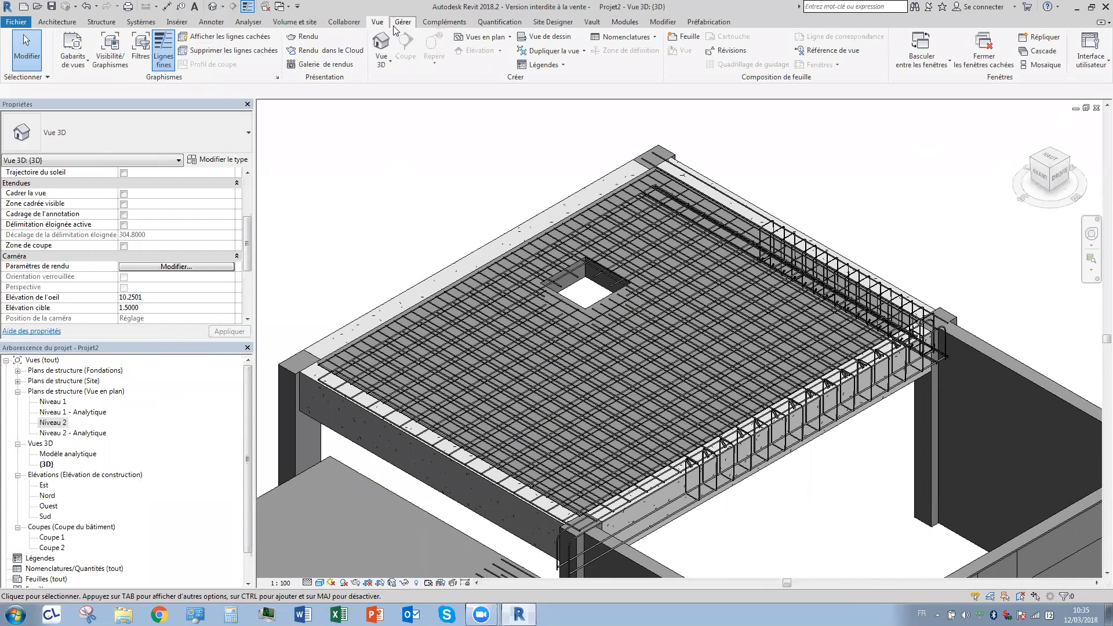
pyautogui.click(401, 22)
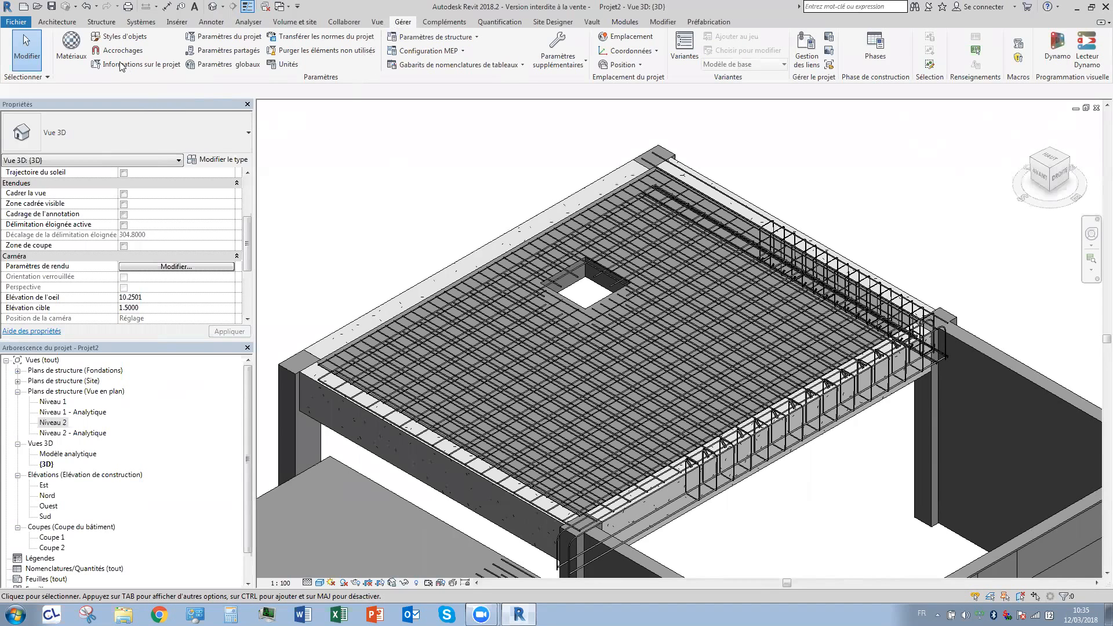
pyautogui.scroll(1, 122, 66)
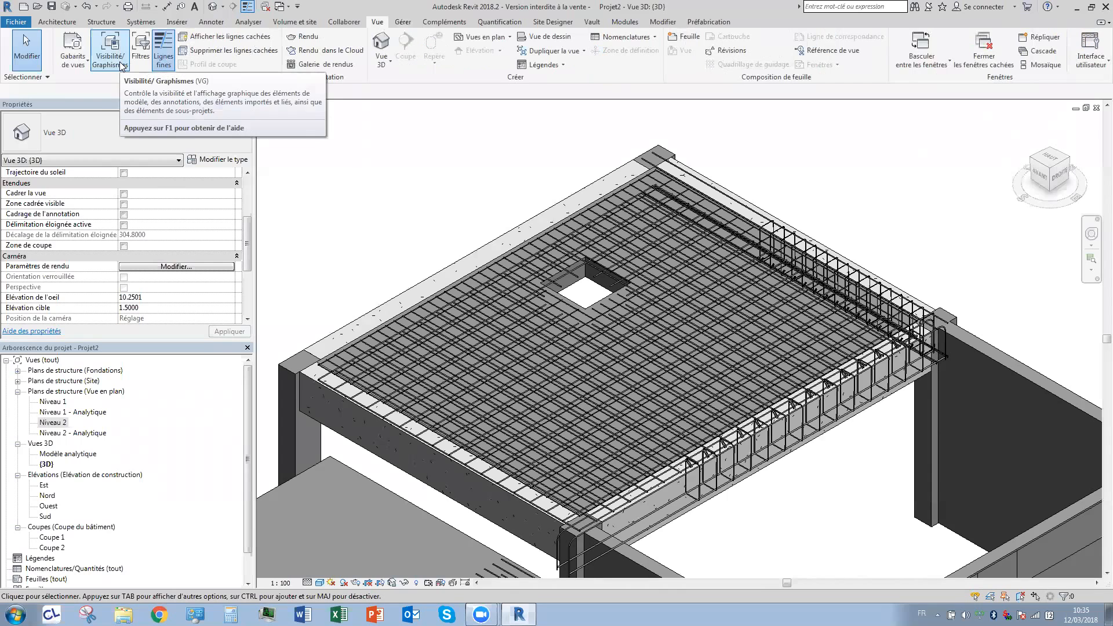
pyautogui.press('v')
pyautogui.press('g')
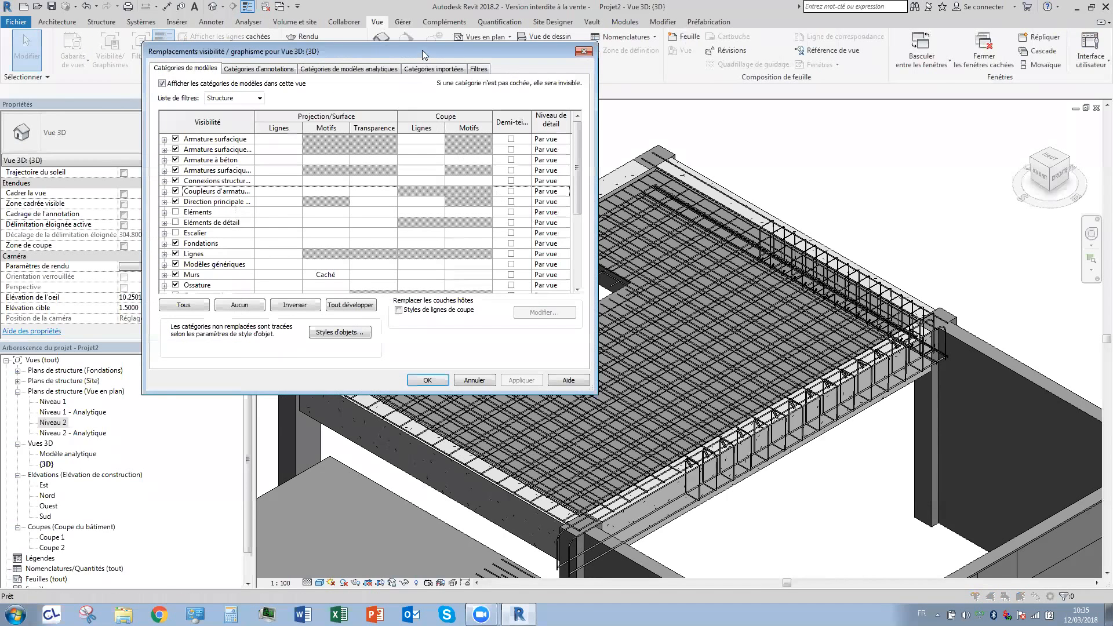
pyautogui.moveTo(426, 53); pyautogui.dragTo(656, 116)
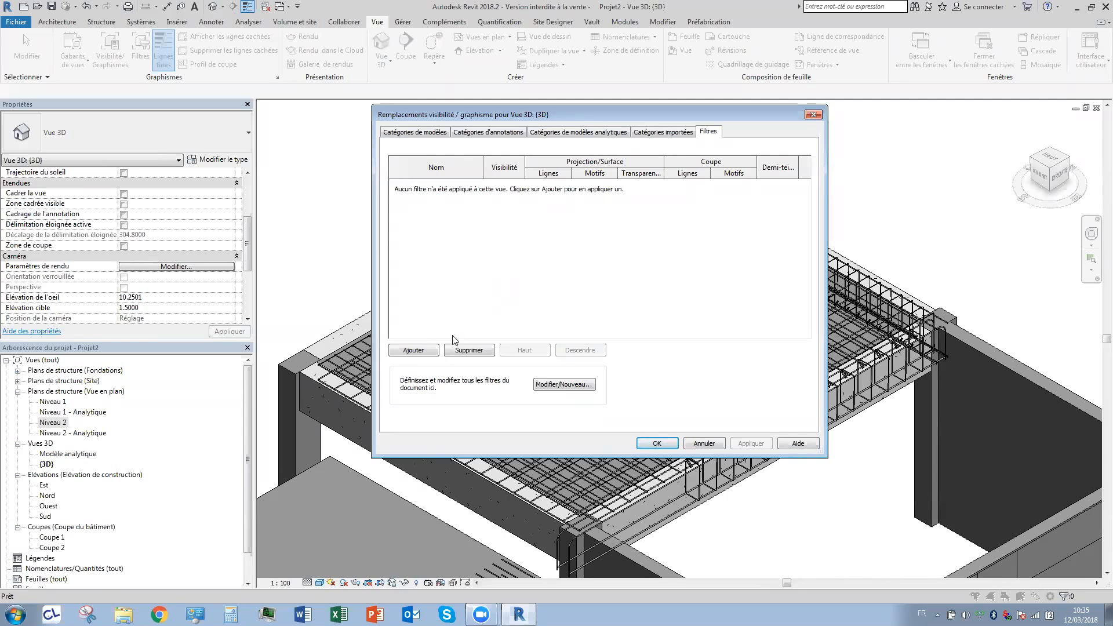
pyautogui.click(429, 350)
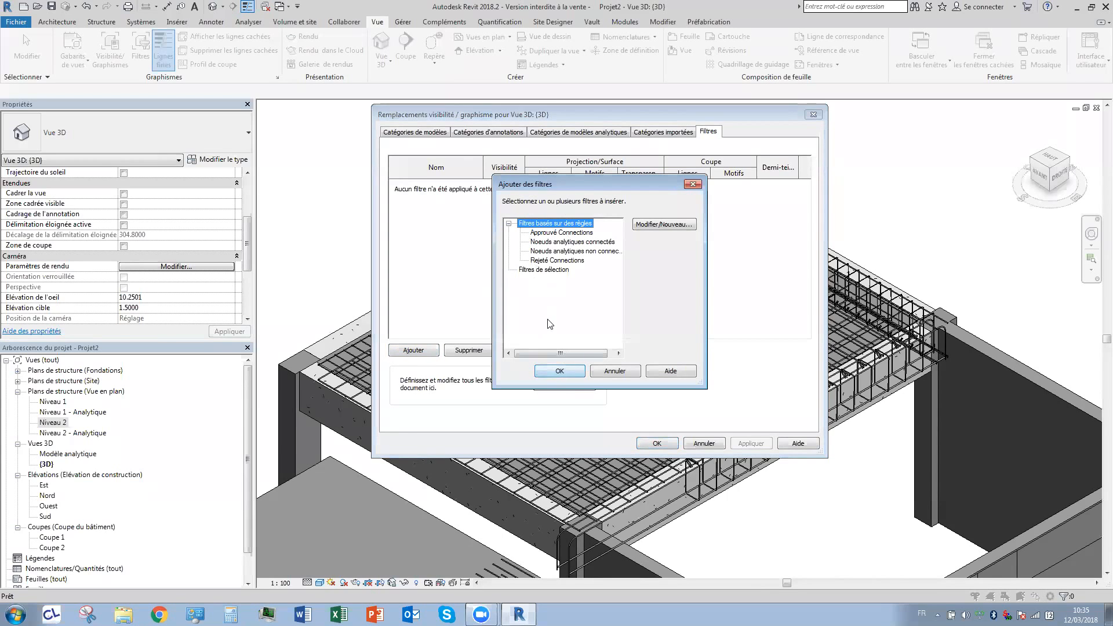
pyautogui.click(661, 228)
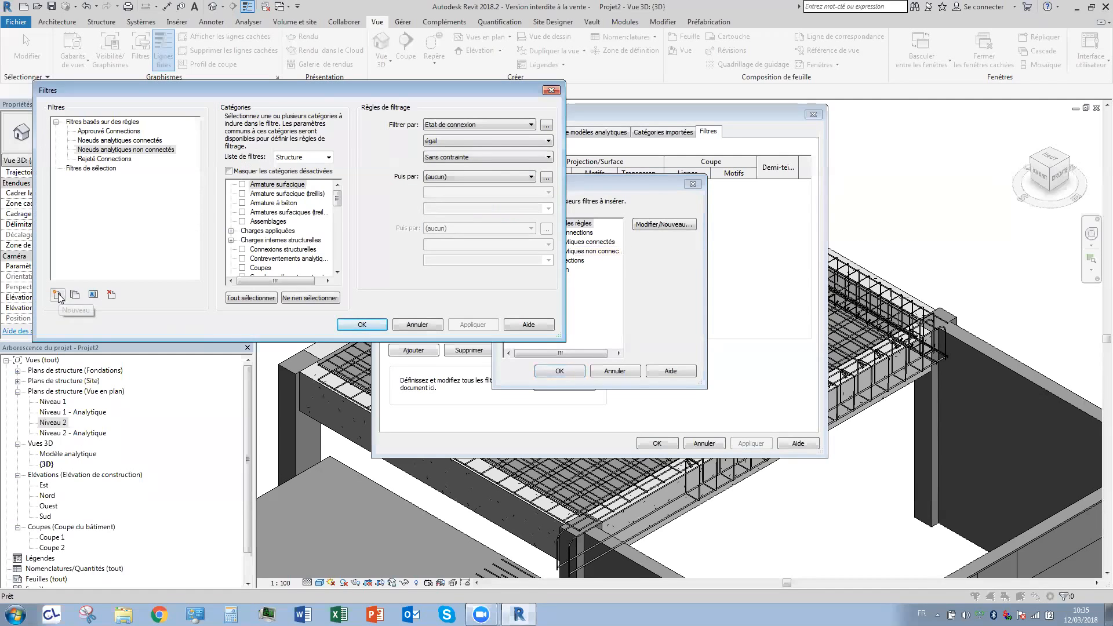
pyautogui.click(57, 295)
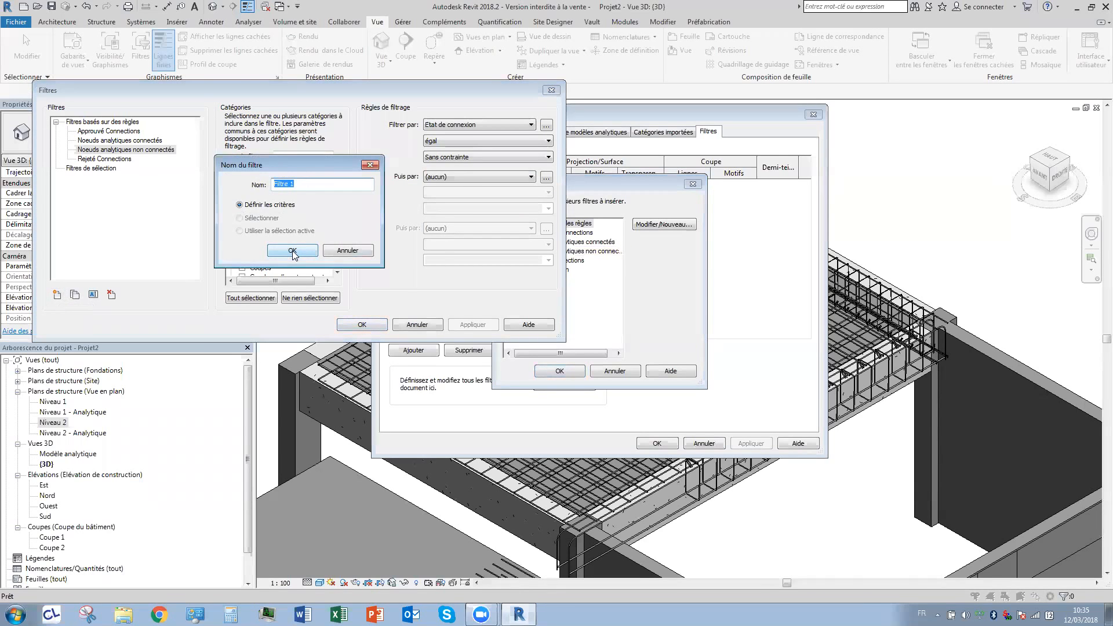
pyautogui.write('HA8')
pyautogui.click(292, 251)
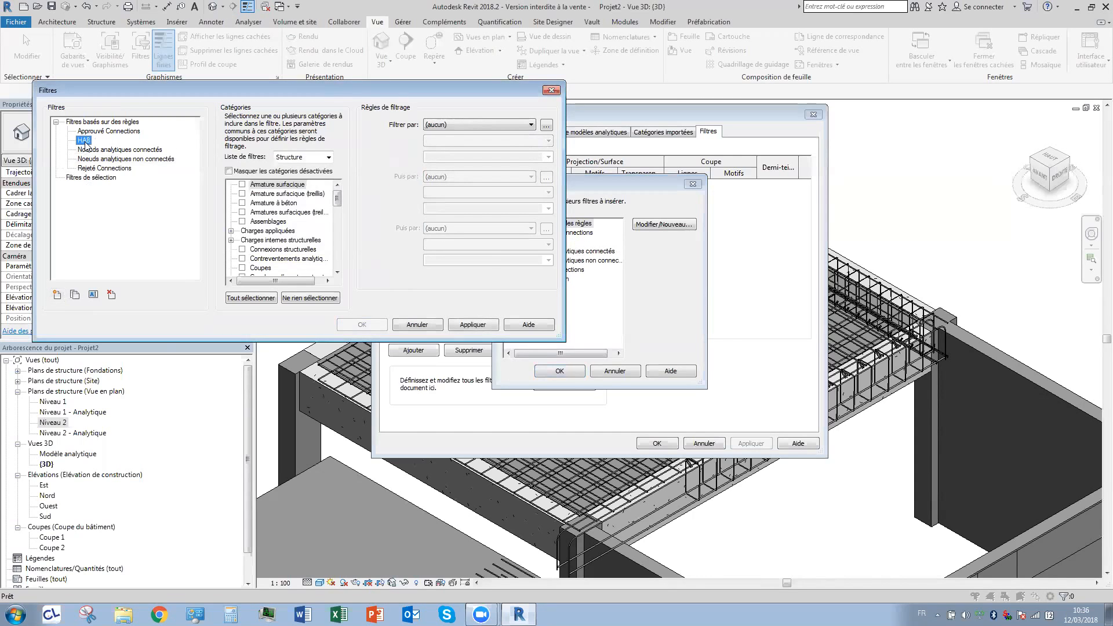
# Define the HA8 filter for the Armature à béton category with the rule Diamètre de barre égal 8.0 mm.
pyautogui.click(241, 203)
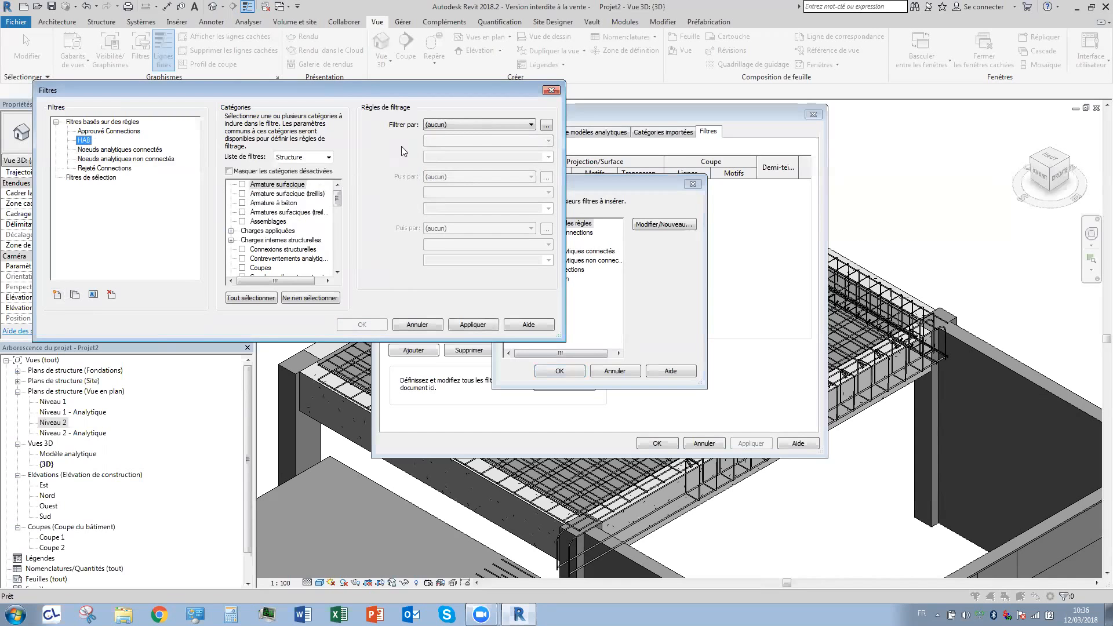
pyautogui.click(444, 125)
pyautogui.click(449, 218)
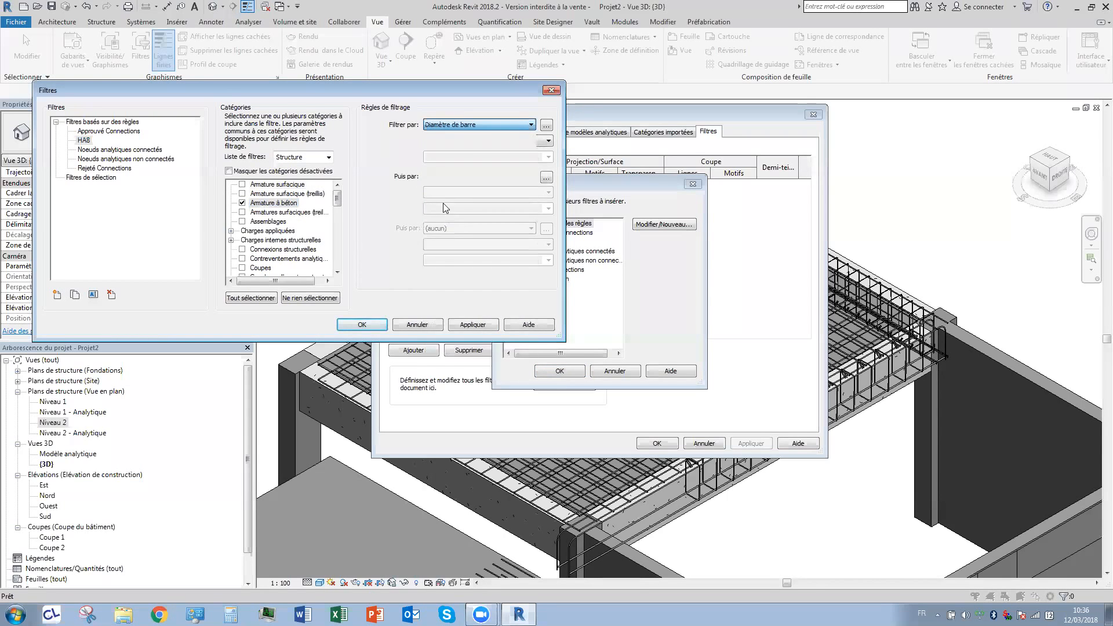
pyautogui.click(549, 157)
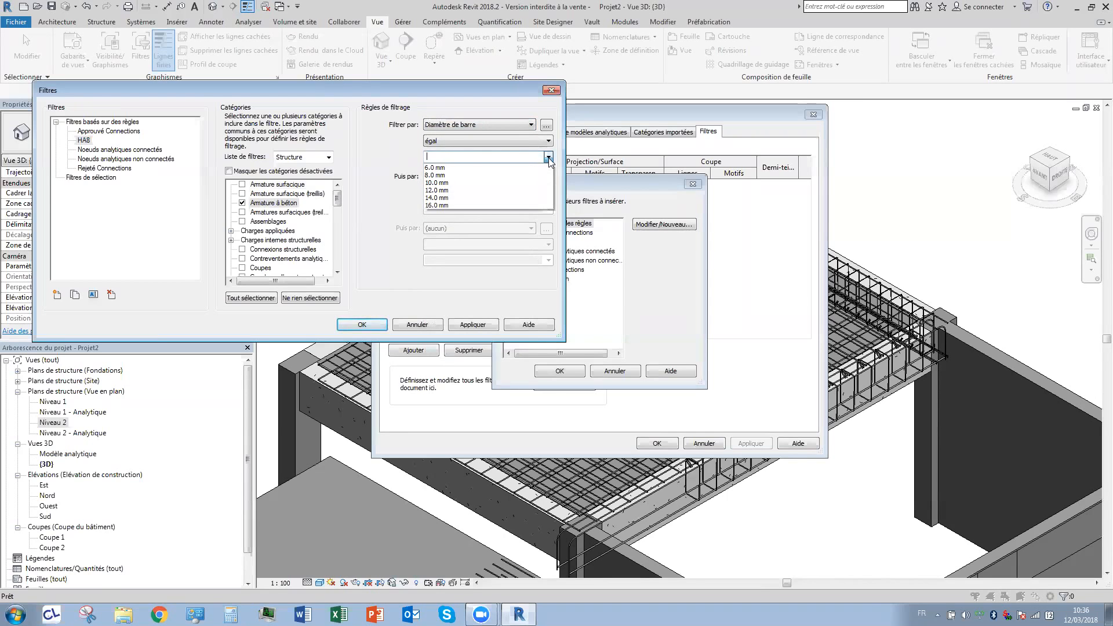
pyautogui.click(490, 176)
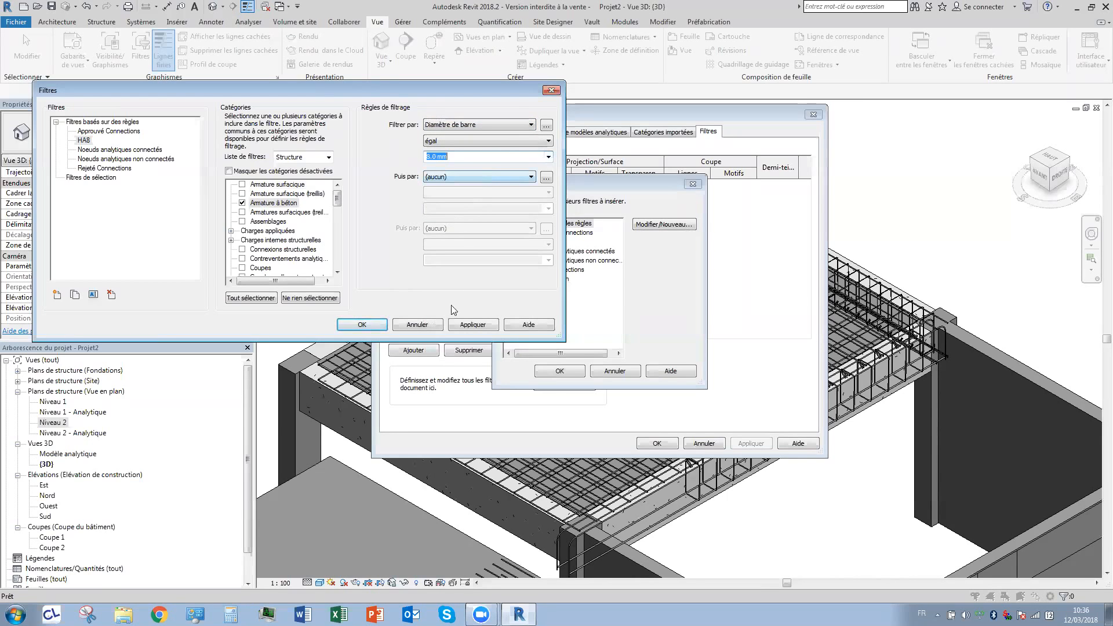
pyautogui.click(467, 324)
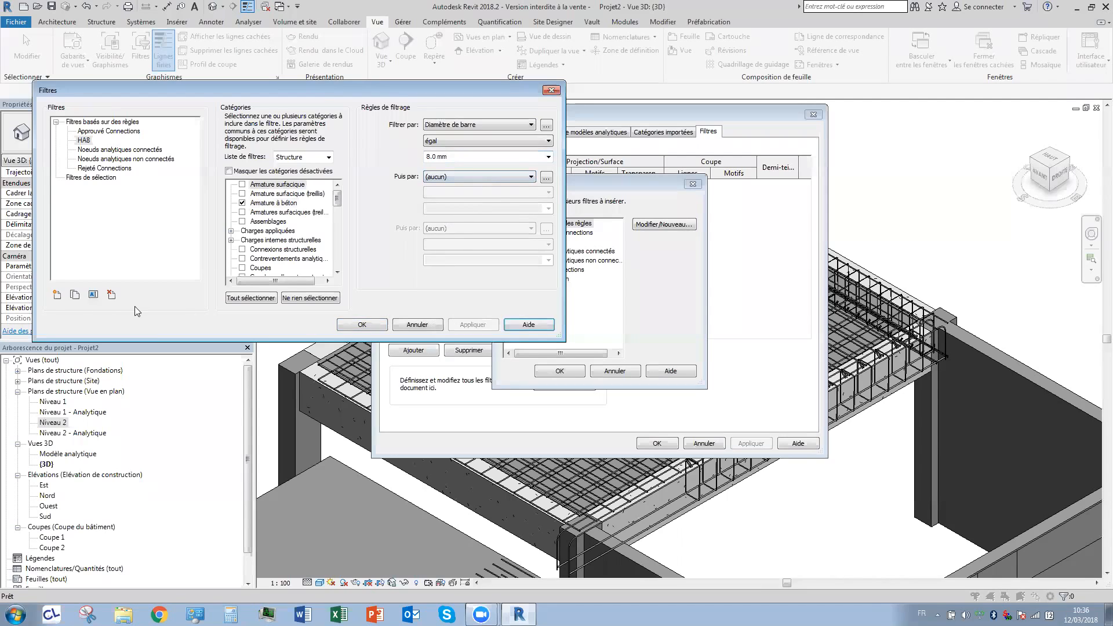
# Create a second rule-based filter named HA10 and select it for editing.
pyautogui.click(57, 295)
pyautogui.write('HA10')
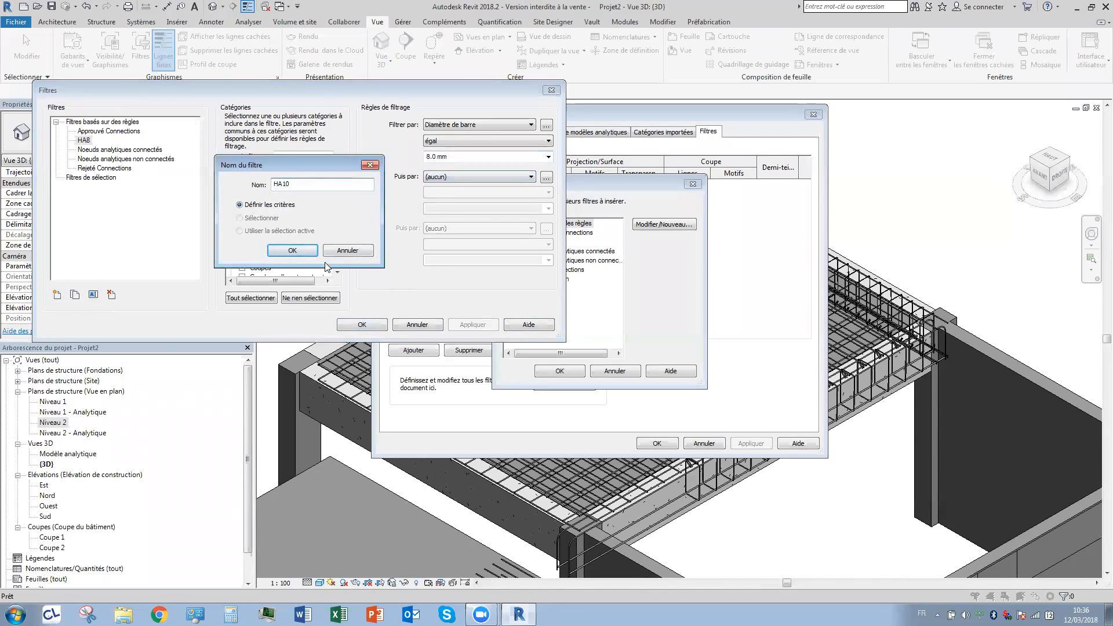
pyautogui.press('Return')
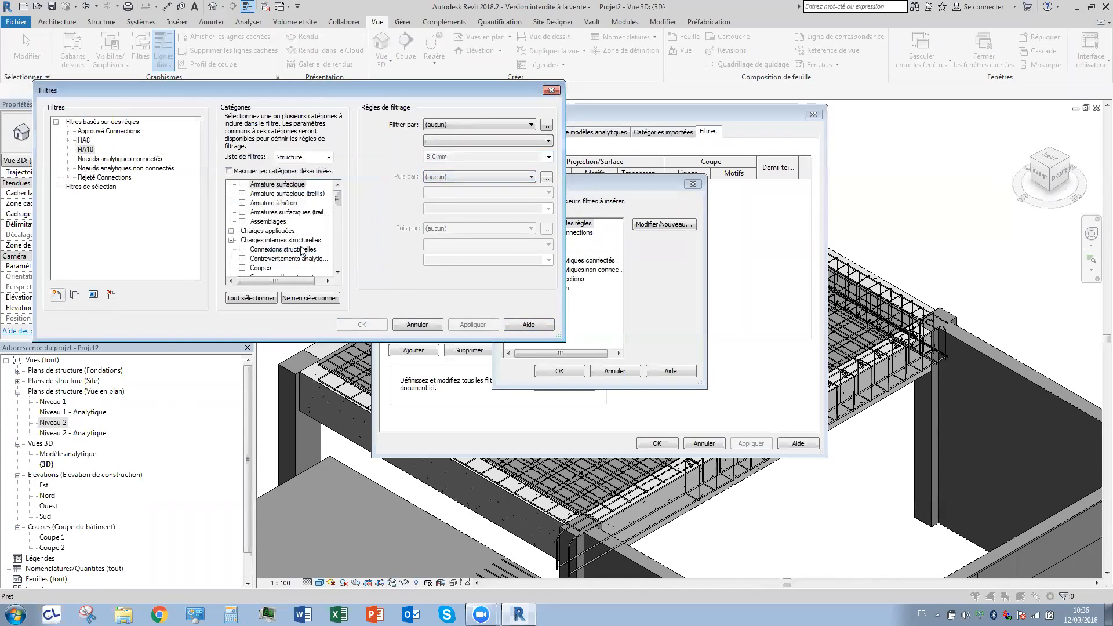
pyautogui.click(85, 150)
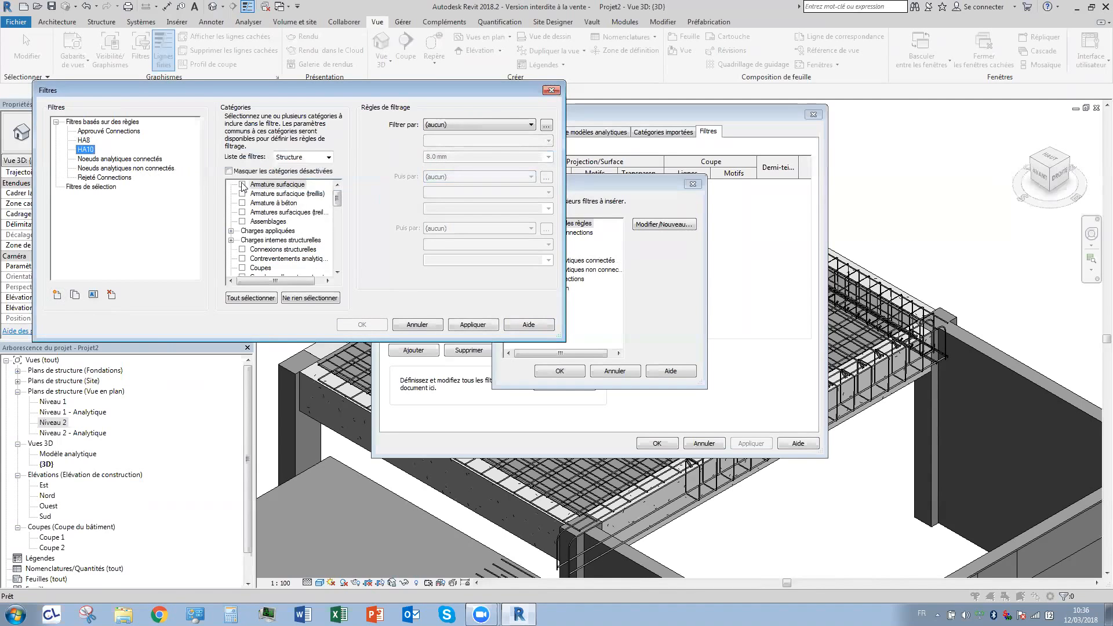
# Define the HA10 filter for the Armature à béton category with the rule Diamètre de barre égal 10.0 mm.
pyautogui.click(242, 203)
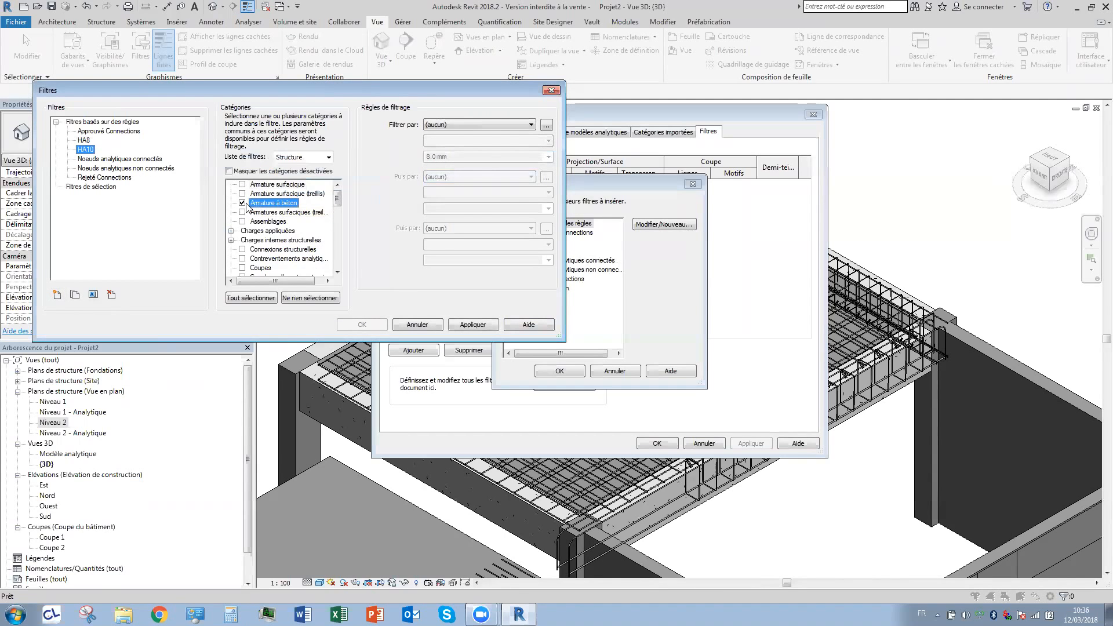
pyautogui.click(462, 126)
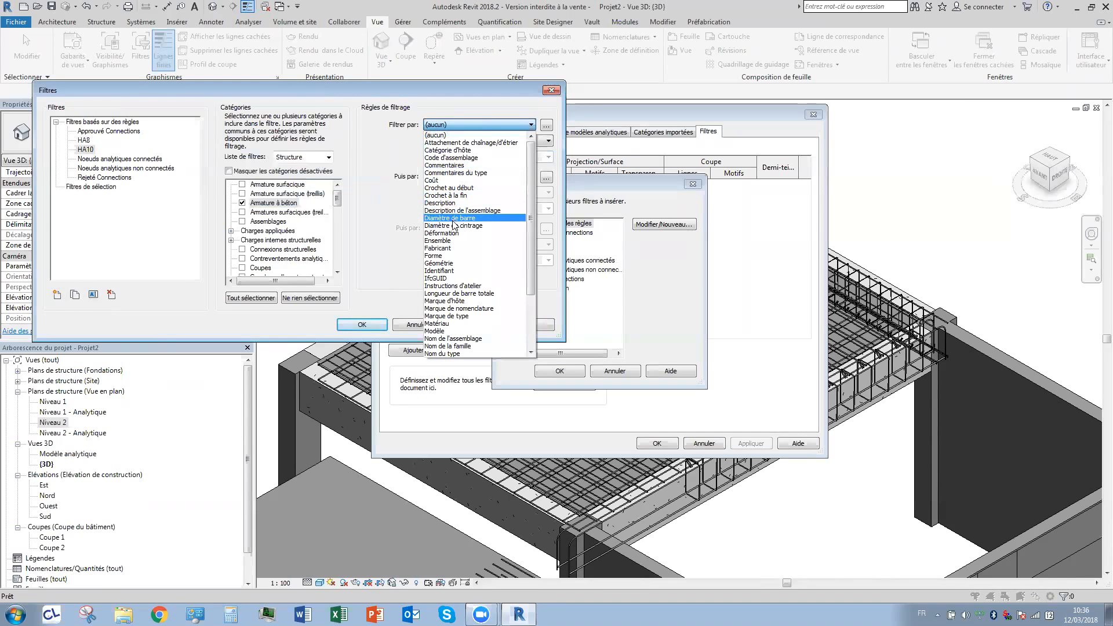
pyautogui.click(462, 218)
pyautogui.click(548, 157)
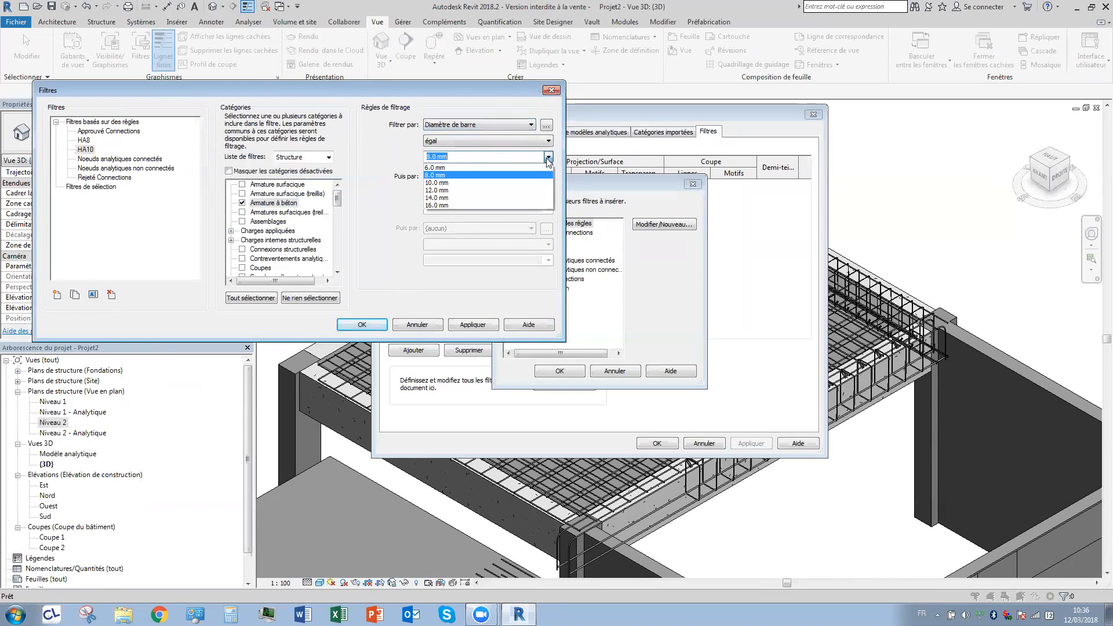
pyautogui.click(492, 187)
# Create another rule-based filter named HA14.
pyautogui.click(57, 295)
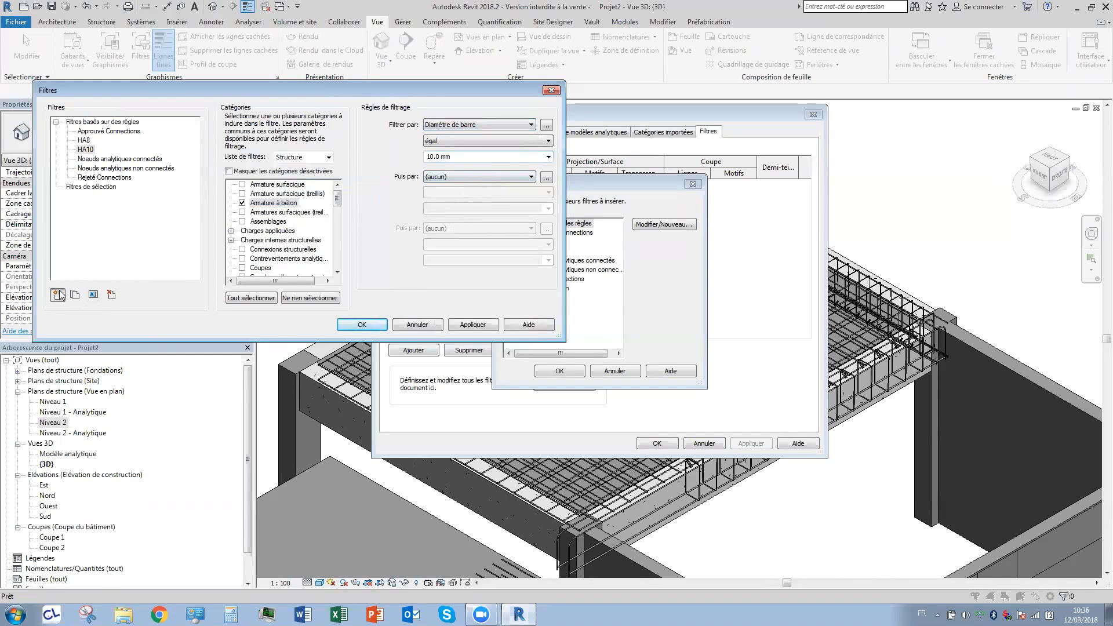
pyautogui.write('HA')
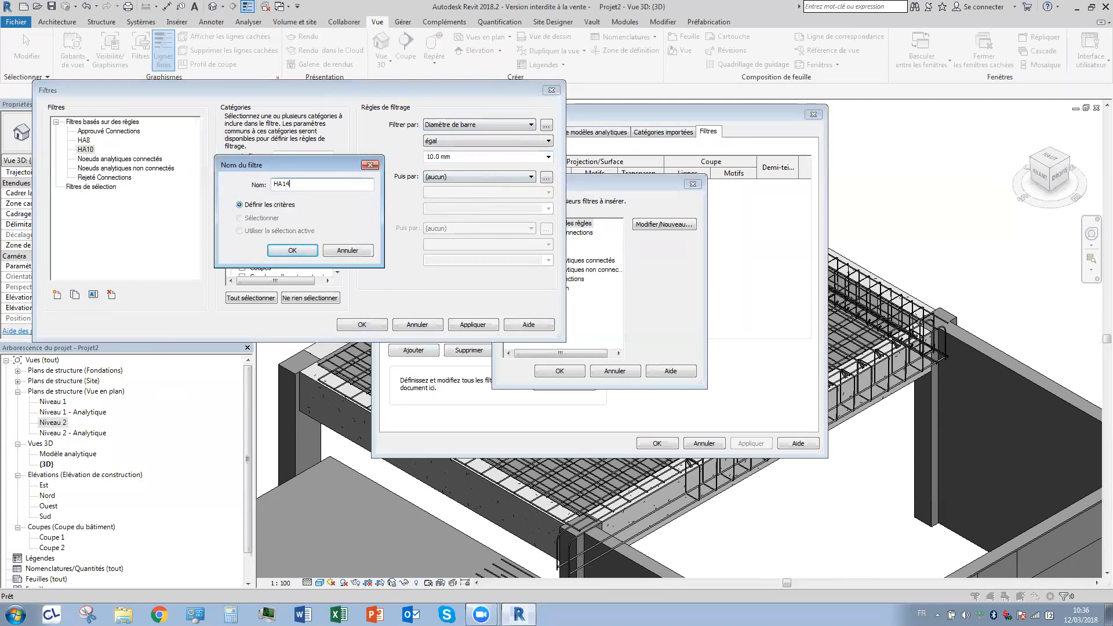
pyautogui.write('14')
pyautogui.click(272, 251)
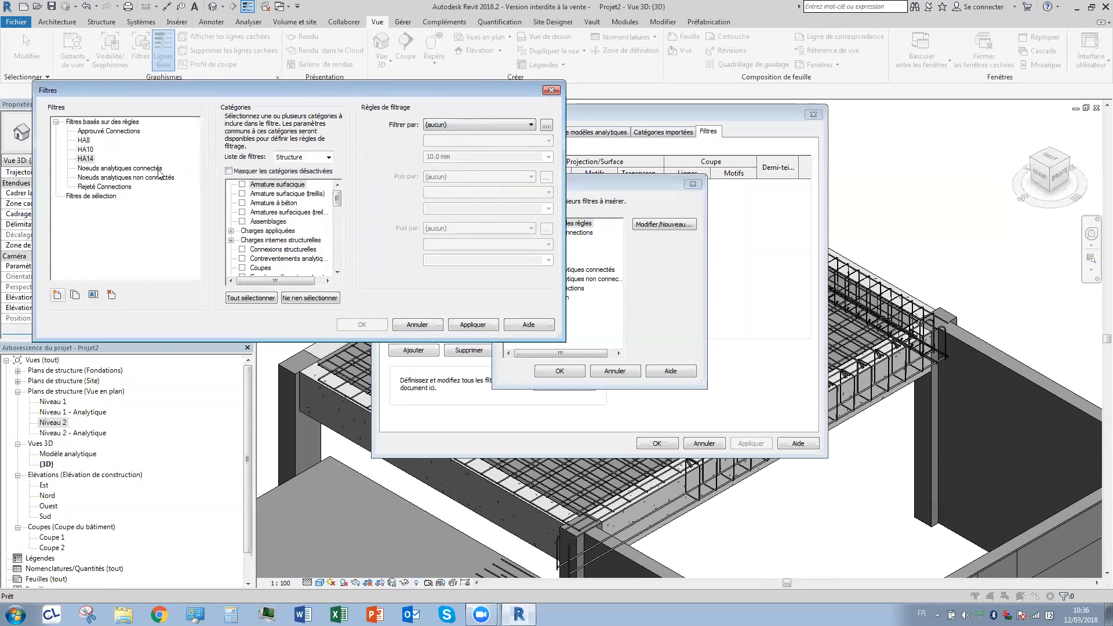
# Define the HA14 filter for the Armature à béton category with the rule Diamètre de barre égal 14.0 mm and apply it.
pyautogui.click(242, 203)
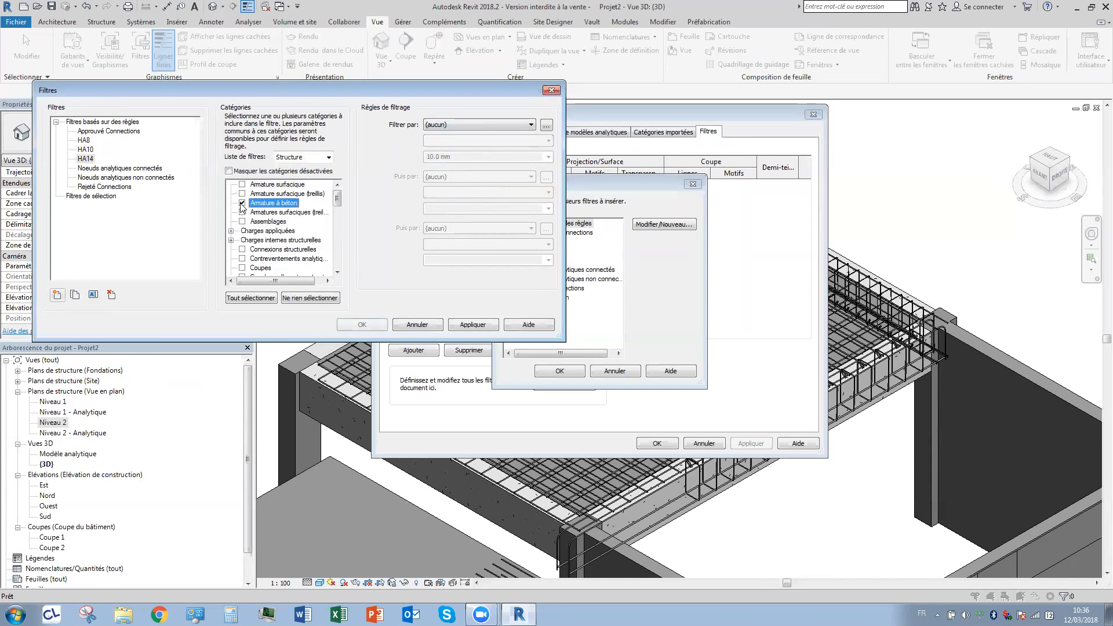
pyautogui.click(463, 125)
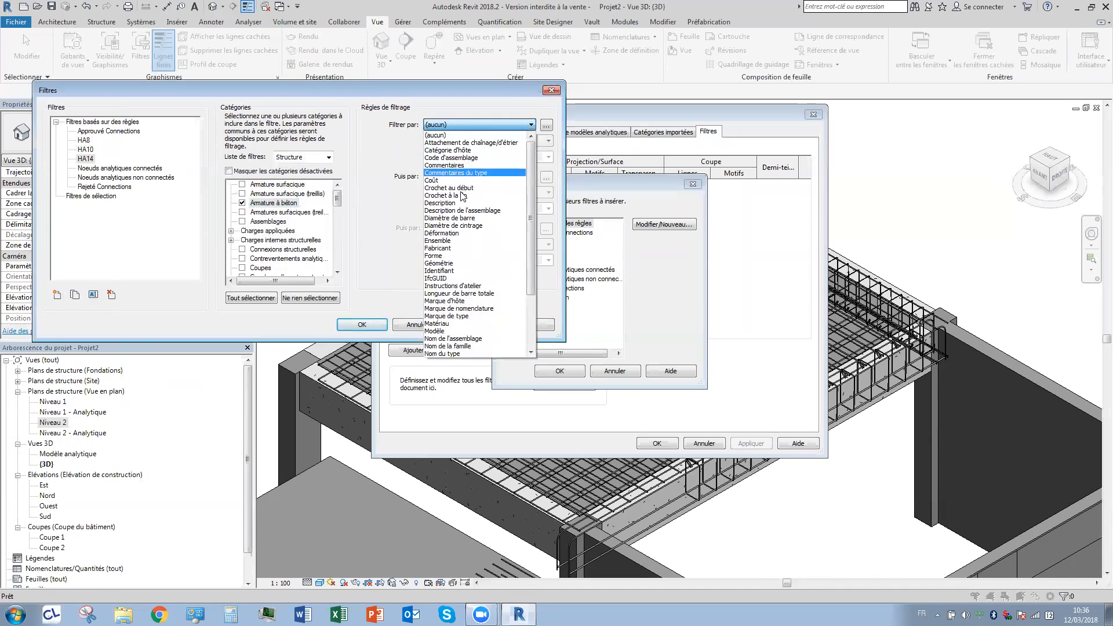
pyautogui.click(457, 218)
pyautogui.click(548, 157)
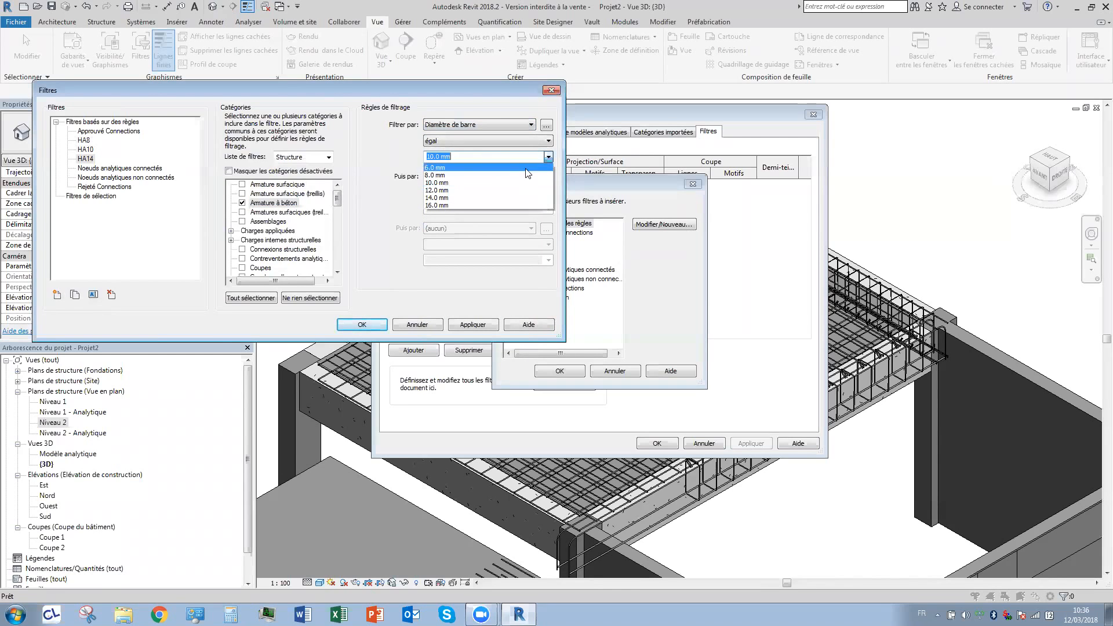
pyautogui.click(490, 199)
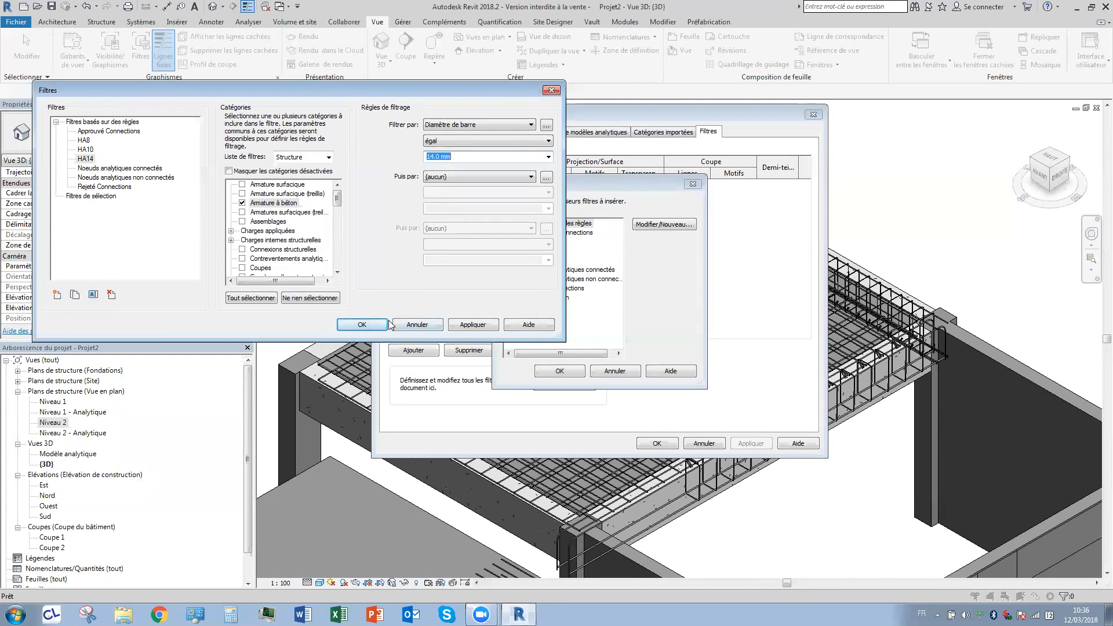
pyautogui.click(468, 326)
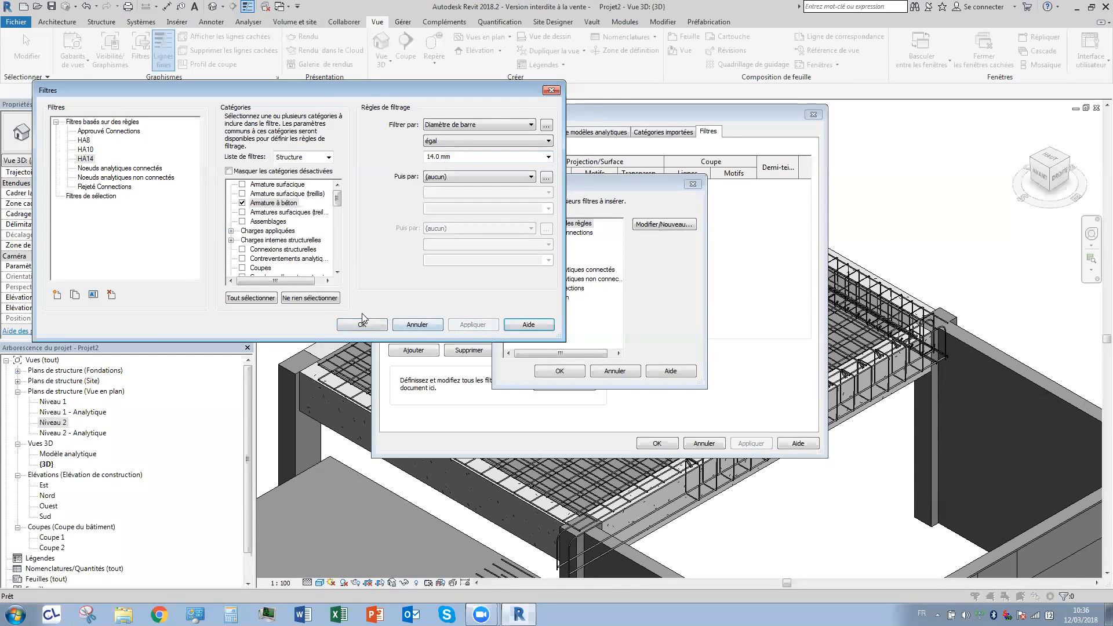
pyautogui.click(348, 324)
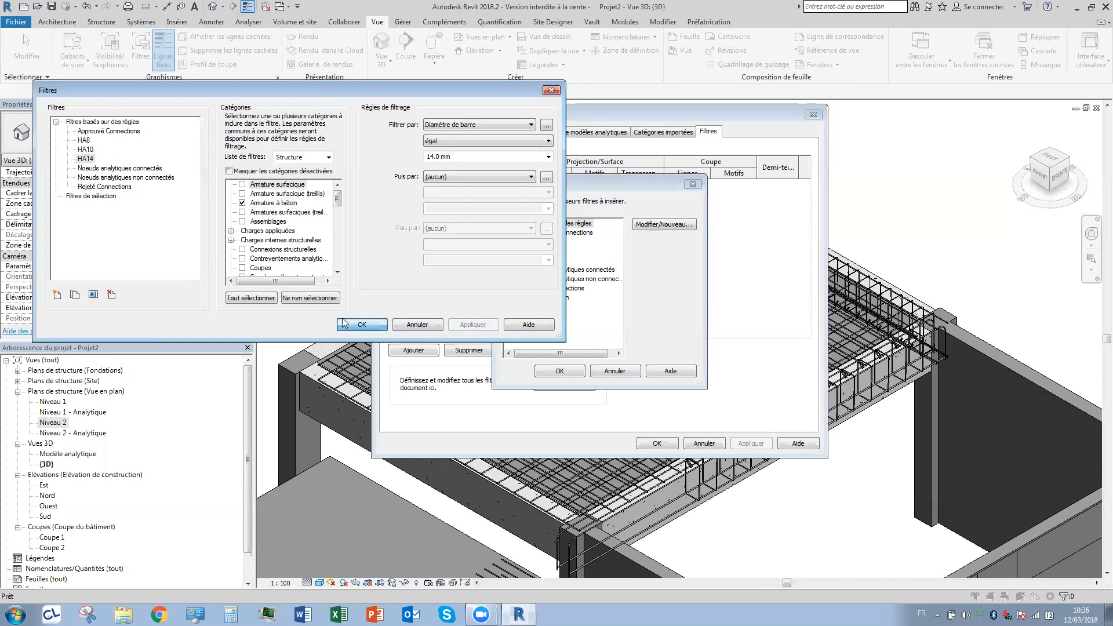
# Create a fourth bar-diameter filter named HA16.
pyautogui.click(58, 295)
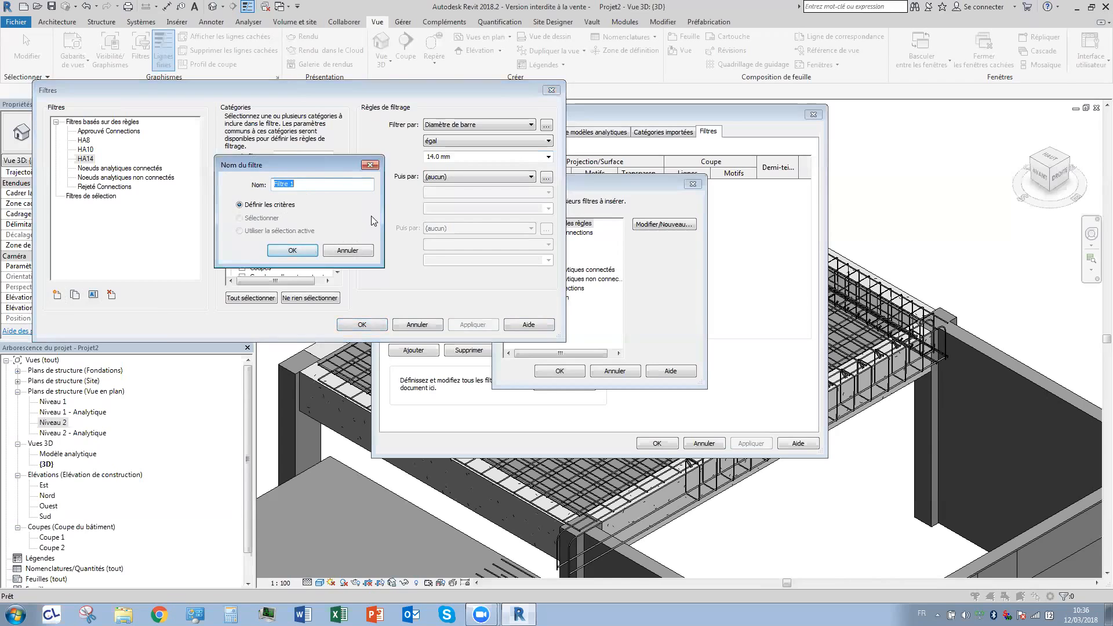
pyautogui.write('HA')
pyautogui.click(292, 251)
# Define the HA16 filter for Armature à béton with the rule Diamètre de barre égal 16.0 mm and finish editing the filters.
pyautogui.click(241, 202)
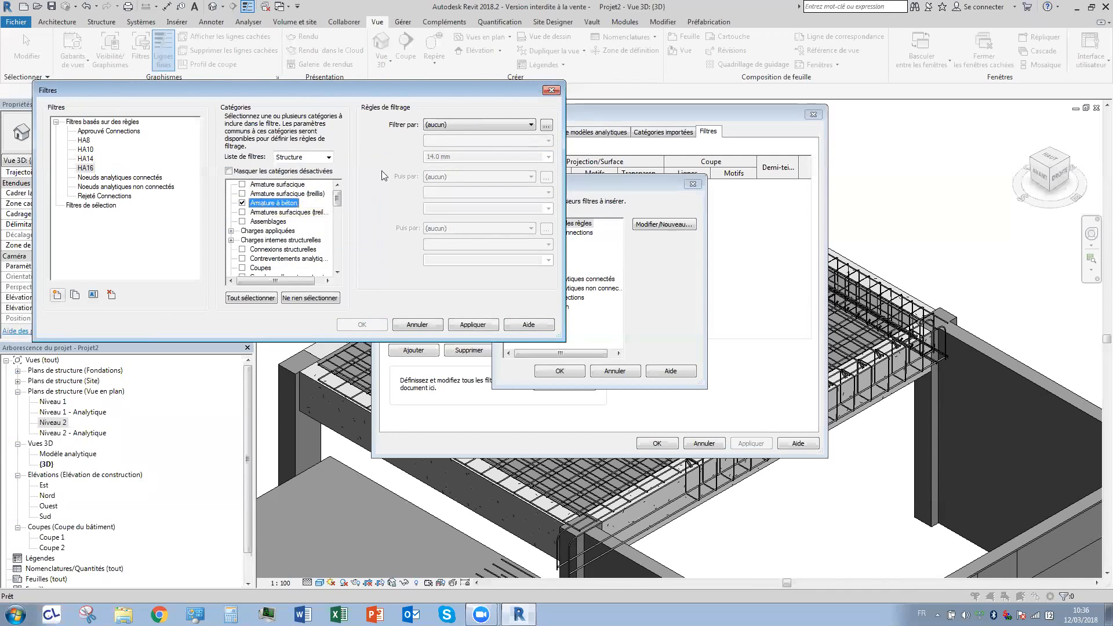
pyautogui.click(464, 126)
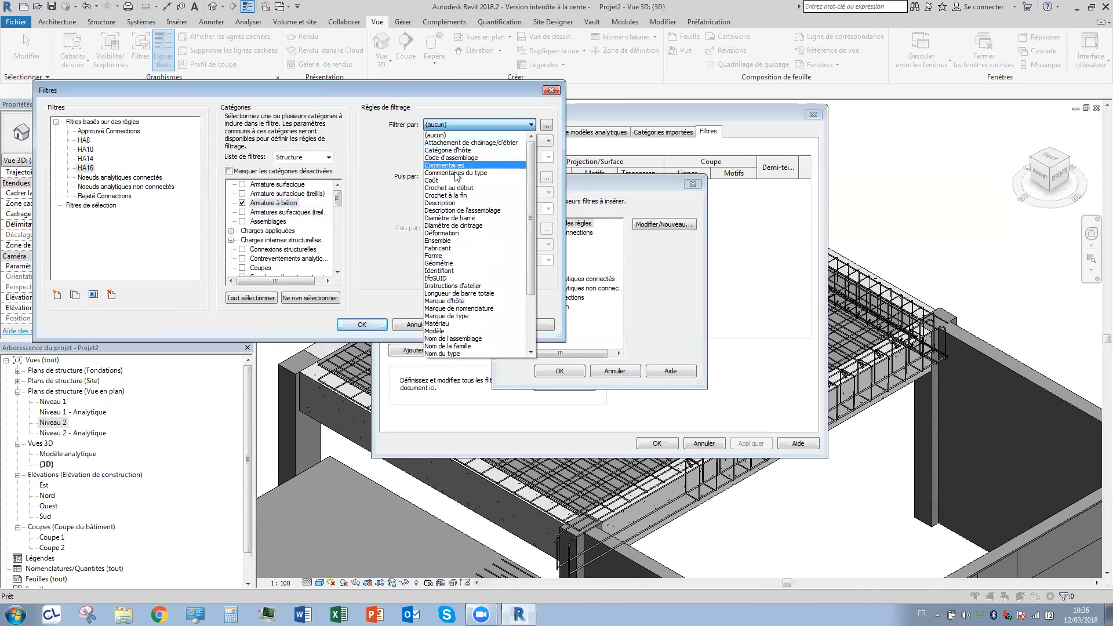
pyautogui.click(456, 218)
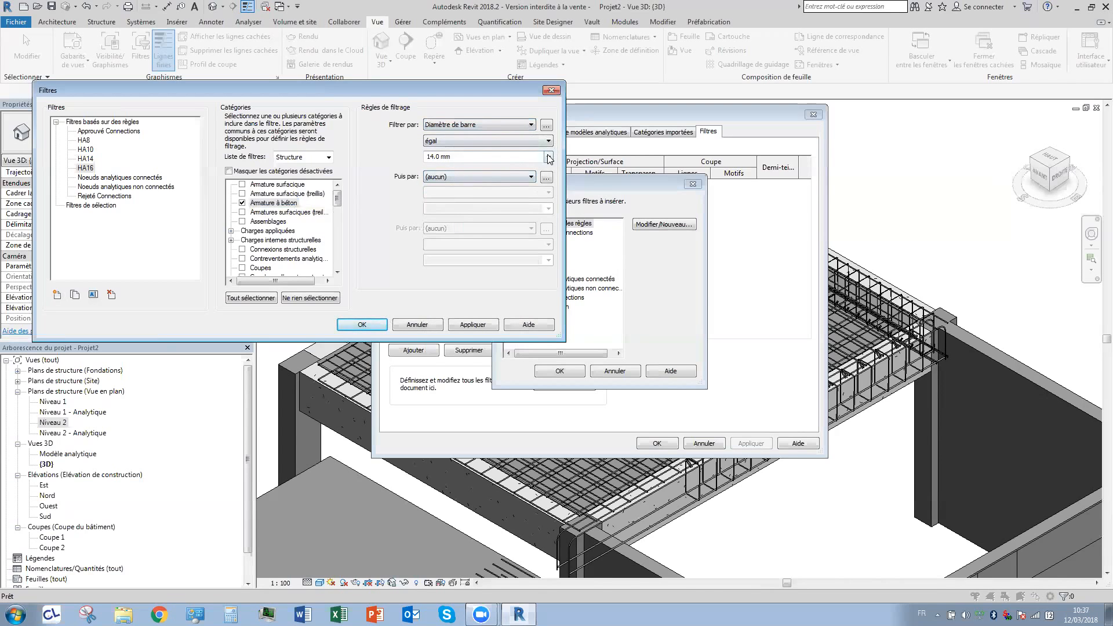
pyautogui.click(548, 156)
pyautogui.click(452, 206)
pyautogui.click(371, 326)
pyautogui.click(362, 324)
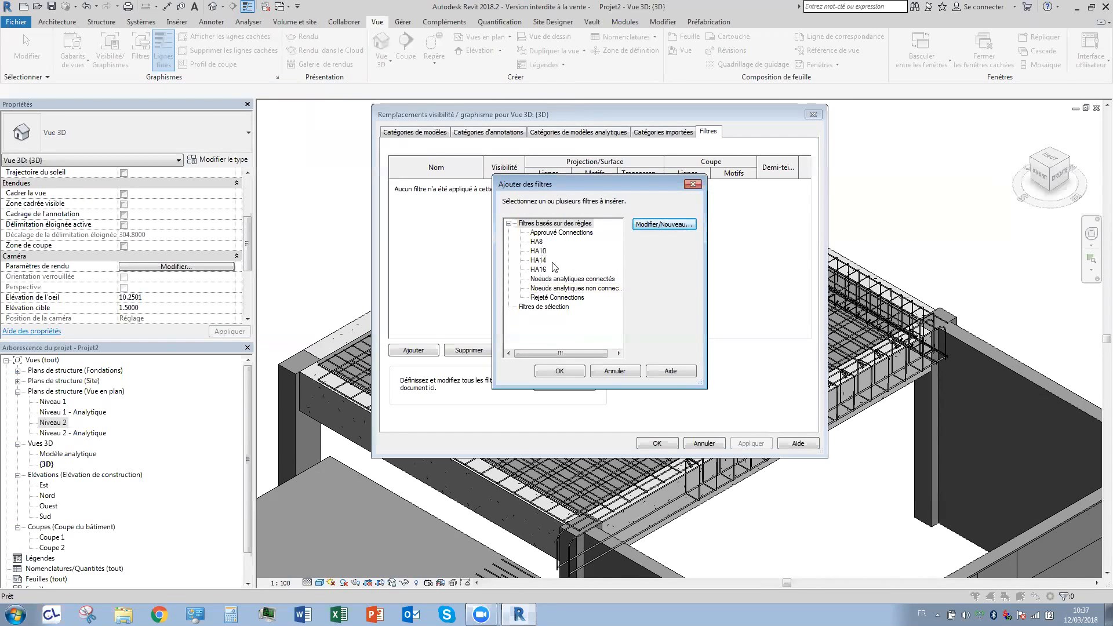
# Add the HA8 filter to the 3D view and override its projection surface pattern with a Bleu Uni fill.
pyautogui.click(536, 243)
pyautogui.click(542, 369)
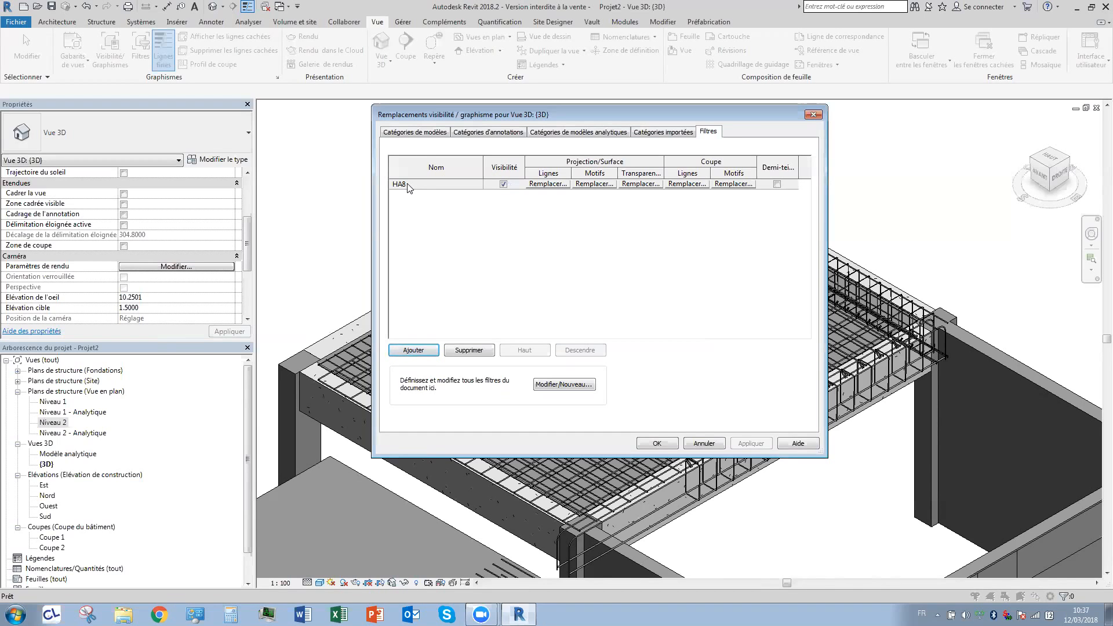
pyautogui.click(590, 184)
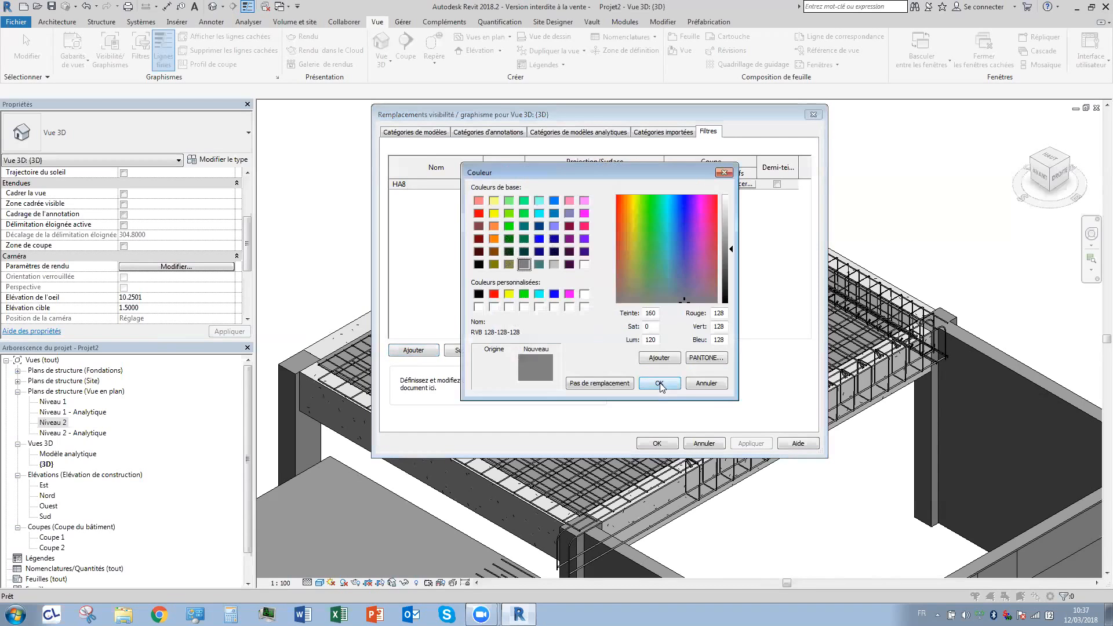
pyautogui.click(703, 387)
pyautogui.click(654, 280)
pyautogui.click(554, 294)
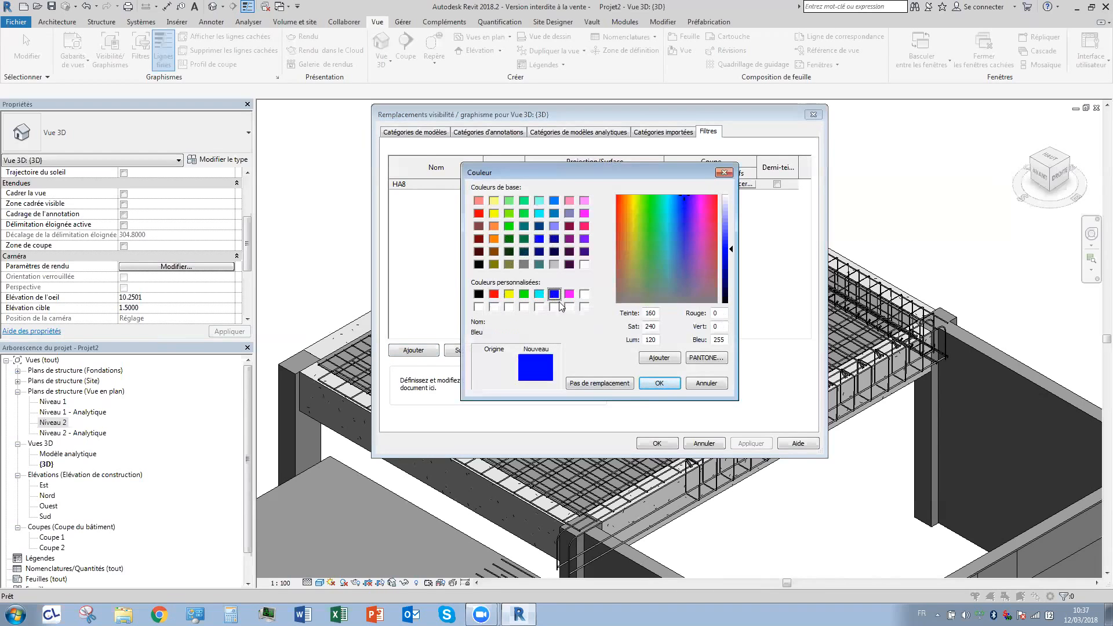
pyautogui.click(659, 383)
pyautogui.click(620, 298)
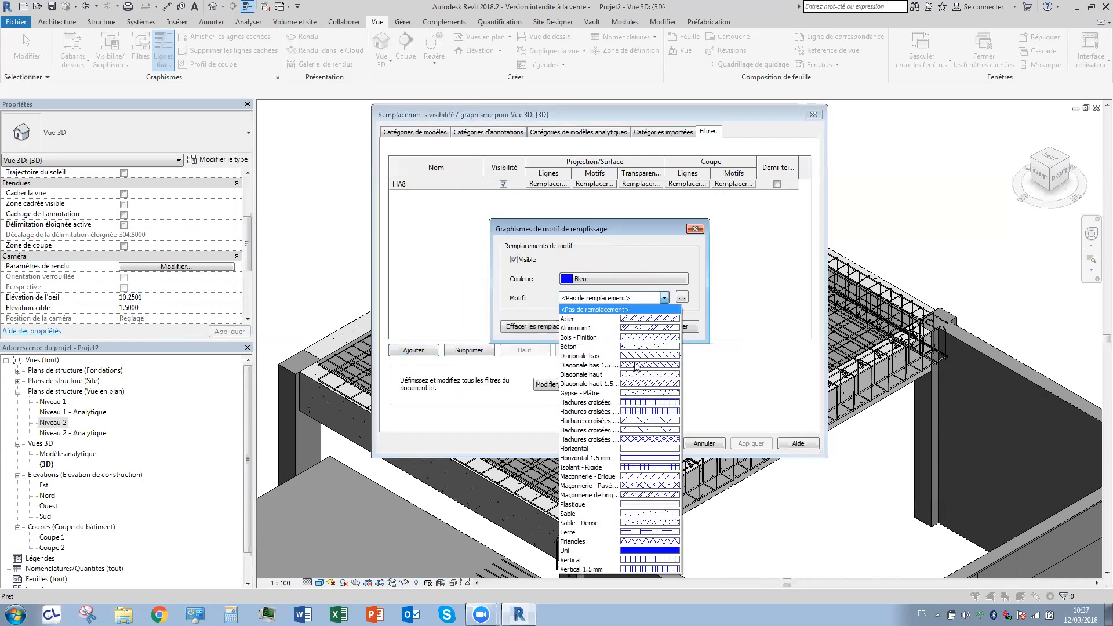
pyautogui.click(634, 550)
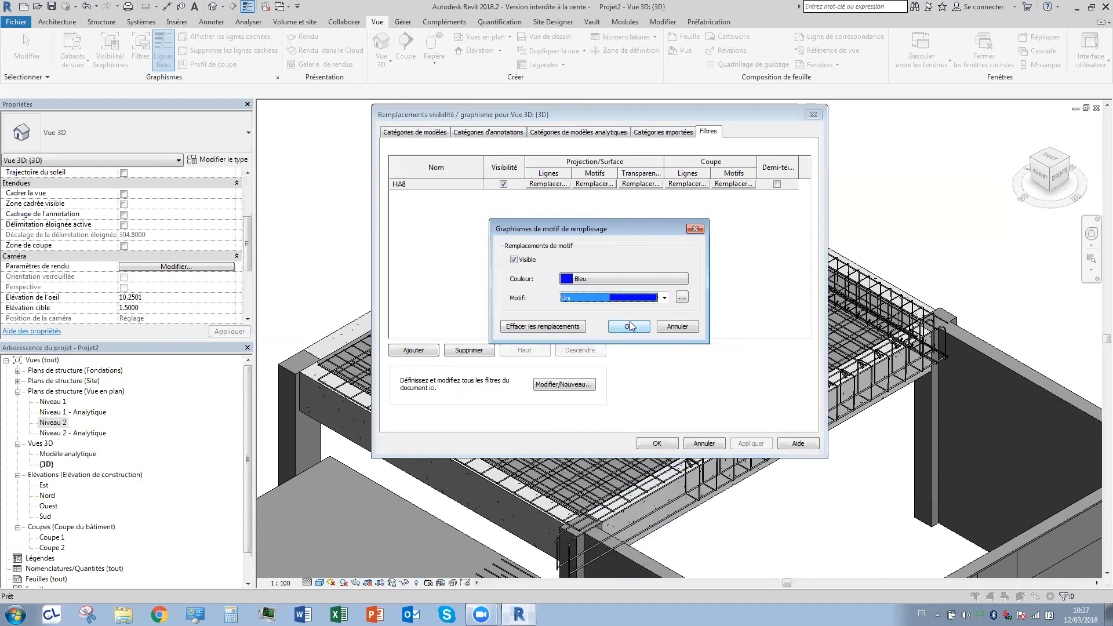
pyautogui.press('Return')
# Add the HA10 filter to the view and override its projection surface pattern with a green (RVB 000-128-000) Uni fill.
pyautogui.click(413, 350)
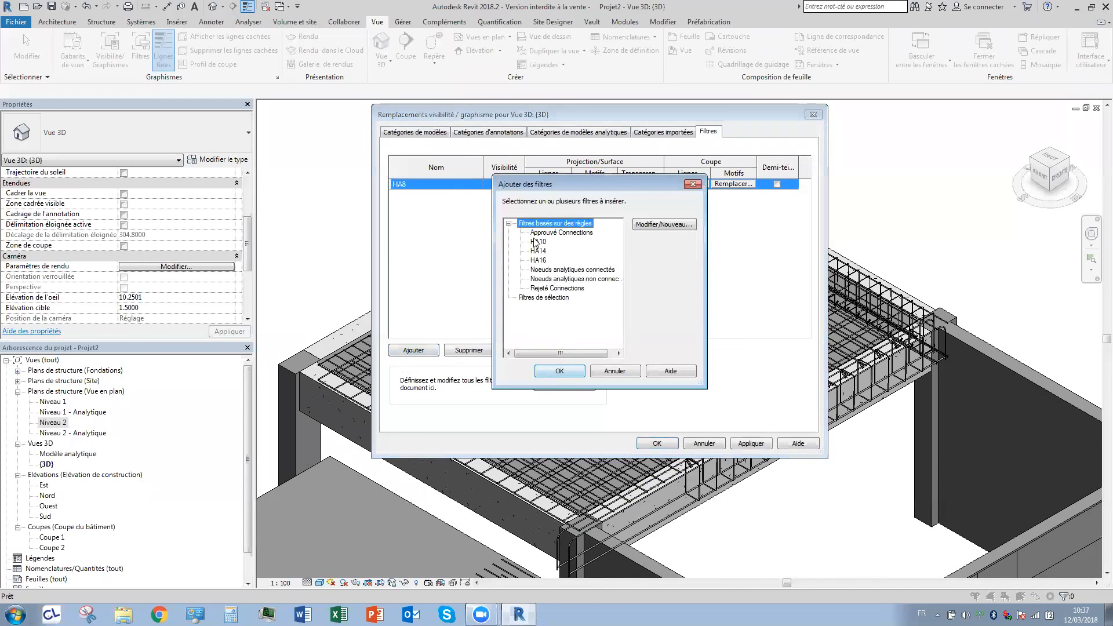
pyautogui.click(538, 242)
pyautogui.click(569, 370)
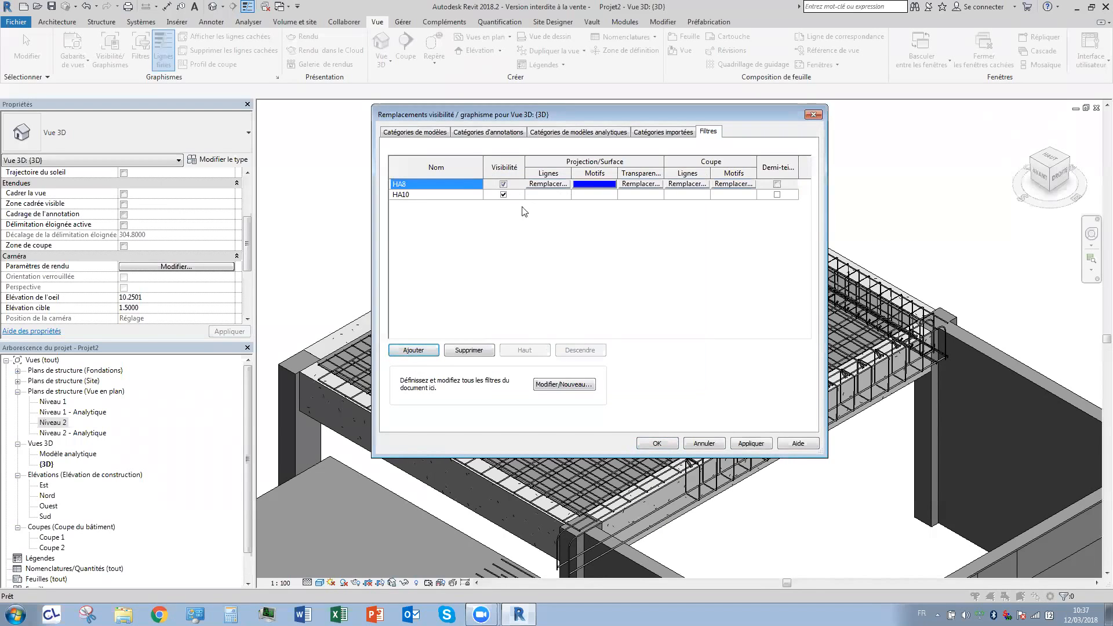
pyautogui.click(557, 195)
pyautogui.click(585, 194)
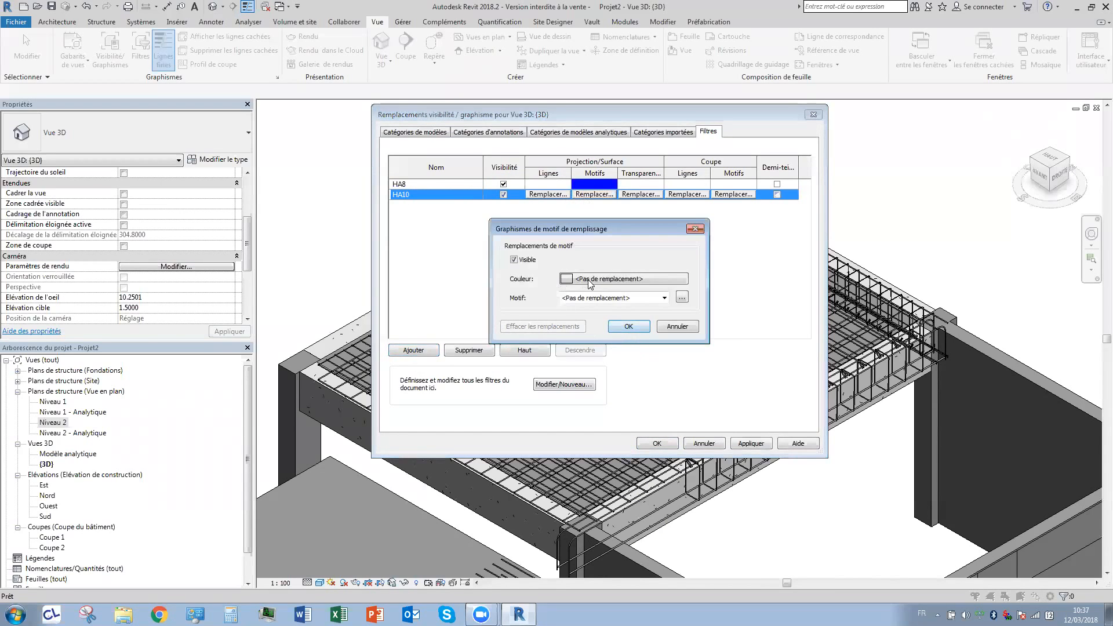
pyautogui.click(608, 279)
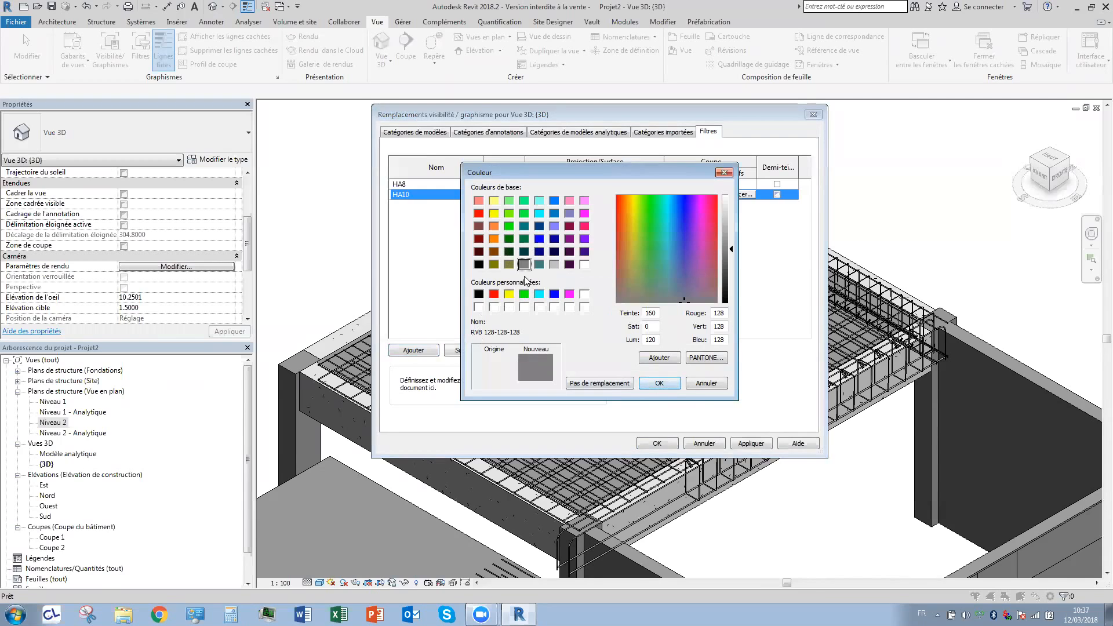
pyautogui.click(508, 228)
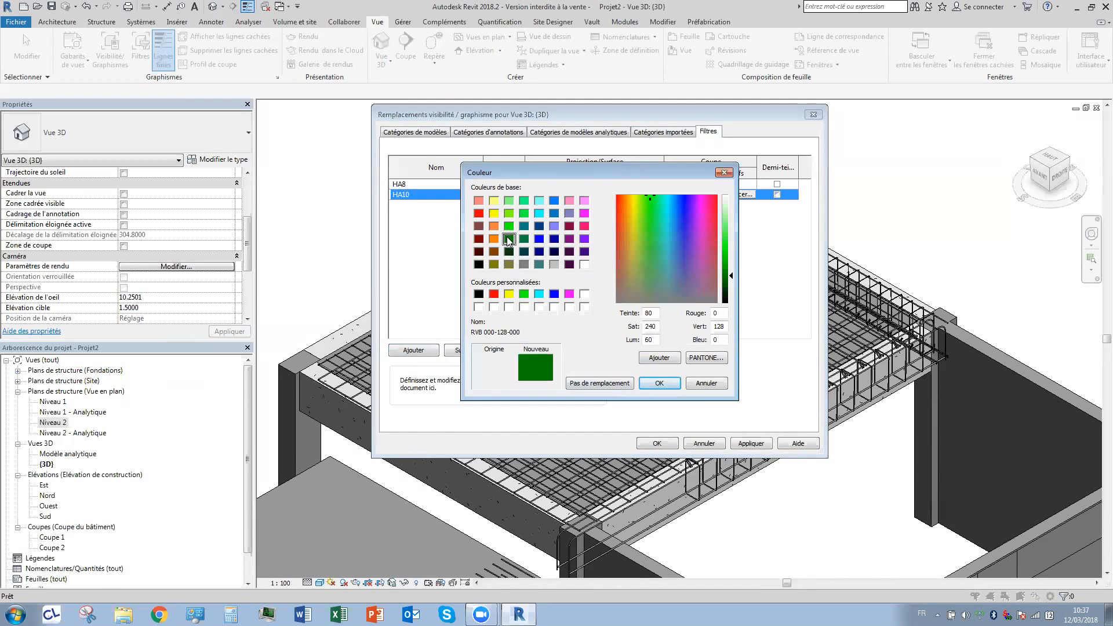
pyautogui.click(659, 383)
pyautogui.click(612, 298)
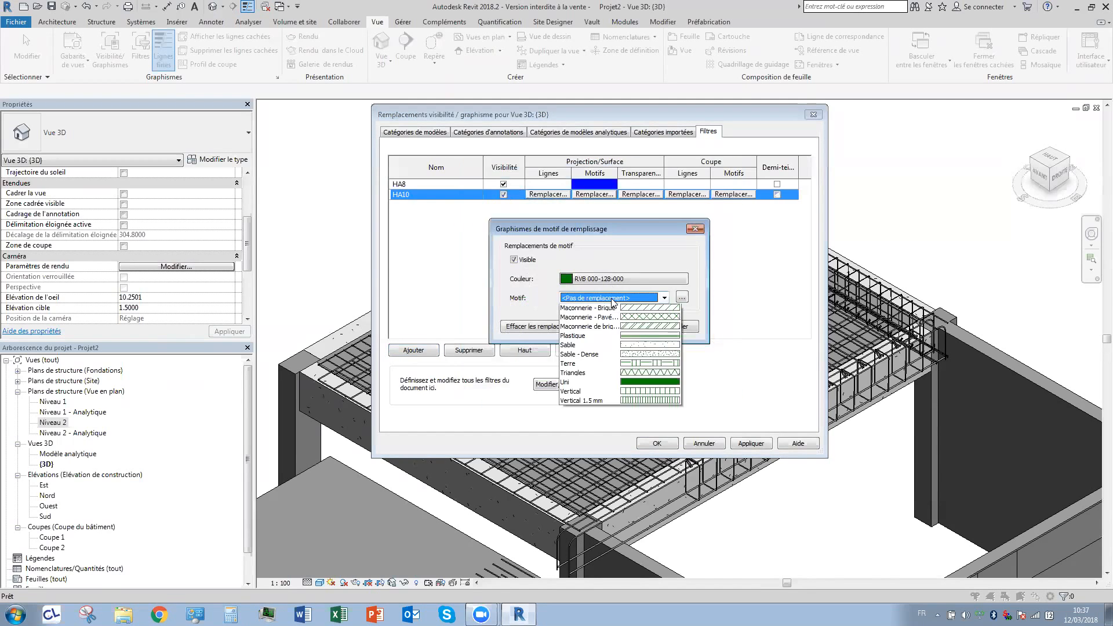
pyautogui.click(593, 424)
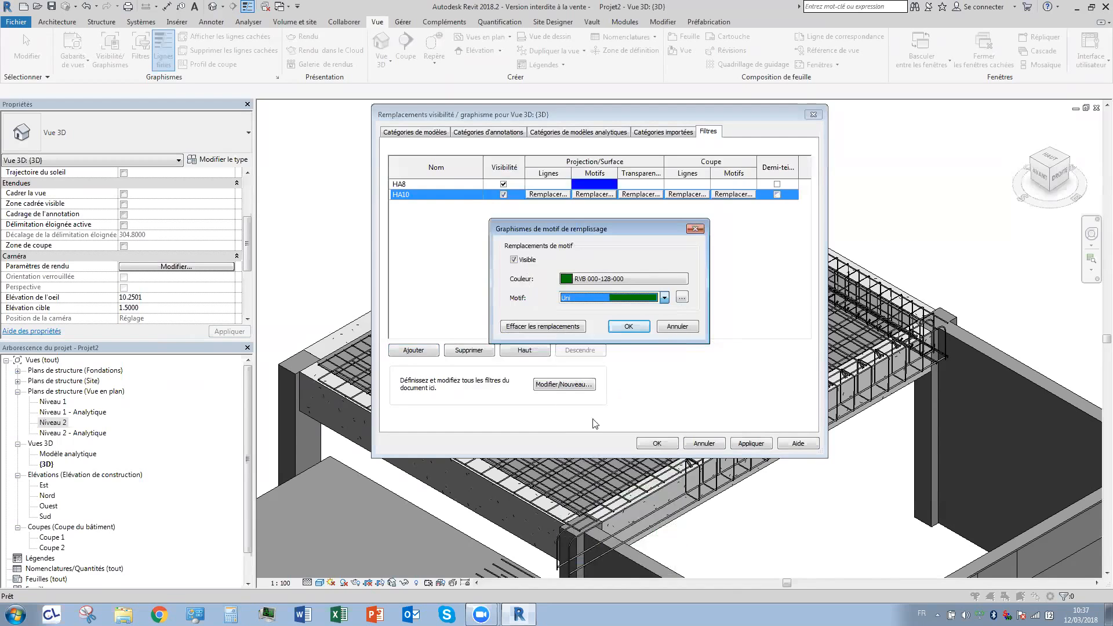
pyautogui.click(625, 327)
# Add the HA14 filter to the view and override its projection surface pattern with a Rouge Uni fill.
pyautogui.click(417, 352)
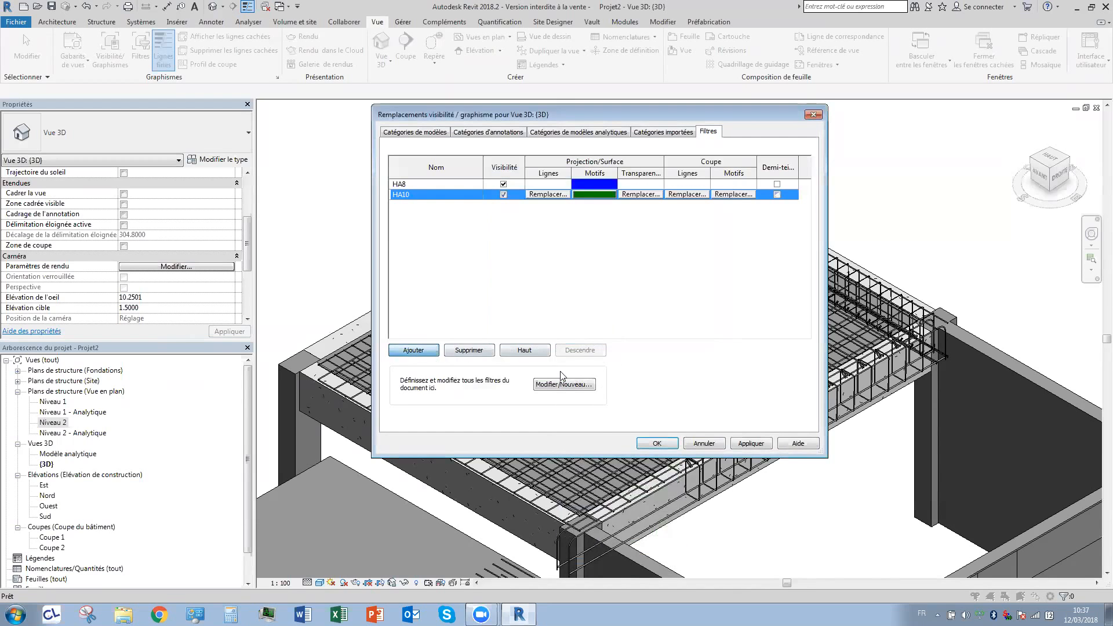
pyautogui.click(538, 242)
pyautogui.click(565, 372)
pyautogui.click(579, 206)
pyautogui.click(594, 204)
pyautogui.click(618, 277)
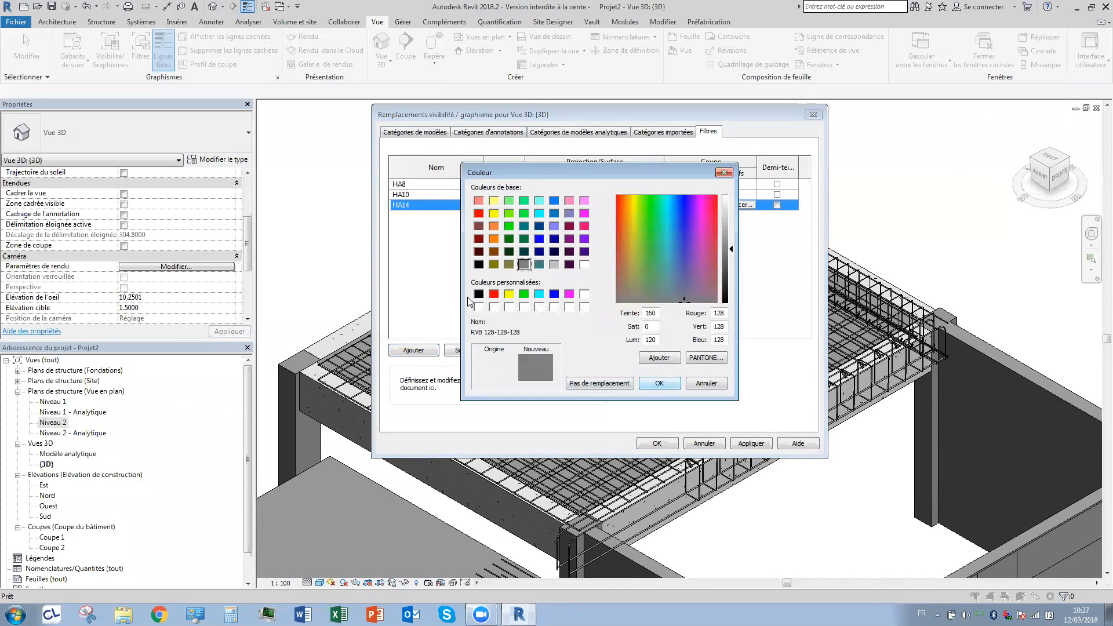
pyautogui.click(493, 293)
pyautogui.click(662, 384)
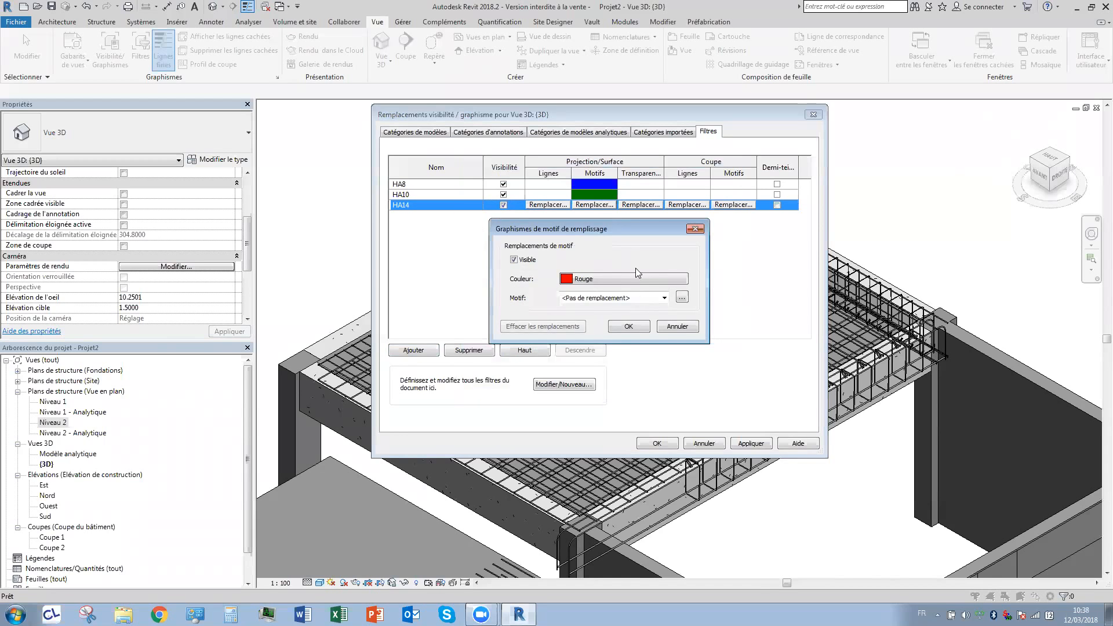
pyautogui.click(635, 298)
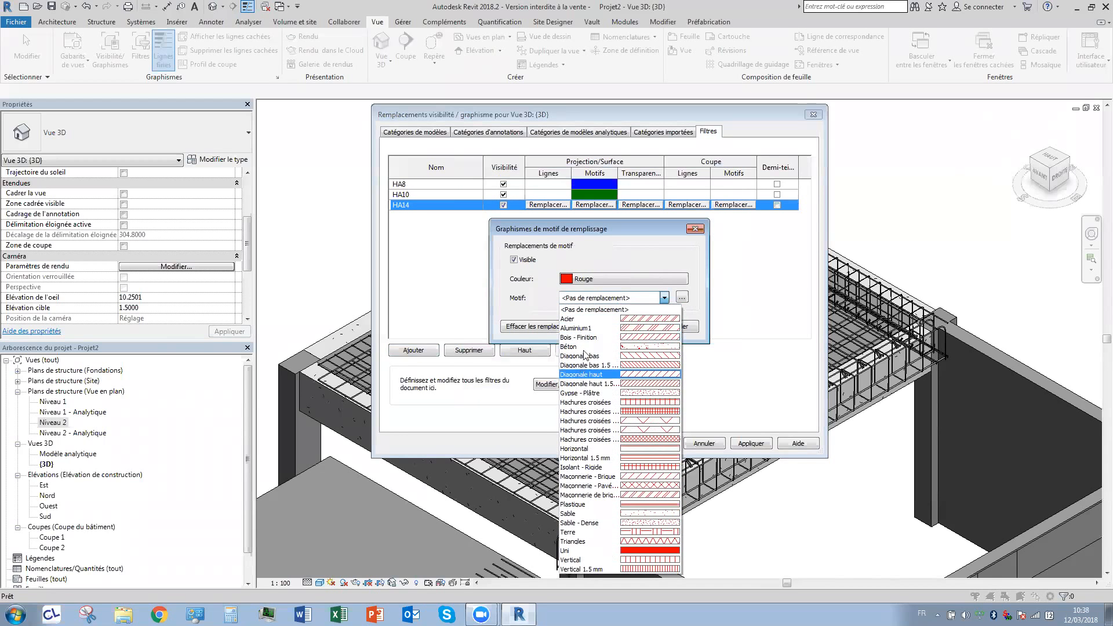
pyautogui.click(582, 551)
pyautogui.click(620, 326)
# Add the HA16 filter to the 3D view's filter overrides.
pyautogui.click(409, 351)
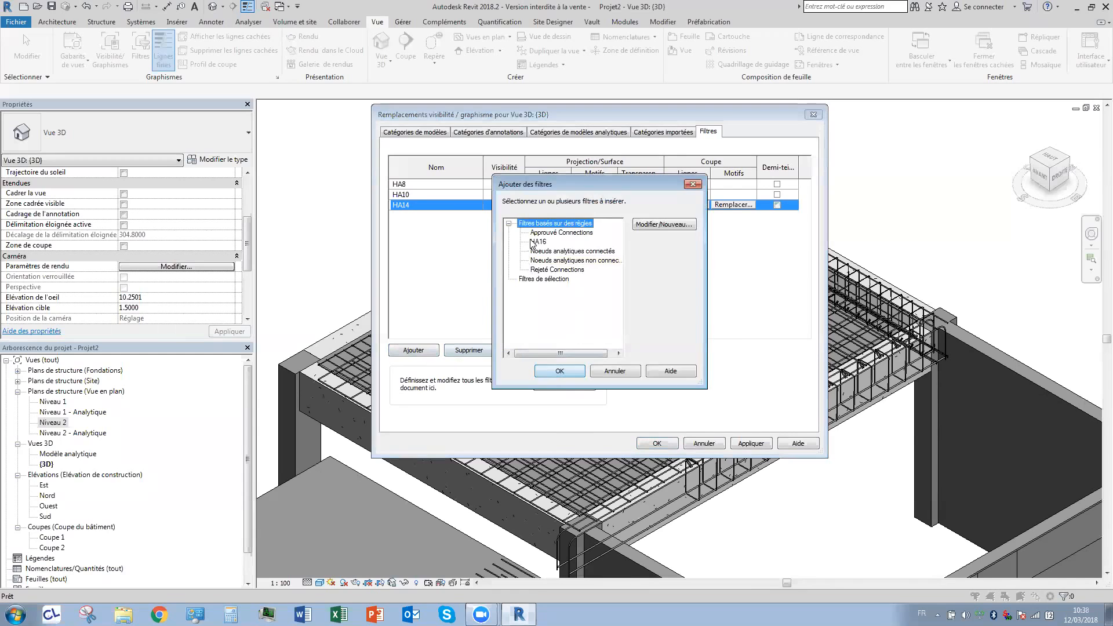
pyautogui.click(533, 241)
pyautogui.click(566, 372)
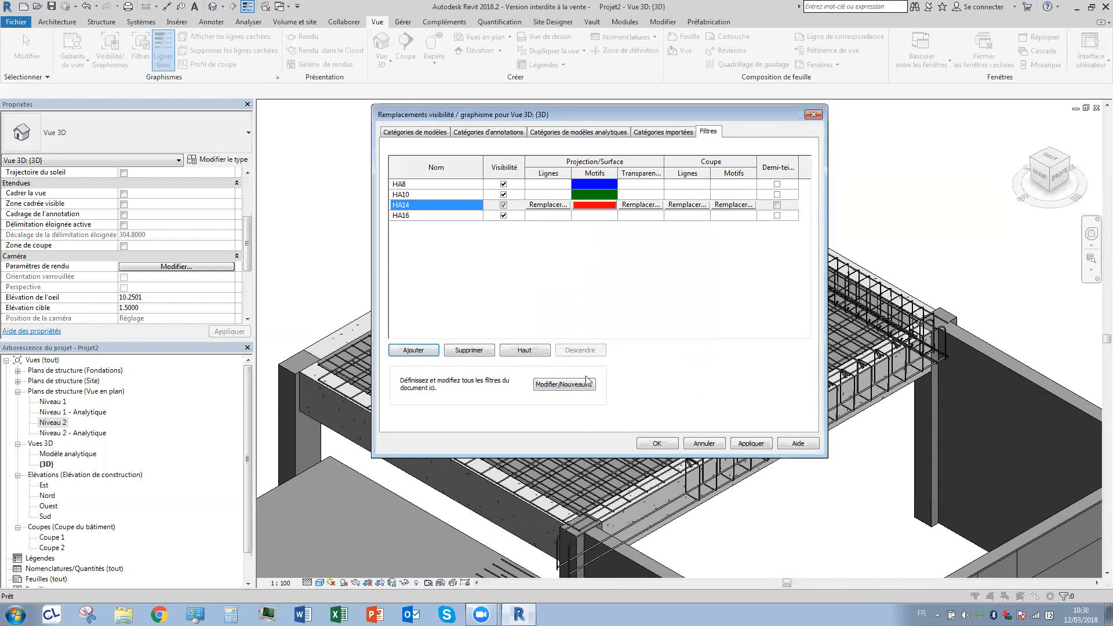
# Override the HA16 filter's projection surface pattern with an orange (RVB 255-128-000) Uni fill and apply the view overrides.
pyautogui.click(595, 215)
pyautogui.click(594, 215)
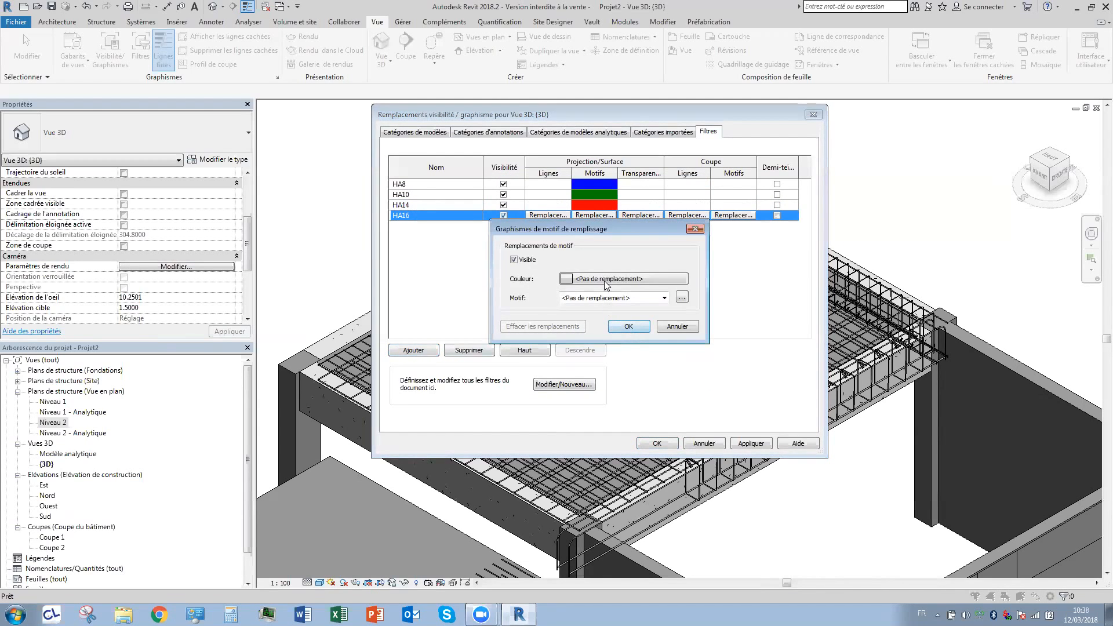
pyautogui.click(567, 280)
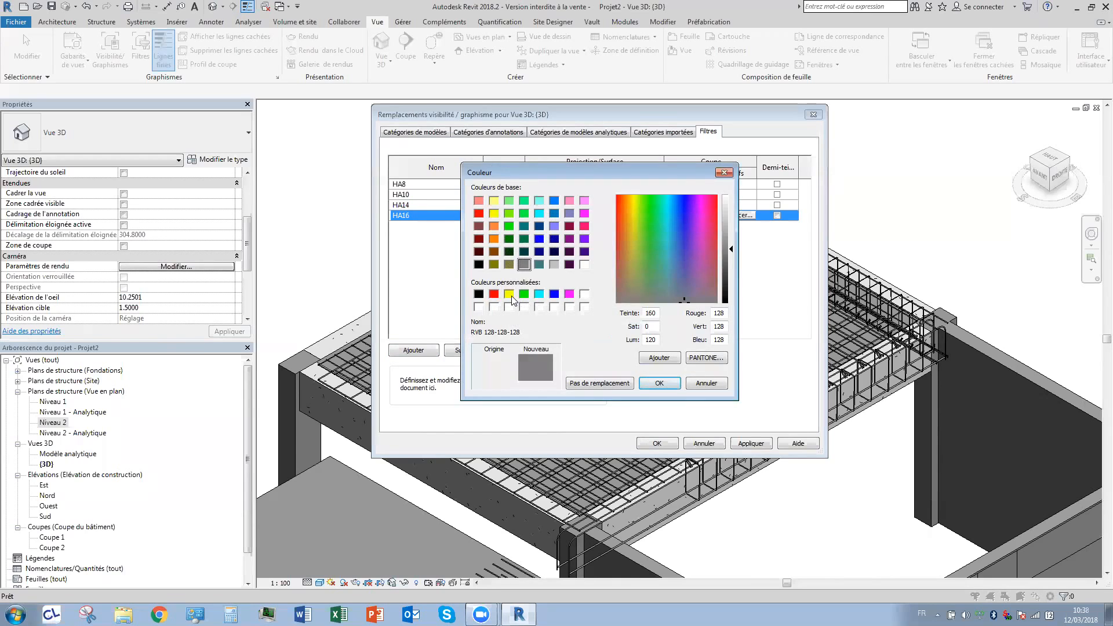
pyautogui.click(494, 240)
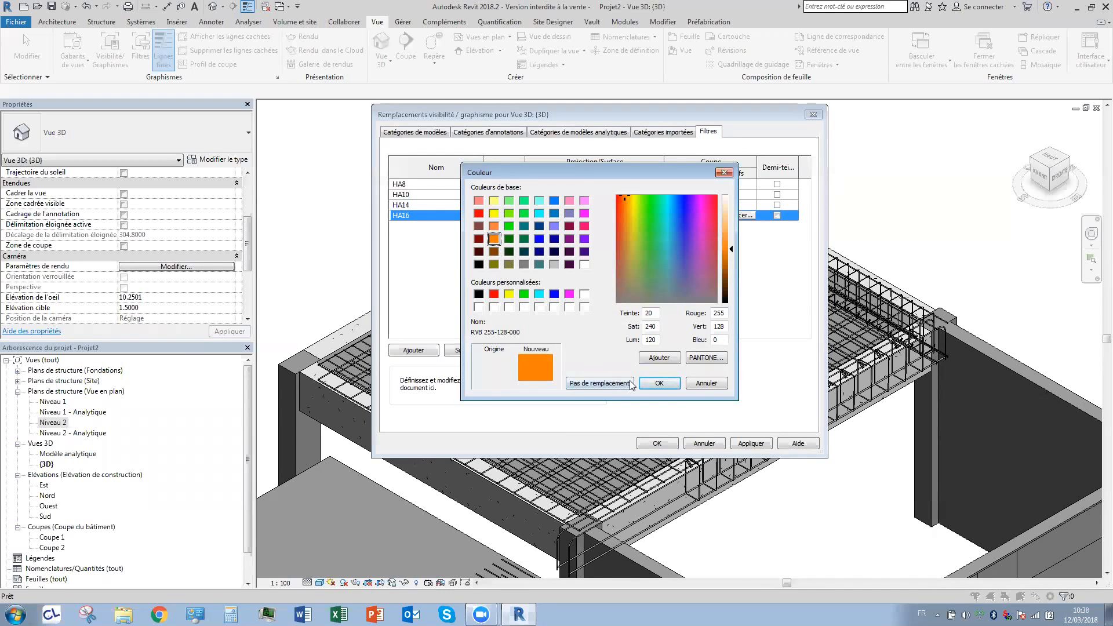
pyautogui.click(659, 383)
pyautogui.click(664, 298)
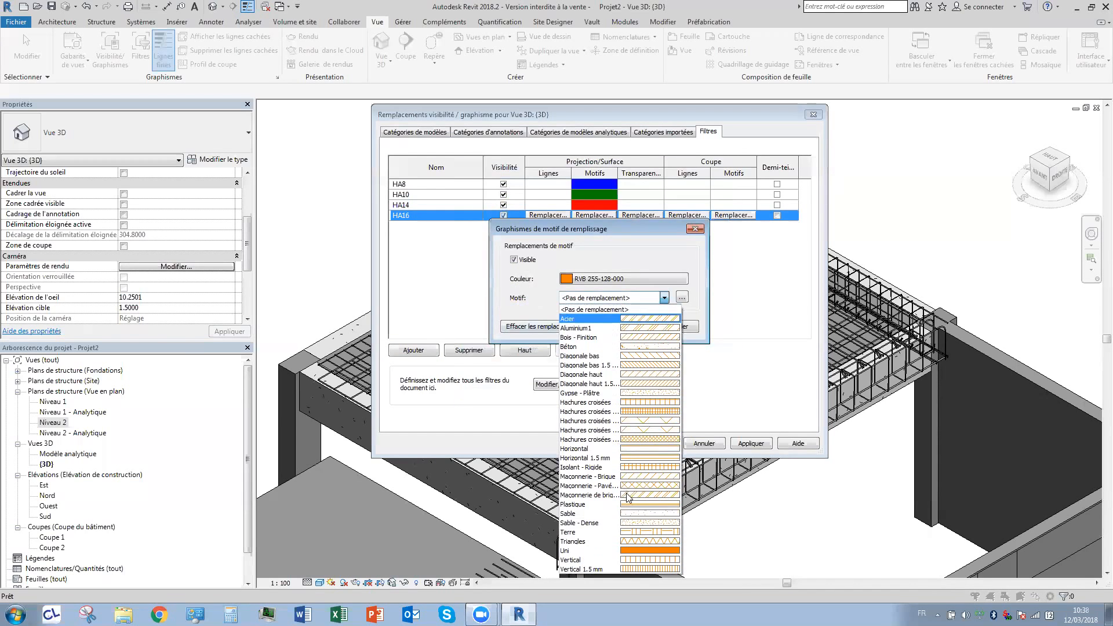
pyautogui.click(628, 549)
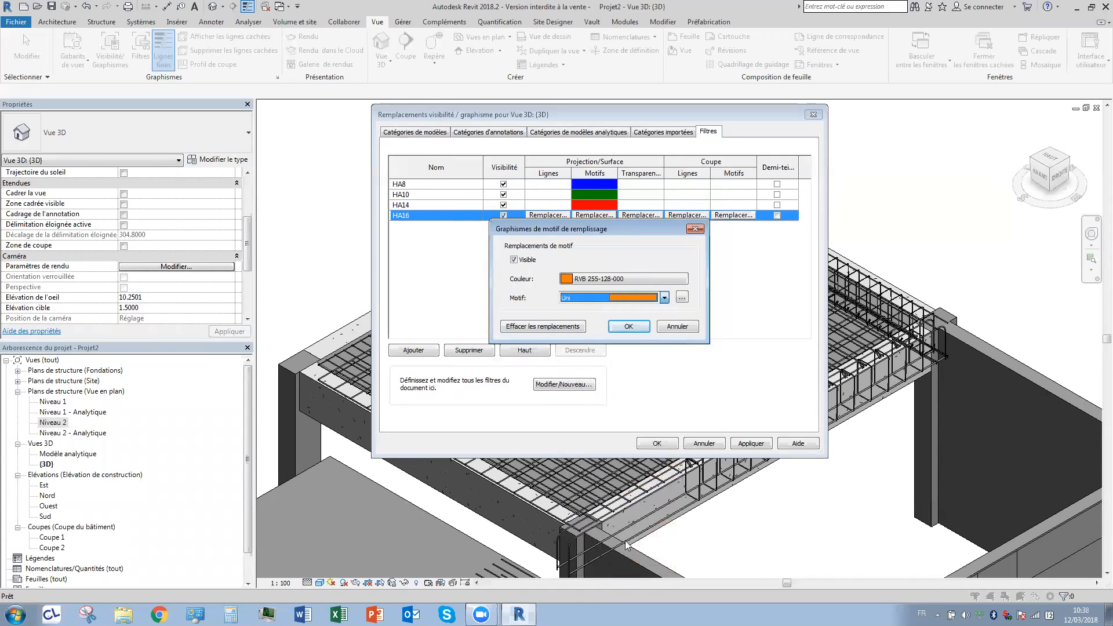
pyautogui.click(627, 327)
pyautogui.click(748, 446)
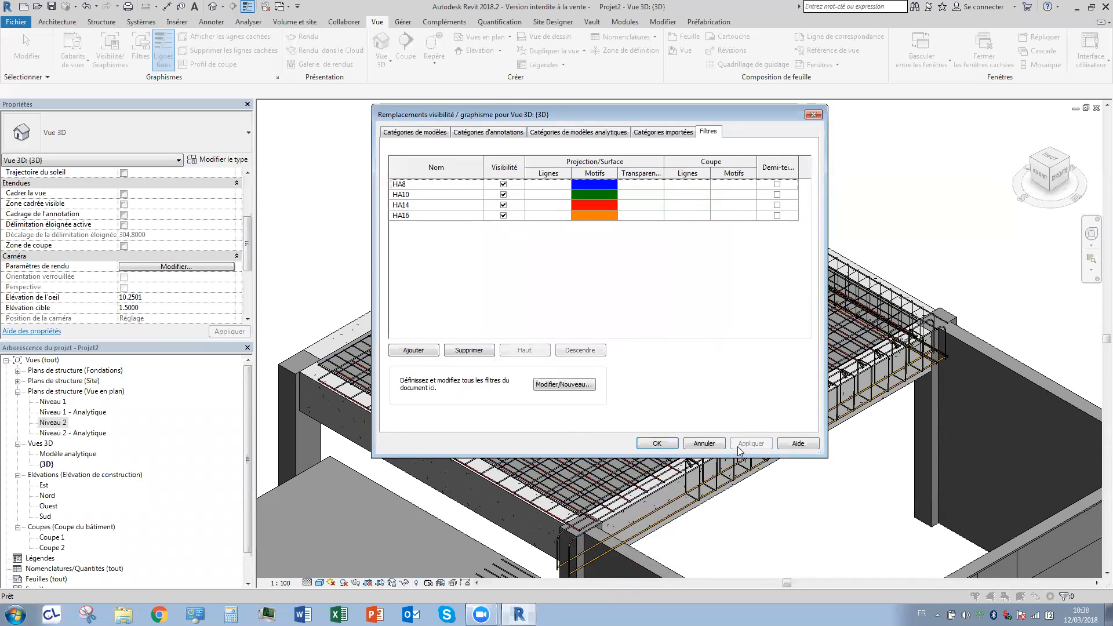
pyautogui.click(658, 445)
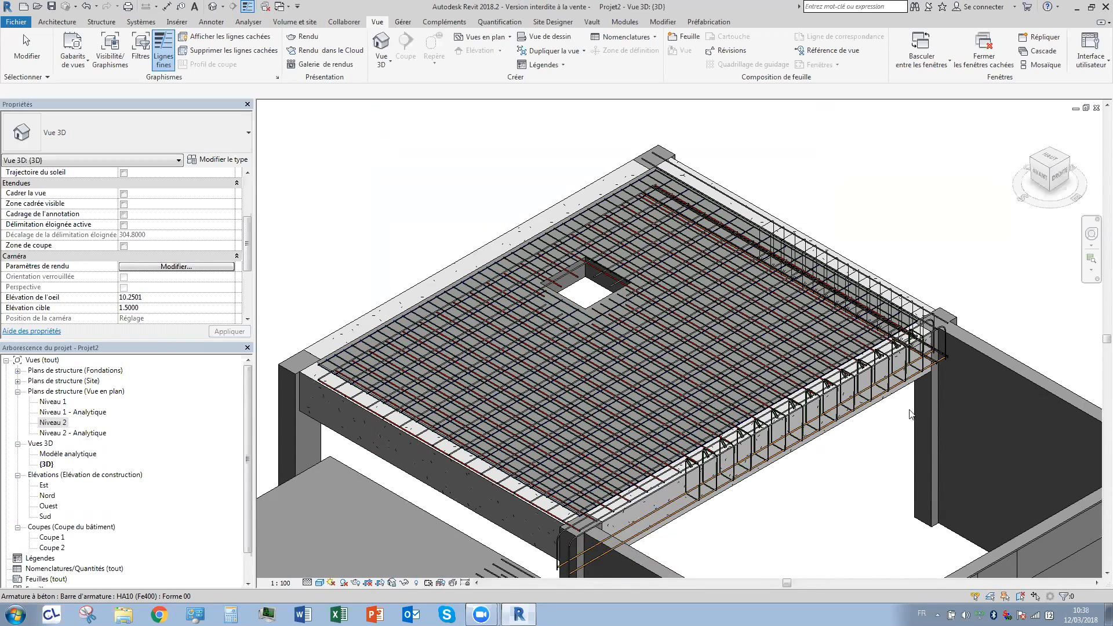
# Examine the coloured slab and beam rebars up close and check the bar type of the beam's uncoloured upper longitudinal bar.
pyautogui.scroll(1, 895, 421)
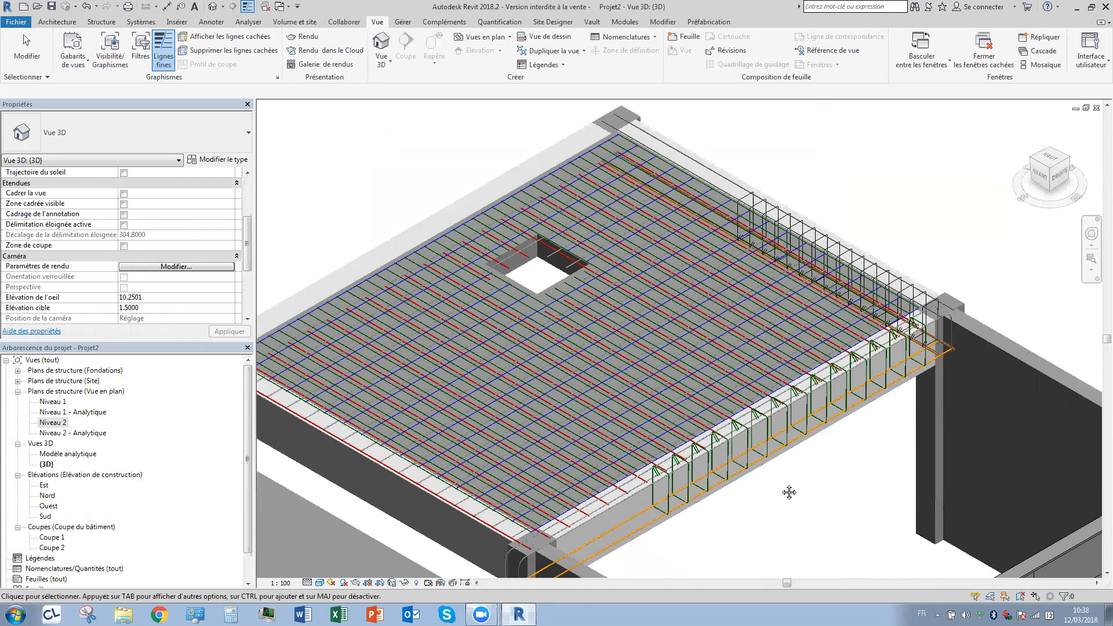
pyautogui.scroll(2, 797, 473)
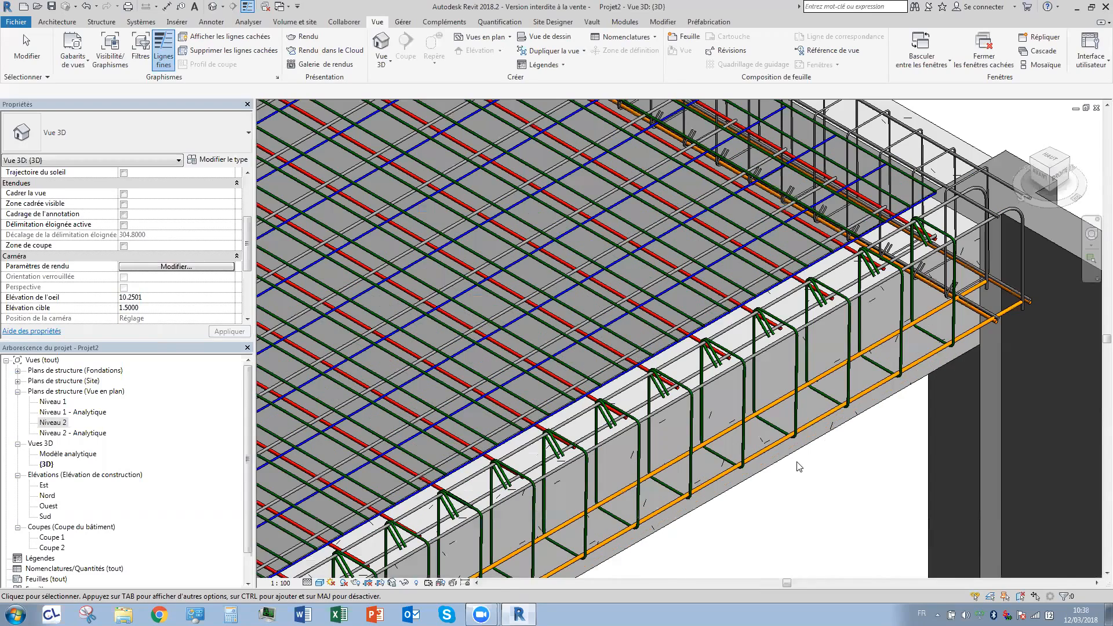
pyautogui.moveTo(980, 232); pyautogui.dragTo(896, 307, button='middle')
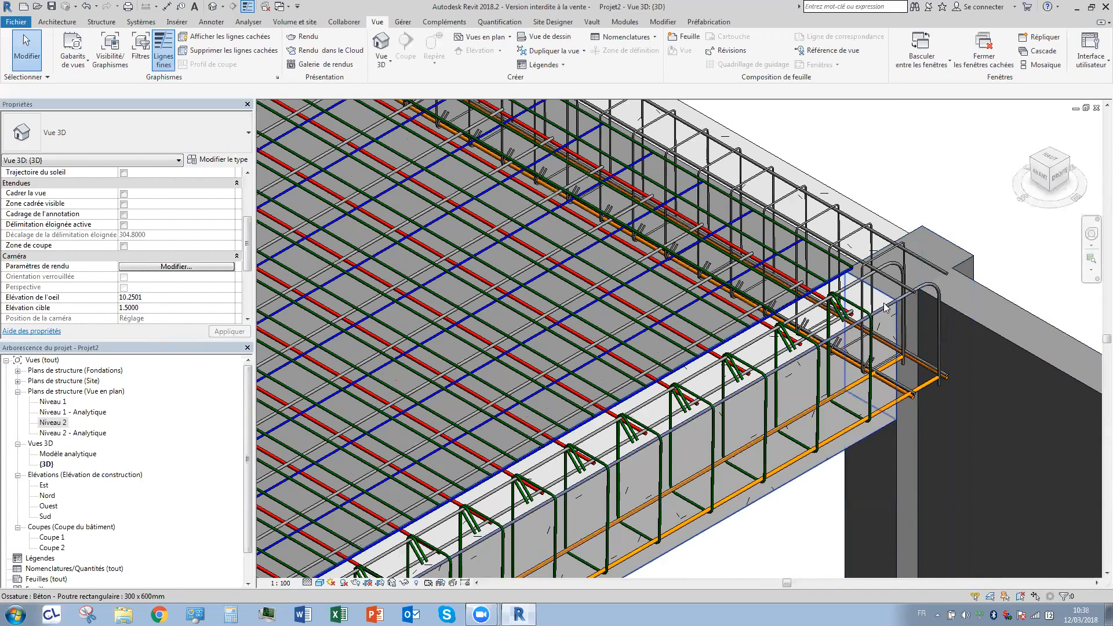
pyautogui.click(922, 293)
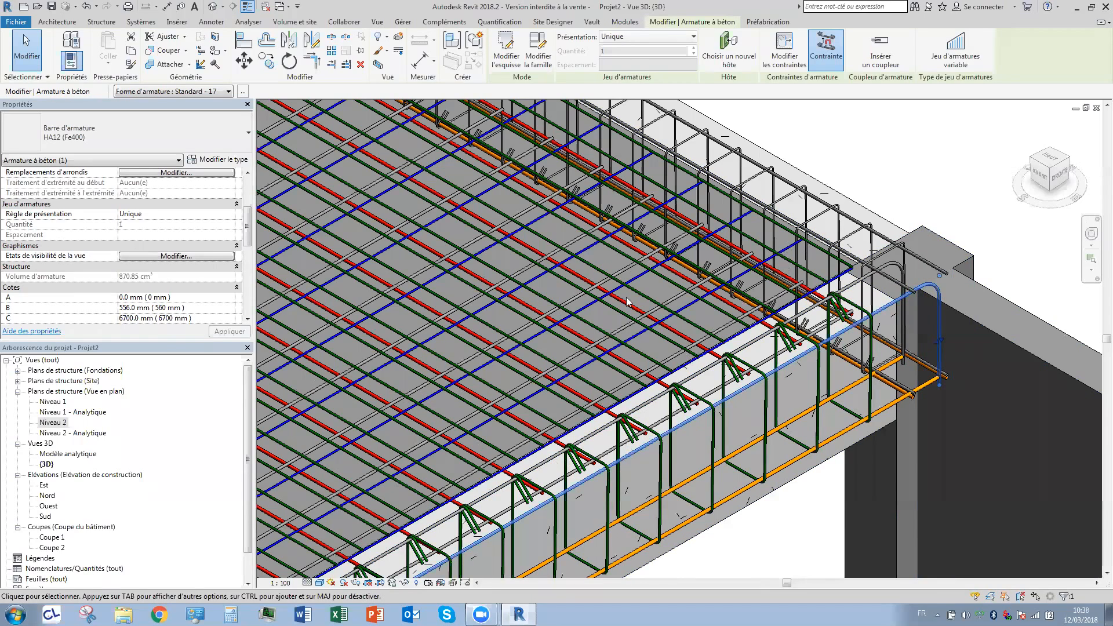
pyautogui.scroll(-10, 601, 362)
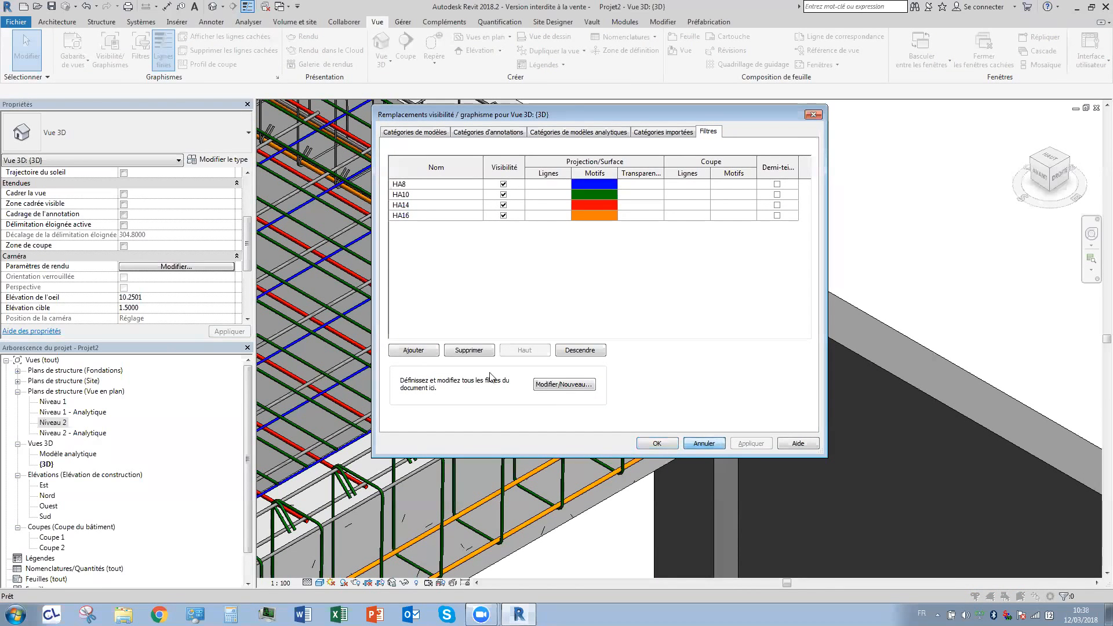
# Create a rule-based filter HA12 for the Armature à béton category with Diamètre de barre égal 12.0 mm.
pyautogui.click(557, 385)
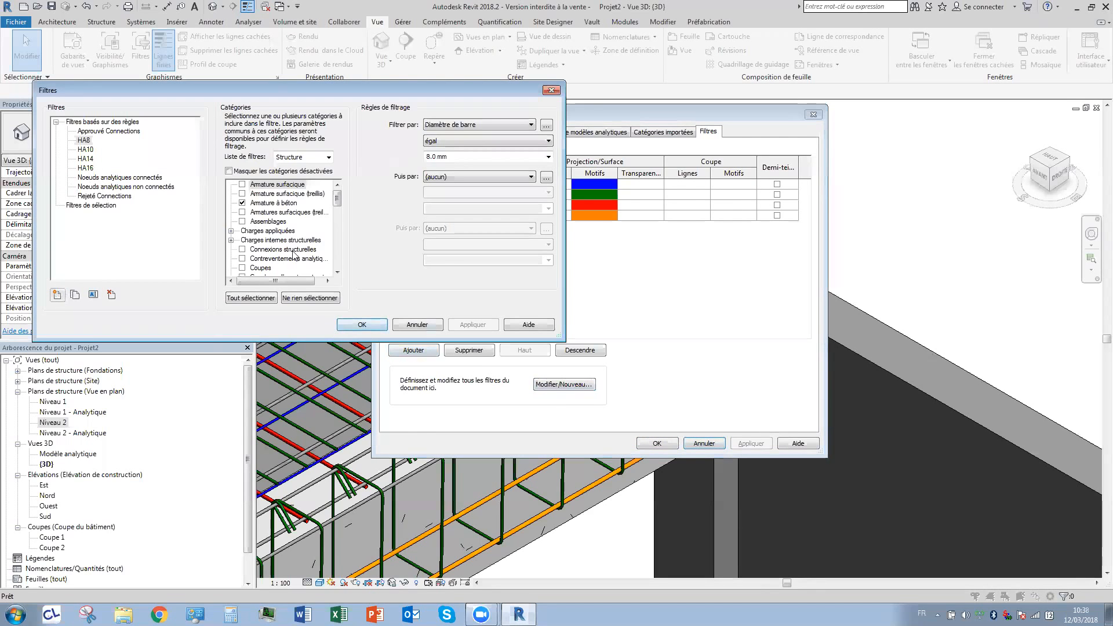
pyautogui.write('HA')
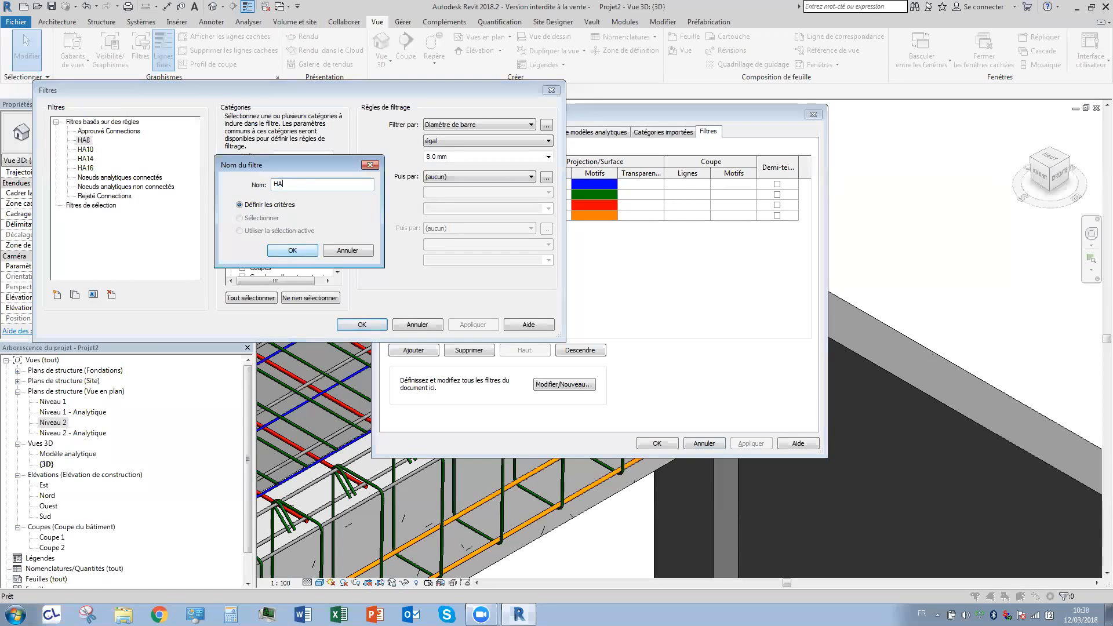
pyautogui.write('12')
pyautogui.click(293, 251)
pyautogui.click(242, 203)
pyautogui.click(451, 125)
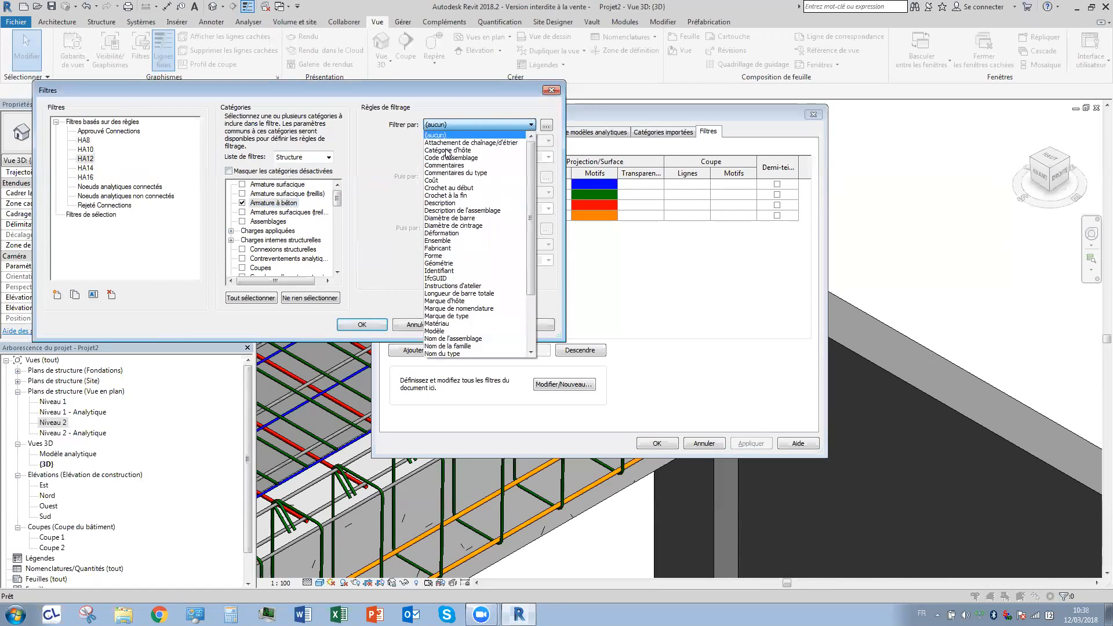
pyautogui.click(459, 218)
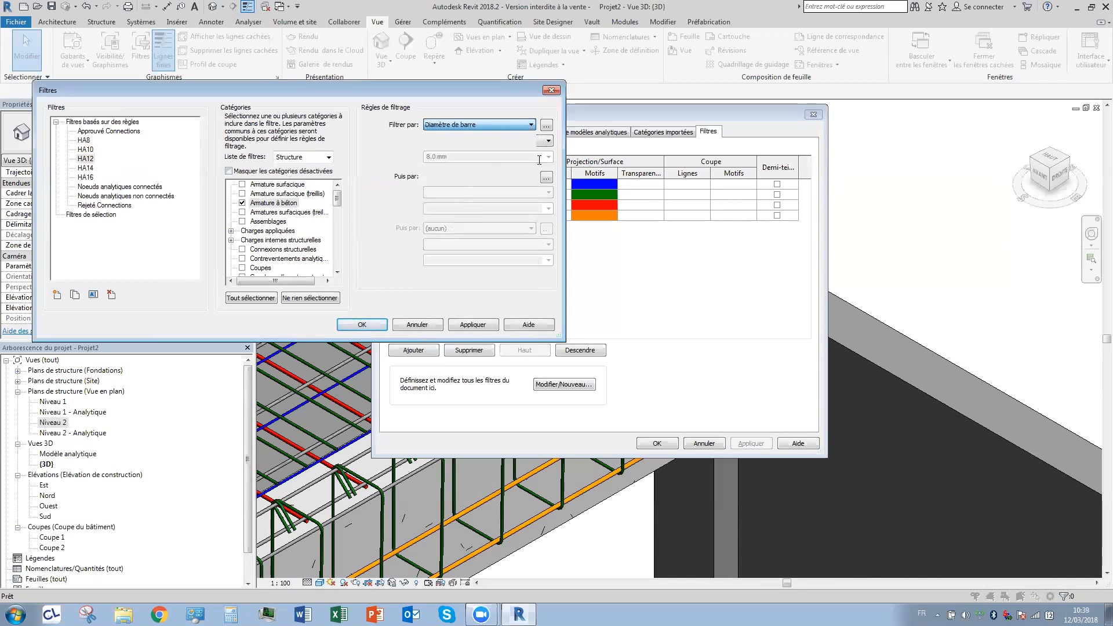
pyautogui.click(548, 157)
pyautogui.click(464, 195)
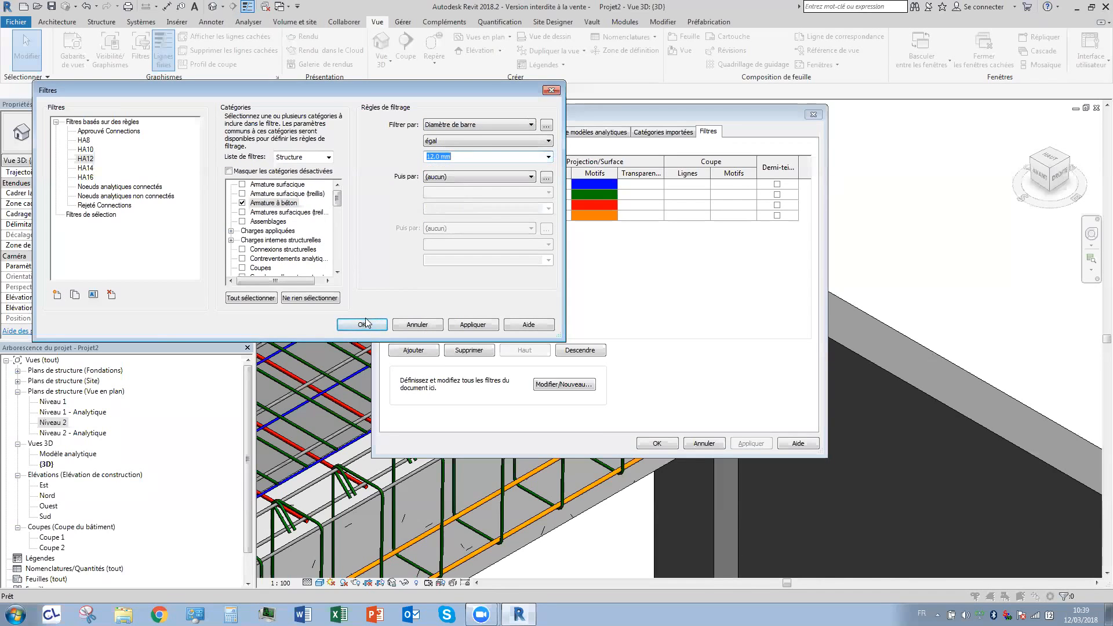
pyautogui.click(363, 324)
# Add the HA12 filter to the 3D view and override its projection surface pattern with a purple (RVB 128-000-128) Uni fill.
pyautogui.click(416, 350)
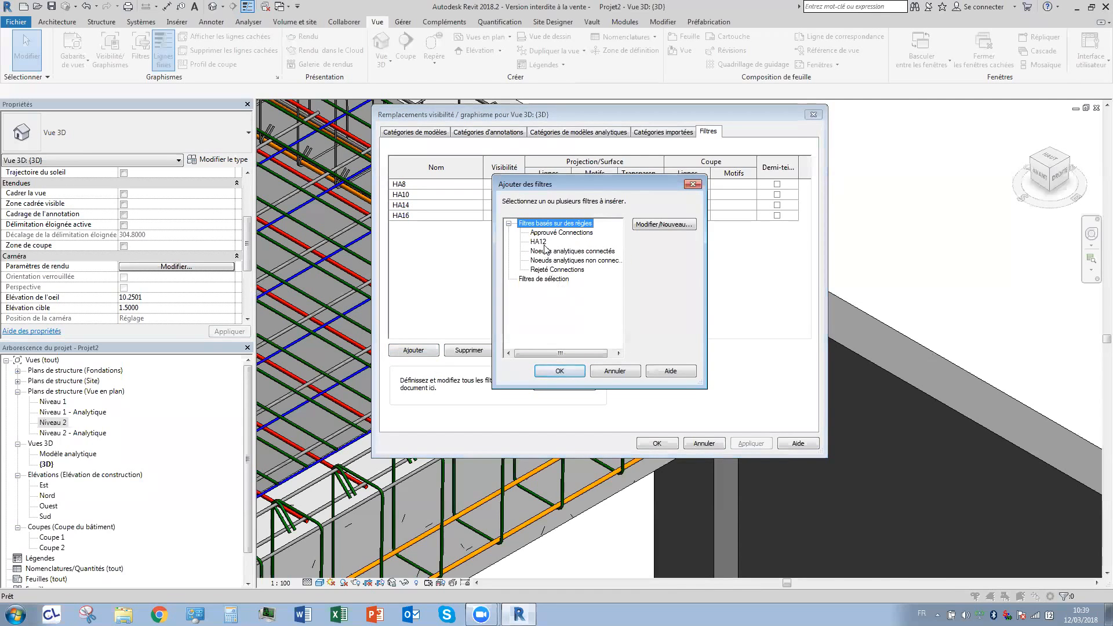
pyautogui.click(539, 242)
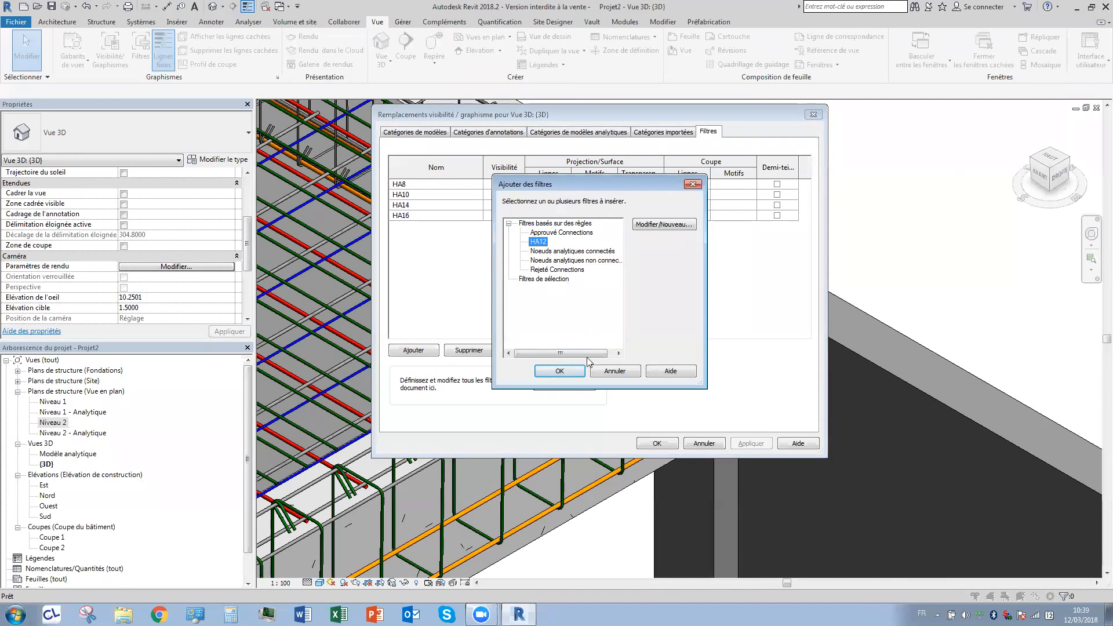
pyautogui.click(557, 374)
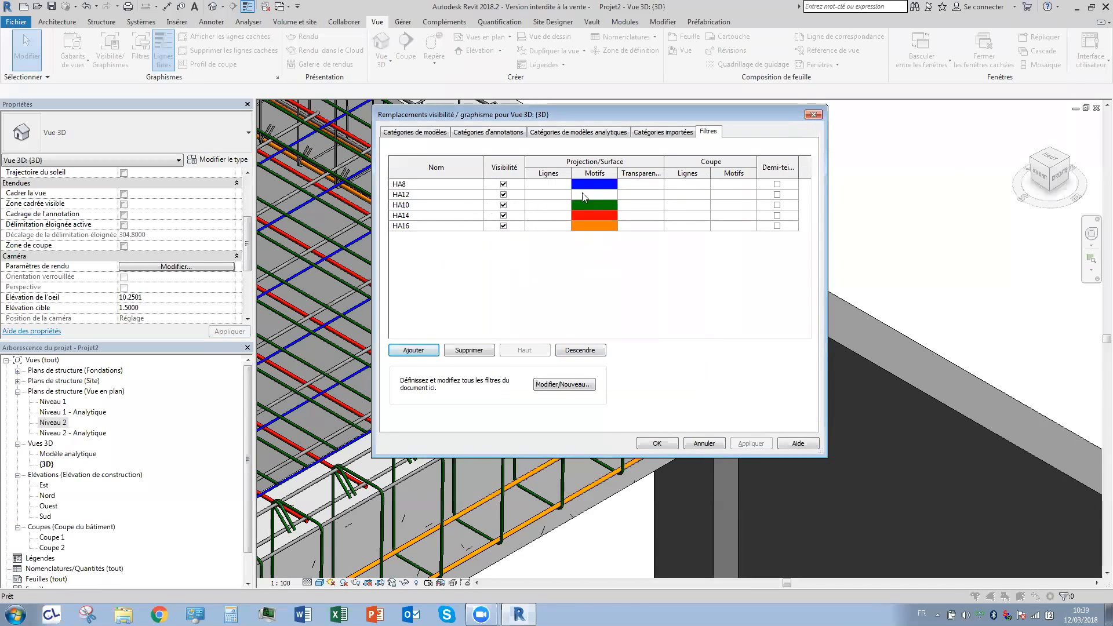
pyautogui.click(583, 195)
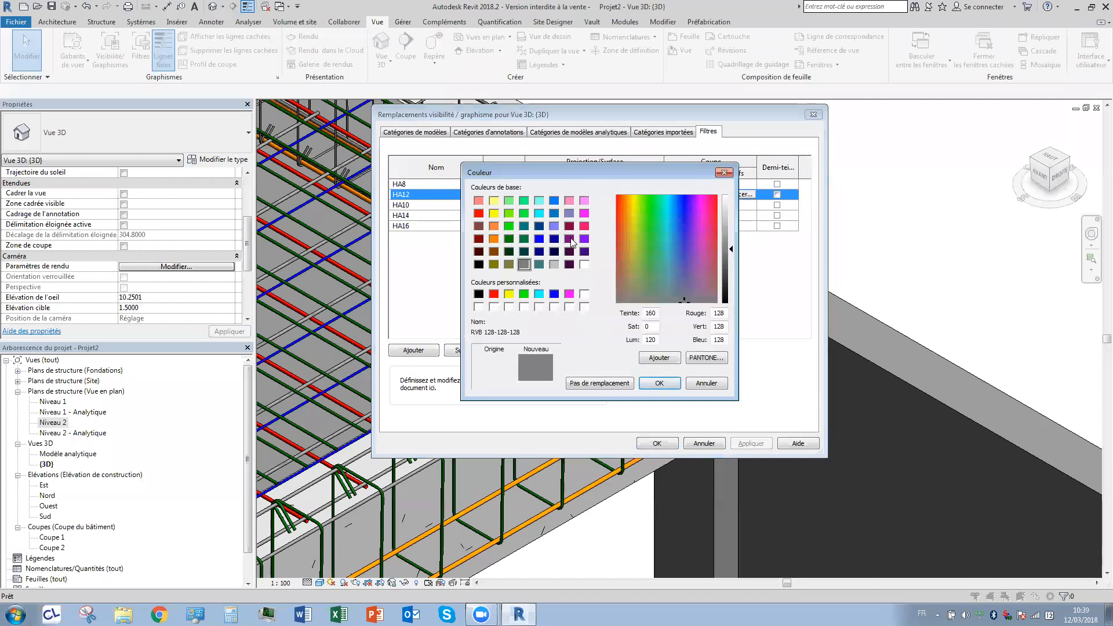
pyautogui.click(570, 239)
pyautogui.click(659, 383)
pyautogui.click(611, 299)
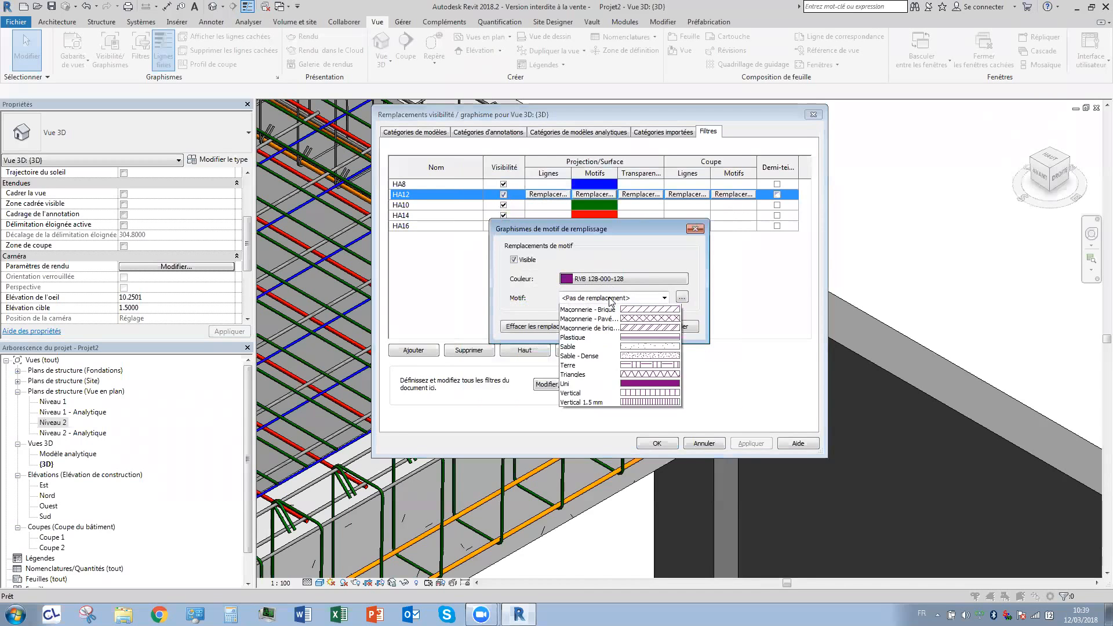
pyautogui.click(589, 552)
pyautogui.click(628, 326)
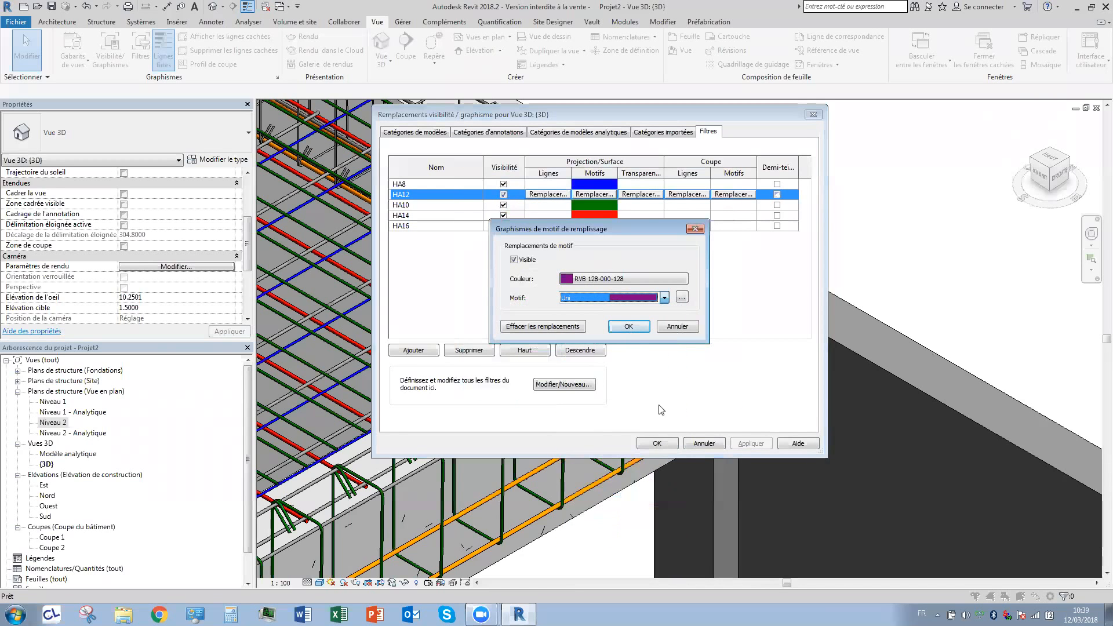
pyautogui.click(667, 443)
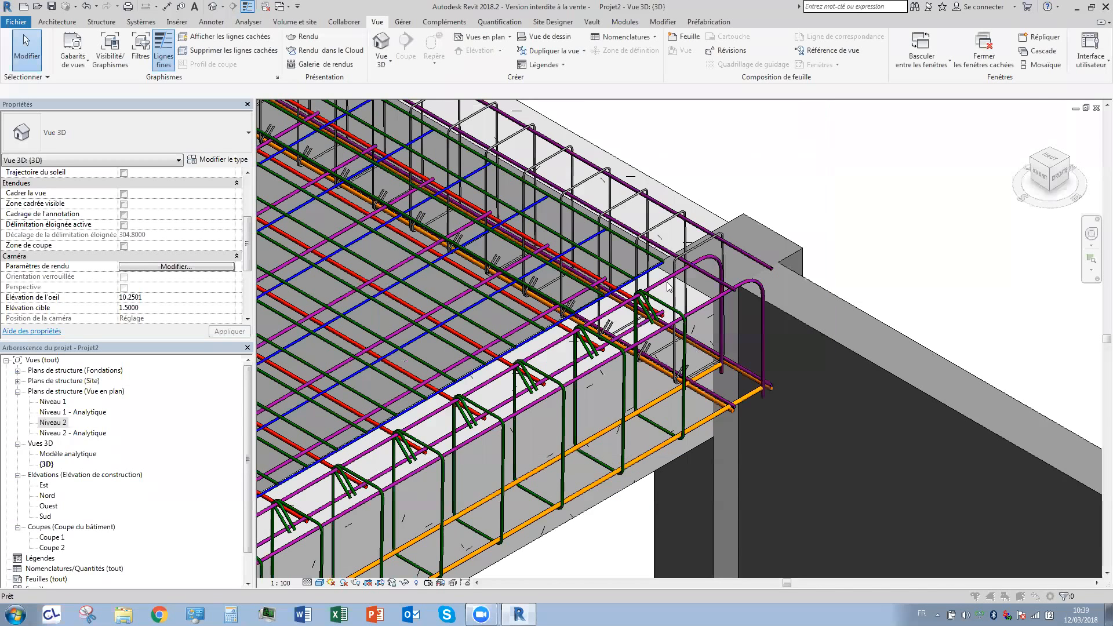
# Check the bar type of the uncoloured stirrup set in the rear beam and look over the whole coloured slab.
pyautogui.moveTo(678, 230); pyautogui.dragTo(712, 227, button='middle')
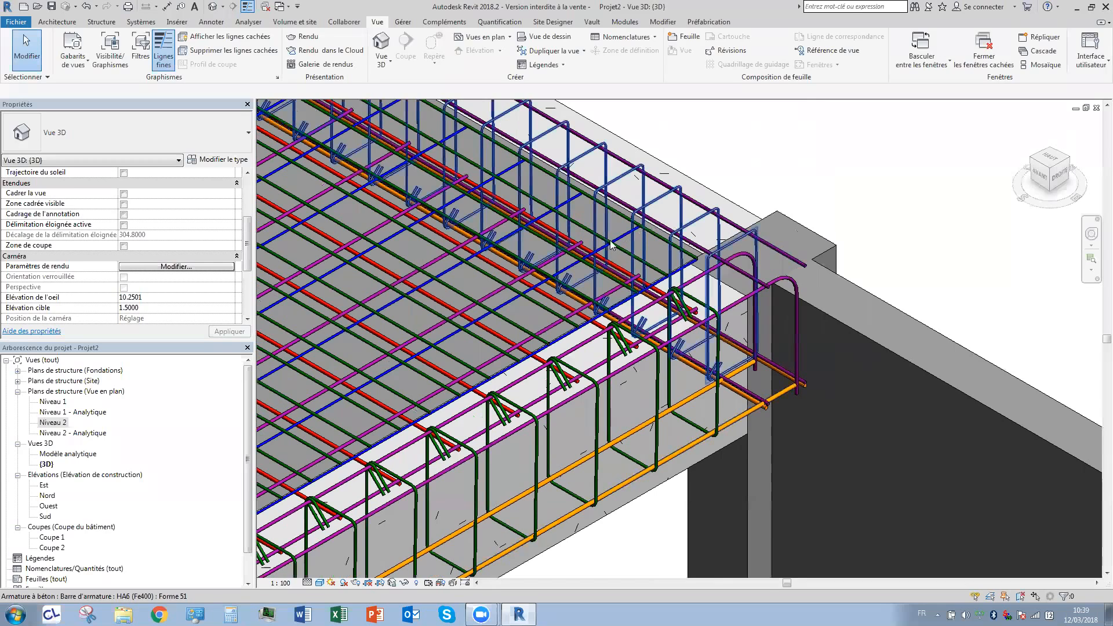
pyautogui.click(611, 244)
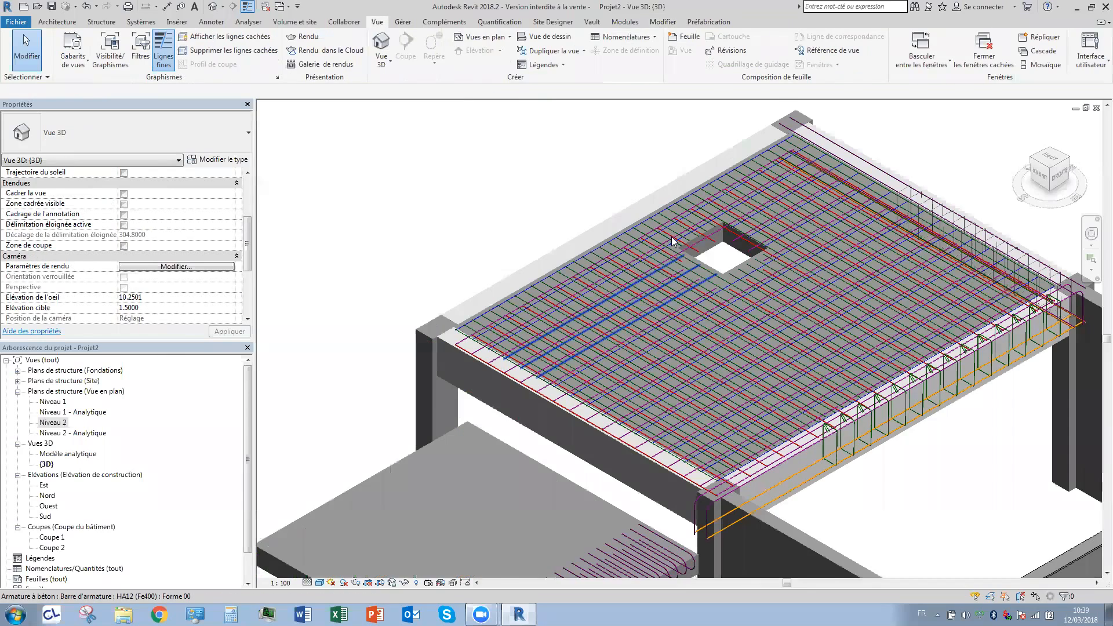
pyautogui.moveTo(693, 264); pyautogui.dragTo(671, 236, button='middle')
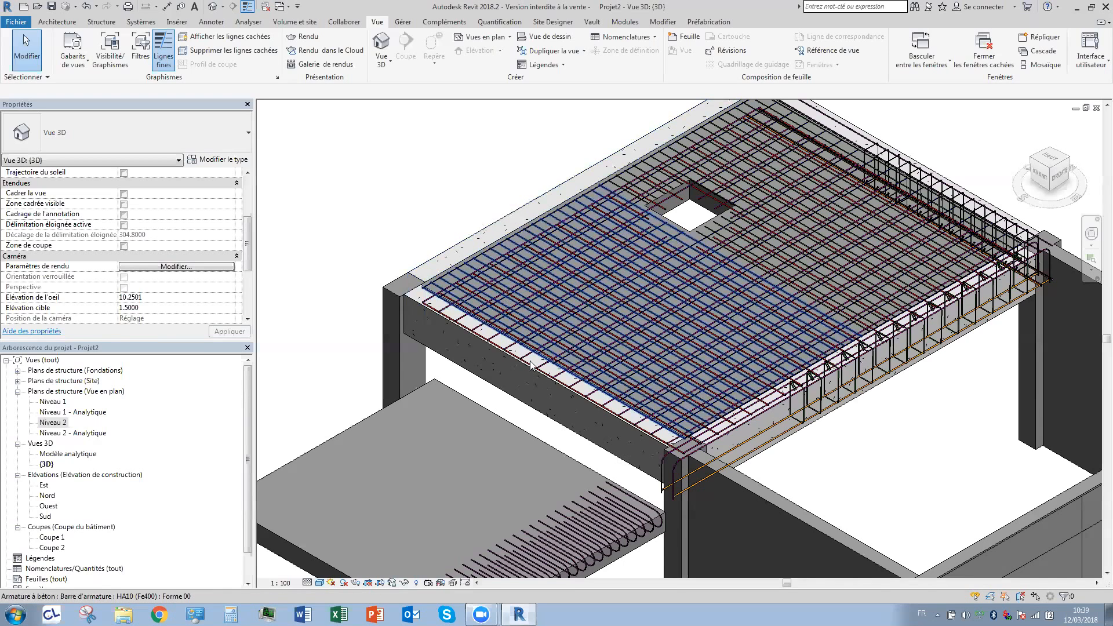
# Review the list of filter overrides applied to the 3D view without changing it.
pyautogui.press('v')
pyautogui.press('g')
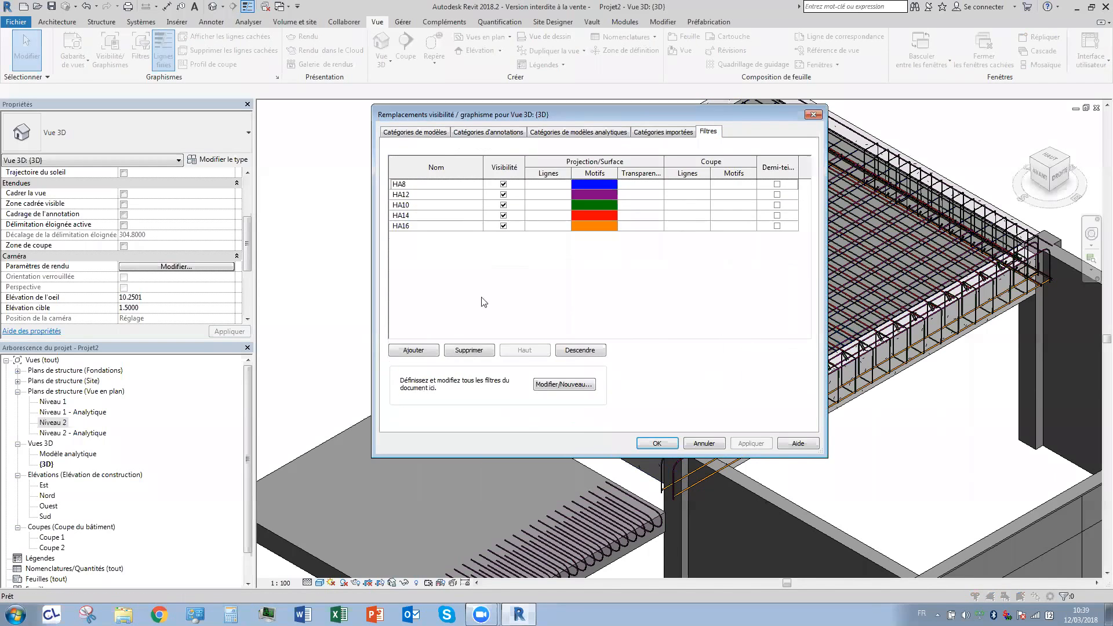
pyautogui.click(702, 440)
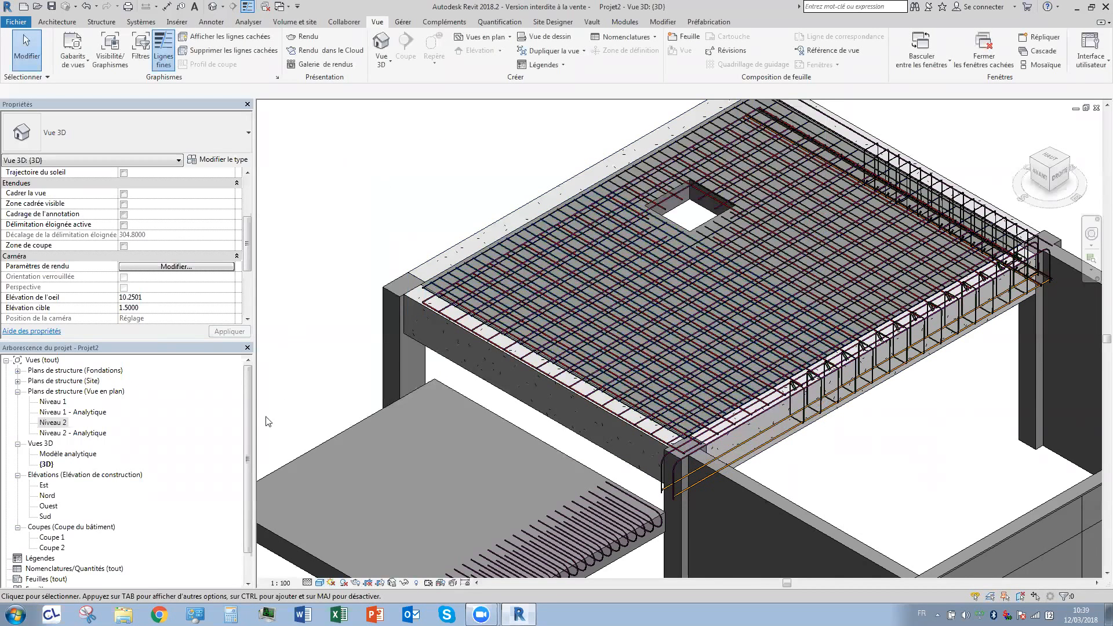
# Open the Niveau 2 structural plan and check which filters are applied in its visibility/graphics overrides.
pyautogui.doubleClick(43, 424)
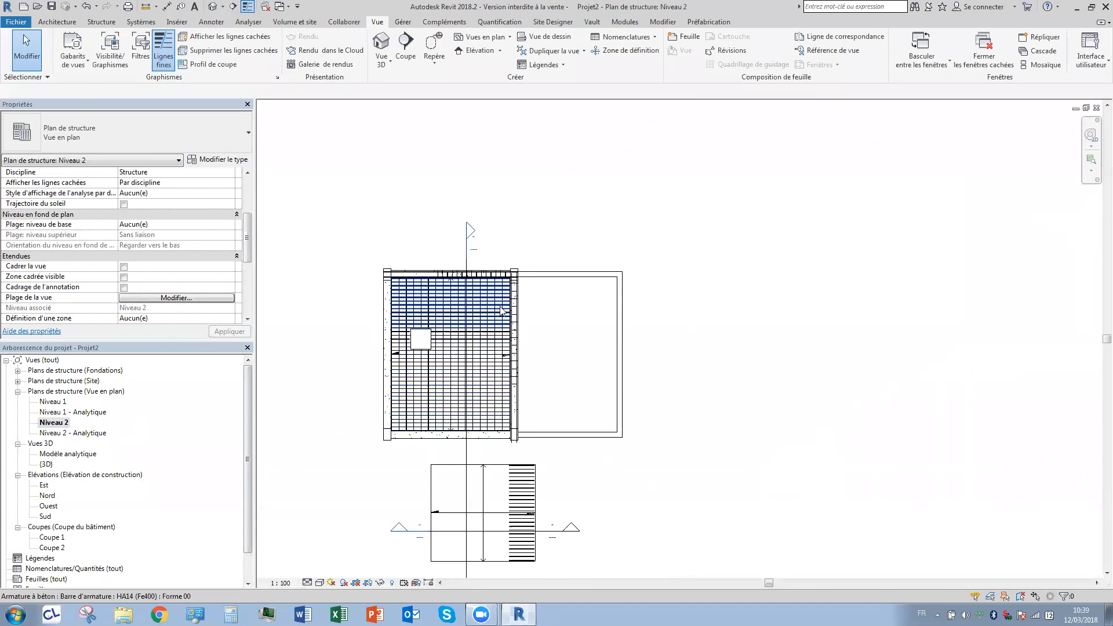
pyautogui.scroll(4, 401, 330)
pyautogui.scroll(3, 394, 354)
pyautogui.press('v')
pyautogui.press('v')
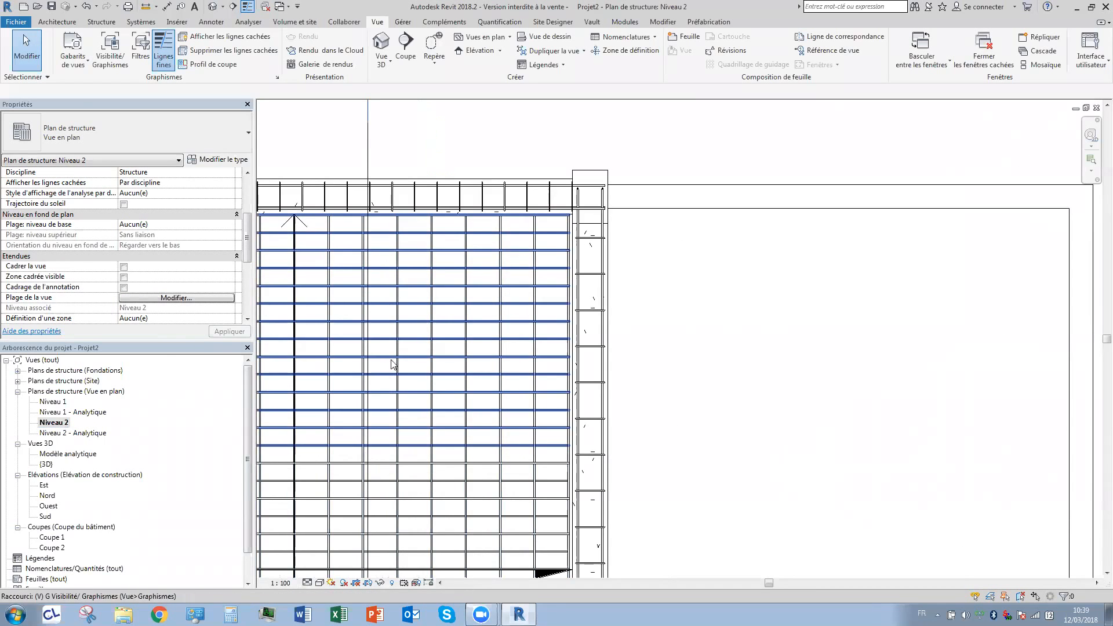
pyautogui.click(708, 132)
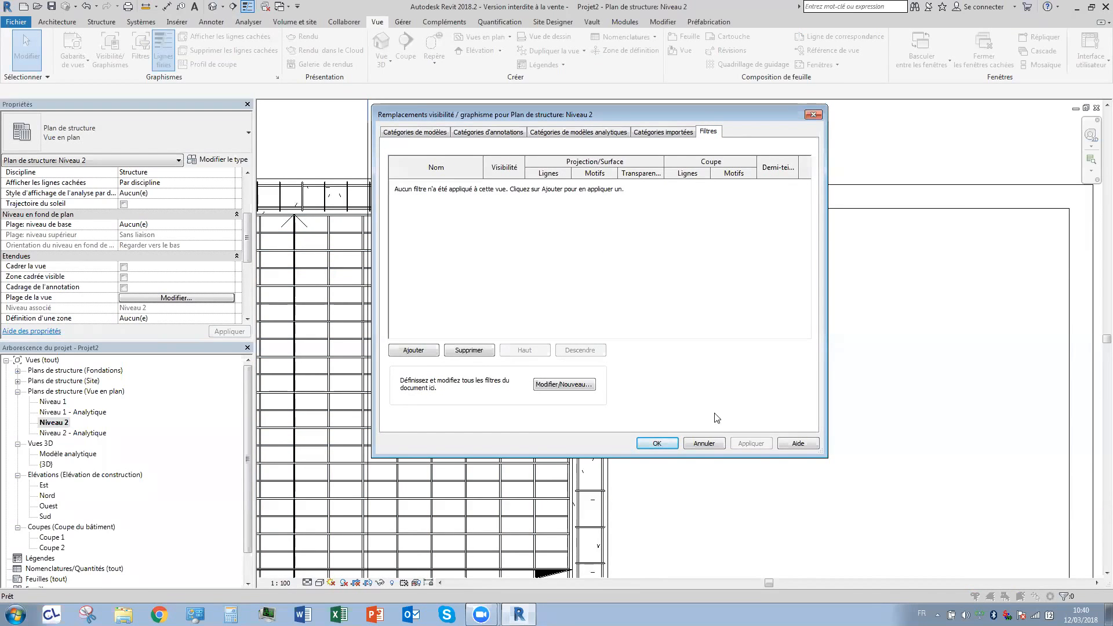
pyautogui.click(710, 444)
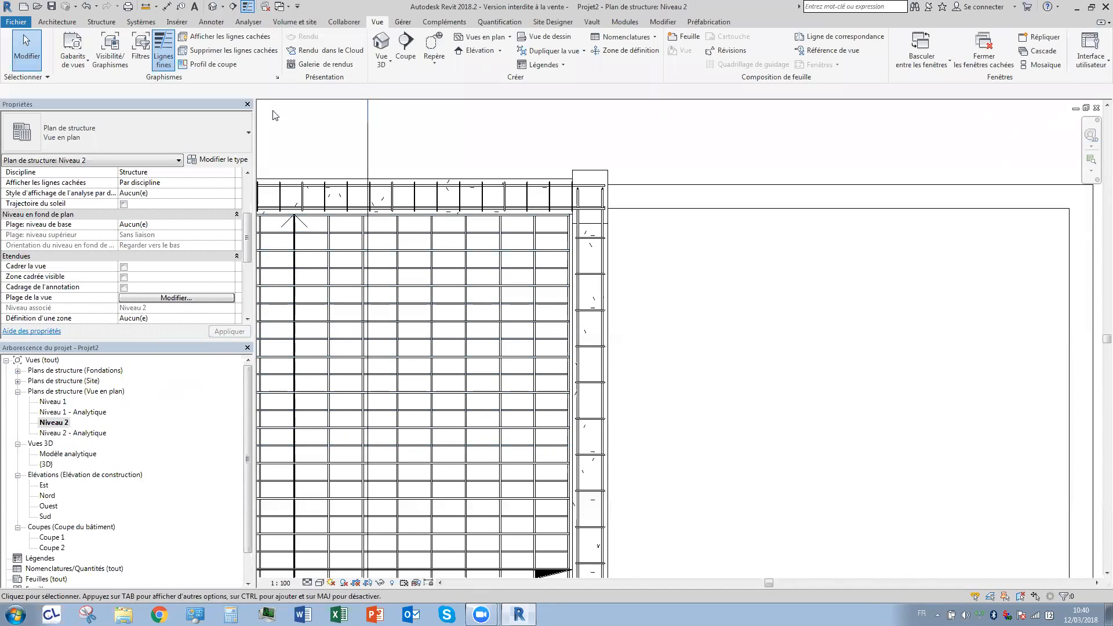
# Create a new component schedule for the Armature à béton category, keeping the default name and the Nouvelle construction phase.
pyautogui.scroll(-2, 478, 319)
pyautogui.moveTo(264, 396); pyautogui.dragTo(388, 318, button='middle')
pyautogui.moveTo(243, 434); pyautogui.dragTo(240, 459)
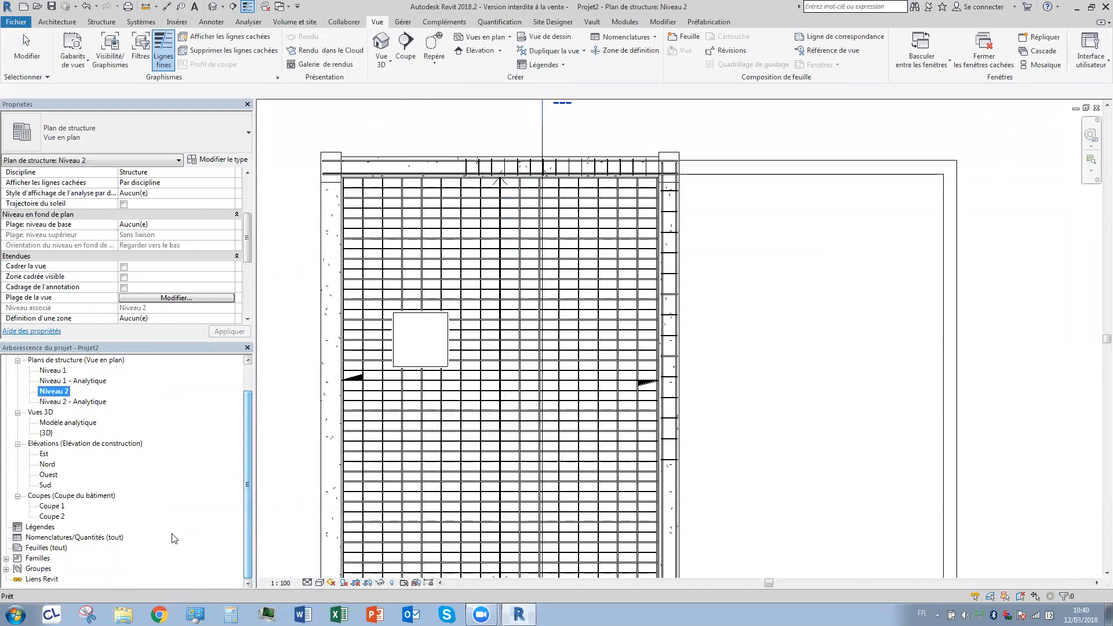
pyautogui.click(47, 541)
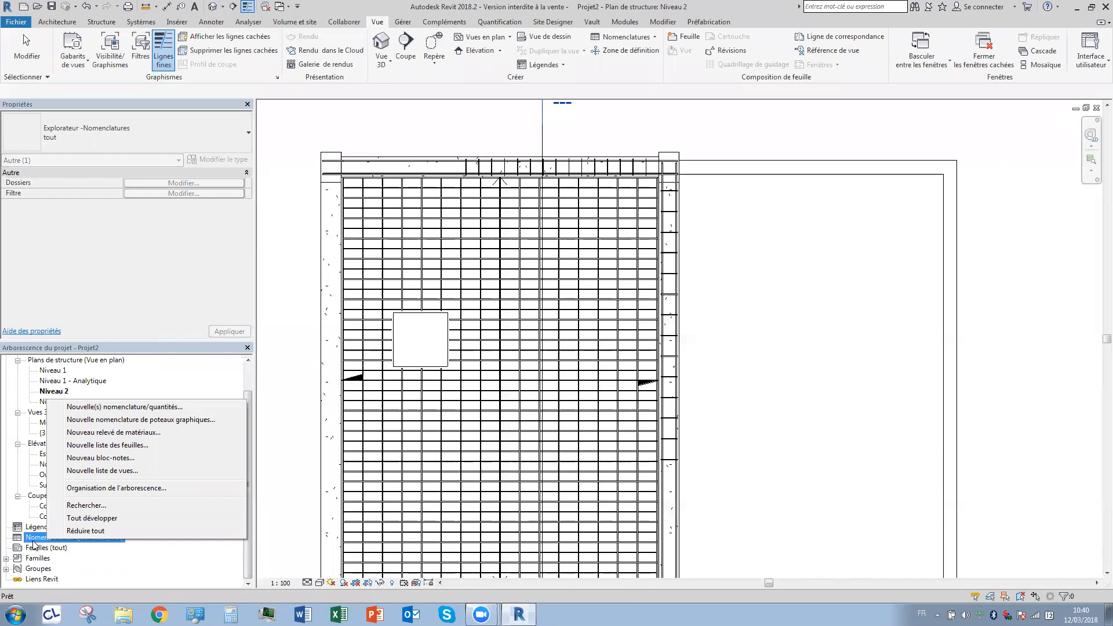
pyautogui.click(125, 407)
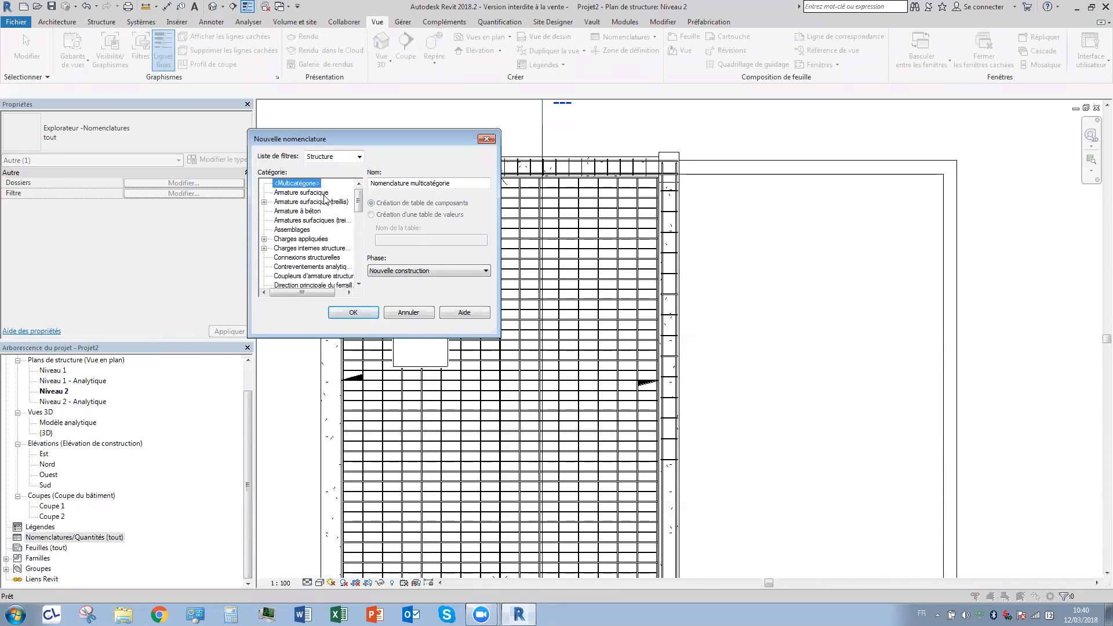
pyautogui.click(283, 211)
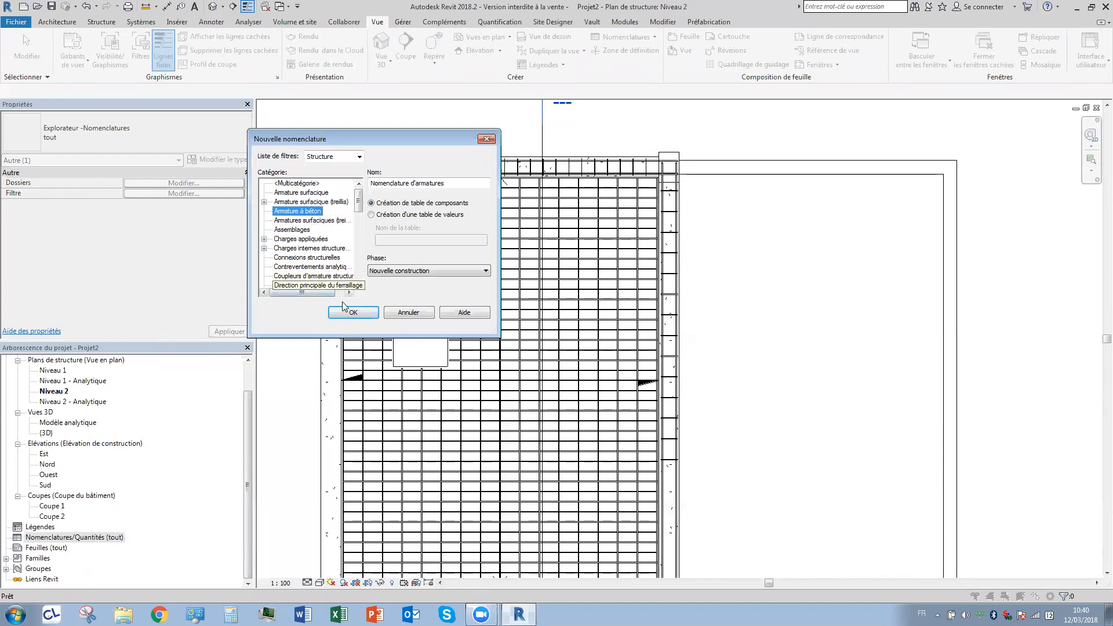
pyautogui.click(355, 313)
# Add the fields Type, Longueur de barre totale and Image de la forme to the schedule.
pyautogui.moveTo(644, 230); pyautogui.dragTo(645, 268)
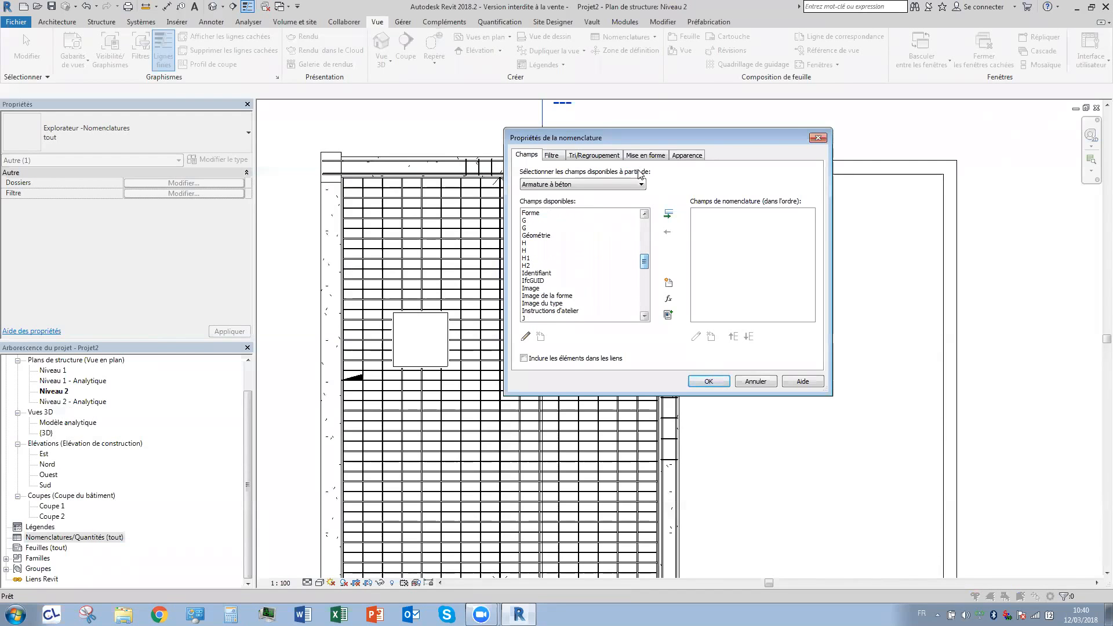
pyautogui.moveTo(635, 142); pyautogui.dragTo(539, 114)
pyautogui.moveTo(550, 238); pyautogui.dragTo(548, 283)
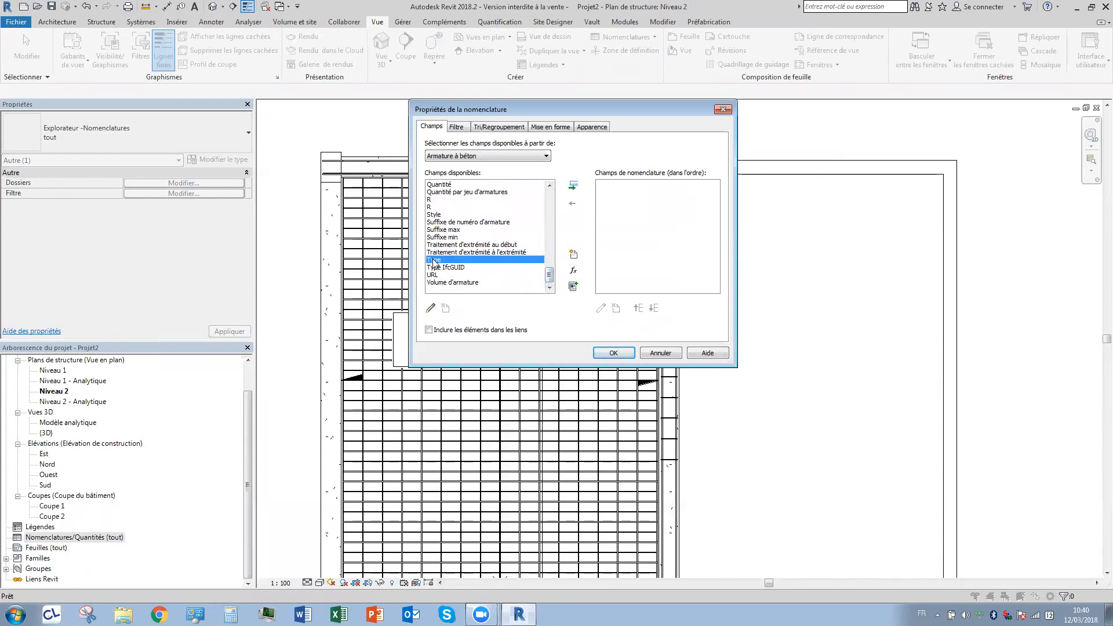
pyautogui.doubleClick(432, 260)
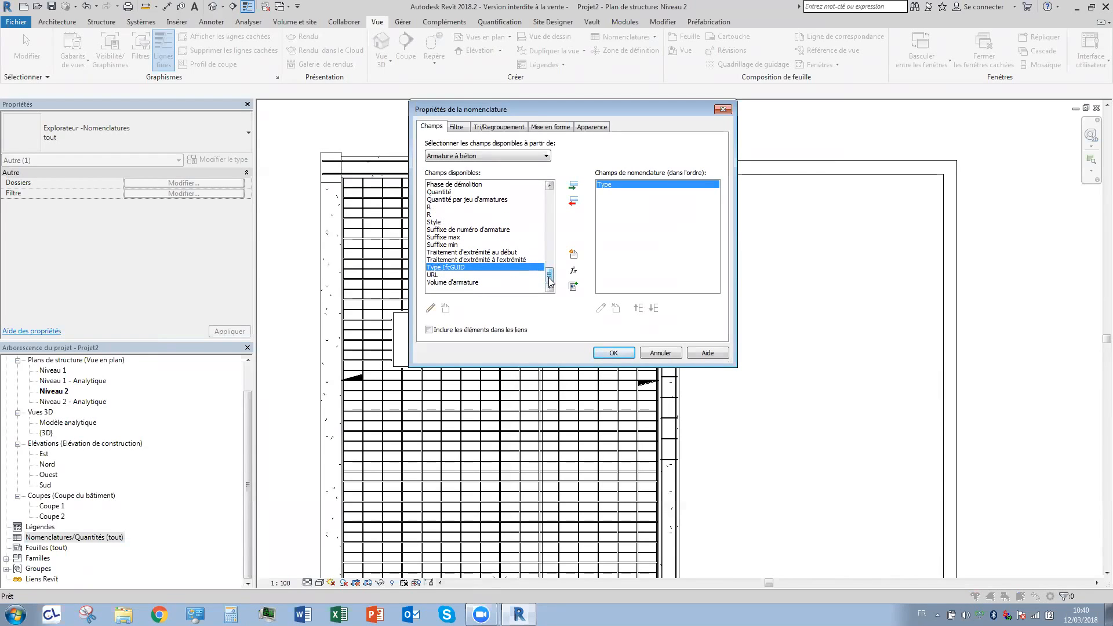
pyautogui.moveTo(550, 277); pyautogui.dragTo(550, 255)
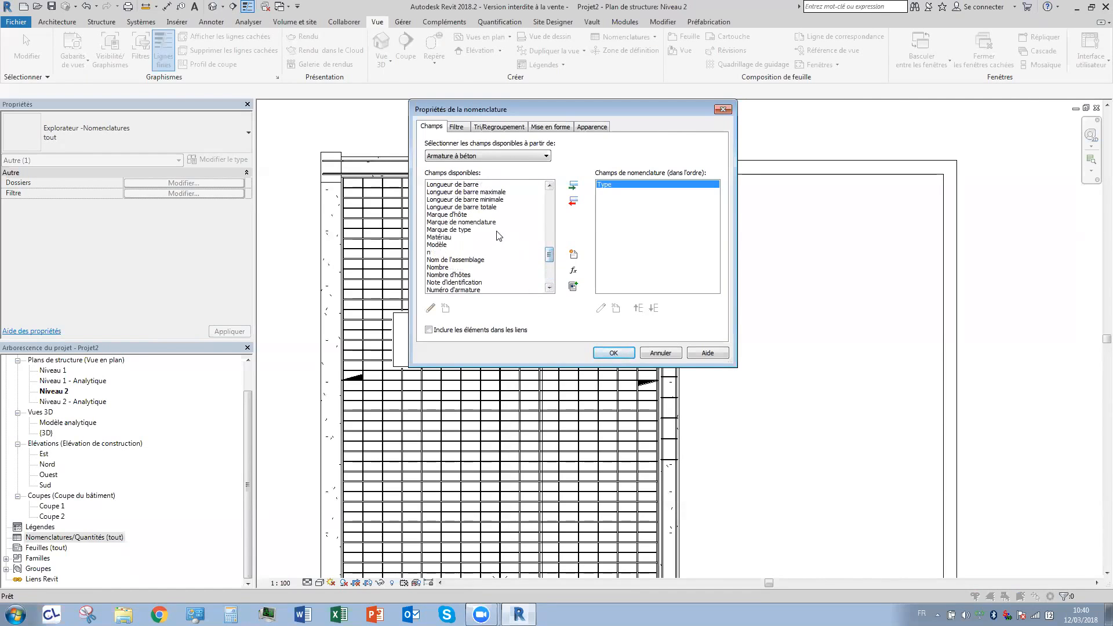
pyautogui.doubleClick(479, 207)
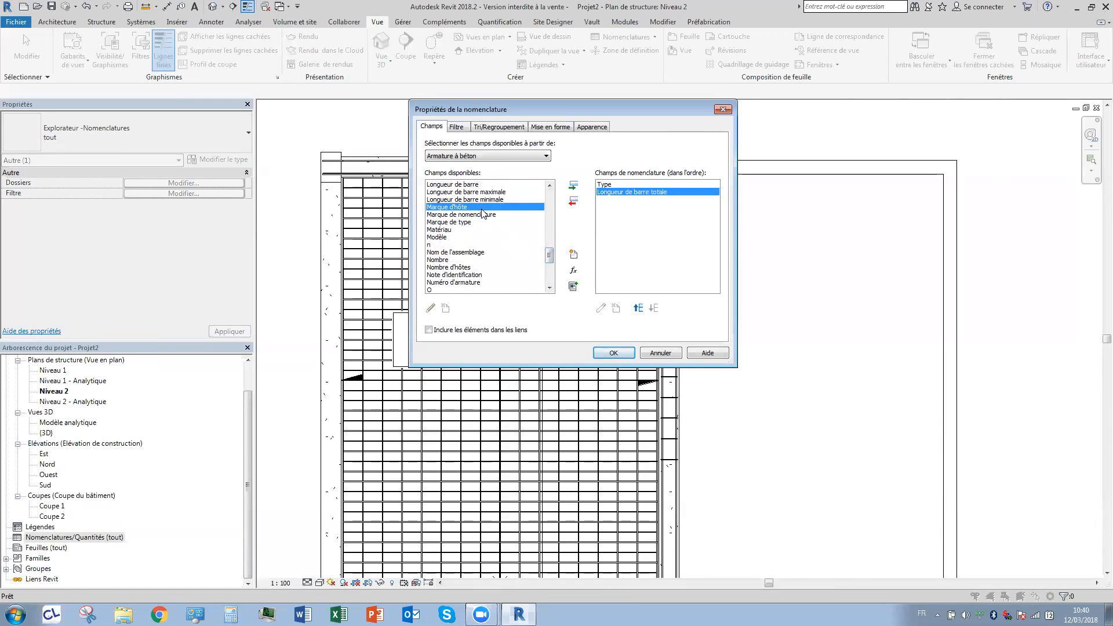
pyautogui.moveTo(548, 261); pyautogui.dragTo(553, 243)
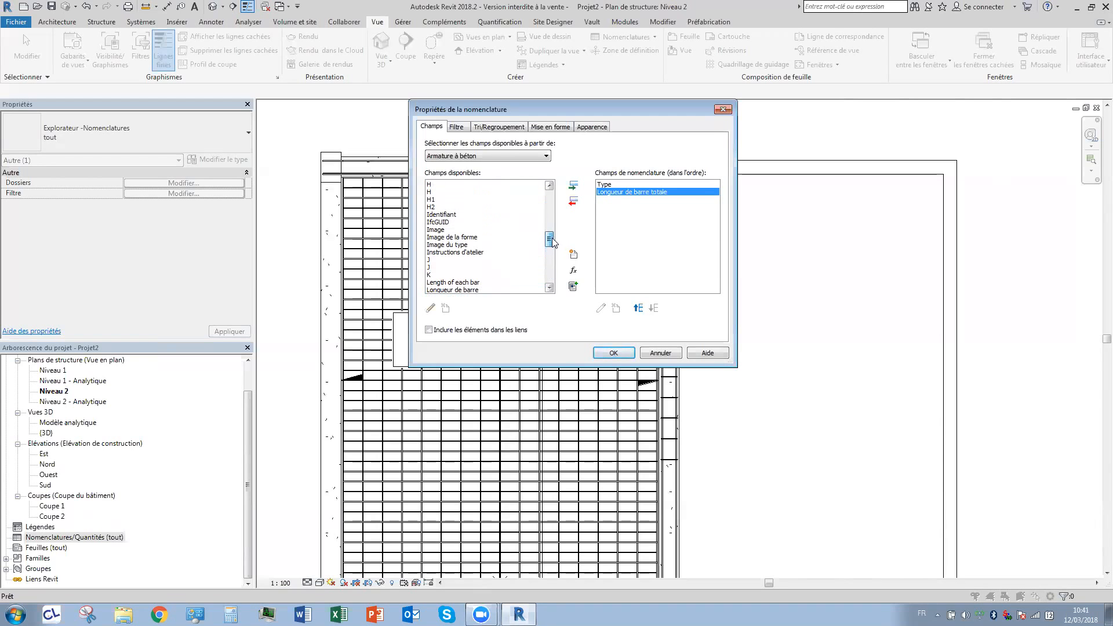
pyautogui.doubleClick(453, 237)
# Add the Numéro d'armature field, move it to first place in the field order and generate the schedule.
pyautogui.moveTo(552, 243); pyautogui.dragTo(556, 210)
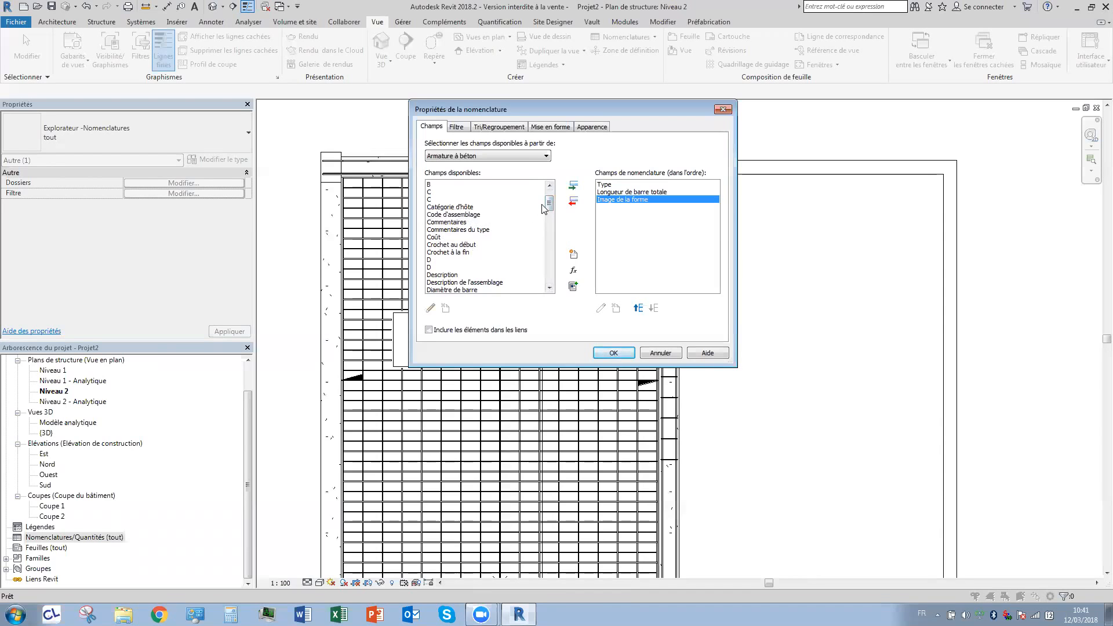
pyautogui.moveTo(552, 216); pyautogui.dragTo(545, 266)
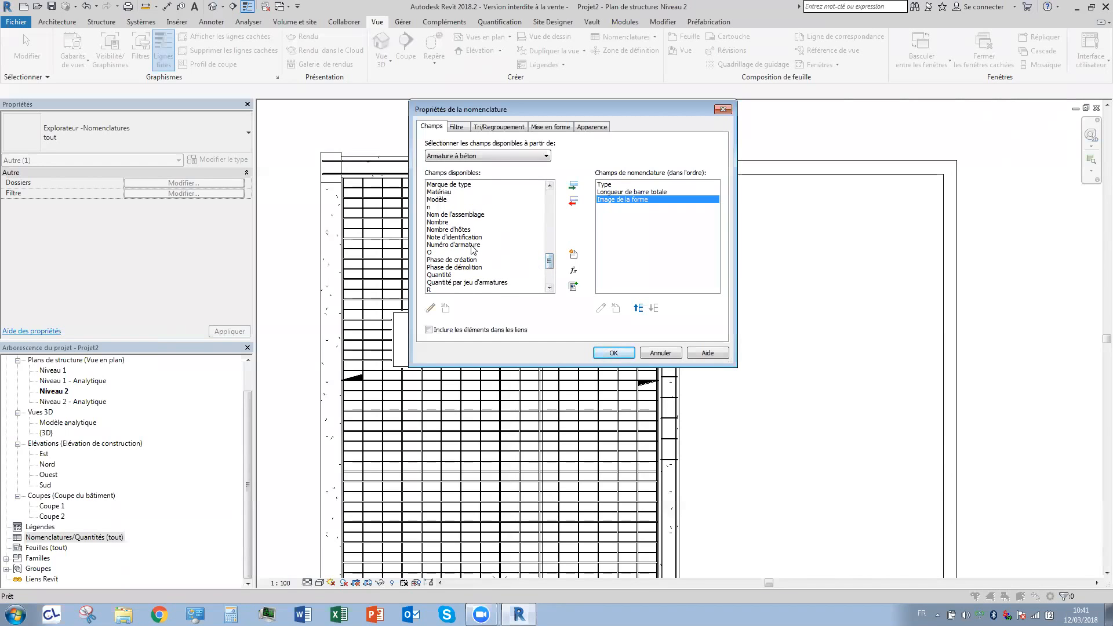
pyautogui.doubleClick(509, 246)
pyautogui.click(638, 308)
pyautogui.click(639, 307)
pyautogui.click(638, 308)
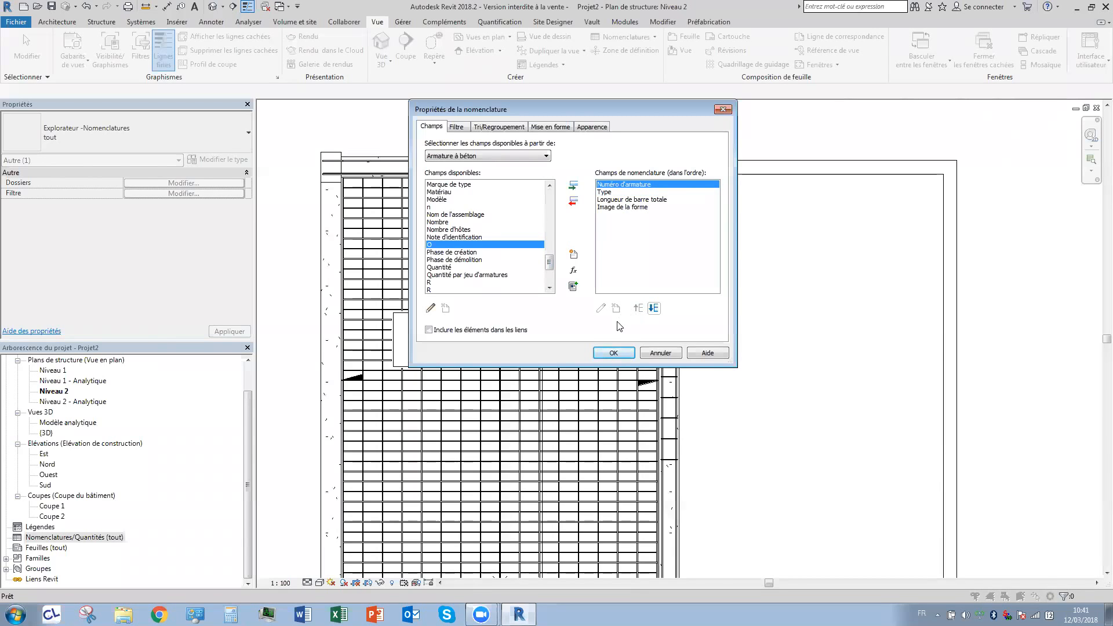
pyautogui.click(552, 272)
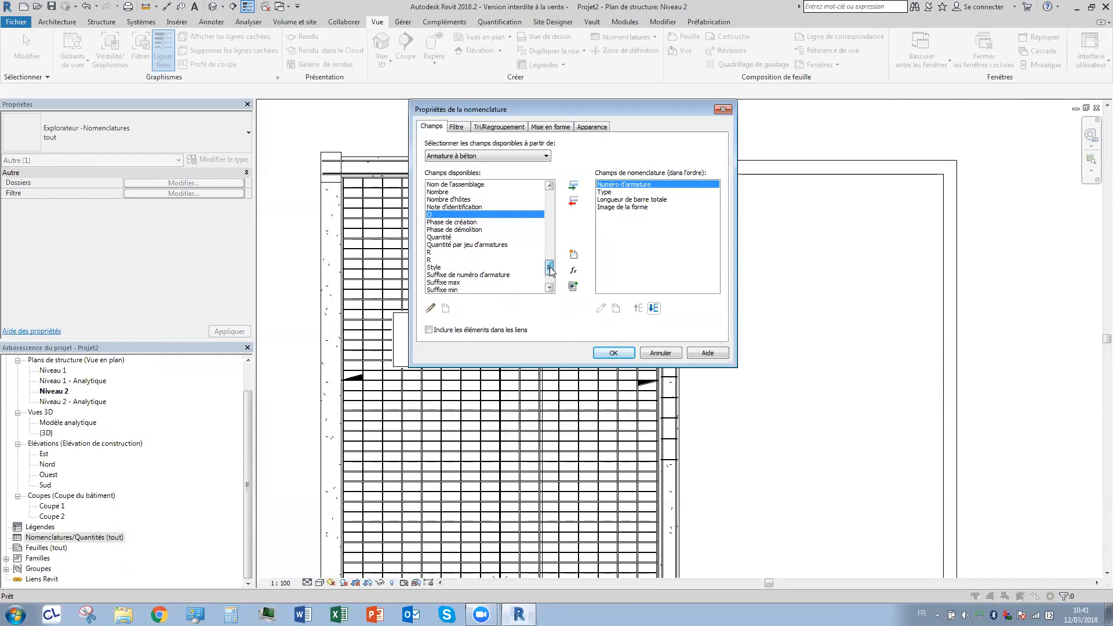
pyautogui.click(600, 353)
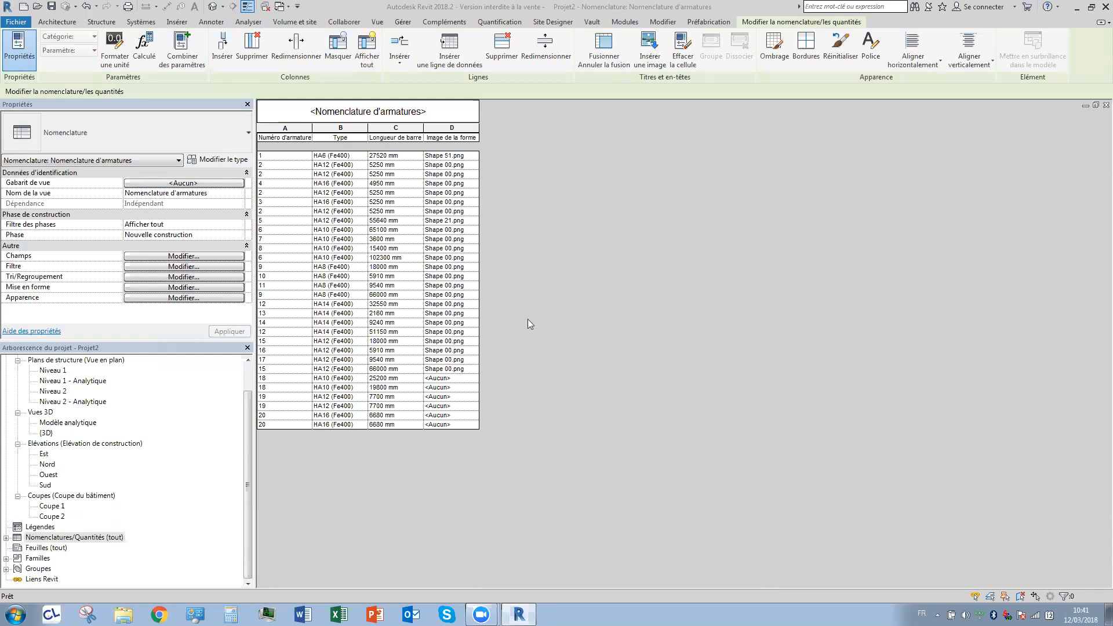
# Create a new sheet with the Métrique A0 title block.
pyautogui.click(538, 298)
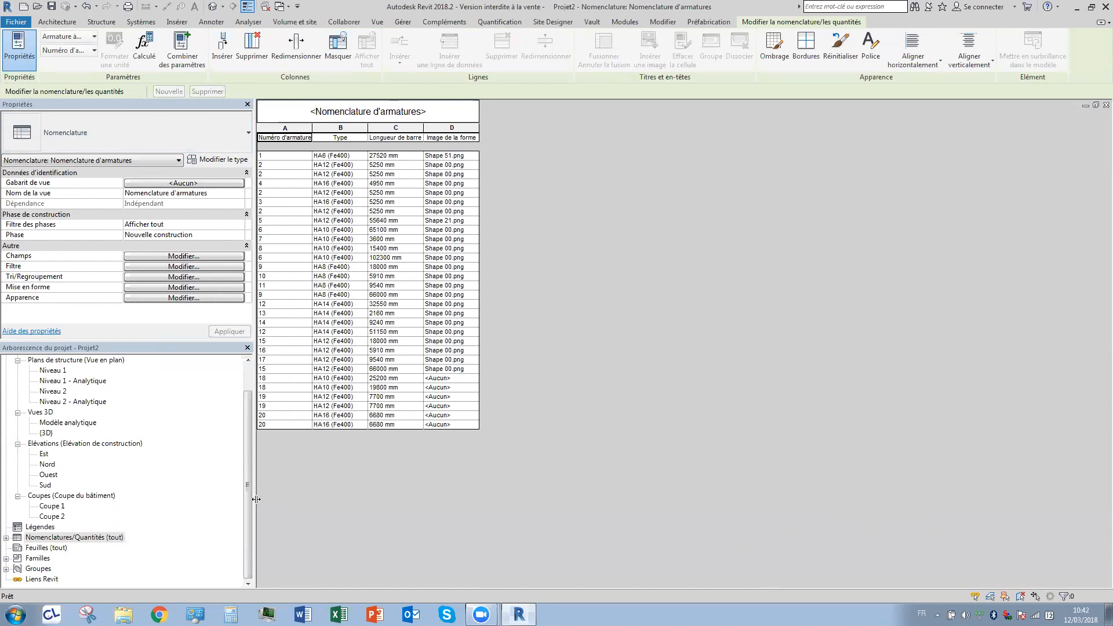
pyautogui.rightClick(46, 548)
pyautogui.click(87, 474)
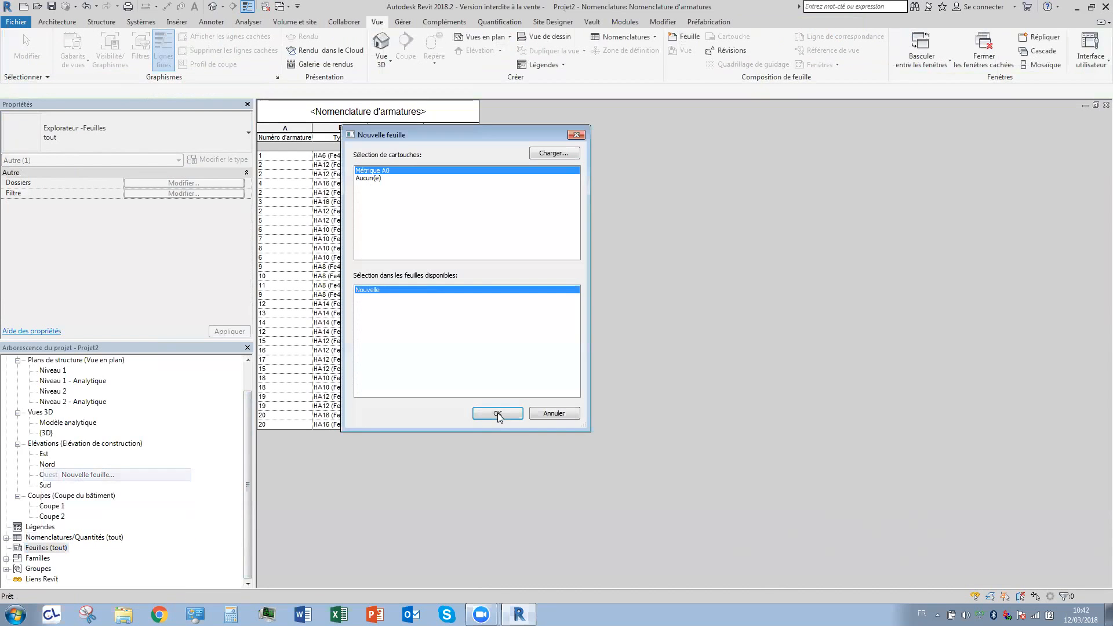
pyautogui.click(497, 414)
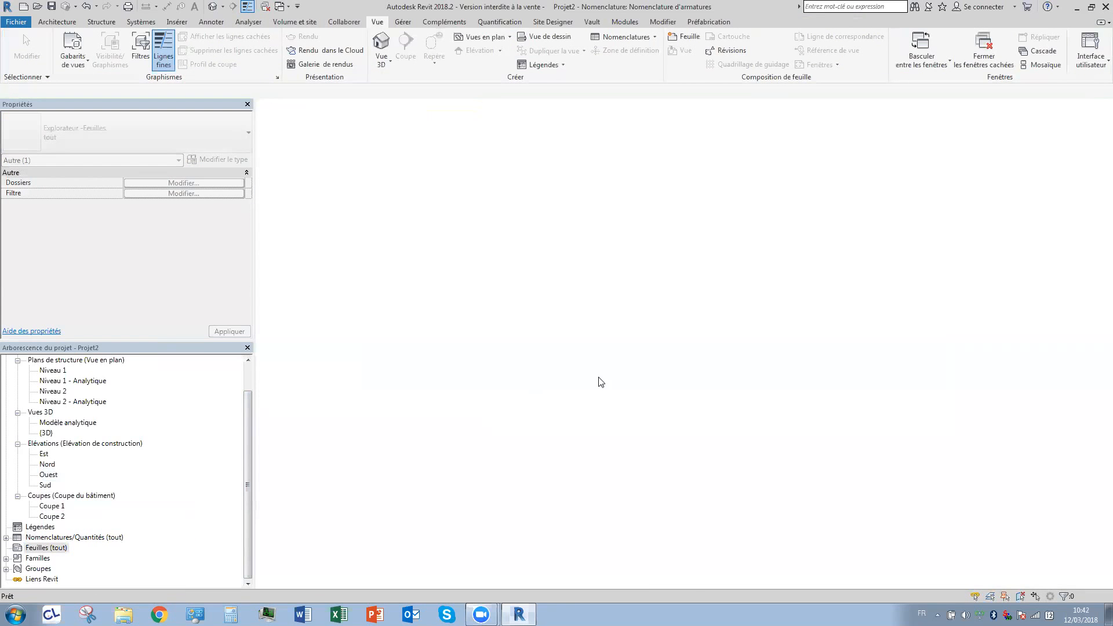
# Place the Nomenclature d'armatures schedule in the upper-left area of the sheet and check its bar shape images.
pyautogui.doubleClick(52, 538)
pyautogui.moveTo(49, 548); pyautogui.dragTo(457, 191)
pyautogui.scroll(8, 447, 195)
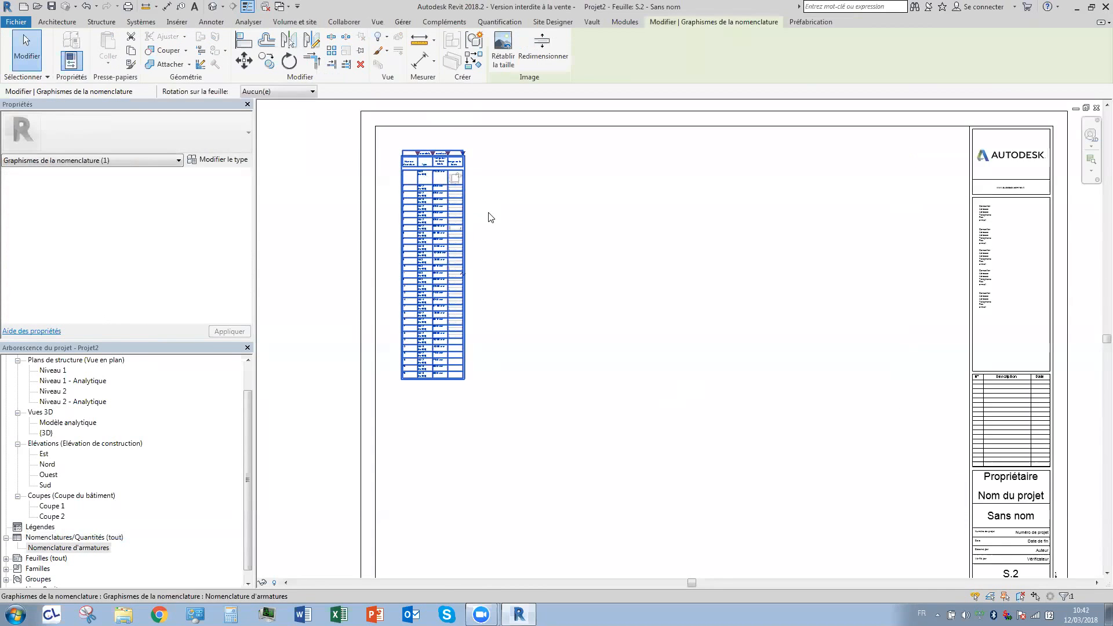
pyautogui.click(516, 213)
pyautogui.moveTo(684, 372); pyautogui.dragTo(718, 402, button='middle')
pyautogui.moveTo(536, 203); pyautogui.dragTo(614, 259, button='middle')
pyautogui.scroll(1, 614, 259)
pyautogui.moveTo(547, 383); pyautogui.dragTo(614, 431, button='middle')
pyautogui.scroll(1, 609, 325)
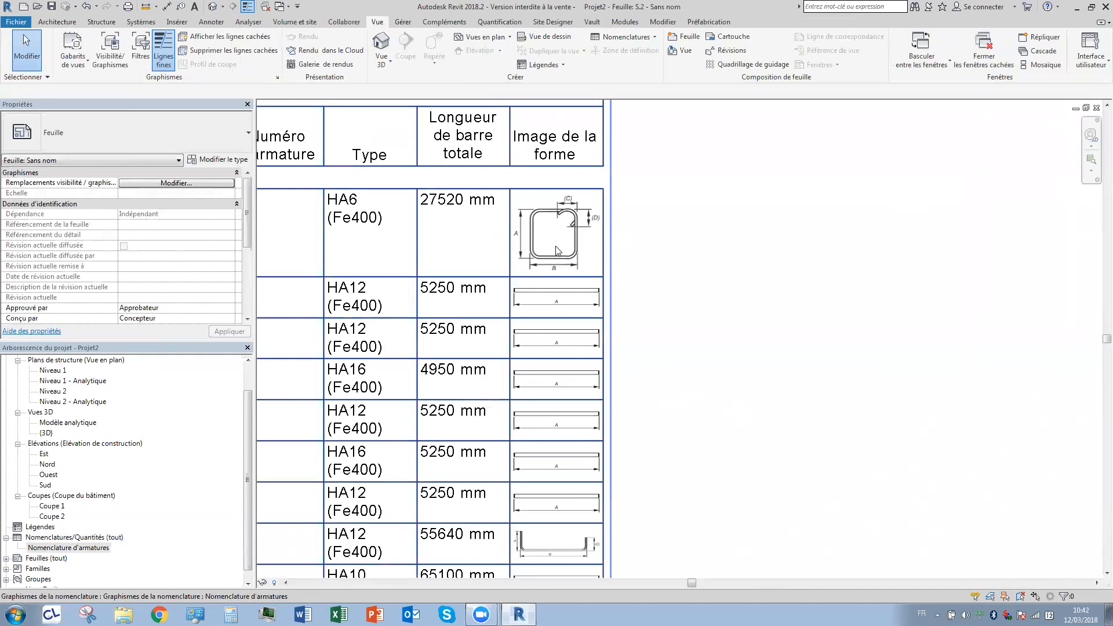
pyautogui.scroll(-6, 573, 268)
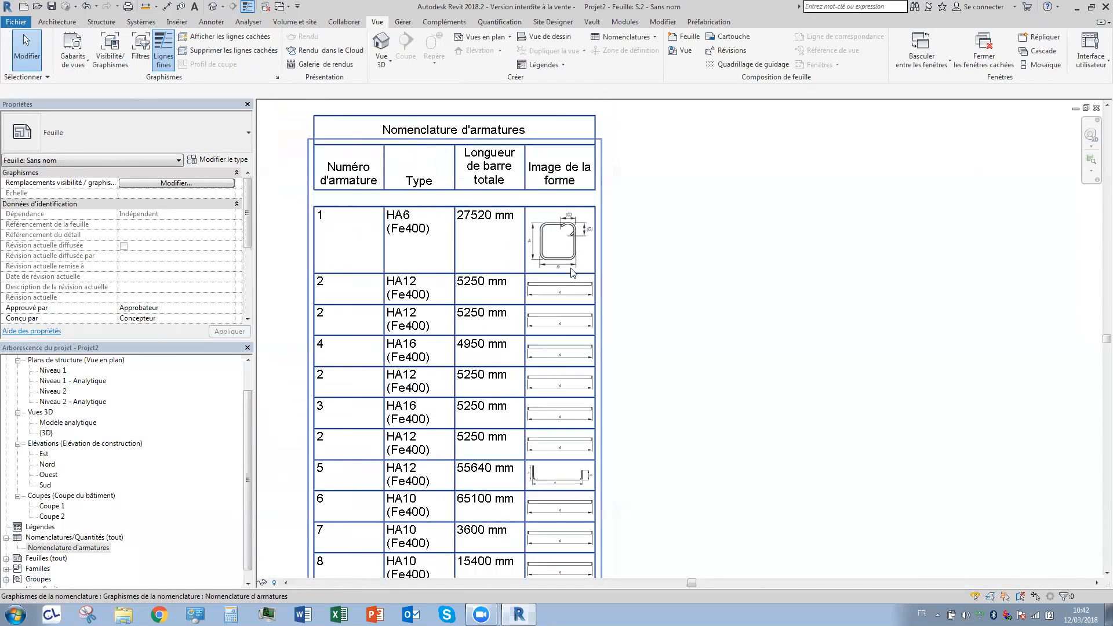
# Reopen the Nomenclature d'armatures schedule and add the dimension fields A, B, C and D to its fields.
pyautogui.doubleClick(57, 550)
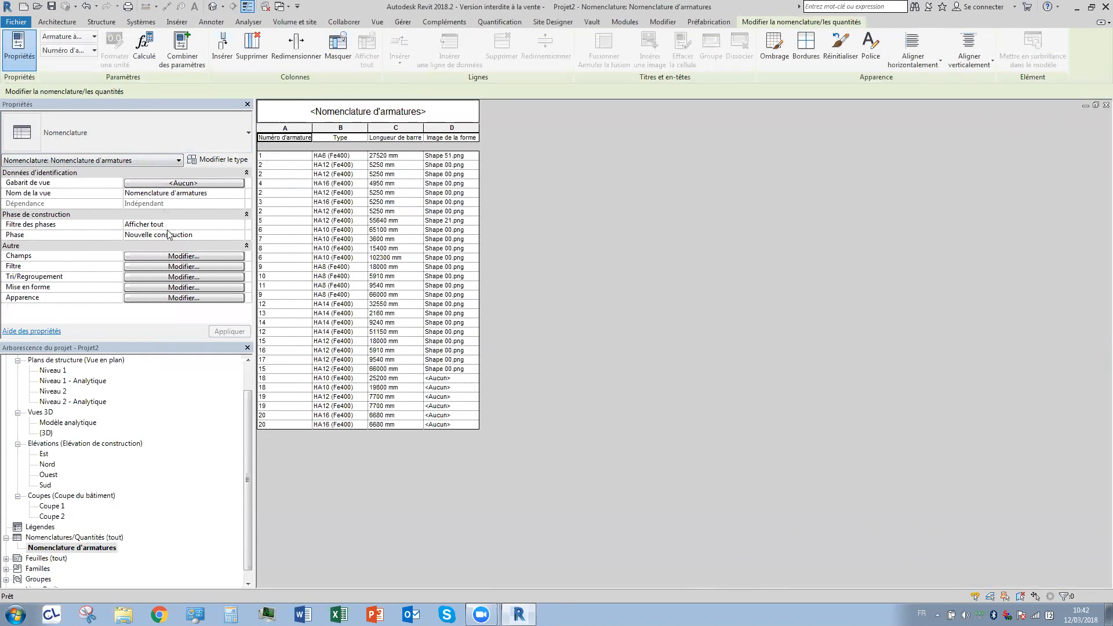
pyautogui.click(177, 257)
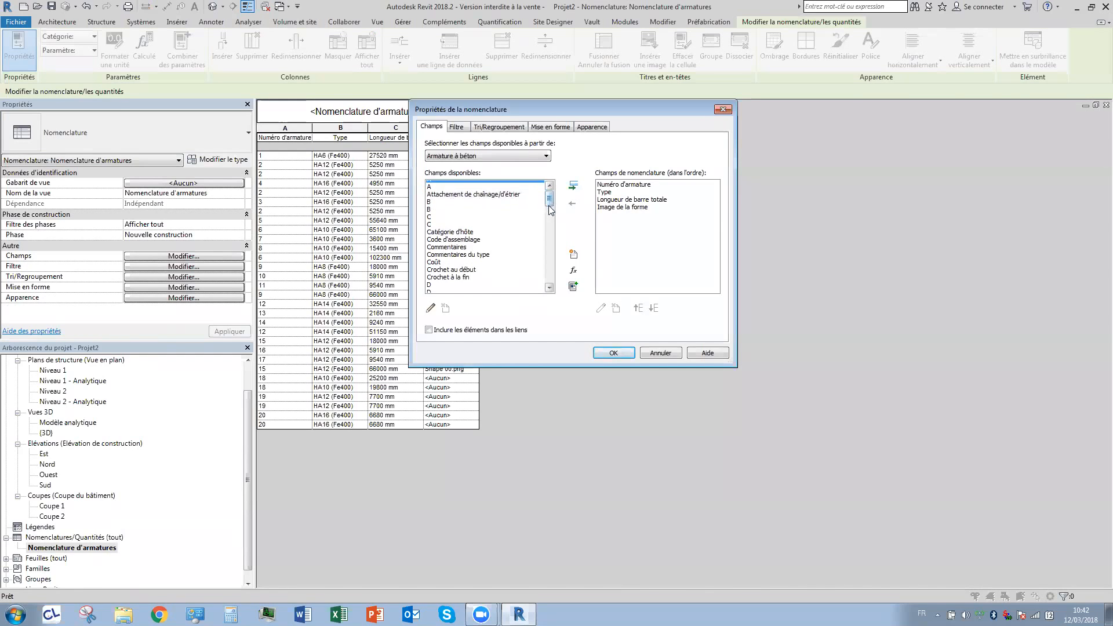
pyautogui.doubleClick(472, 186)
pyautogui.doubleClick(461, 204)
pyautogui.doubleClick(462, 207)
pyautogui.doubleClick(453, 267)
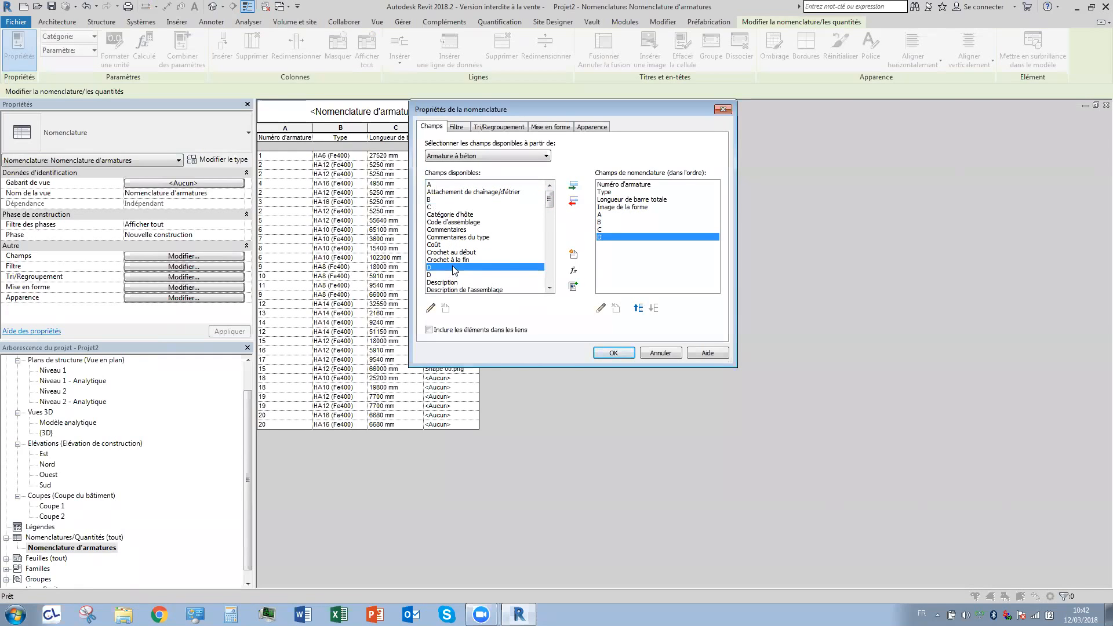
pyautogui.moveTo(549, 200); pyautogui.dragTo(545, 221)
pyautogui.scroll(2, 545, 222)
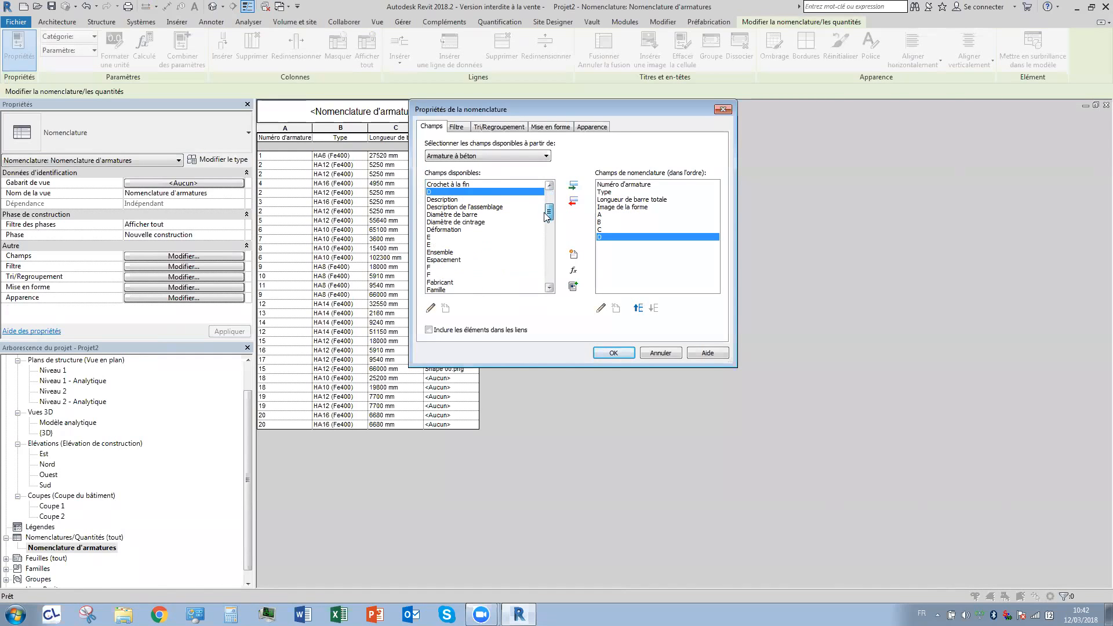
# Add the dimension fields E, F, G and H and apply the new columns to the schedule.
pyautogui.doubleClick(441, 237)
pyautogui.click(446, 266)
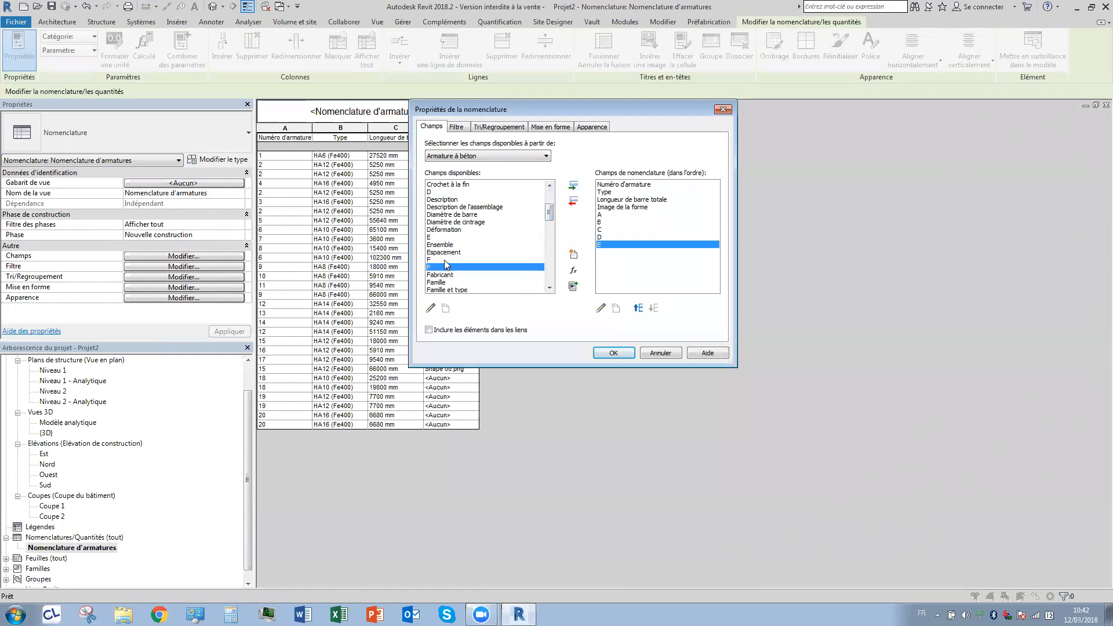
pyautogui.doubleClick(446, 266)
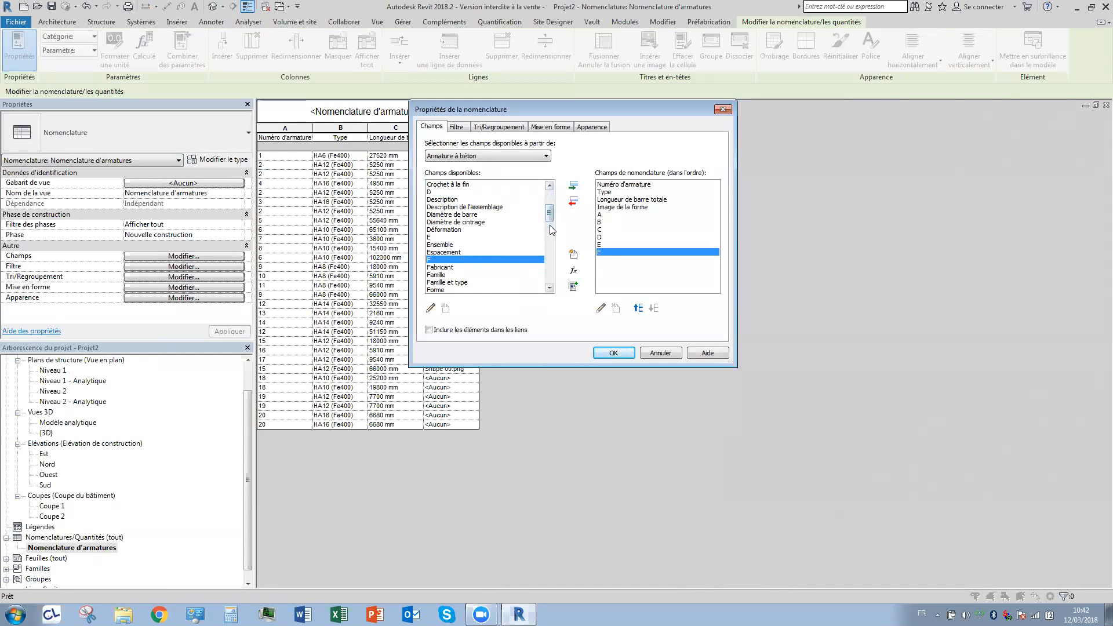
pyautogui.scroll(-4, 454, 219)
pyautogui.doubleClick(453, 222)
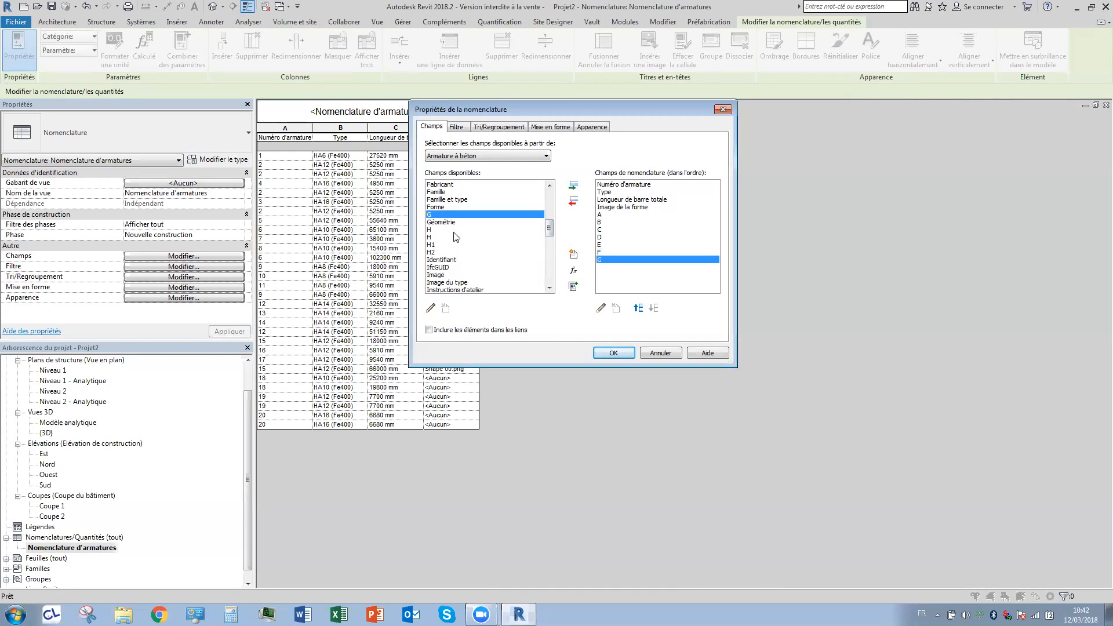
pyautogui.doubleClick(454, 231)
pyautogui.click(604, 350)
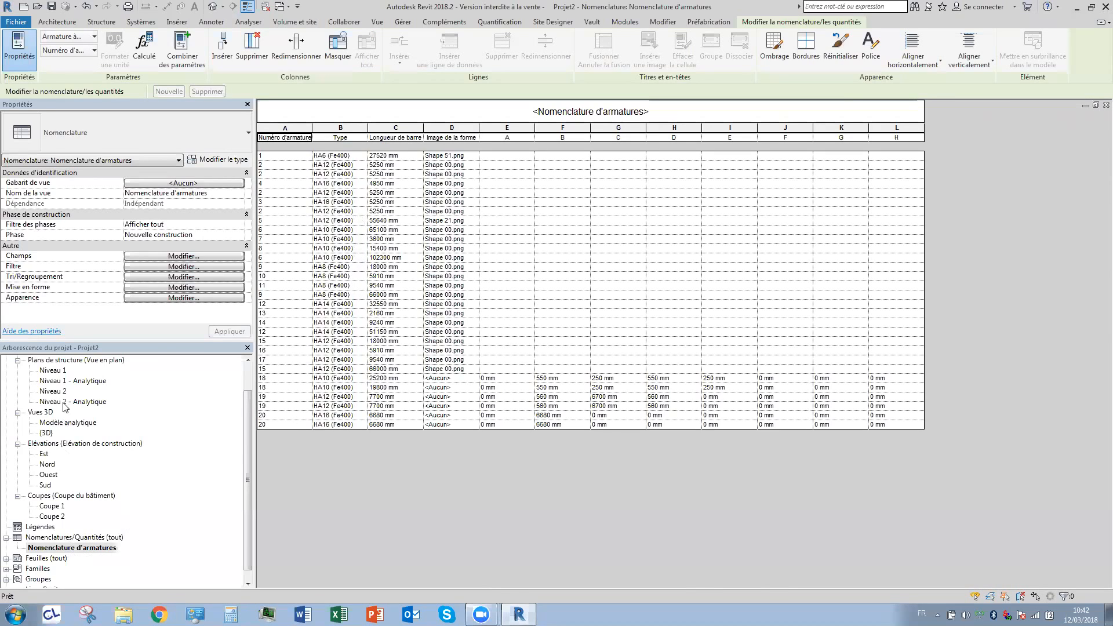
# Remove the dimension fields A to H from the Nomenclature d'armatures field list.
pyautogui.click(180, 255)
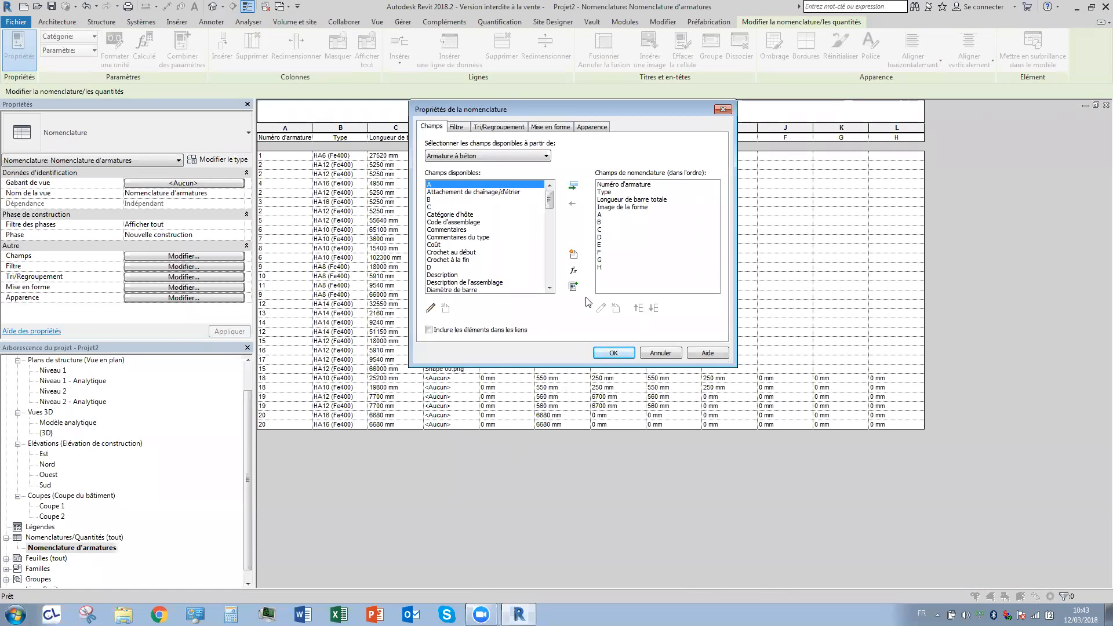
pyautogui.click(499, 156)
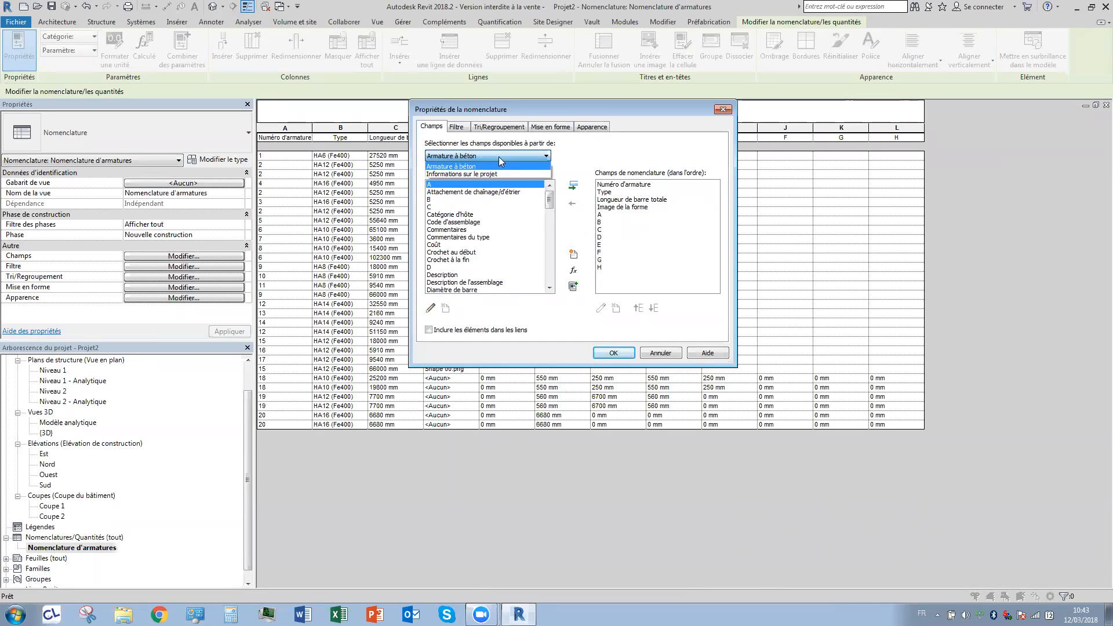
pyautogui.click(498, 157)
pyautogui.doubleClick(603, 215)
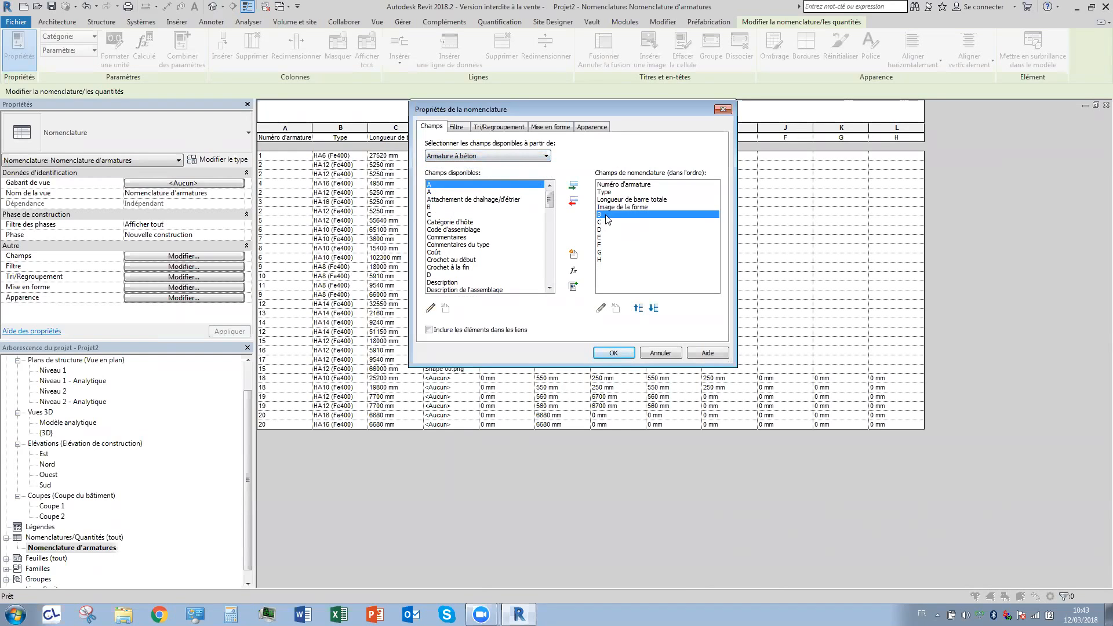
pyautogui.doubleClick(605, 215)
pyautogui.doubleClick(605, 215)
pyautogui.doubleClick(606, 215)
pyautogui.doubleClick(606, 215)
pyautogui.doubleClick(606, 215)
pyautogui.doubleClick(606, 215)
pyautogui.doubleClick(606, 215)
# Add the second listed A, B and C entries from the available fields to the schedule and apply the change.
pyautogui.scroll(5, 481, 220)
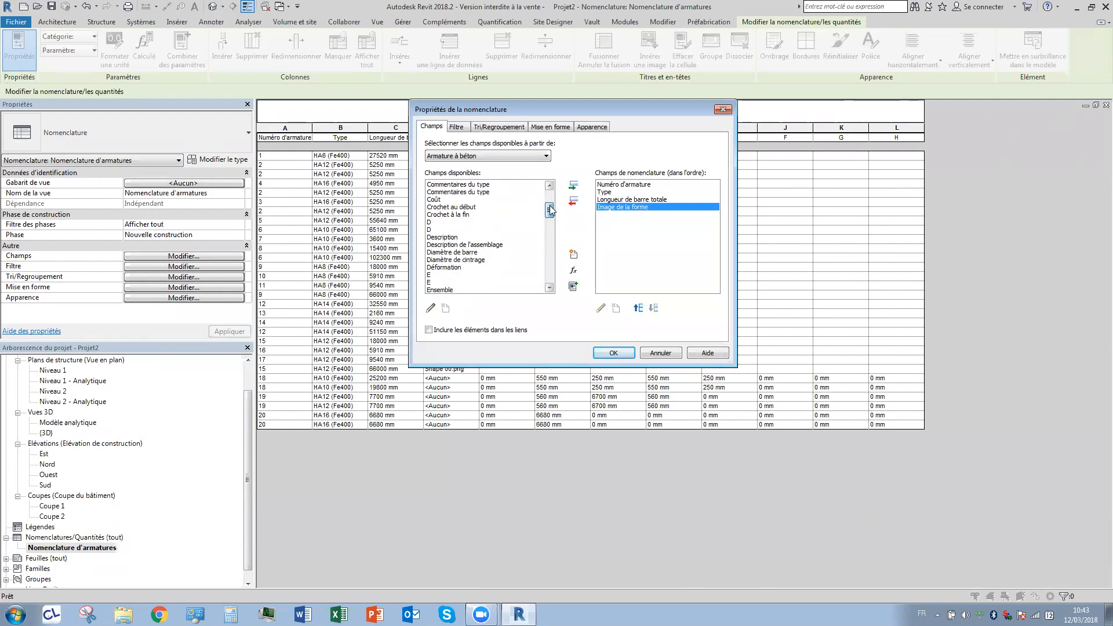
pyautogui.scroll(2, 481, 221)
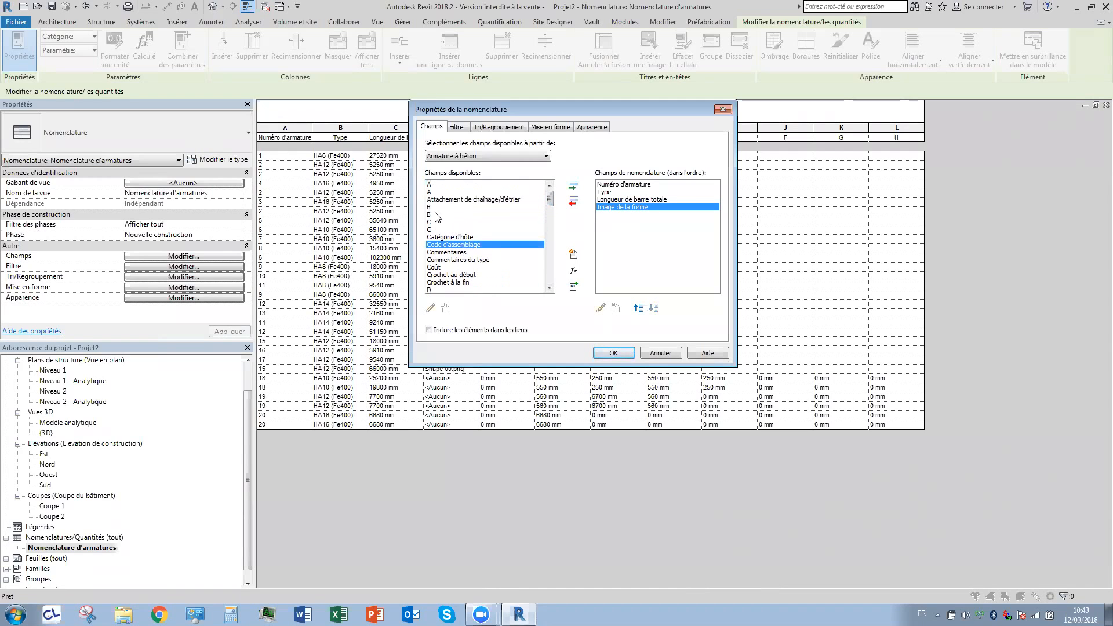
pyautogui.click(432, 192)
pyautogui.doubleClick(432, 209)
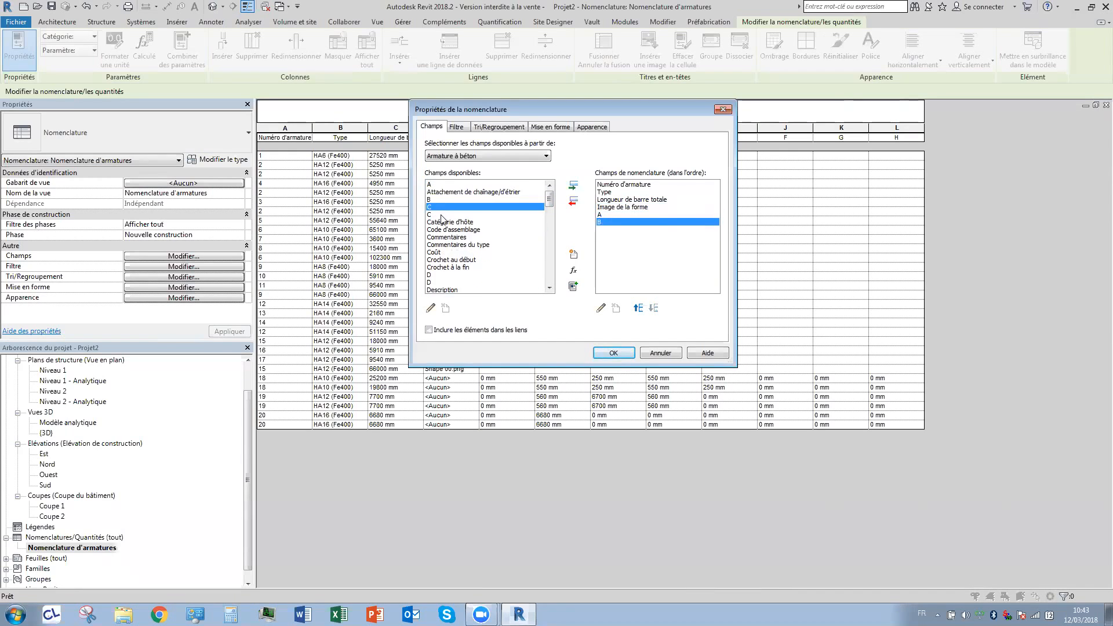
pyautogui.doubleClick(441, 215)
pyautogui.click(613, 353)
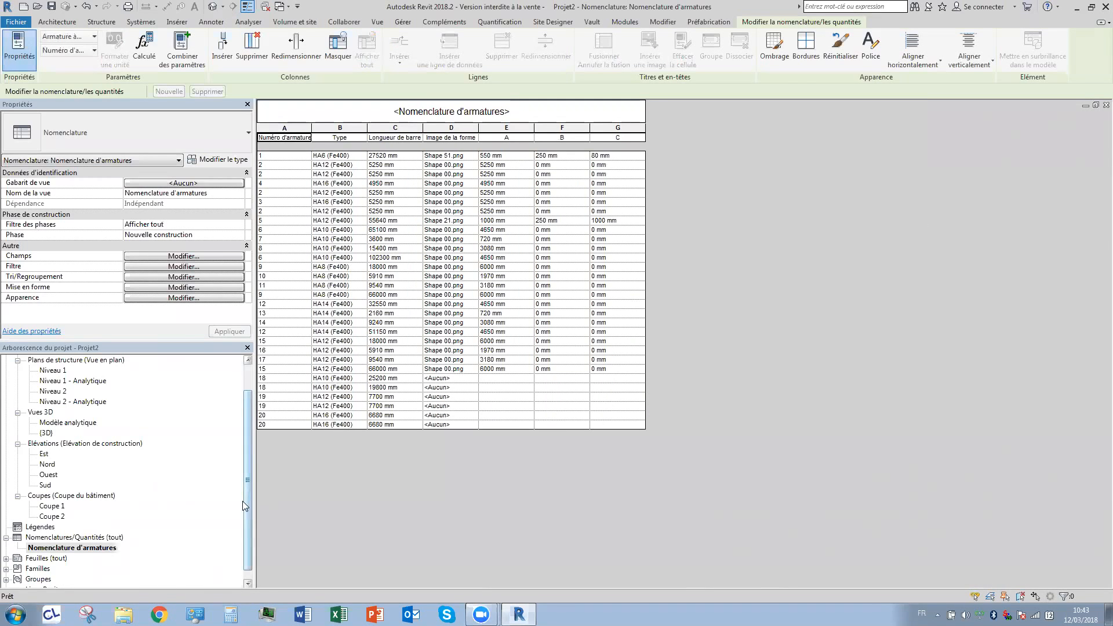
# Open sheet S.2 - Sans nom and examine the placed schedule's bar shape images against its A, B and C dimension columns.
pyautogui.click(72, 547)
pyautogui.scroll(-1, 72, 547)
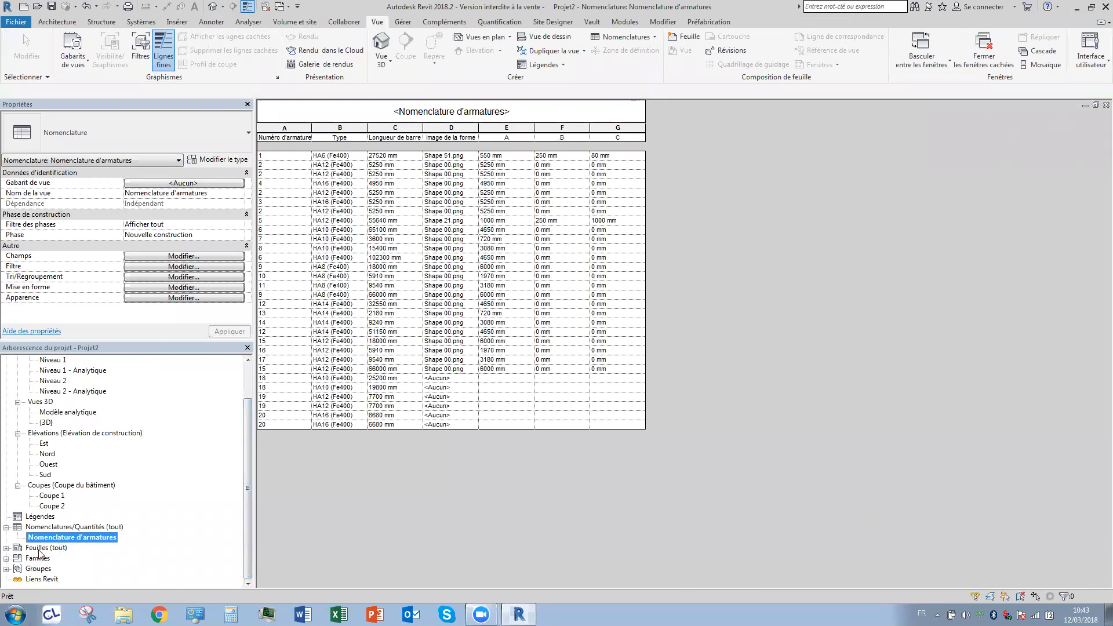
pyautogui.click(42, 548)
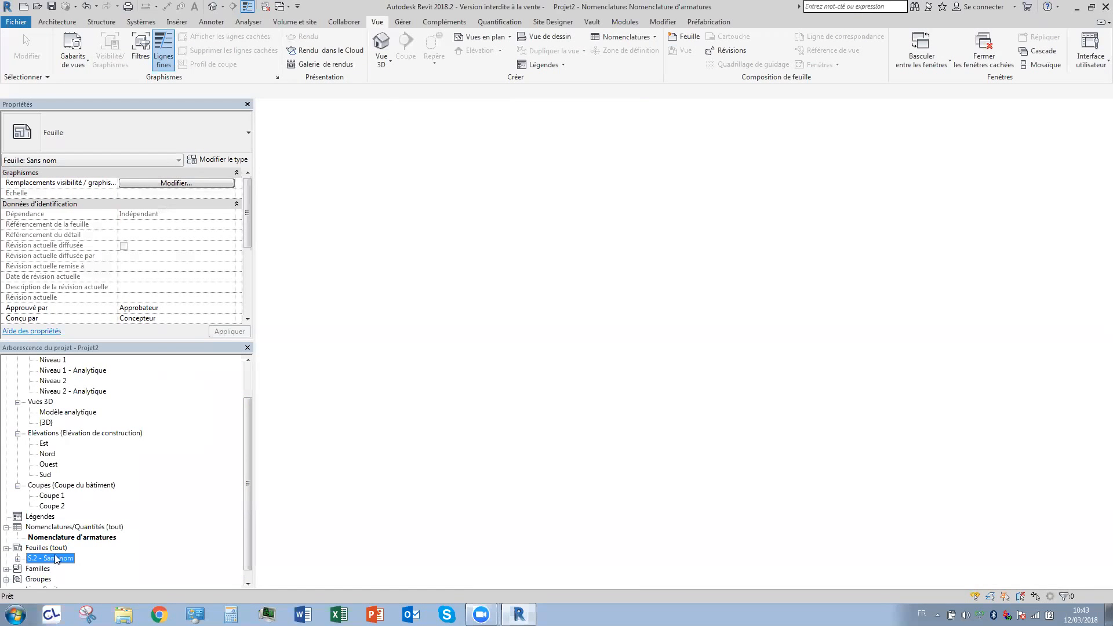
pyautogui.moveTo(69, 537); pyautogui.dragTo(424, 179)
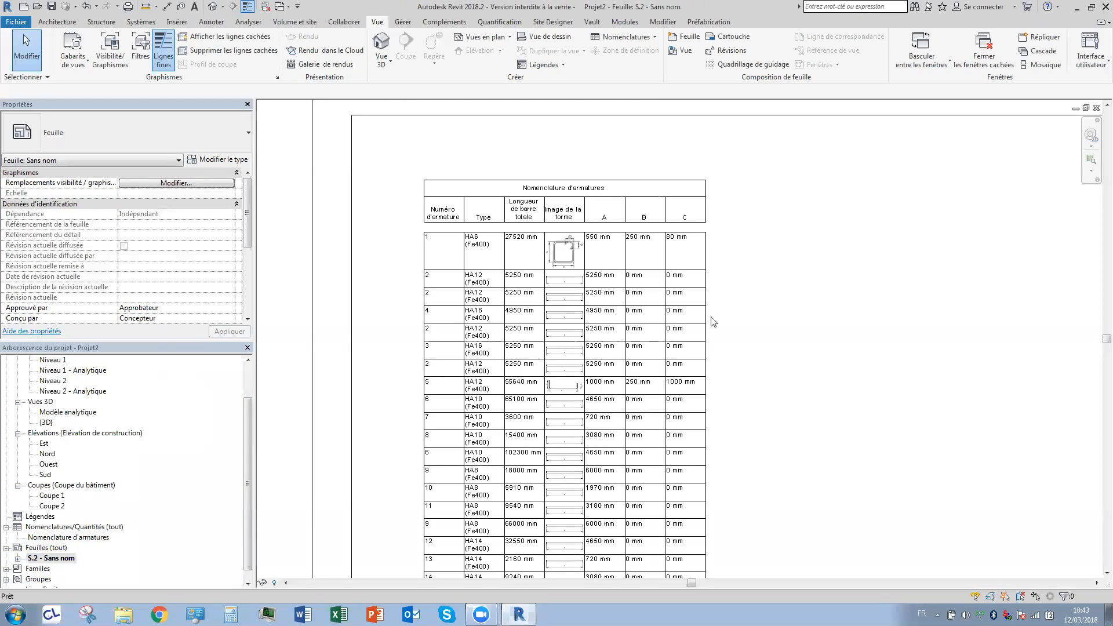
pyautogui.scroll(5, 654, 289)
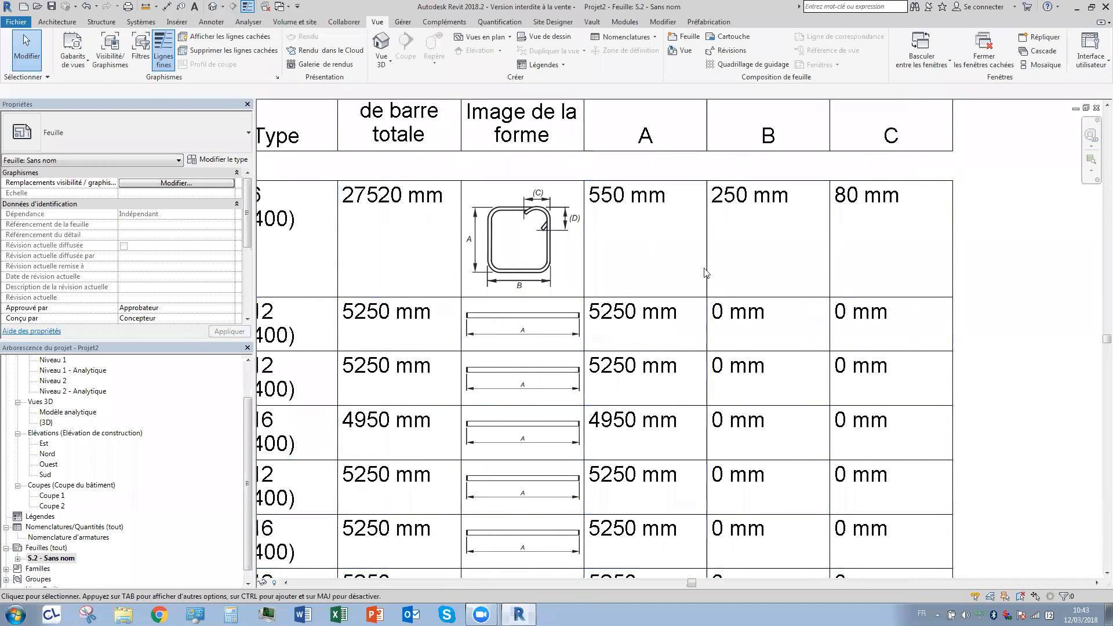
pyautogui.scroll(-5, 651, 268)
pyautogui.scroll(4, 558, 219)
pyautogui.moveTo(620, 442); pyautogui.dragTo(618, 324, button='middle')
pyautogui.moveTo(632, 464); pyautogui.dragTo(622, 270, button='middle')
pyautogui.scroll(2, 597, 201)
pyautogui.scroll(-1, 597, 204)
pyautogui.moveTo(587, 426); pyautogui.dragTo(583, 182, button='middle')
pyautogui.scroll(-3, 576, 241)
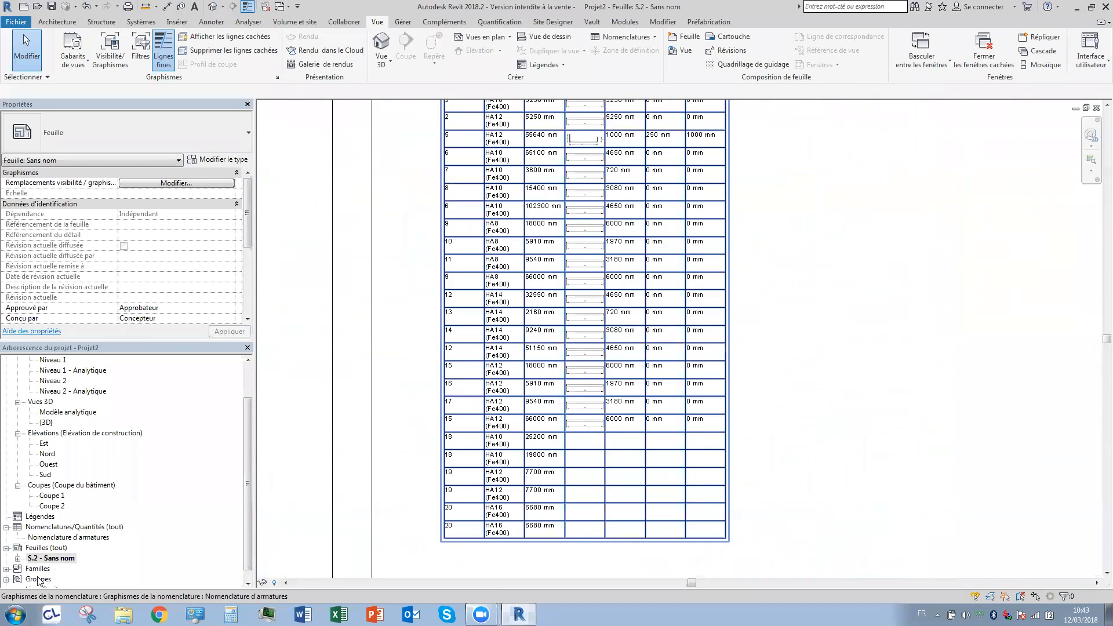
# Reopen the Nomenclature d'armatures schedule and add the second listed D entry to its fields.
pyautogui.doubleClick(62, 538)
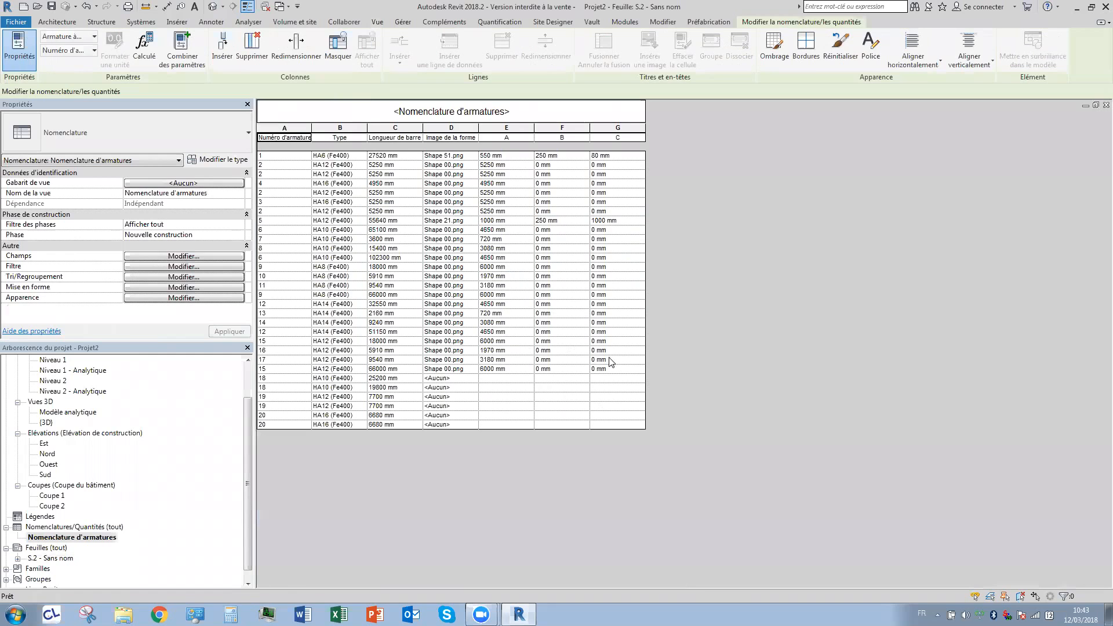
pyautogui.doubleClick(432, 275)
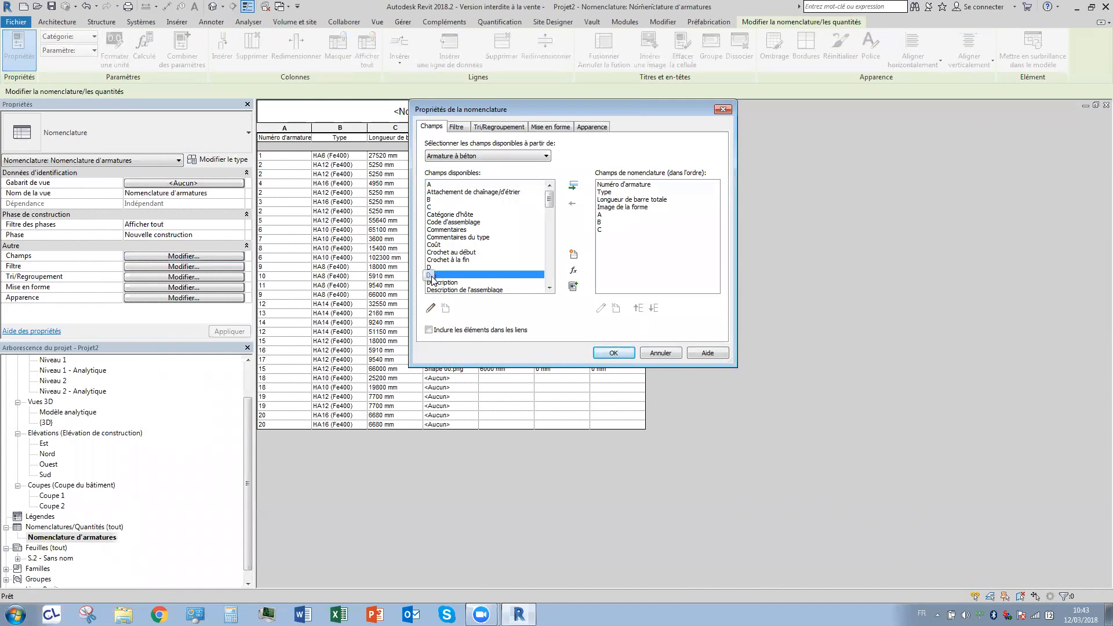
pyautogui.click(614, 353)
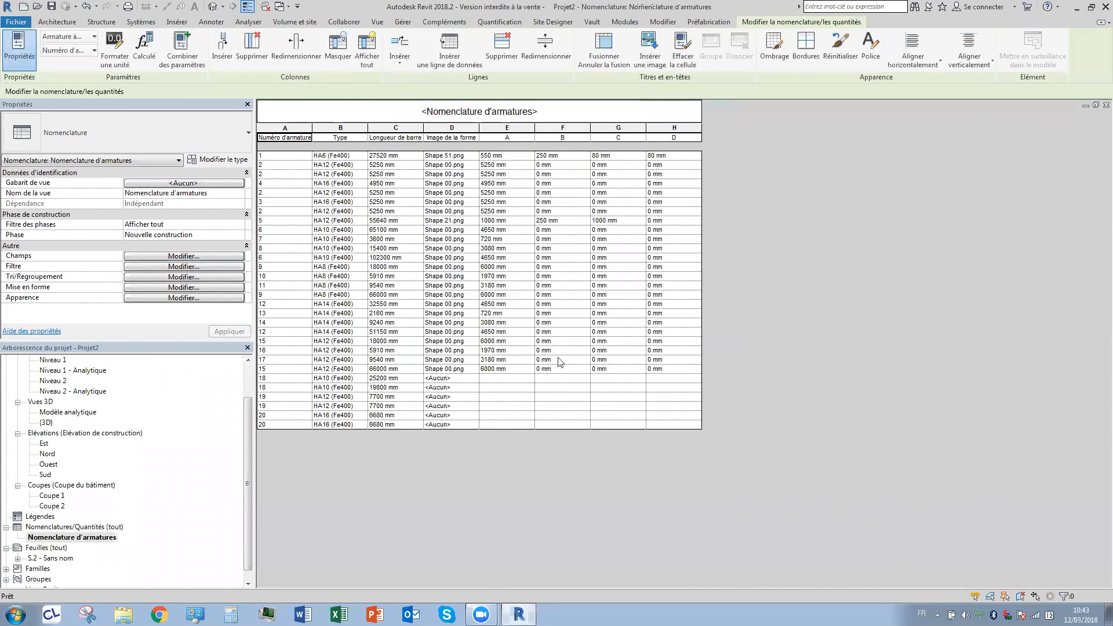
# Return to sheet S.2 - Sans nom and check the shape images against the dimension columns A to D.
pyautogui.click(119, 545)
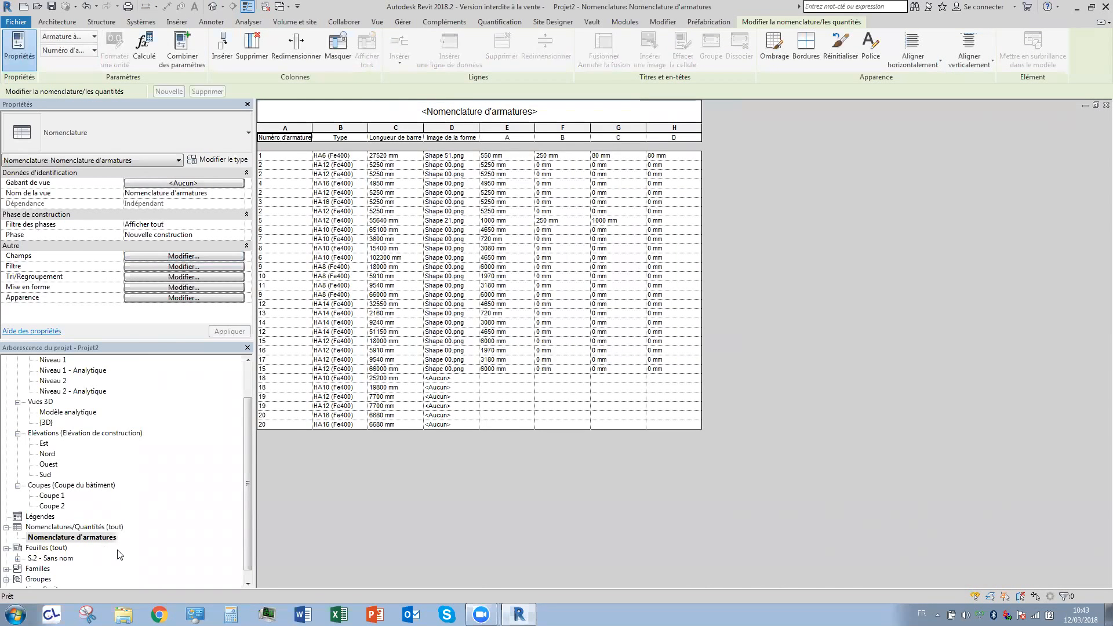
pyautogui.doubleClick(46, 558)
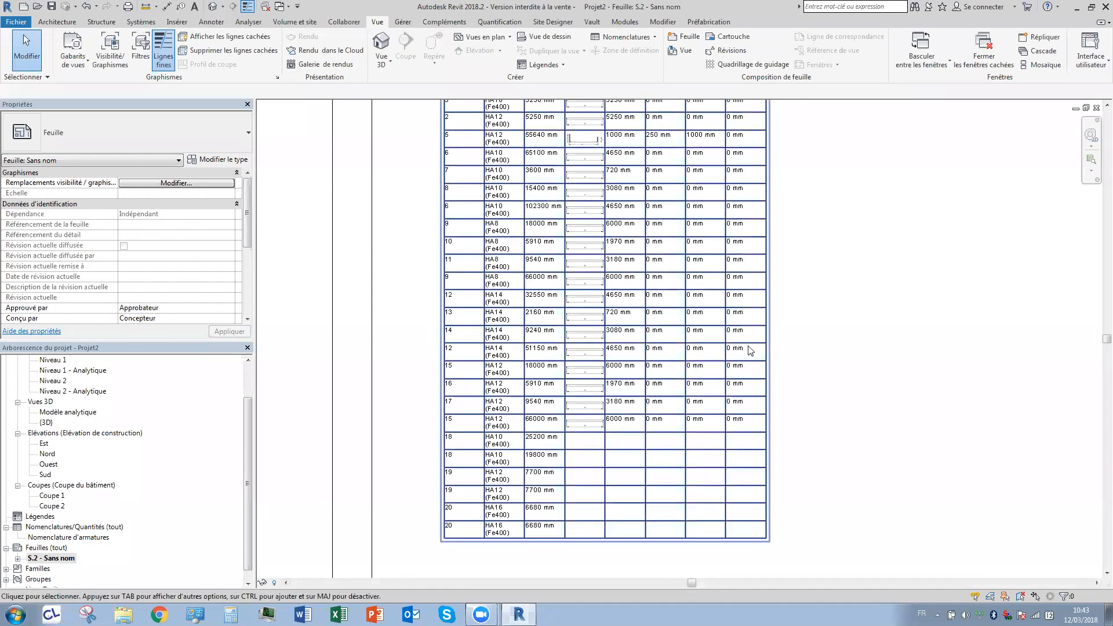
pyautogui.keyDown('ctrl'); pyautogui.scroll(10, 704, 392); pyautogui.keyUp('ctrl')
pyautogui.scroll(1, 519, 267)
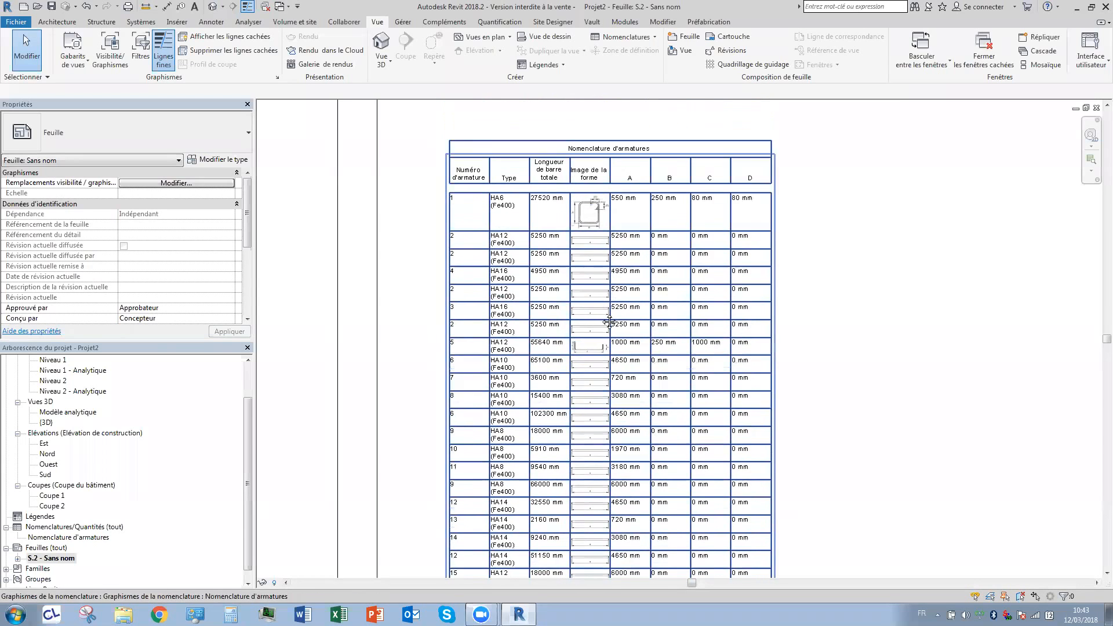
pyautogui.scroll(2, 519, 267)
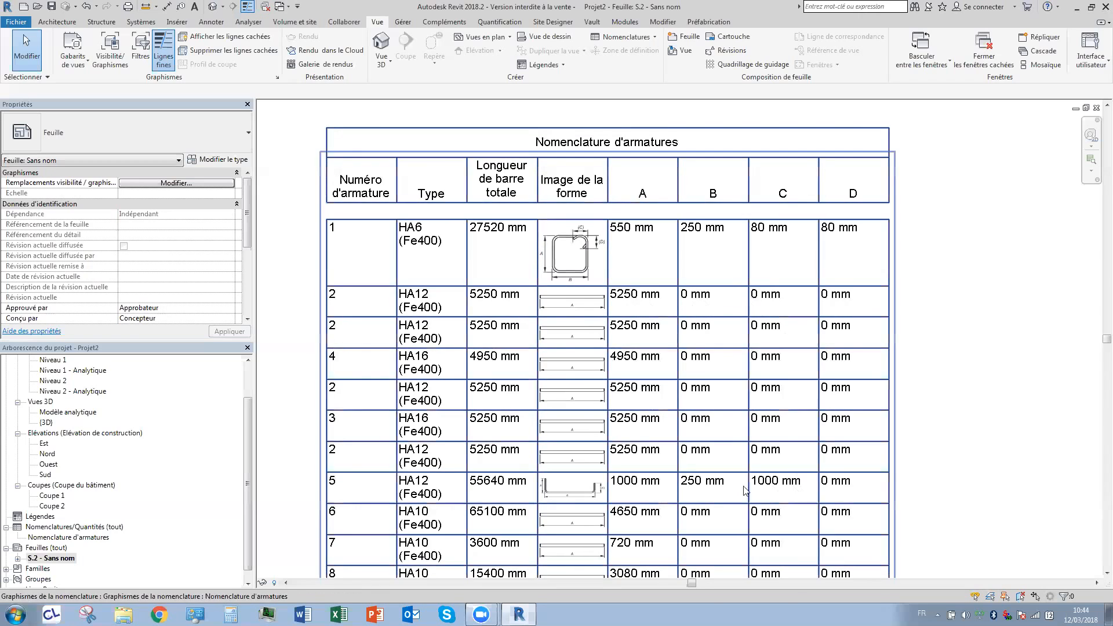
# Reopen the Nomenclature d'armatures schedule from the project's schedules.
pyautogui.click(78, 538)
pyautogui.rightClick(78, 538)
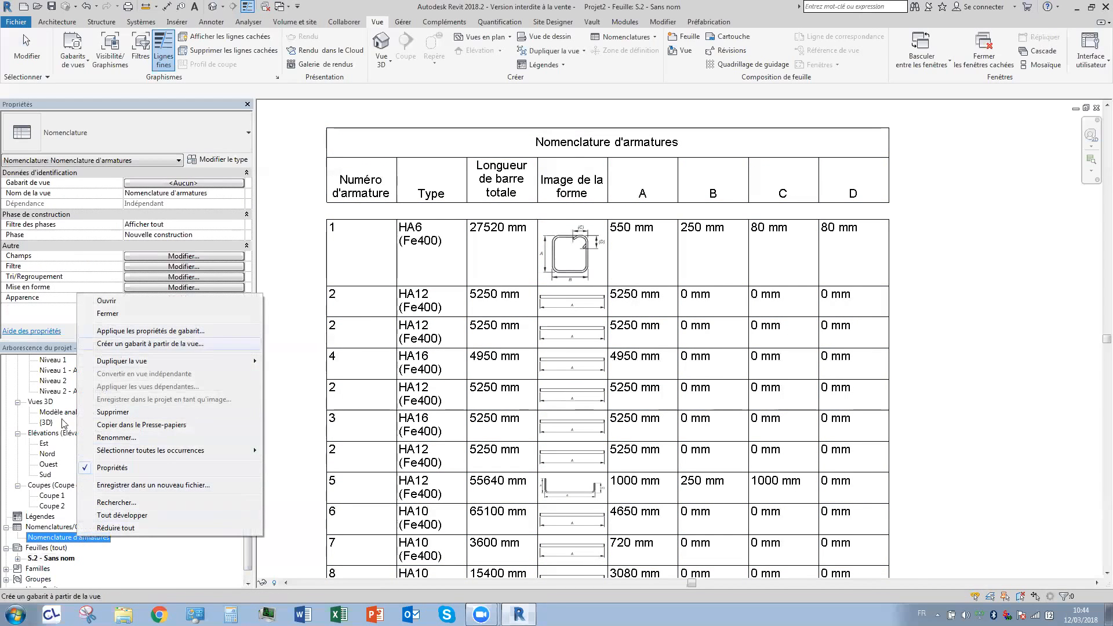
pyautogui.doubleClick(48, 538)
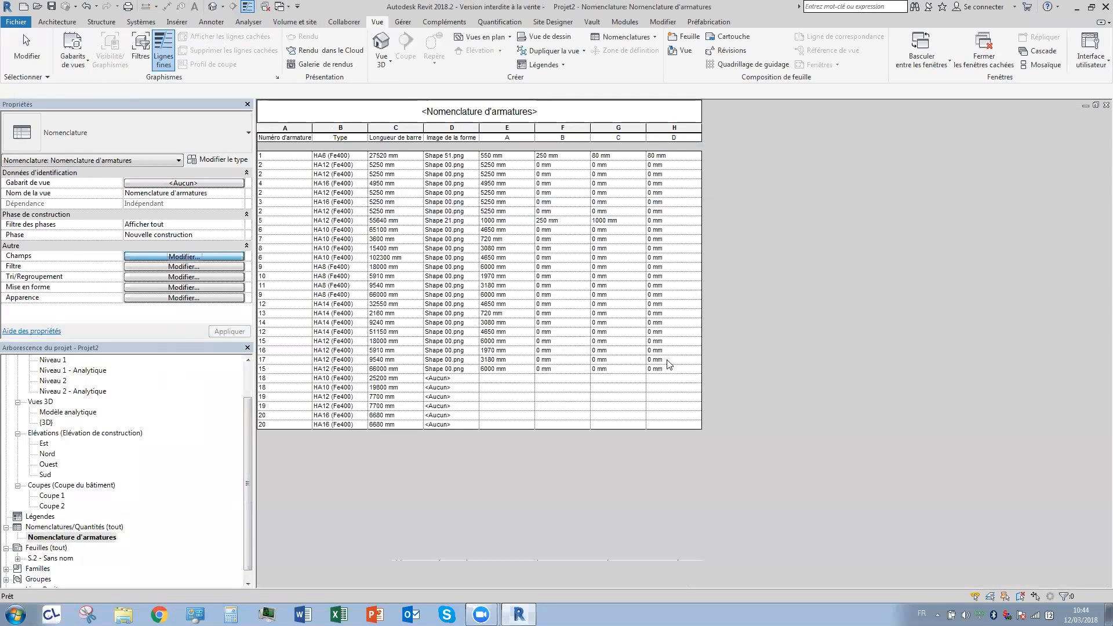
# Add the Quantité field to the reinforcement schedule and place it directly after Type, before Longueur de barre totale.
pyautogui.click(174, 256)
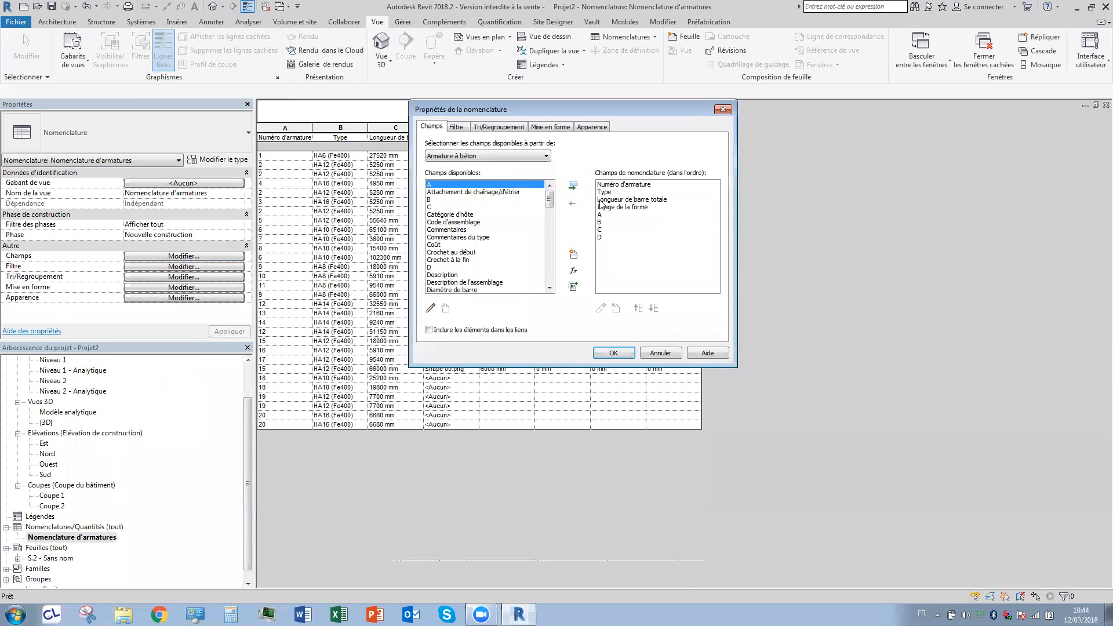
pyautogui.moveTo(548, 203); pyautogui.dragTo(548, 268)
pyautogui.doubleClick(444, 260)
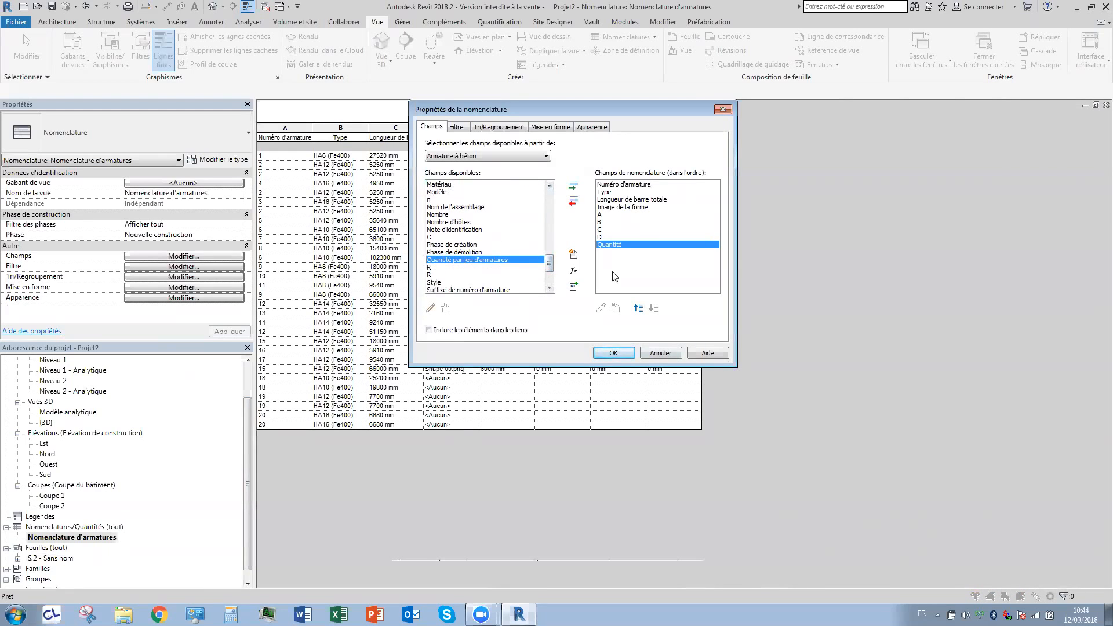
pyautogui.click(638, 308)
pyautogui.click(637, 309)
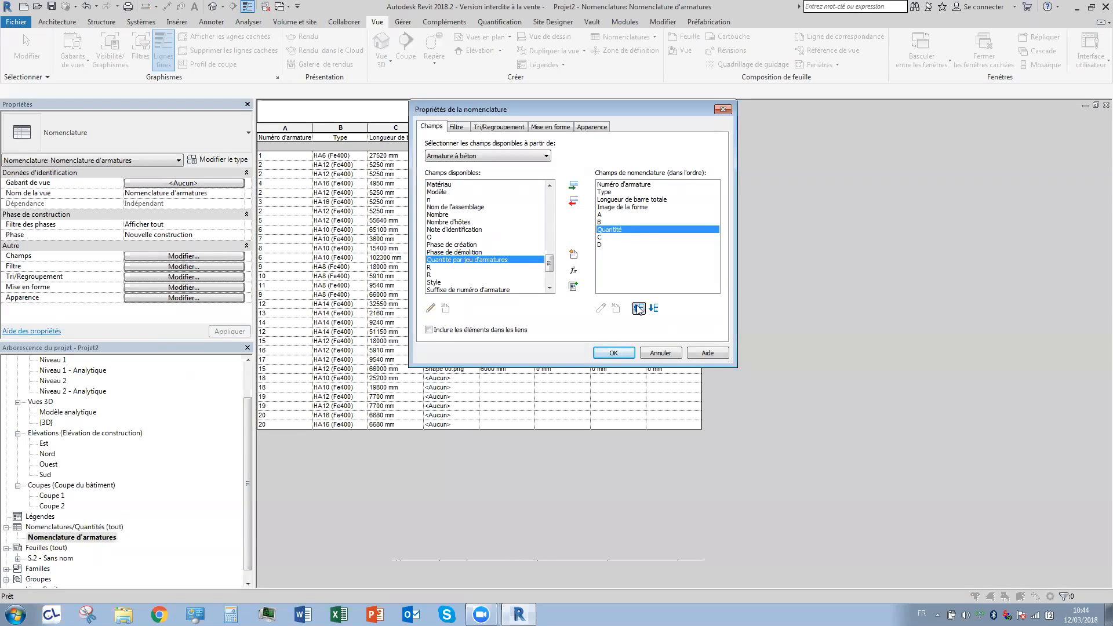
pyautogui.click(637, 308)
pyautogui.click(637, 309)
pyautogui.click(638, 309)
pyautogui.click(638, 308)
pyautogui.click(614, 353)
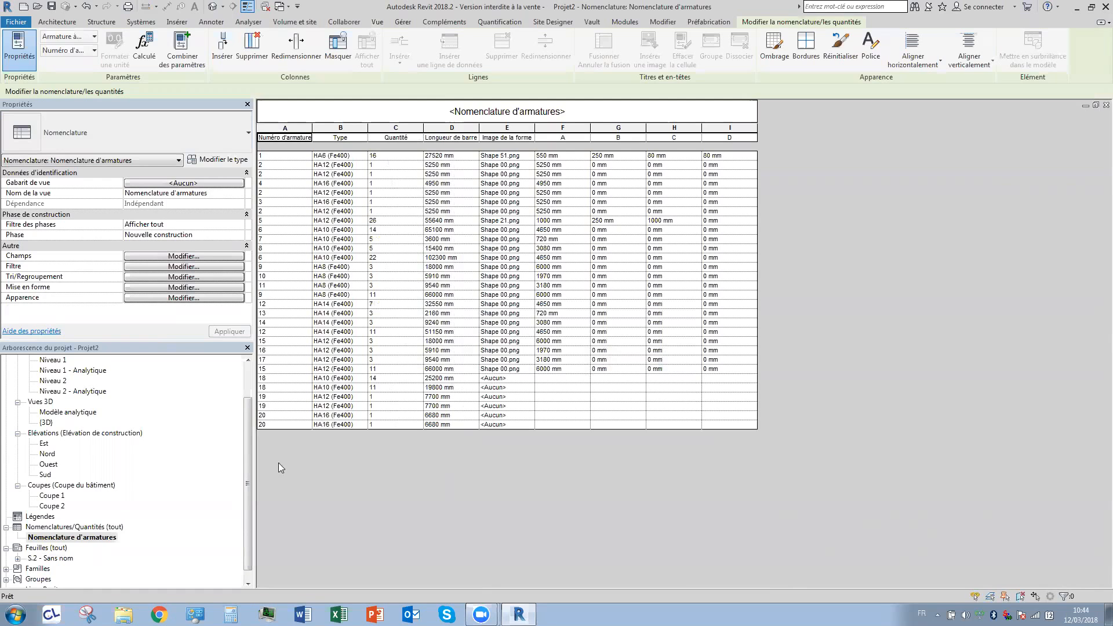
# Open sheet S.2 - Sans nom and check the reinforcement schedule placed on it.
pyautogui.doubleClick(41, 558)
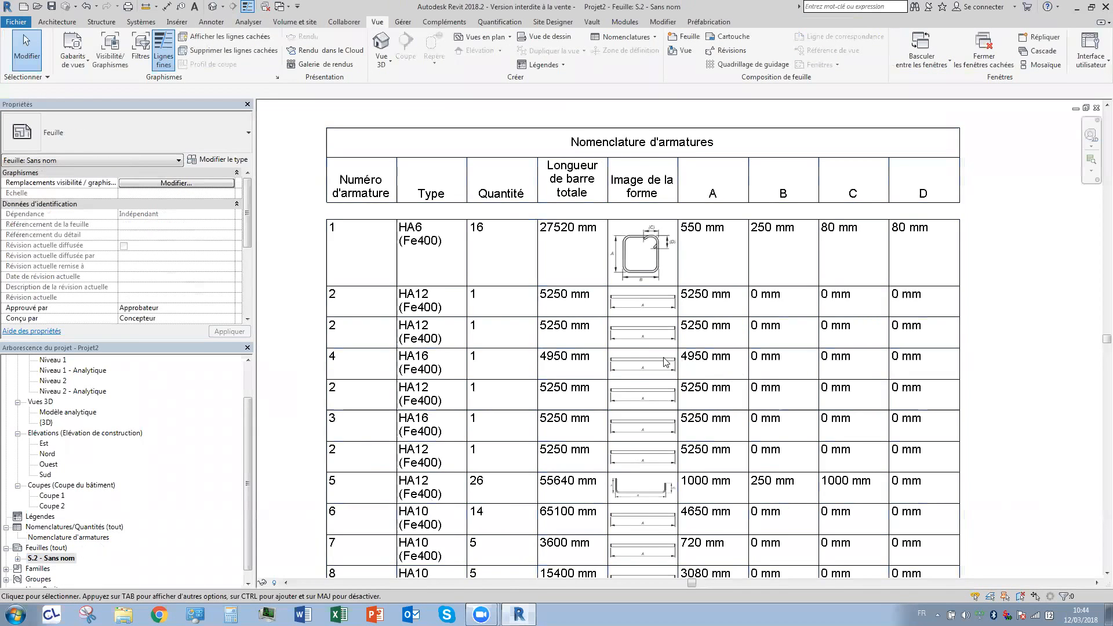
pyautogui.scroll(-5, 664, 359)
pyautogui.scroll(5, 670, 278)
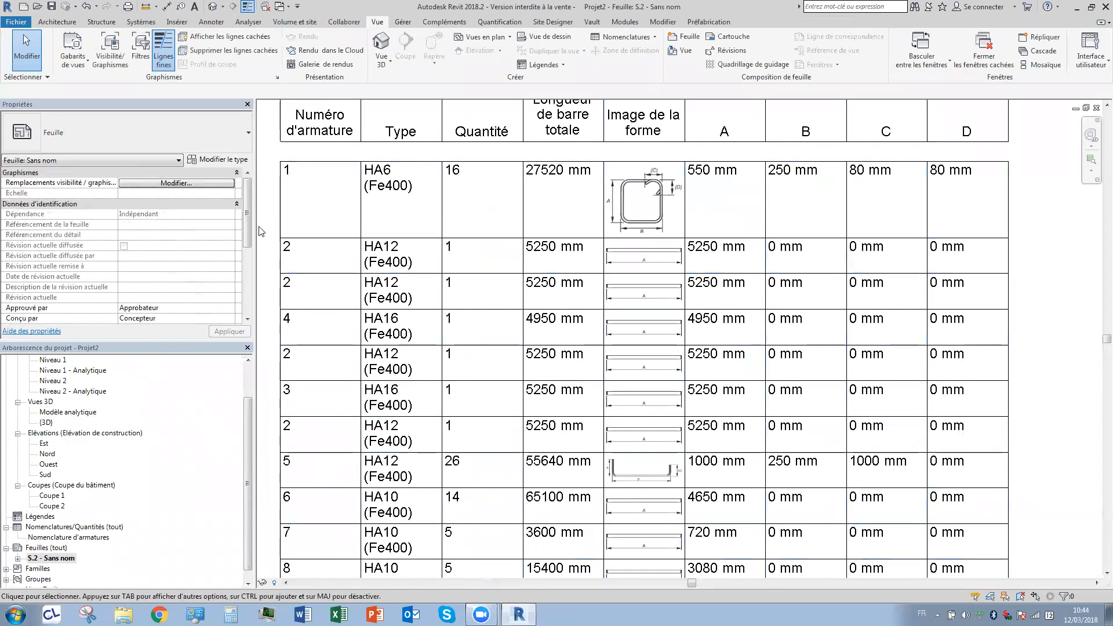
# In the 3D view, browse the available rebar shapes for the HA12 bar in the rebar shape browser.
pyautogui.moveTo(246, 433); pyautogui.dragTo(247, 400)
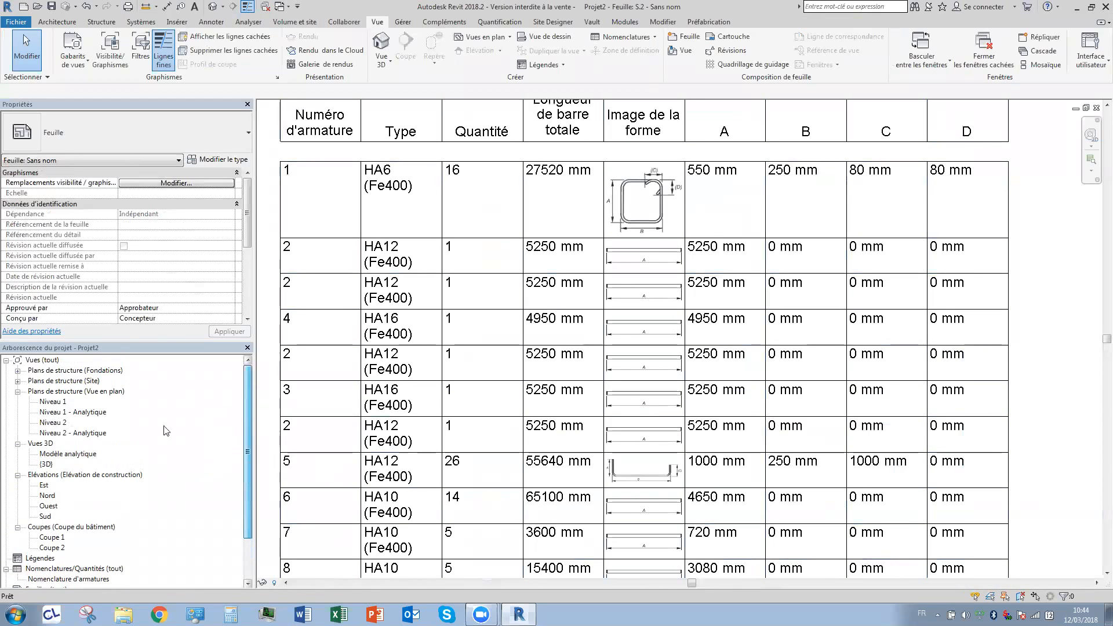
pyautogui.click(213, 7)
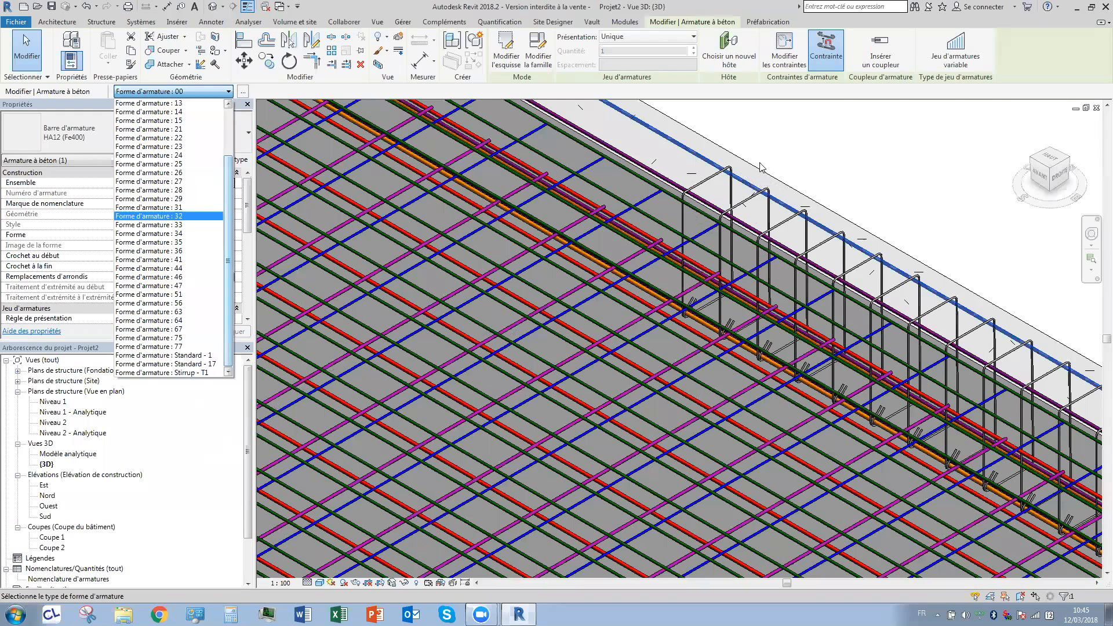
pyautogui.click(844, 158)
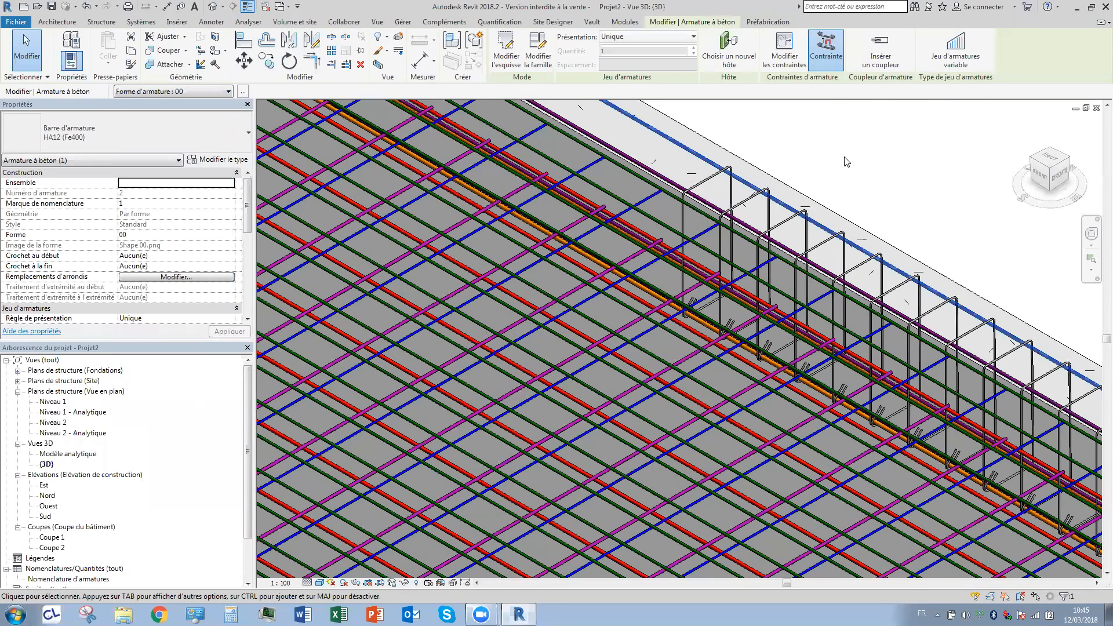
pyautogui.click(243, 91)
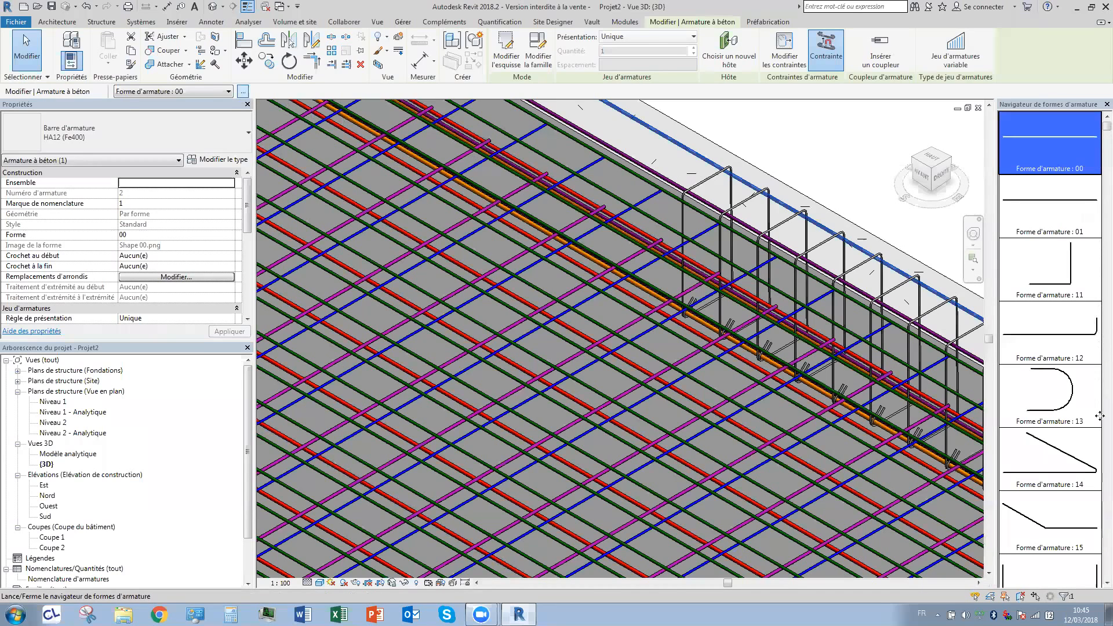
pyautogui.scroll(-10, 1100, 426)
pyautogui.click(827, 161)
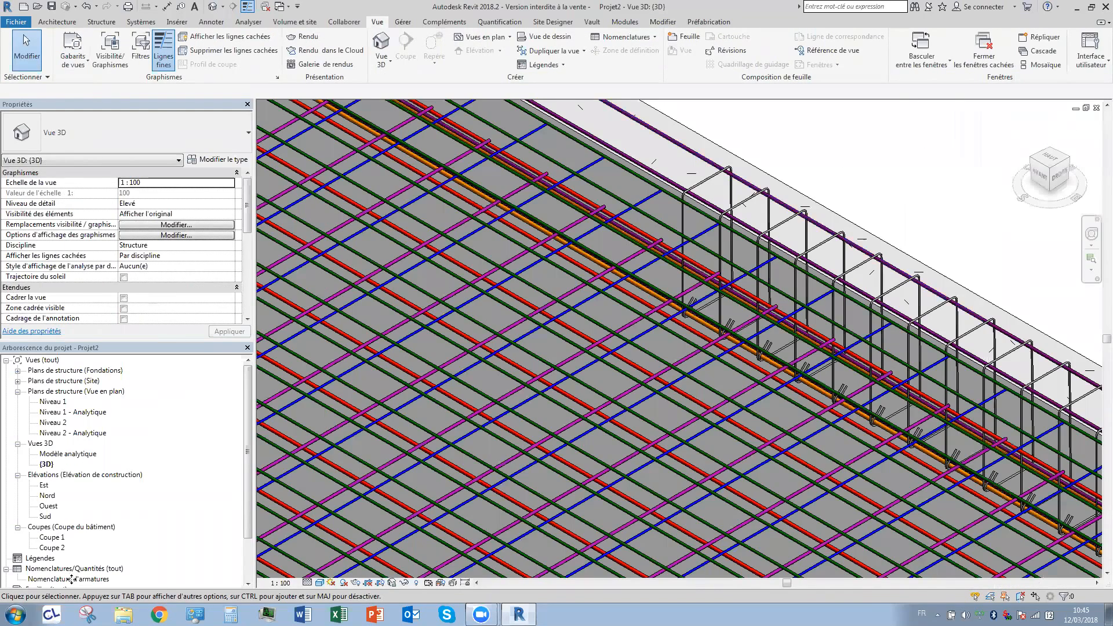
# Open the Nomenclature d'armatures schedule, return to sheet S.2 - Sans nom and review the schedule there.
pyautogui.doubleClick(69, 579)
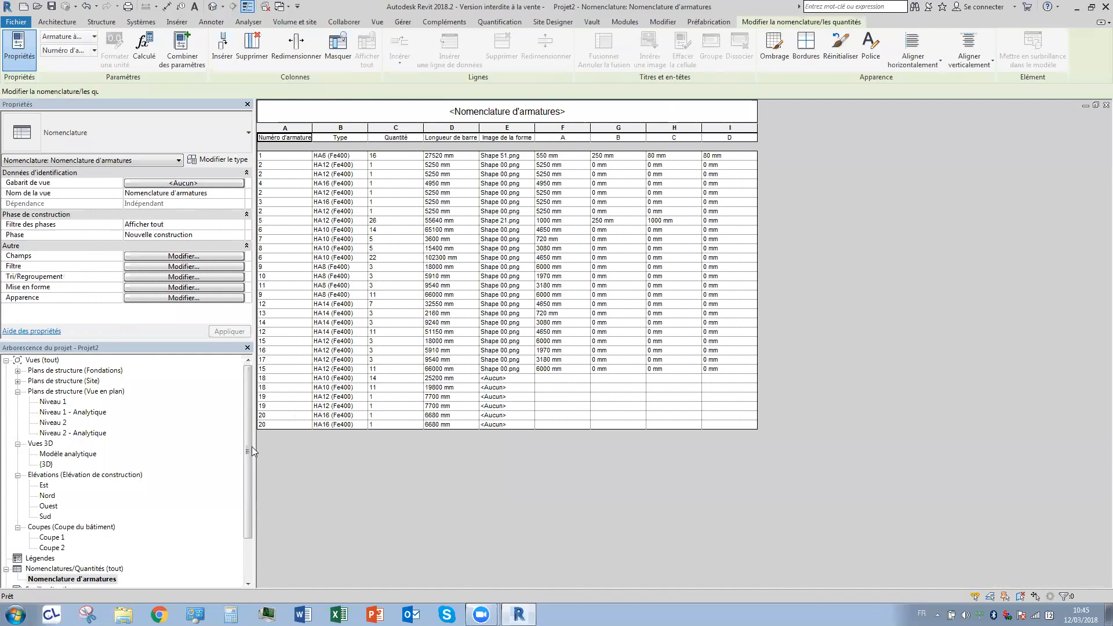
pyautogui.moveTo(249, 466); pyautogui.dragTo(234, 491)
pyautogui.click(53, 566)
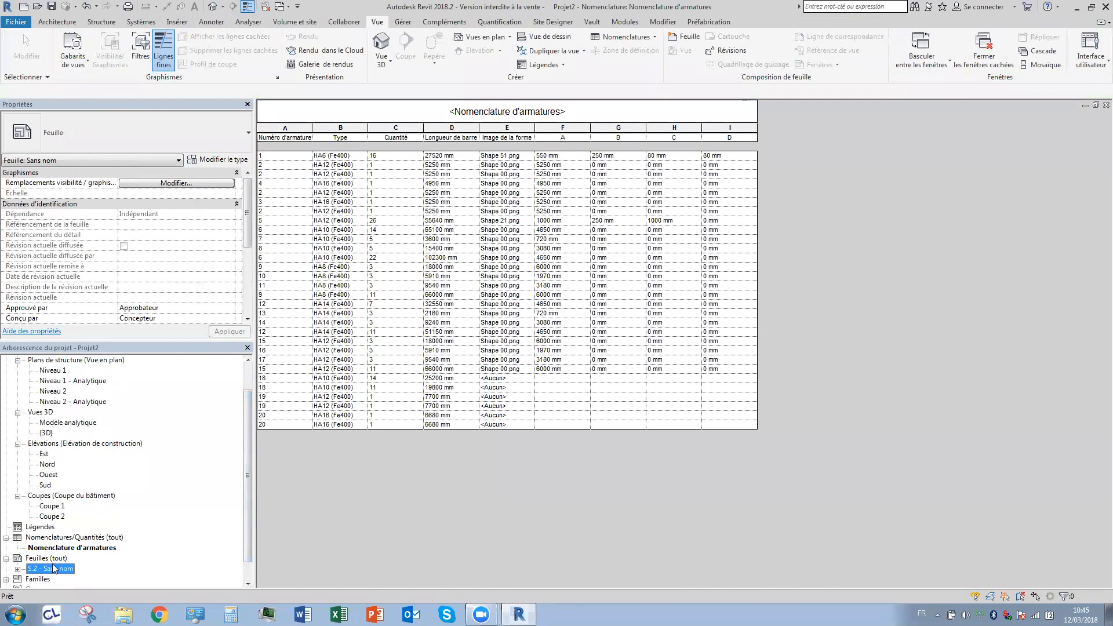
pyautogui.doubleClick(53, 568)
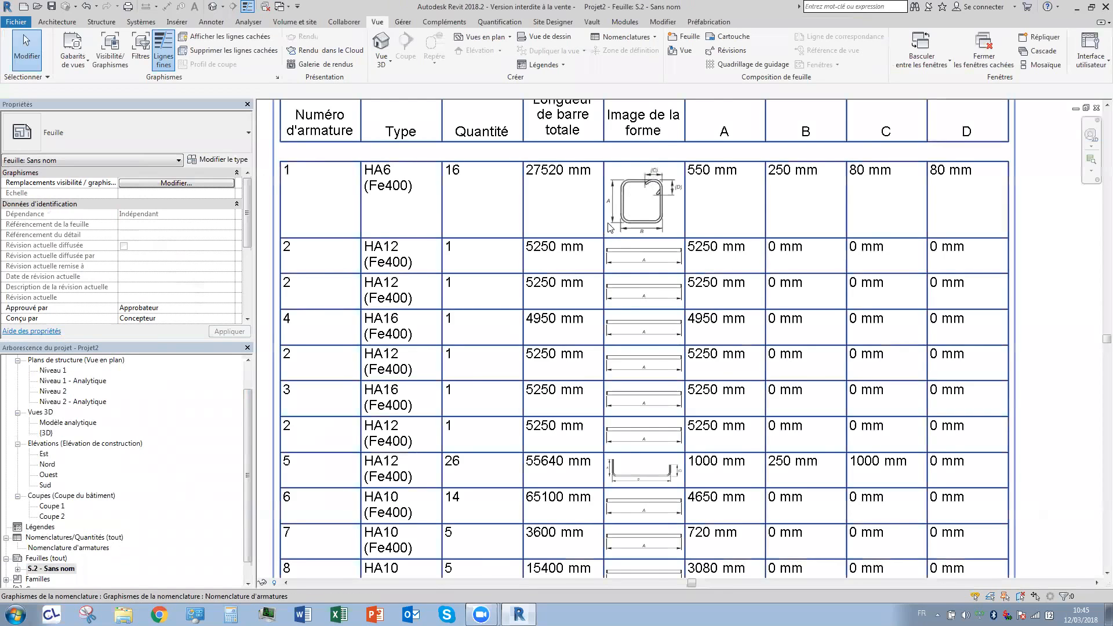
pyautogui.scroll(-4, 611, 228)
pyautogui.scroll(-2, 613, 226)
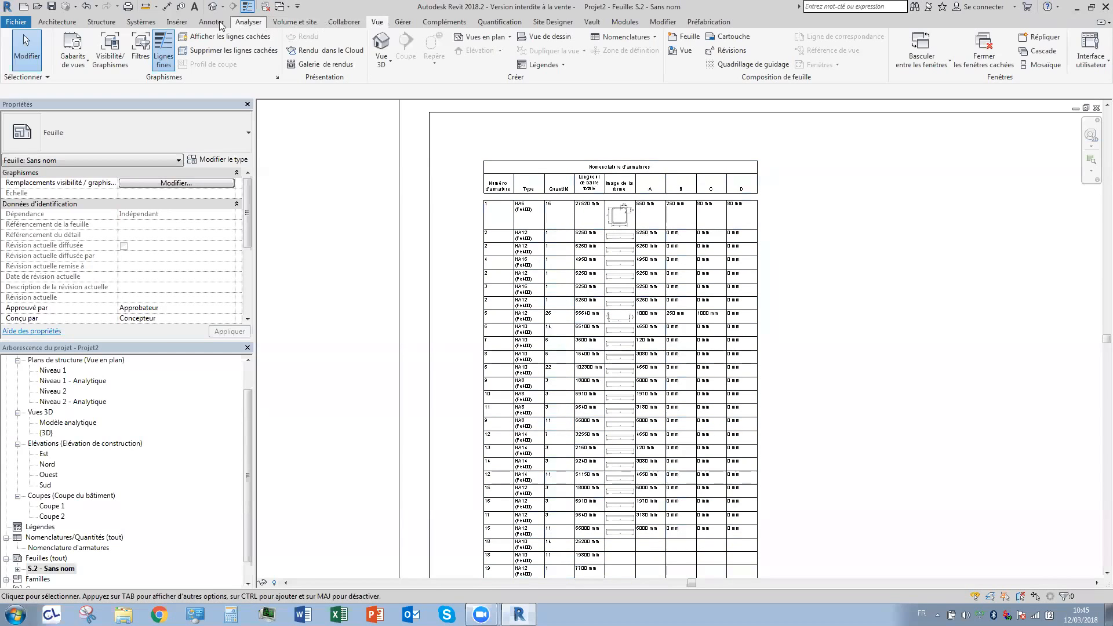
# Open the Robot Structural Analysis integration and review its update options, including the transfer of reinforcement projects for beams, columns and isolated footings.
pyautogui.click(243, 24)
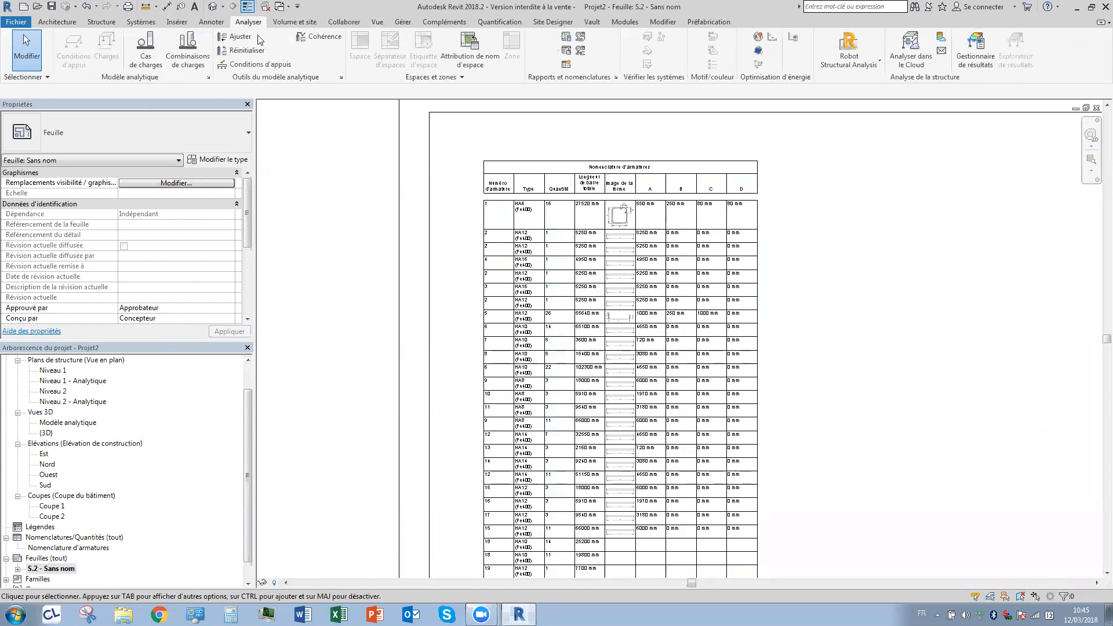
pyautogui.click(839, 65)
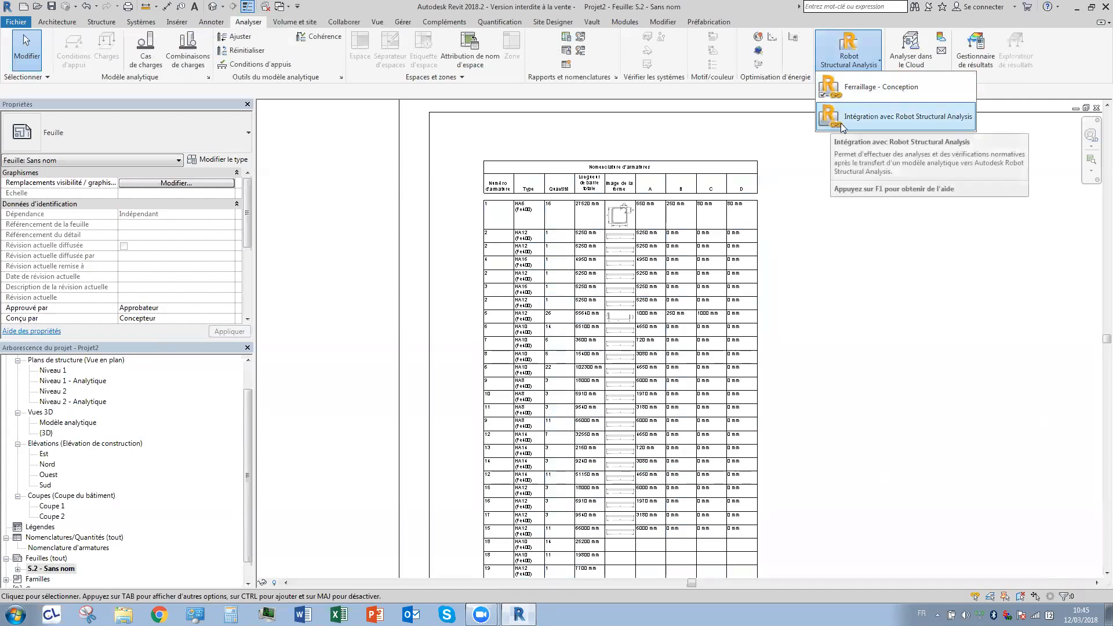
pyautogui.click(863, 121)
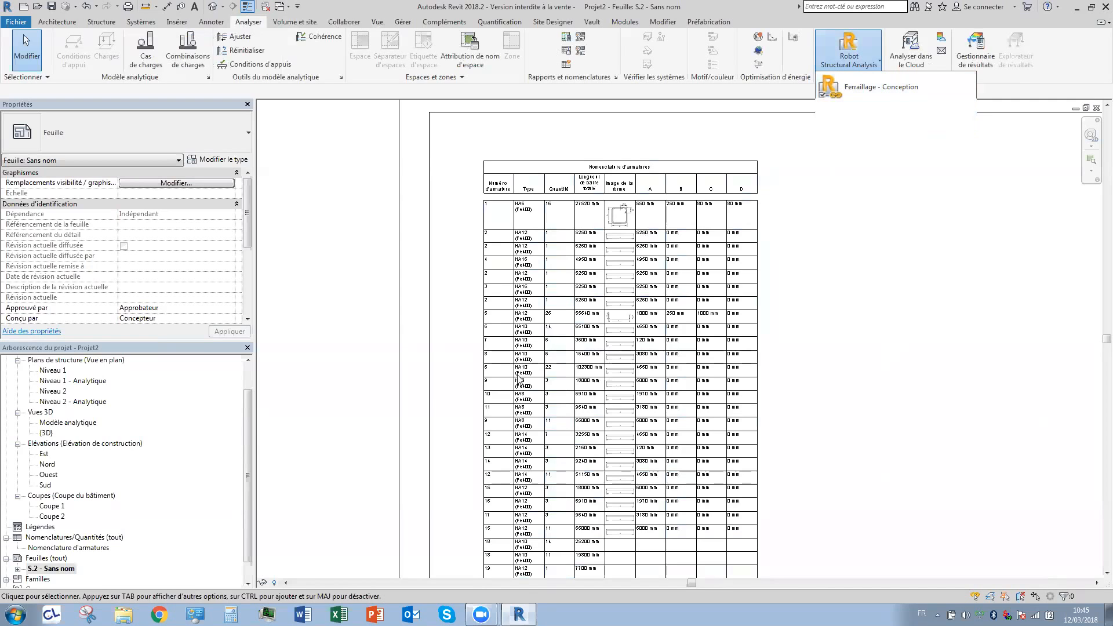
pyautogui.click(434, 278)
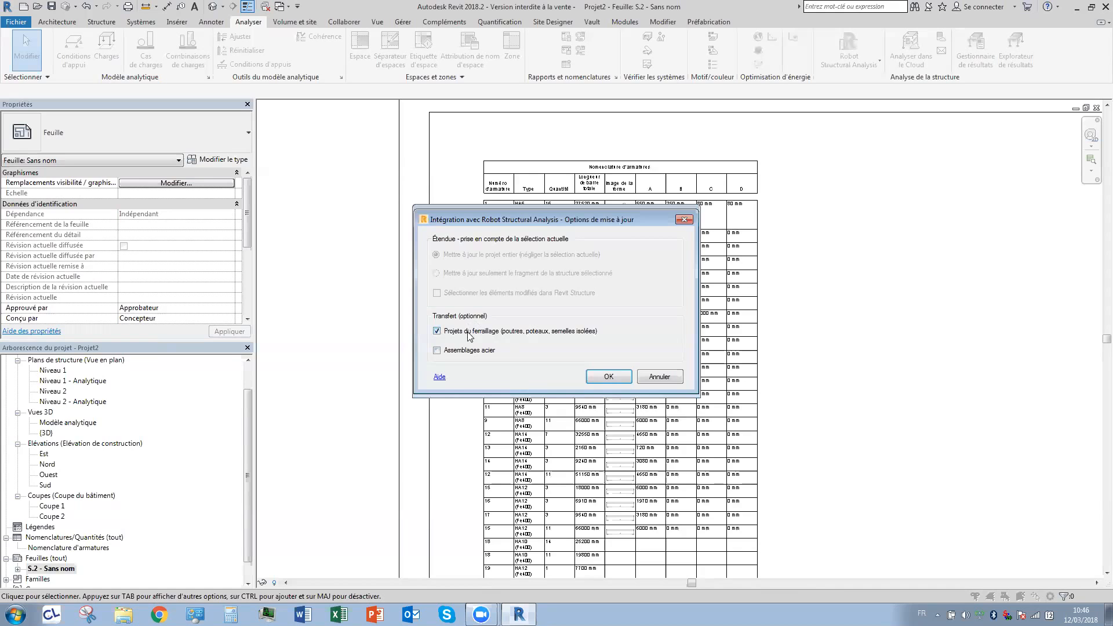
pyautogui.click(609, 377)
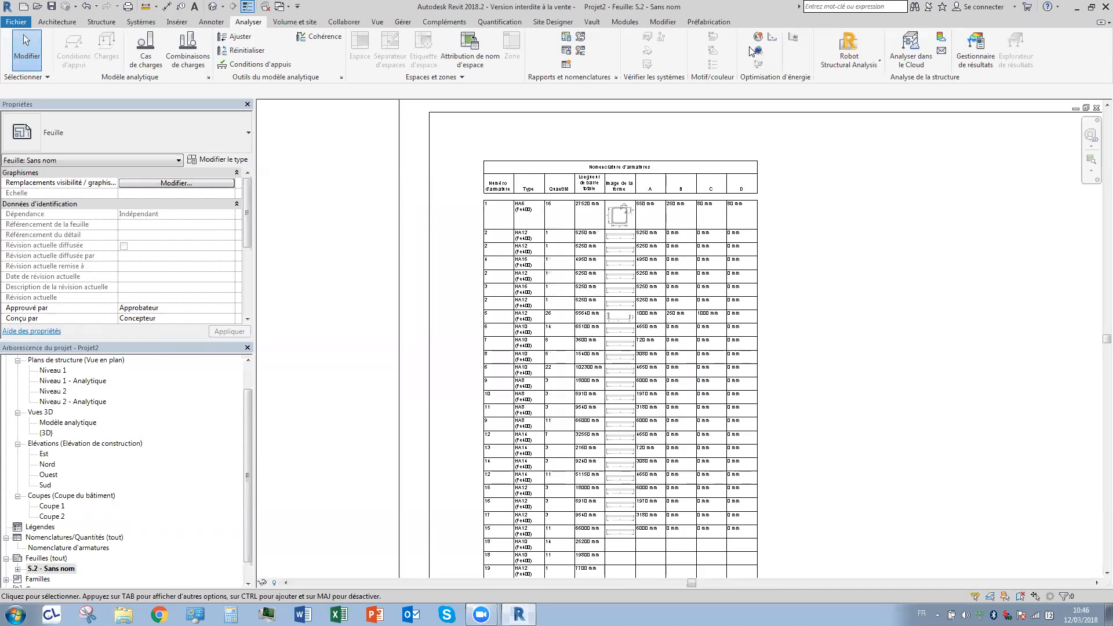
# Examine the lower rows of the reinforcement schedule on the sheet, down to bar numbers 18 to 20.
pyautogui.scroll(-1, 750, 48)
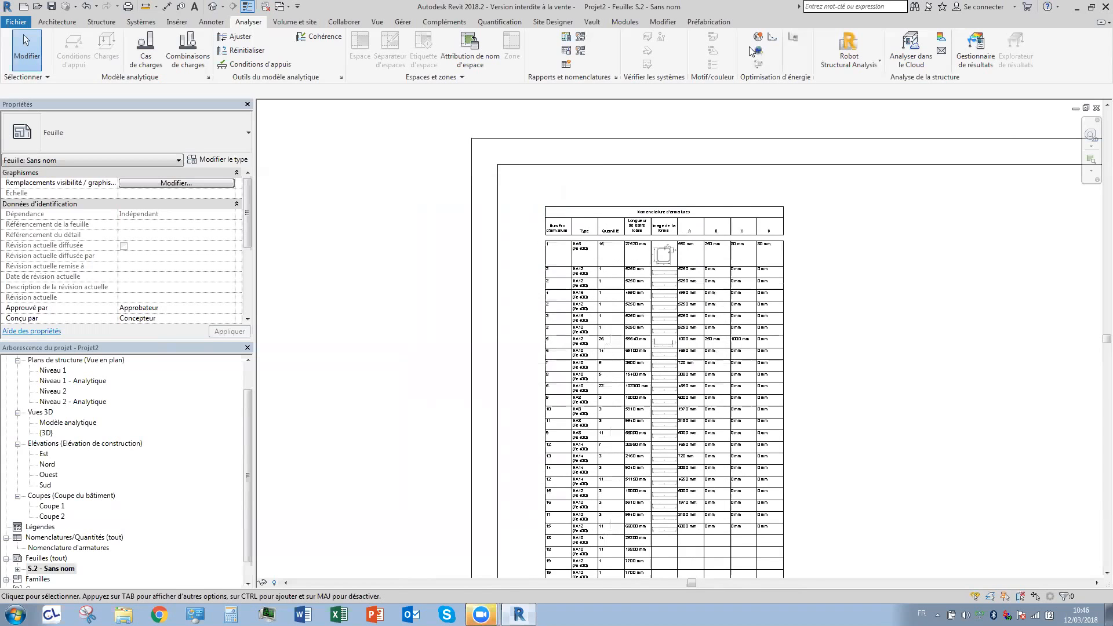
pyautogui.scroll(-1, 986, 515)
pyautogui.moveTo(866, 446); pyautogui.dragTo(584, 451, button='middle')
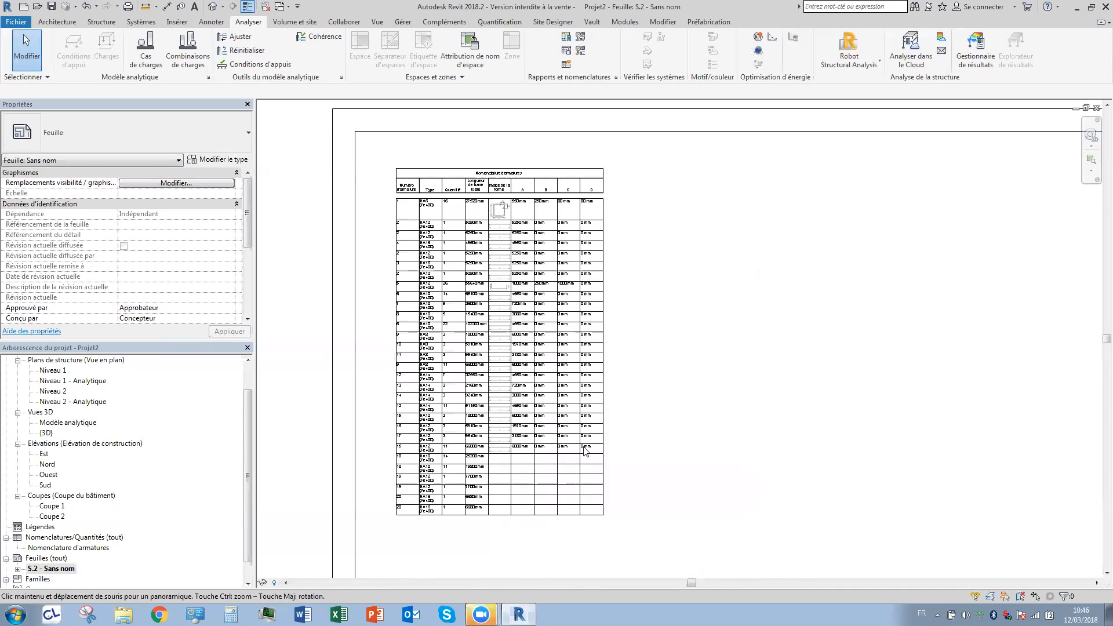
pyautogui.scroll(2, 496, 499)
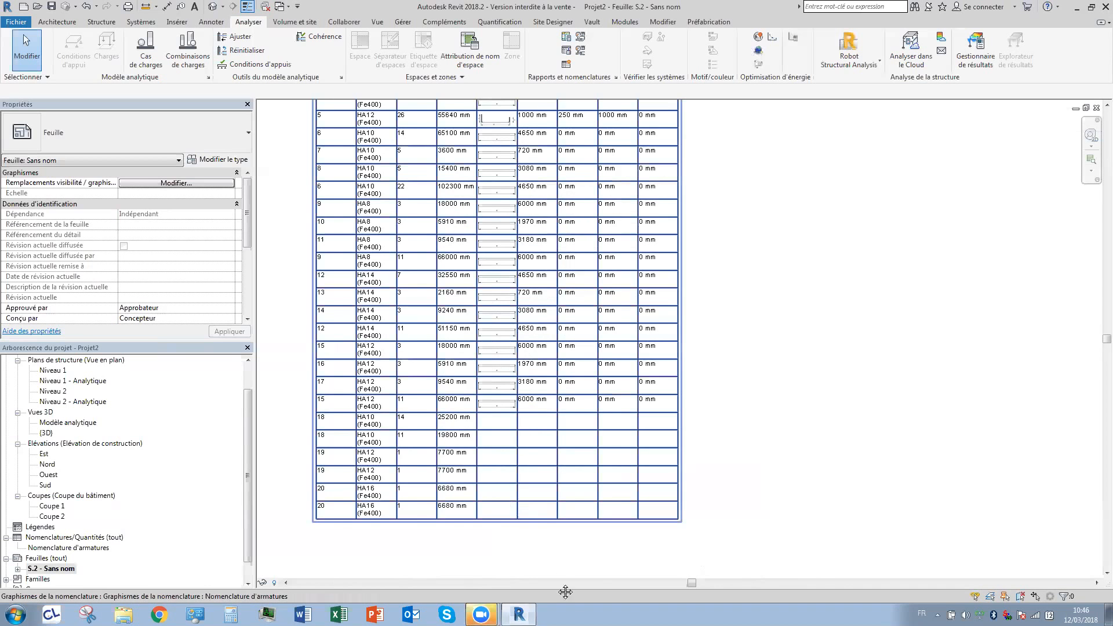
pyautogui.scroll(1, 496, 499)
pyautogui.moveTo(496, 498); pyautogui.dragTo(565, 603, button='middle')
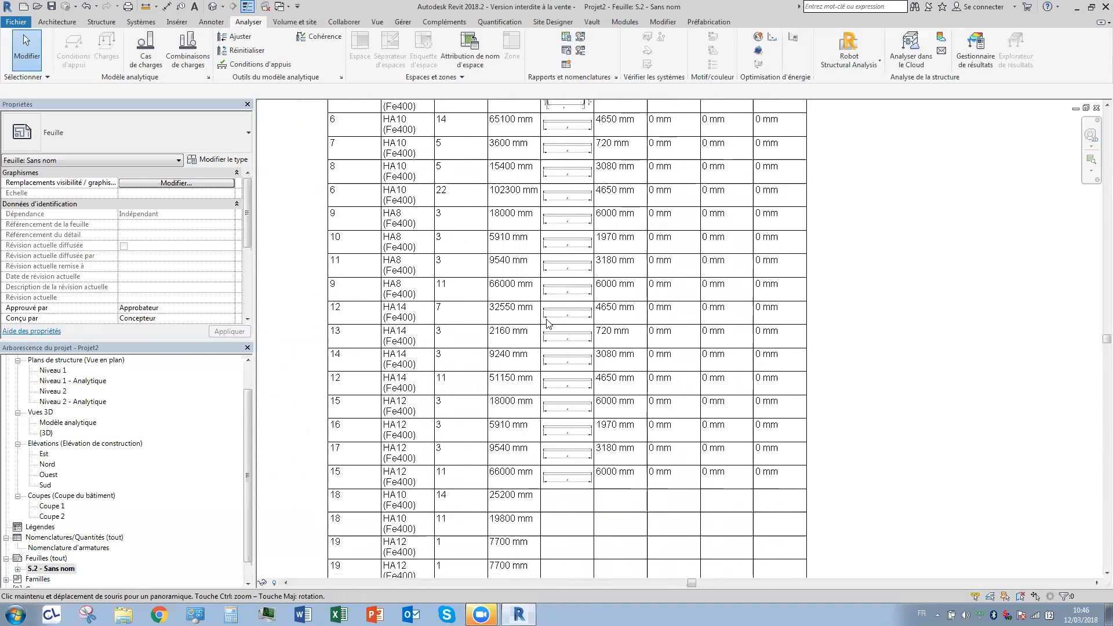
pyautogui.moveTo(546, 319); pyautogui.dragTo(531, 145, button='middle')
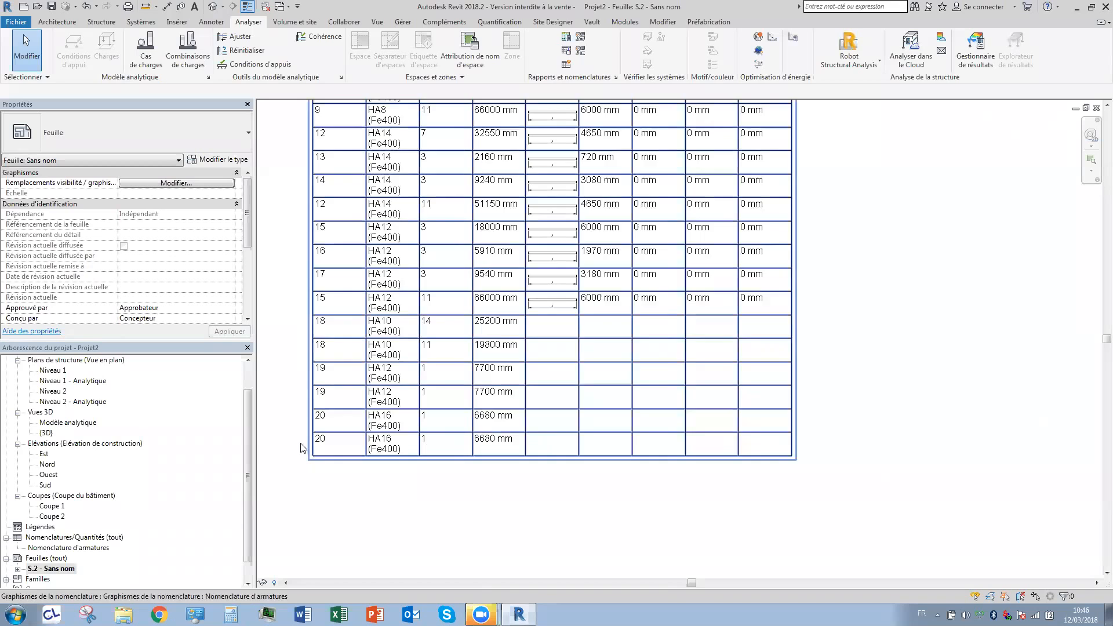
# Open the Niveau 2 structural plan and return to the 3D view of the reinforced slab and beams.
pyautogui.scroll(1, 262, 395)
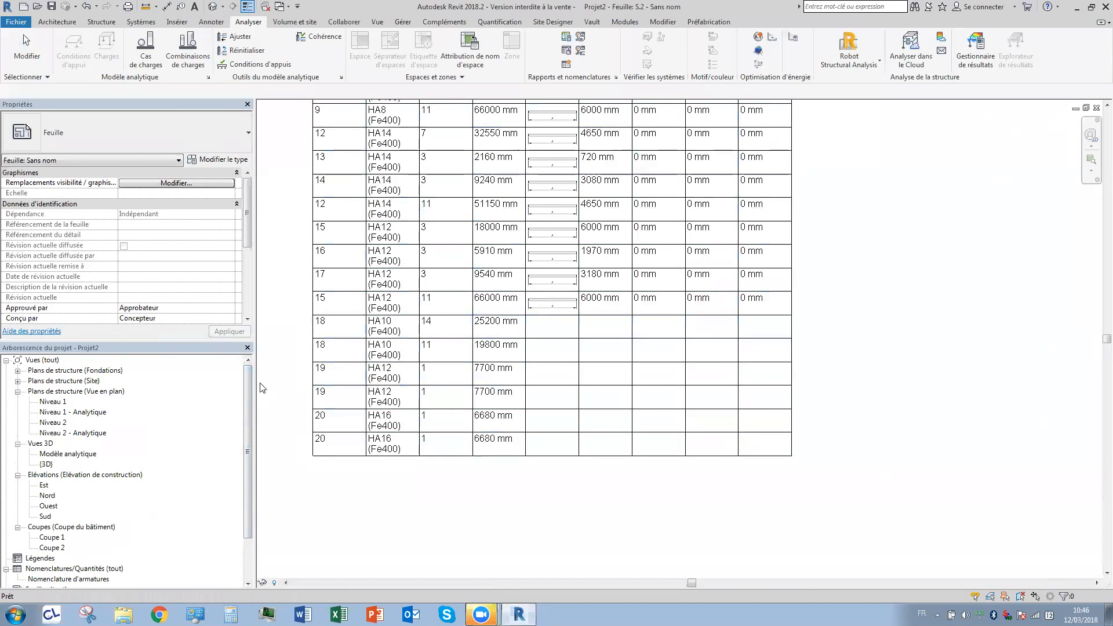
pyautogui.doubleClick(54, 423)
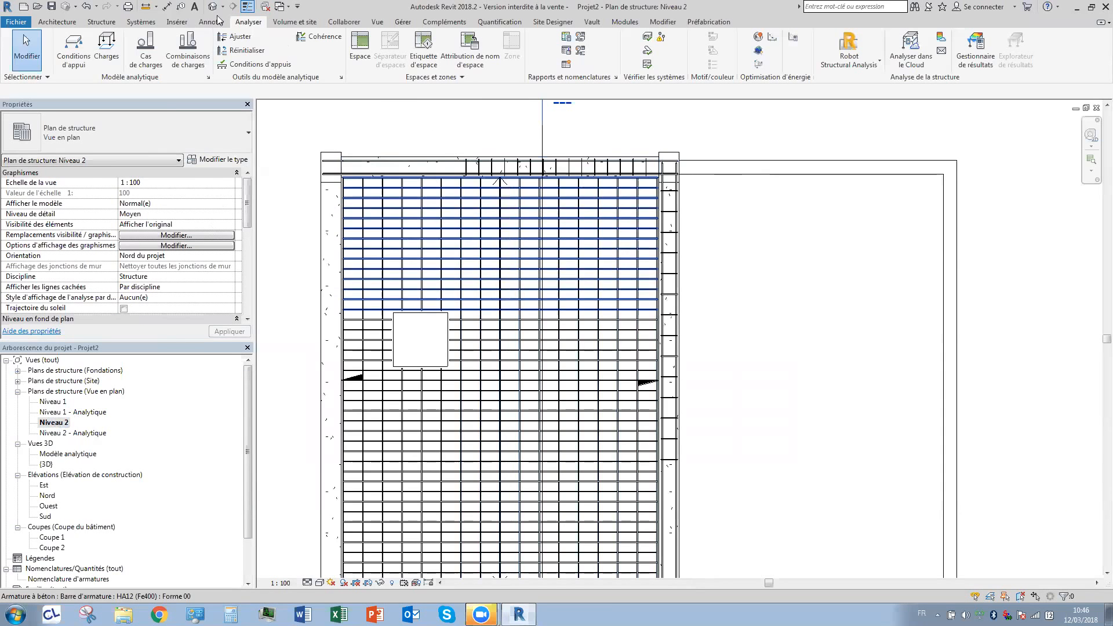
pyautogui.press('w')
pyautogui.press('t')
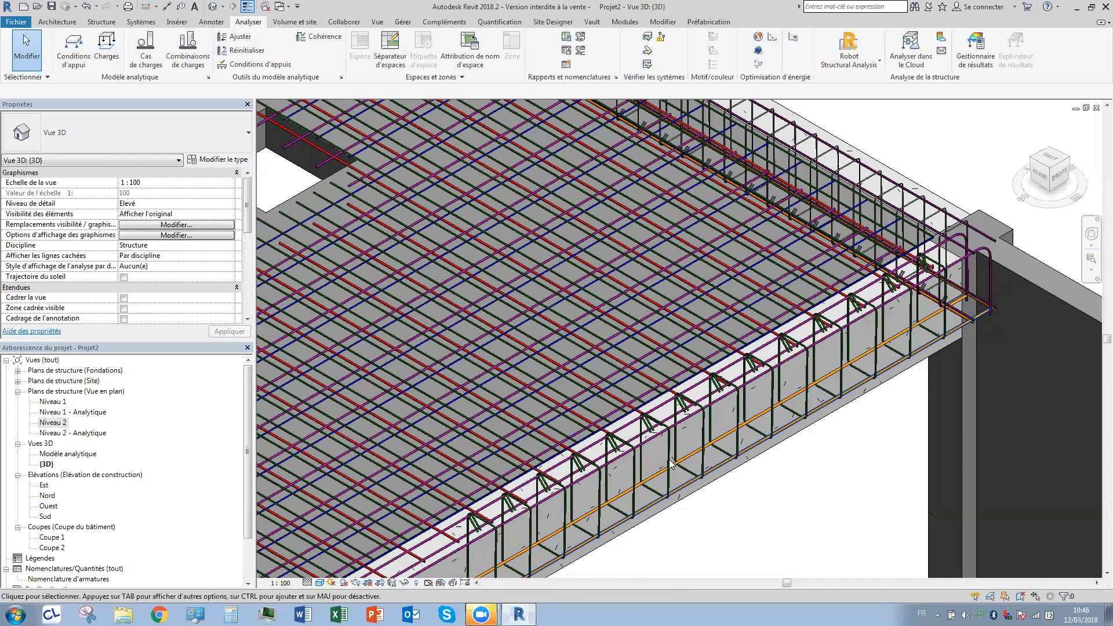
# Inspect the properties of the lower HA16 bar in the edge beam and of the 300 x 600mm concrete beam itself.
pyautogui.click(714, 474)
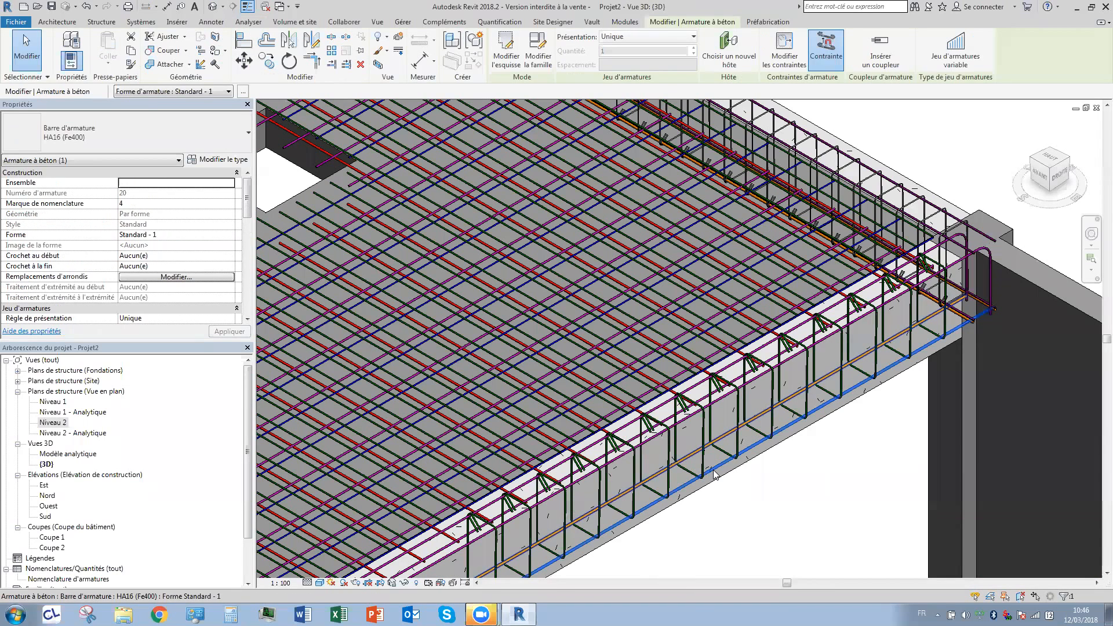
pyautogui.click(691, 416)
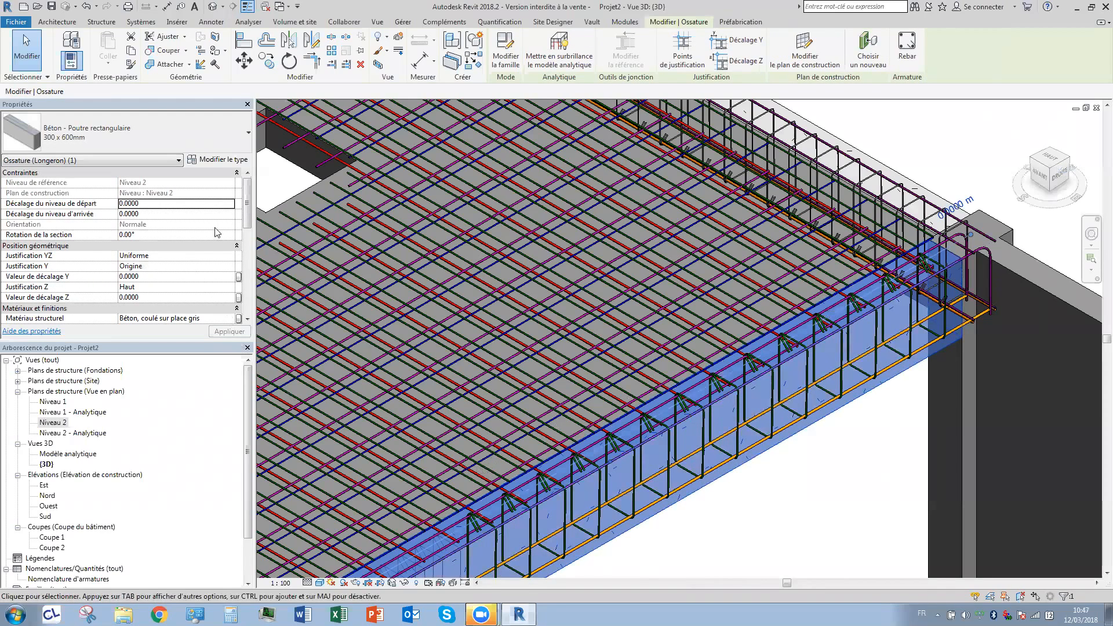
pyautogui.scroll(-1, 746, 400)
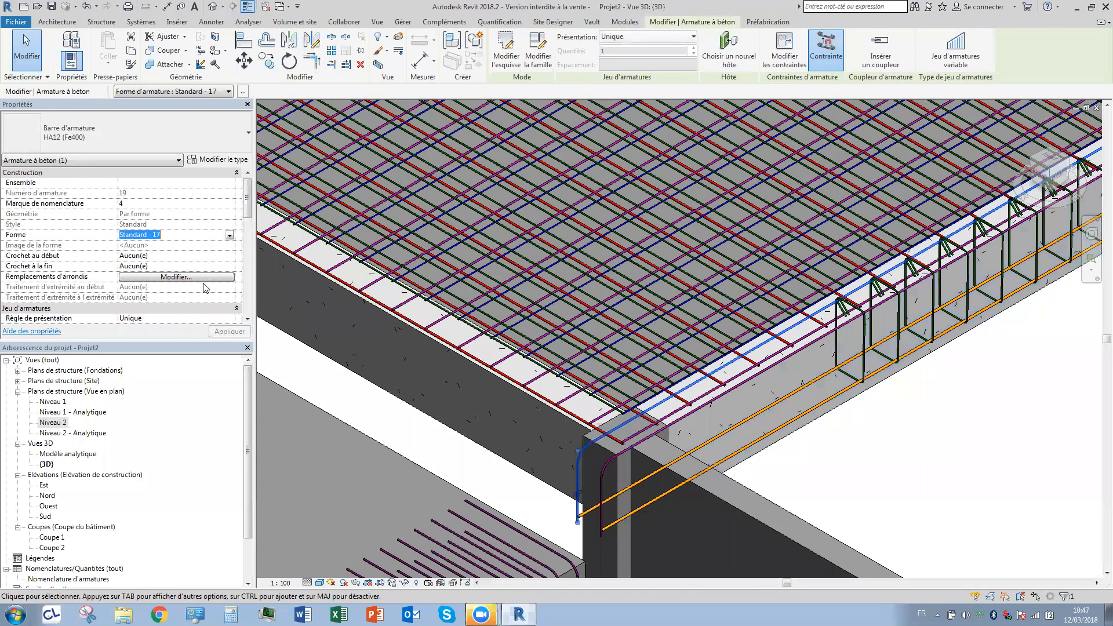
# Browse the Forme options for the bent HA12 top bar of the beam without choosing another shape.
pyautogui.hotkey('alt', 'Down')
pyautogui.scroll(-5, 203, 290)
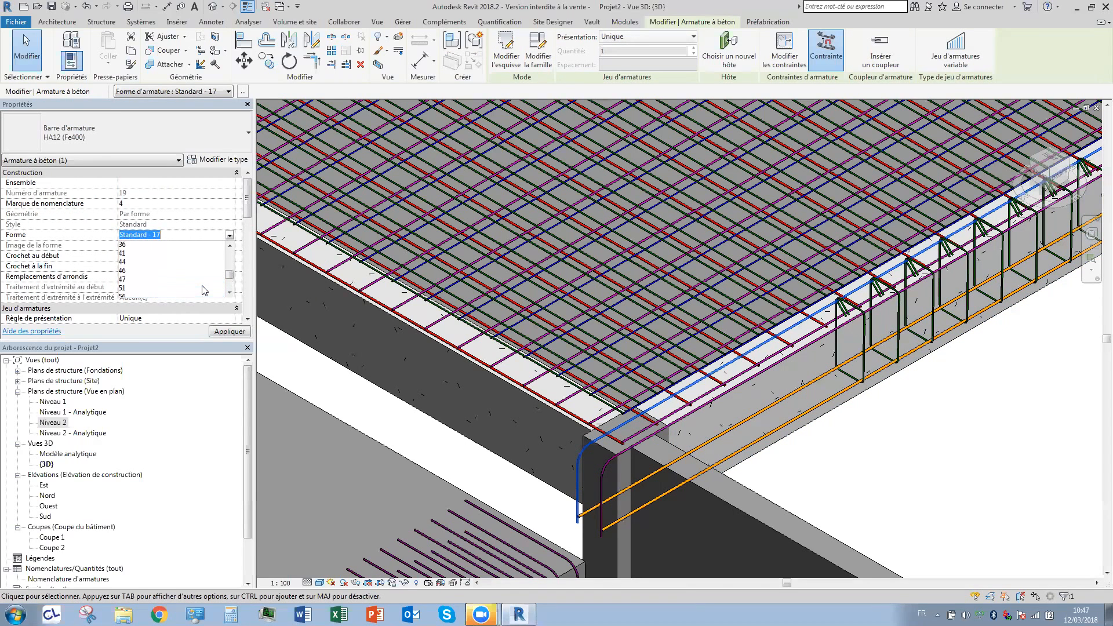
pyautogui.scroll(-2, 202, 290)
pyautogui.scroll(10, 203, 287)
pyautogui.scroll(-2, 203, 281)
pyautogui.click(818, 578)
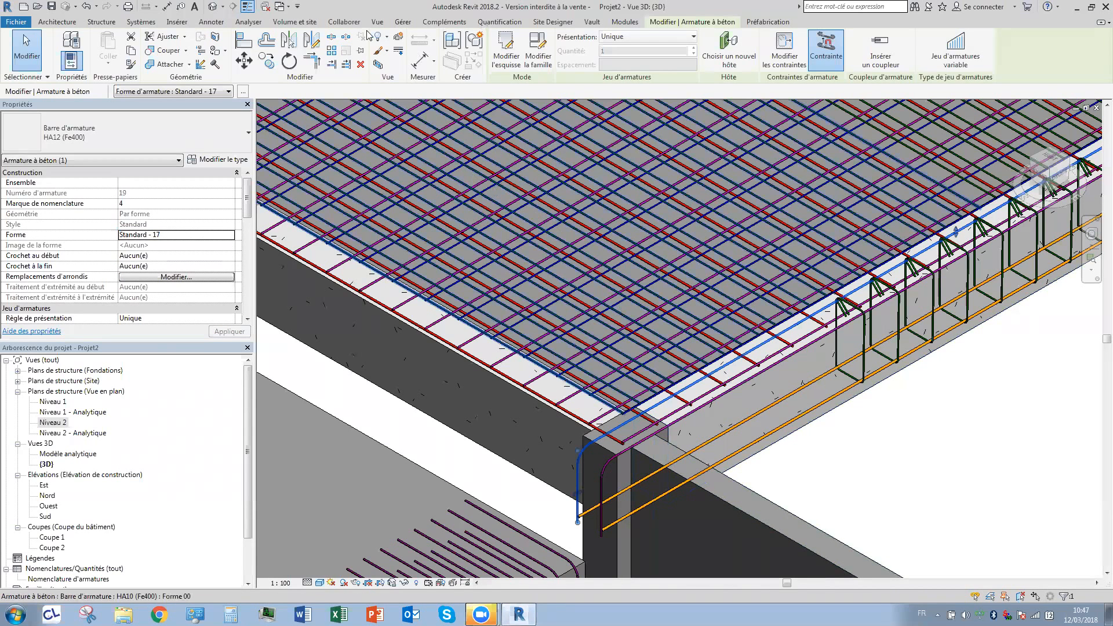
# View the Armatures tools of Autodesk Revit Extensions.
pyautogui.click(625, 22)
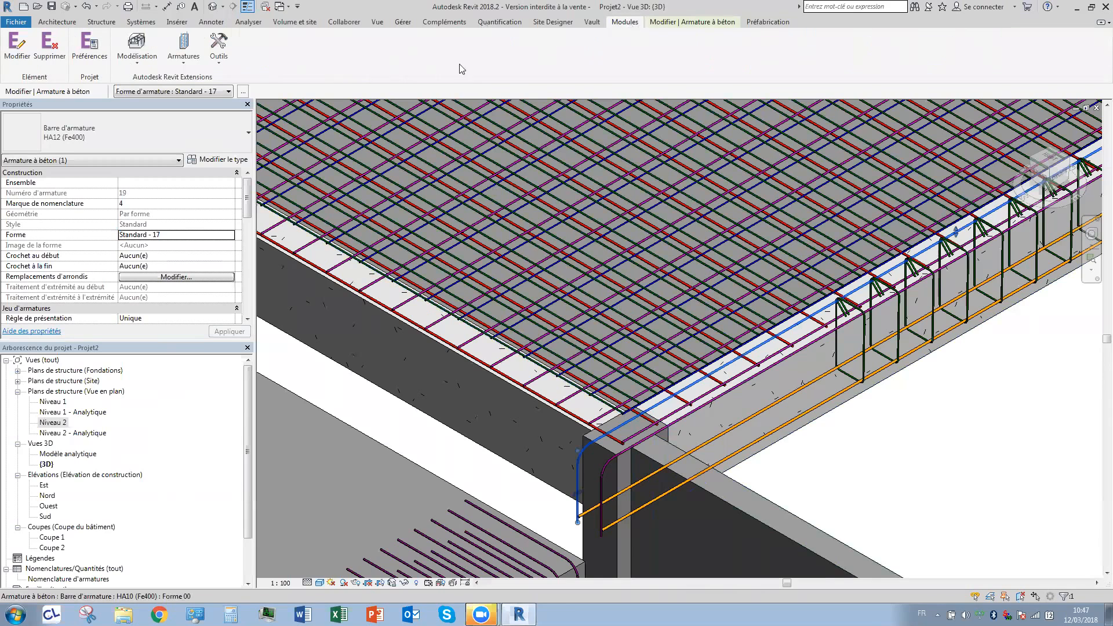
pyautogui.click(187, 63)
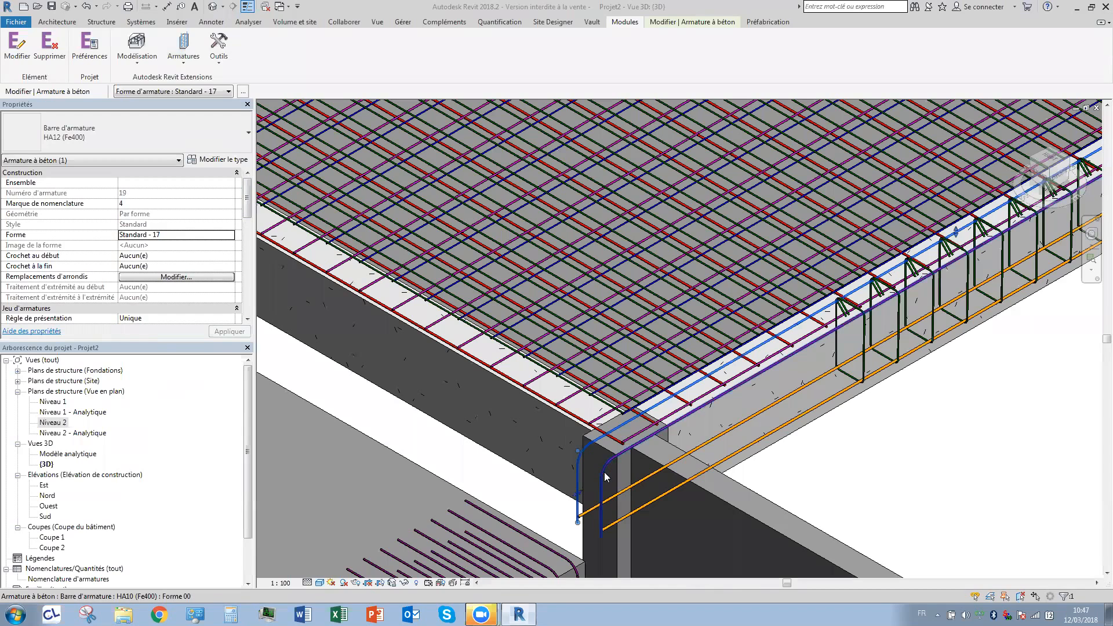
# Inspect the HA10 stirrups of the edge beam and their shape image entry in the Nomenclature d'armatures schedule.
pyautogui.click(582, 519)
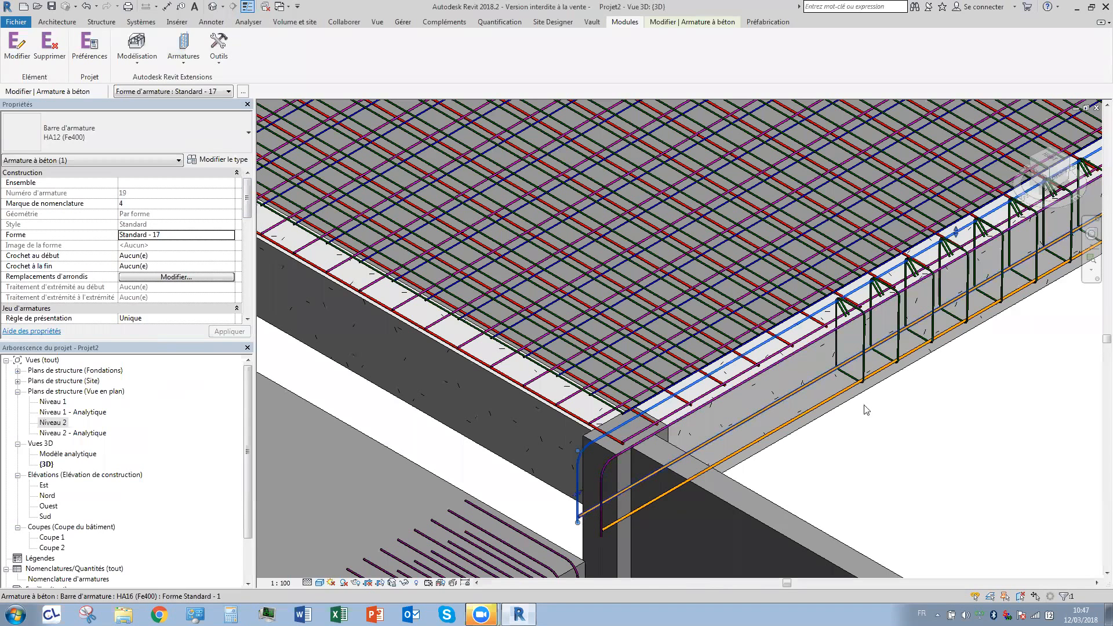
pyautogui.click(864, 344)
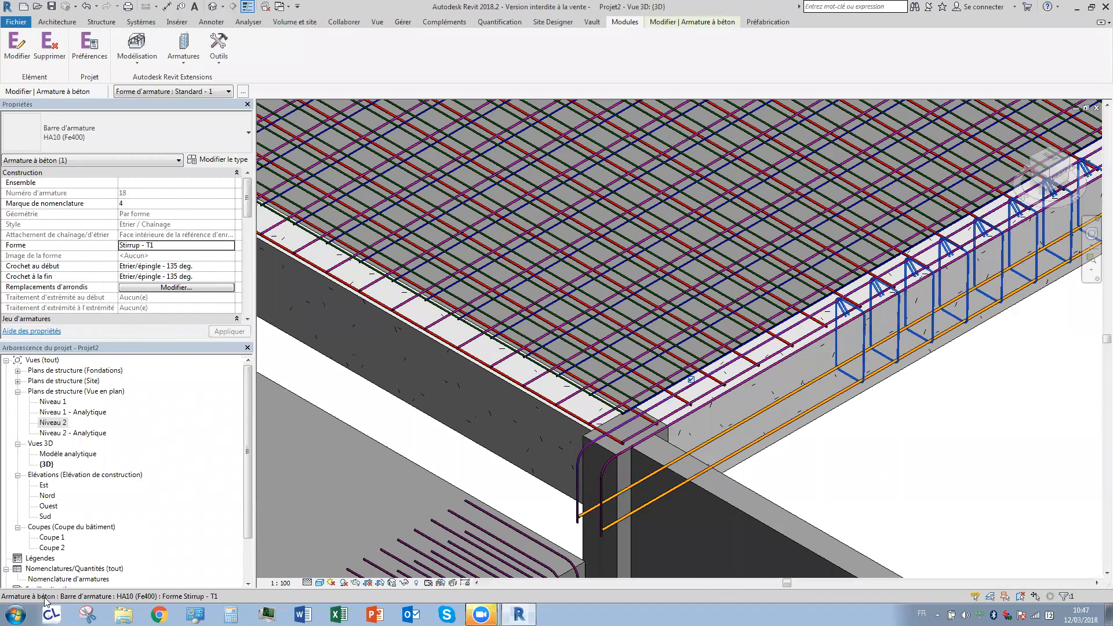
pyautogui.doubleClick(61, 579)
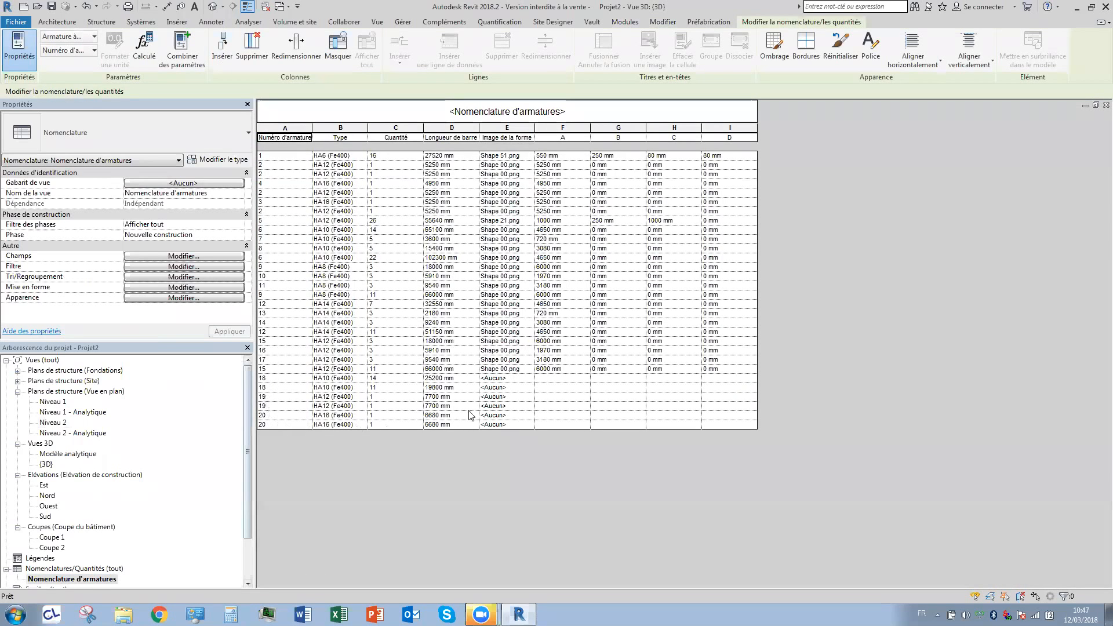
pyautogui.click(504, 379)
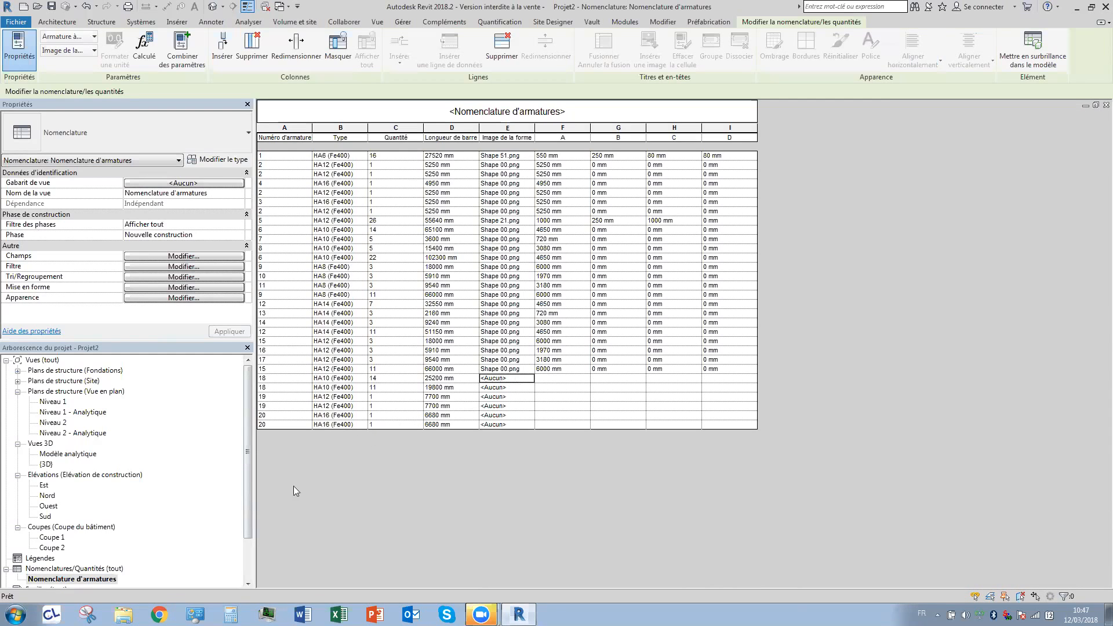
# Review the Armatures tools of Autodesk Revit Extensions and the Structure tools while the reinforcement schedule is open.
pyautogui.click(625, 21)
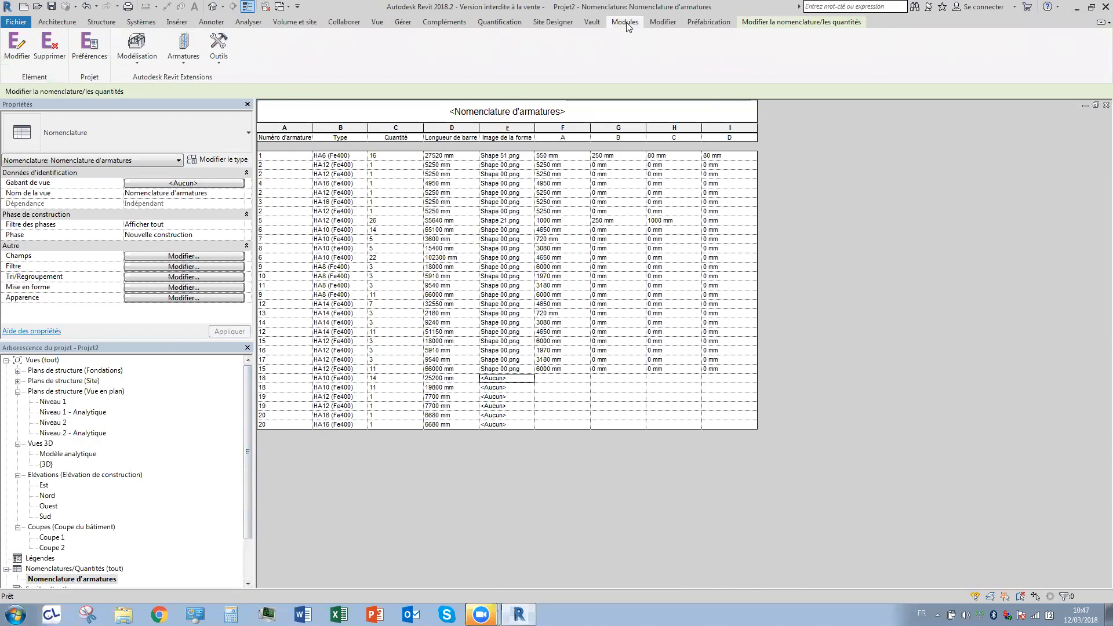
pyautogui.click(183, 49)
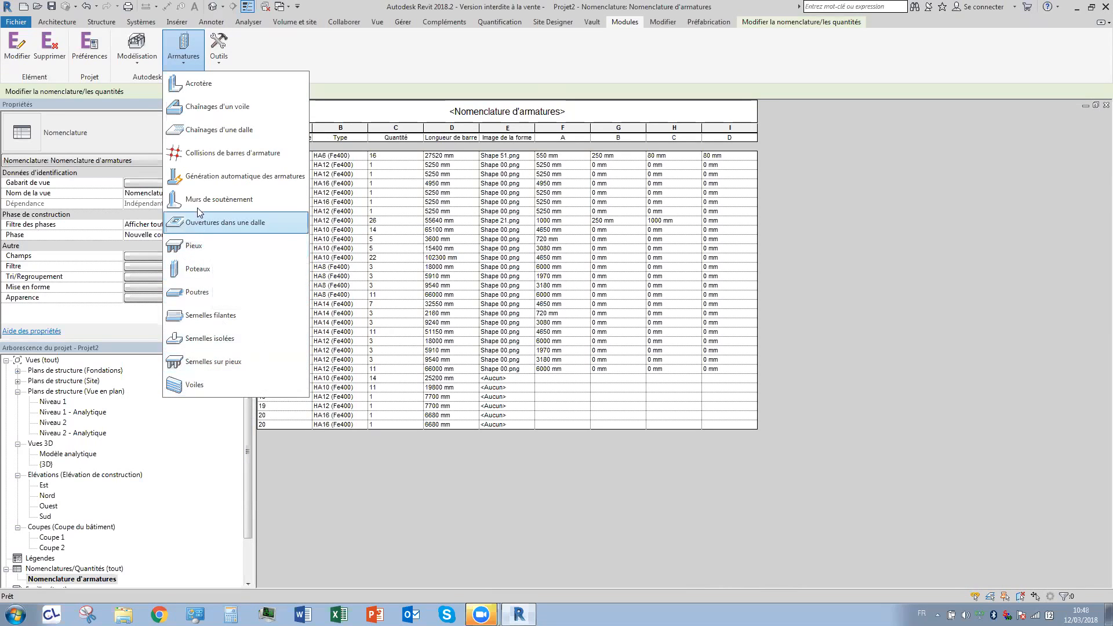
pyautogui.click(323, 66)
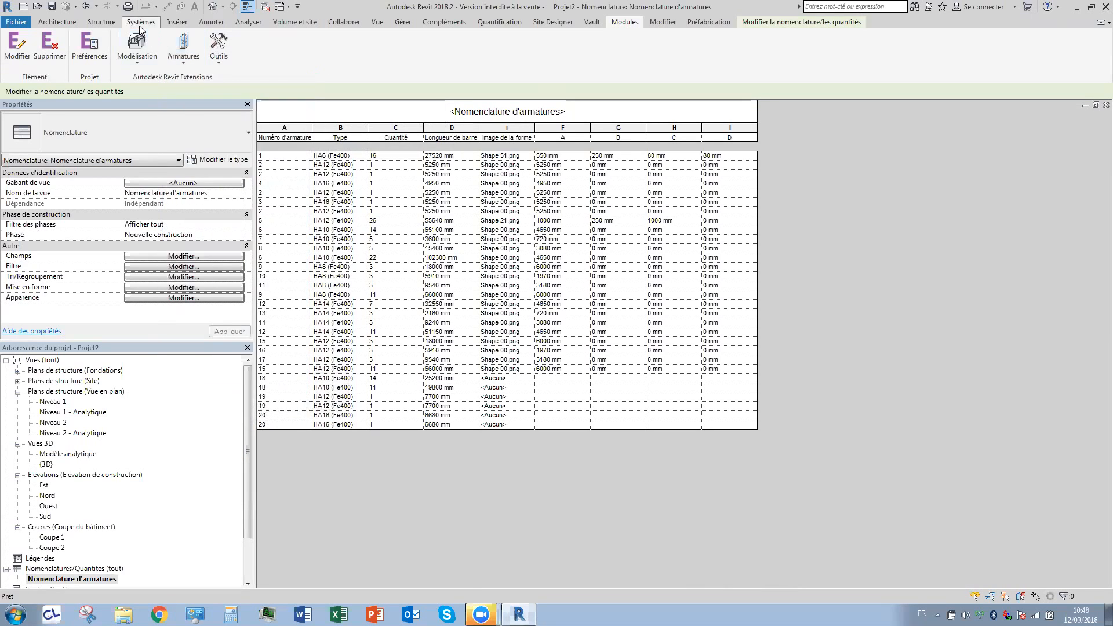
pyautogui.click(102, 22)
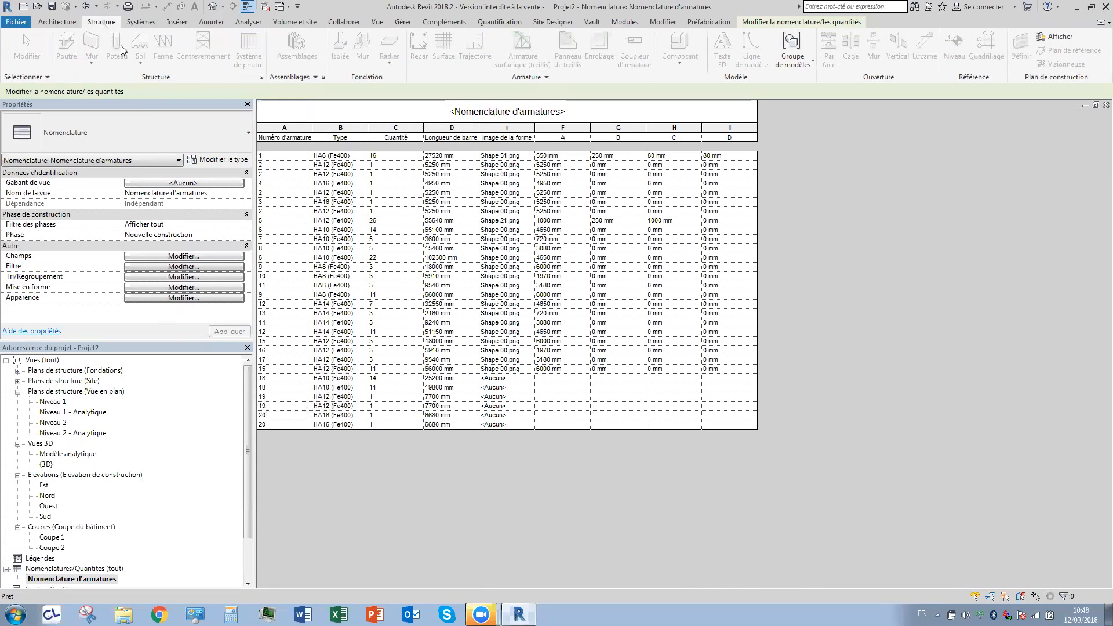
pyautogui.click(801, 22)
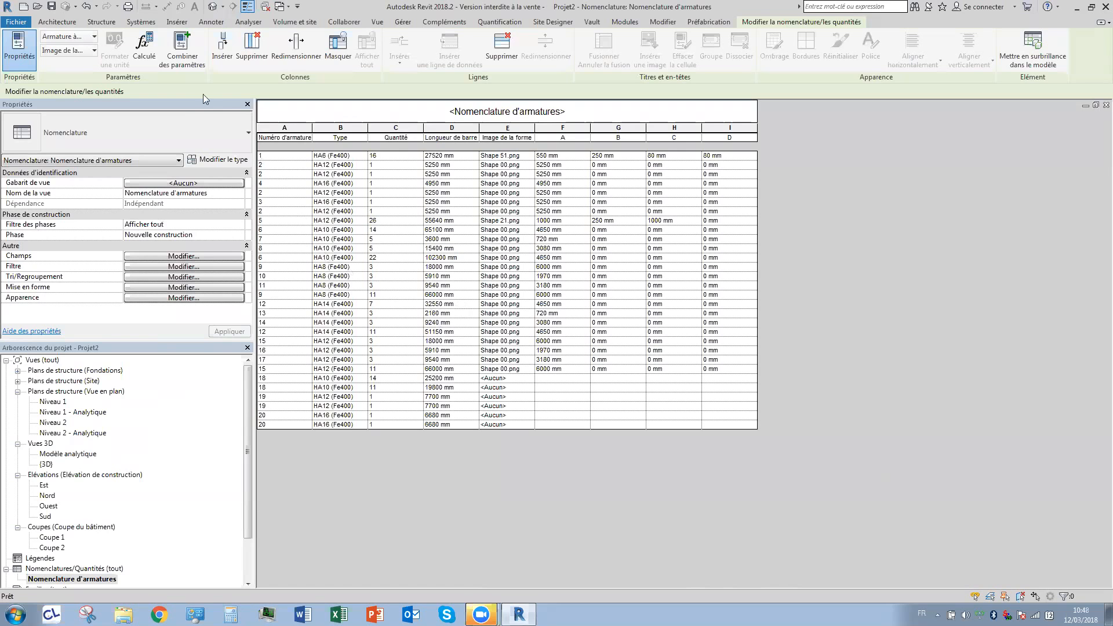
# Return to the 3D view and look over the whole reinforced structure.
pyautogui.click(213, 7)
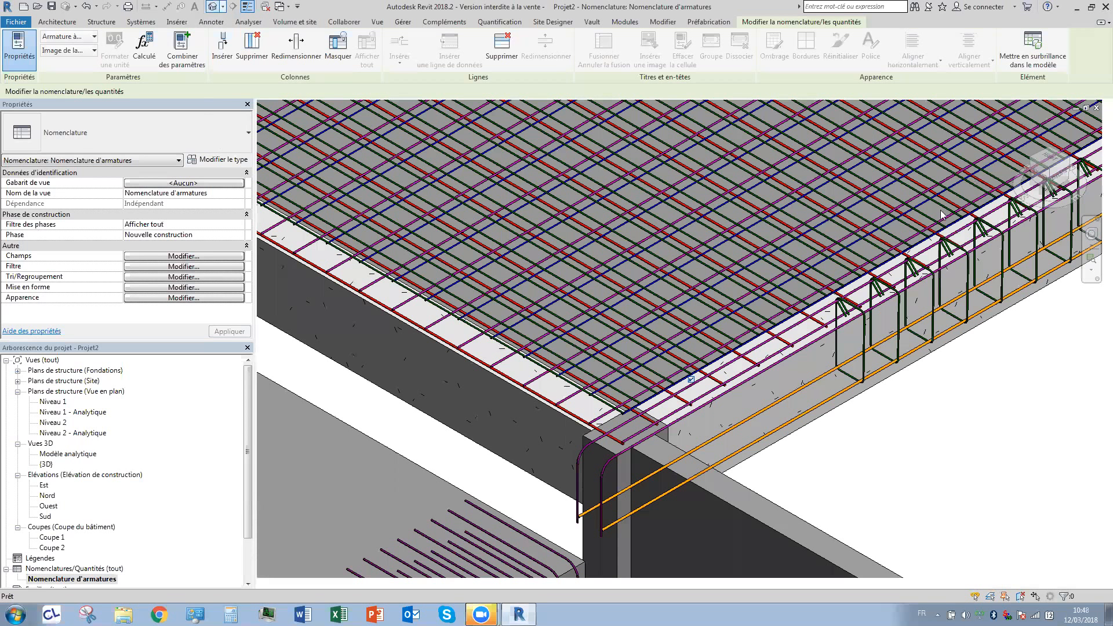
pyautogui.click(593, 511)
pyautogui.scroll(-5, 594, 511)
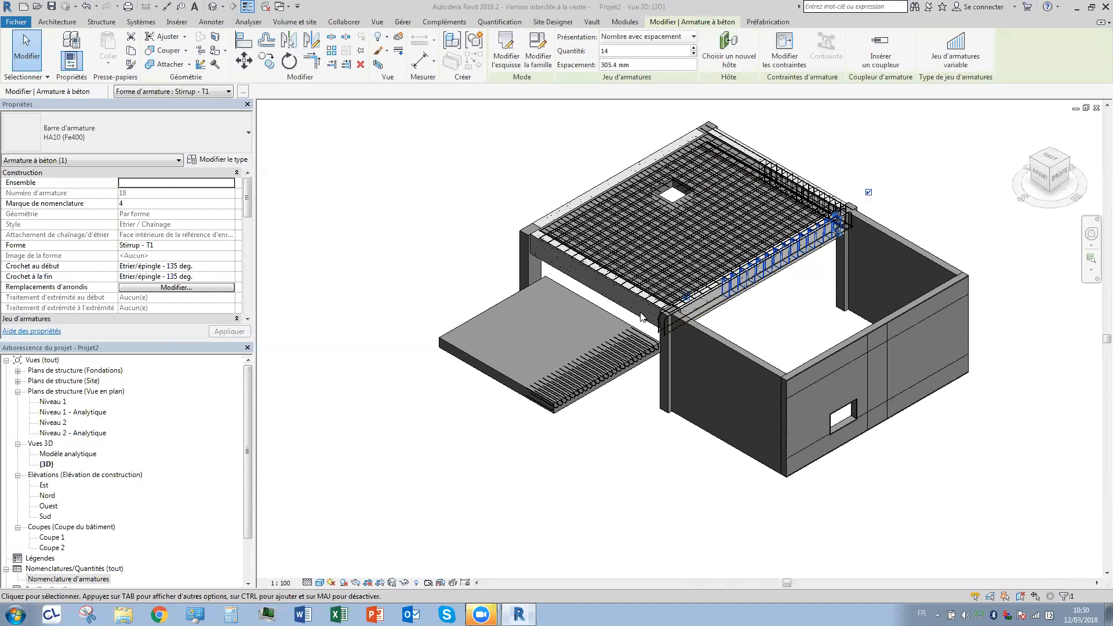
# Open the Niveau 2 structural plan and clear the stirrup selection, bringing the separate slab with its edge bars into view.
pyautogui.doubleClick(54, 423)
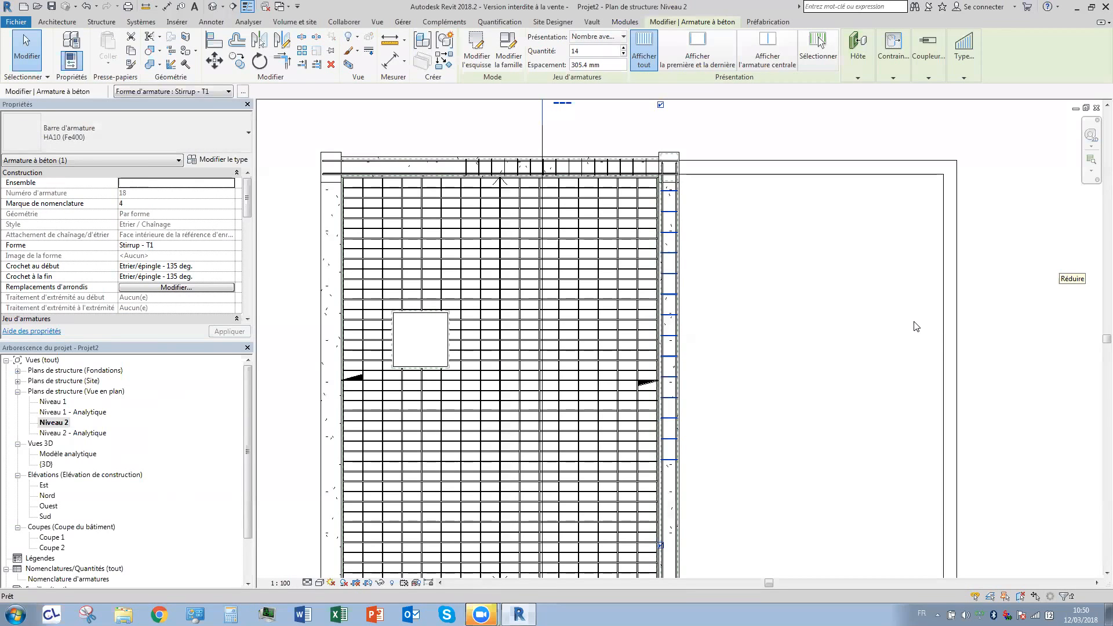
pyautogui.scroll(-3, 870, 353)
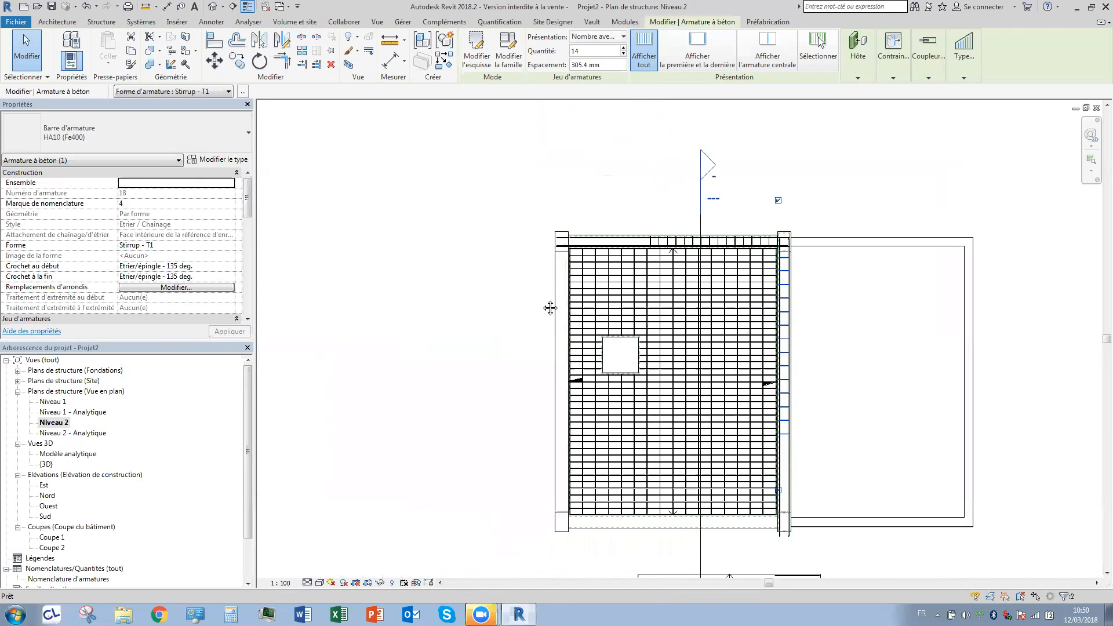
pyautogui.moveTo(784, 280); pyautogui.dragTo(545, 235, button='middle')
pyautogui.scroll(4, 546, 235)
pyautogui.moveTo(507, 291); pyautogui.dragTo(711, 278, button='middle')
pyautogui.scroll(-3, 711, 277)
pyautogui.scroll(6, 593, 428)
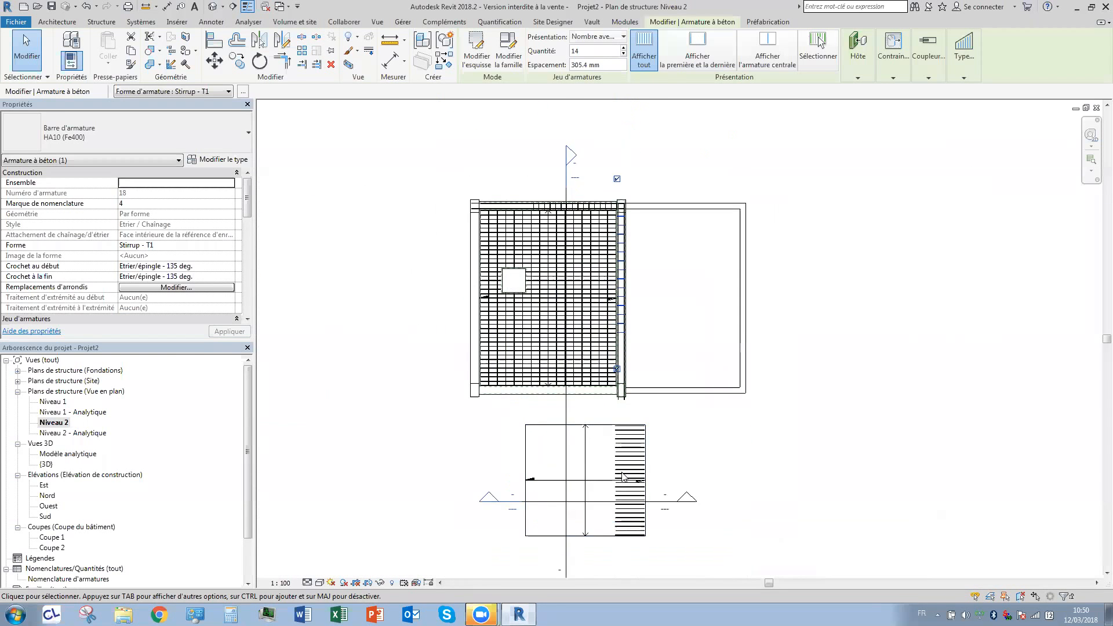
pyautogui.click(529, 352)
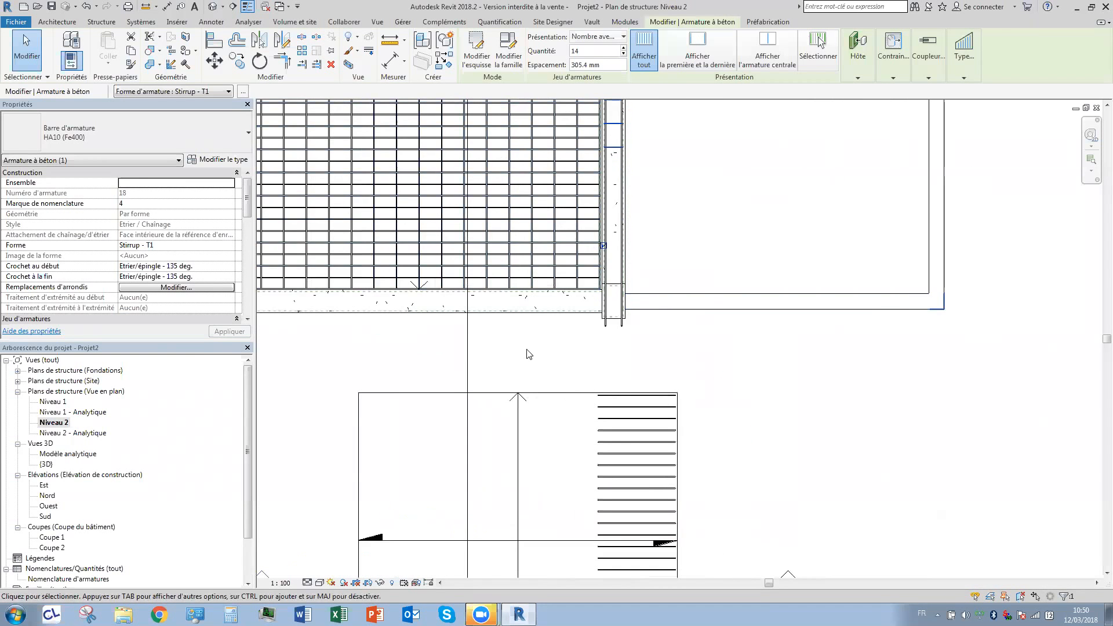
pyautogui.scroll(-2, 446, 311)
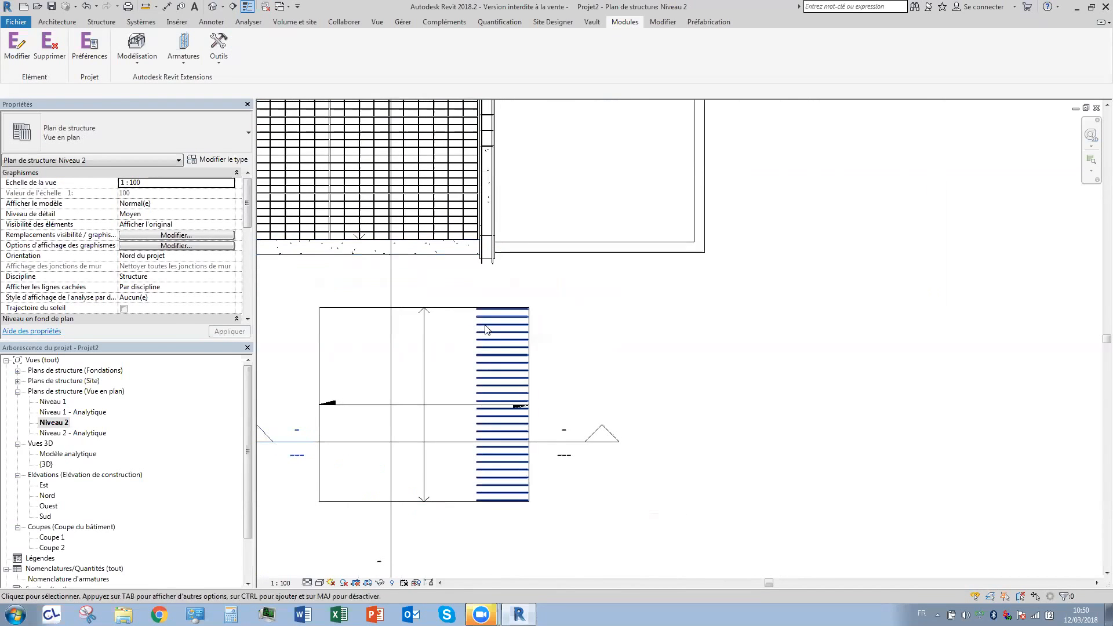
# Add an aligned multi-rebar annotation to the HA12 bar set of the separate slab, with its tag beside the slab.
pyautogui.click(483, 326)
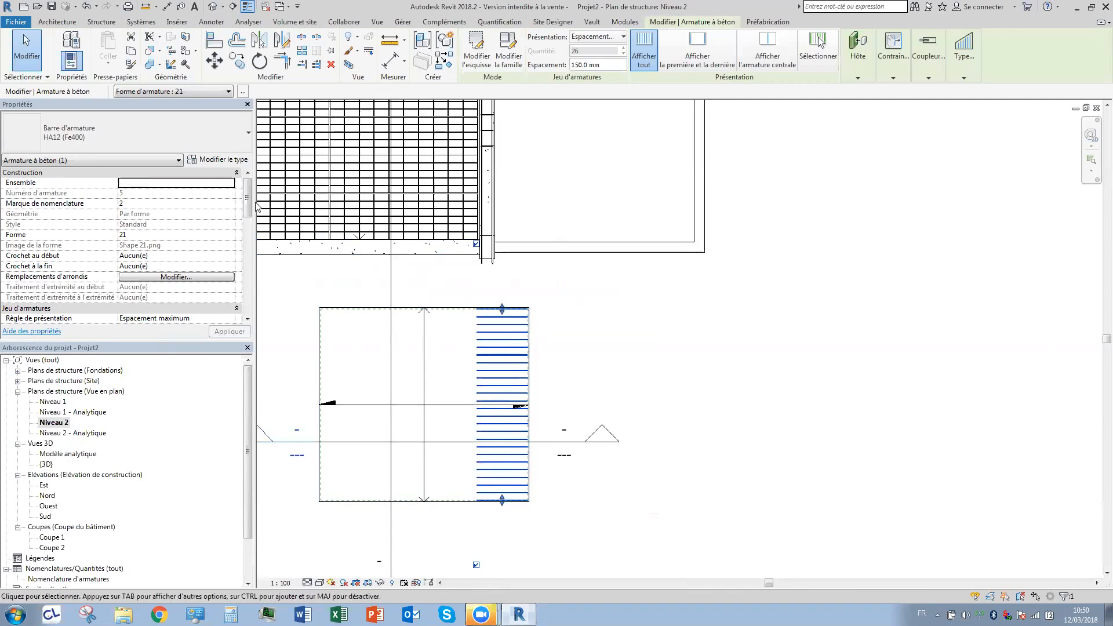
pyautogui.click(211, 23)
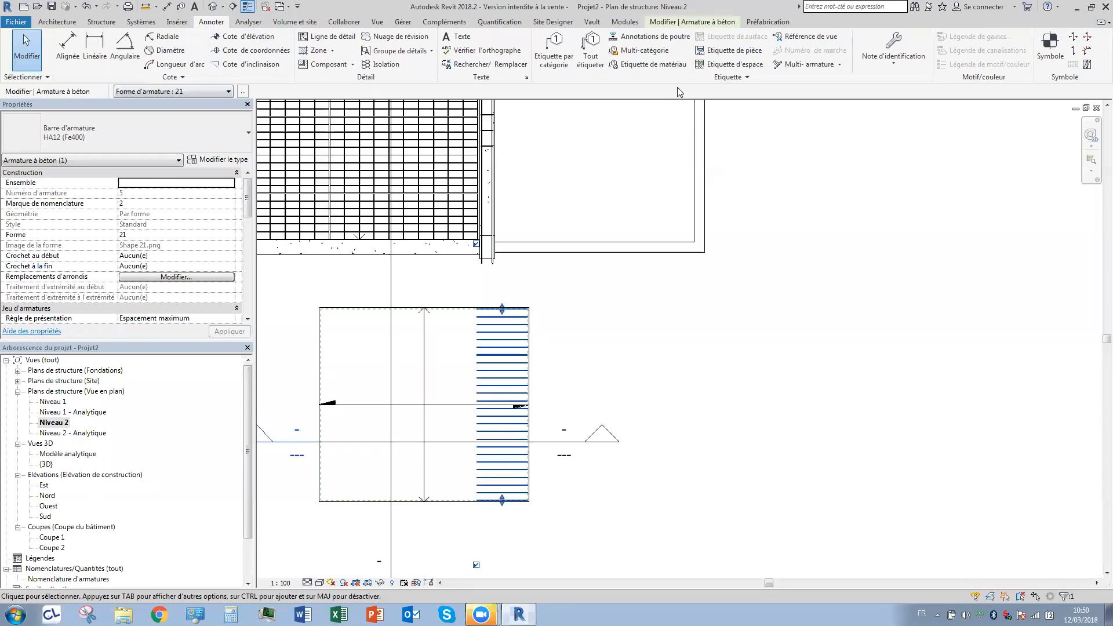
pyautogui.click(735, 78)
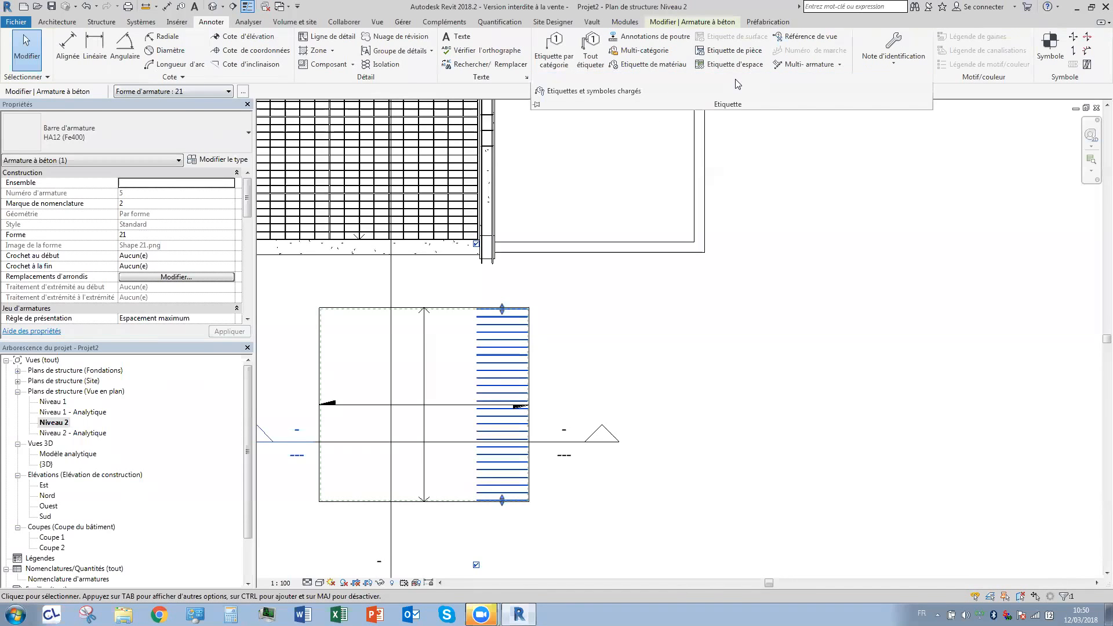
pyautogui.click(835, 67)
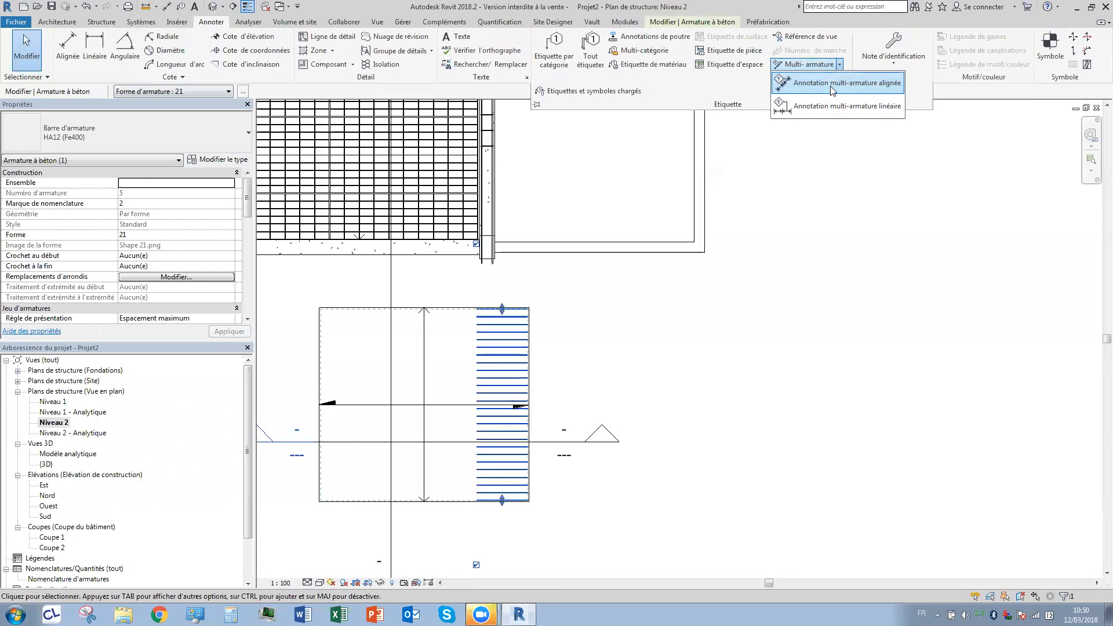
pyautogui.click(830, 85)
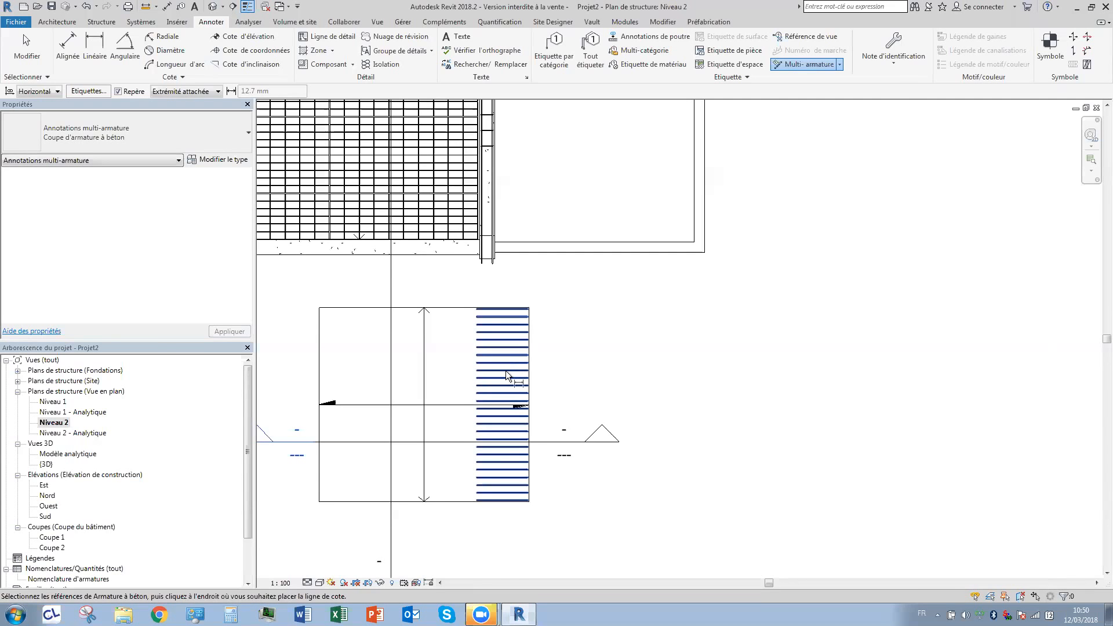
pyautogui.click(507, 364)
pyautogui.click(557, 371)
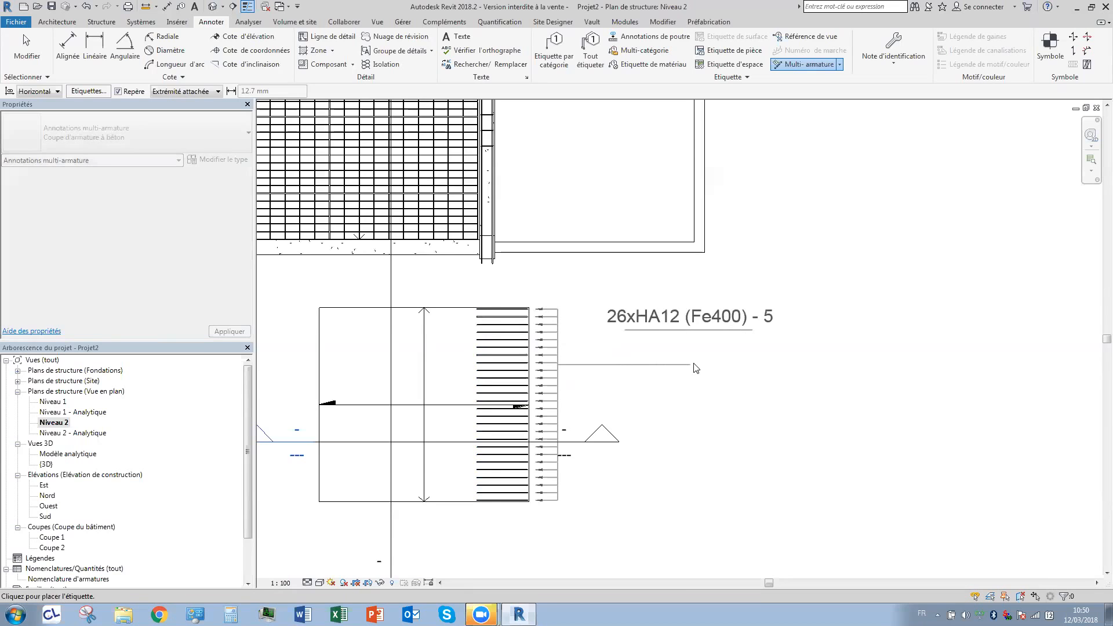
pyautogui.click(714, 324)
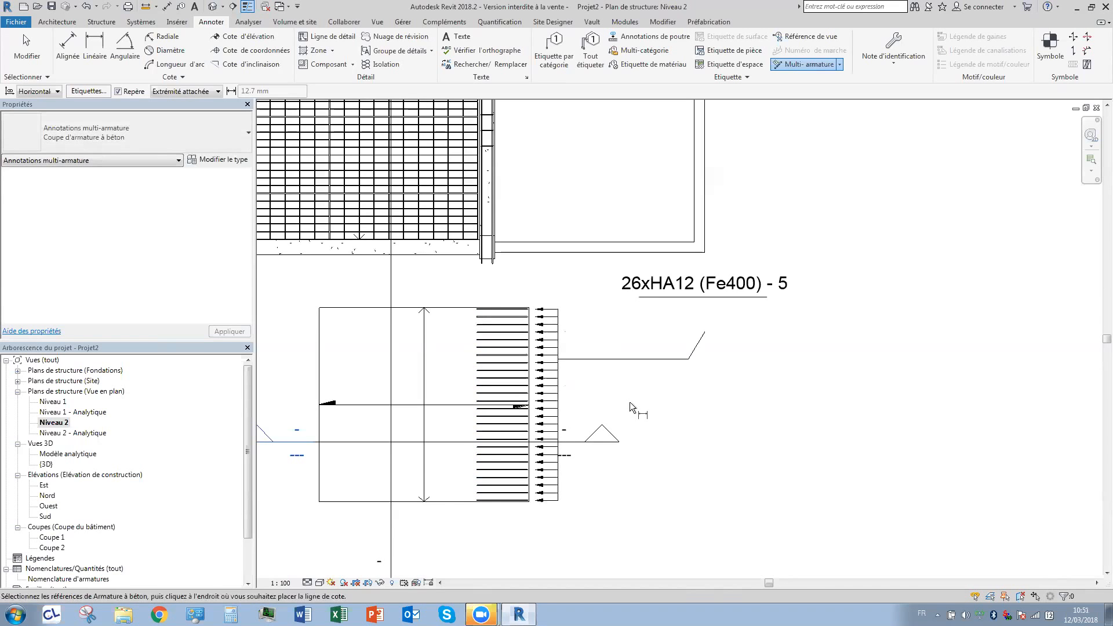
# Browse the available rebar shapes for placing reinforcement, from shape 00 to the Standard shapes, without placing a bar.
pyautogui.scroll(-3, 428, 372)
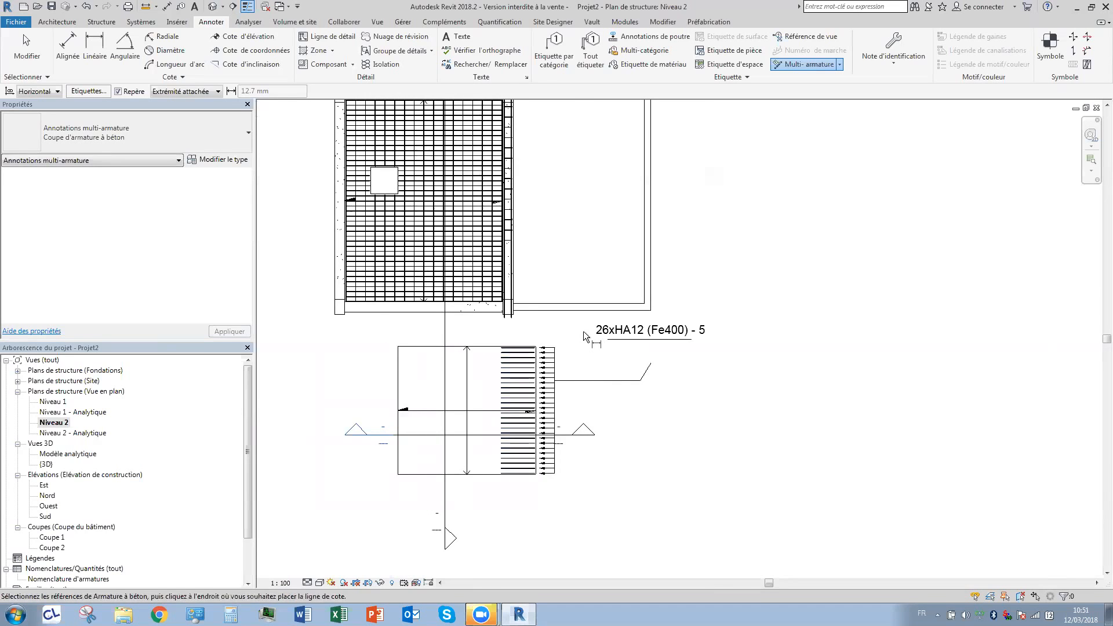
pyautogui.scroll(-1, 584, 336)
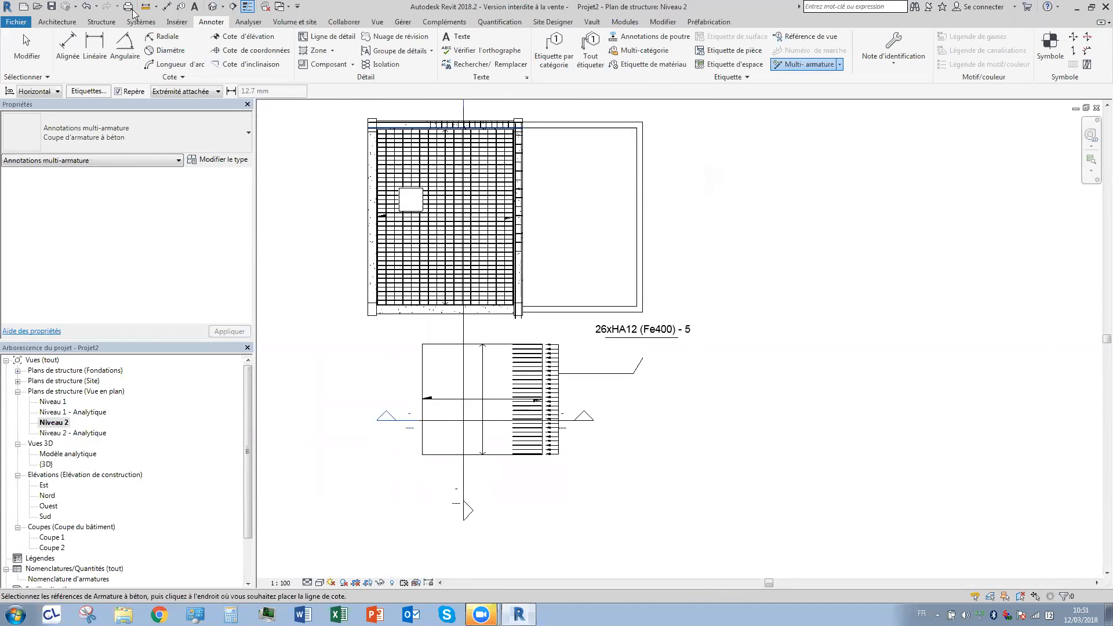
pyautogui.click(84, 25)
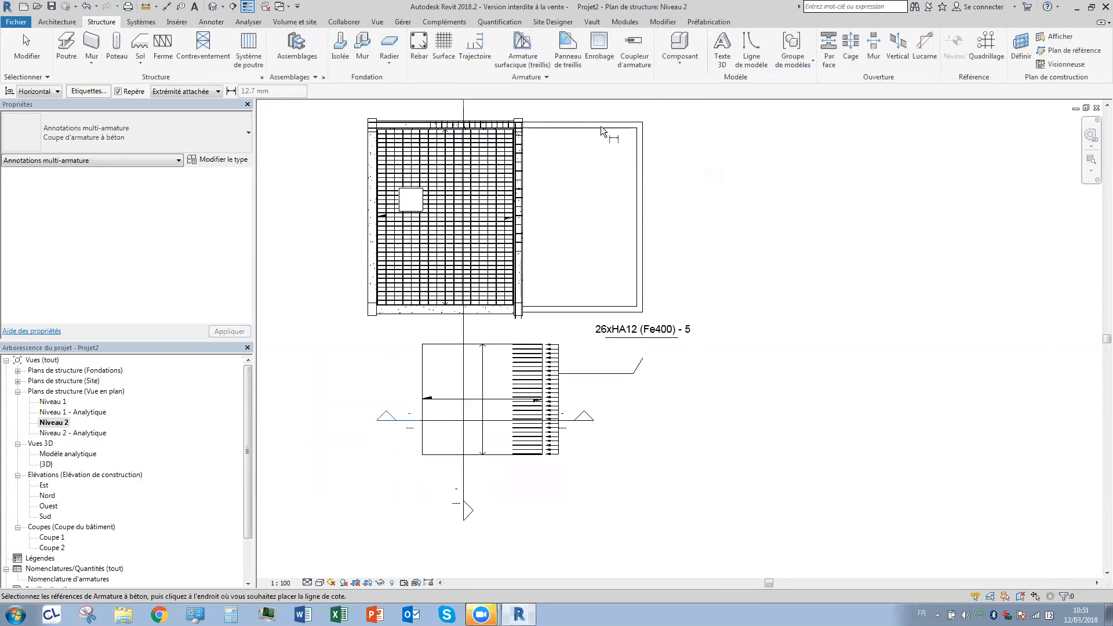
pyautogui.click(420, 52)
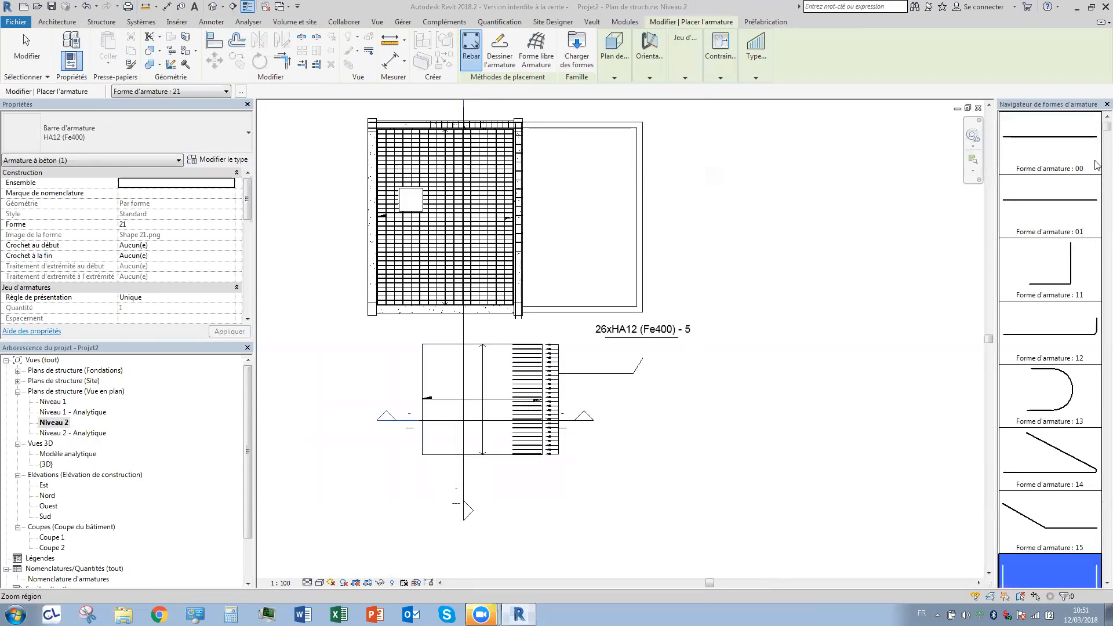
pyautogui.scroll(-5, 1098, 215)
pyautogui.scroll(-10, 1097, 216)
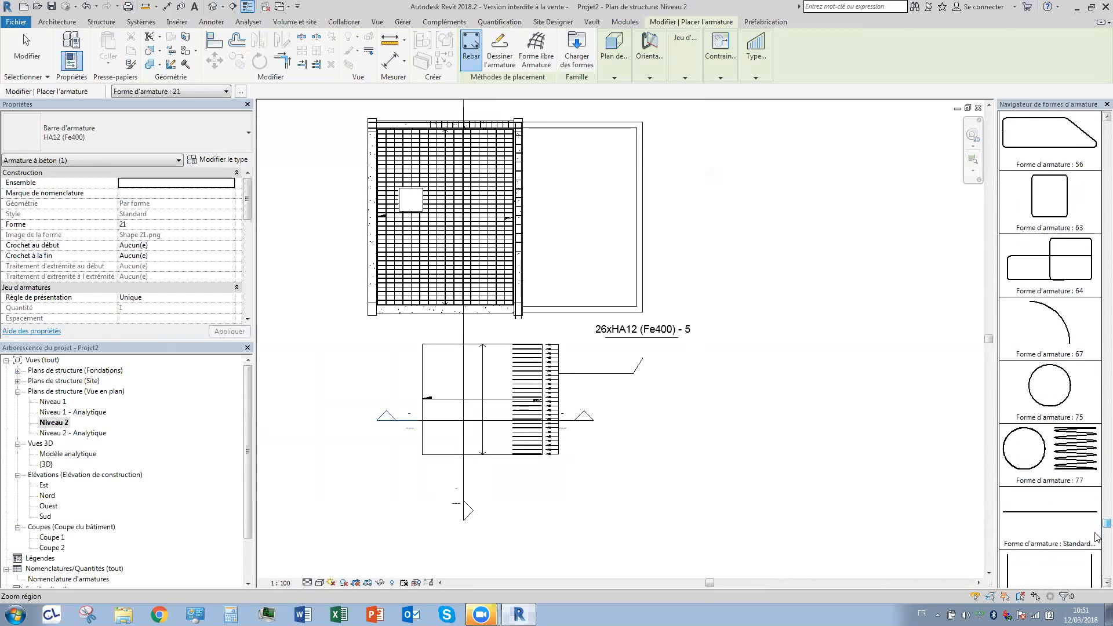
pyautogui.scroll(-1, 1097, 537)
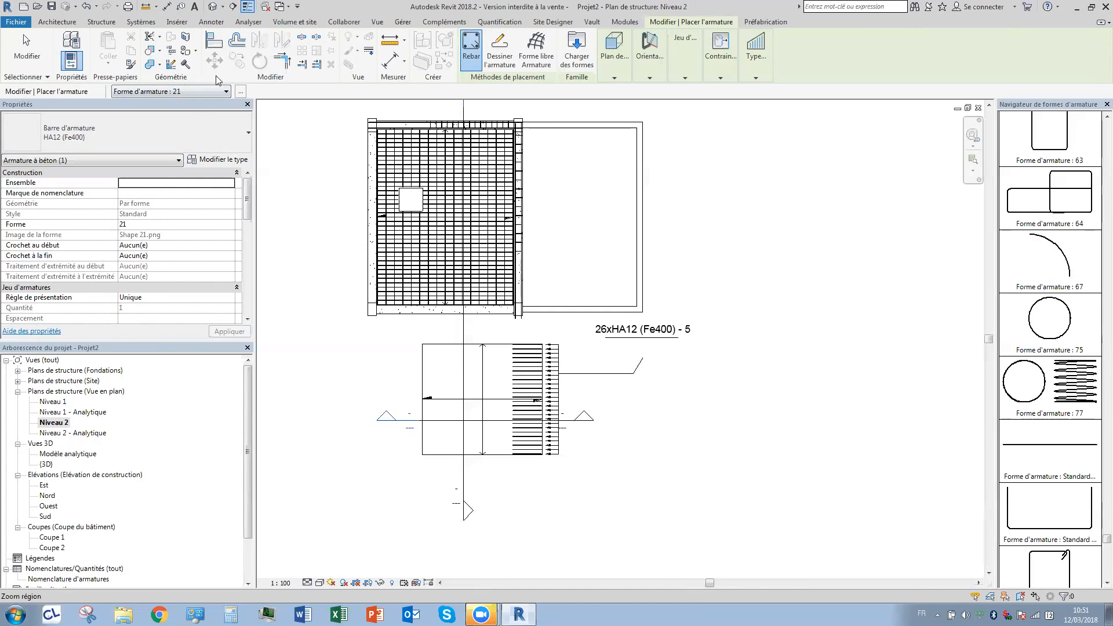
pyautogui.press('Escape')
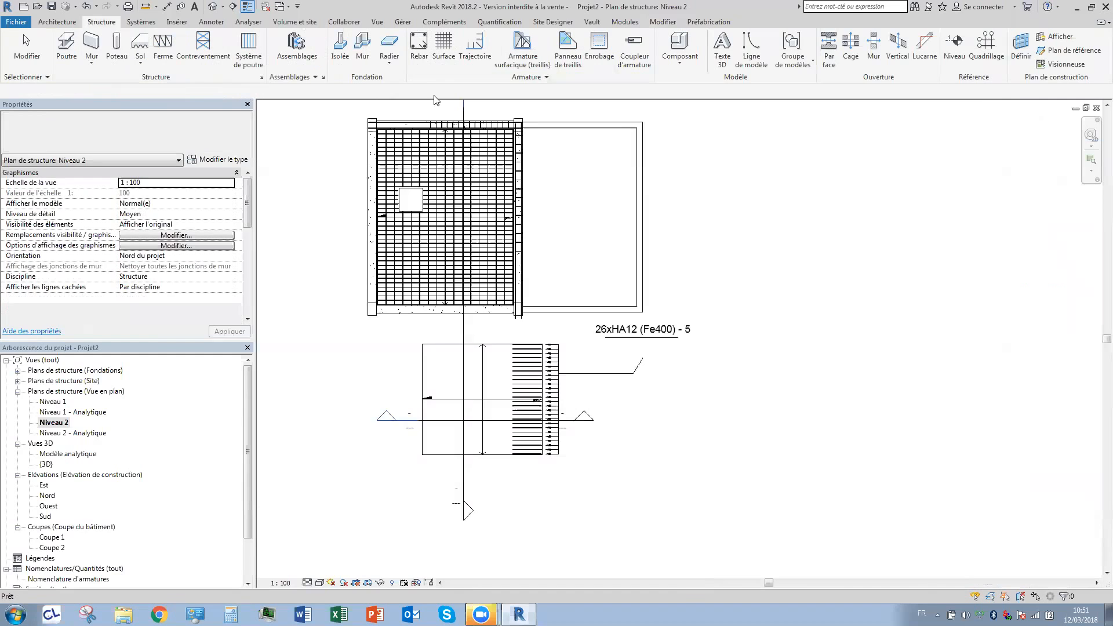
# Try to create a circular Générique 300 mm floor with a radius of about 3.4 beside the building, and discard its sketch.
pyautogui.click(142, 67)
pyautogui.click(155, 87)
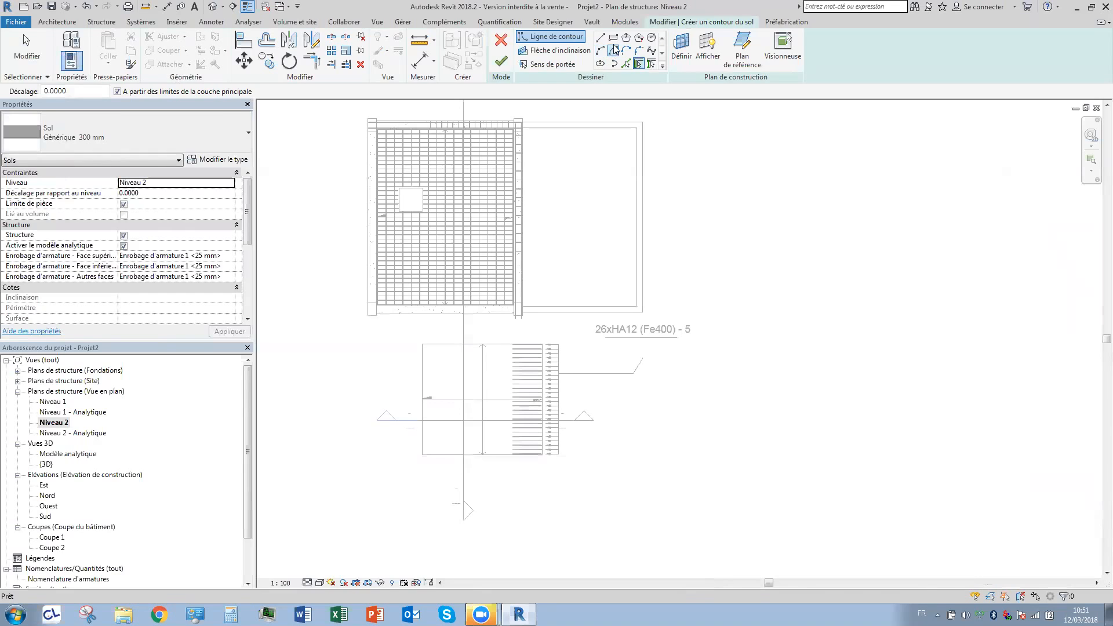
pyautogui.click(651, 37)
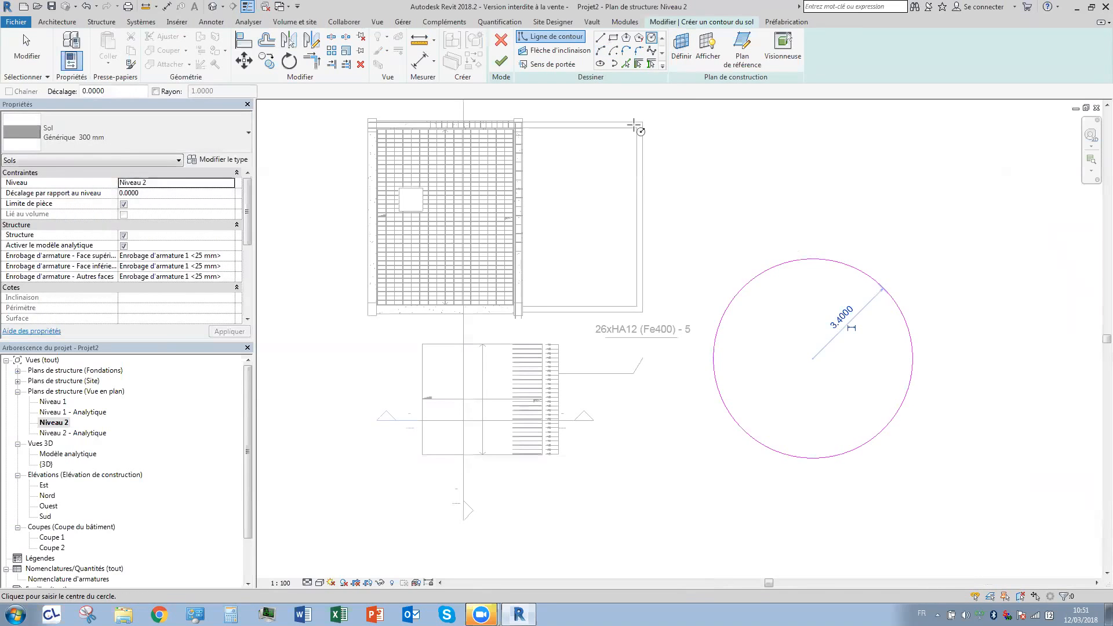
pyautogui.click(501, 61)
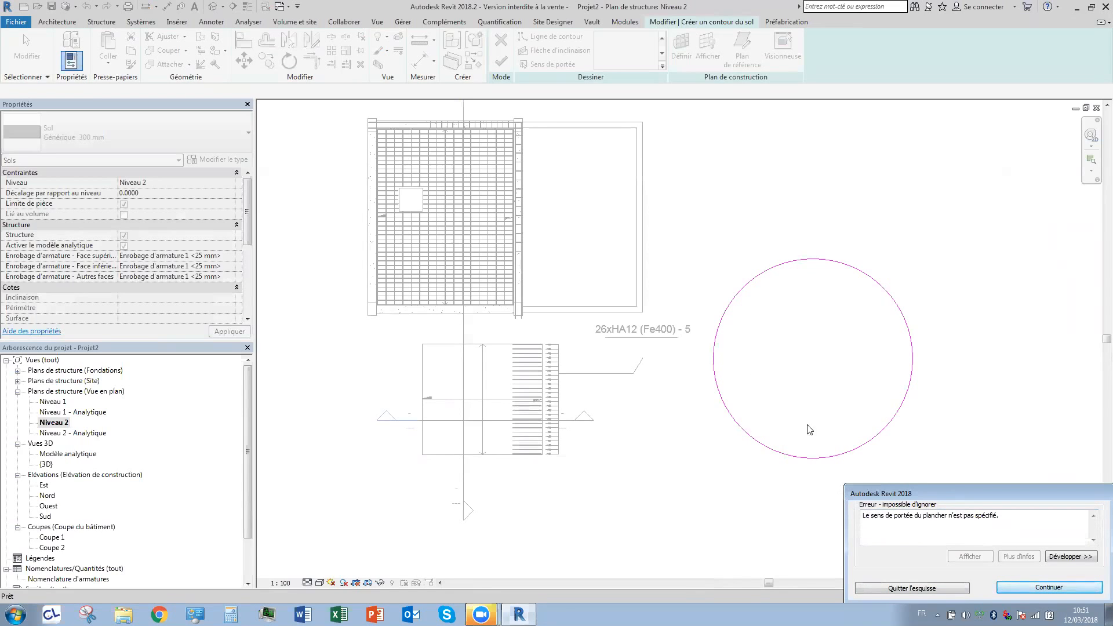
pyautogui.click(904, 589)
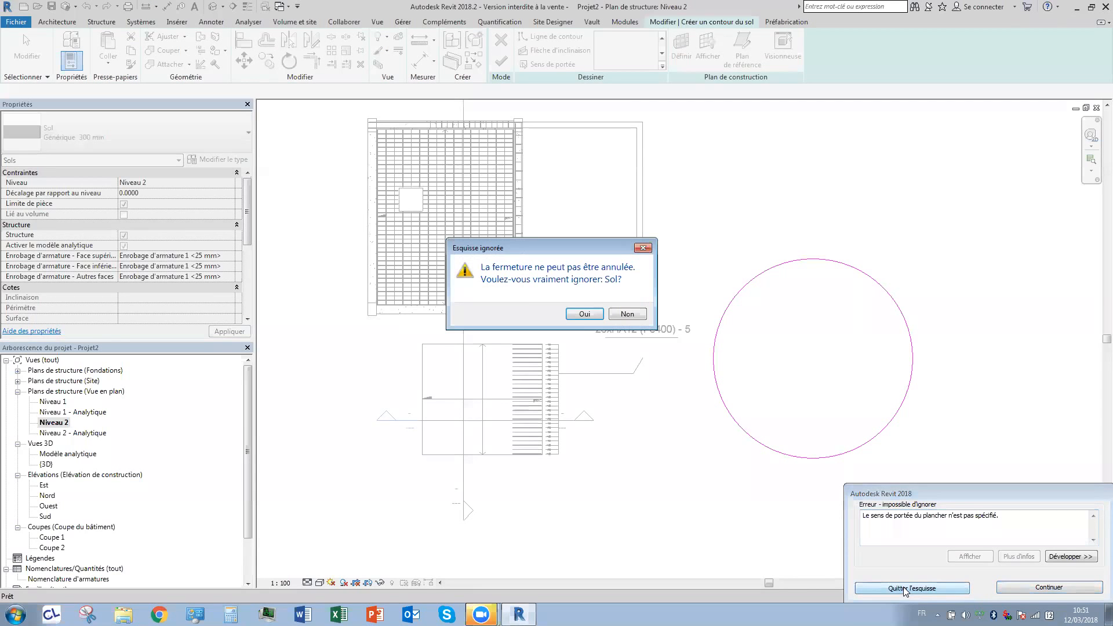
pyautogui.click(584, 314)
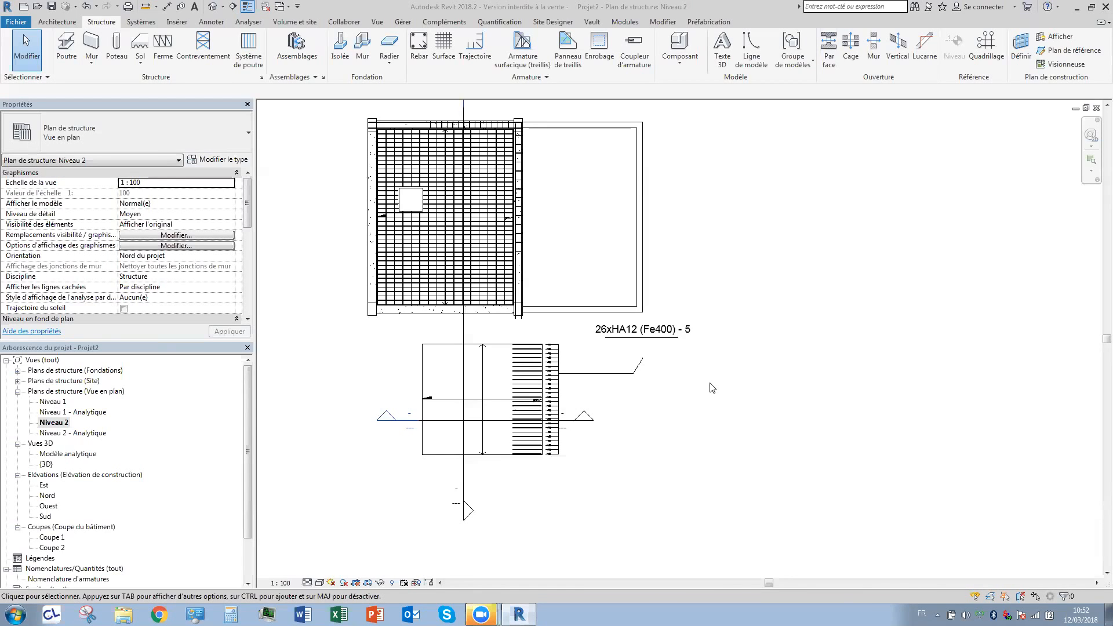
# Try to add a multi-rebar annotation to the HA14 bars of the main slab, with its tag outside the slab's upper-left corner.
pyautogui.scroll(2, 719, 436)
pyautogui.scroll(1, 667, 366)
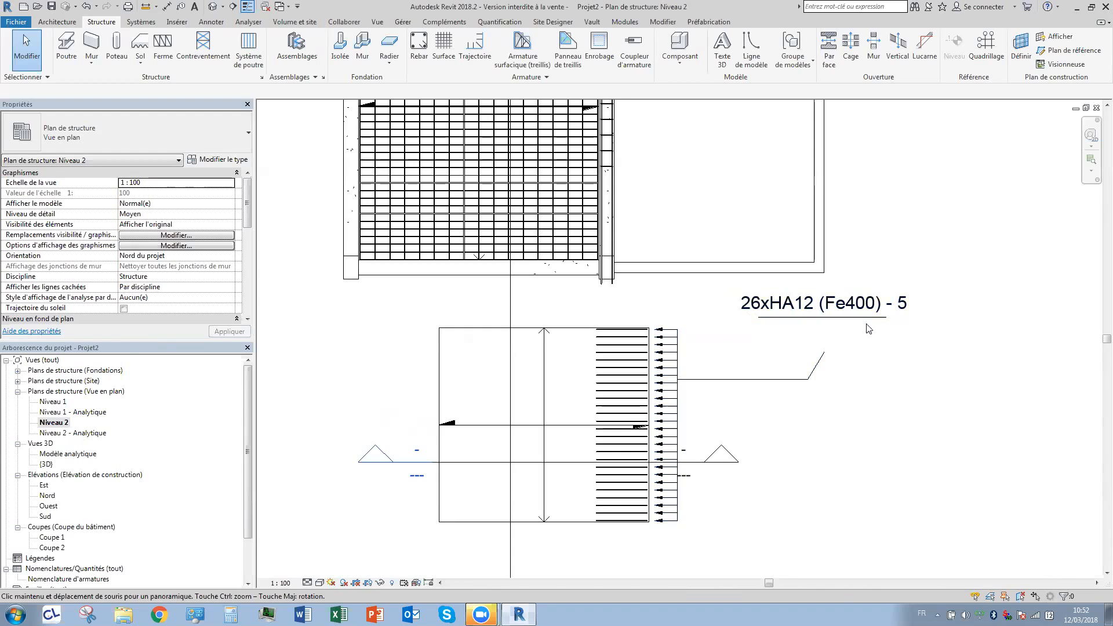
pyautogui.scroll(-1, 785, 336)
pyautogui.moveTo(785, 336); pyautogui.dragTo(810, 427, button='middle')
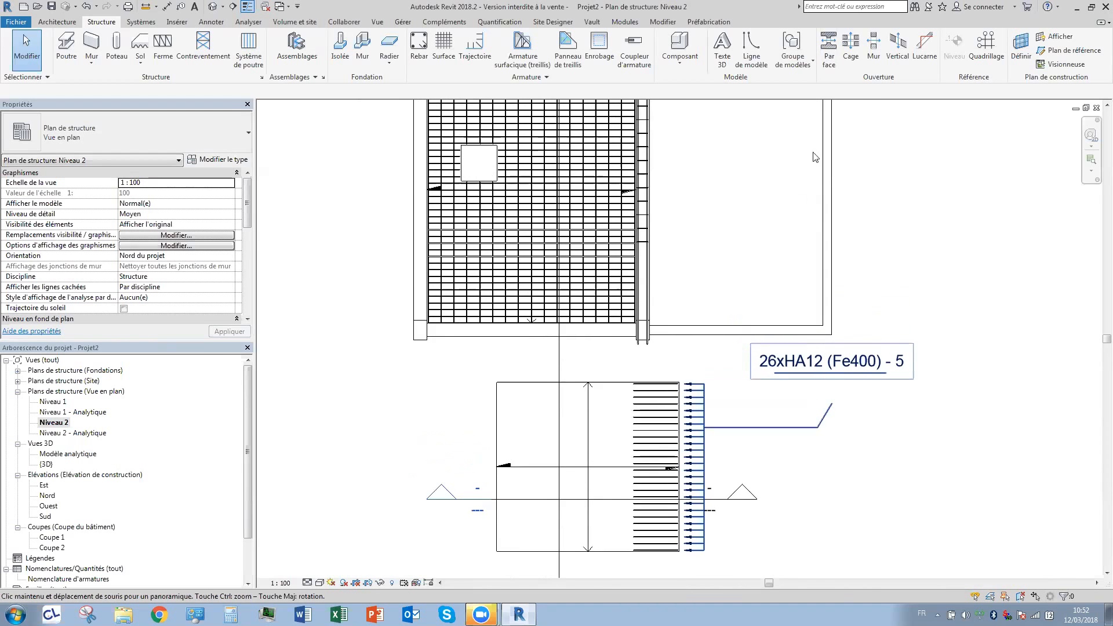
pyautogui.moveTo(628, 279); pyautogui.dragTo(776, 471, button='middle')
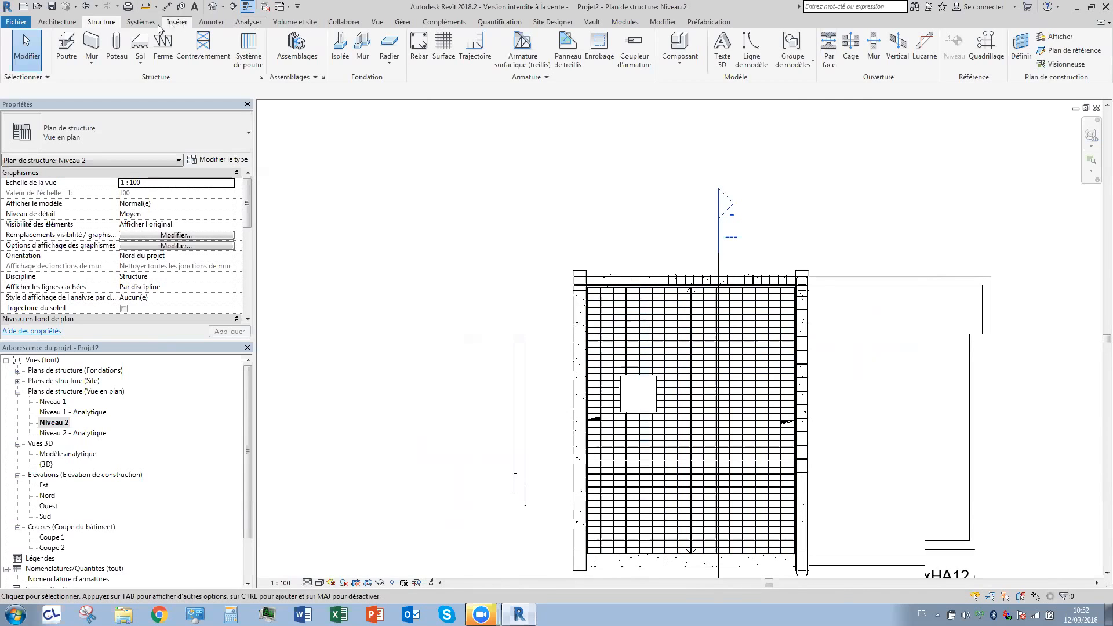
pyautogui.click(211, 22)
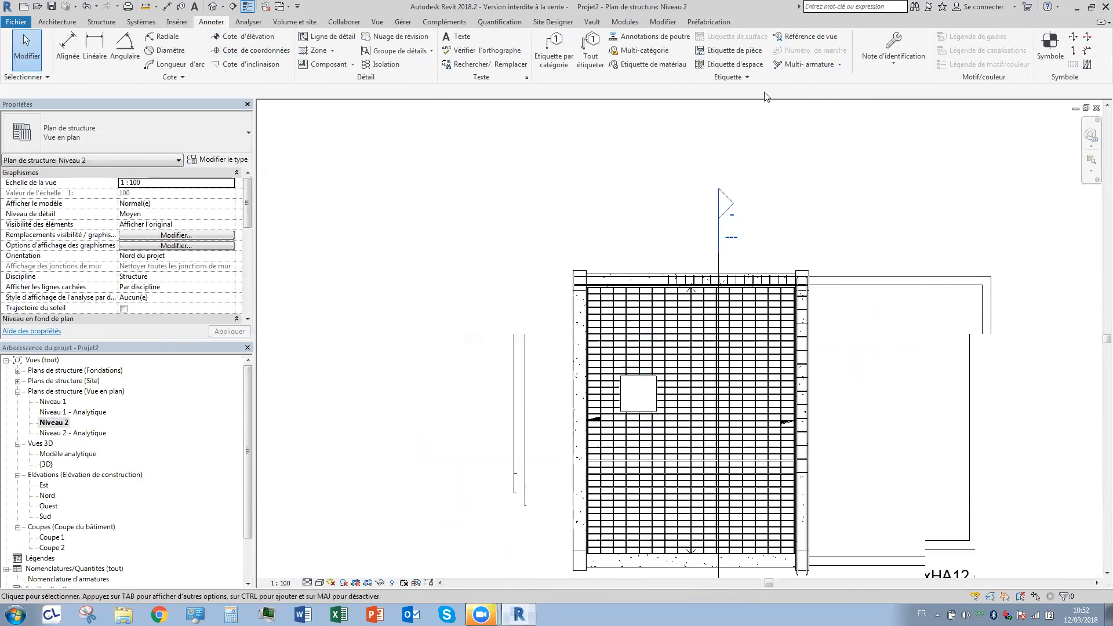
pyautogui.click(817, 64)
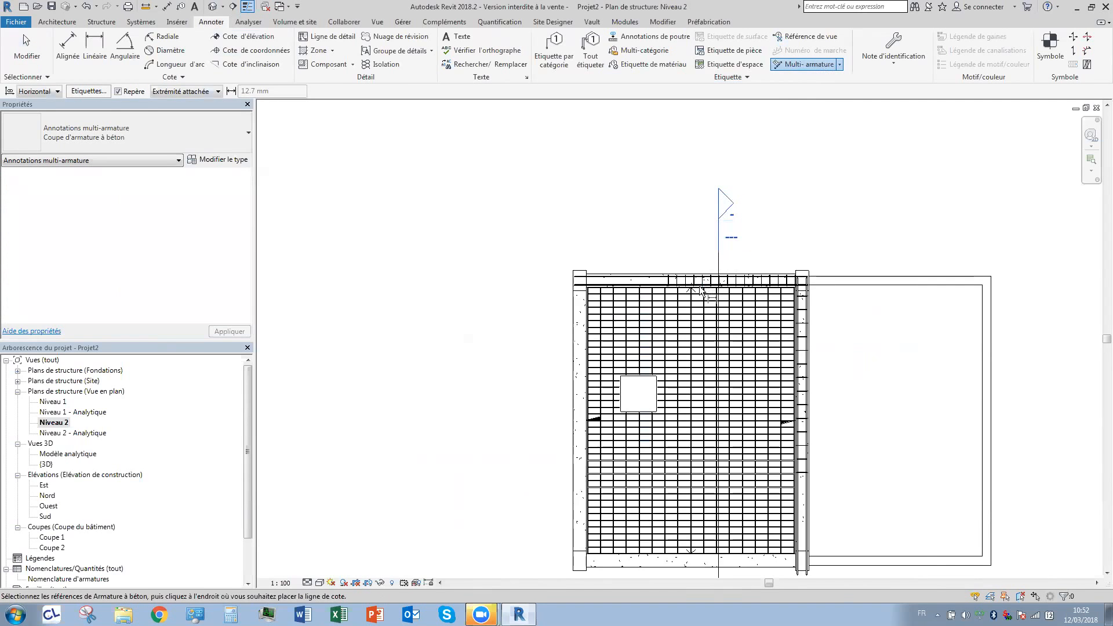
pyautogui.scroll(3, 649, 333)
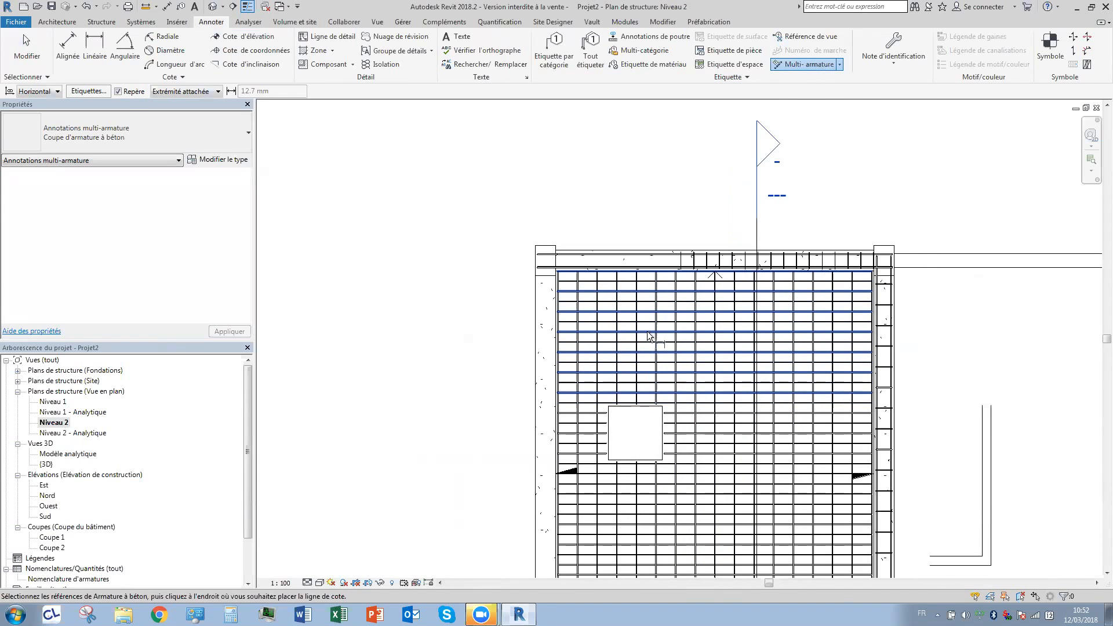
pyautogui.scroll(-1, 650, 325)
pyautogui.moveTo(653, 324); pyautogui.dragTo(820, 347, button='middle')
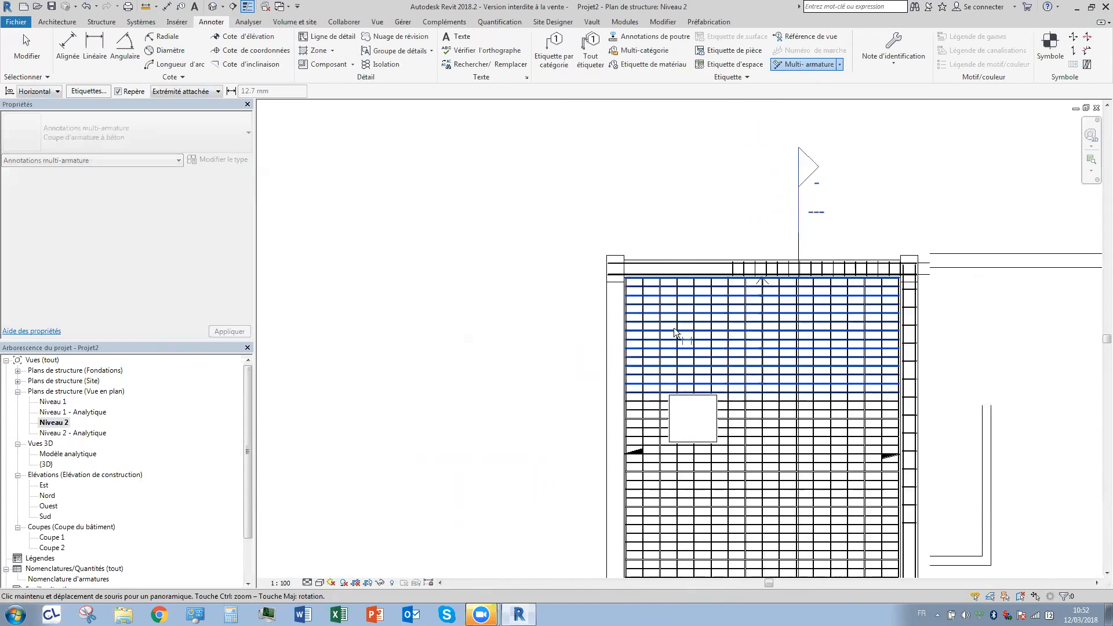
pyautogui.moveTo(674, 333); pyautogui.dragTo(733, 333, button='middle')
pyautogui.click(631, 321)
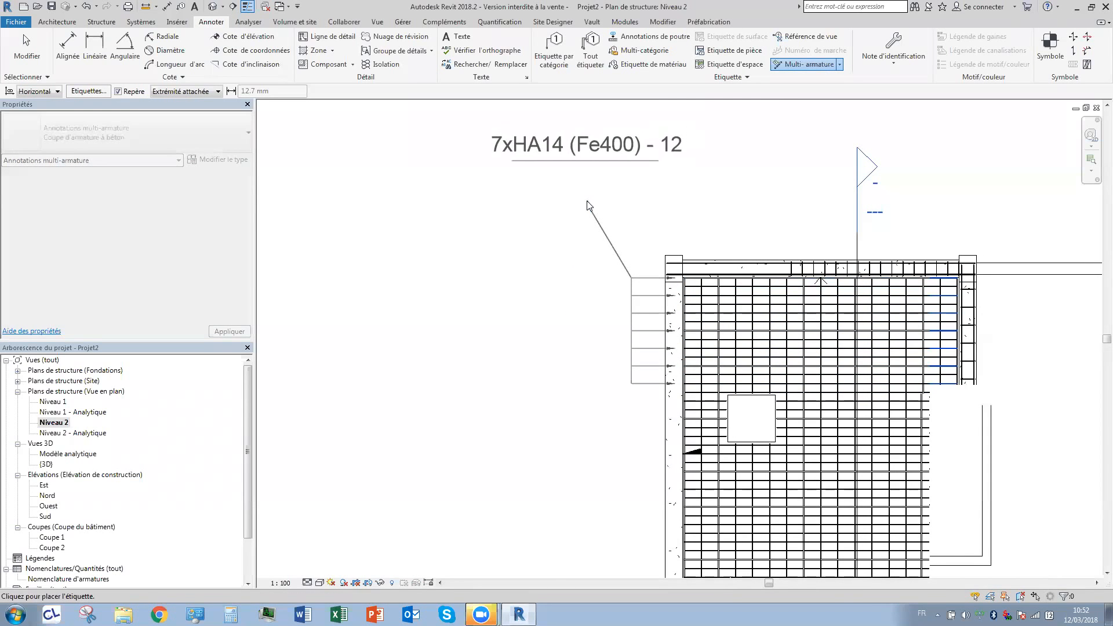
pyautogui.click(587, 202)
pyautogui.press('s')
pyautogui.press('b')
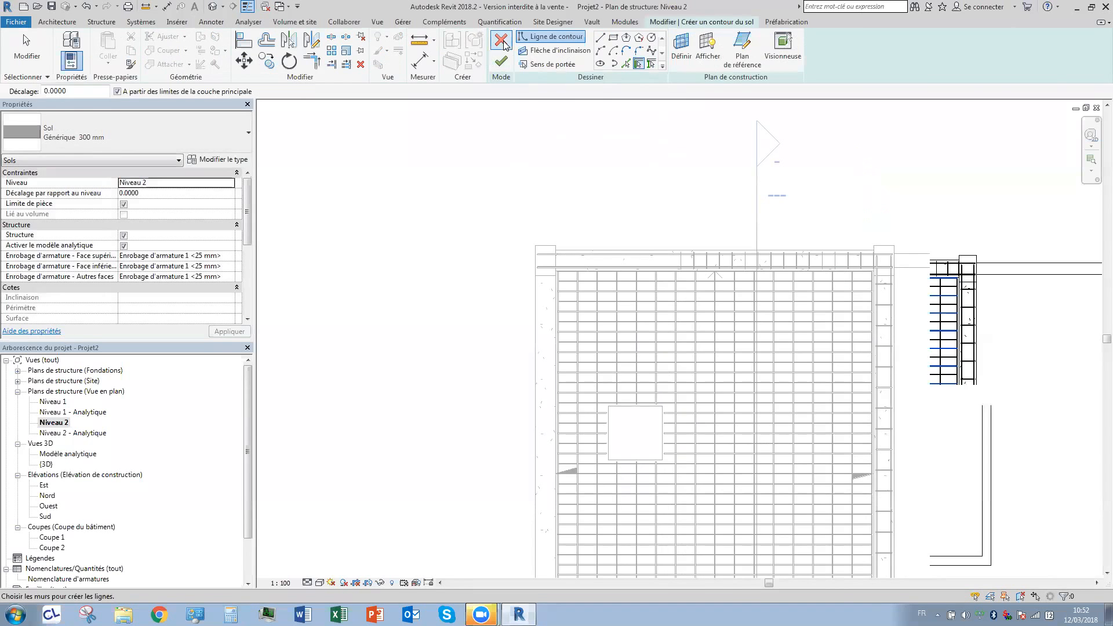
pyautogui.click(502, 40)
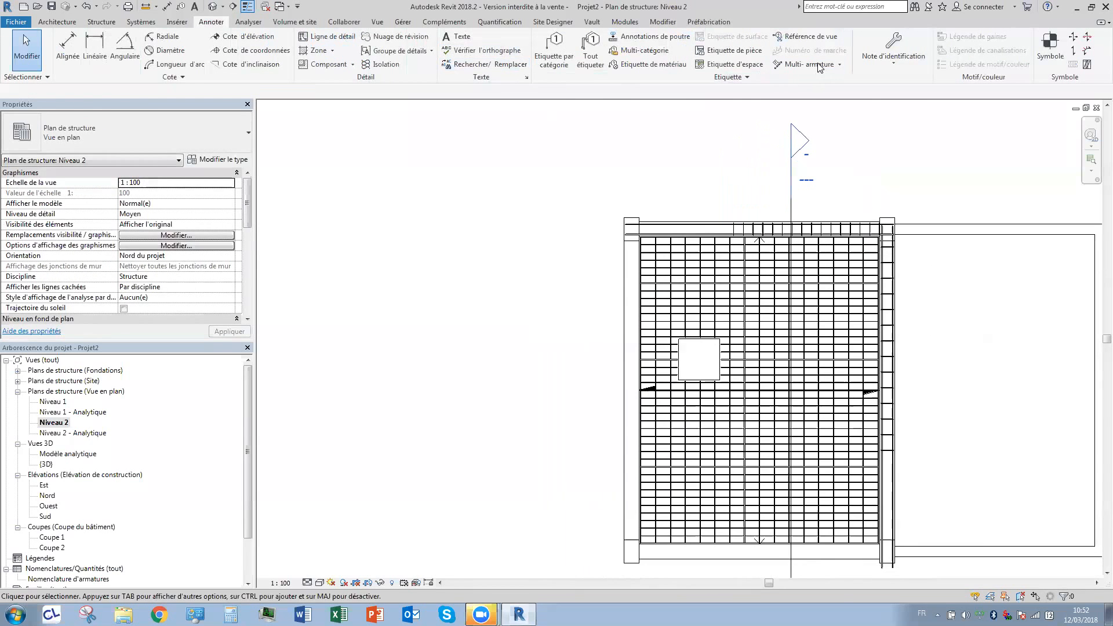
# Add a multi-rebar annotation to the HA14 bar set at the main slab's upper edge, placing its tag outside the upper-left corner.
pyautogui.click(819, 65)
pyautogui.click(699, 275)
pyautogui.click(590, 275)
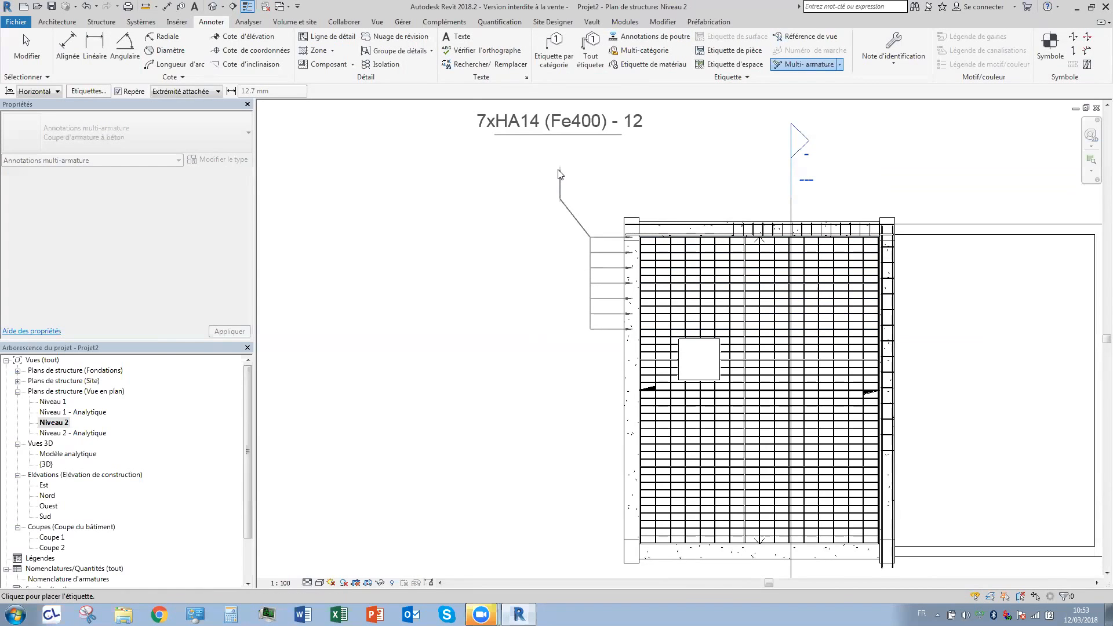
pyautogui.click(560, 173)
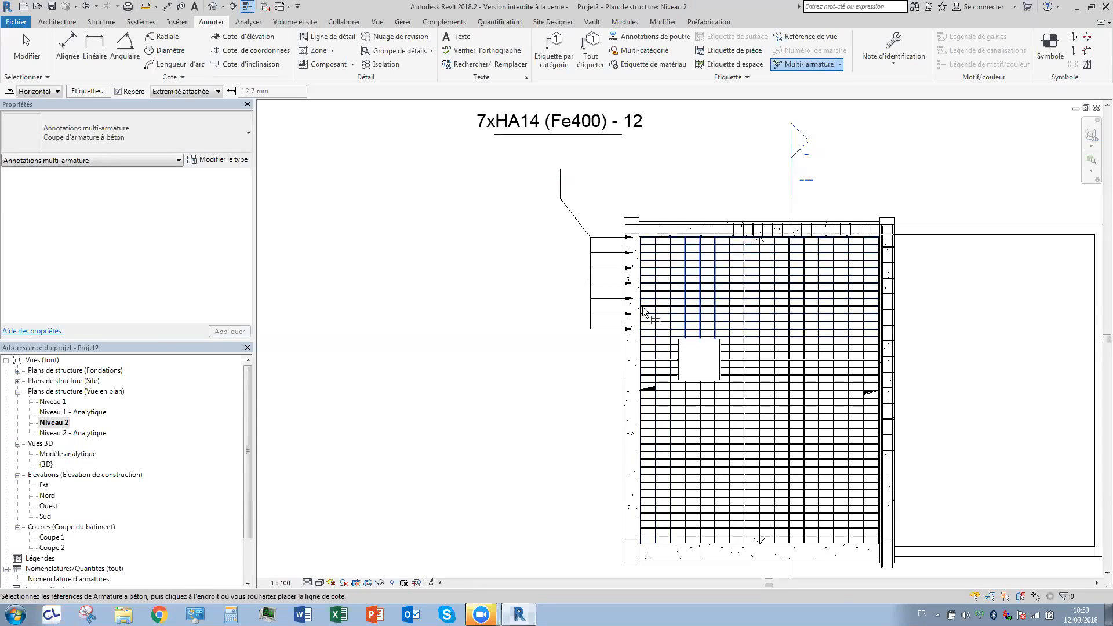
# Open section Coupe 1 and annotate the beam's two HA12 top bars with one multi-rebar annotation, placing its tag above the slab.
pyautogui.doubleClick(51, 537)
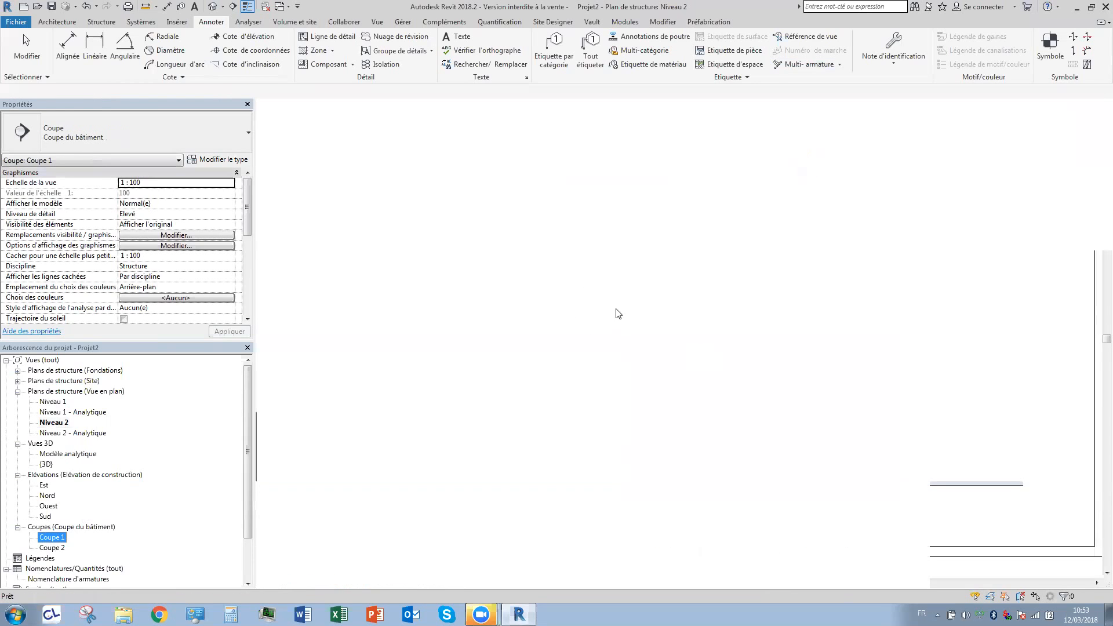
pyautogui.scroll(5, 786, 332)
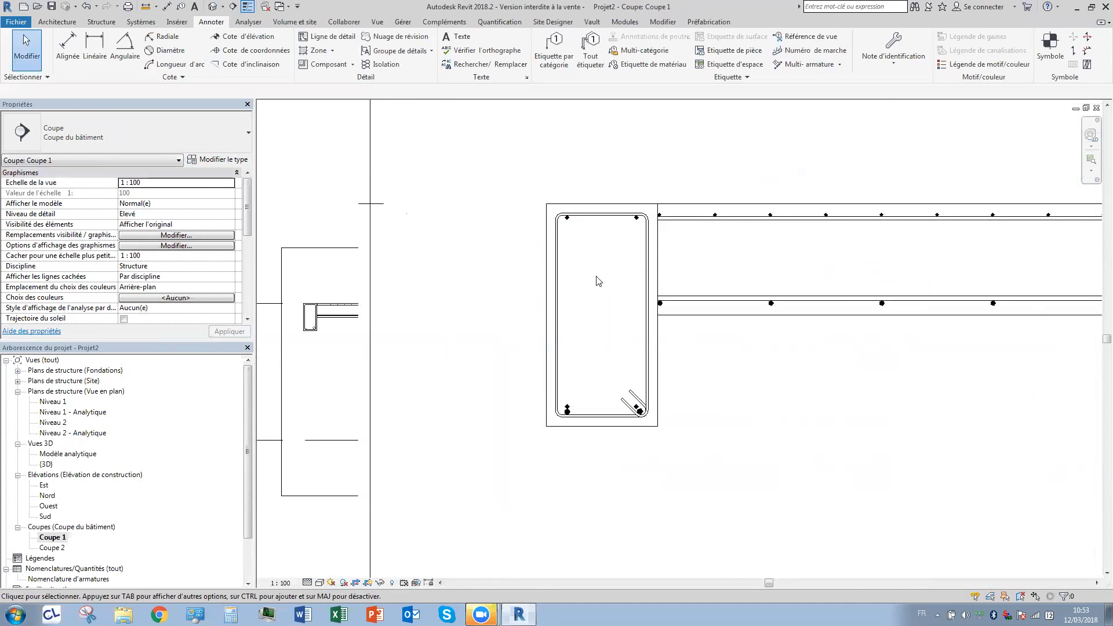
pyautogui.click(807, 64)
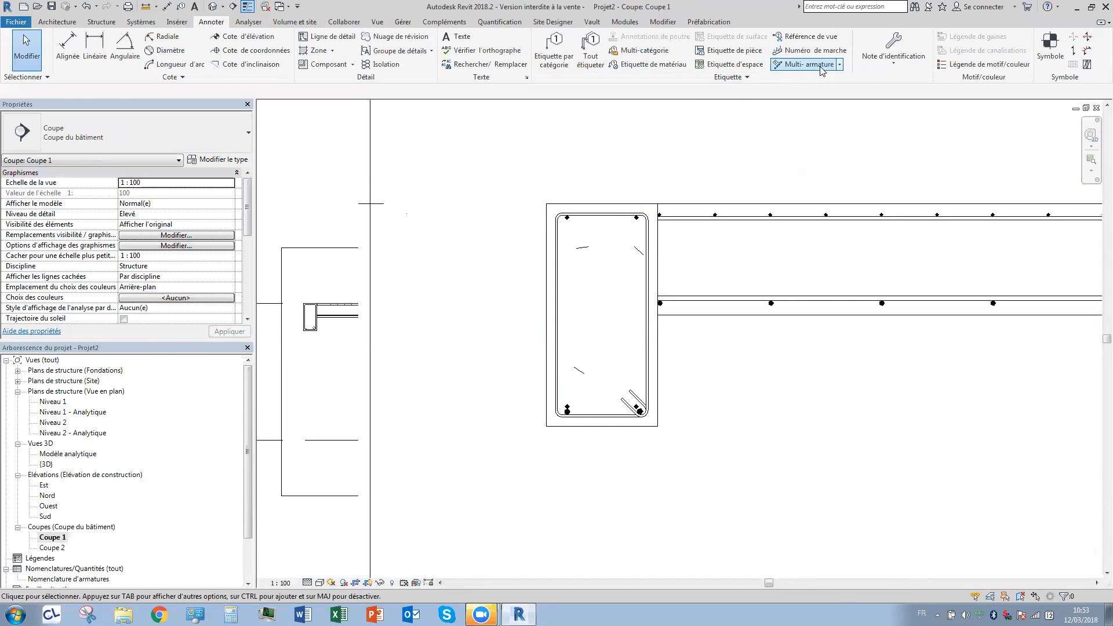
pyautogui.click(637, 219)
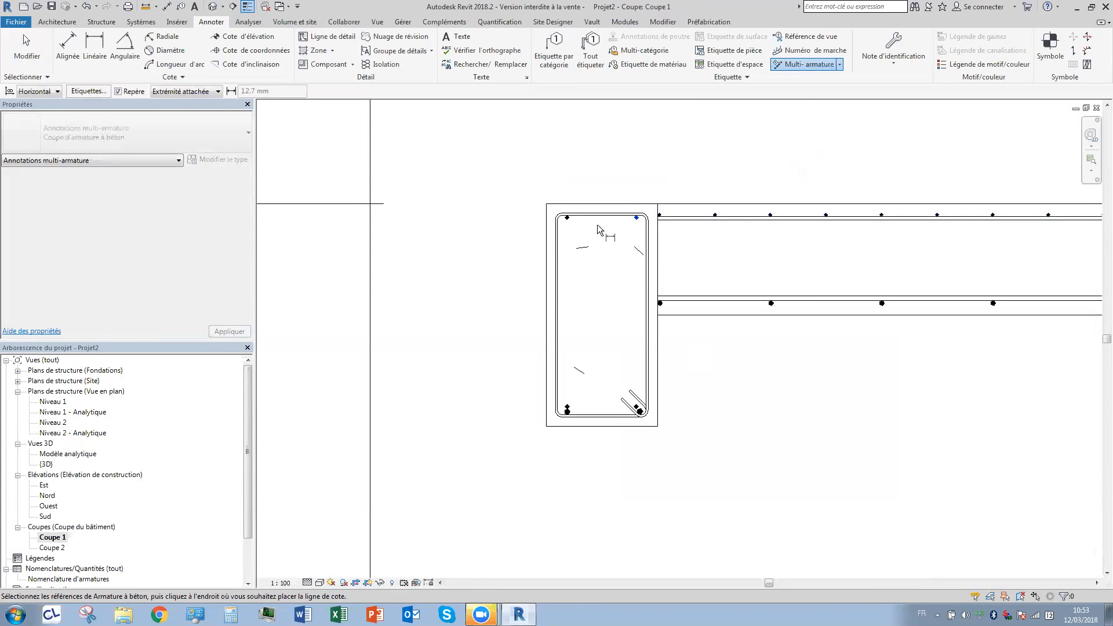
pyautogui.click(567, 217)
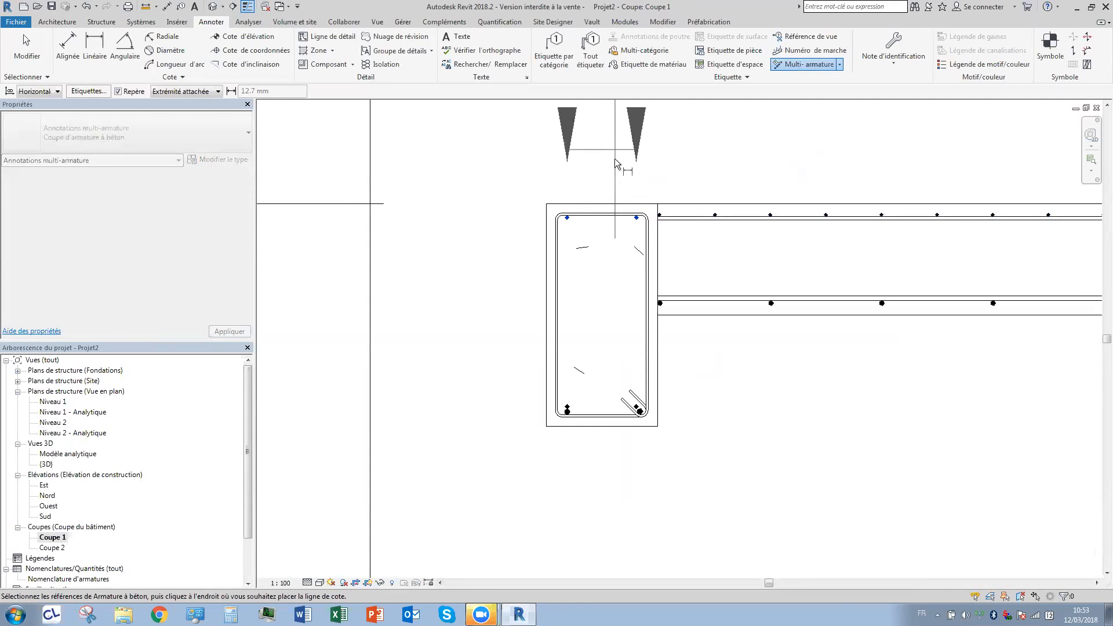
pyautogui.moveTo(617, 127); pyautogui.dragTo(596, 242, button='middle')
pyautogui.scroll(-3, 595, 244)
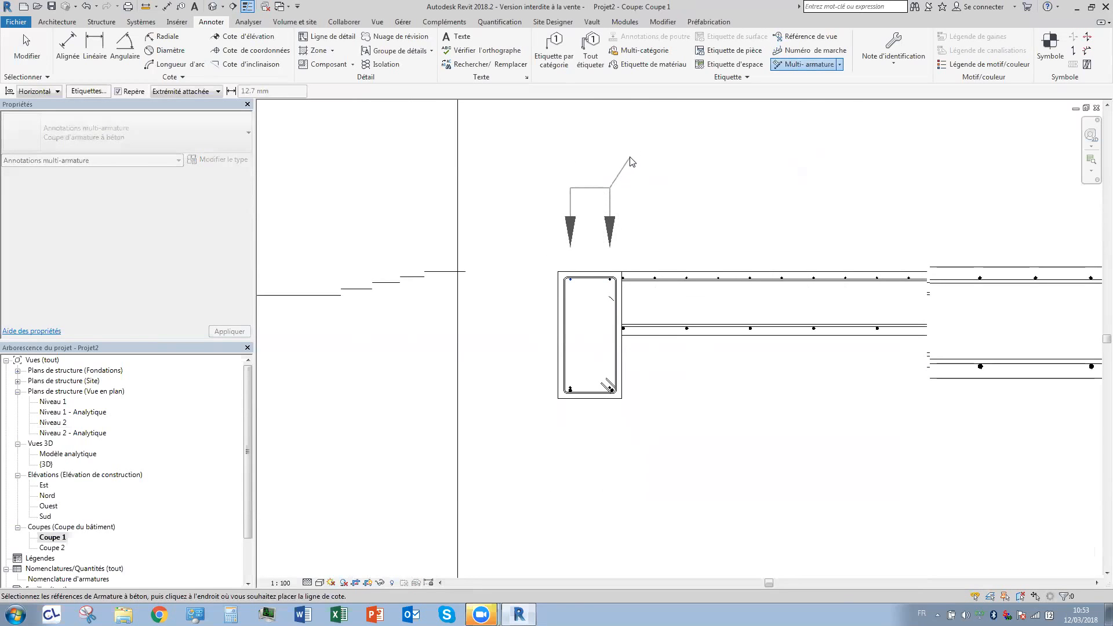
pyautogui.click(666, 172)
pyautogui.scroll(-2, 666, 172)
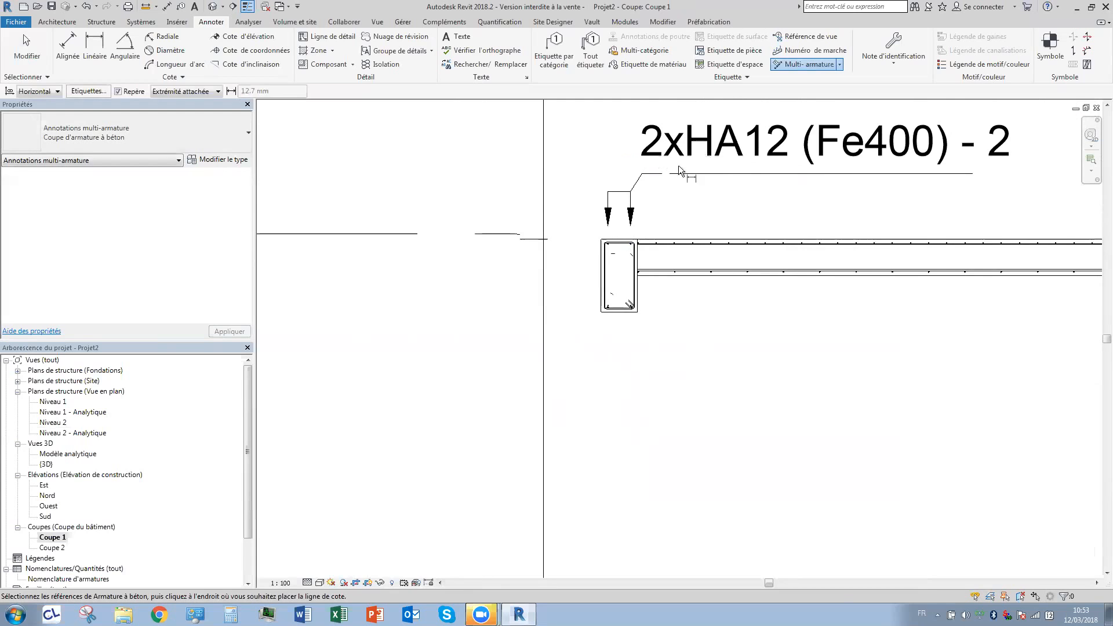
pyautogui.rightClick(570, 145)
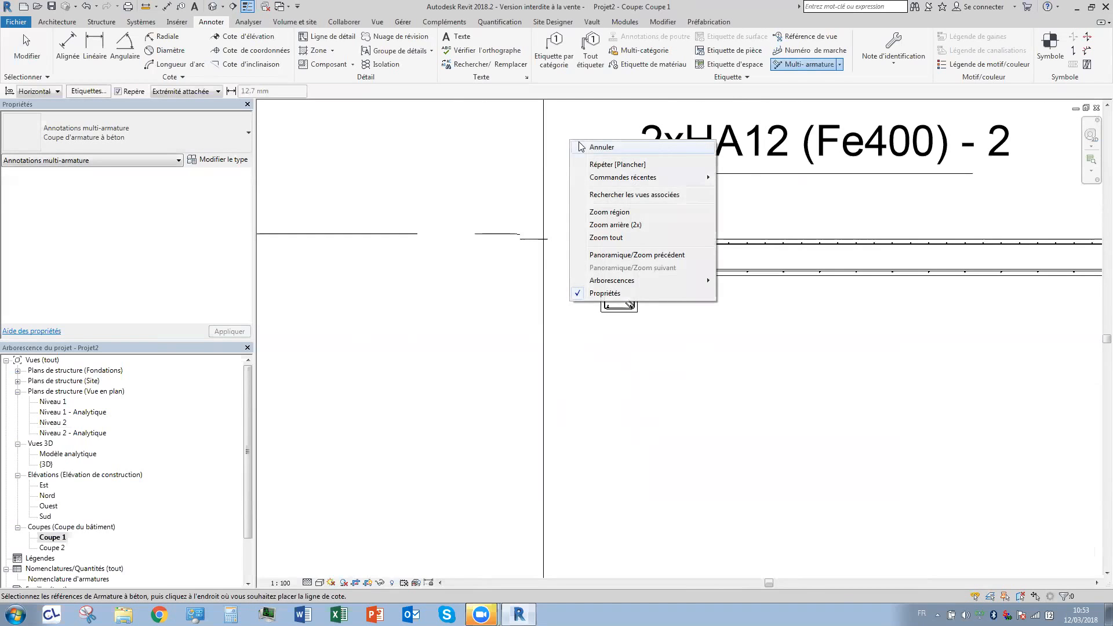
pyautogui.click(576, 152)
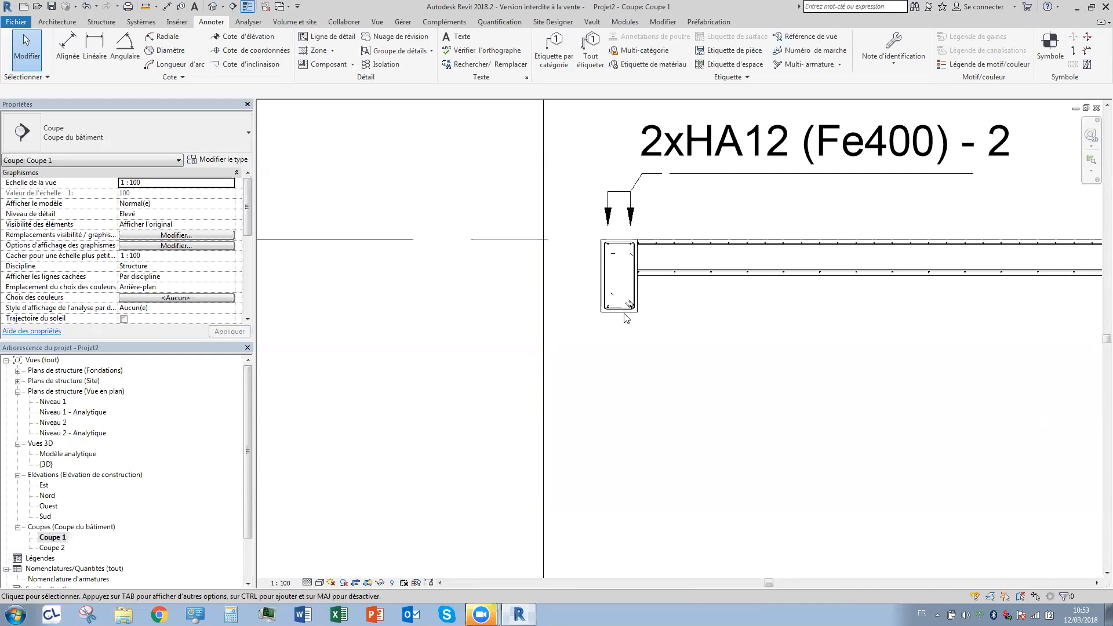
# Return to the Niveau 2 plan and start placing rebar in the 300 x 600 mm rectangular beam along the main slab's lower edge.
pyautogui.scroll(-2, 698, 280)
pyautogui.moveTo(698, 280); pyautogui.dragTo(505, 292, button='middle')
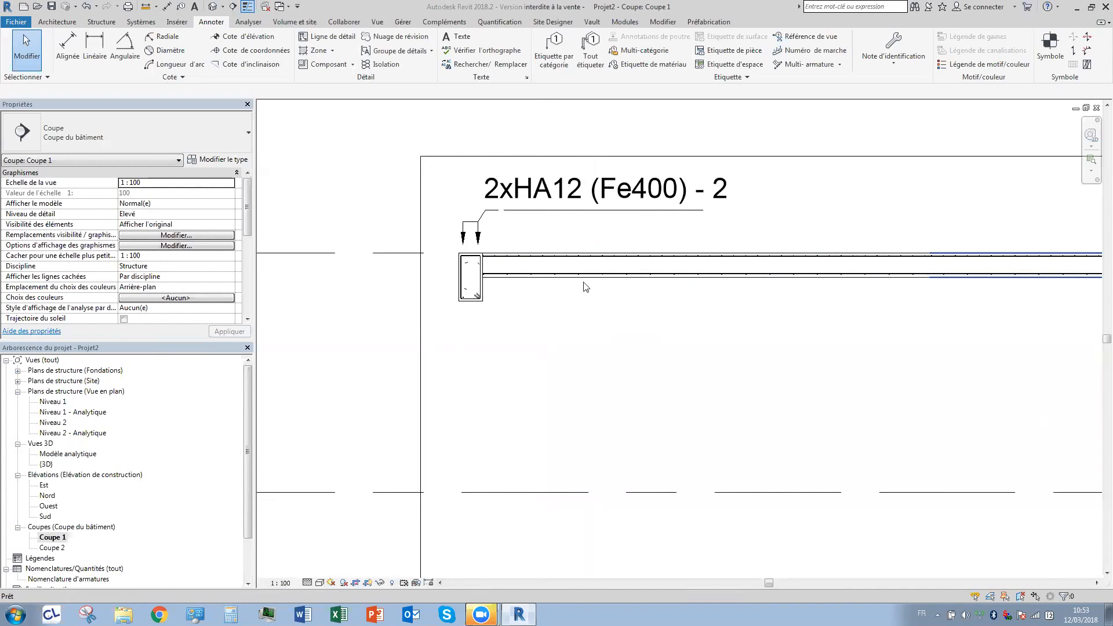
pyautogui.doubleClick(53, 423)
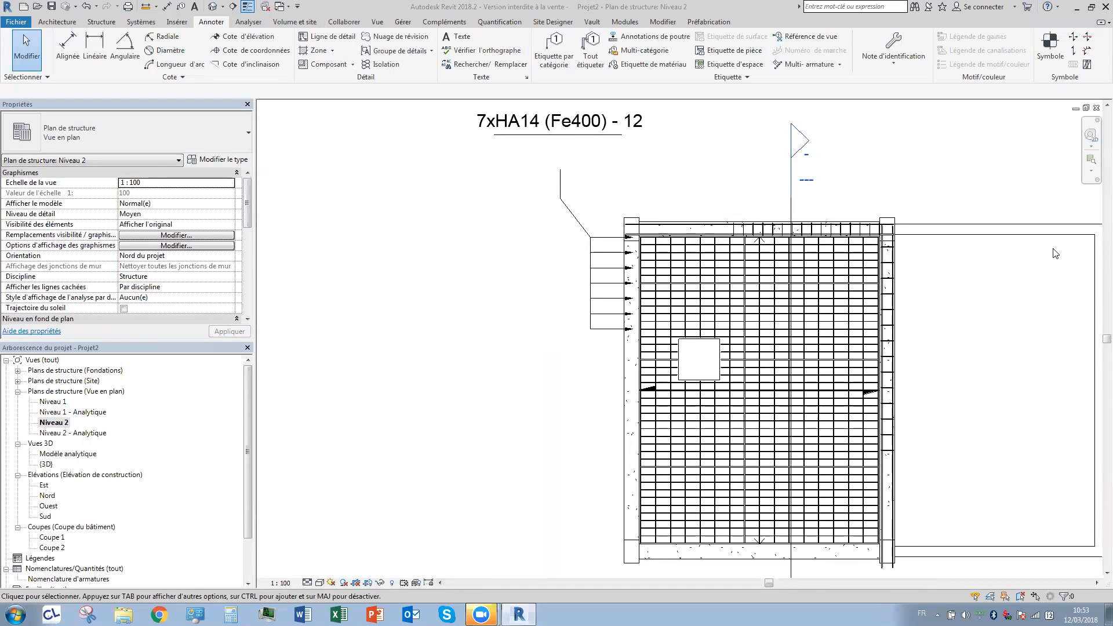
pyautogui.scroll(-3, 755, 314)
pyautogui.moveTo(754, 510); pyautogui.dragTo(649, 318, button='middle')
pyautogui.scroll(5, 651, 318)
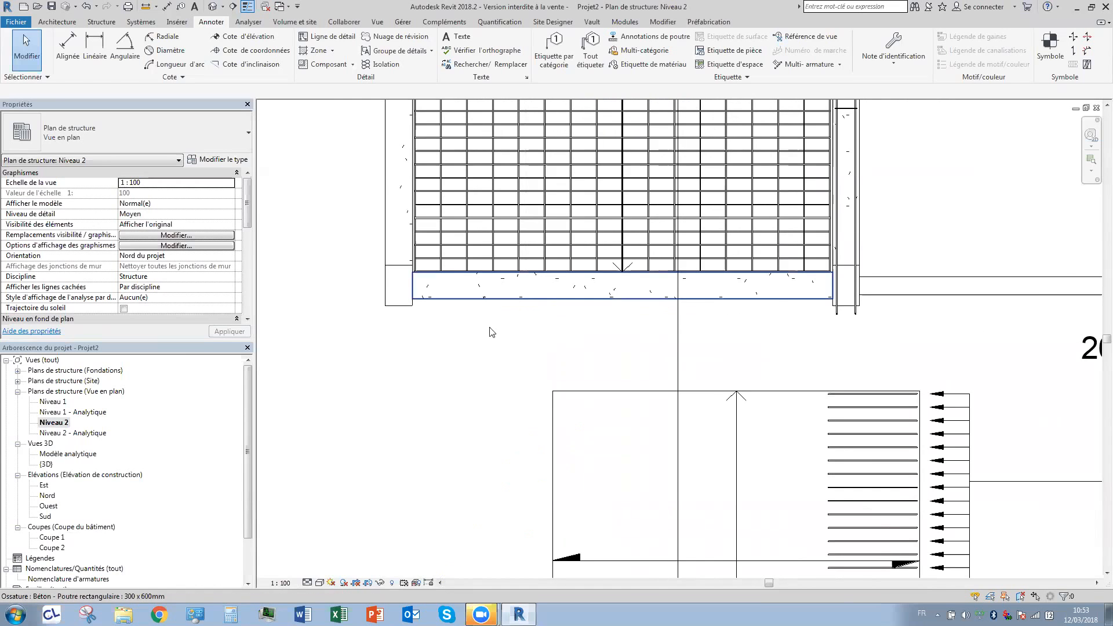
pyautogui.click(580, 302)
pyautogui.click(907, 51)
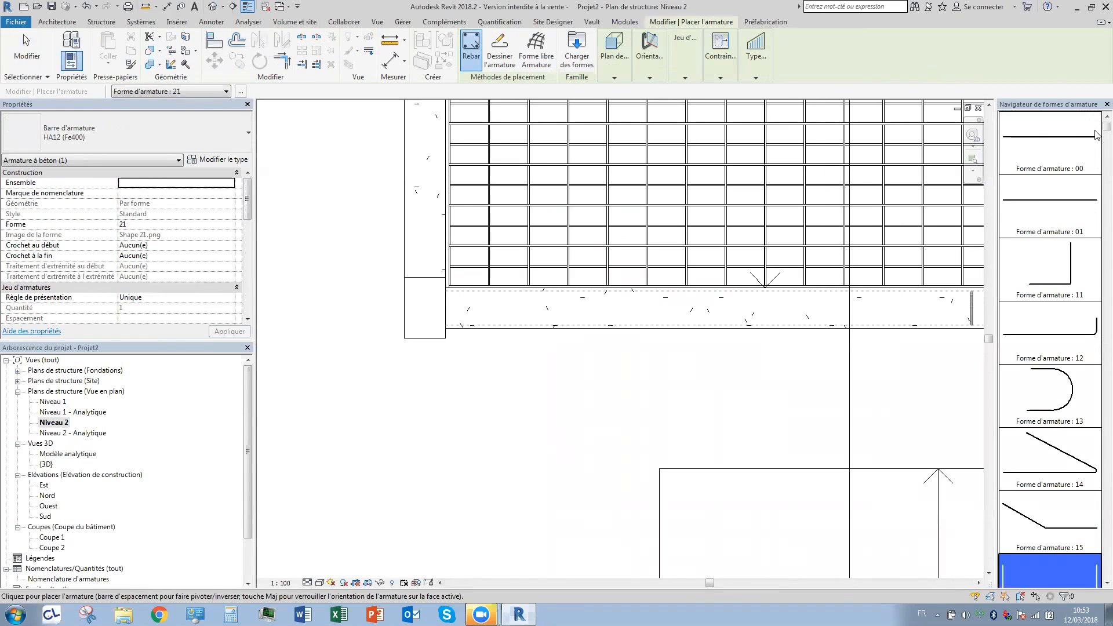
# Choose rebar shape 51 for the beam stirrup and set its start and end hooks to Etrier/épingle - 135 deg.
pyautogui.scroll(-10, 1095, 130)
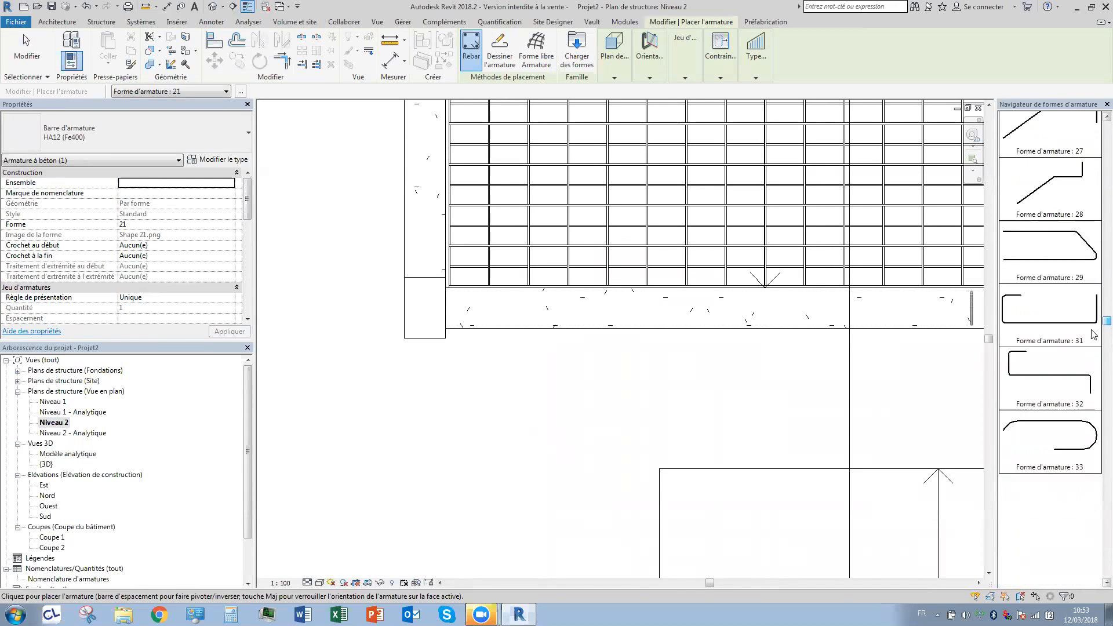
pyautogui.scroll(-5, 1078, 377)
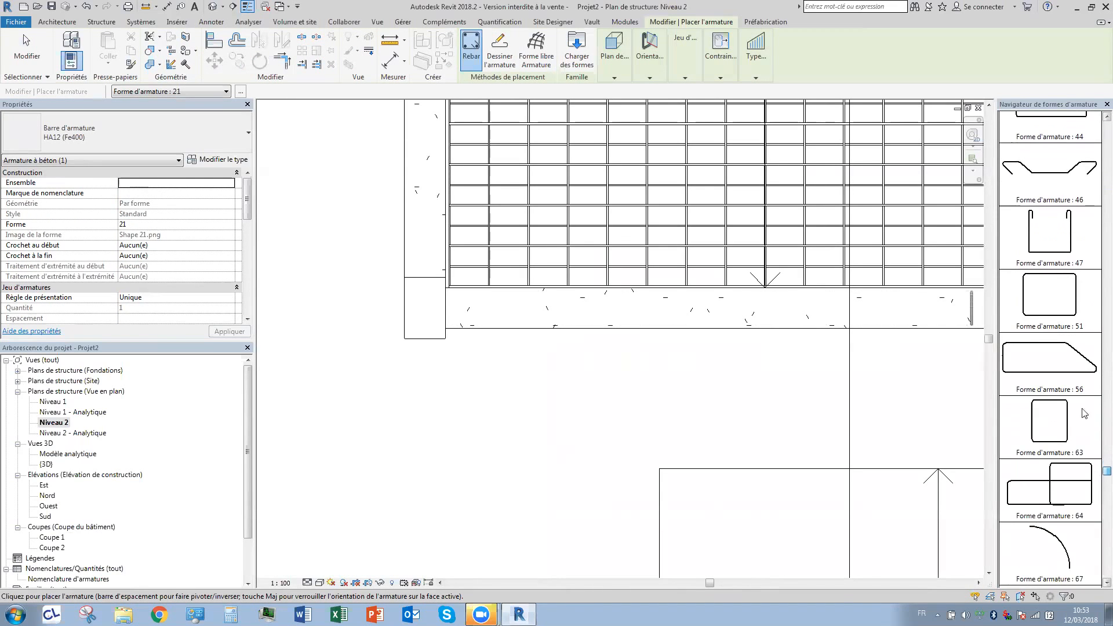
pyautogui.click(1049, 290)
pyautogui.click(227, 259)
pyautogui.click(229, 256)
pyautogui.click(174, 278)
pyautogui.click(225, 265)
pyautogui.click(229, 266)
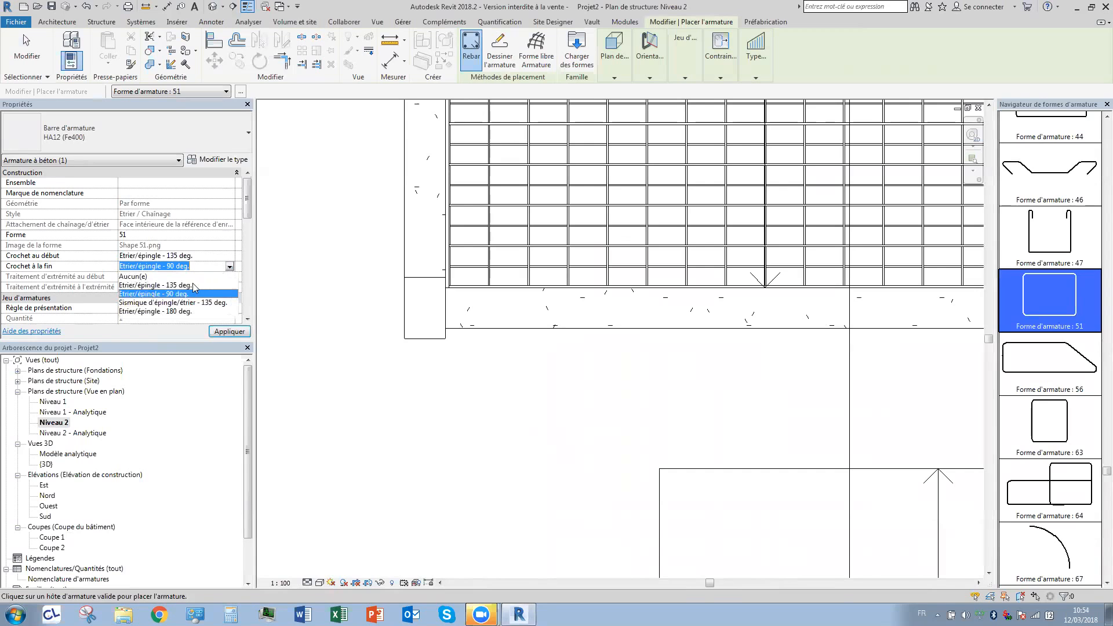
pyautogui.click(156, 285)
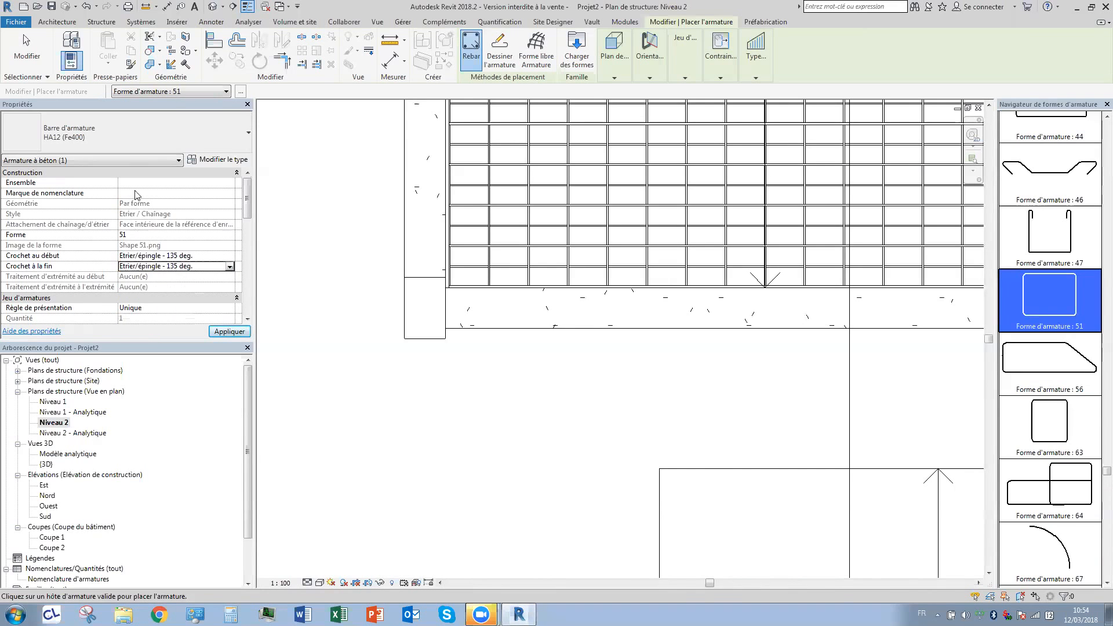
pyautogui.click(146, 136)
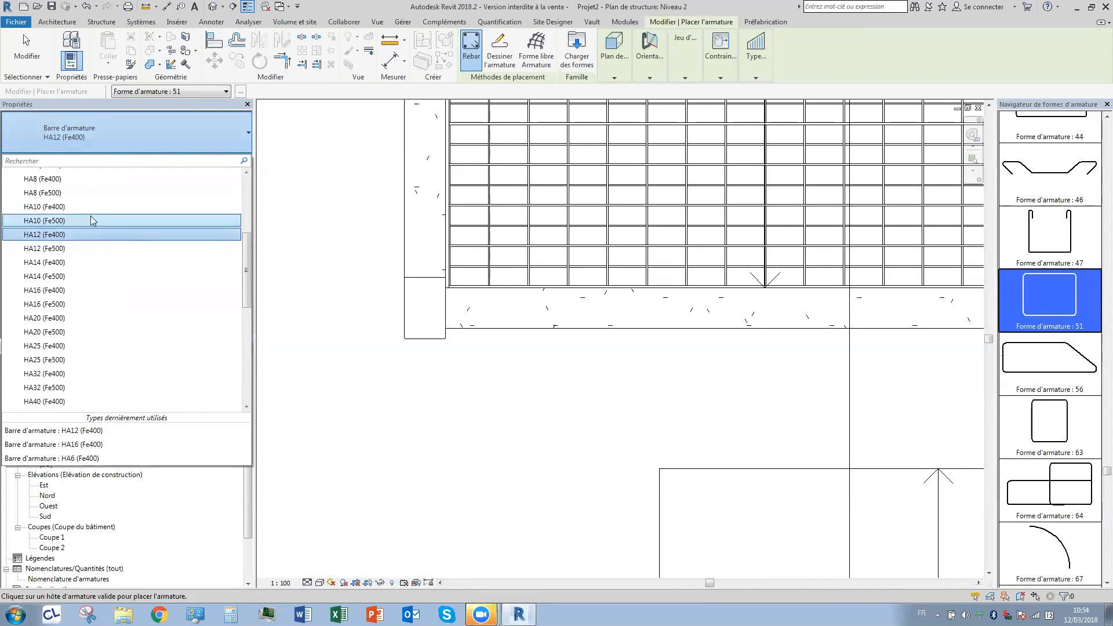
pyautogui.press('Escape')
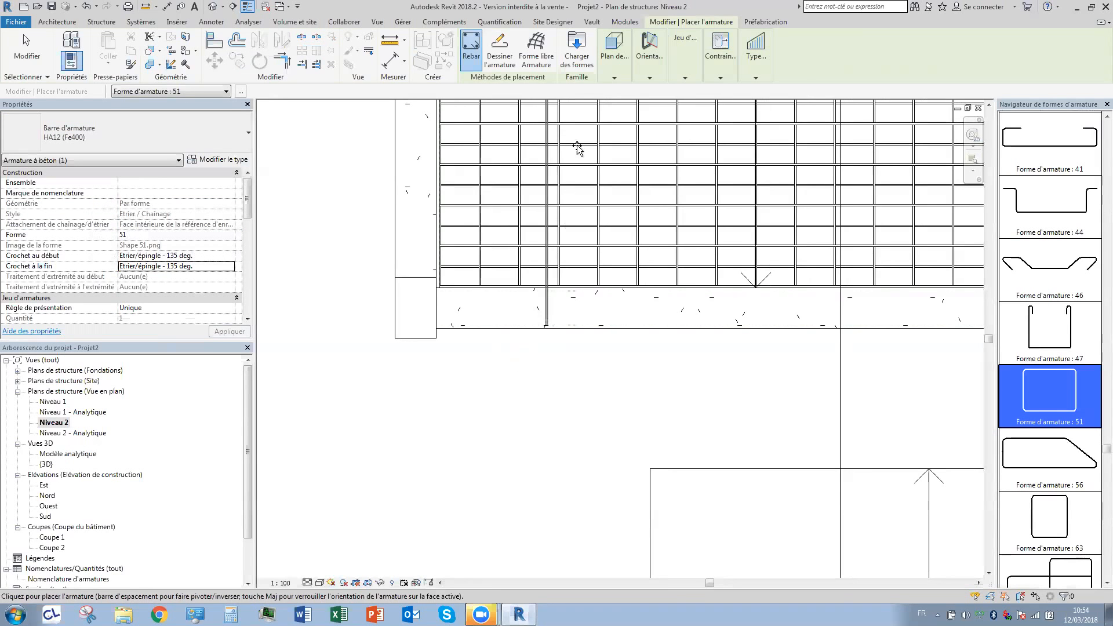
pyautogui.click(614, 77)
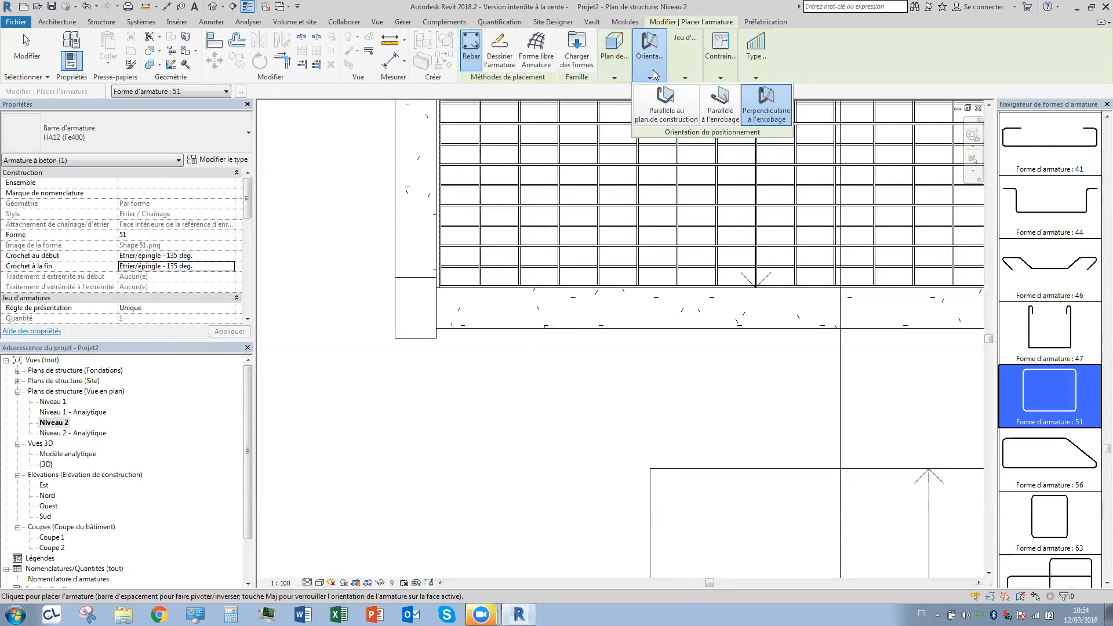
pyautogui.moveTo(646, 71)
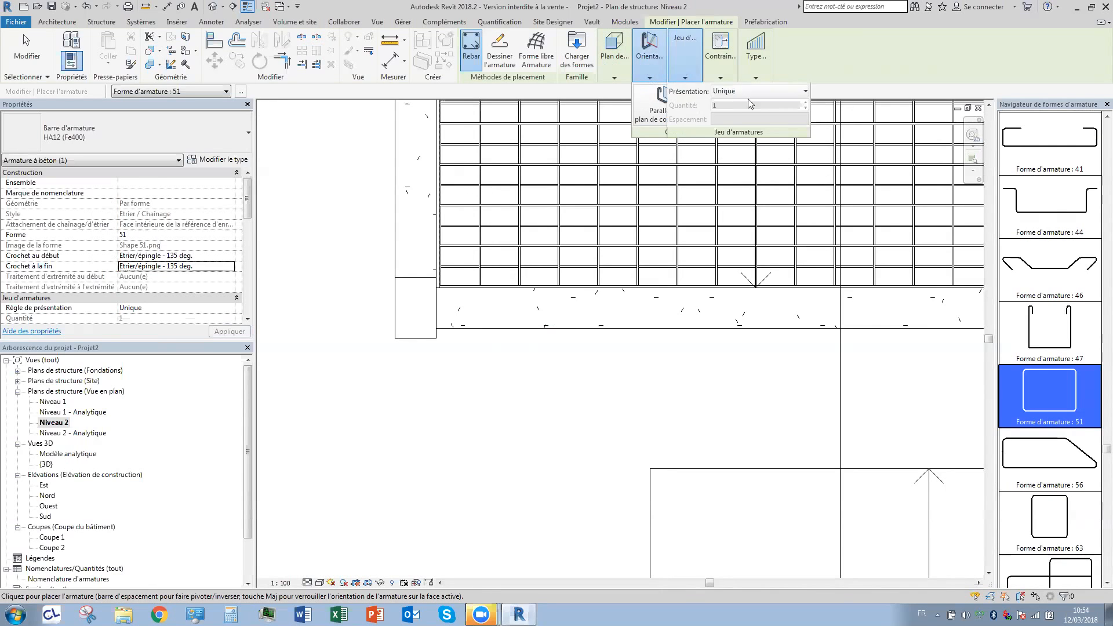
pyautogui.moveTo(756, 79)
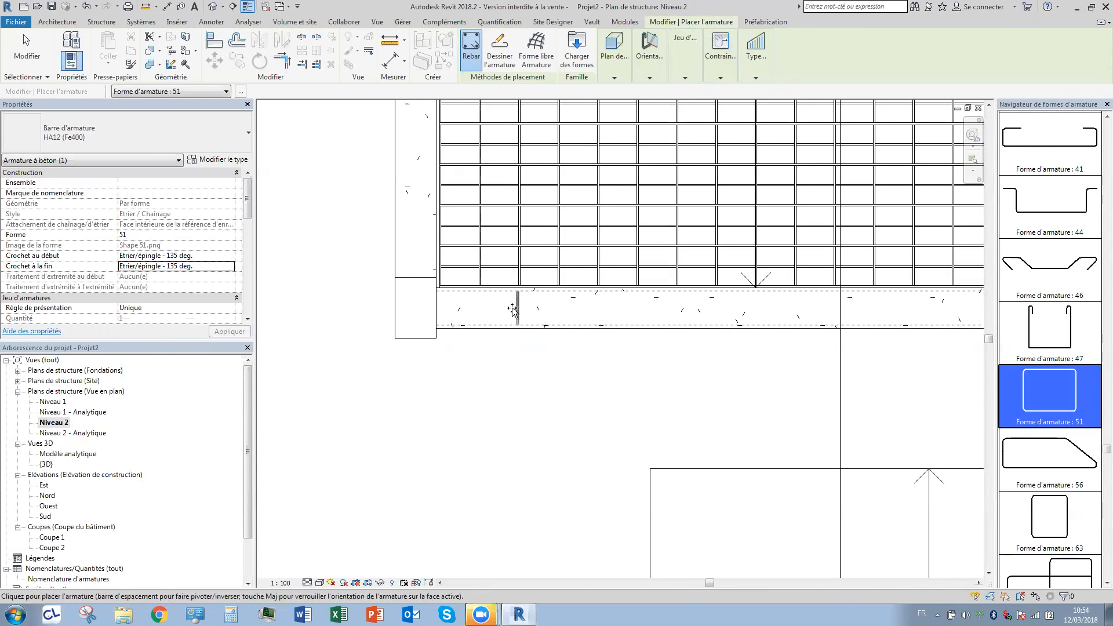
# Set the stirrup layout to Nombre avec espacement, with a quantity of 10 and a spacing of 150 mm.
pyautogui.scroll(2, 469, 296)
pyautogui.moveTo(693, 64)
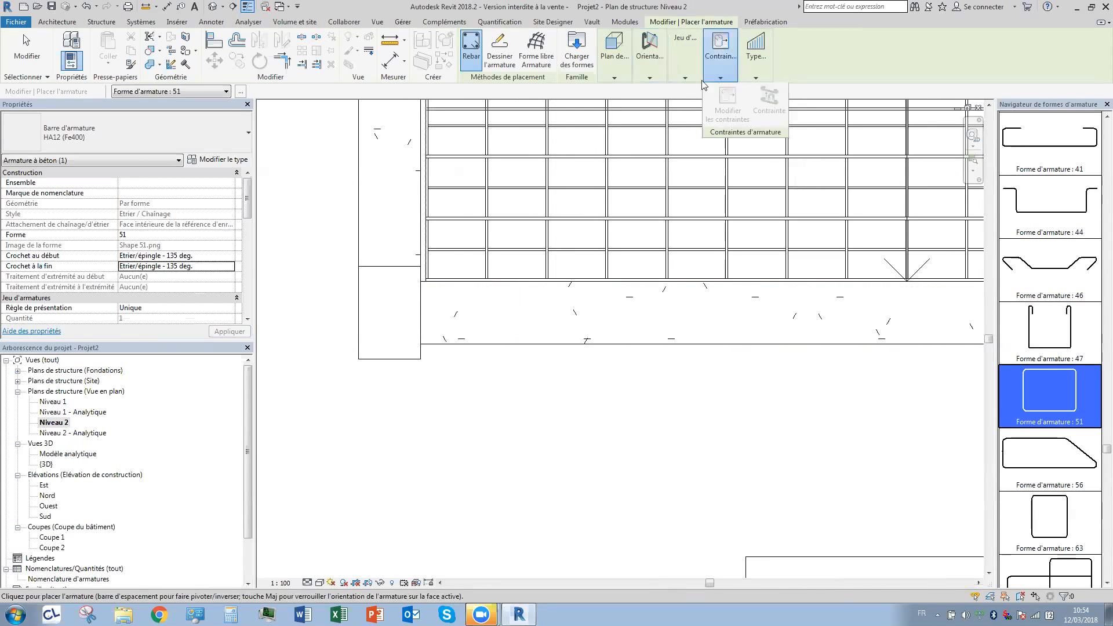
pyautogui.click(732, 91)
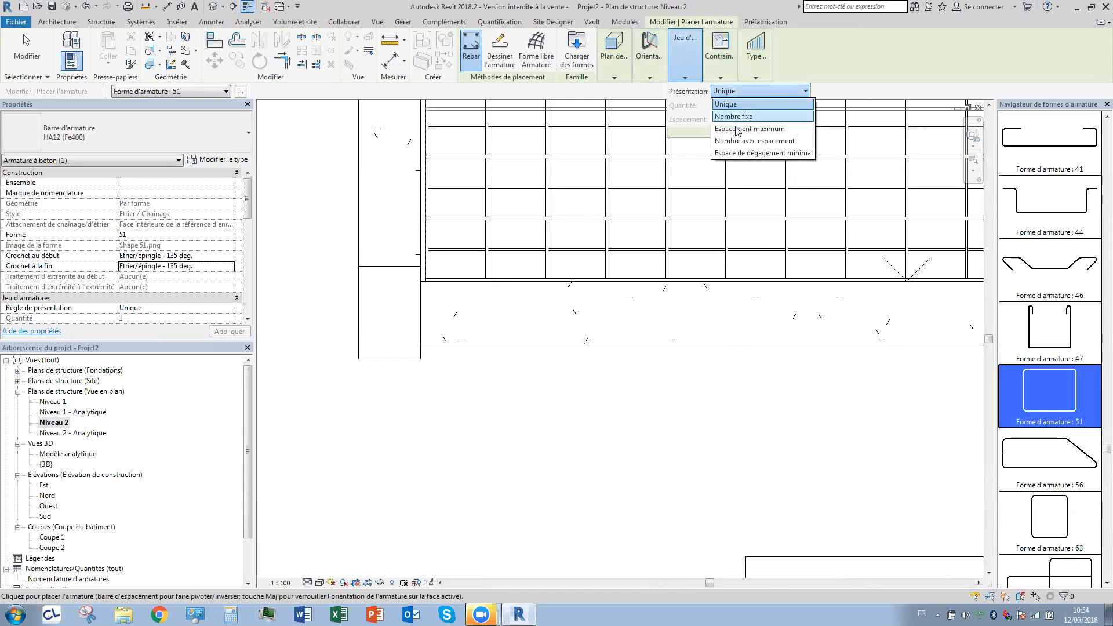
pyautogui.click(736, 141)
pyautogui.doubleClick(734, 106)
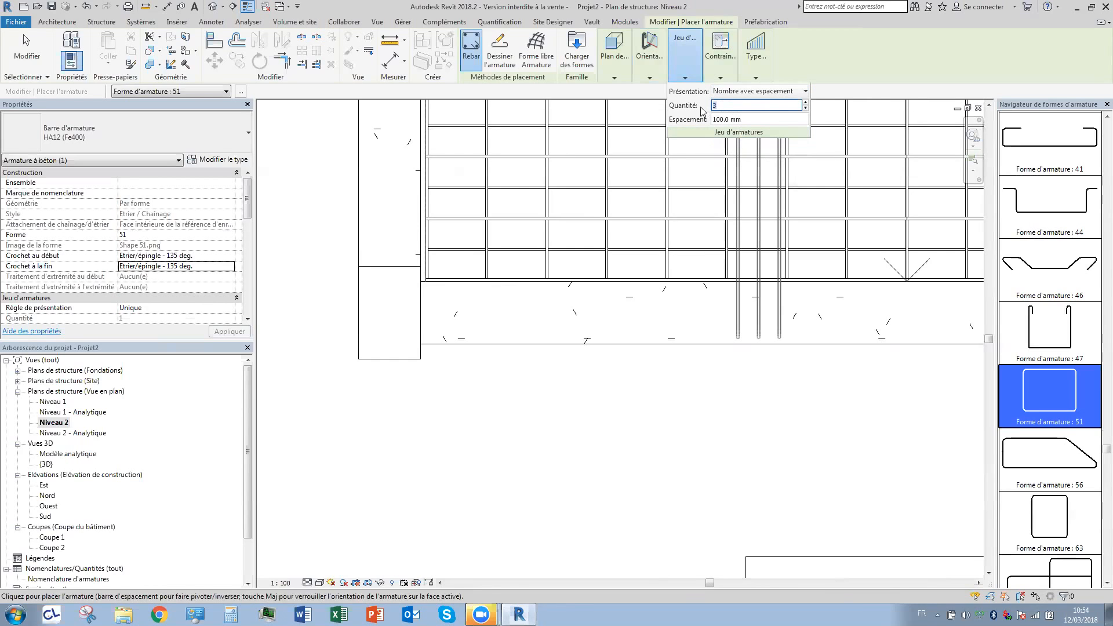
pyautogui.write('10')
pyautogui.doubleClick(729, 119)
pyautogui.write('150')
pyautogui.press('Return')
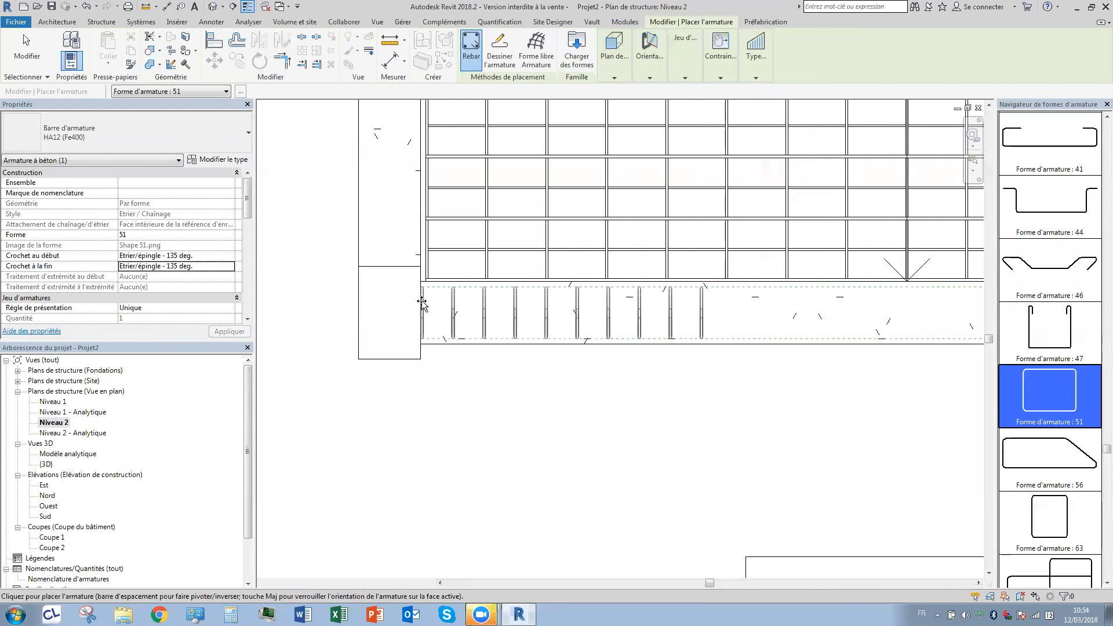
# Place one set of 10 stirrups at the left end of the beam and another at its right end.
pyautogui.click(422, 302)
pyautogui.moveTo(732, 308); pyautogui.dragTo(535, 298, button='middle')
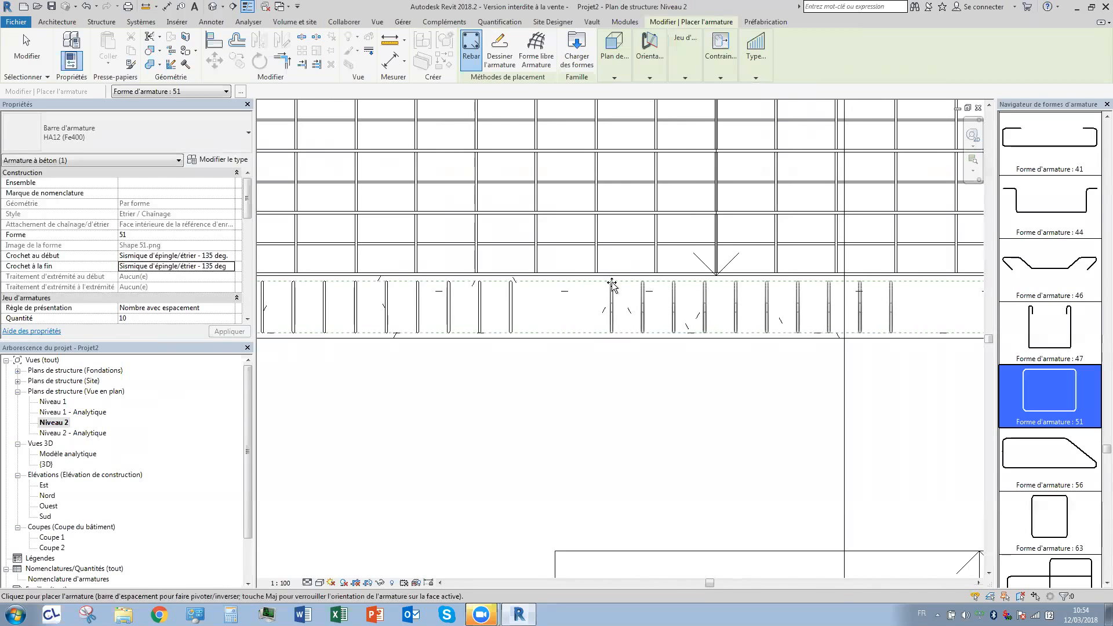
pyautogui.scroll(-1, 619, 285)
pyautogui.moveTo(618, 285); pyautogui.dragTo(434, 264, button='middle')
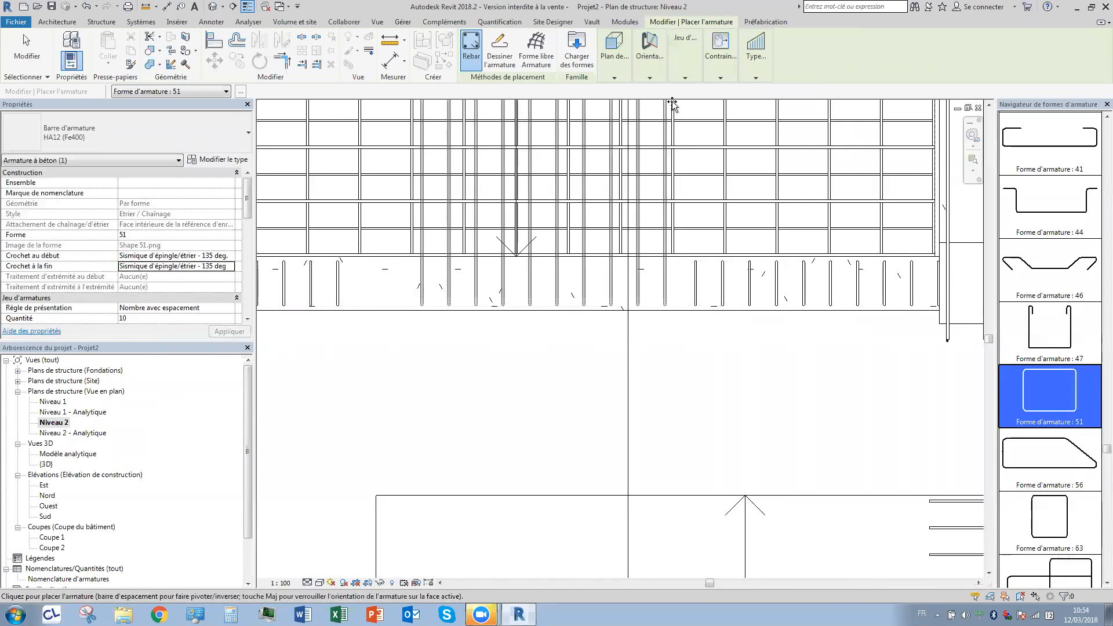
# Set the spacing to 200 mm and place a third set of 10 stirrups mid-beam, between the two end sets.
pyautogui.moveTo(691, 55)
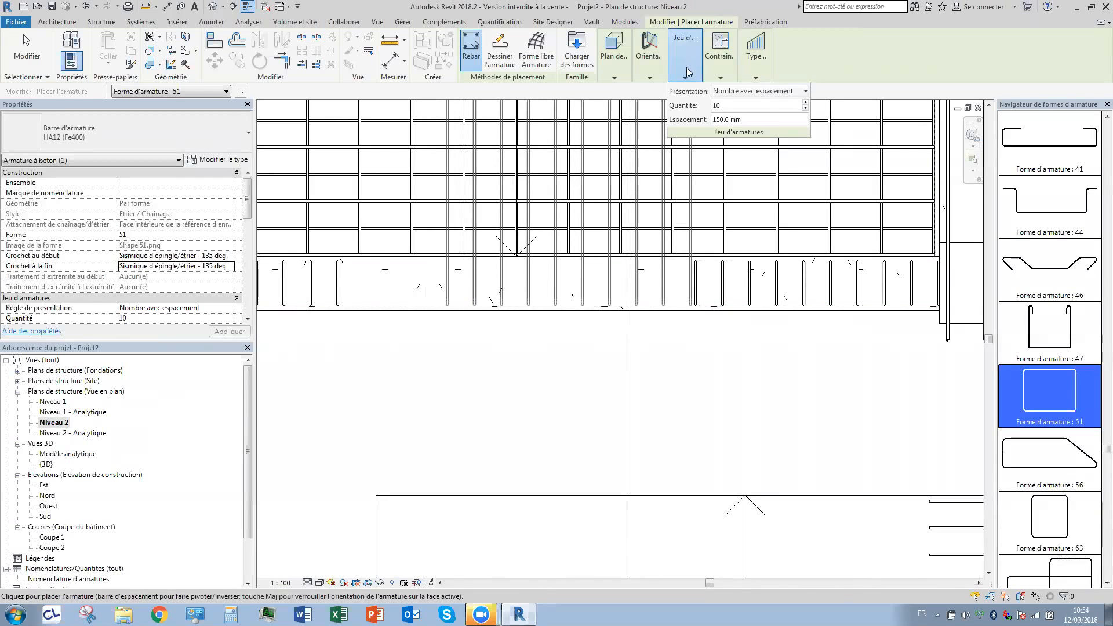
pyautogui.click(723, 122)
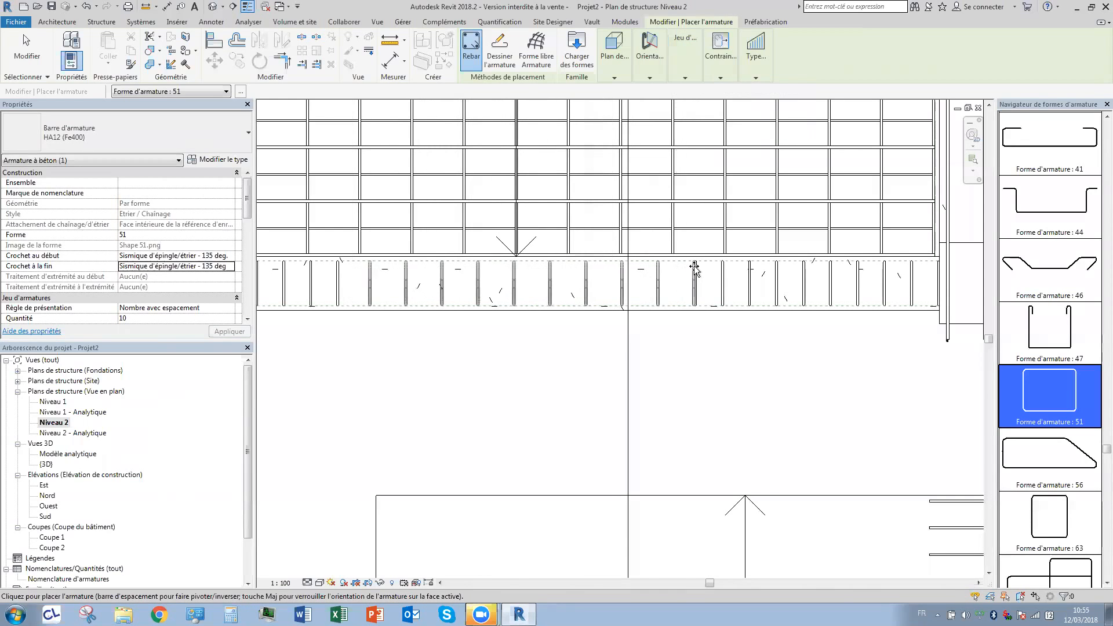
pyautogui.moveTo(692, 279); pyautogui.dragTo(689, 278, button='middle')
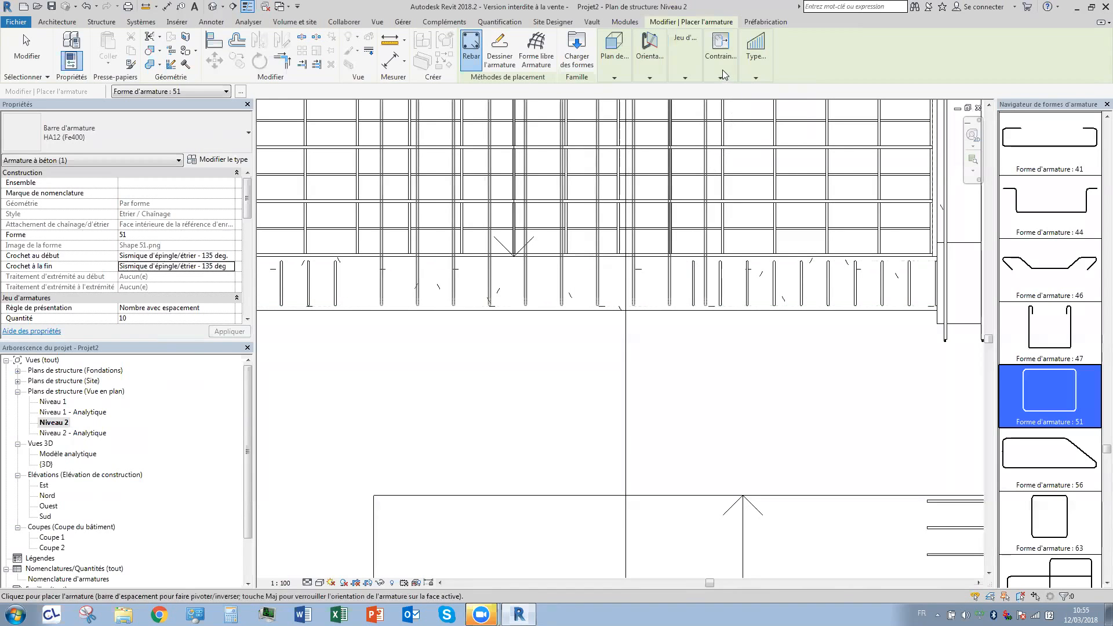
pyautogui.scroll(2, 694, 270)
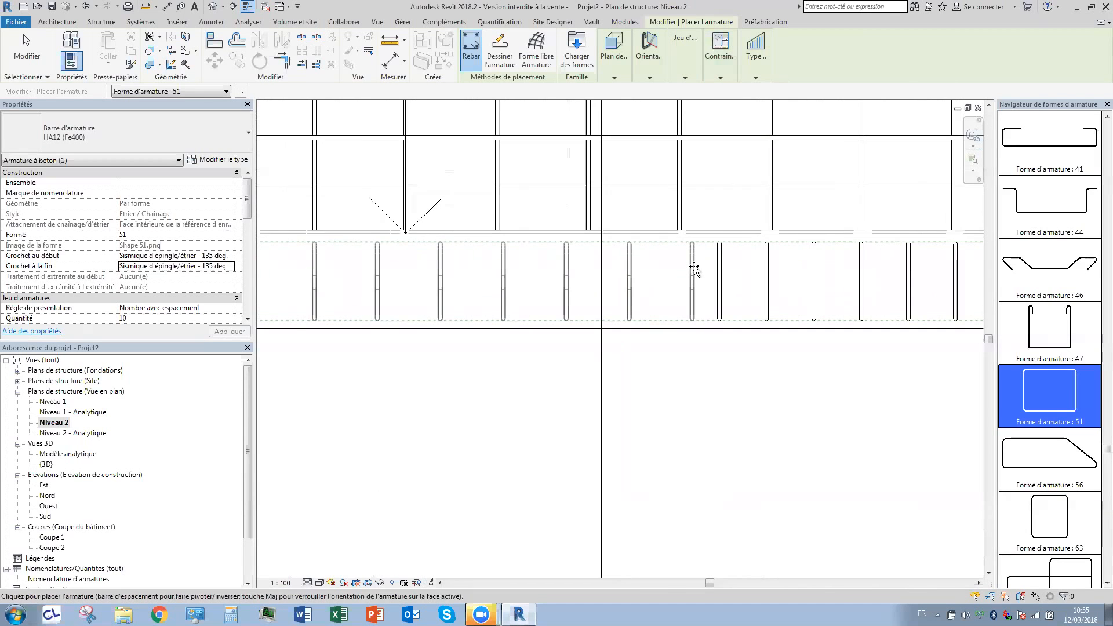
pyautogui.scroll(3, 694, 268)
pyautogui.click(694, 266)
pyautogui.scroll(-5, 624, 282)
pyautogui.moveTo(520, 398); pyautogui.dragTo(588, 384, button='middle')
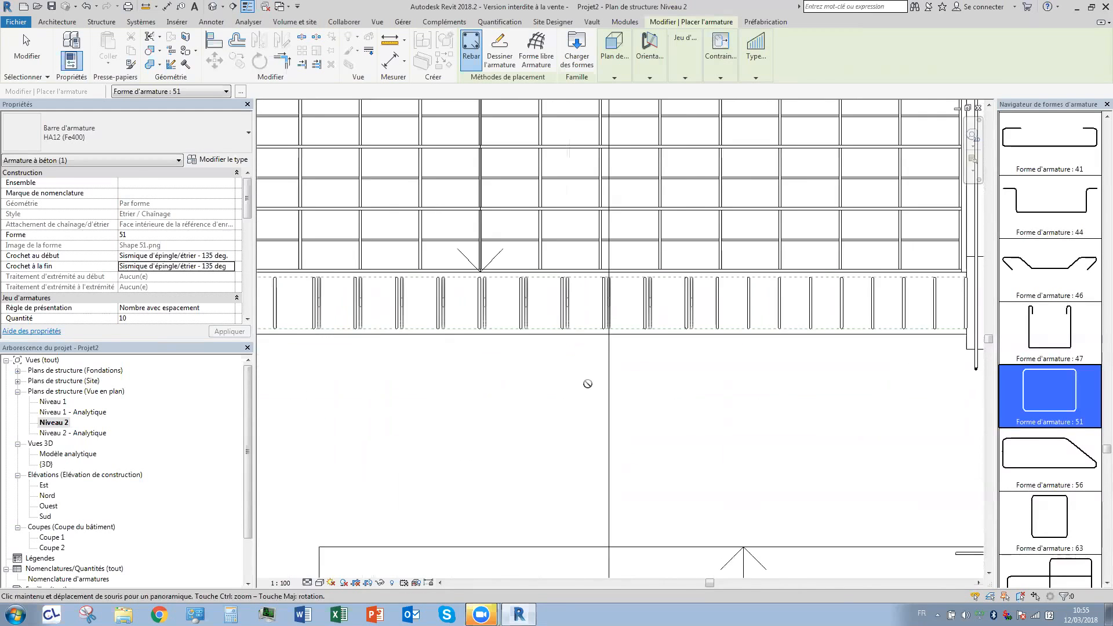
pyautogui.press('Escape')
pyautogui.press('Escape')
pyautogui.scroll(-3, 510, 365)
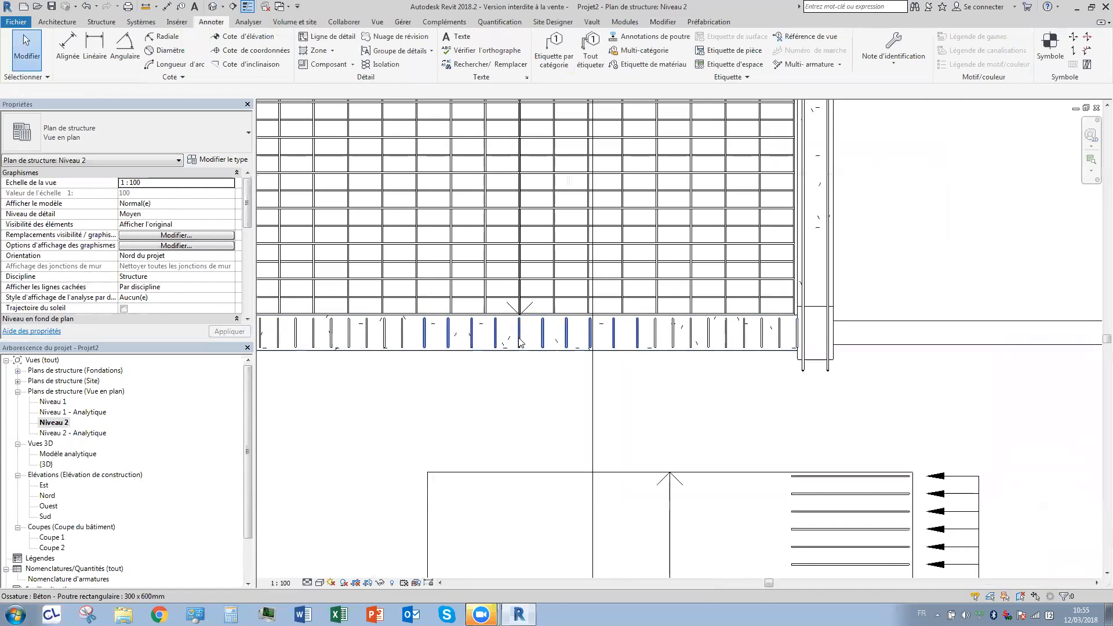
pyautogui.click(513, 345)
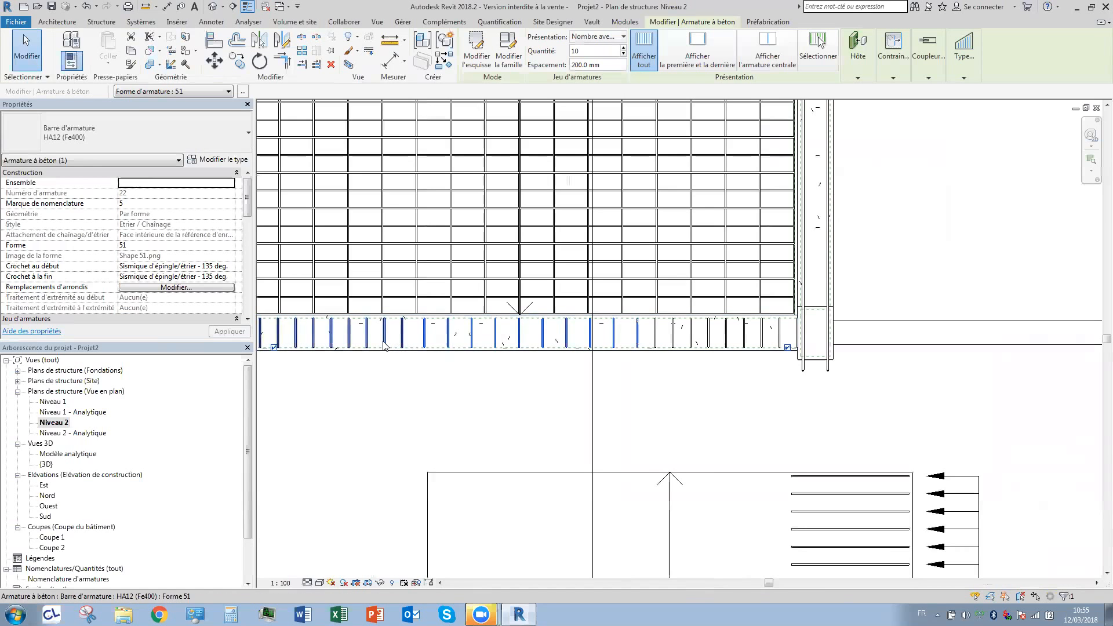
pyautogui.click(383, 346)
pyautogui.press('Escape')
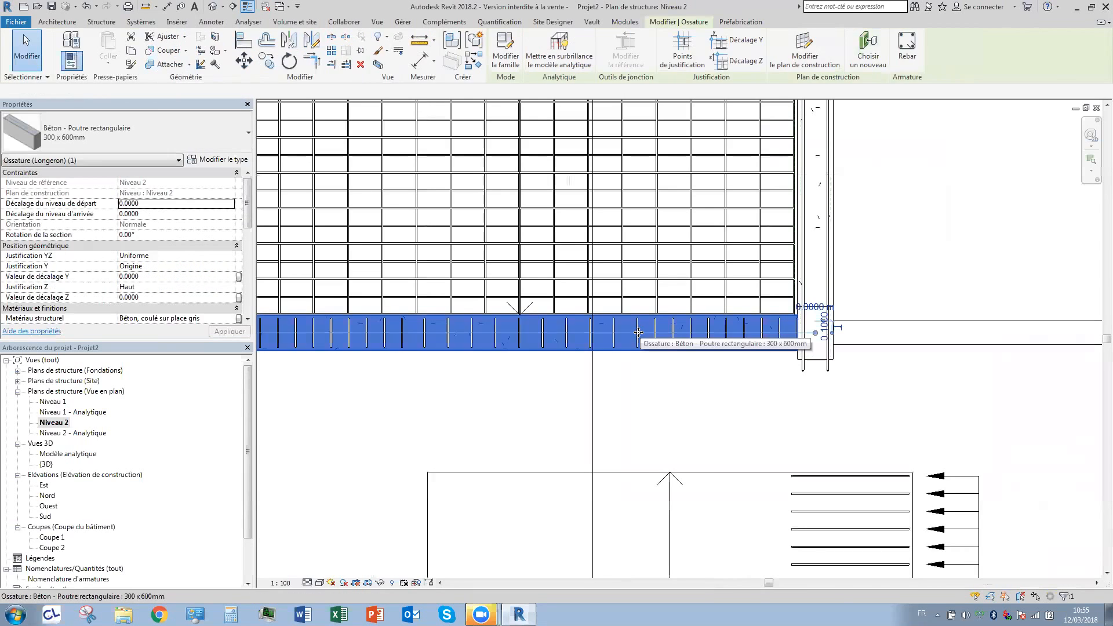
pyautogui.click(545, 339)
pyautogui.press('Escape')
# Open the 3D view to examine the reinforcement of the beam and slab.
pyautogui.click(213, 7)
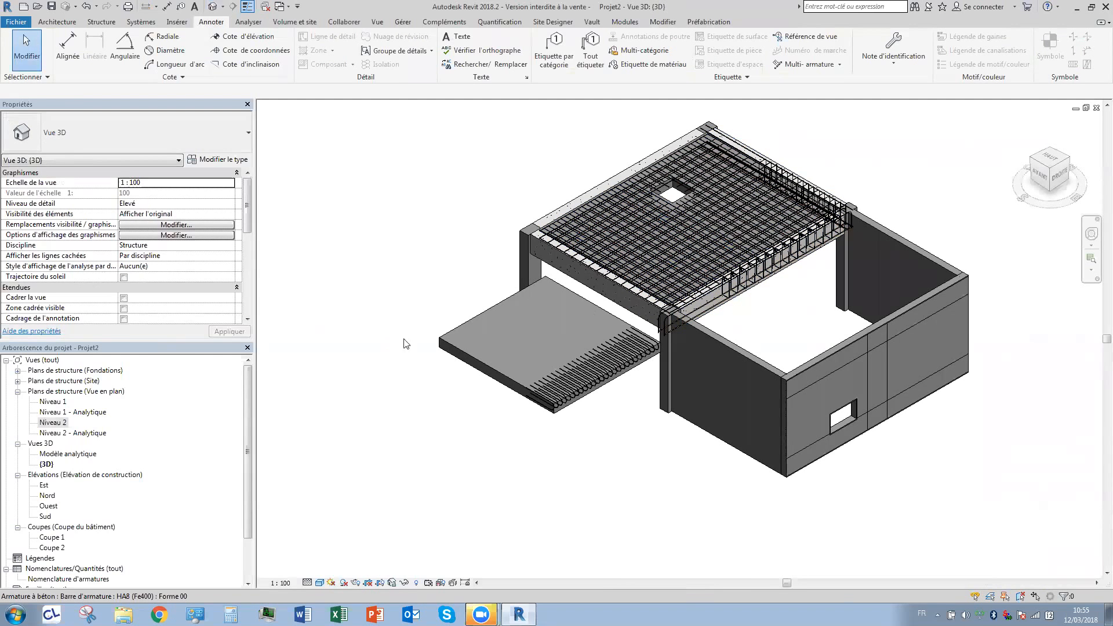
pyautogui.click(579, 214)
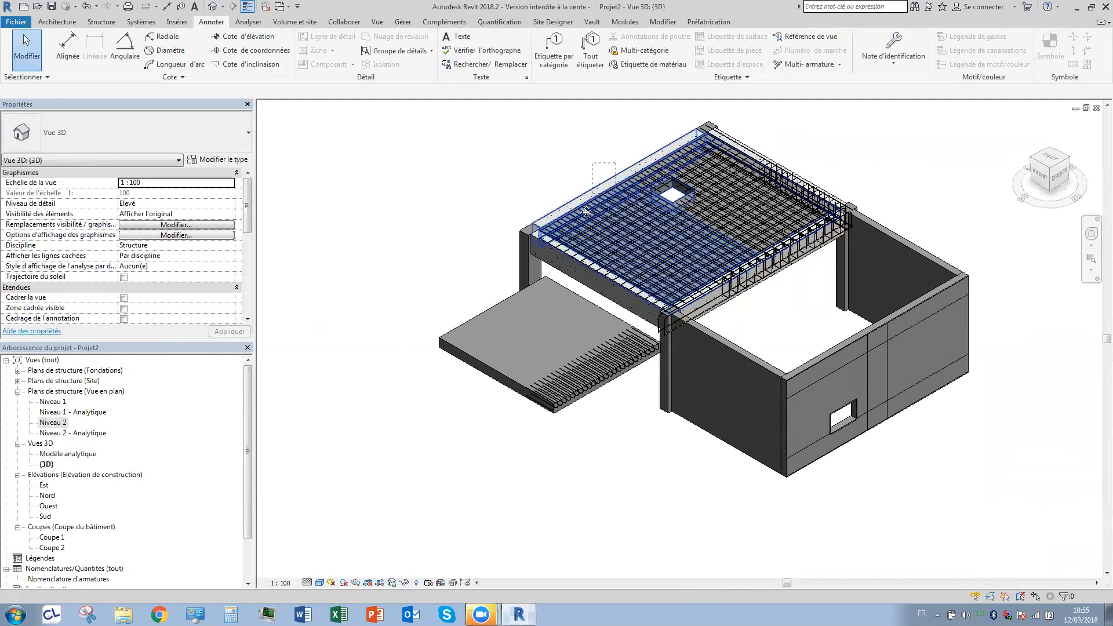
pyautogui.moveTo(578, 216); pyautogui.dragTo(561, 271)
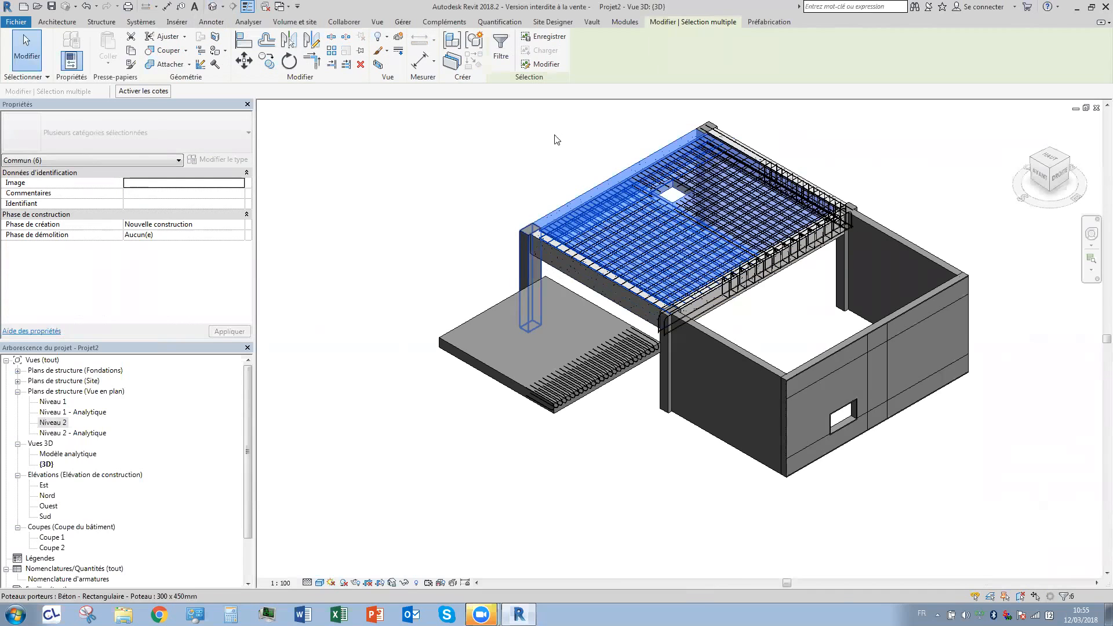
pyautogui.press('Escape')
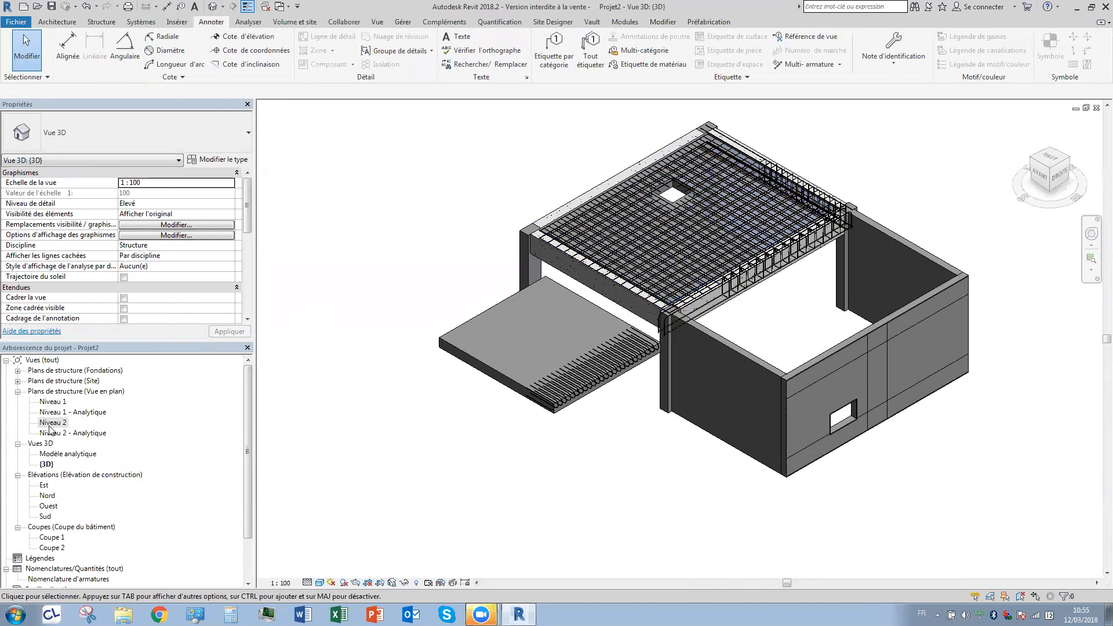
# Return to the Niveau 2 plan, select everything along the lower beam and filter the selection to Armature à béton only.
pyautogui.click(53, 422)
pyautogui.doubleClick(53, 423)
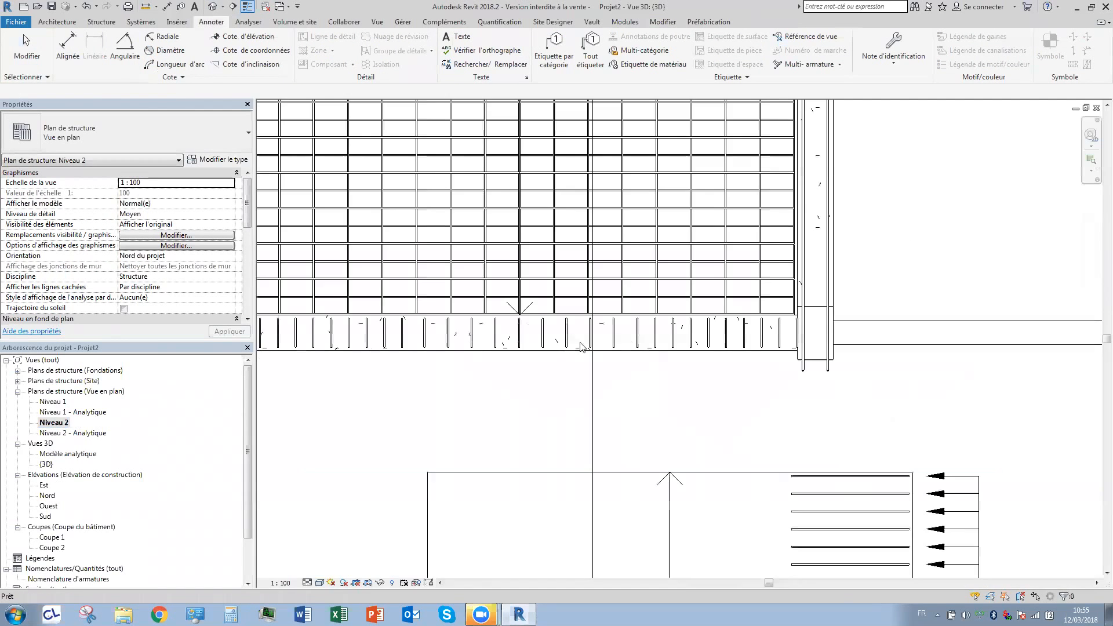
pyautogui.scroll(-1, 656, 364)
pyautogui.moveTo(690, 377); pyautogui.dragTo(753, 374, button='middle')
pyautogui.moveTo(782, 384); pyautogui.dragTo(370, 334)
pyautogui.click(501, 48)
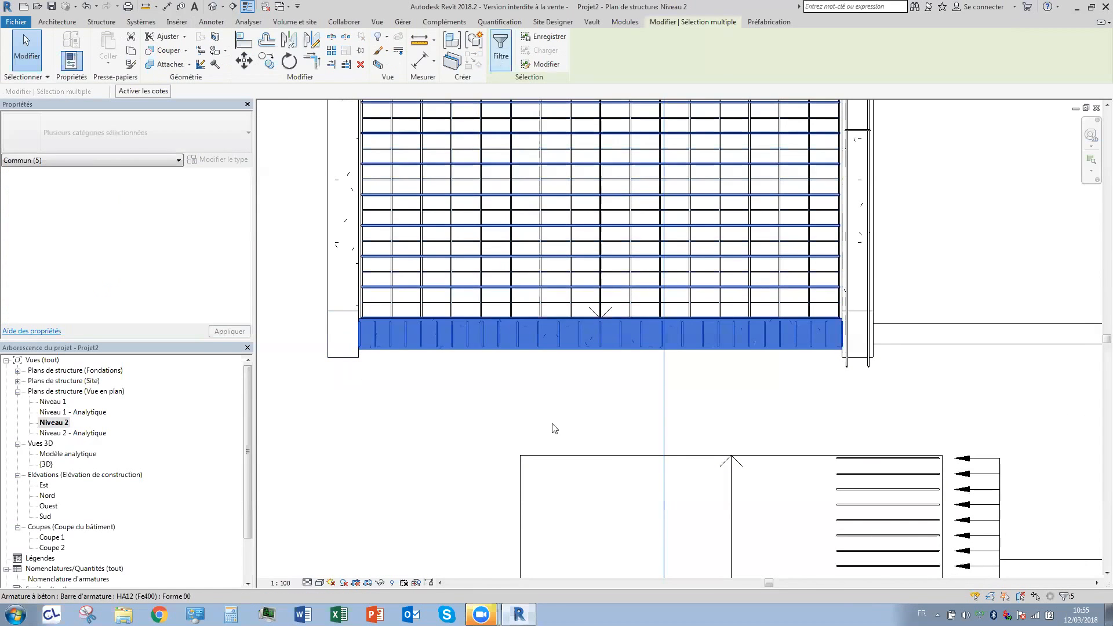
pyautogui.click(624, 251)
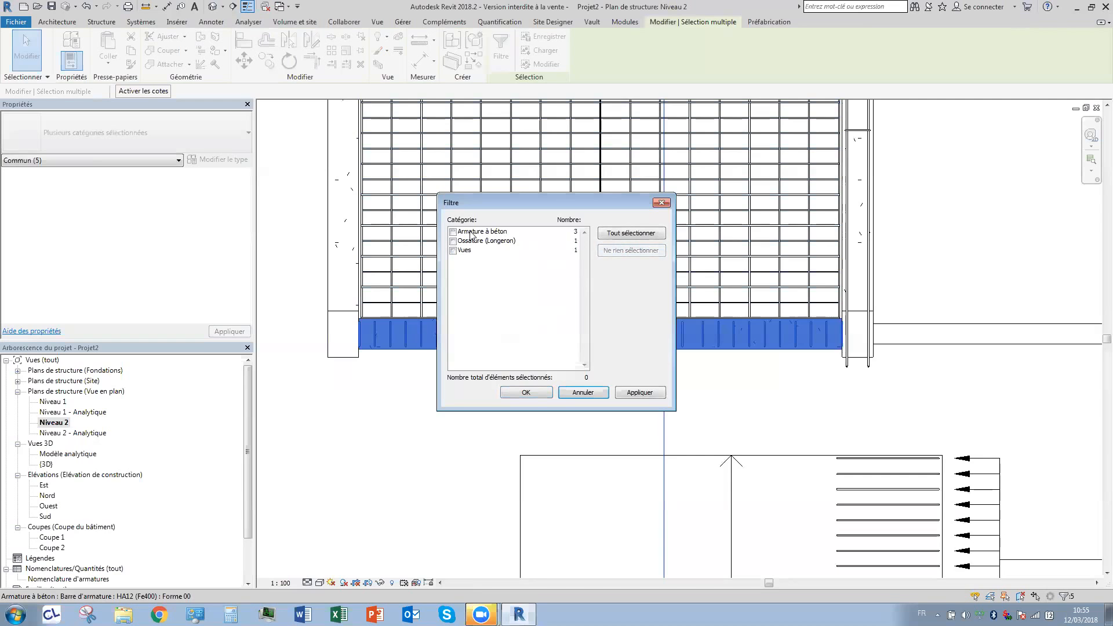
pyautogui.click(453, 233)
pyautogui.click(530, 393)
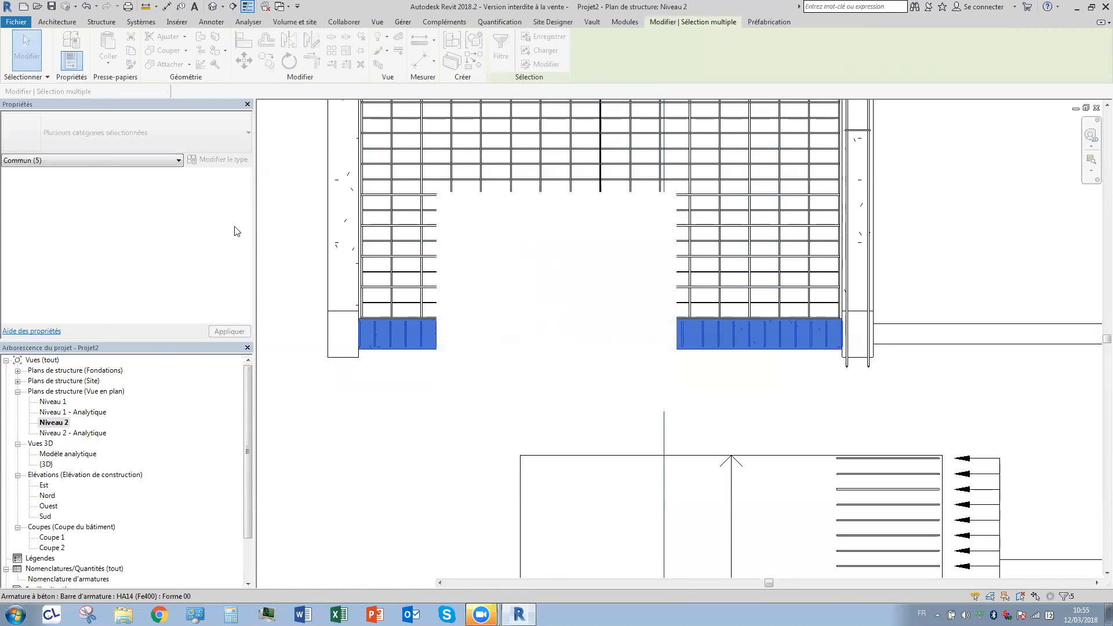
# Set the three stirrup sets' view visibility to show unobscured in all views and as solid in the Modèle analytique and {3D} views.
pyautogui.scroll(-4, 172, 249)
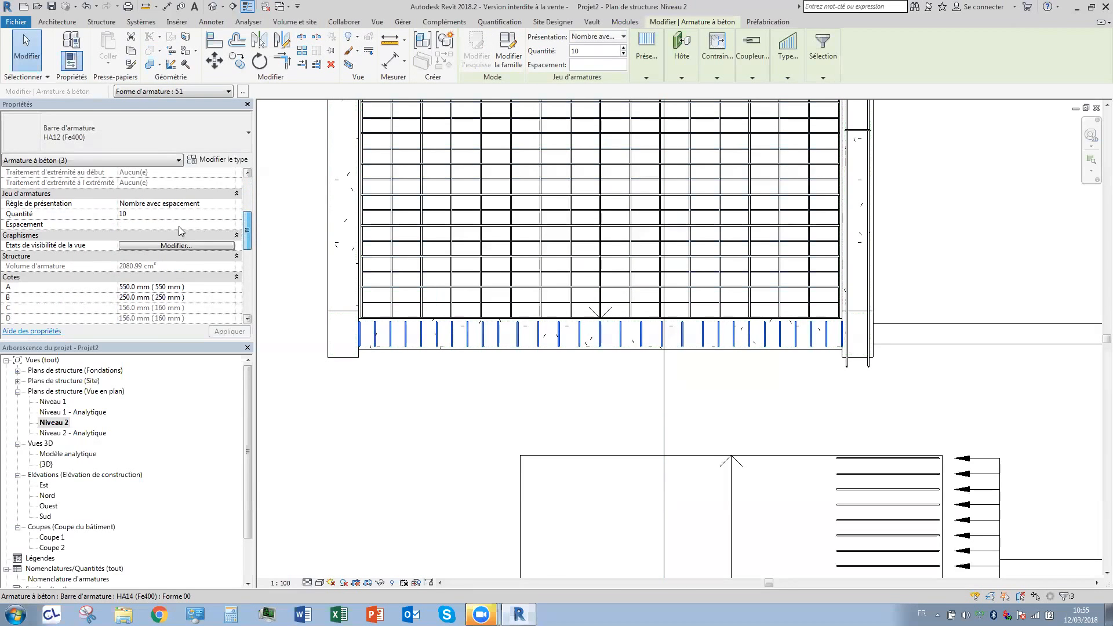
pyautogui.click(171, 246)
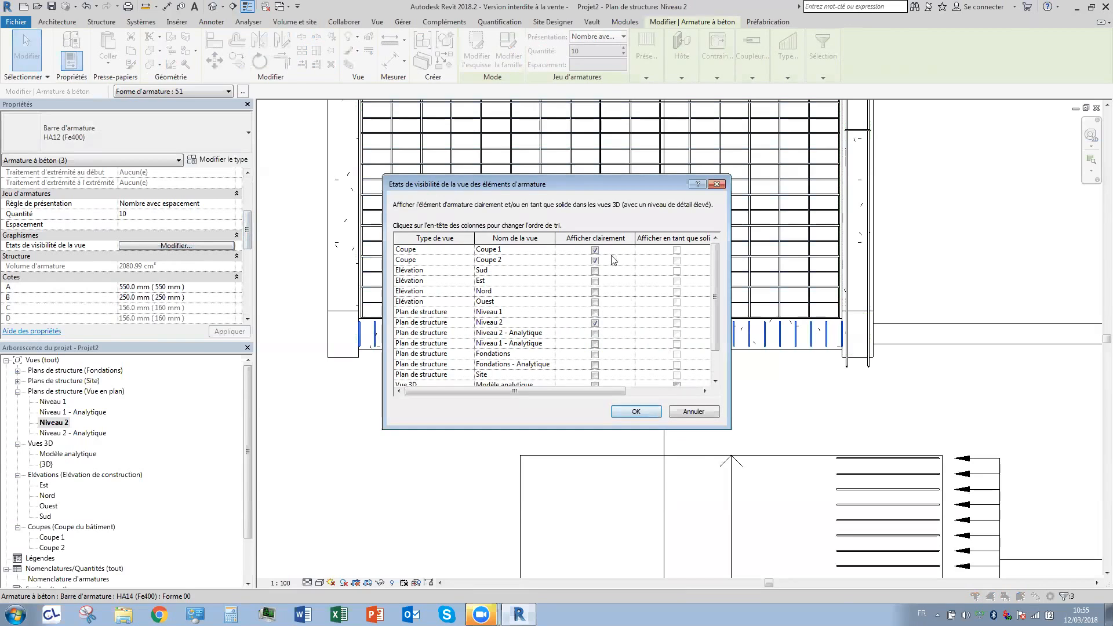
pyautogui.click(596, 250)
pyautogui.scroll(-1, 636, 297)
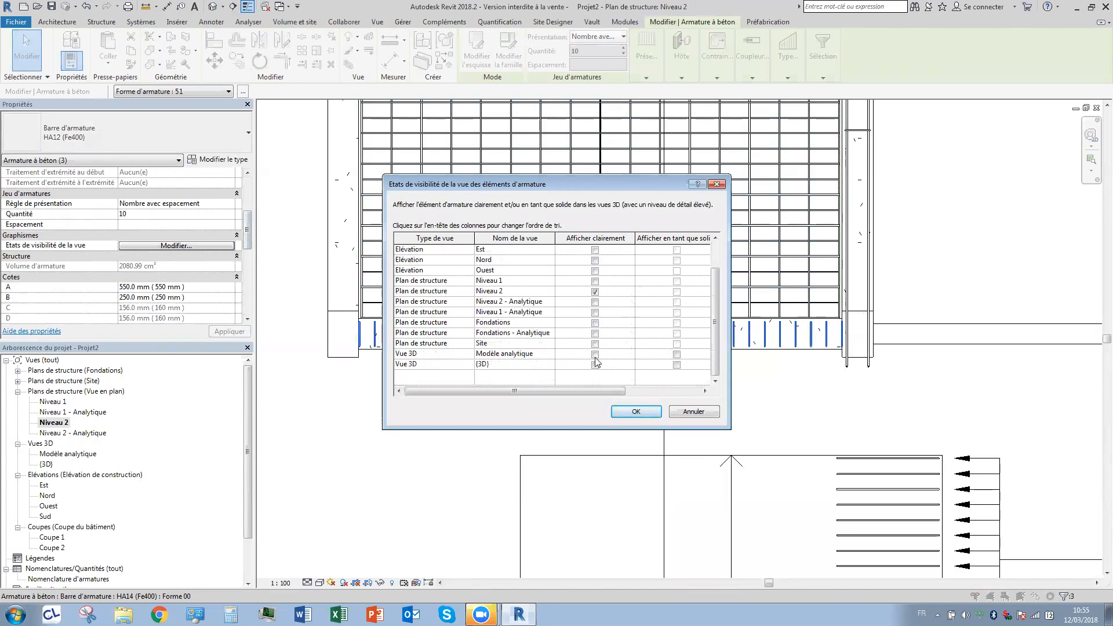
pyautogui.keyDown('shift'); pyautogui.click(595, 365); pyautogui.keyUp('shift')
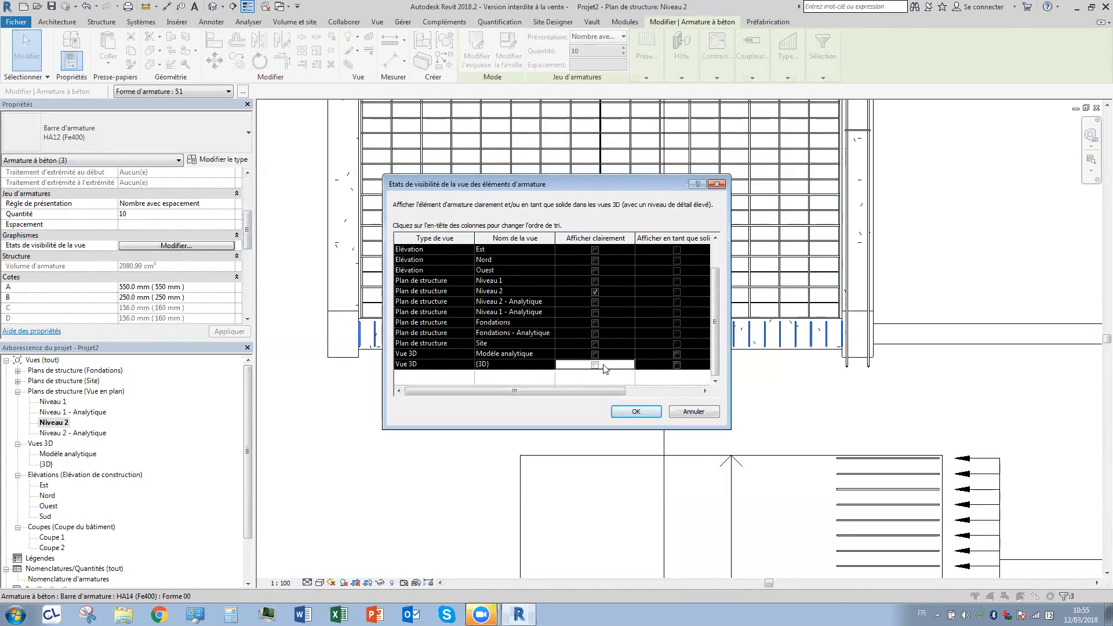
pyautogui.click(675, 365)
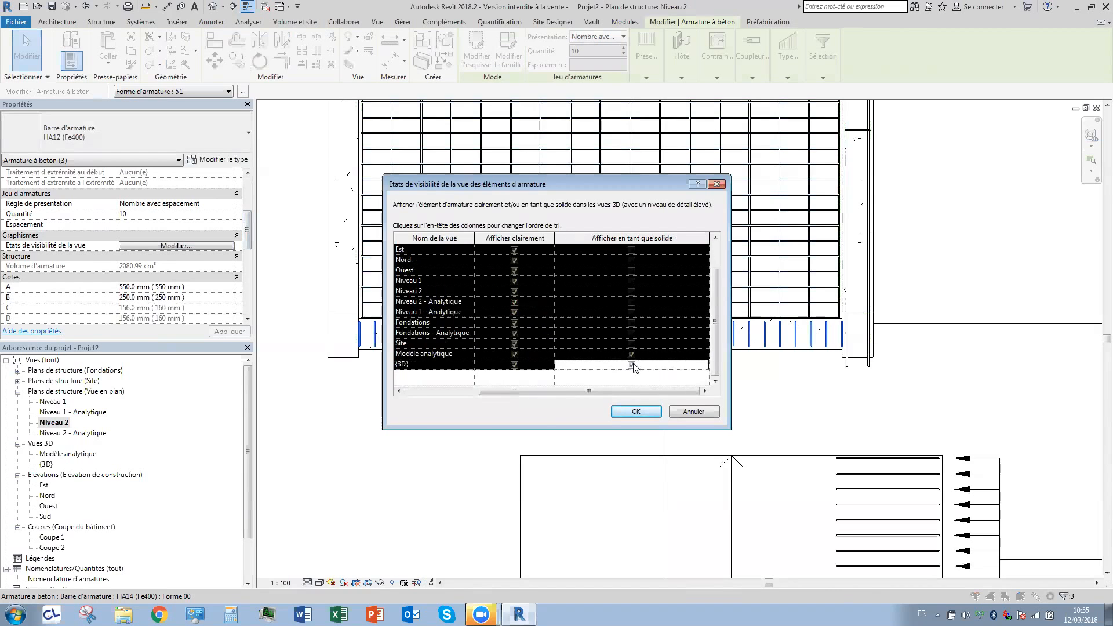
pyautogui.click(636, 411)
# Clear the selection and open the 3D view to examine the stirrups in the beam up close.
pyautogui.click(495, 417)
pyautogui.click(211, 7)
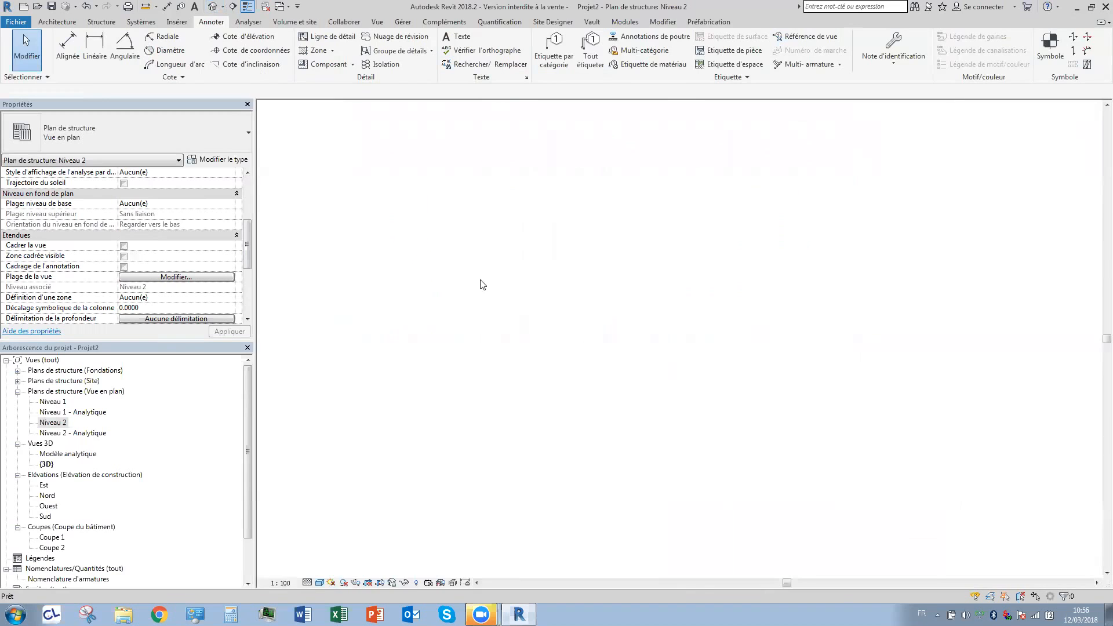
pyautogui.scroll(1, 591, 263)
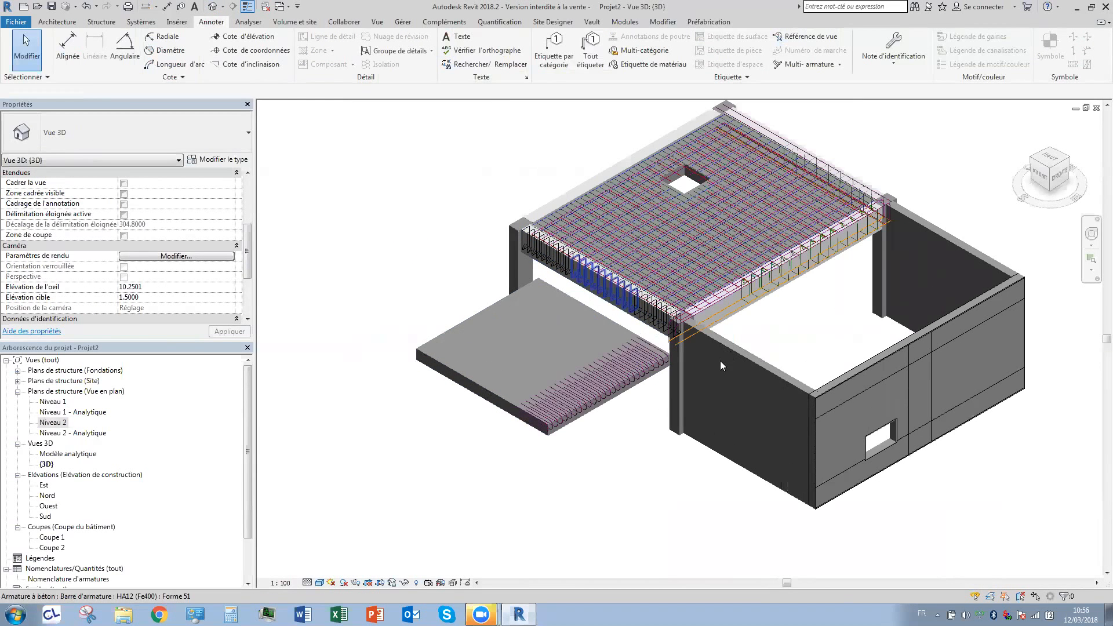
pyautogui.scroll(4, 702, 335)
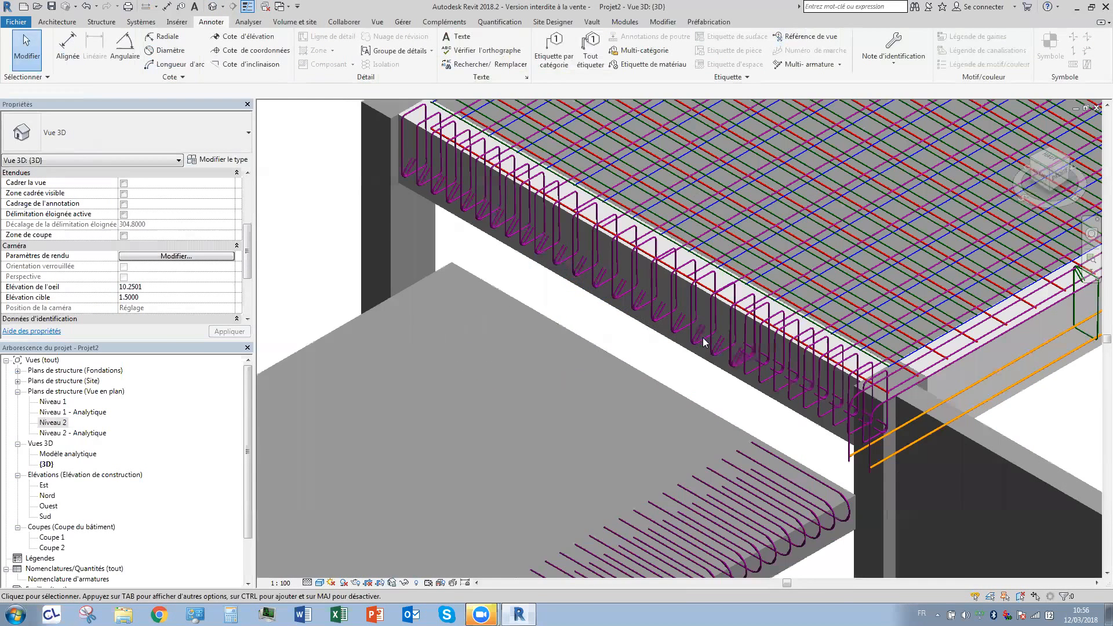
# Reduce the quantity of the beam's middle stirrup set to 9.
pyautogui.scroll(2, 748, 381)
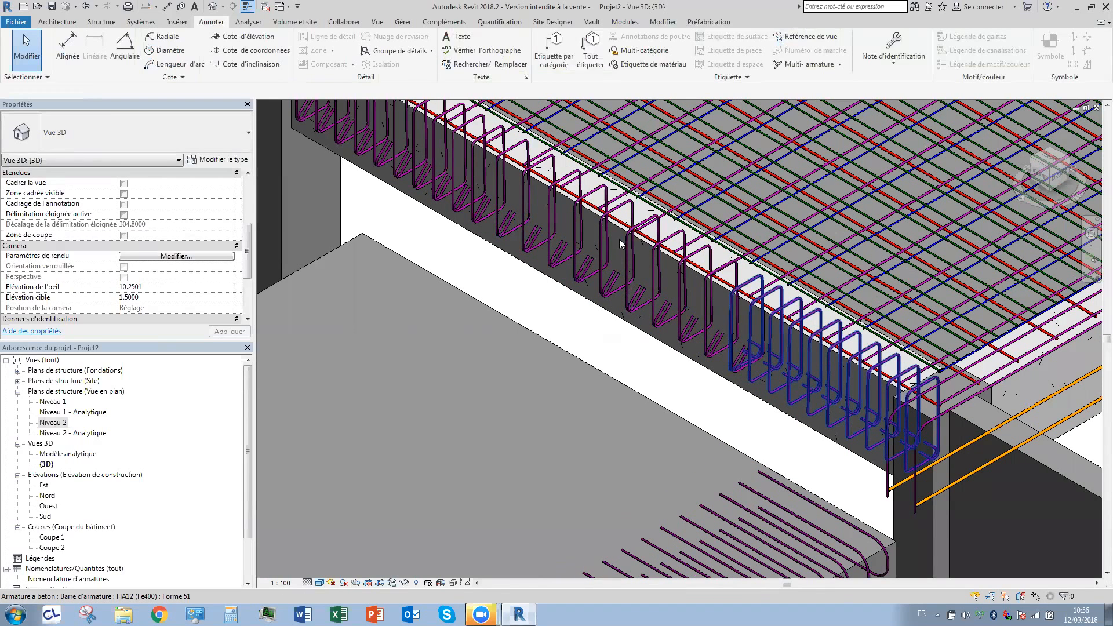
pyautogui.scroll(3, 624, 254)
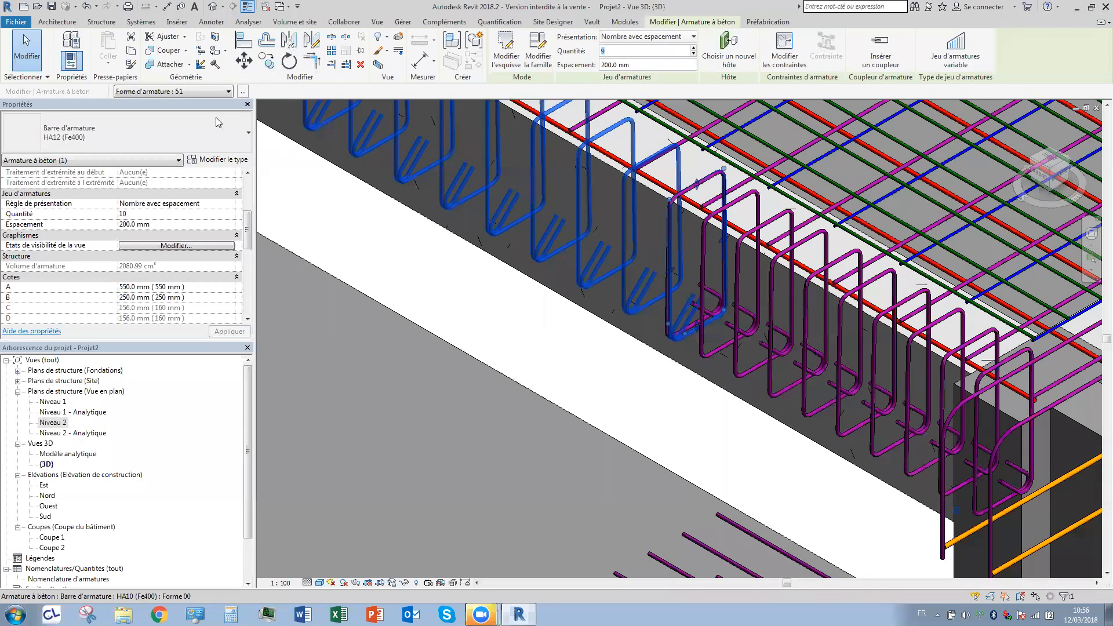
pyautogui.press('Return')
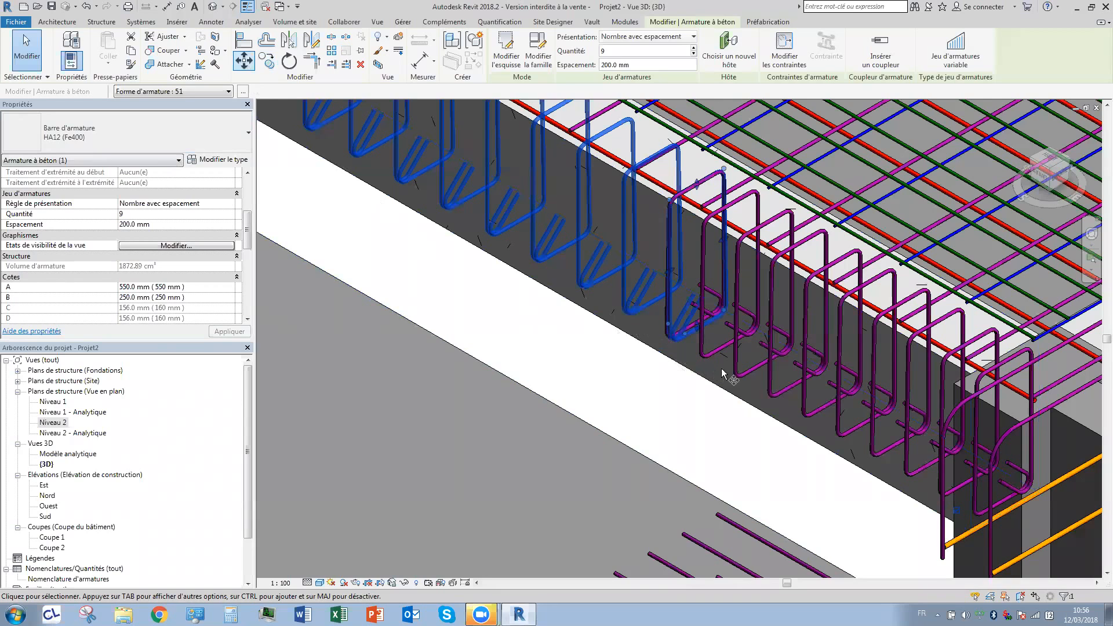
# Move the middle stirrup set a short distance along the beam relative to the neighbouring end set.
pyautogui.press('m')
pyautogui.press('v')
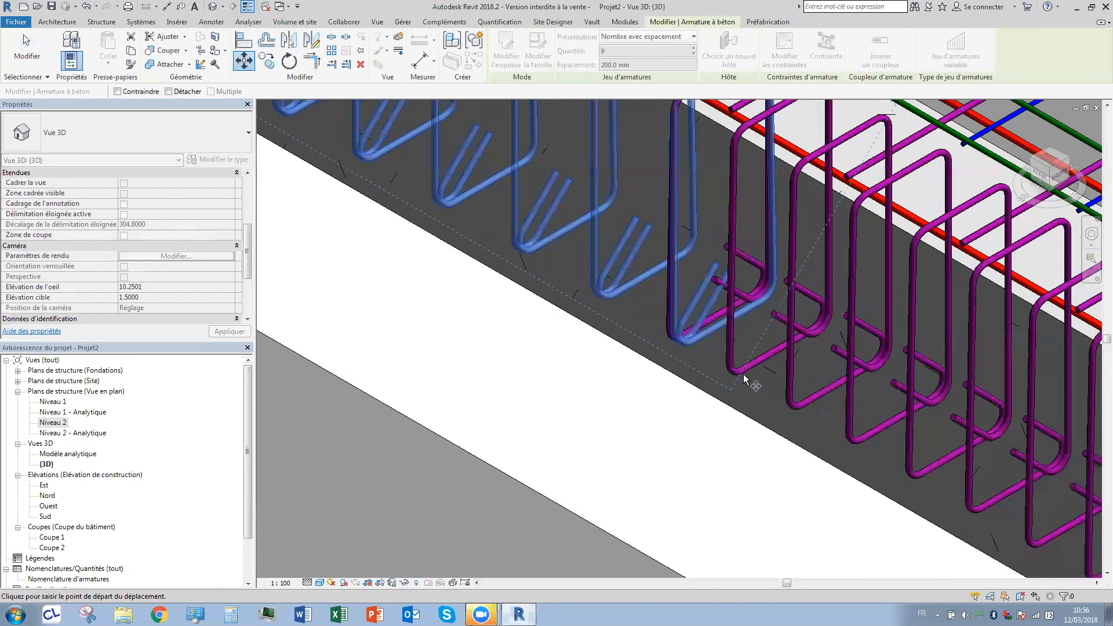
pyautogui.scroll(4, 737, 372)
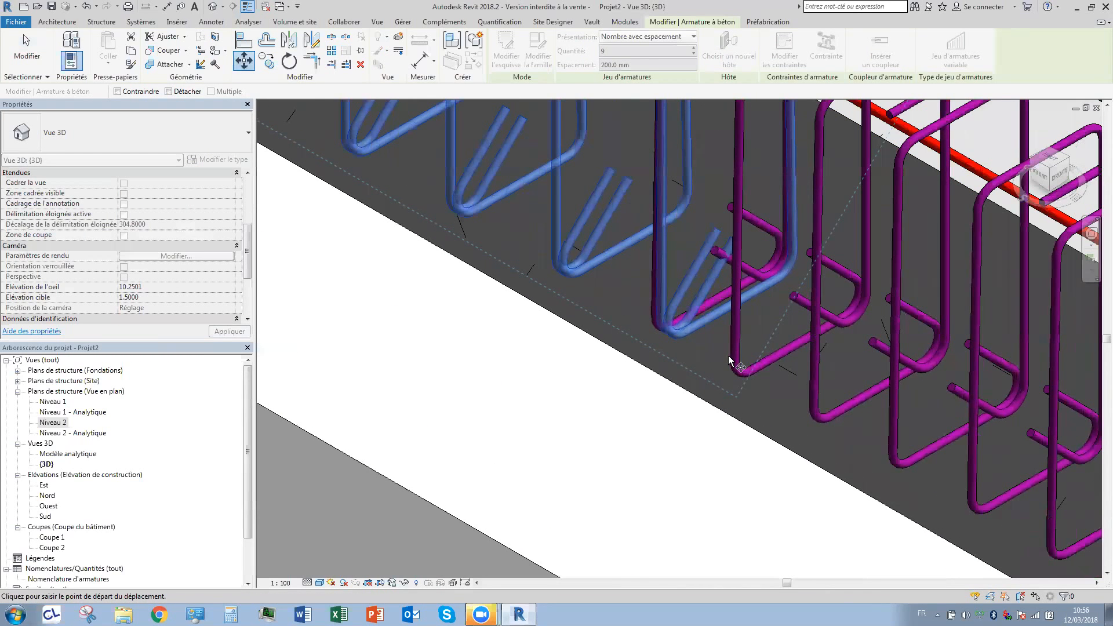
pyautogui.scroll(-2, 728, 356)
pyautogui.scroll(-2, 710, 355)
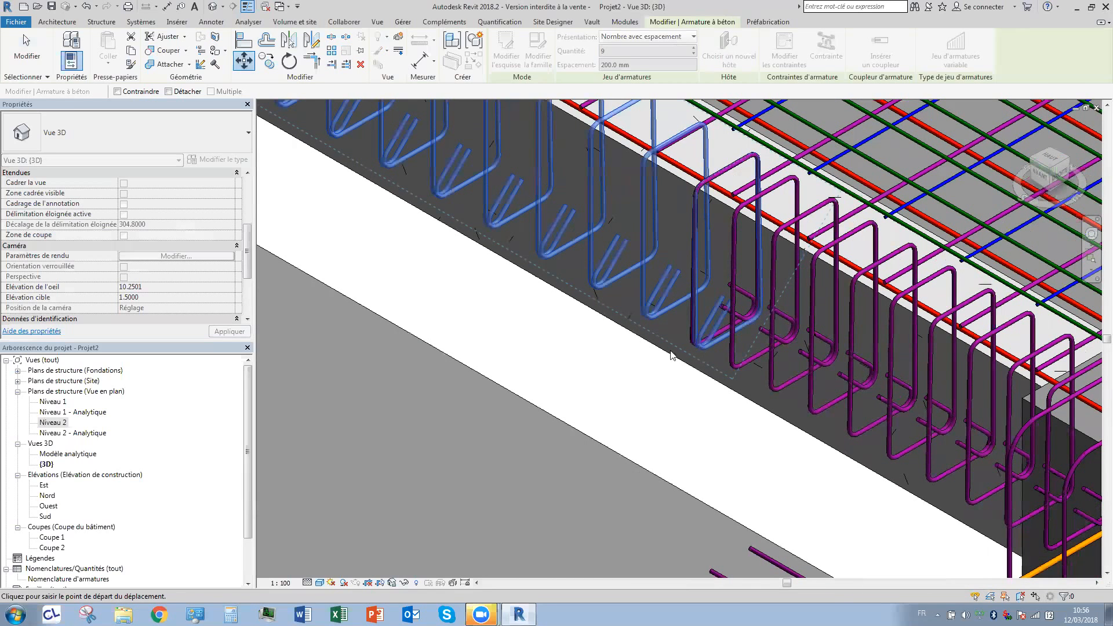
pyautogui.click(734, 364)
pyautogui.click(702, 345)
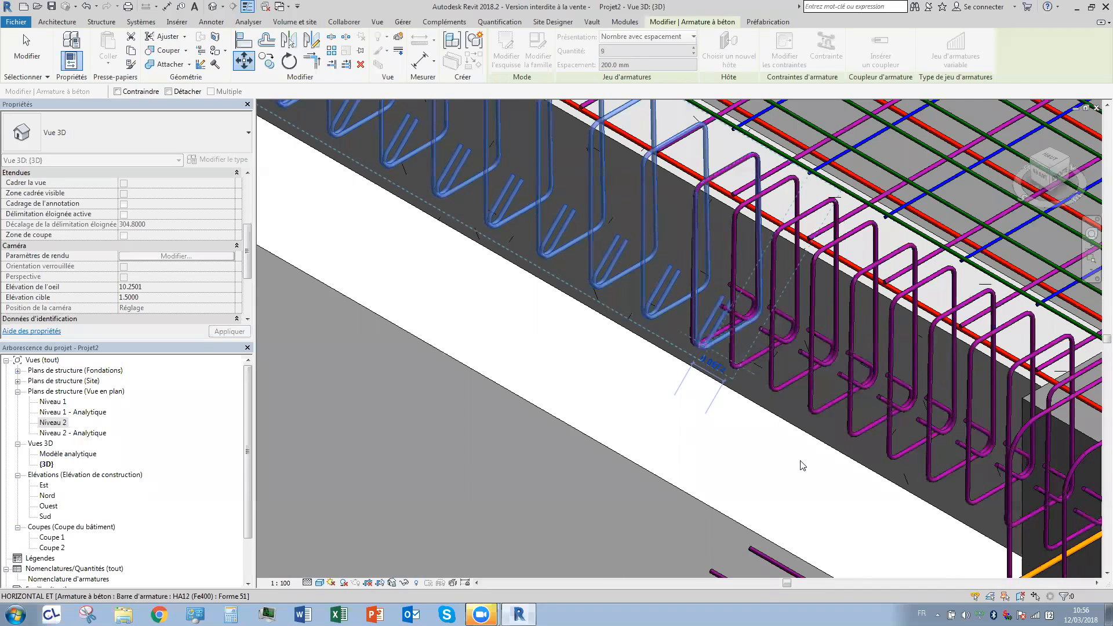
pyautogui.click(716, 368)
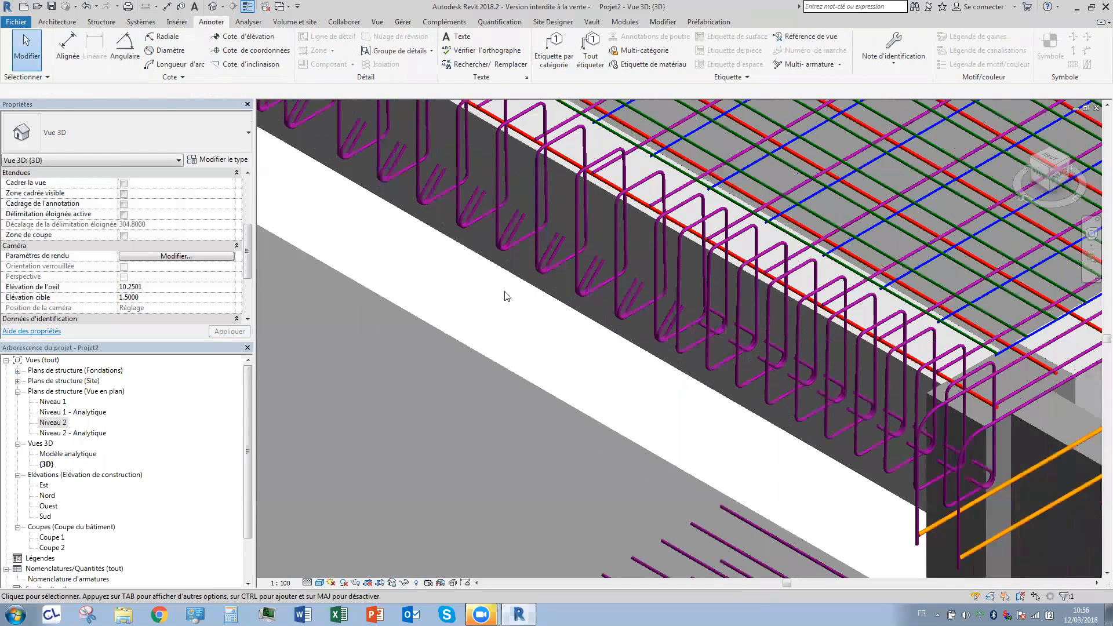
# Set the quantity of the moved middle stirrup set to 10 and clear the selection.
pyautogui.scroll(-1, 497, 232)
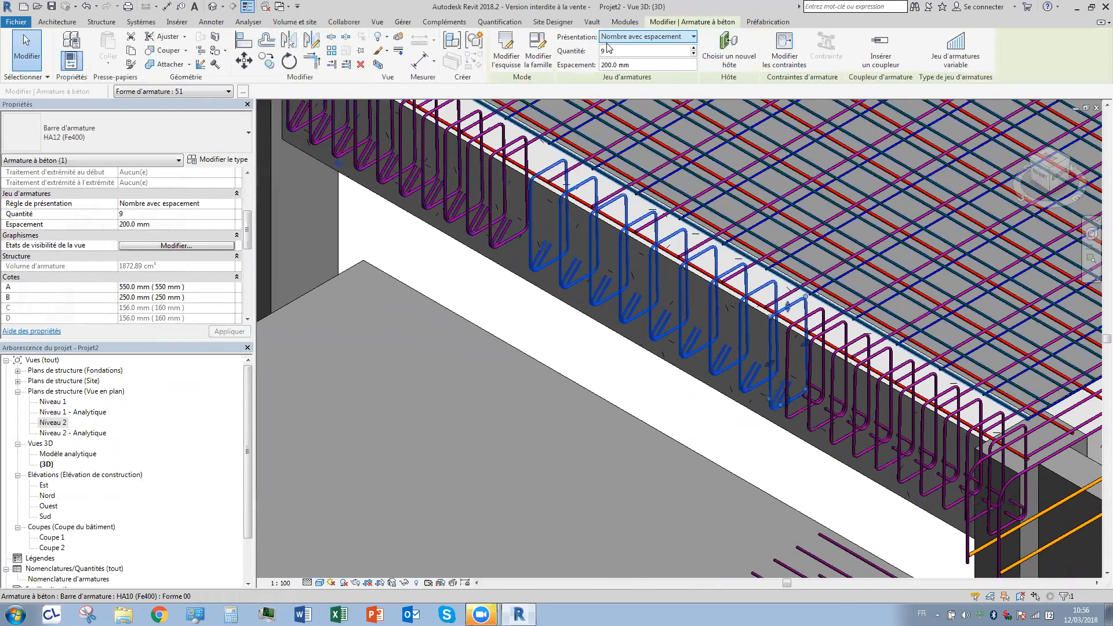
pyautogui.click(693, 47)
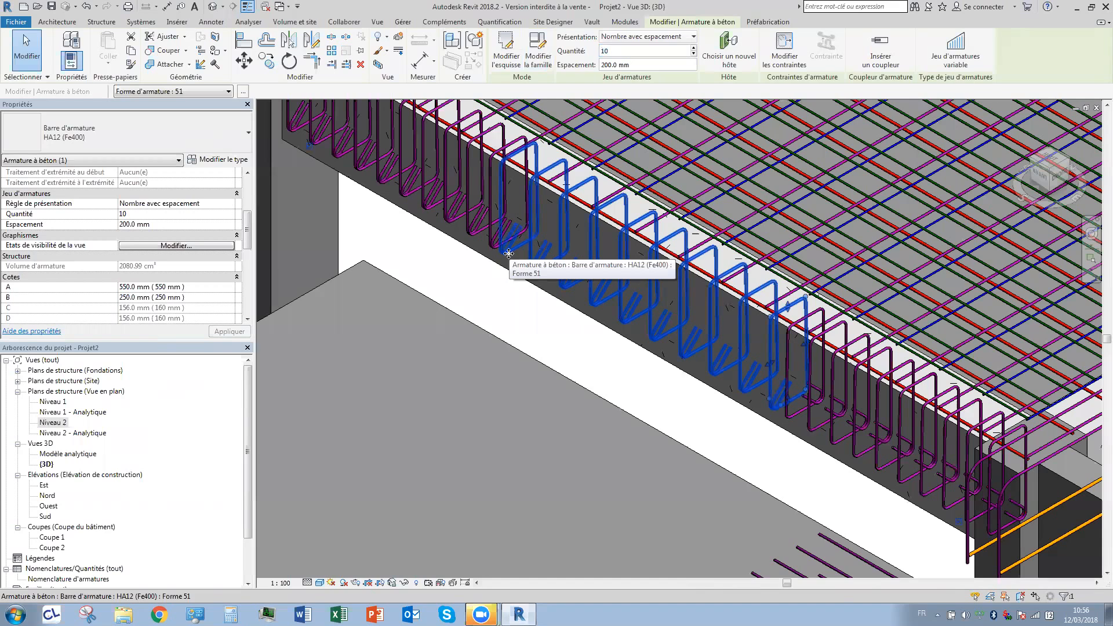
pyautogui.click(527, 306)
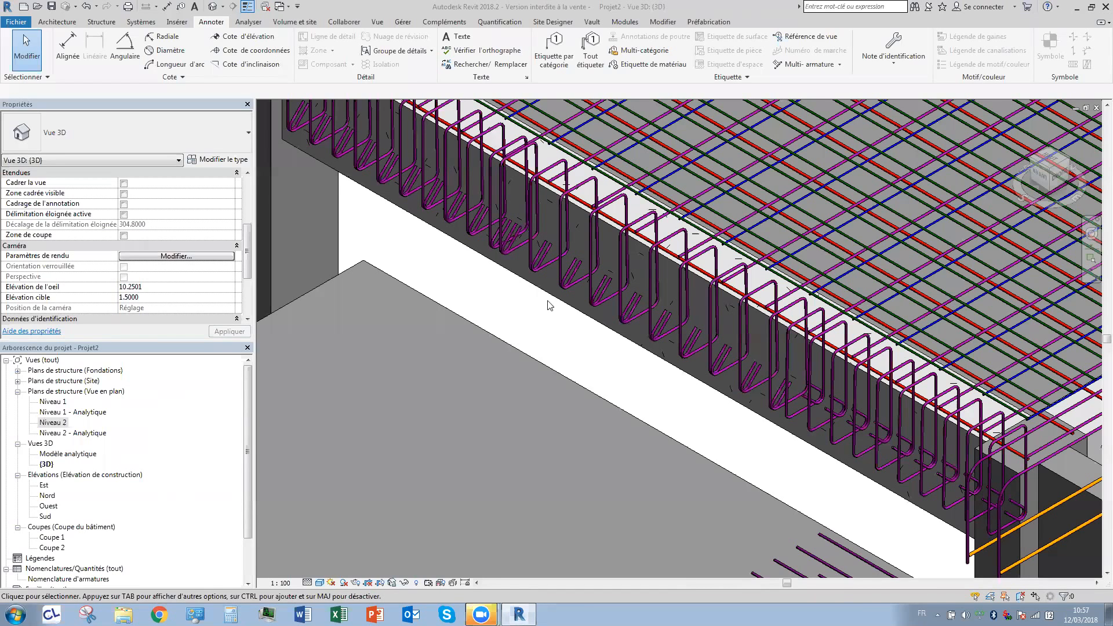
# In the Niveau 2 plan, start a 300 mm Générique floor and sketch a rectangular boundary about 8.7 m wide, east of the existing building.
pyautogui.doubleClick(60, 423)
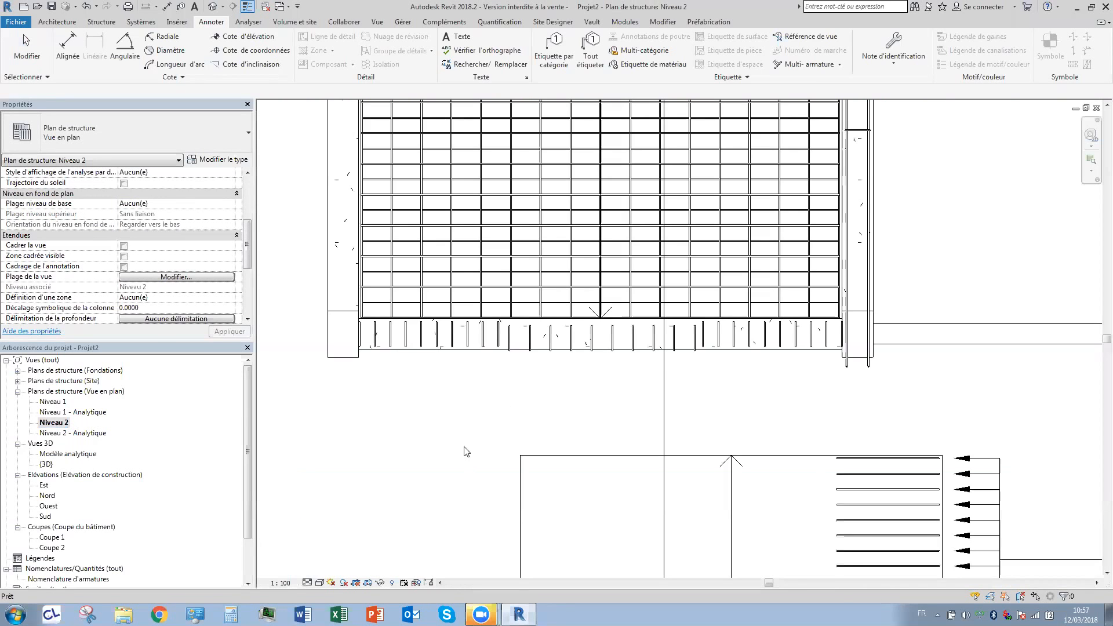
pyautogui.scroll(5, 595, 324)
pyautogui.scroll(-5, 594, 323)
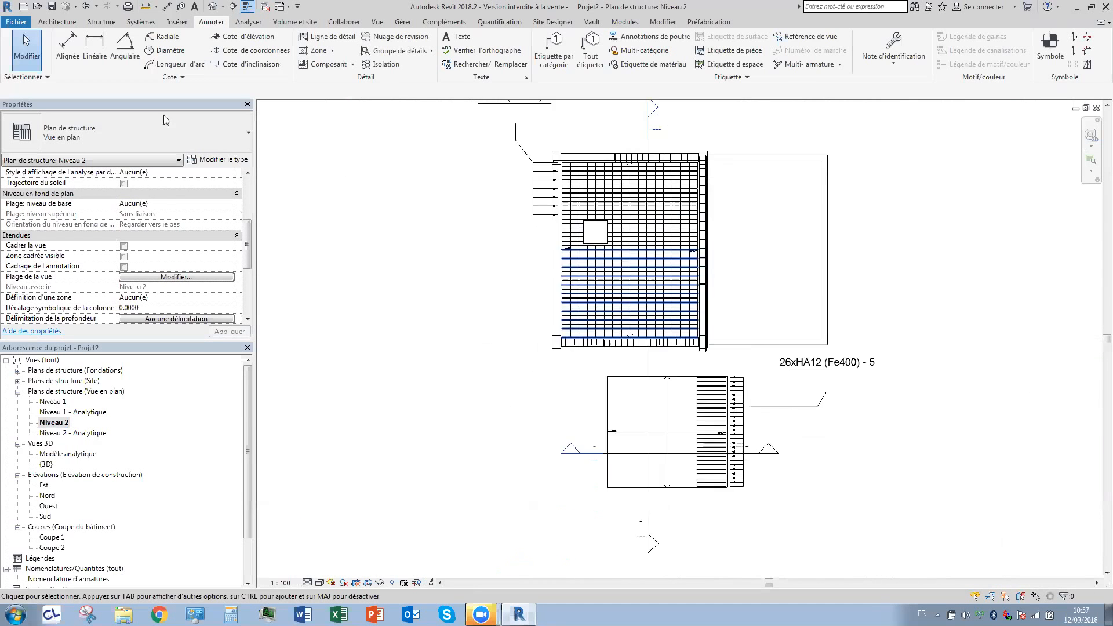
pyautogui.click(100, 22)
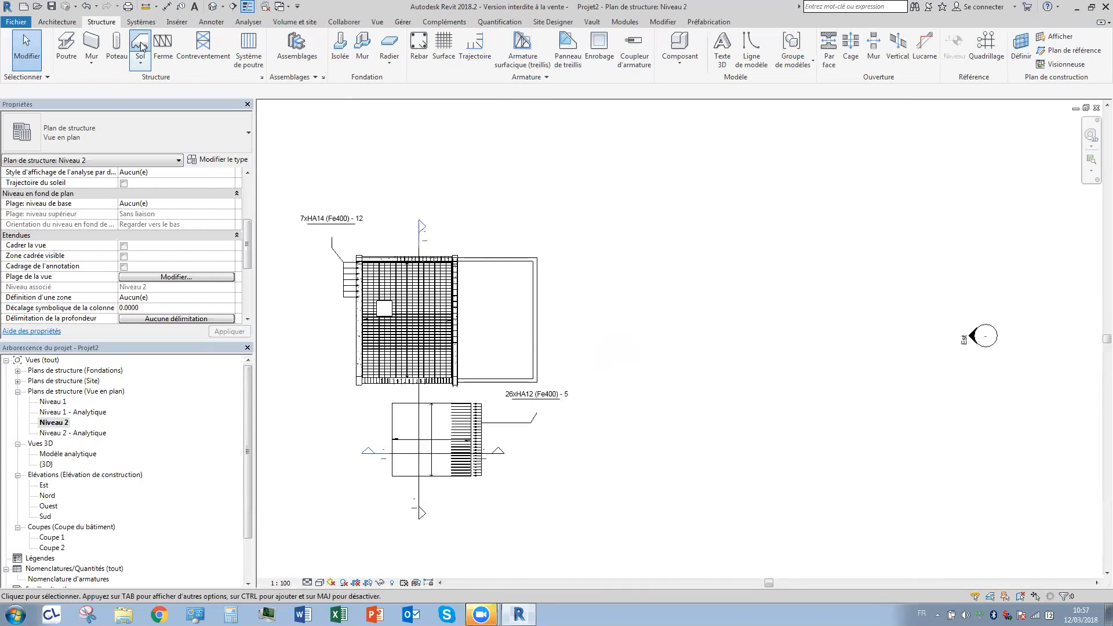
pyautogui.click(612, 38)
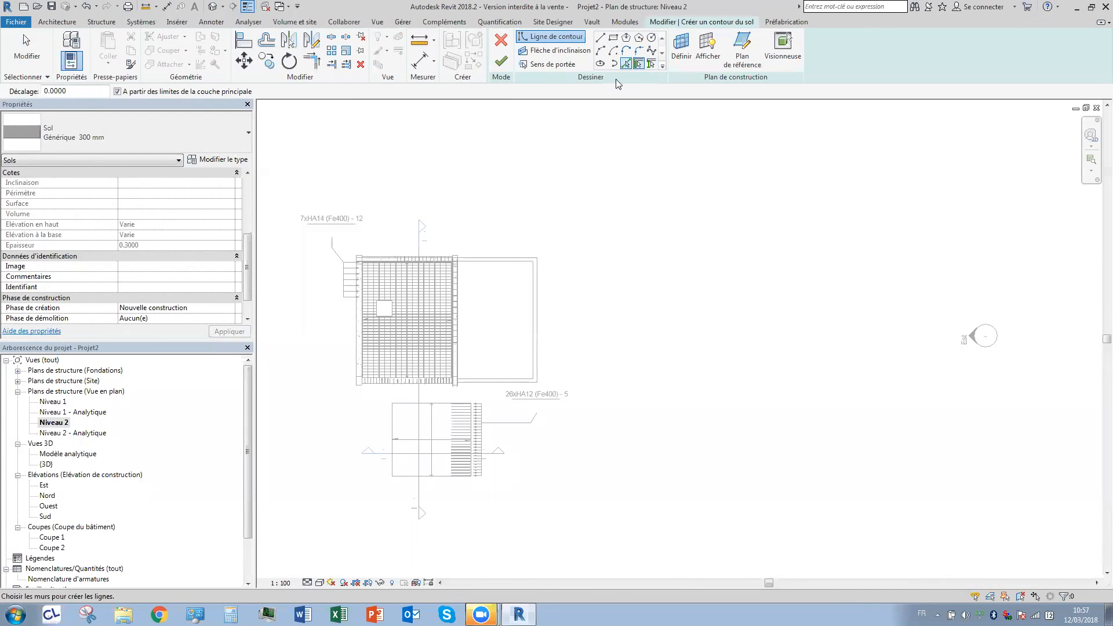
pyautogui.click(665, 239)
pyautogui.click(832, 345)
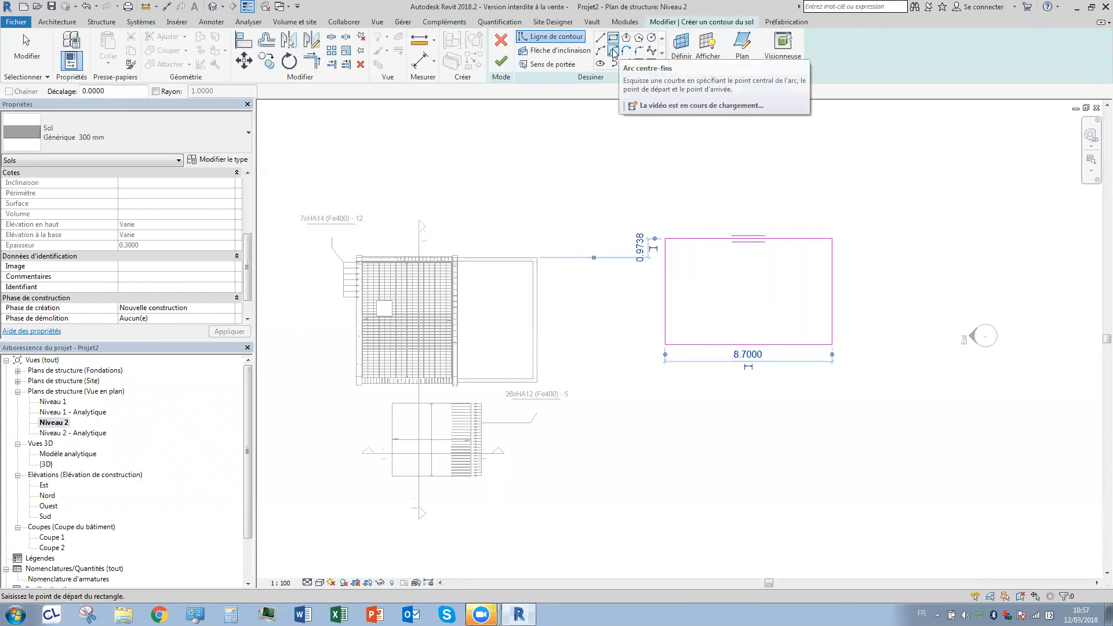
pyautogui.click(613, 51)
pyautogui.click(665, 238)
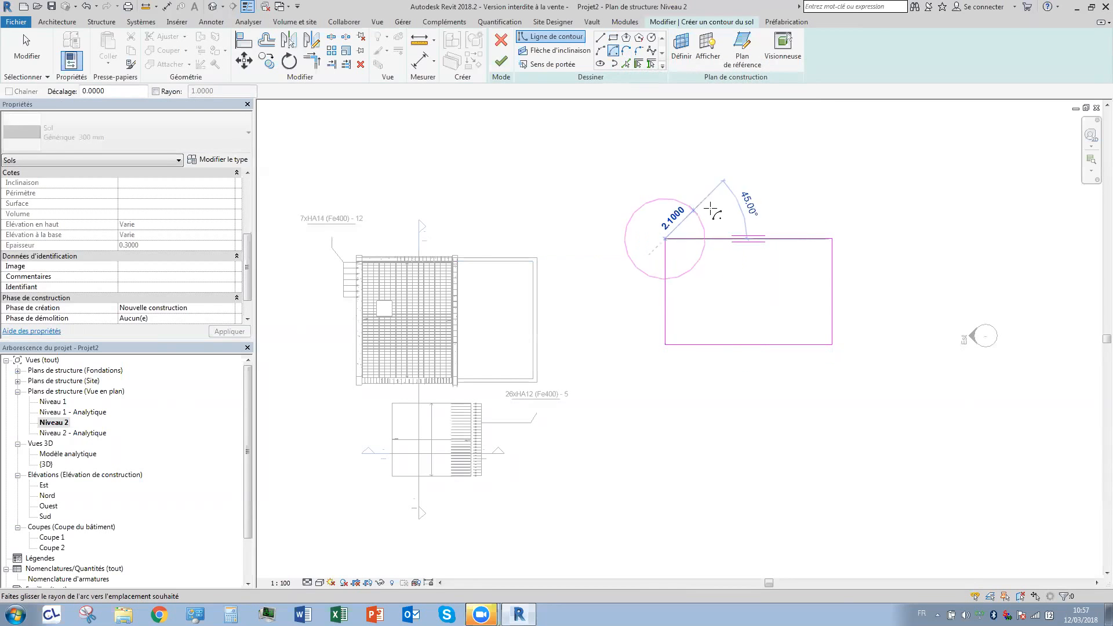
pyautogui.click(754, 202)
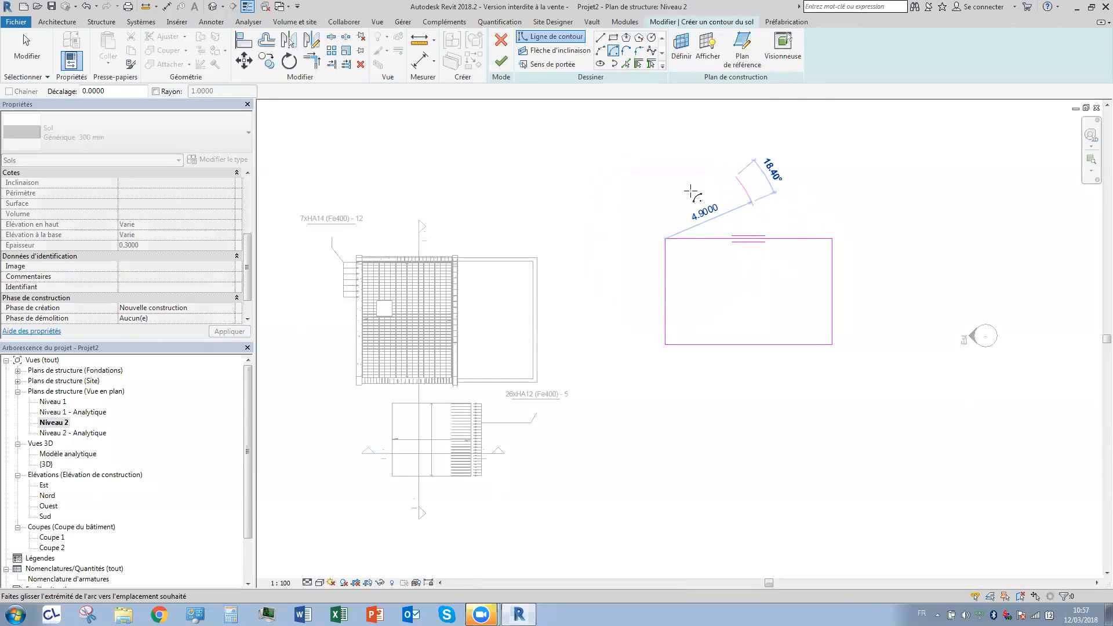
# Try a start-end-radius arc from the rectangle's upper corner, undo the accidental sketch distortion and delete the arc.
pyautogui.click(600, 51)
pyautogui.click(666, 238)
pyautogui.click(740, 193)
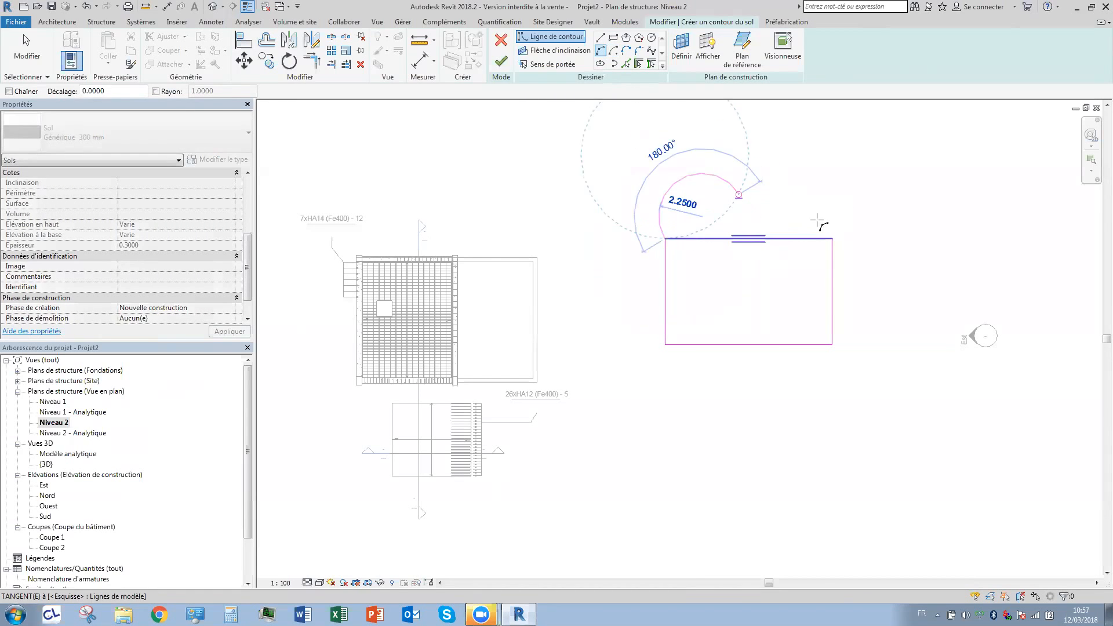
pyautogui.click(809, 372)
pyautogui.press('Escape')
pyautogui.press('Escape')
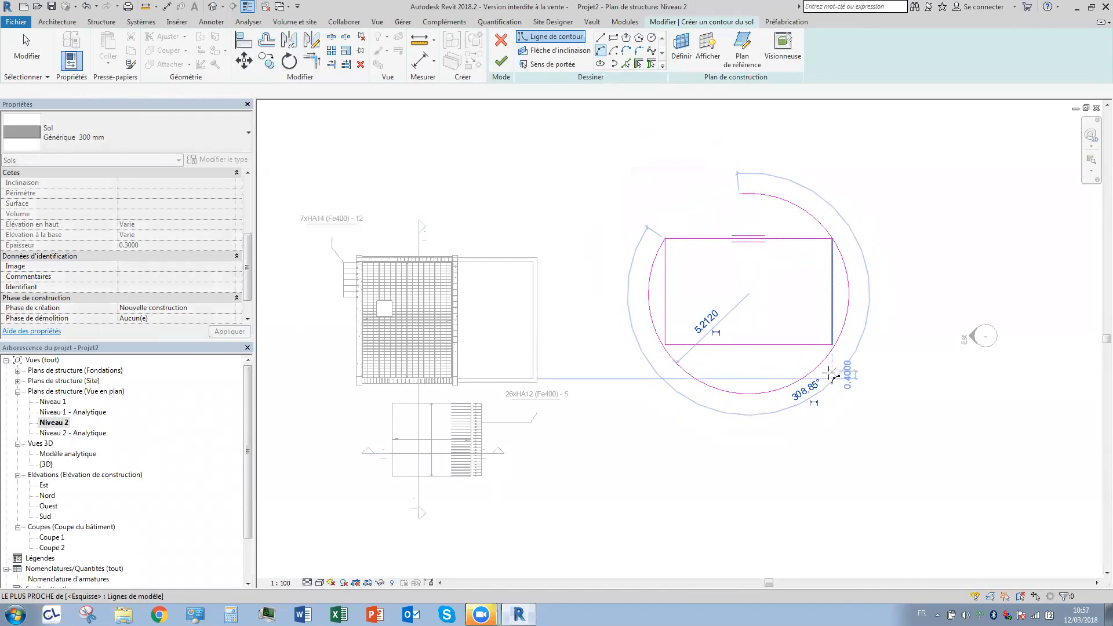
pyautogui.moveTo(802, 381); pyautogui.dragTo(697, 175)
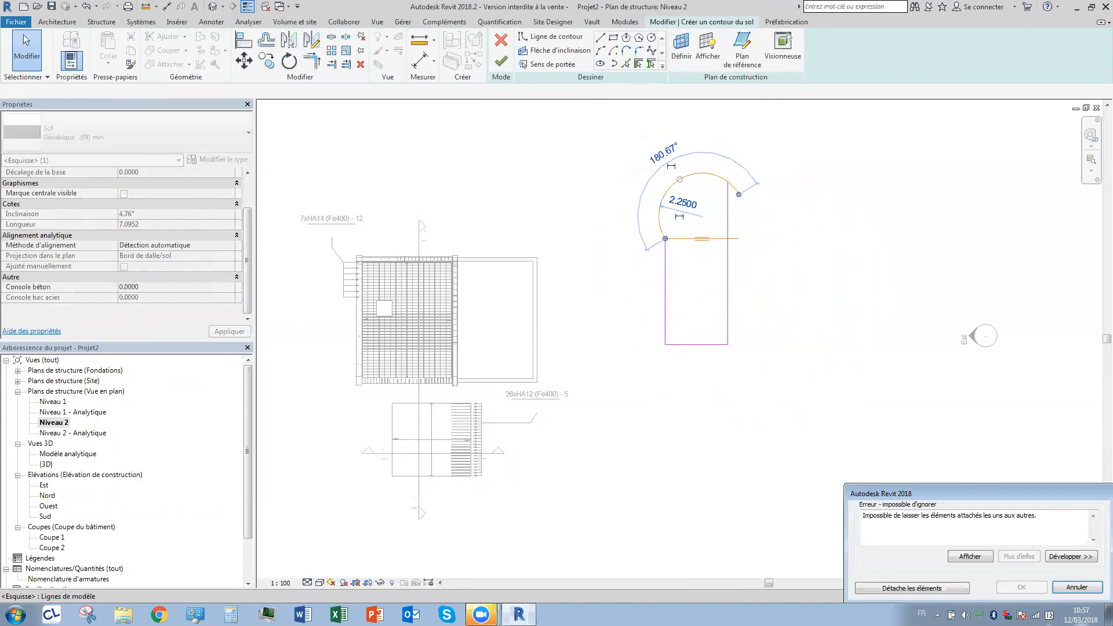
pyautogui.hotkey('ctrl', 'z')
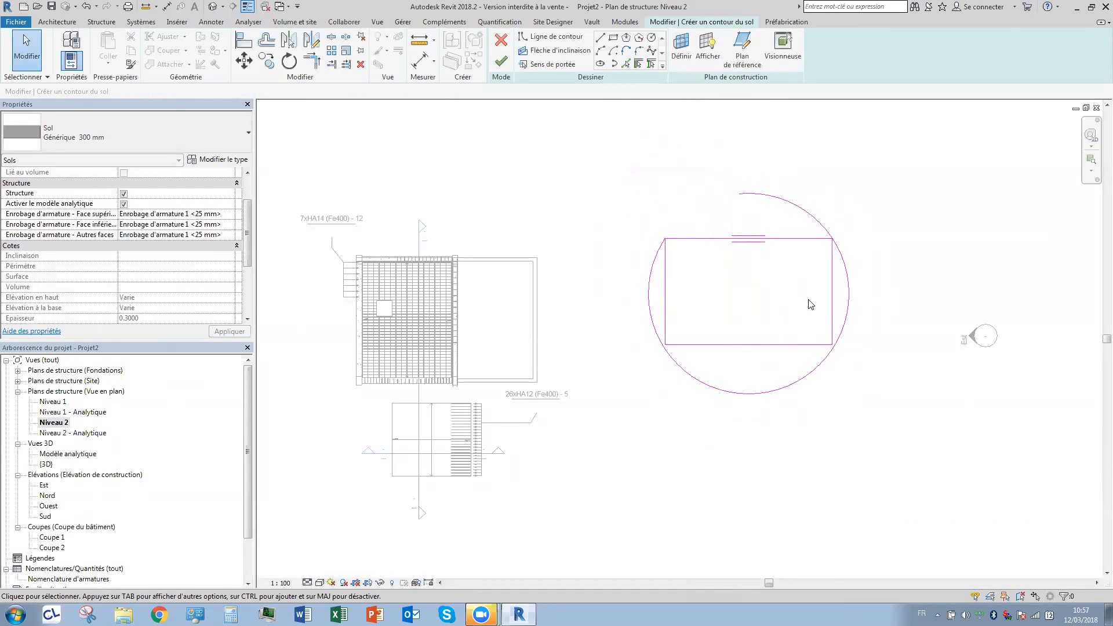
pyautogui.click(850, 293)
pyautogui.press('Delete')
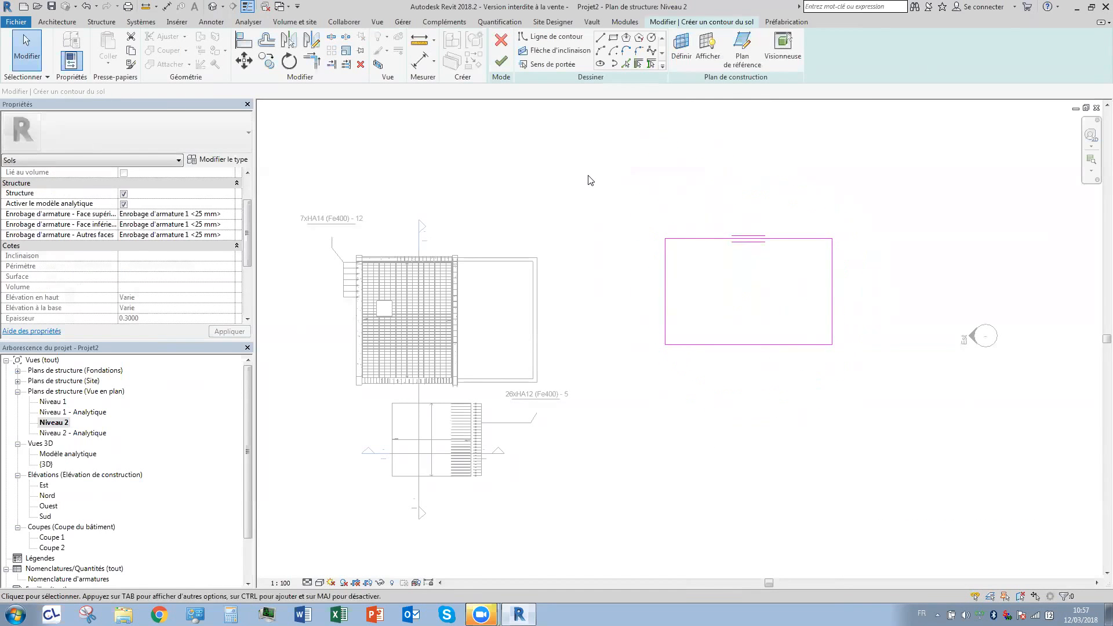
# Draw a semicircular arc of 4.35 m radius between the rectangle's upper corners and delete the straight edge beneath it.
pyautogui.click(600, 53)
pyautogui.click(665, 238)
pyautogui.click(833, 238)
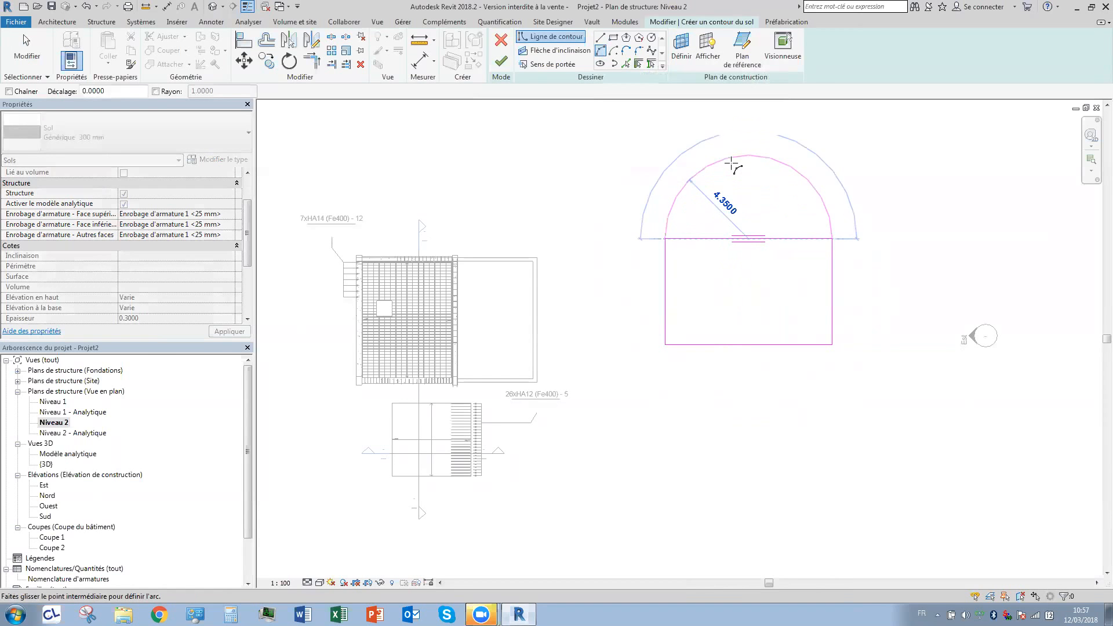
pyautogui.click(730, 158)
pyautogui.press('Escape')
pyautogui.press('Escape')
pyautogui.click(701, 238)
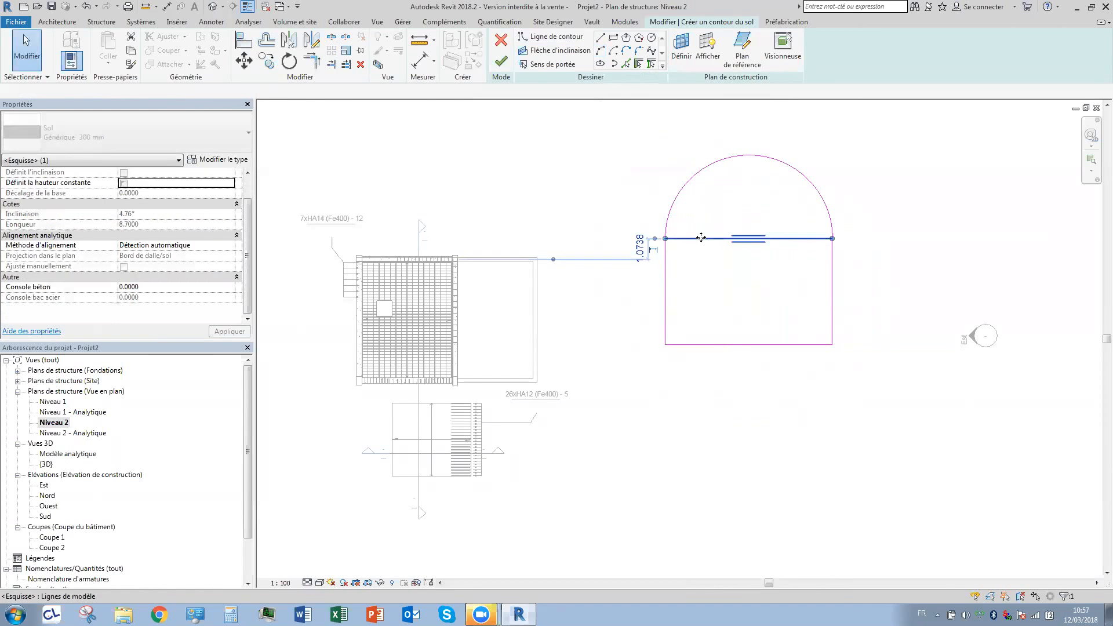
pyautogui.press('Delete')
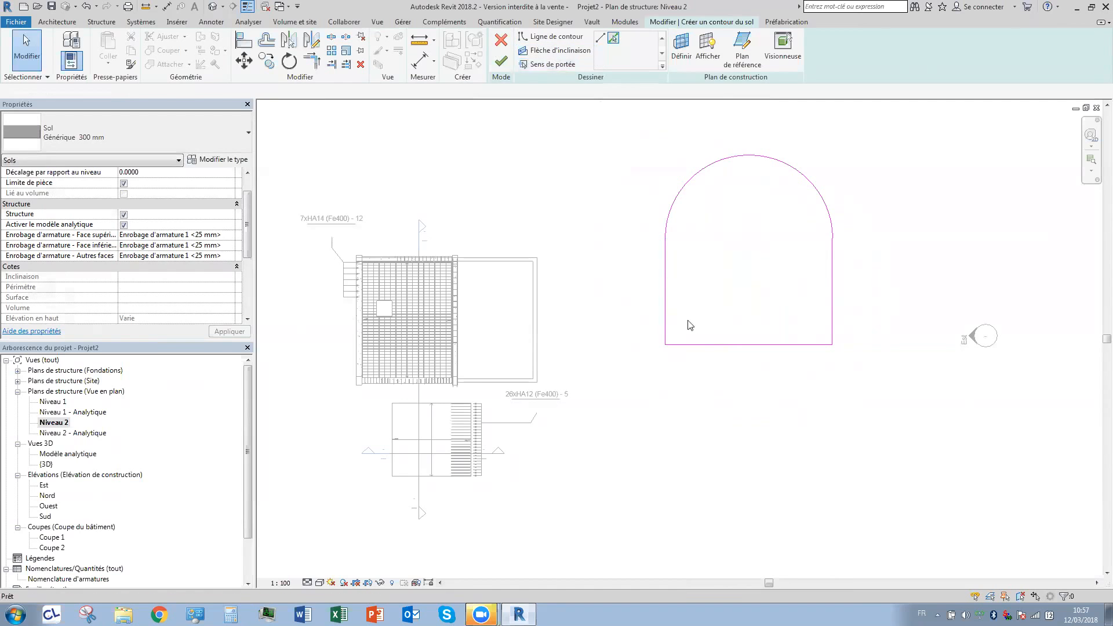
# Set the floor's span direction along its straight lower edge and finish the boundary sketch.
pyautogui.click(705, 344)
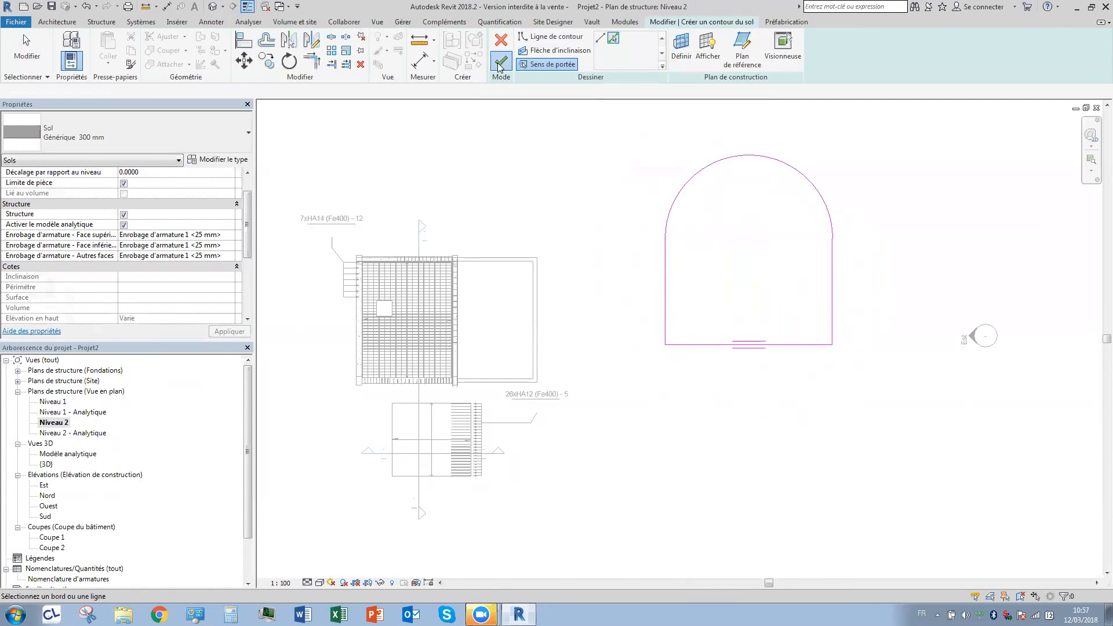
pyautogui.click(500, 63)
pyautogui.click(604, 174)
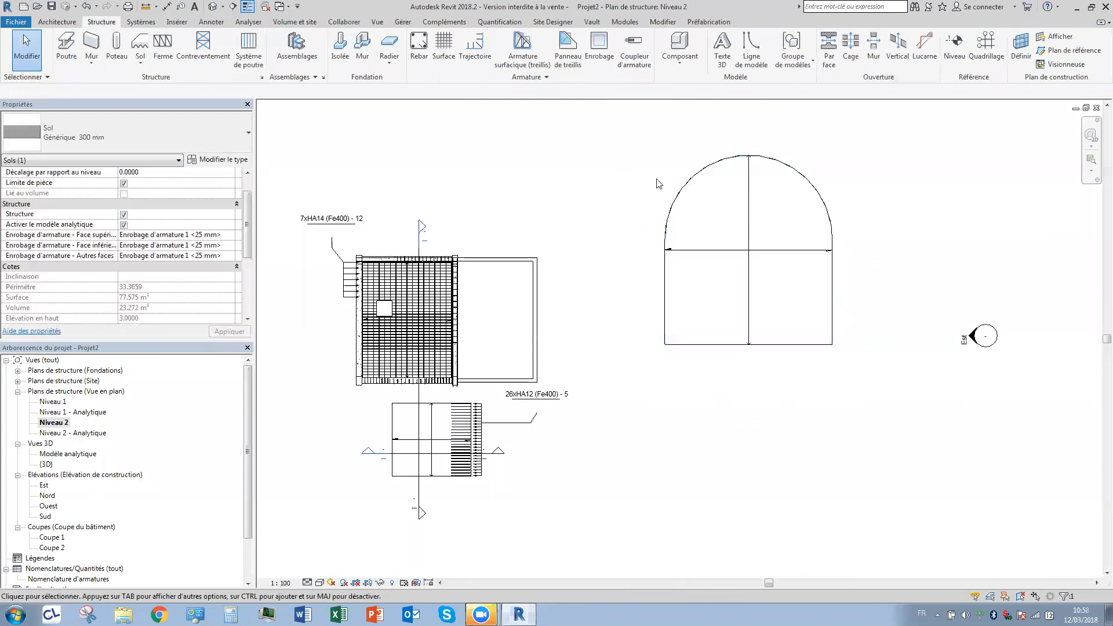
# Add surface reinforcement to the arched floor, using its arc, both sides and lower edge as the boundary, and clear the selection.
pyautogui.click(720, 157)
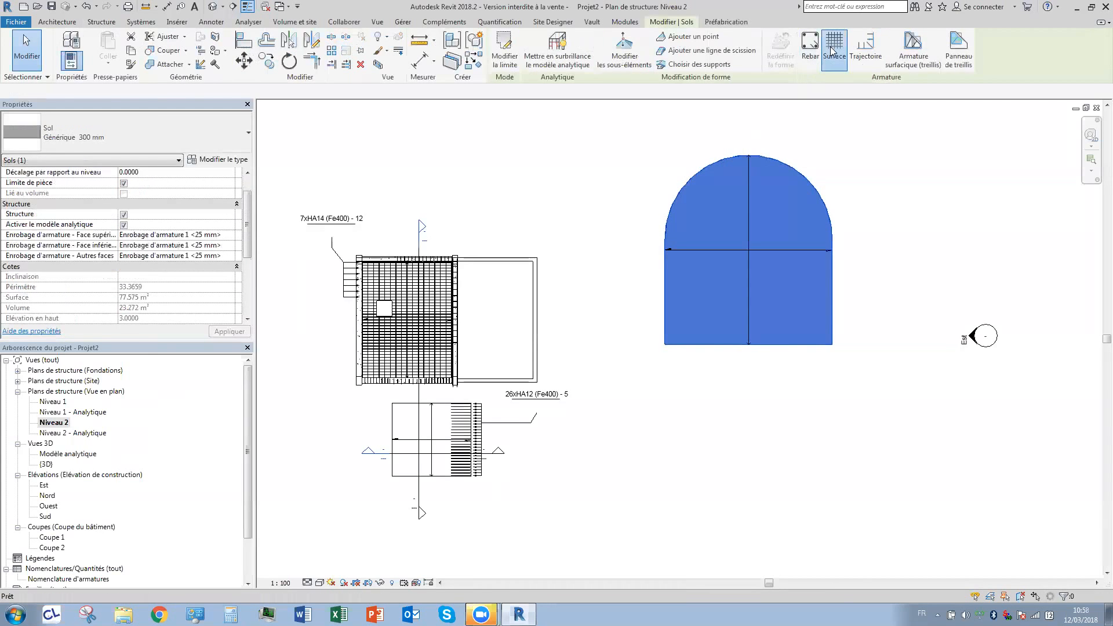
pyautogui.click(835, 43)
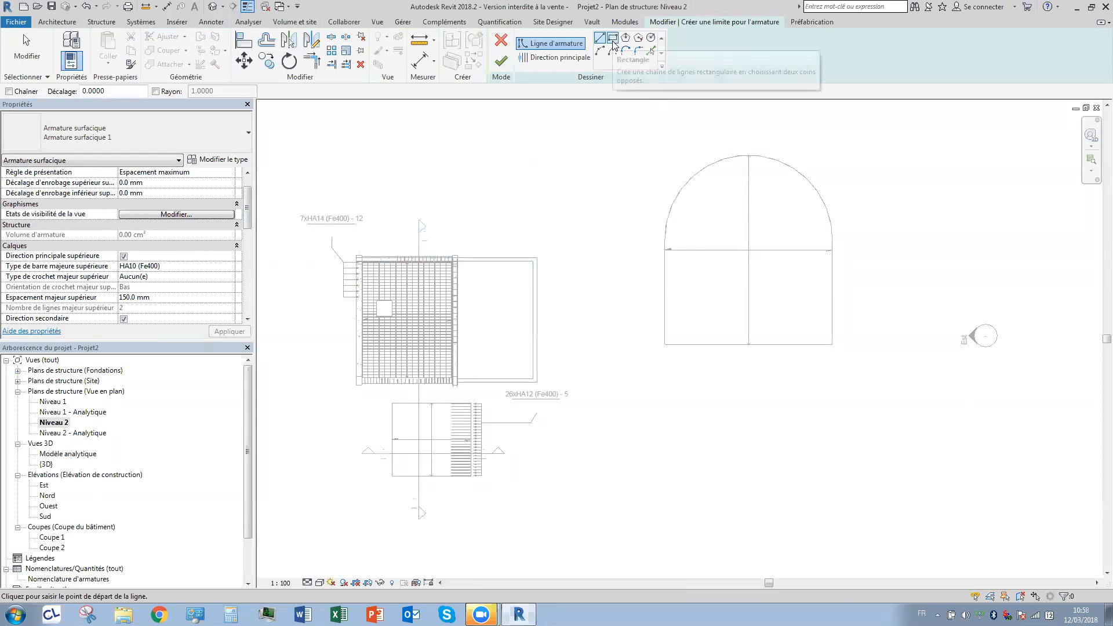
pyautogui.click(649, 51)
pyautogui.click(716, 171)
pyautogui.click(666, 313)
pyautogui.click(709, 345)
pyautogui.click(833, 313)
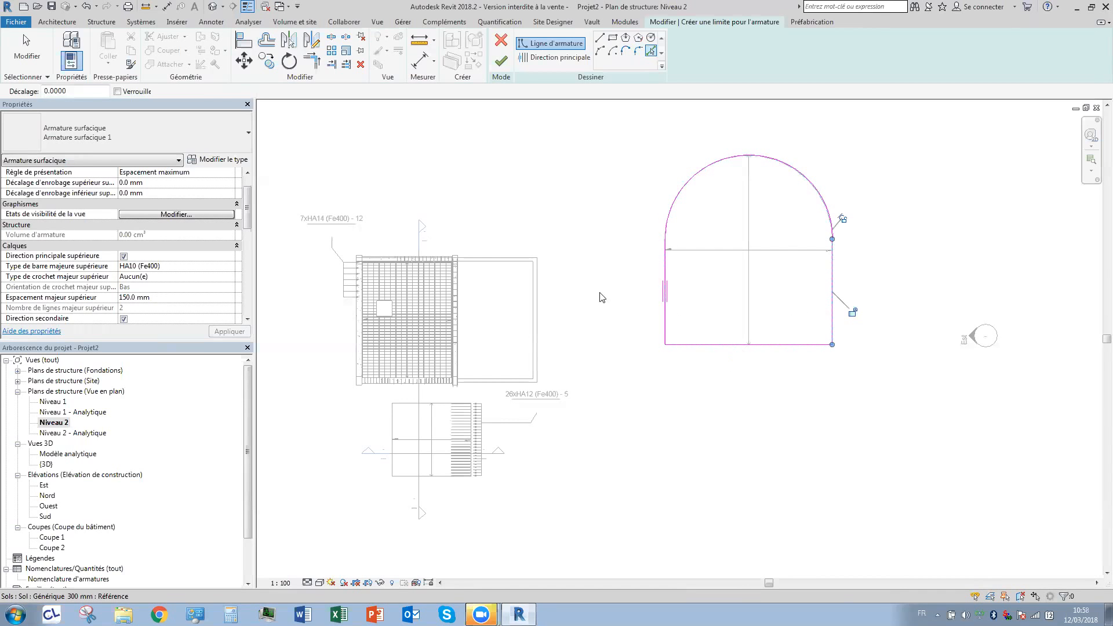
pyautogui.click(500, 61)
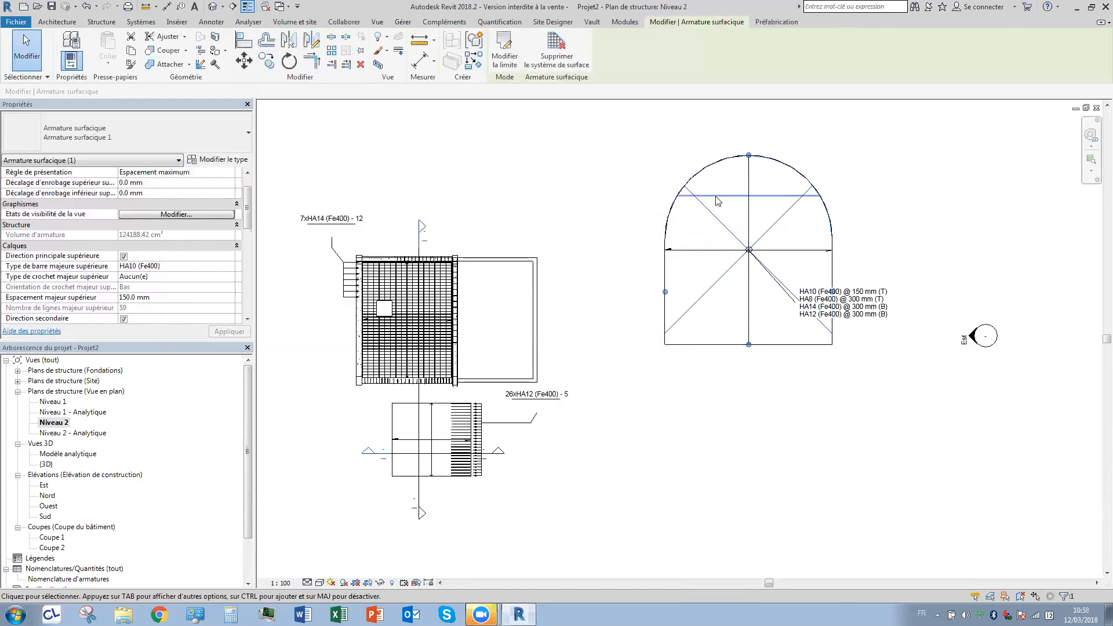
pyautogui.press('Escape')
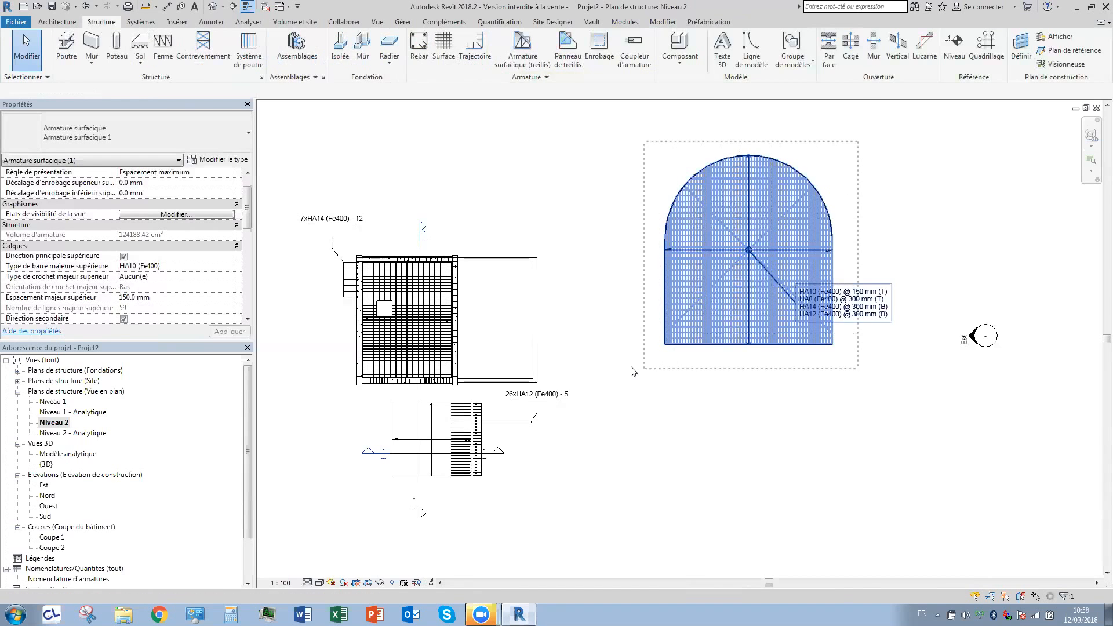
# Filter the arched floor's selected elements so that only the Armature à béton category remains selected.
pyautogui.click(771, 291)
pyautogui.click(502, 45)
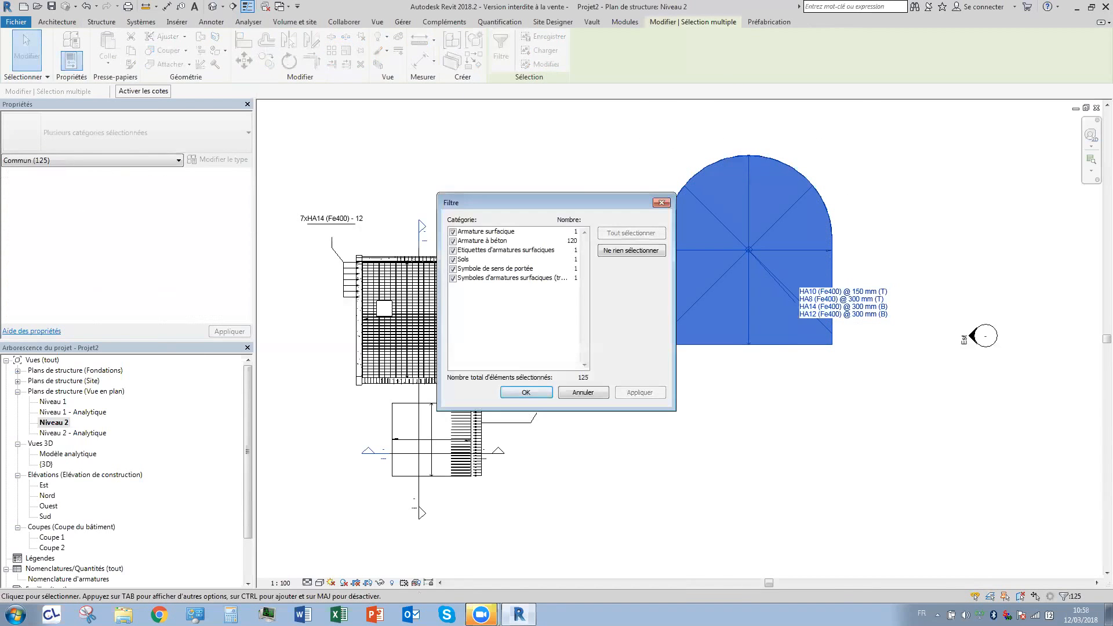
pyautogui.click(639, 254)
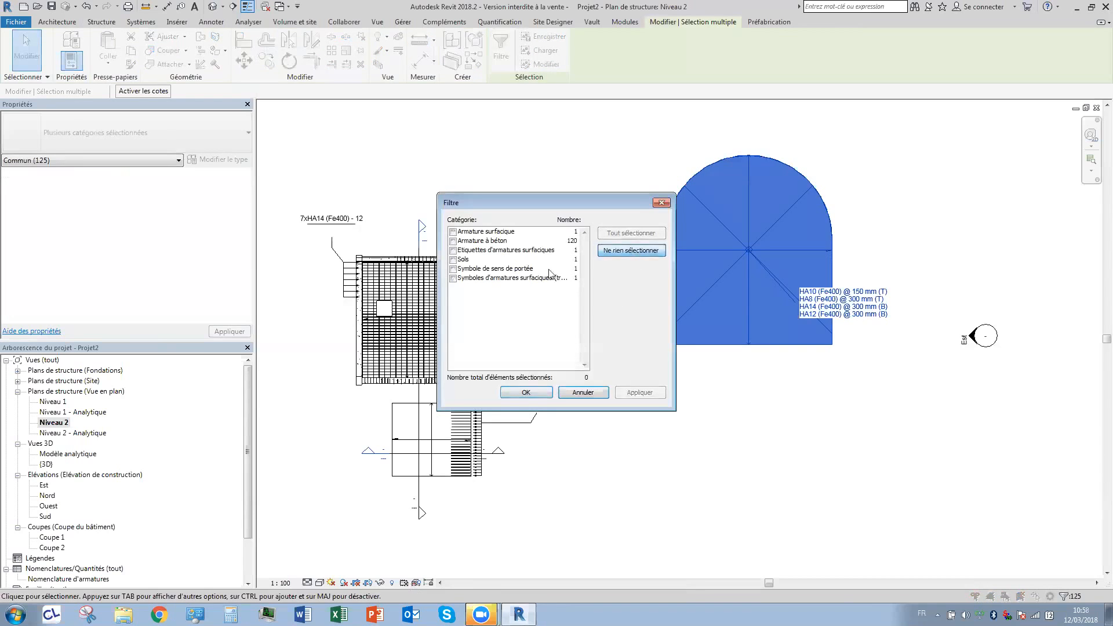
pyautogui.click(453, 241)
pyautogui.click(526, 392)
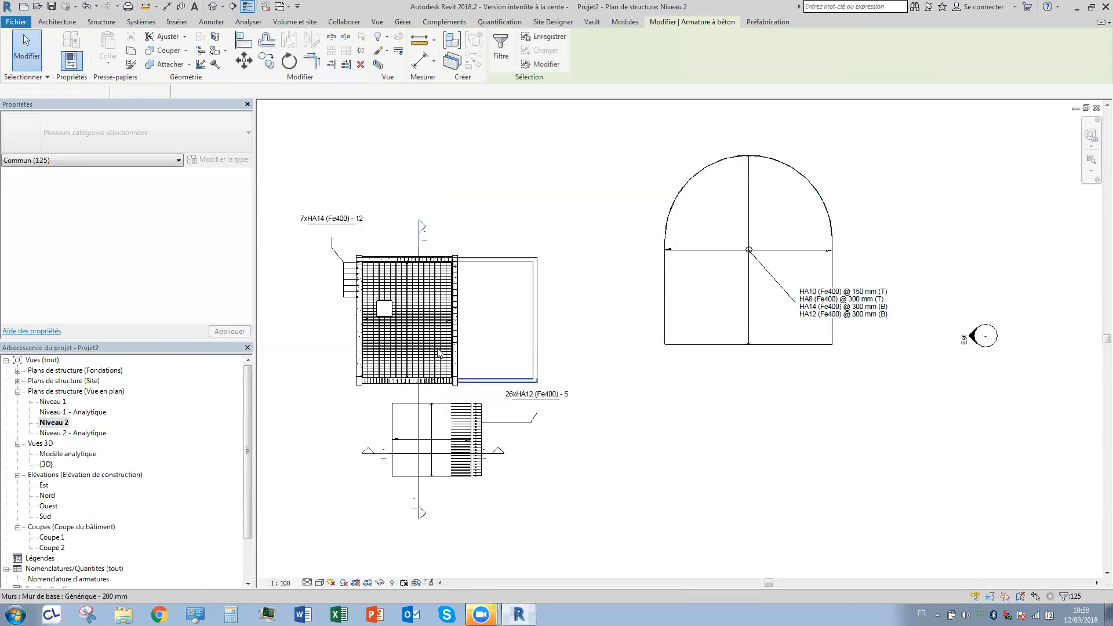
# Set the selected bars' view visibility states to display unobscured in all views and as solid in the 3D views, and clear the selection.
pyautogui.scroll(-4, 245, 220)
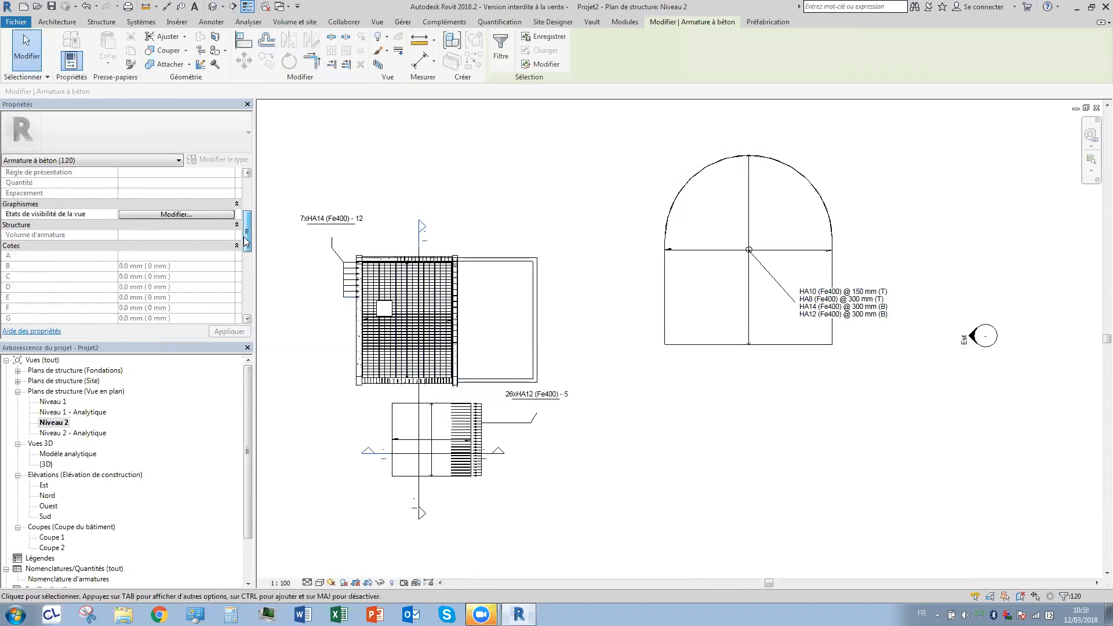
pyautogui.click(203, 224)
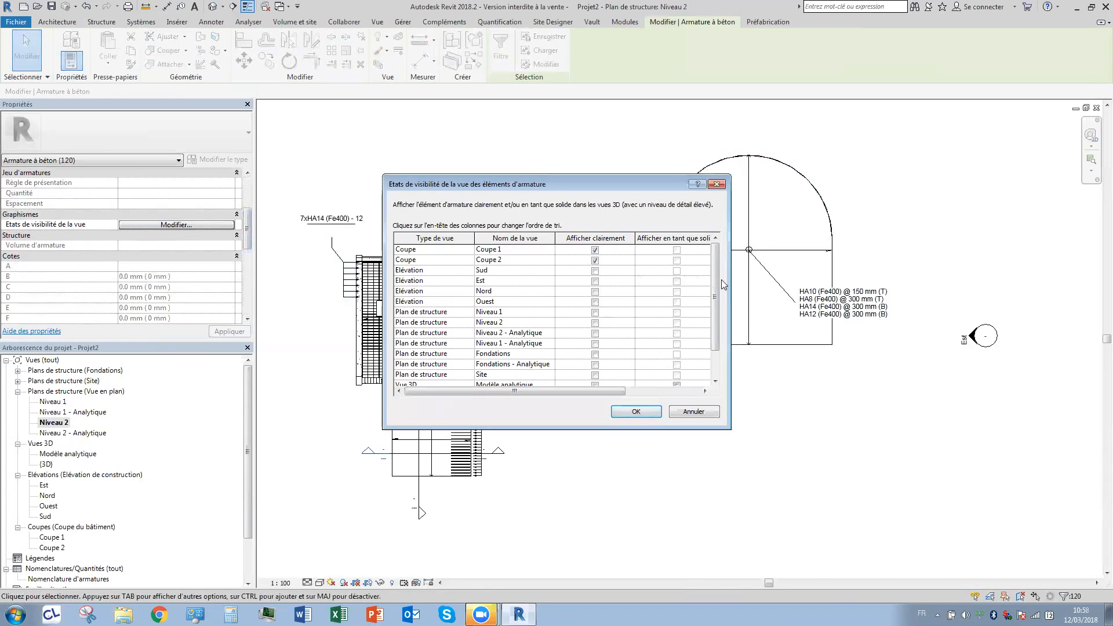
pyautogui.scroll(-1, 714, 297)
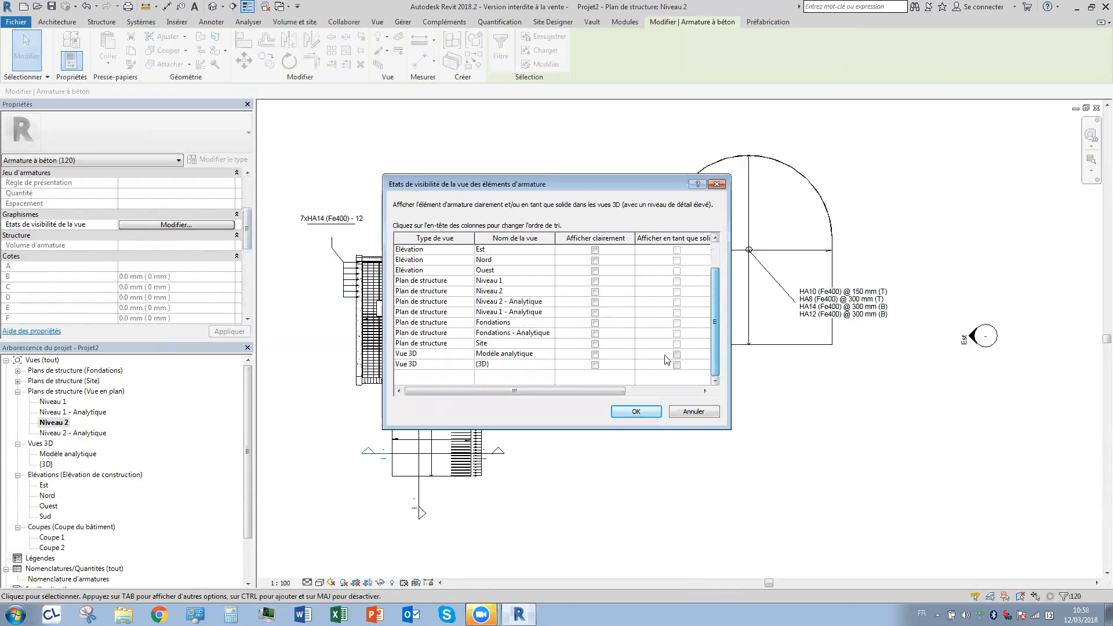
pyautogui.click(593, 365)
pyautogui.scroll(1, 613, 258)
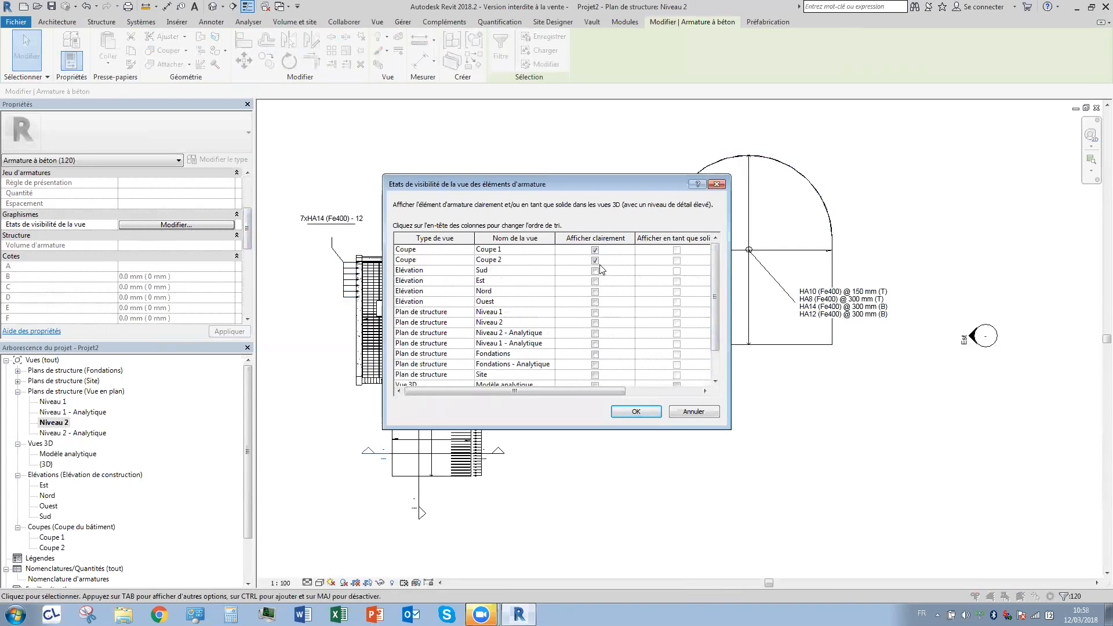
pyautogui.click(595, 249)
pyautogui.scroll(-1, 598, 267)
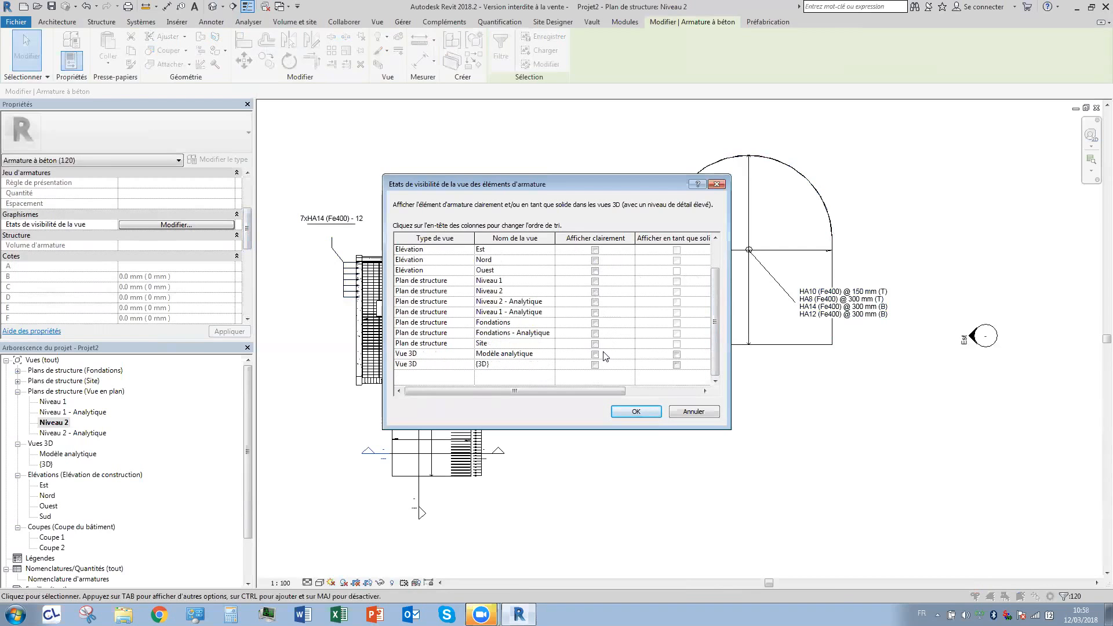
pyautogui.keyDown('shift'); pyautogui.click(677, 365); pyautogui.keyUp('shift')
pyautogui.click(631, 365)
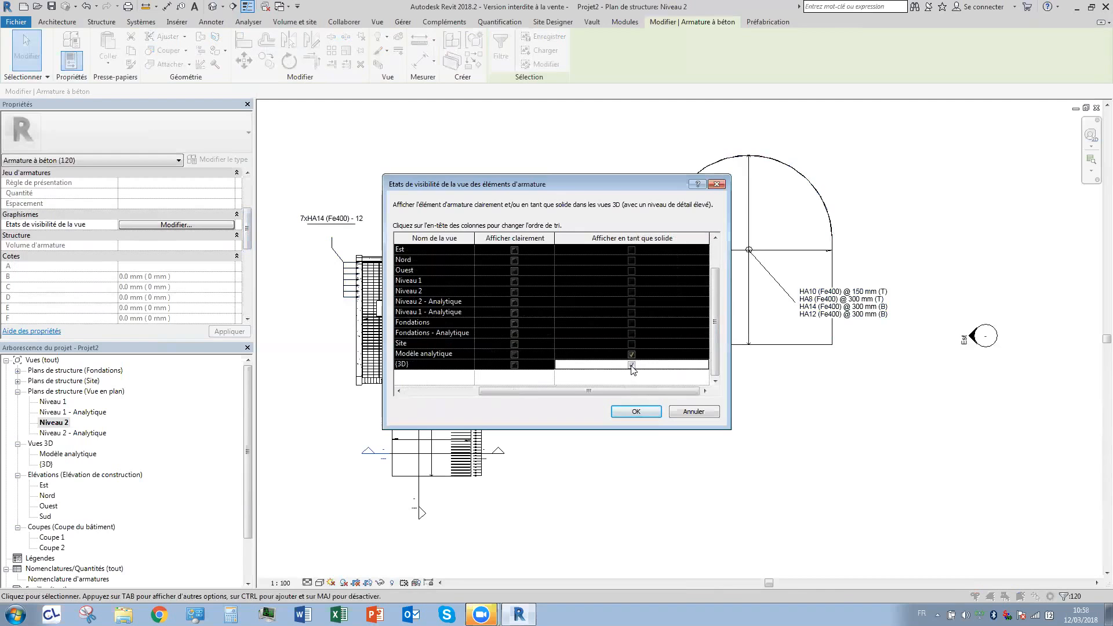
pyautogui.click(515, 366)
pyautogui.click(619, 411)
pyautogui.click(560, 170)
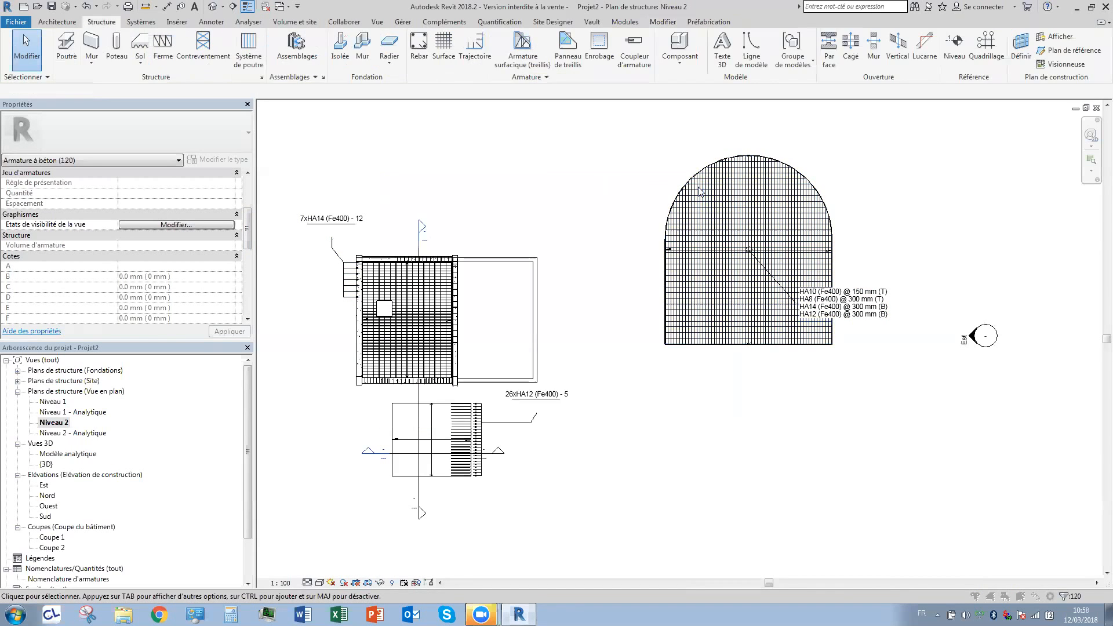
# Inspect how the reinforcement bars follow the floor's arched edge and how they are laid out towards its lower edge.
pyautogui.scroll(3, 560, 162)
pyautogui.scroll(2, 571, 177)
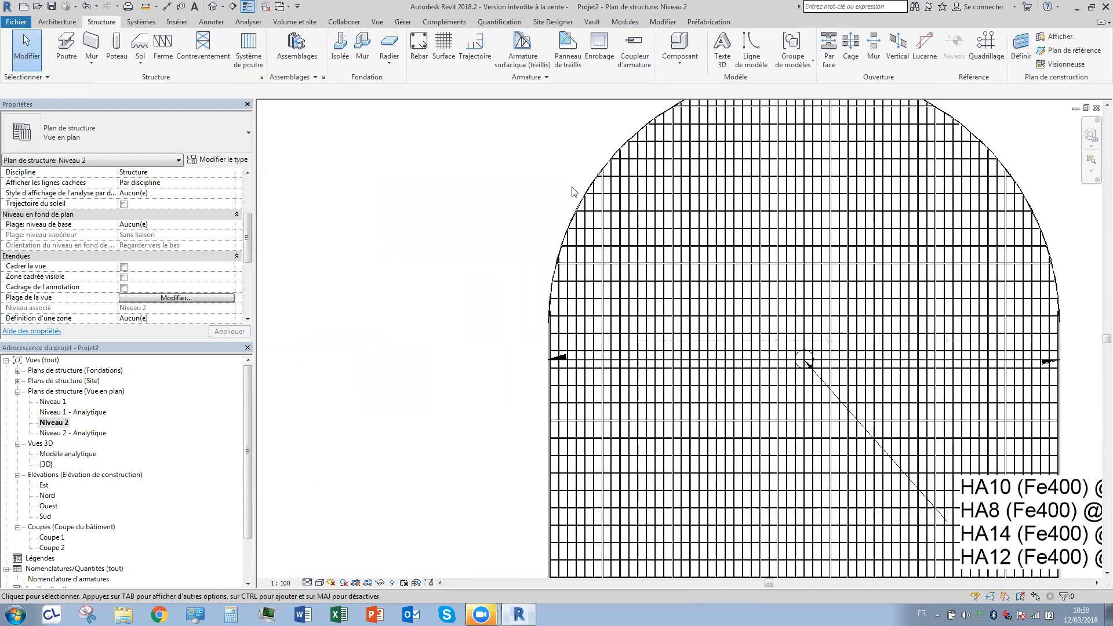
pyautogui.scroll(3, 572, 191)
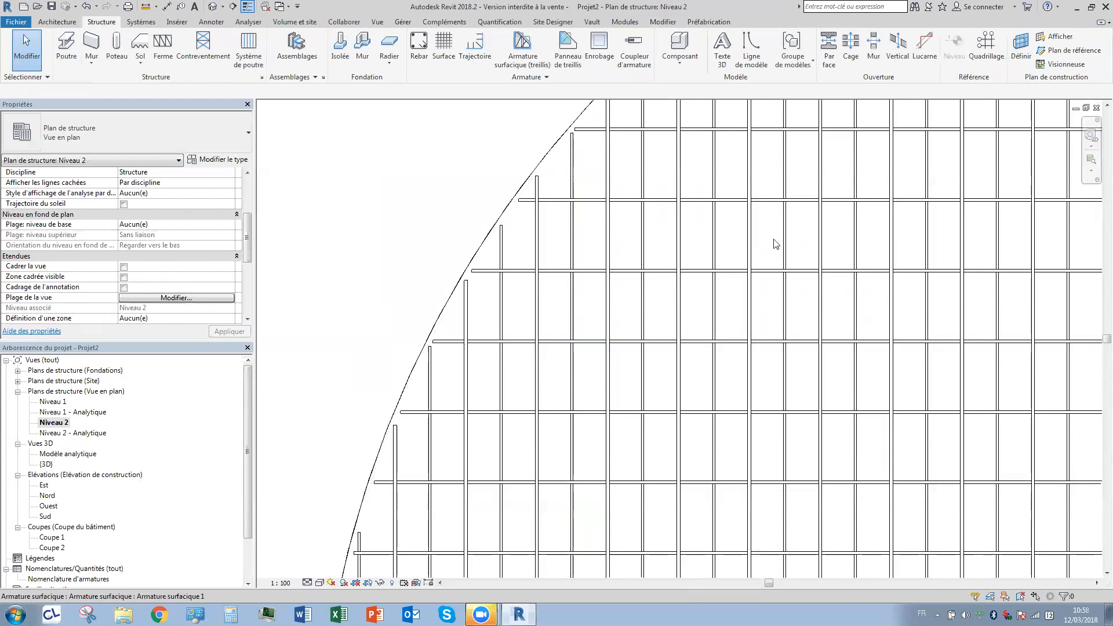
pyautogui.scroll(-6, 802, 248)
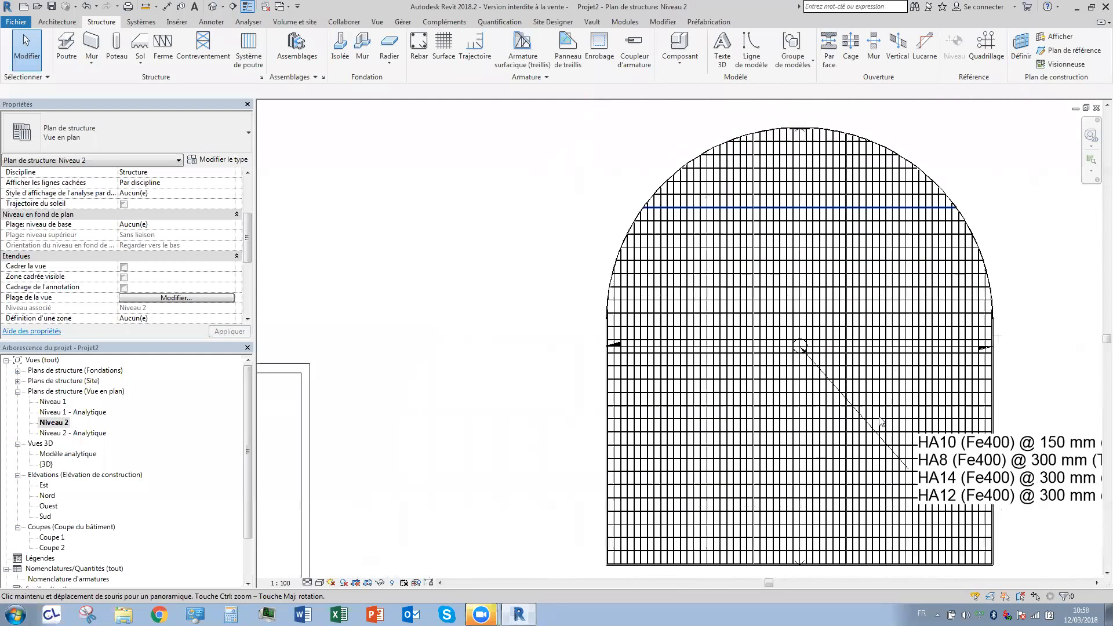
pyautogui.scroll(4, 817, 395)
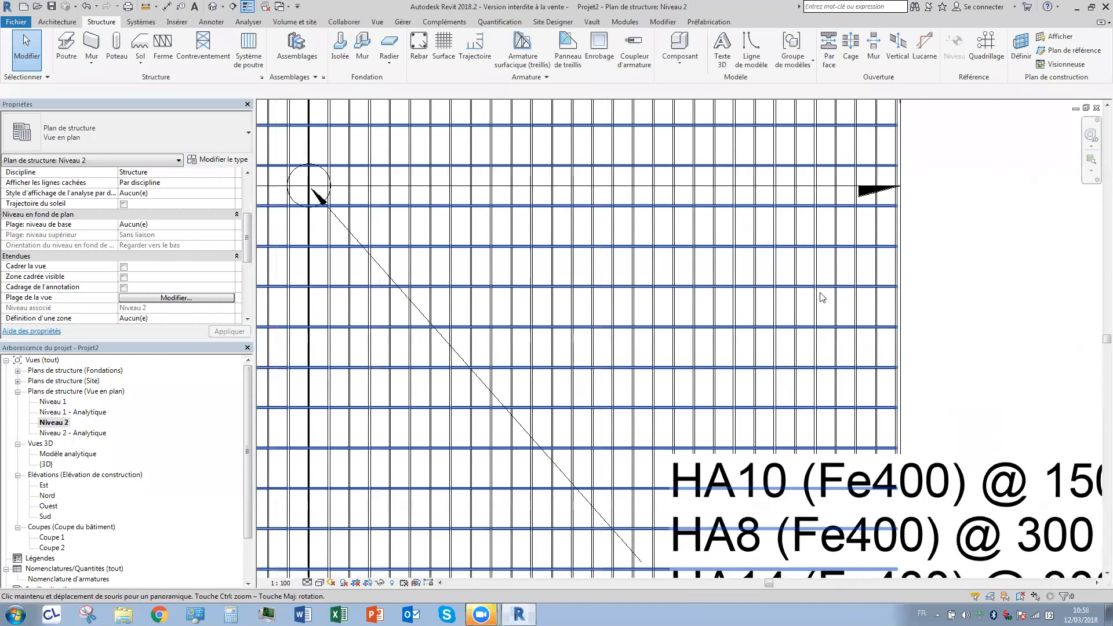
pyautogui.scroll(-5, 692, 367)
pyautogui.scroll(7, 515, 384)
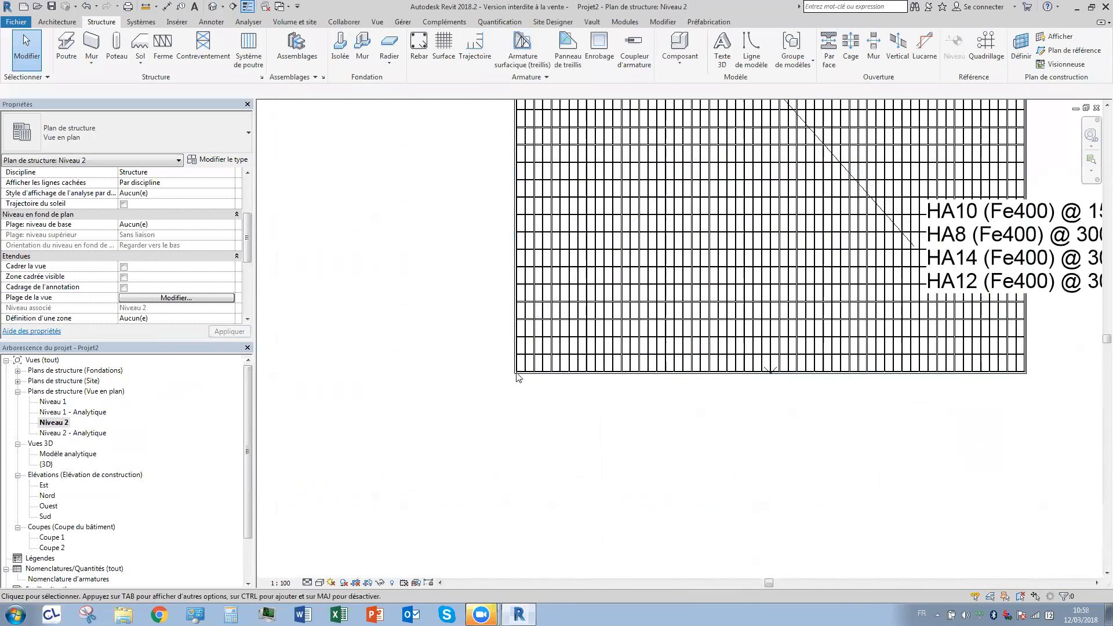
# Select the arched floor at its lower corner, review its reinforcement cover properties and clear the selection.
pyautogui.click(504, 350)
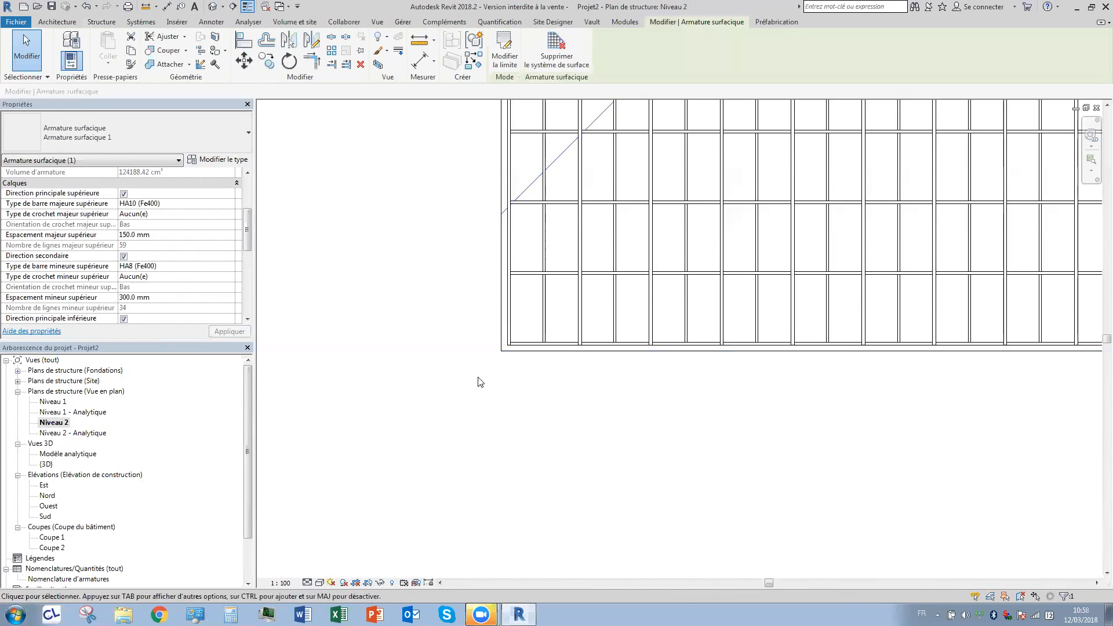
pyautogui.click(503, 325)
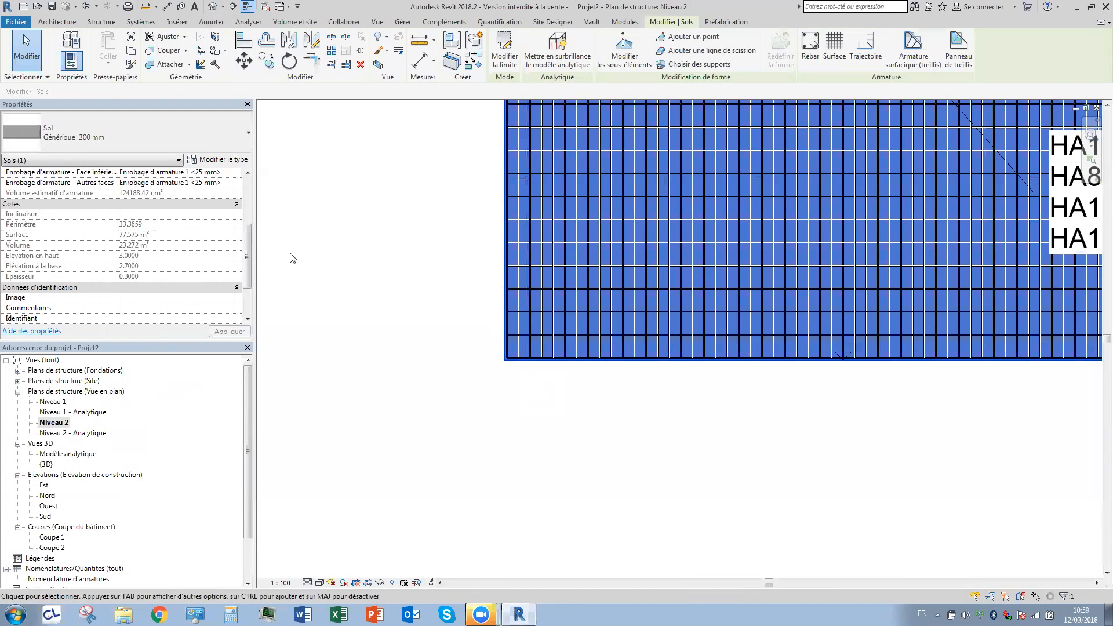
pyautogui.moveTo(252, 246); pyautogui.dragTo(256, 204)
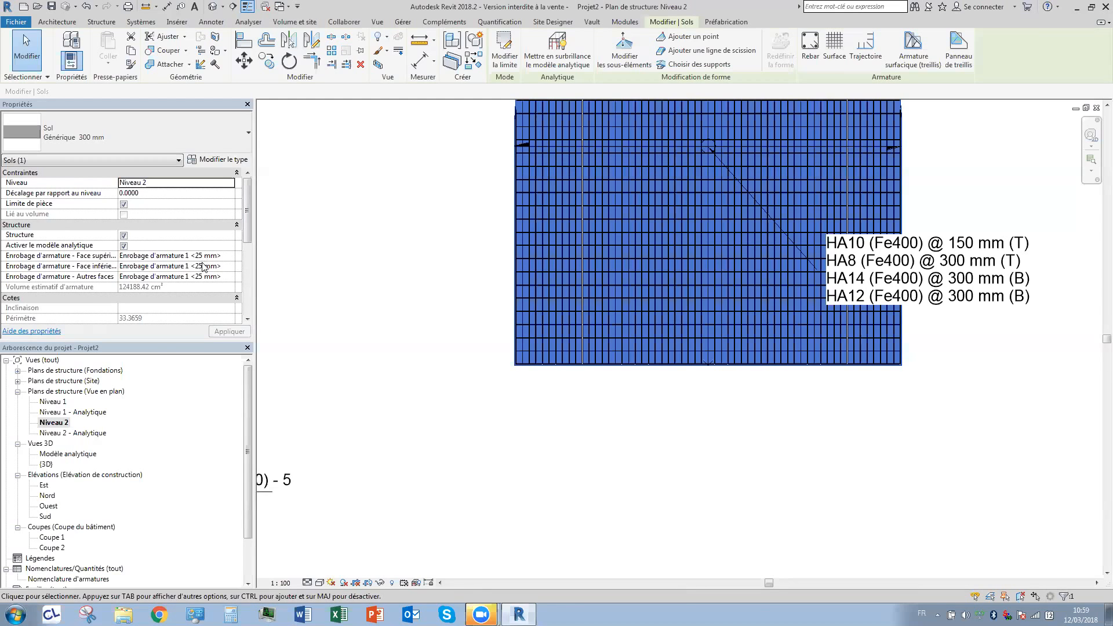
pyautogui.click(467, 196)
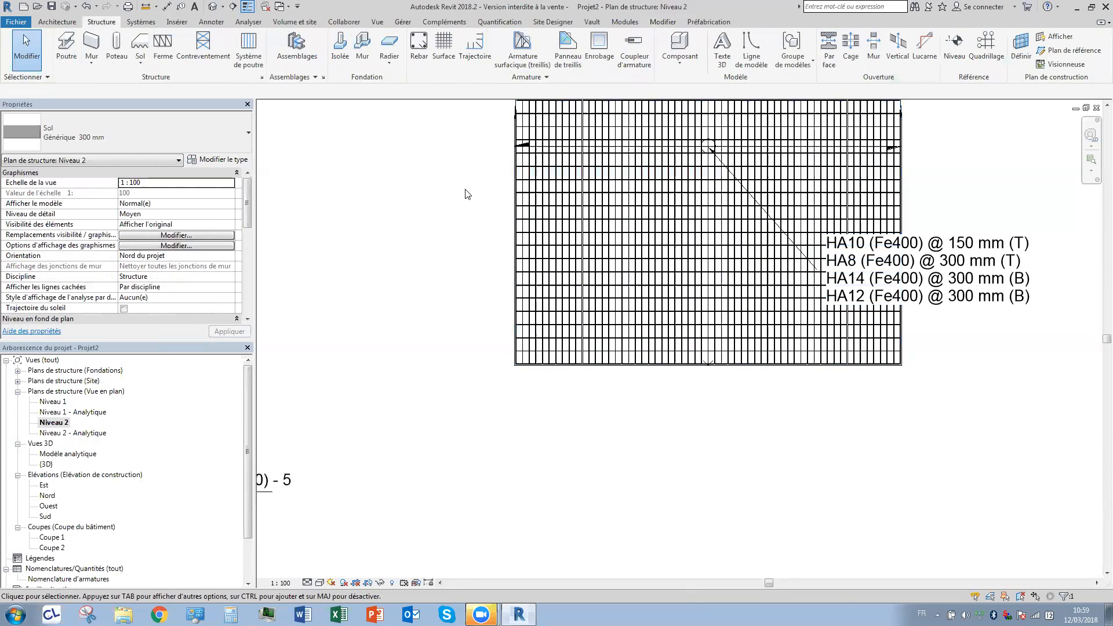
# Review the project's rebar cover settings, leave them without changes and inspect the cover gap at the floor's lower corner.
pyautogui.click(538, 78)
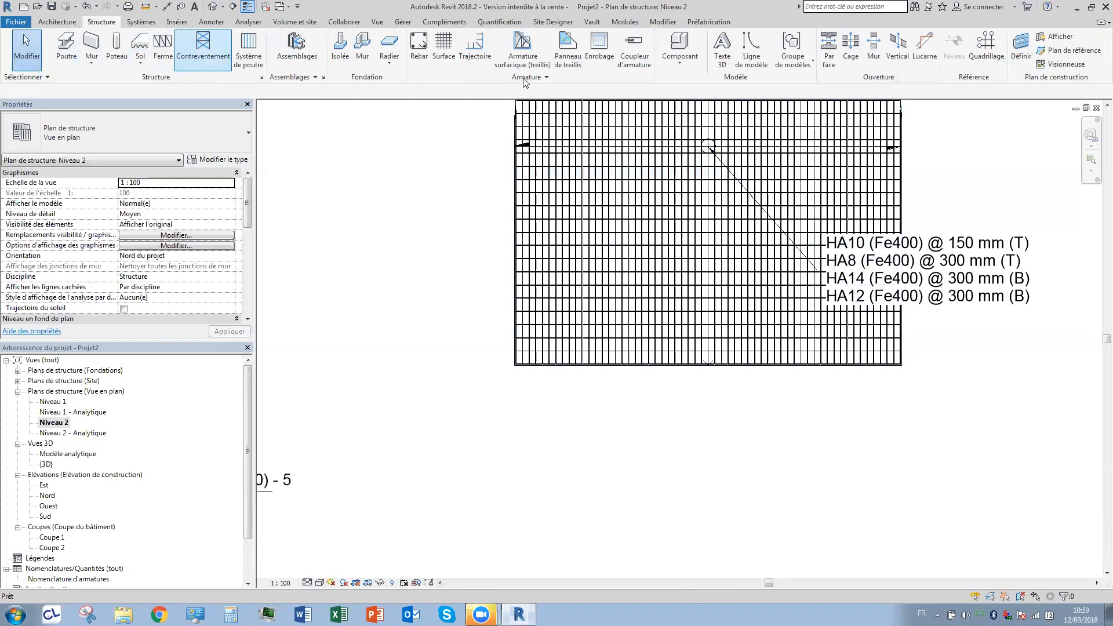
pyautogui.click(516, 77)
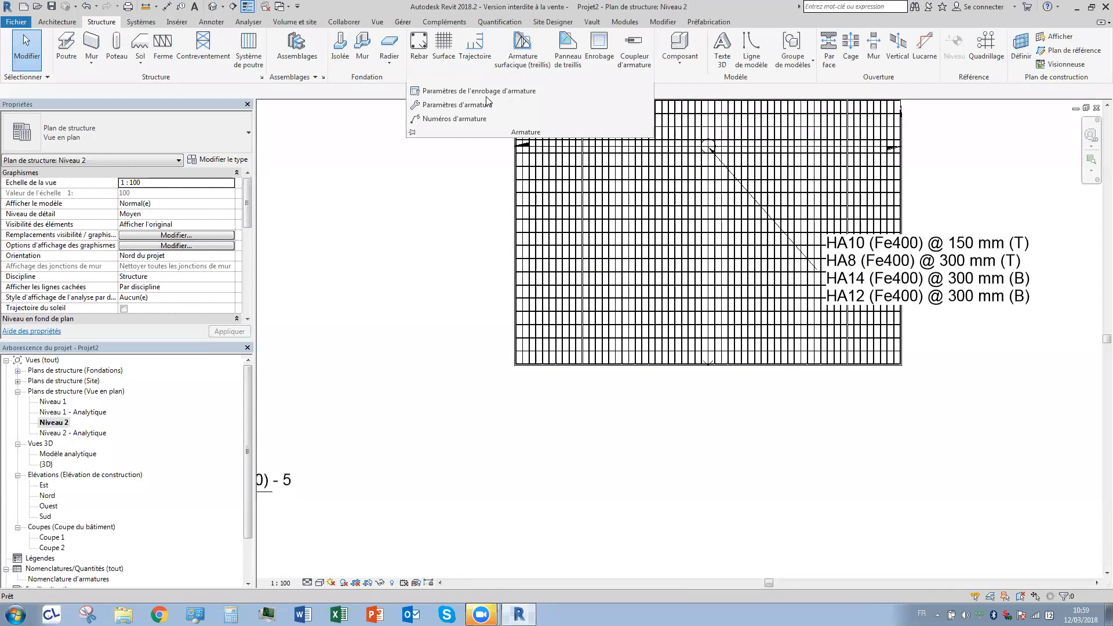
pyautogui.click(478, 91)
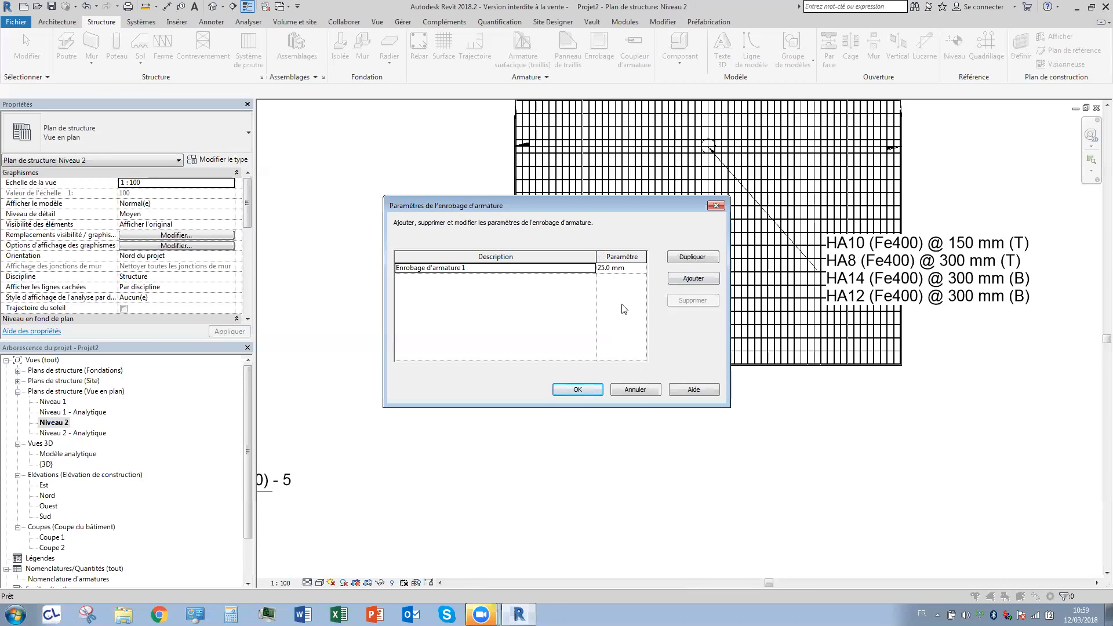
pyautogui.click(636, 395)
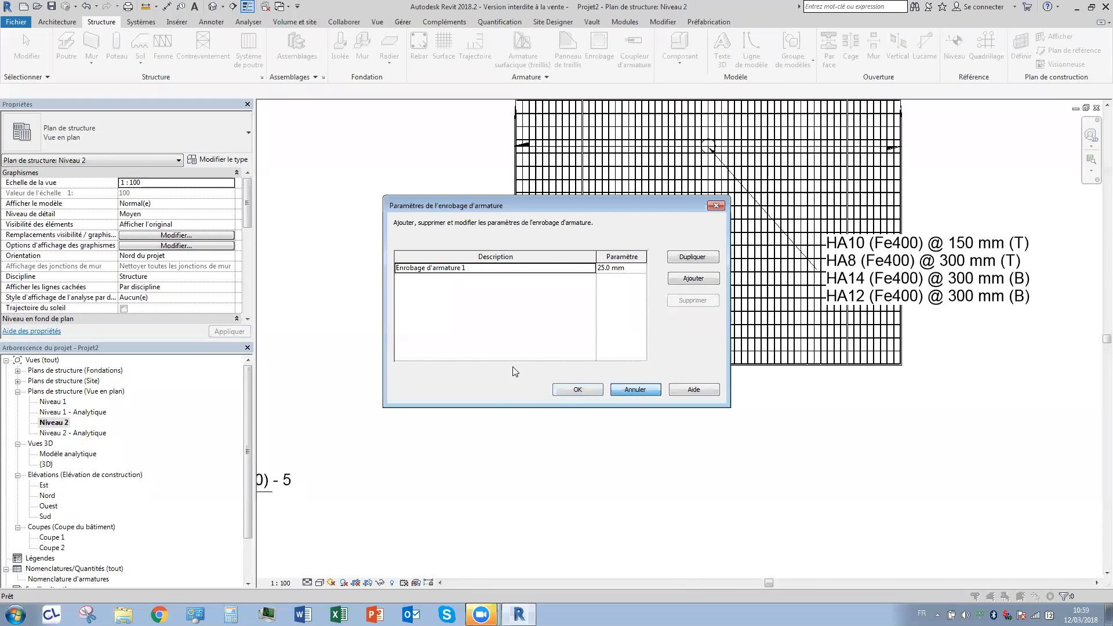
pyautogui.scroll(5, 533, 321)
pyautogui.scroll(-6, 533, 320)
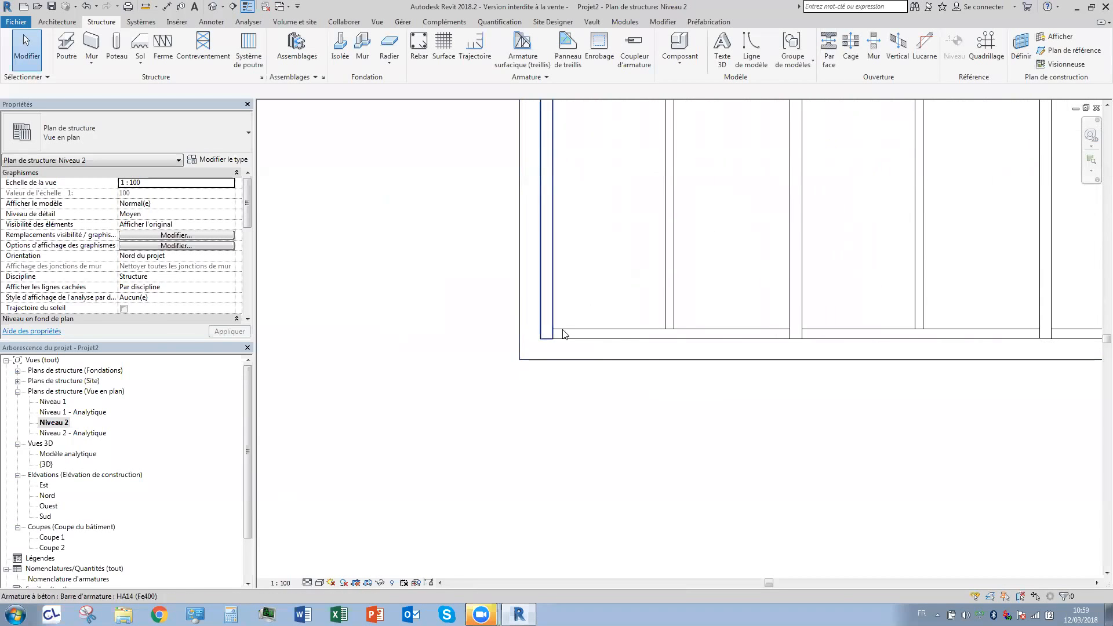
pyautogui.scroll(-5, 552, 303)
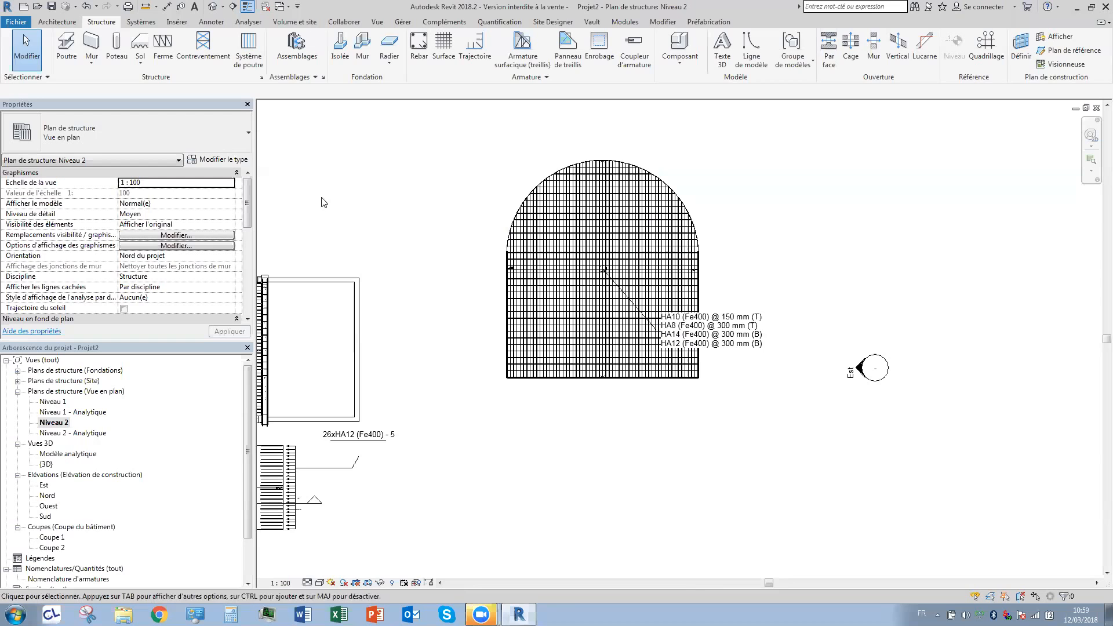
# Draw a curved 200 mm Générique structural wall above the arched floor as a start-end-radius arc, about 9.04 m radius and 114° sweep.
pyautogui.scroll(-3, 405, 240)
pyautogui.moveTo(453, 283); pyautogui.dragTo(530, 320, button='middle')
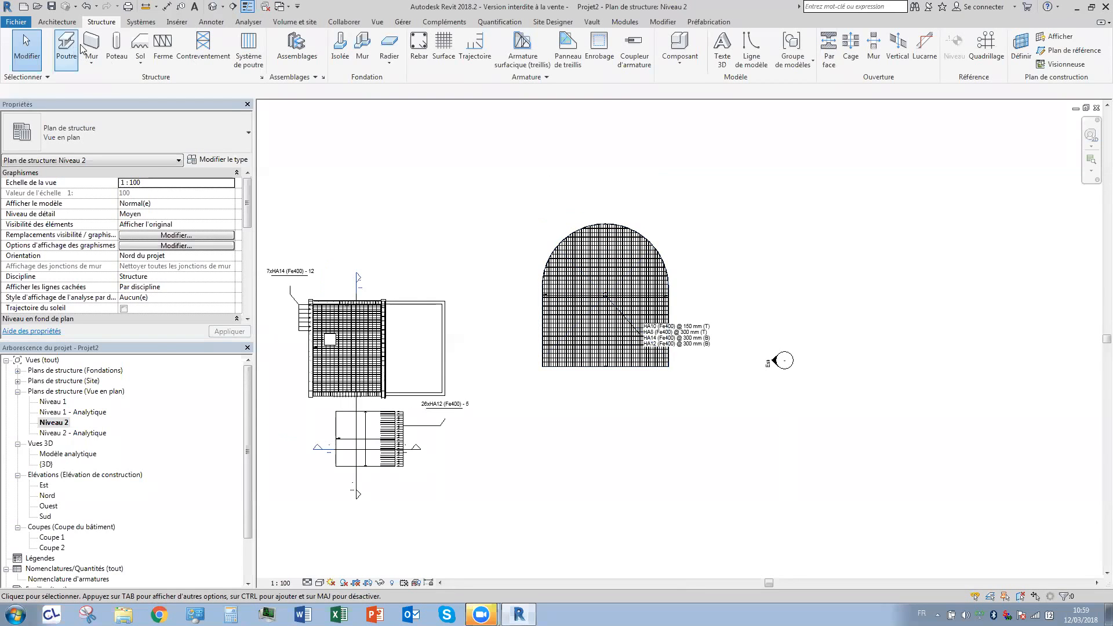
pyautogui.click(91, 60)
pyautogui.click(119, 81)
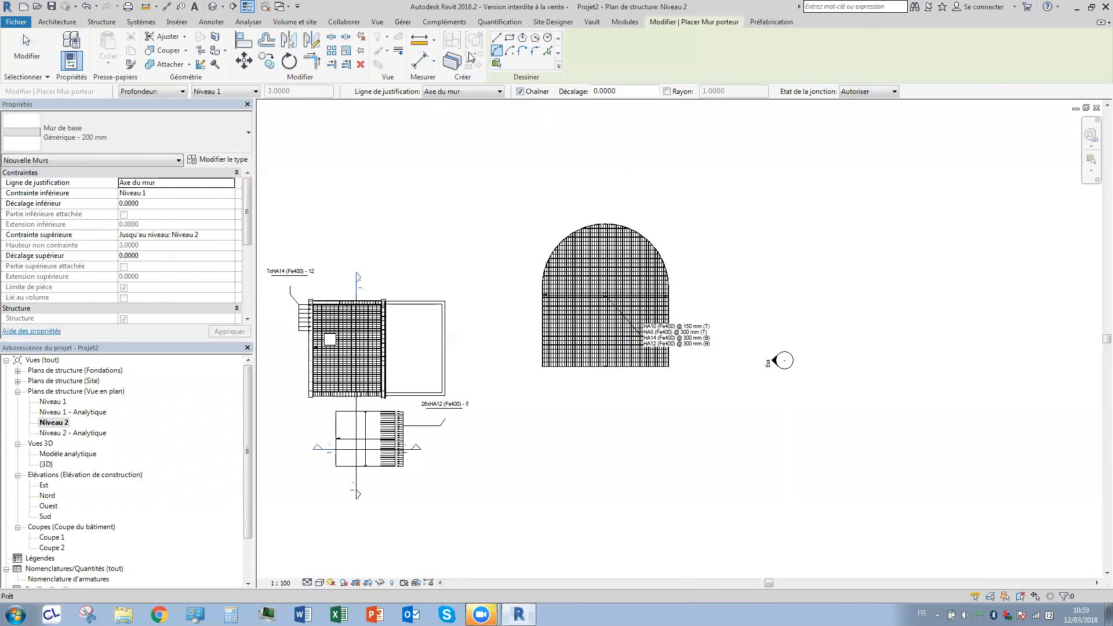
pyautogui.click(497, 51)
pyautogui.moveTo(643, 206); pyautogui.dragTo(502, 385, button='middle')
pyautogui.click(461, 320)
pyautogui.click(682, 320)
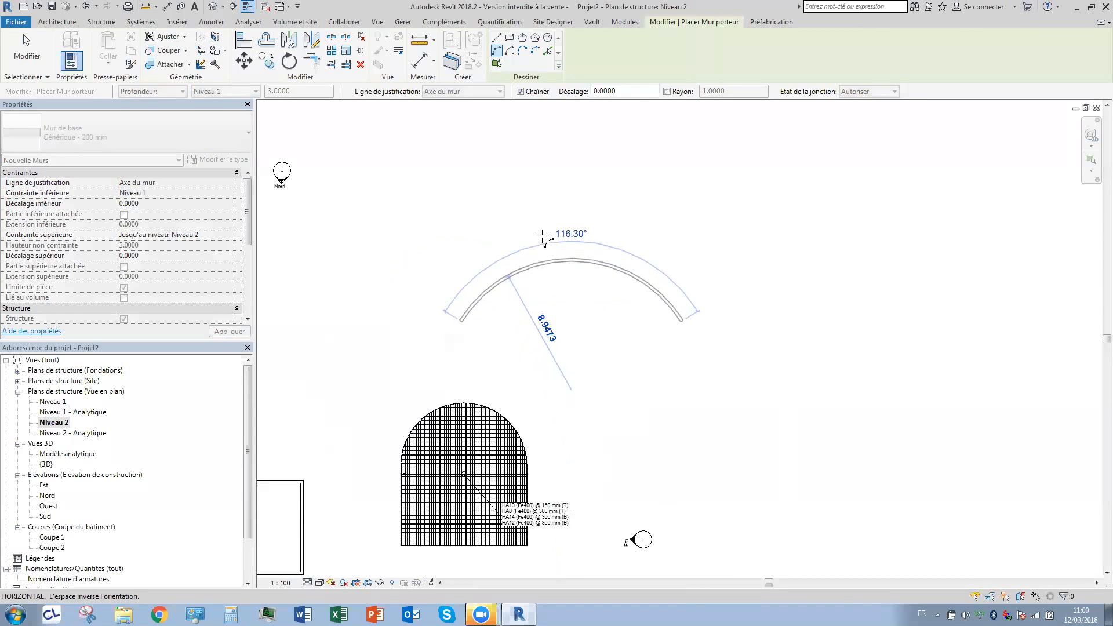
pyautogui.click(536, 247)
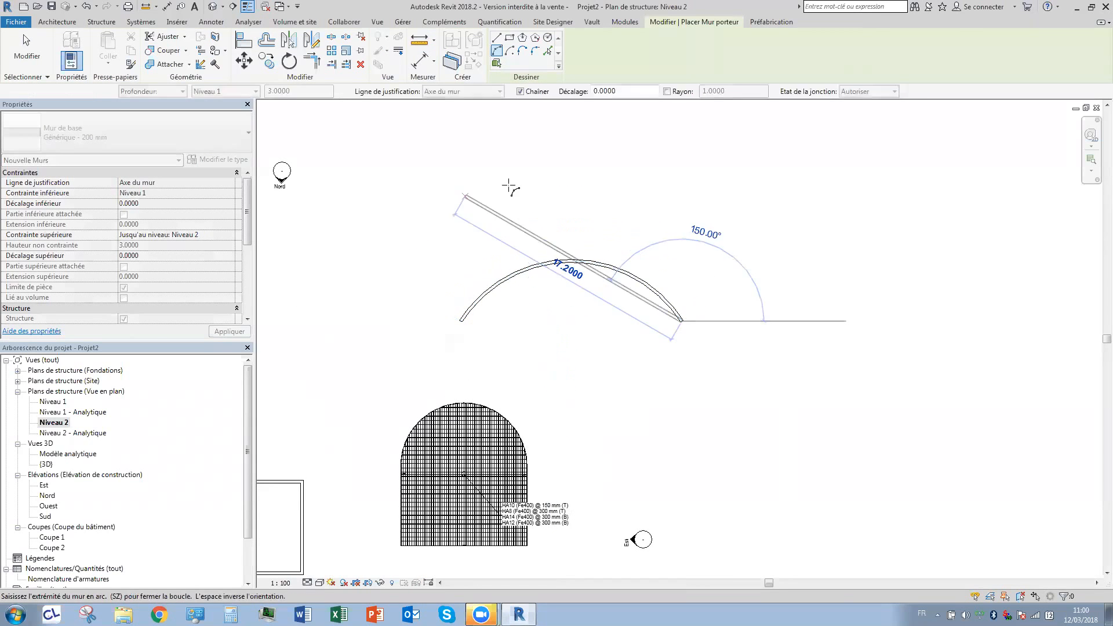
pyautogui.press('Escape')
pyautogui.press('Escape')
# Start placing rebar in the curved wall with straight bar shape 00 and preview it along the arc.
pyautogui.scroll(2, 560, 266)
pyautogui.click(545, 249)
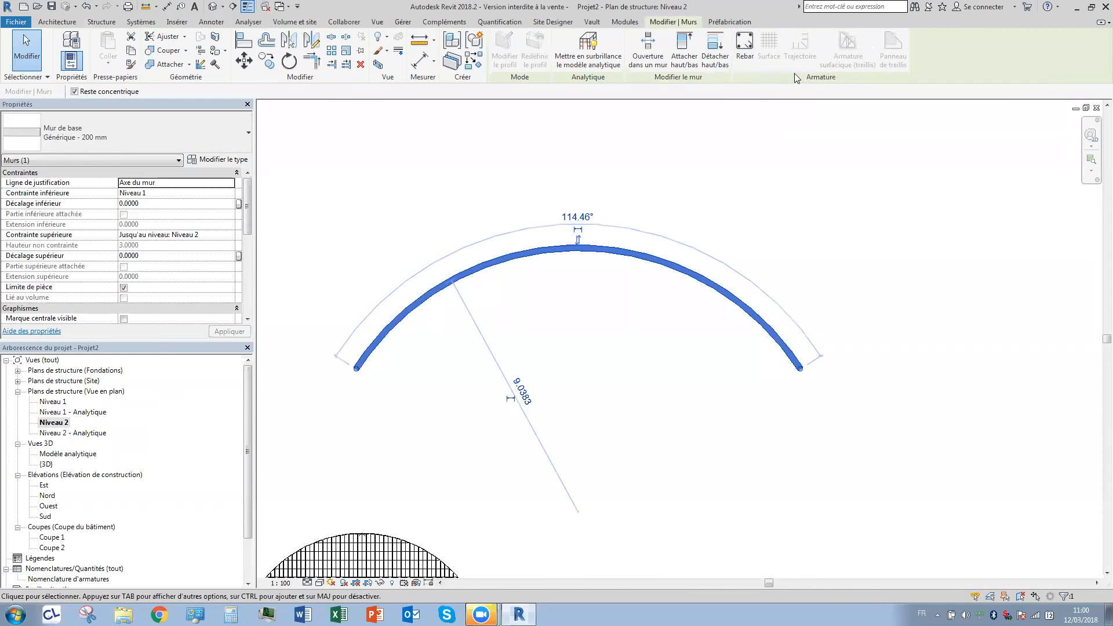
pyautogui.click(745, 58)
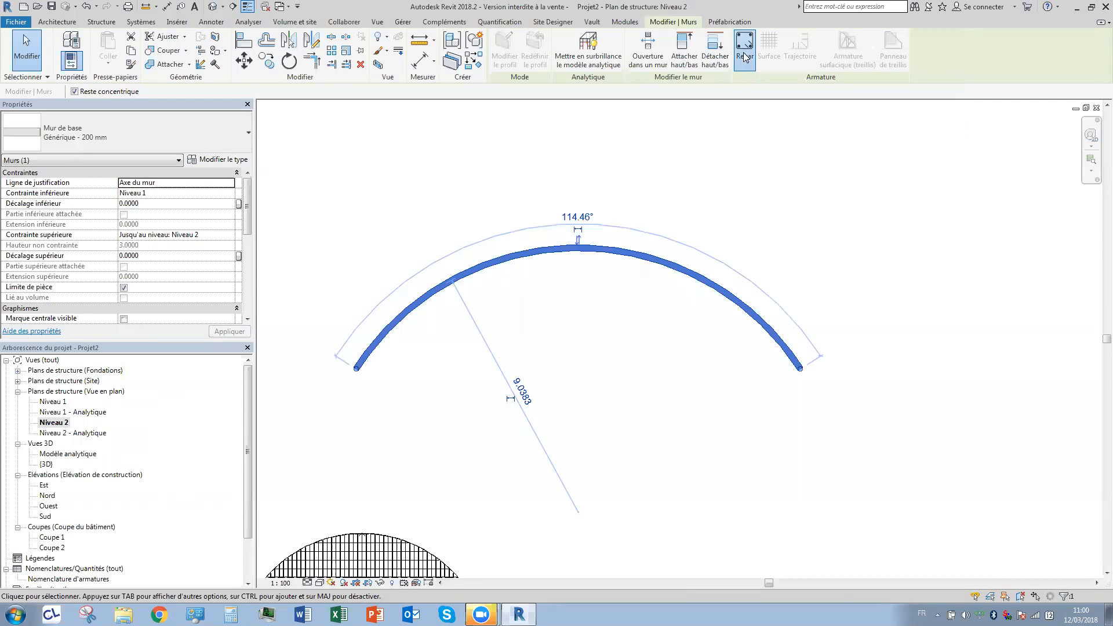
pyautogui.moveTo(745, 57)
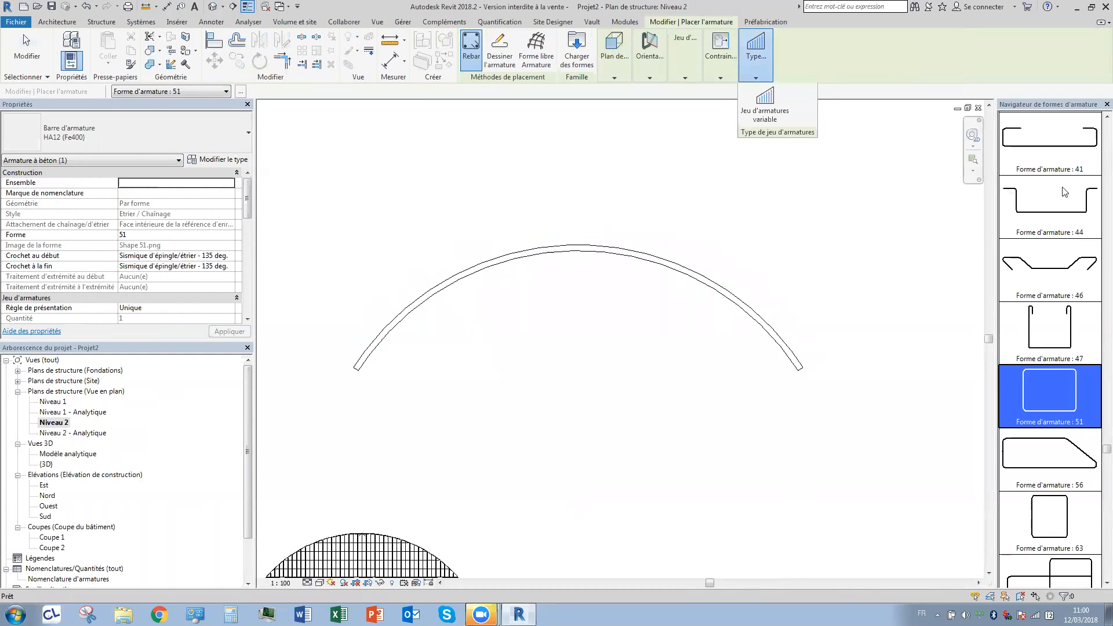
pyautogui.scroll(5, 1064, 191)
pyautogui.scroll(10, 1090, 142)
pyautogui.click(1056, 145)
pyautogui.scroll(2, 599, 246)
pyautogui.moveTo(613, 63)
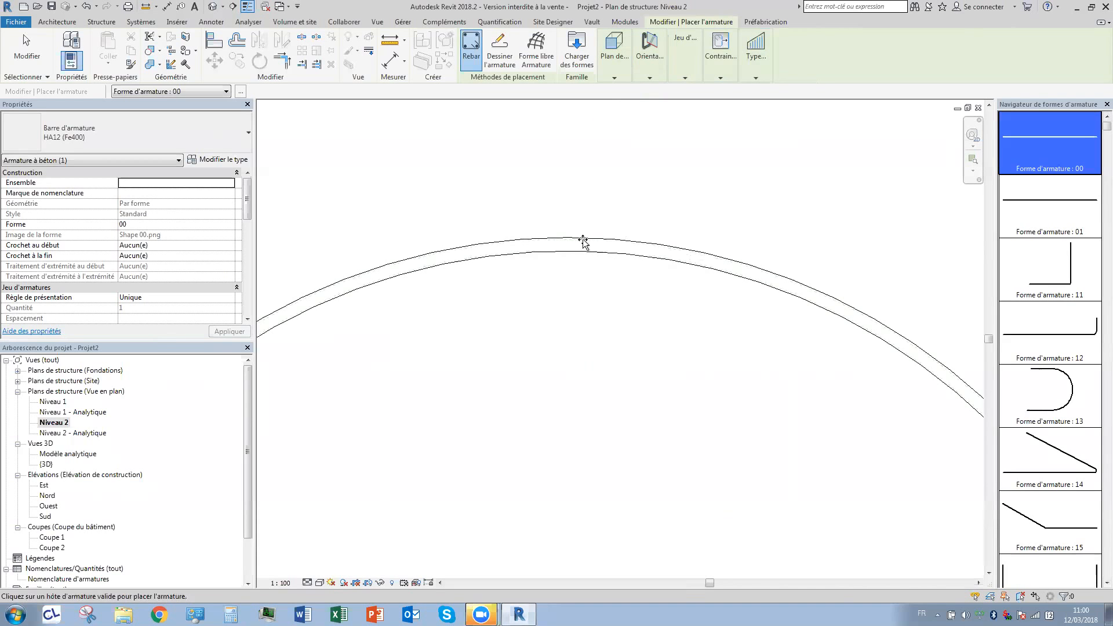
pyautogui.scroll(2, 480, 254)
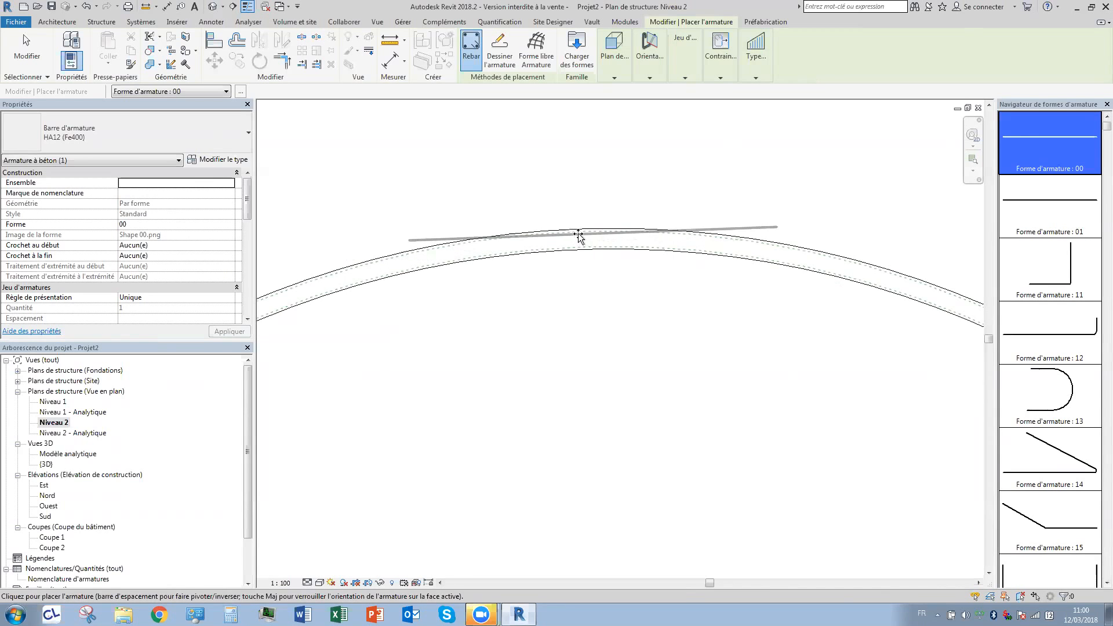
pyautogui.scroll(-5, 559, 229)
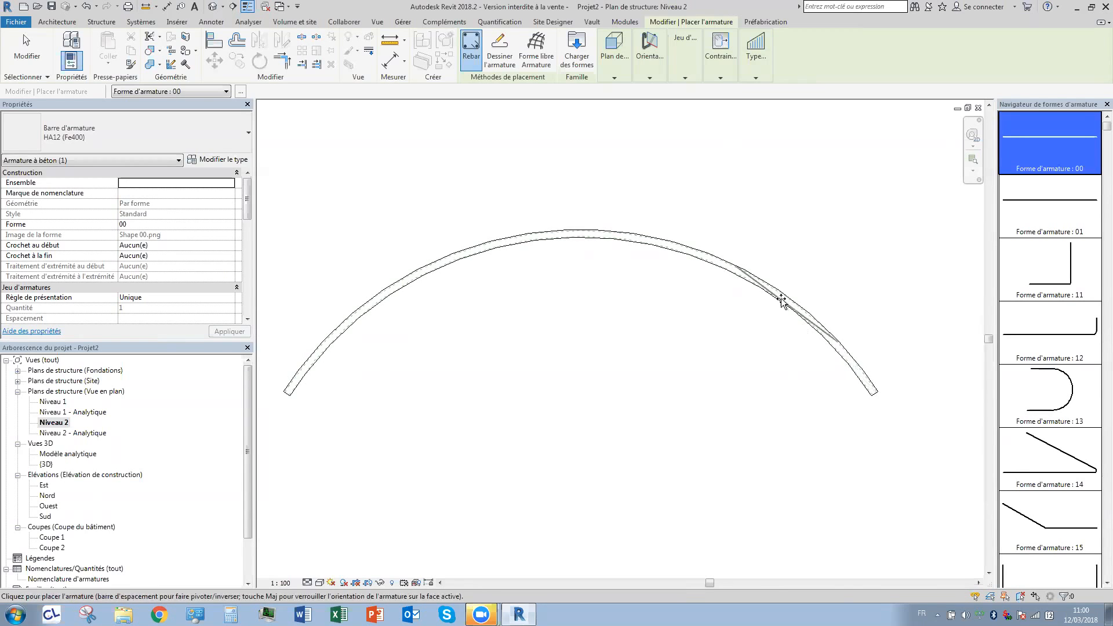
pyautogui.scroll(3, 586, 235)
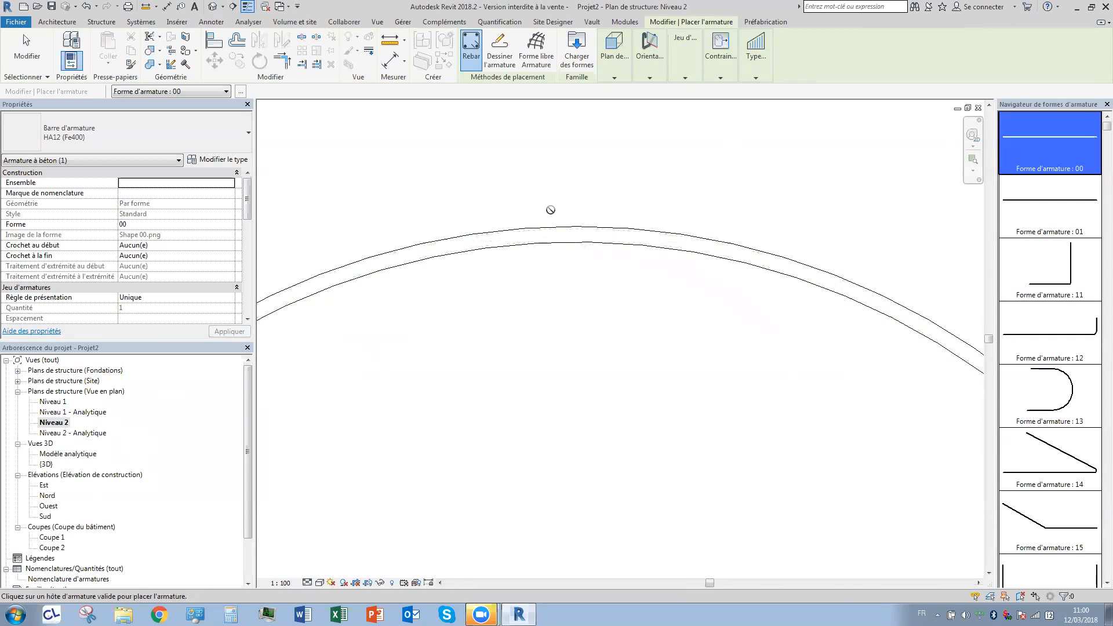
pyautogui.scroll(-2, 573, 208)
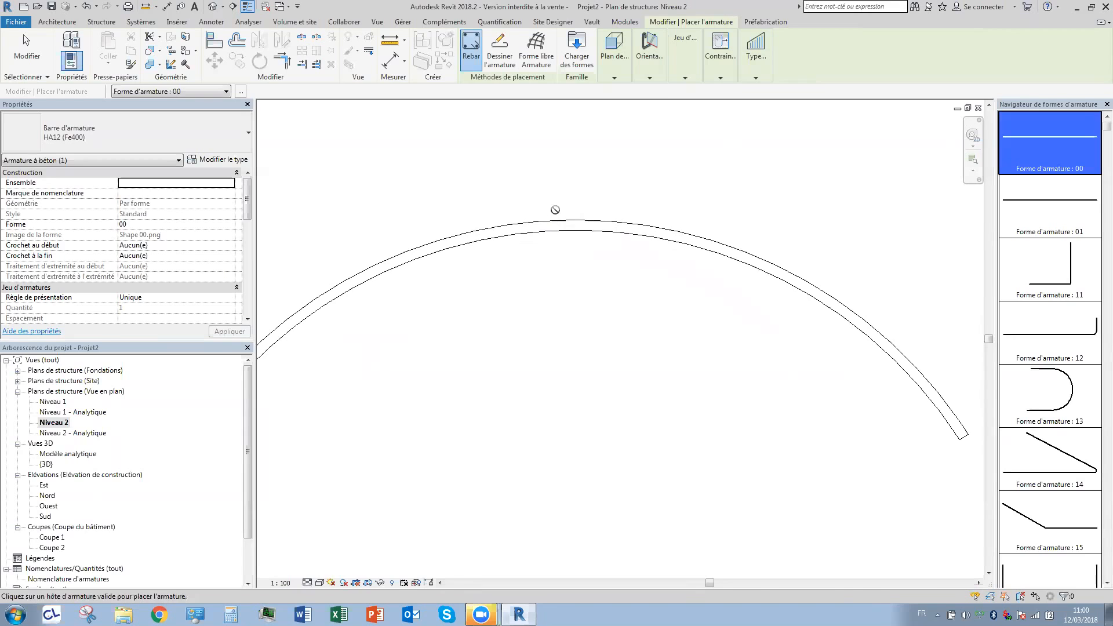
# Place a straight HA12 (Fe400) bar perpendicular to the cover in the outer corner of the curved wall's left end.
pyautogui.click(650, 68)
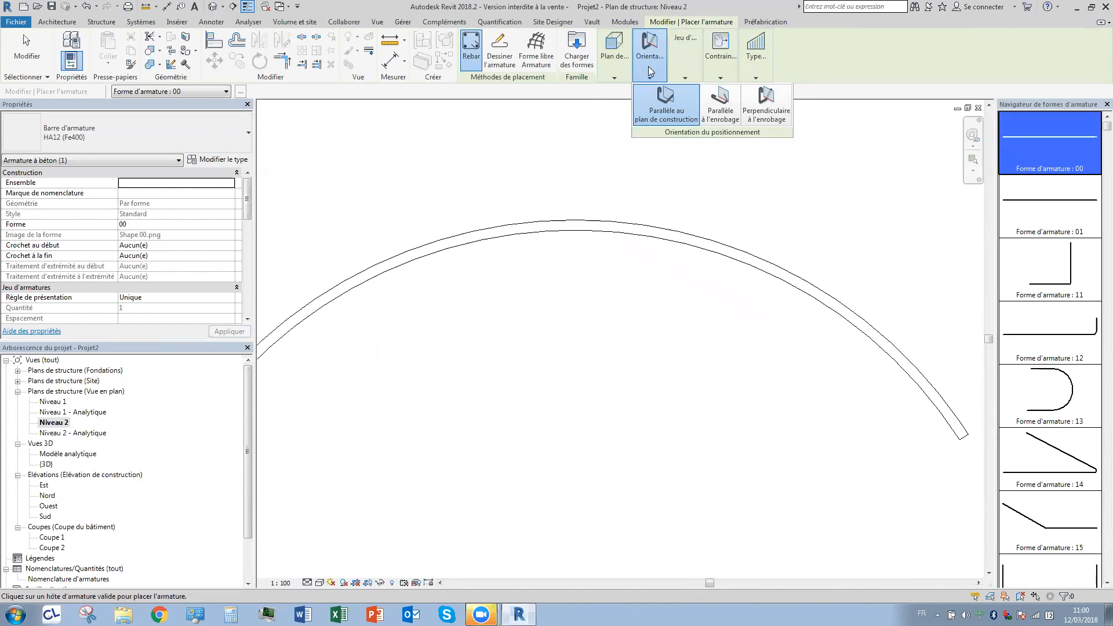
pyautogui.moveTo(684, 58)
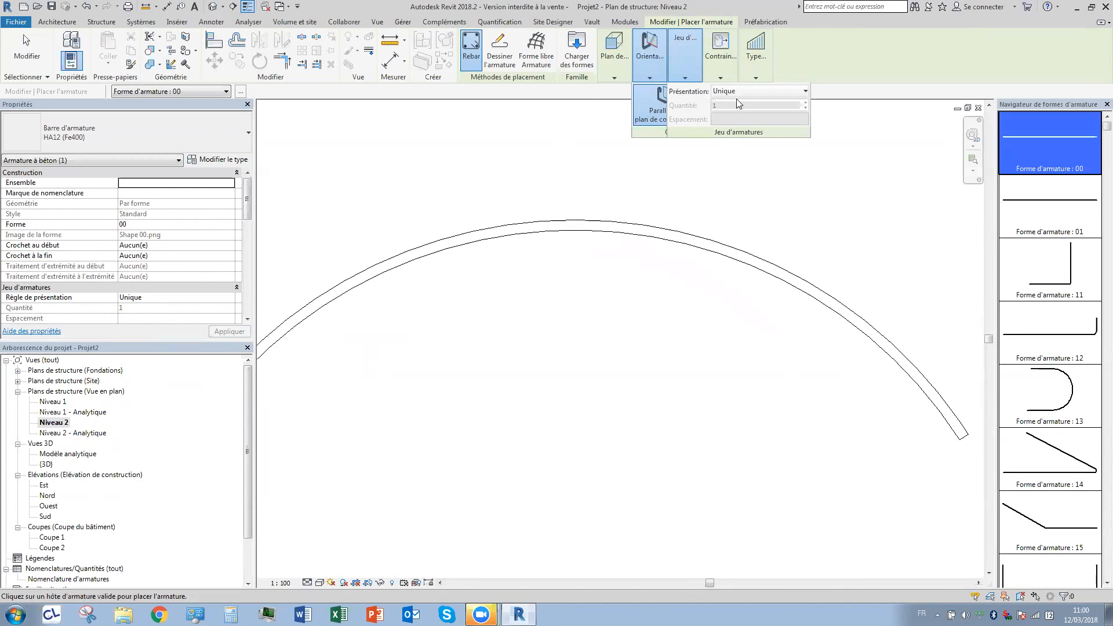
pyautogui.click(766, 111)
pyautogui.scroll(-2, 547, 432)
pyautogui.scroll(8, 542, 378)
pyautogui.scroll(1, 557, 315)
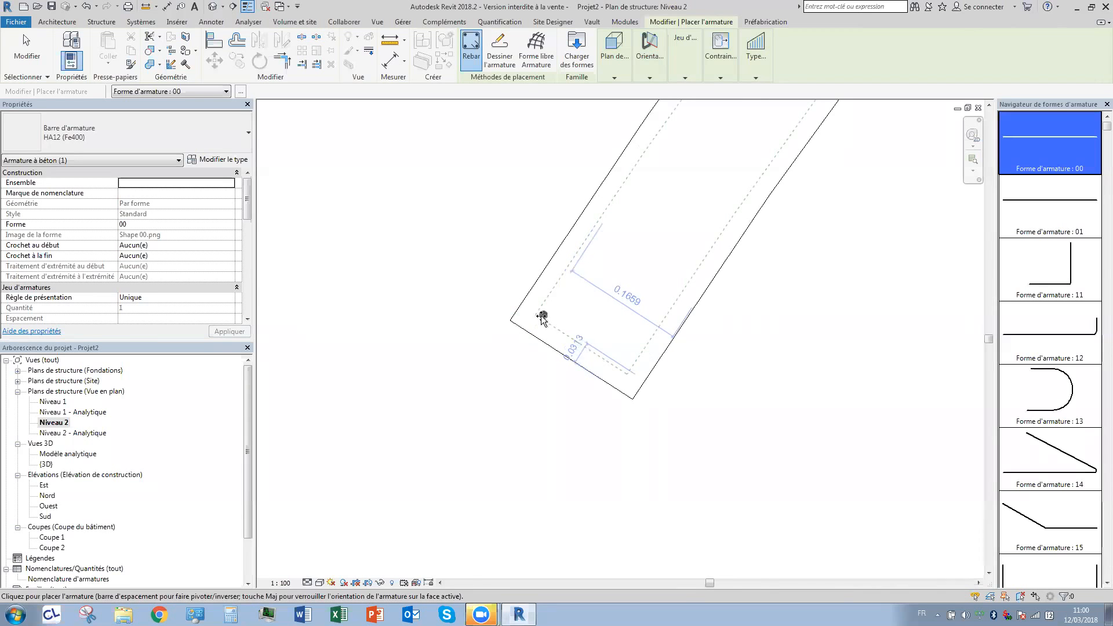
pyautogui.click(543, 316)
pyautogui.press('Escape')
pyautogui.press('Escape')
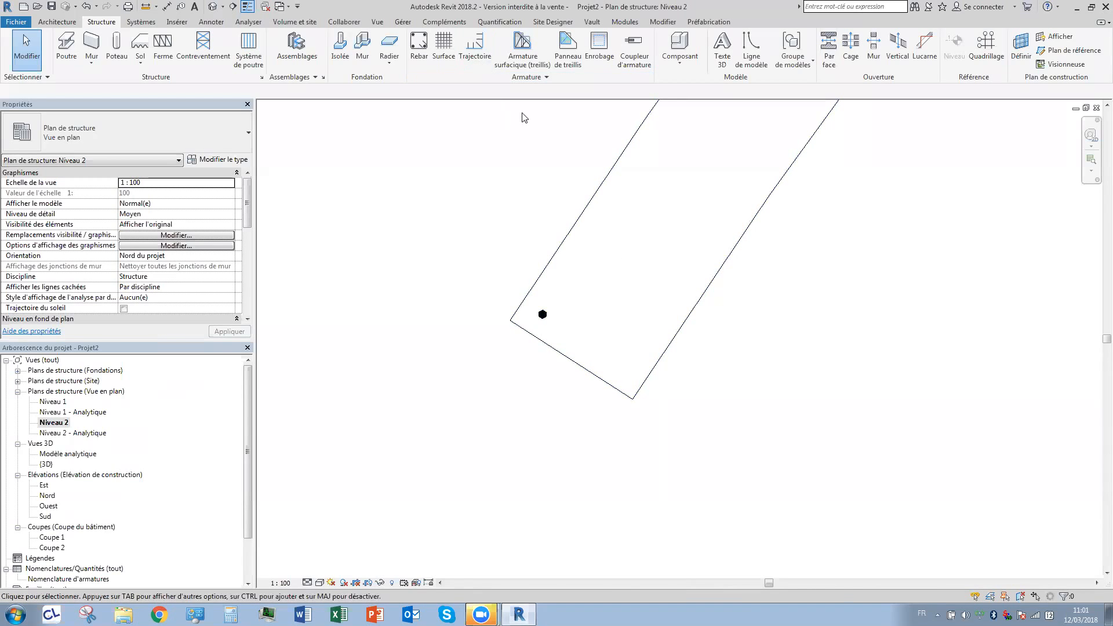
pyautogui.click(582, 179)
pyautogui.click(741, 54)
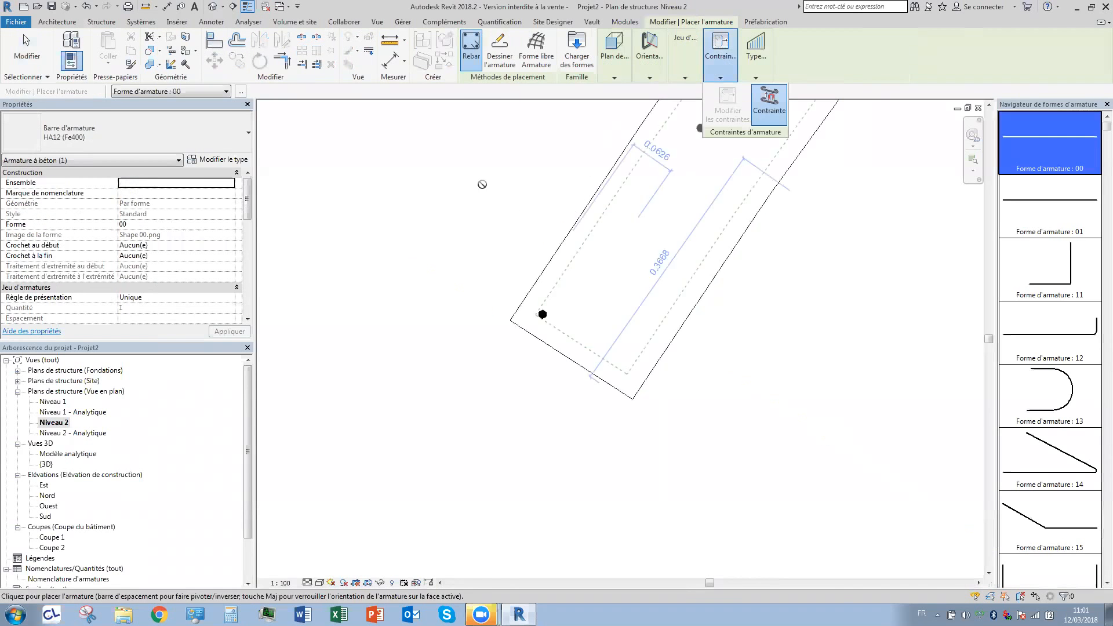
pyautogui.click(531, 53)
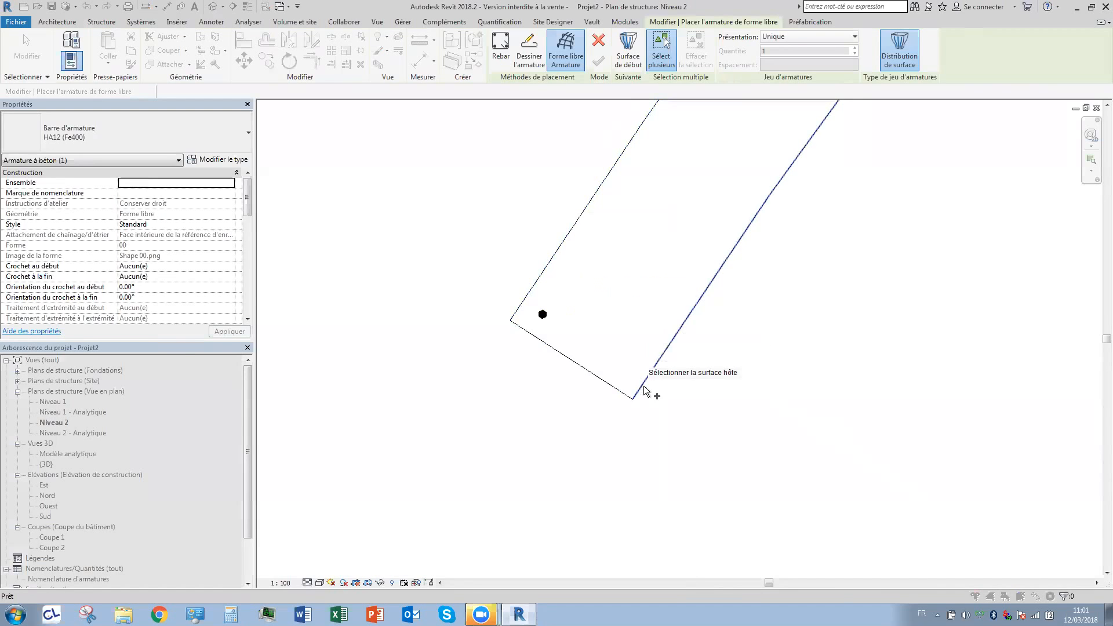
pyautogui.scroll(-10, 648, 385)
pyautogui.scroll(4, 614, 339)
pyautogui.click(603, 327)
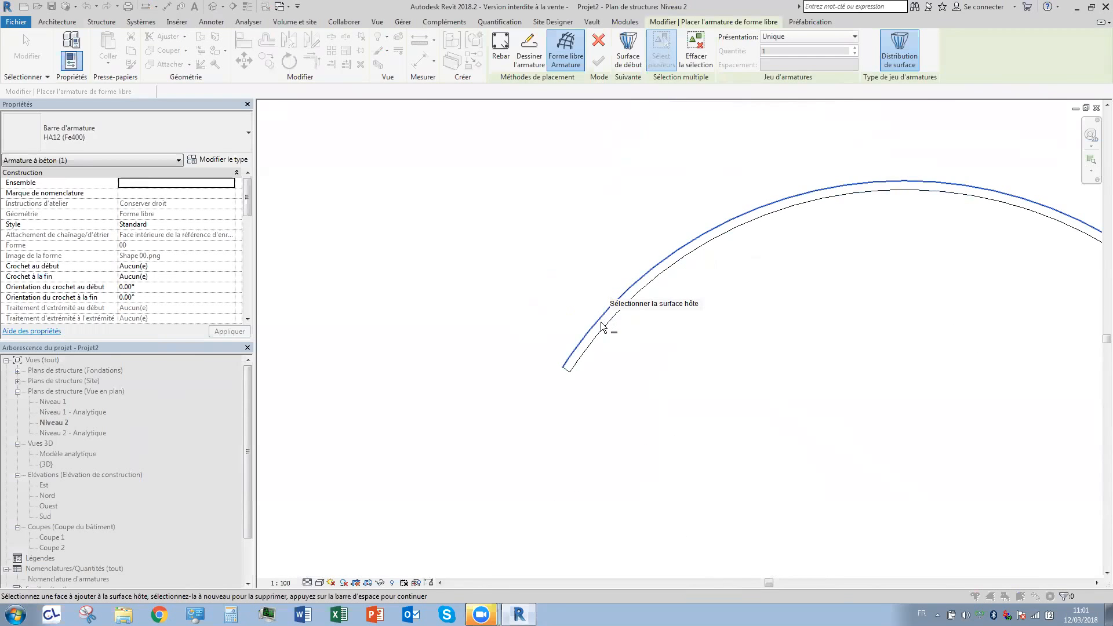
# Start a sketched rebar hosted by the curved wall and pick the wall's outer arc edge as its sketch line.
pyautogui.click(529, 55)
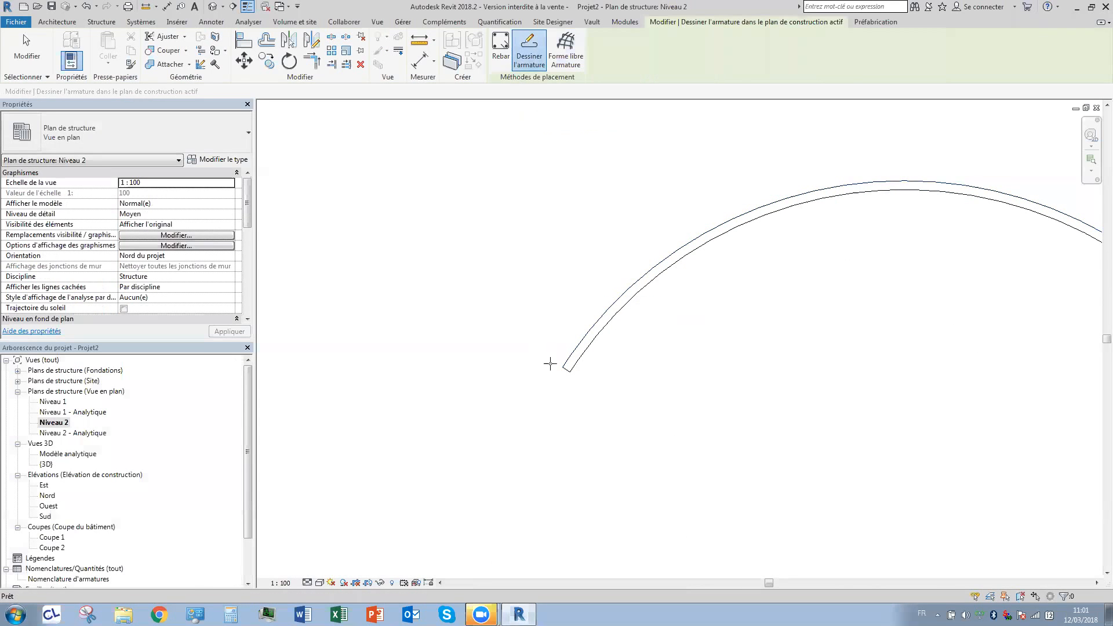
pyautogui.scroll(5, 563, 366)
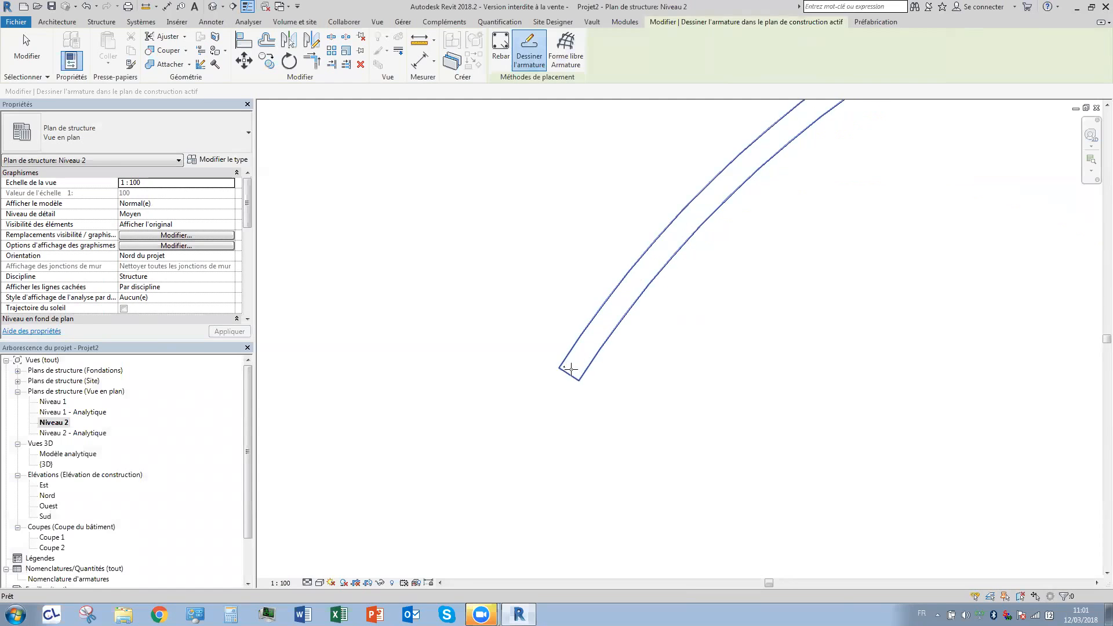
pyautogui.click(582, 355)
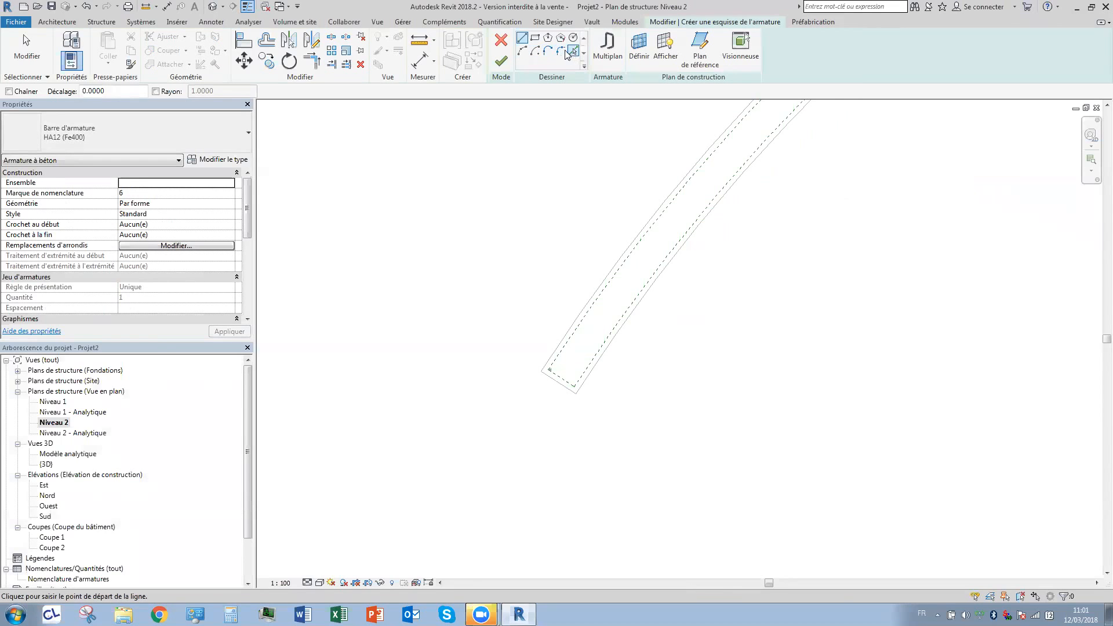
pyautogui.click(572, 56)
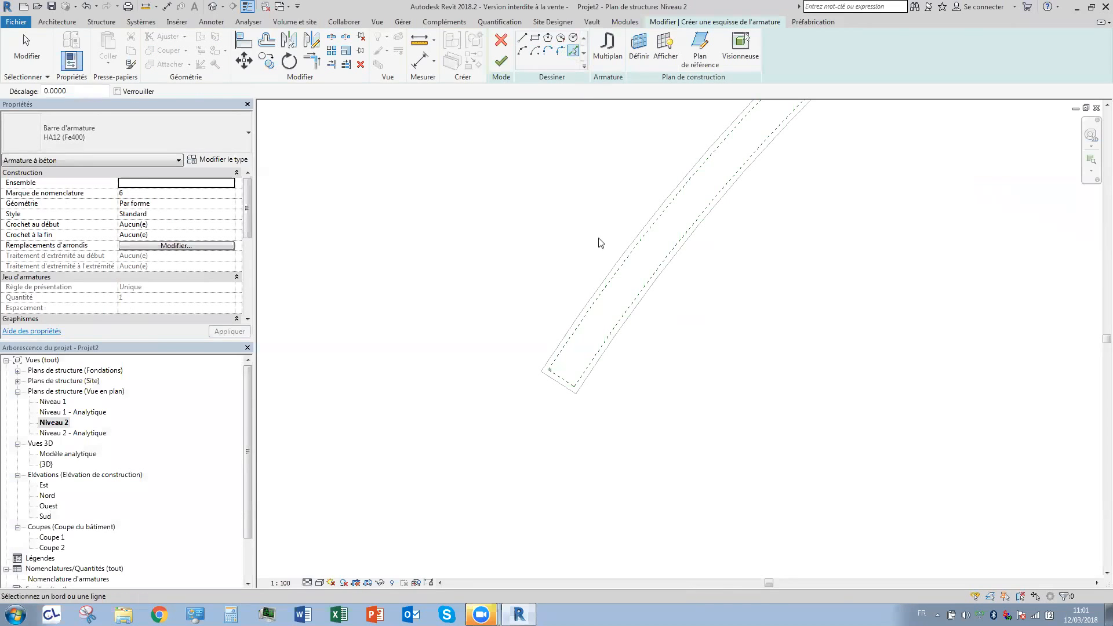
pyautogui.click(603, 285)
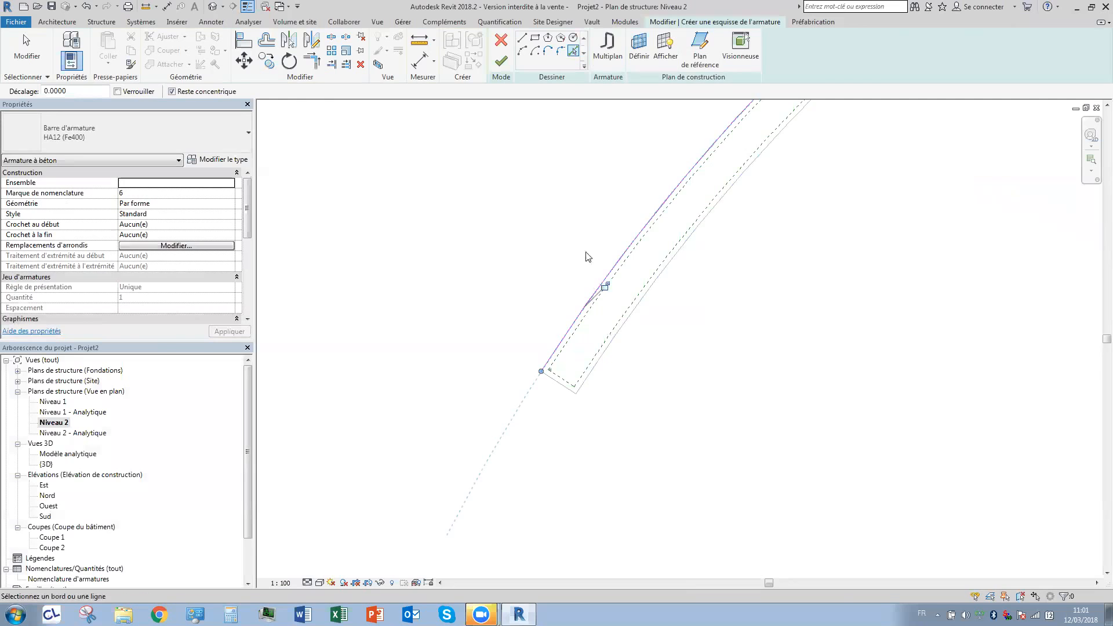
# Offset a copy of the sketched arc 0.05 m into the wall and delete the original arc on the outer edge.
pyautogui.scroll(3, 587, 270)
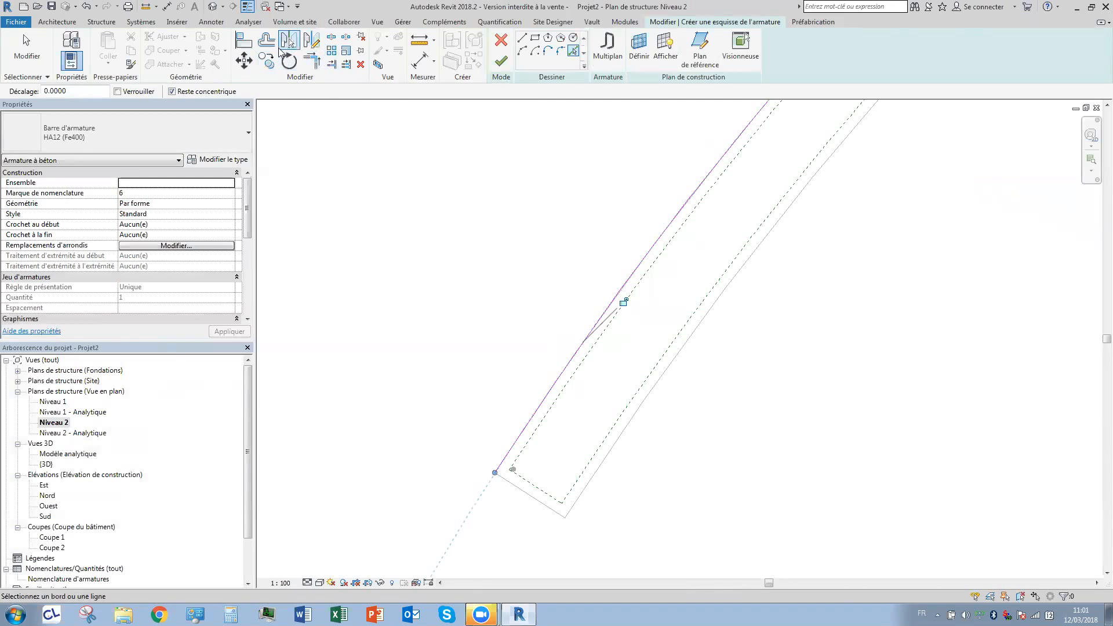
pyautogui.click(266, 39)
pyautogui.click(304, 93)
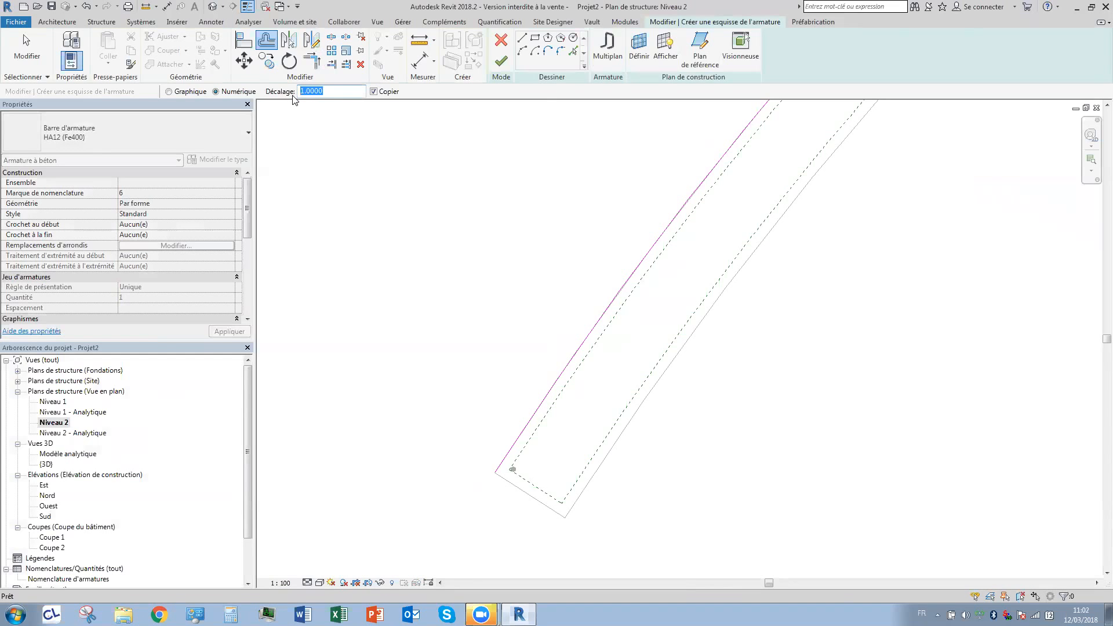
pyautogui.write('0.')
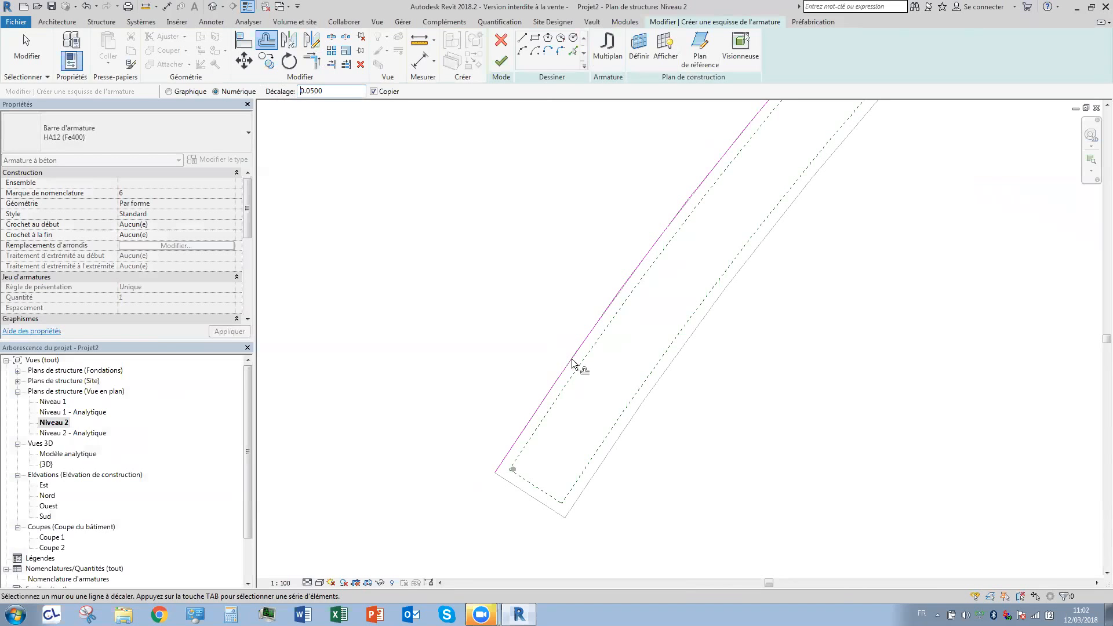
pyautogui.click(547, 406)
pyautogui.press('Escape')
pyautogui.click(545, 401)
pyautogui.press('Delete')
# Pull the sketched arc's left end back from the wall's end face, finish the rebar sketch and leave rebar placement.
pyautogui.scroll(2, 514, 501)
pyautogui.scroll(2, 515, 485)
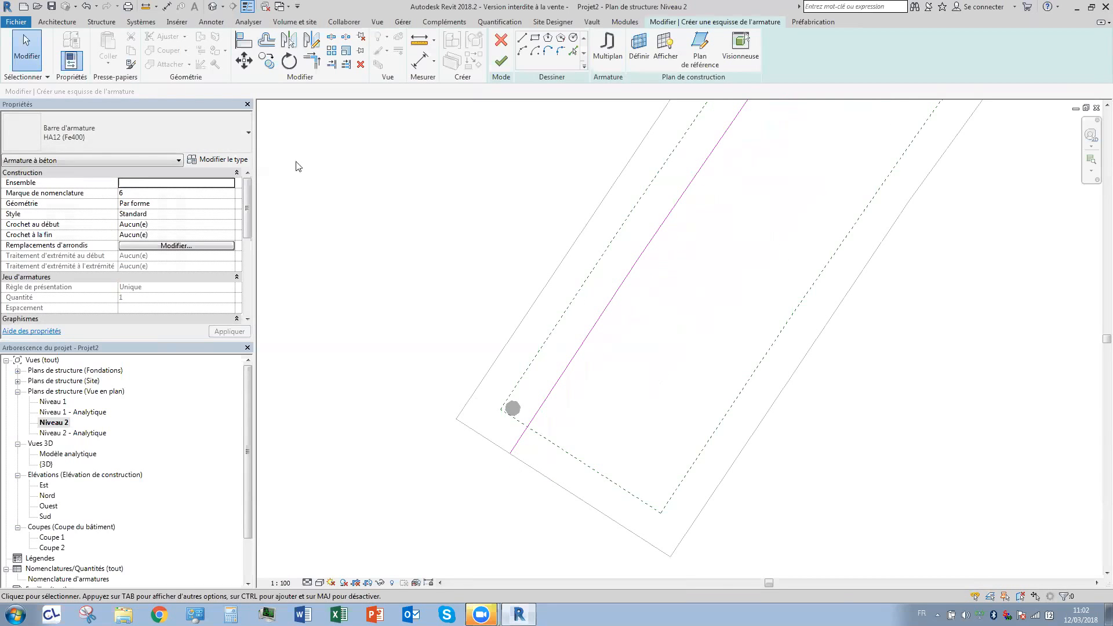
pyautogui.click(333, 64)
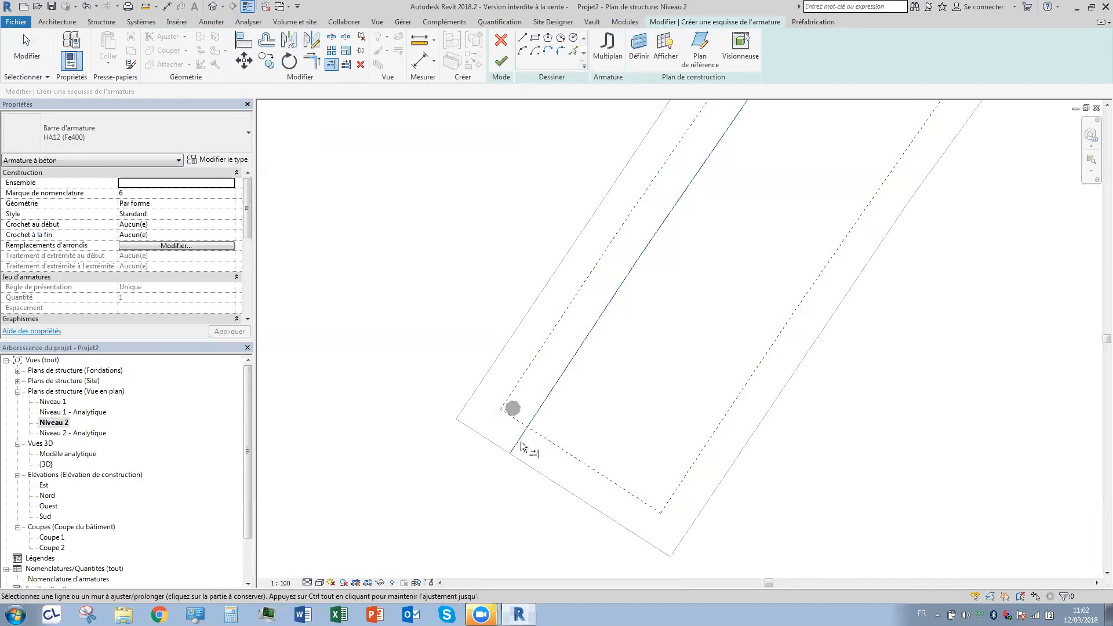
pyautogui.press('Escape')
pyautogui.click(510, 454)
pyautogui.moveTo(510, 454); pyautogui.dragTo(518, 443)
pyautogui.scroll(-10, 731, 295)
pyautogui.moveTo(728, 316); pyautogui.dragTo(367, 437, button='middle')
pyautogui.click(497, 70)
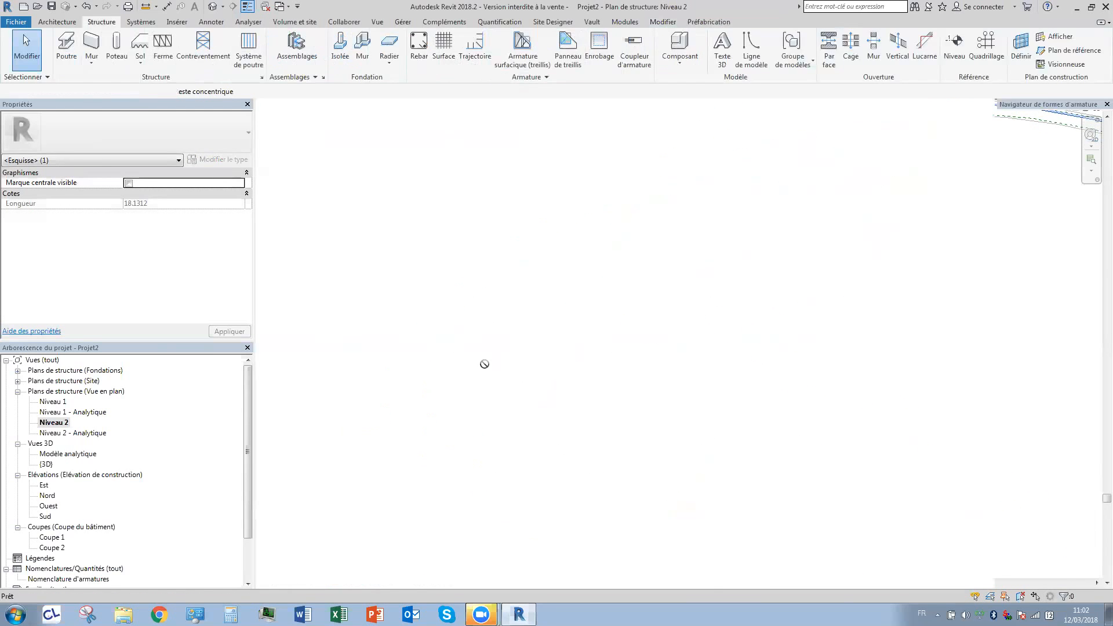
pyautogui.scroll(6, 339, 444)
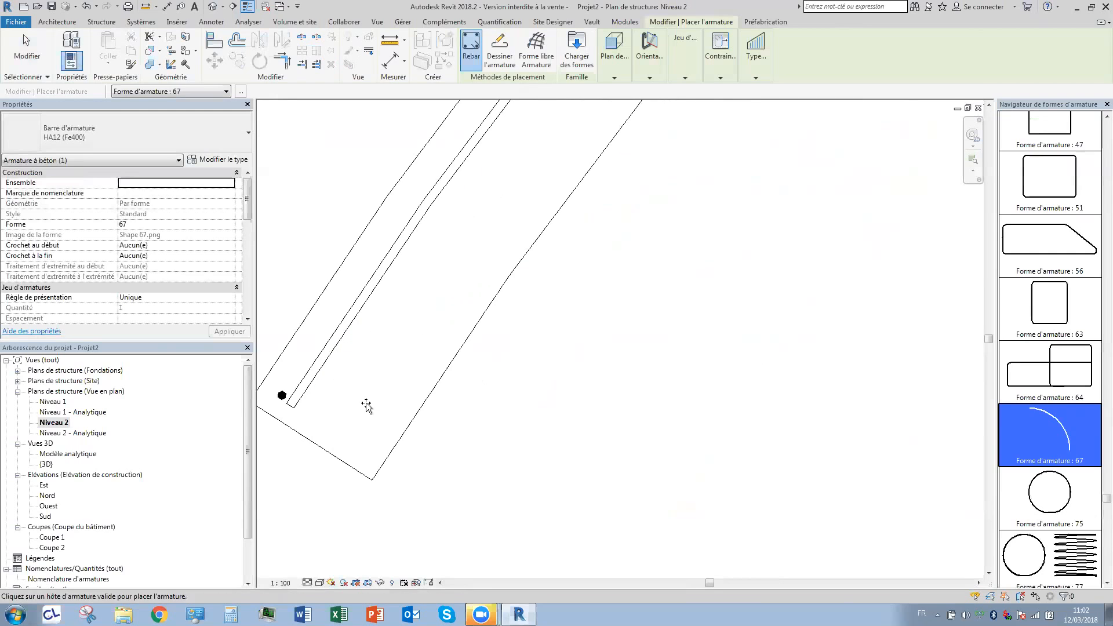
pyautogui.press('Escape')
# Set the curved bar's layout to Espacement maximum with a spacing of 200 mm.
pyautogui.scroll(-8, 810, 374)
pyautogui.moveTo(748, 290); pyautogui.dragTo(278, 261, button='middle')
pyautogui.scroll(2, 716, 407)
pyautogui.scroll(3, 728, 384)
pyautogui.scroll(3, 689, 364)
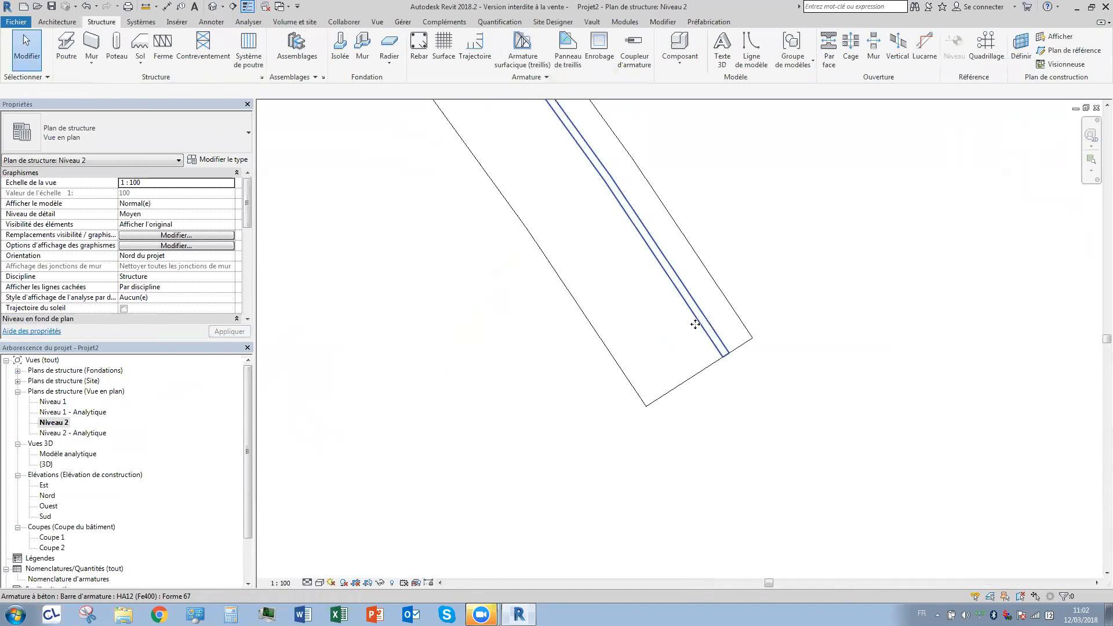
pyautogui.click(693, 322)
pyautogui.scroll(-4, 698, 383)
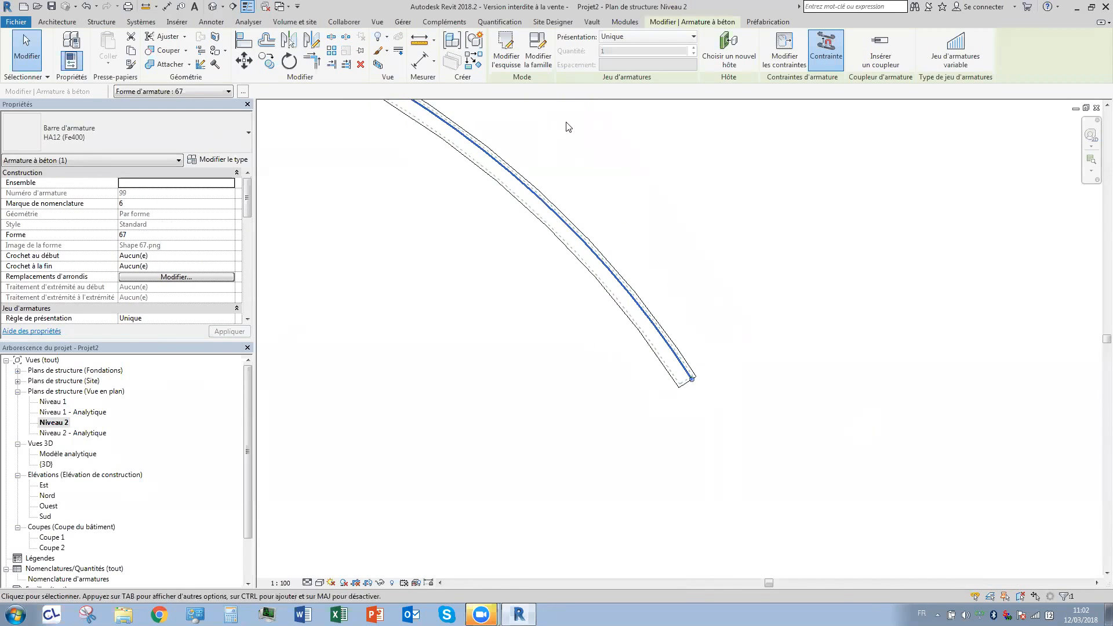
pyautogui.click(636, 36)
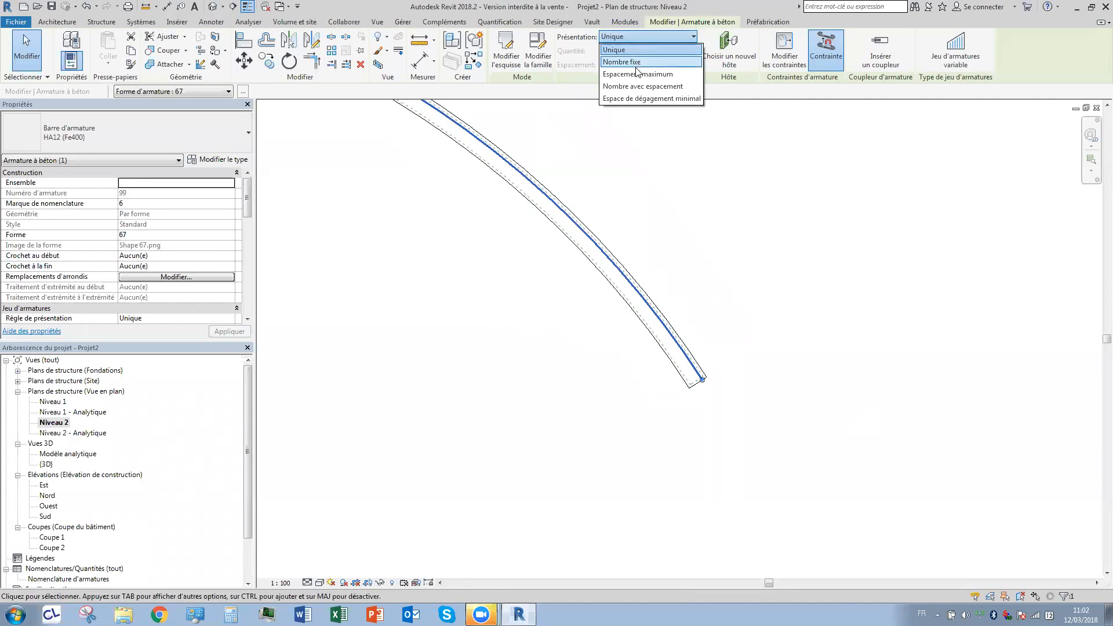
pyautogui.click(637, 74)
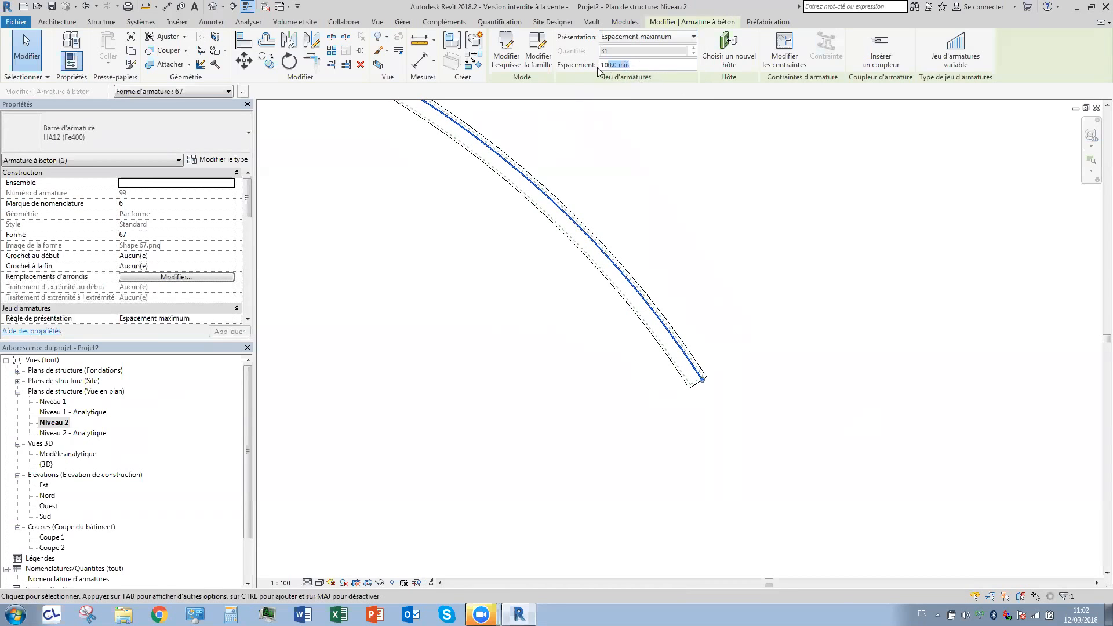
pyautogui.write('2')
pyautogui.click(464, 304)
# Set the curved bar set's view visibility states to display clearly in all views and as a solid in the 3D views.
pyautogui.moveTo(688, 234); pyautogui.dragTo(571, 301)
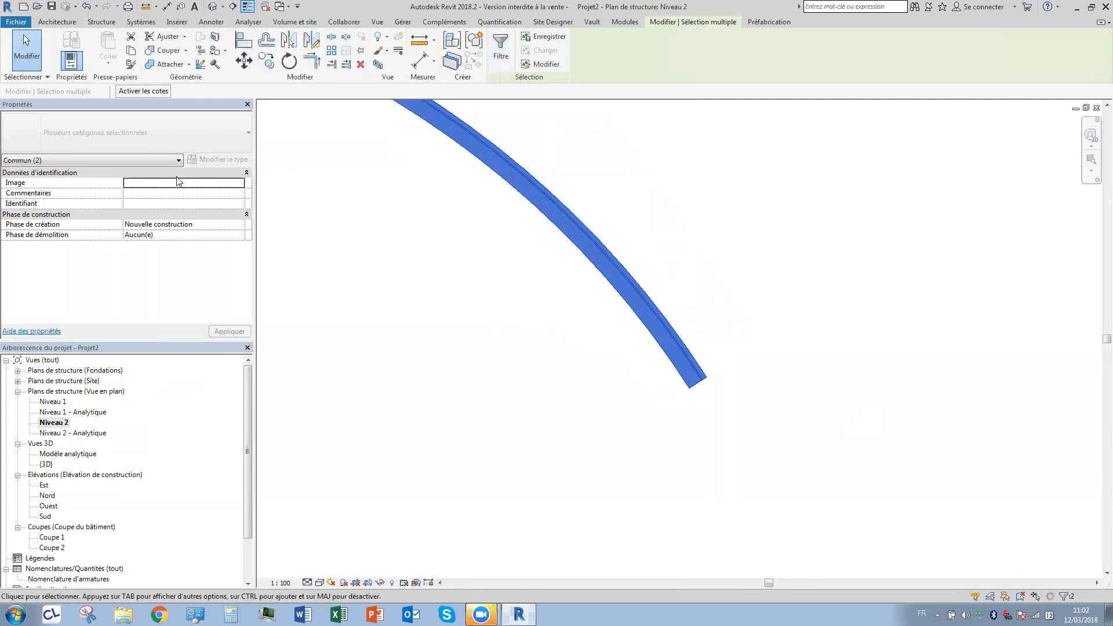
pyautogui.click(168, 160)
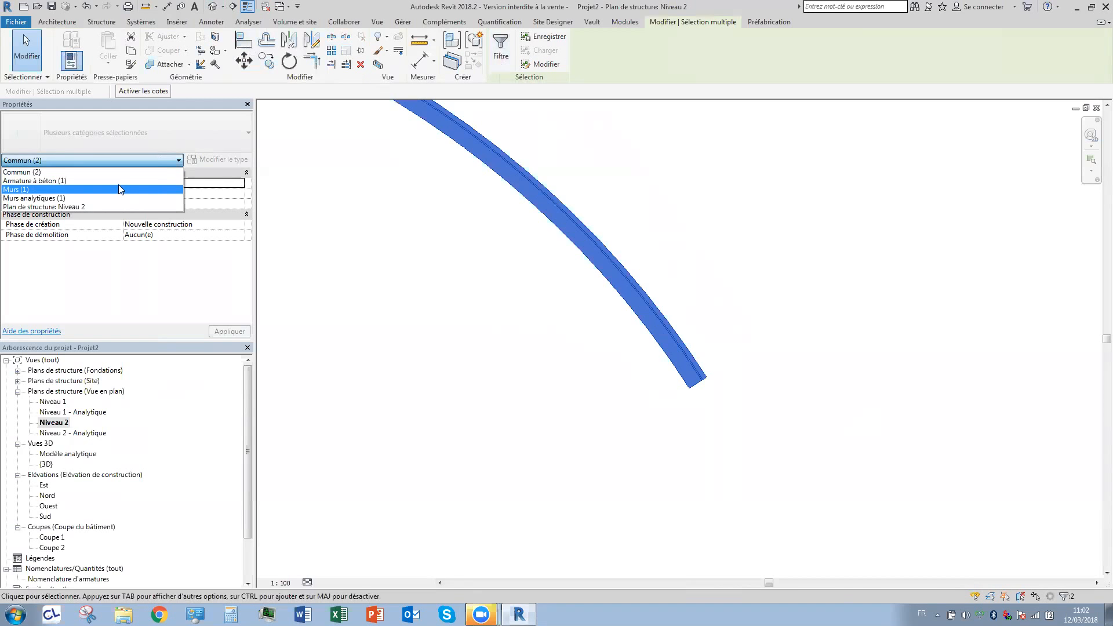
pyautogui.click(117, 183)
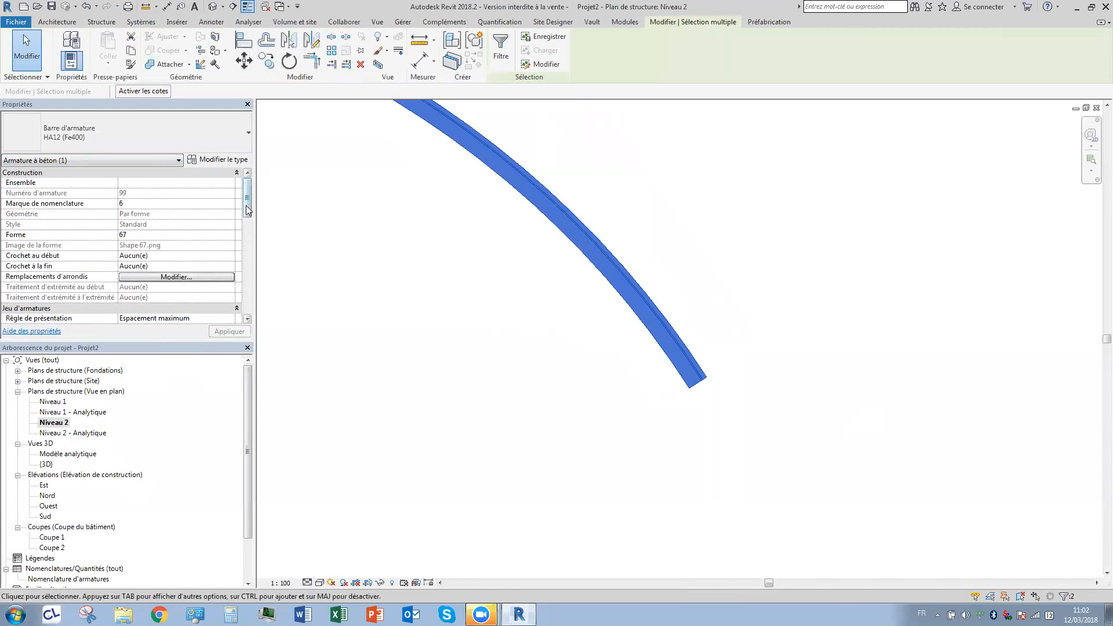
pyautogui.scroll(-5, 249, 246)
pyautogui.scroll(-2, 250, 246)
pyautogui.click(174, 213)
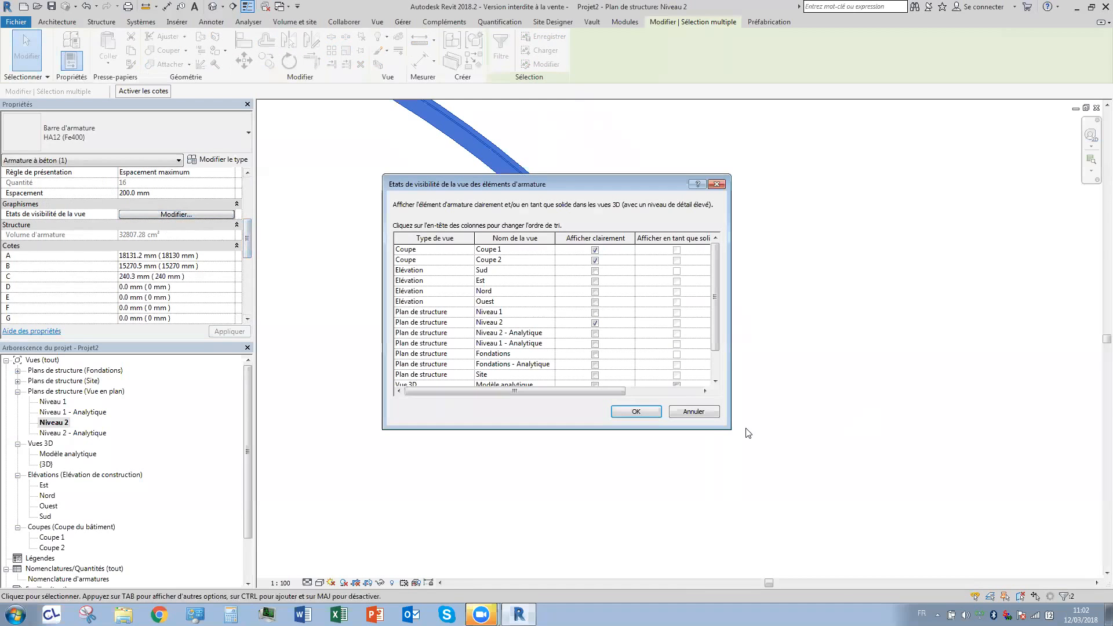
pyautogui.click(594, 251)
pyautogui.scroll(-1, 682, 344)
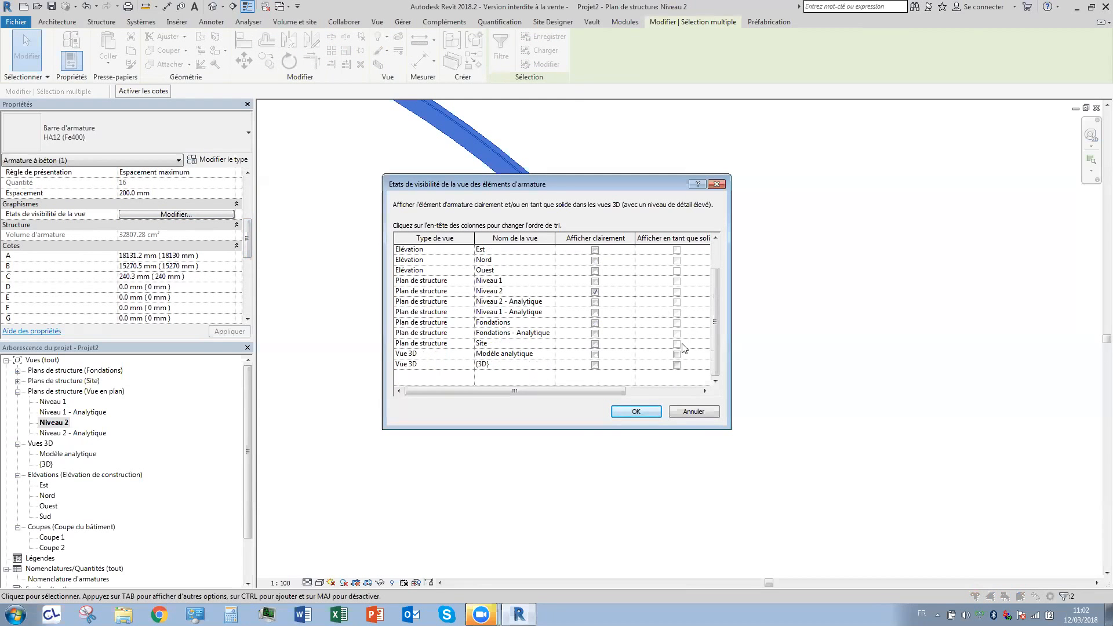
pyautogui.keyDown('shift'); pyautogui.click(676, 365); pyautogui.keyUp('shift')
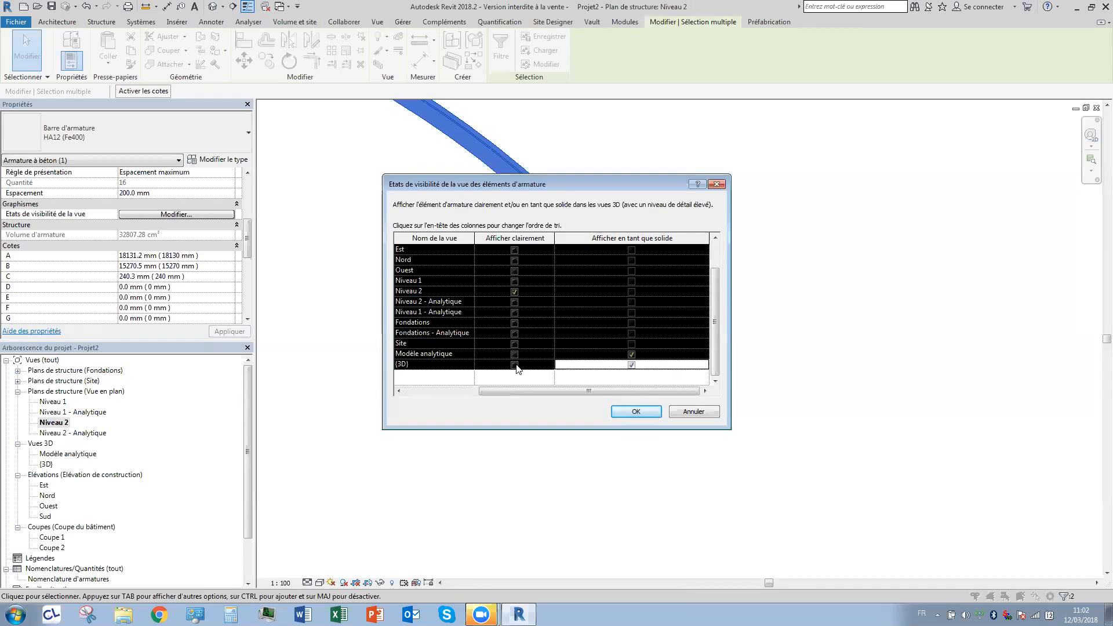
pyautogui.click(515, 365)
pyautogui.click(636, 411)
pyautogui.click(564, 392)
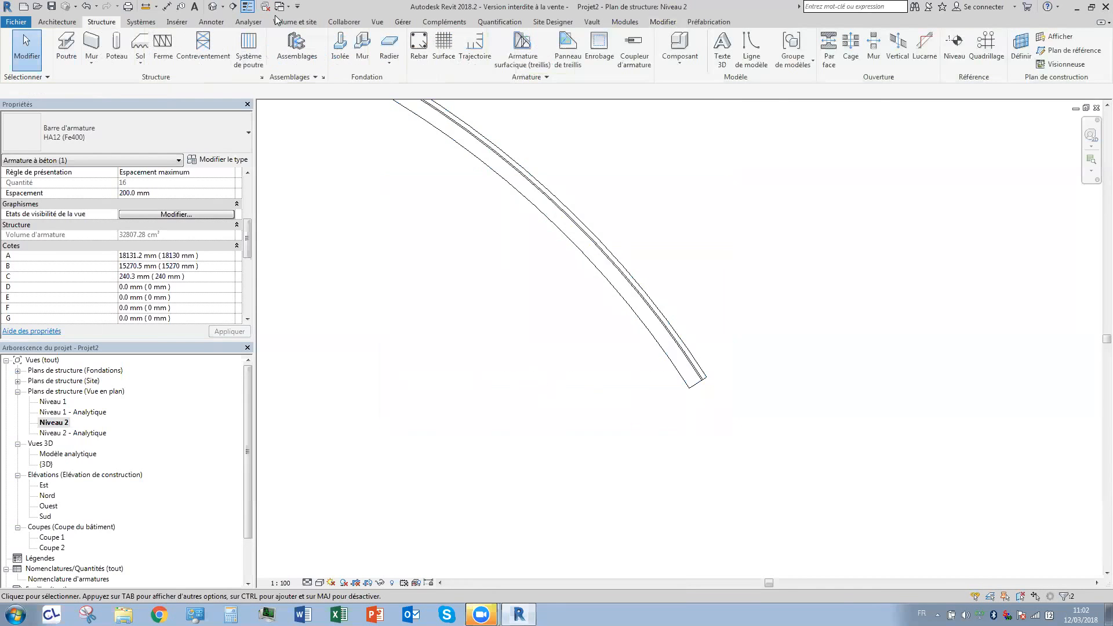
# Open the {3D} view and examine the curved bars along the height and end of the curved wall.
pyautogui.click(213, 7)
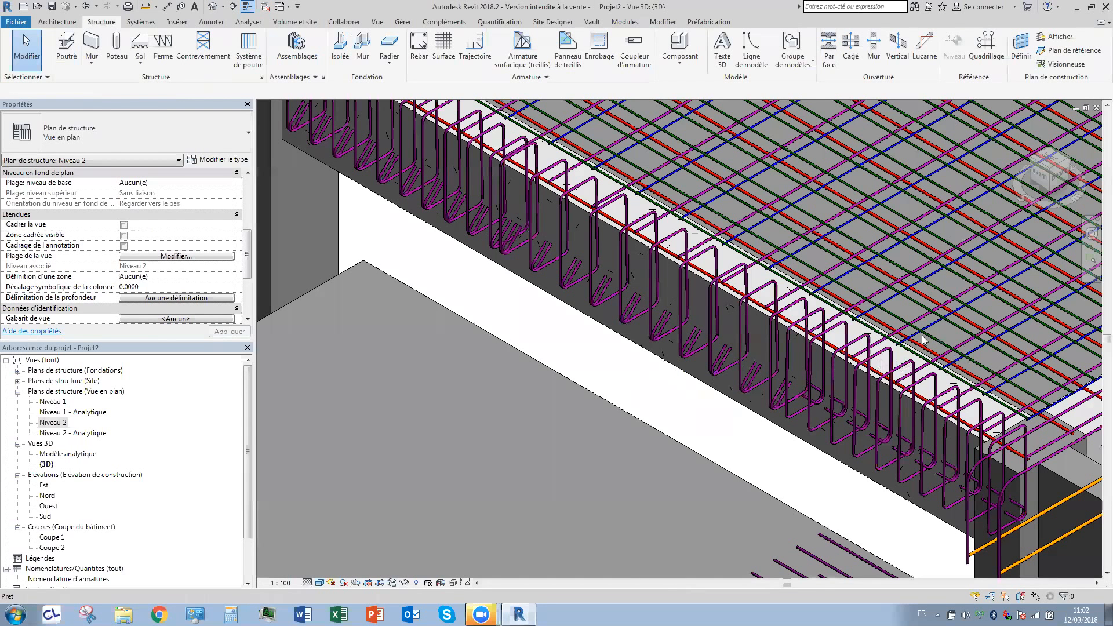
pyautogui.middleClick(924, 341)
pyautogui.middleClick(924, 341)
pyautogui.scroll(-2, 927, 342)
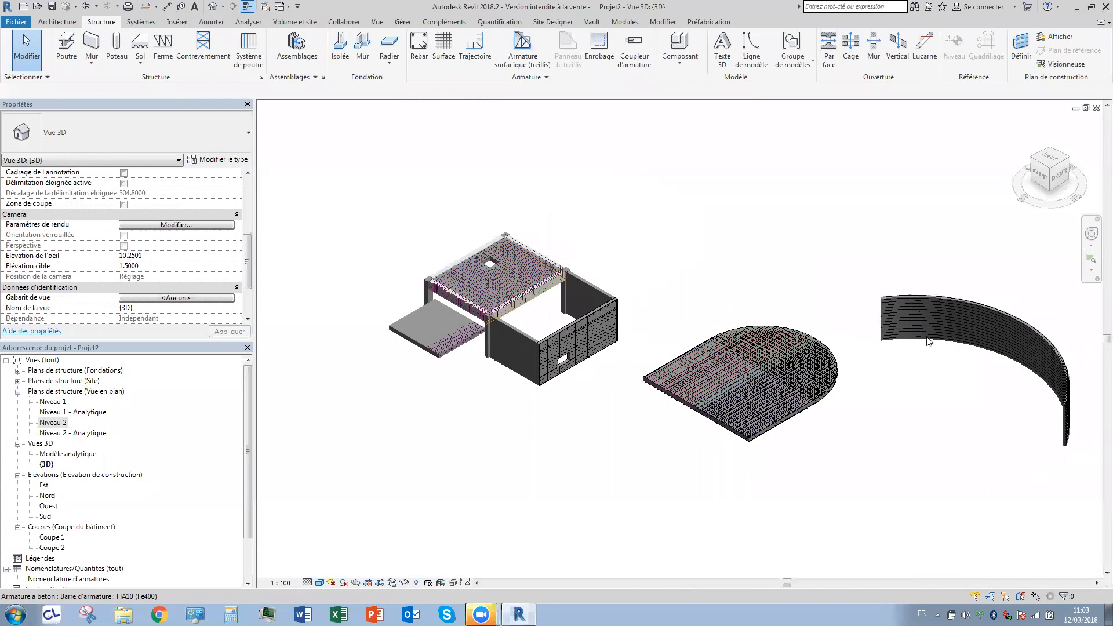
pyautogui.moveTo(927, 342); pyautogui.dragTo(861, 348, button='middle')
pyautogui.keyDown('shift'); pyautogui.moveTo(611, 355); pyautogui.dragTo(789, 113, button='middle'); pyautogui.keyUp('shift')
pyautogui.moveTo(818, 304); pyautogui.dragTo(669, 392)
pyautogui.keyDown('shift'); pyautogui.moveTo(779, 396); pyautogui.dragTo(460, 494, button='middle'); pyautogui.keyUp('shift')
pyautogui.click(510, 335)
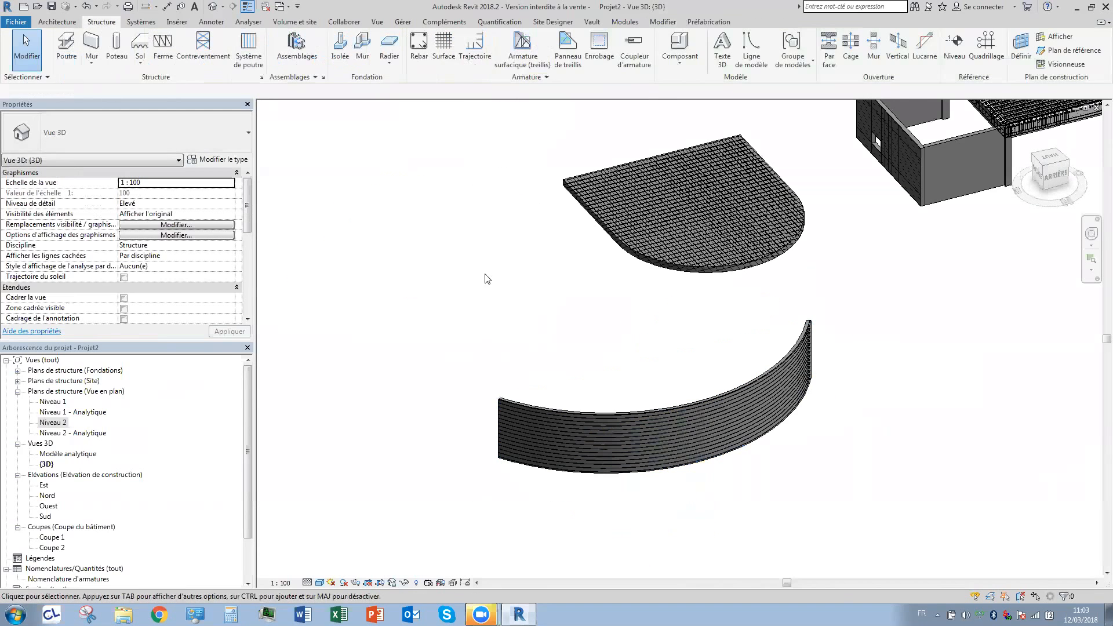
pyautogui.scroll(8, 510, 289)
pyautogui.keyDown('shift'); pyautogui.moveTo(560, 312); pyautogui.dragTo(599, 320, button='middle'); pyautogui.keyUp('shift')
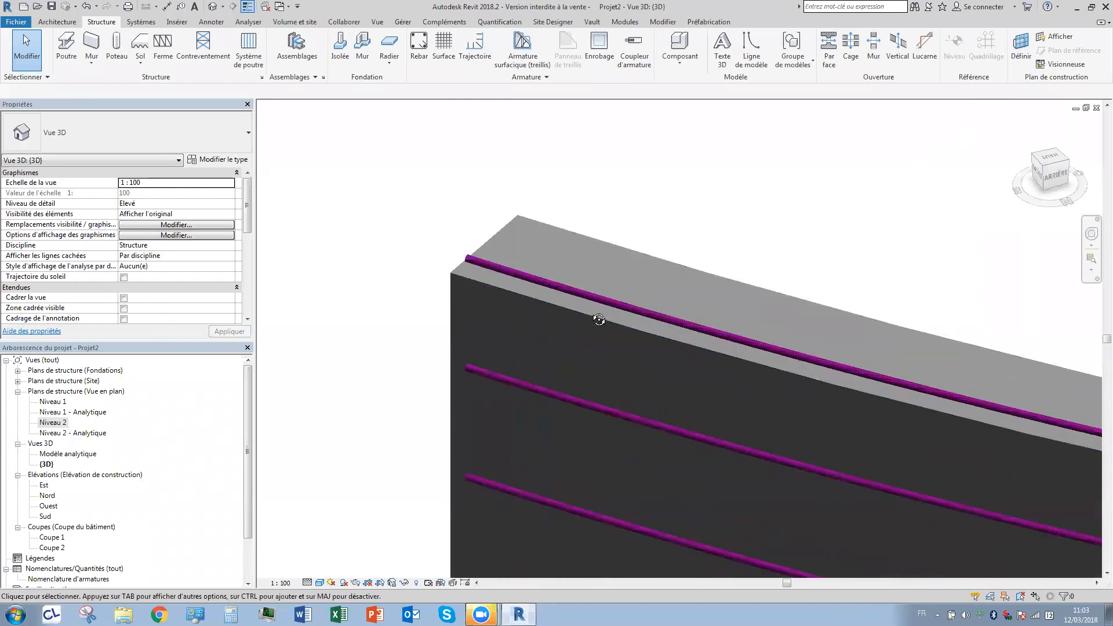
pyautogui.scroll(-6, 949, 216)
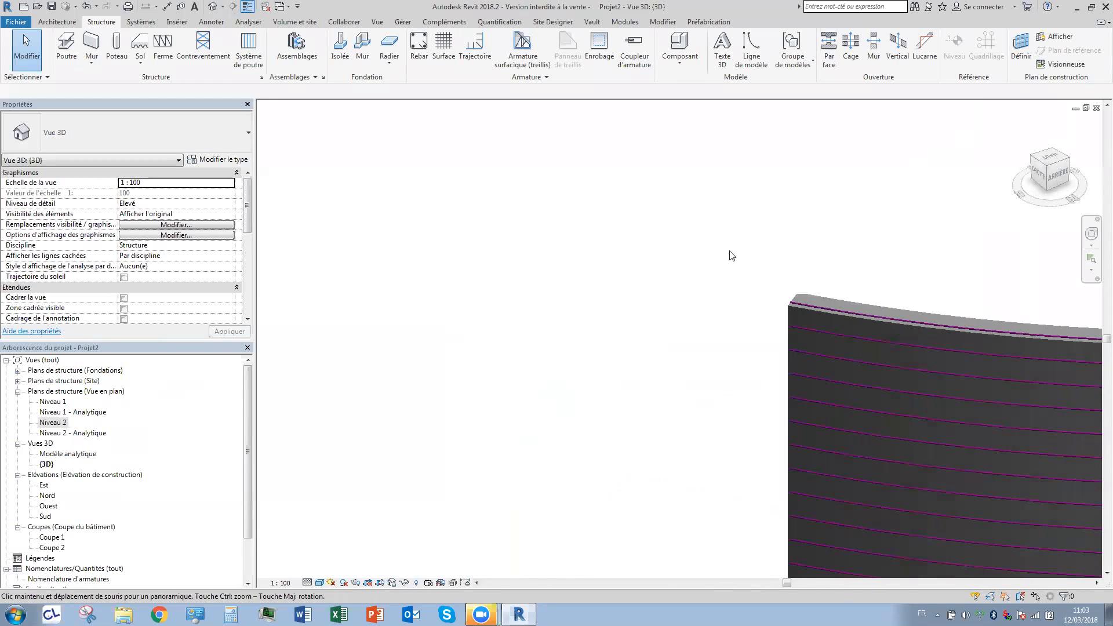
pyautogui.moveTo(732, 256); pyautogui.dragTo(706, 249, button='middle')
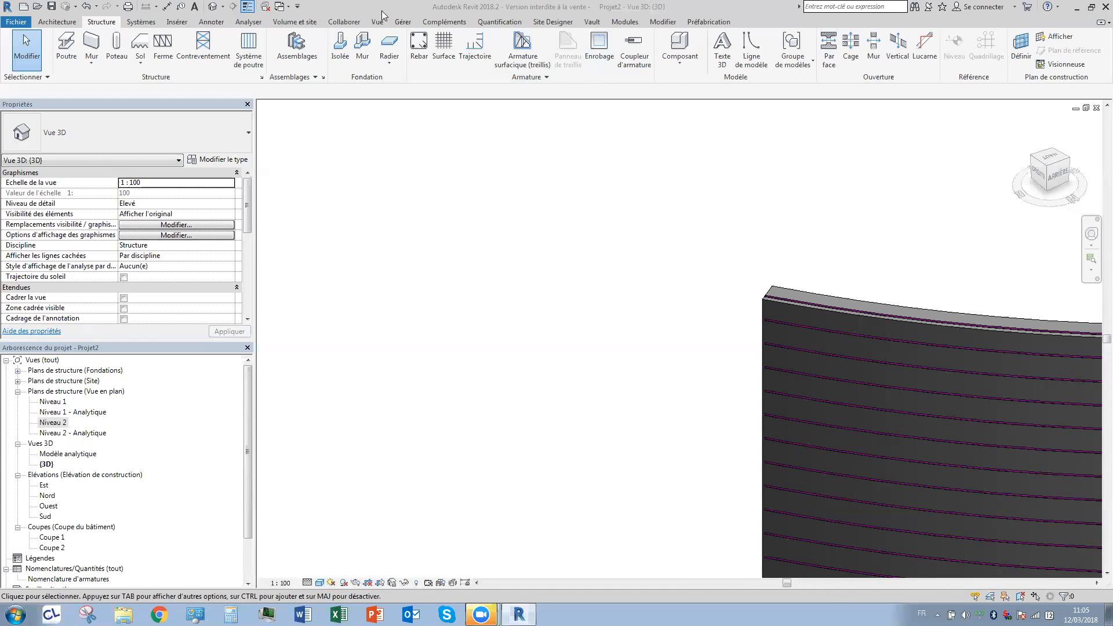
pyautogui.click(624, 22)
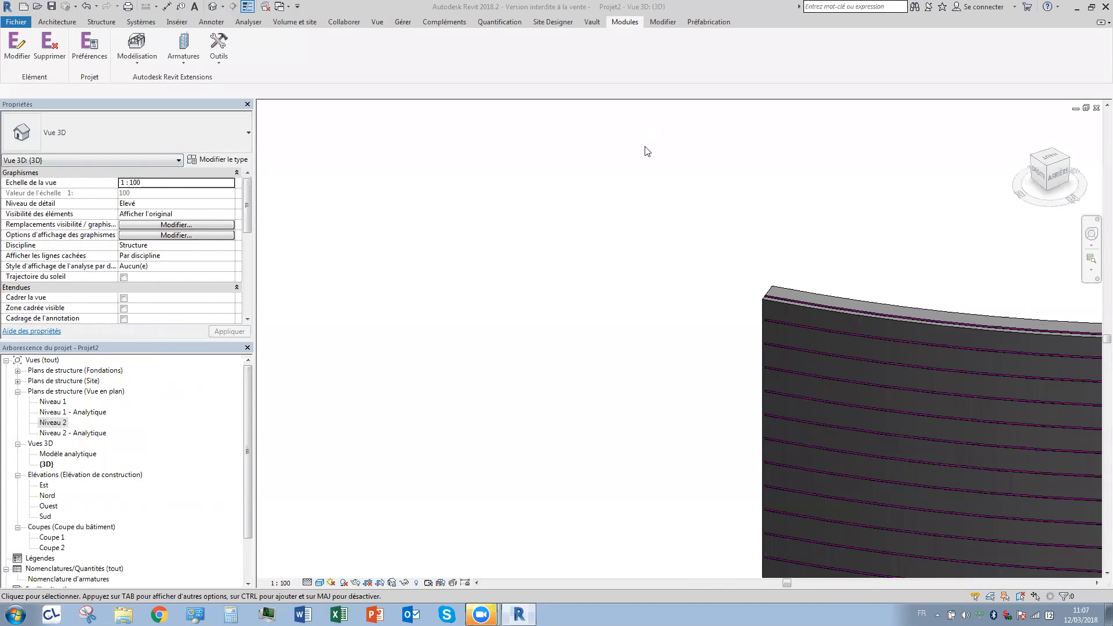
pyautogui.moveTo(775, 290); pyautogui.dragTo(582, 285, button='middle')
pyautogui.click(582, 285)
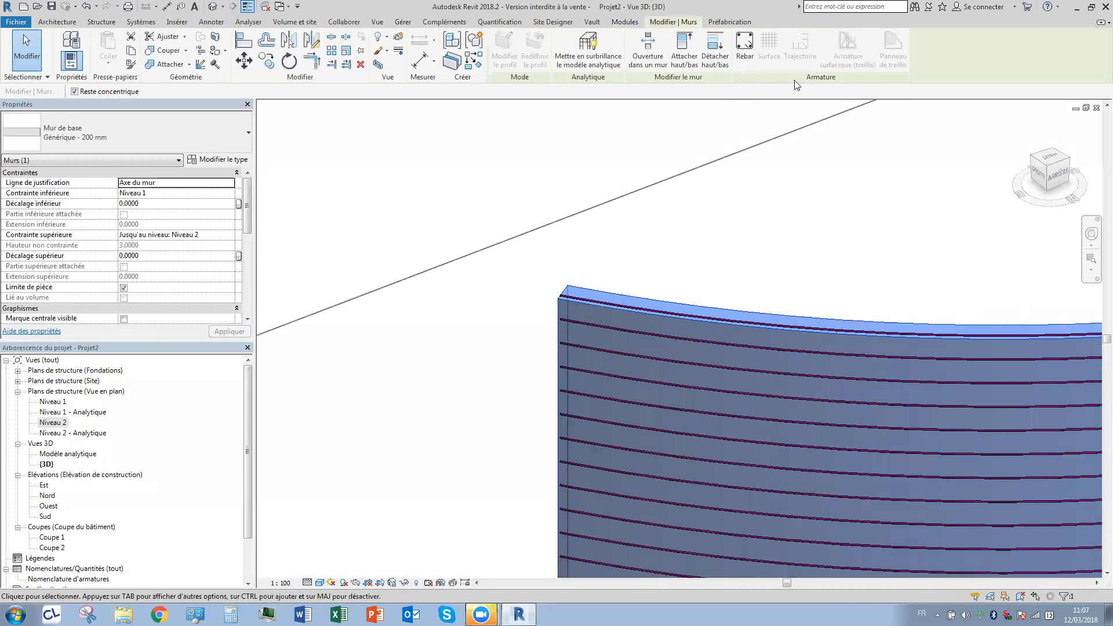
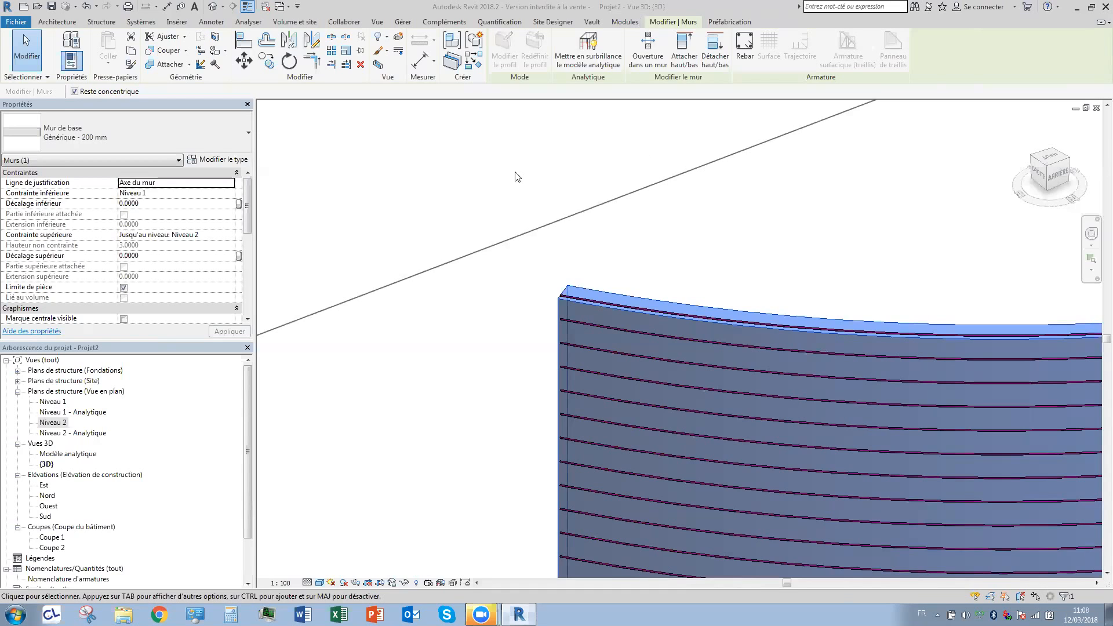
pyautogui.scroll(-6, 576, 193)
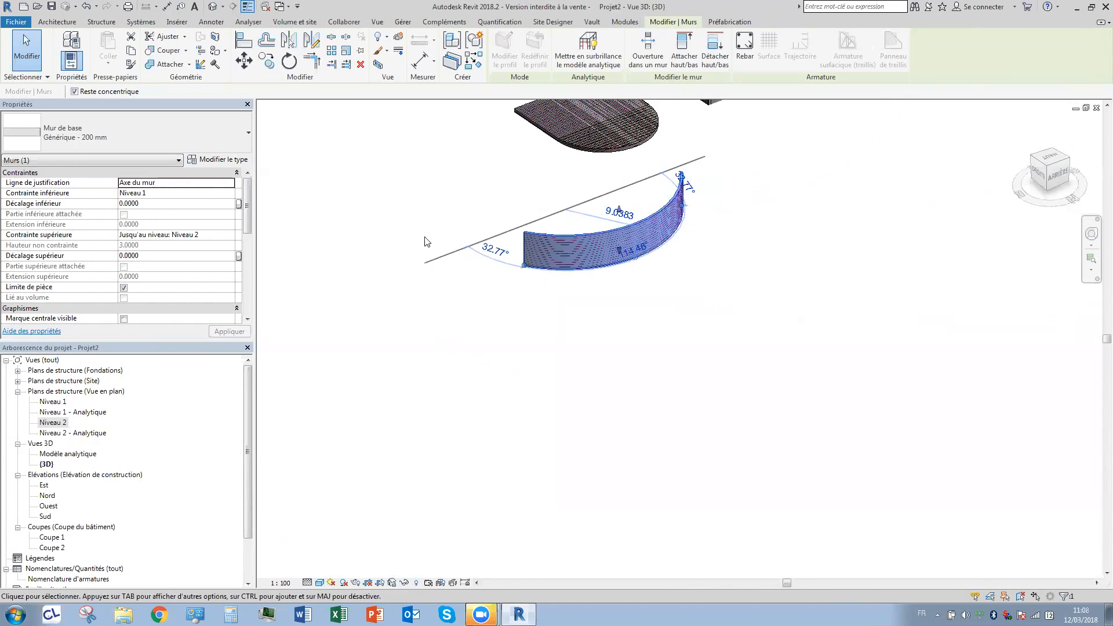
pyautogui.click(707, 280)
# Select the 300 x 600 mm beam beside the slab opening in 3D, locate it in the Niveau 2 structural plan and clear the selection.
pyautogui.moveTo(711, 188); pyautogui.dragTo(693, 331, button='middle')
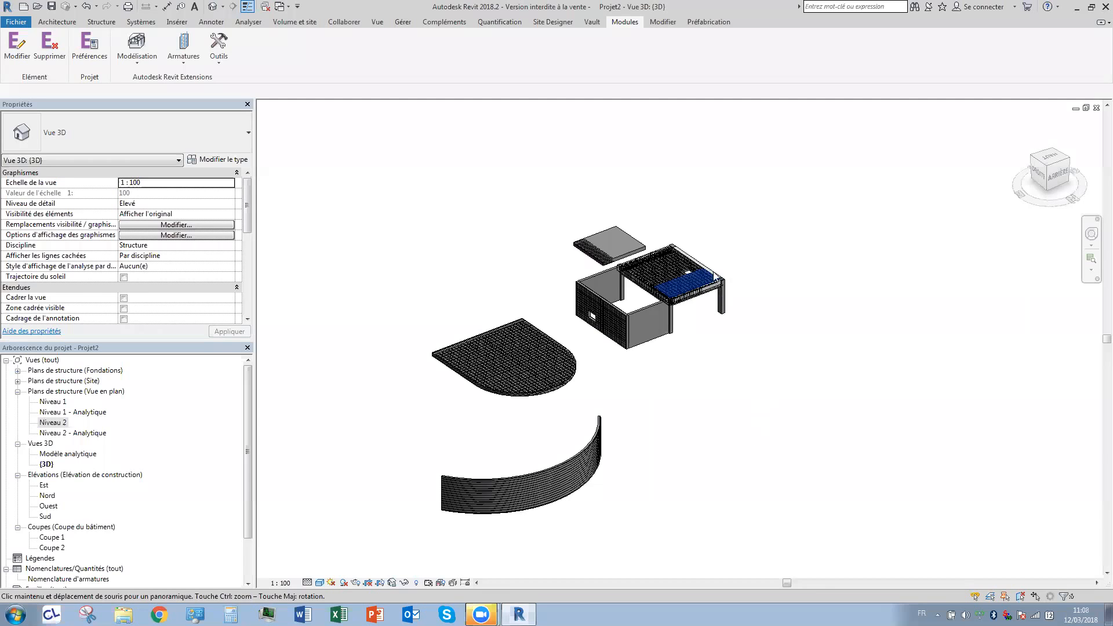
pyautogui.scroll(5, 718, 275)
pyautogui.scroll(-4, 721, 267)
pyautogui.click(725, 270)
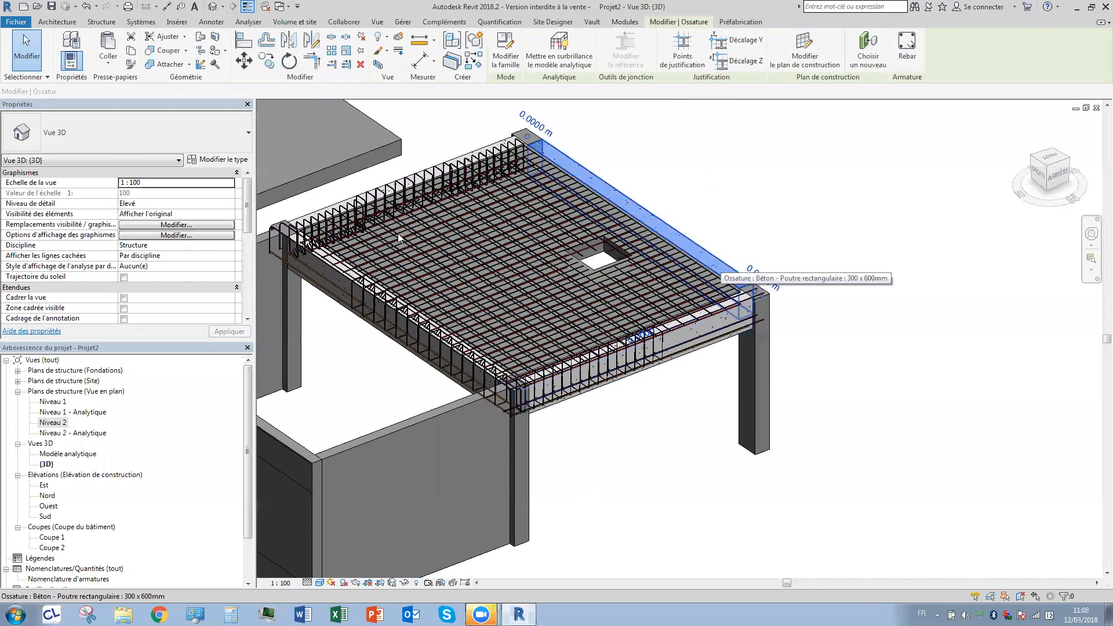
pyautogui.doubleClick(58, 424)
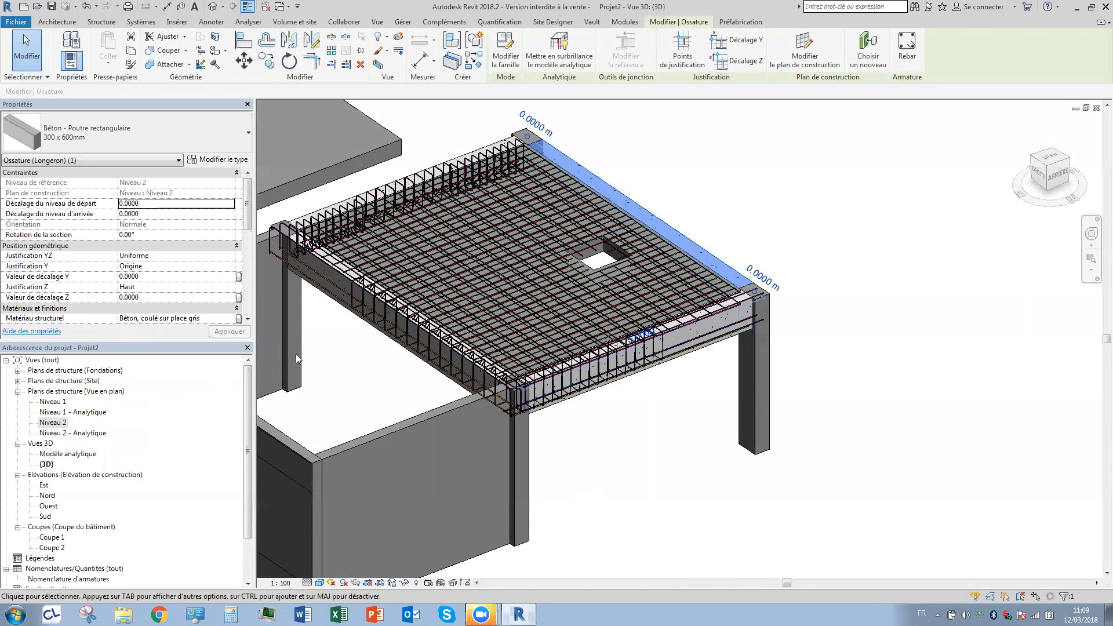
pyautogui.scroll(-6, 623, 377)
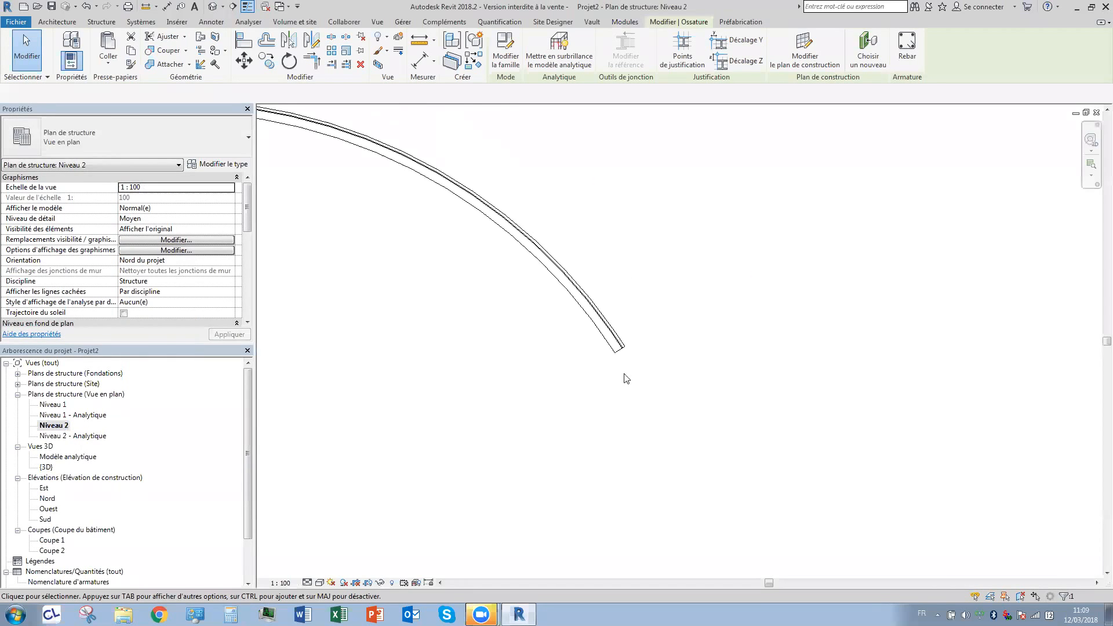
pyautogui.scroll(6, 651, 350)
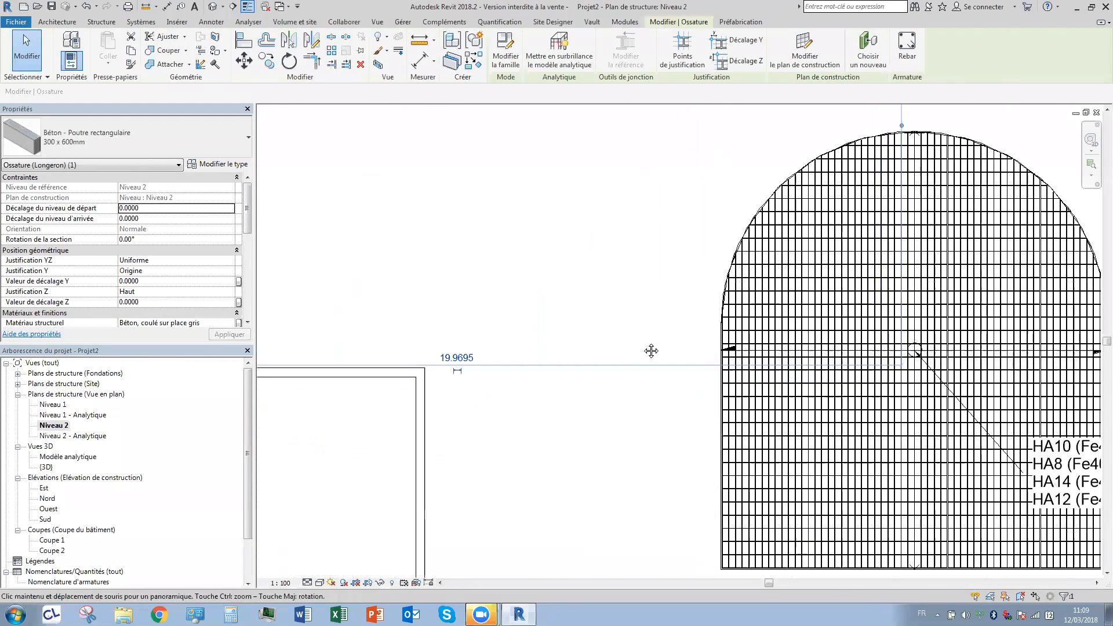
pyautogui.scroll(-4, 434, 452)
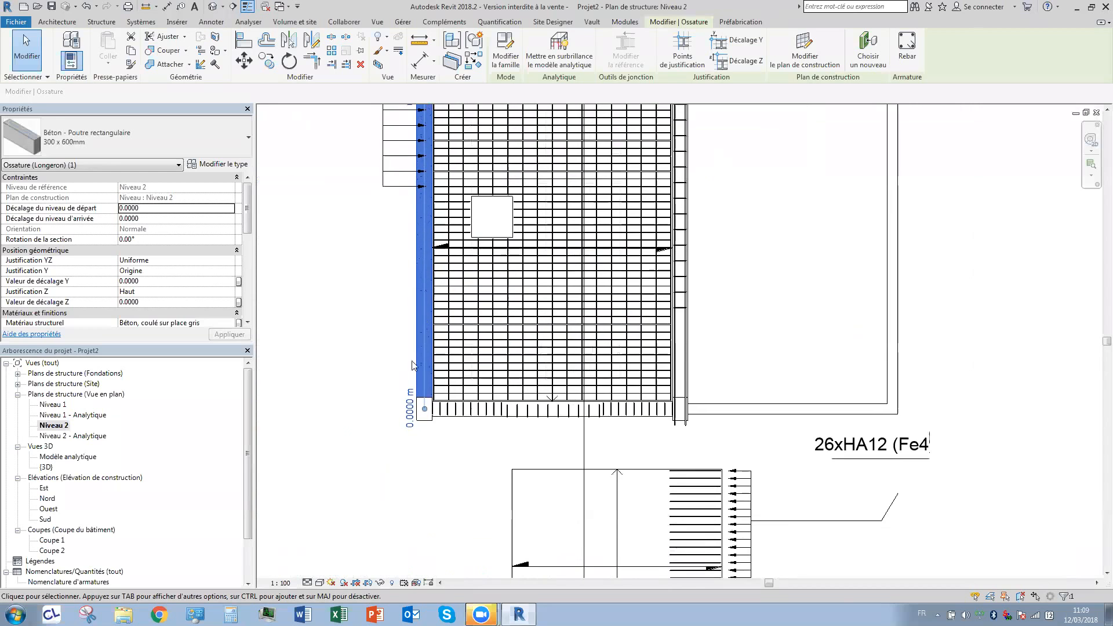
pyautogui.press('Escape')
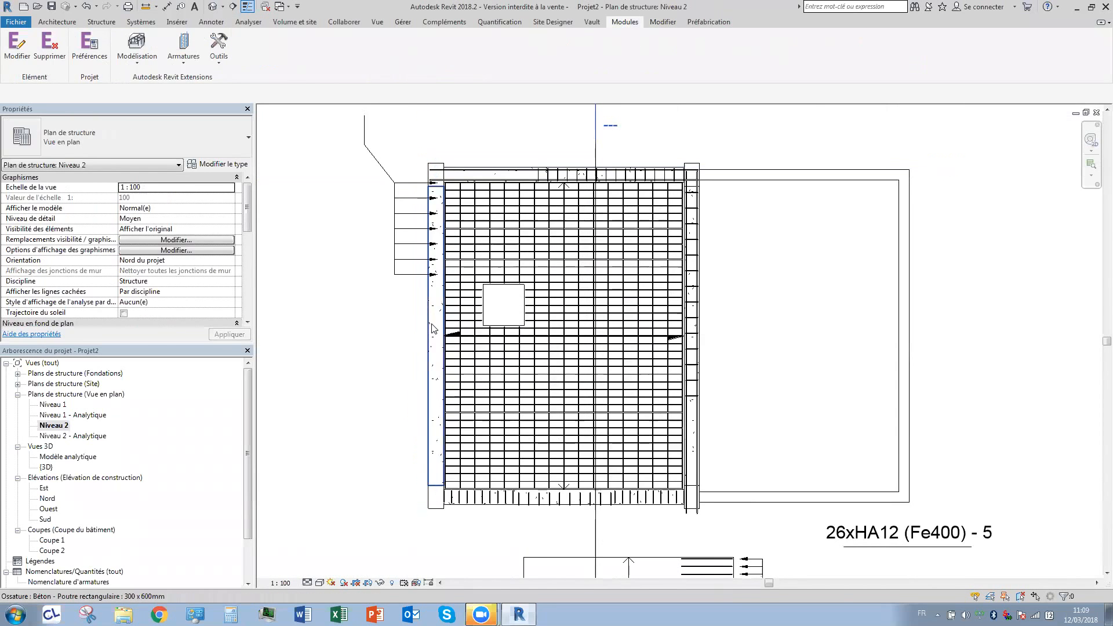
pyautogui.click(432, 329)
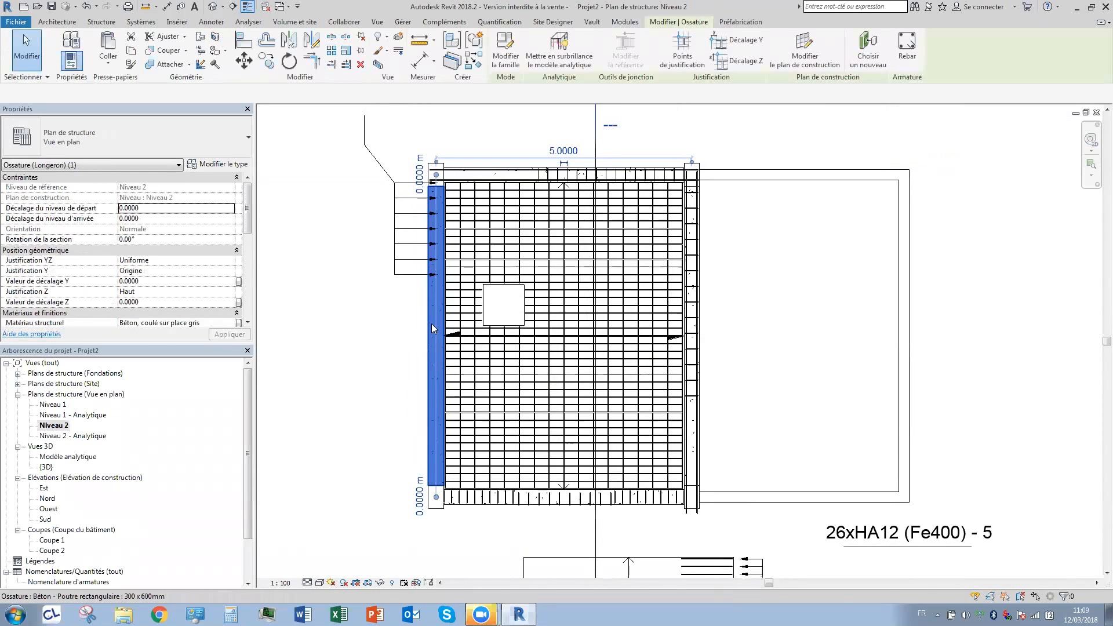
pyautogui.click(906, 48)
pyautogui.click(755, 78)
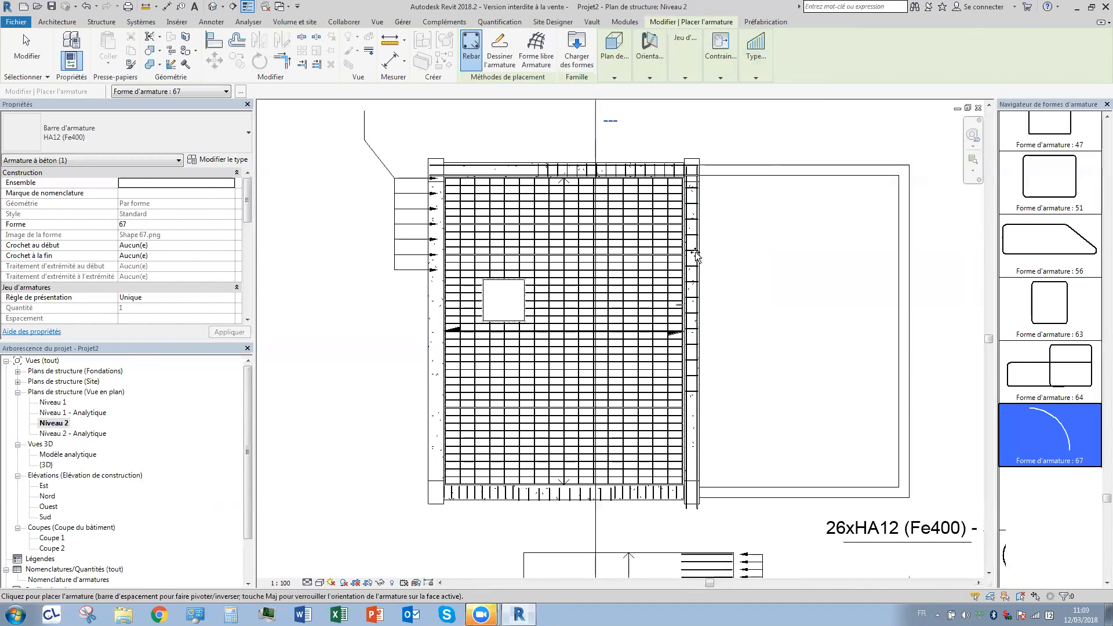
pyautogui.moveTo(594, 315); pyautogui.dragTo(435, 324, button='middle')
pyautogui.scroll(6, 538, 174)
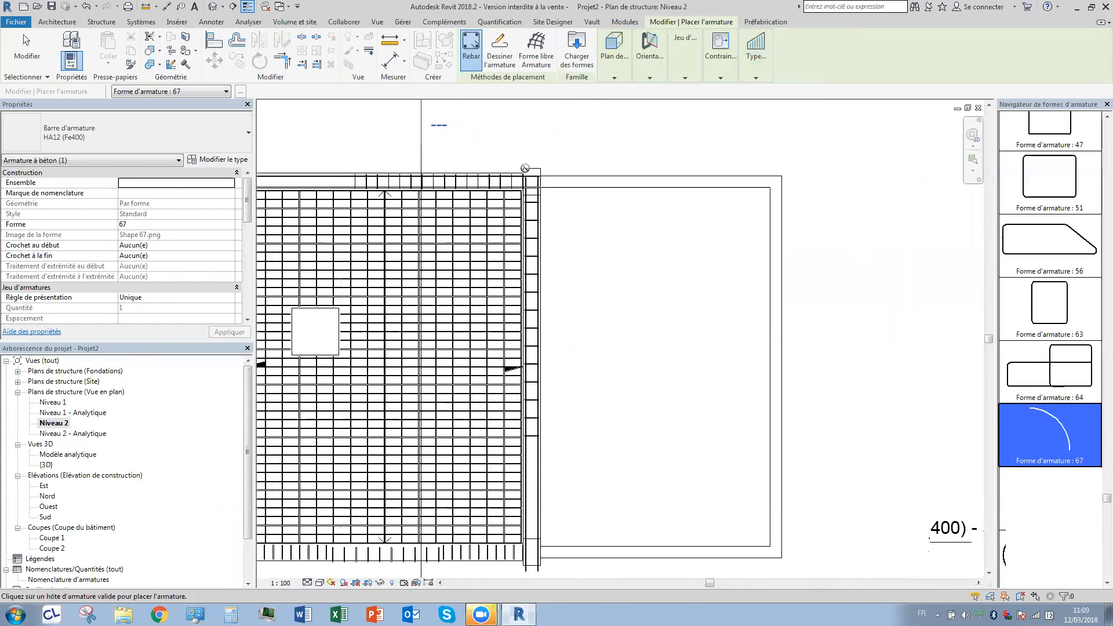
pyautogui.moveTo(590, 134); pyautogui.dragTo(642, 256, button='middle')
pyautogui.press('Escape')
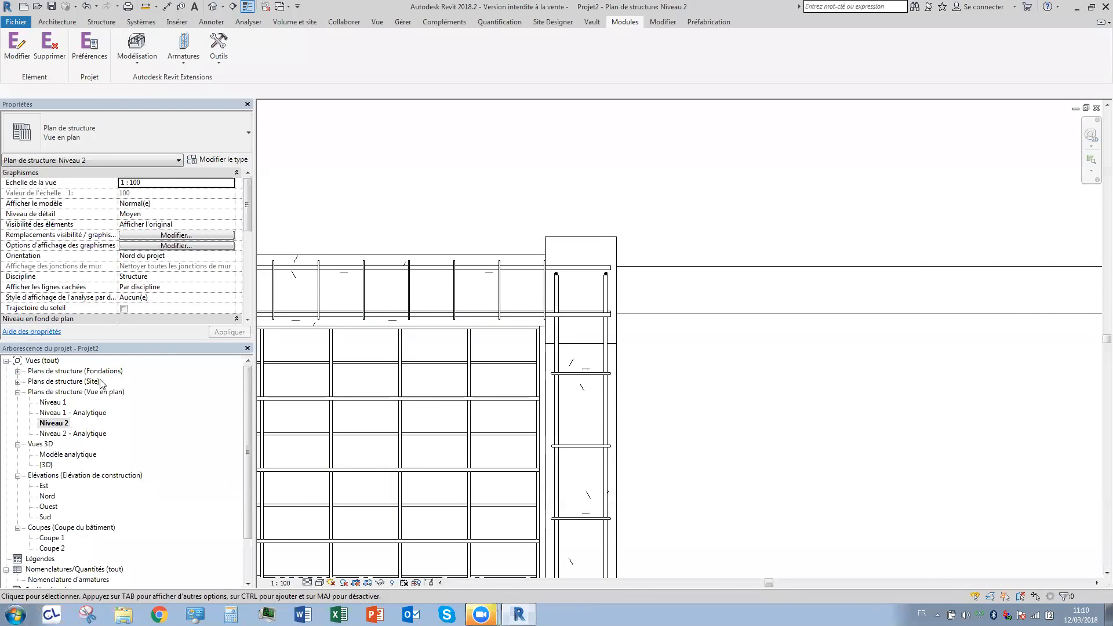
# Examine the stirrups and longitudinal bars of the beams around the reinforced slab and where they meet at the column in the Niveau 2 plan.
pyautogui.moveTo(364, 178); pyautogui.dragTo(422, 193)
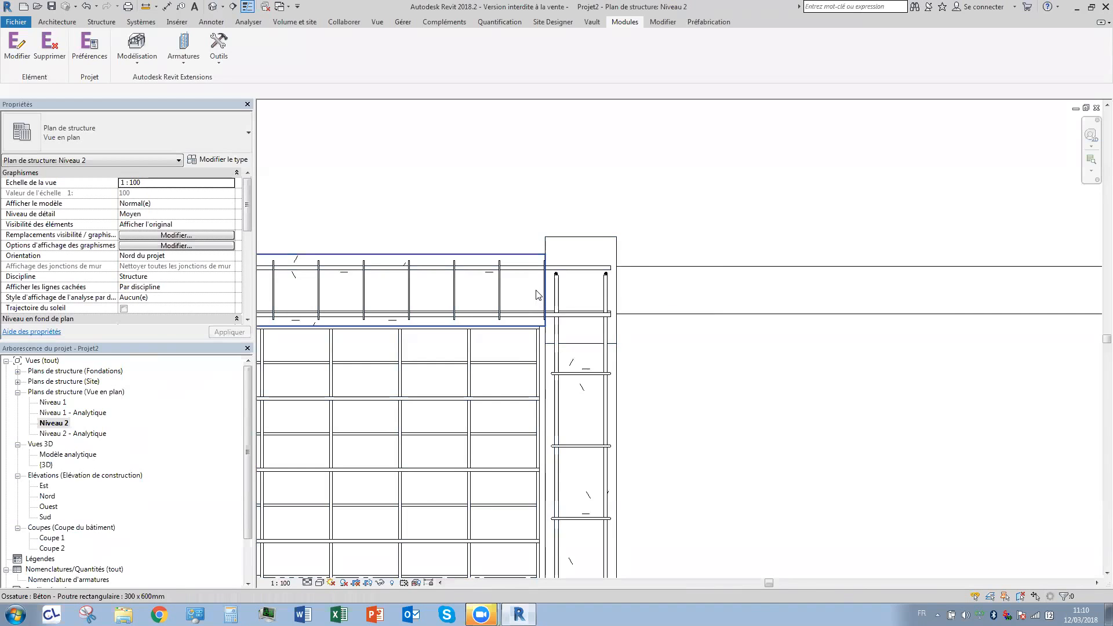
pyautogui.scroll(-5, 474, 255)
pyautogui.moveTo(429, 256); pyautogui.dragTo(646, 263, button='middle')
pyautogui.scroll(-3, 647, 263)
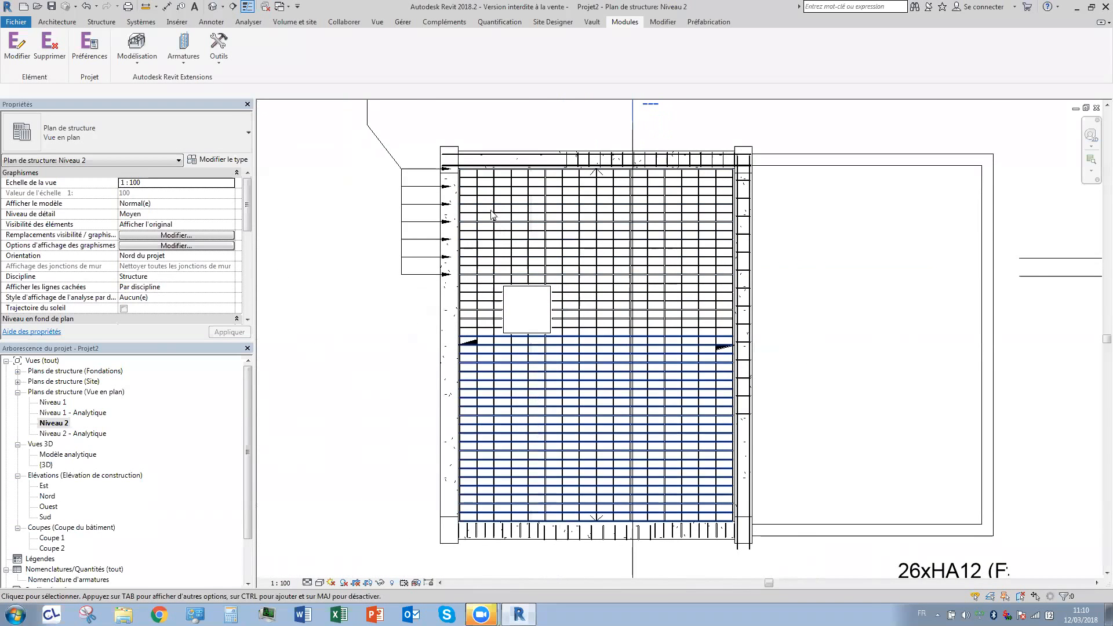
pyautogui.keyDown('ctrl'); pyautogui.scroll(5, 507, 393); pyautogui.keyUp('ctrl')
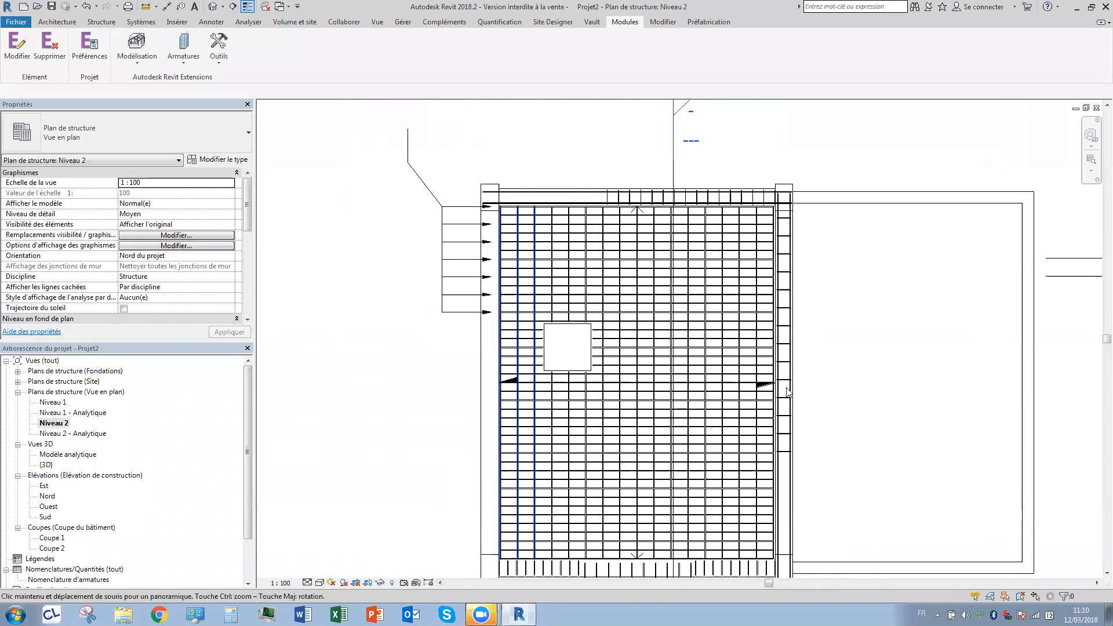
pyautogui.scroll(3, 780, 229)
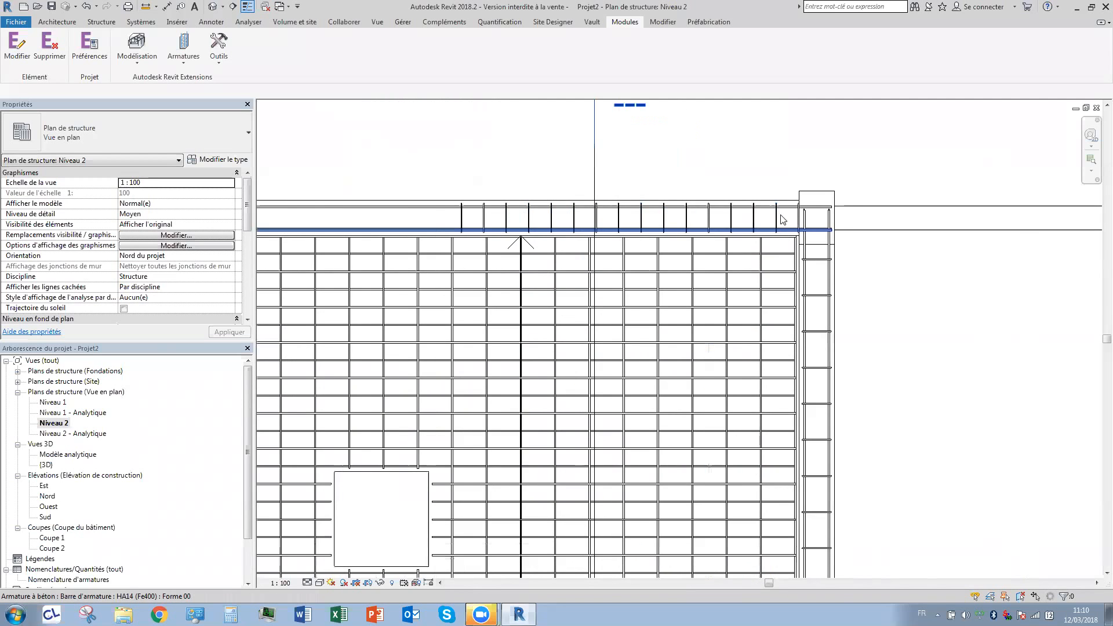
pyautogui.scroll(1, 778, 228)
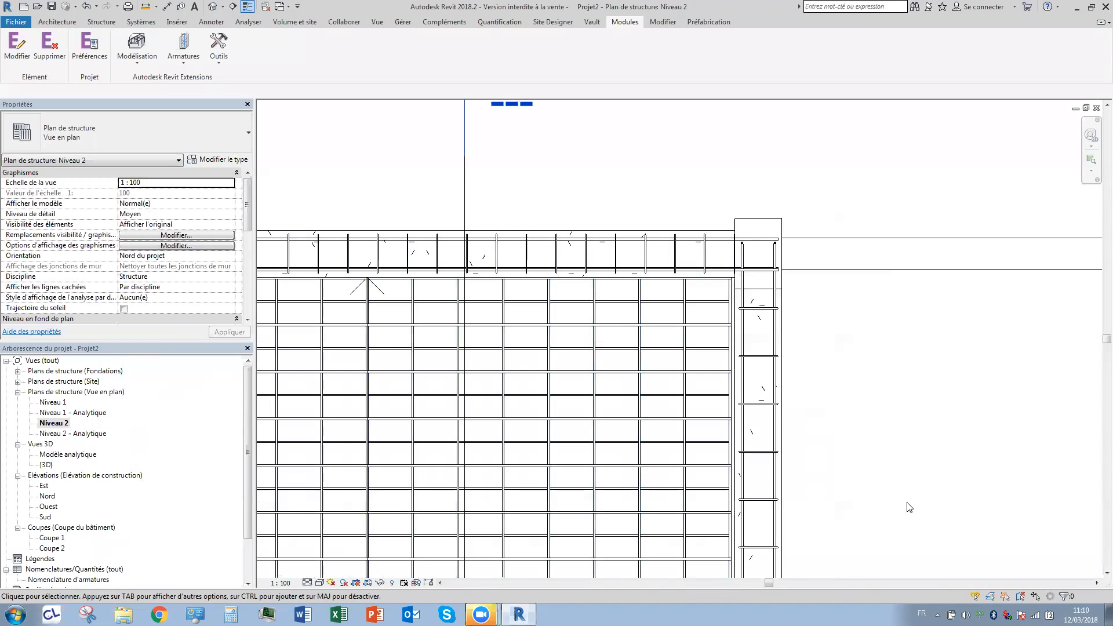
pyautogui.scroll(-1, 909, 507)
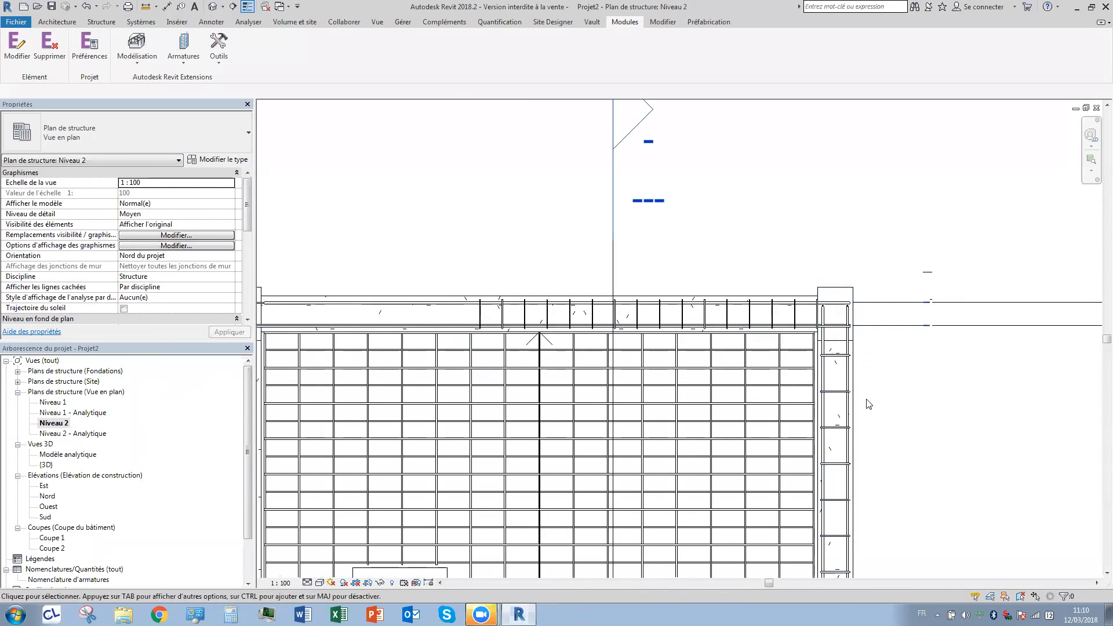
pyautogui.moveTo(857, 402); pyautogui.dragTo(797, 354, button='middle')
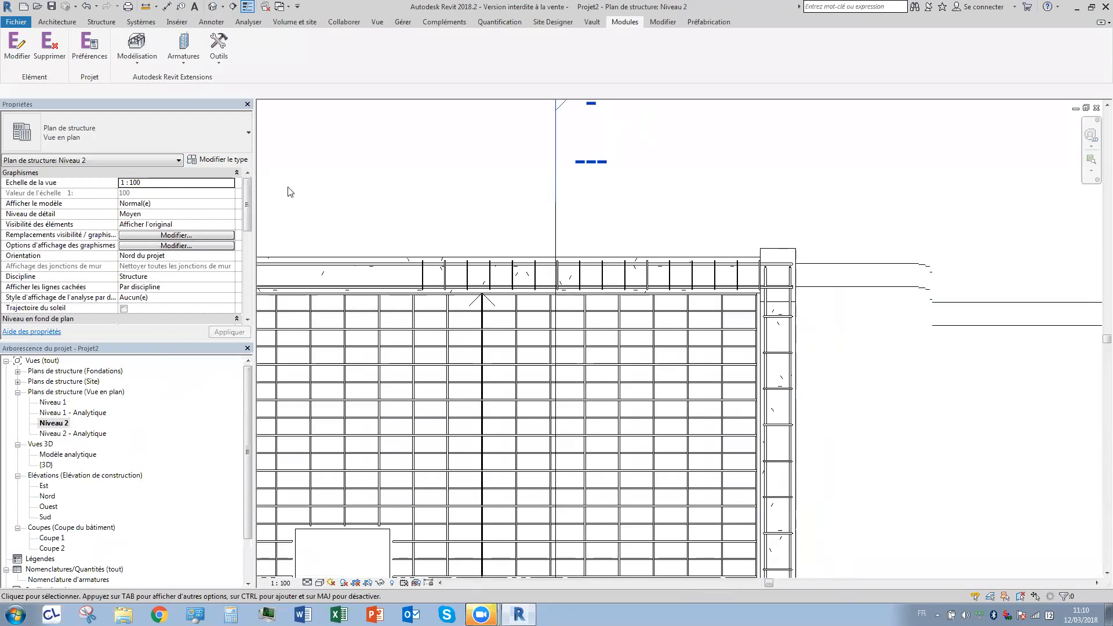
# Review the available rebar shapes and the sketched and free-form rebar placement methods without placing a bar.
pyautogui.click(101, 21)
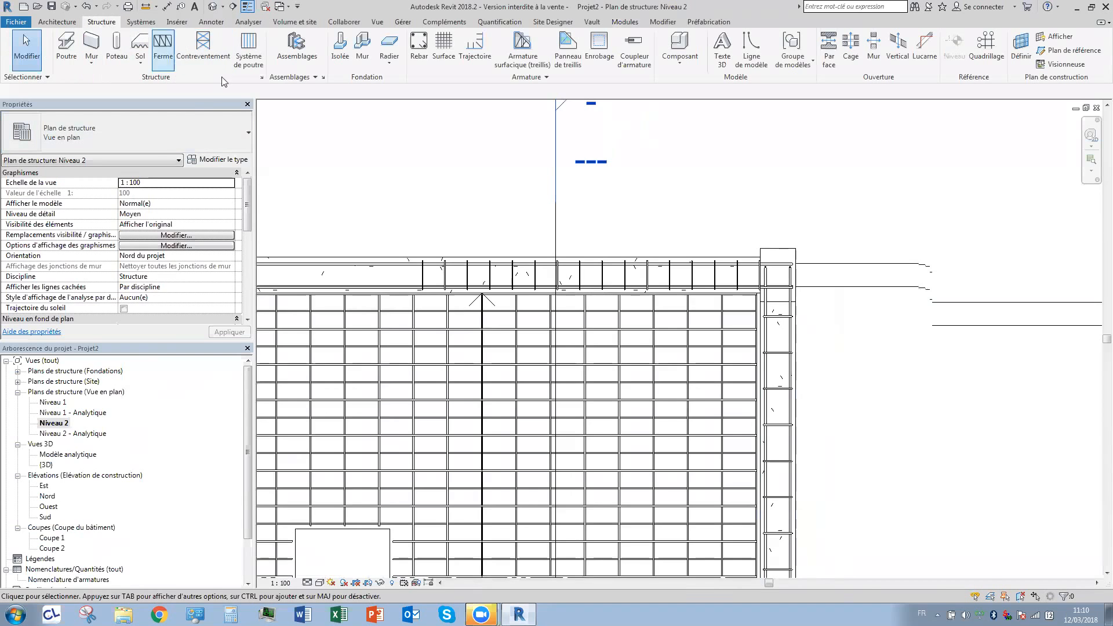
pyautogui.click(424, 55)
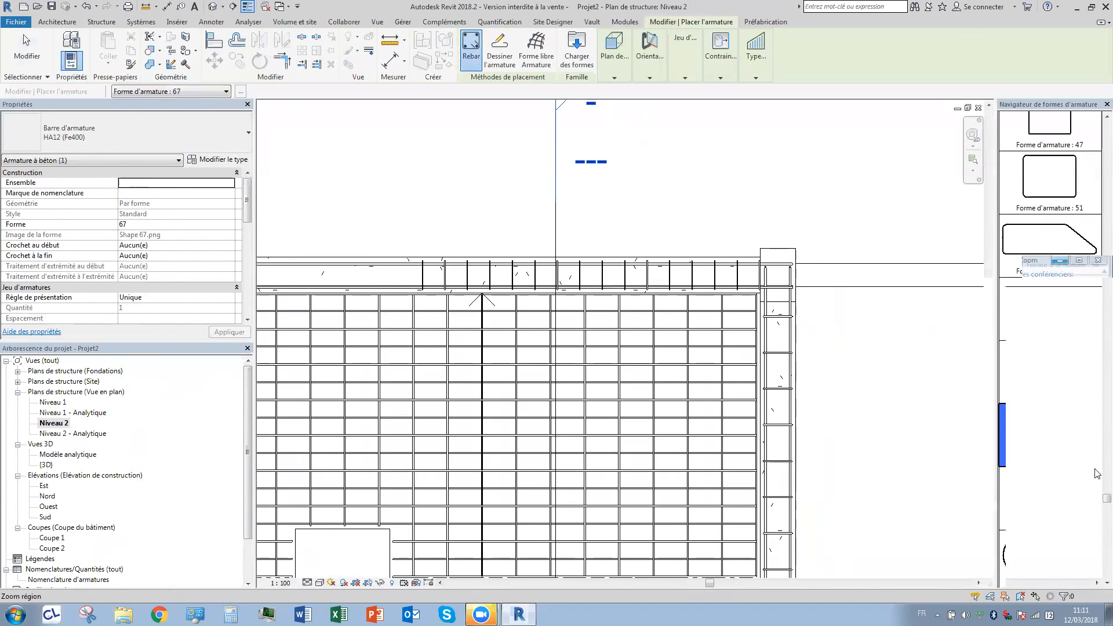
pyautogui.scroll(-5, 1098, 502)
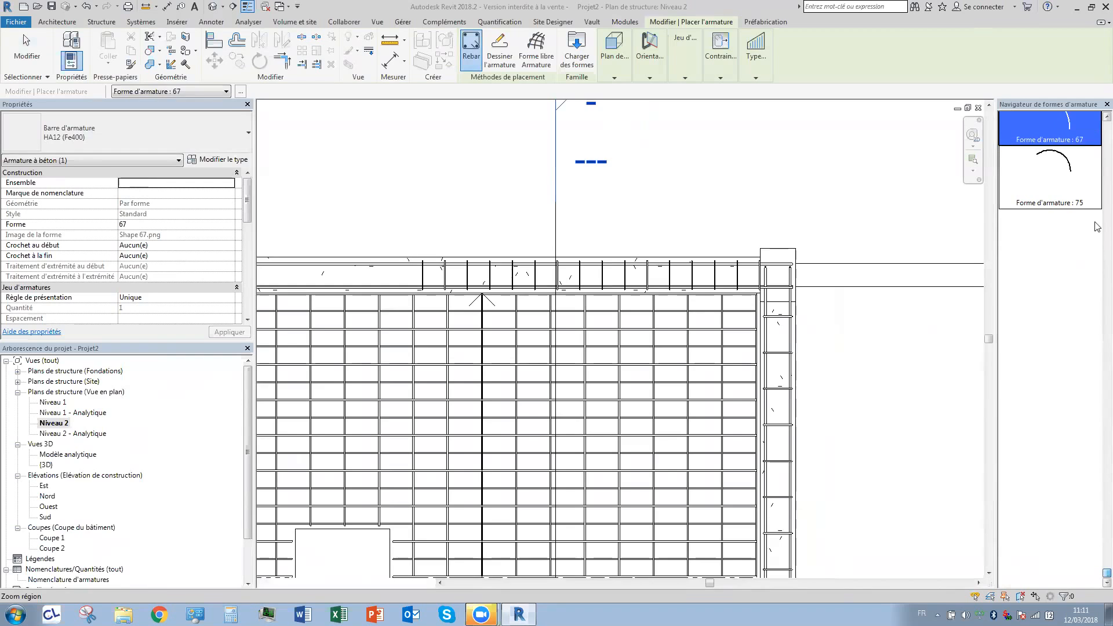
pyautogui.scroll(10, 1098, 167)
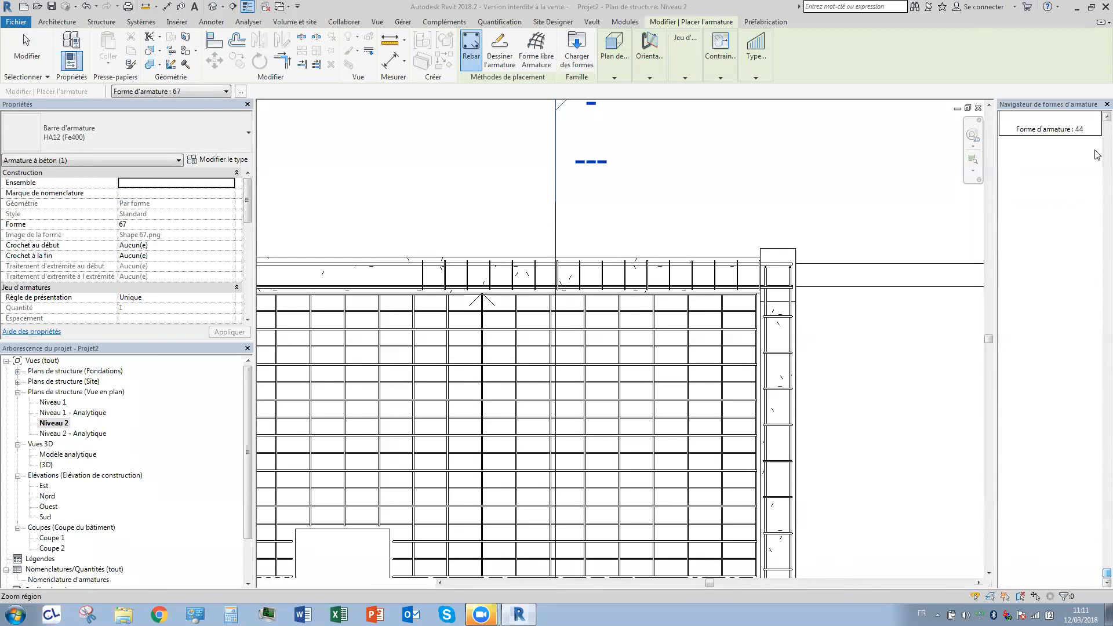
pyautogui.click(492, 63)
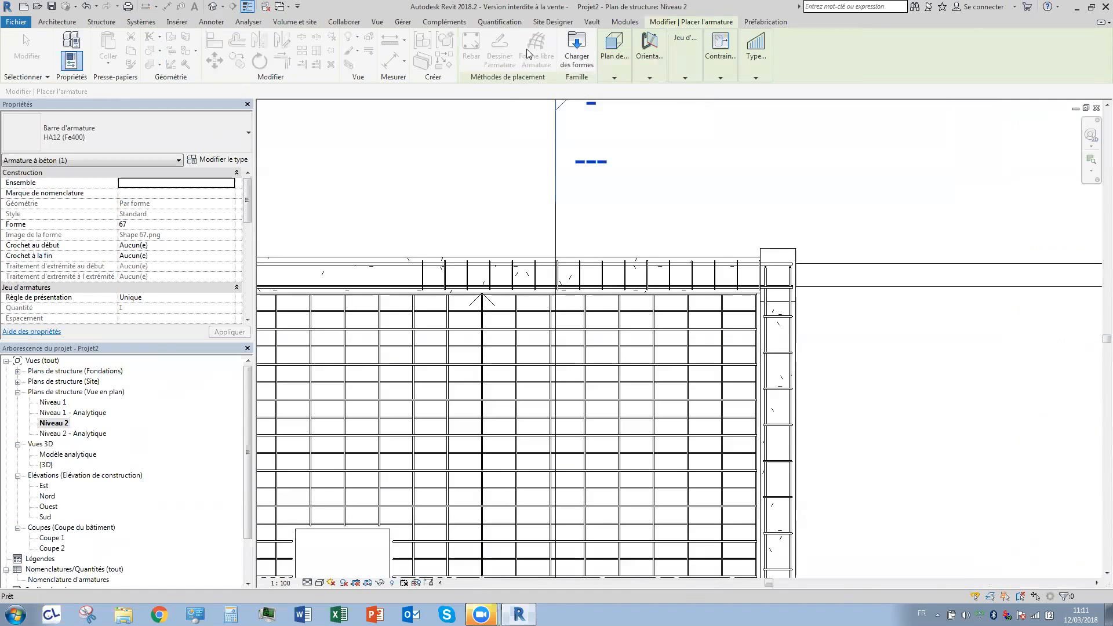
pyautogui.press('Escape')
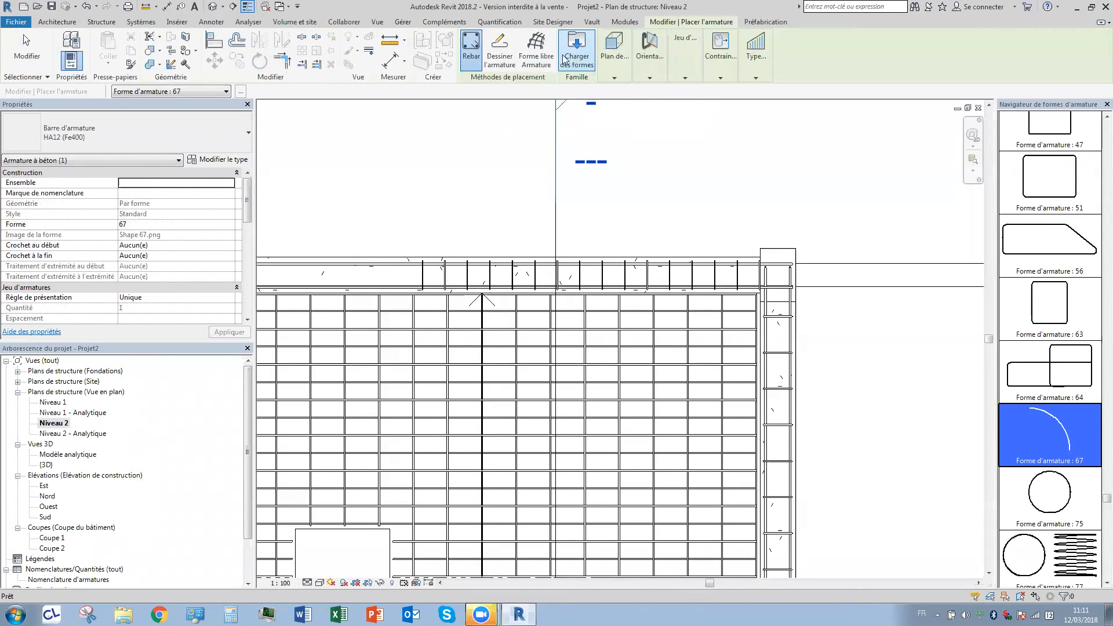
pyautogui.click(545, 55)
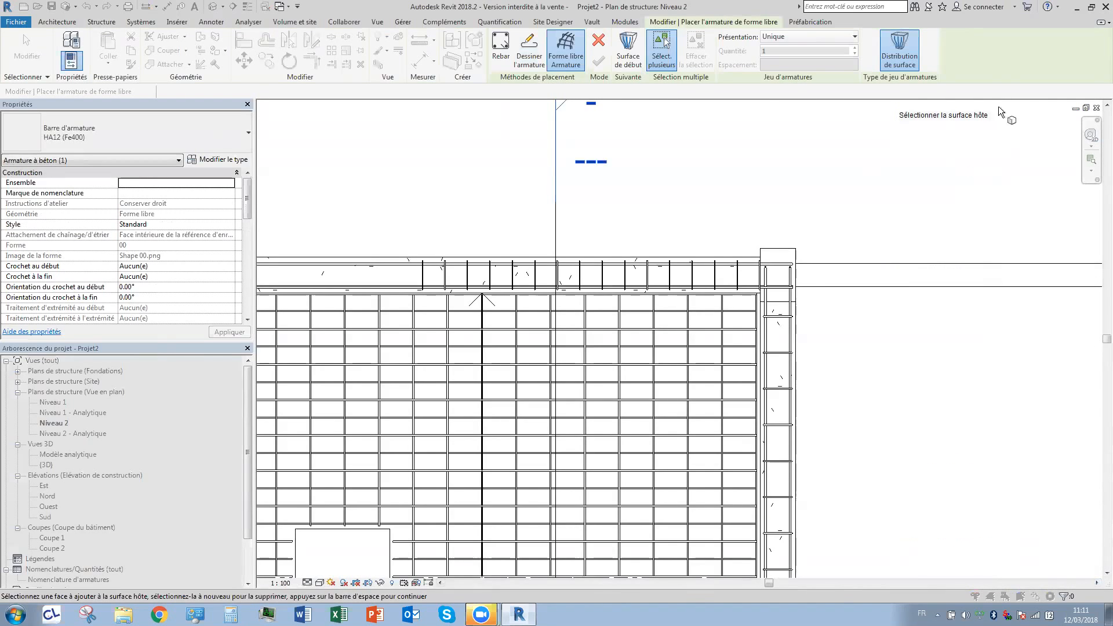
pyautogui.click(598, 39)
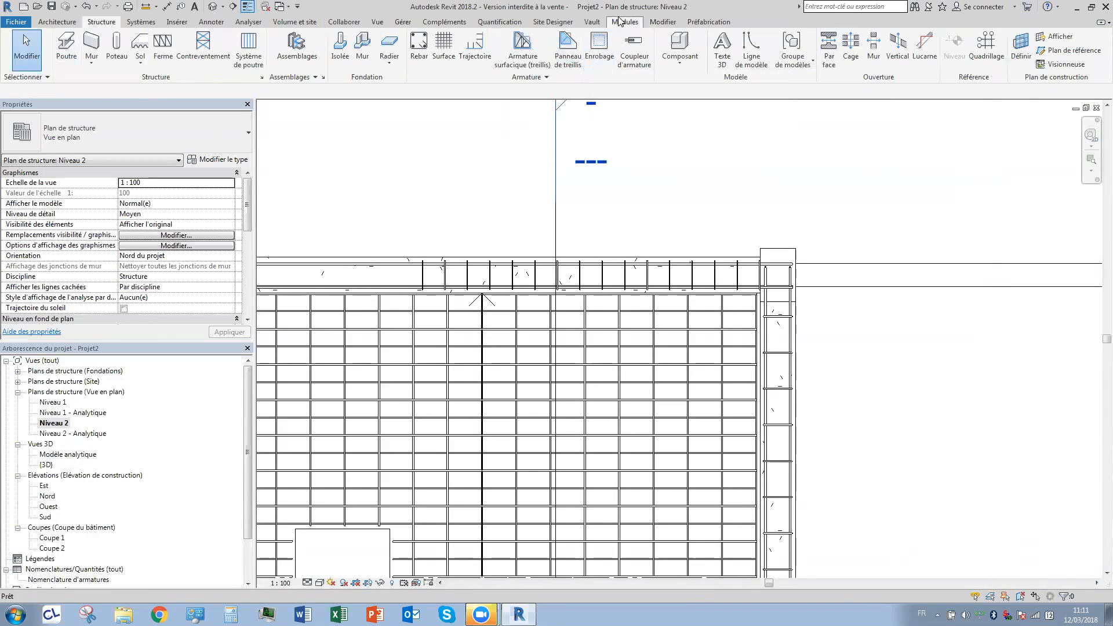
# Examine the reinforcement of the arched floor, the curved wall and the beam along the slab's upper edge in the Niveau 2 plan.
pyautogui.scroll(-5, 827, 220)
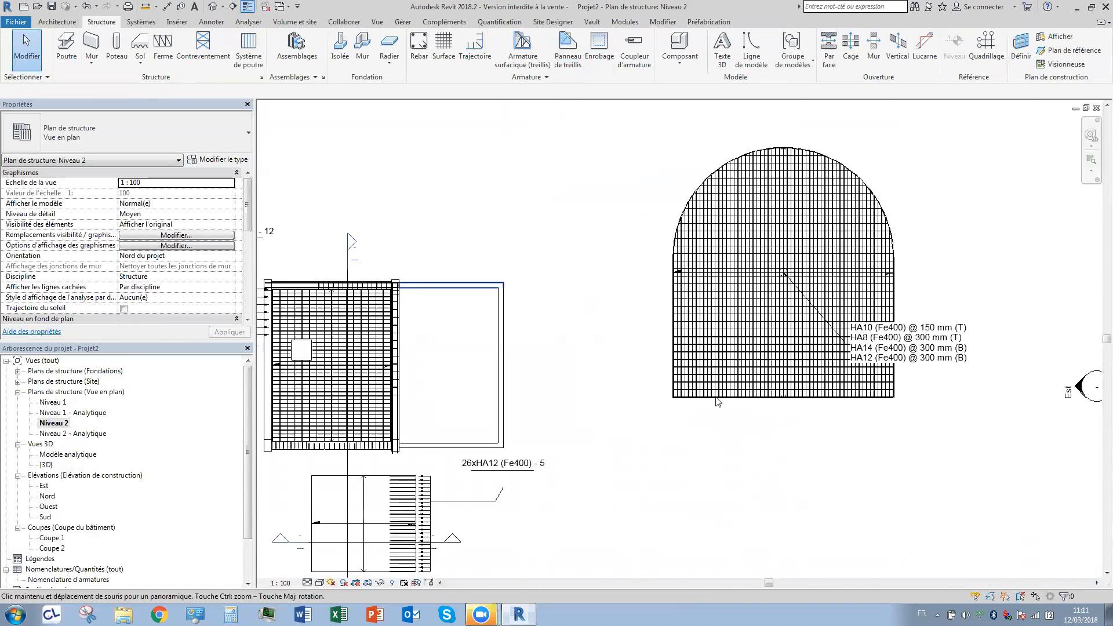
pyautogui.scroll(6, 665, 245)
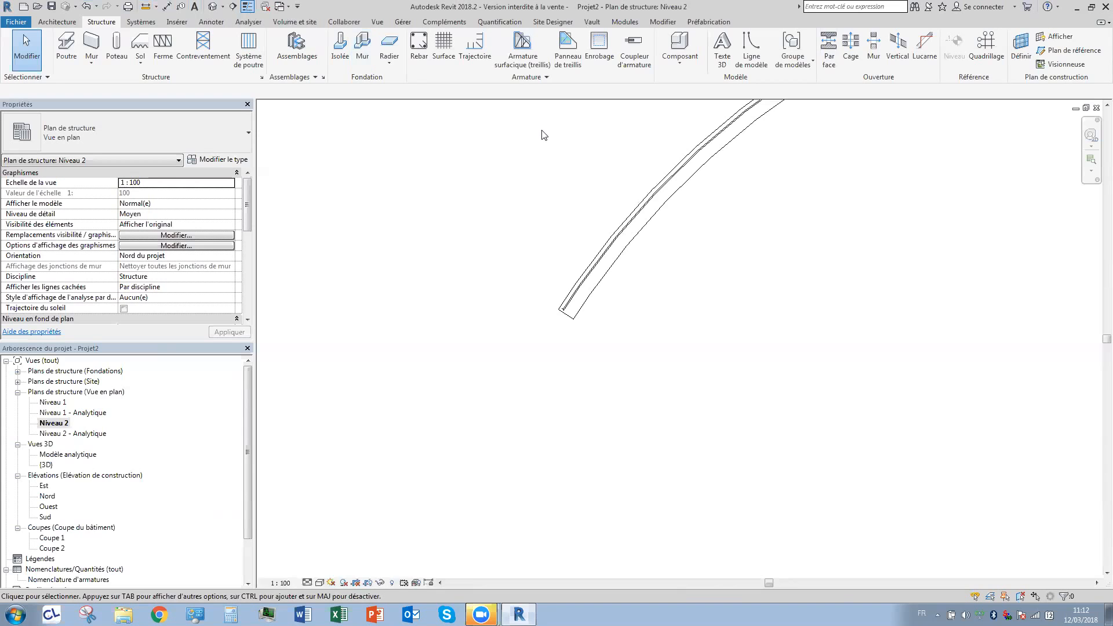
pyautogui.scroll(-5, 616, 319)
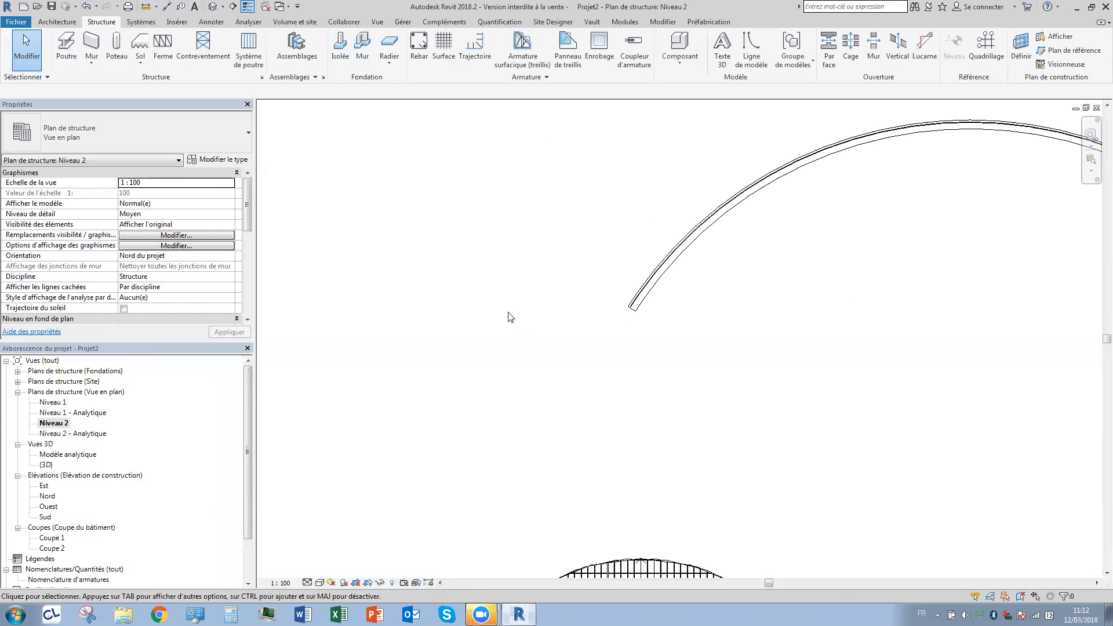
pyautogui.scroll(1, 388, 493)
pyautogui.moveTo(566, 345); pyautogui.dragTo(603, 298, button='middle')
pyautogui.scroll(1, 547, 307)
pyautogui.scroll(-1, 470, 423)
pyautogui.moveTo(296, 395); pyautogui.dragTo(402, 255, button='middle')
pyautogui.scroll(2, 403, 256)
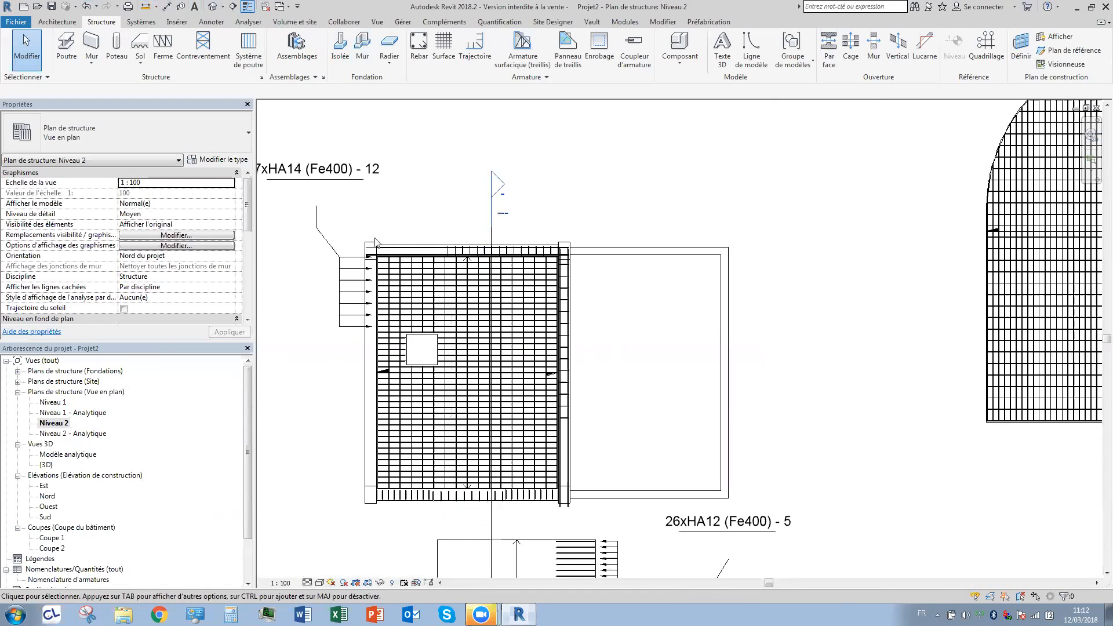
pyautogui.scroll(8, 478, 268)
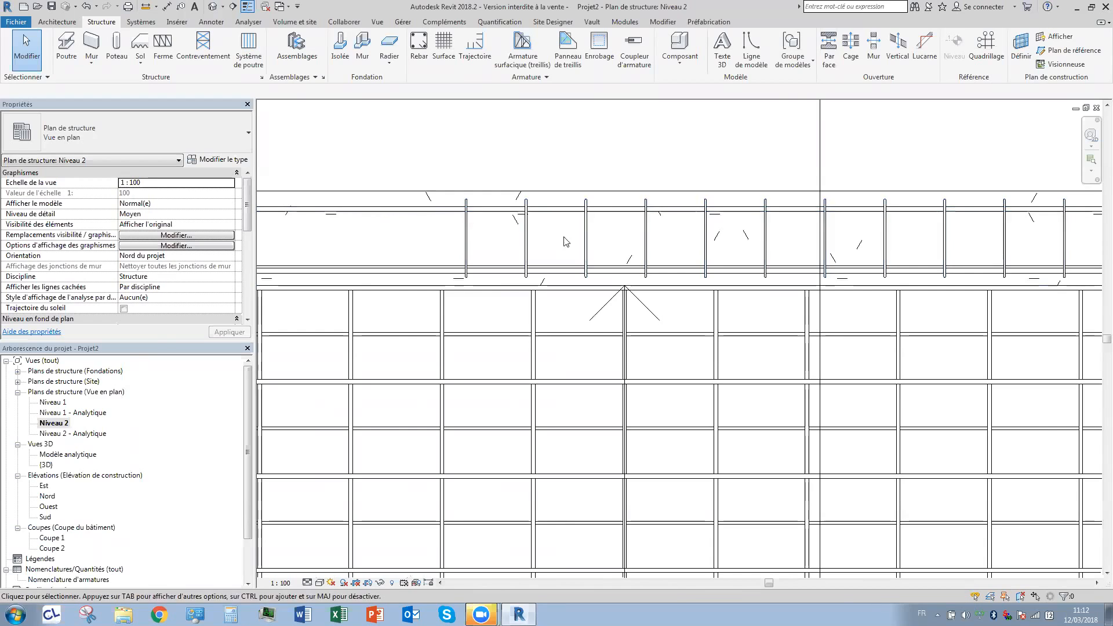
pyautogui.scroll(-2, 660, 220)
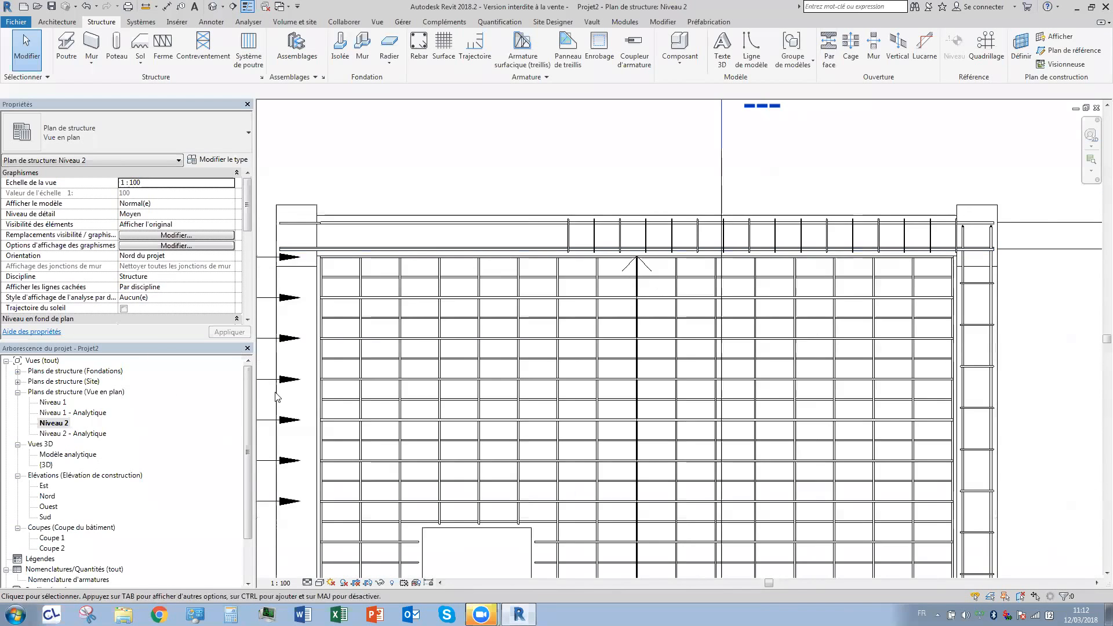
# In section Coupe 1, place a straight HA12 rebar (shape 00) directly on top of the two stacked bars in the beam's lower-left corner.
pyautogui.doubleClick(52, 538)
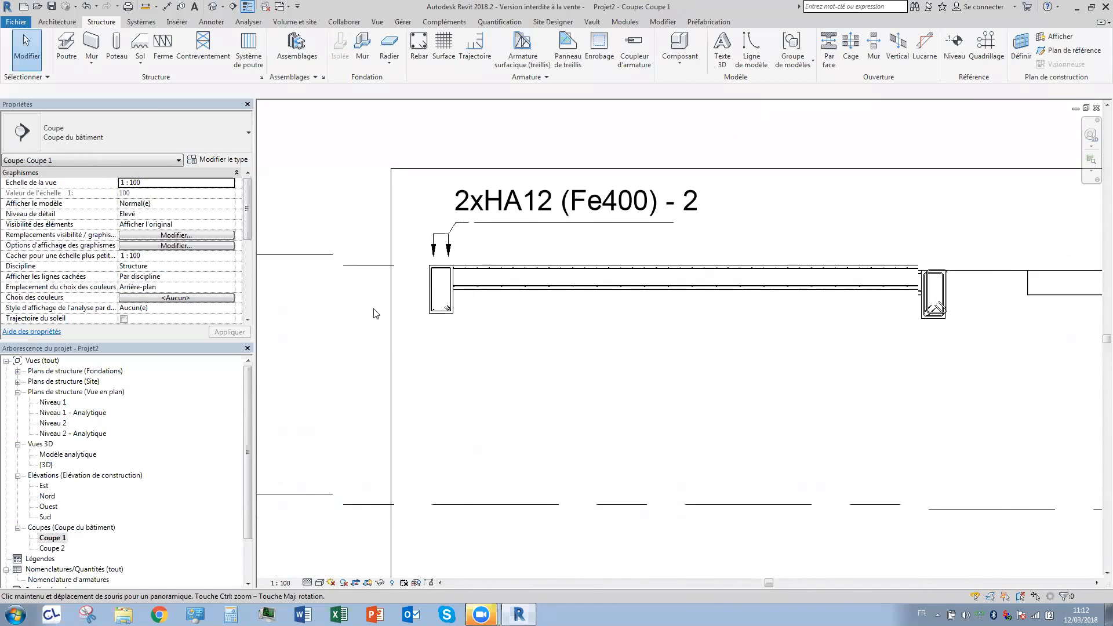
pyautogui.scroll(5, 407, 293)
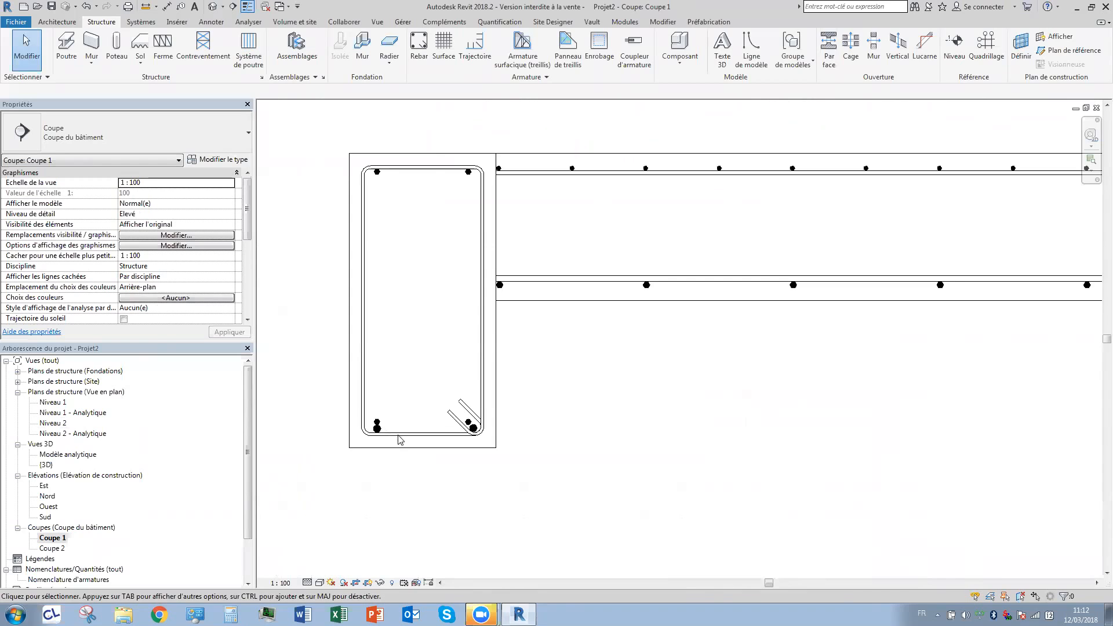
pyautogui.scroll(2, 406, 431)
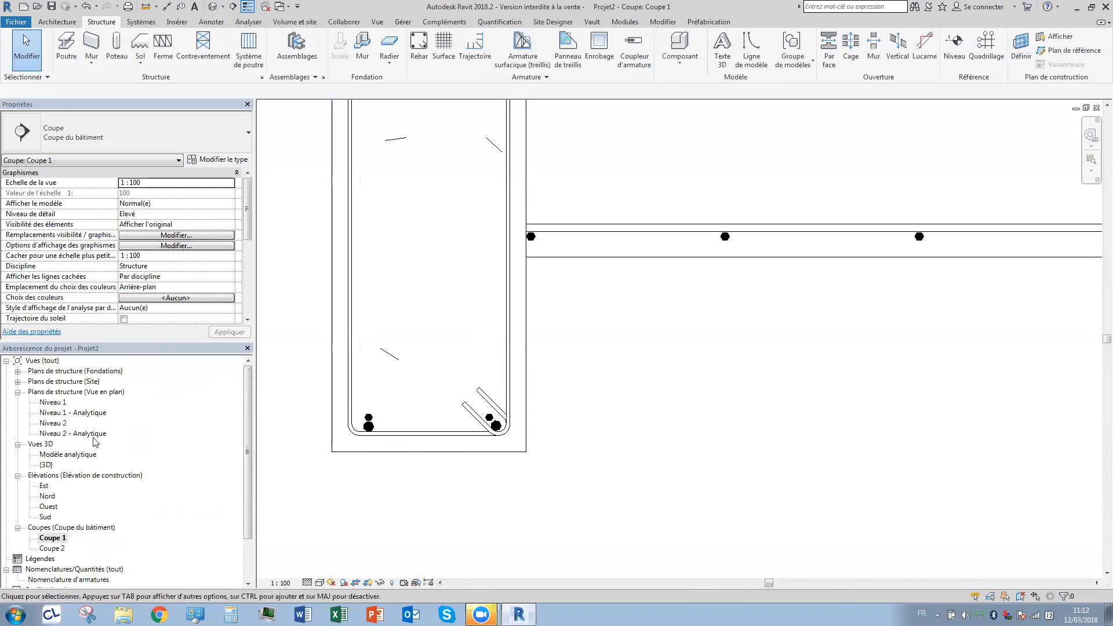
pyautogui.click(414, 49)
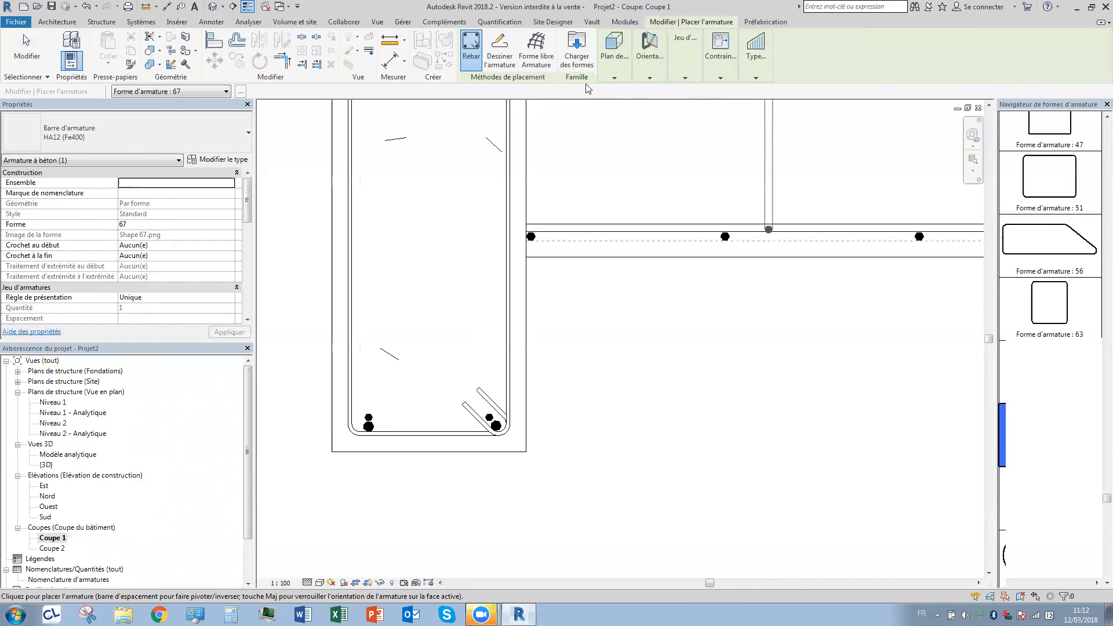
pyautogui.scroll(10, 1090, 150)
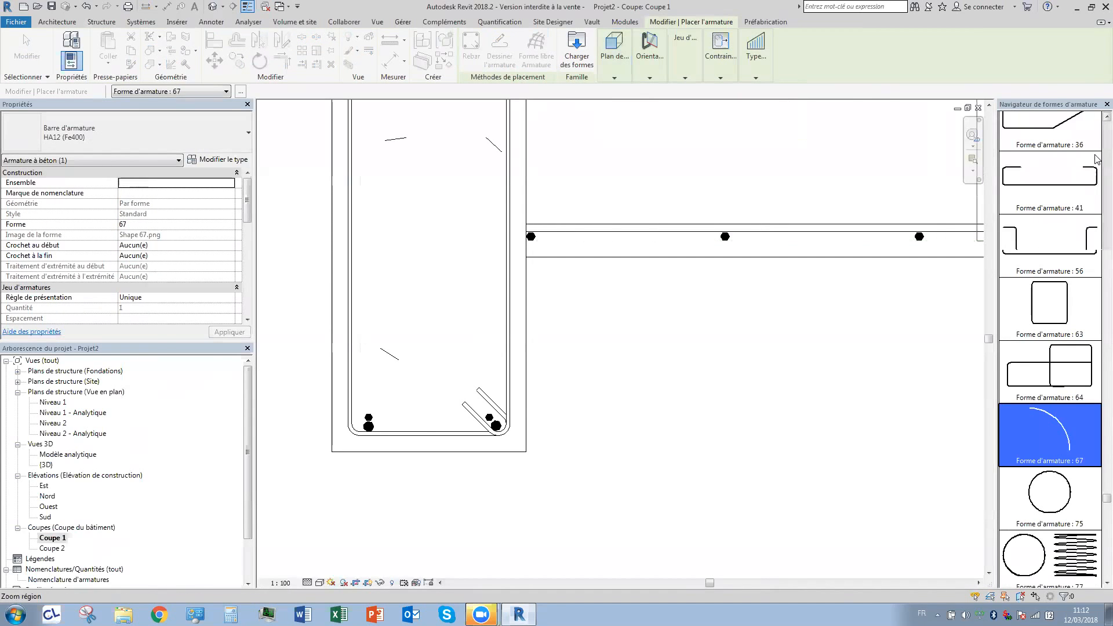
pyautogui.click(1080, 138)
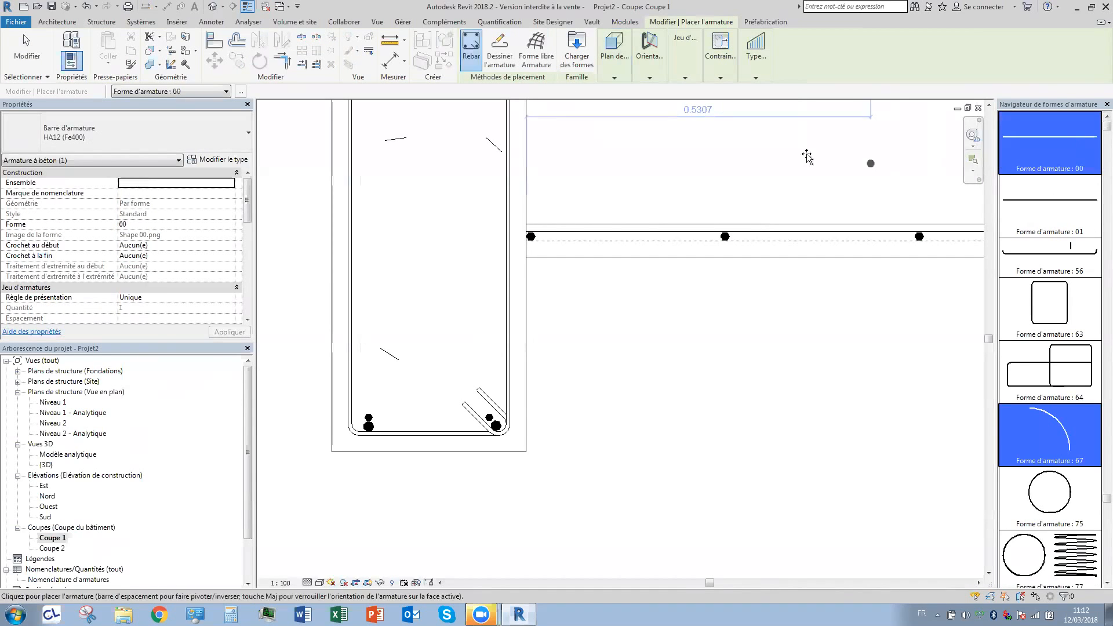
pyautogui.click(615, 72)
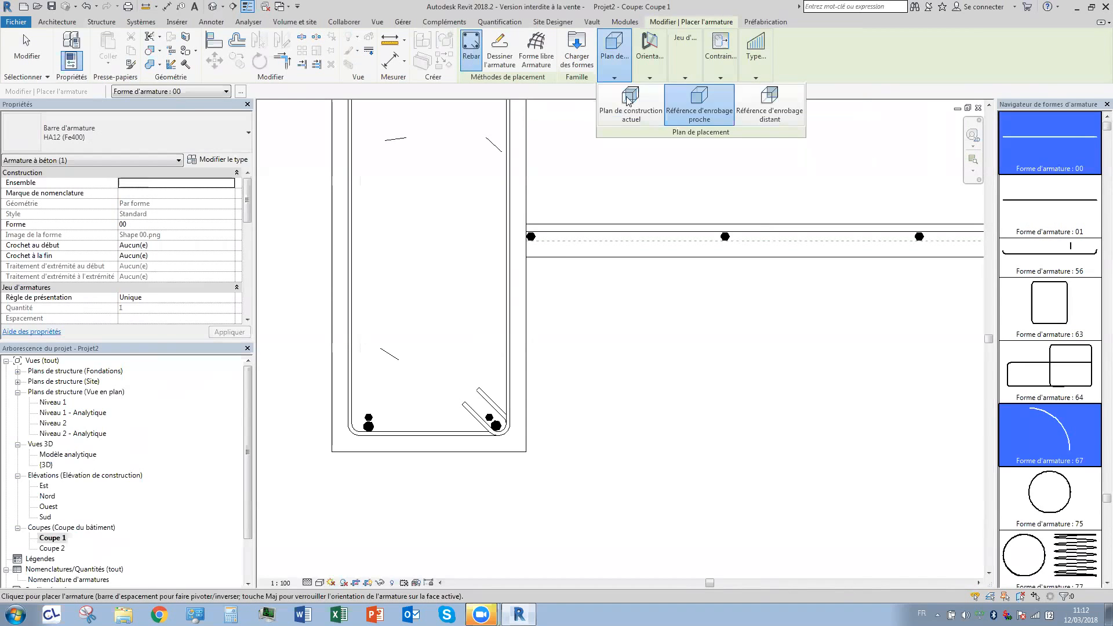
pyautogui.click(756, 58)
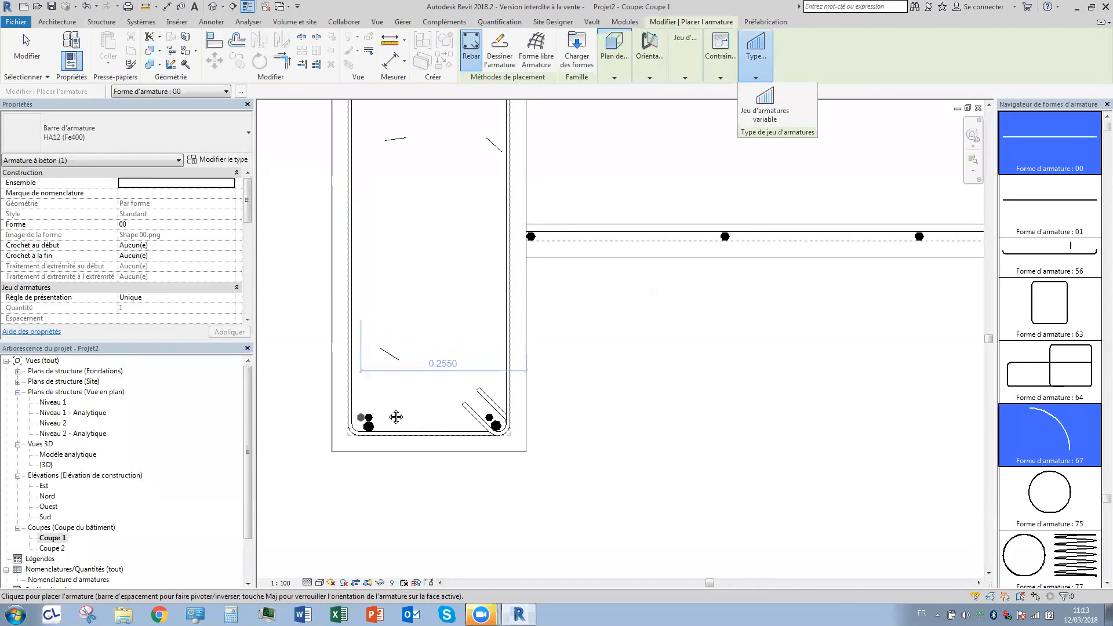
pyautogui.scroll(5, 365, 413)
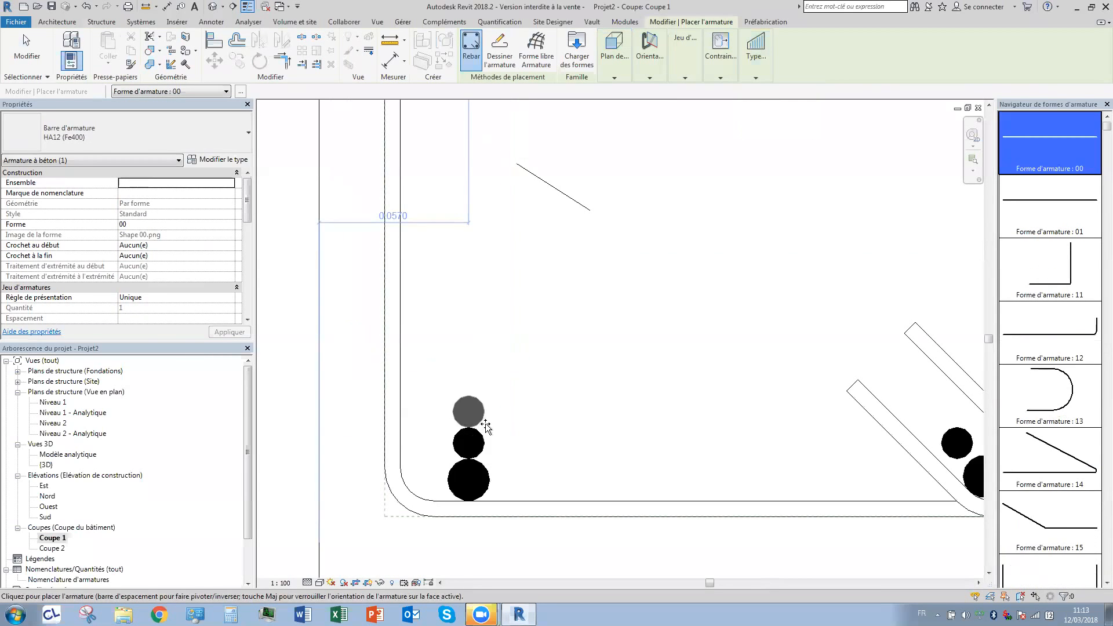
pyautogui.click(472, 427)
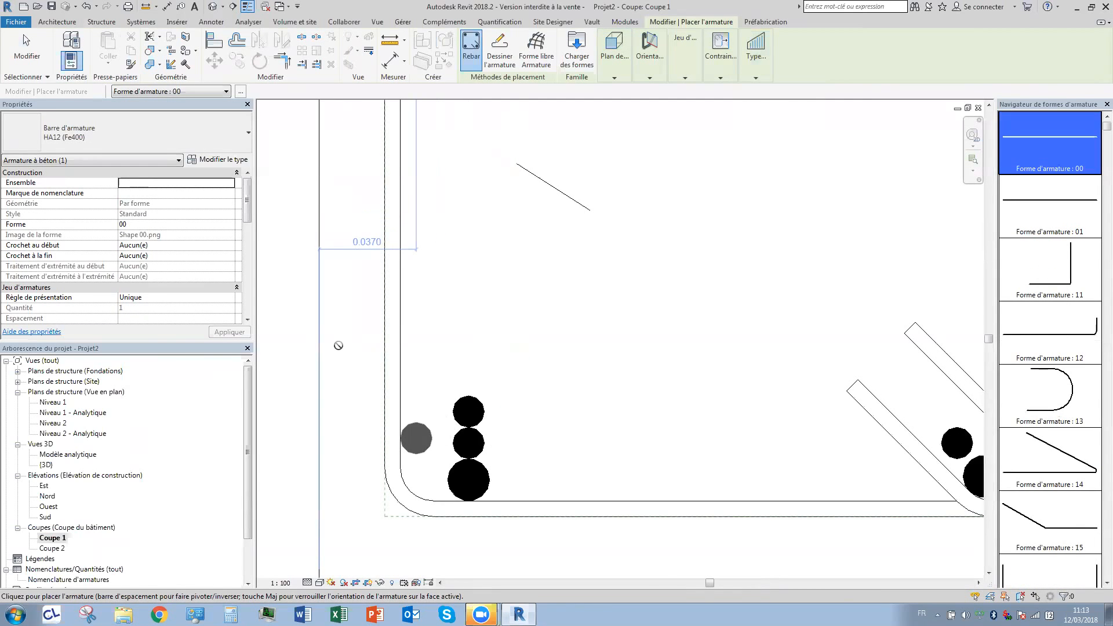
pyautogui.press('Escape')
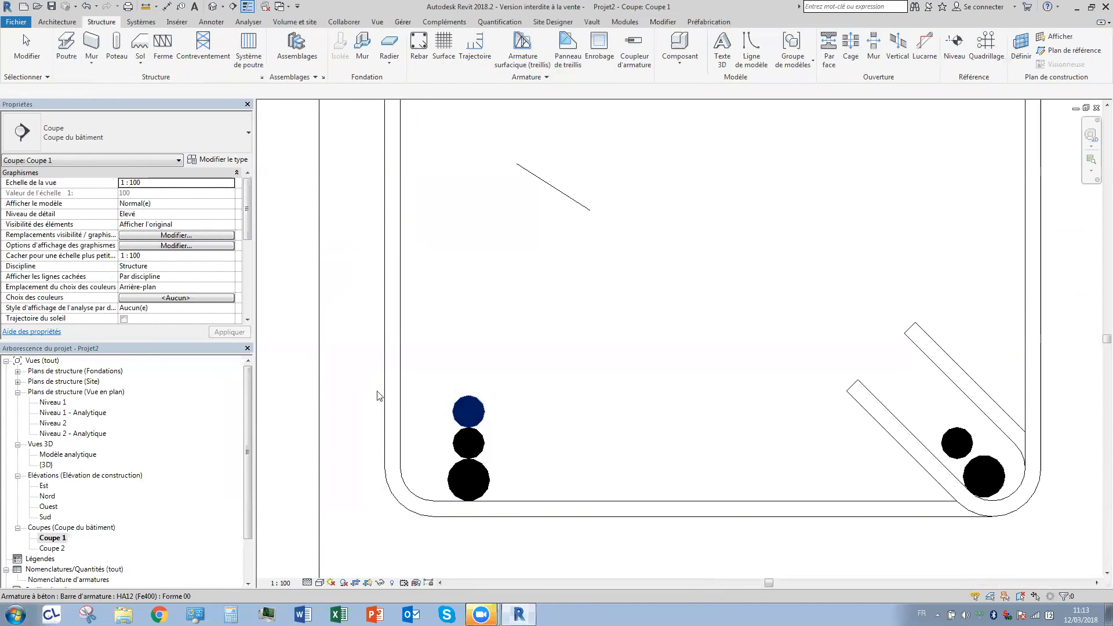
# In the Niveau 2 plan, shorten the new straight HA12 bar from both ends so it covers only the middle part of the beam.
pyautogui.doubleClick(54, 423)
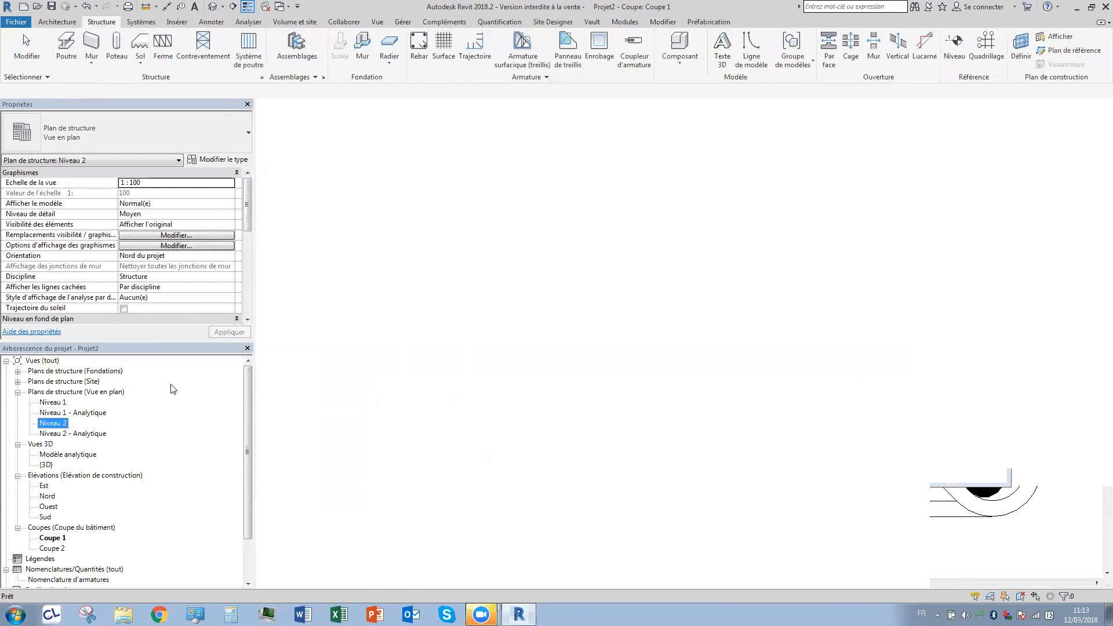
pyautogui.click(385, 272)
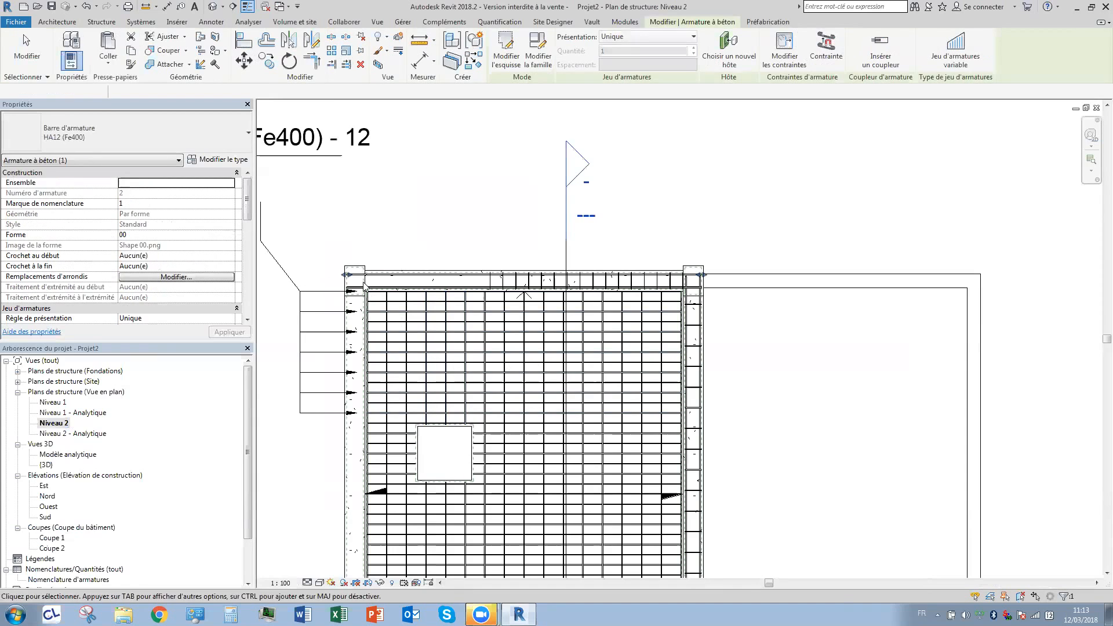
pyautogui.scroll(5, 384, 269)
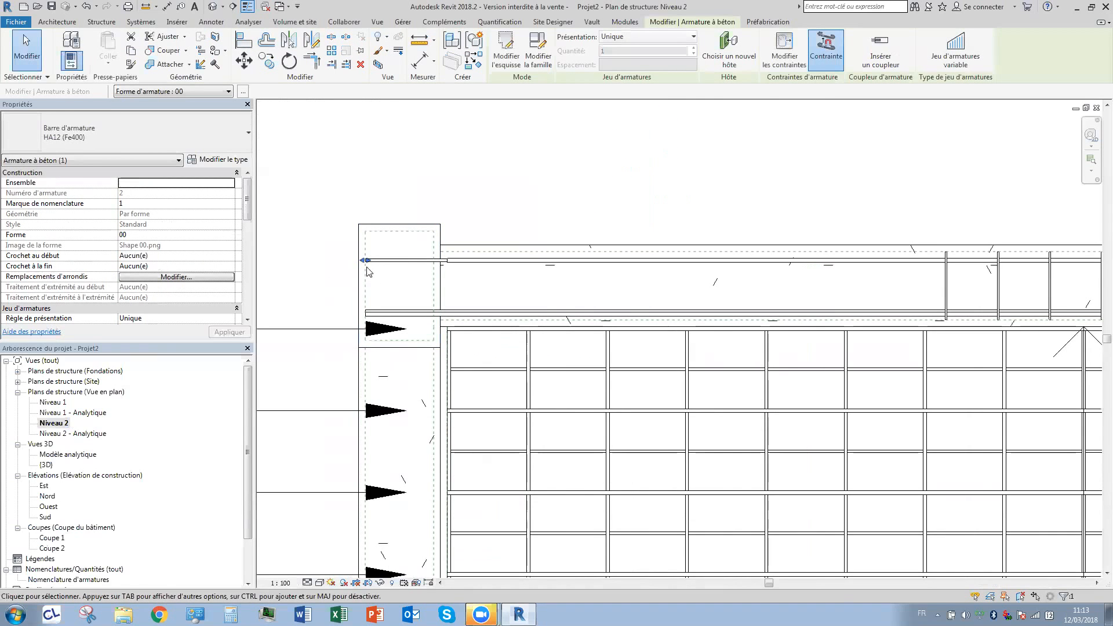
pyautogui.moveTo(365, 264); pyautogui.dragTo(757, 283)
pyautogui.scroll(-1, 757, 284)
pyautogui.moveTo(712, 308); pyautogui.dragTo(356, 308, button='middle')
pyautogui.scroll(-3, 382, 304)
pyautogui.scroll(-2, 475, 304)
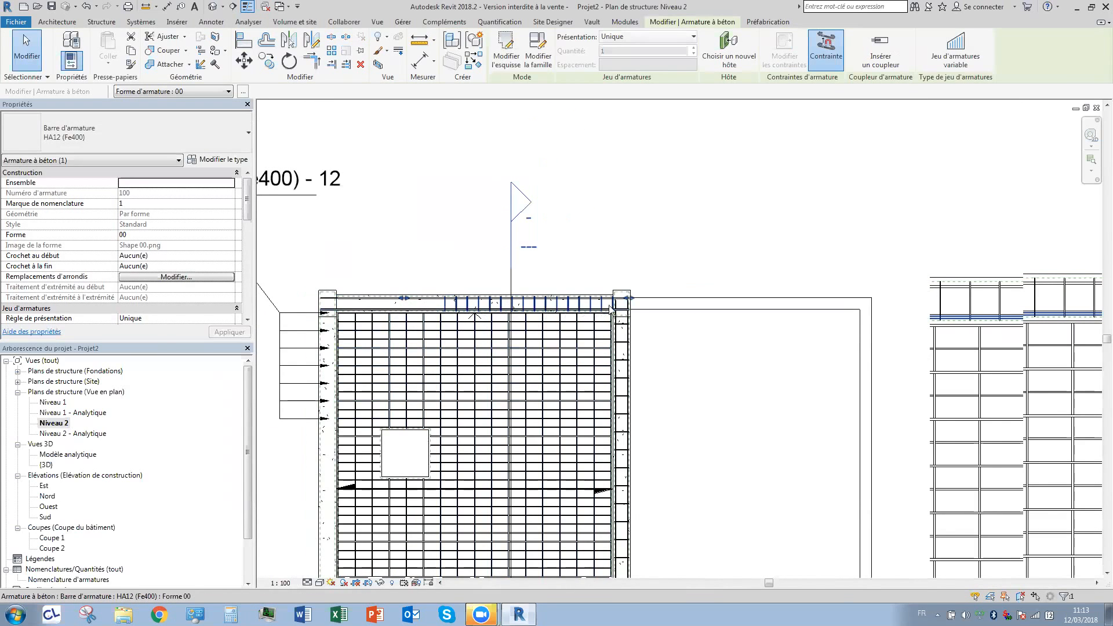
pyautogui.moveTo(626, 302); pyautogui.dragTo(491, 301)
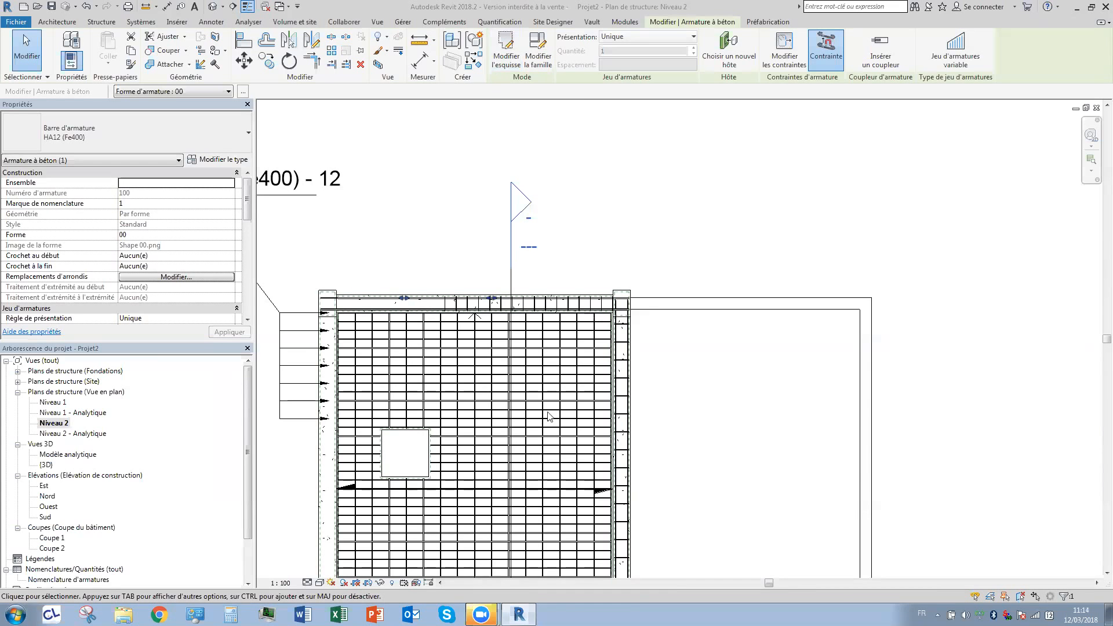
# Pull the ends of the three-bar HA12 set above the slab opening back from the opening's edge and clear the selection.
pyautogui.scroll(1, 344, 451)
pyautogui.scroll(2, 385, 428)
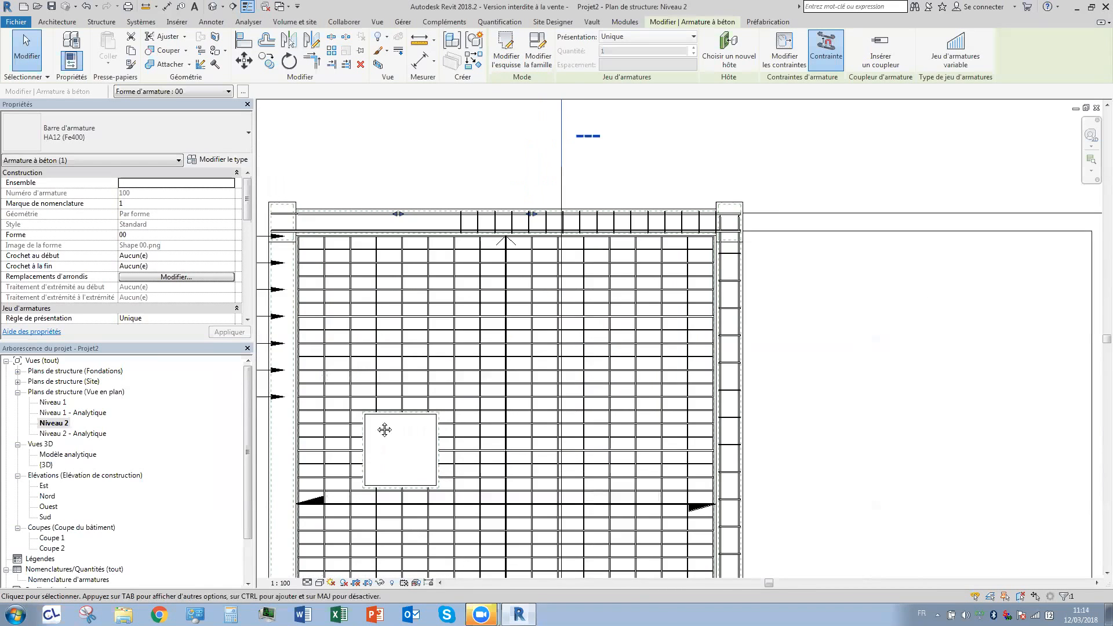
pyautogui.scroll(1, 557, 336)
pyautogui.scroll(2, 480, 304)
pyautogui.scroll(1, 480, 304)
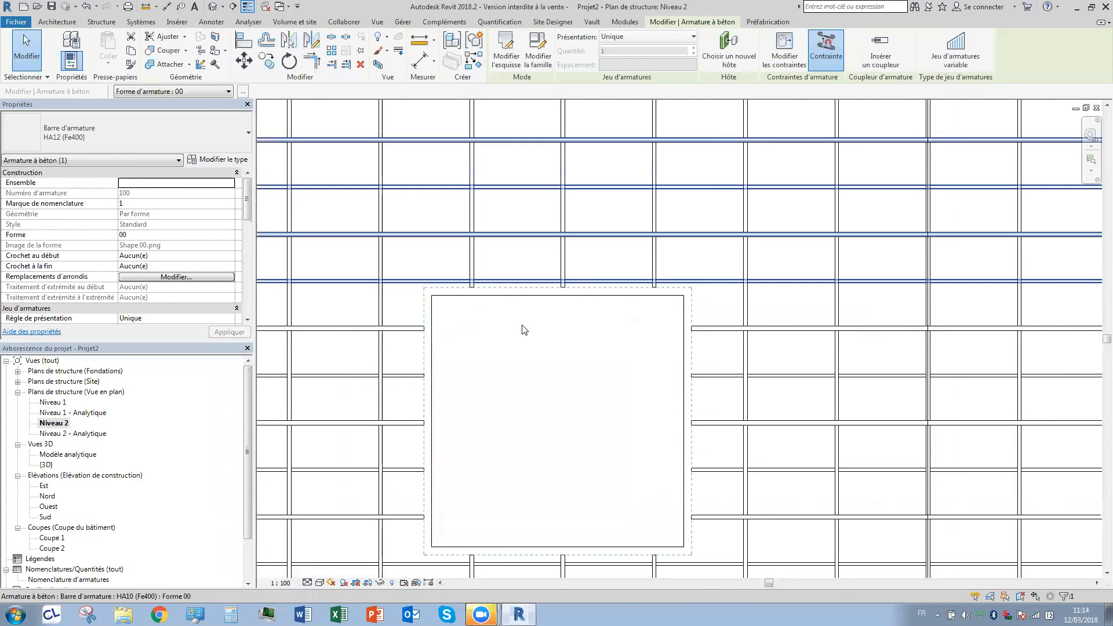
pyautogui.press('Escape')
pyautogui.press('Escape')
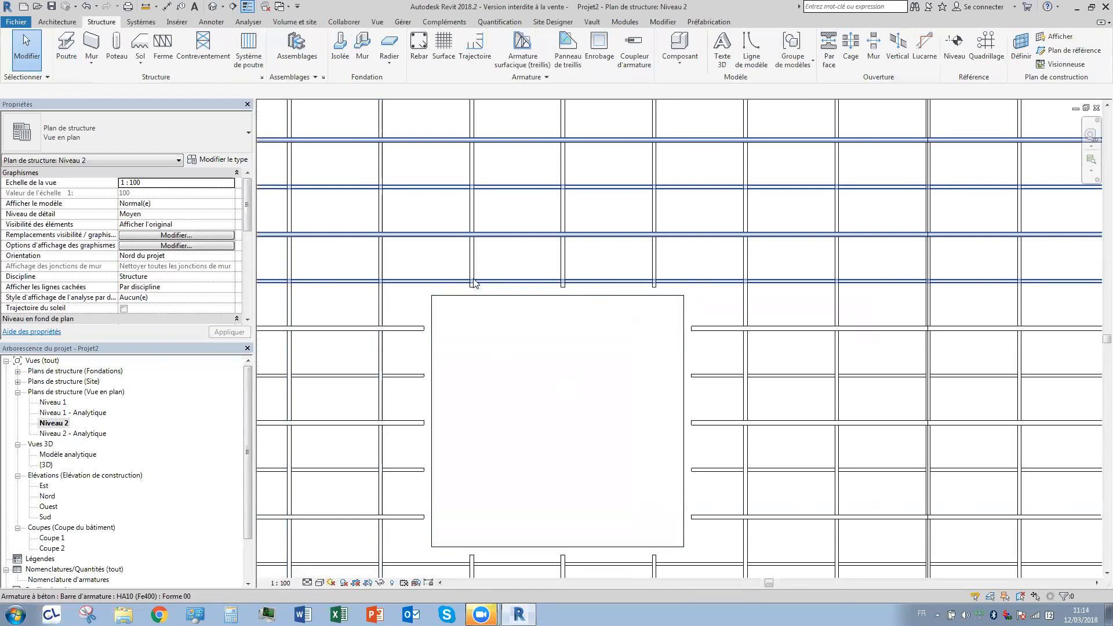
pyautogui.click(468, 285)
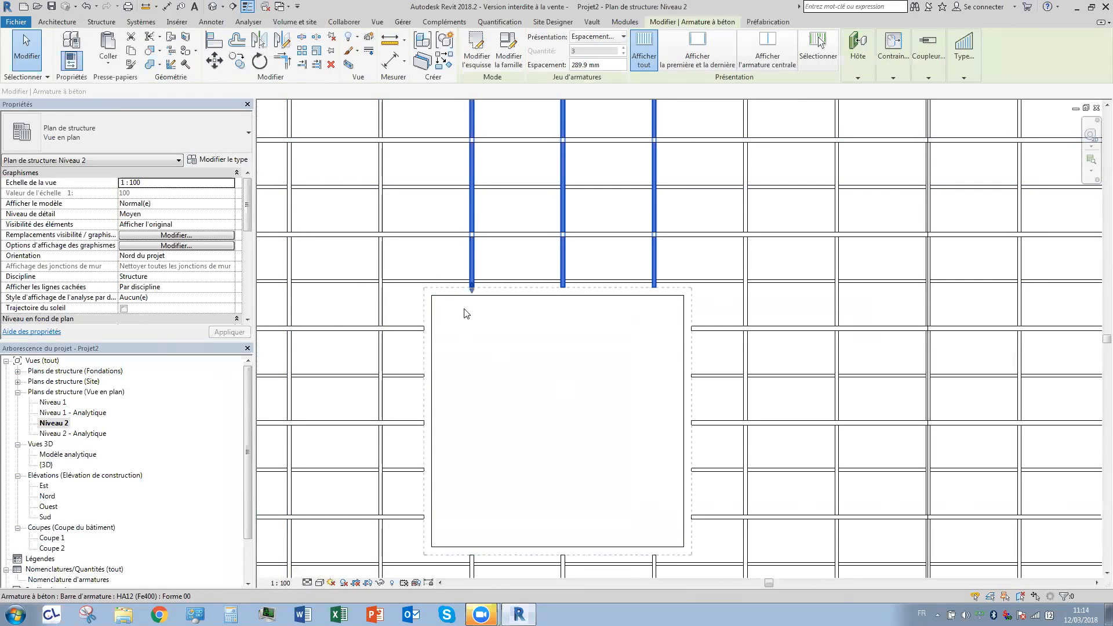
pyautogui.moveTo(472, 287); pyautogui.dragTo(496, 333)
pyautogui.press('Escape')
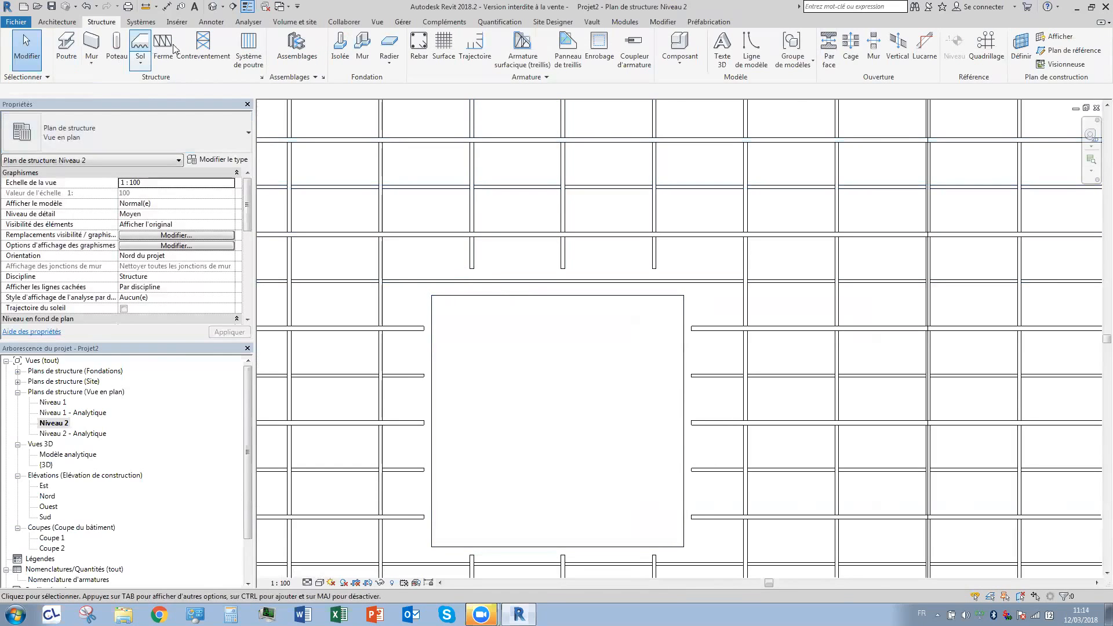
# Undo the last shortening of the three-bar set above the slab opening.
pyautogui.click(86, 8)
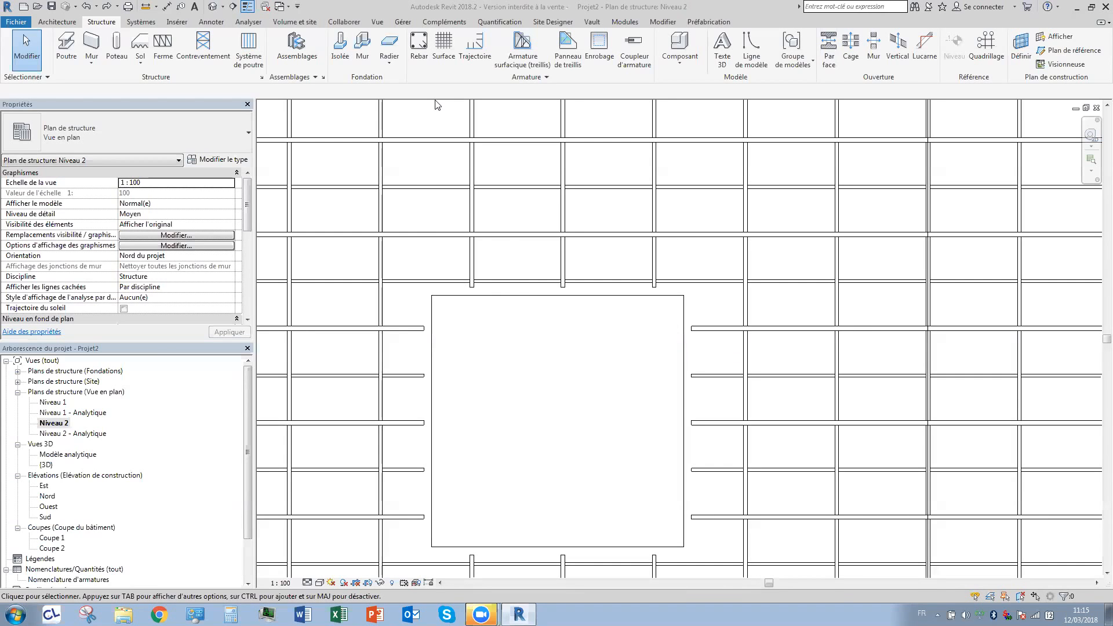
pyautogui.click(417, 46)
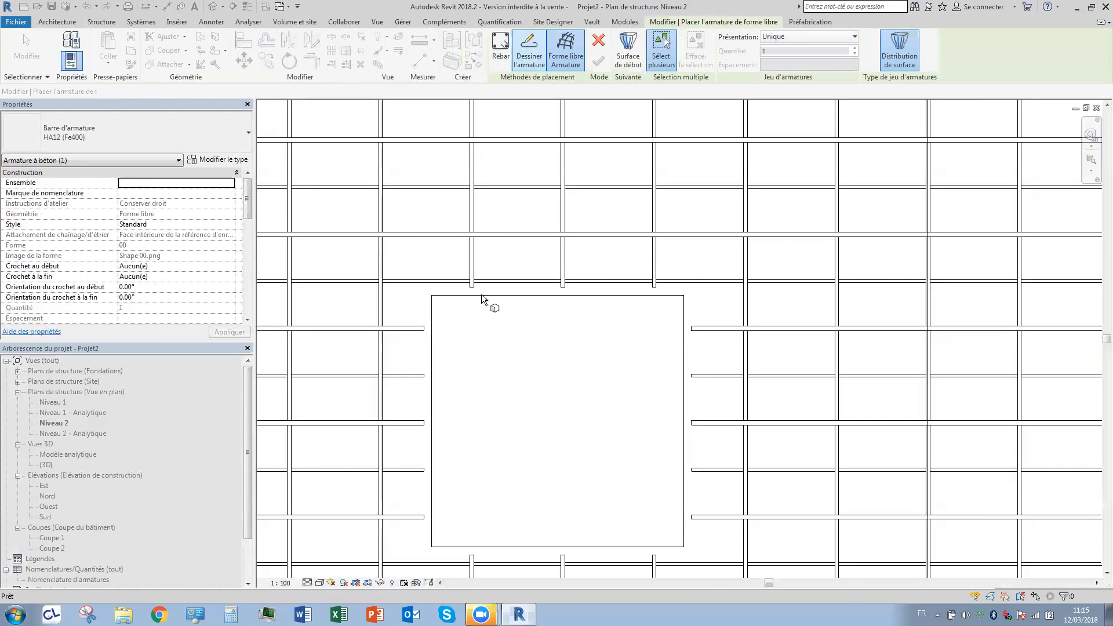
pyautogui.moveTo(573, 415); pyautogui.dragTo(552, 440, button='middle')
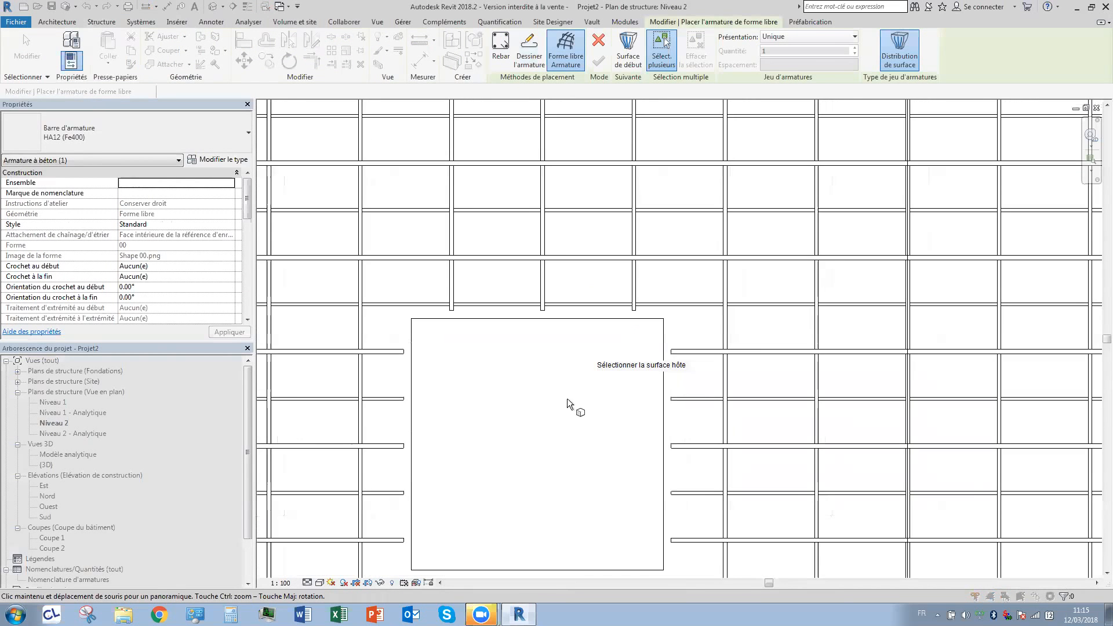
pyautogui.moveTo(565, 294); pyautogui.dragTo(557, 331, button='middle')
pyautogui.scroll(-1, 607, 266)
pyautogui.scroll(-3, 607, 269)
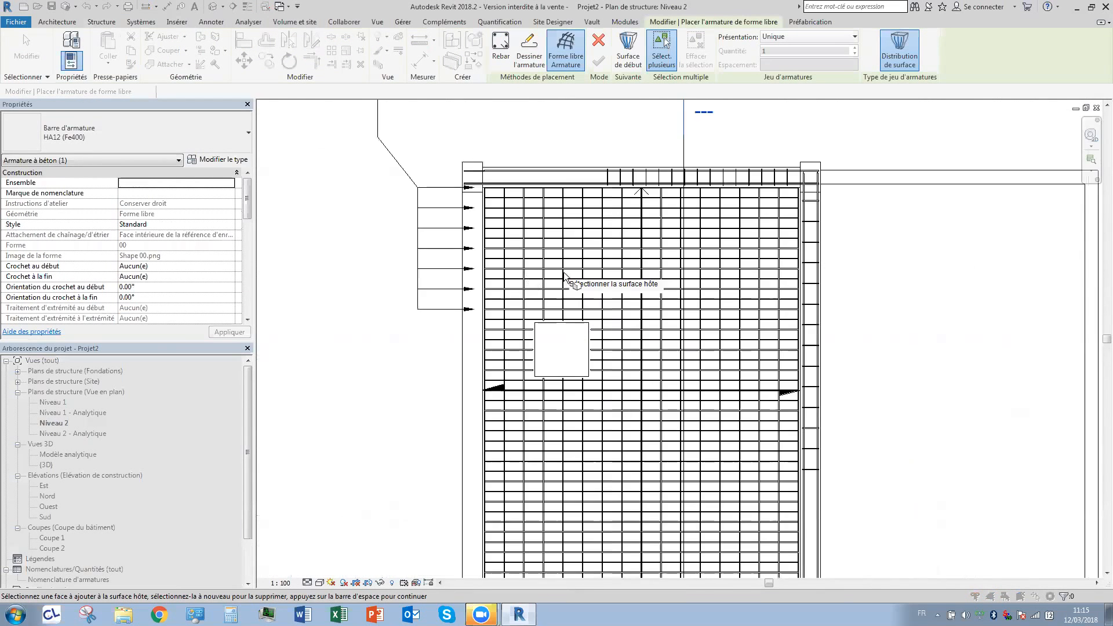
pyautogui.scroll(2, 719, 249)
pyautogui.scroll(3, 712, 248)
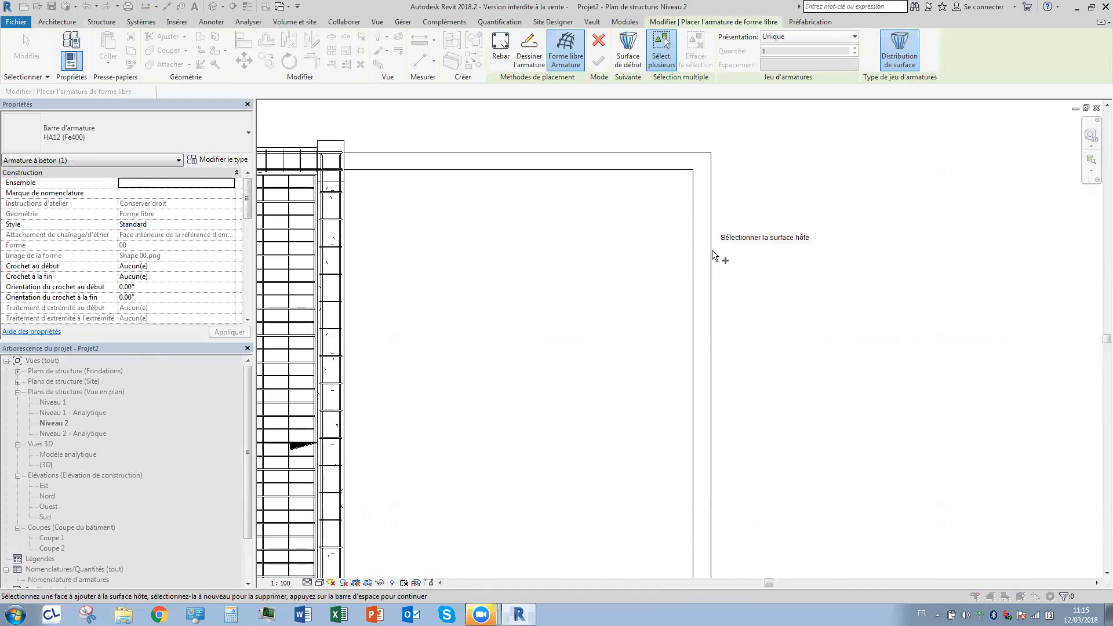
pyautogui.click(712, 255)
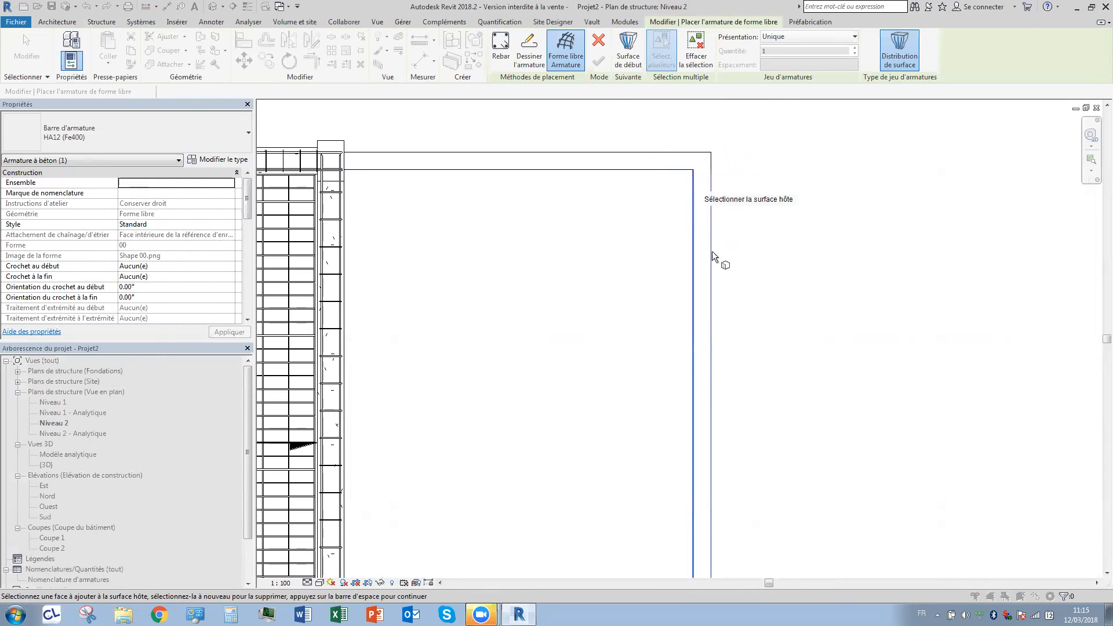
pyautogui.scroll(-3, 707, 272)
pyautogui.moveTo(692, 511); pyautogui.dragTo(675, 411, button='middle')
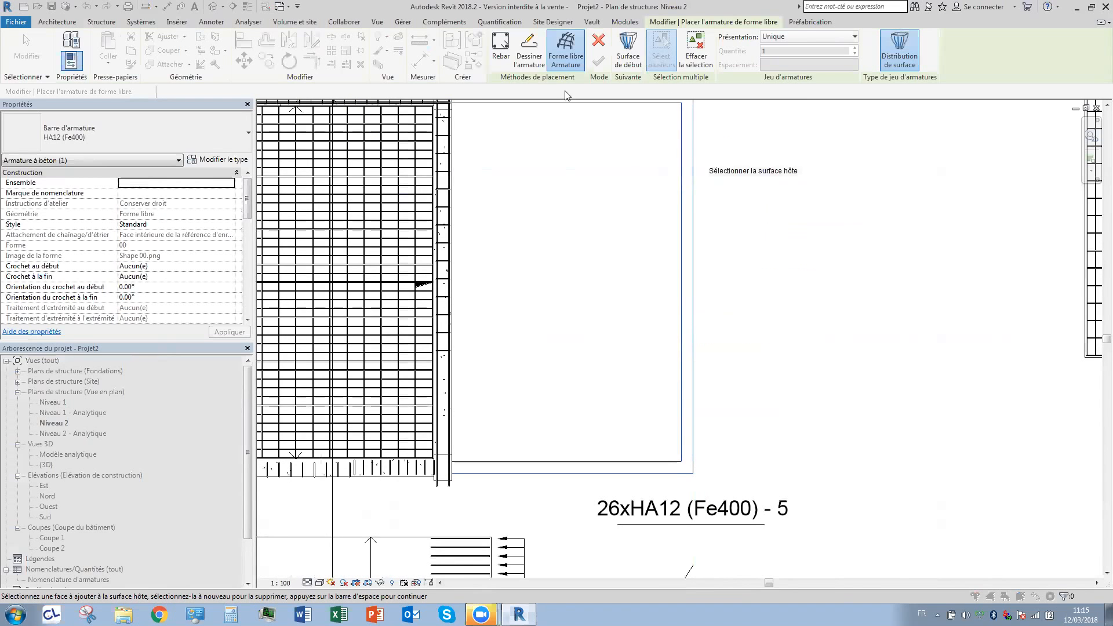
pyautogui.click(528, 55)
pyautogui.click(557, 53)
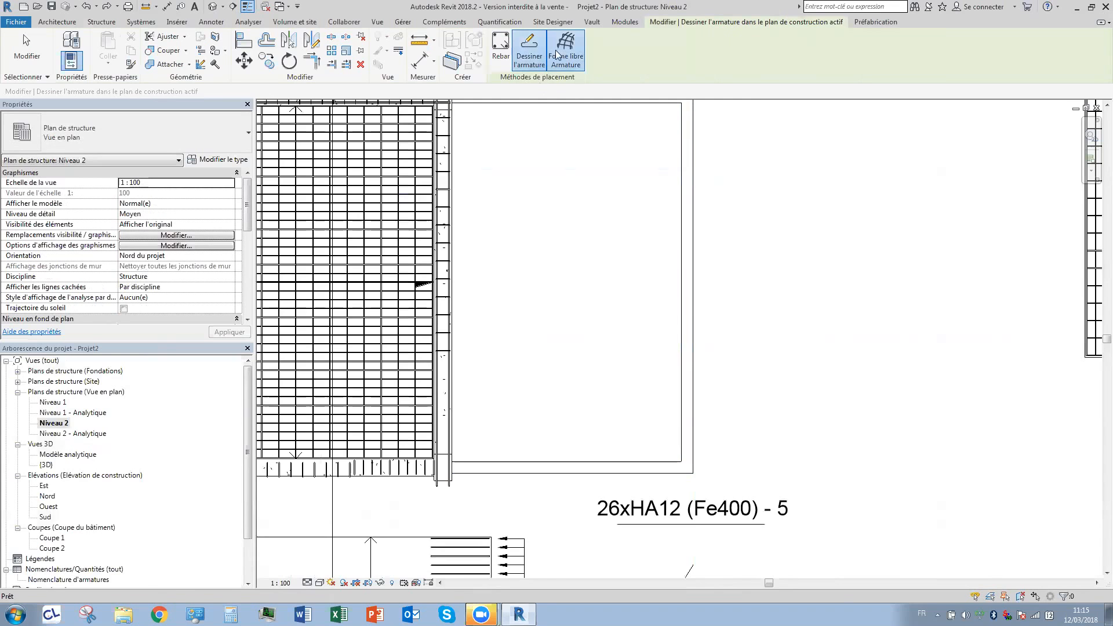
pyautogui.press('Escape')
# Delete all rebar, area reinforcement, tags and symbols of the arched floor, filtering the floor itself (Sols) out of the selection.
pyautogui.scroll(-5, 570, 328)
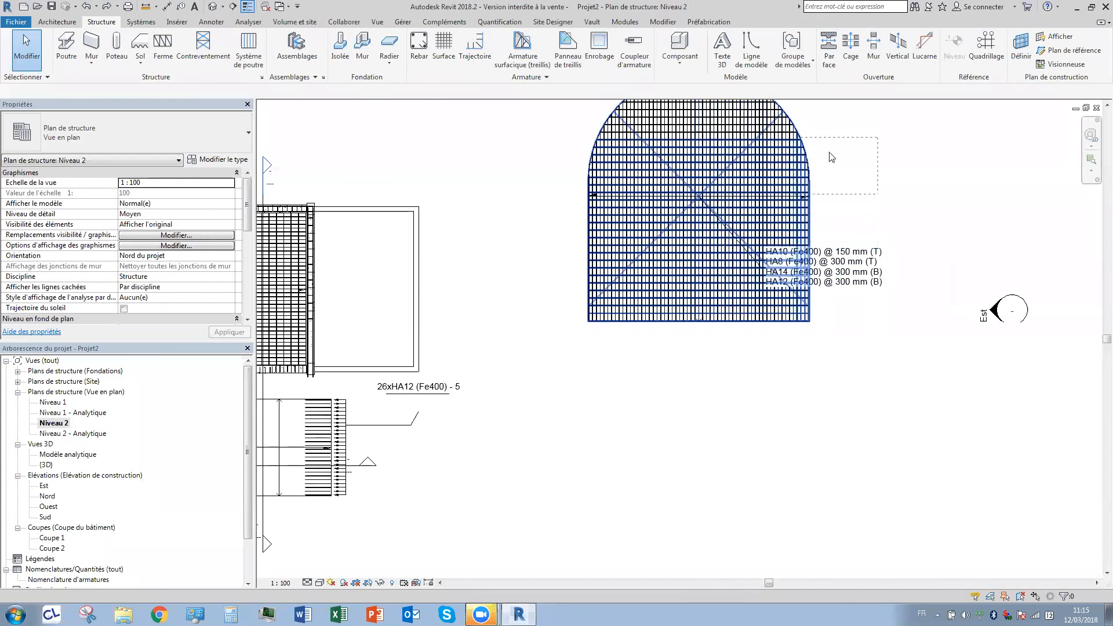
pyautogui.moveTo(682, 294); pyautogui.dragTo(551, 360)
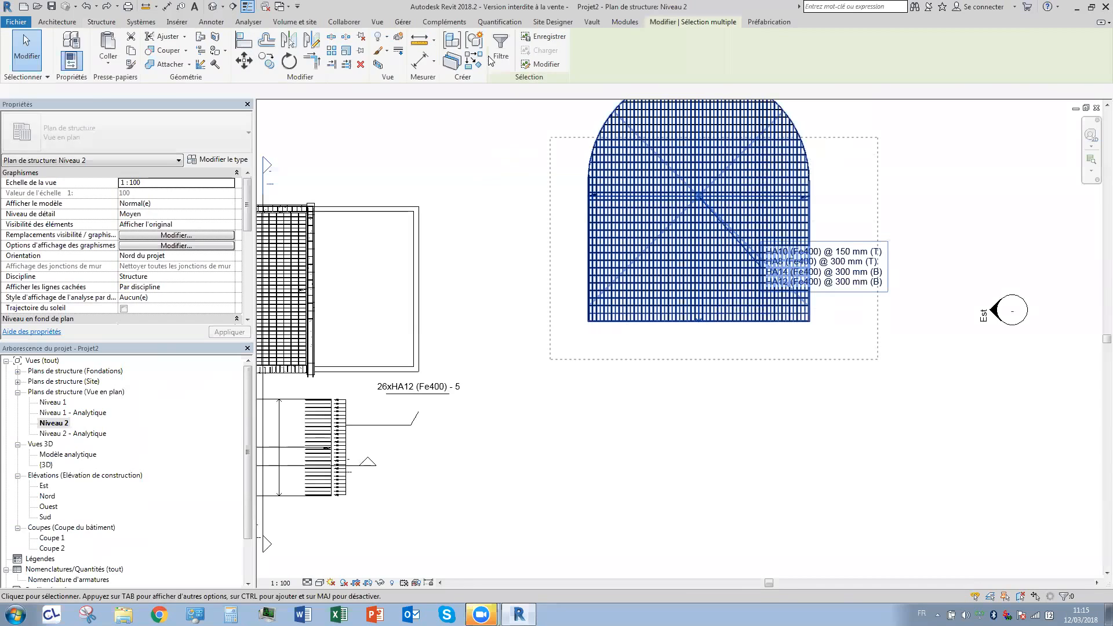
pyautogui.click(500, 47)
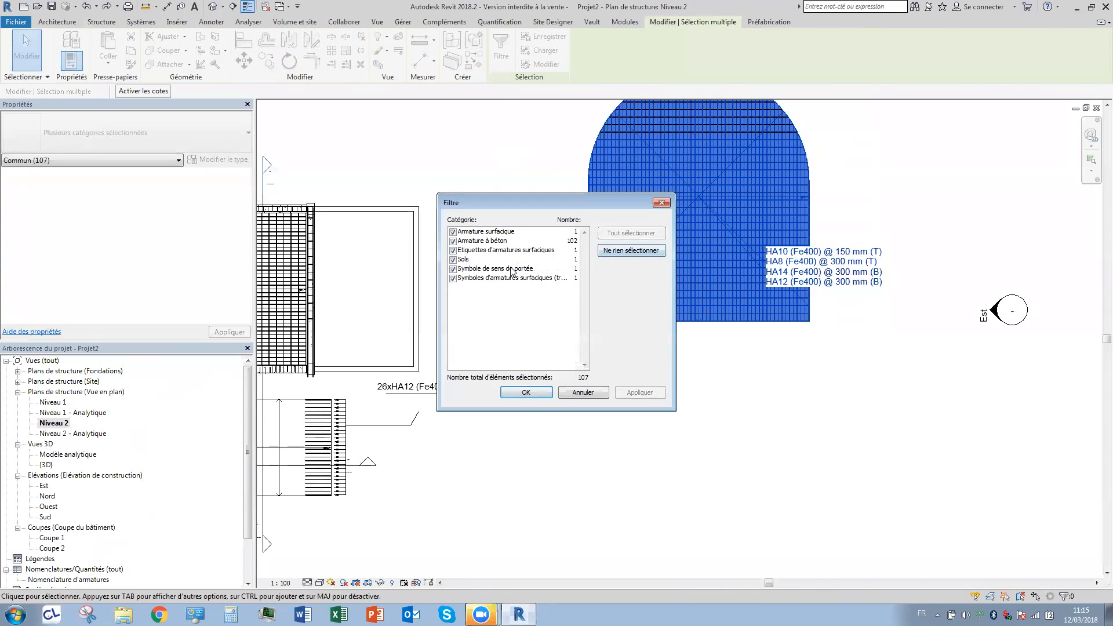
pyautogui.click(457, 260)
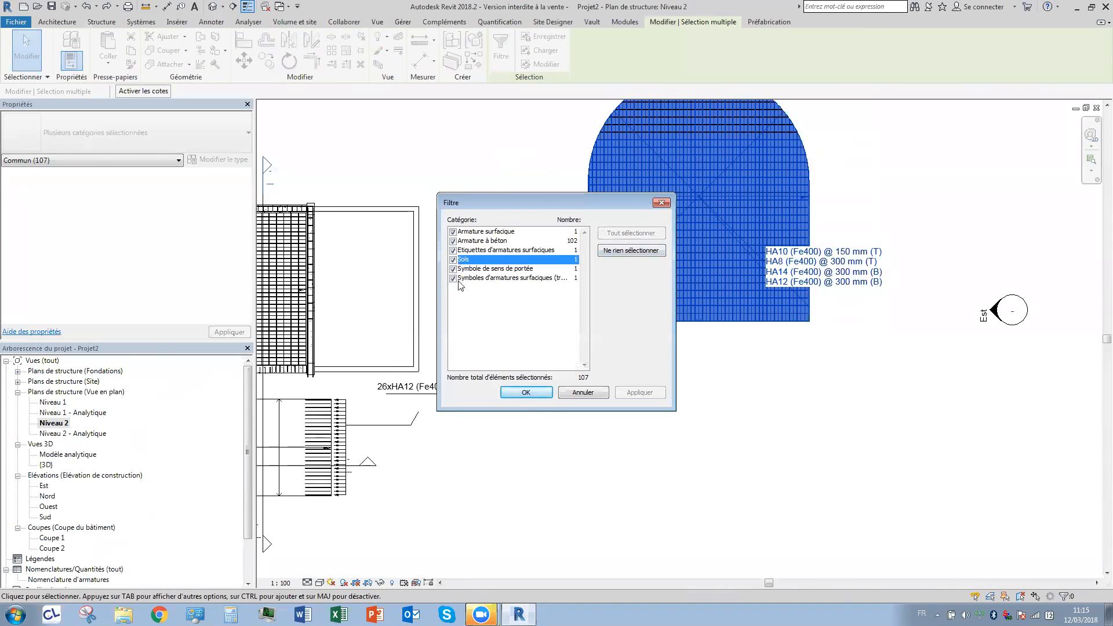
pyautogui.press('space')
pyautogui.click(526, 392)
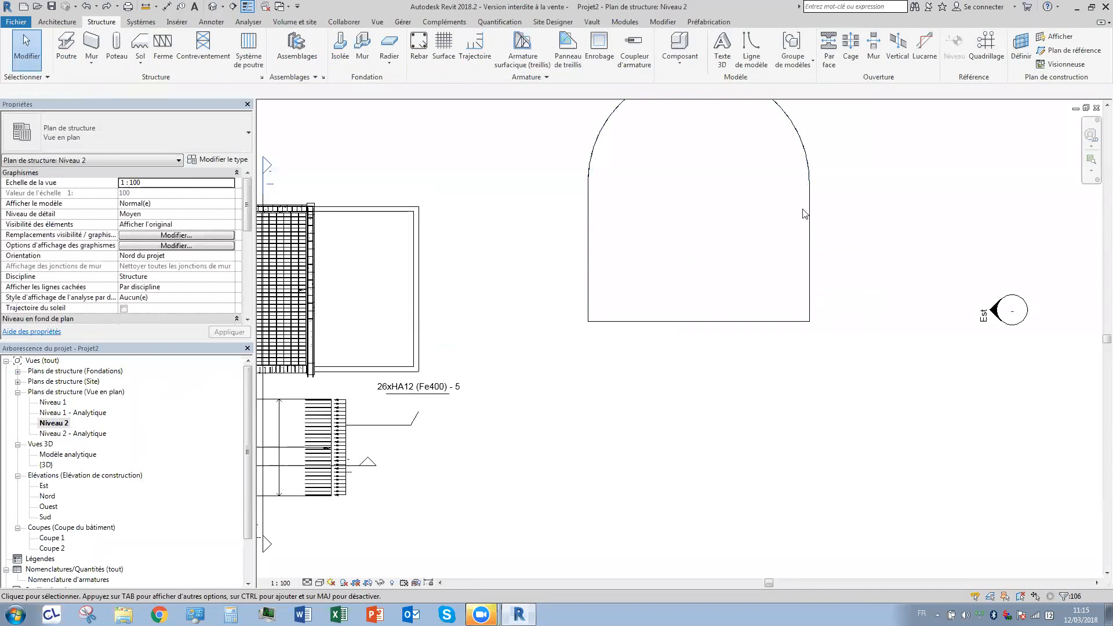
pyautogui.click(635, 105)
pyautogui.click(810, 49)
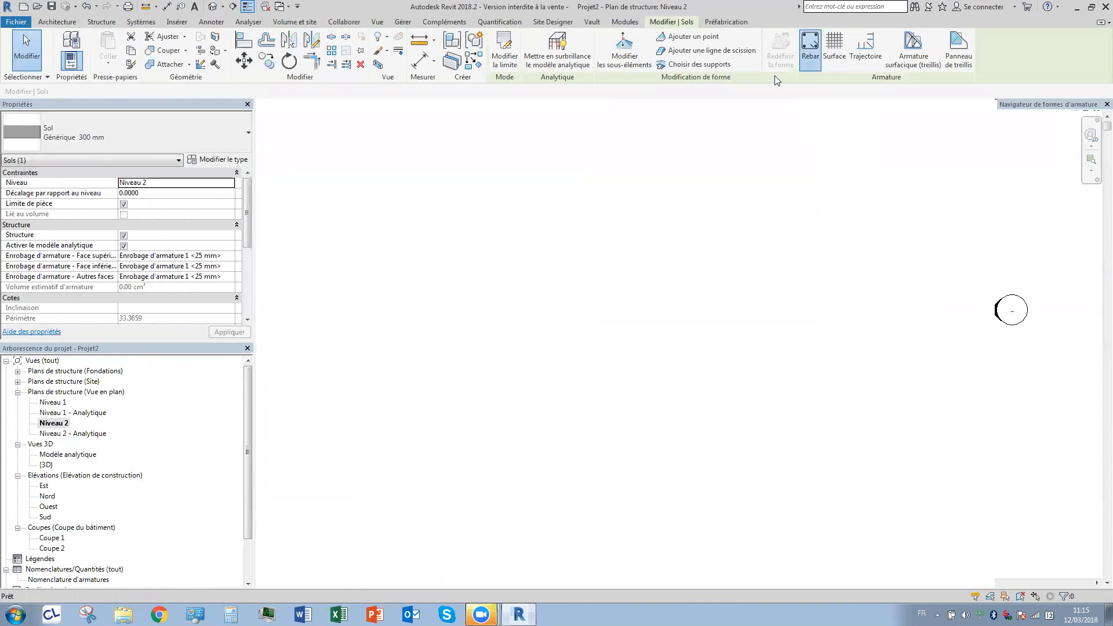
pyautogui.click(540, 64)
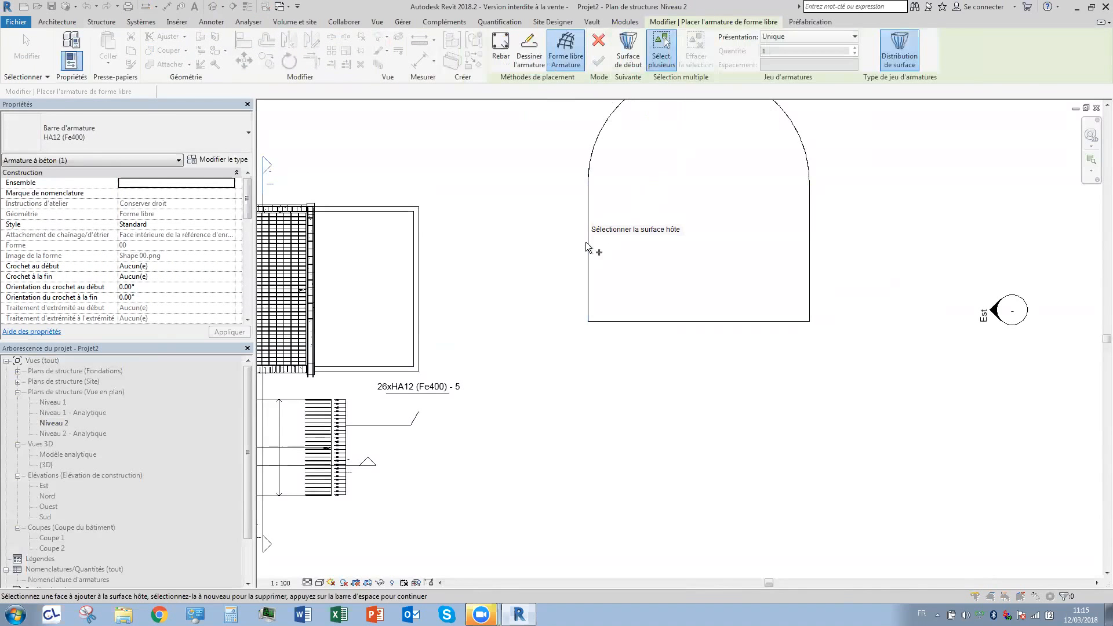
pyautogui.moveTo(858, 433); pyautogui.dragTo(784, 570, button='middle')
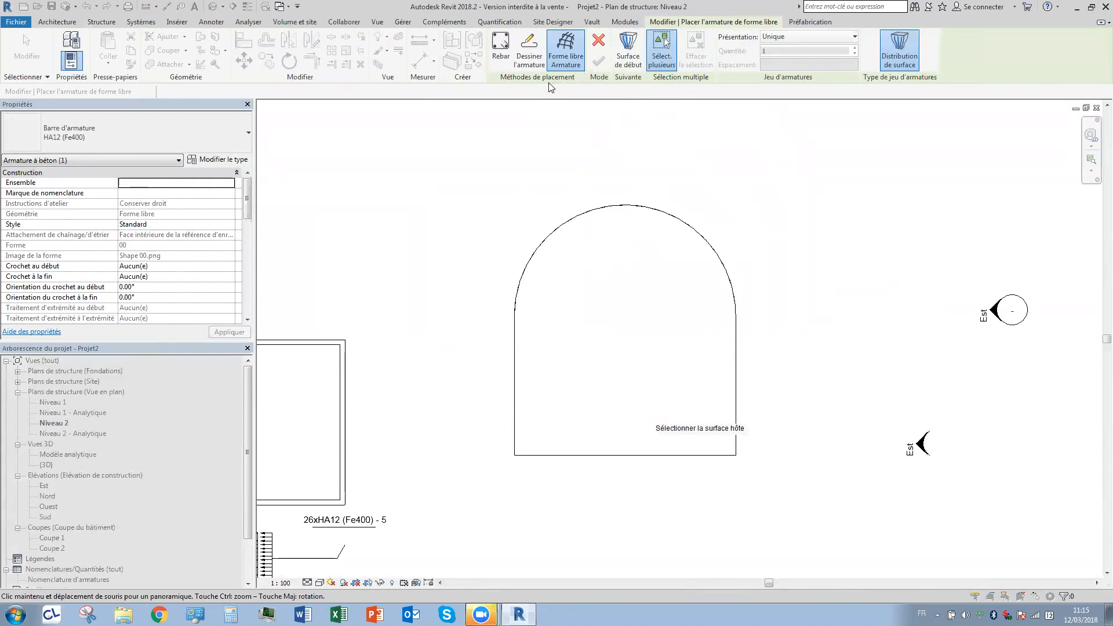
pyautogui.click(598, 250)
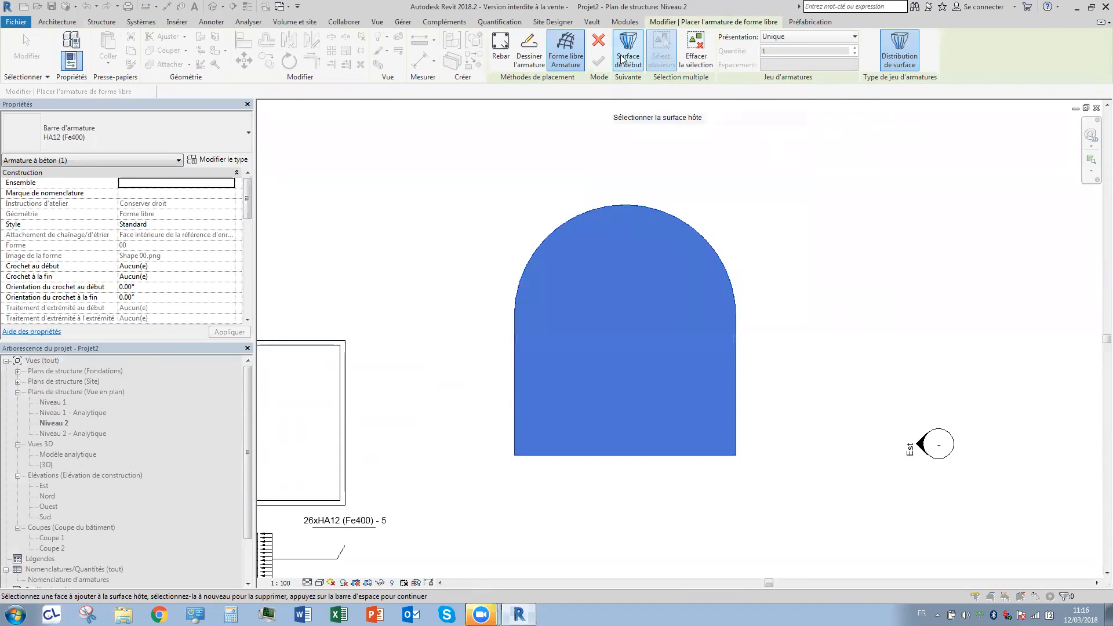
pyautogui.press('space')
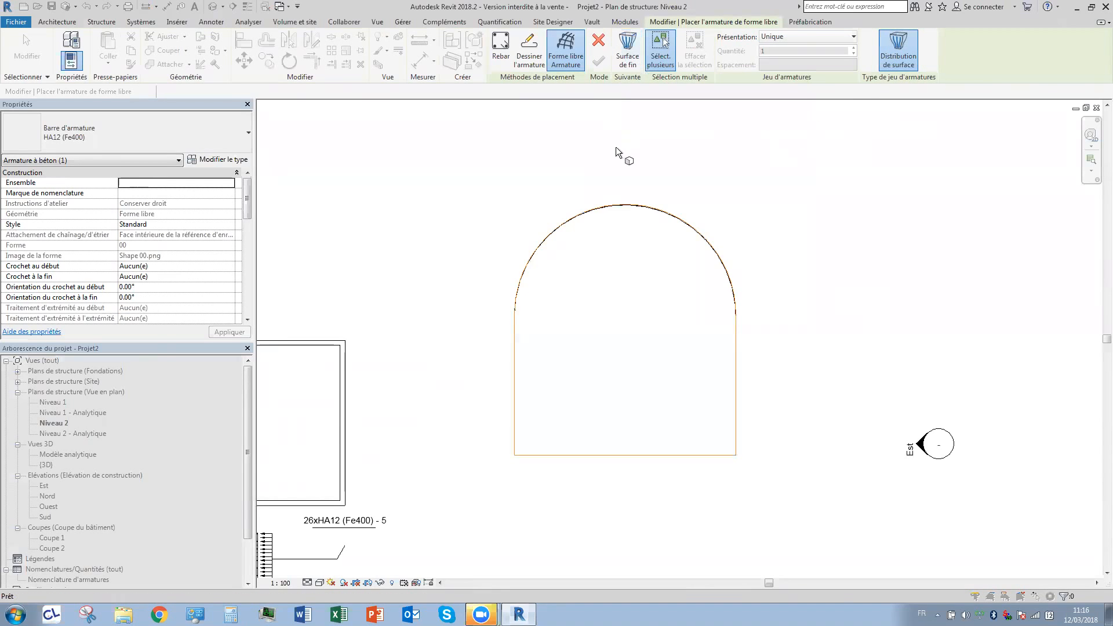
pyautogui.click(629, 61)
pyautogui.click(630, 58)
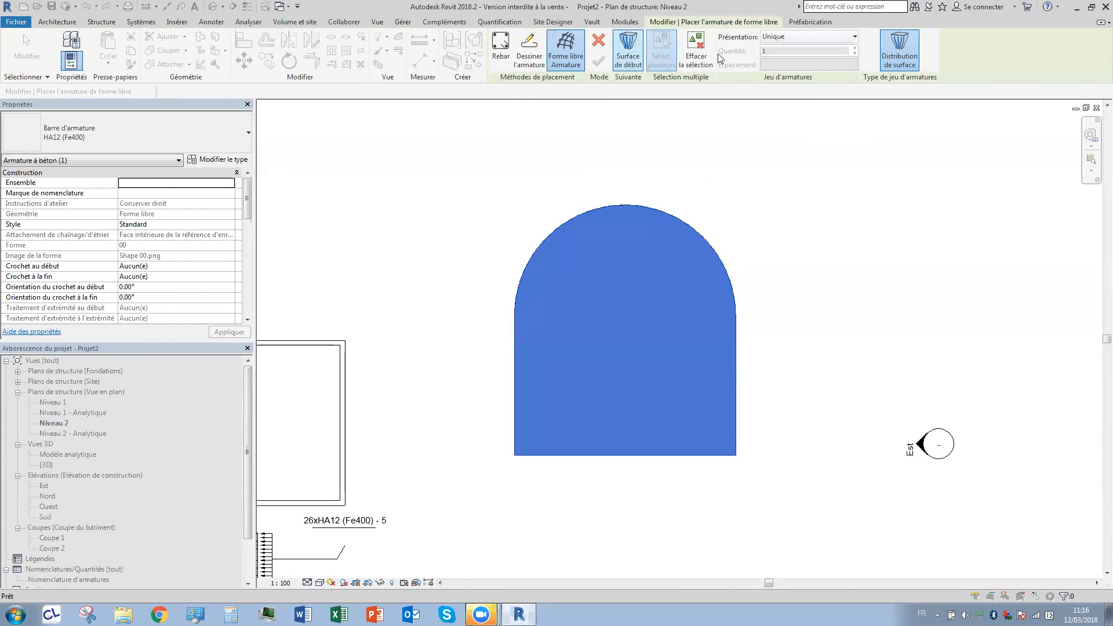
pyautogui.click(528, 62)
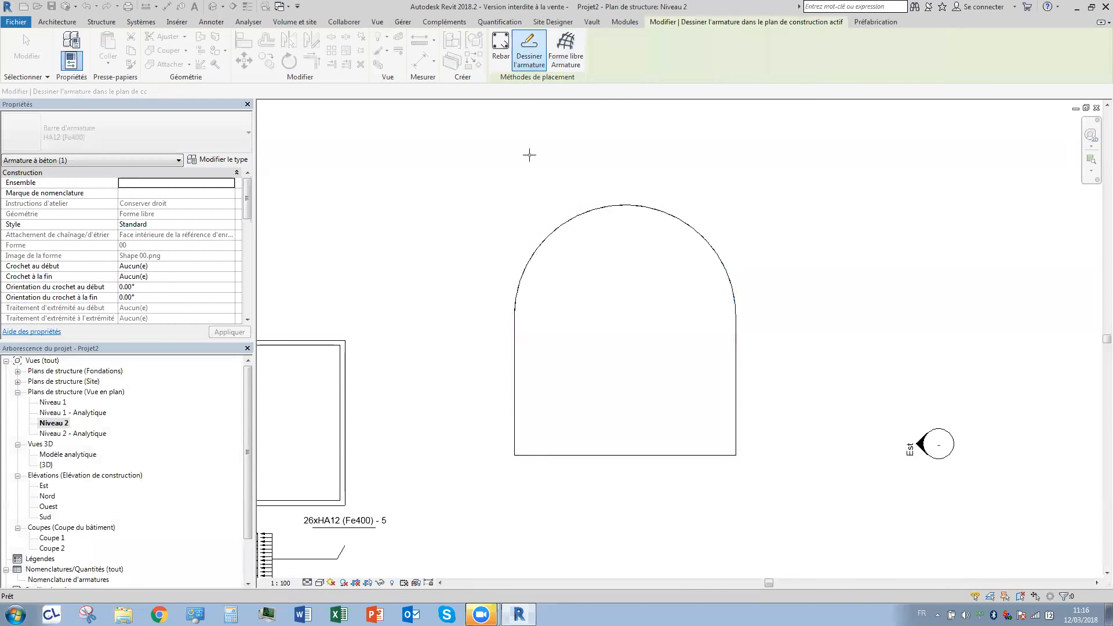
pyautogui.press('Escape')
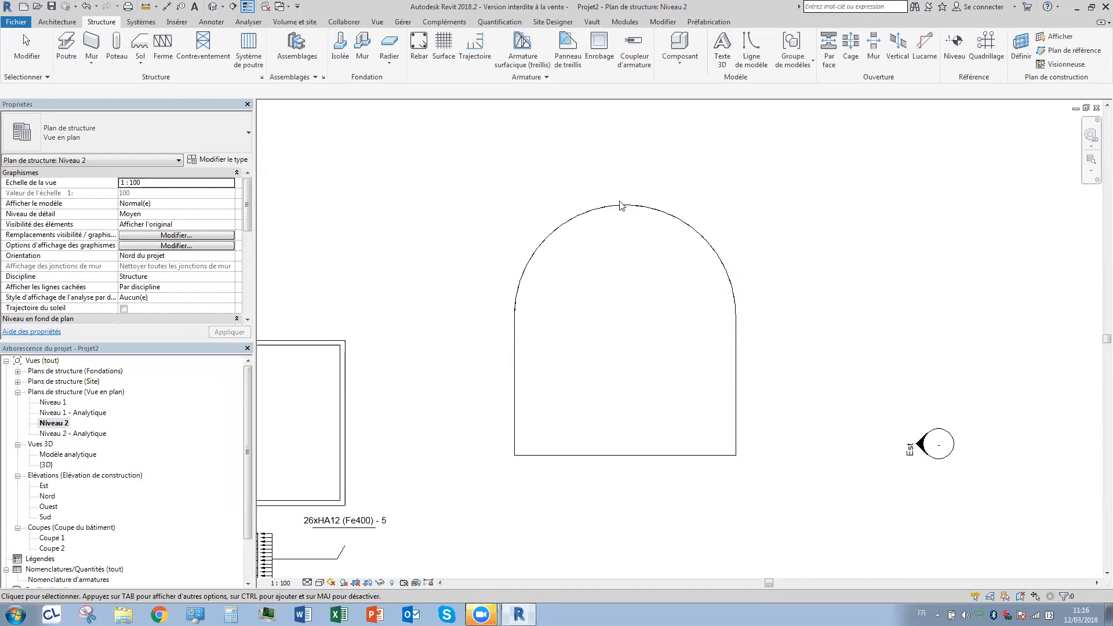
# Shift the arched floor slightly up and to the left and start a sketched HA12 rebar hosted in it.
pyautogui.moveTo(580, 177); pyautogui.dragTo(542, 146)
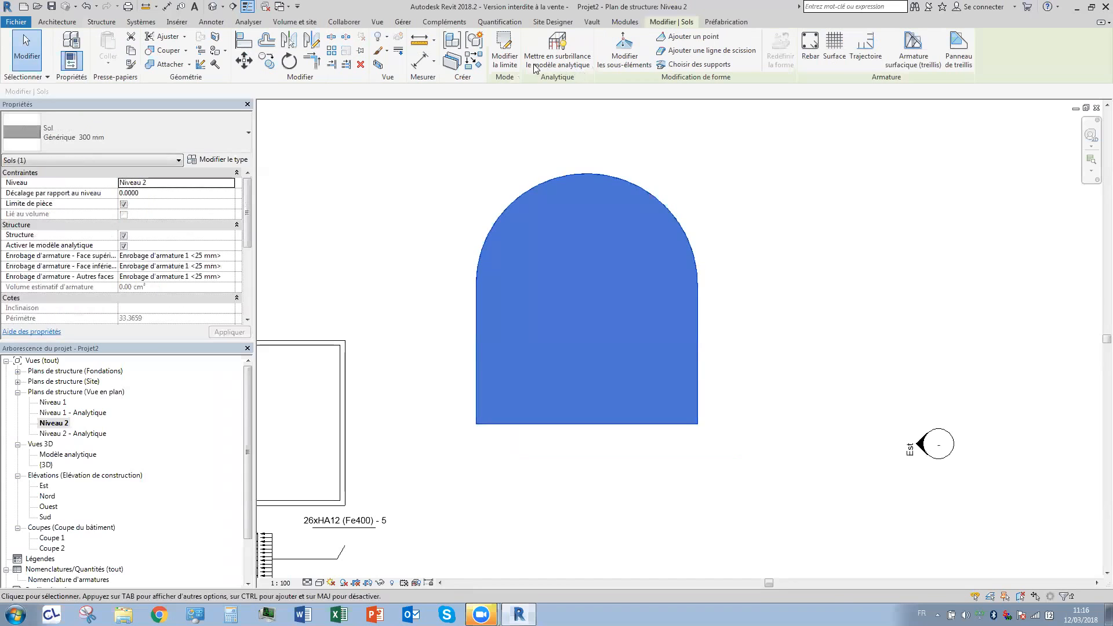
pyautogui.click(805, 50)
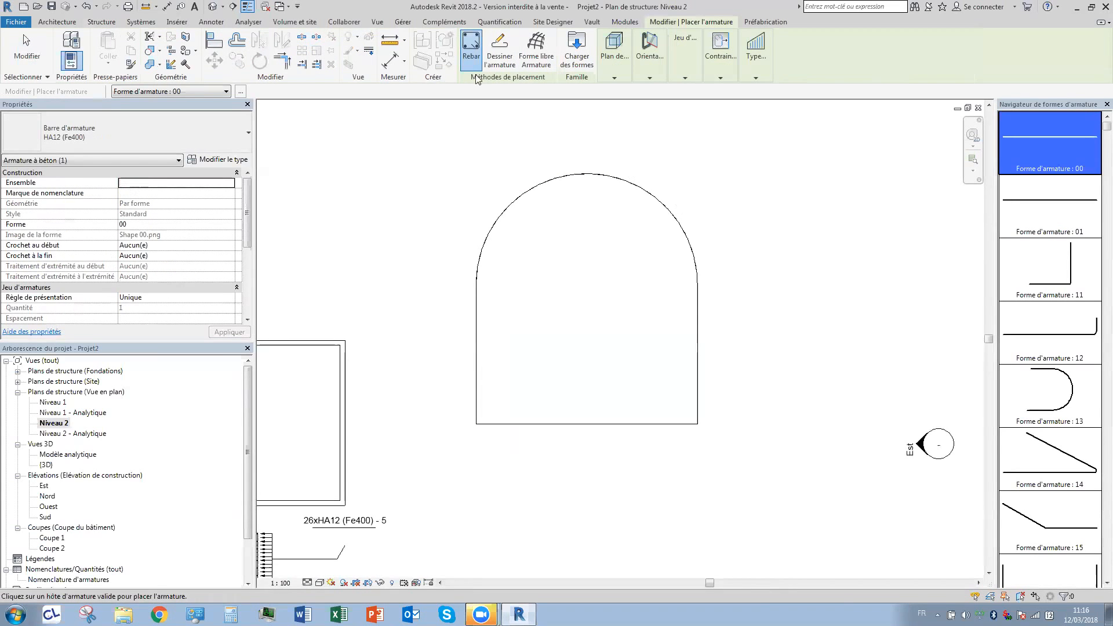
pyautogui.click(500, 56)
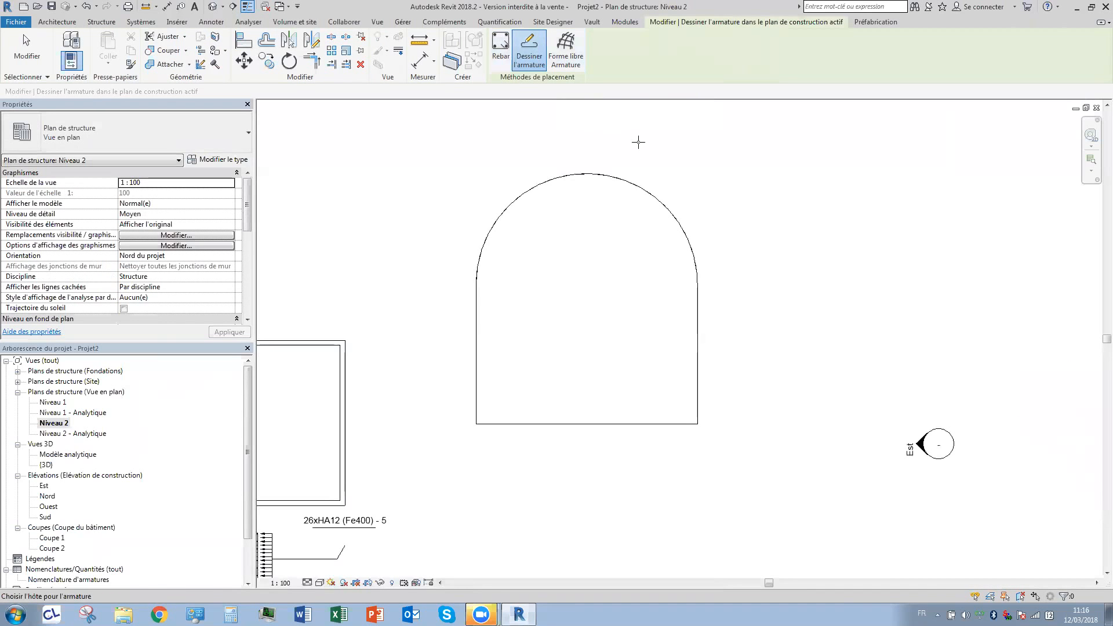
pyautogui.click(631, 195)
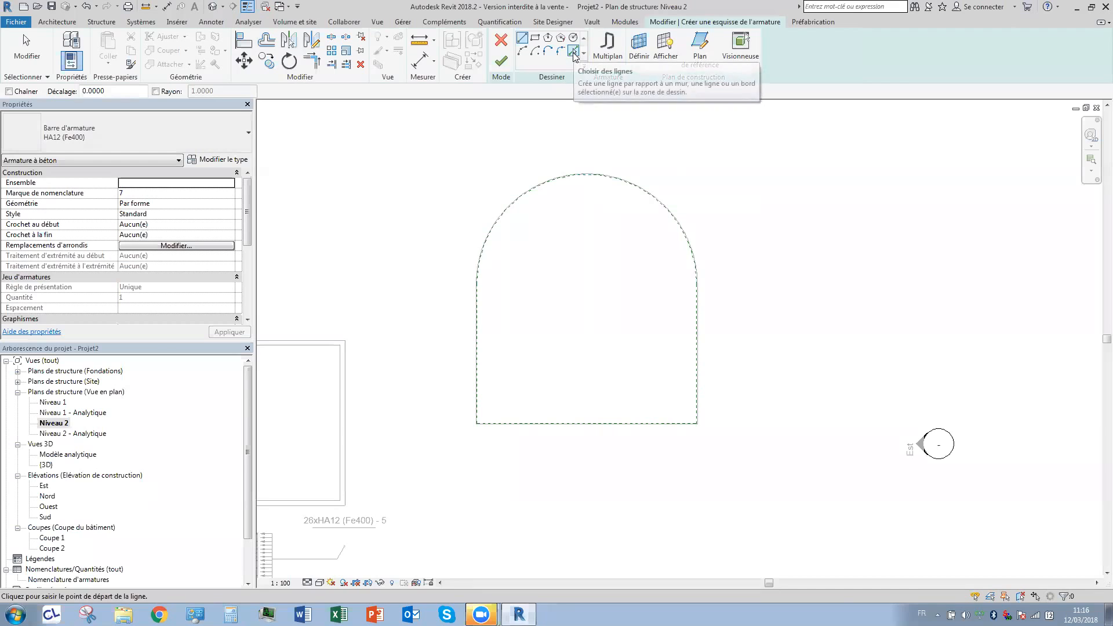
# Sketch a stair-shaped bar with segments of about 4.0, 2.5, 2.4 and 2.9 m in the floor's lower right part and finish it.
pyautogui.click(574, 53)
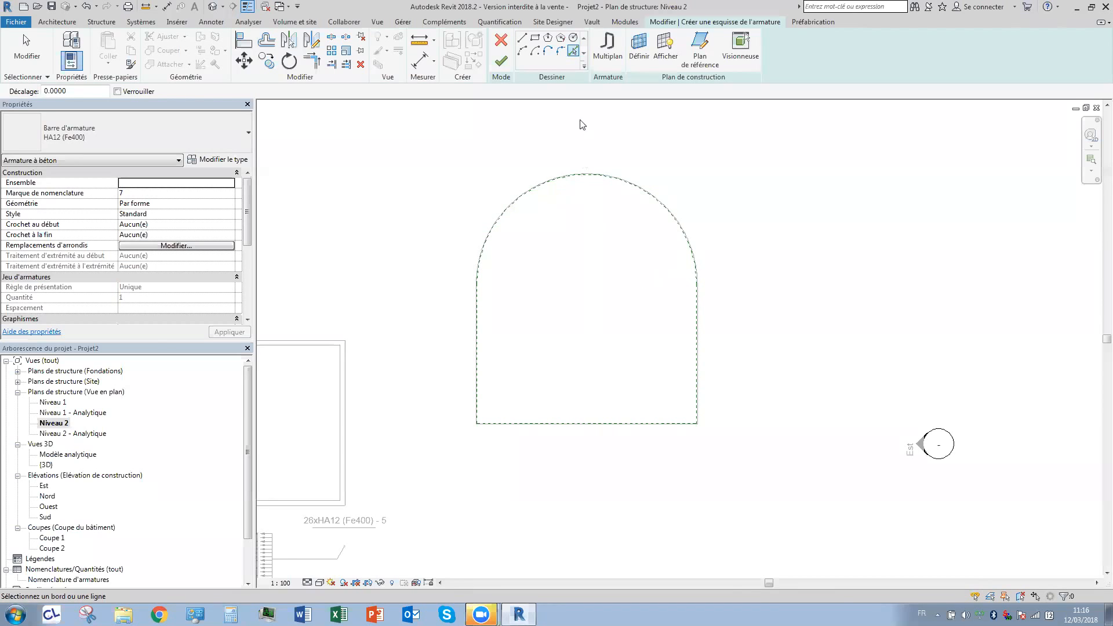
pyautogui.click(522, 38)
pyautogui.click(504, 412)
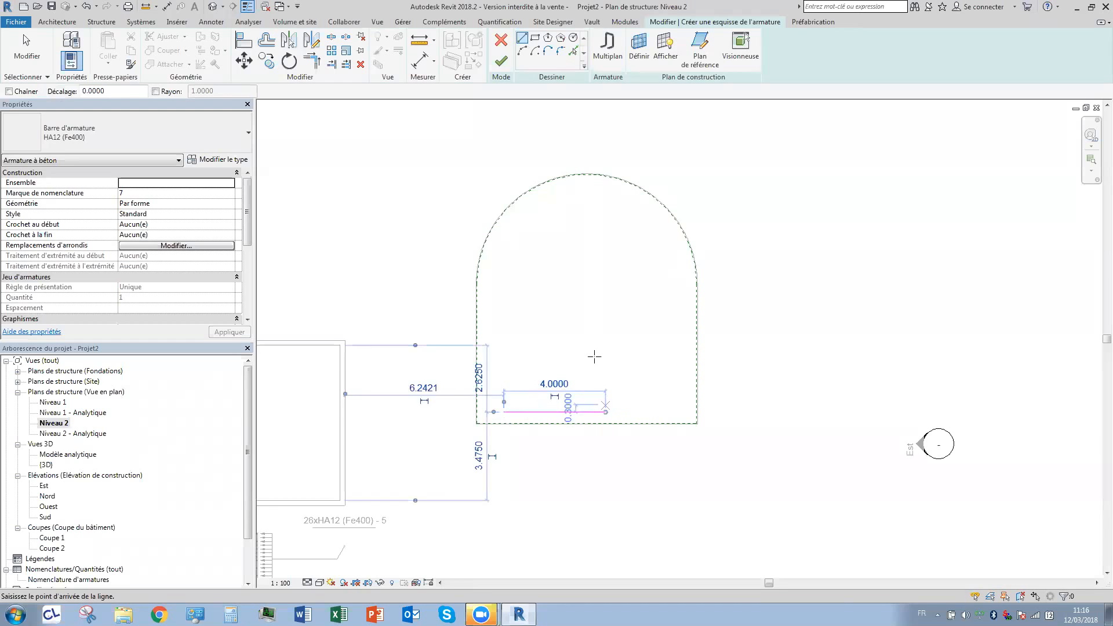
pyautogui.click(606, 412)
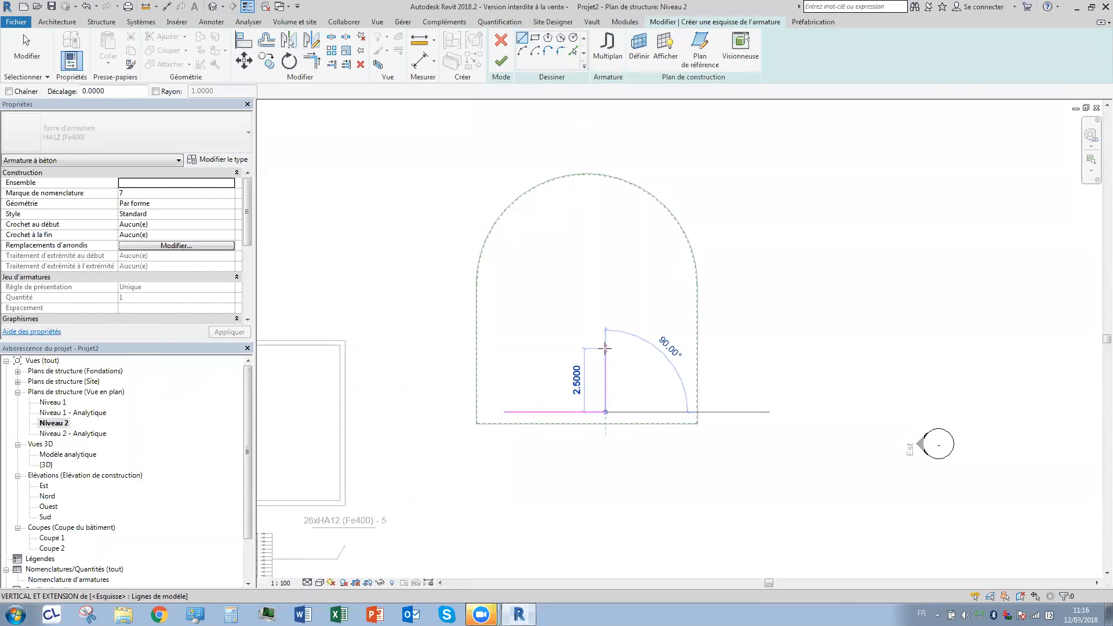
pyautogui.click(605, 349)
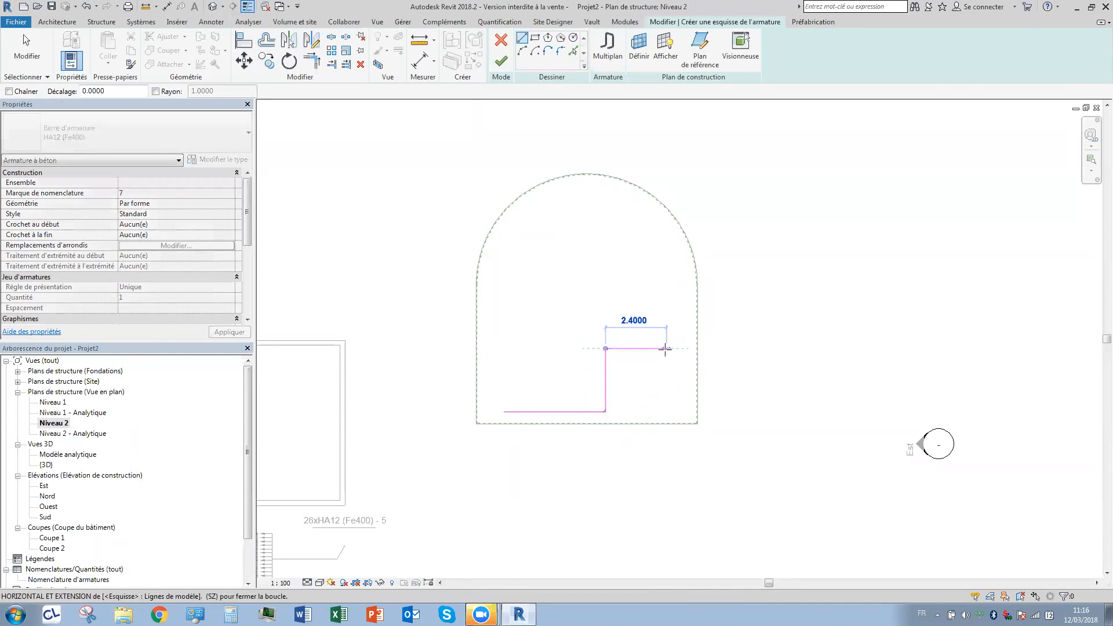
pyautogui.click(666, 349)
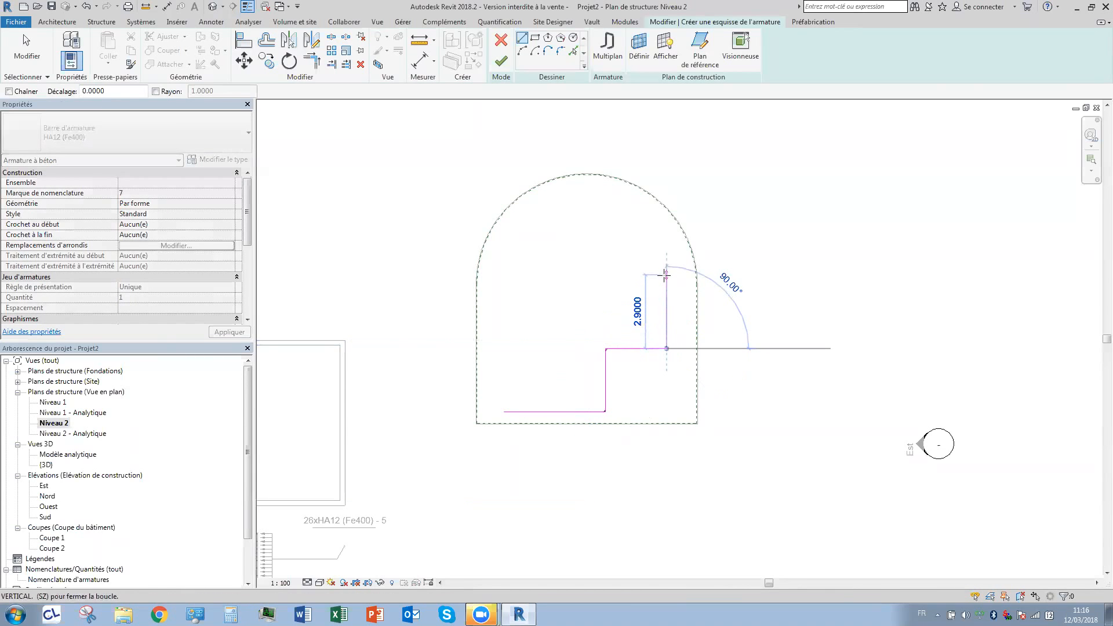
pyautogui.click(655, 287)
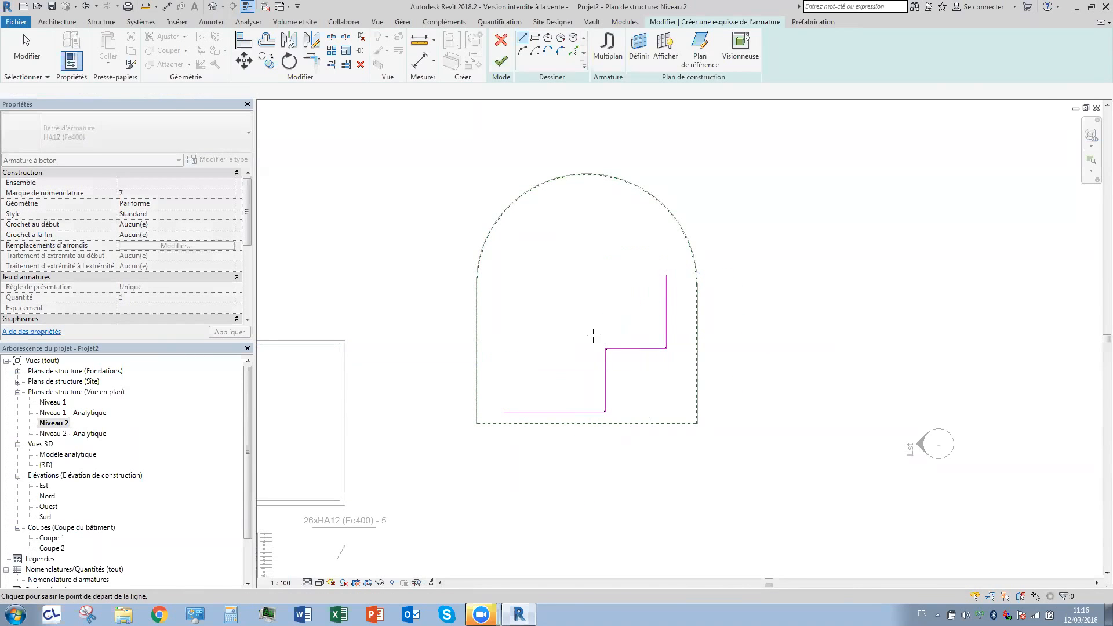
pyautogui.scroll(8, 608, 352)
pyautogui.scroll(-8, 558, 358)
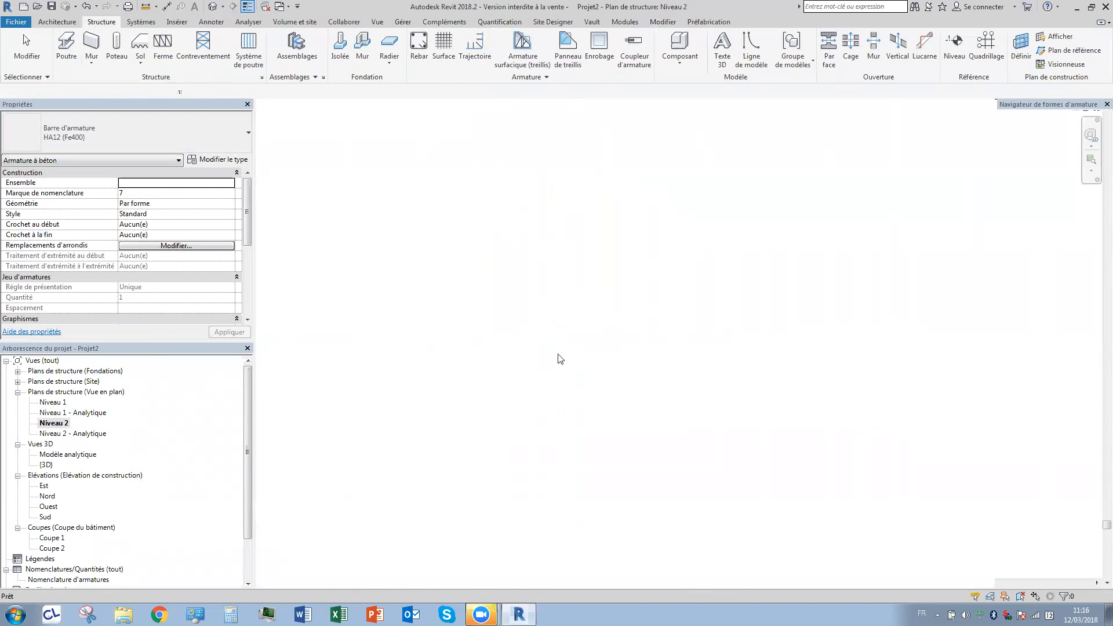
pyautogui.press('Escape')
# Select the stair-shaped rebar, examine its bent corners up close and clear the selection.
pyautogui.click(548, 282)
pyautogui.scroll(4, 545, 293)
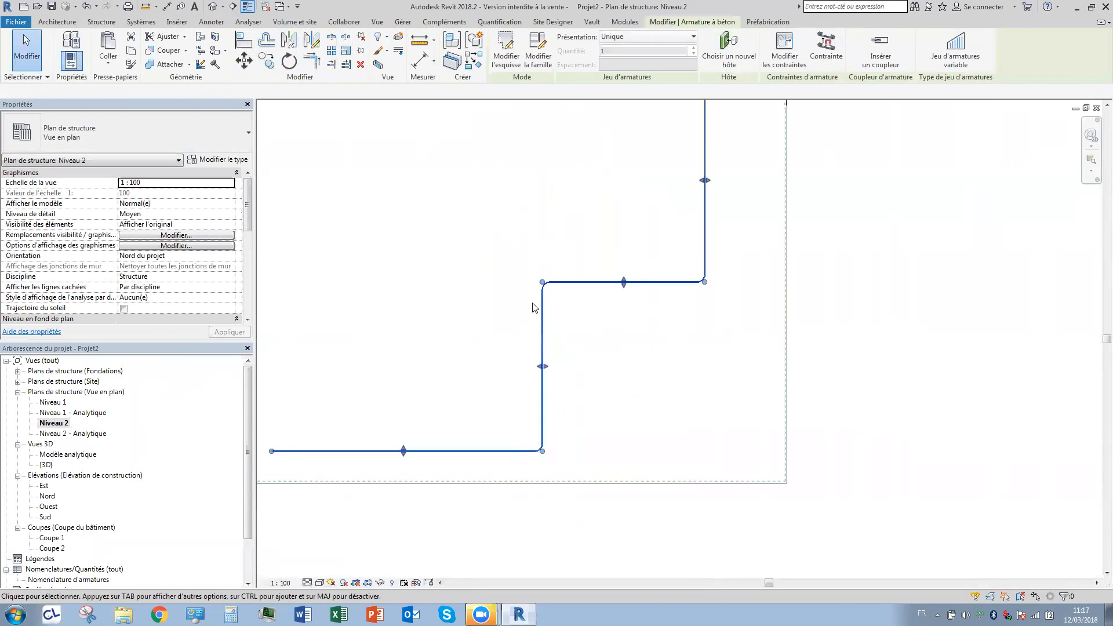
pyautogui.scroll(5, 538, 355)
pyautogui.click(539, 387)
pyautogui.scroll(-3, 555, 367)
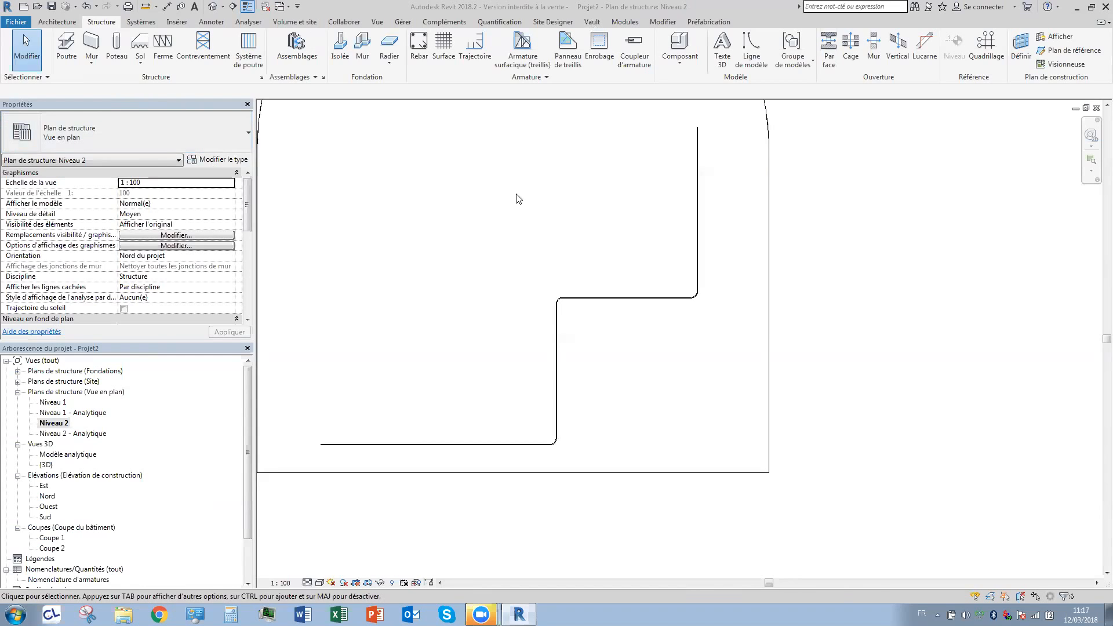
pyautogui.click(312, 78)
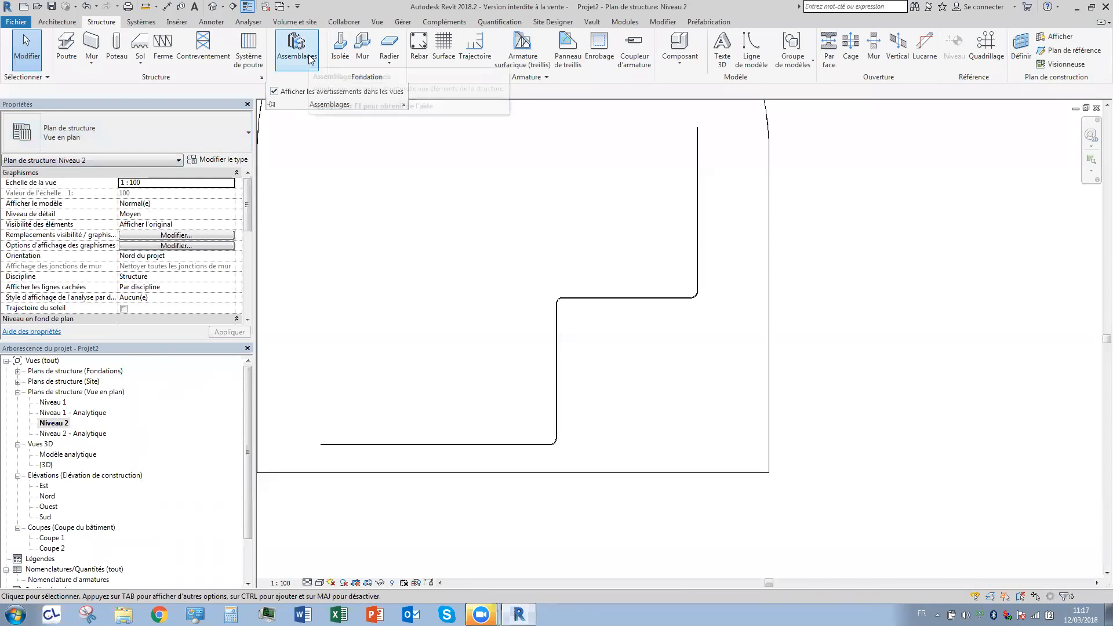
# Examine the connection types offered in the structural connection settings and close them without loading any.
pyautogui.click(310, 57)
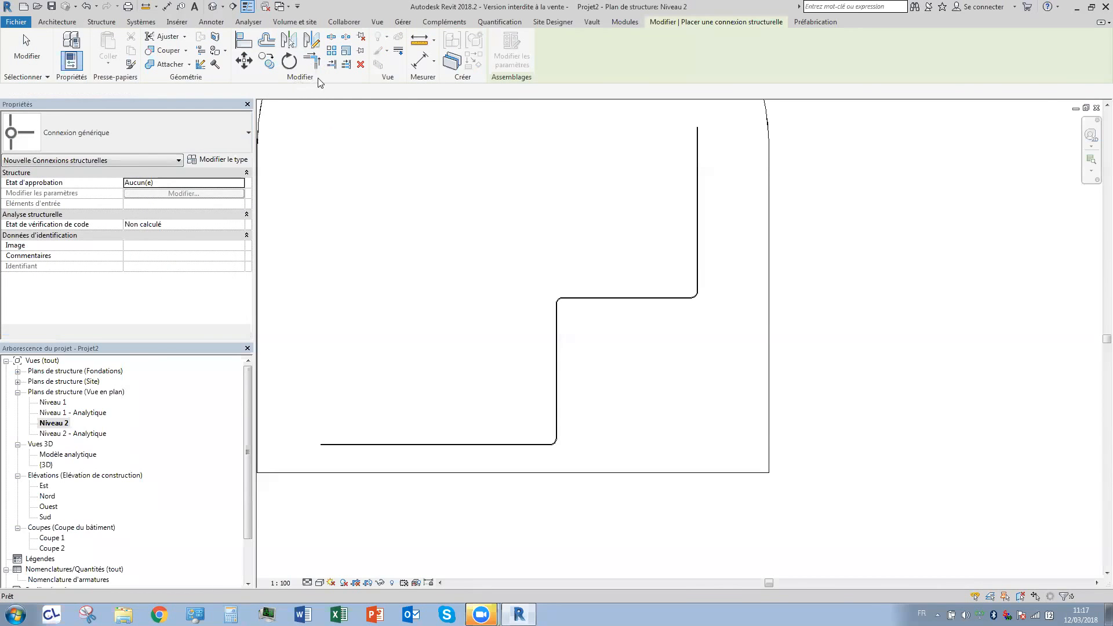
pyautogui.press('Escape')
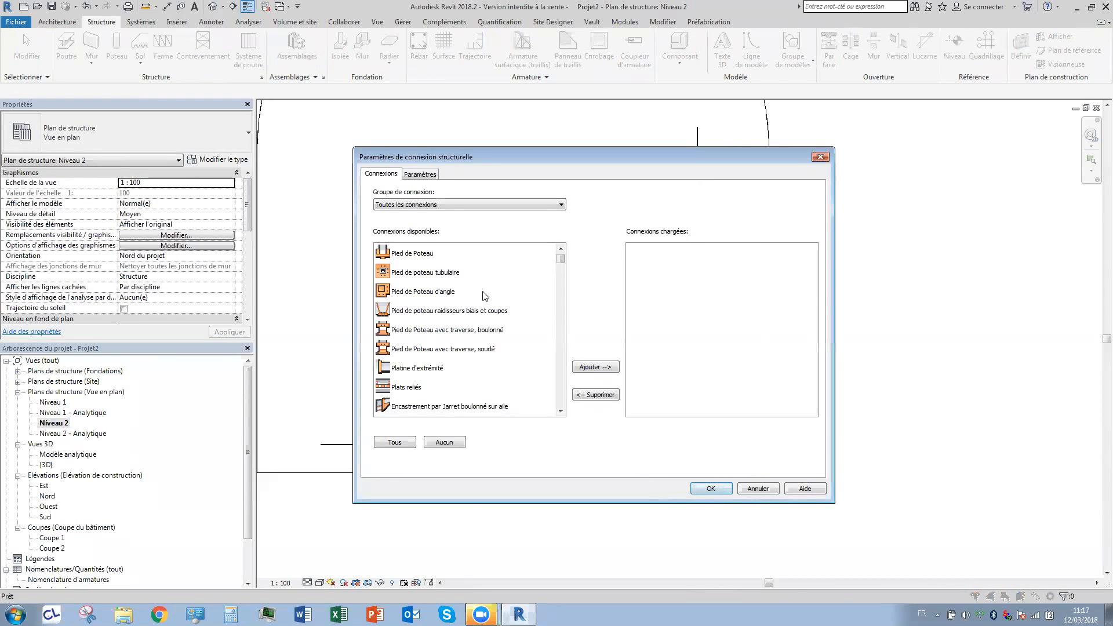
pyautogui.click(408, 260)
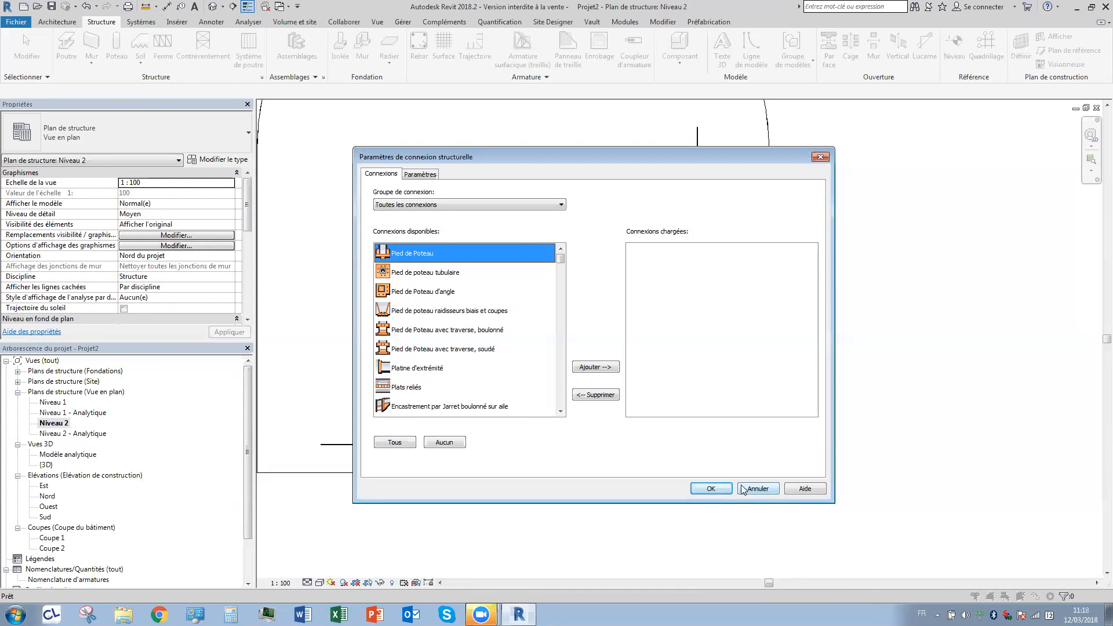
pyautogui.click(758, 488)
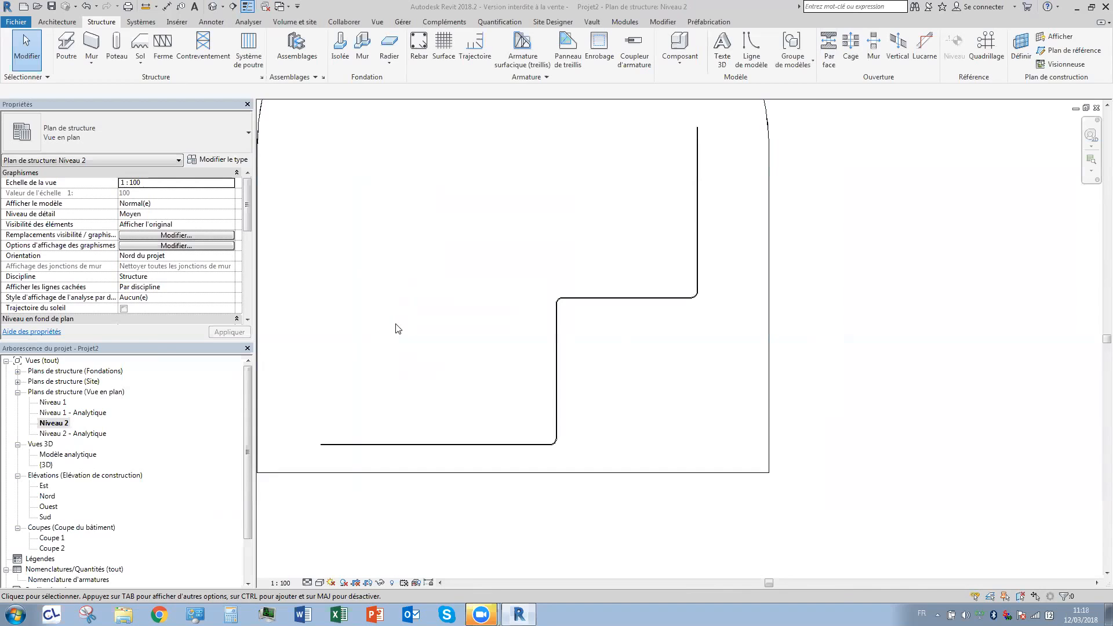
# Stretch the left ends of the lower HA14 bar set in the floor with the opening into the beam, about 4.85 m long.
pyautogui.moveTo(667, 347); pyautogui.dragTo(725, 381, button='middle')
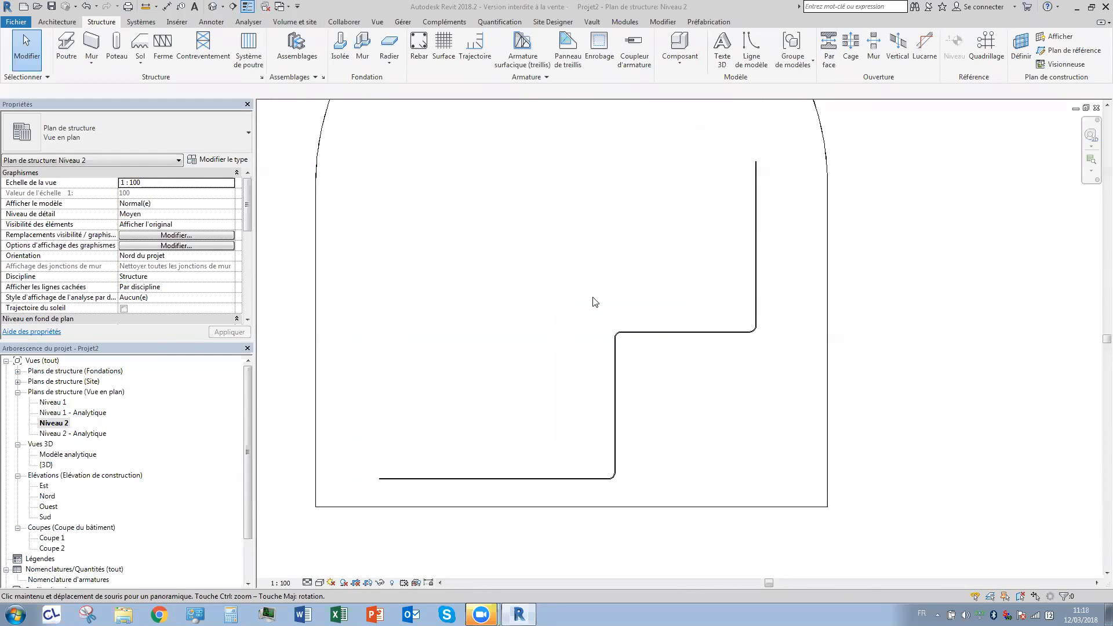
pyautogui.scroll(-5, 594, 302)
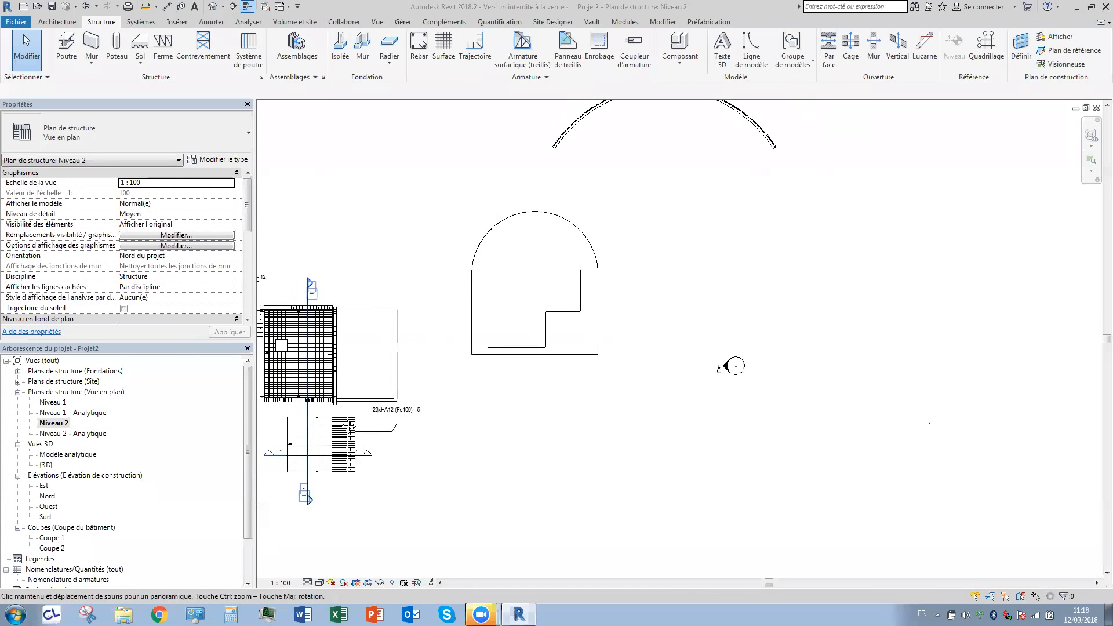
pyautogui.moveTo(350, 427); pyautogui.dragTo(601, 374, button='middle')
pyautogui.scroll(6, 499, 428)
pyautogui.scroll(-2, 499, 428)
pyautogui.moveTo(499, 427); pyautogui.dragTo(424, 453, button='middle')
pyautogui.scroll(2, 371, 441)
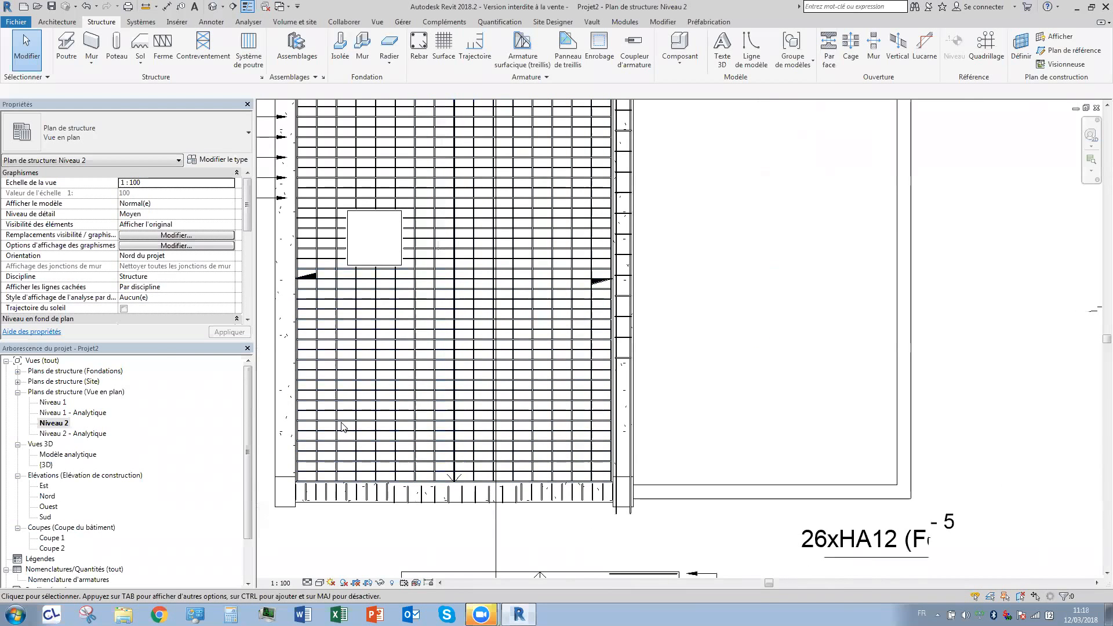
pyautogui.click(342, 422)
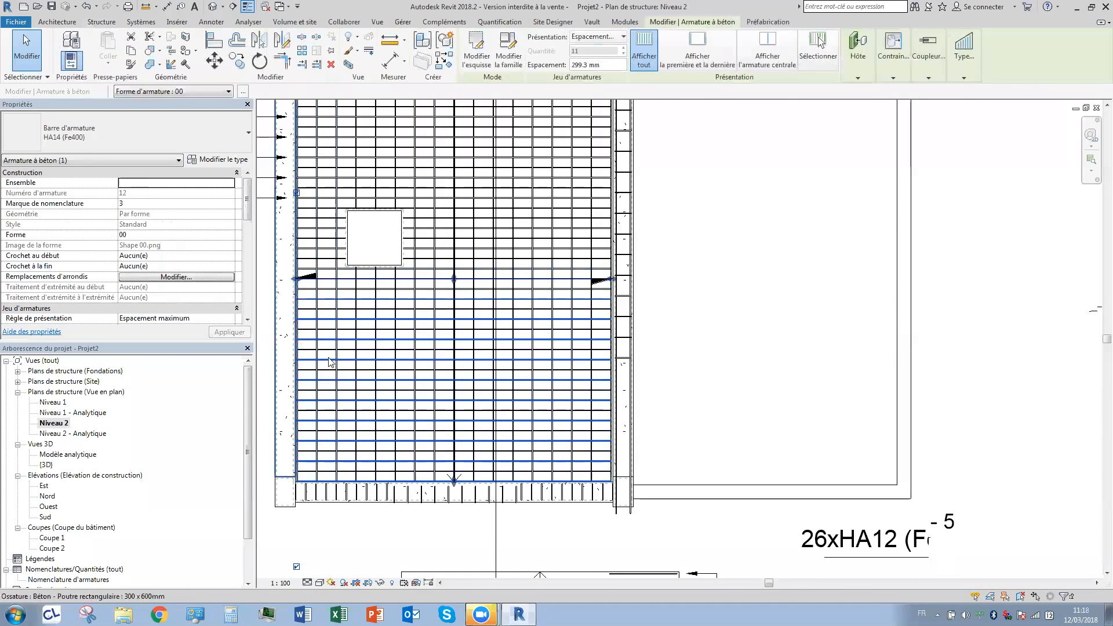
pyautogui.scroll(1, 285, 284)
pyautogui.scroll(1, 284, 282)
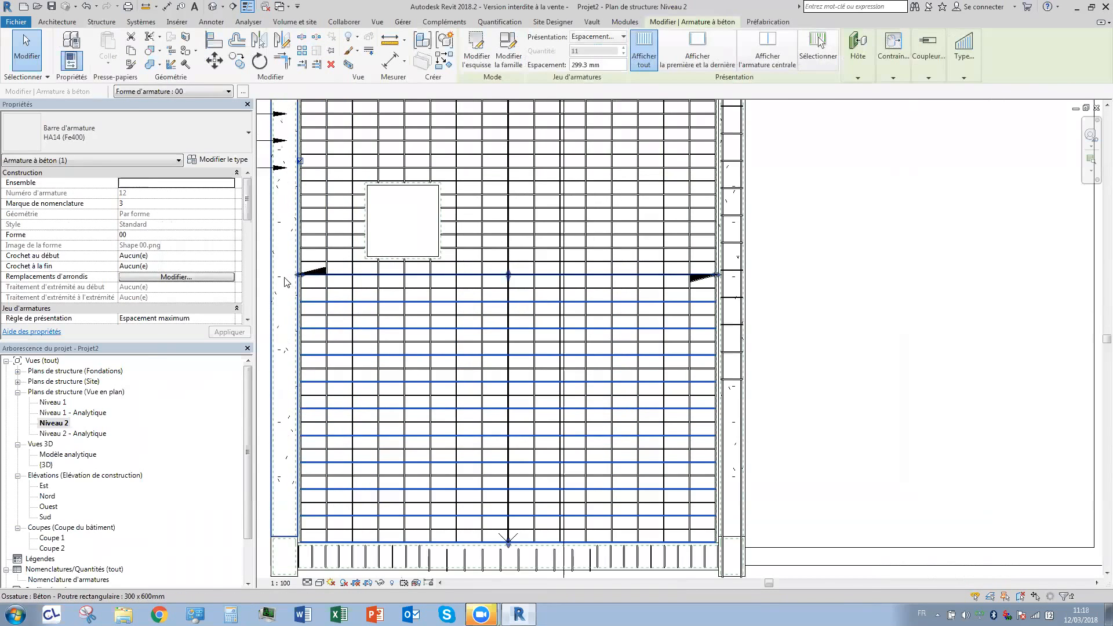
pyautogui.scroll(2, 285, 283)
pyautogui.moveTo(293, 273); pyautogui.dragTo(284, 293)
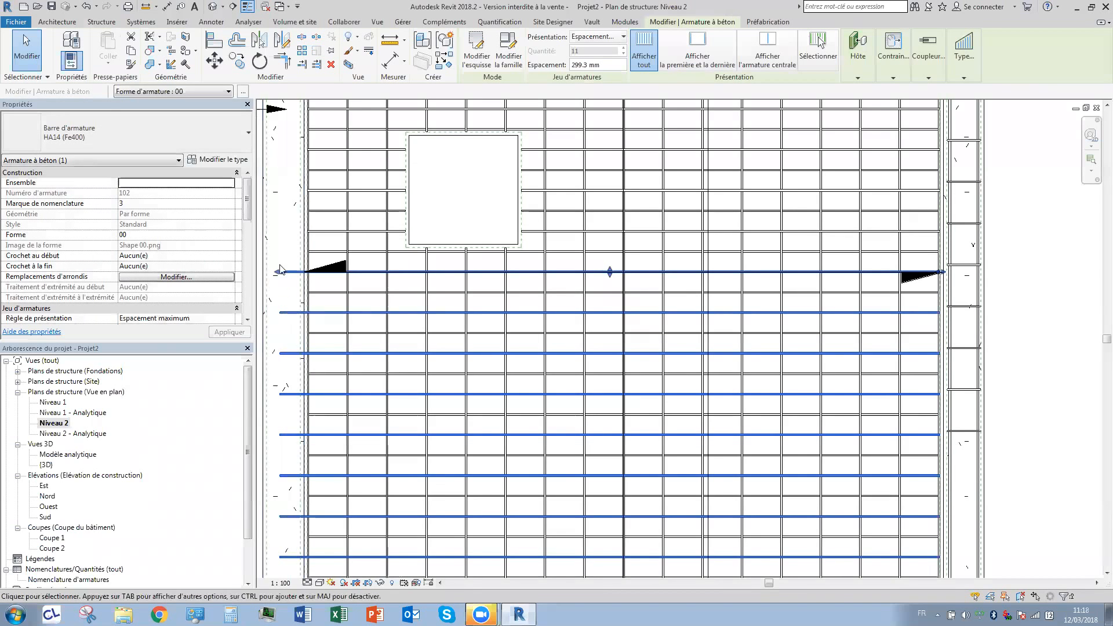
# Inspect the stretched bar set's dimensions and undo the stretch.
pyautogui.scroll(-3, 249, 220)
pyautogui.moveTo(249, 222); pyautogui.dragTo(254, 285)
pyautogui.scroll(4, 242, 295)
pyautogui.scroll(-5, 248, 301)
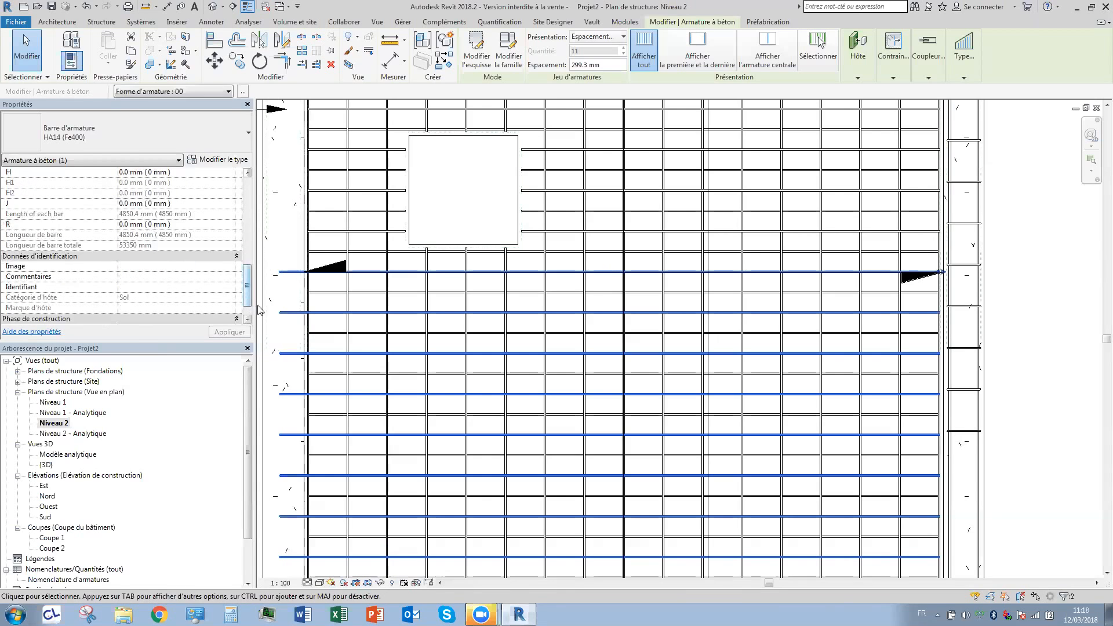
pyautogui.click(281, 272)
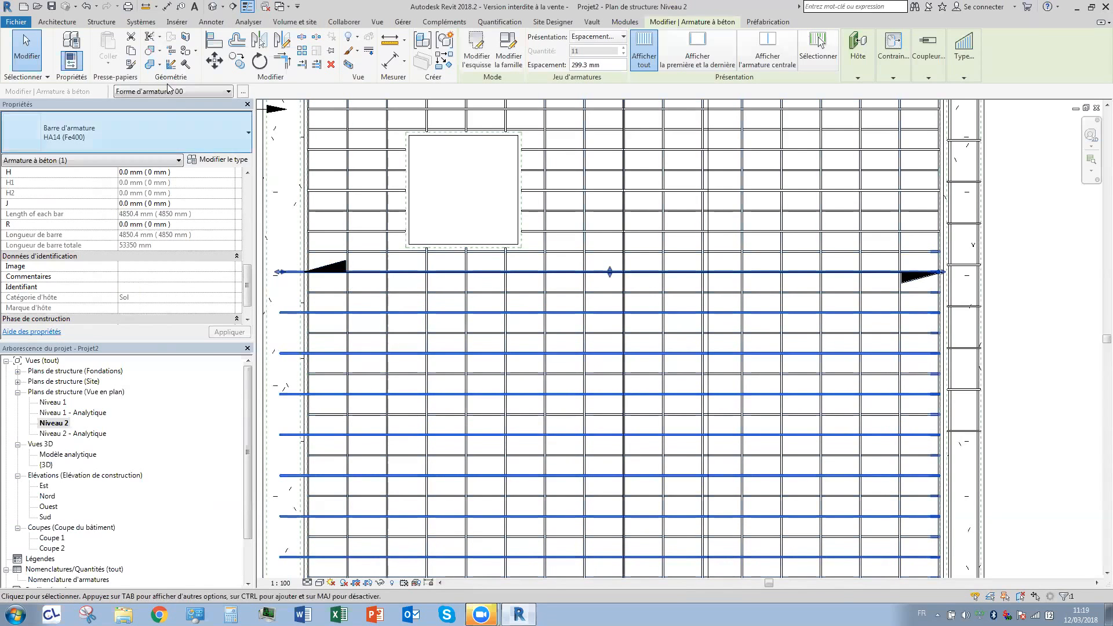
pyautogui.click(87, 9)
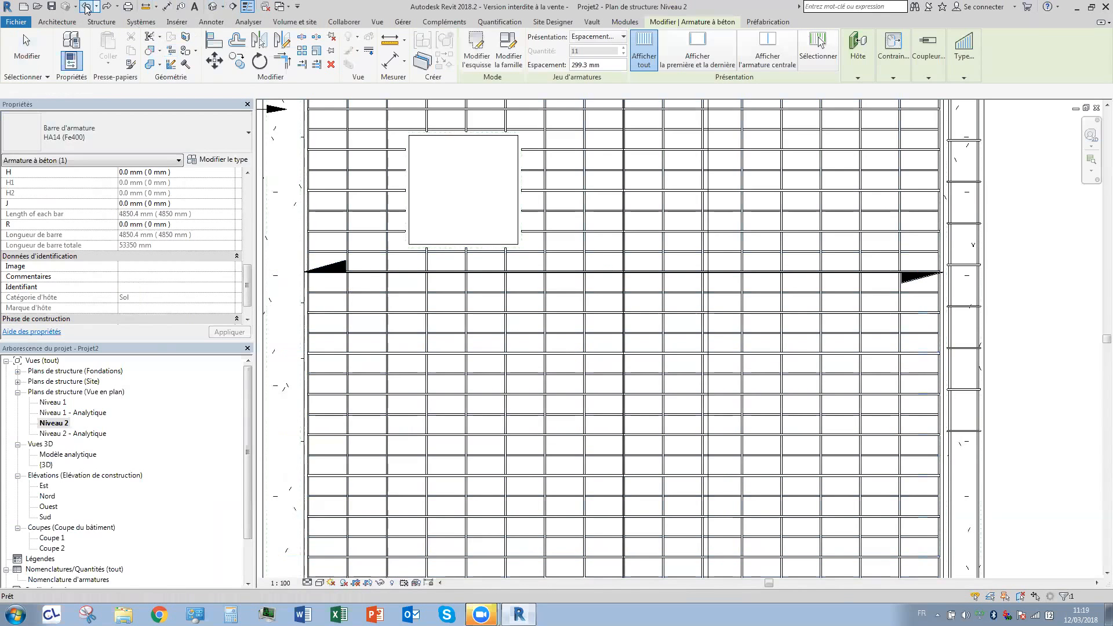
# Edit the constraints of the lower HA14 bar set and choose the handle at the bars' left end.
pyautogui.click(372, 351)
pyautogui.moveTo(422, 386); pyautogui.dragTo(452, 372, button='middle')
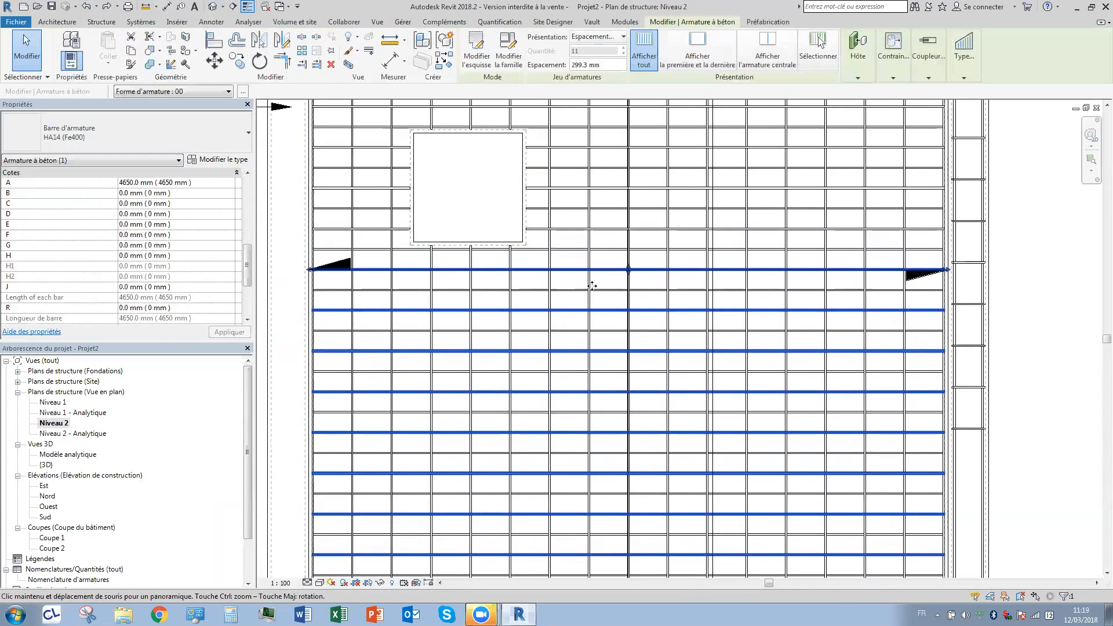
pyautogui.moveTo(823, 109); pyautogui.dragTo(1000, 23, button='middle')
pyautogui.click(893, 49)
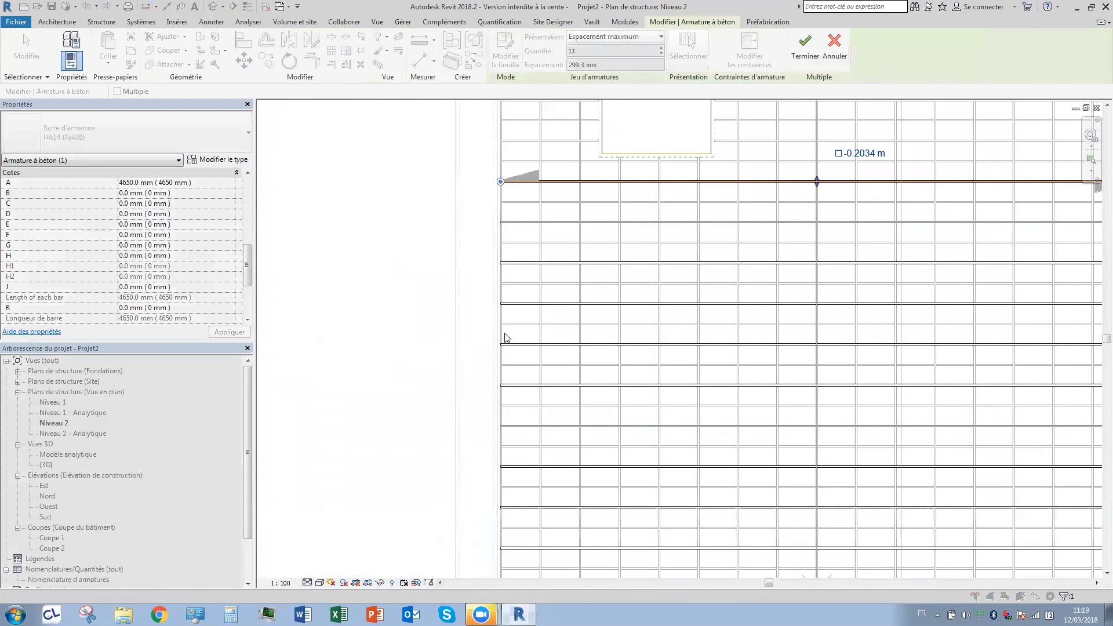
pyautogui.scroll(3, 518, 321)
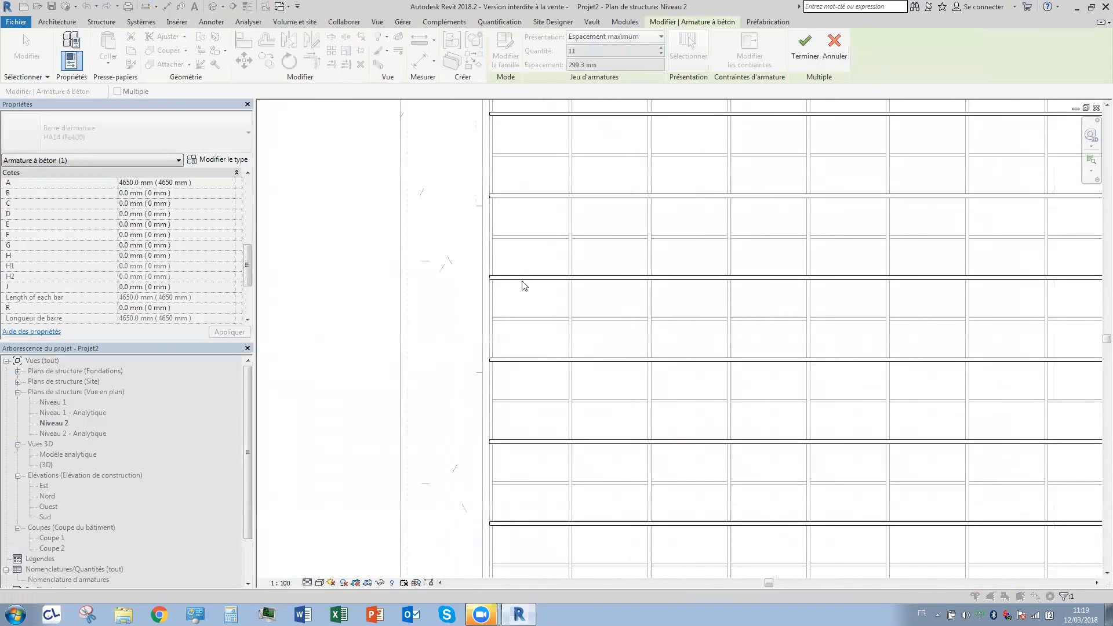
pyautogui.scroll(-2, 550, 314)
pyautogui.scroll(-4, 550, 314)
pyautogui.scroll(1, 516, 290)
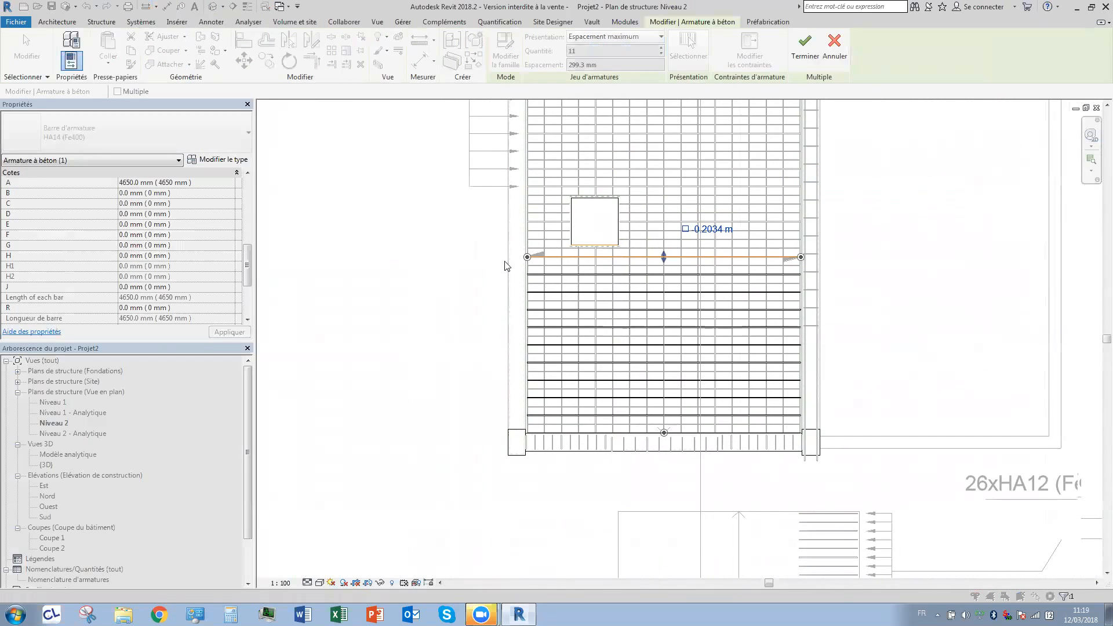
pyautogui.click(504, 258)
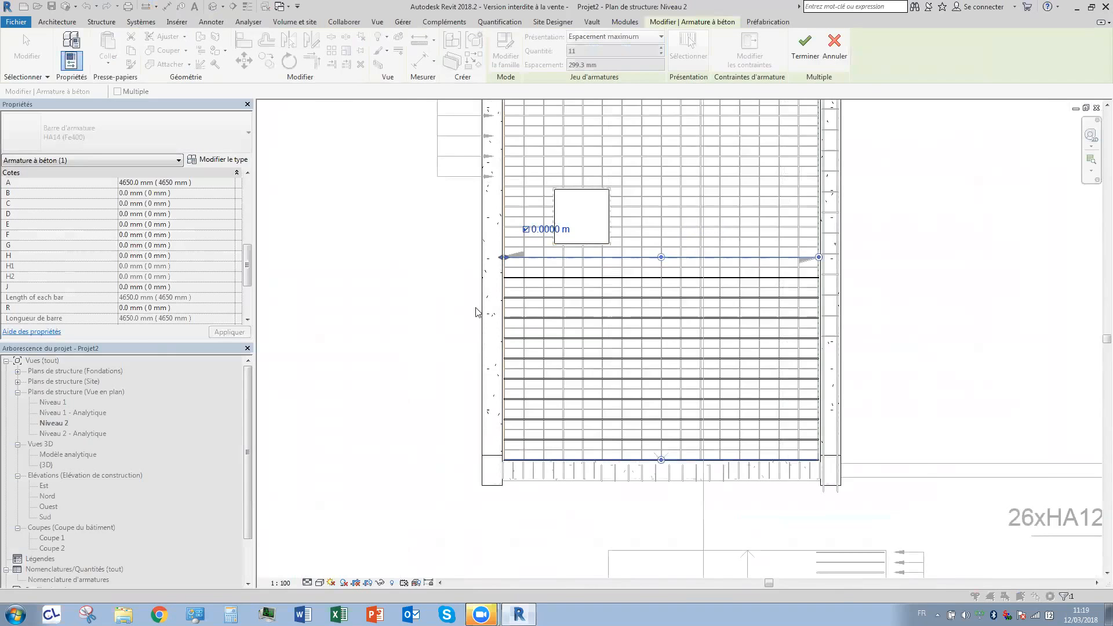
# Constrain the bars' left end to the outer face of the 300 x 600 mm beam with an offset of 0 and finish.
pyautogui.scroll(2, 486, 313)
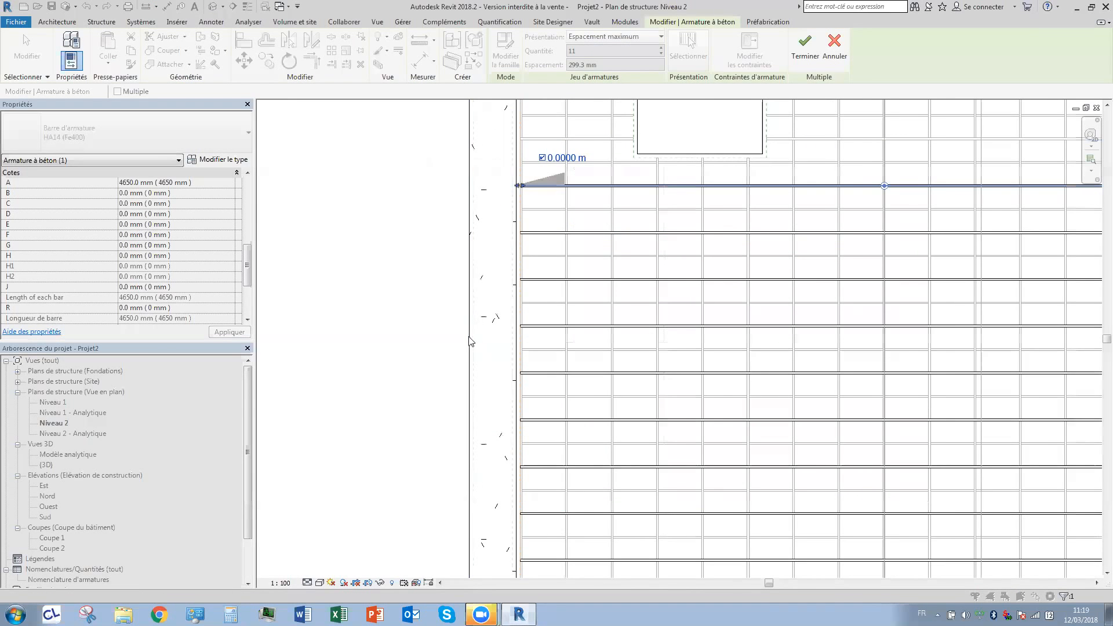
pyautogui.scroll(3, 473, 336)
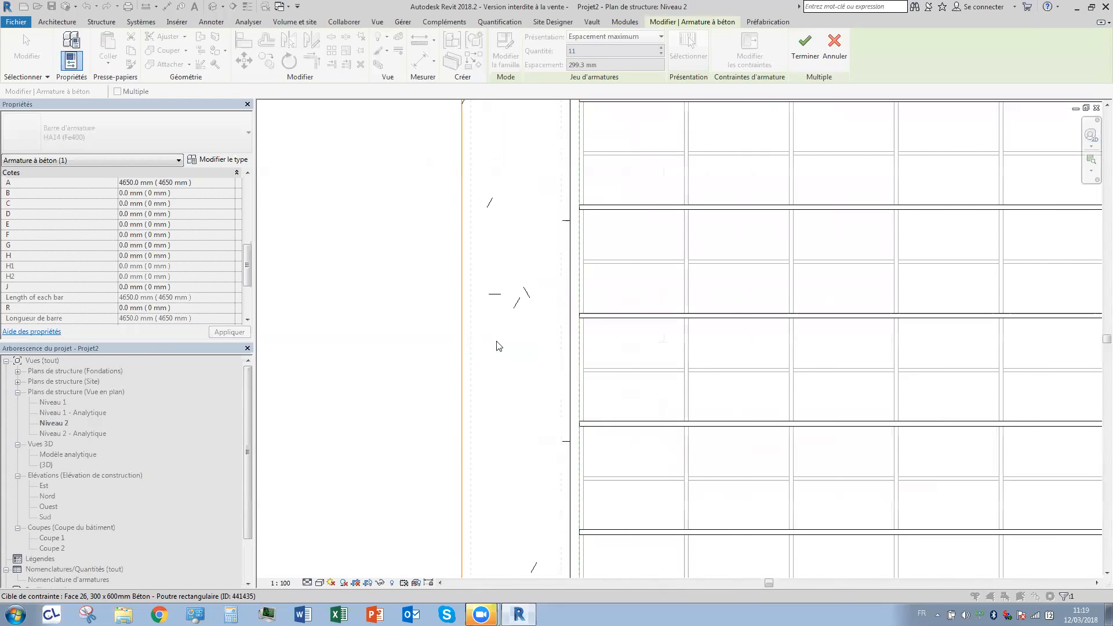
pyautogui.scroll(-2, 499, 344)
pyautogui.click(575, 234)
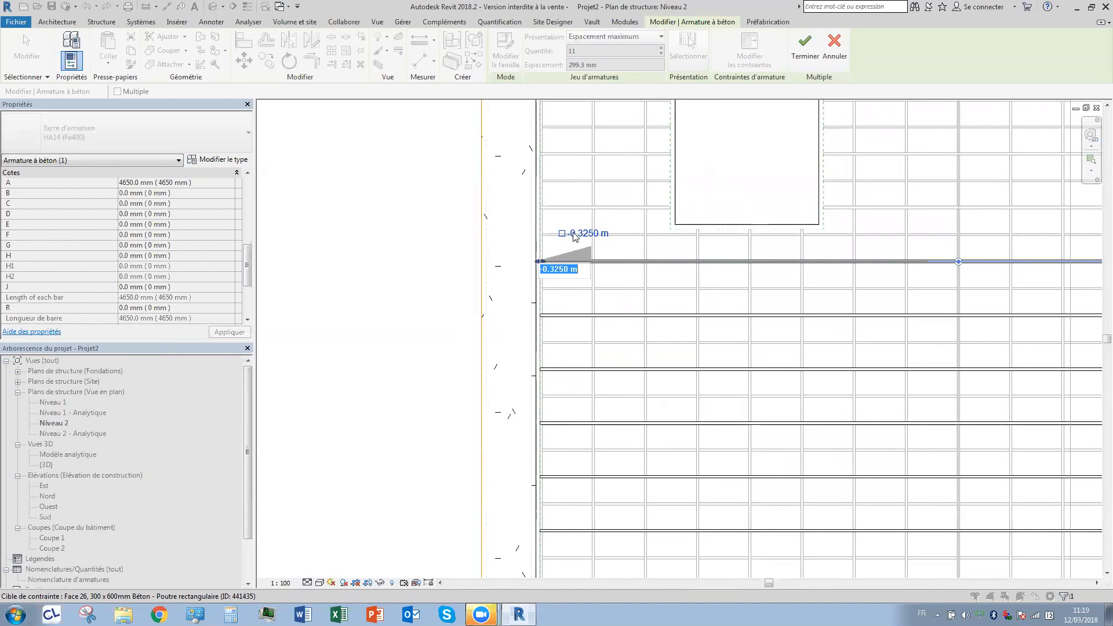
pyautogui.write('0')
pyautogui.press('Return')
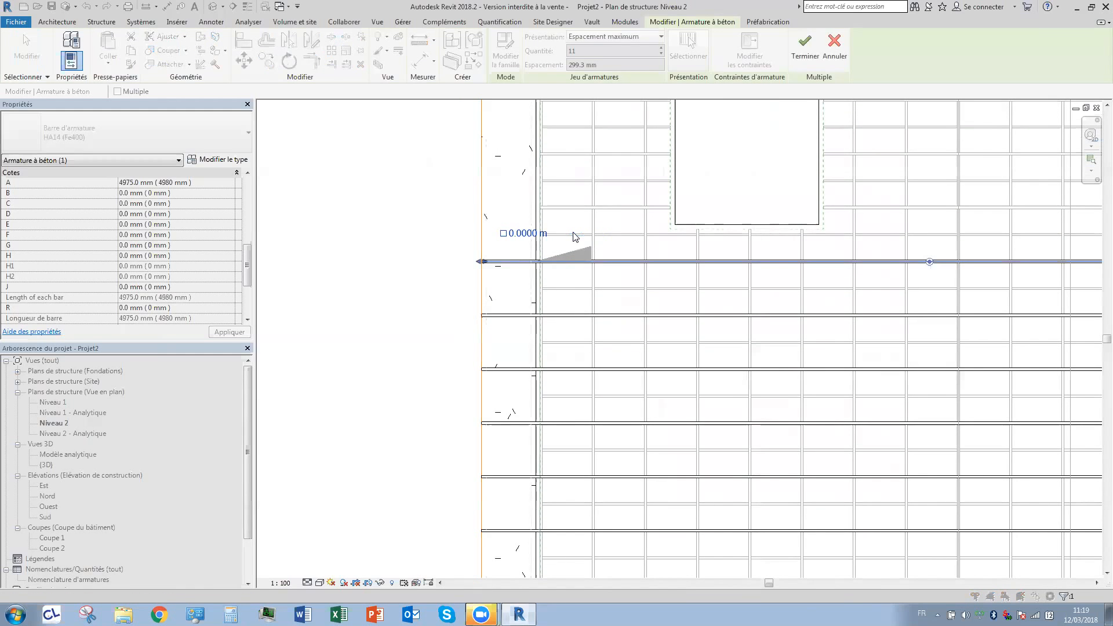
pyautogui.click(803, 46)
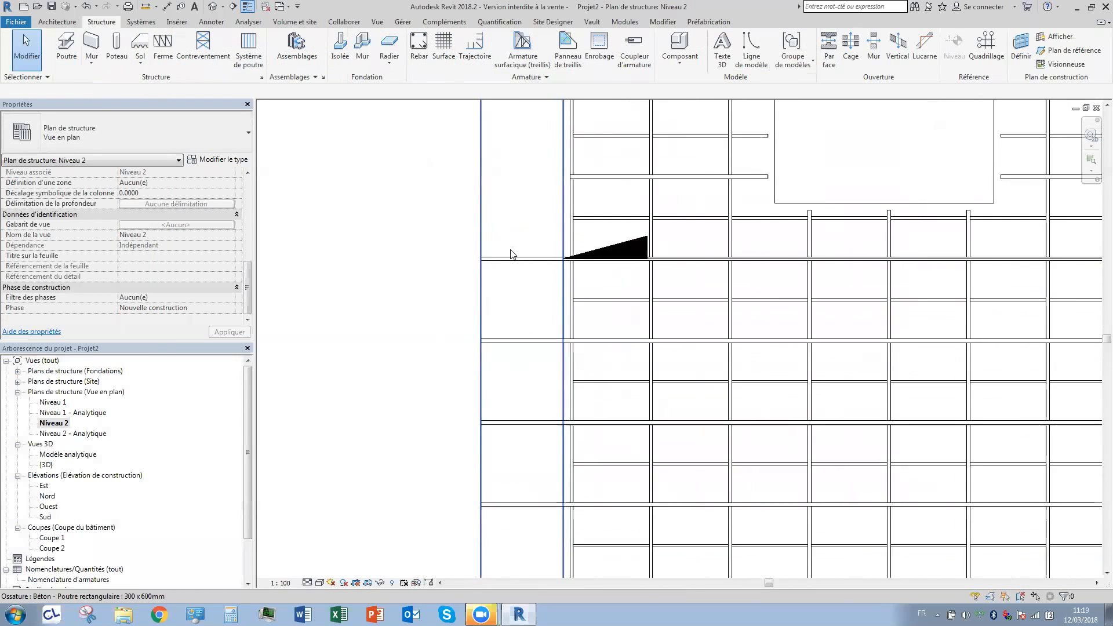
# Constrain the same bars' left end to the beam's concrete cover with an offset of 0, finish and clear the selection.
pyautogui.scroll(4, 509, 251)
pyautogui.click(531, 250)
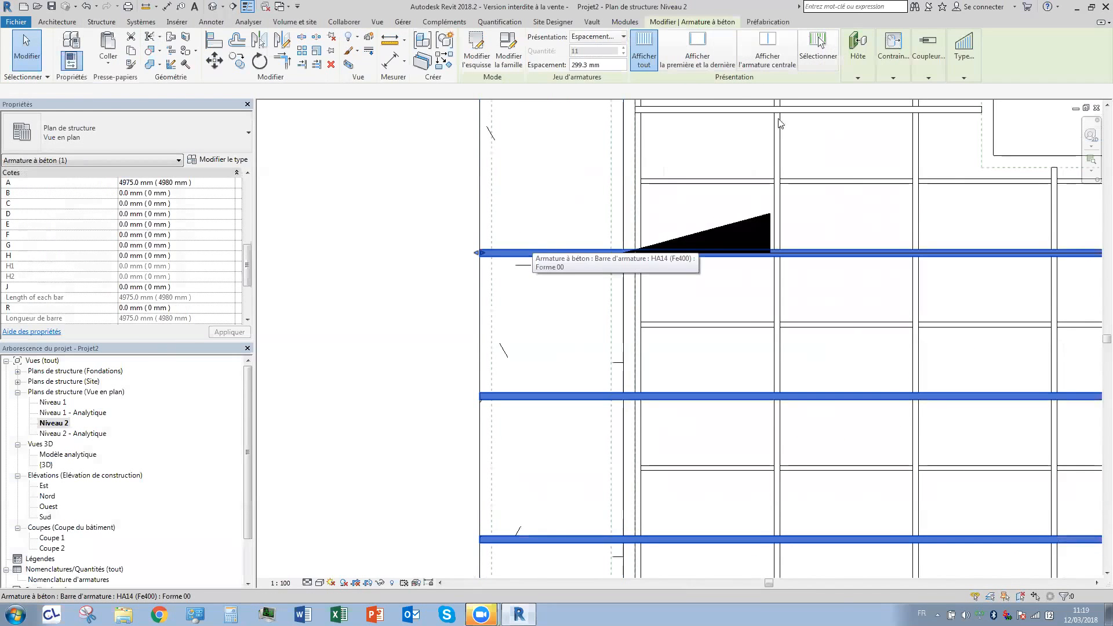
pyautogui.click(893, 55)
pyautogui.click(900, 107)
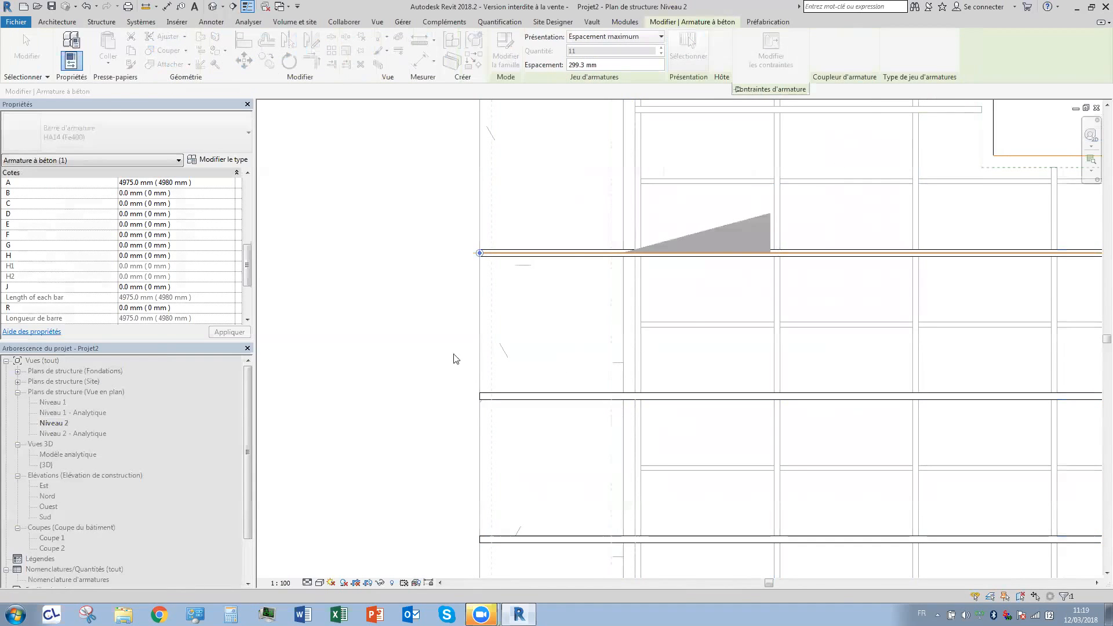
pyautogui.click(501, 225)
pyautogui.click(516, 229)
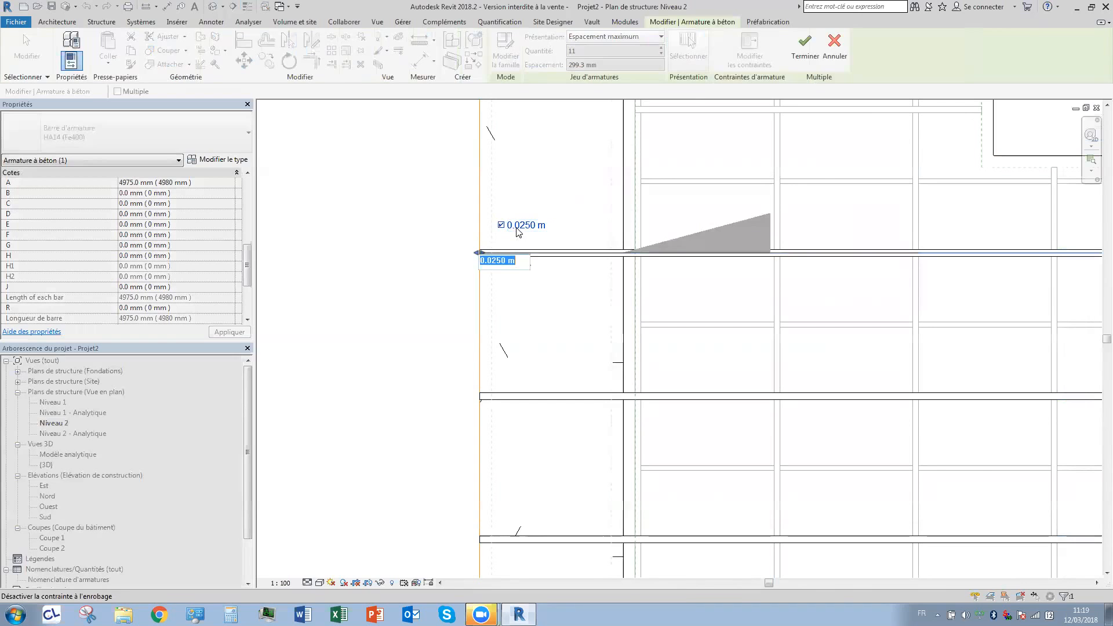
pyautogui.write('0')
pyautogui.press('Return')
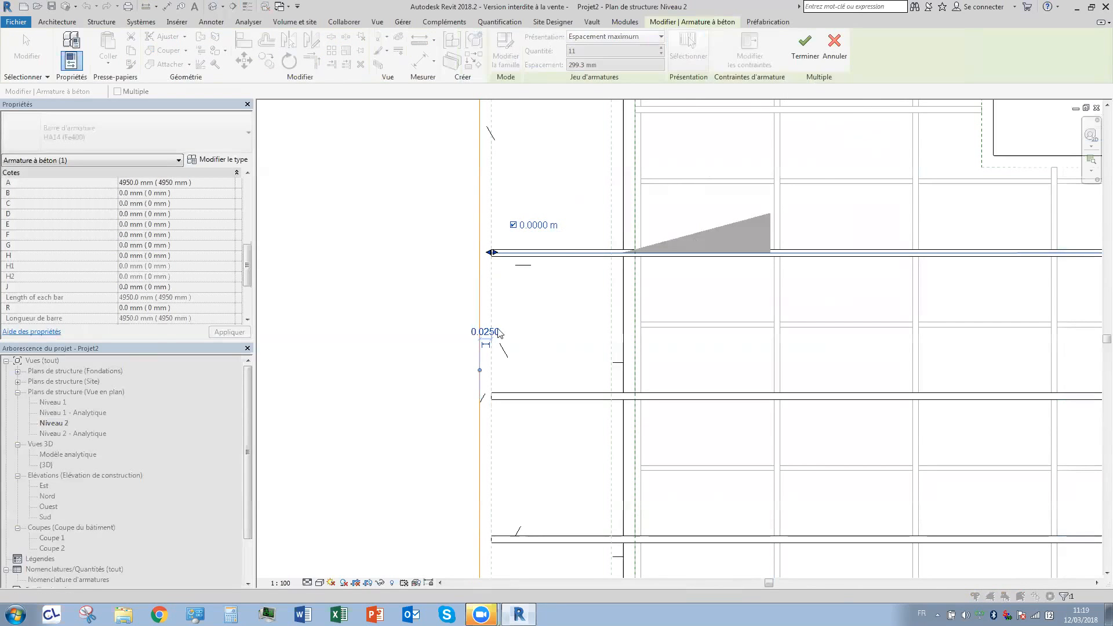
pyautogui.click(805, 47)
pyautogui.scroll(-4, 415, 331)
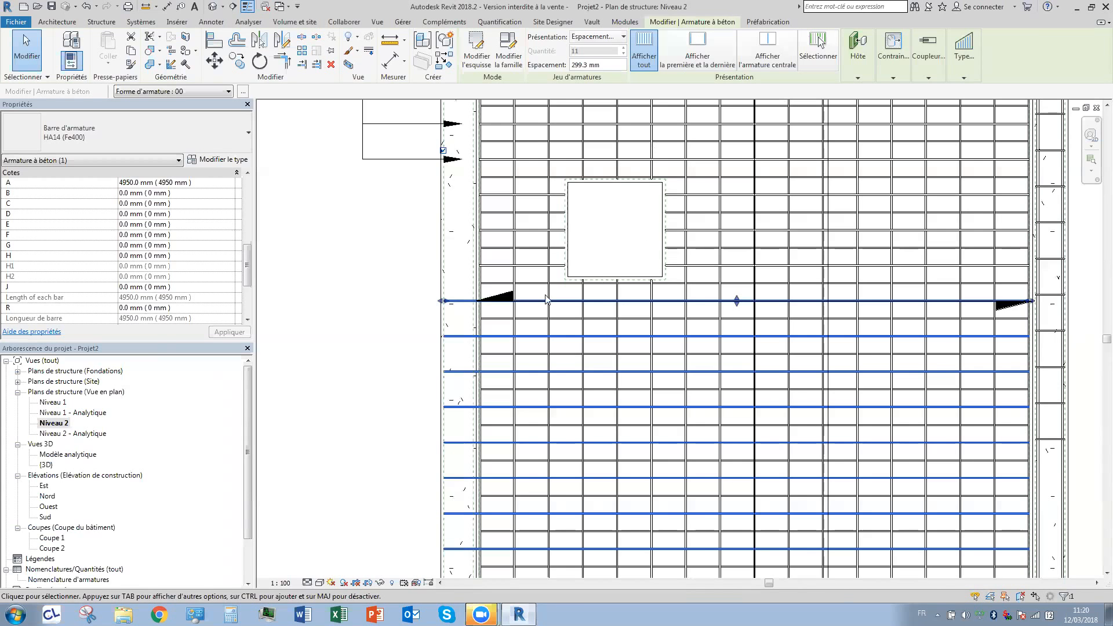
pyautogui.click(391, 296)
# Shorten the upper HA14 bar set from its left end to about 1.93 m, ending right of the floor's middle.
pyautogui.scroll(-5, 391, 297)
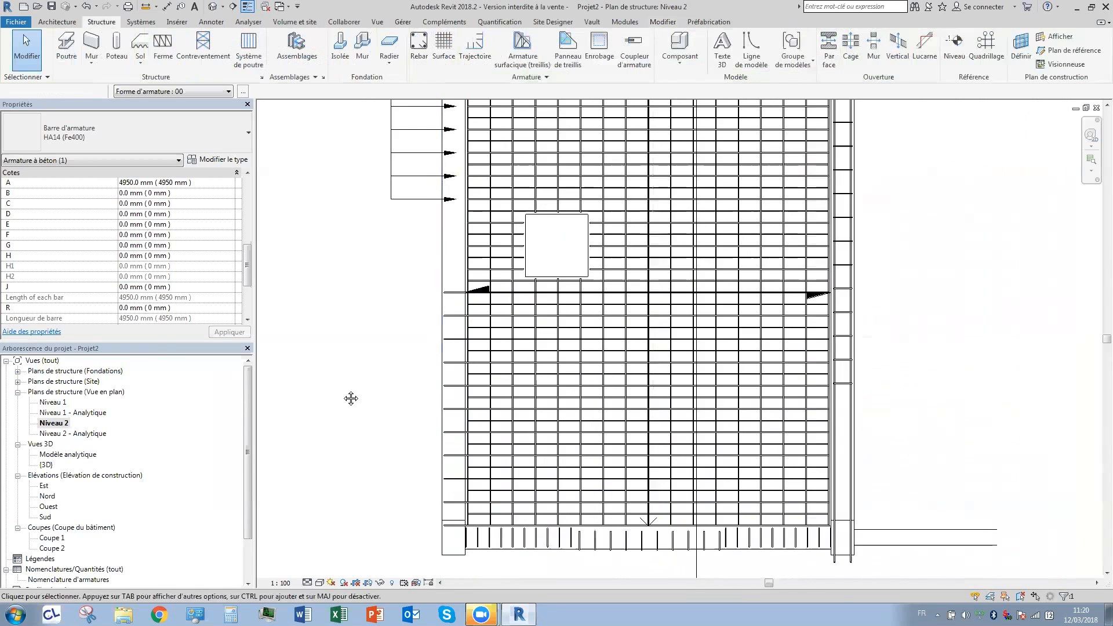
pyautogui.moveTo(574, 323); pyautogui.dragTo(371, 433, button='middle')
pyautogui.scroll(2, 529, 296)
pyautogui.moveTo(441, 279); pyautogui.dragTo(598, 282, button='middle')
pyautogui.click(525, 282)
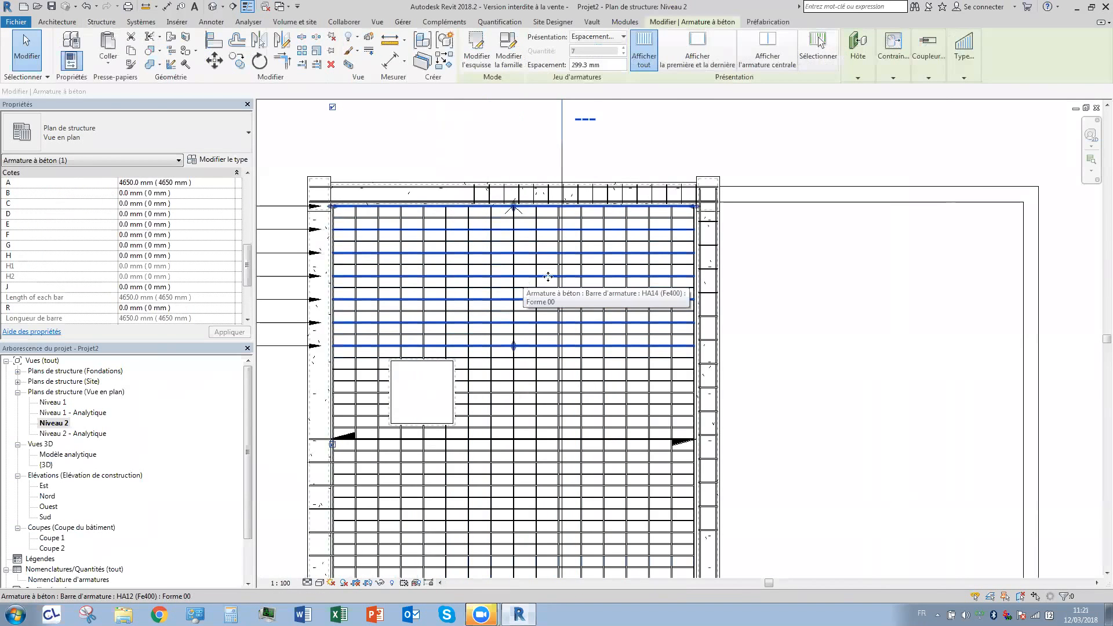
pyautogui.moveTo(928, 80)
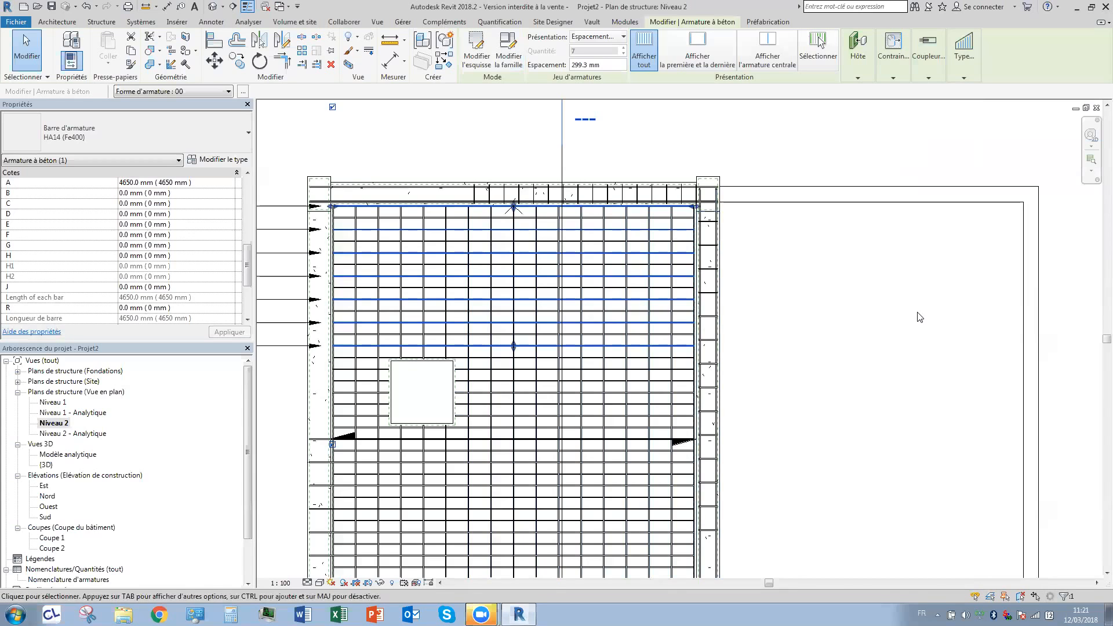
pyautogui.scroll(-2, 917, 318)
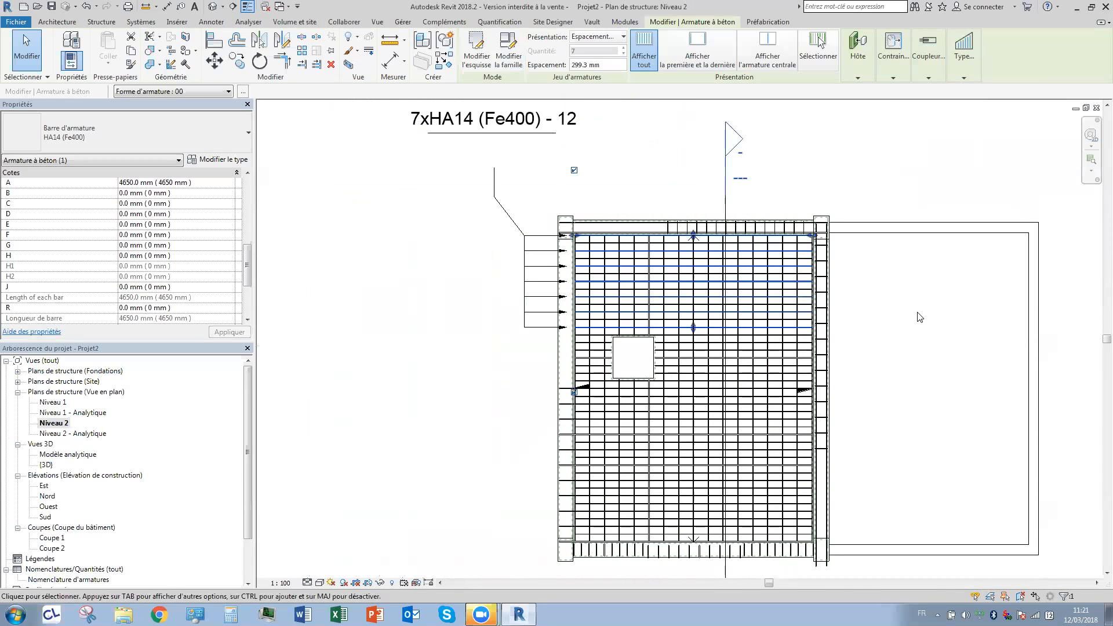
pyautogui.moveTo(531, 267); pyautogui.dragTo(350, 299, button='middle')
pyautogui.scroll(2, 650, 312)
pyautogui.moveTo(488, 311); pyautogui.dragTo(826, 306, button='middle')
pyautogui.moveTo(473, 221); pyautogui.dragTo(724, 220)
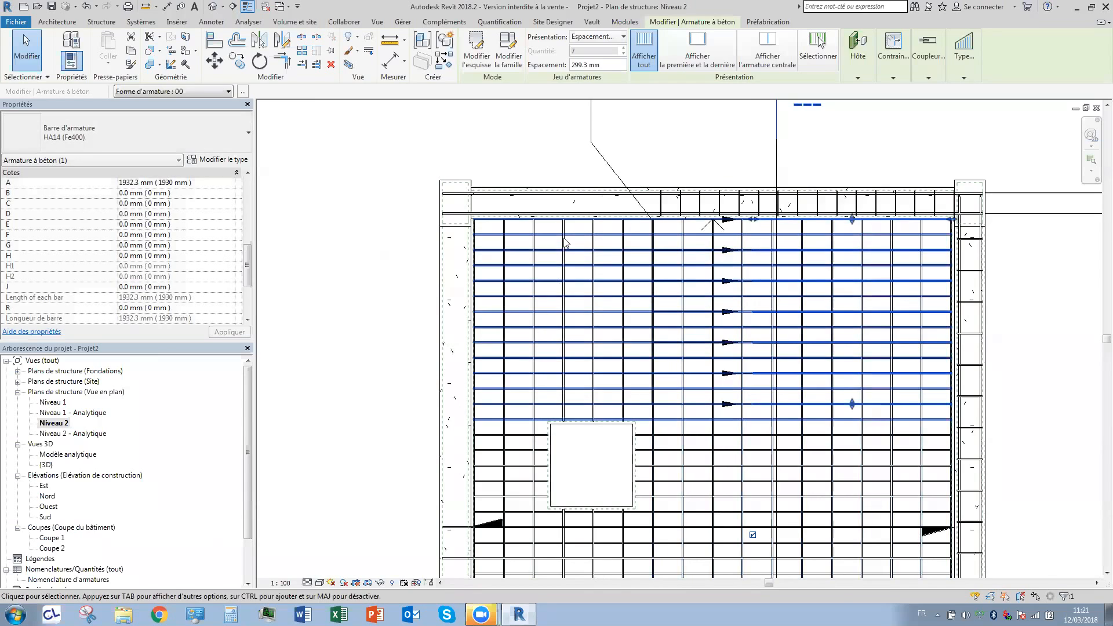
# Delete the 7xHA14 annotation of the upper bars and select the shortened bar set.
pyautogui.moveTo(594, 127); pyautogui.dragTo(567, 218, button='middle')
pyautogui.click(567, 220)
pyautogui.press('Delete')
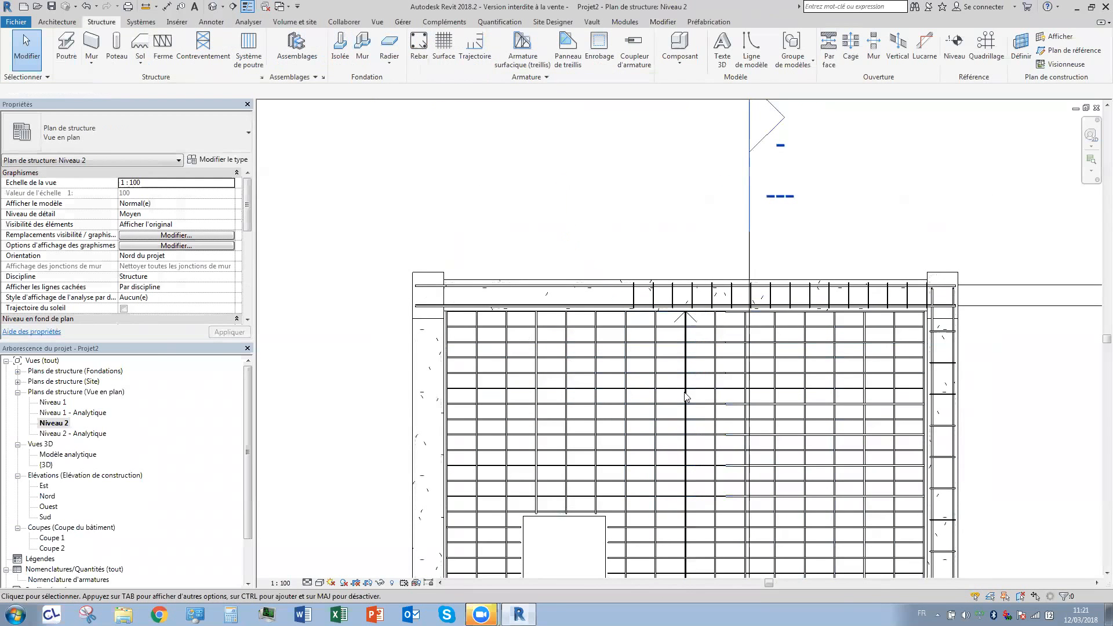
pyautogui.click(726, 342)
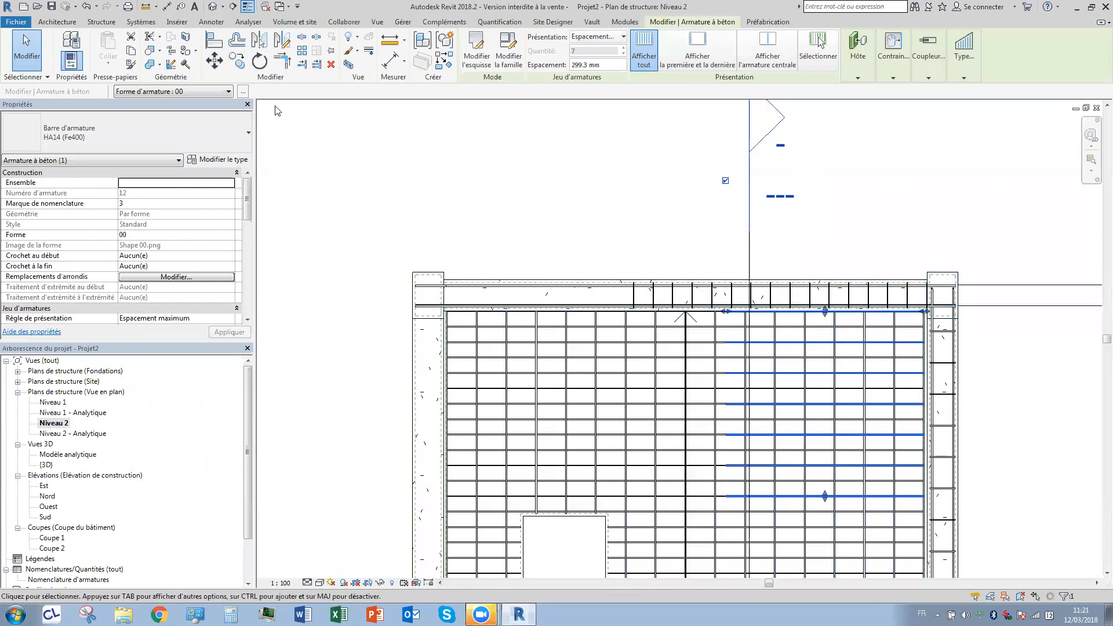
# Copy the shortened HA14 bar set leftward, using its right end as base point and its left end as destination.
pyautogui.click(237, 60)
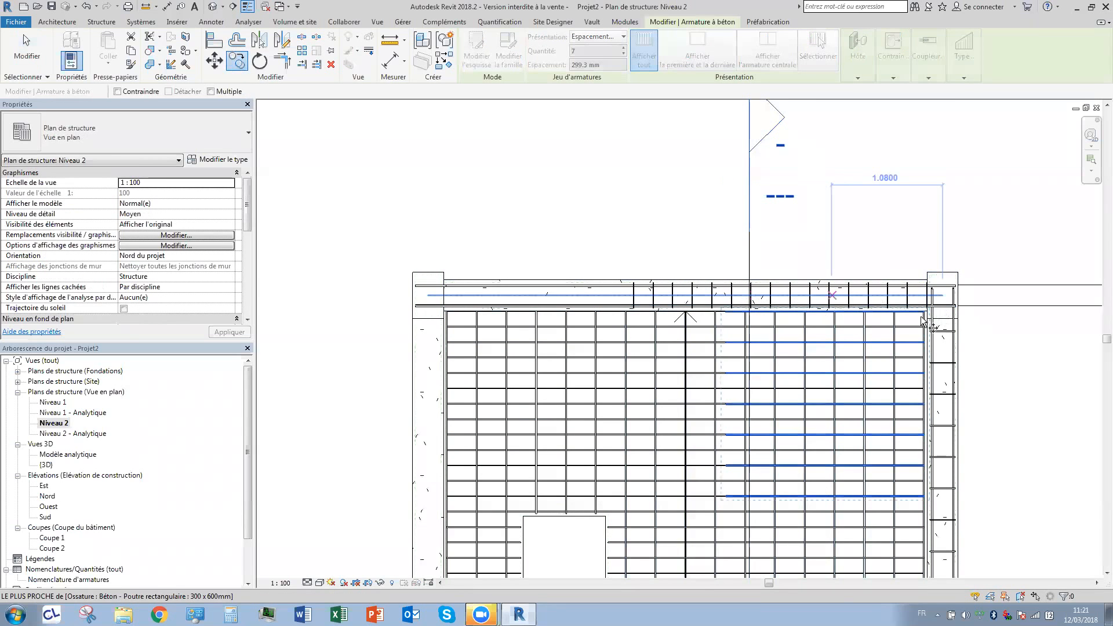
pyautogui.scroll(5, 924, 318)
pyautogui.click(926, 293)
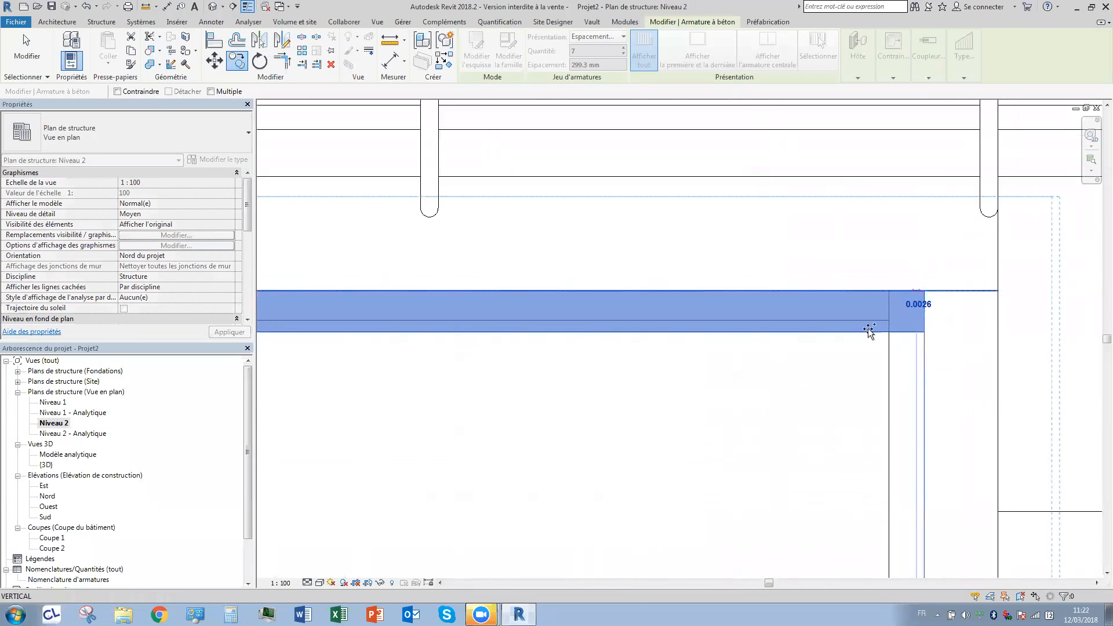
pyautogui.scroll(-5, 939, 273)
pyautogui.scroll(-5, 705, 315)
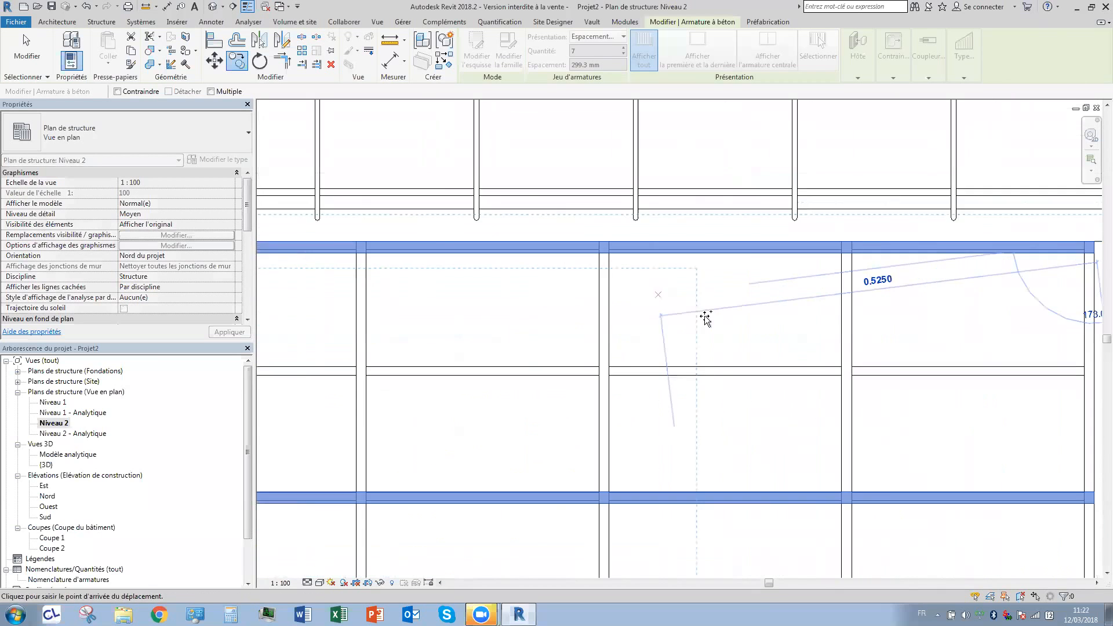
pyautogui.scroll(3, 305, 273)
pyautogui.scroll(6, 321, 274)
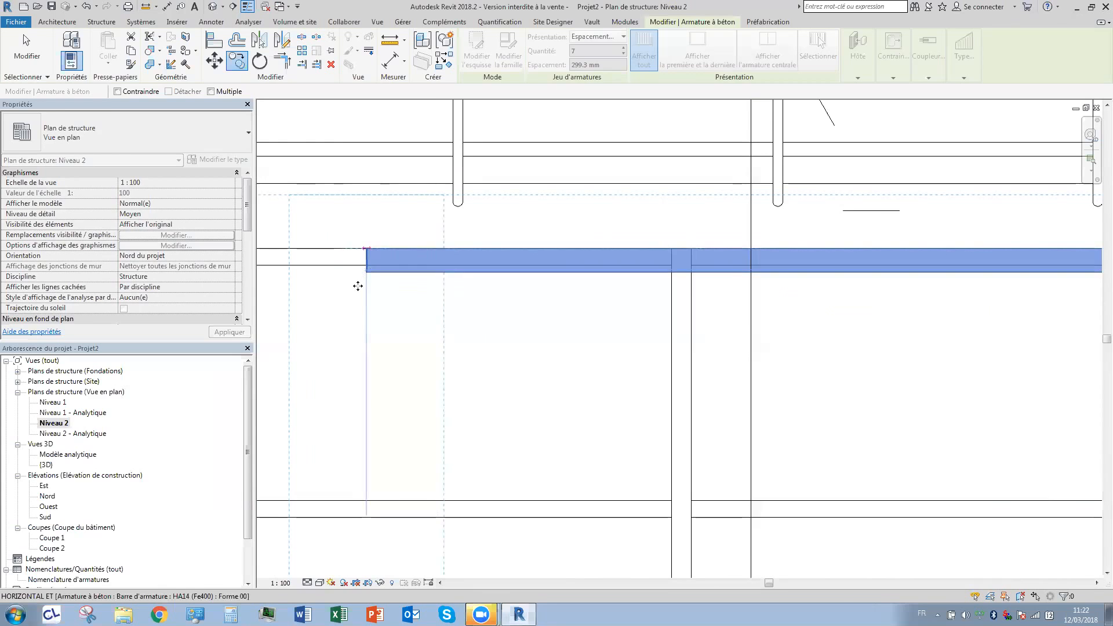
pyautogui.click(359, 293)
# Move the copied bar set slightly down and then right so that its end overlaps the original bars.
pyautogui.click(214, 60)
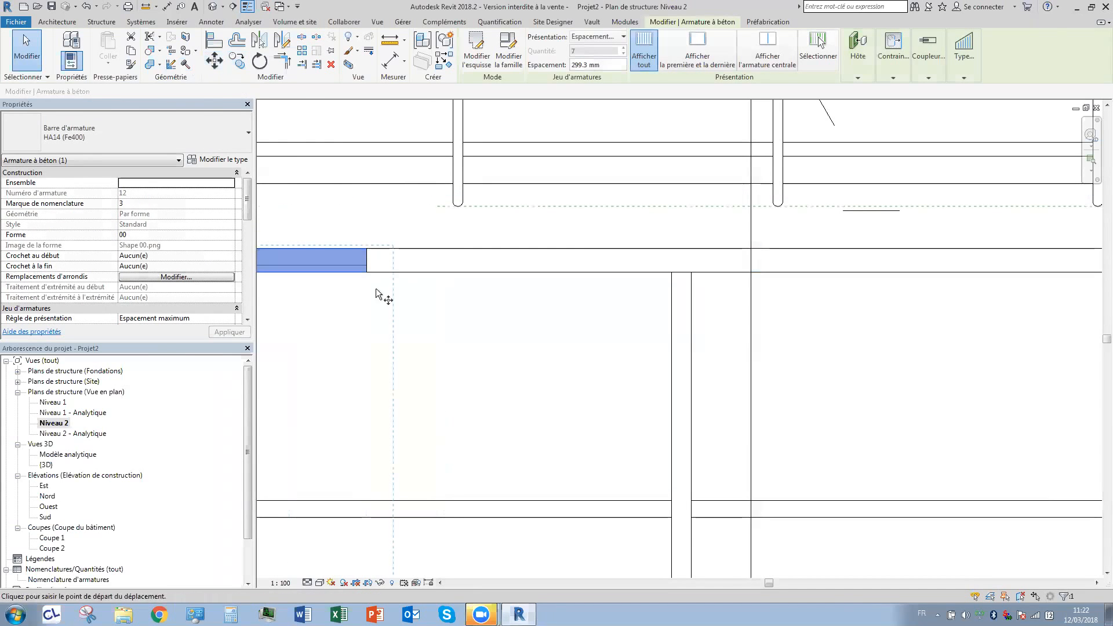
pyautogui.click(371, 259)
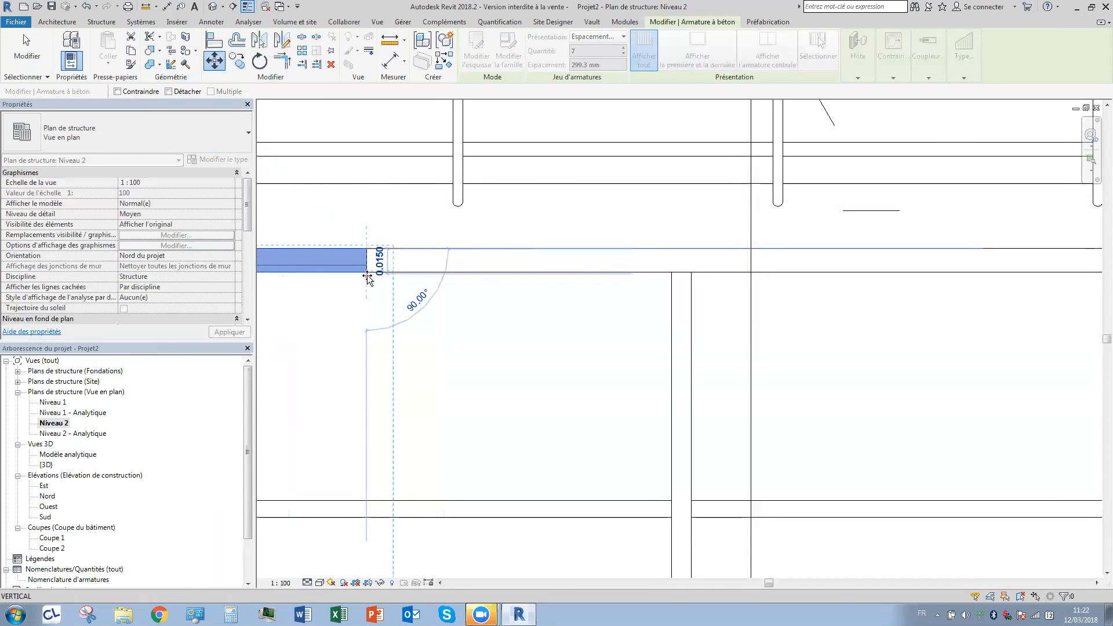
pyautogui.click(384, 311)
pyautogui.press('m')
pyautogui.press('v')
pyautogui.click(367, 311)
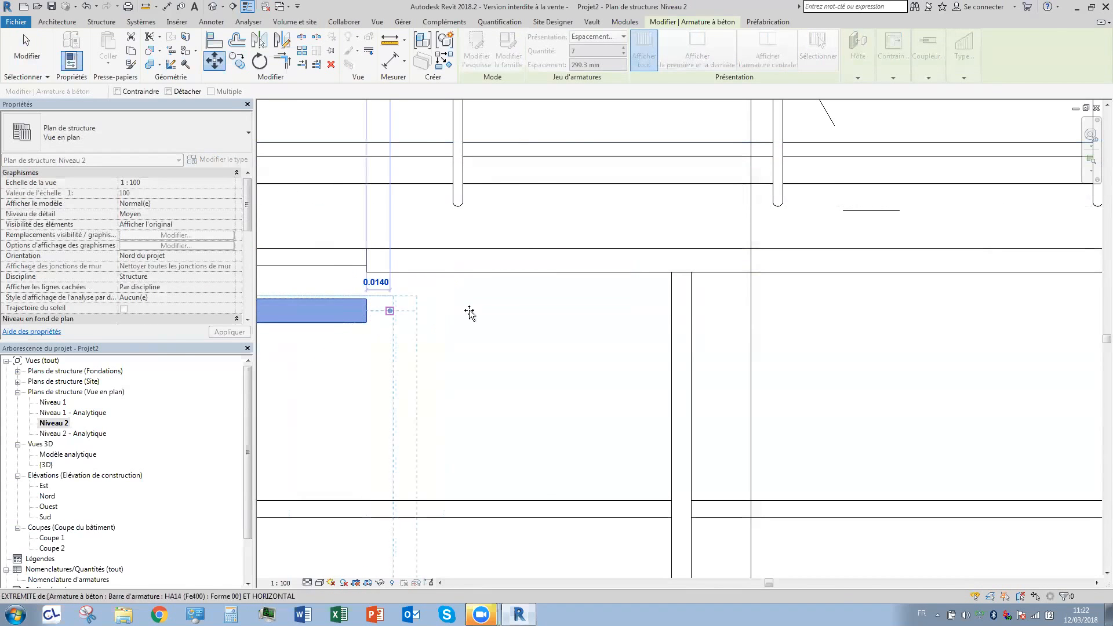
pyautogui.click(623, 314)
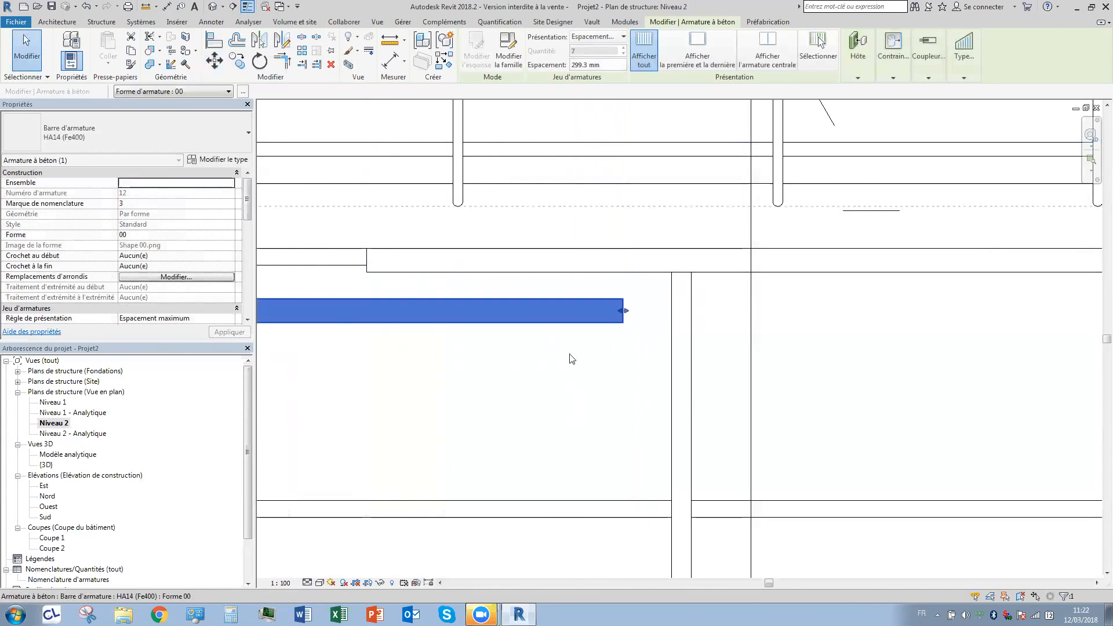
pyautogui.press('m')
pyautogui.press('v')
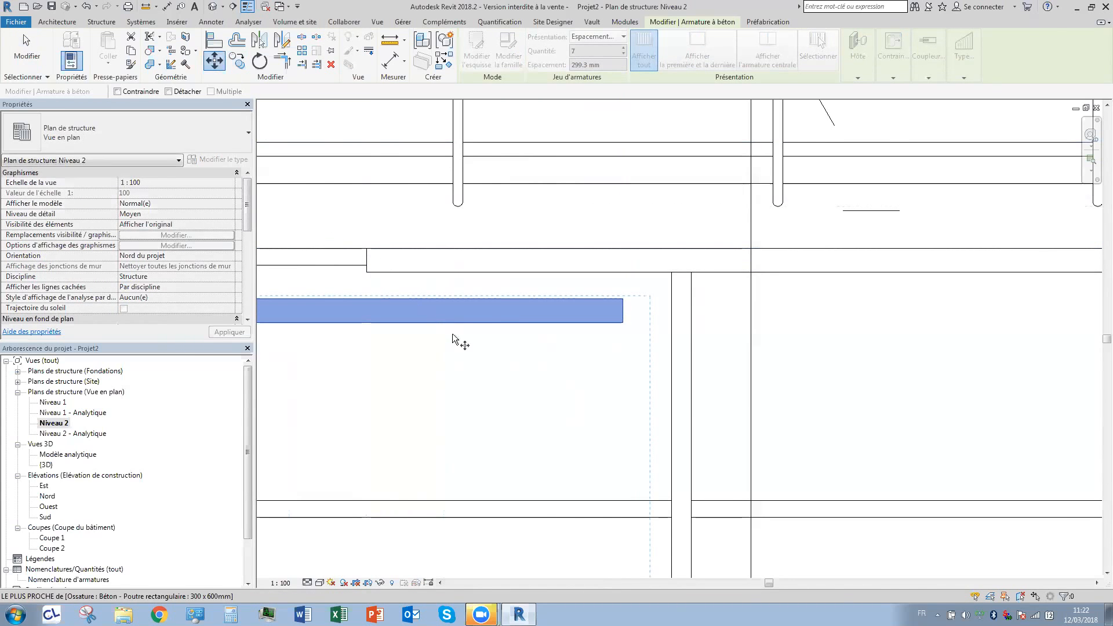
pyautogui.press('Escape')
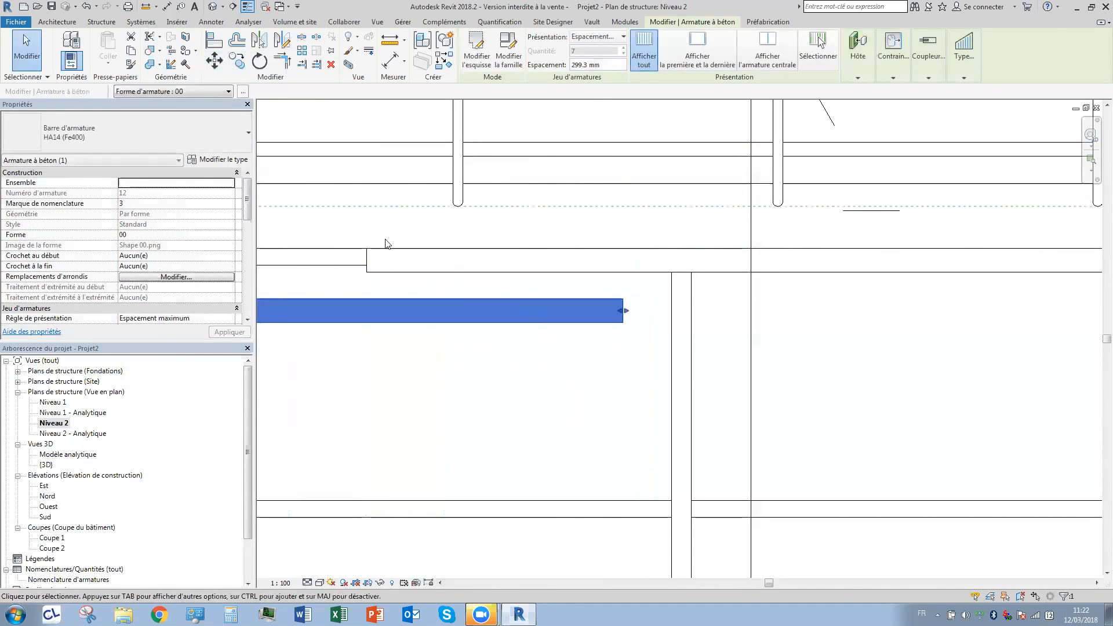
# Align the lower edge of the copied bars with the upper edge of the original bars so the lapped bars lie side by side.
pyautogui.click(216, 42)
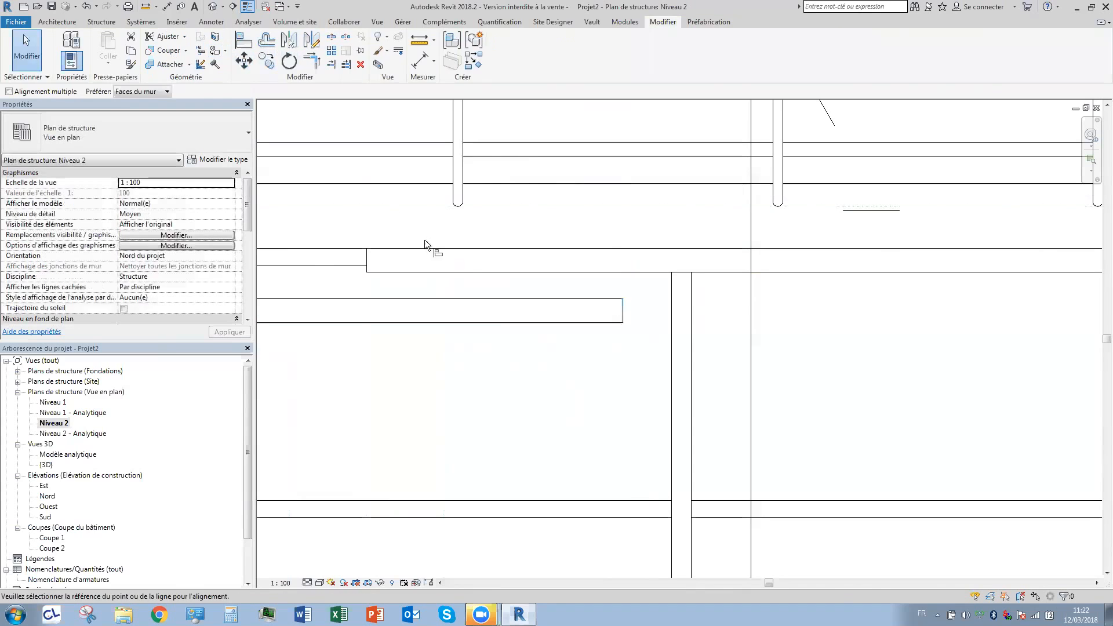
pyautogui.click(454, 271)
pyautogui.click(463, 299)
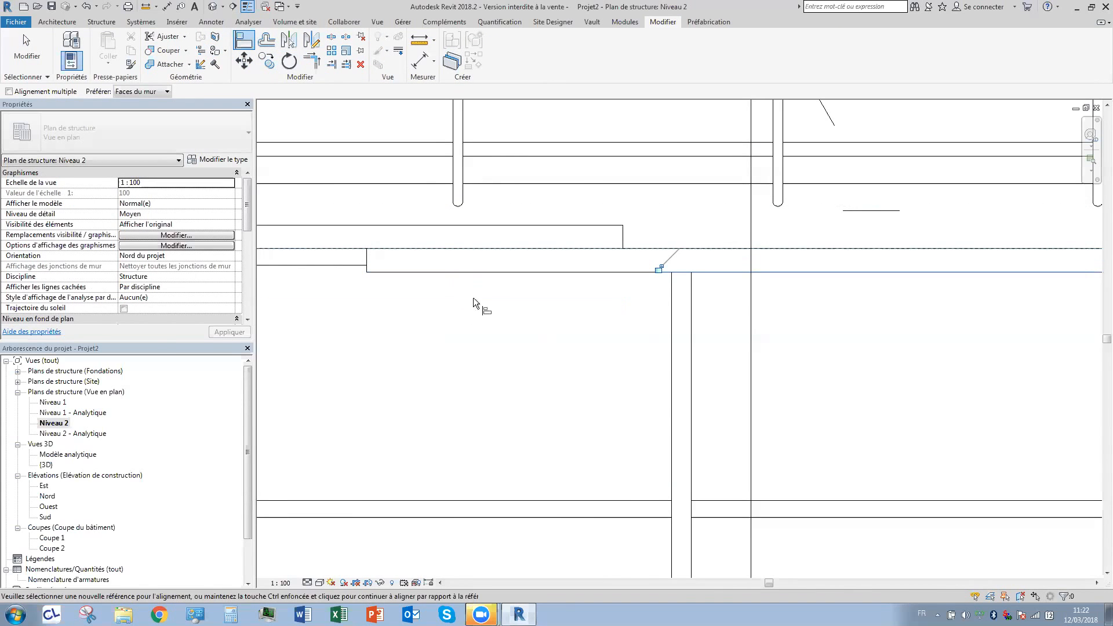
pyautogui.scroll(-3, 491, 348)
pyautogui.scroll(2, 479, 302)
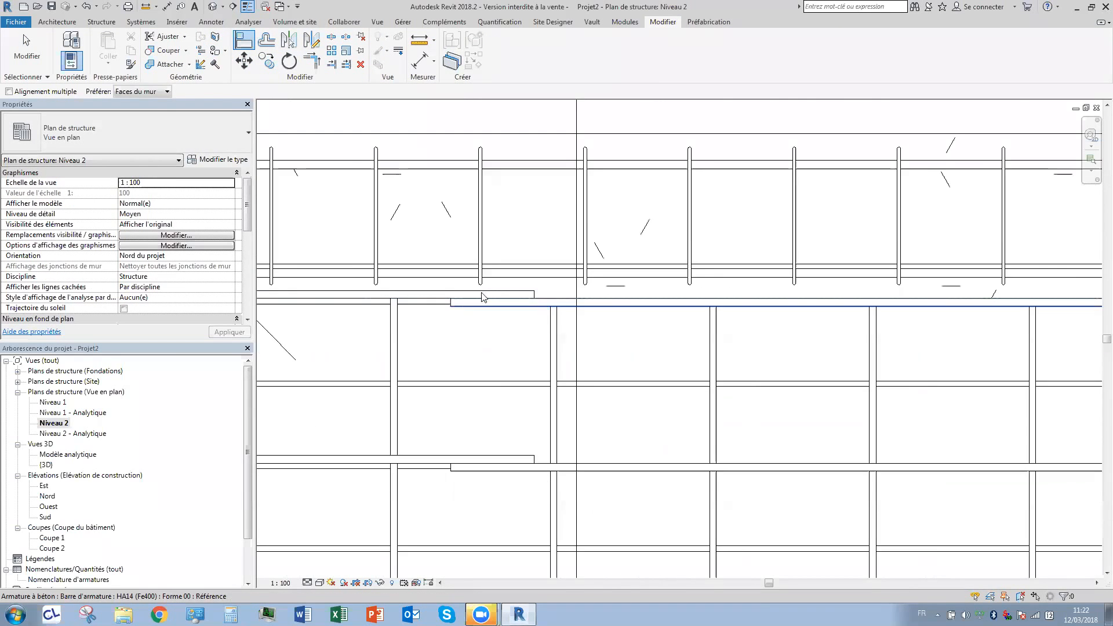
pyautogui.press('Escape')
# Check the two lapped HA14 bar sets by selecting them, ending with the original right-hand set selected.
pyautogui.click(490, 303)
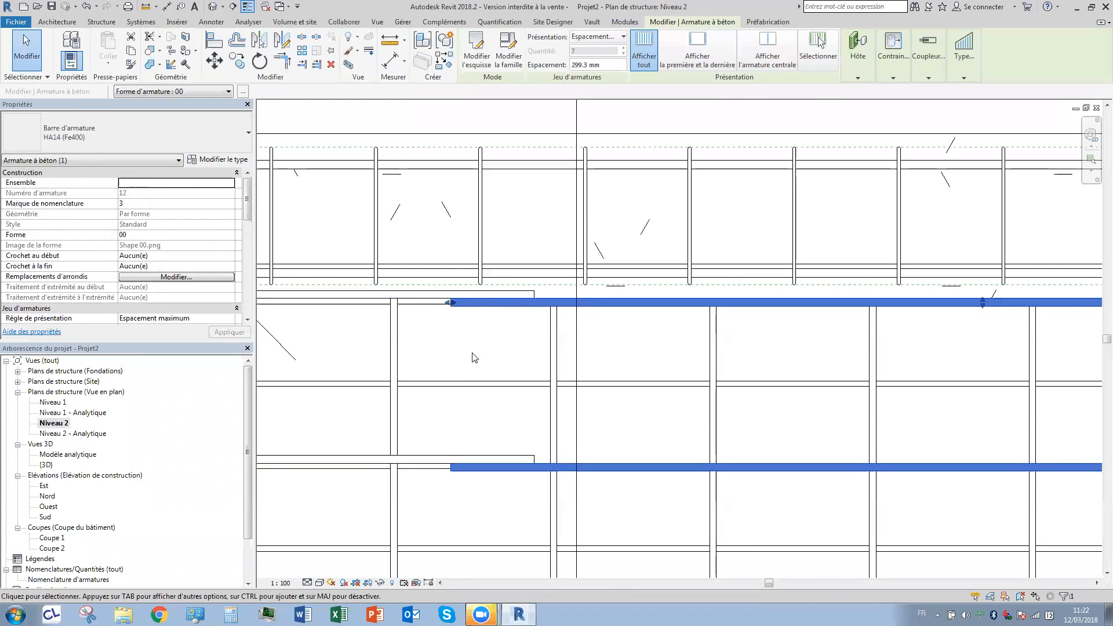
pyautogui.click(473, 356)
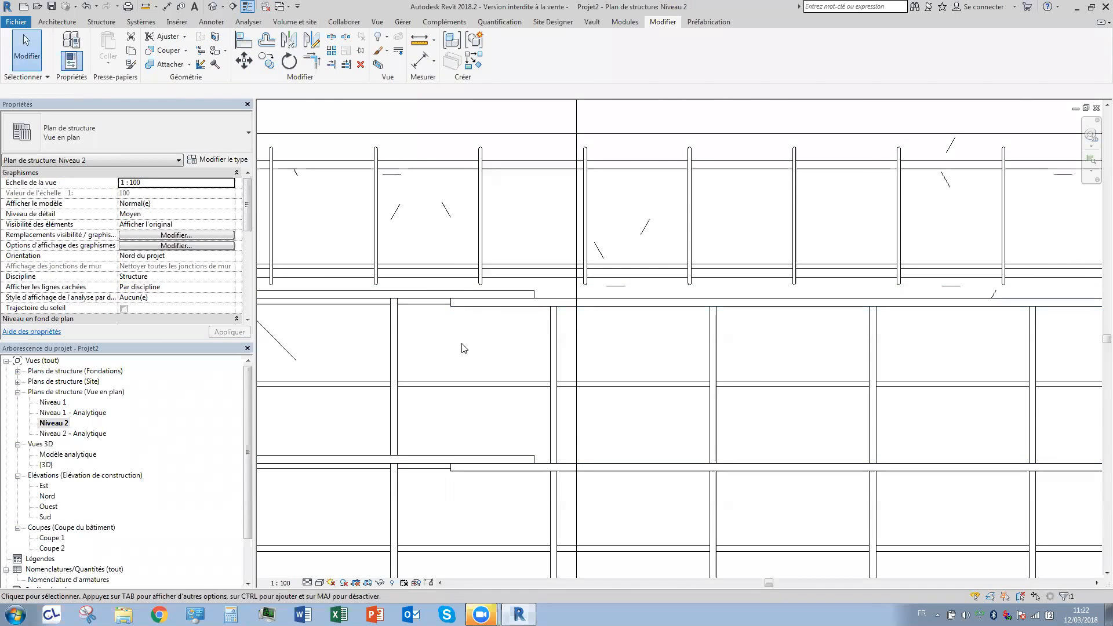
pyautogui.click(478, 297)
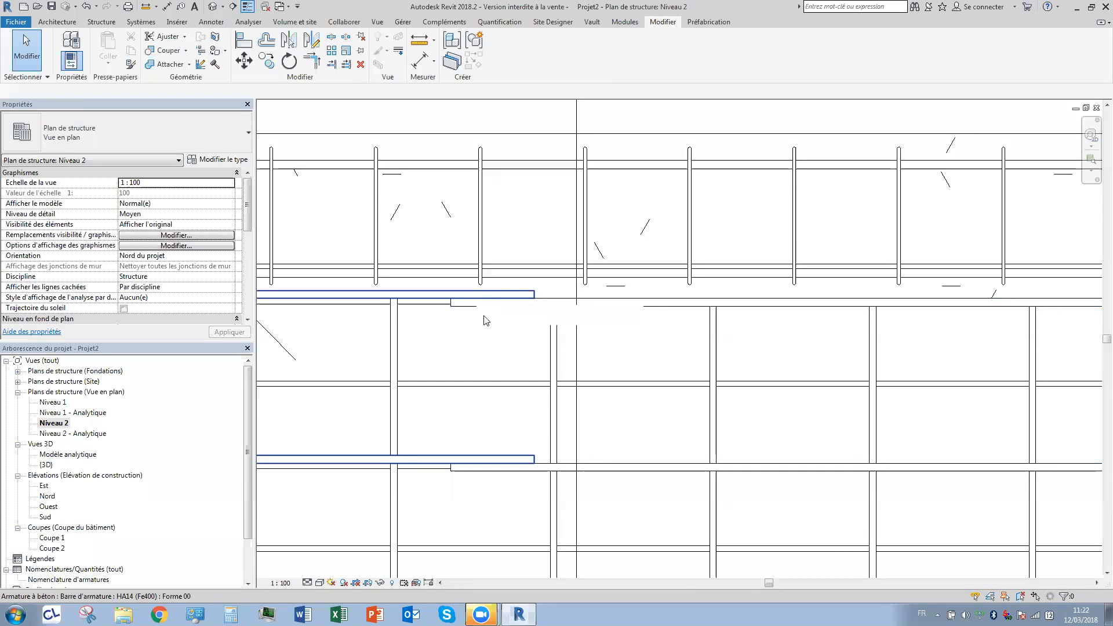
pyautogui.click(509, 311)
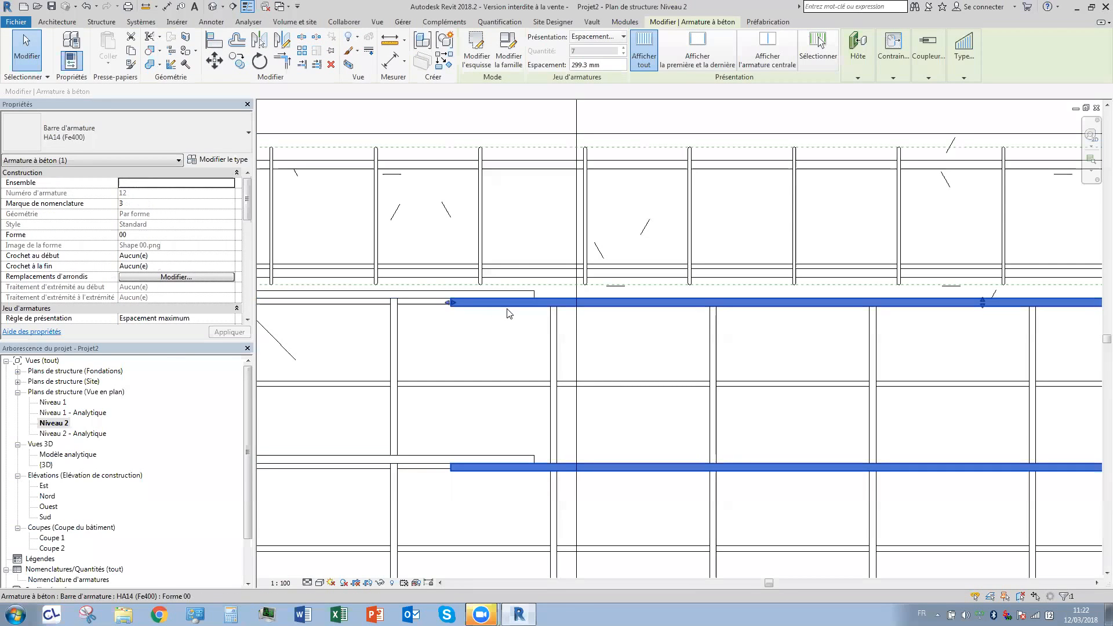